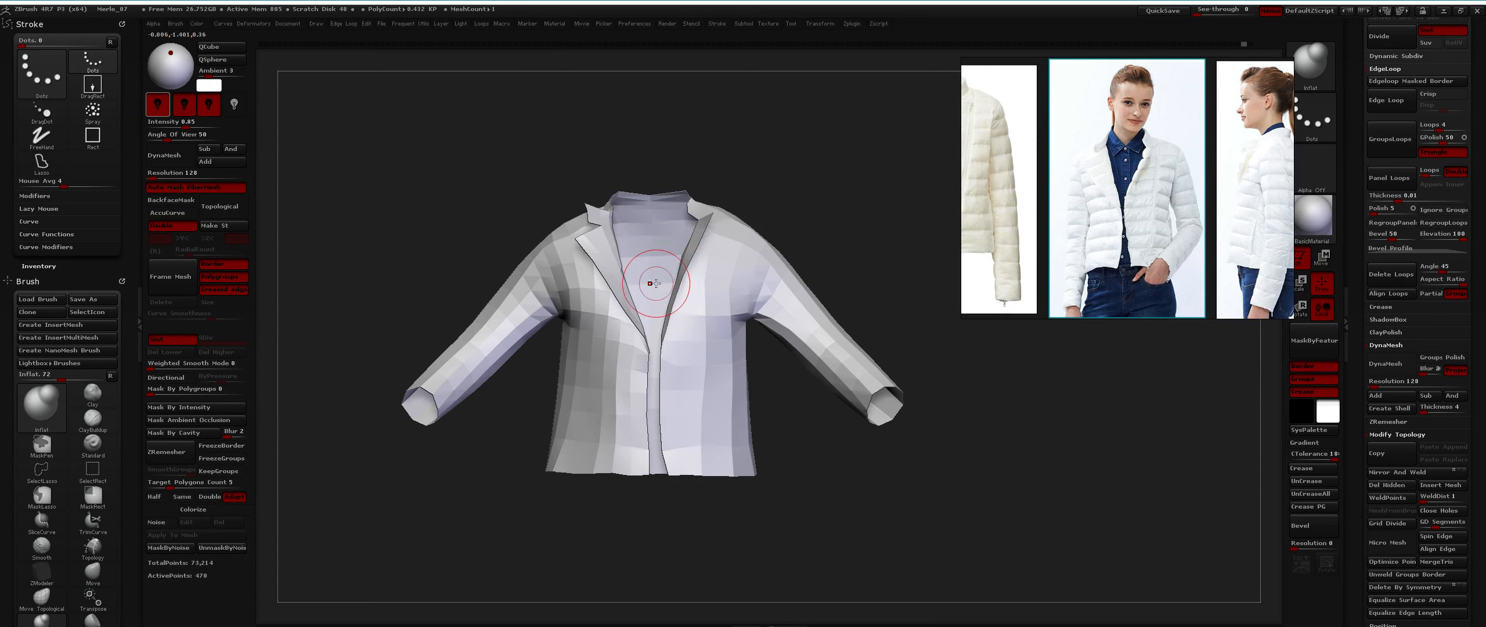
Display the jacket mesh with its polyframe and coloured polygroups.
right_click_drag(600, 287, 652, 250)
left_click_drag(652, 250, 660, 276, "alt")
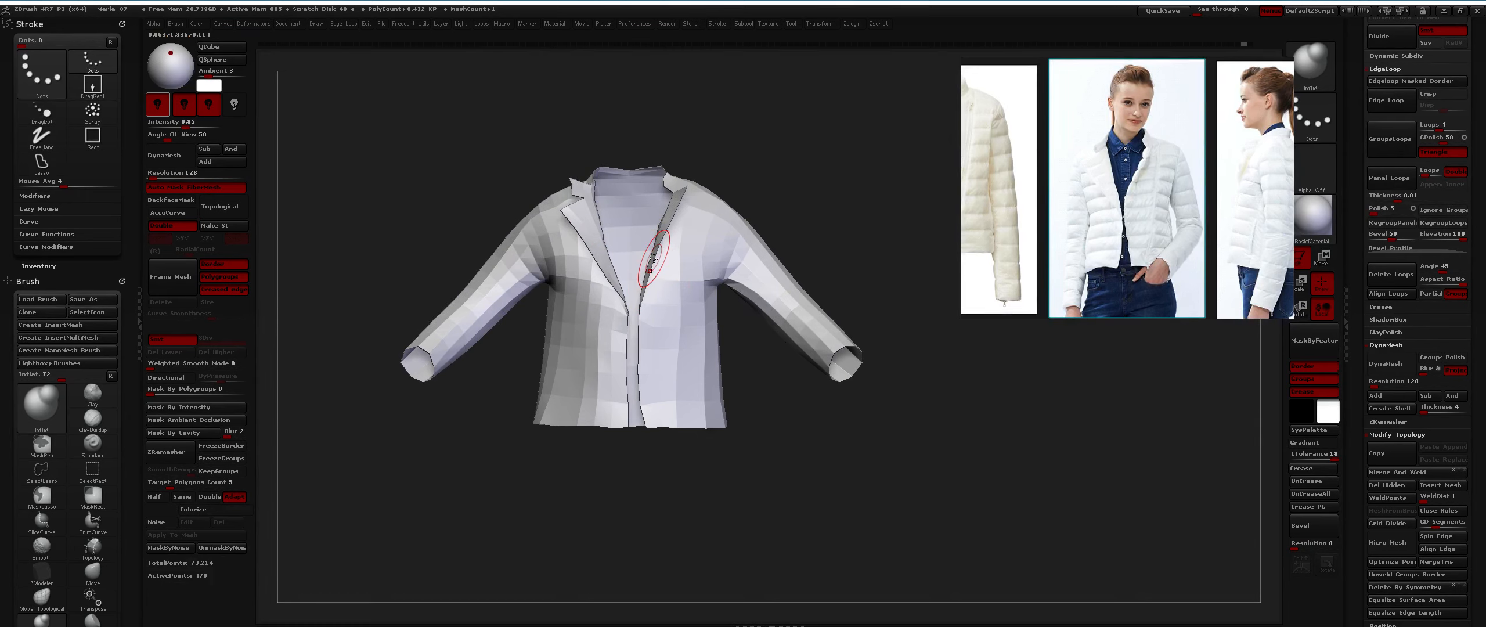
mouse_move(572, 234)
right_mouse_down()
mouse_move(610, 246)
mouse_move(556, 270)
mouse_move(601, 253)
mouse_move(580, 271)
mouse_move(541, 250)
mouse_move(604, 239)
mouse_move(626, 210)
mouse_move(592, 224)
right_mouse_up()
mouse_move(685, 249)
right_mouse_down("alt")
mouse_move(607, 247)
mouse_move(635, 270)
right_mouse_up("alt")
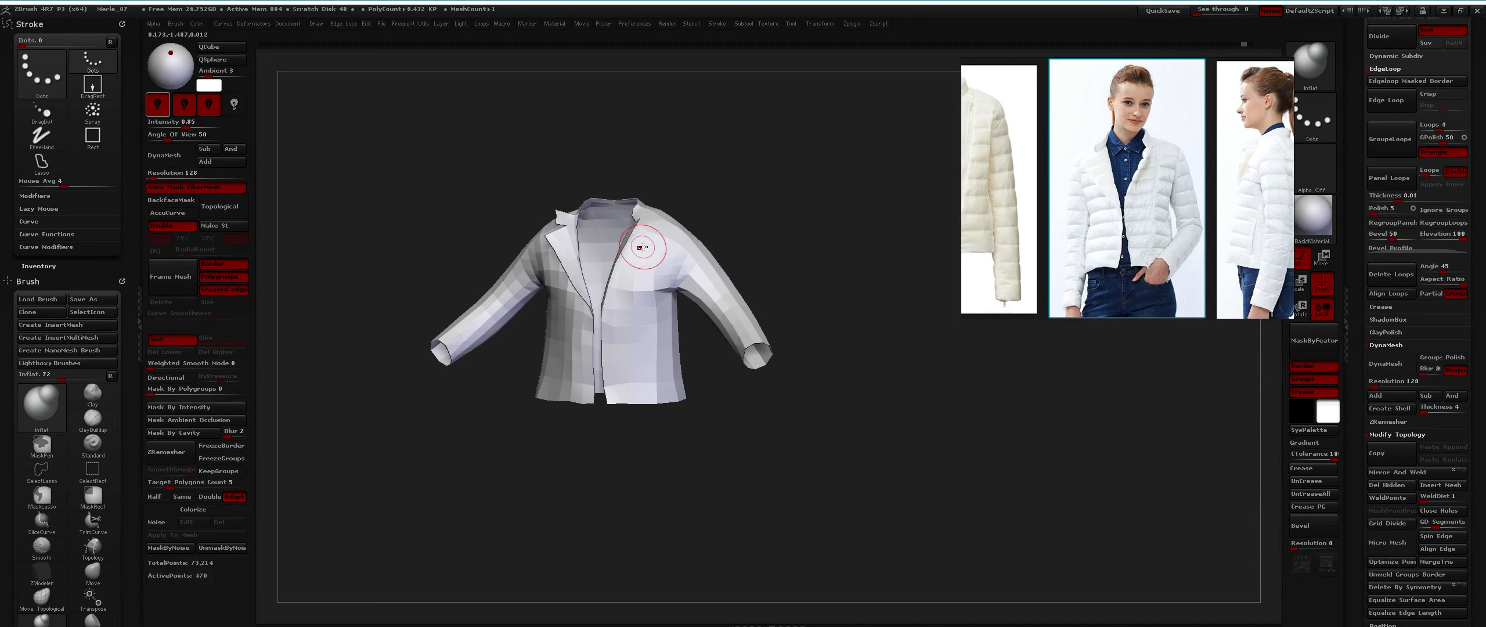
key("shift+f")
right_click_drag(633, 252, 604, 313, "ctrl")
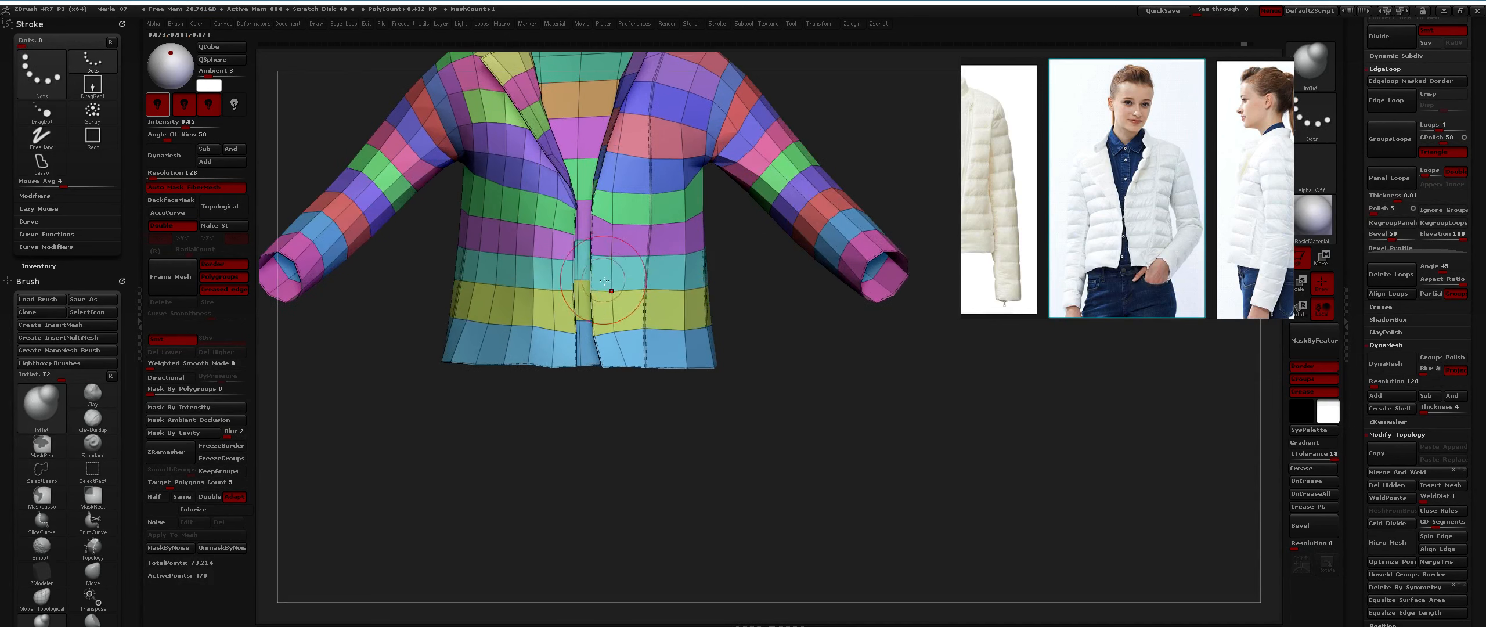
Choose the Move Topological brush for reshaping the jacket.
key("b")
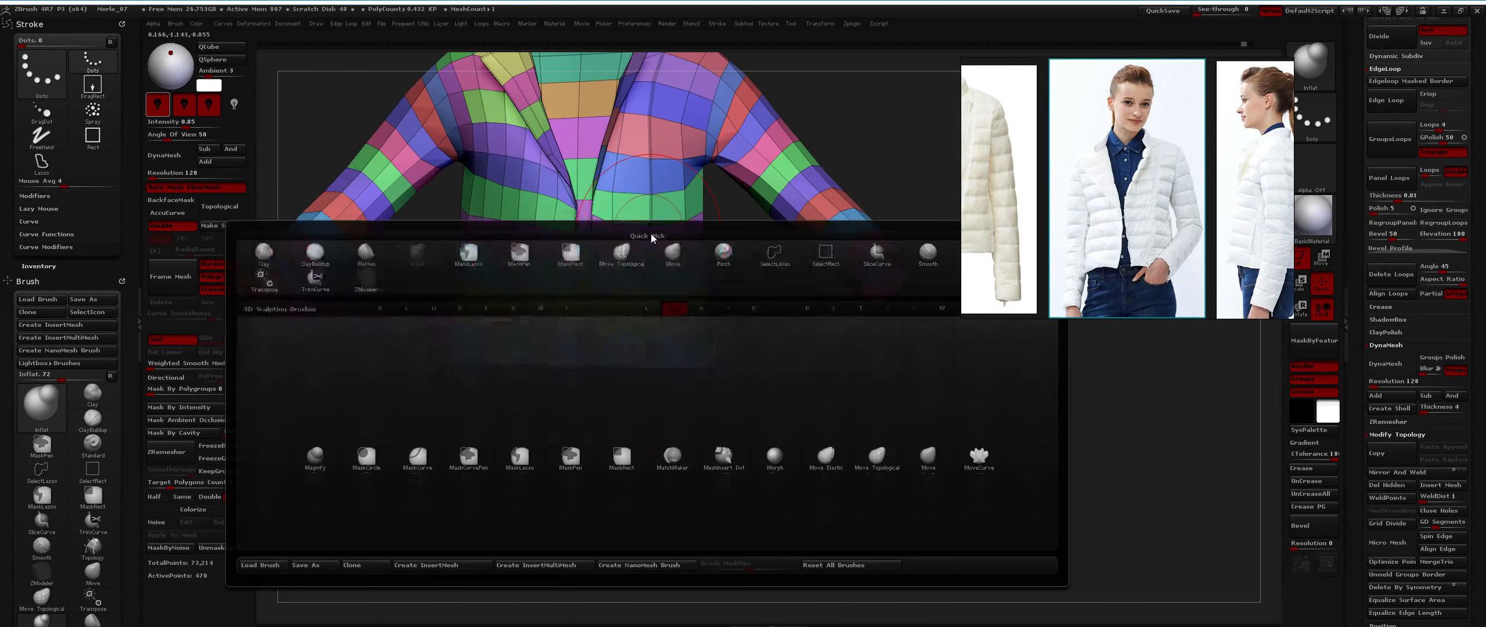
key("m")
key("v")
left_click_drag(656, 198, 649, 174)
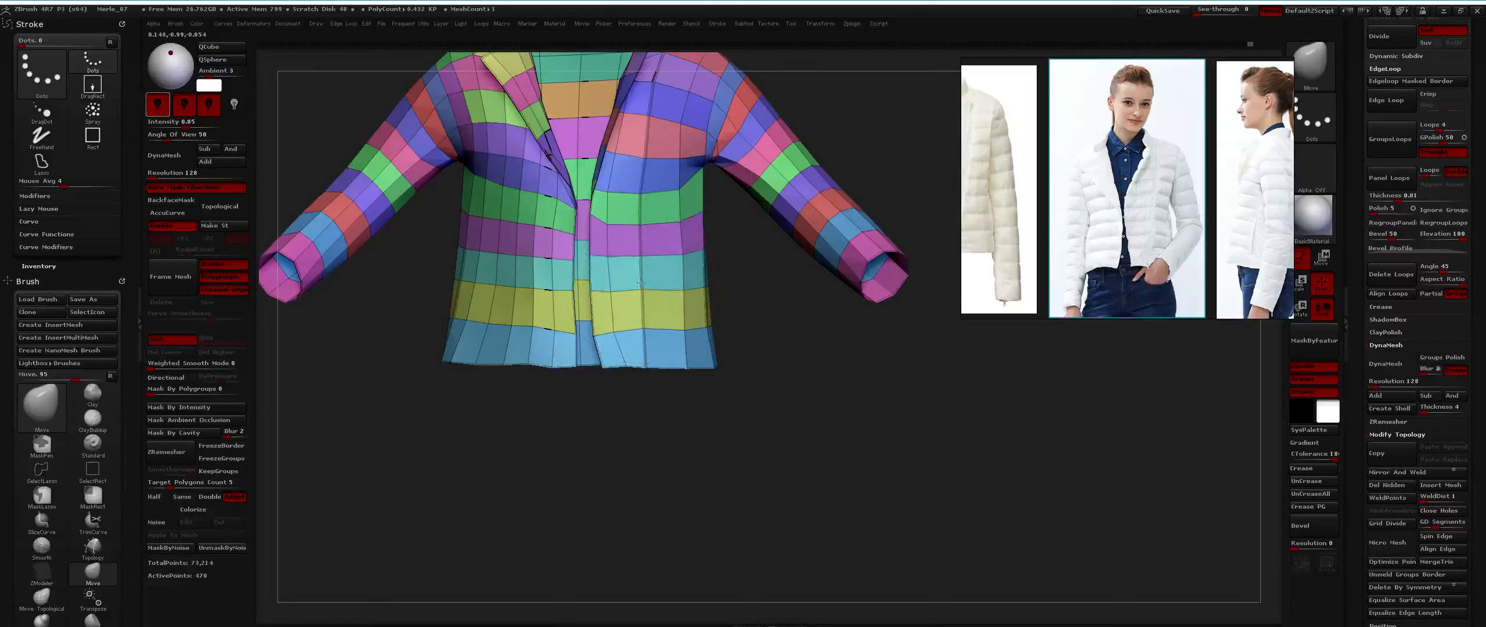
key("b")
key("m")
key("t")
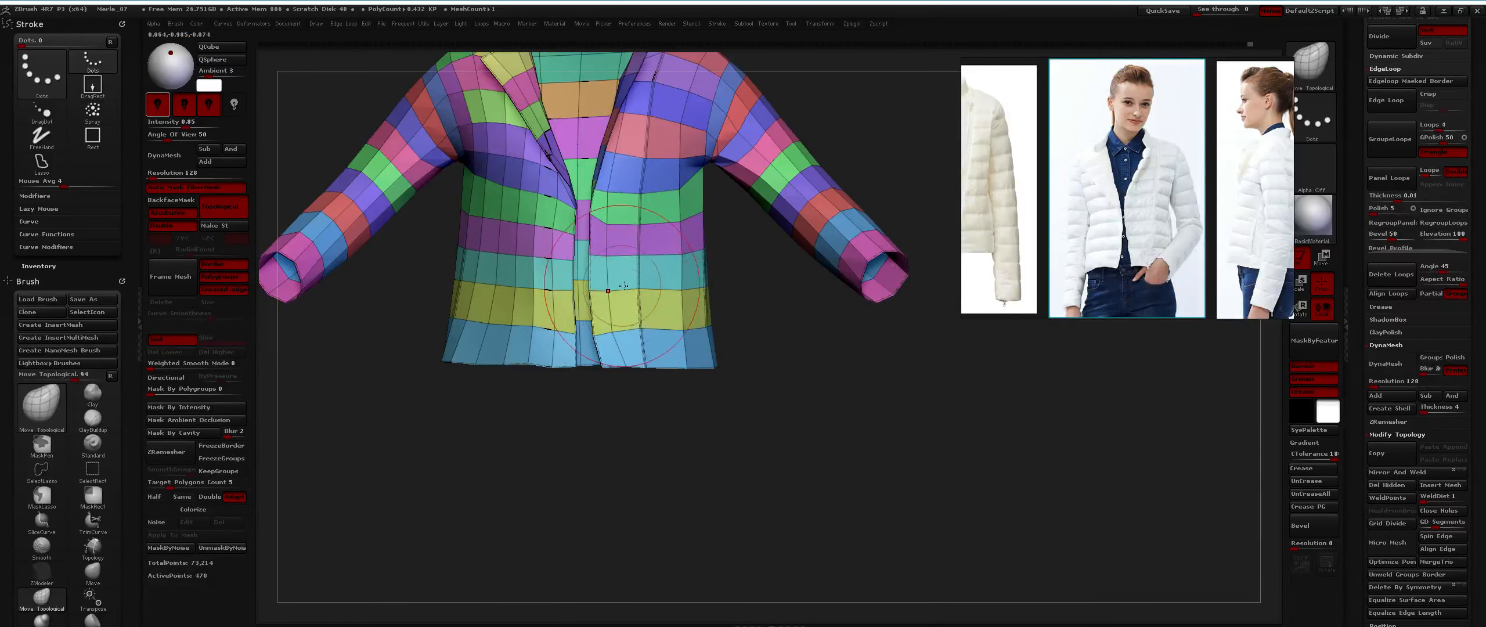
Pull the jacket's front side contours inward at the waist with the Move Topological brush.
scroll(636, 318, "down", 1)
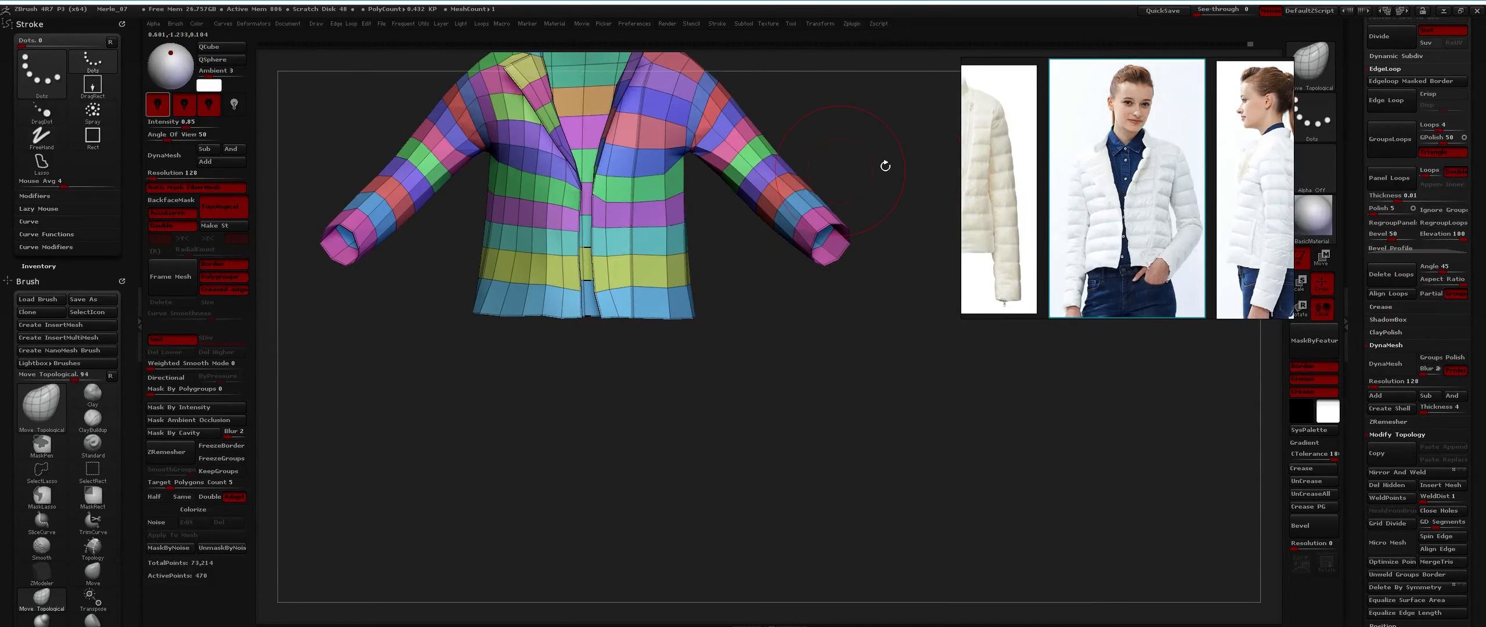
mouse_move(663, 240)
right_mouse_down("alt")
mouse_move(634, 358)
mouse_move(622, 188)
mouse_move(637, 235)
right_mouse_up("alt")
right_click_drag(638, 235, 623, 191, "ctrl")
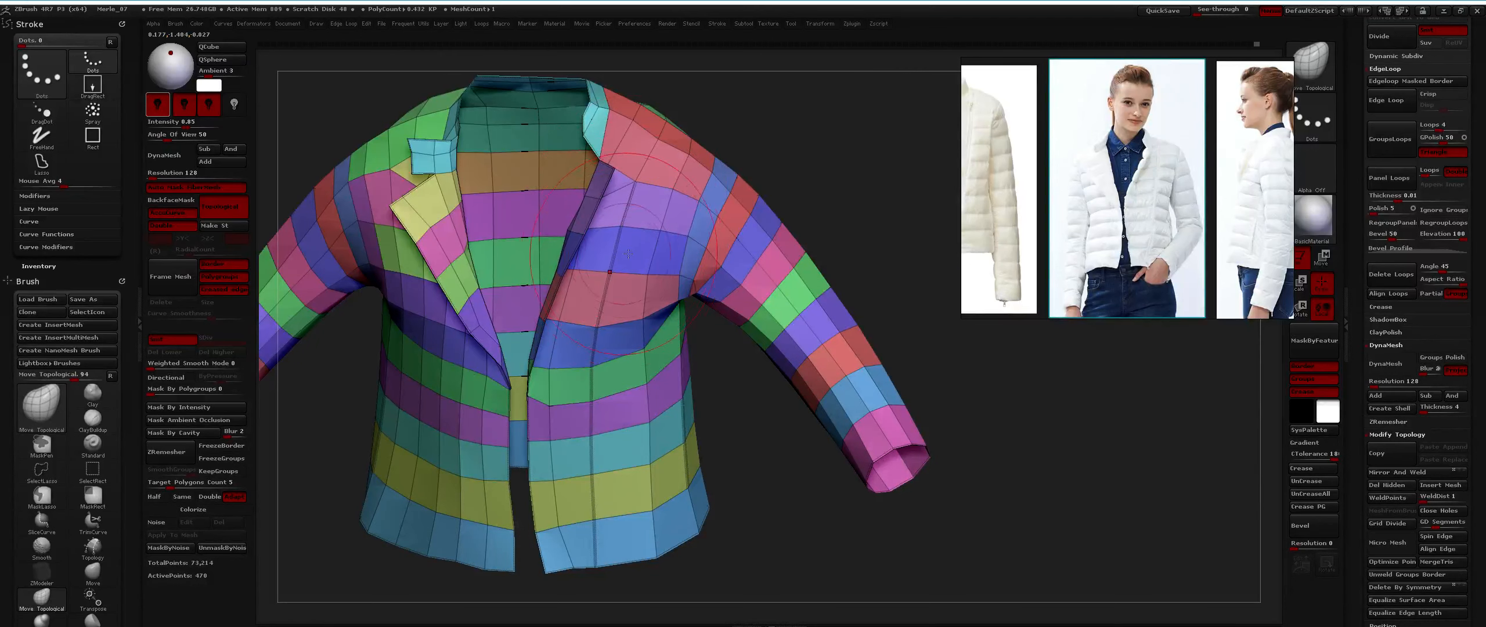
right_click_drag(628, 254, 558, 247)
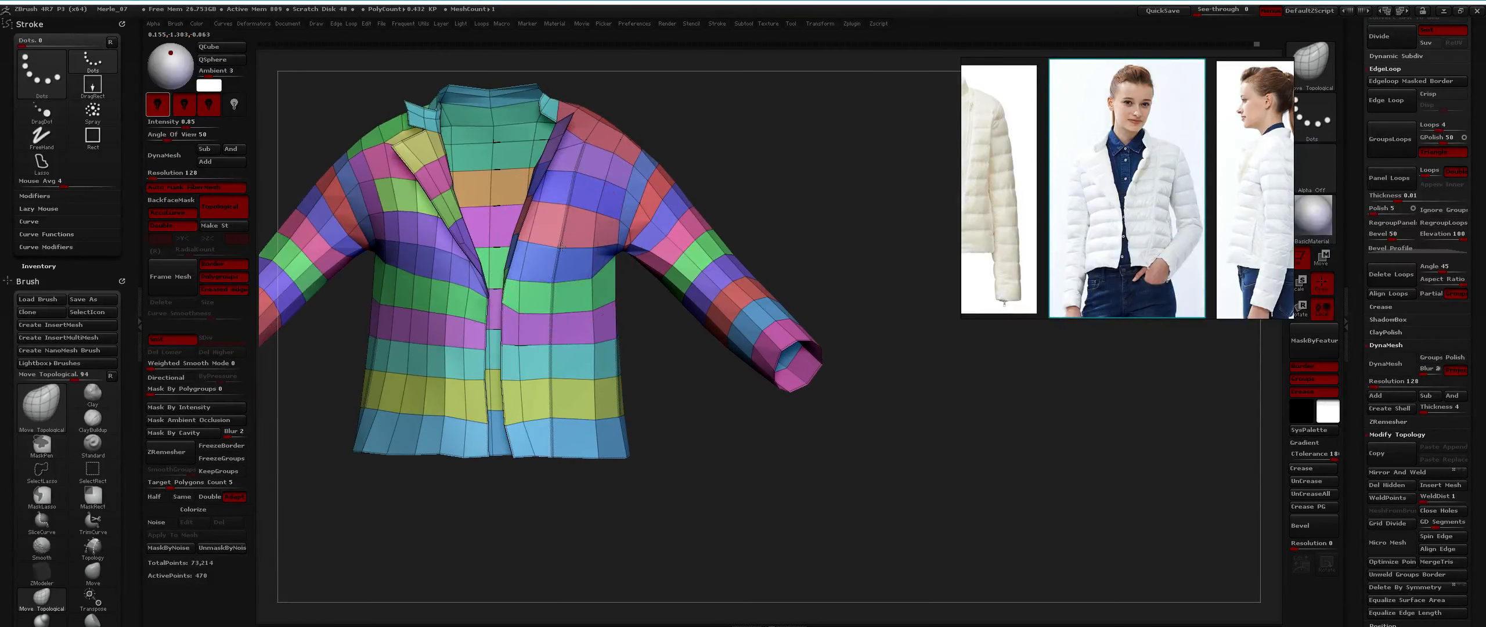
right_click_drag(566, 299, 555, 253, "alt")
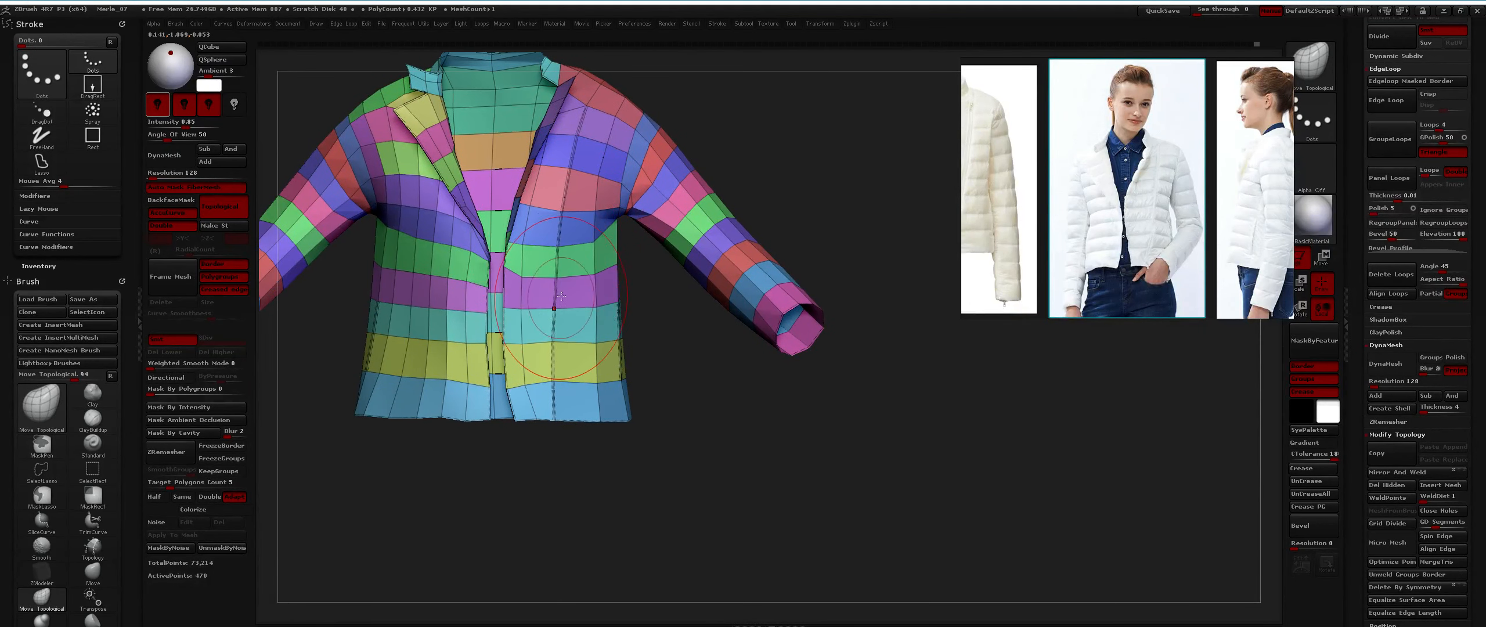
mouse_move(592, 207)
right_mouse_down("alt")
mouse_move(583, 256)
mouse_move(557, 209)
right_mouse_up("alt")
mouse_move(372, 313)
right_mouse_down()
mouse_move(452, 324)
mouse_move(402, 340)
right_mouse_up()
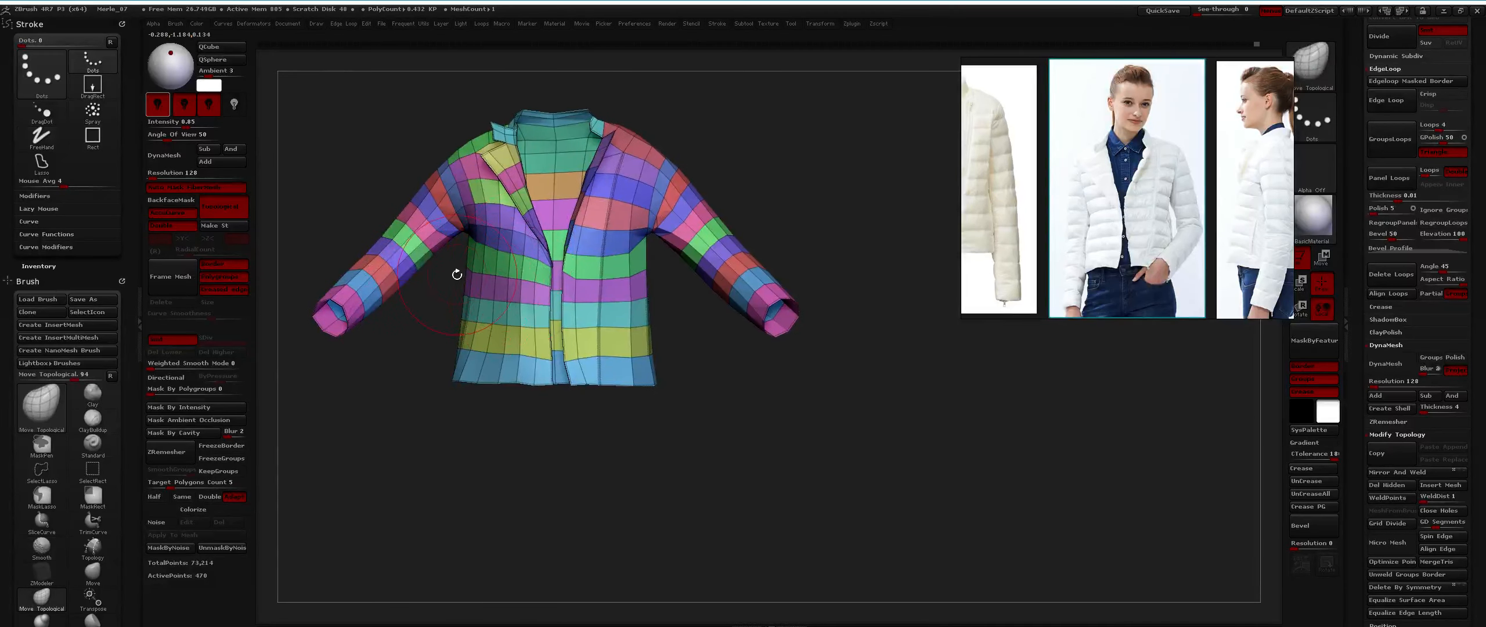
right_click_drag(456, 274, 472, 312, "ctrl")
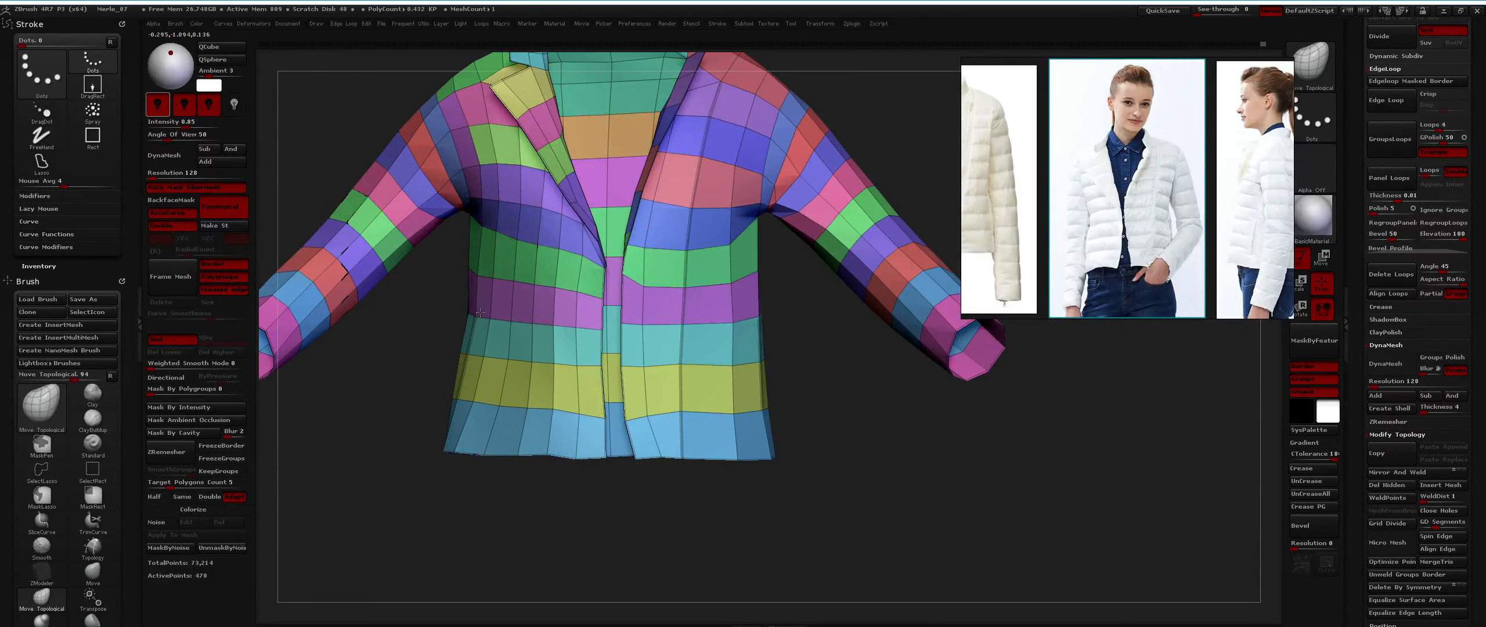
key("space")
left_click(469, 374)
right_click_drag(464, 328, 474, 309, "alt")
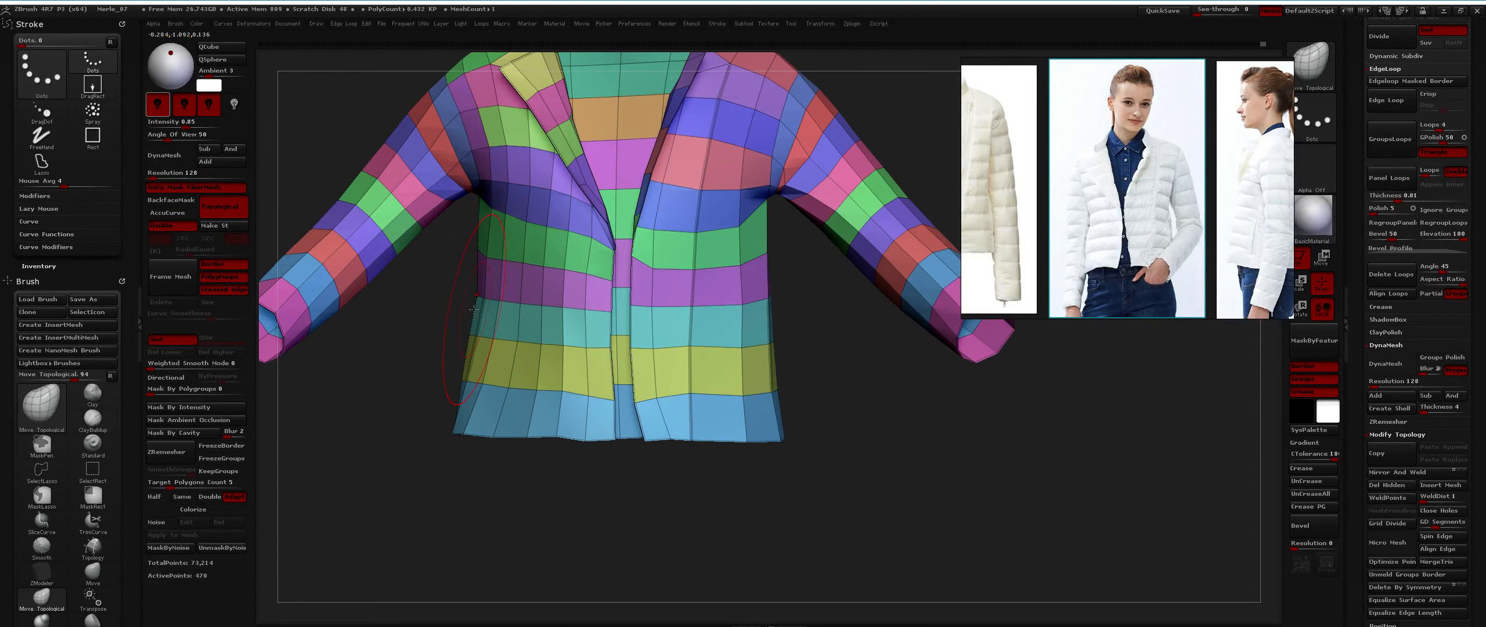
mouse_move(489, 259)
right_mouse_down("alt")
mouse_move(472, 192)
mouse_move(471, 242)
right_mouse_up("alt")
right_click_drag(471, 242, 505, 296, "ctrl")
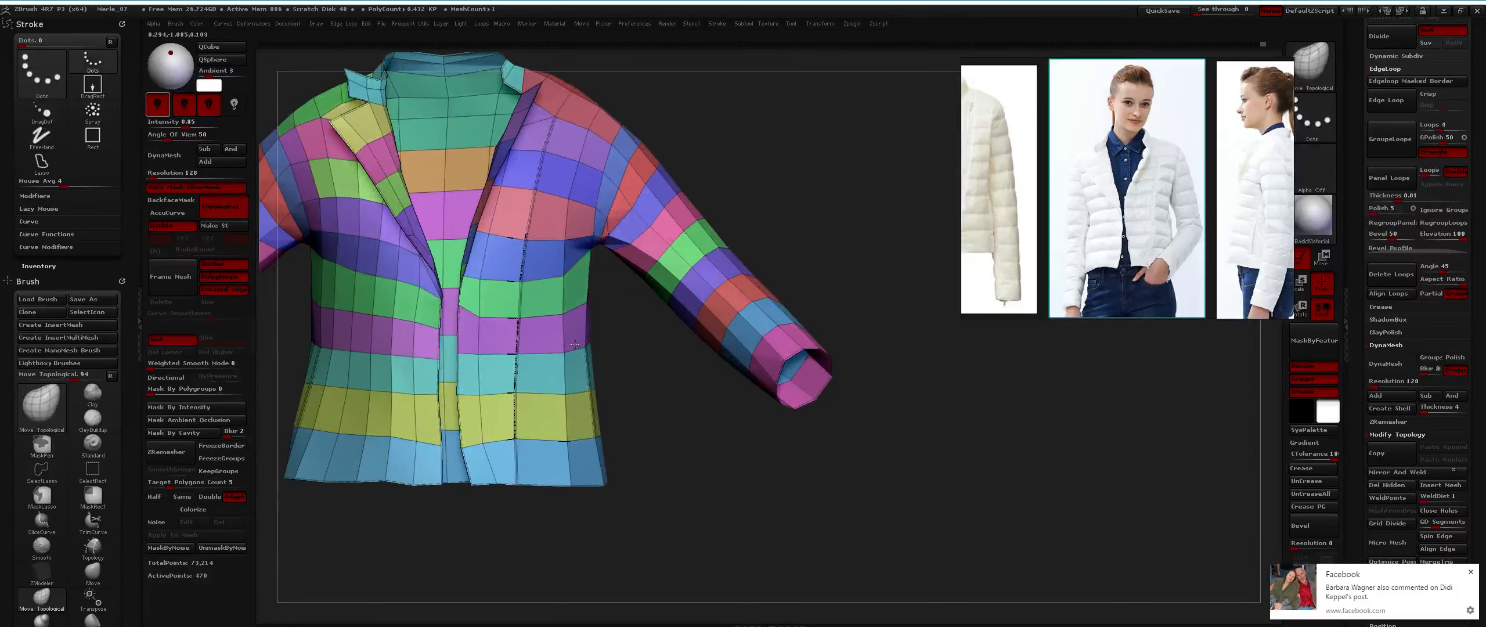
Narrow the waist on both sides of the jacket's back with the Move Topological brush, keeping the hem flared.
mouse_move(594, 339)
right_mouse_down()
mouse_move(467, 317)
mouse_move(468, 278)
right_mouse_up()
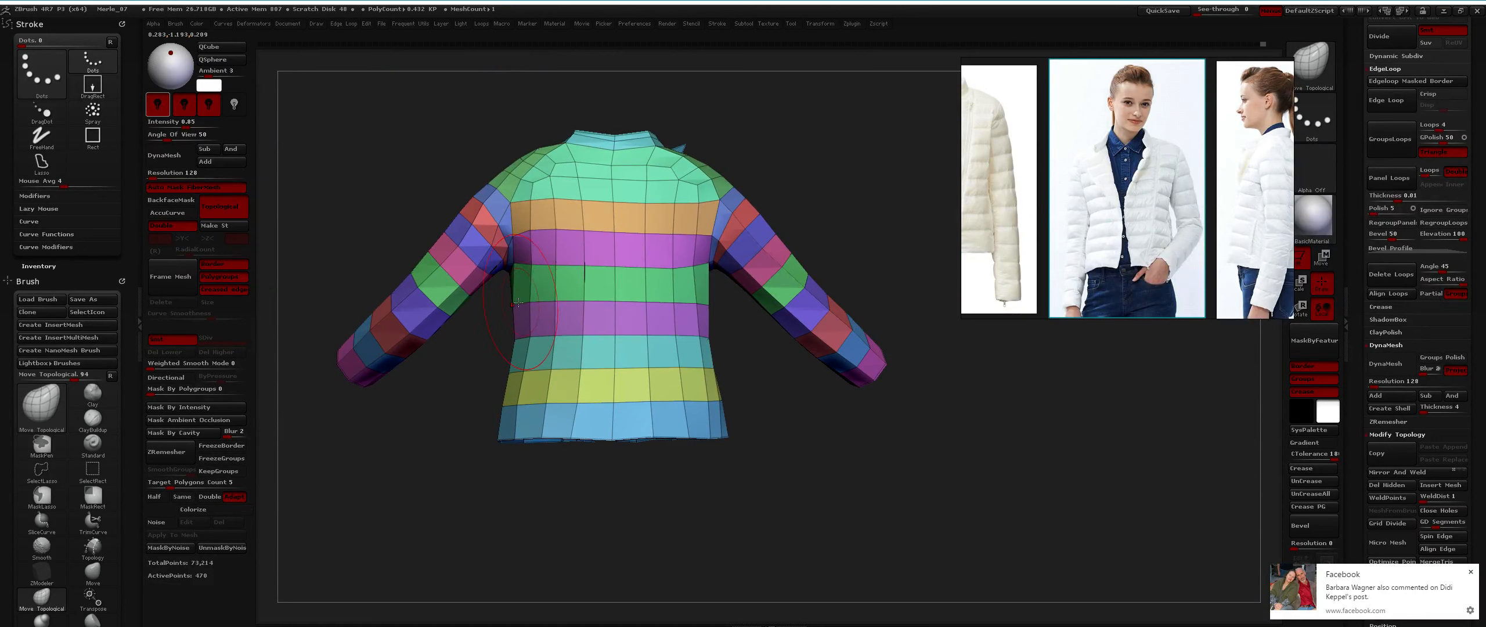
key("space")
left_click_drag(524, 303, 518, 303)
right_click_drag(526, 297, 520, 361, "ctrl")
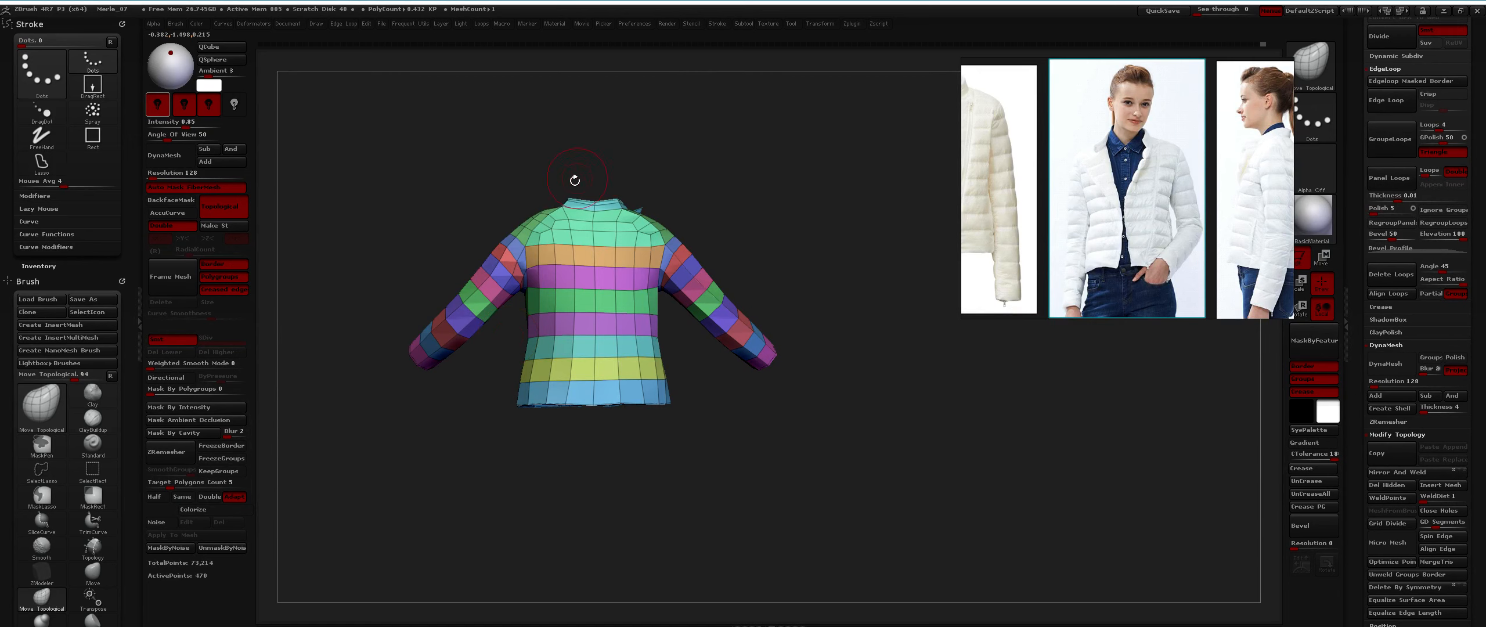
right_click_drag(551, 333, 551, 261, "alt")
right_click_drag(552, 262, 540, 296, "ctrl")
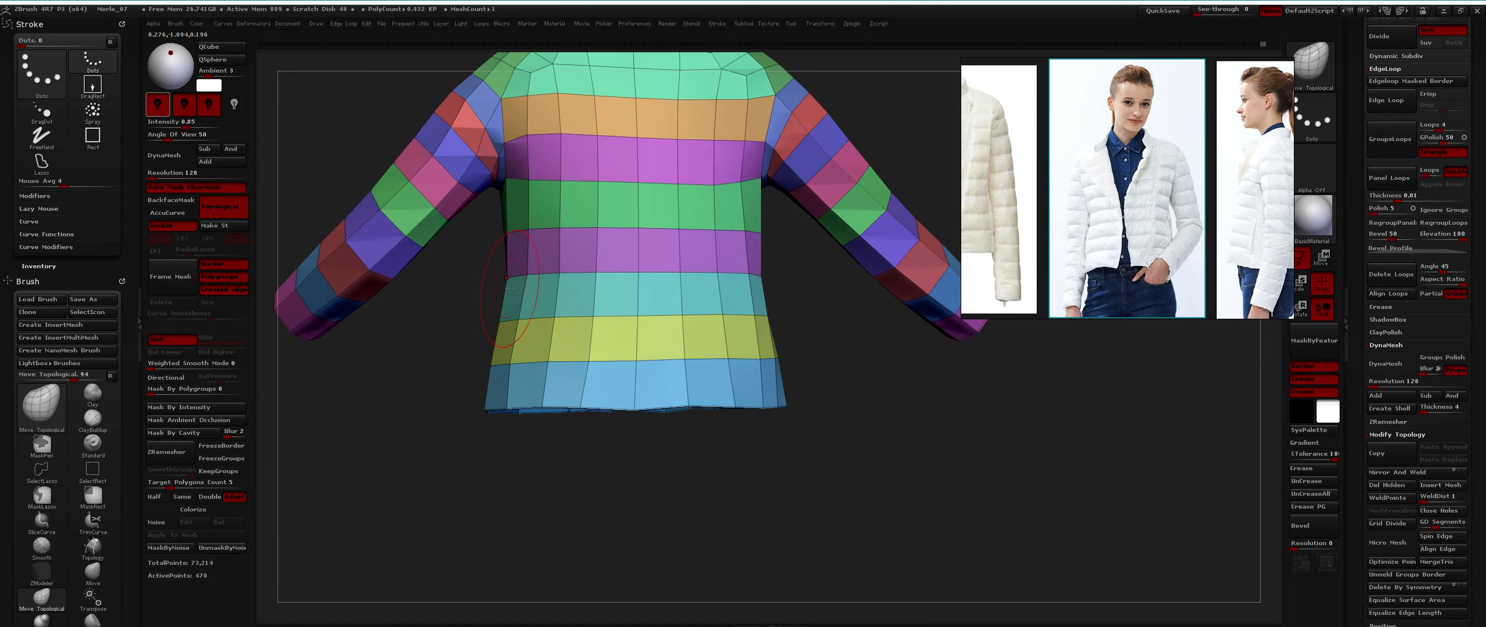
key("space")
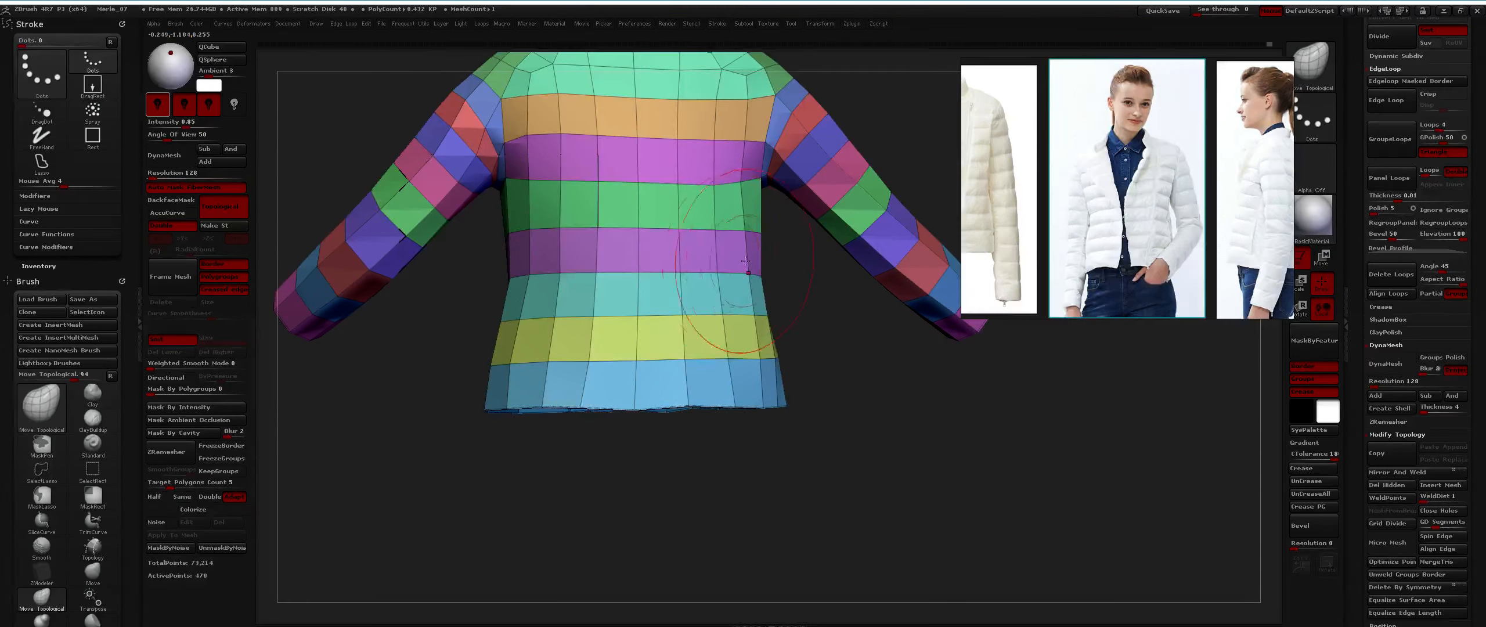
left_click_drag(760, 270, 753, 272)
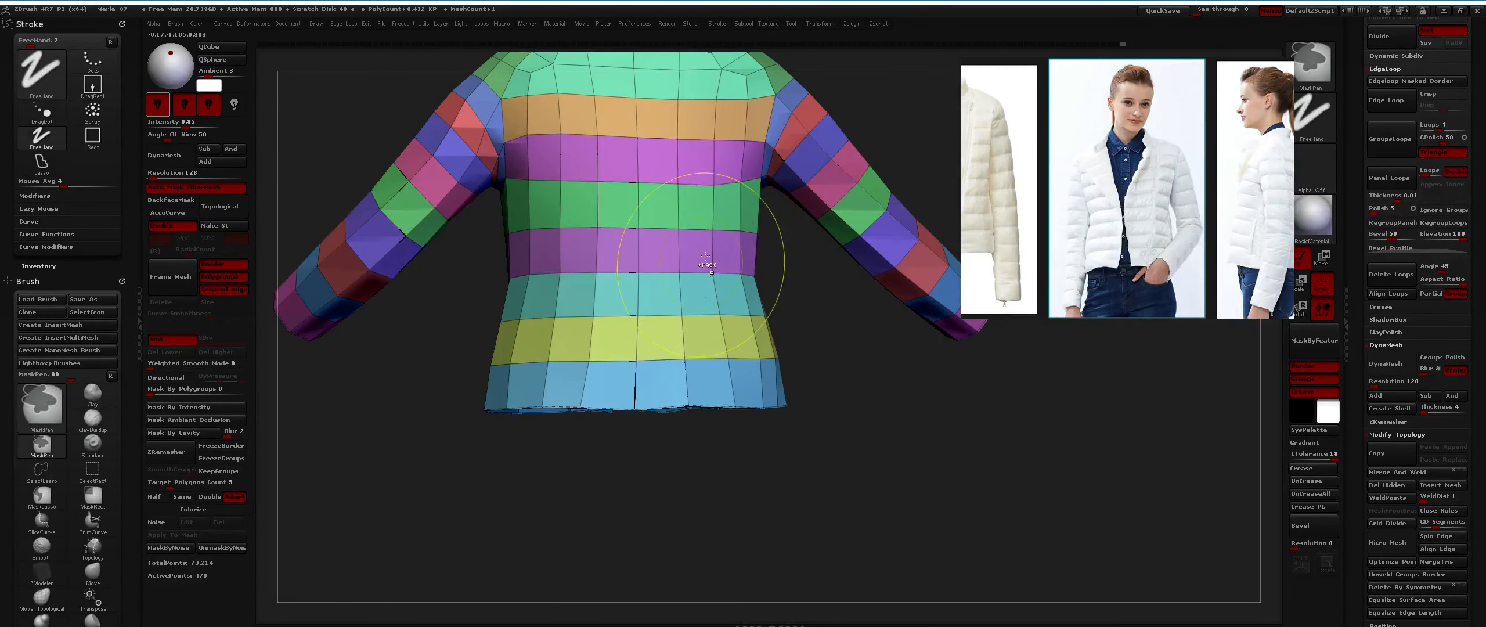
right_click_drag(697, 276, 656, 249, "ctrl")
mouse_move(656, 250)
right_mouse_down()
mouse_move(691, 251)
mouse_move(604, 265)
mouse_move(602, 308)
right_mouse_up()
mouse_move(602, 308)
right_mouse_down("alt")
mouse_move(604, 274)
mouse_move(603, 293)
right_mouse_up("alt")
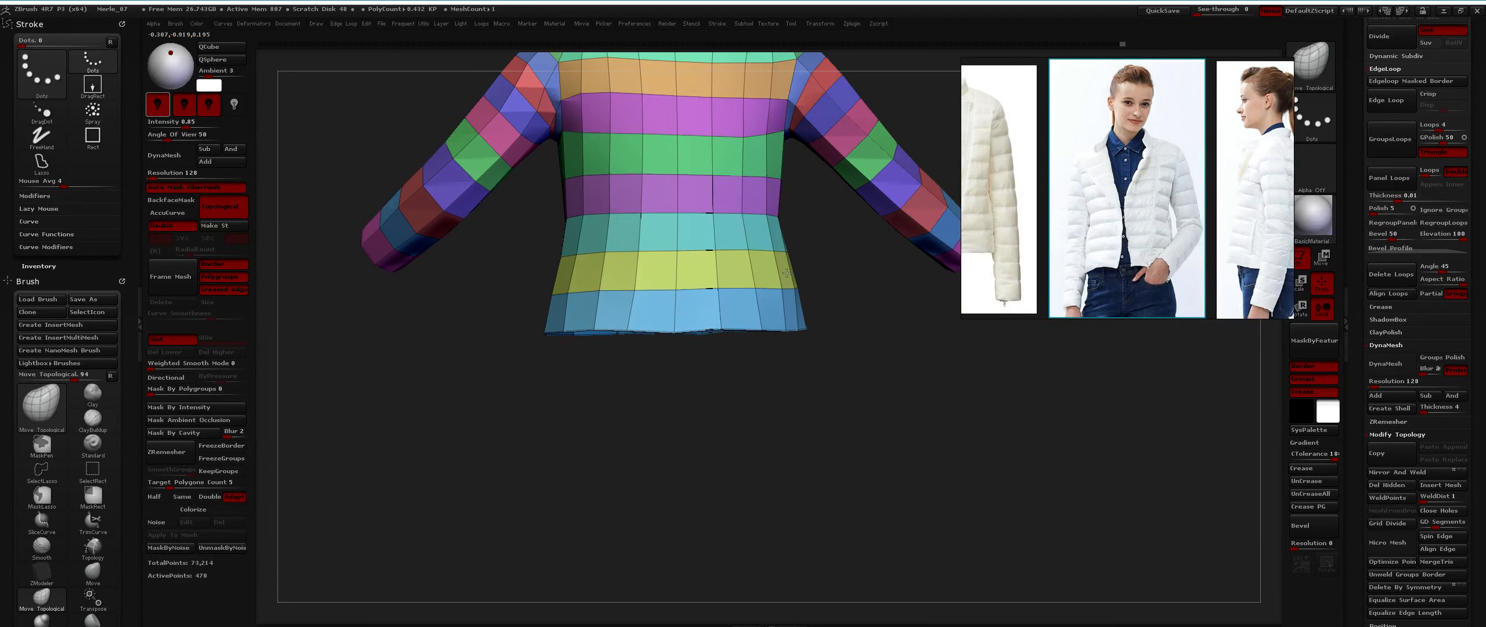
key("ctrl")
right_click_drag(775, 276, 775, 233, "ctrl")
mouse_move(775, 232)
right_mouse_down()
mouse_move(651, 240)
mouse_move(905, 235)
mouse_move(813, 235)
right_mouse_up()
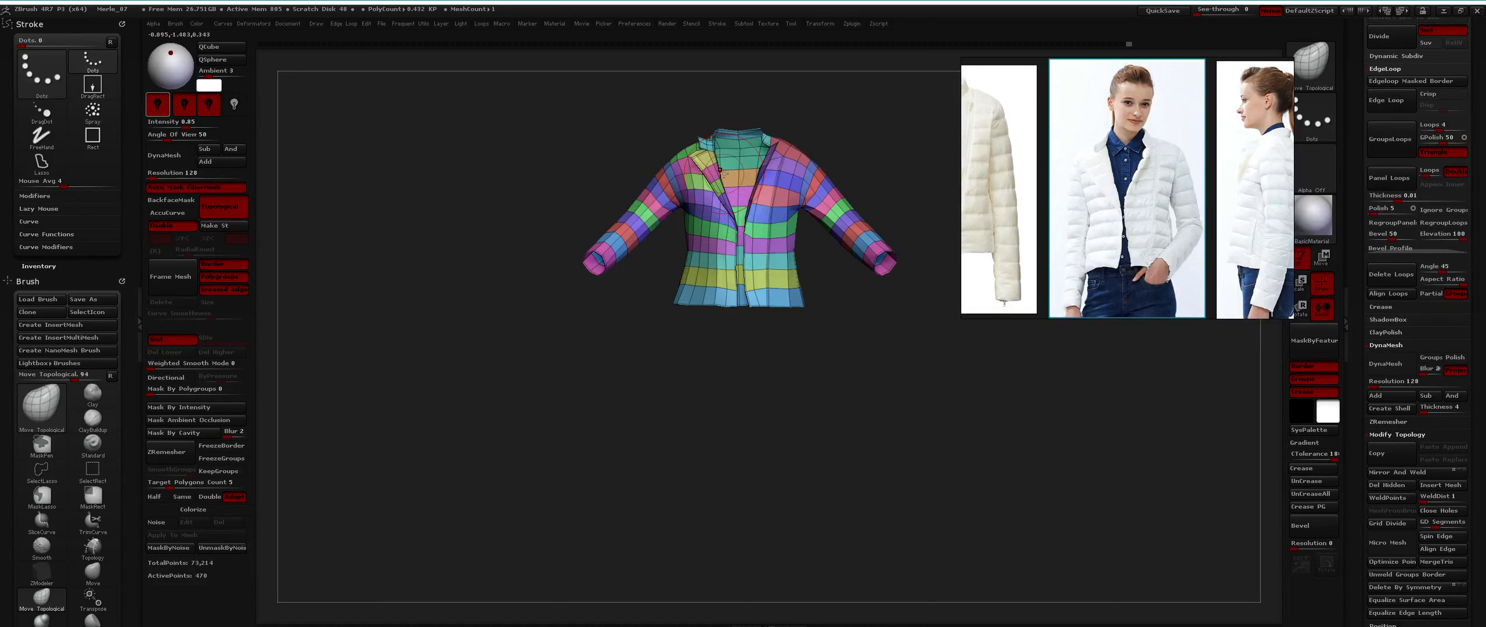
Activate symmetry across X and shape the waist and flared hem evenly on both sides of the jacket.
mouse_move(720, 231)
right_mouse_down("alt")
mouse_move(699, 206)
mouse_move(680, 239)
right_mouse_up("alt")
key("x")
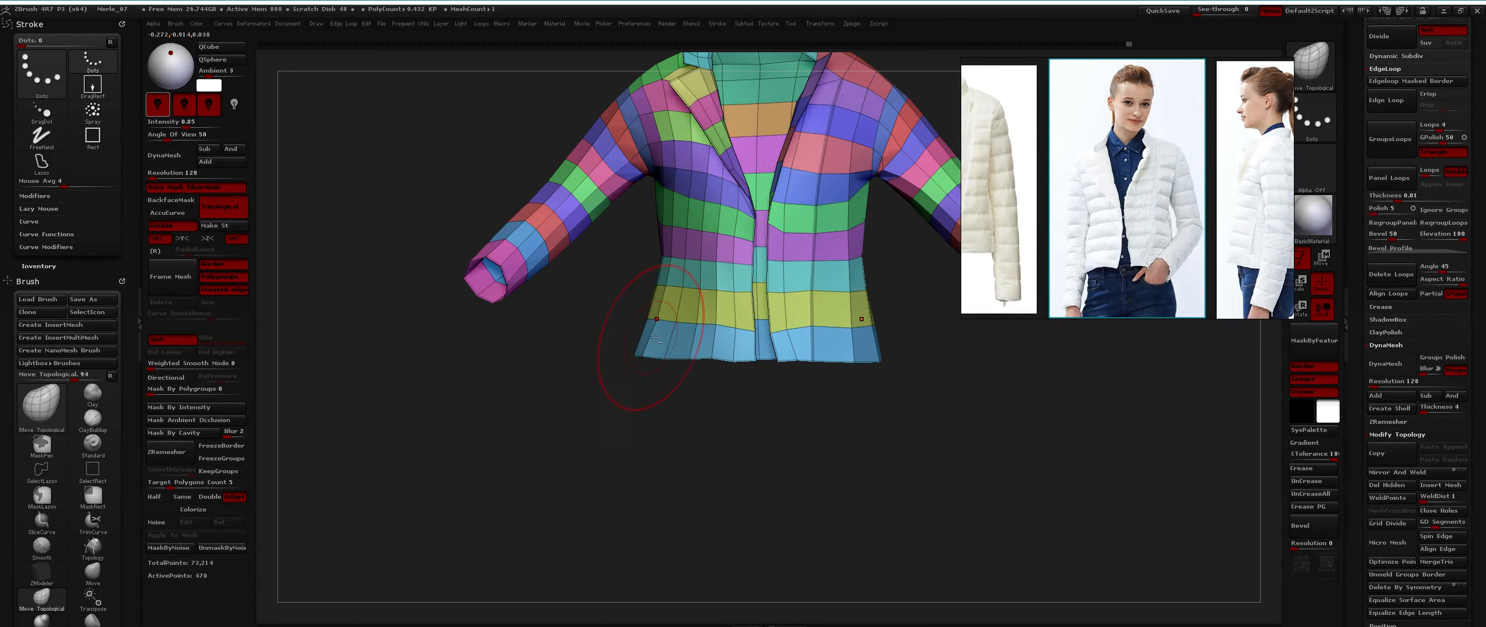
right_click_drag(655, 338, 617, 427)
right_click(582, 436)
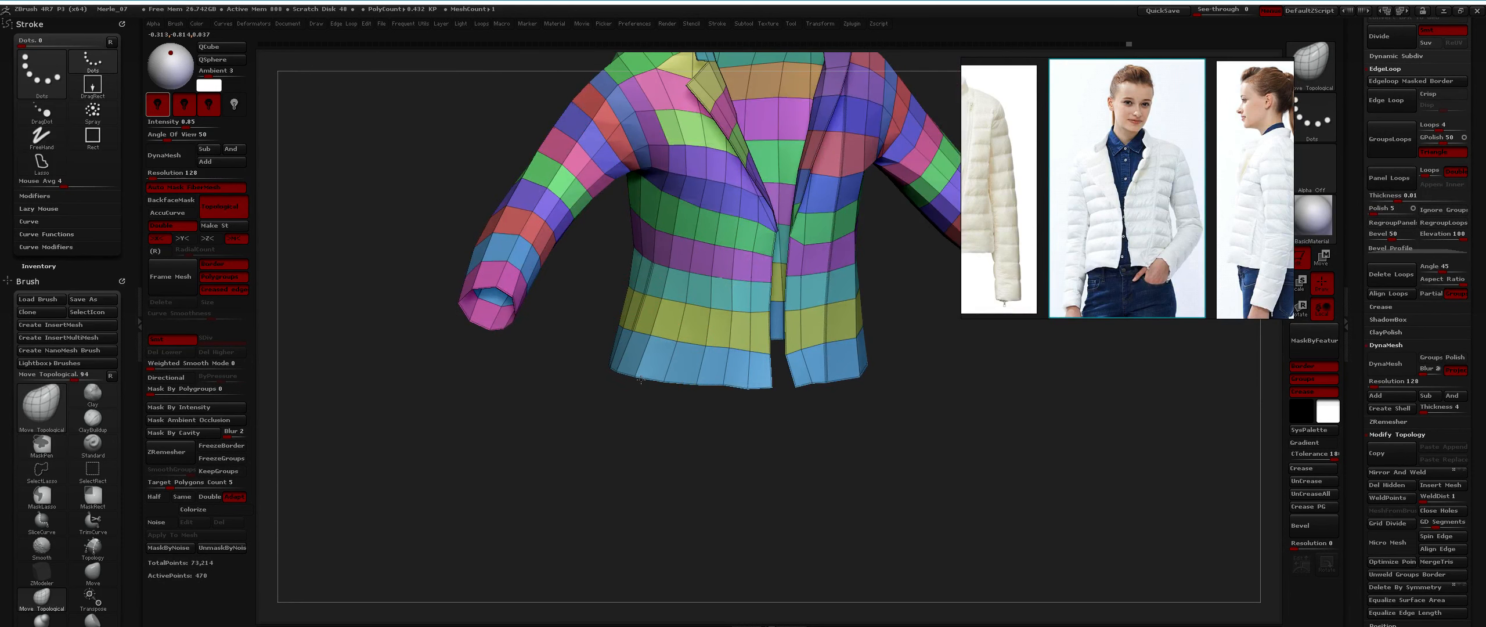
right_click_drag(650, 385, 713, 314, "ctrl")
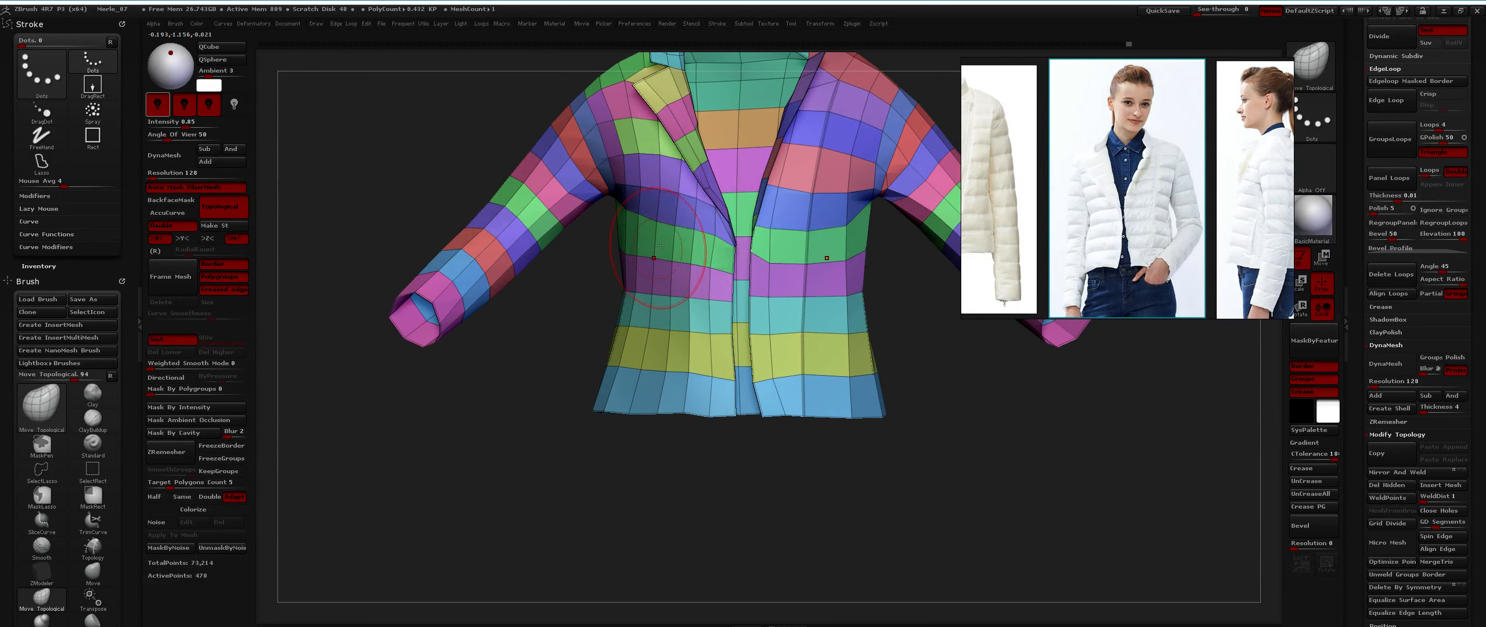
mouse_move(660, 245)
right_mouse_down()
mouse_move(749, 249)
mouse_move(665, 250)
mouse_move(665, 337)
mouse_move(533, 204)
mouse_move(603, 203)
mouse_move(510, 188)
mouse_move(493, 219)
mouse_move(549, 231)
mouse_move(564, 209)
right_mouse_up()
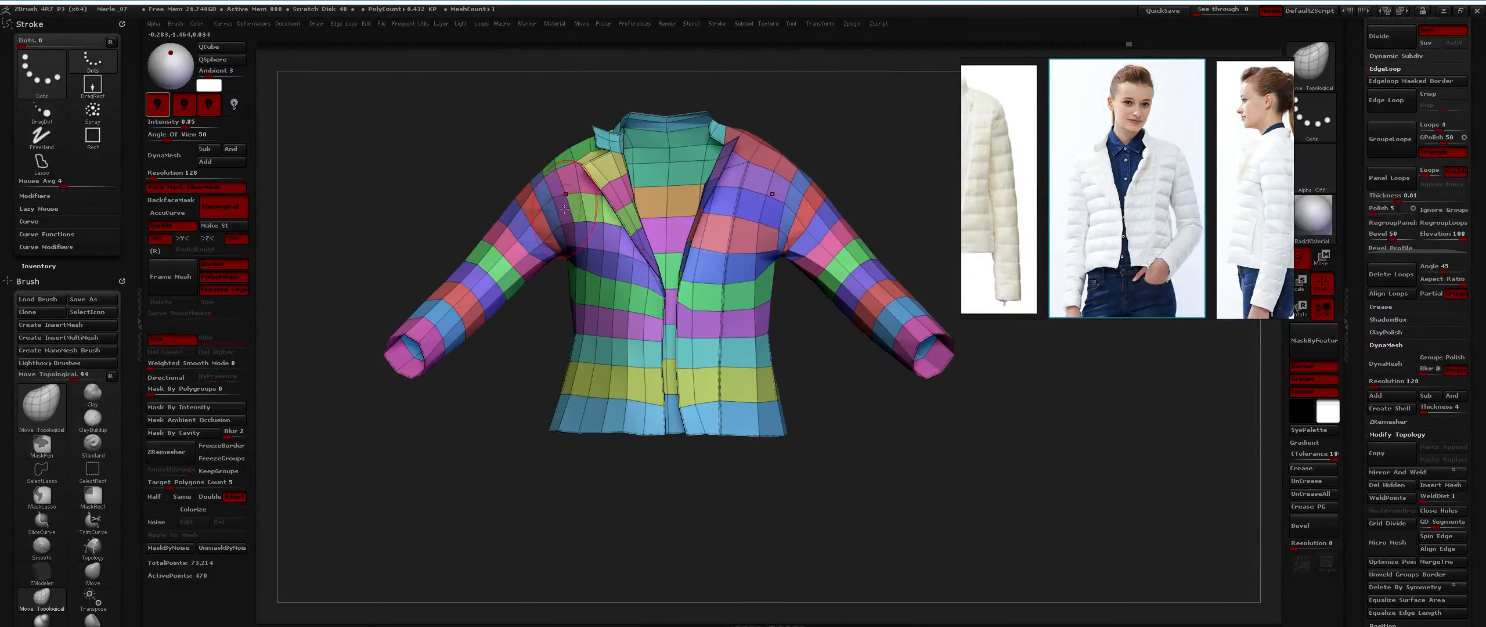
Reshape the chest between the lapel and the armhole, and switch to the Move brush.
right_click_drag(549, 262, 592, 221)
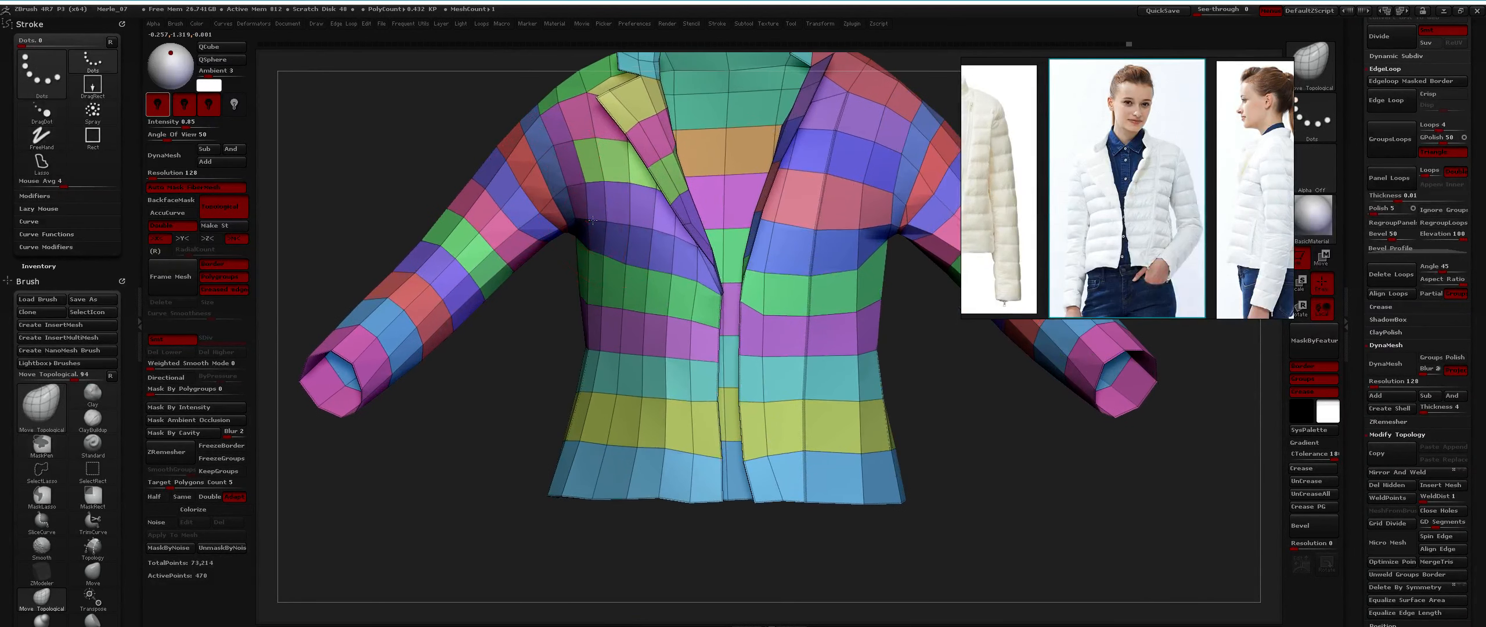
left_click_drag(585, 179, 586, 203)
mouse_move(586, 195)
right_mouse_down("alt")
mouse_move(588, 262)
mouse_move(588, 200)
mouse_move(565, 223)
mouse_move(572, 275)
mouse_move(565, 167)
mouse_move(551, 218)
mouse_move(592, 169)
mouse_move(575, 199)
mouse_move(597, 182)
mouse_move(547, 268)
right_mouse_up("alt")
key("space")
key("b")
key("m")
key("v")
right_click(547, 268)
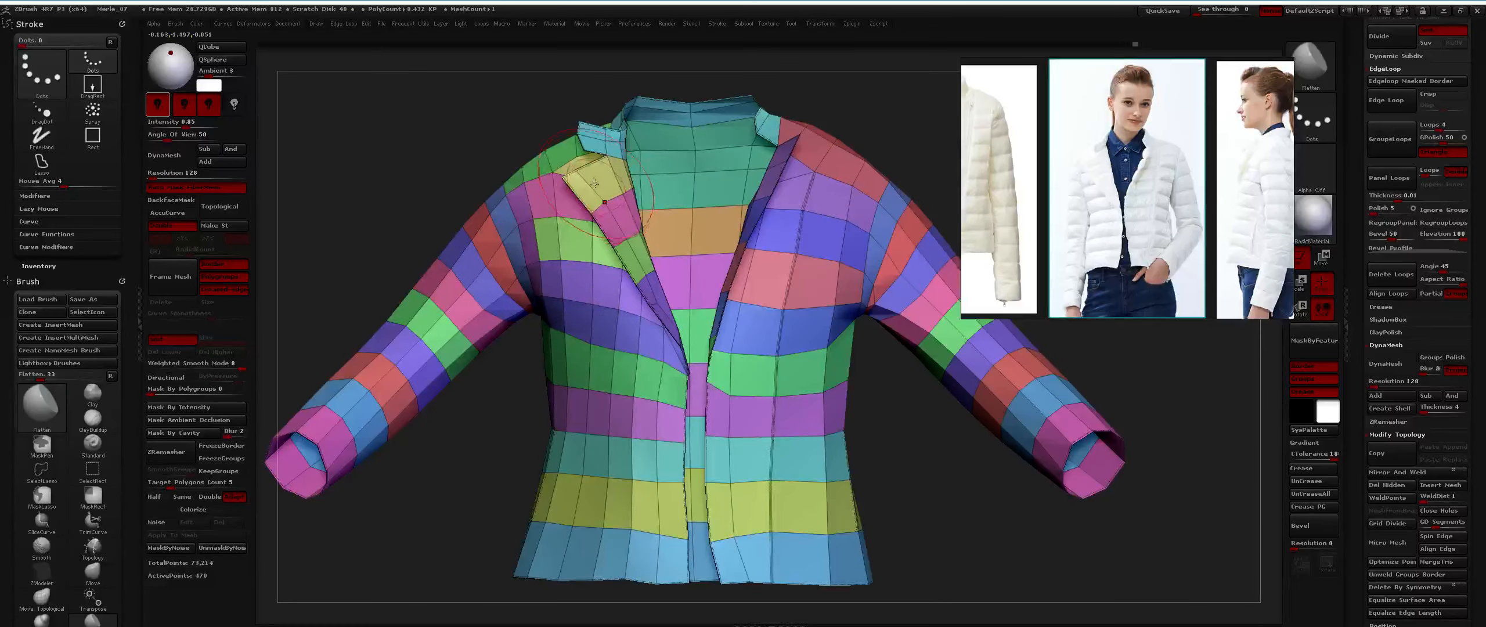
Lift the folded lapel away from the chest with the Move Topological brush.
mouse_move(592, 176)
right_mouse_down()
mouse_move(600, 216)
mouse_move(581, 187)
mouse_move(604, 195)
mouse_move(596, 119)
mouse_move(544, 123)
right_mouse_up()
key("ctrl")
key("b")
key("m")
key("t")
key("space")
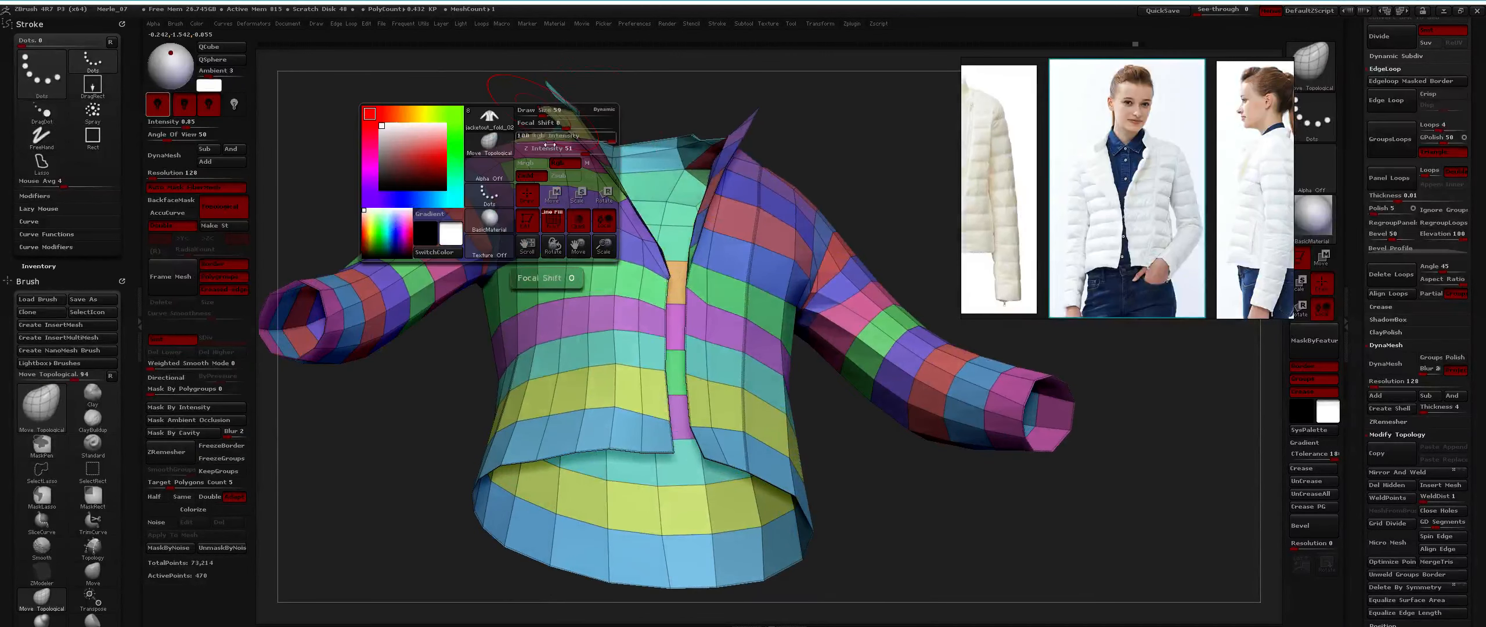
mouse_move(523, 185)
right_mouse_down()
mouse_move(603, 201)
mouse_move(592, 279)
right_mouse_up()
right_click_drag(593, 279, 587, 255, "ctrl")
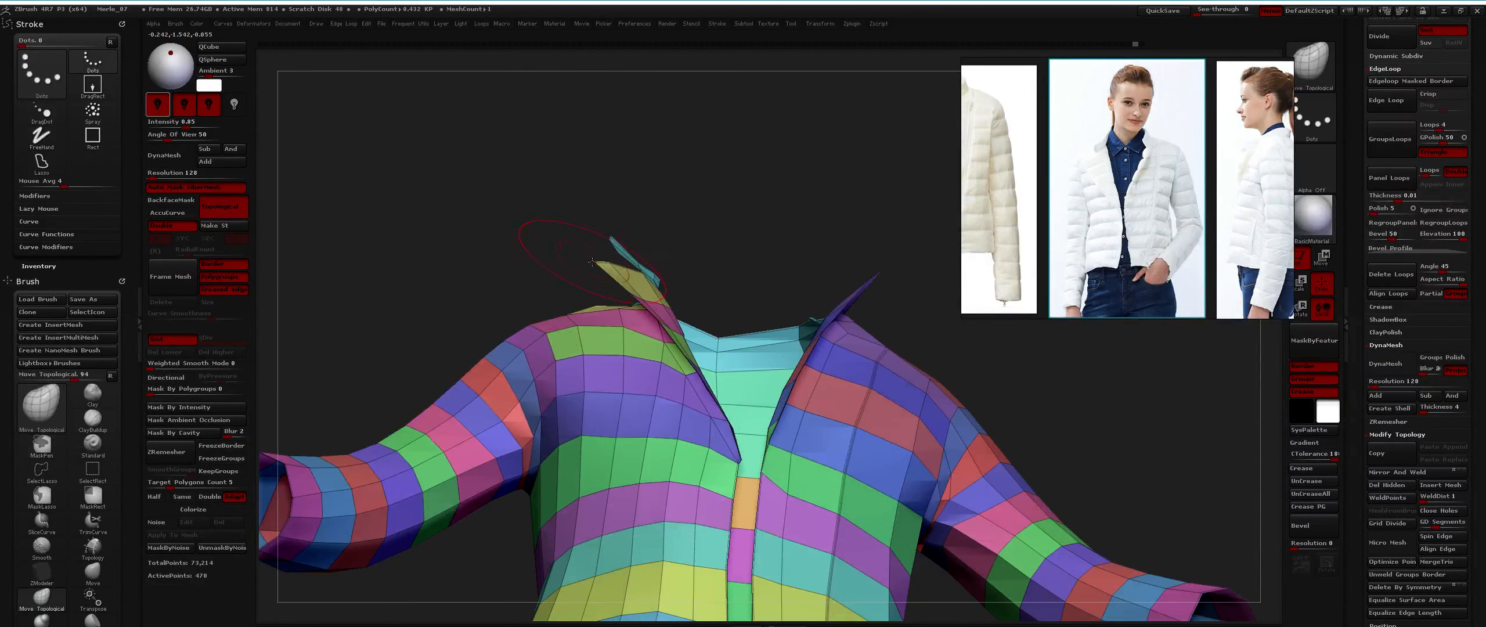
key("space")
mouse_move(601, 240)
right_mouse_down()
mouse_move(546, 319)
mouse_move(598, 337)
right_mouse_up()
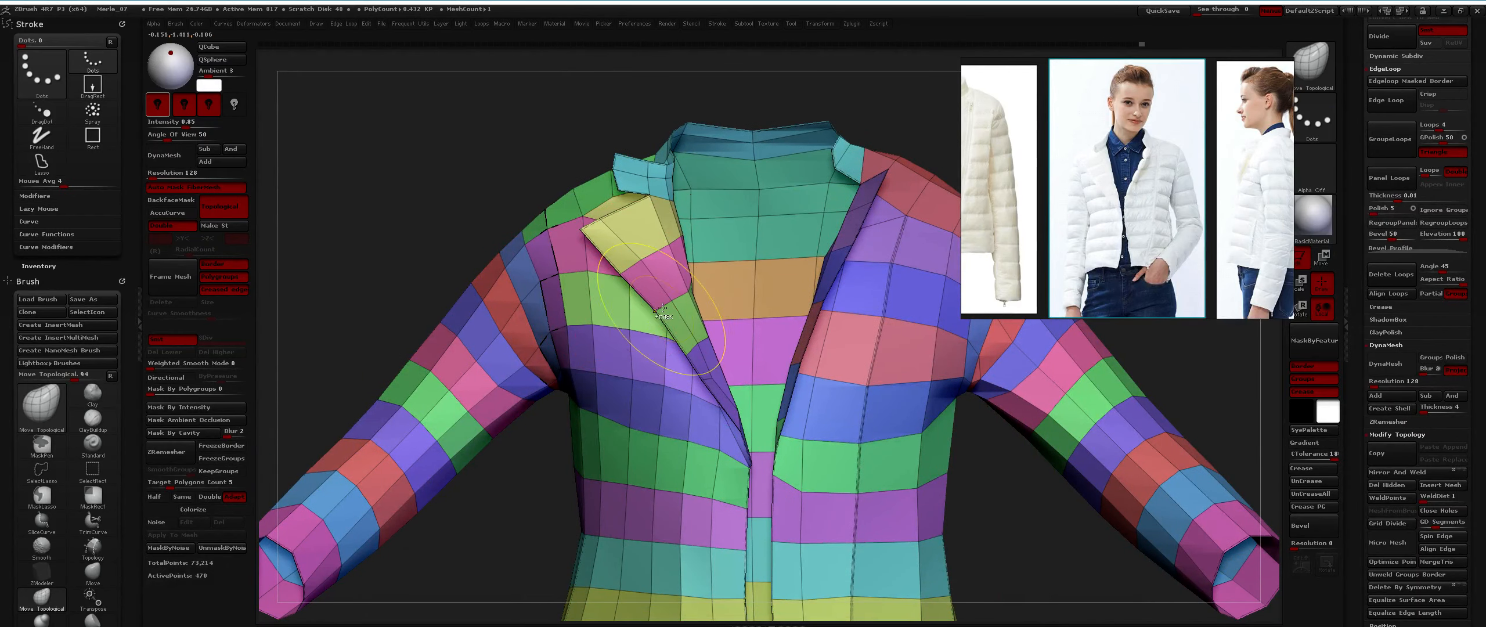
Reduce the brush size and adjust the collar tip and upper lapel edge with the Move Topological brush.
right_click_drag(645, 315, 701, 145, "ctrl")
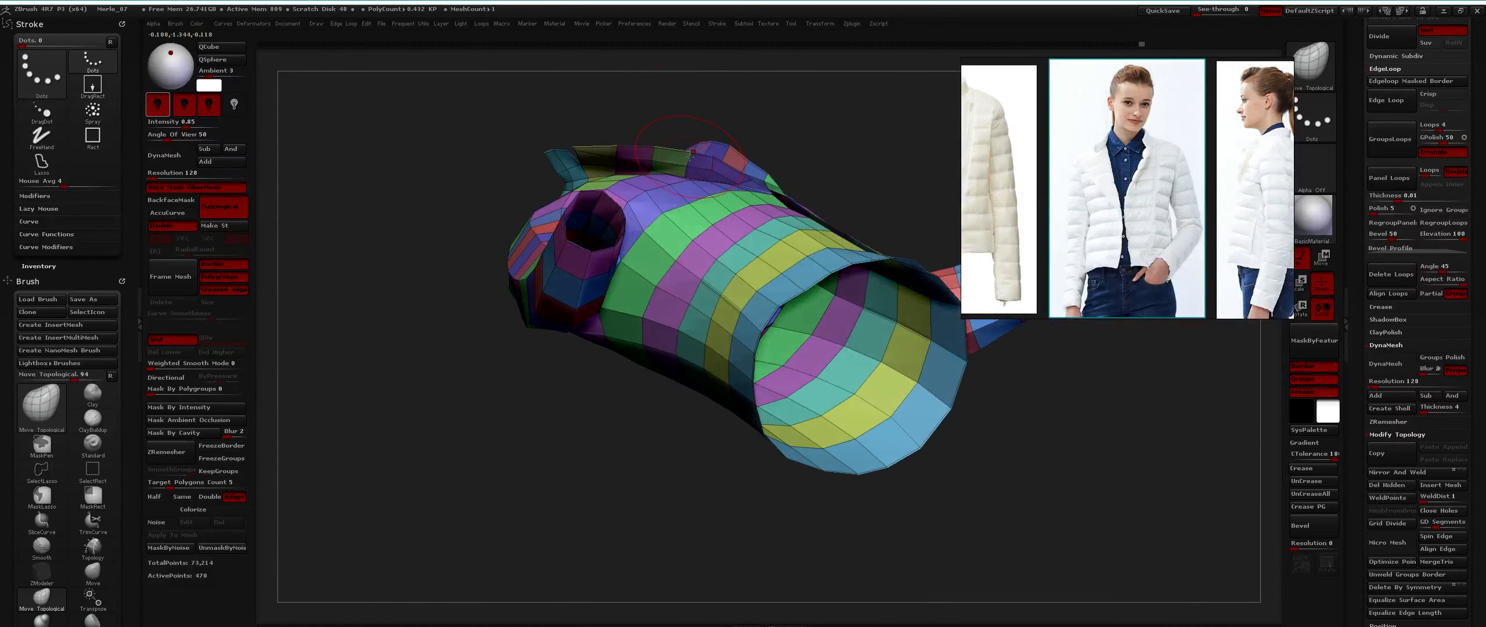
key("space")
right_click_drag(690, 166, 658, 183)
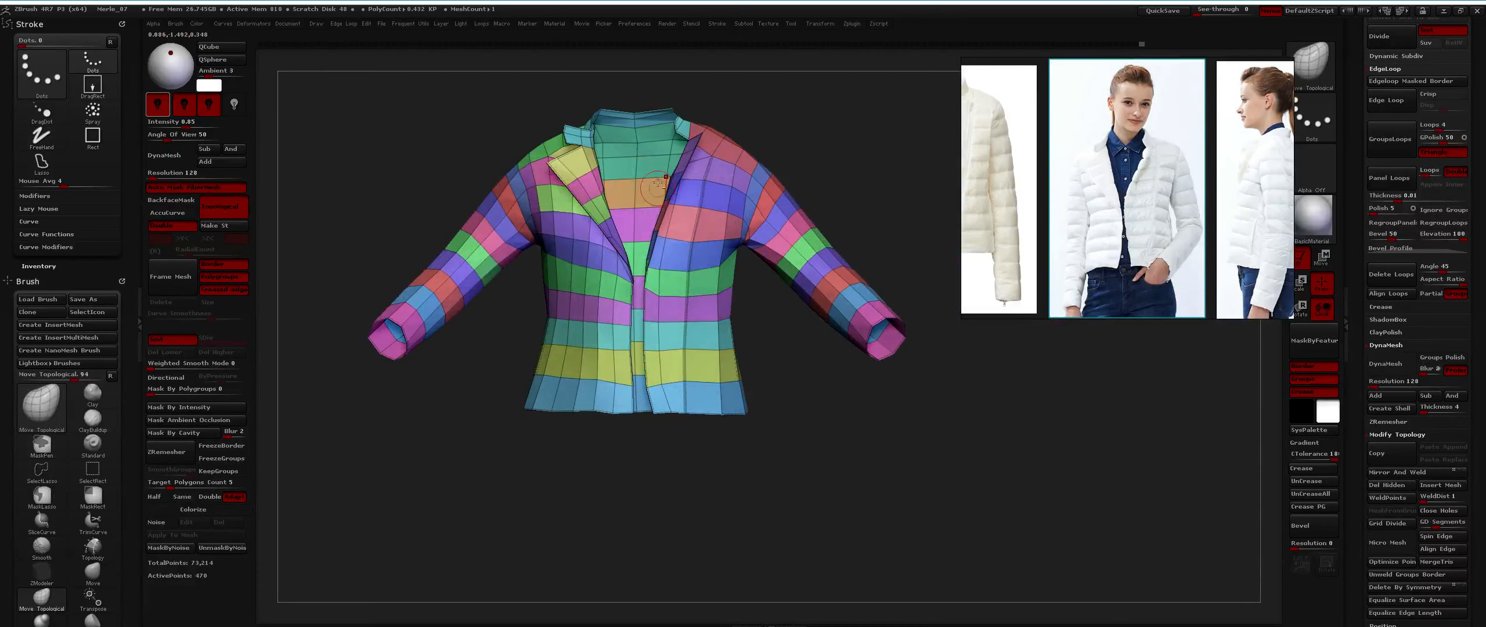
right_click_drag(613, 133, 514, 175)
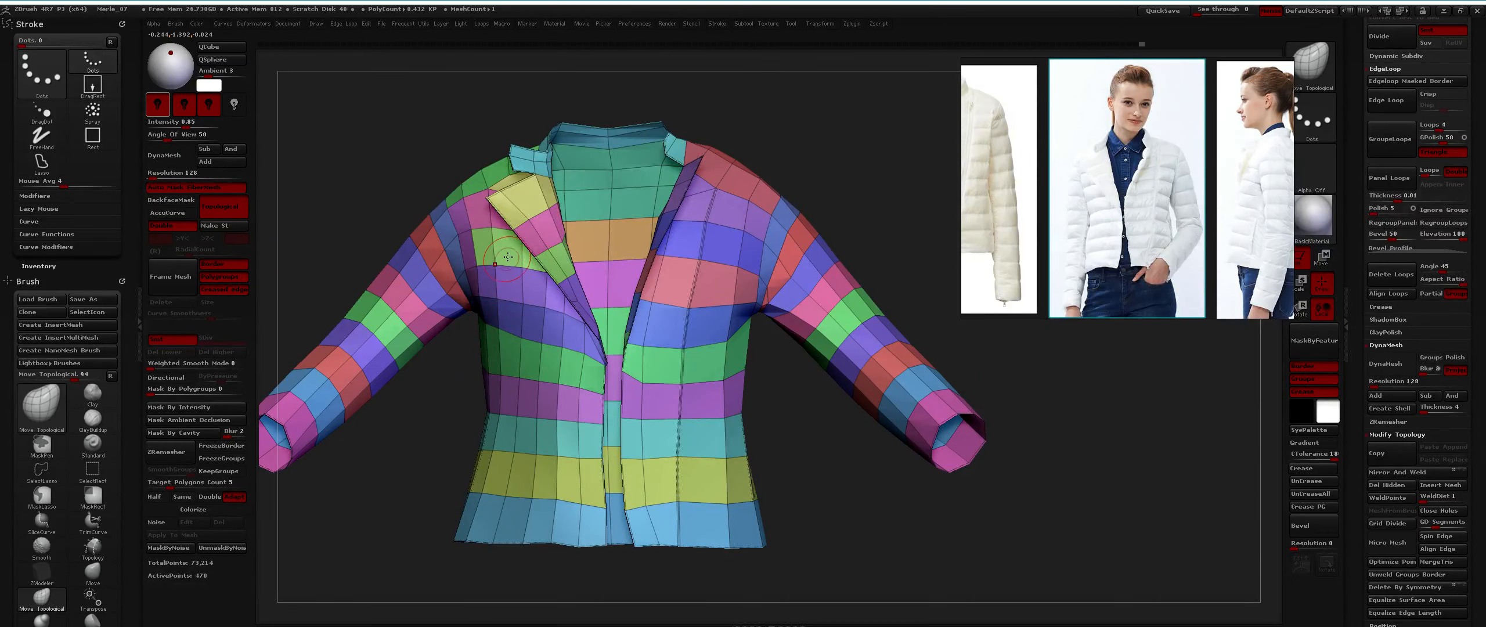
mouse_move(543, 175)
right_mouse_down()
mouse_move(604, 186)
mouse_move(505, 129)
right_mouse_up()
mouse_move(505, 129)
left_mouse_down()
mouse_move(497, 172)
mouse_move(515, 203)
left_mouse_up()
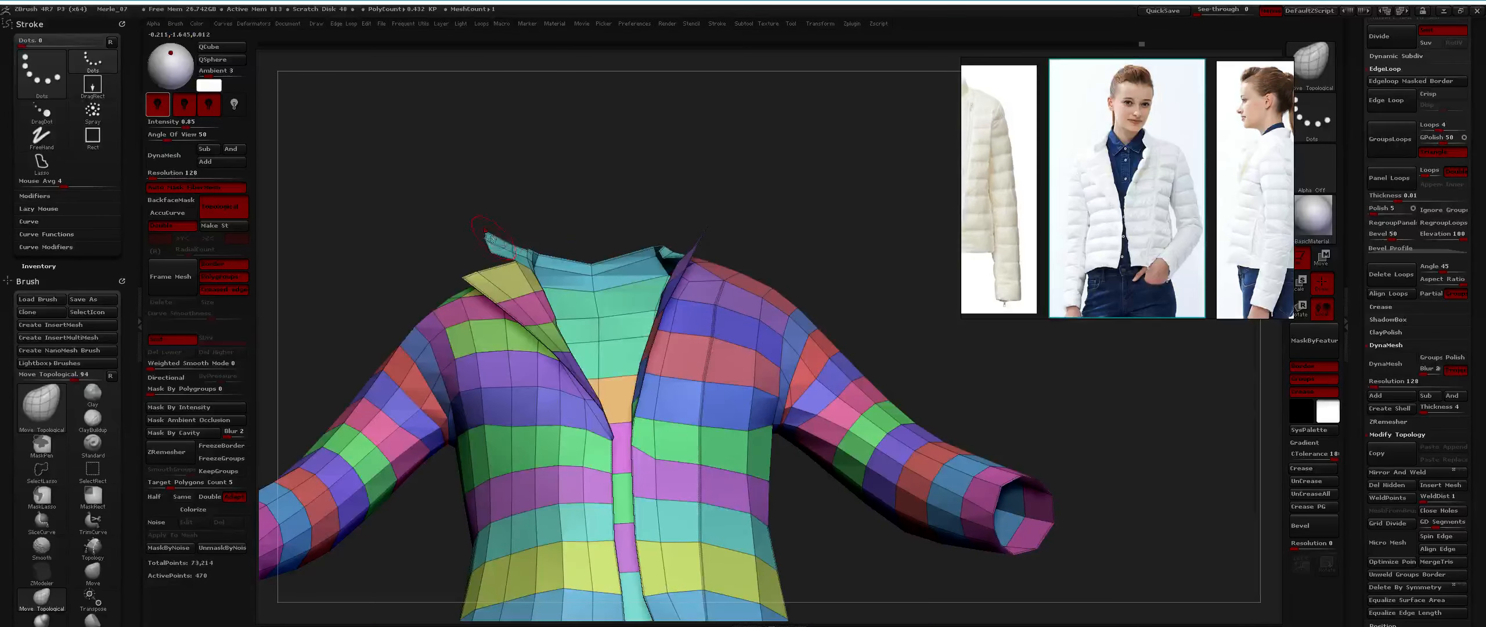
mouse_move(481, 240)
left_mouse_down()
mouse_move(458, 212)
mouse_move(531, 198)
mouse_move(499, 203)
mouse_move(485, 232)
mouse_move(441, 226)
mouse_move(545, 256)
left_mouse_up()
mouse_move(546, 256)
right_mouse_down()
mouse_move(455, 223)
mouse_move(569, 221)
right_mouse_up()
mouse_move(569, 221)
right_mouse_down("ctrl")
mouse_move(541, 192)
mouse_move(511, 210)
right_mouse_up("ctrl")
mouse_move(511, 206)
left_mouse_down()
mouse_move(503, 224)
mouse_move(524, 236)
left_mouse_up()
mouse_move(540, 238)
right_mouse_down()
mouse_move(562, 263)
mouse_move(537, 197)
mouse_move(521, 221)
mouse_move(575, 240)
right_mouse_up()
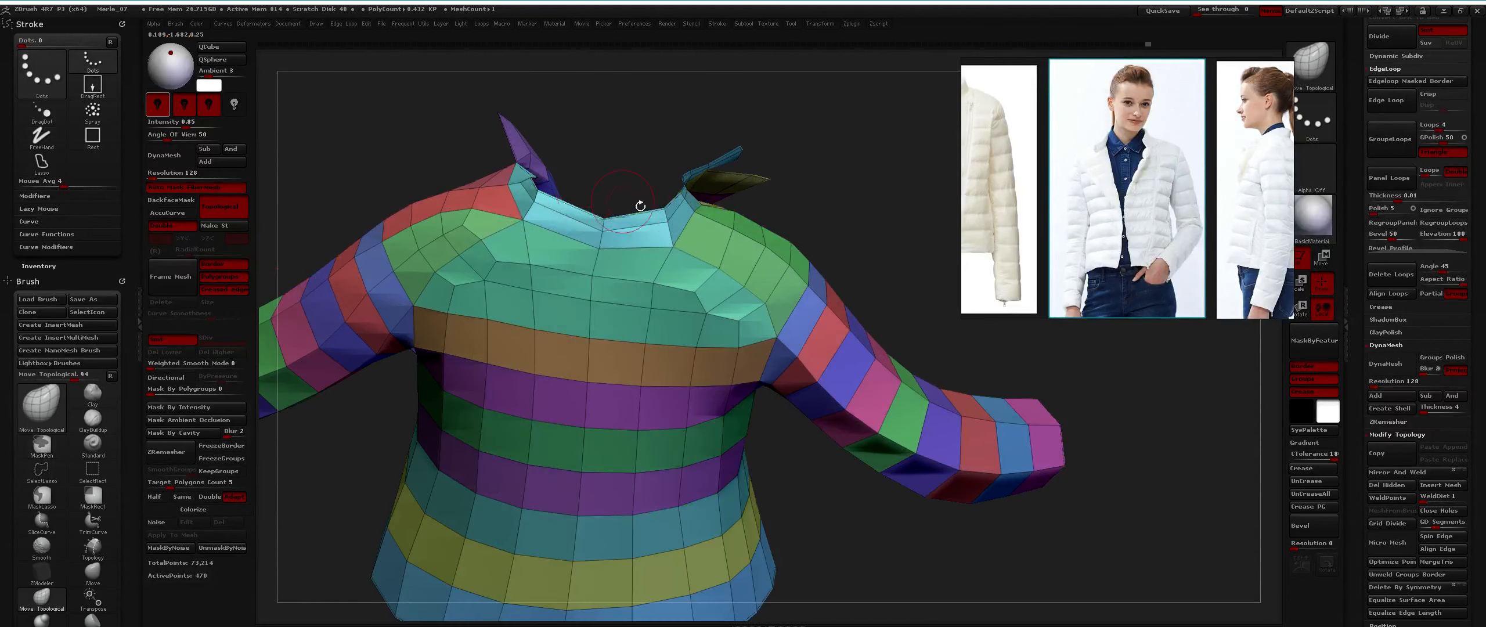
Nudge the base of the back collar where it meets the shoulder with the Move Topological brush.
left_click_drag(527, 227, 535, 221)
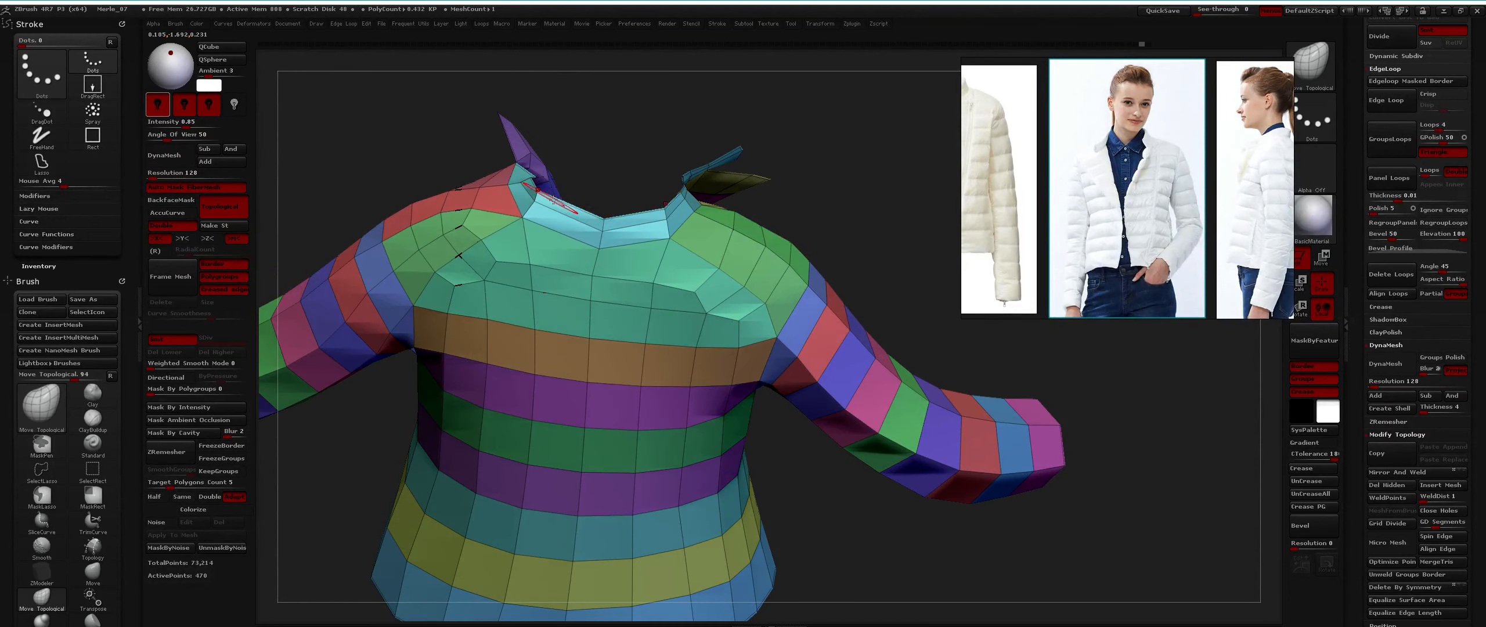
mouse_move(549, 220)
right_mouse_down("ctrl")
mouse_move(596, 259)
mouse_move(578, 165)
mouse_move(589, 259)
right_mouse_up("ctrl")
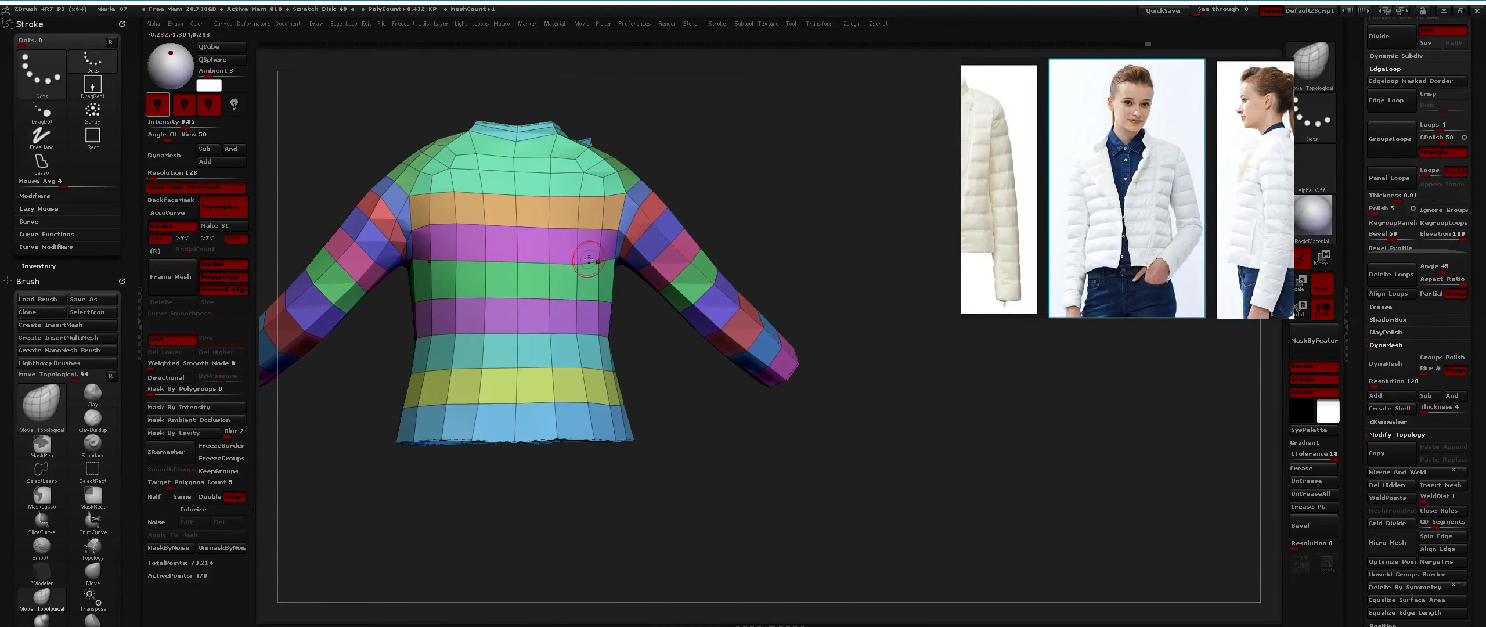
Examine the back view of the white quilted jacket reference against the upper back of the mesh.
middle_click_drag(1083, 166, 957, 163)
middle_click_drag(1185, 176, 1035, 166)
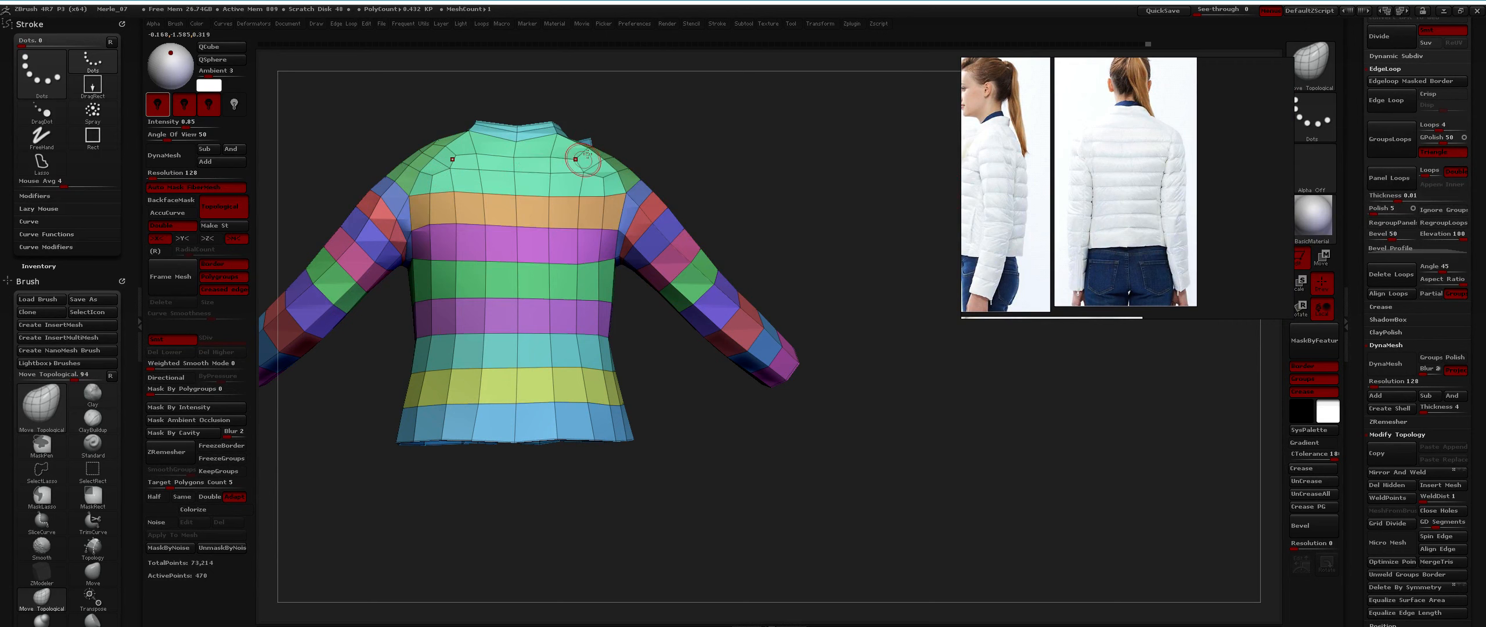
right_click_drag(586, 163, 567, 187, "alt")
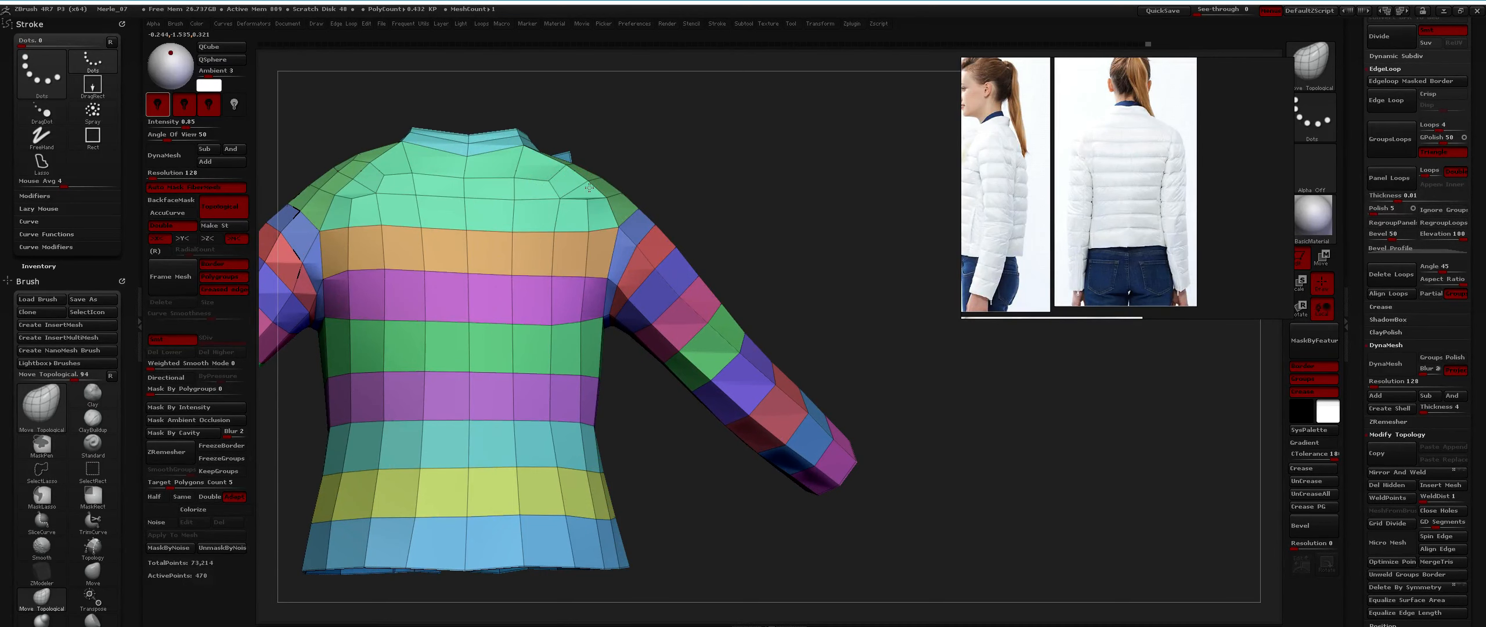
mouse_move(580, 190)
right_mouse_down()
mouse_move(578, 205)
mouse_move(558, 111)
mouse_move(559, 208)
right_mouse_up()
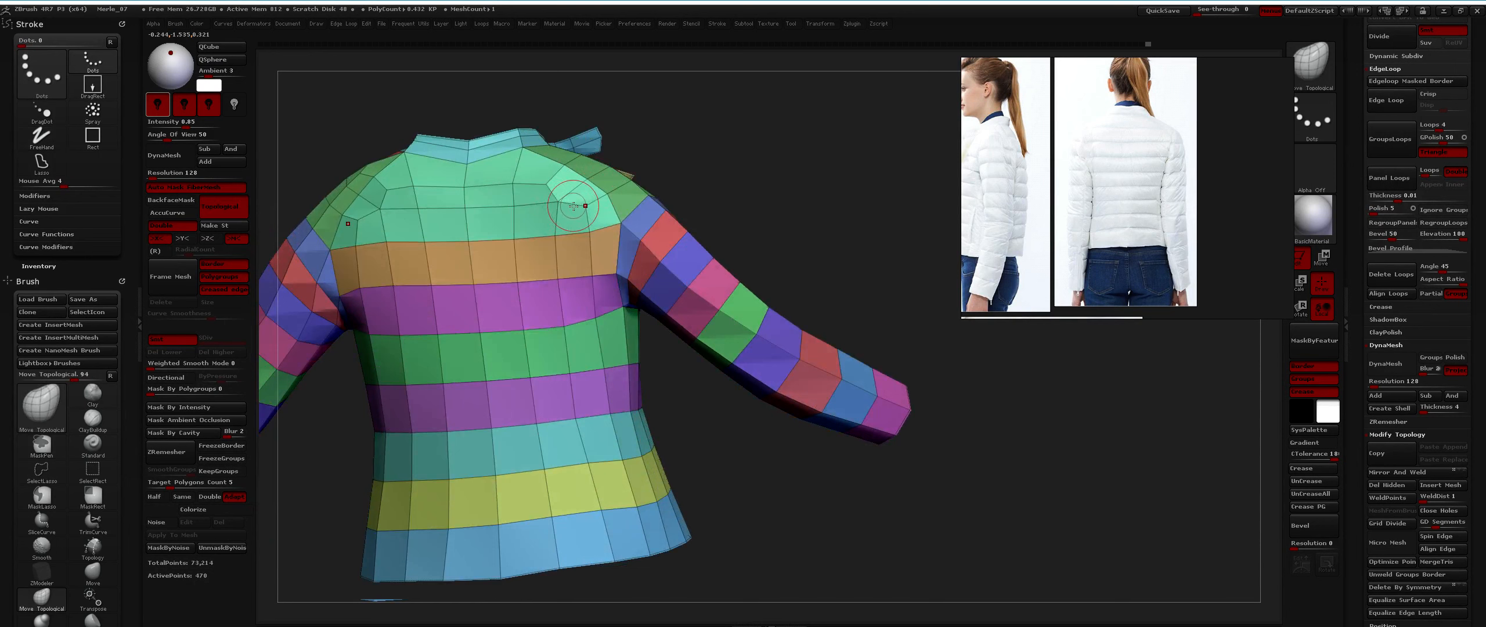
middle_click_drag(1134, 118, 1126, 131)
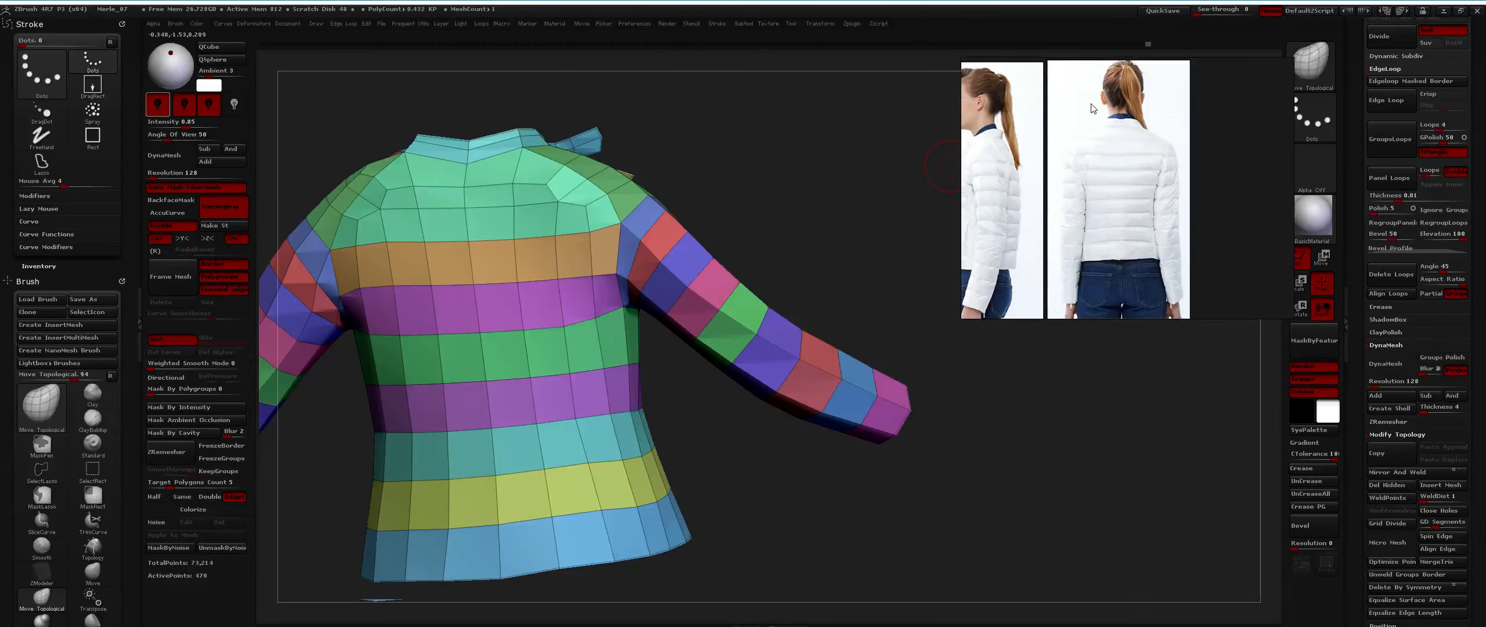
scroll(1093, 108, "down", 3)
scroll(1092, 108, "up", 6)
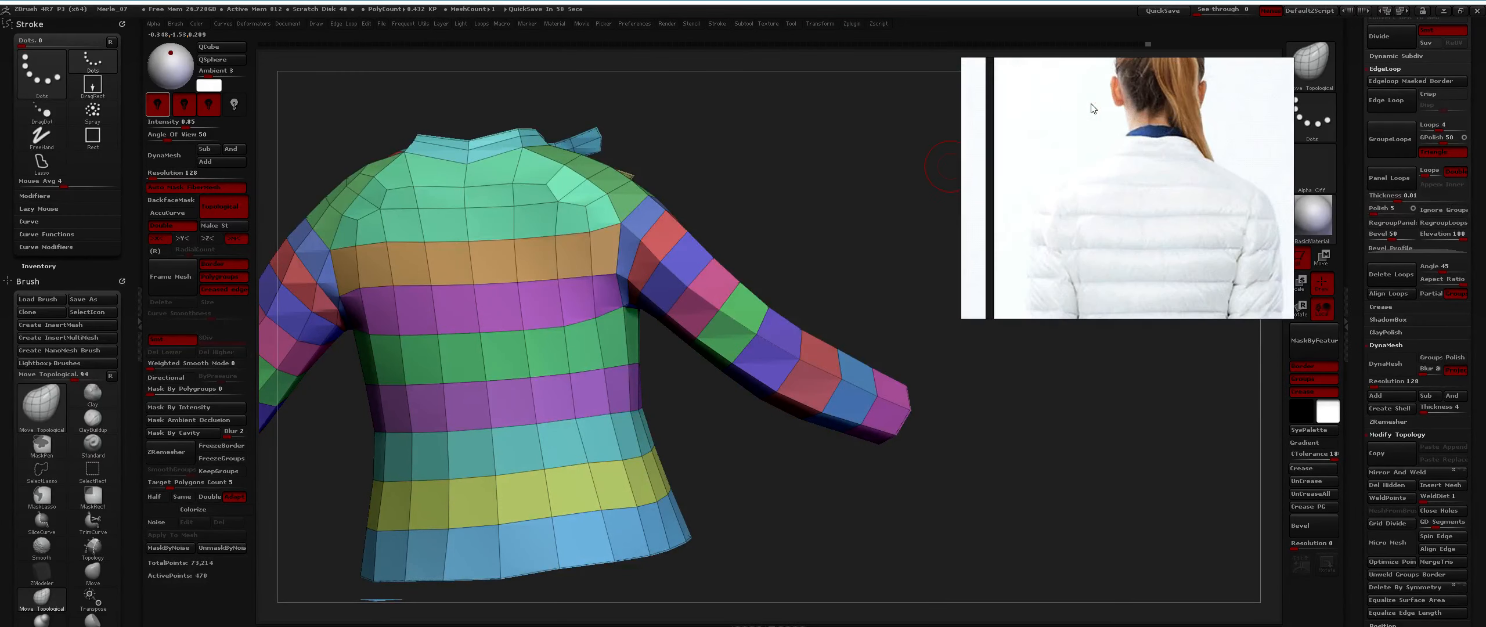
middle_click_drag(1140, 213, 1099, 207)
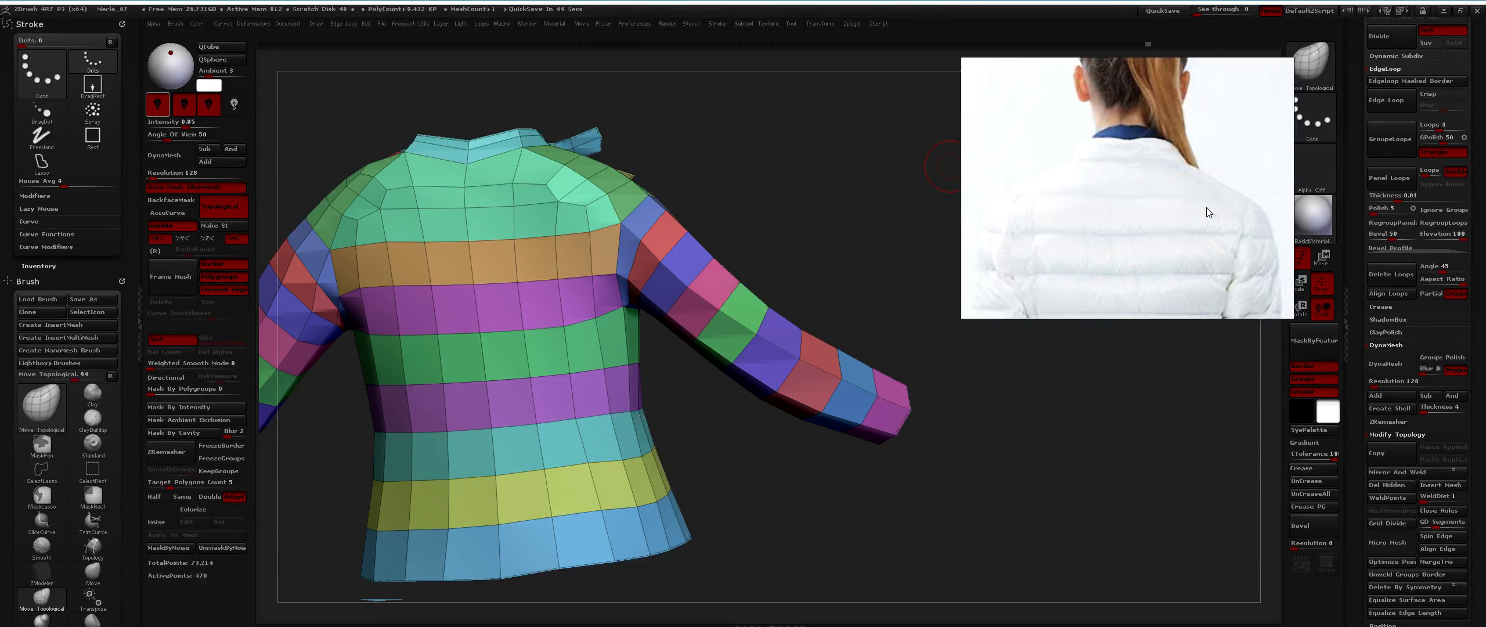
mouse_move(596, 223)
right_mouse_down()
mouse_move(520, 204)
mouse_move(531, 179)
mouse_move(629, 246)
mouse_move(617, 205)
mouse_move(605, 239)
right_mouse_up()
Smooth the upper back beside the collar base and switch to the Move brush.
key("space")
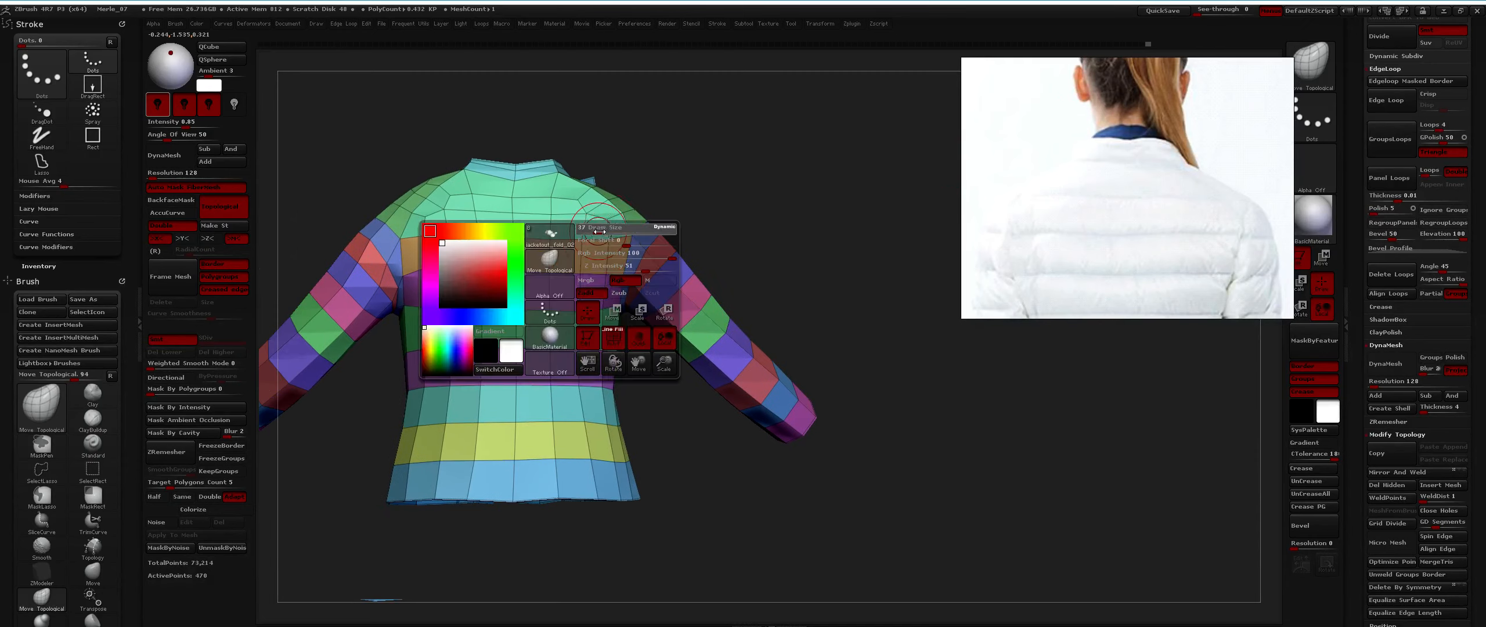
mouse_move(469, 233)
right_mouse_down("ctrl")
mouse_move(471, 258)
mouse_move(511, 257)
mouse_move(488, 255)
mouse_move(489, 223)
mouse_move(506, 260)
mouse_move(508, 241)
mouse_move(506, 276)
right_mouse_up("ctrl")
left_click_drag(511, 228, 516, 226, "shift")
key("space")
key("b")
key("m")
key("v")
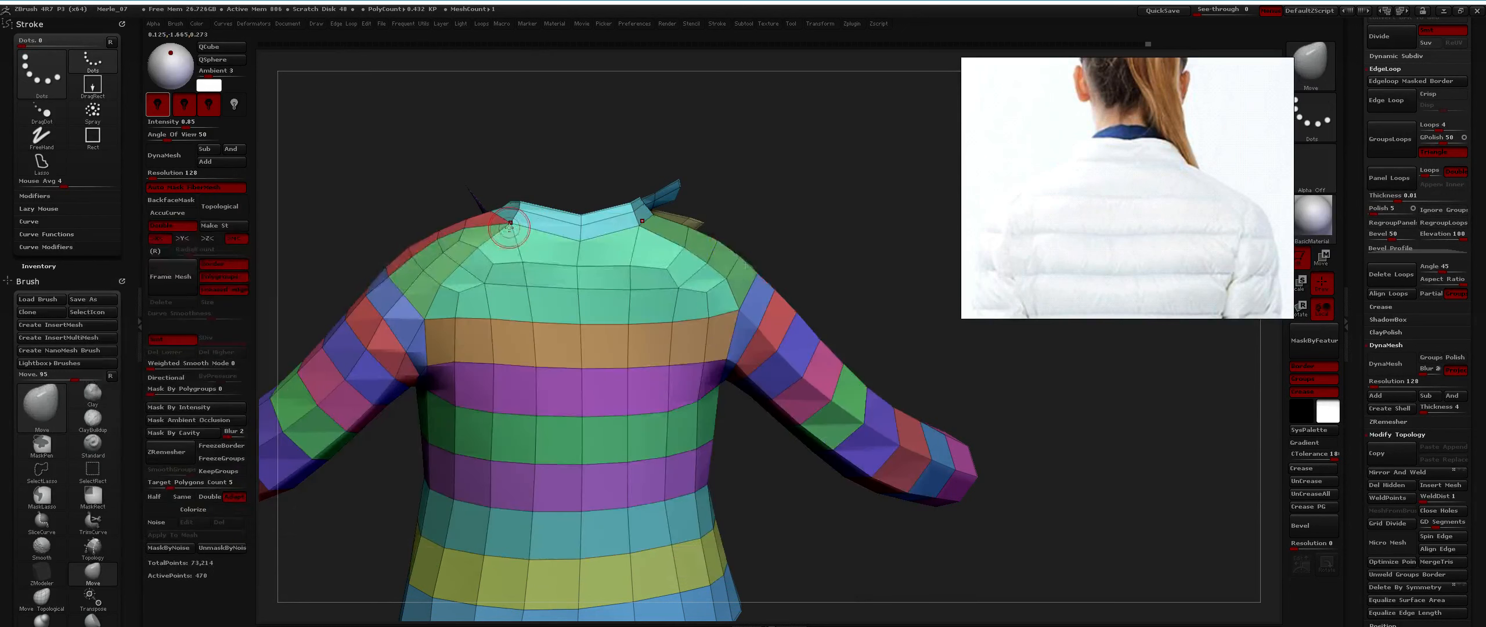
mouse_move(635, 236)
right_mouse_down()
mouse_move(610, 213)
mouse_move(517, 207)
mouse_move(507, 239)
right_mouse_up()
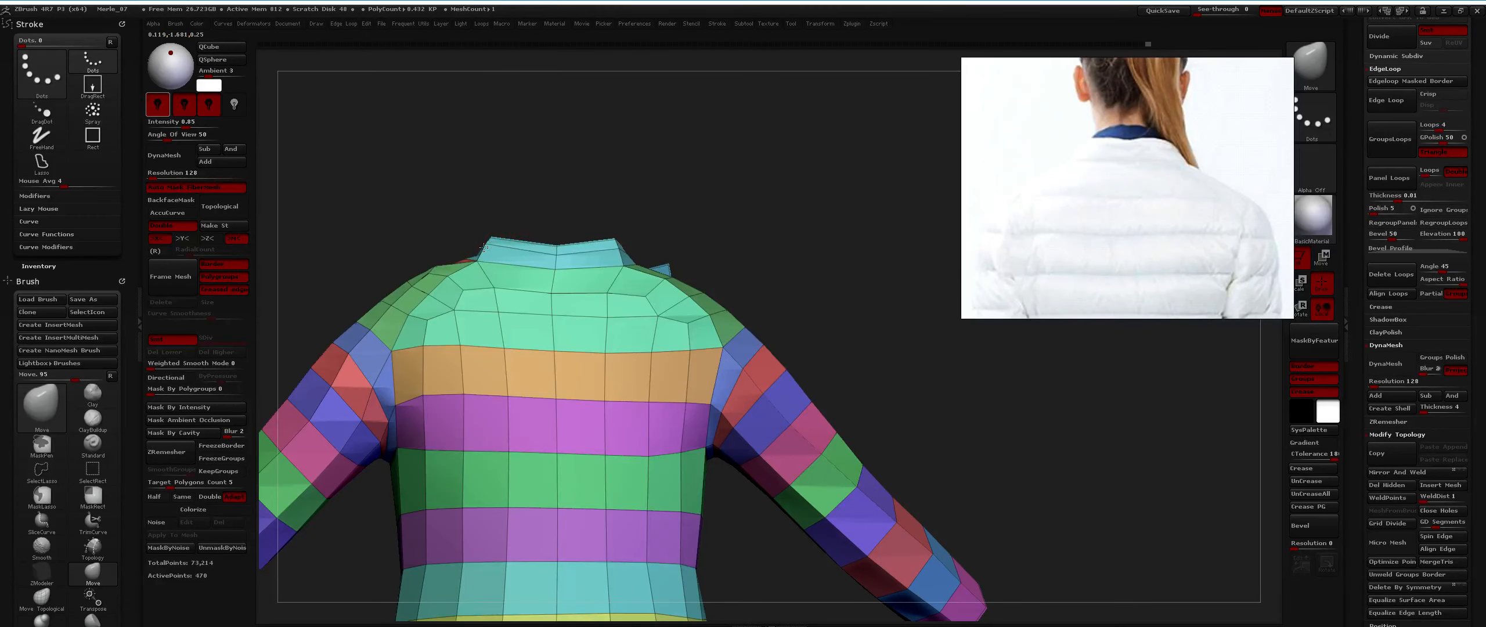
Turn off symmetry across X and select the Flatten brush for the lower front of the jacket.
right_click_drag(489, 238, 485, 210, "ctrl")
mouse_move(485, 211)
right_mouse_down()
mouse_move(498, 220)
mouse_move(487, 244)
mouse_move(511, 235)
mouse_move(401, 282)
mouse_move(493, 197)
mouse_move(485, 282)
mouse_move(500, 232)
mouse_move(505, 279)
mouse_move(510, 260)
mouse_move(593, 287)
mouse_move(598, 322)
right_mouse_up()
right_click_drag(598, 322, 558, 324, "alt")
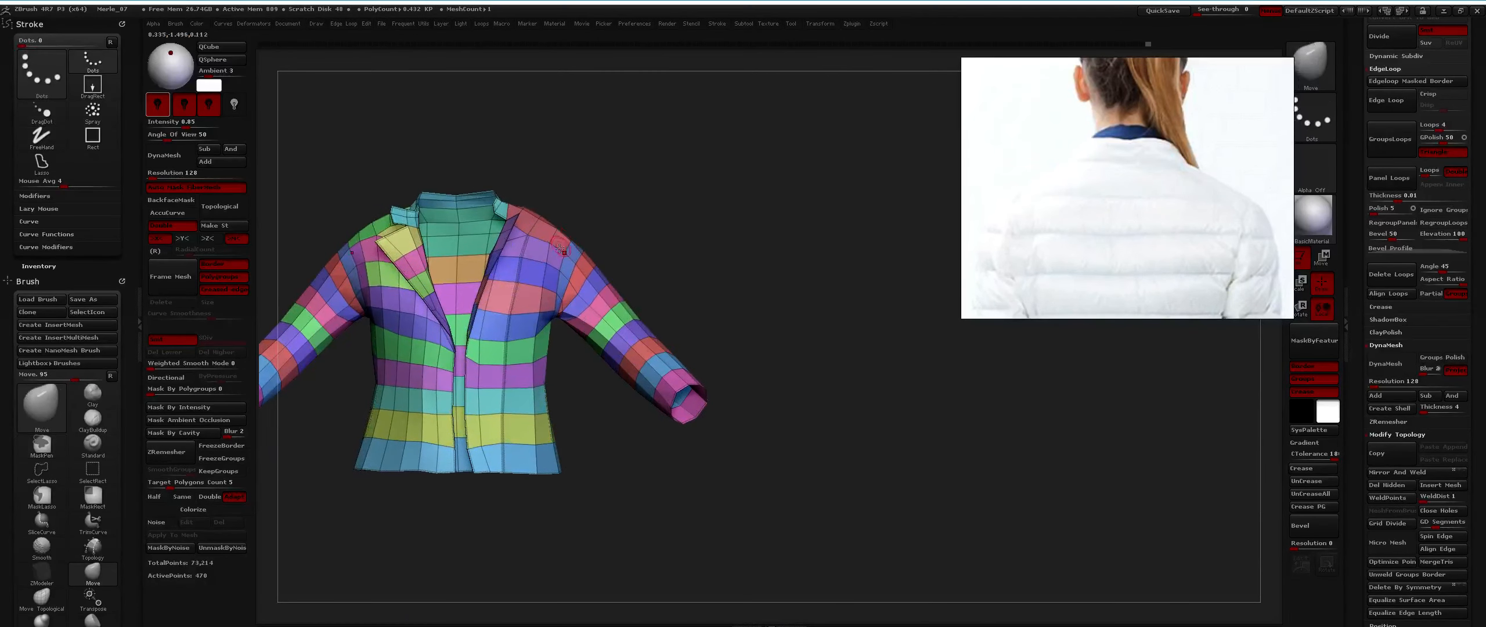
key("x")
mouse_move(524, 261)
right_mouse_down("ctrl")
mouse_move(525, 236)
mouse_move(522, 317)
mouse_move(464, 284)
mouse_move(498, 304)
mouse_move(497, 333)
right_mouse_up("ctrl")
right_click_drag(497, 332, 502, 265, "alt")
key("b")
key("f")
key("a")
right_click_drag(502, 265, 468, 338, "ctrl")
right_click(493, 305)
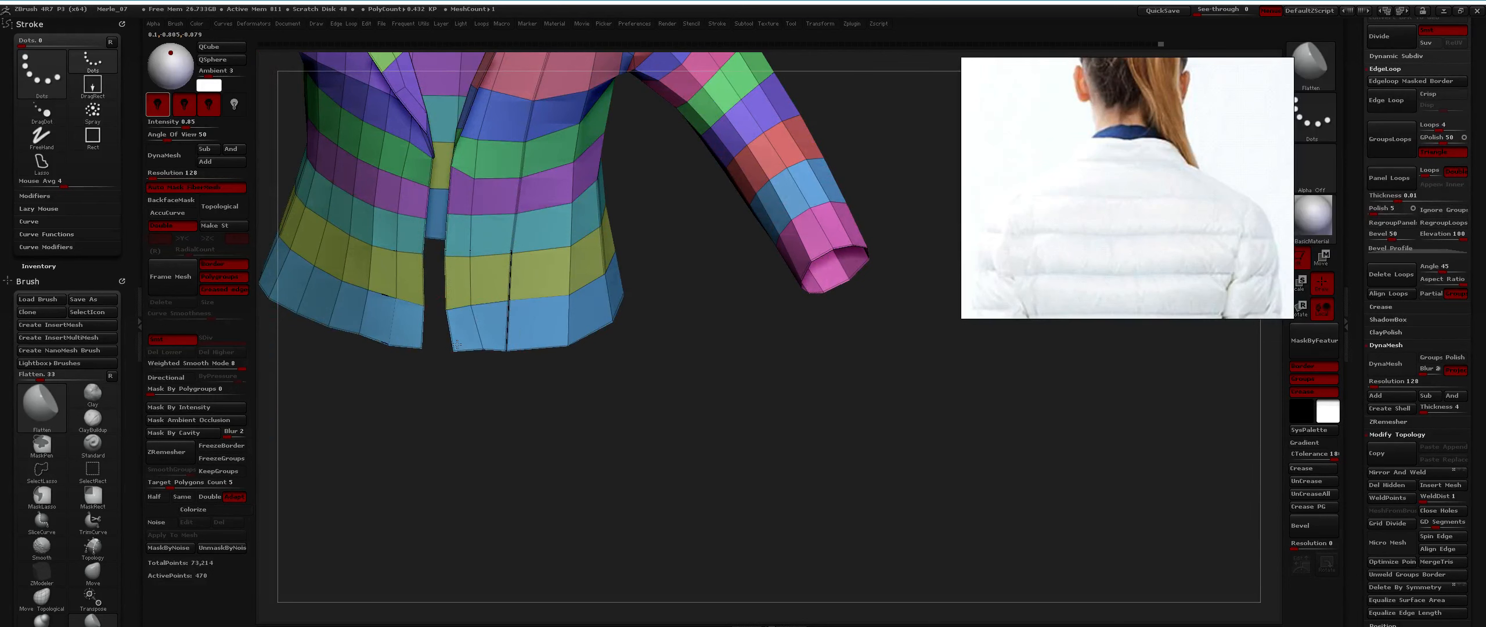
Switch back to the Move brush and even out the jacket's hem beside the front opening.
mouse_move(465, 345)
right_mouse_down()
mouse_move(497, 342)
mouse_move(511, 228)
mouse_move(540, 197)
right_mouse_up()
right_click_drag(540, 197, 491, 337, "ctrl")
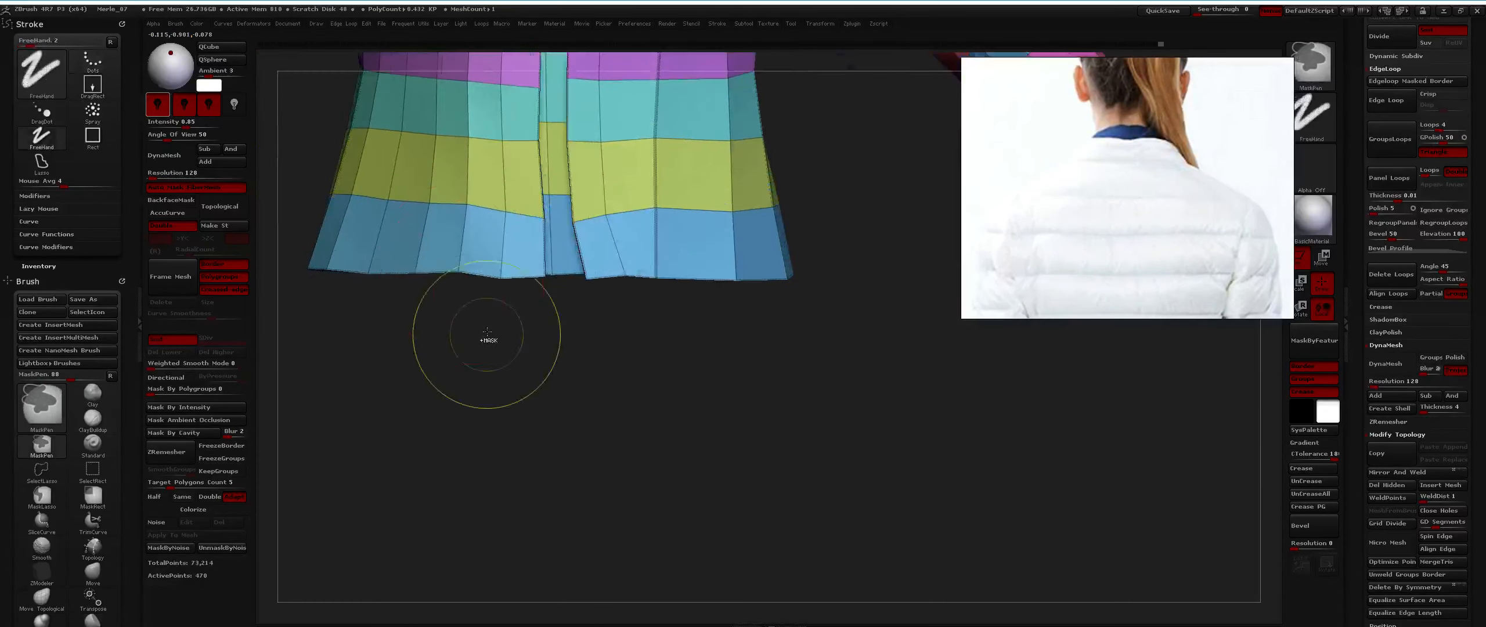
key("b")
left_click(485, 282)
key("space")
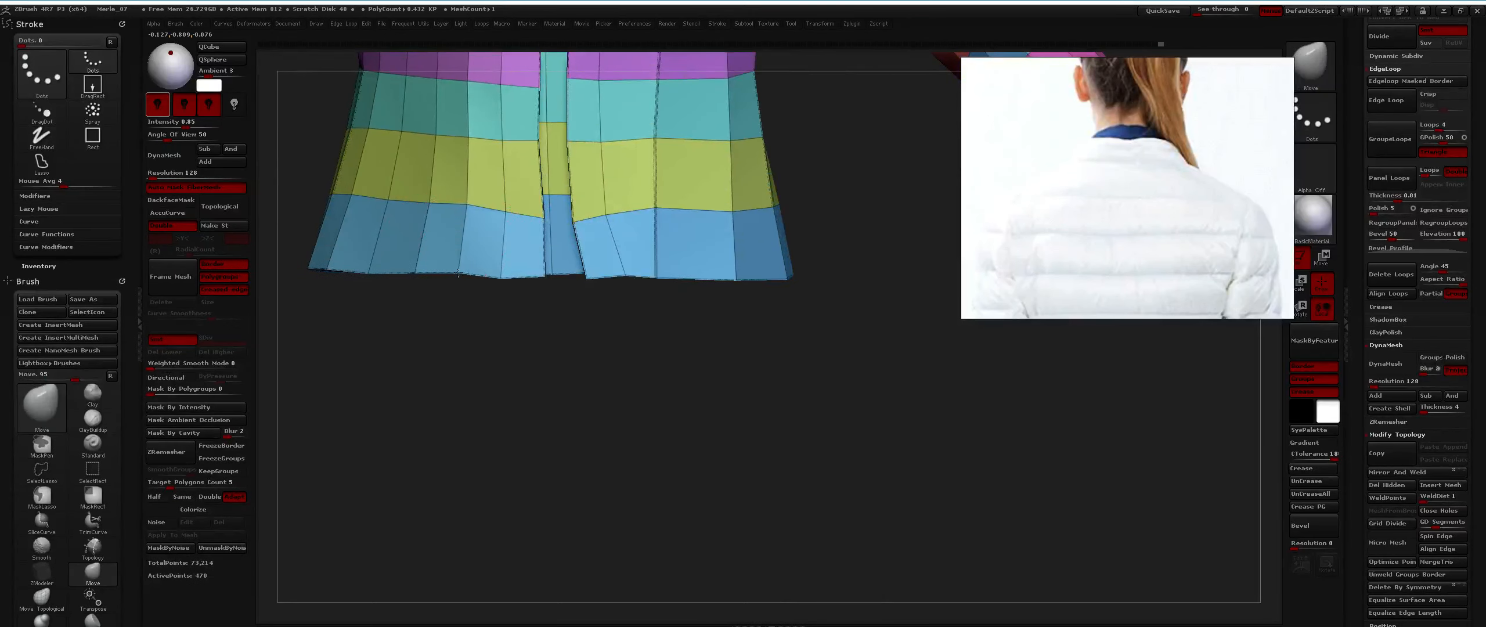
mouse_move(451, 305)
right_mouse_down("ctrl")
mouse_move(424, 238)
mouse_move(431, 132)
mouse_move(454, 241)
right_mouse_up("ctrl")
right_click_drag(454, 241, 523, 273, "ctrl")
Compare the jacket's back with the reference back view, displaying the full character around the jacket.
mouse_move(524, 273)
right_mouse_down("ctrl")
mouse_move(521, 232)
mouse_move(488, 223)
right_mouse_up("ctrl")
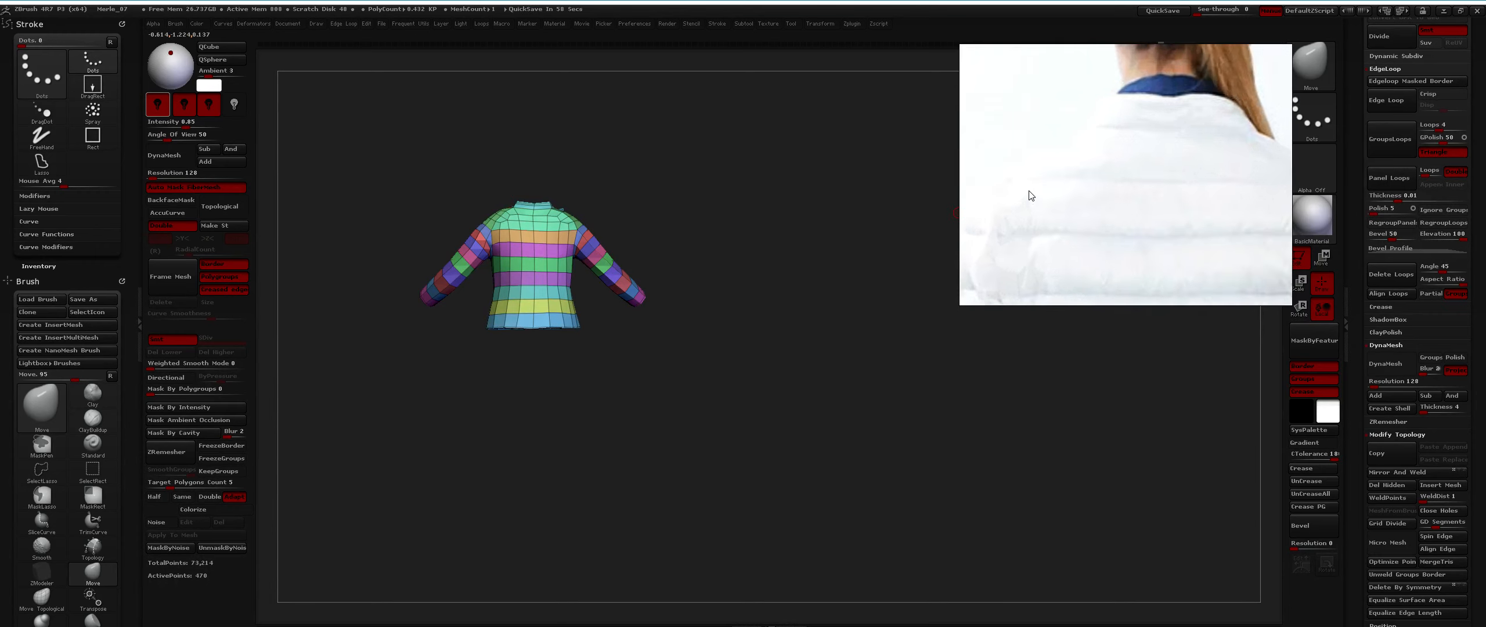
scroll(1031, 195, "up", 2)
scroll(1031, 195, "down", 6)
scroll(1030, 195, "up", 1)
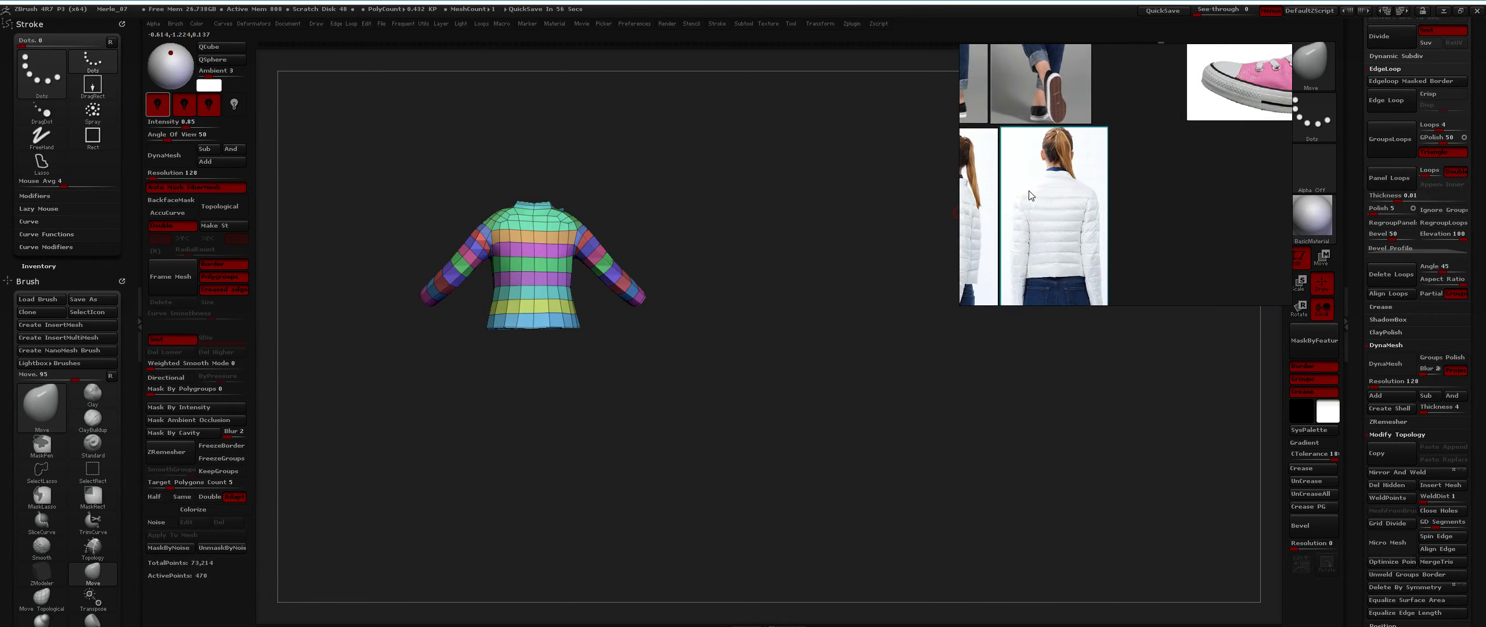
right_click_drag(540, 276, 551, 243)
right_click_drag(551, 244, 464, 227, "alt")
key("space")
right_click_drag(510, 166, 511, 348, "ctrl")
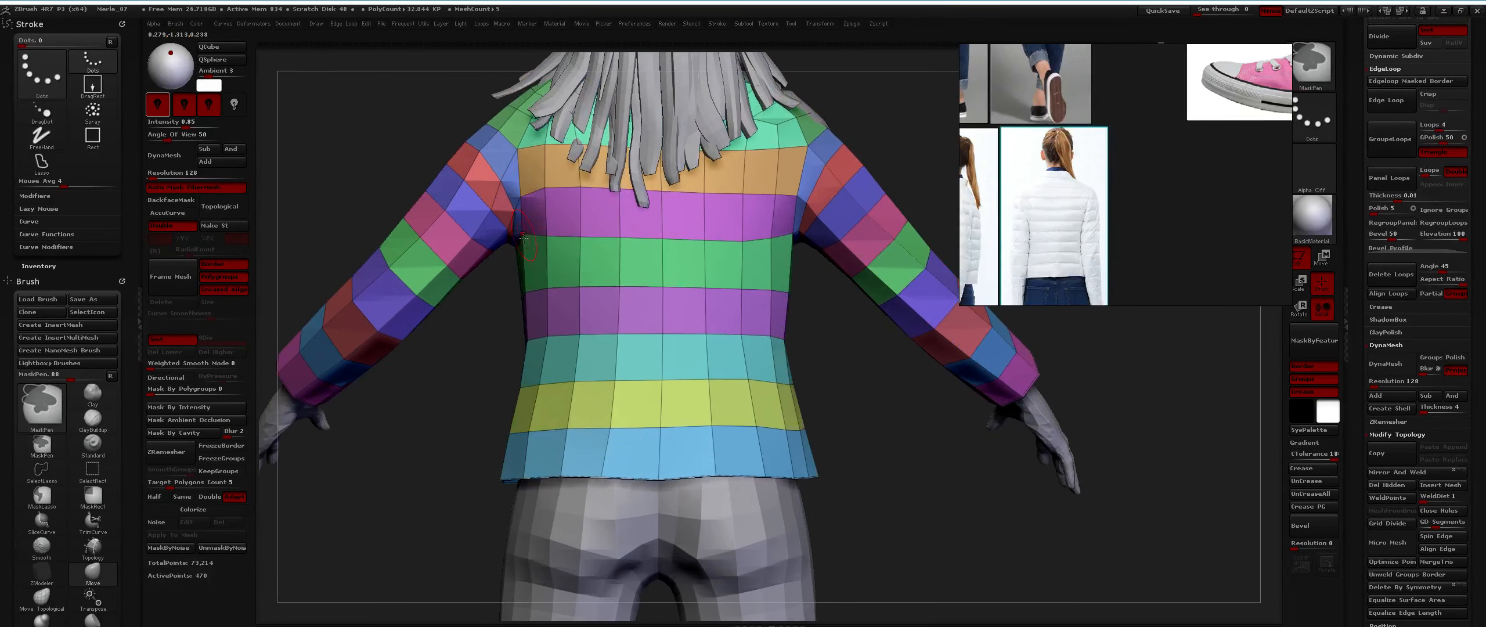
Enlarge the brush and mask the sleeves and upper torso, leaving the jacket's lower torso unmasked.
key("space")
left_click_drag(555, 290, 584, 290)
right_click_drag(529, 290, 527, 151, "ctrl")
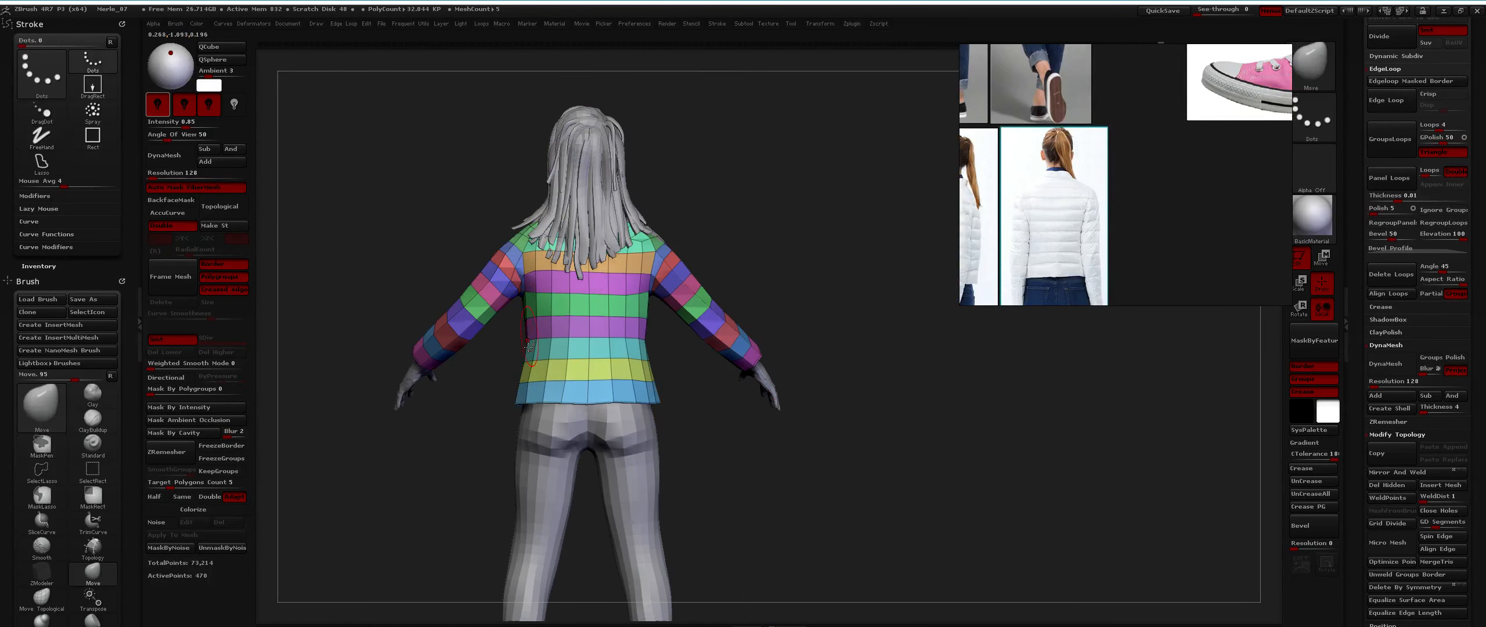
left_click_drag(484, 475, 676, 308, "ctrl")
key("space")
right_click_drag(615, 330, 606, 278, "alt")
right_click_drag(605, 278, 637, 315, "ctrl")
key("ctrl+i")
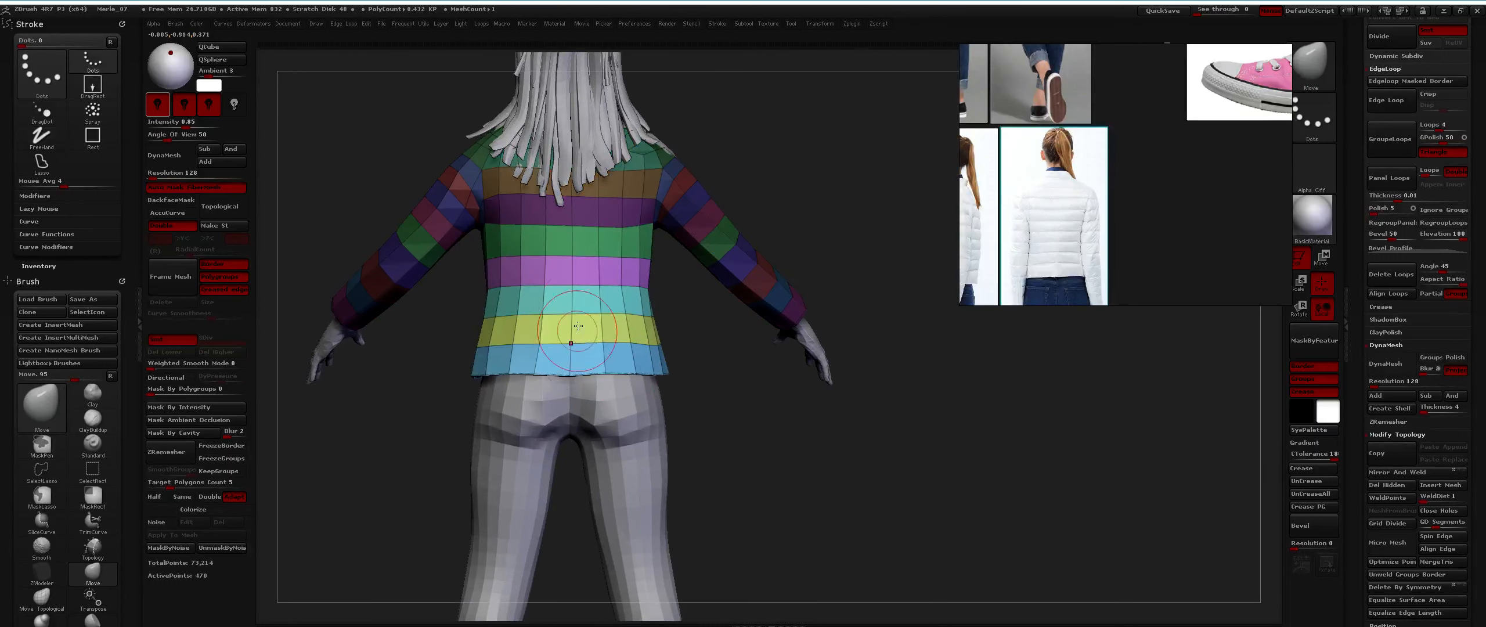
Narrow the unmasked lower torso at the waist with a horizontal Transpose line.
key("w")
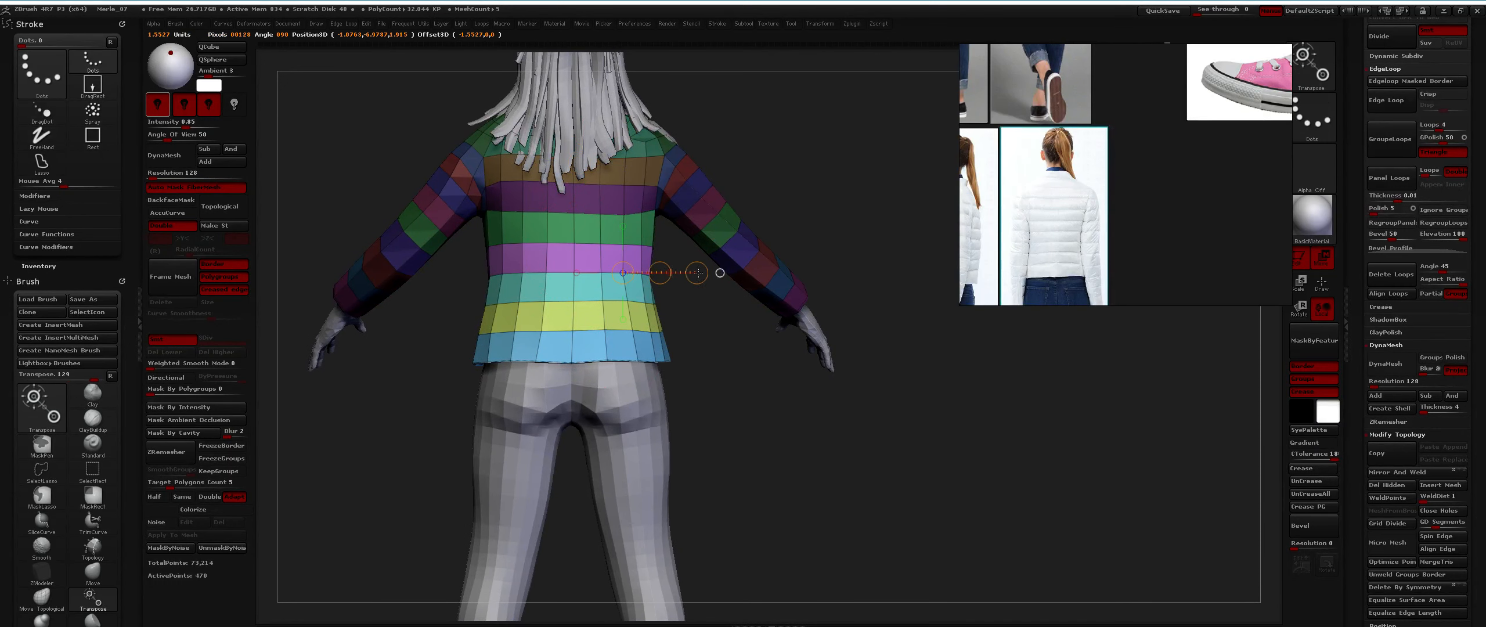
left_click_drag(622, 273, 658, 275)
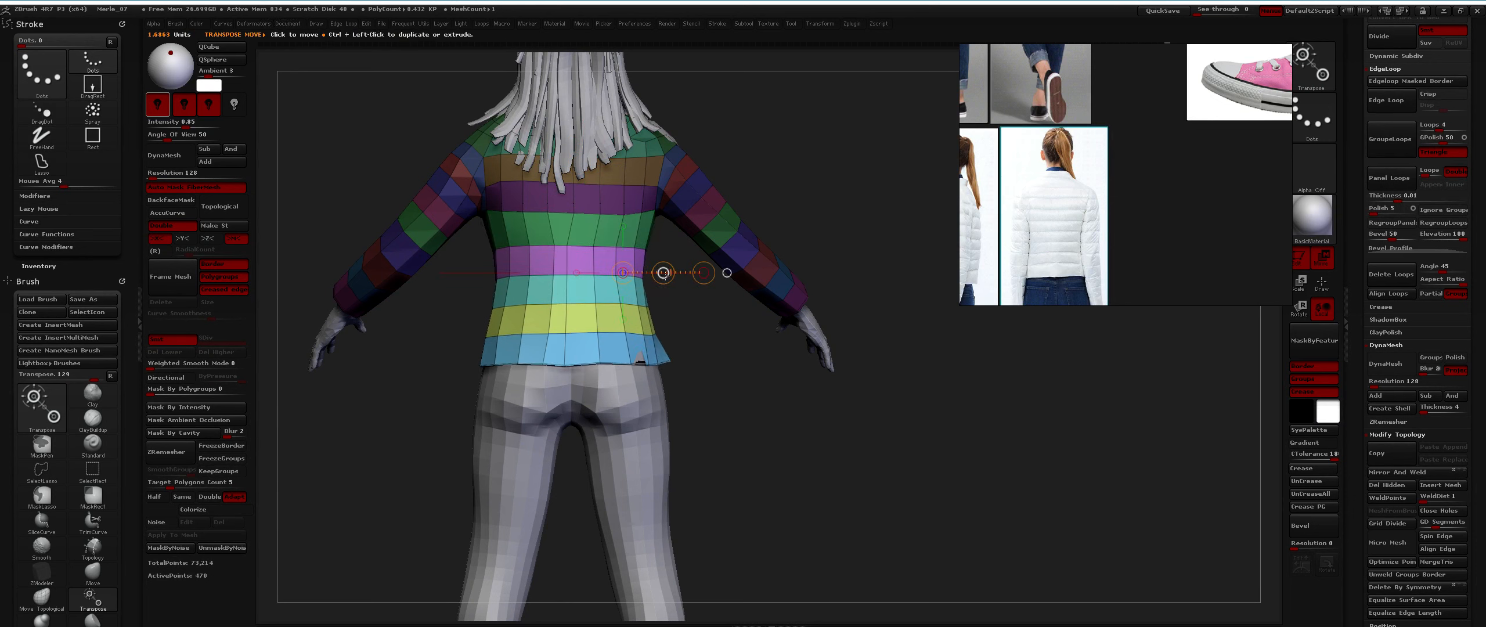
key("ctrl+z")
mouse_move(735, 419)
left_mouse_down("ctrl")
mouse_move(631, 344)
mouse_move(620, 306)
mouse_move(584, 332)
mouse_move(645, 332)
mouse_move(591, 303)
mouse_move(697, 354)
mouse_move(627, 310)
mouse_move(686, 293)
mouse_move(661, 311)
mouse_move(636, 392)
mouse_move(584, 333)
mouse_move(891, 227)
mouse_move(350, 141)
mouse_move(685, 324)
mouse_move(643, 328)
mouse_move(615, 304)
left_mouse_up("ctrl")
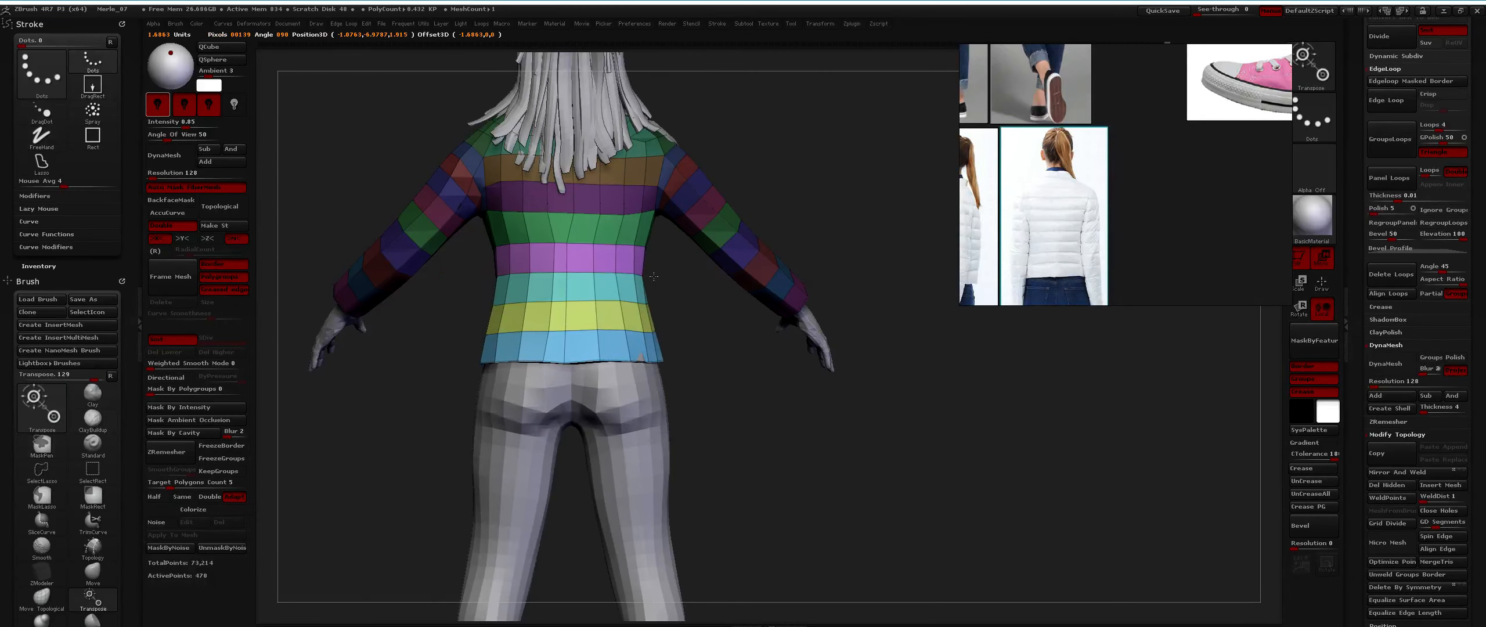
left_click_drag(653, 276, 658, 276)
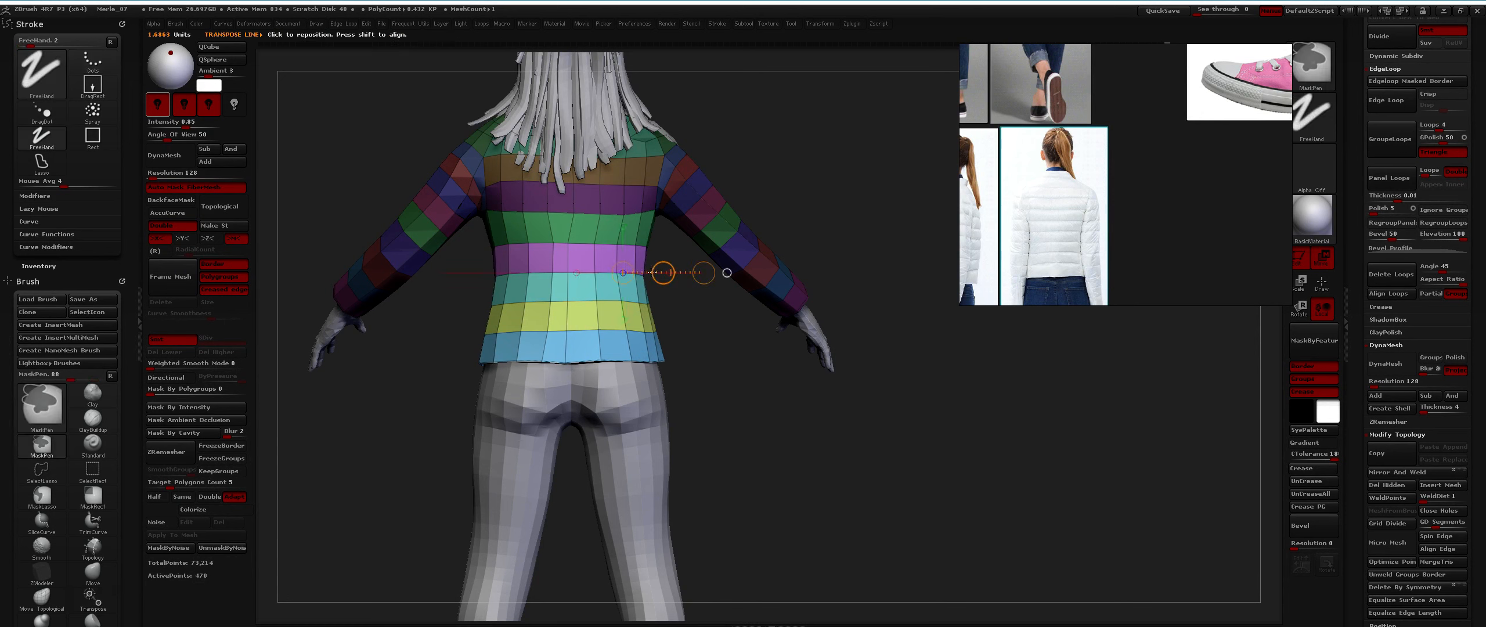
key("ctrl+z")
mouse_move(576, 519)
left_mouse_down("ctrl")
mouse_move(576, 236)
mouse_move(591, 212)
mouse_move(567, 216)
mouse_move(585, 217)
left_mouse_up("ctrl")
left_click_drag(663, 273, 656, 276)
right_click_drag(568, 423, 568, 393, "ctrl")
mouse_move(406, 393)
right_mouse_down()
mouse_move(574, 393)
mouse_move(591, 297)
mouse_move(566, 290)
mouse_move(564, 323)
mouse_move(572, 305)
right_mouse_up()
Return to Draw mode and shape the lower front panels with a smaller Move brush.
key("q")
key("comma")
key("comma")
mouse_move(572, 305)
right_mouse_down("ctrl")
mouse_move(576, 342)
mouse_move(532, 413)
right_mouse_up("ctrl")
key("b")
key("m")
key("v")
key("space")
left_click_drag(607, 379, 581, 379)
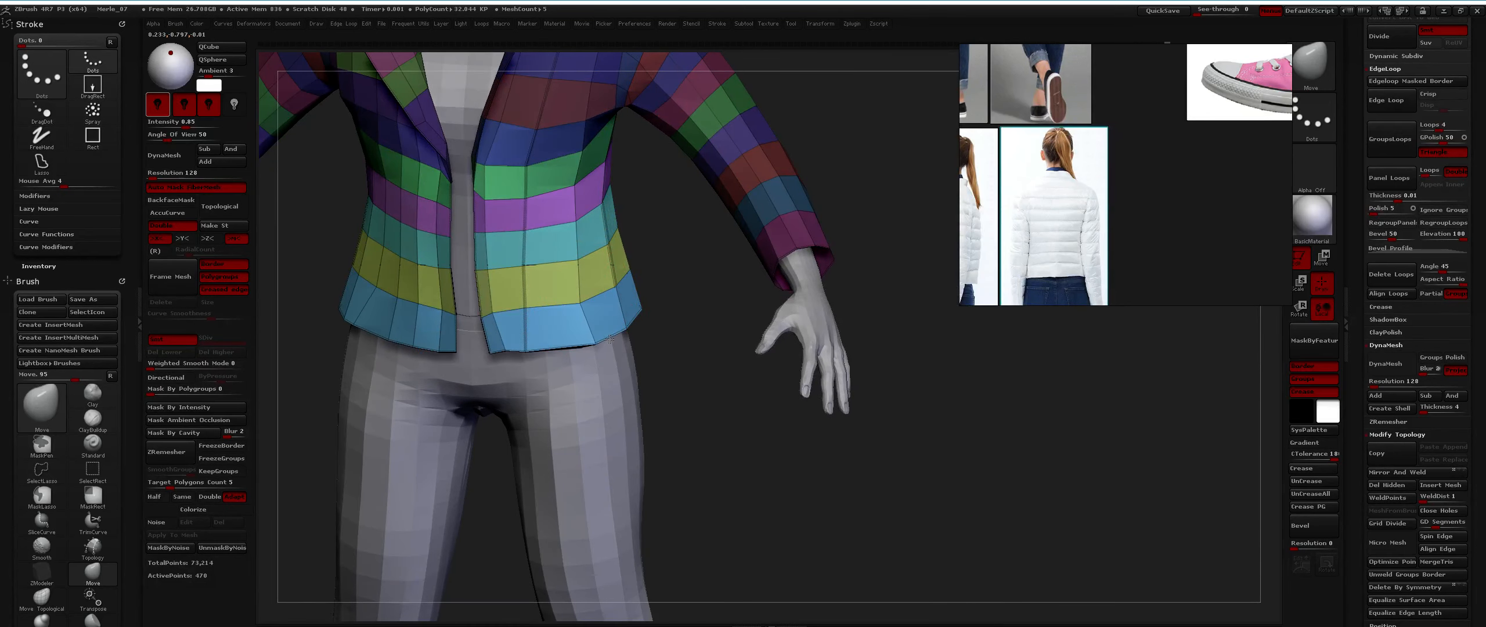
mouse_move(610, 340)
right_mouse_down()
mouse_move(588, 328)
mouse_move(587, 290)
mouse_move(610, 288)
mouse_move(581, 245)
right_mouse_up()
mouse_move(580, 245)
right_mouse_down("ctrl")
mouse_move(580, 321)
mouse_move(579, 301)
right_mouse_up("ctrl")
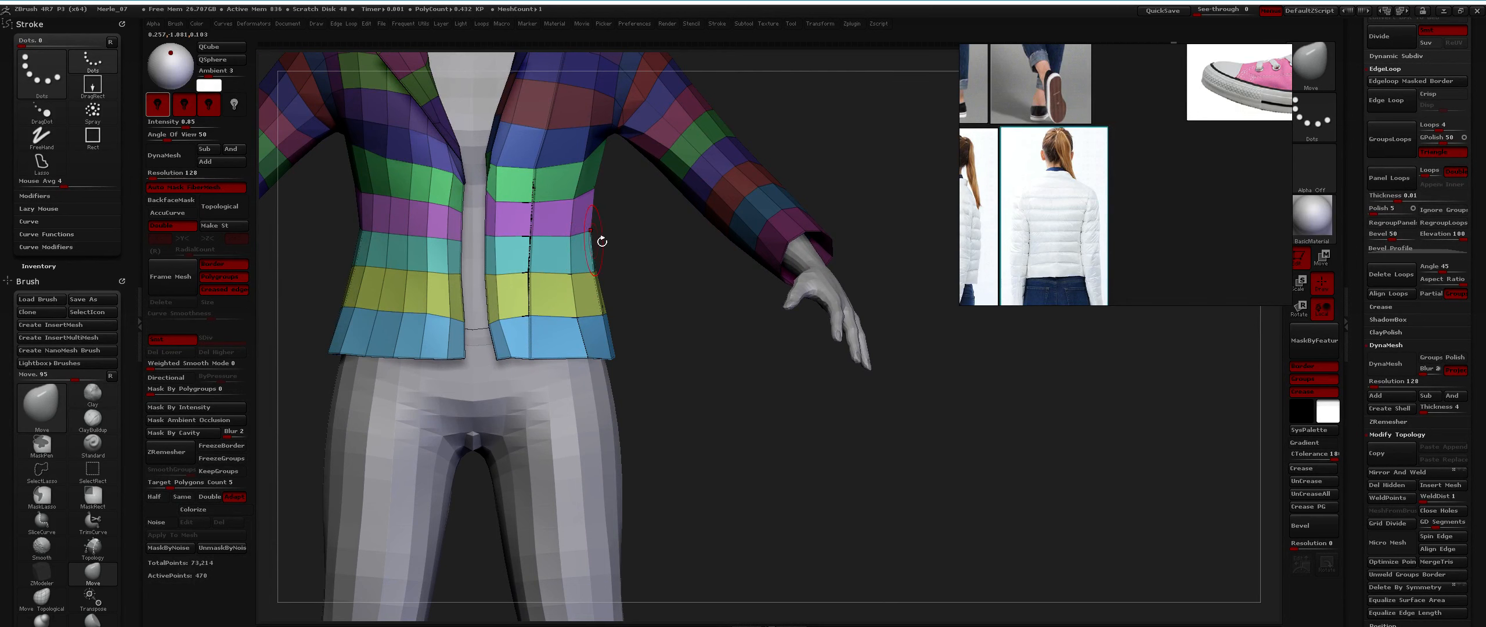
Invert the mask to work on the upper front with the Move brush, and clear the mask.
right_click_drag(604, 241, 609, 215, "ctrl")
right_click_drag(610, 215, 696, 296, "alt")
left_click(731, 305, "ctrl")
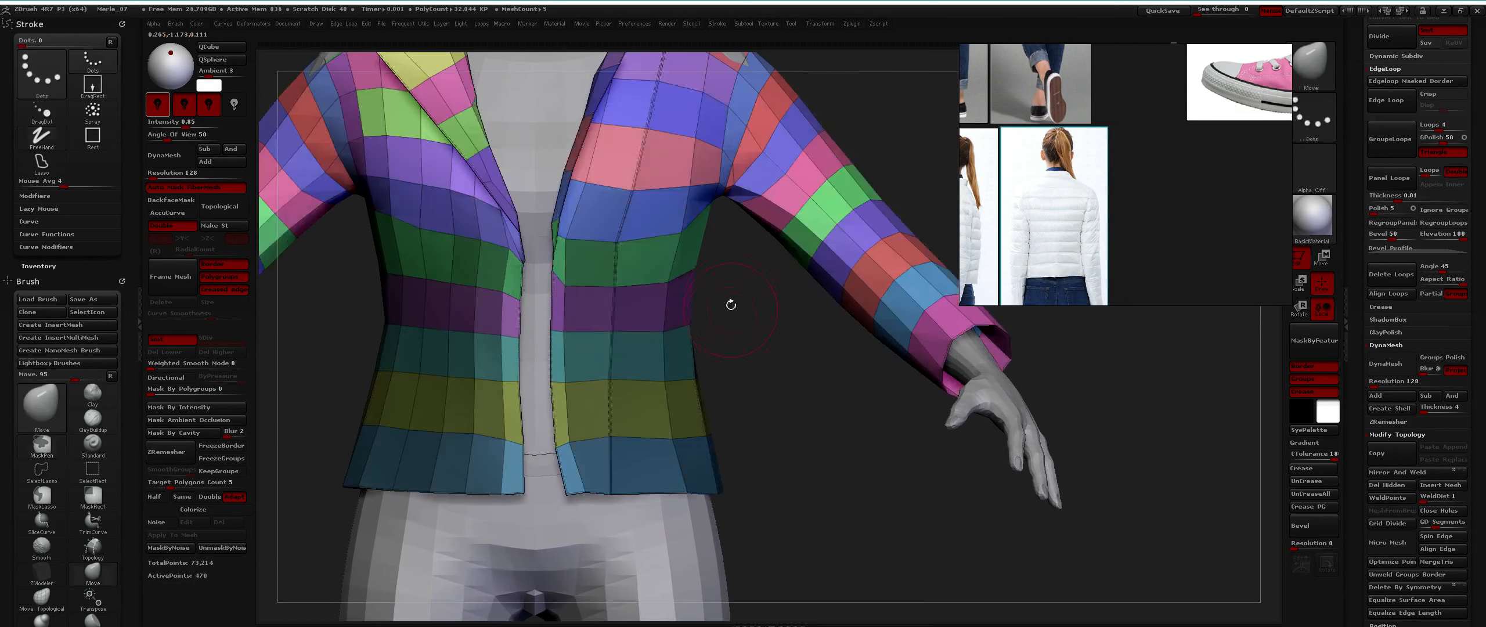
left_click_drag(767, 295, 776, 323, "ctrl")
key("ctrl+z")
key("b")
key("m")
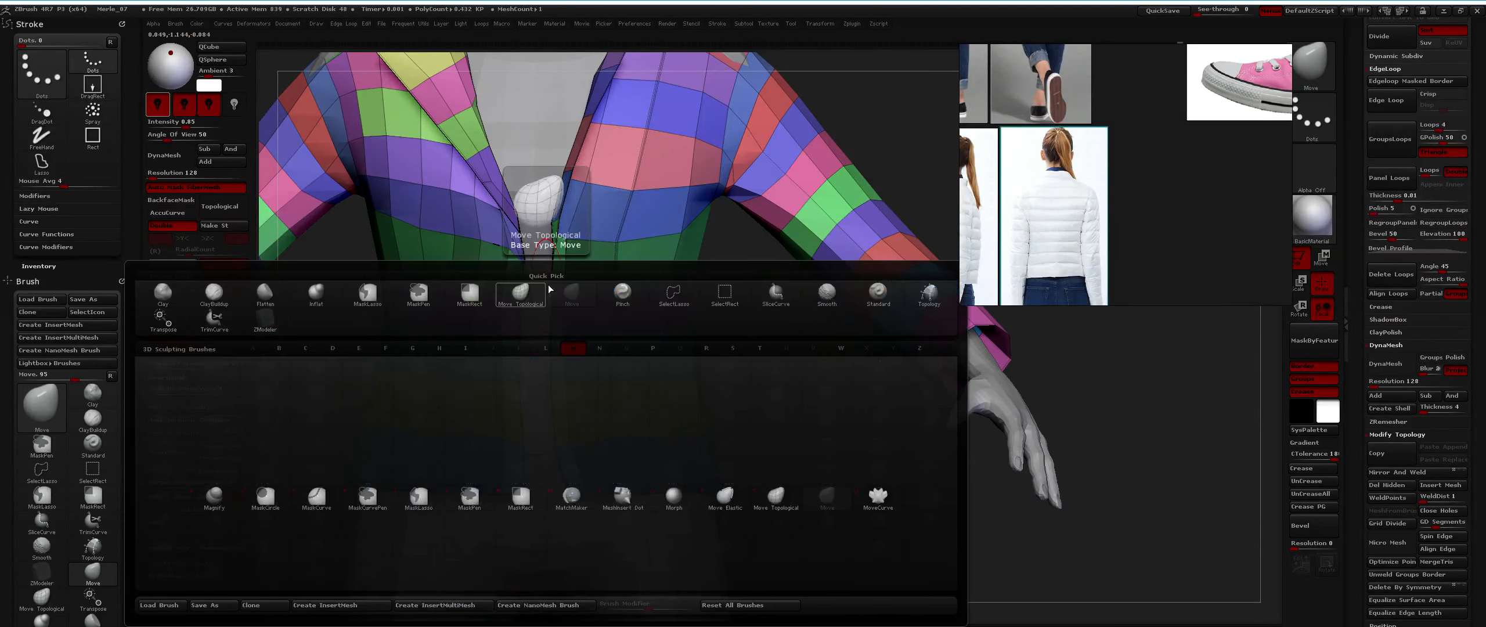
key("v")
right_click_drag(564, 317, 548, 357, "ctrl")
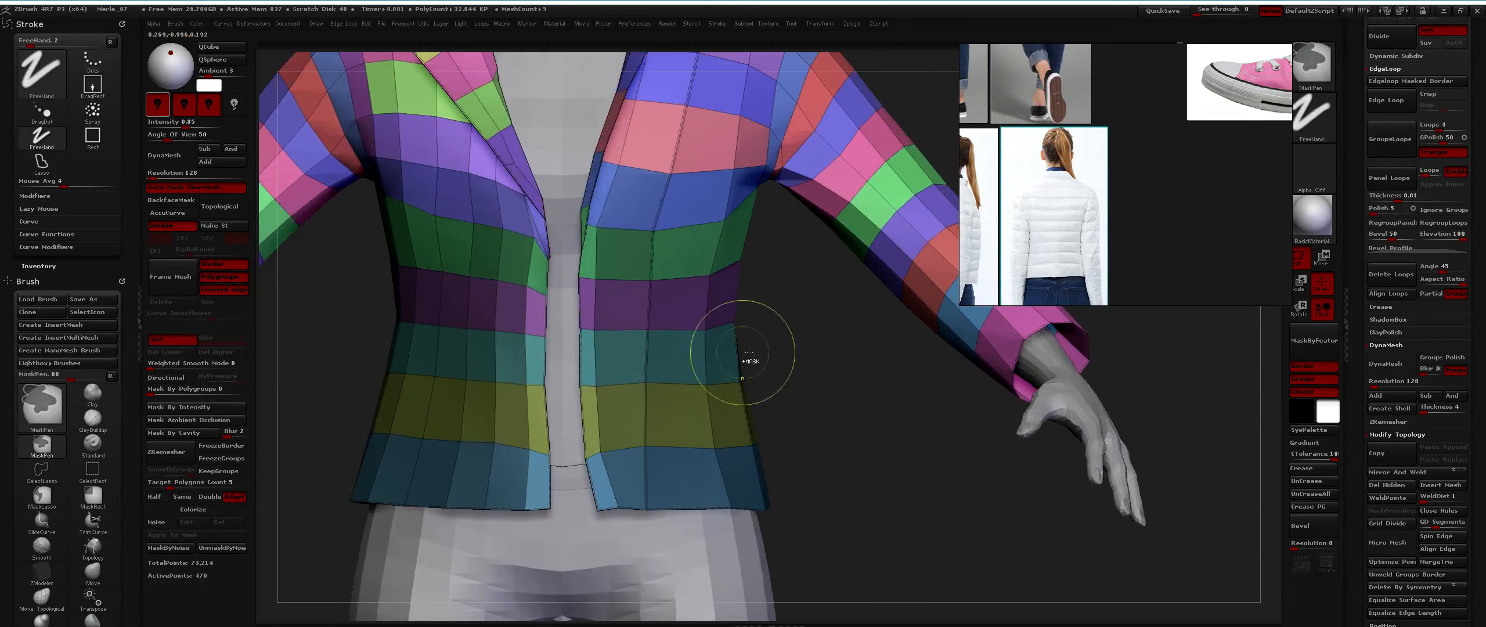
left_click_drag(752, 361, 763, 376, "ctrl")
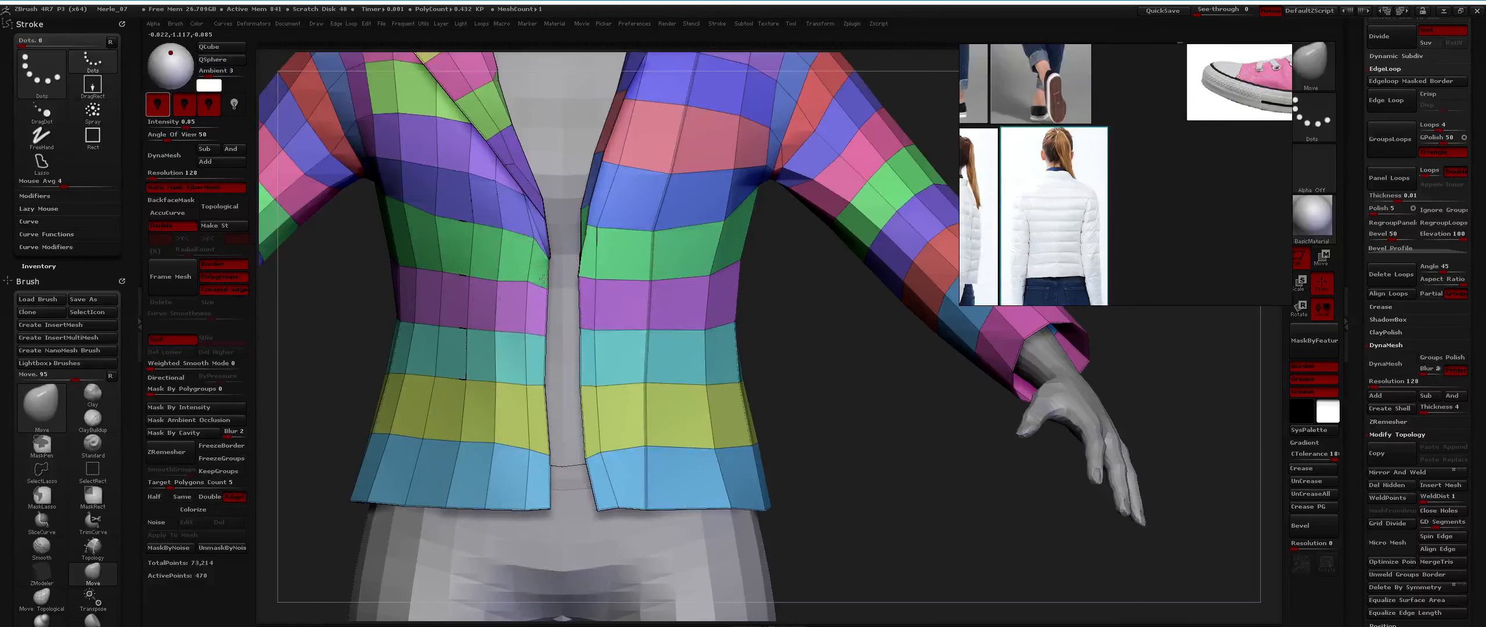
Adjust the front opening edge just below the folded lapel with the Move brush.
key("space")
mouse_move(501, 281)
right_mouse_down("ctrl")
mouse_move(508, 250)
mouse_move(527, 288)
right_mouse_up("ctrl")
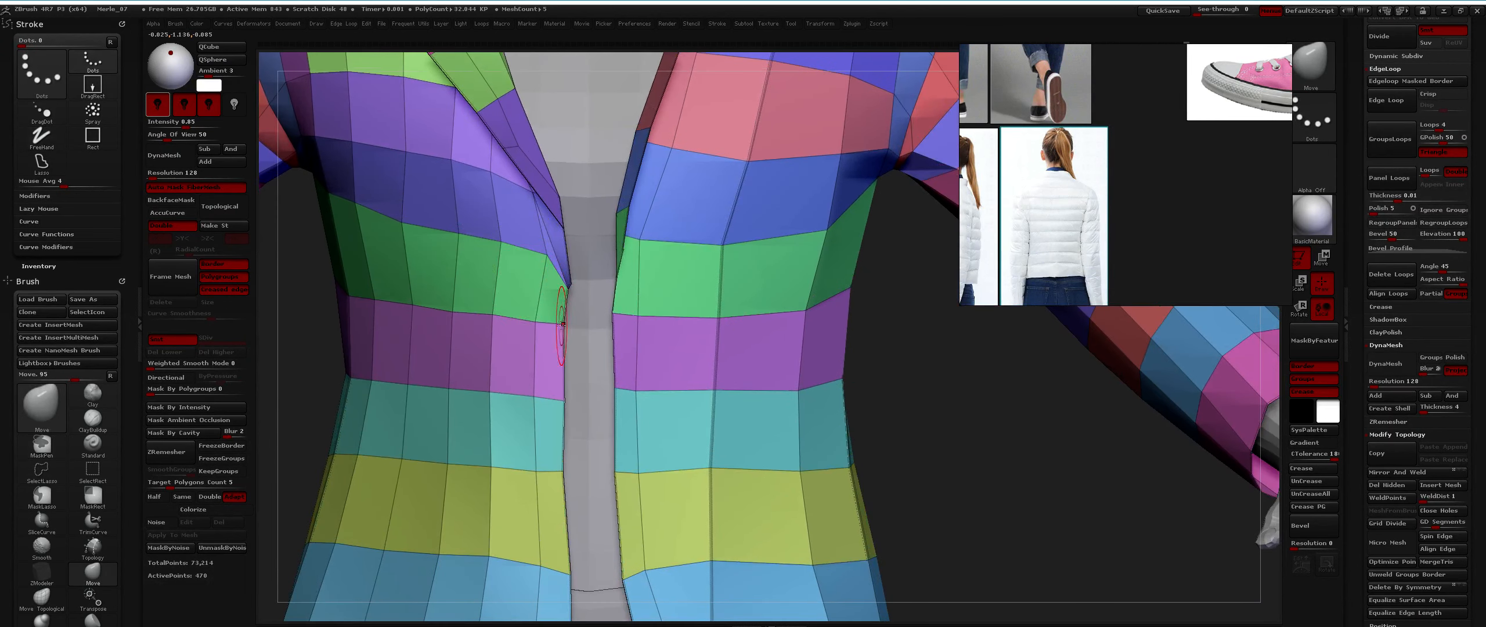
mouse_move(567, 324)
right_mouse_down("ctrl")
mouse_move(575, 255)
mouse_move(629, 282)
mouse_move(631, 314)
right_mouse_up("ctrl")
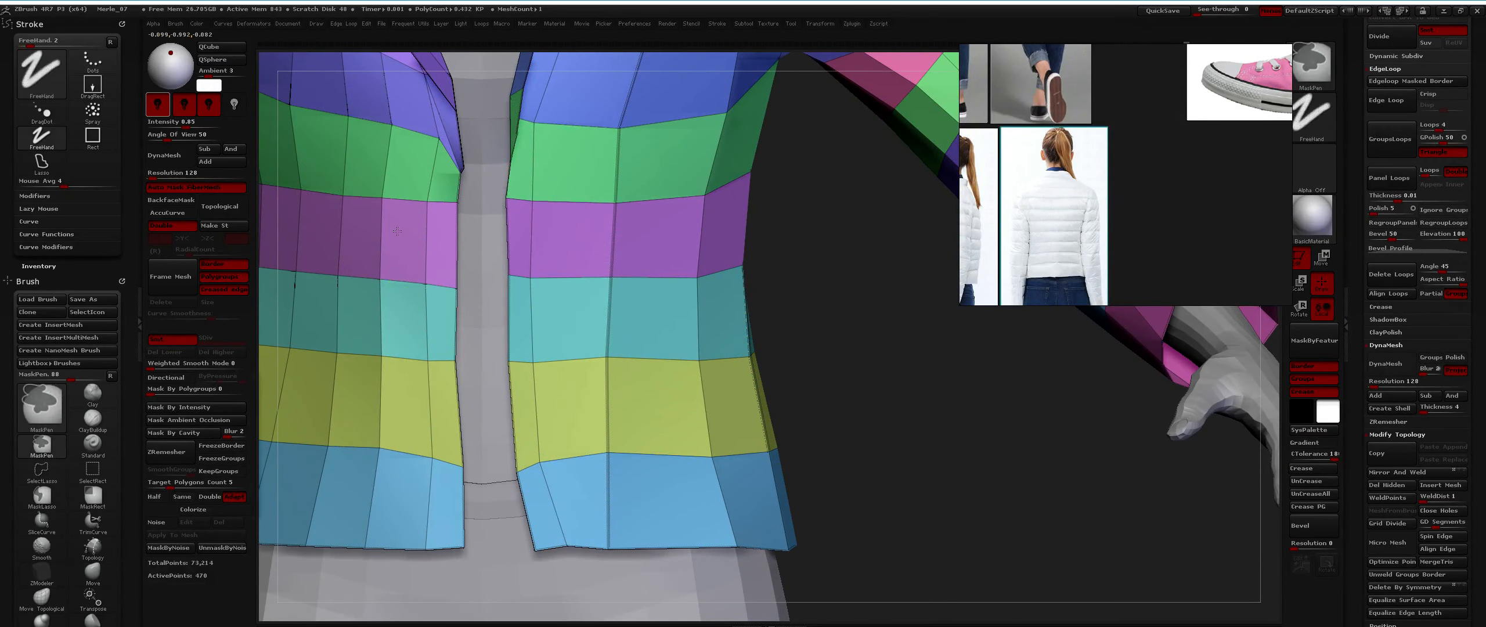
mouse_move(528, 314)
right_mouse_down("ctrl")
mouse_move(560, 223)
mouse_move(583, 276)
right_mouse_up("ctrl")
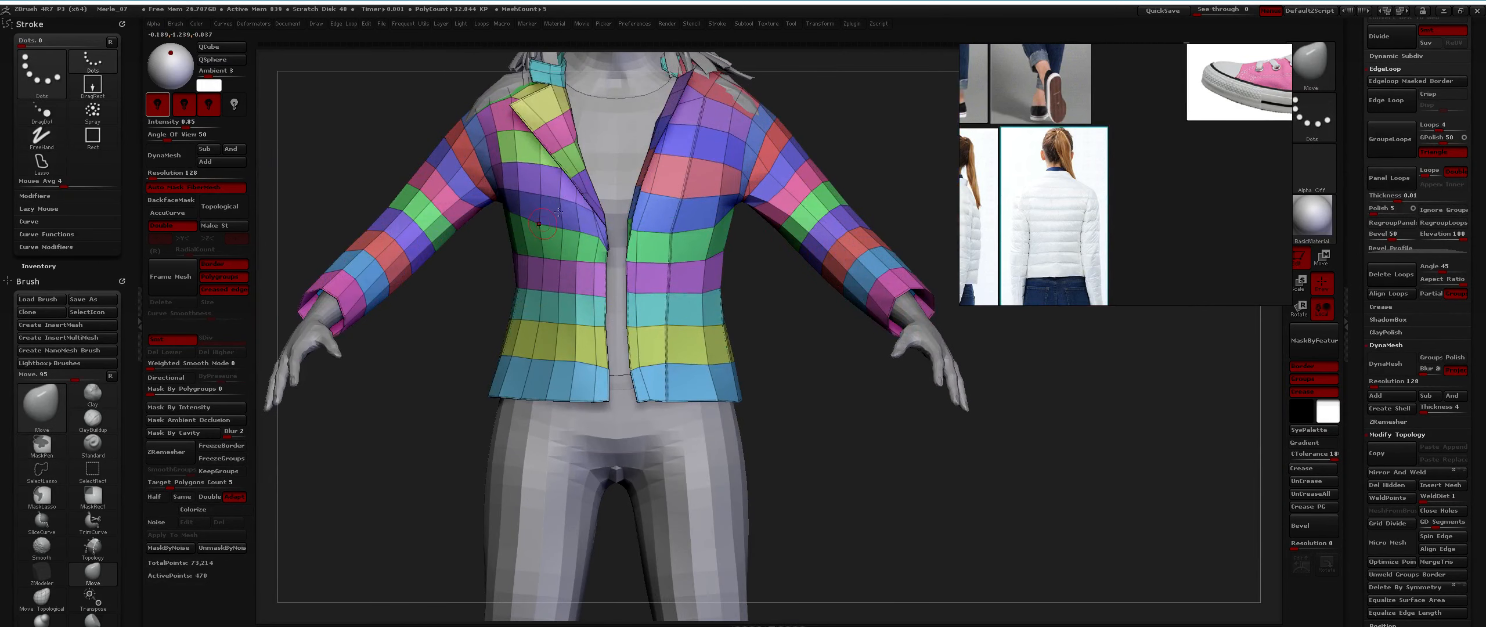
Bring the front and side reference photos into view and slightly enlarge the Move brush.
middle_click_drag(1087, 182, 1253, 144)
middle_click_drag(1041, 179, 1090, 180)
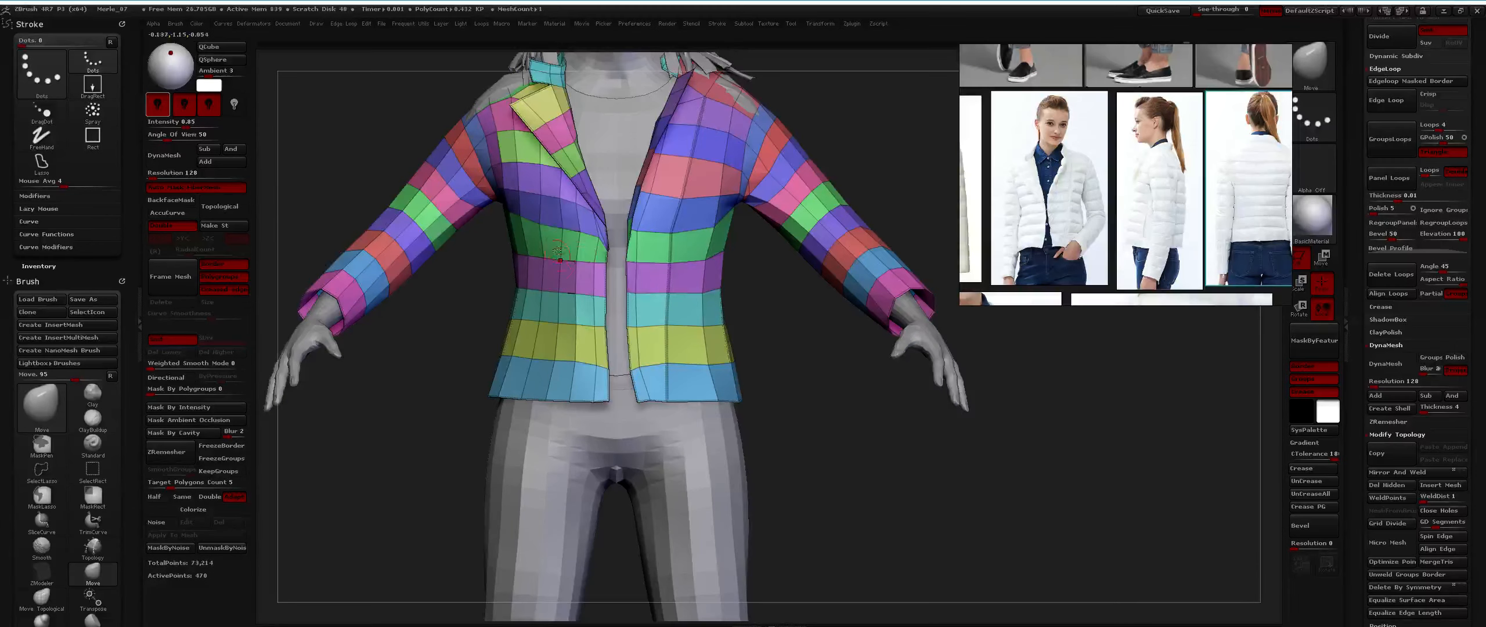
key("b")
key("m")
key("v")
right_click_drag(586, 282, 598, 280)
key("space")
left_click_drag(593, 239, 604, 238)
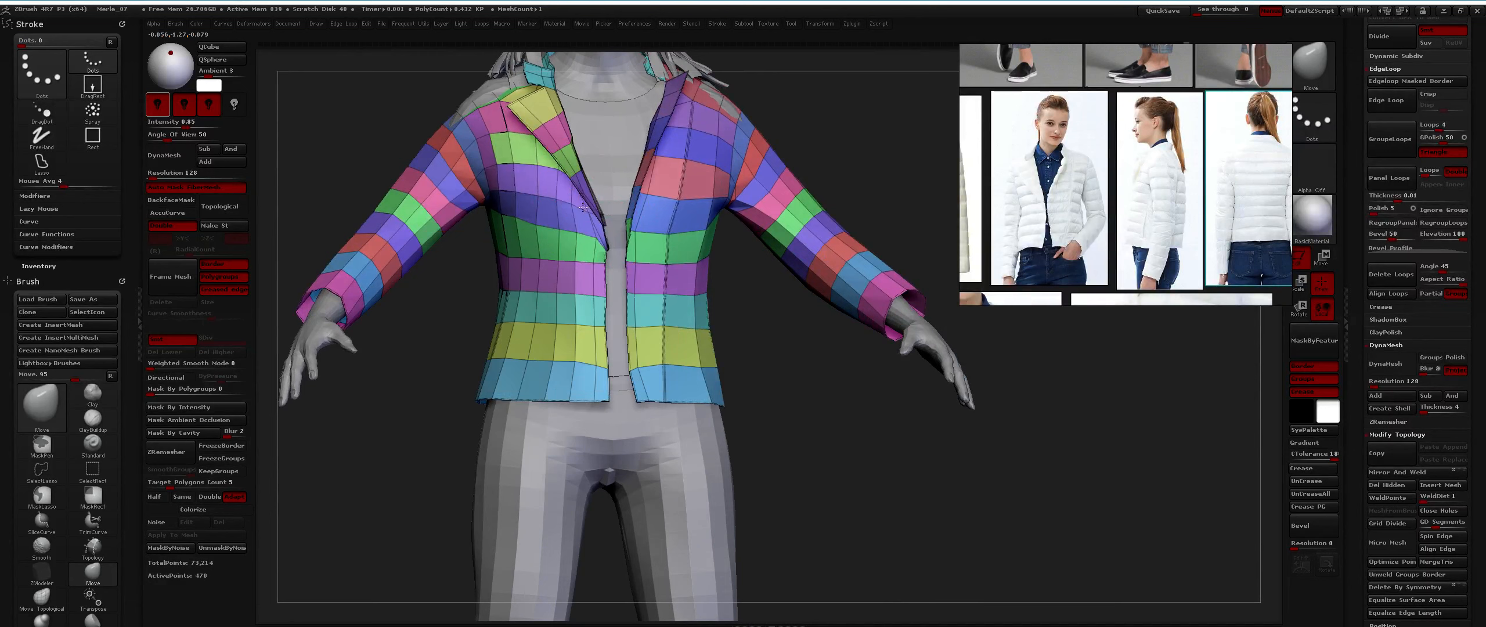
Refine the front opening edge just below the folded lapel with the Move and Move Topological brushes.
key("b")
key("m")
key("v")
mouse_move(588, 211)
right_mouse_down()
mouse_move(600, 208)
mouse_move(585, 198)
mouse_move(597, 211)
right_mouse_up()
left_click_drag(608, 220, 595, 225)
mouse_move(595, 225)
right_mouse_down()
mouse_move(600, 273)
mouse_move(598, 232)
right_mouse_up()
right_click_drag(598, 233, 607, 273, "ctrl")
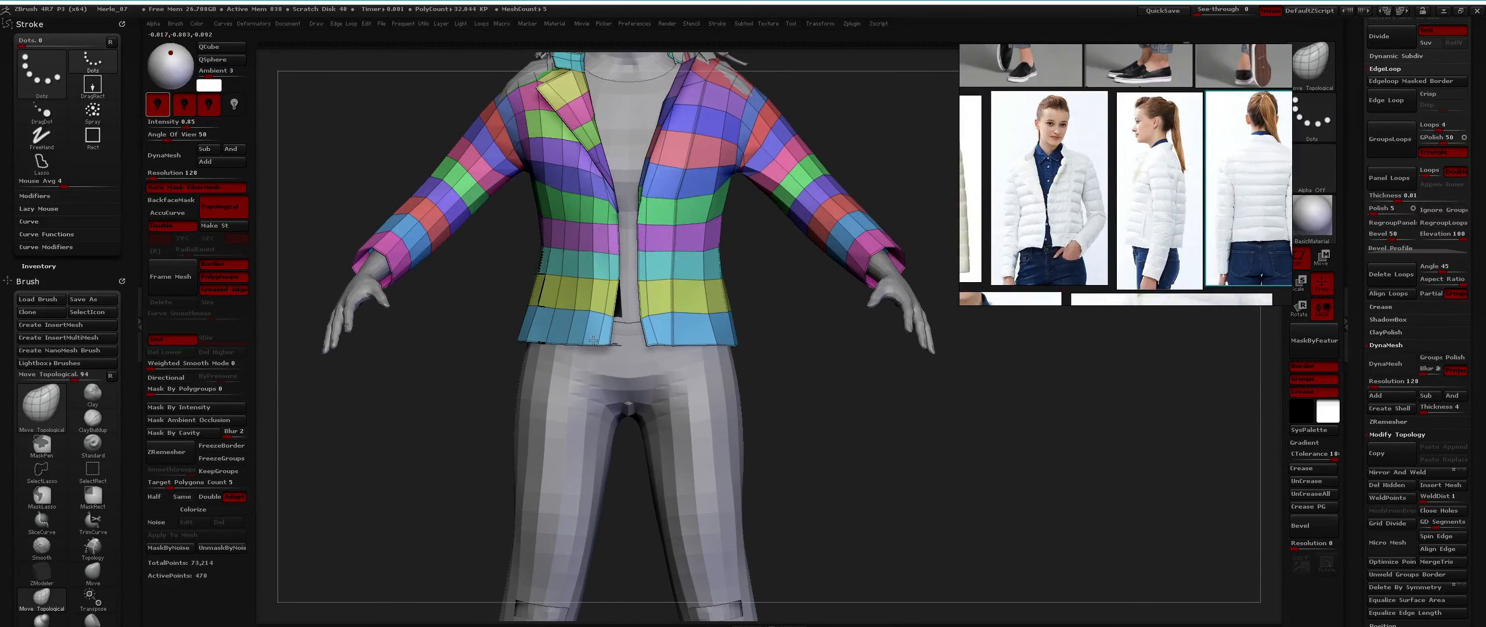
Turn on AccuCurve and pull the lower front corner of the jacket hem into shape with the Move Topological brush.
key("ctrl")
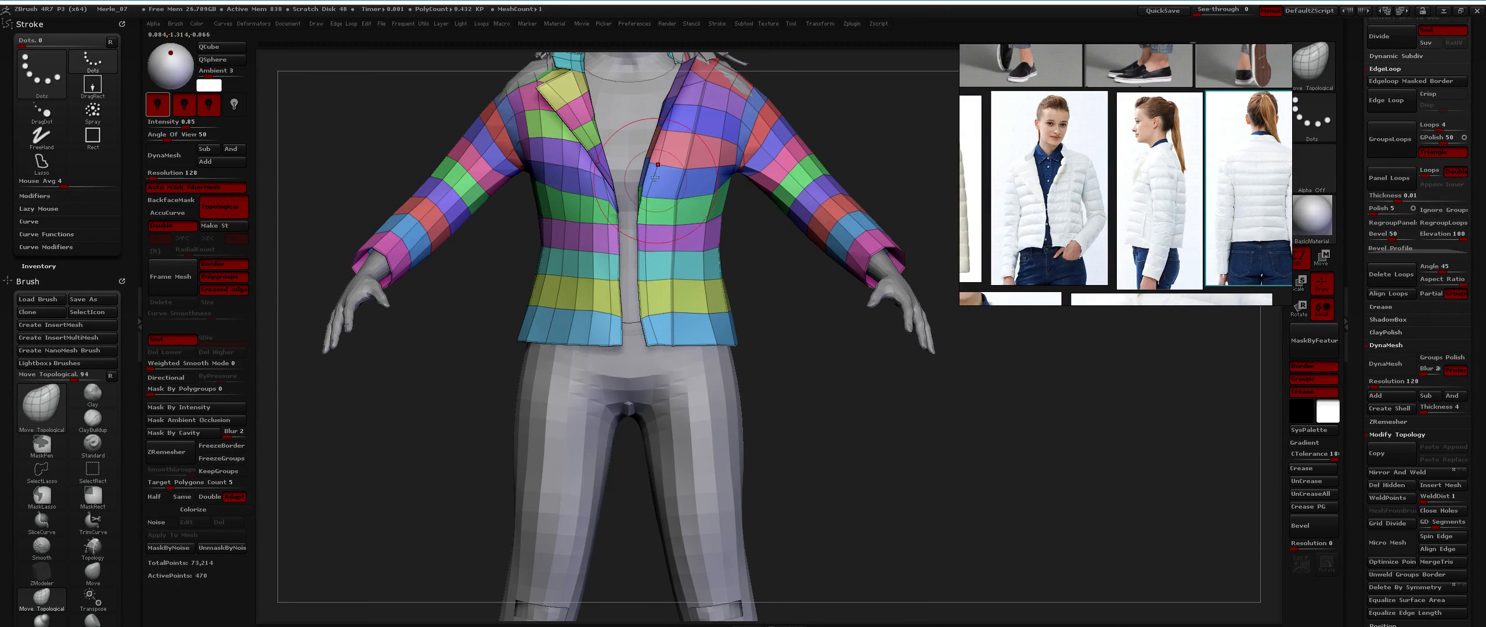
key("f")
left_click(590, 393)
right_click_drag(623, 295, 622, 336, "ctrl")
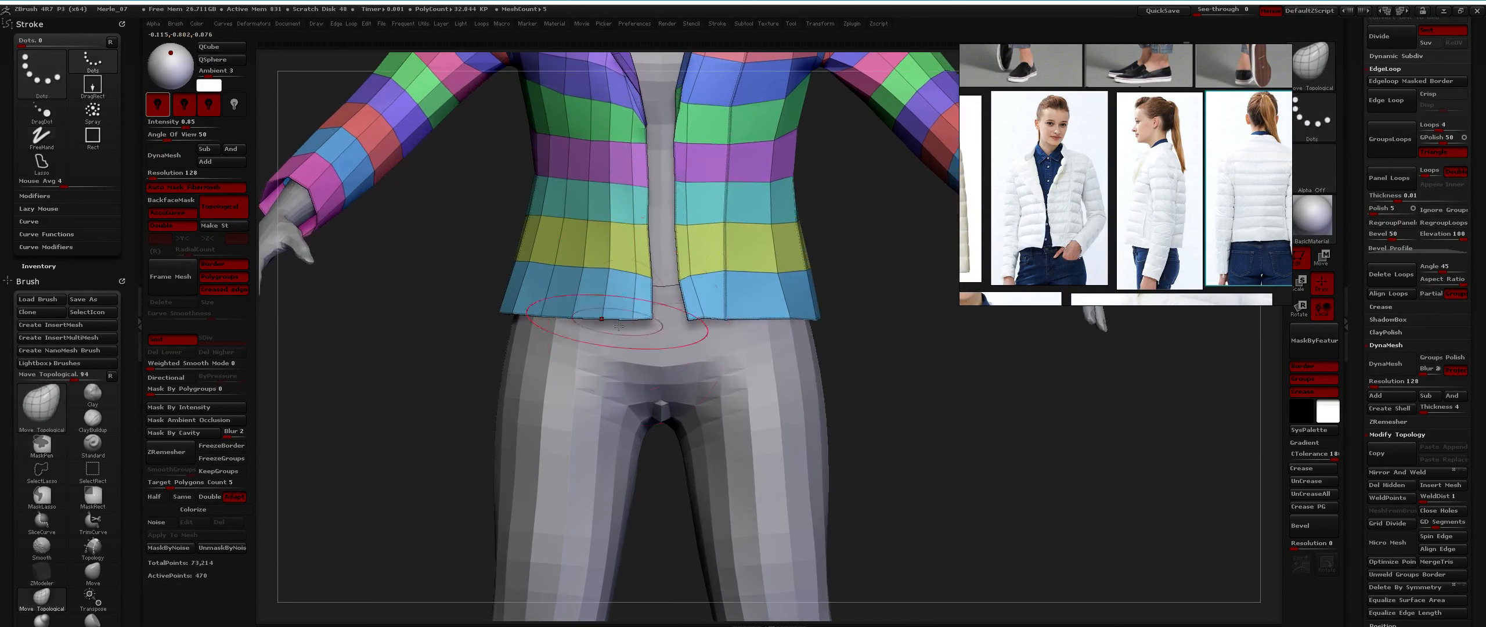
left_click_drag(653, 317, 547, 323)
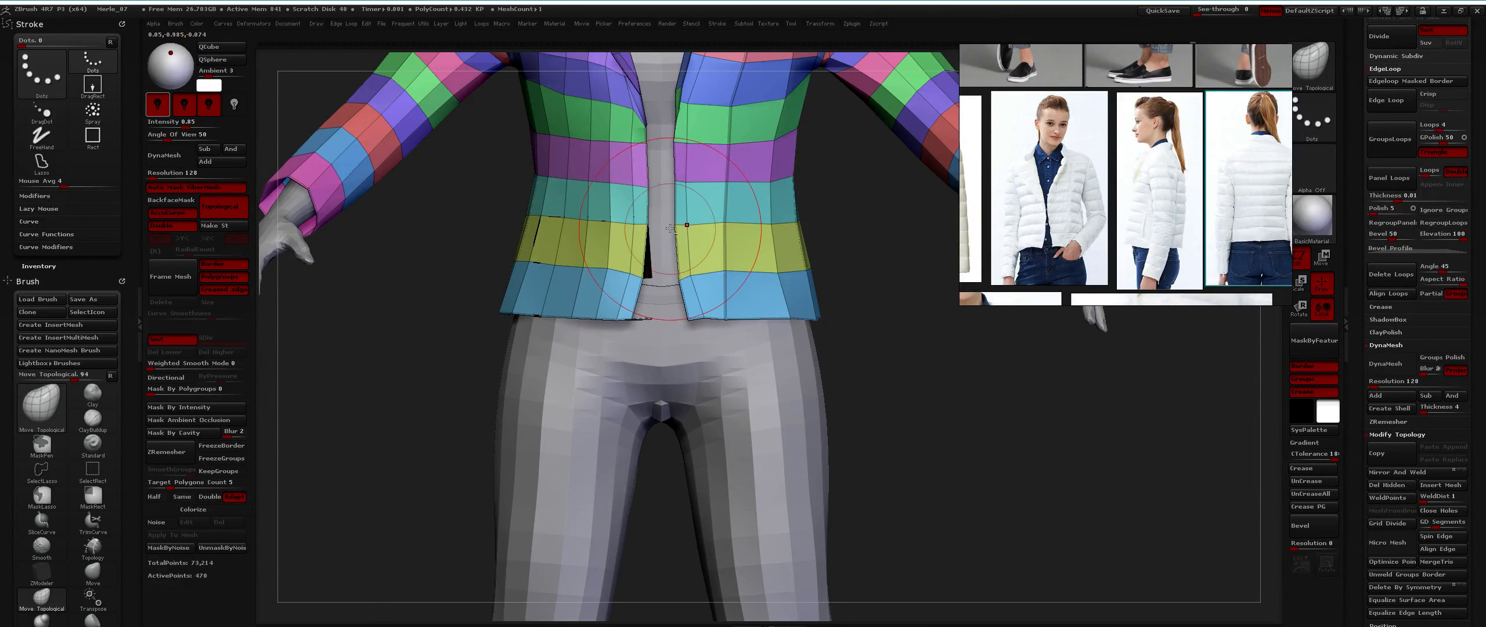
right_click_drag(670, 228, 649, 253, "alt")
Turn AccuCurve off for the Move Topological brush and look up the option among the brush's curve settings.
key("2")
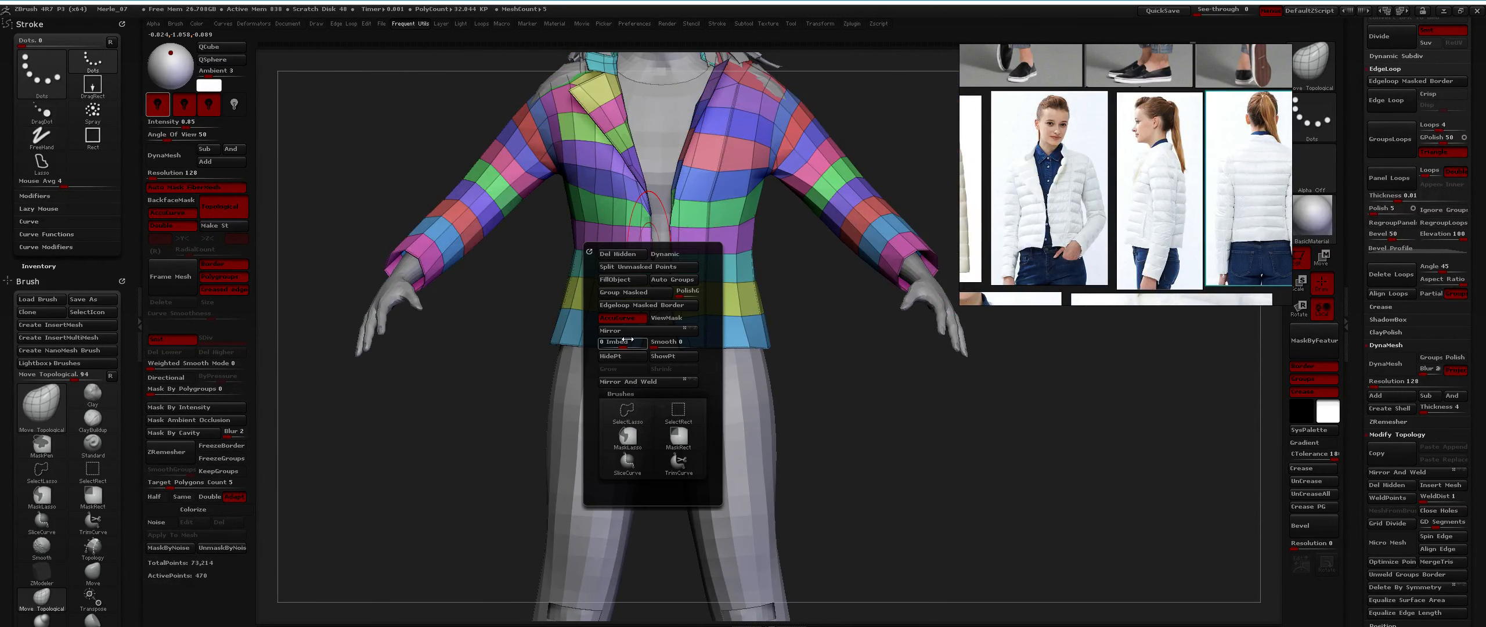
left_click(623, 318)
key("2")
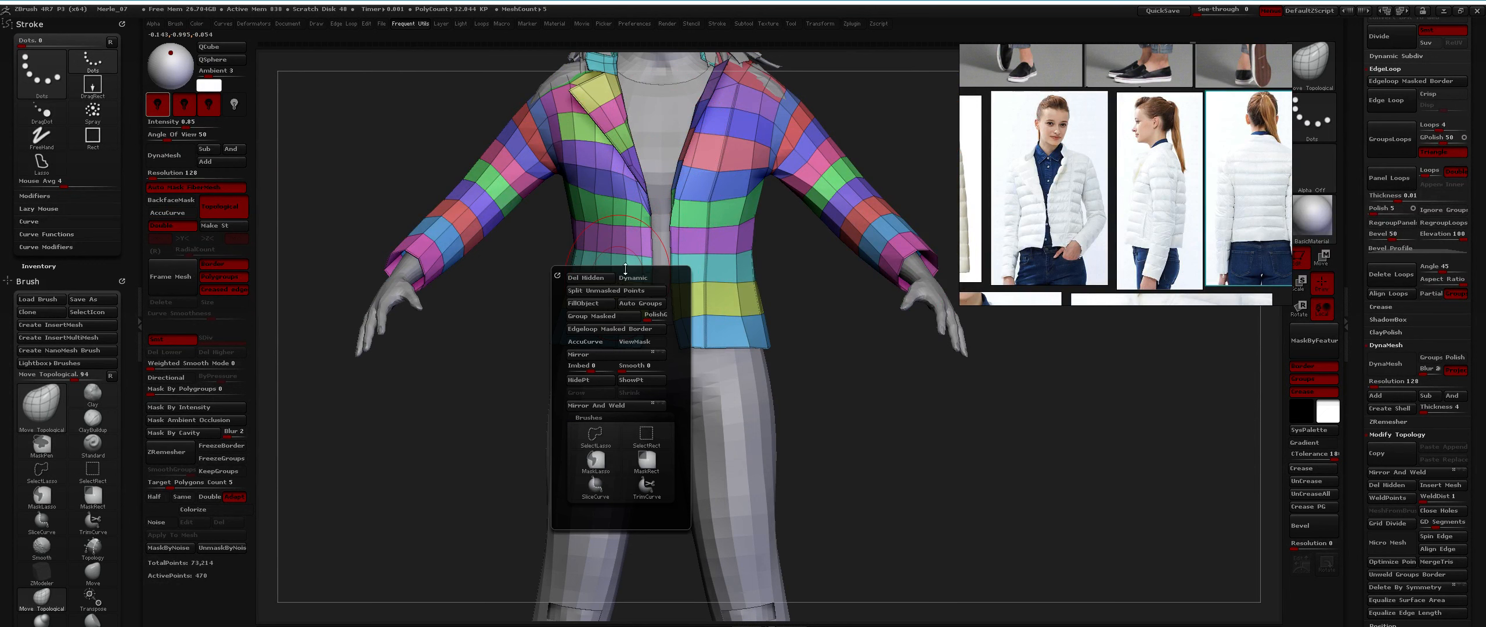
key("2")
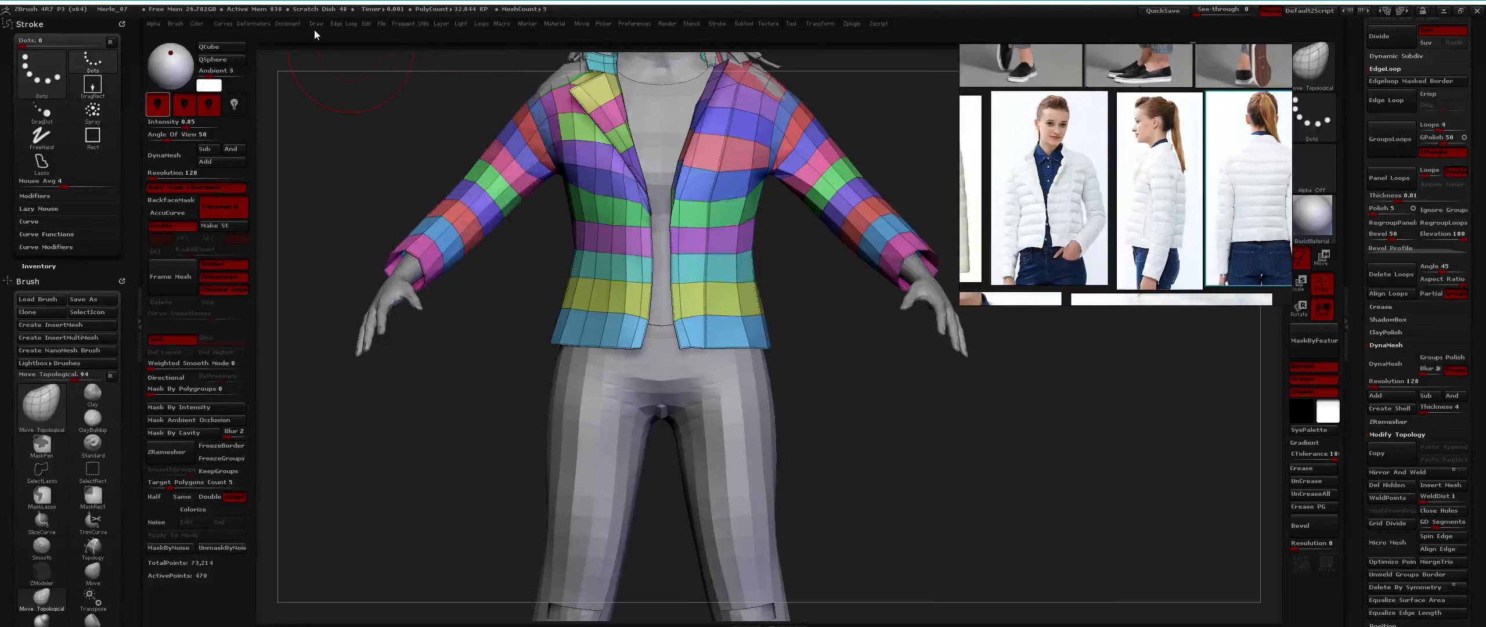
left_click(176, 23)
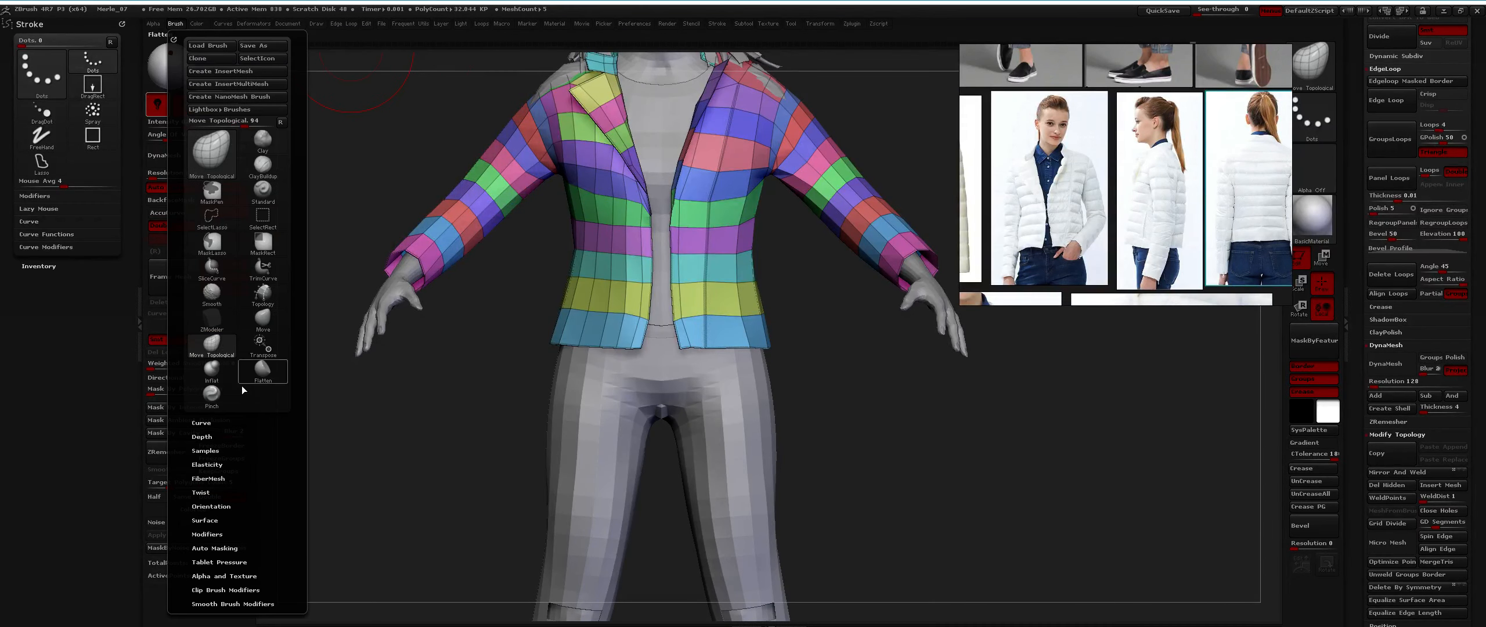
scroll(232, 348, "down", 1)
left_click(228, 411)
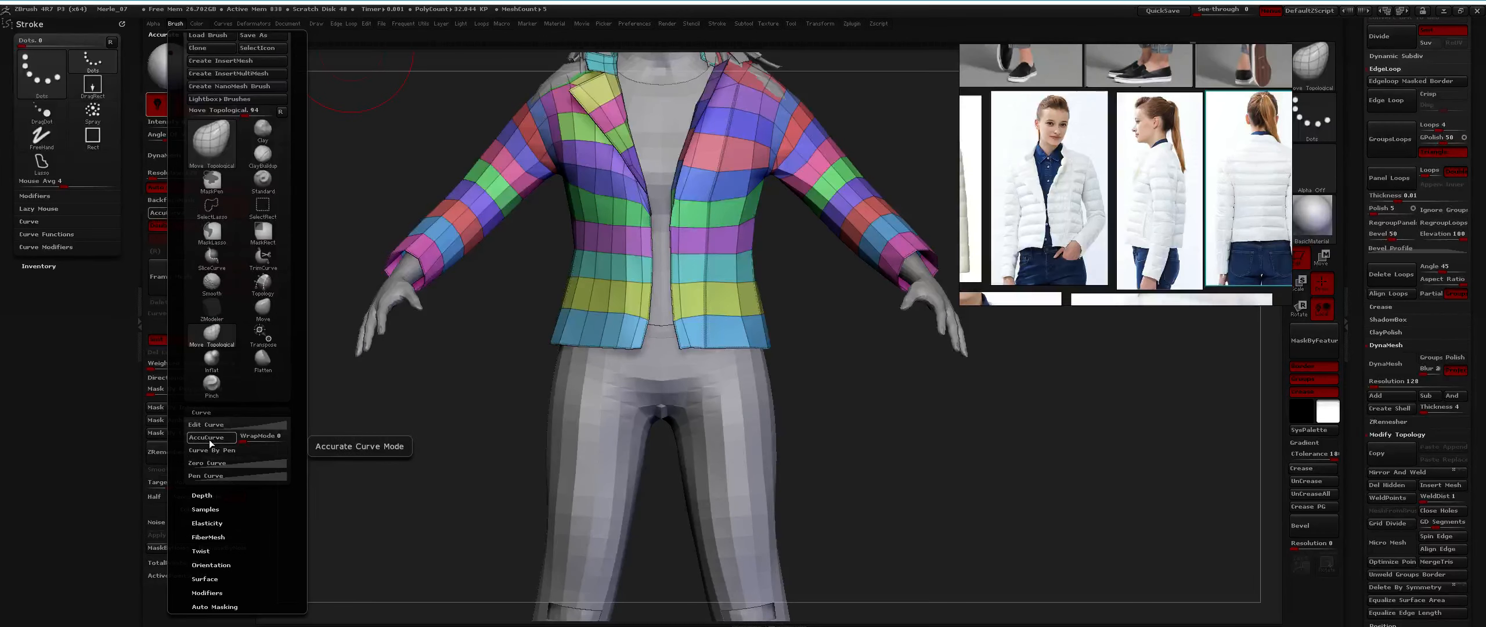
key("space")
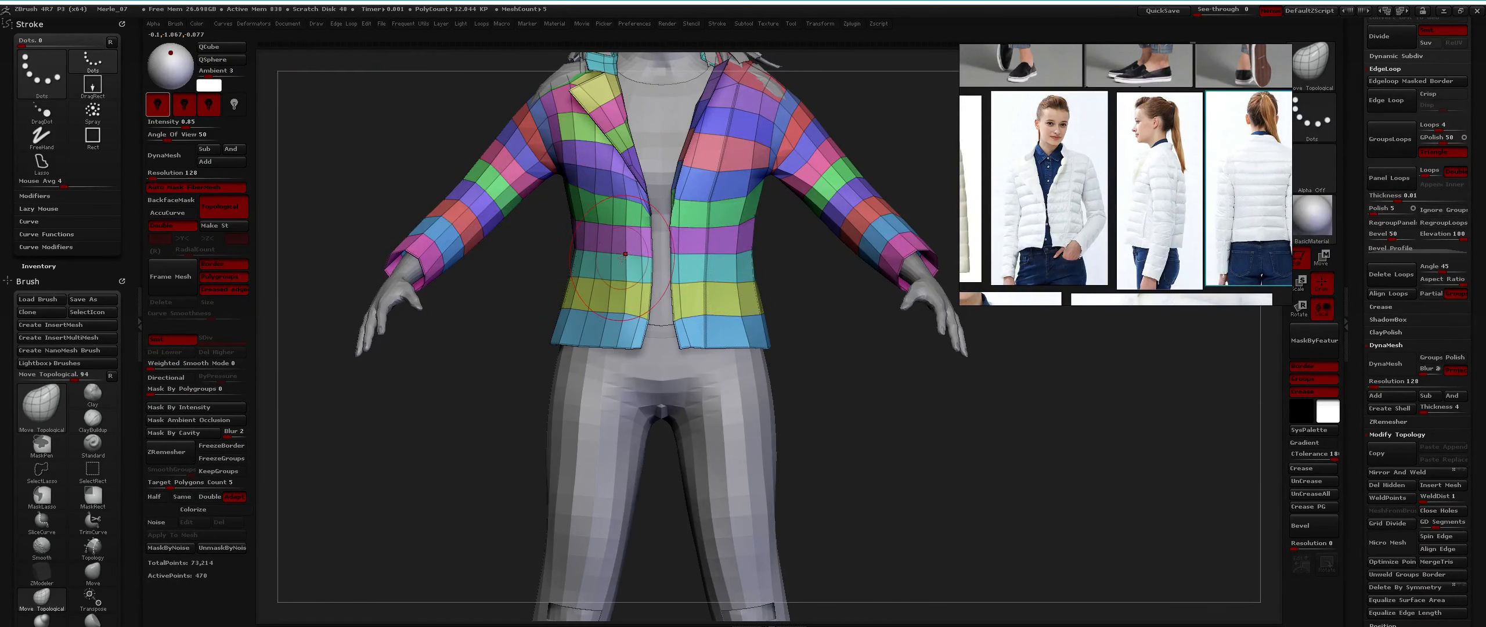
Switch to the Move brush and work on the collar and upper lapel of the jacket.
mouse_move(613, 247)
right_mouse_down()
mouse_move(795, 262)
mouse_move(637, 290)
mouse_move(593, 195)
mouse_move(559, 210)
mouse_move(588, 299)
right_mouse_up()
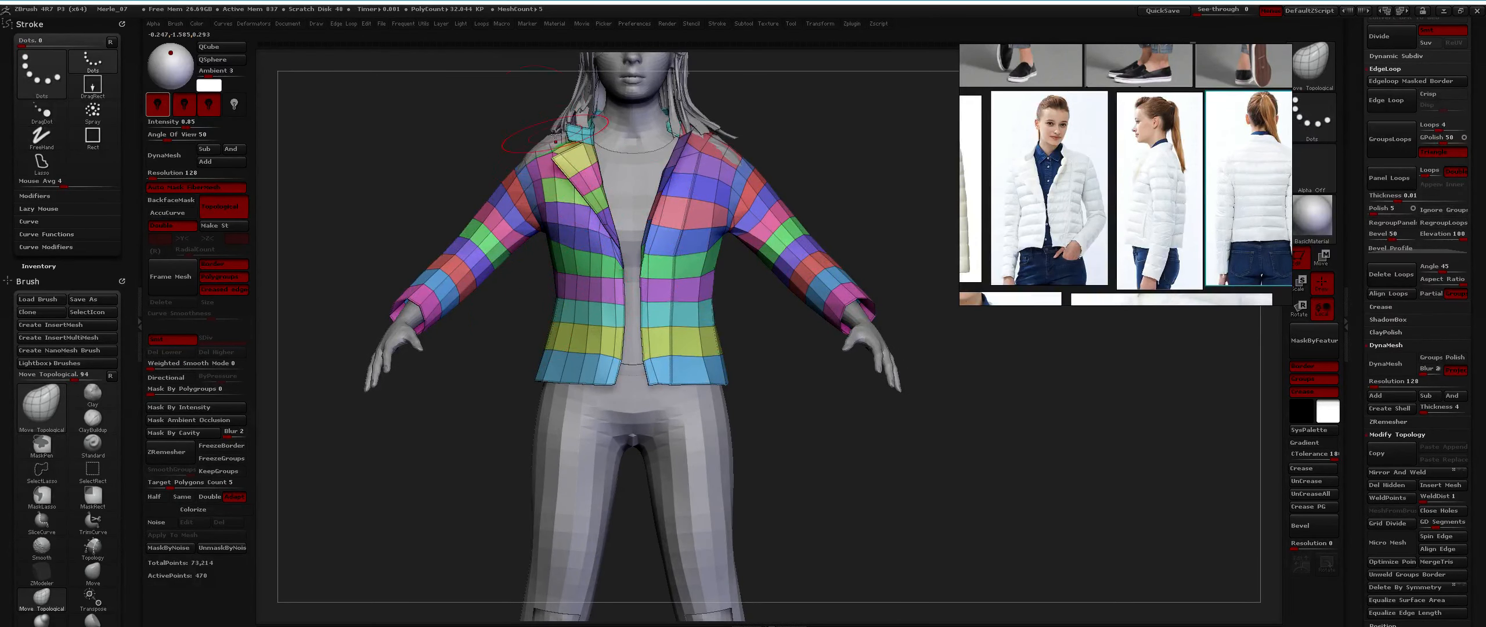
mouse_move(555, 137)
right_mouse_down("alt")
mouse_move(581, 246)
mouse_move(585, 224)
right_mouse_up("alt")
key("b")
key("m")
key("v")
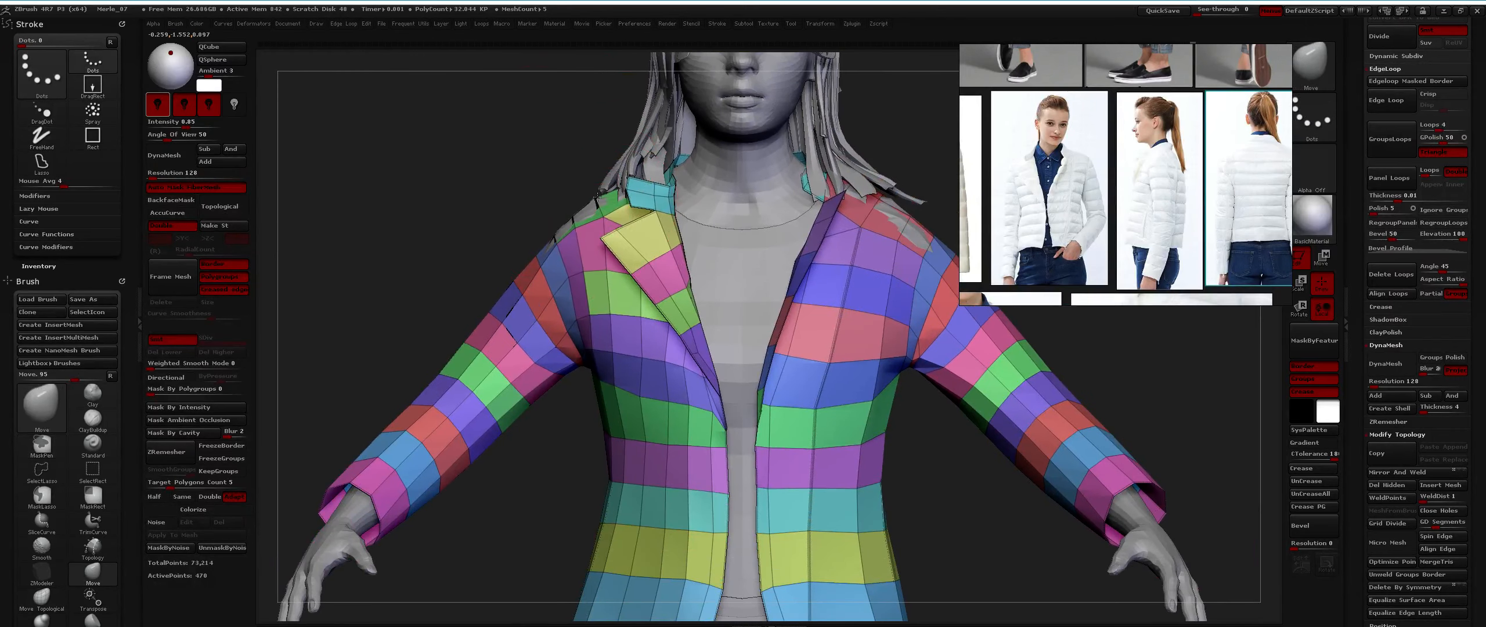
right_click_drag(679, 182, 675, 219, "ctrl")
right_click_drag(675, 218, 635, 213, "alt")
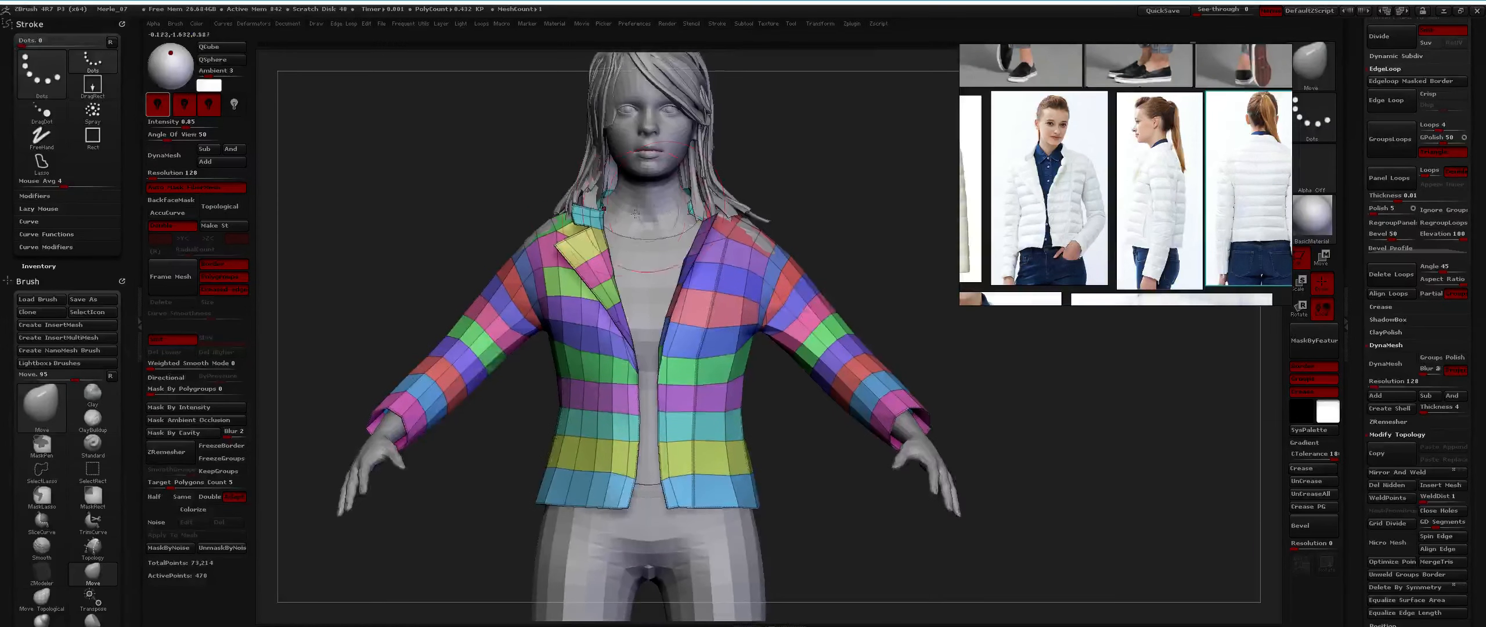
Toggle the X symmetry for the jacket and undo the last change.
key("x")
key("x")
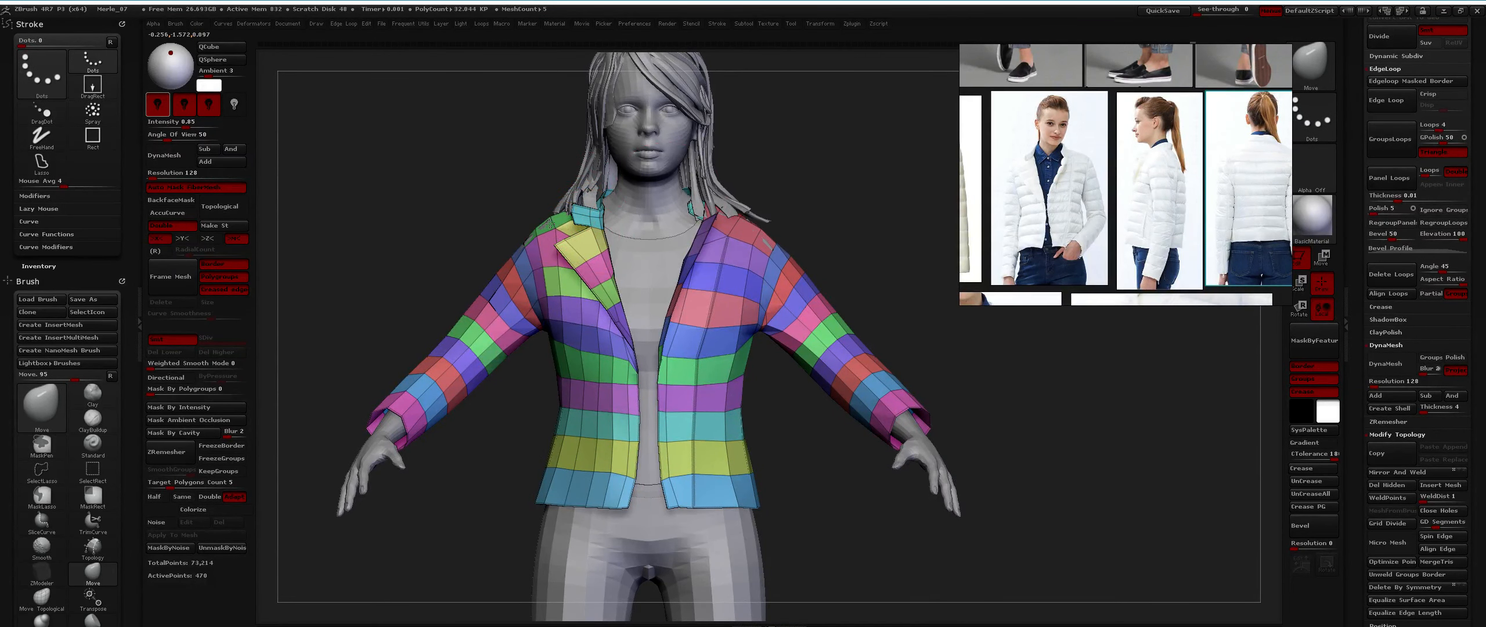
key("ctrl+z")
key("space")
right_click_drag(578, 249, 578, 191, "ctrl")
mouse_move(578, 191)
right_mouse_down()
mouse_move(697, 198)
mouse_move(587, 209)
mouse_move(622, 322)
right_mouse_up()
Return to the Move Topological brush and even out the front opening edge from the lapel tip down to the hem.
key("b")
key("m")
key("v")
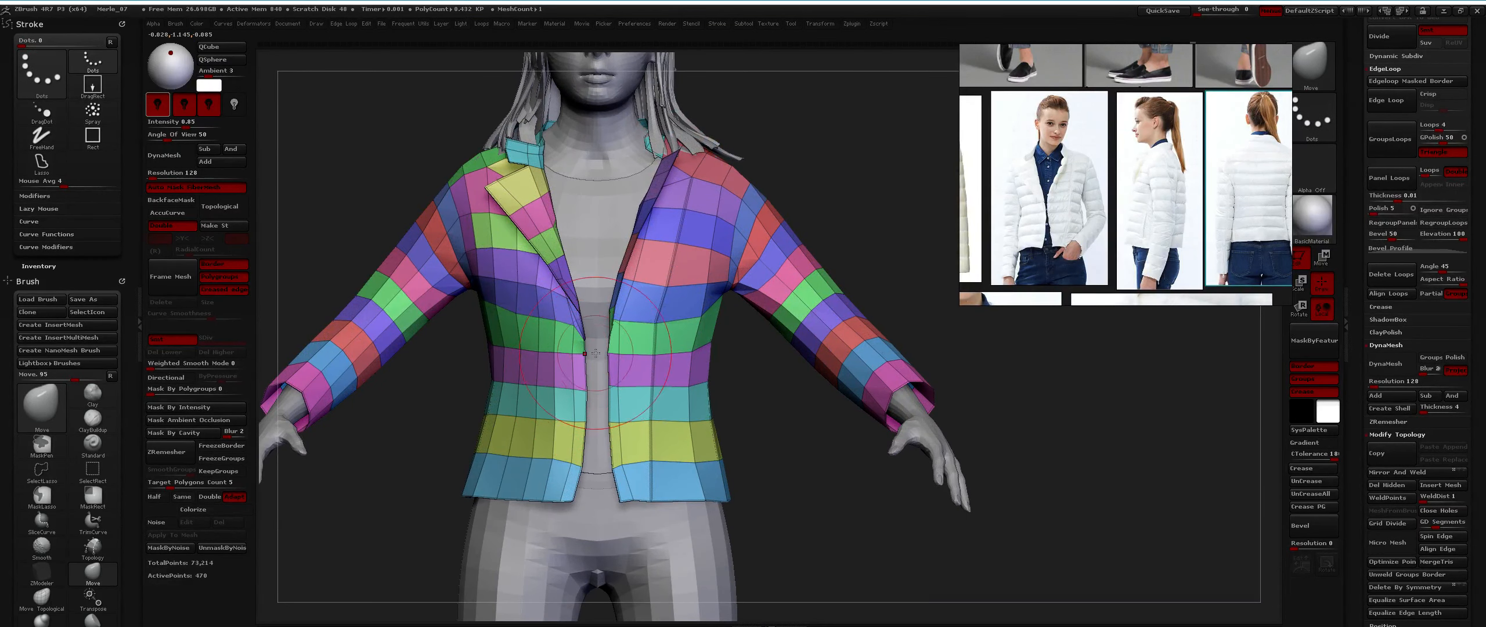
key("b")
key("m")
key("t")
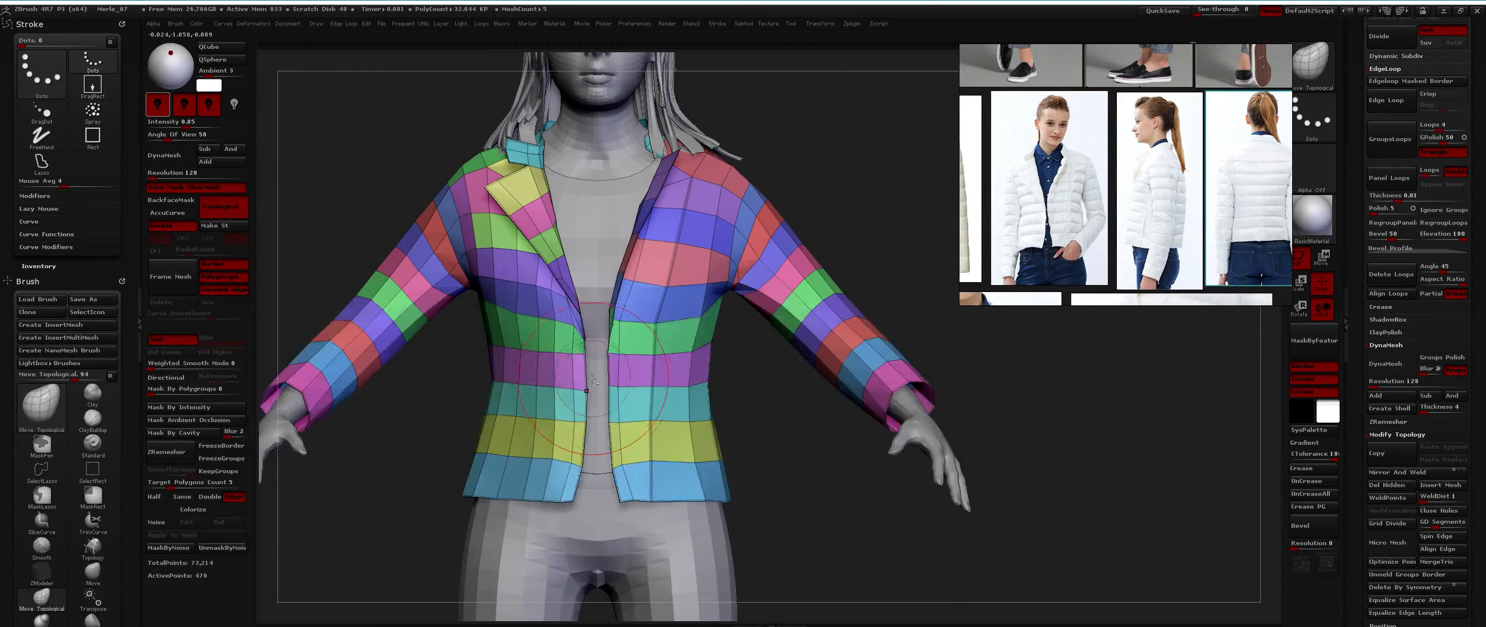
right_click_drag(587, 351, 615, 274, "alt")
right_click_drag(615, 274, 615, 287, "ctrl")
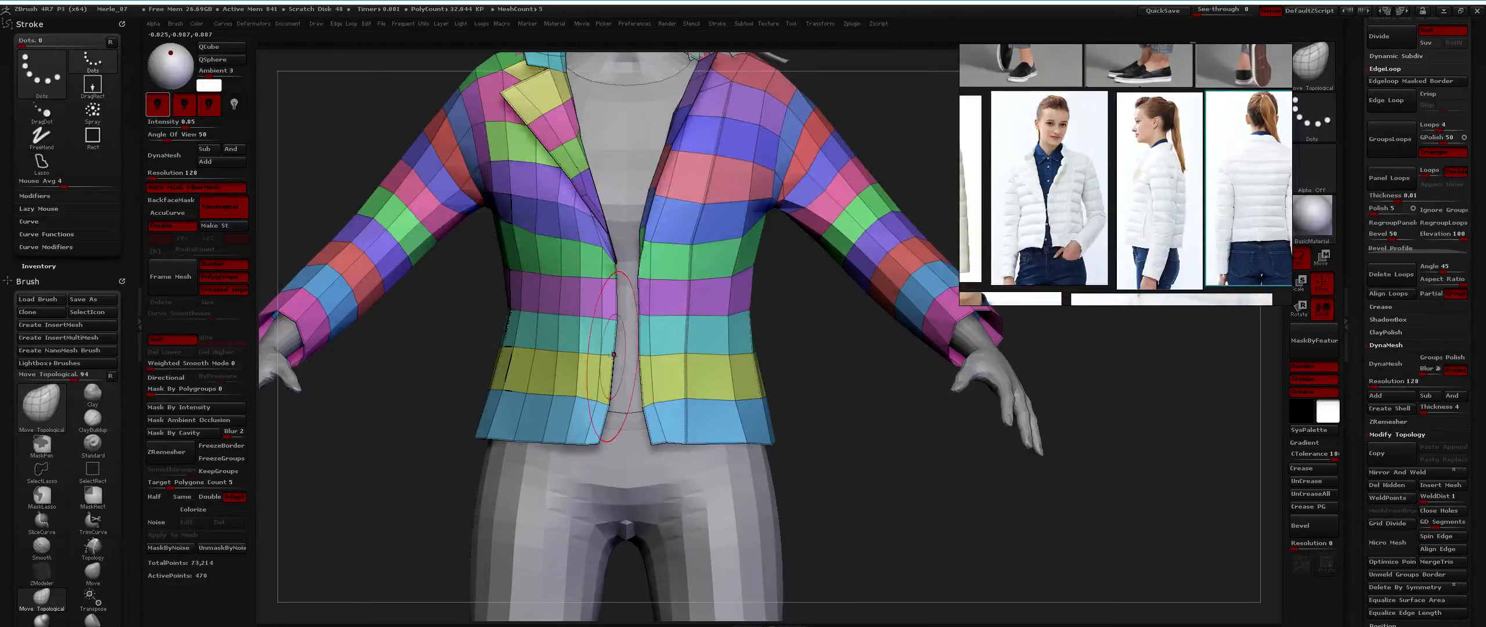
key("ctrl")
mouse_move(616, 367)
right_mouse_down("ctrl")
mouse_move(617, 203)
mouse_move(617, 293)
right_mouse_up("ctrl")
key("space")
left_click_drag(617, 294, 605, 294)
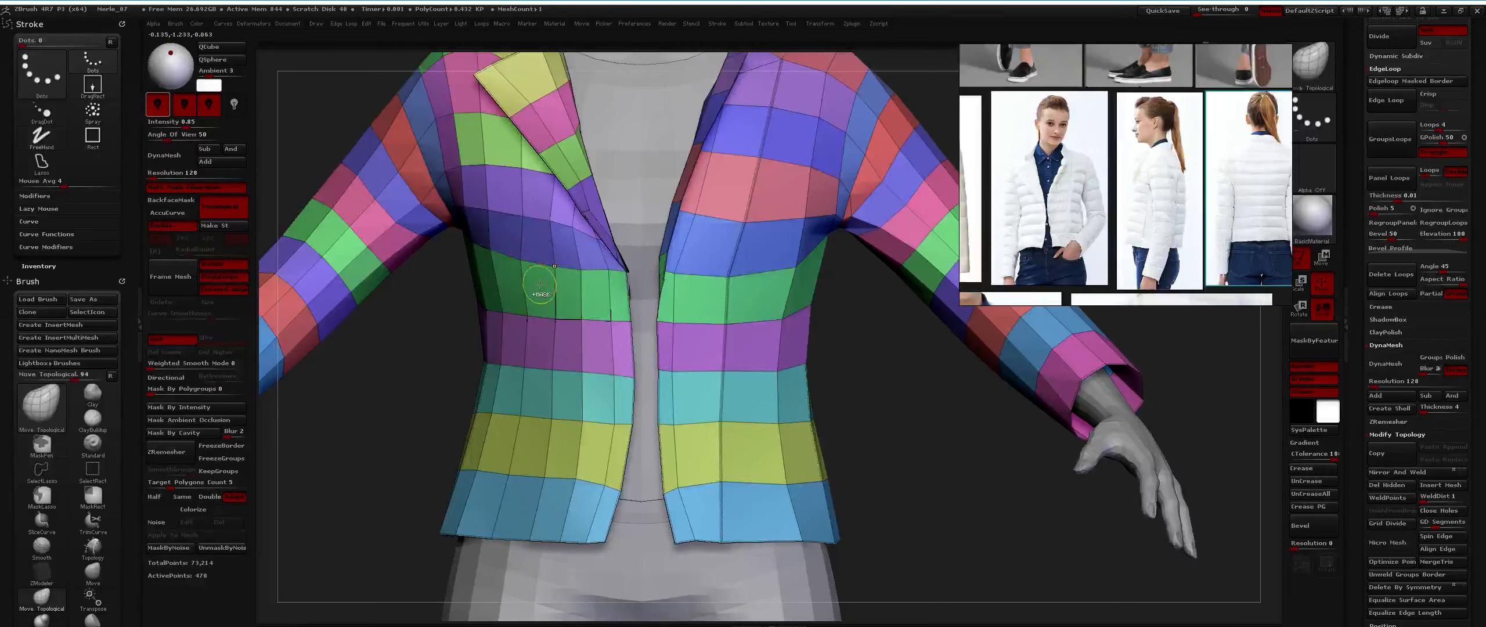
Adjust the chest panels and the edge beside the folded lapel with the Move Topological brush.
right_click_drag(540, 285, 584, 246, "ctrl")
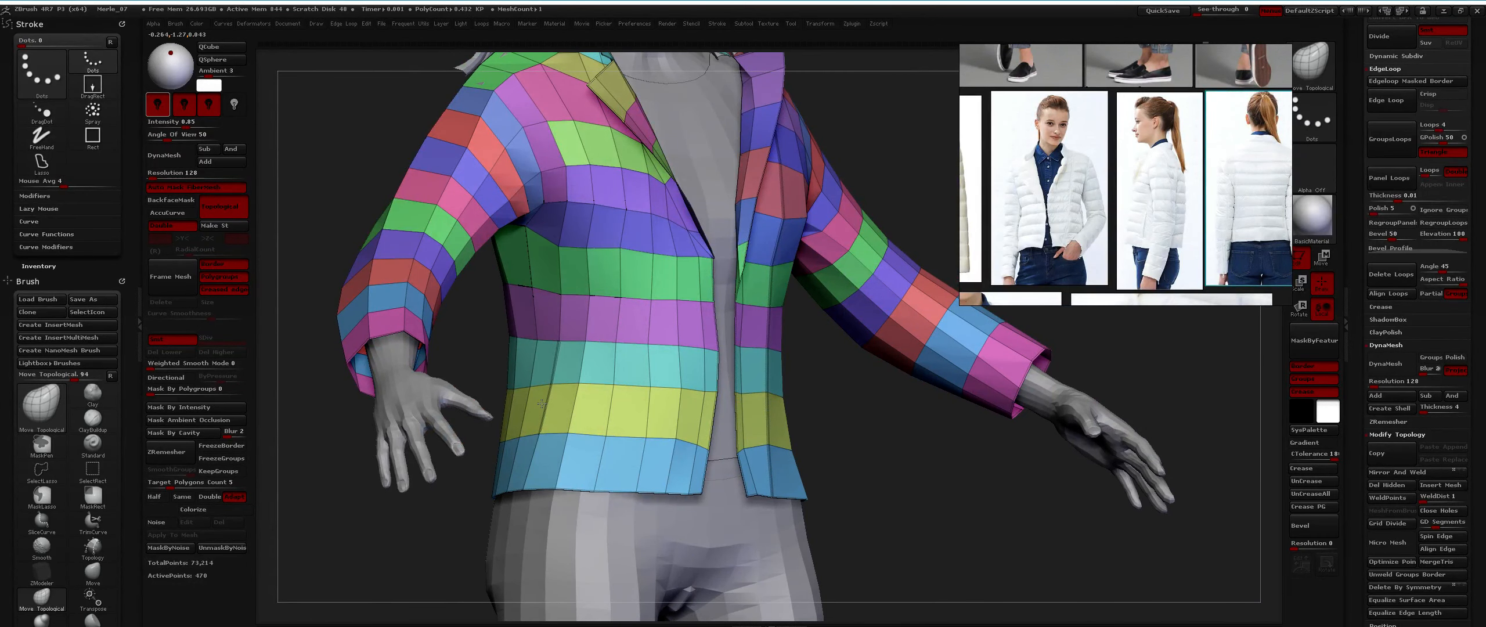
right_click_drag(541, 403, 510, 295)
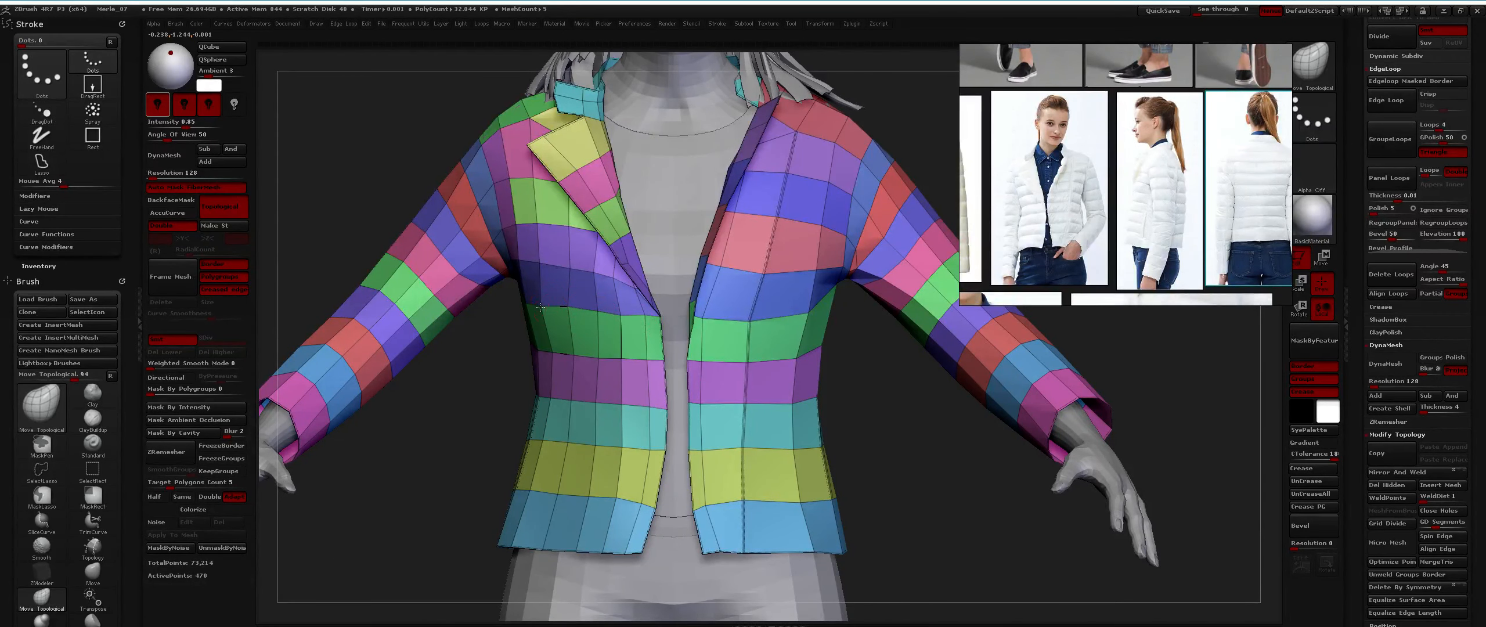
right_click_drag(553, 296, 589, 298)
right_click_drag(589, 297, 517, 314, "ctrl")
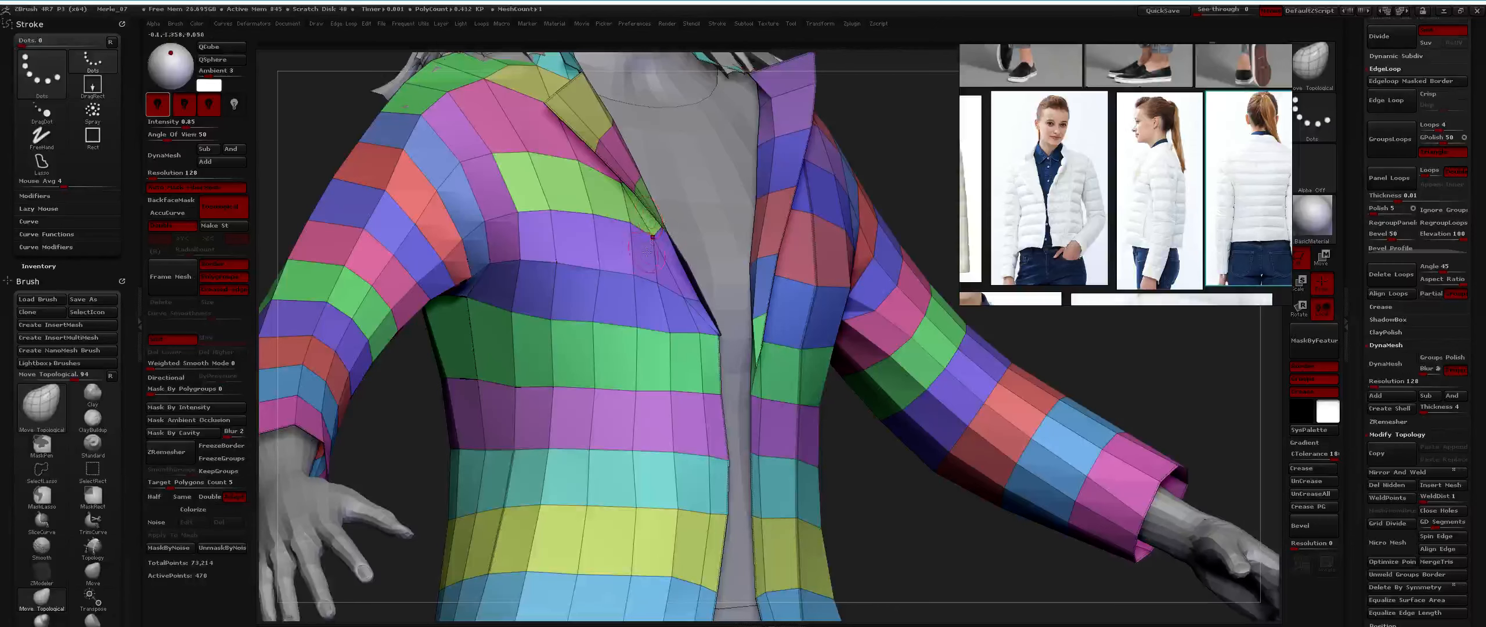
mouse_move(574, 290)
right_mouse_down()
mouse_move(542, 291)
mouse_move(630, 311)
mouse_move(598, 285)
mouse_move(632, 278)
mouse_move(574, 309)
right_mouse_up()
left_click_drag(574, 308, 581, 270)
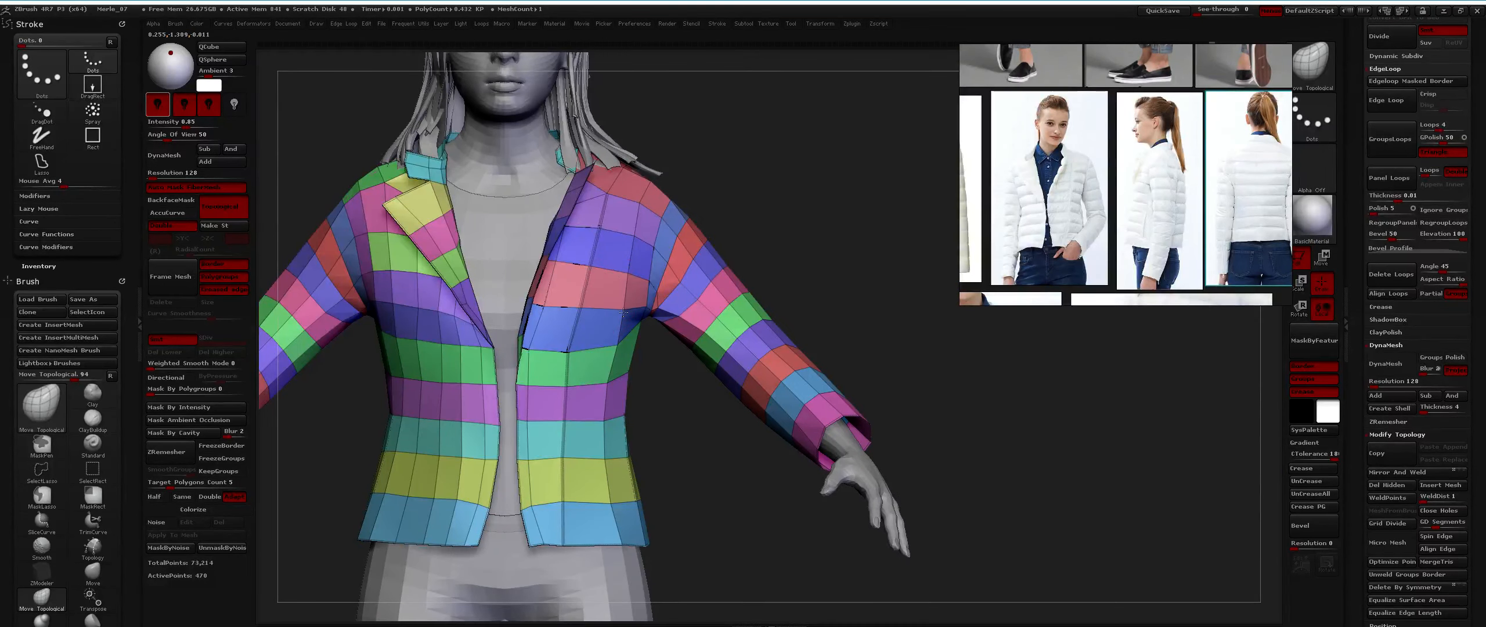
Isolate the upper sleeve polygons at the shoulder, assign them a single polygroup, and show the whole jacket again.
right_click_drag(619, 216, 615, 192)
right_click_drag(836, 267, 758, 291)
mouse_move(757, 290)
right_mouse_down("alt")
mouse_move(602, 258)
mouse_move(617, 426)
mouse_move(609, 281)
right_mouse_up("alt")
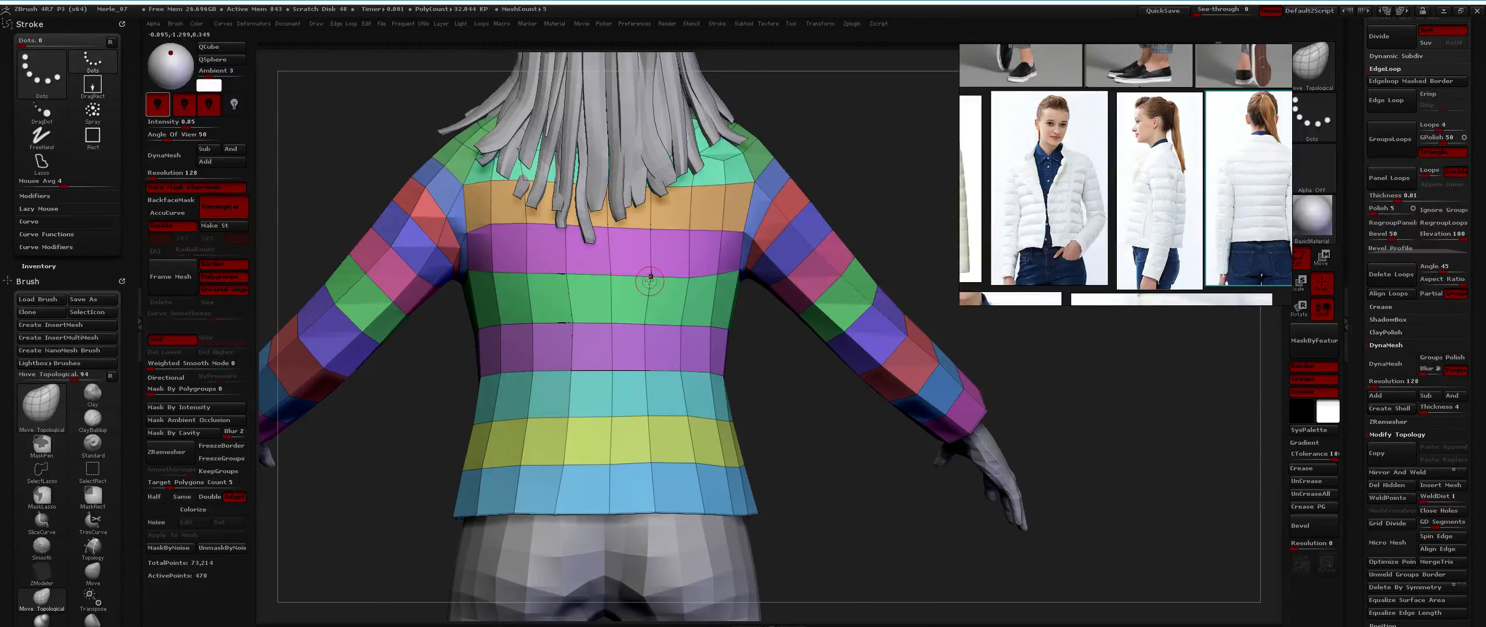
right_click_drag(641, 276, 547, 363)
right_click_drag(576, 208, 516, 222, "ctrl")
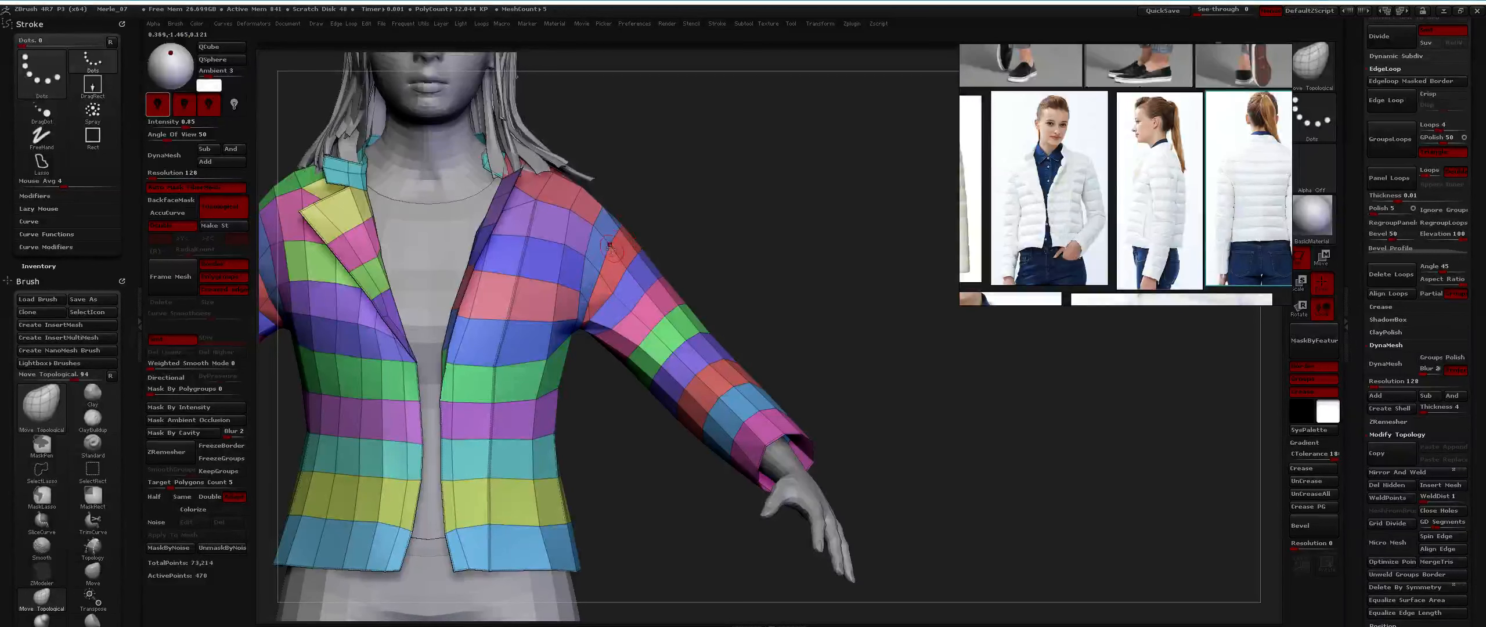
left_click(610, 246, "ctrl+shift")
mouse_move(610, 246)
right_mouse_down()
mouse_move(642, 235)
mouse_move(665, 201)
right_mouse_up()
mouse_move(665, 200)
right_mouse_down("ctrl")
mouse_move(617, 199)
mouse_move(674, 194)
right_mouse_up("ctrl")
key("ctrl+w")
left_click(699, 207, "ctrl+shift")
right_click_drag(674, 194, 637, 199, "ctrl")
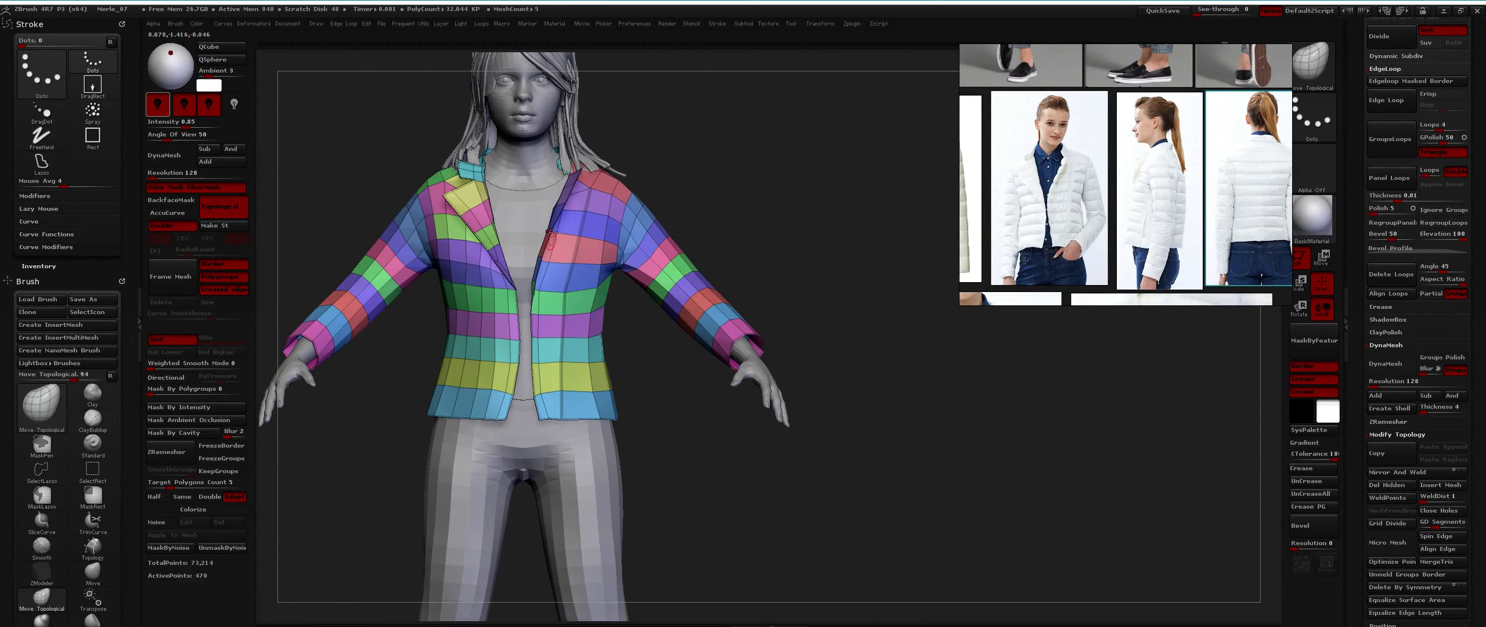
Examine the sleeve polygroups at the back of the shoulder by toggling their visibility, and restore the whole jacket.
right_click_drag(423, 247, 667, 262)
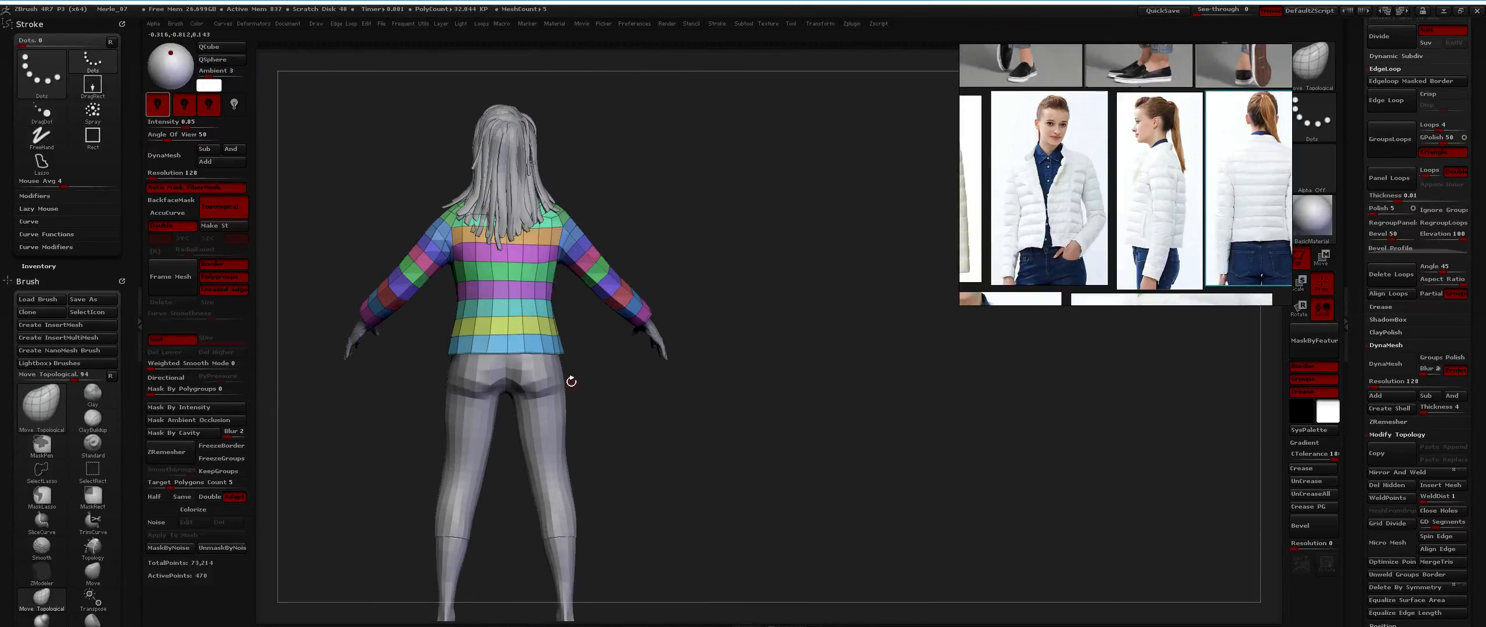
right_click_drag(537, 255, 637, 260, "alt")
right_click_drag(637, 260, 678, 261, "ctrl")
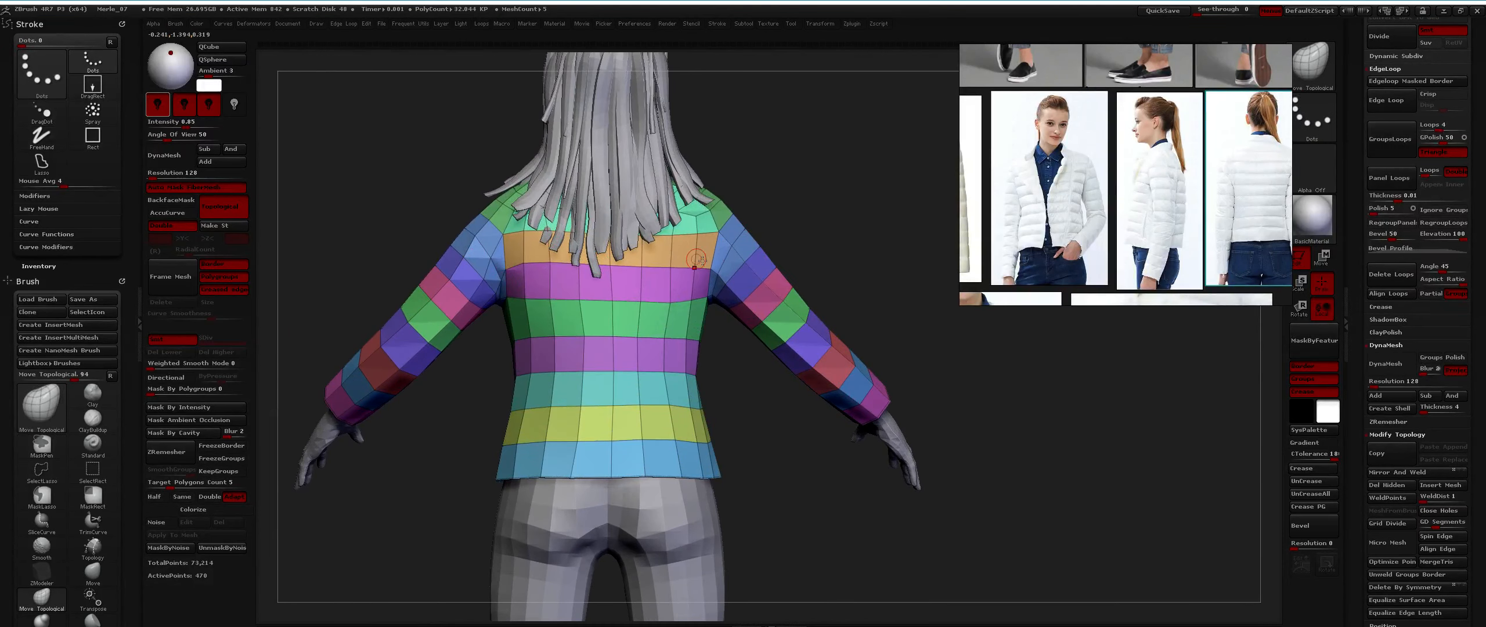
key("ctrl+shift")
key("ctrl+shift")
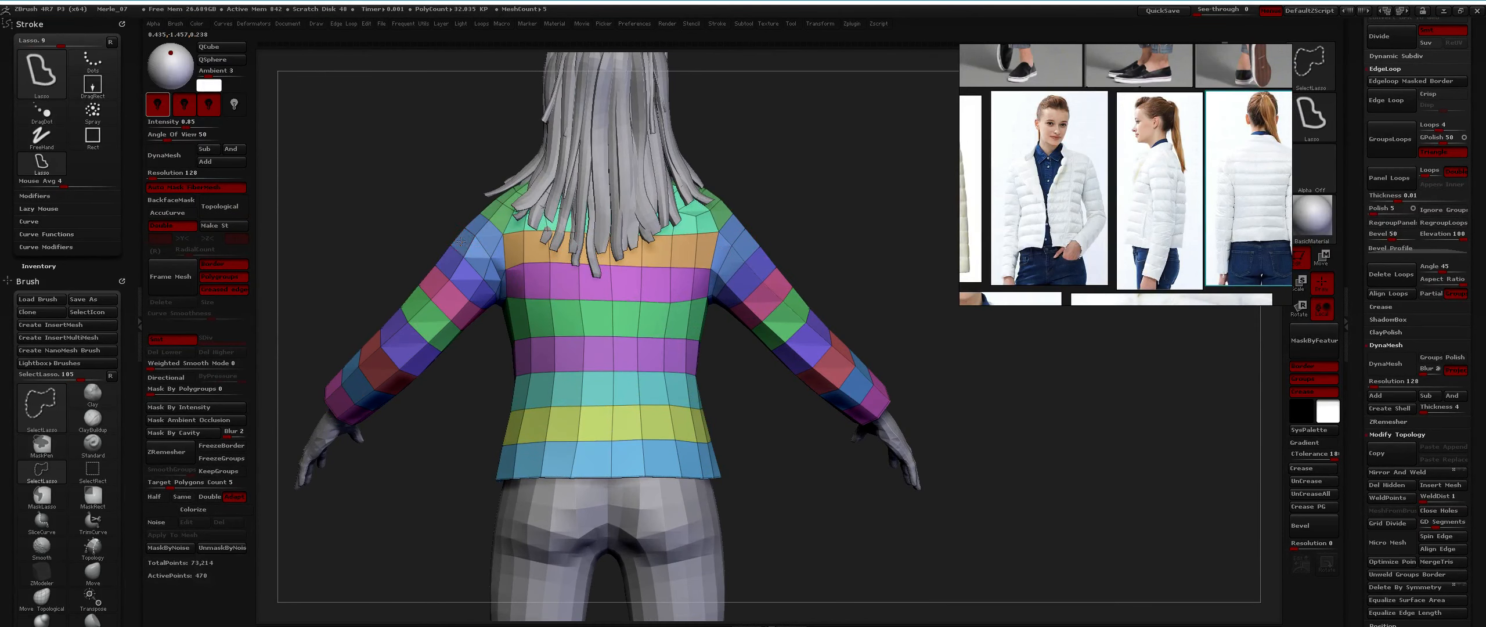
left_click(461, 241, "ctrl+shift")
left_click(447, 172, "ctrl+shift")
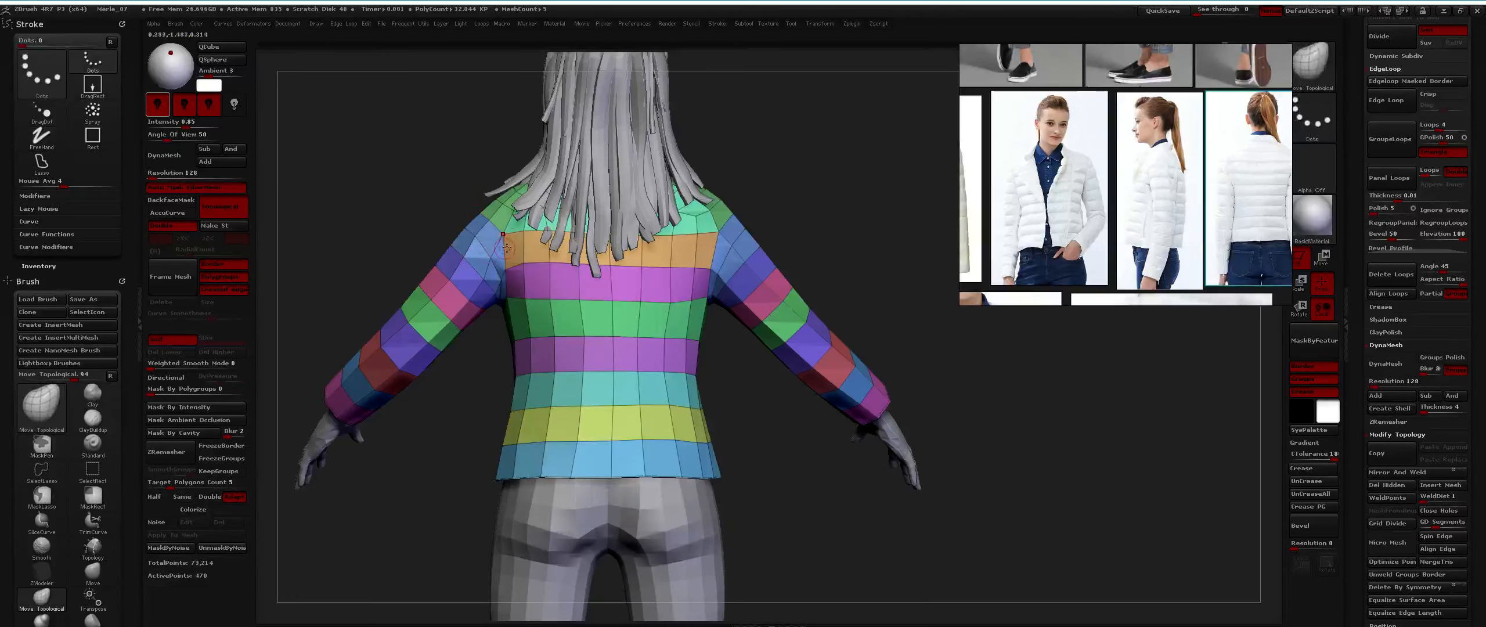
Check the front shoulder and sleeve area with a partial visibility selection, and bring the full jacket back.
right_click_drag(521, 218, 736, 208)
key("space")
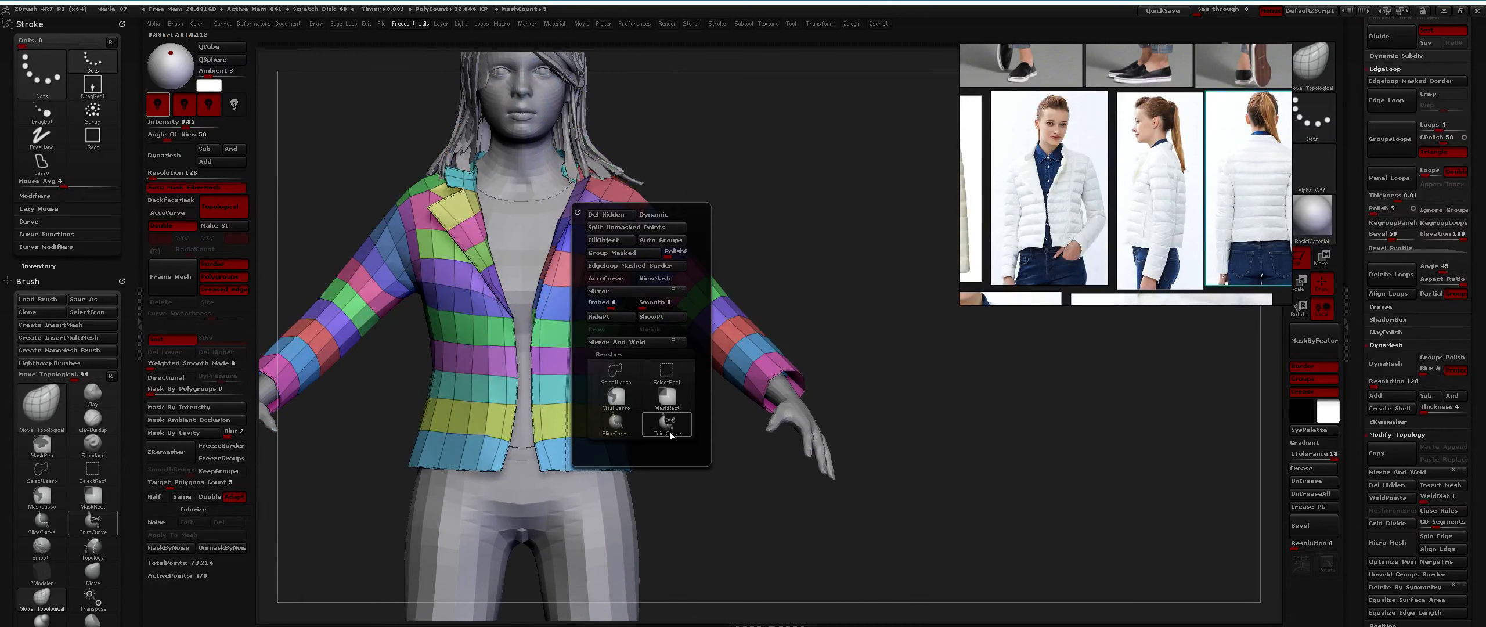
right_click_drag(683, 190, 895, 190, "alt")
right_click_drag(895, 191, 895, 165, "ctrl")
mouse_move(895, 166)
right_mouse_down("alt")
mouse_move(807, 206)
mouse_move(819, 212)
right_mouse_up("alt")
left_click_drag(784, 213, 730, 216, "ctrl+shift")
left_click(816, 199, "ctrl+shift")
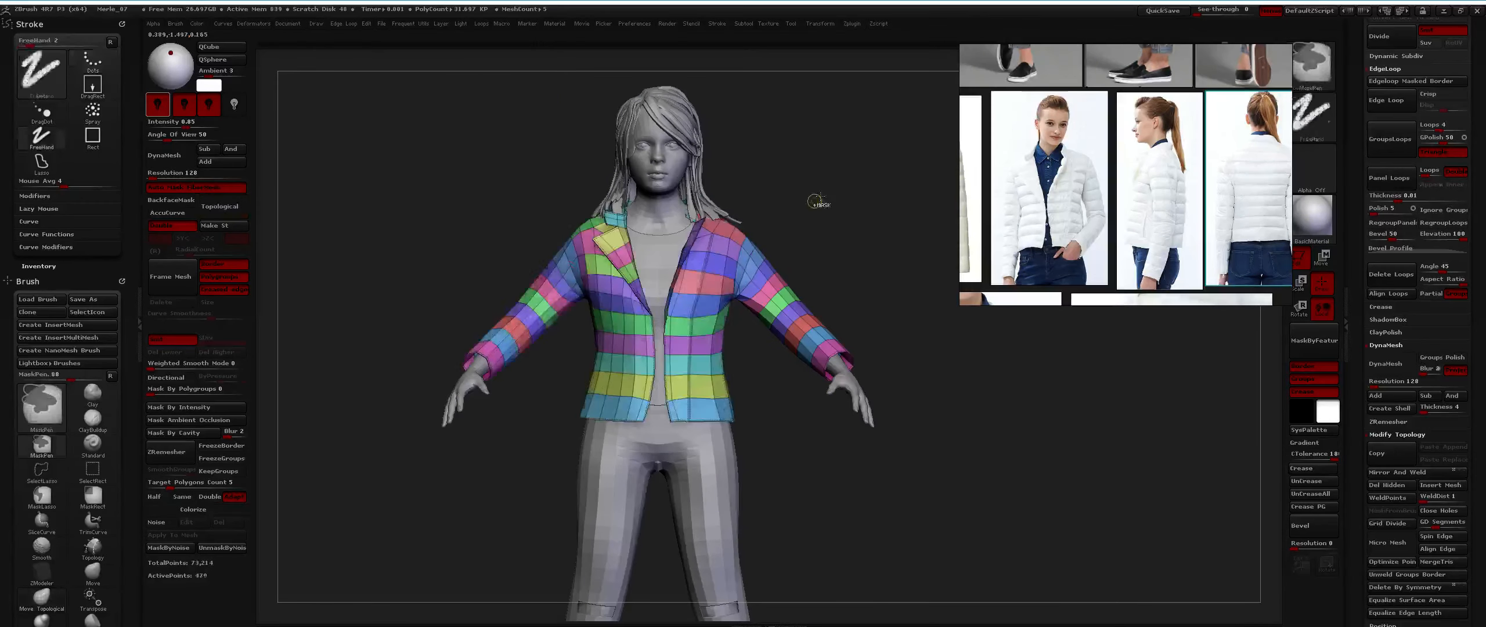
mouse_move(677, 237)
right_mouse_down()
mouse_move(633, 233)
mouse_move(622, 261)
mouse_move(656, 262)
mouse_move(628, 260)
right_mouse_up()
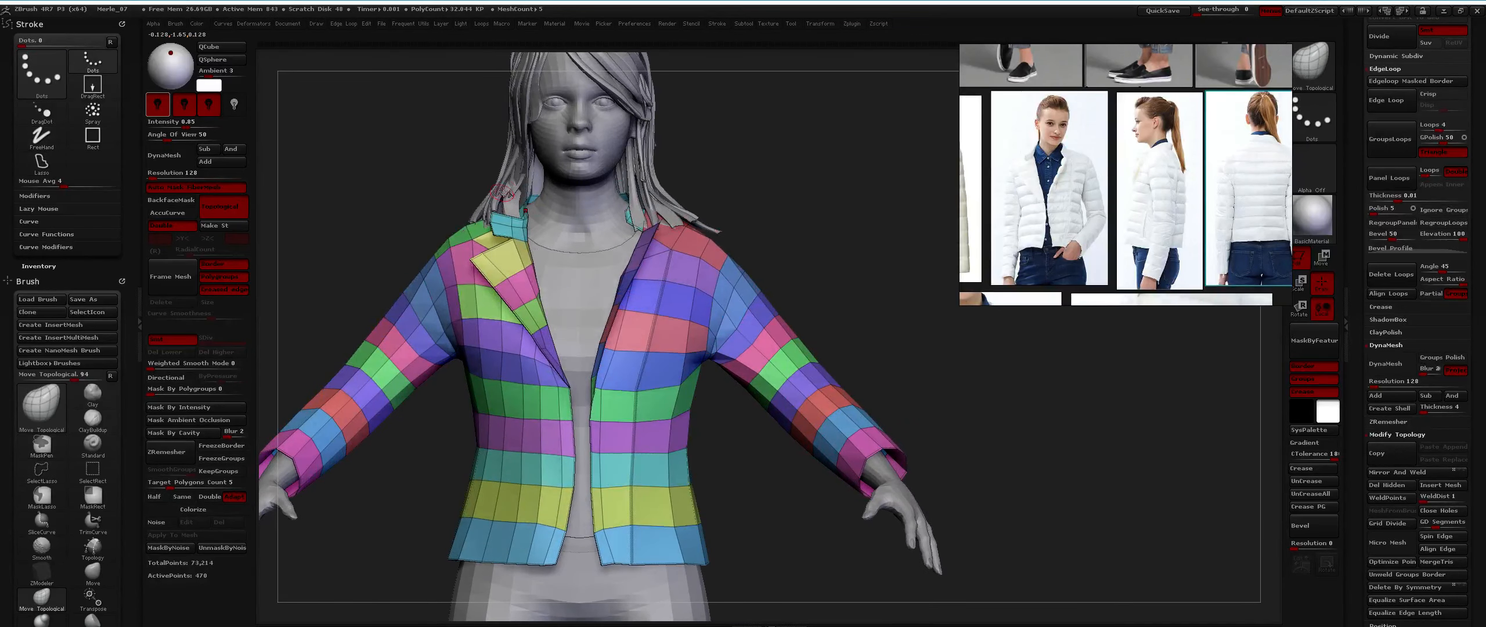
Switch to the Move brush and adjust the folded collar and upper lapel to match the jacket reference.
right_click_drag(1027, 161, 1073, 152)
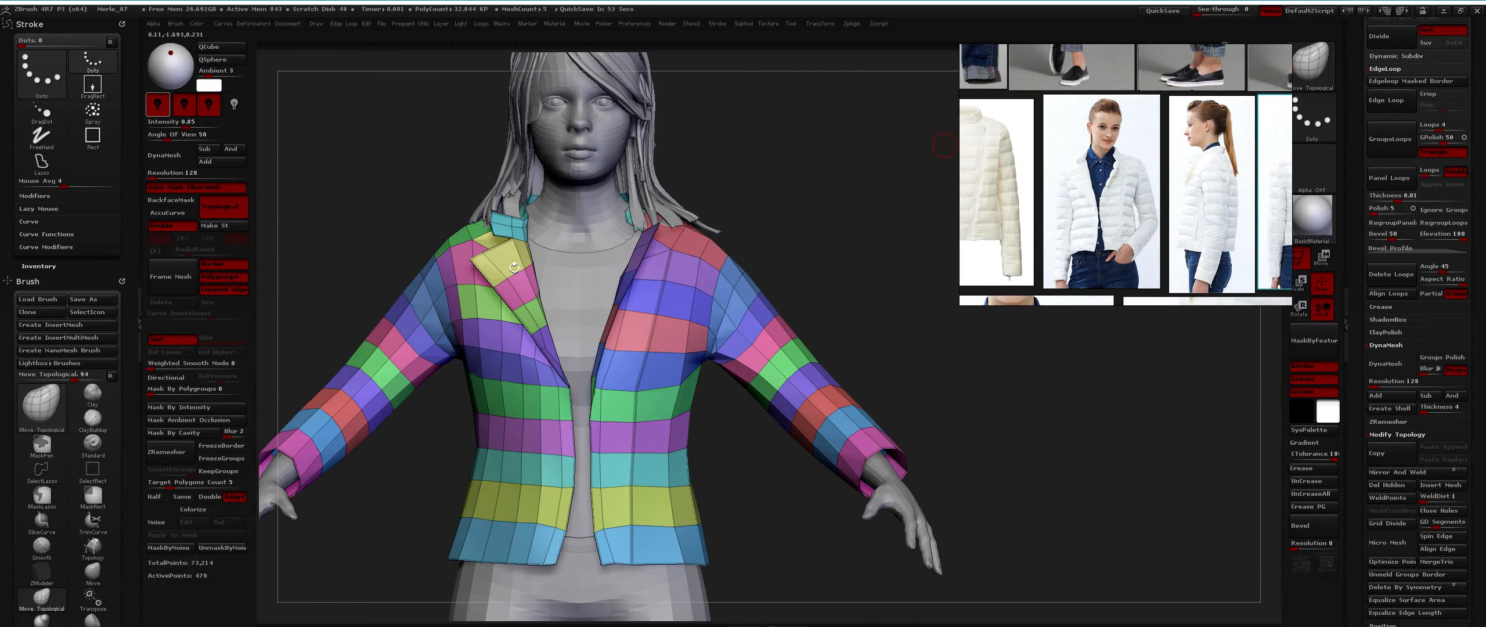
right_click_drag(543, 192, 515, 256)
key("b")
key("m")
key("v")
key("space")
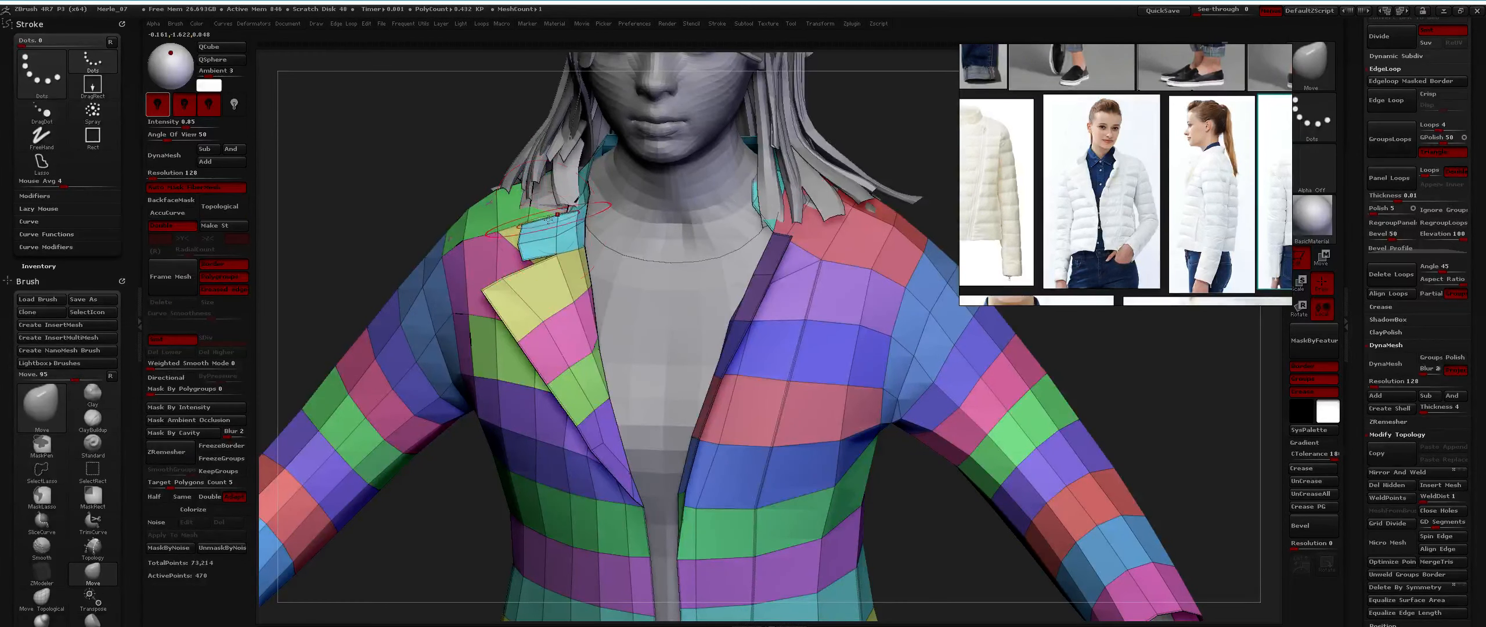
mouse_move(573, 218)
right_mouse_down()
mouse_move(515, 224)
mouse_move(630, 229)
mouse_move(580, 203)
mouse_move(548, 222)
right_mouse_up()
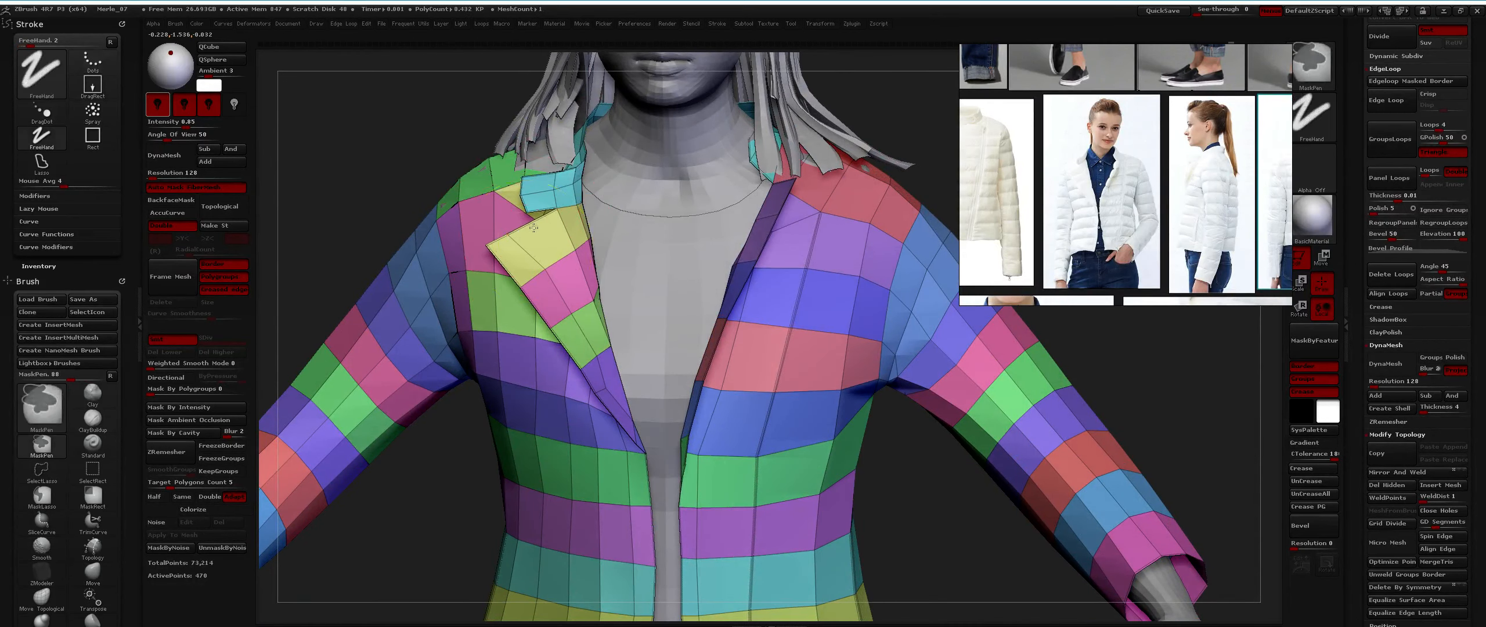
Nudge the front opening edge at the base of the folded lapel with the Move brush.
mouse_move(509, 250)
right_mouse_down("ctrl")
mouse_move(510, 203)
mouse_move(510, 278)
mouse_move(638, 290)
mouse_move(505, 273)
mouse_move(505, 232)
mouse_move(566, 250)
mouse_move(528, 221)
mouse_move(663, 202)
mouse_move(806, 209)
right_mouse_up("ctrl")
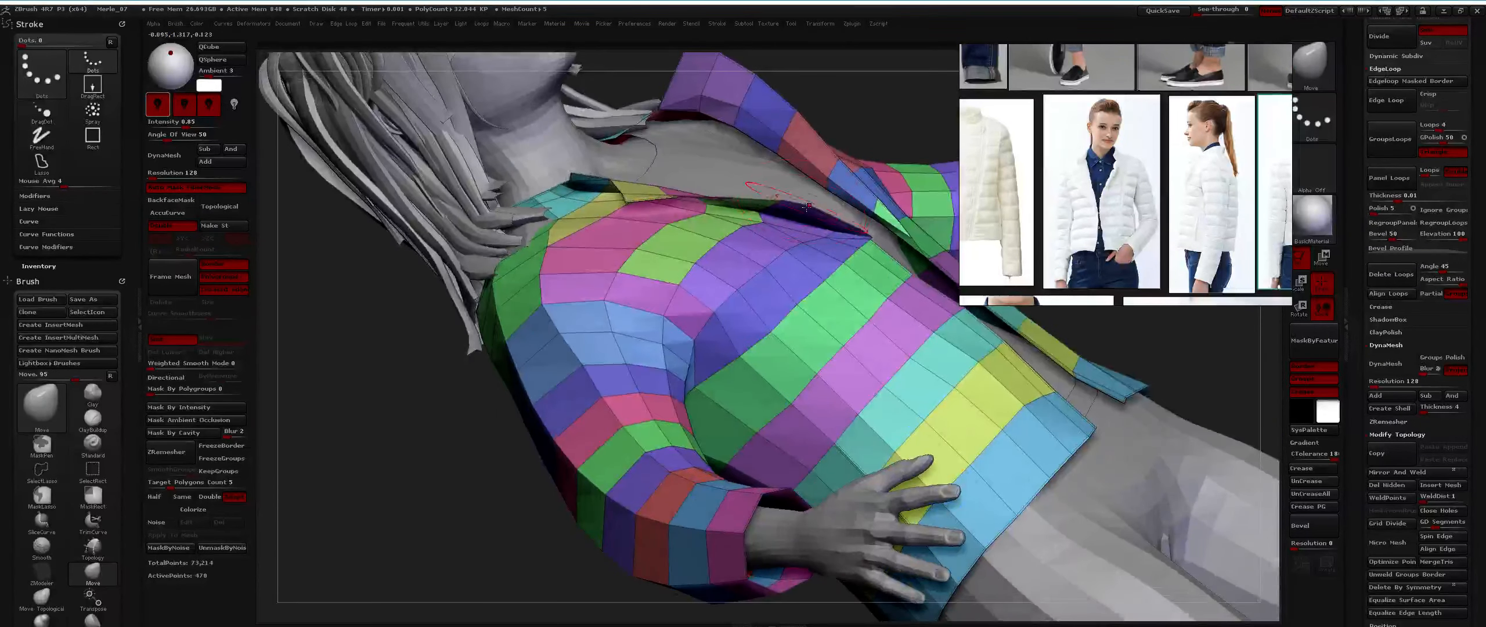
left_click_drag(808, 205, 806, 217)
right_click_drag(800, 194, 720, 393)
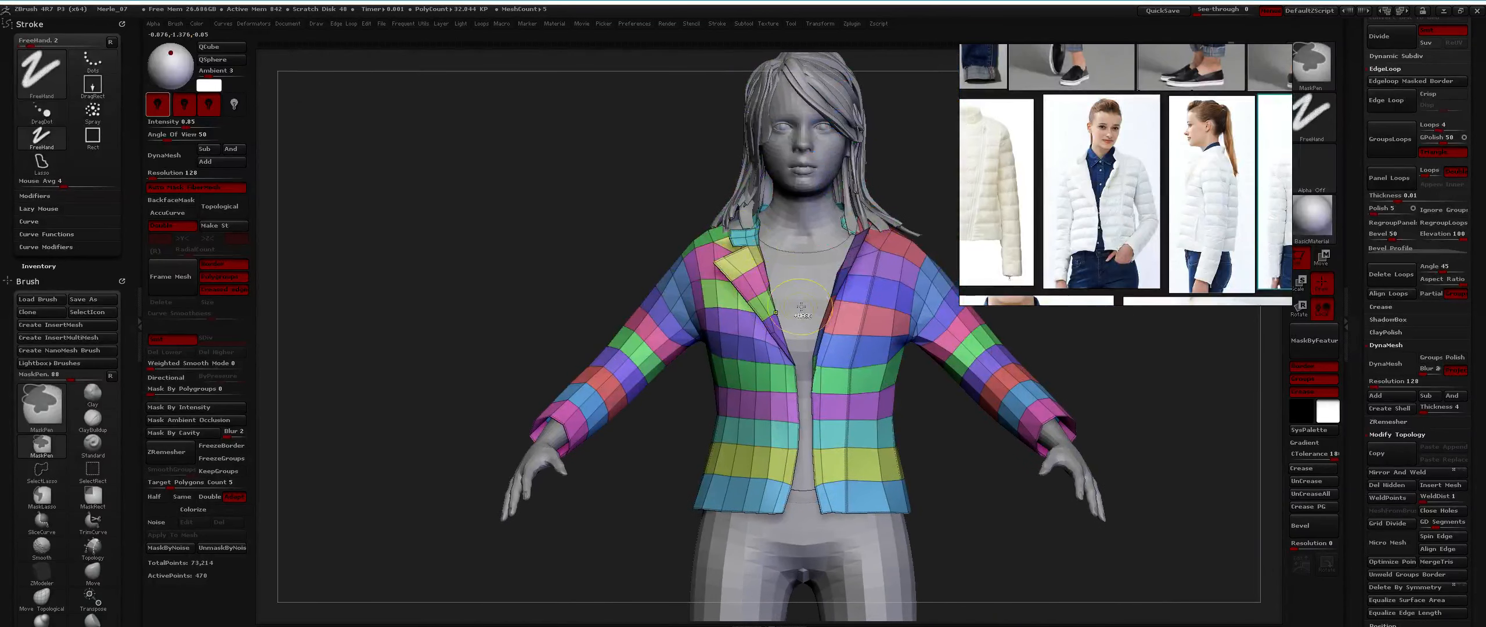
mouse_move(801, 307)
right_mouse_down("alt")
mouse_move(741, 276)
mouse_move(685, 347)
mouse_move(656, 305)
mouse_move(679, 276)
right_mouse_up("alt")
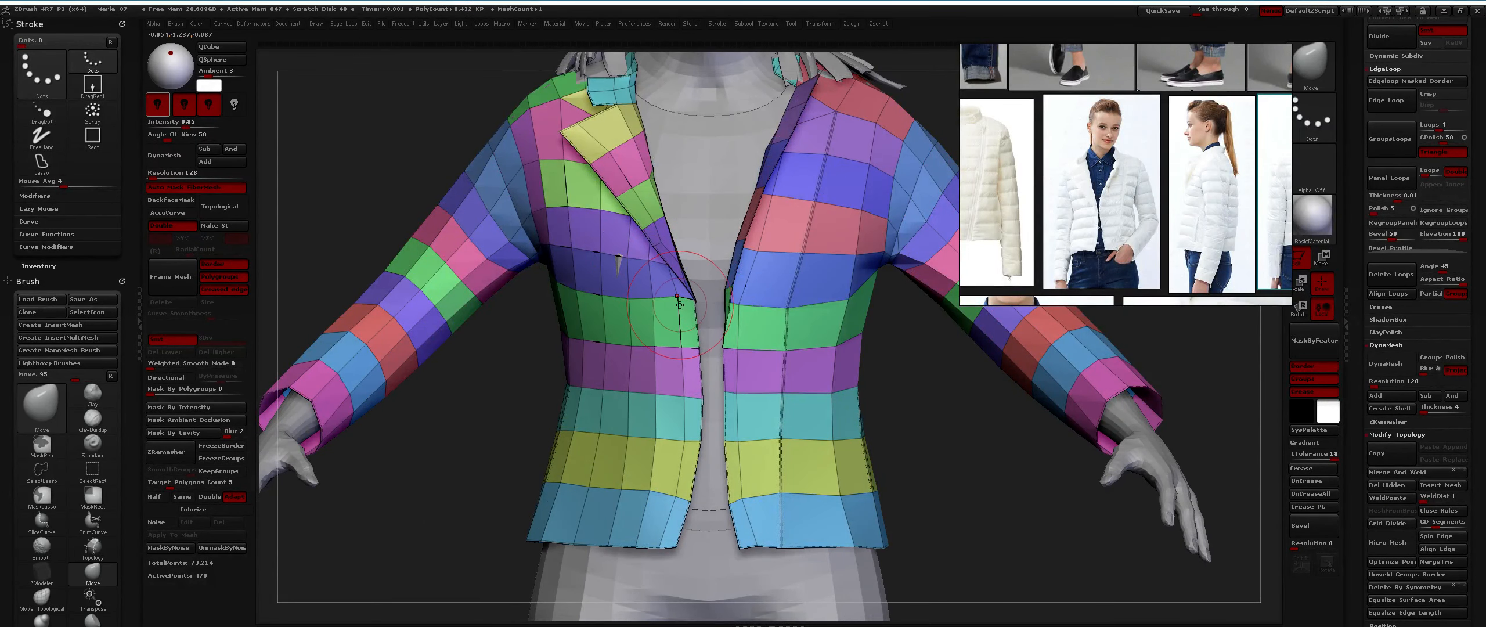
left_click_drag(680, 311, 680, 314)
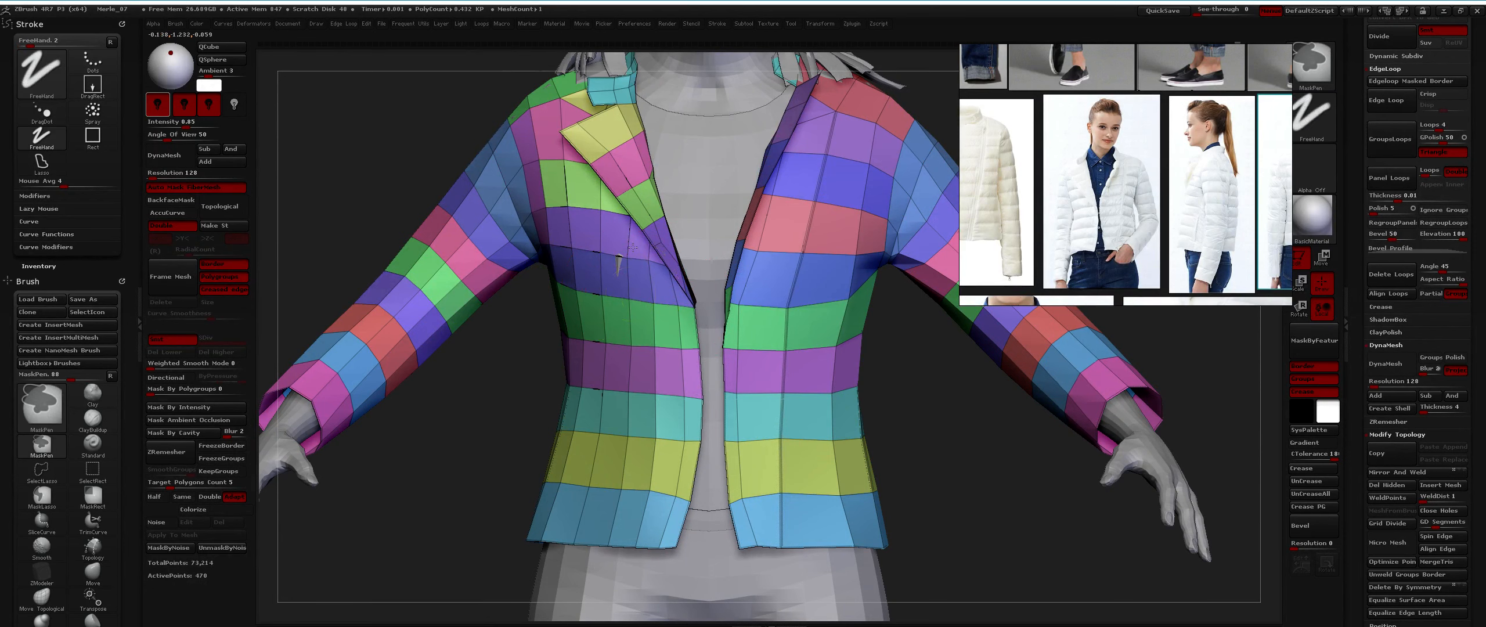
right_click_drag(671, 304, 598, 279, "ctrl")
right_click_drag(598, 279, 754, 203)
right_click_drag(755, 203, 749, 314, "ctrl")
right_click_drag(463, 284, 628, 317)
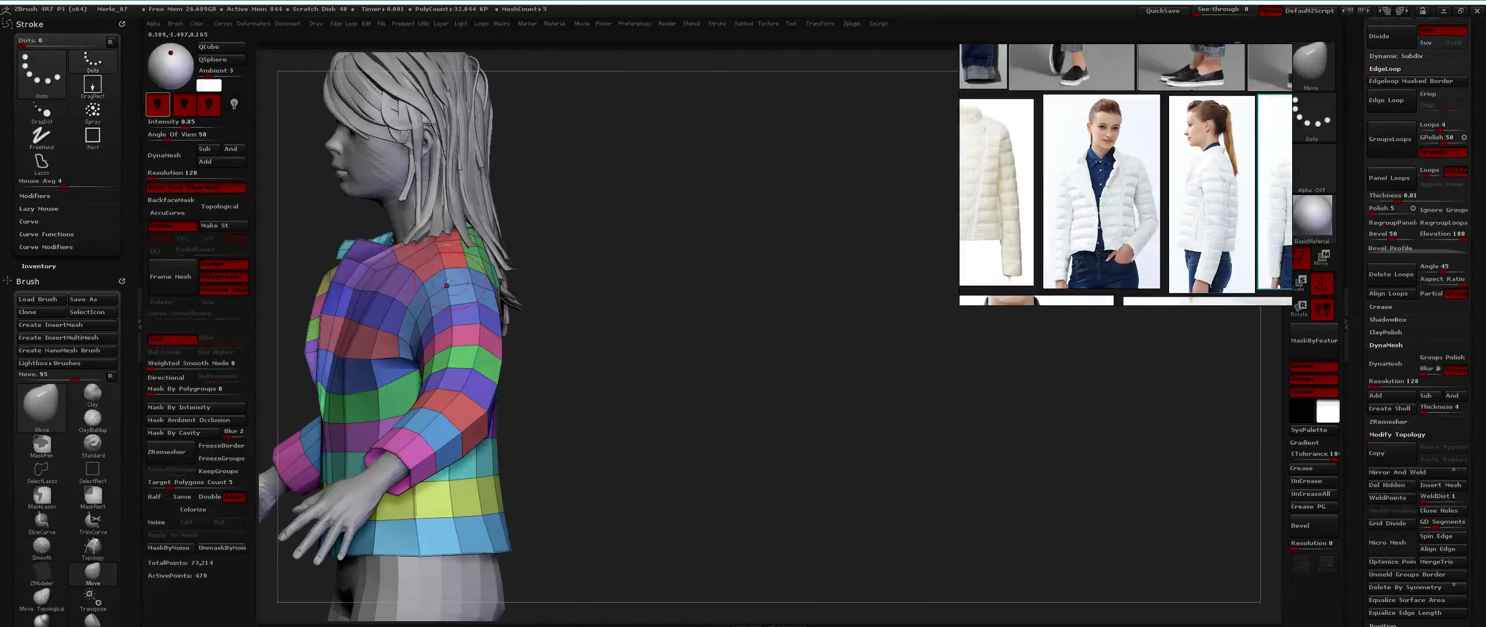
right_click_drag(517, 299, 569, 328)
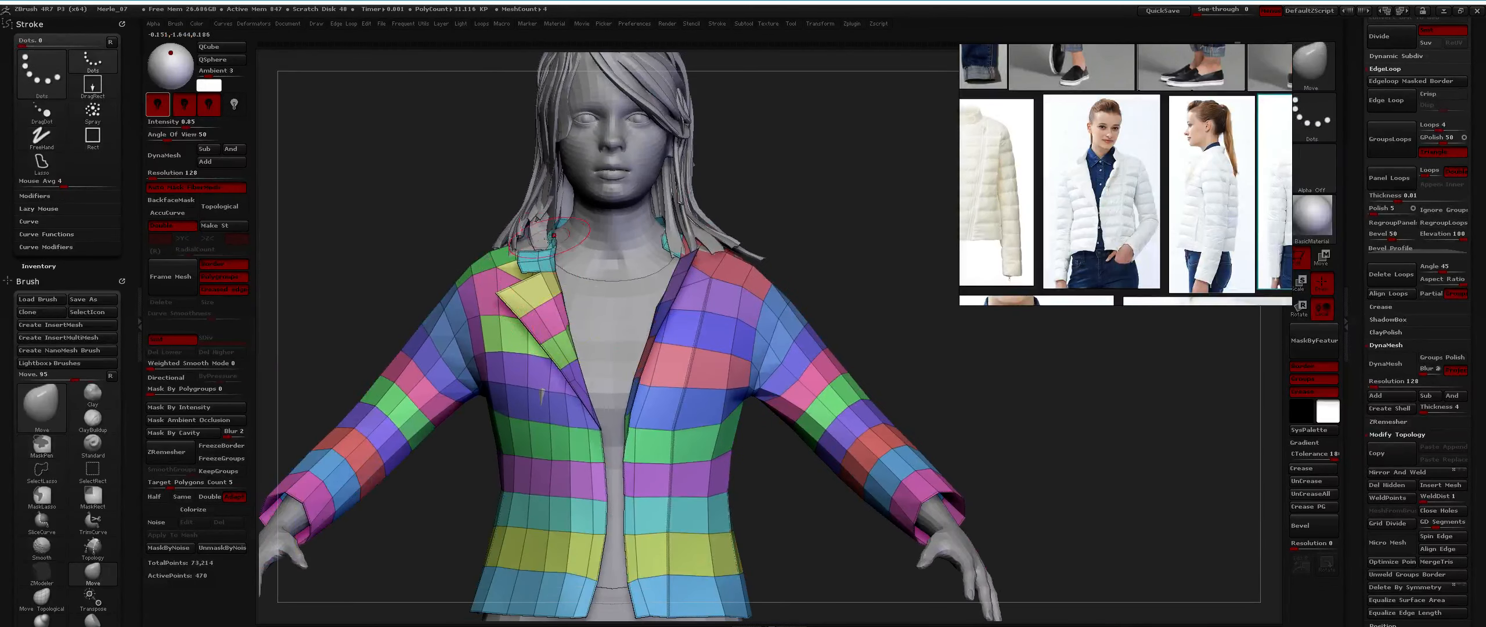
Resize the Move brush and refine the corner where the folded lapel meets the collar.
right_click_drag(572, 279, 560, 331, "ctrl")
left_click_drag(526, 293, 529, 300)
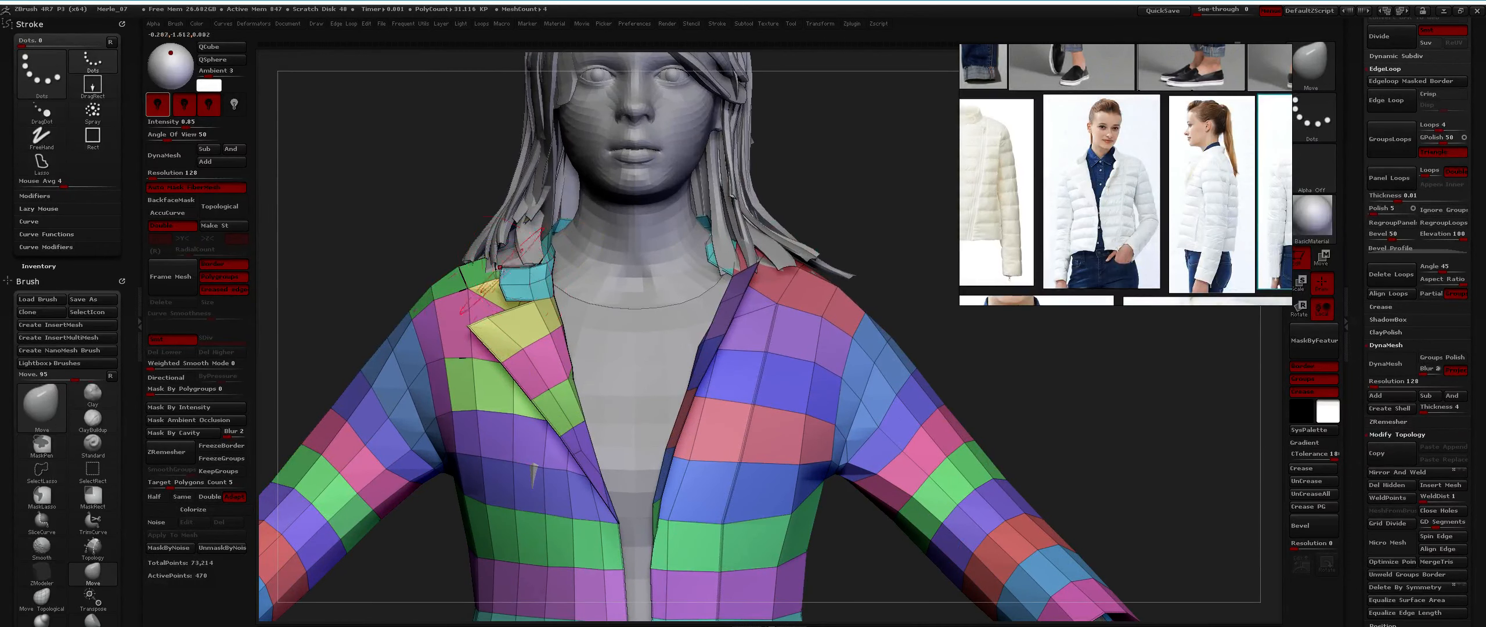
key("space")
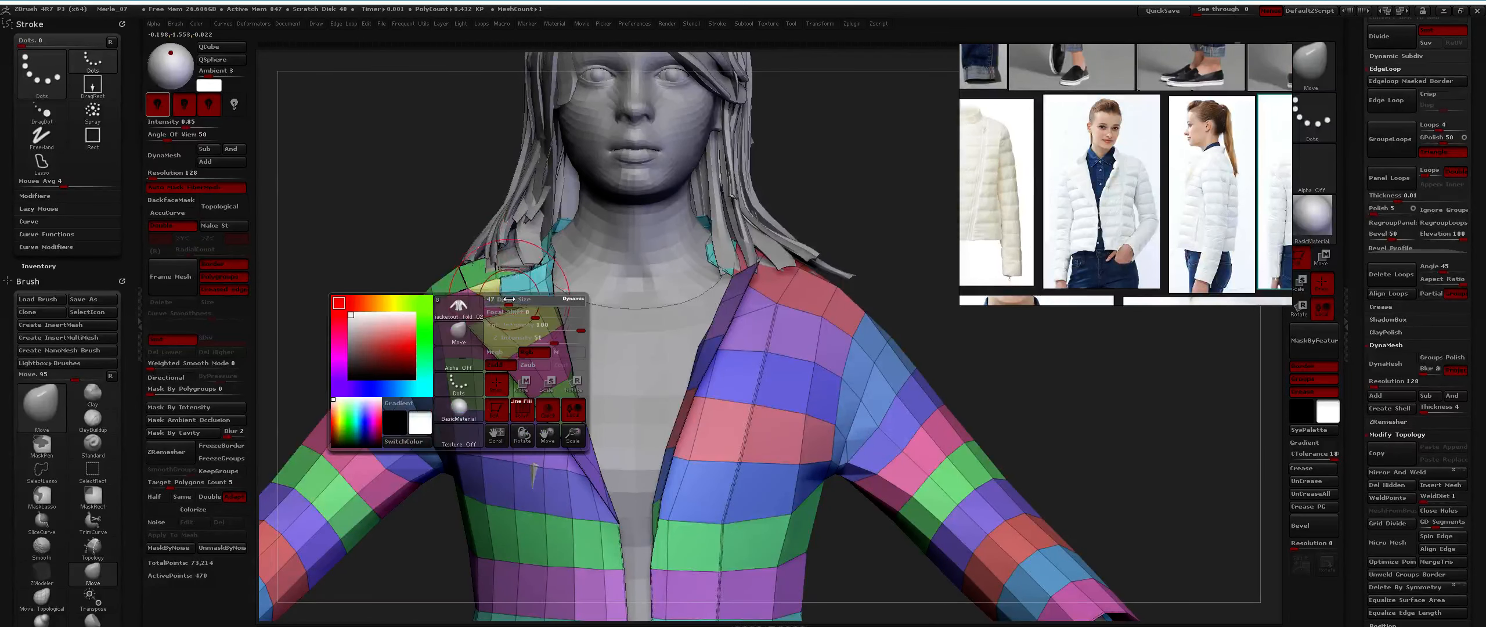
right_click_drag(513, 311, 511, 240, "ctrl")
right_click_drag(511, 241, 533, 317, "ctrl")
mouse_move(525, 344)
right_mouse_down("ctrl")
mouse_move(523, 296)
mouse_move(627, 296)
mouse_move(491, 291)
mouse_move(496, 319)
right_mouse_up("ctrl")
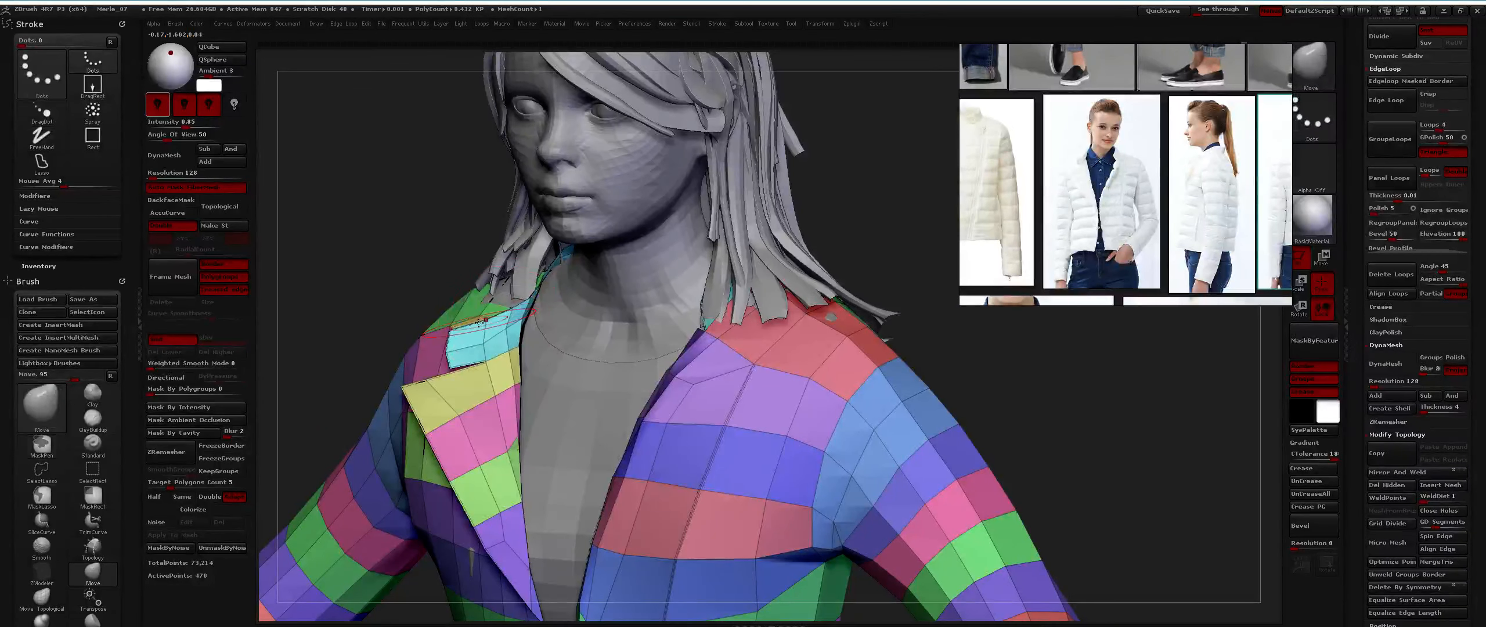
key("space")
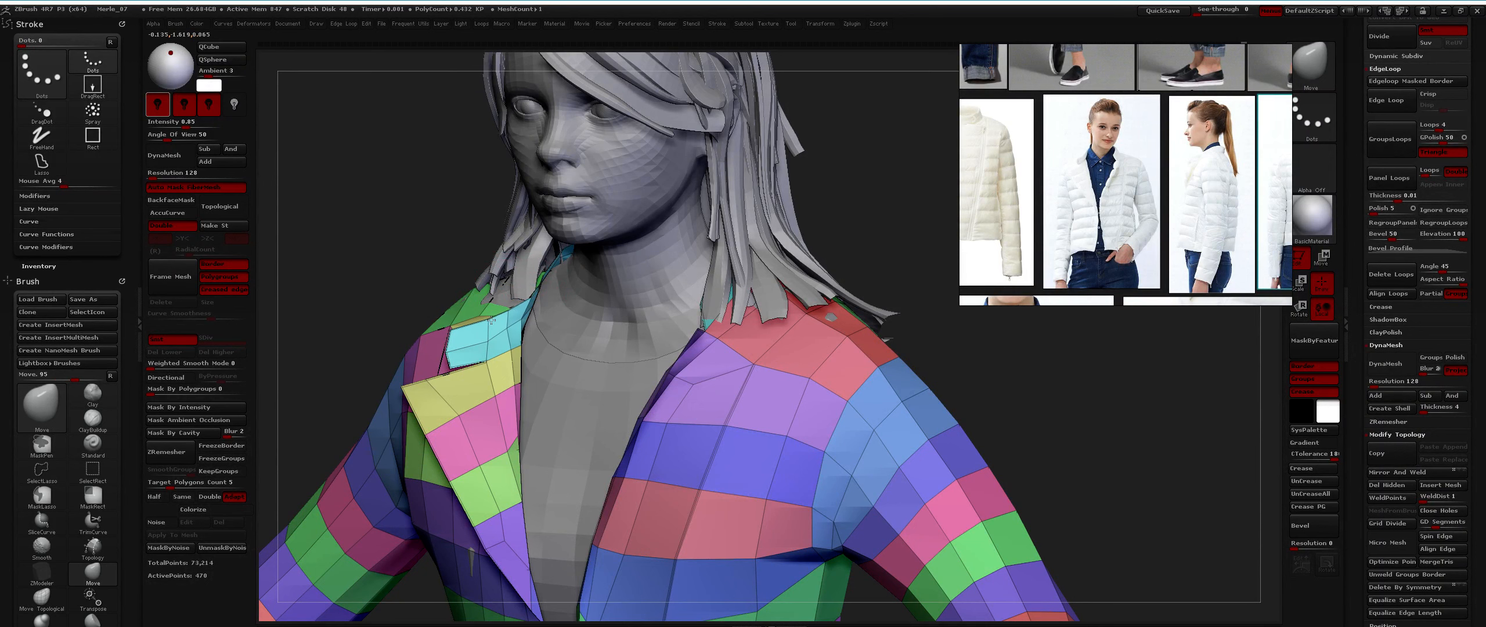
Adjust the collar tip above the lapel notch, working from the front and the shoulder side.
mouse_move(528, 319)
right_mouse_down("ctrl")
mouse_move(525, 273)
mouse_move(545, 308)
mouse_move(559, 258)
mouse_move(561, 320)
right_mouse_up("ctrl")
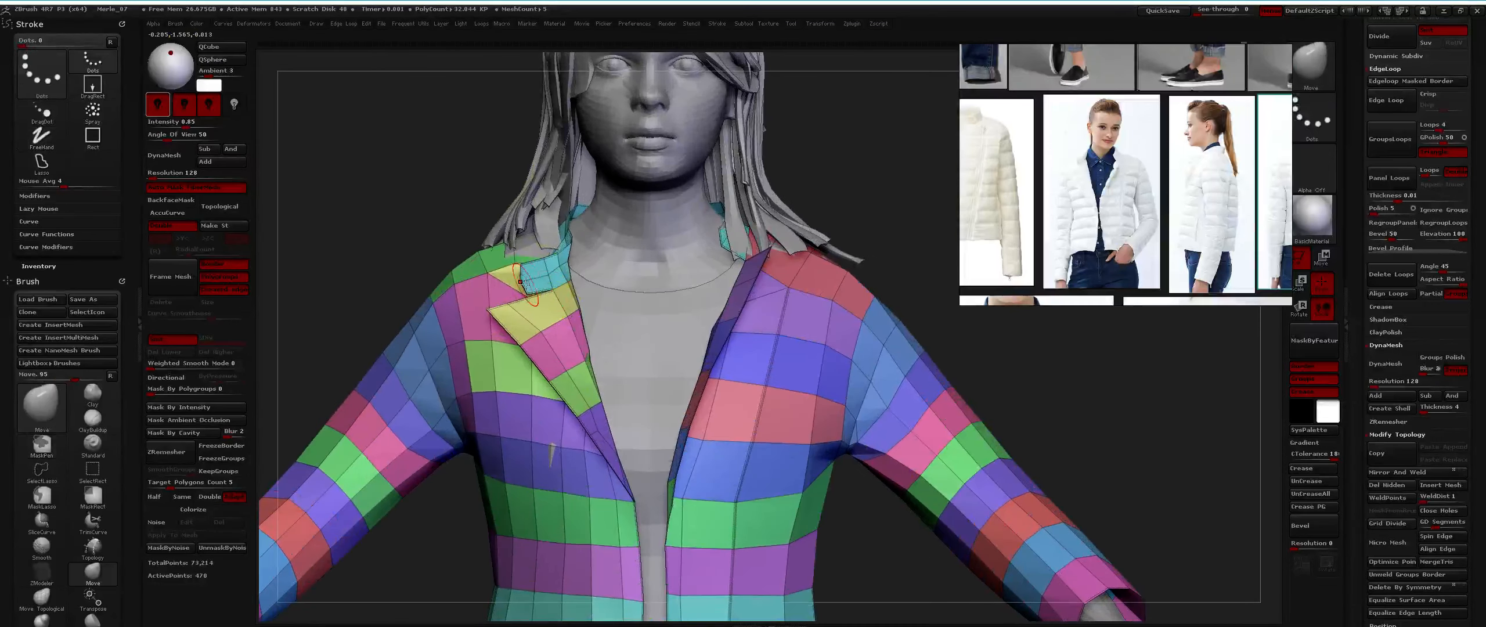
left_click_drag(526, 296, 531, 292)
right_click_drag(515, 295, 511, 325)
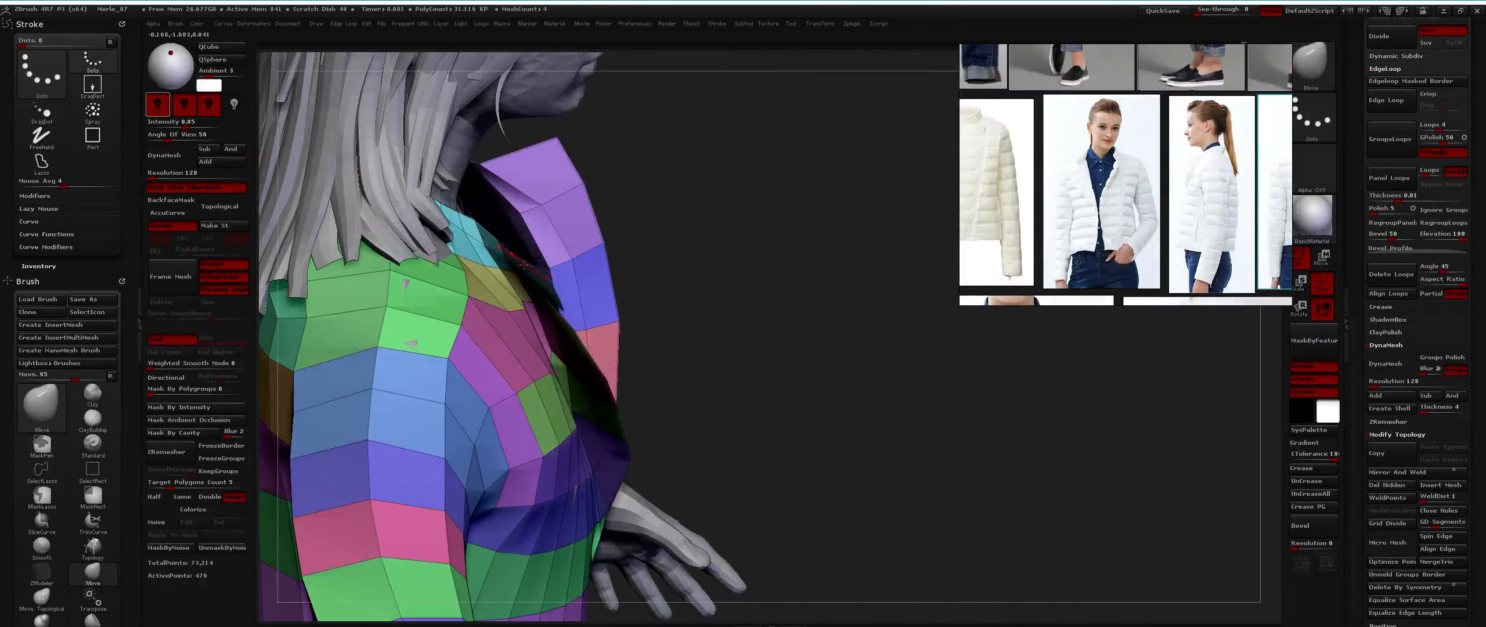
right_click(469, 337)
right_click_drag(470, 267, 517, 268)
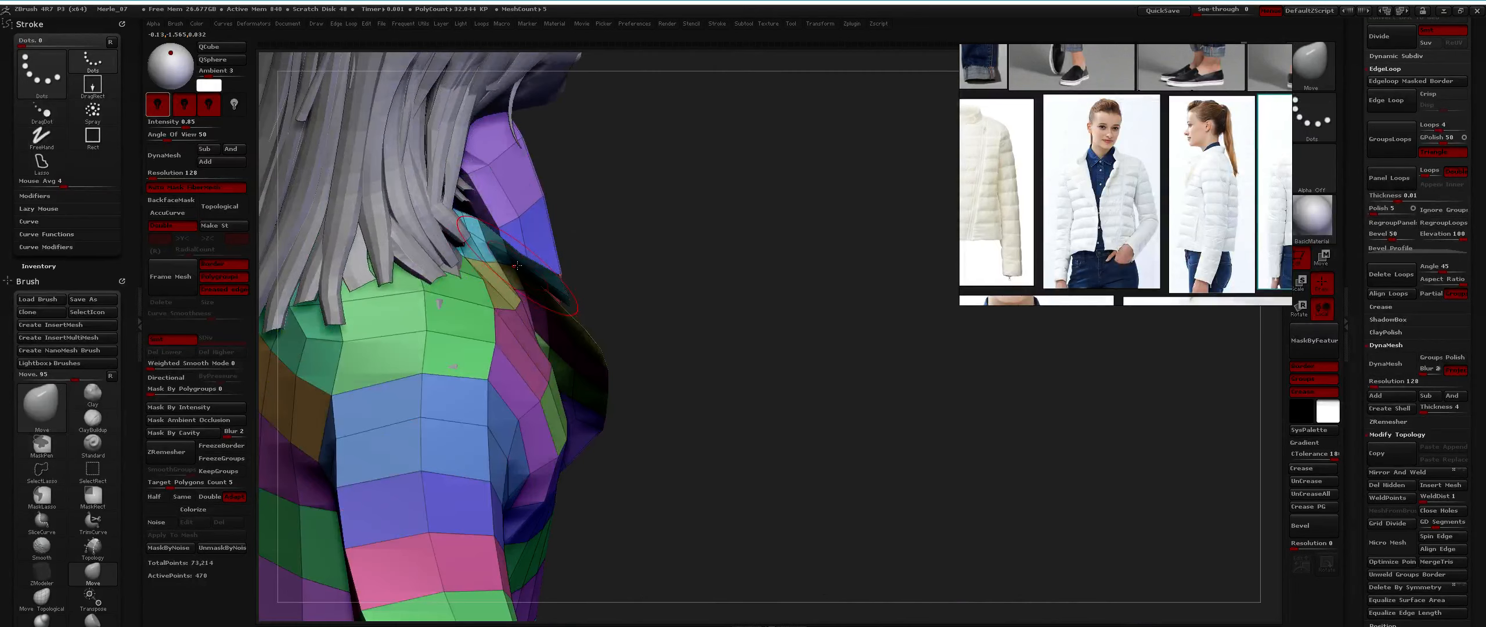
Switch to the Move Topological brush and raise the front hem on one side of the jacket.
key("b")
key("m")
key("t")
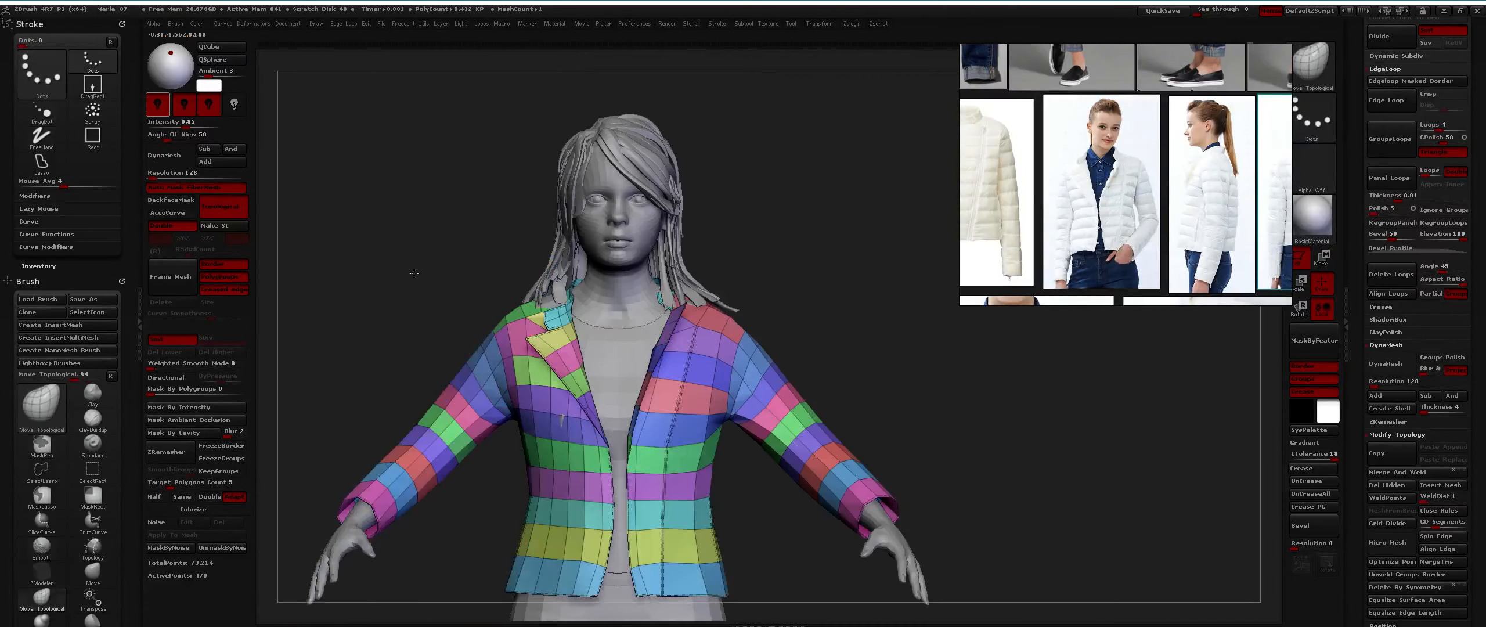
mouse_move(414, 273)
right_mouse_down("ctrl")
mouse_move(442, 349)
mouse_move(482, 302)
mouse_move(523, 406)
mouse_move(569, 347)
mouse_move(656, 357)
mouse_move(563, 357)
mouse_move(558, 301)
right_mouse_up("ctrl")
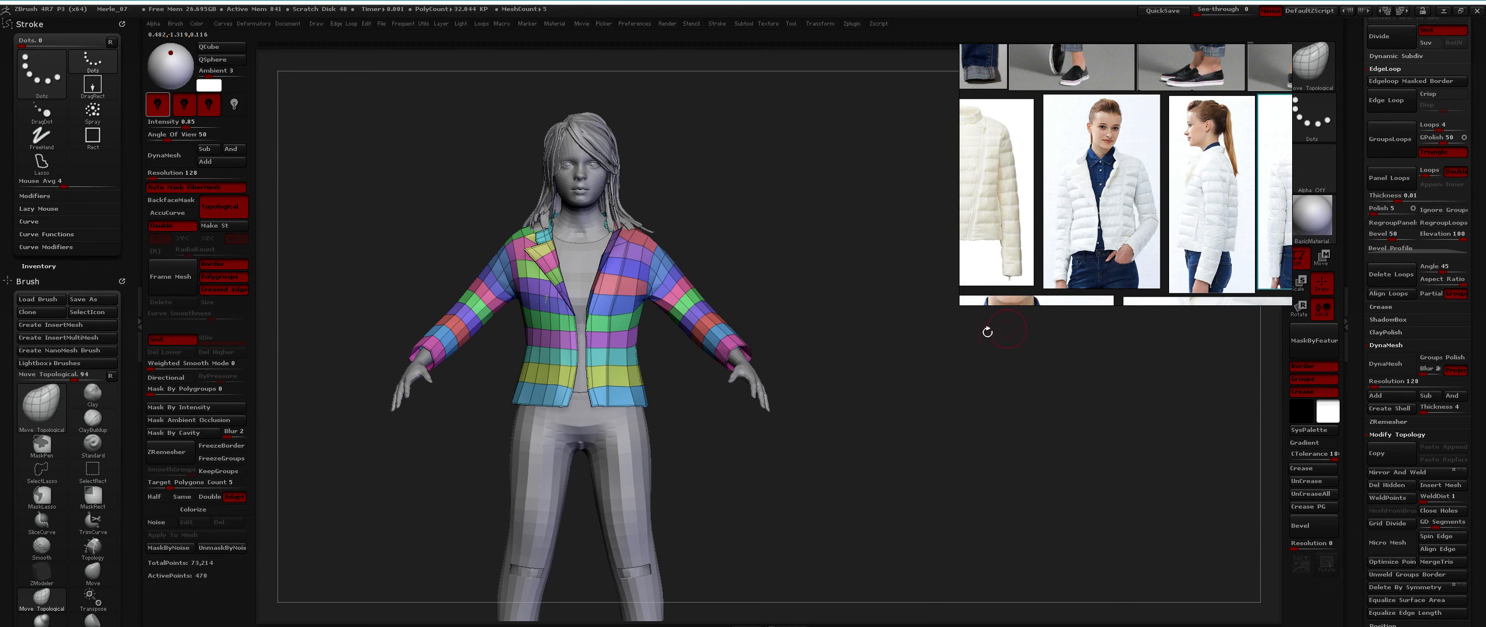
mouse_move(556, 347)
right_mouse_down("alt")
mouse_move(561, 292)
mouse_move(589, 277)
right_mouse_up("alt")
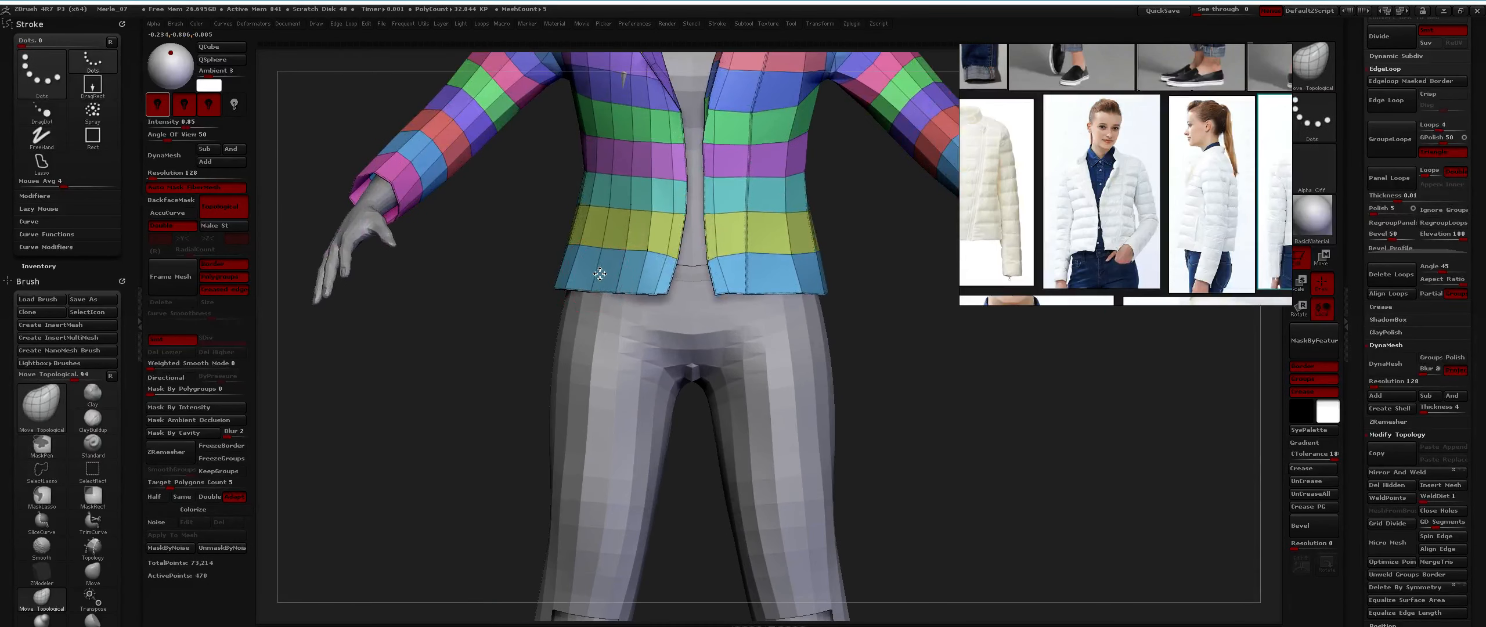
key("space")
mouse_move(603, 276)
left_mouse_down()
mouse_move(617, 274)
mouse_move(605, 262)
left_mouse_up()
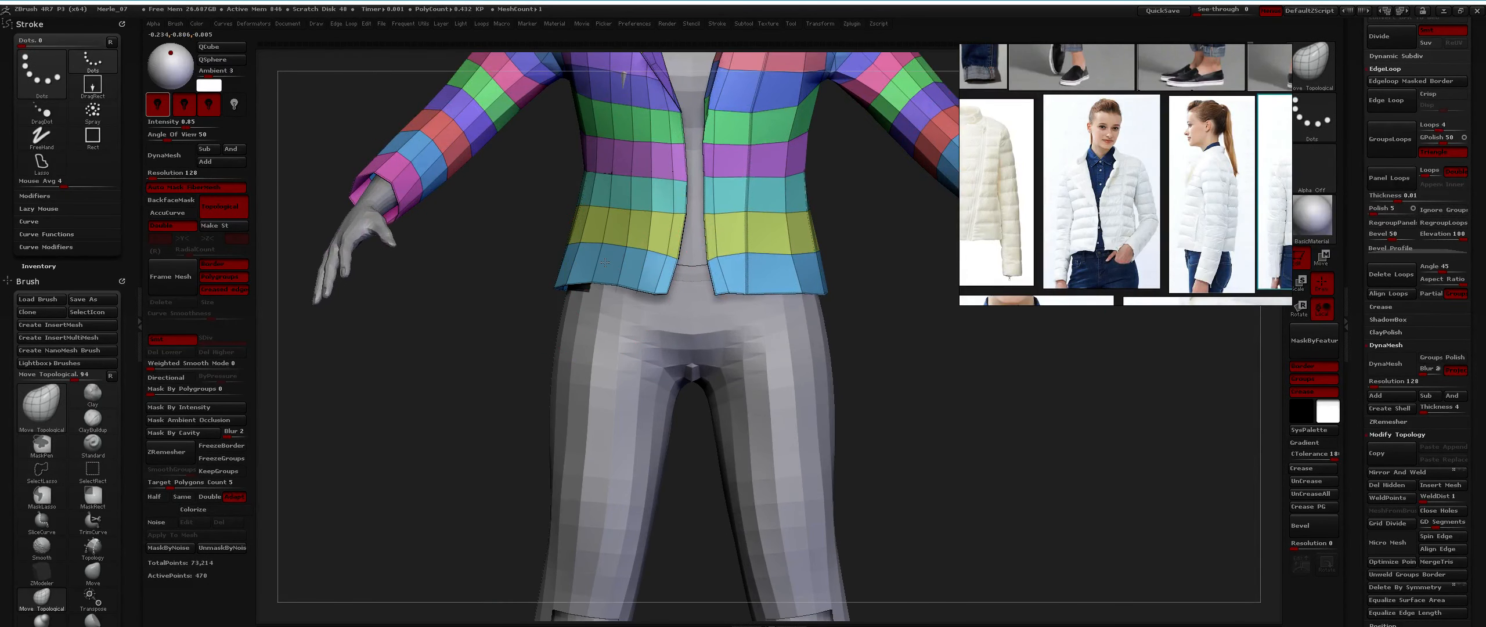
Reshape the front hem on the other side of the opening with a resized Move Topological brush.
left_click_drag(767, 289, 757, 274)
right_click_drag(758, 274, 704, 361)
key("space")
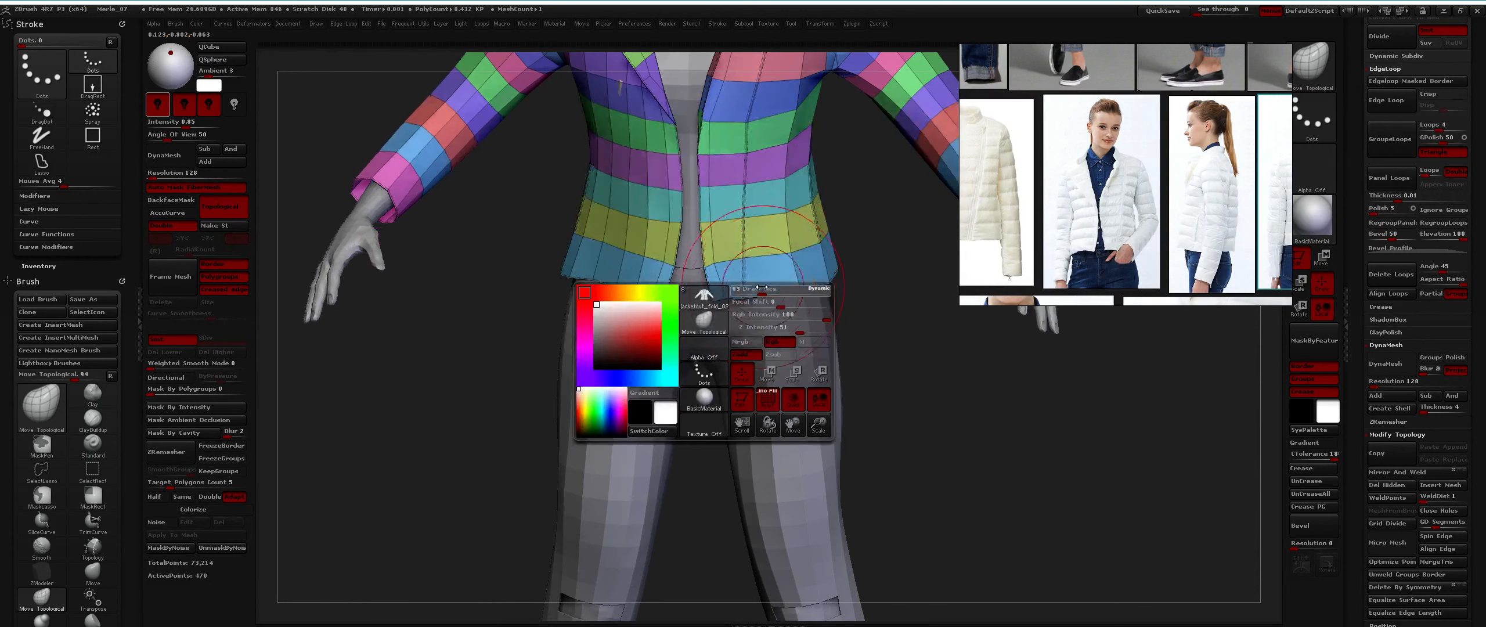
left_click_drag(761, 289, 754, 288)
right_click_drag(754, 290, 720, 285)
left_click_drag(753, 291, 769, 283)
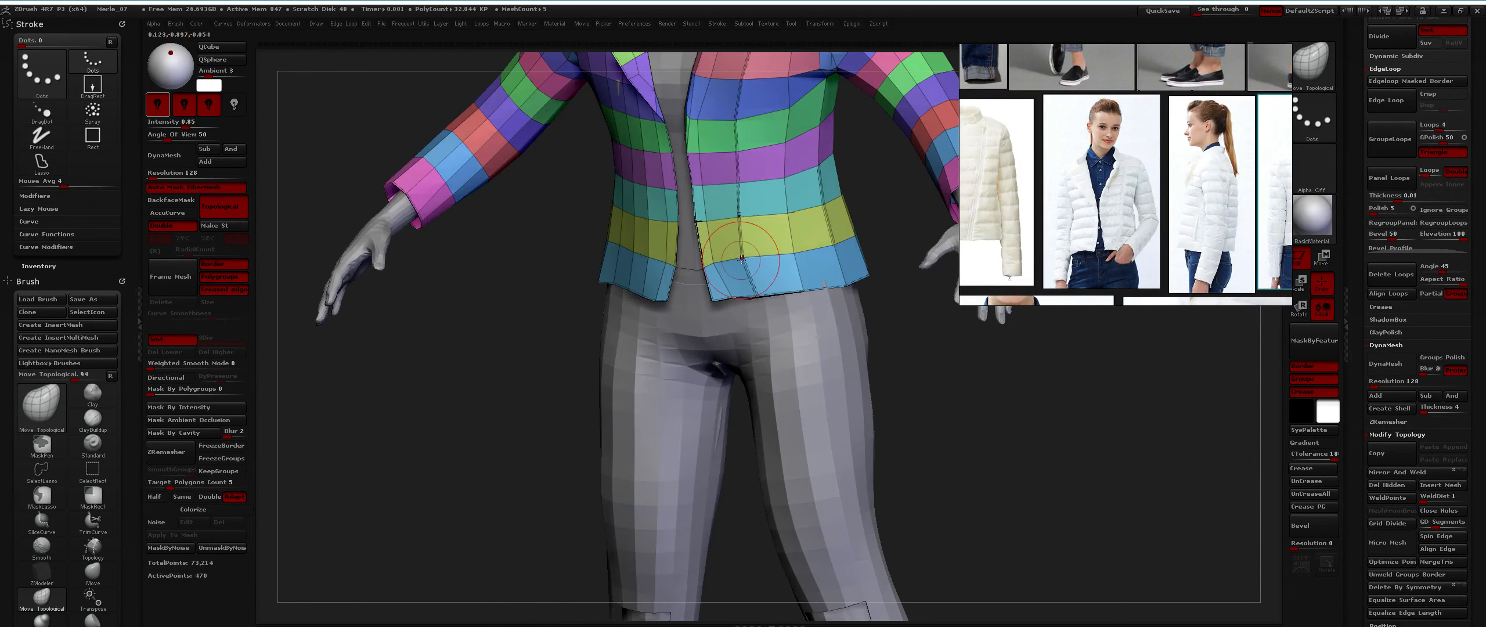
Refine the hem beside the front opening and the side of the waist with Move Topological.
mouse_move(741, 259)
right_mouse_down("ctrl")
mouse_move(662, 305)
mouse_move(719, 317)
mouse_move(666, 287)
mouse_move(678, 324)
right_mouse_up("ctrl")
key("space")
left_click_drag(672, 295, 674, 303)
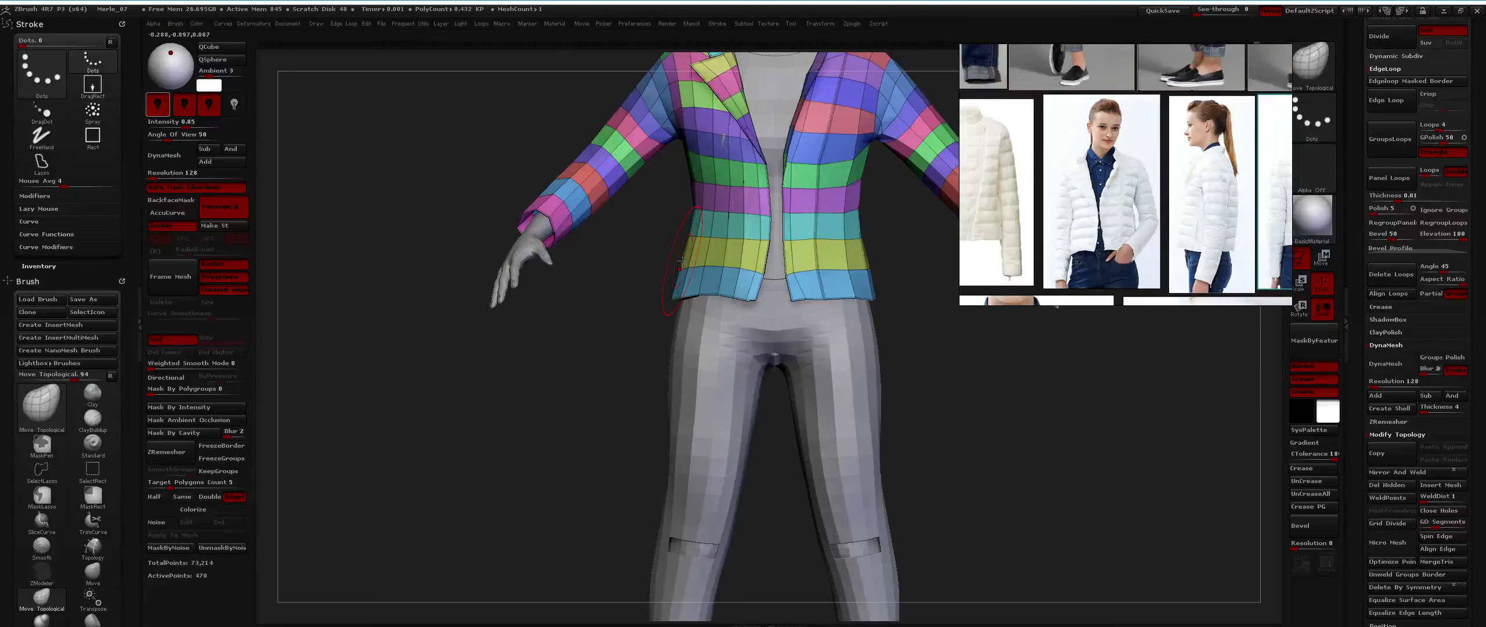
left_click_drag(687, 264, 830, 262)
Smooth the side of the back hem and even out its lower edge, following the back-view reference.
middle_click_drag(1208, 191, 1084, 190)
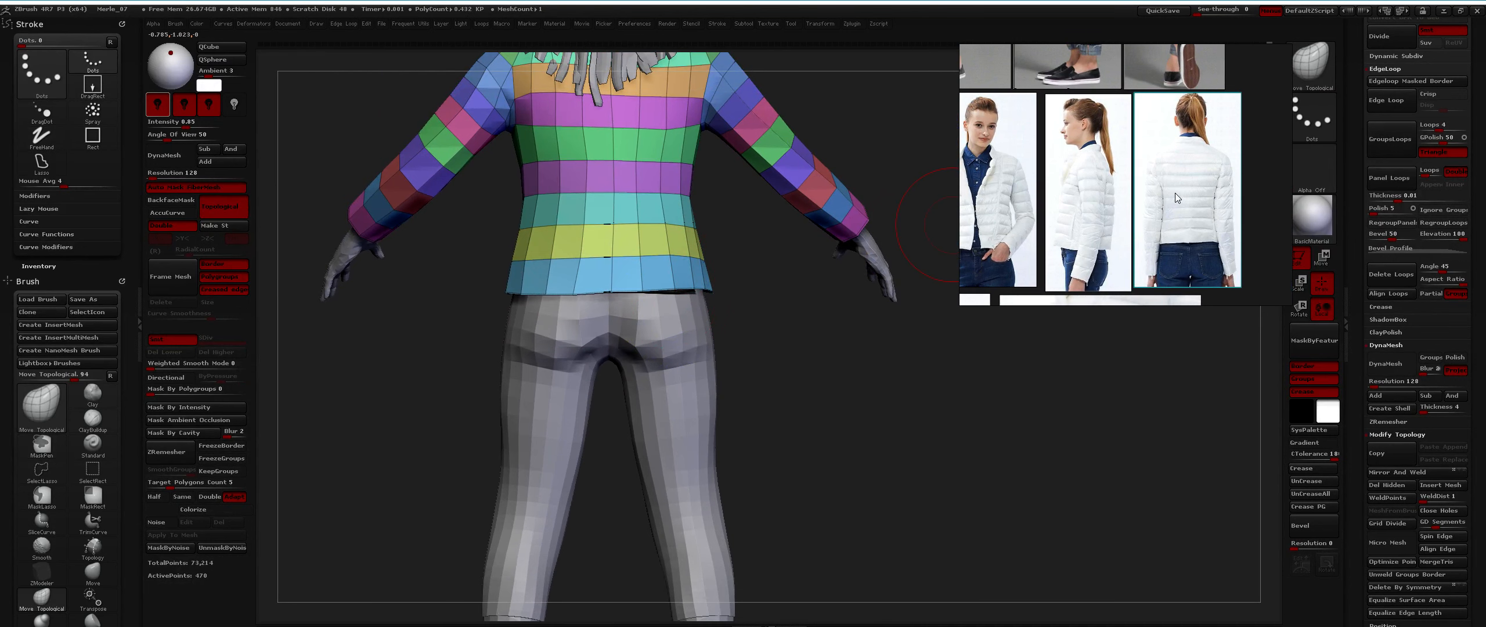
right_click_drag(569, 259, 572, 295)
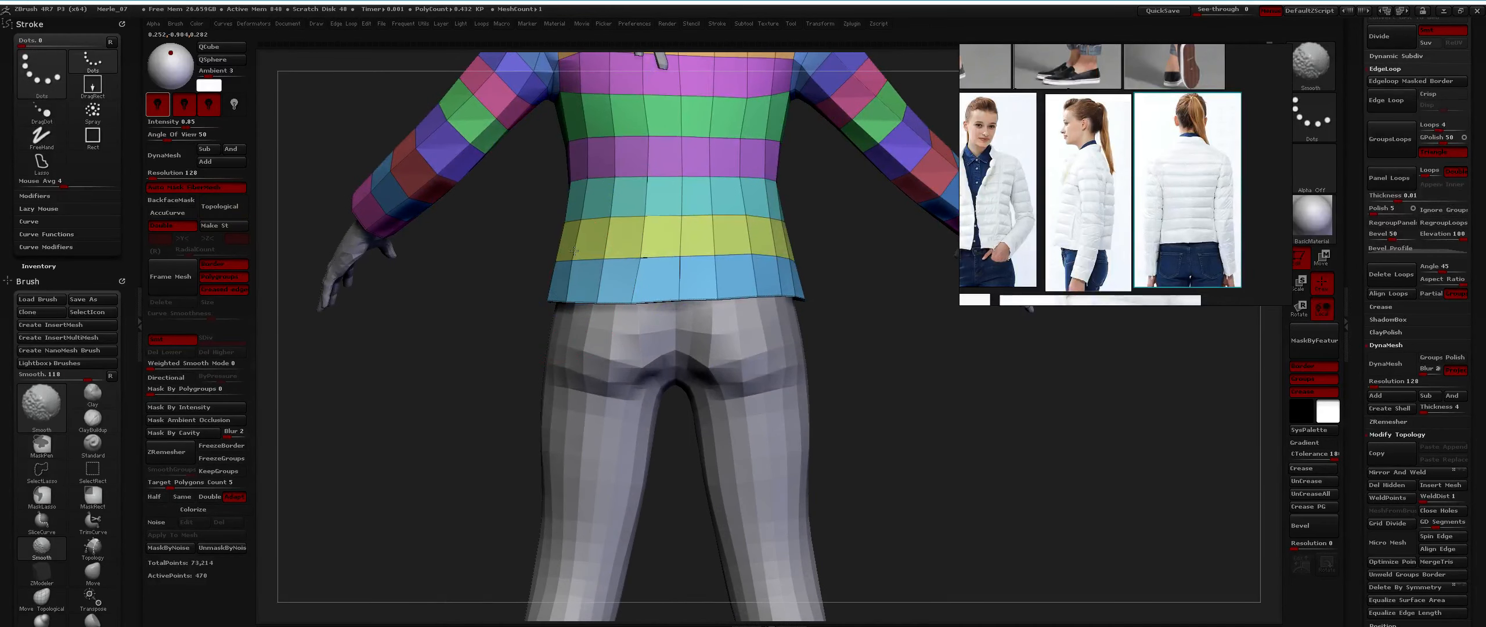
left_click_drag(568, 248, 572, 255, "shift")
mouse_move(617, 285)
right_mouse_down("ctrl")
mouse_move(617, 267)
mouse_move(643, 291)
right_mouse_up("ctrl")
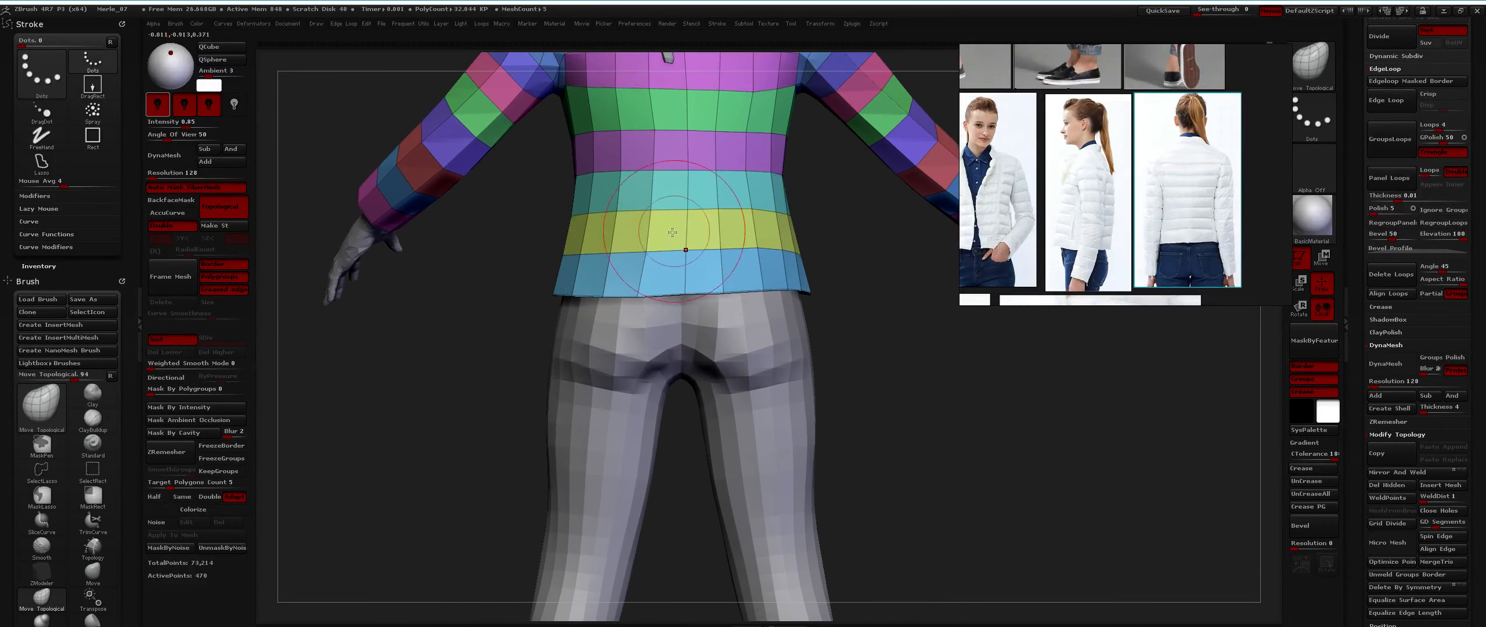
key("space")
left_click_drag(645, 290, 641, 290)
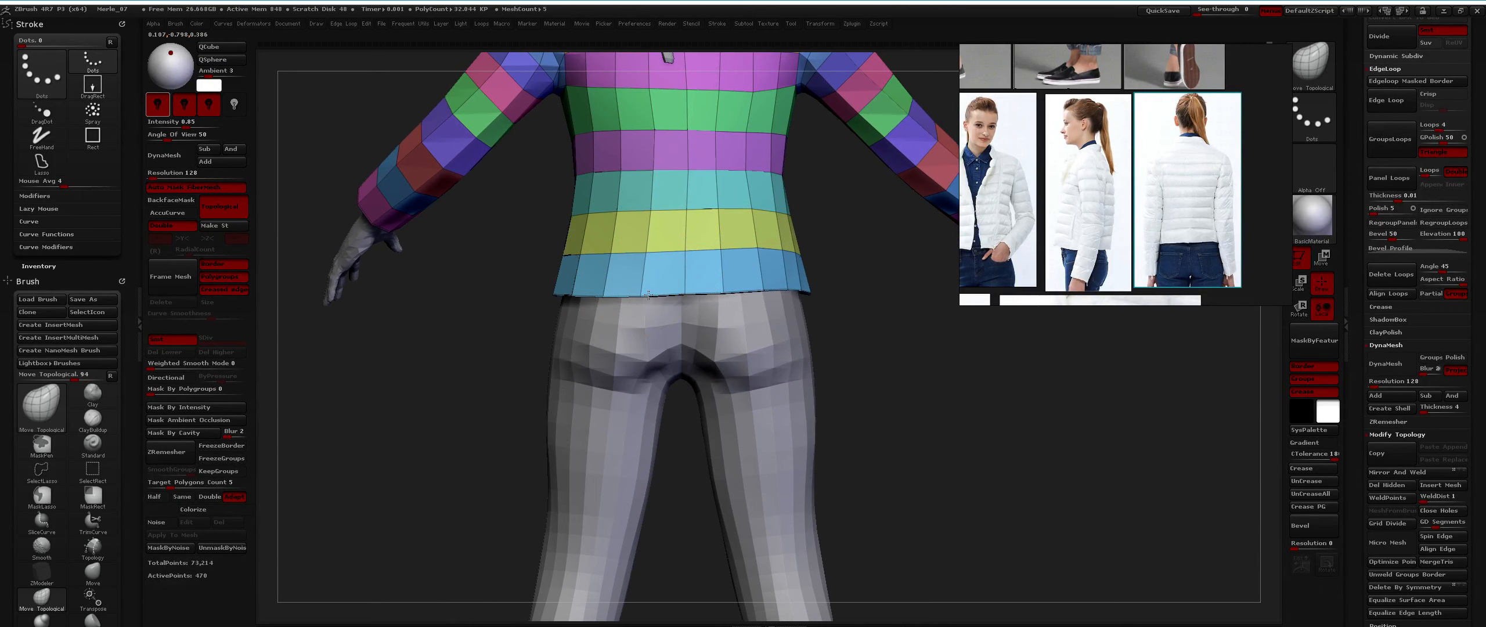
Shape the front waist panels beside the opening with a resized Move Topological brush, following the front-view reference.
right_click_drag(643, 291, 644, 281, "ctrl")
middle_click_drag(1033, 208, 1114, 179)
mouse_move(575, 204)
right_mouse_down()
mouse_move(751, 200)
mouse_move(766, 250)
right_mouse_up()
right_click_drag(684, 231, 677, 255, "ctrl")
key("space")
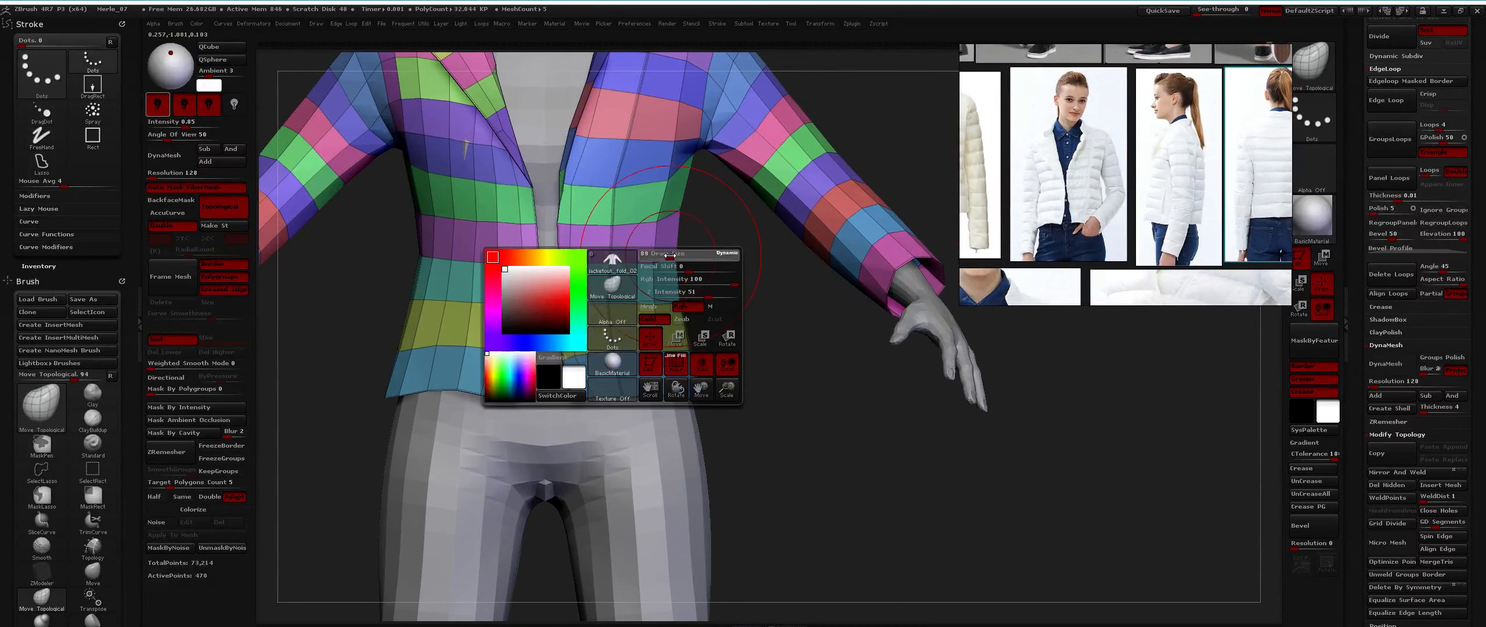
left_click_drag(666, 244, 649, 253)
mouse_move(686, 239)
right_mouse_down("alt")
mouse_move(710, 249)
mouse_move(699, 226)
right_mouse_up("alt")
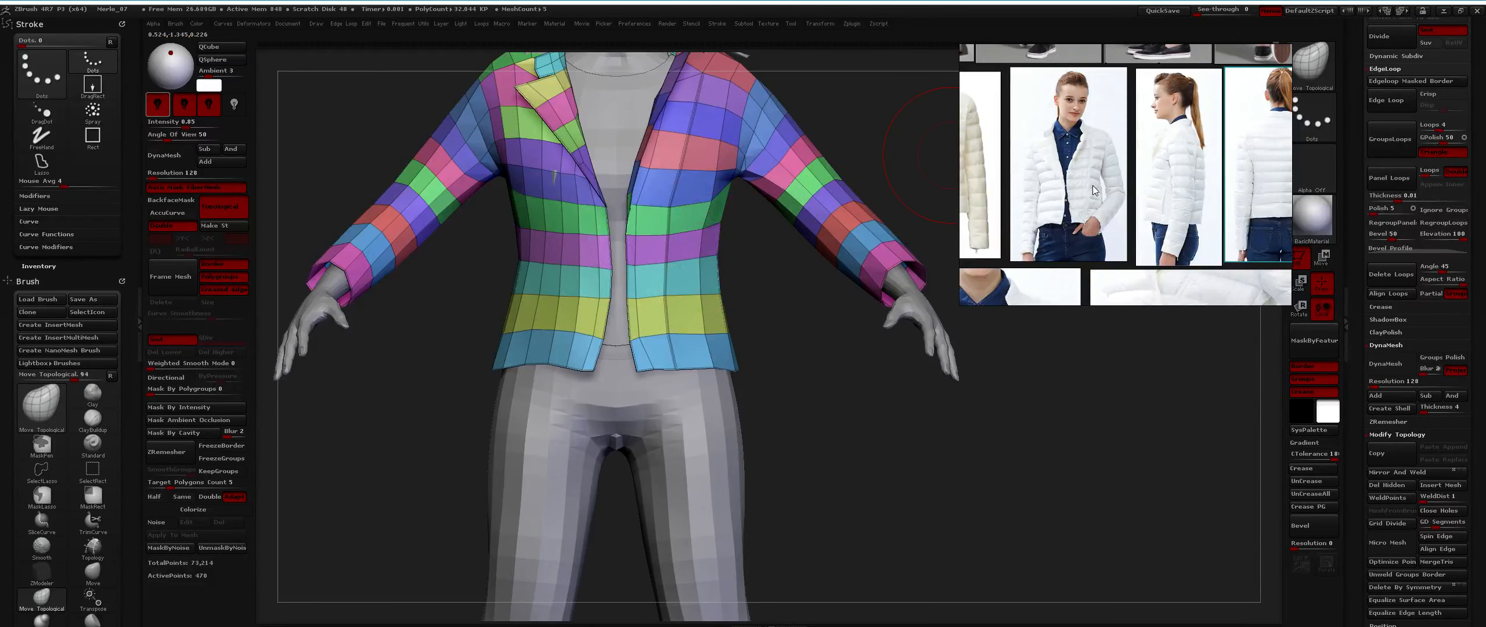
Enlarge the front-view reference, enable AccuCurve for Move Topological, and adjust the front chest panels from a low angle.
scroll(1096, 186, "up", 5)
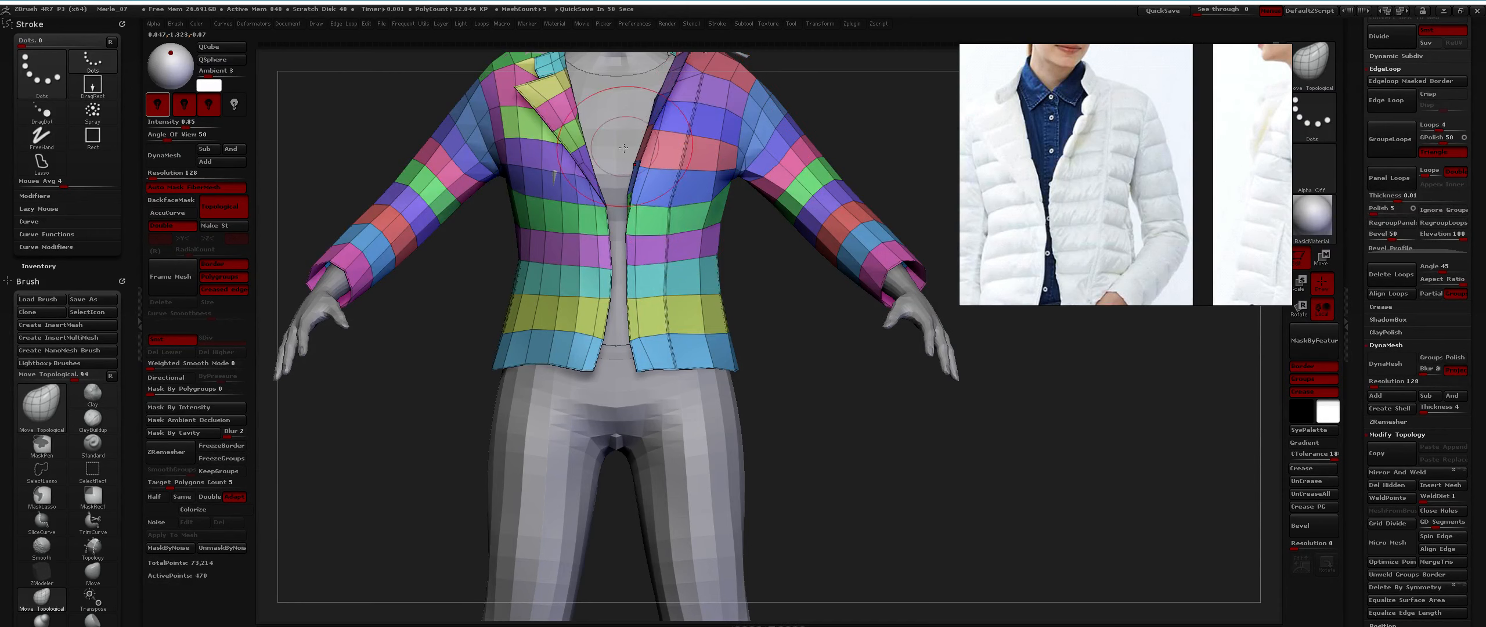
mouse_move(698, 218)
right_mouse_down()
mouse_move(686, 189)
mouse_move(671, 204)
mouse_move(680, 221)
right_mouse_up()
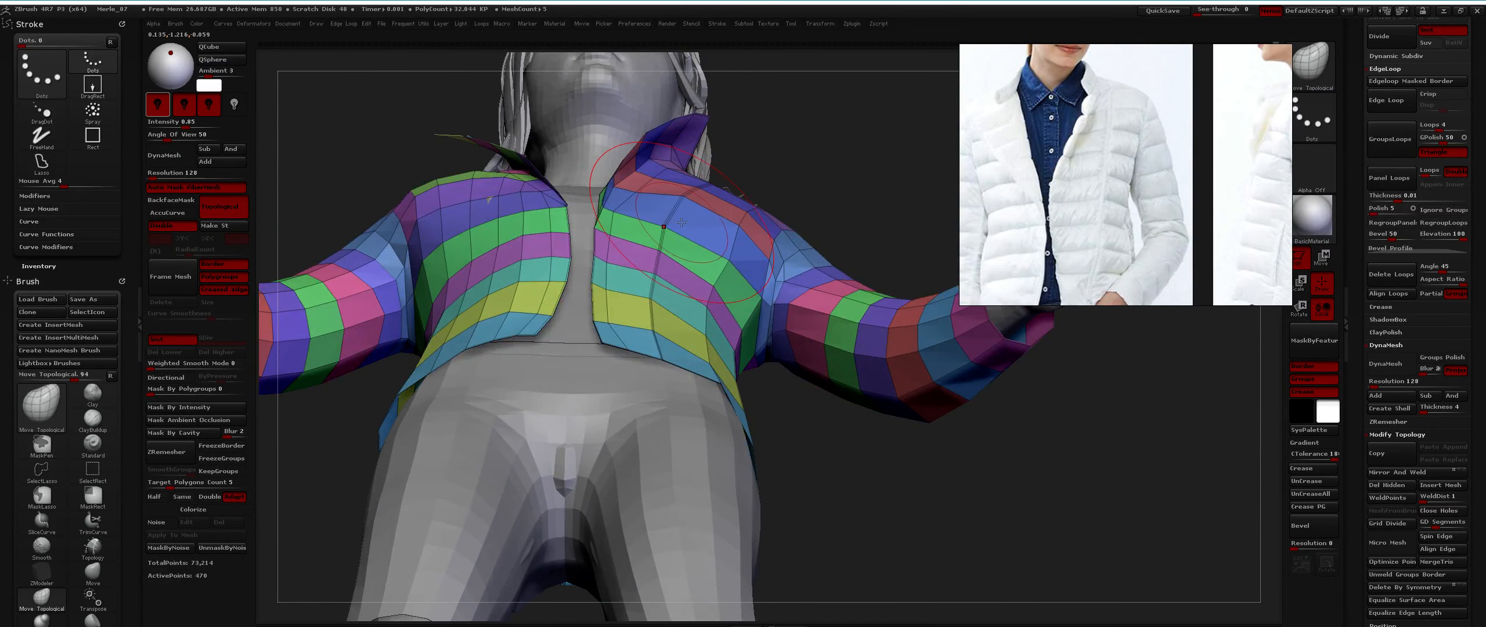
key("space")
left_click(711, 291)
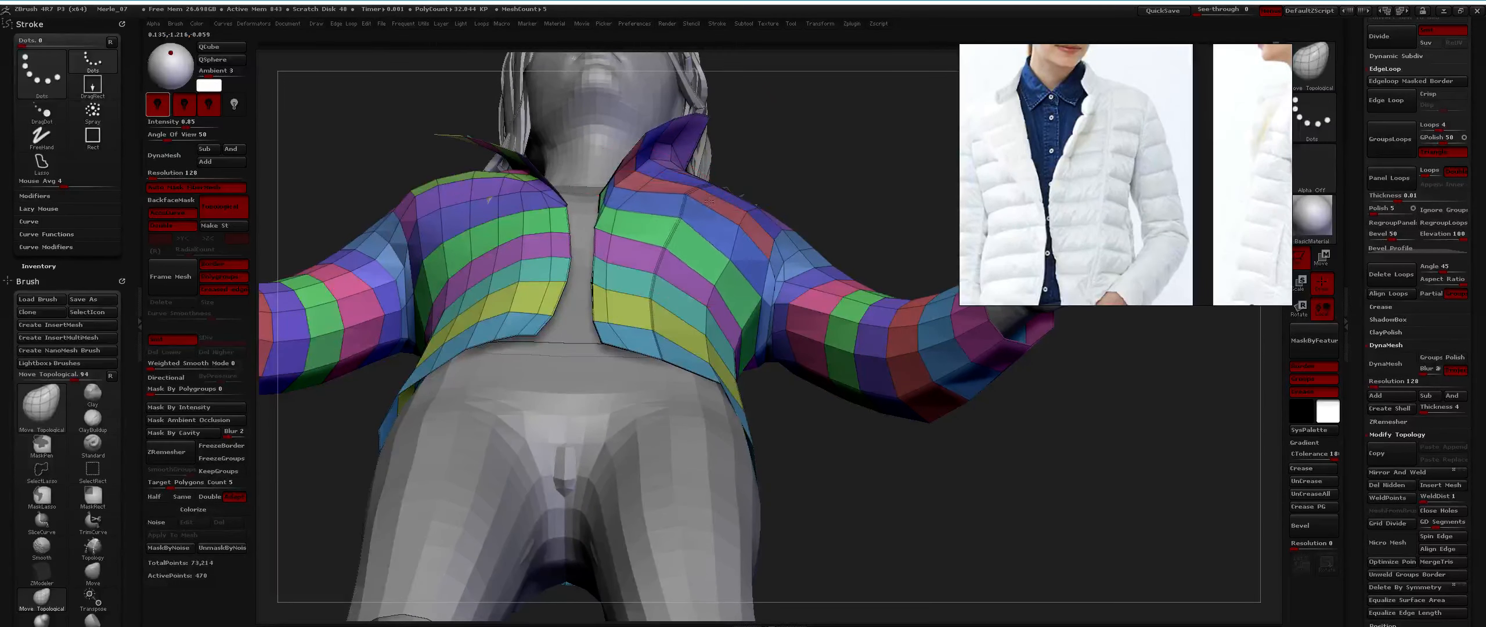
right_click_drag(664, 227, 656, 263)
right_click_drag(697, 220, 642, 231)
right_click_drag(768, 234, 788, 251)
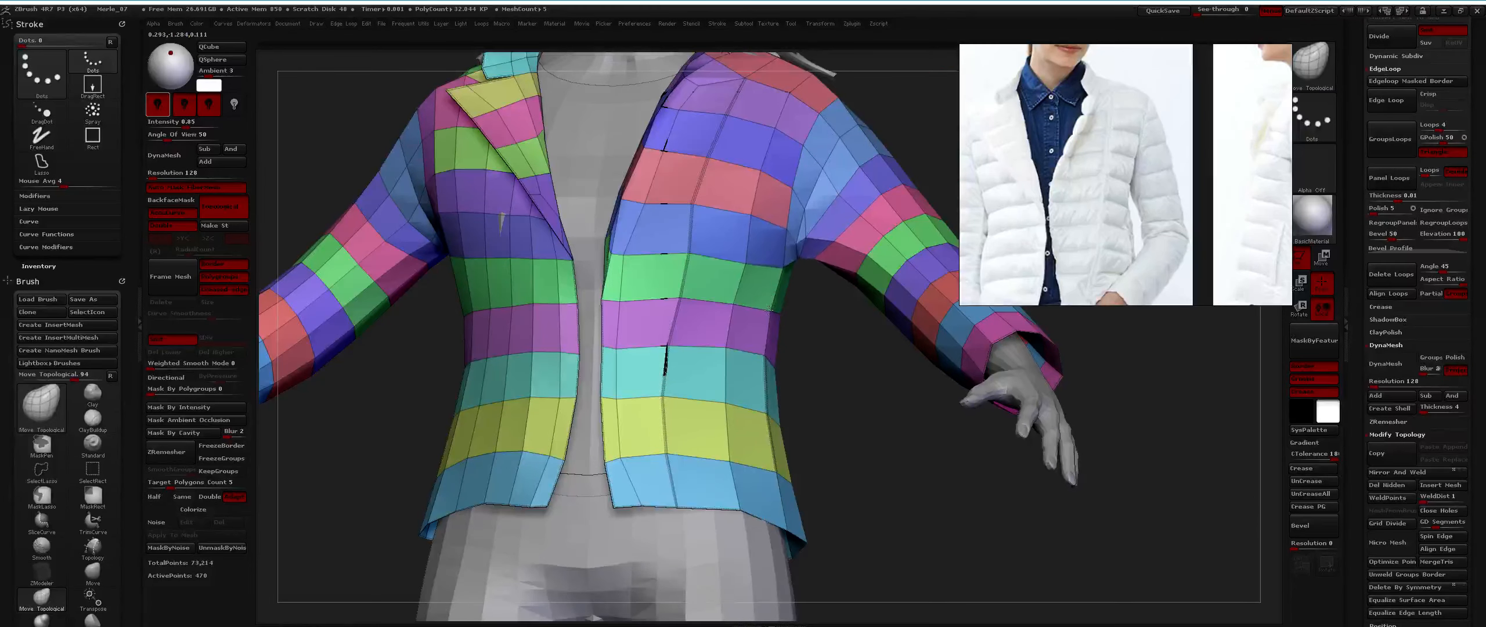
Refine the front body panels below the chest with Move Topological from the side and front.
right_click_drag(789, 235, 775, 246)
right_click_drag(775, 188, 819, 248)
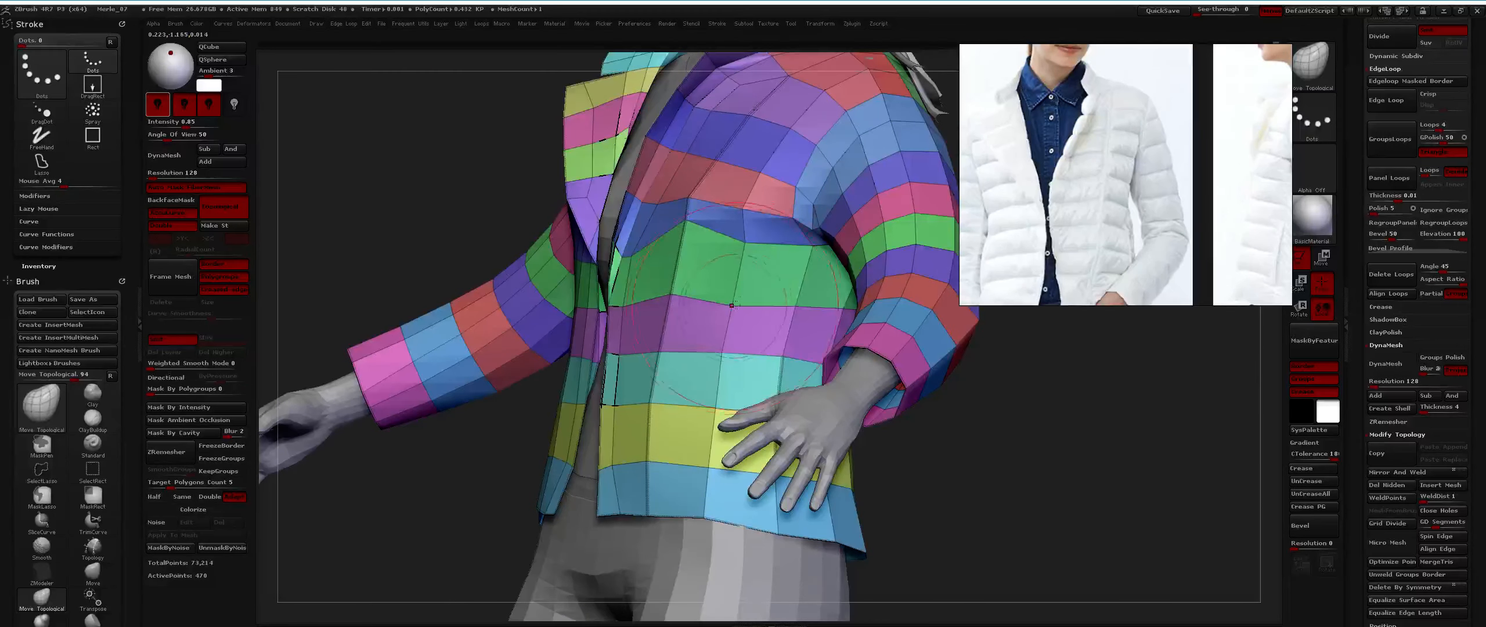
right_click_drag(812, 317, 819, 274)
right_click_drag(819, 274, 813, 238, "ctrl")
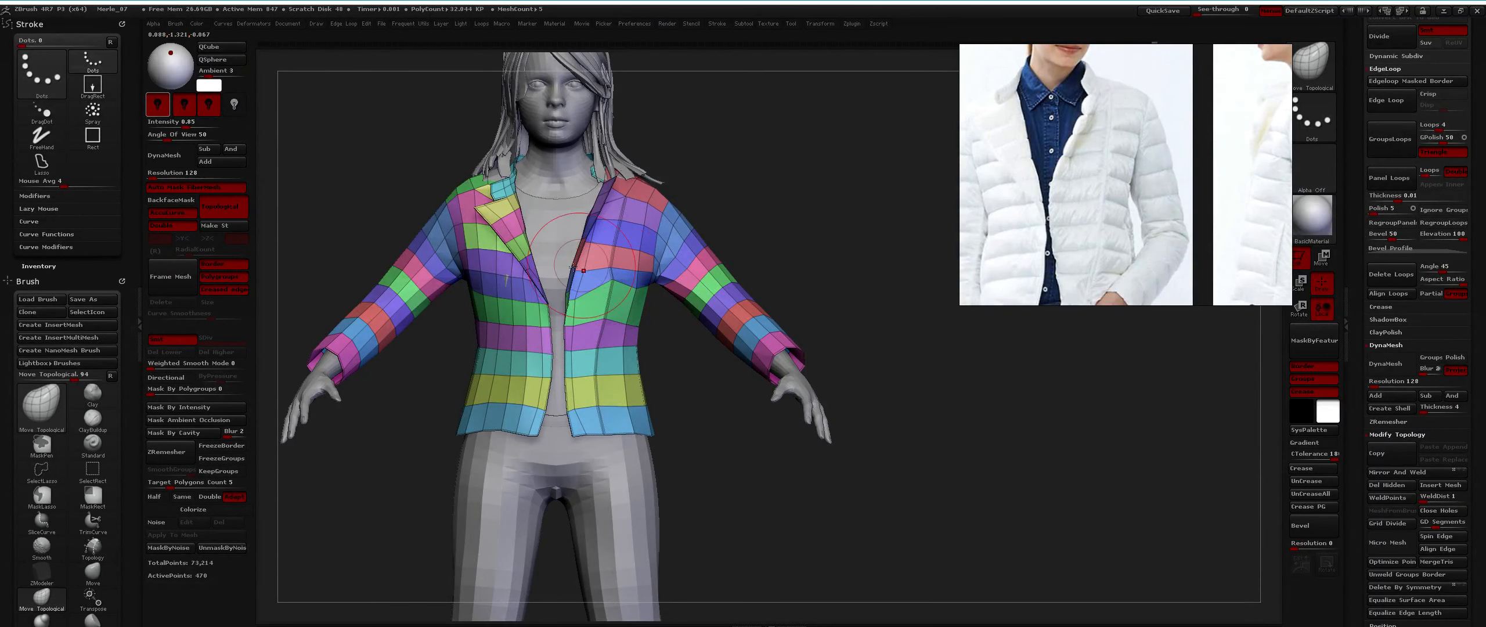
Pull the middle of the quilted bands upward on the jacket's left front panel with Move Topological, forming shallow chevrons from hem to chest.
mouse_move(494, 290)
right_mouse_down()
mouse_move(526, 229)
mouse_move(519, 255)
right_mouse_up()
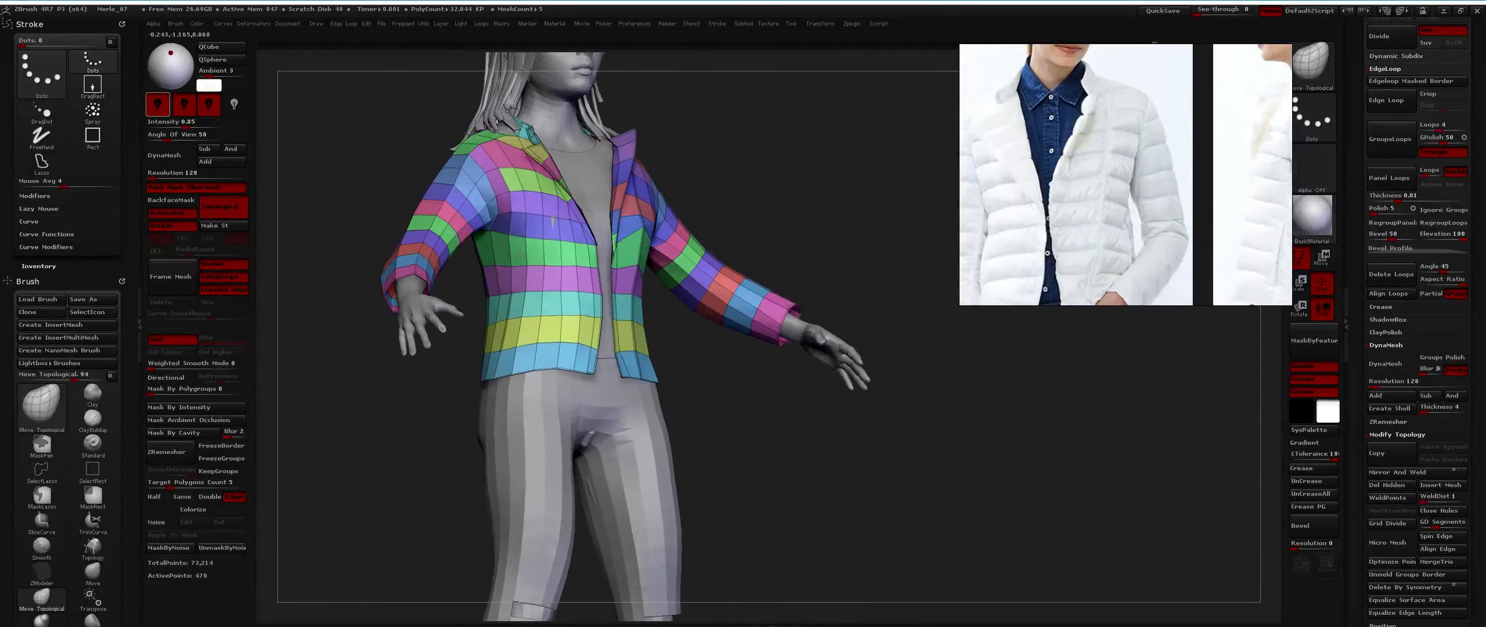
left_click_drag(518, 255, 507, 230)
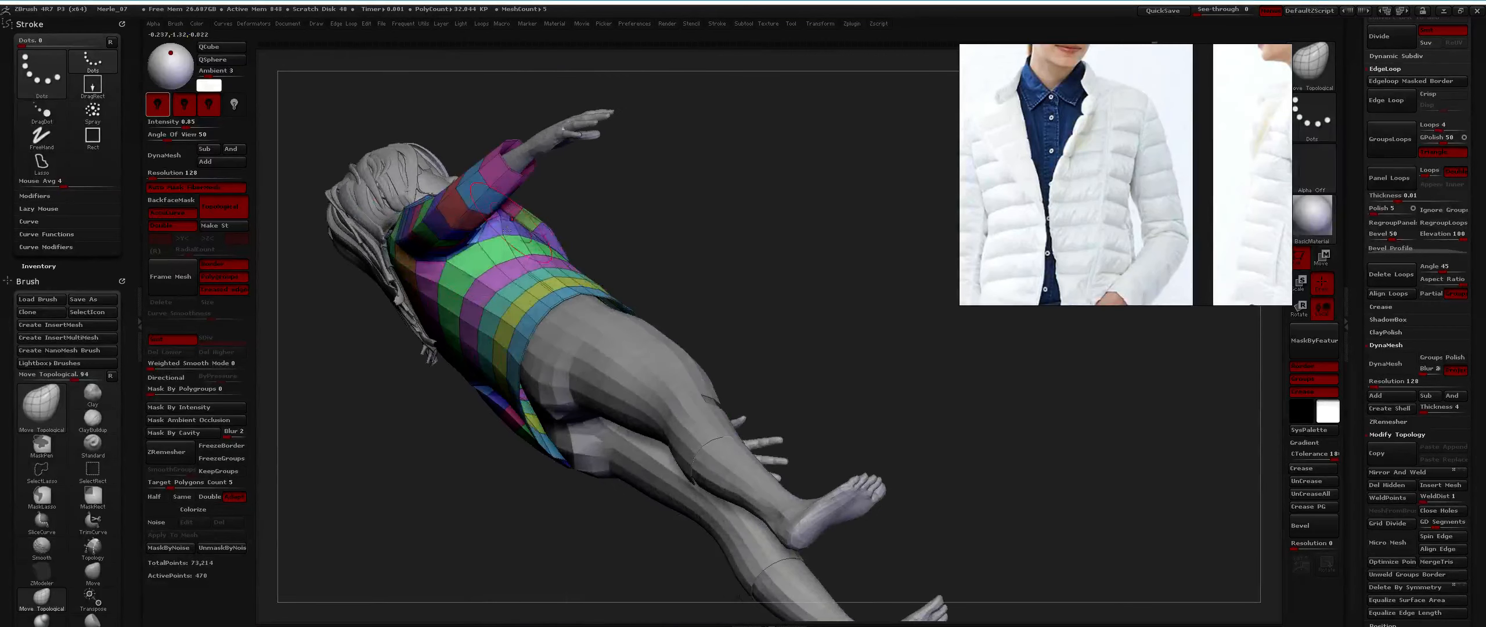
right_click_drag(480, 254, 581, 233)
right_click_drag(581, 232, 674, 151, "ctrl")
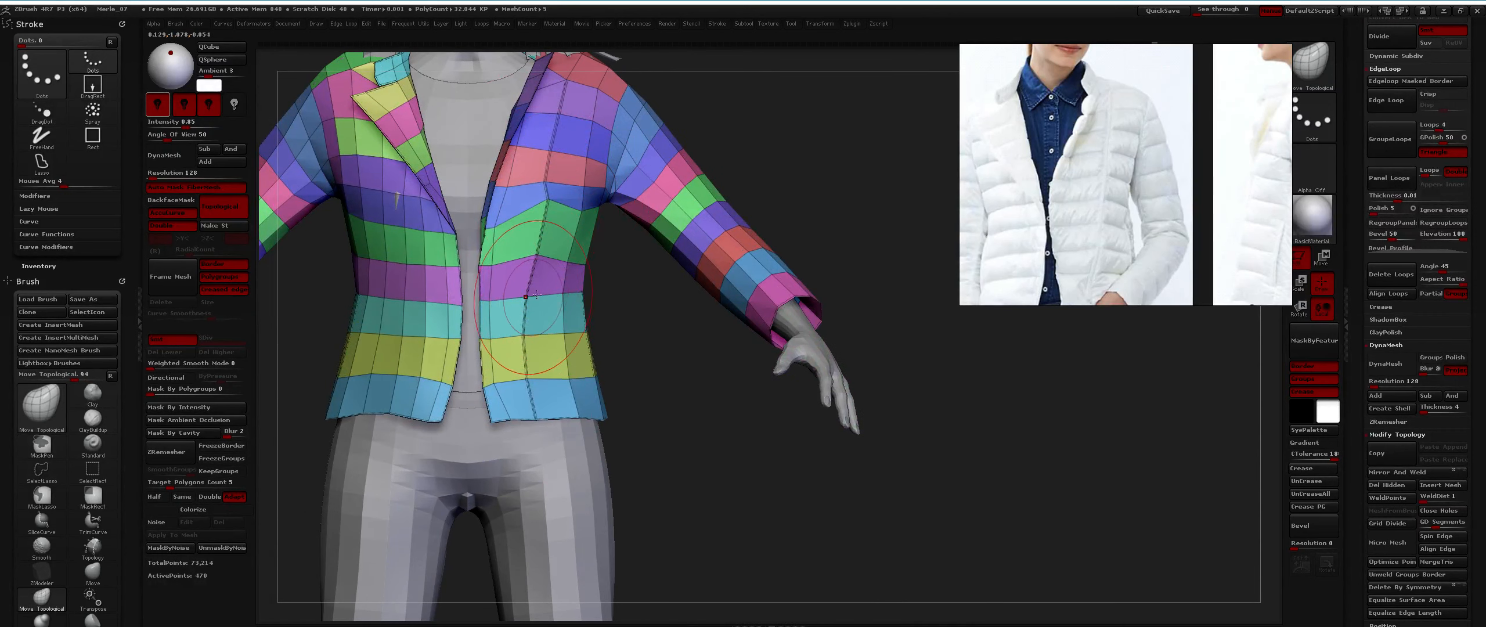
left_click_drag(527, 297, 530, 286)
left_click_drag(524, 335, 526, 324)
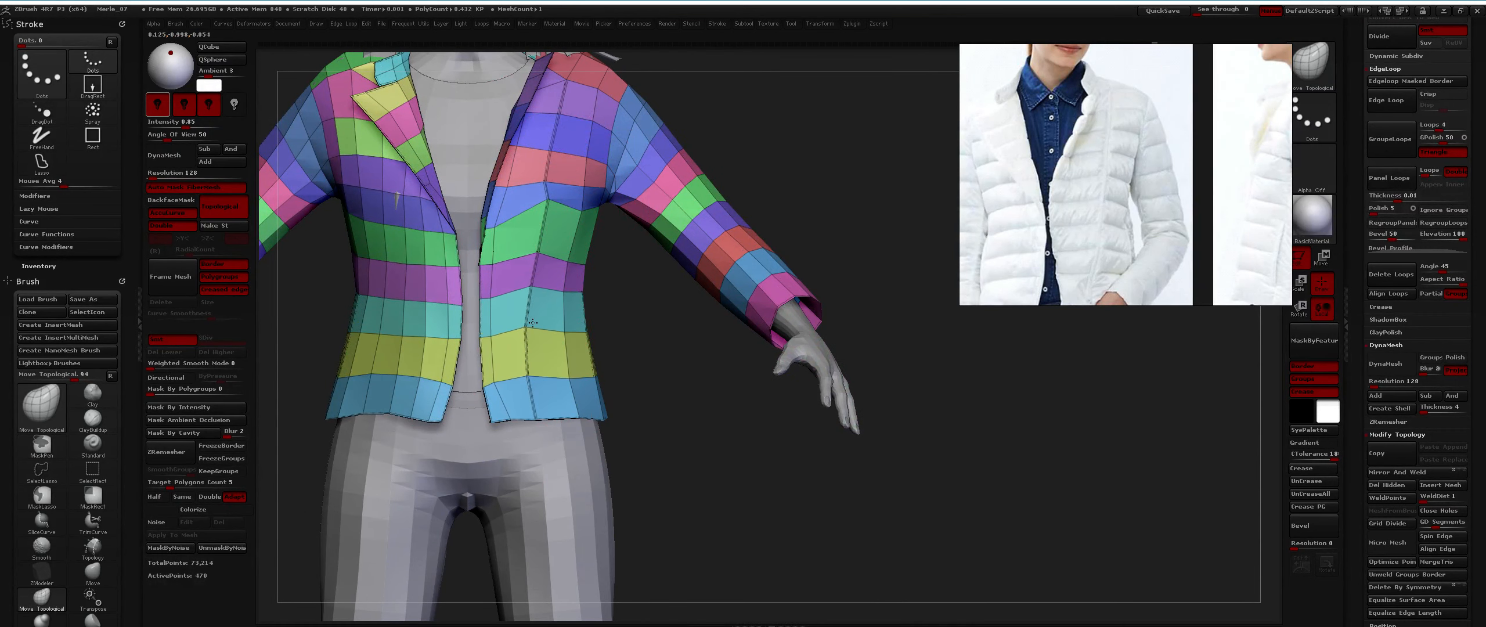
left_click_drag(526, 379, 527, 364)
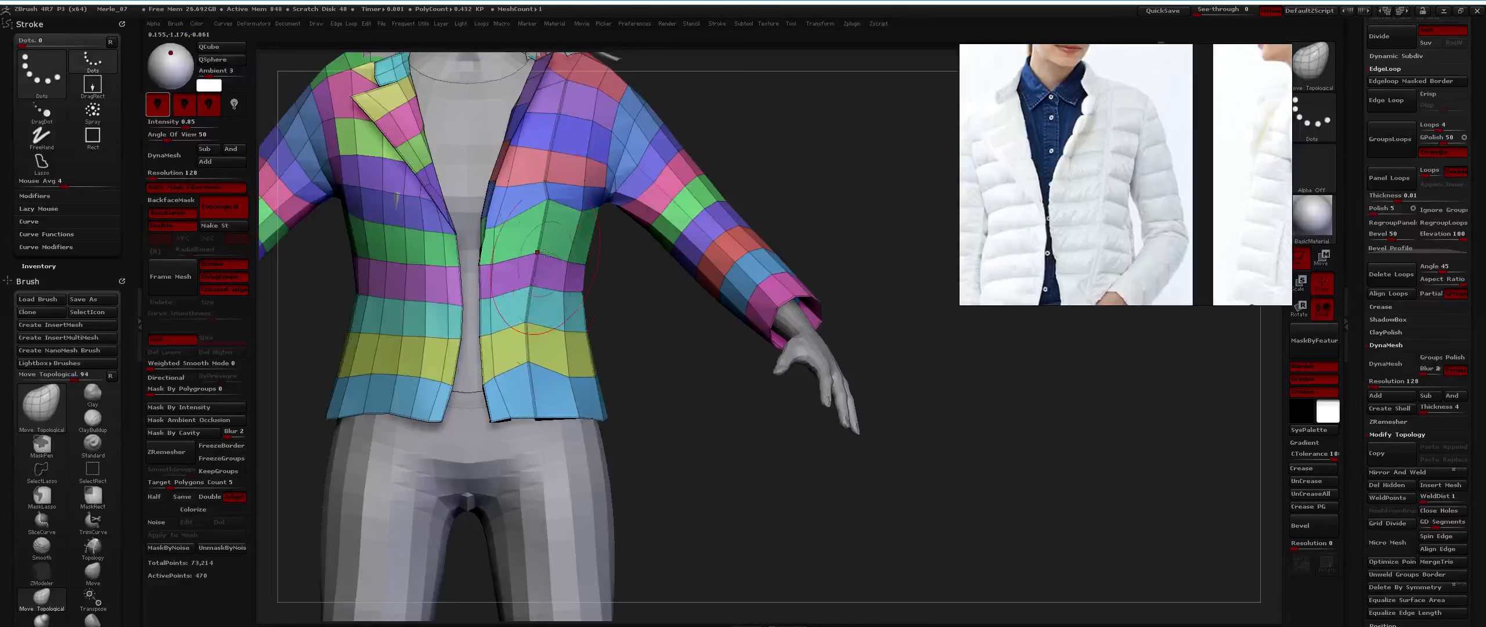
left_click_drag(542, 180, 552, 164)
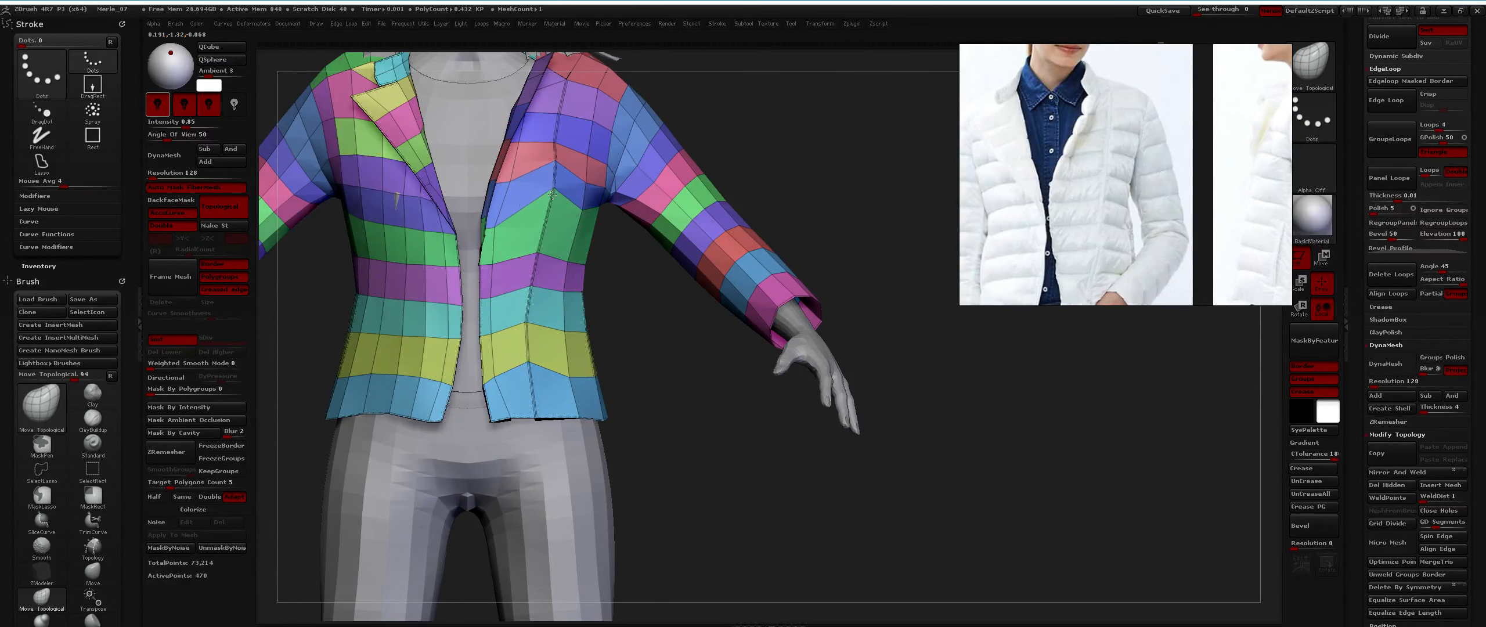
mouse_move(624, 165)
right_mouse_down("alt")
mouse_move(688, 215)
mouse_move(688, 262)
mouse_move(699, 195)
right_mouse_up("alt")
right_click_drag(699, 194, 699, 169, "ctrl")
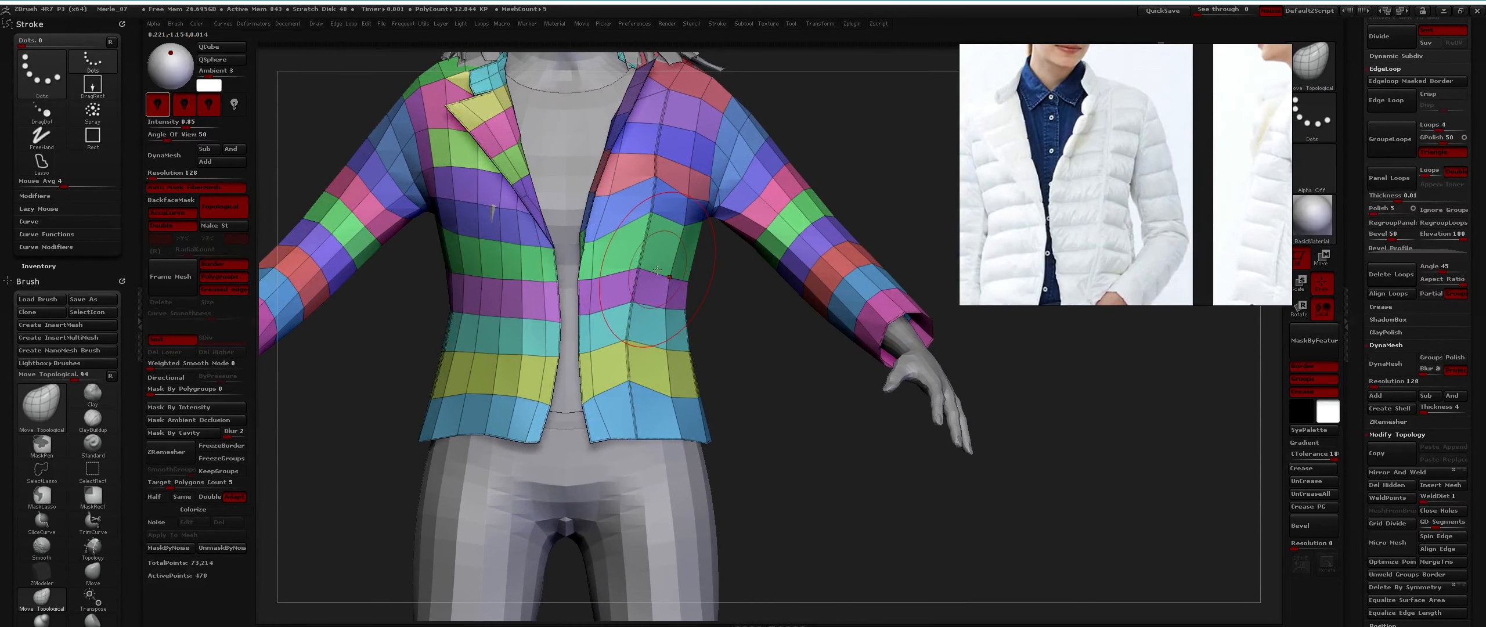
key("b")
key("z")
key("m")
key("space")
left_click_drag(657, 274, 658, 260)
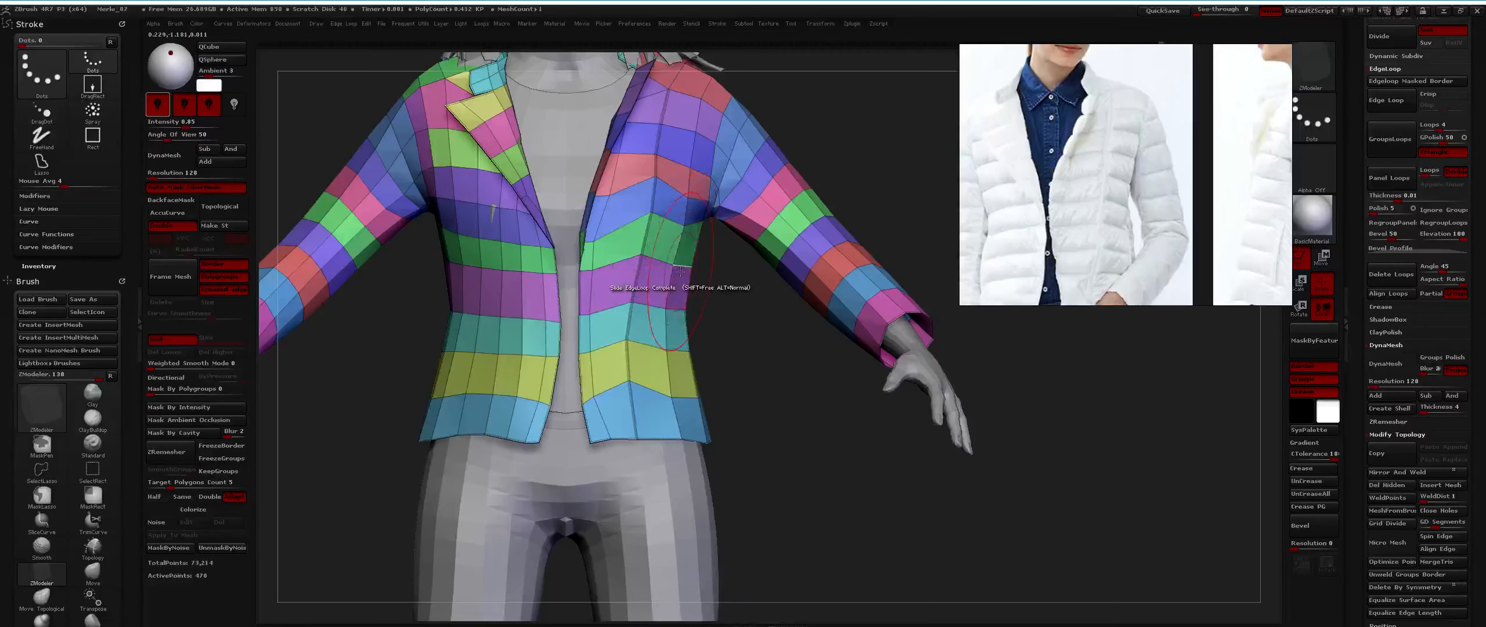
Switch to the Move brush, reshape the chest bands of the left front panel, and undo the last stroke.
key("b")
key("m")
key("v")
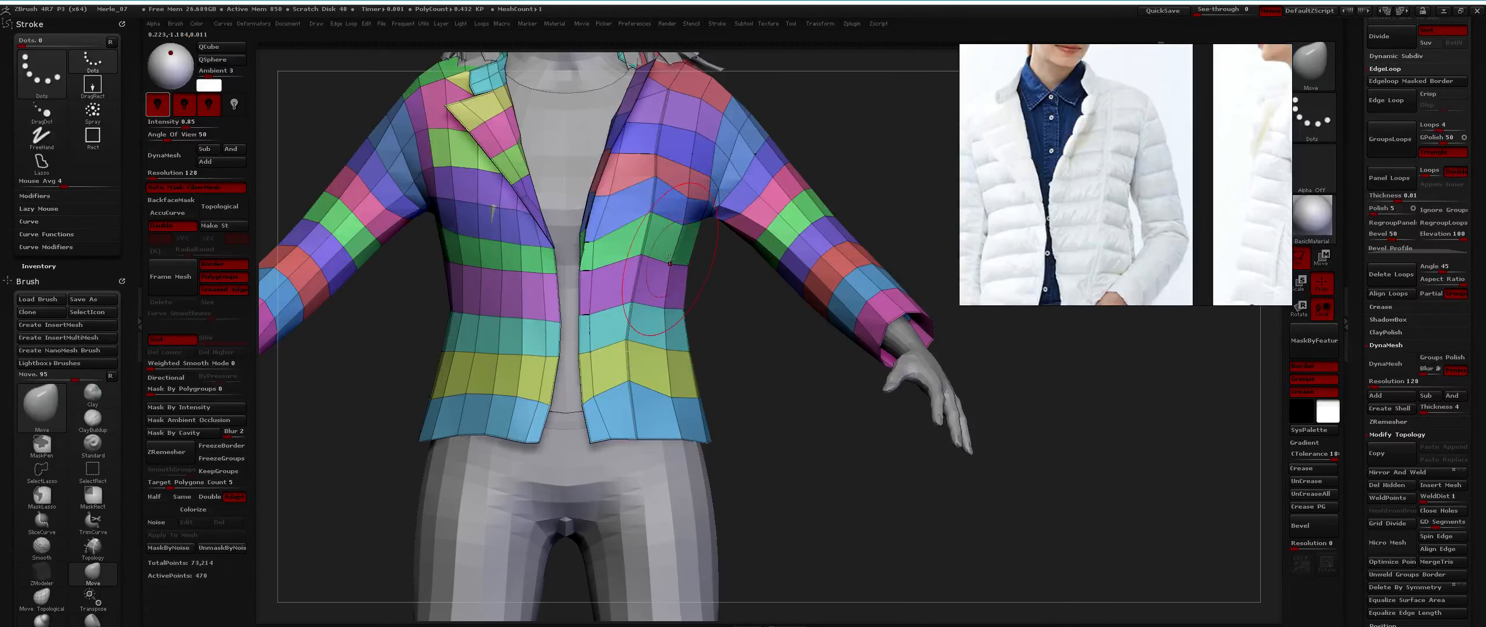
right_click_drag(631, 254, 642, 239, "alt")
right_click_drag(642, 239, 669, 163, "ctrl")
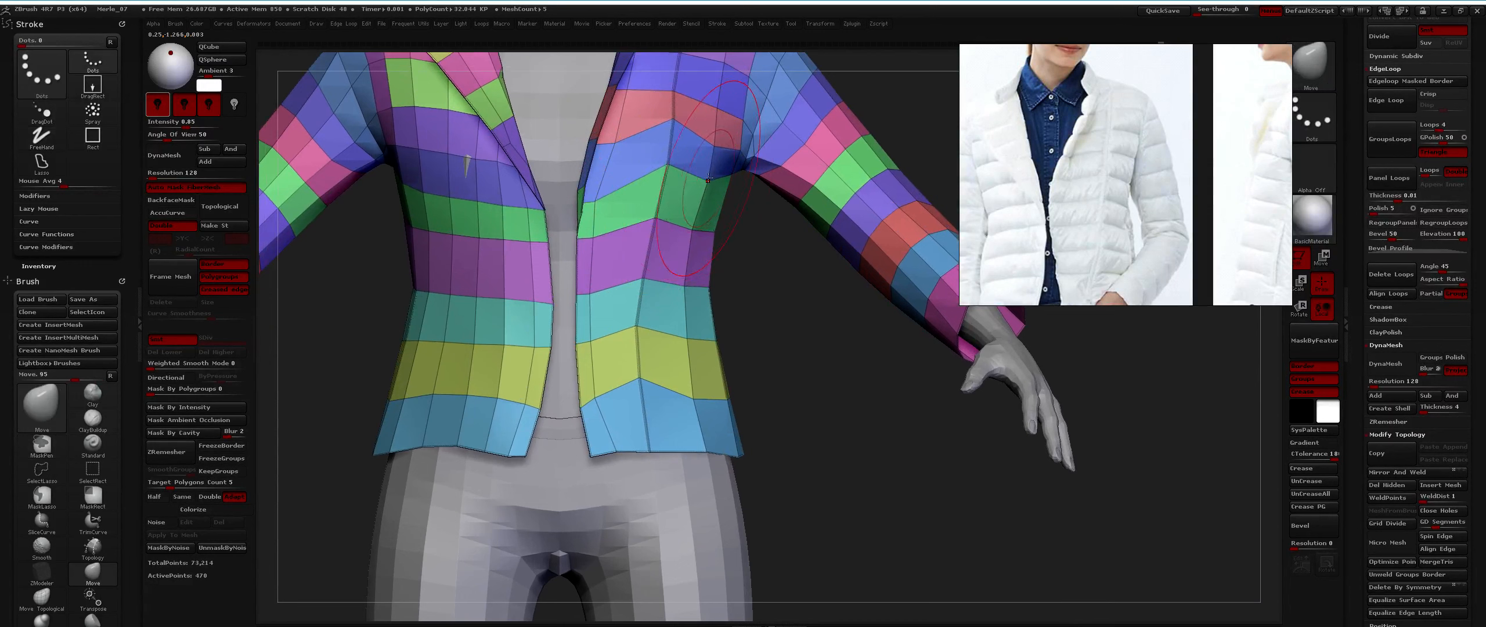
right_click(688, 155)
right_click_drag(699, 152, 662, 200, "alt")
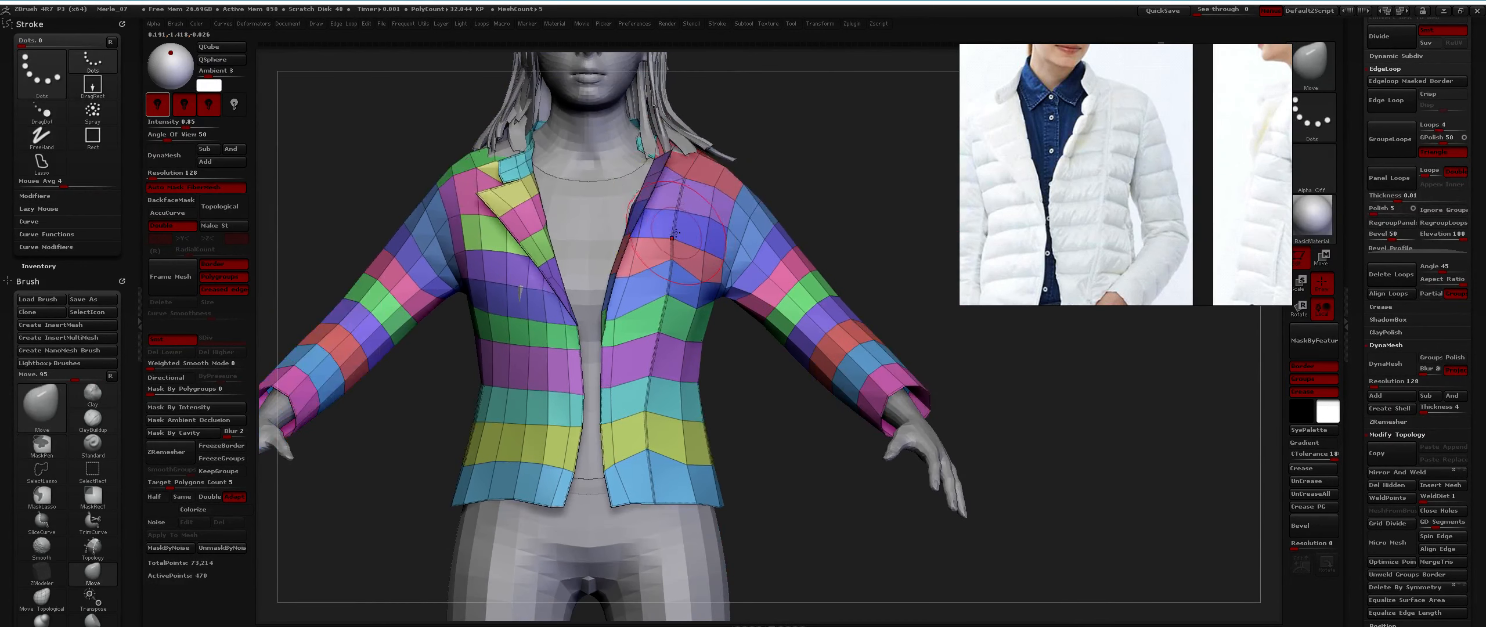
left_click_drag(676, 234, 730, 227)
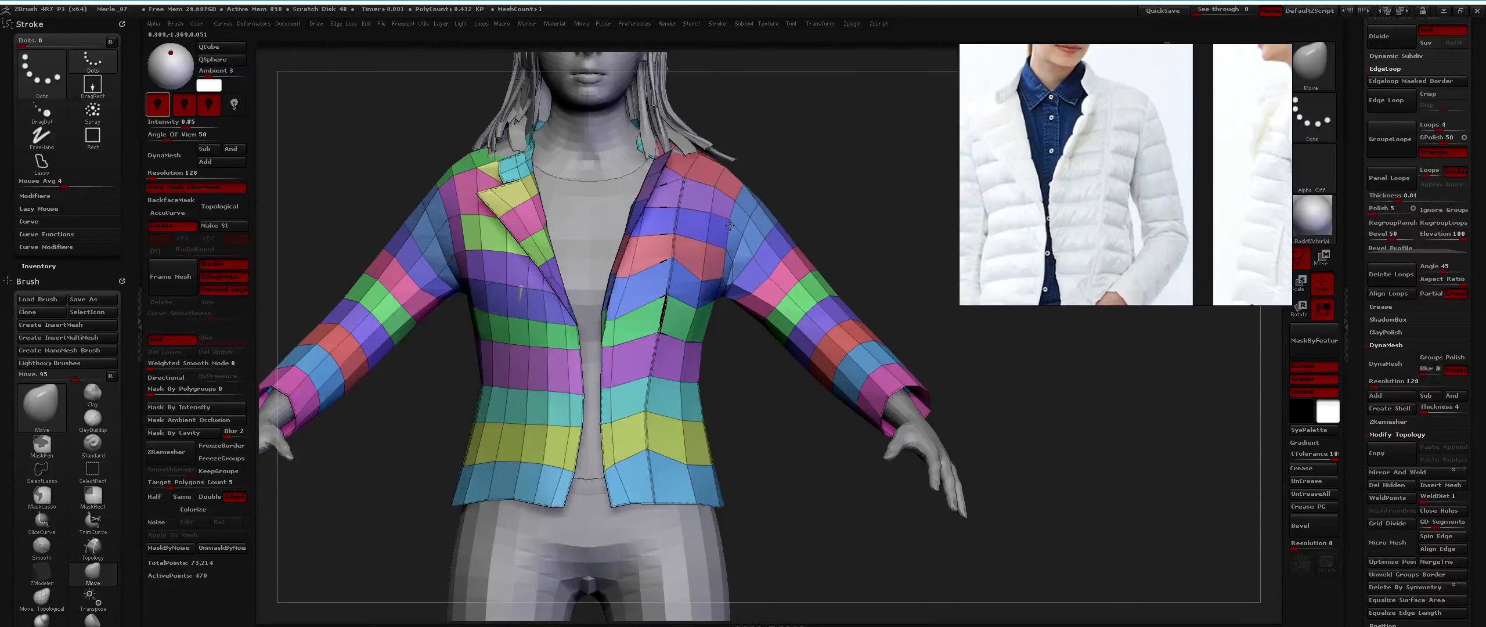
key("ctrl+z")
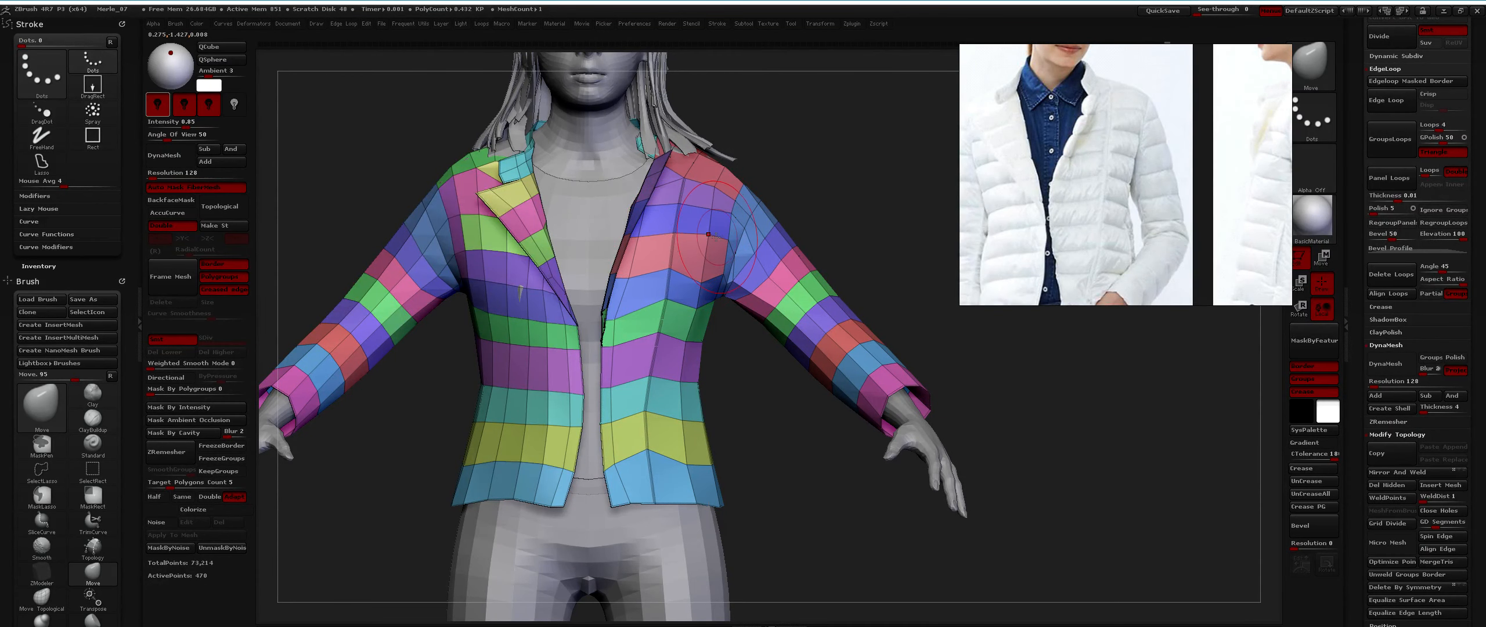
Adjust the waist and hem bands of the left front panel with the Move brush, following the lower part of the front-view reference.
mouse_move(713, 232)
right_mouse_down("ctrl")
mouse_move(706, 200)
mouse_move(700, 250)
right_mouse_up("ctrl")
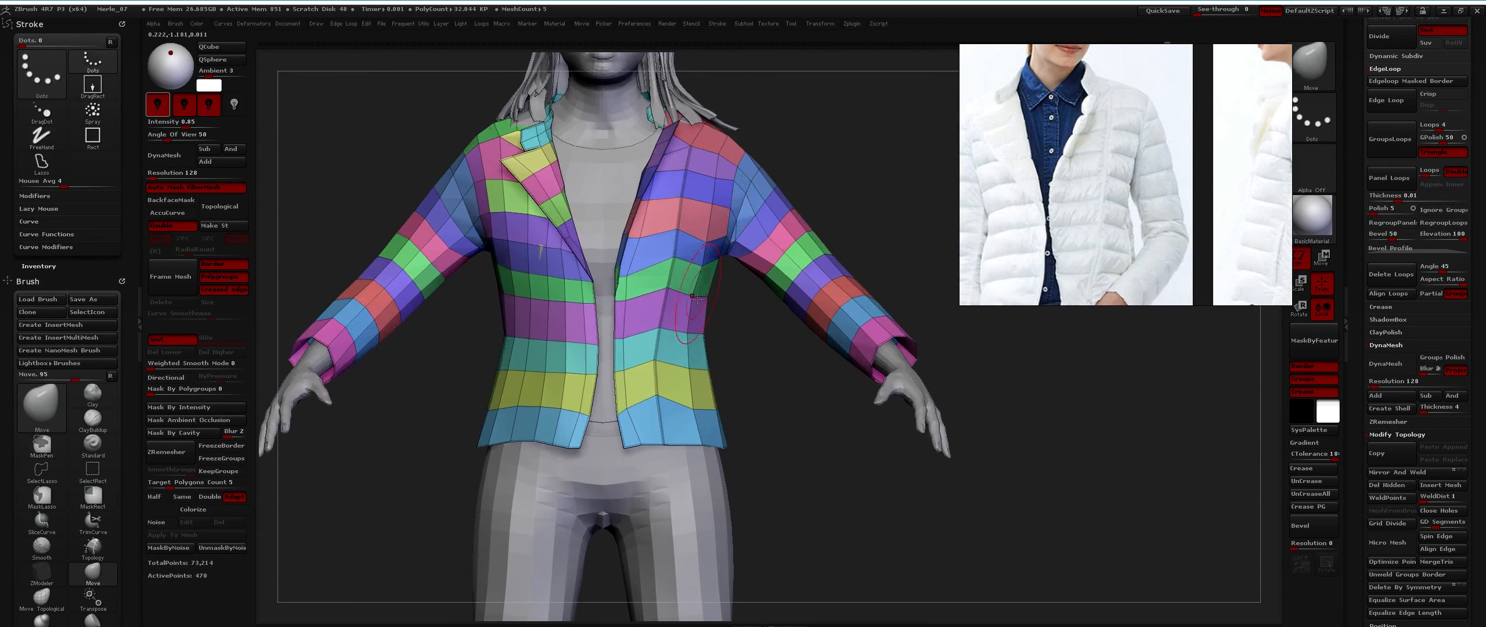
right_click_drag(627, 389, 641, 335, "alt")
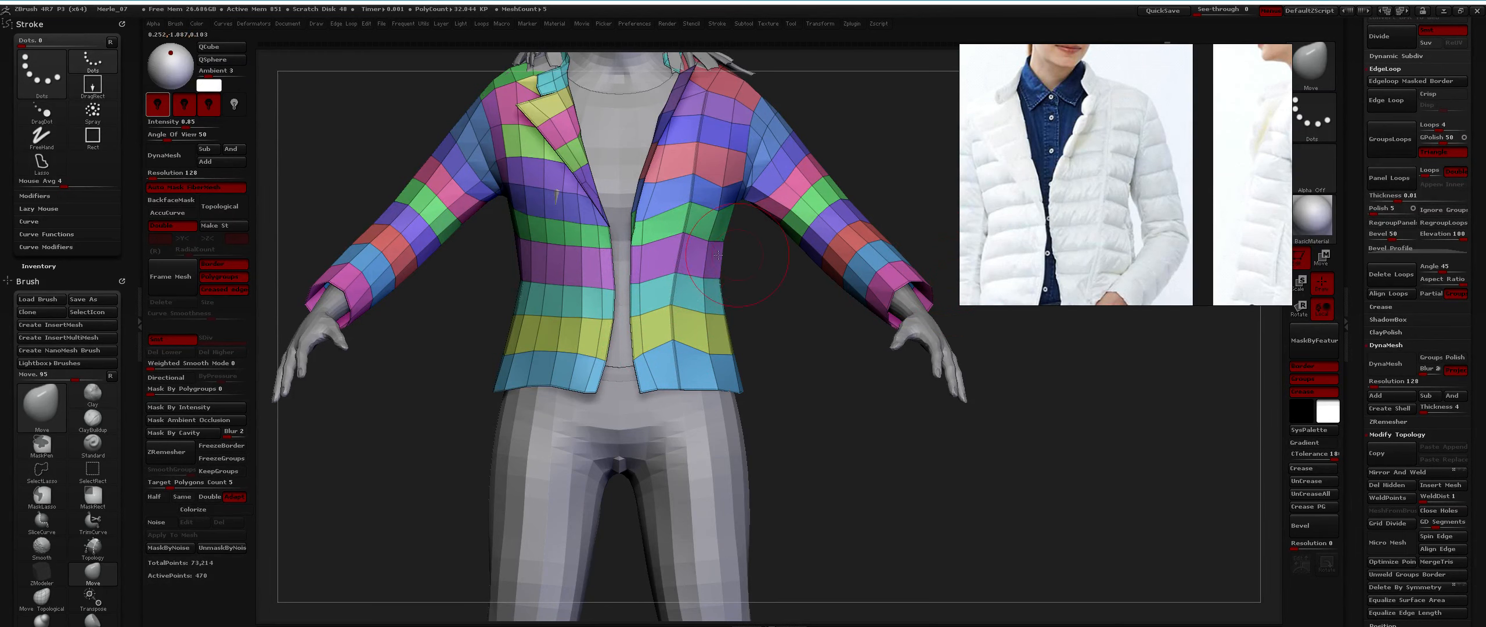
right_click_drag(686, 326, 688, 296, "alt")
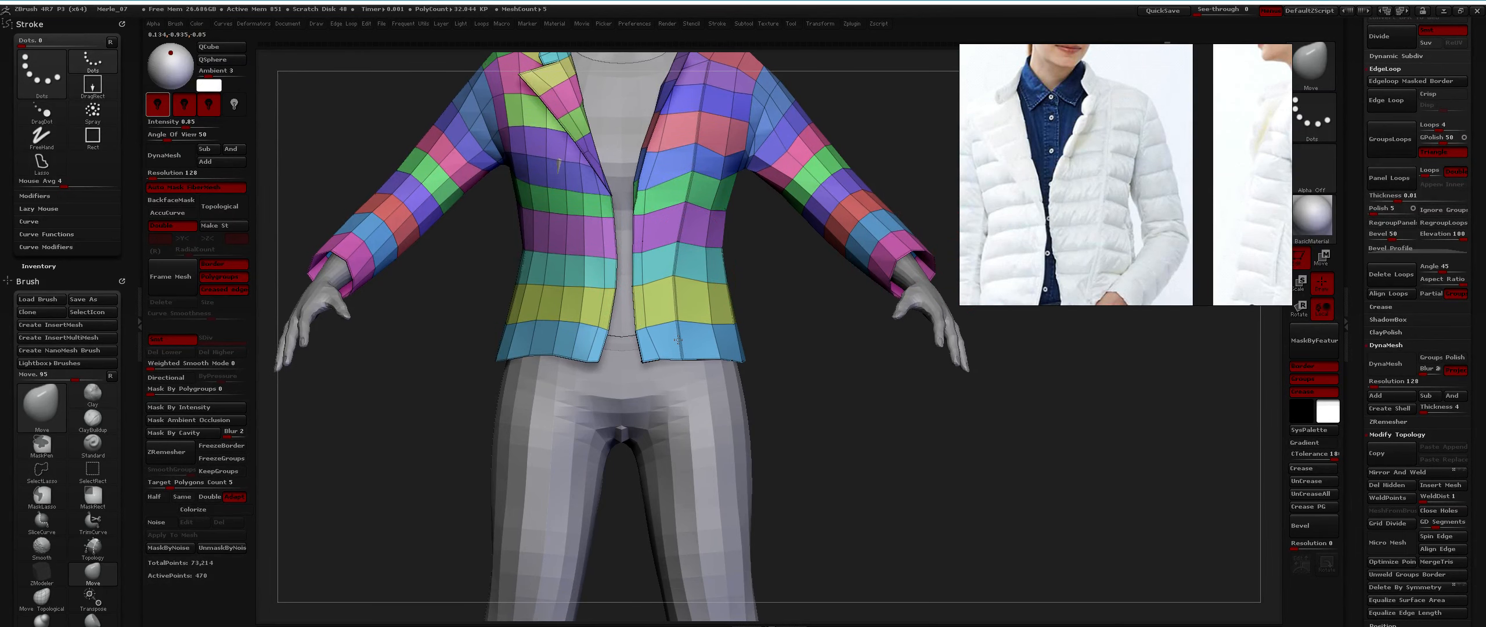
mouse_move(682, 346)
right_mouse_down("alt")
mouse_move(683, 289)
mouse_move(694, 325)
right_mouse_up("alt")
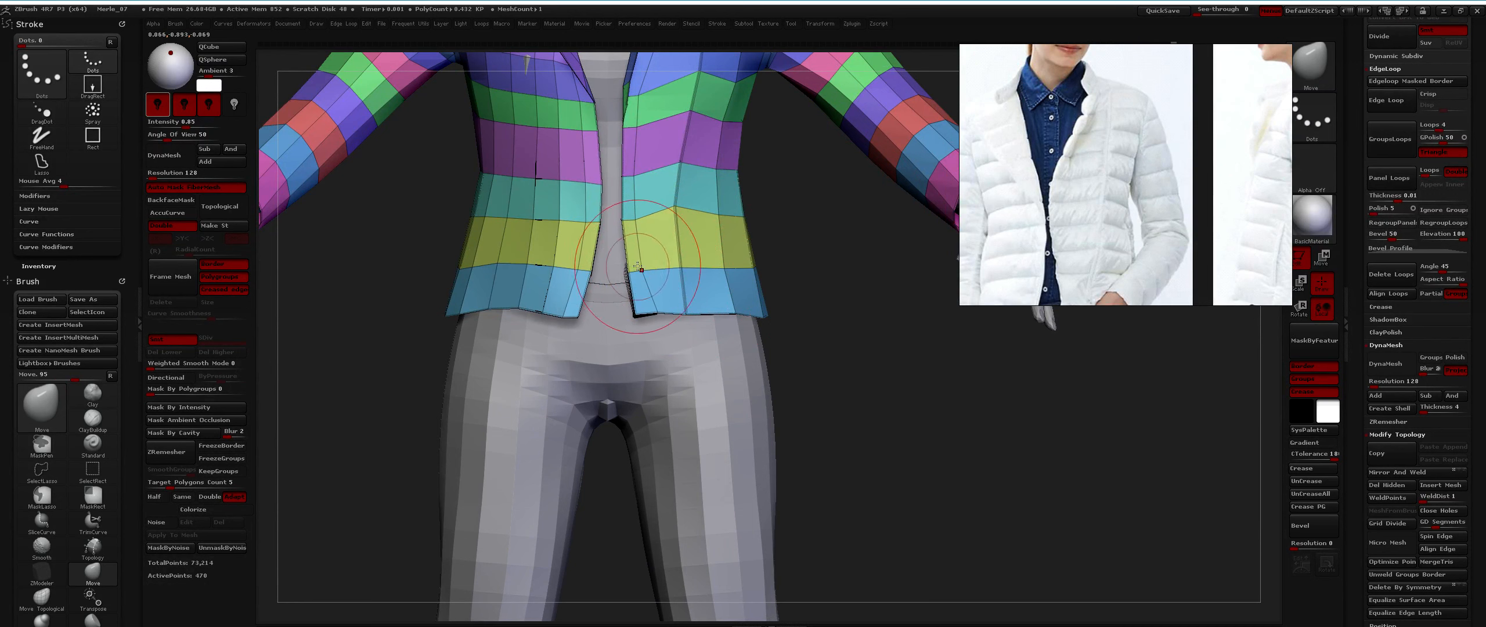
scroll(1163, 227, "down", 2)
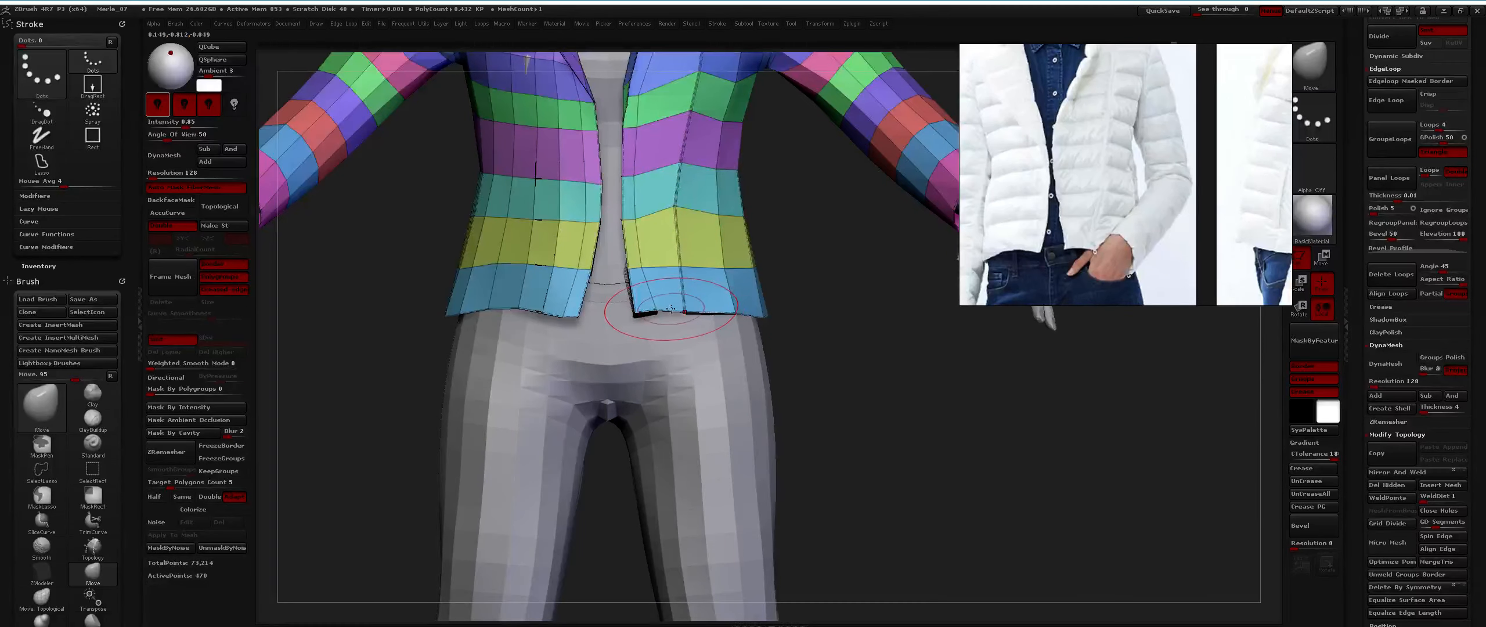
mouse_move(654, 306)
right_mouse_down("ctrl")
mouse_move(631, 347)
mouse_move(636, 261)
right_mouse_up("ctrl")
Refine the chest bands along the left edge of the jacket opening with the Move brush.
right_click_drag(650, 128, 697, 325, "alt")
right_click_drag(704, 266, 655, 298, "alt")
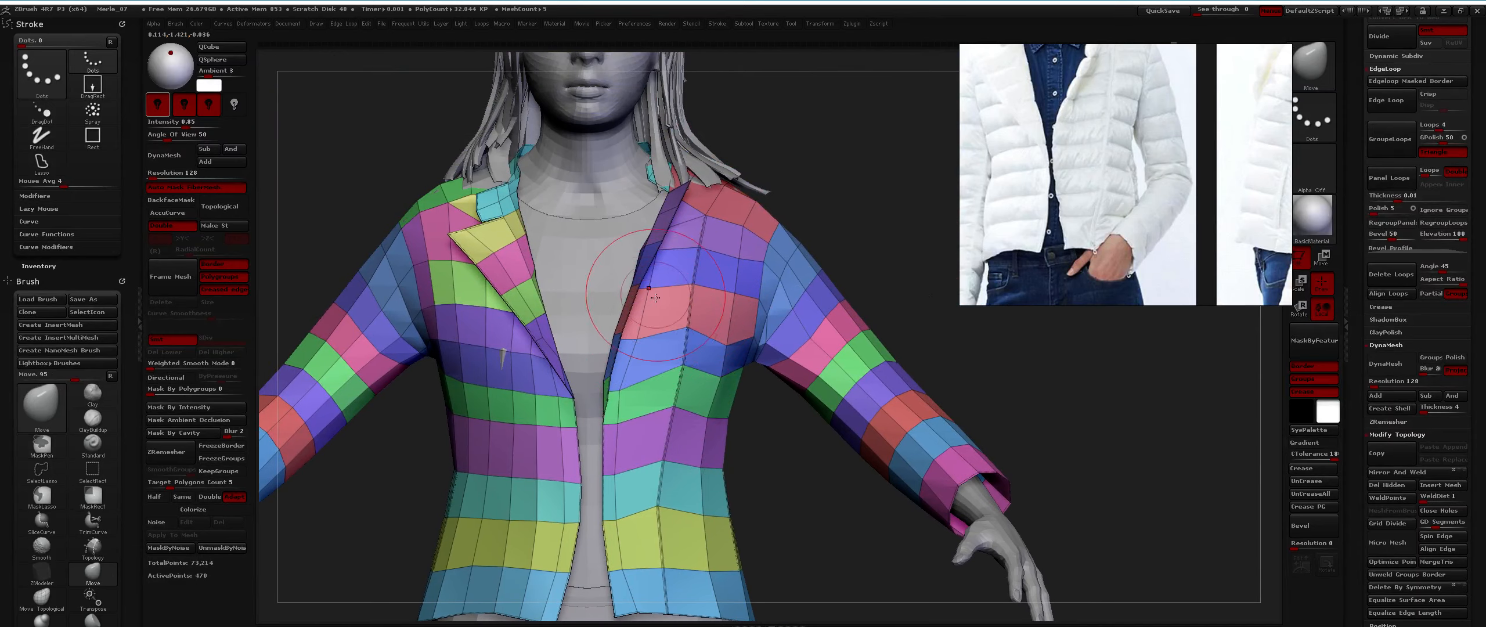
mouse_move(623, 369)
right_mouse_down("alt")
mouse_move(616, 325)
mouse_move(599, 333)
right_mouse_up("alt")
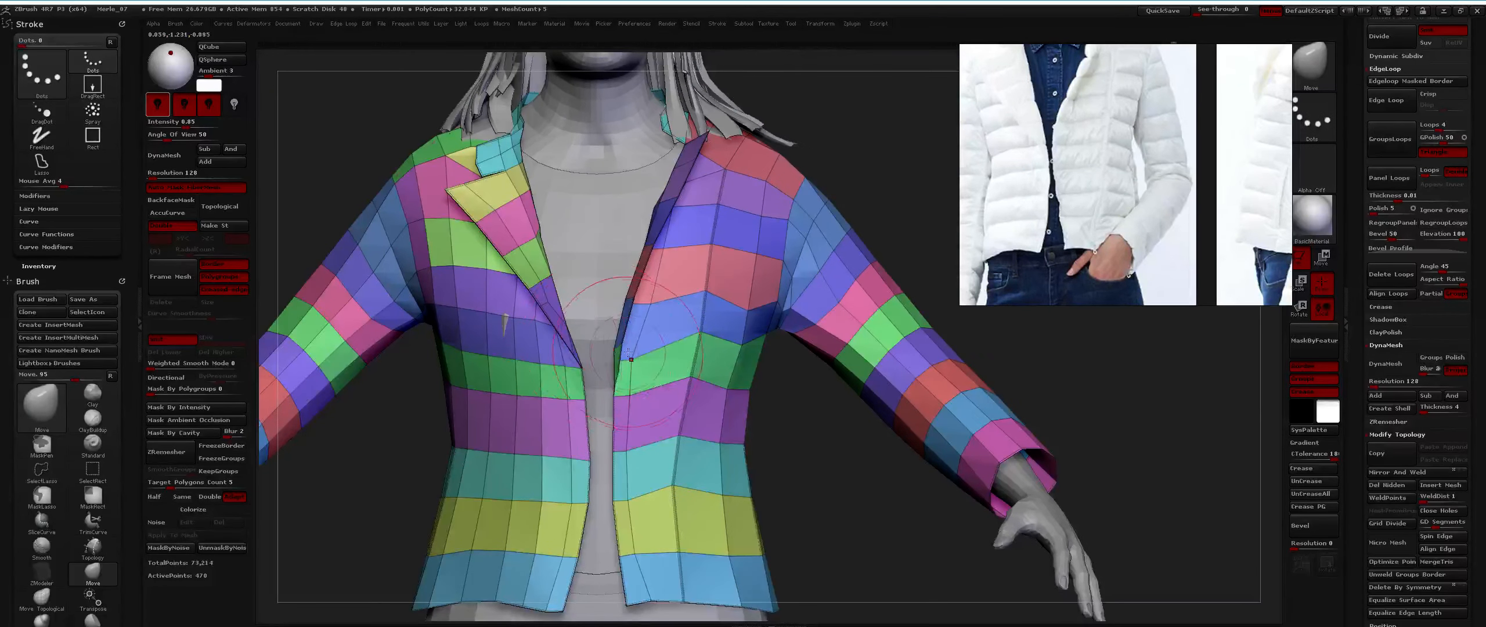
key("ctrl")
key("ctrl")
key("ctrl")
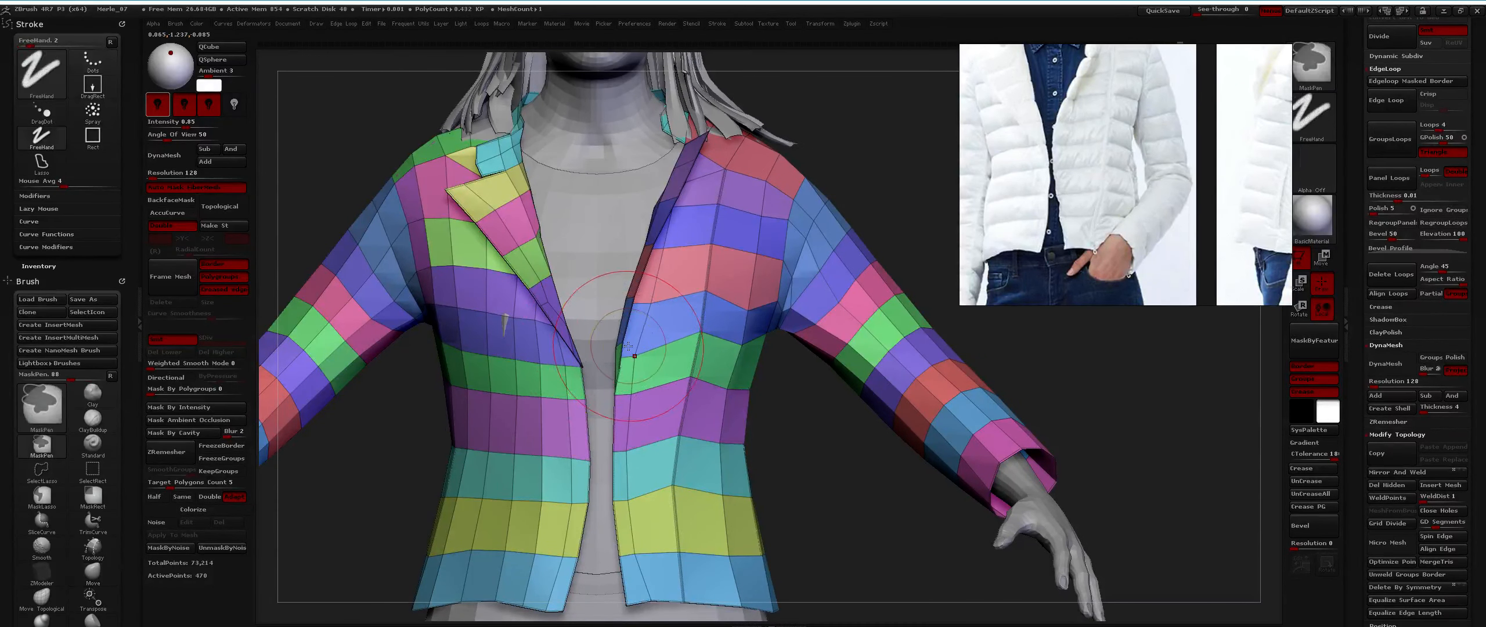
Resize the Move brush and even out the chevron bands across the left front panel, checking the jacket on the full figure.
mouse_move(628, 346)
right_mouse_down("alt")
mouse_move(626, 373)
mouse_move(638, 243)
mouse_move(667, 262)
mouse_move(627, 292)
right_mouse_up("alt")
key("space")
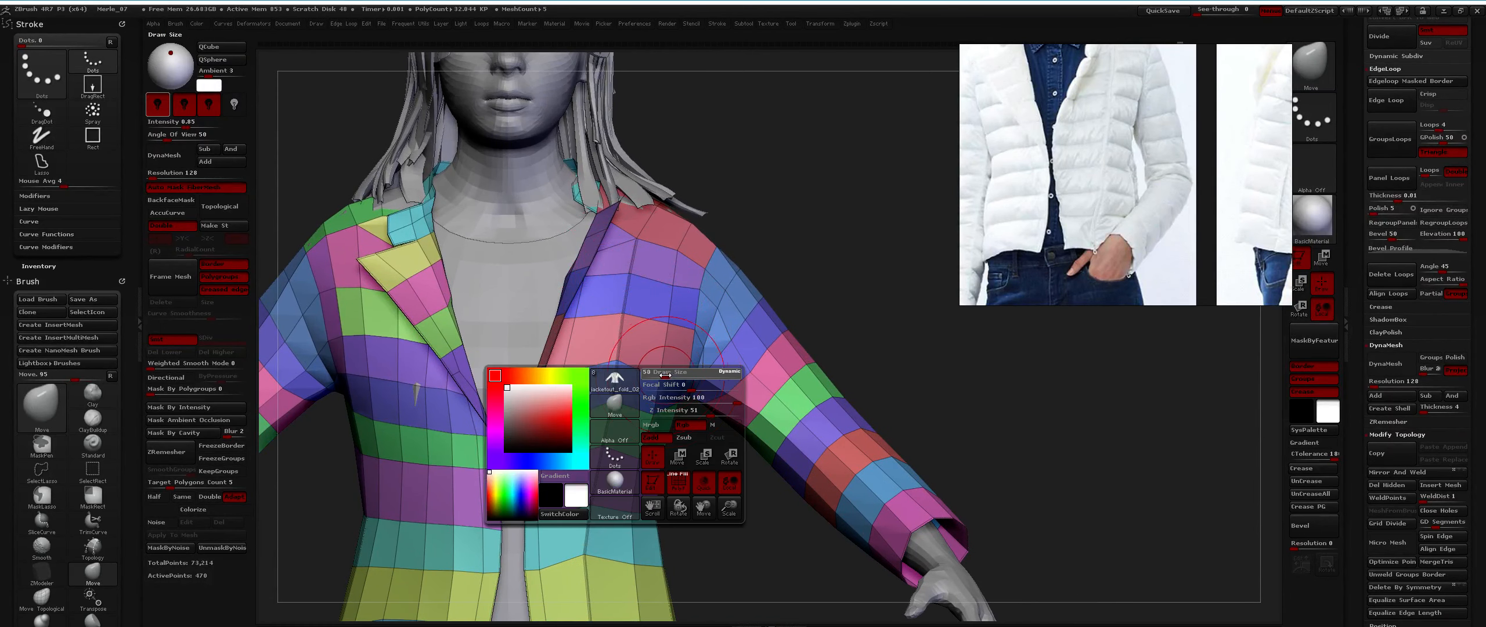
left_click_drag(646, 403, 652, 398)
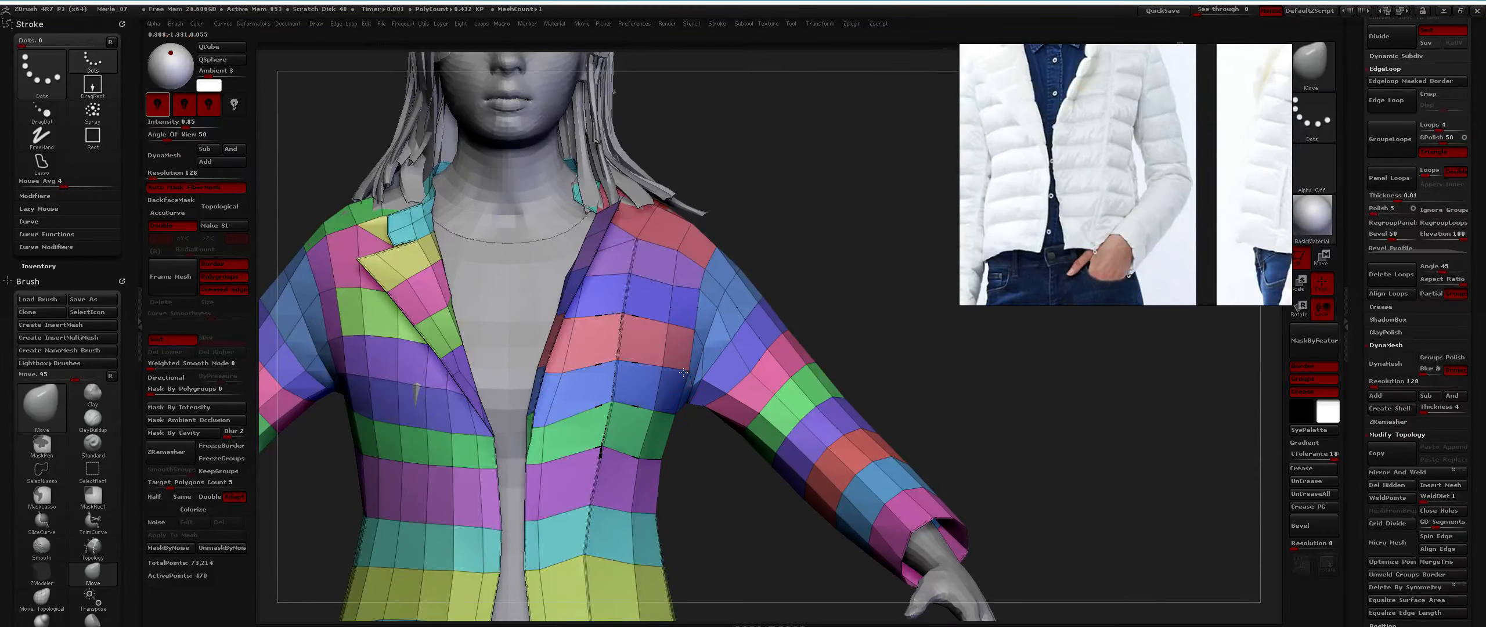
right_click_drag(587, 549, 600, 469, "alt")
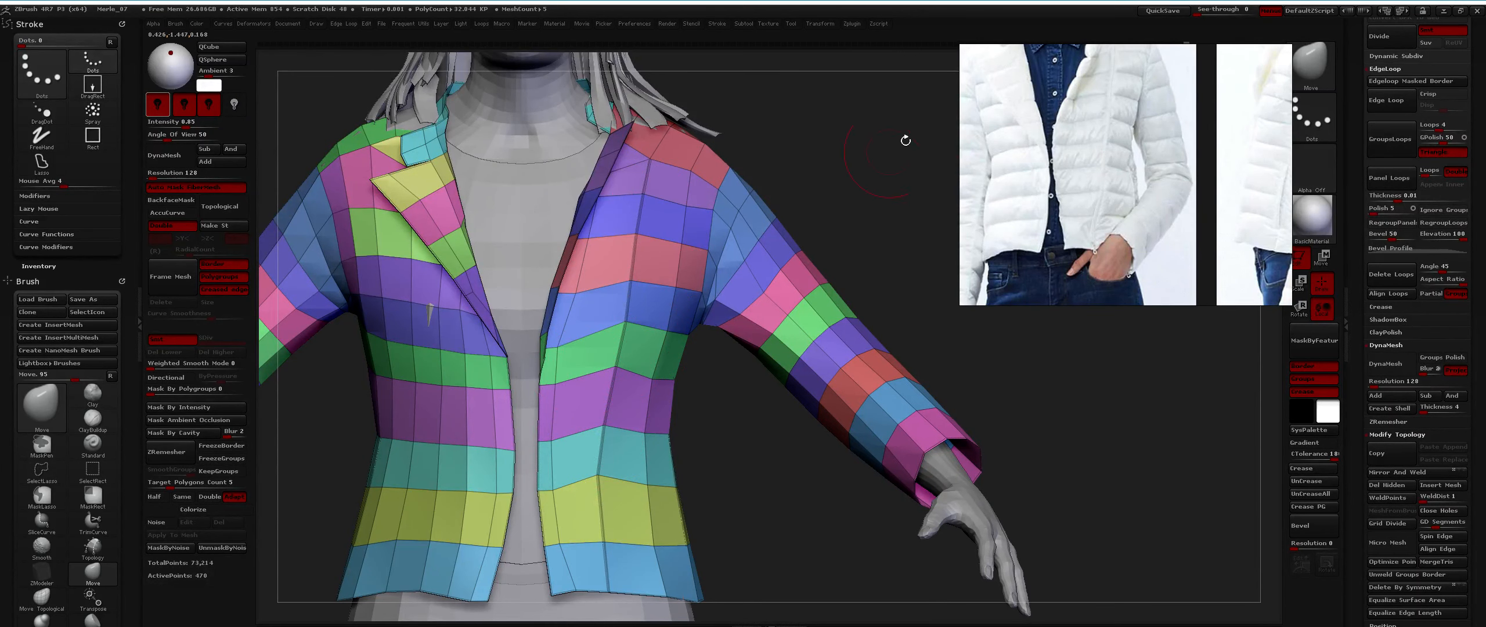
right_click_drag(592, 200, 574, 468, "alt")
right_click_drag(672, 333, 655, 365, "alt")
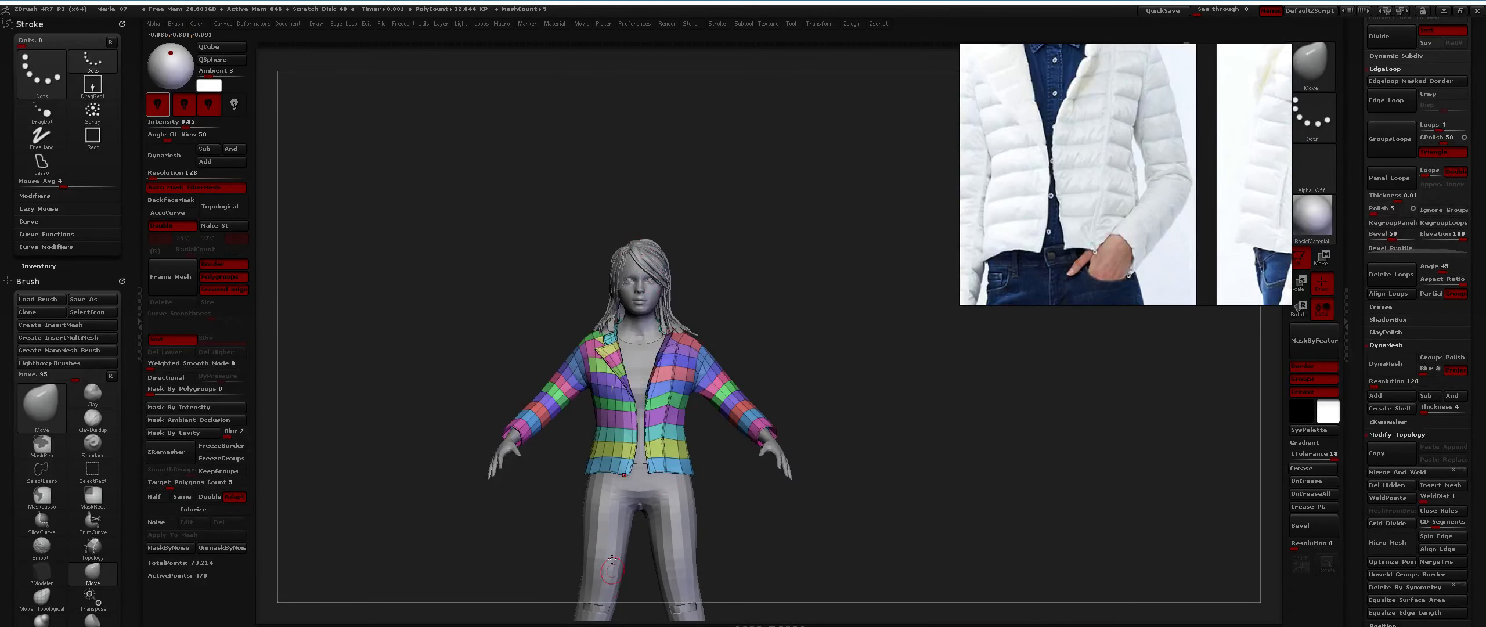
right_click_drag(610, 564, 619, 402, "alt")
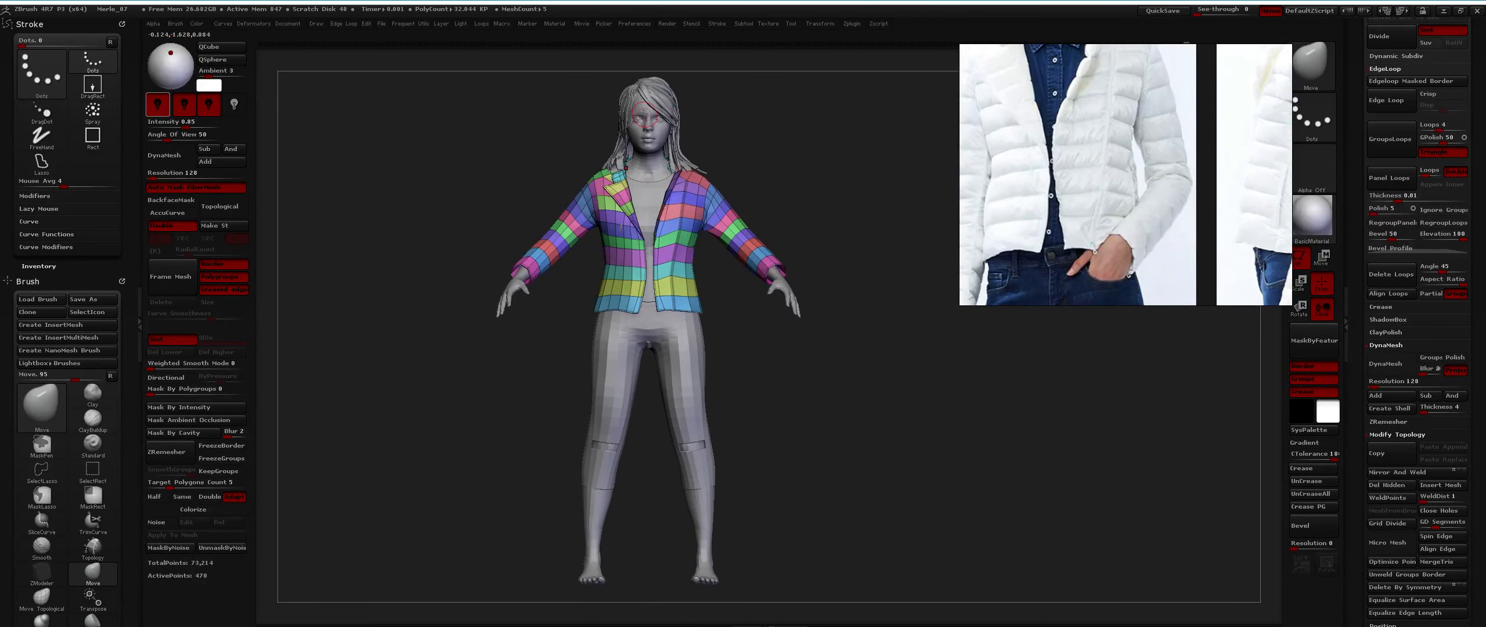
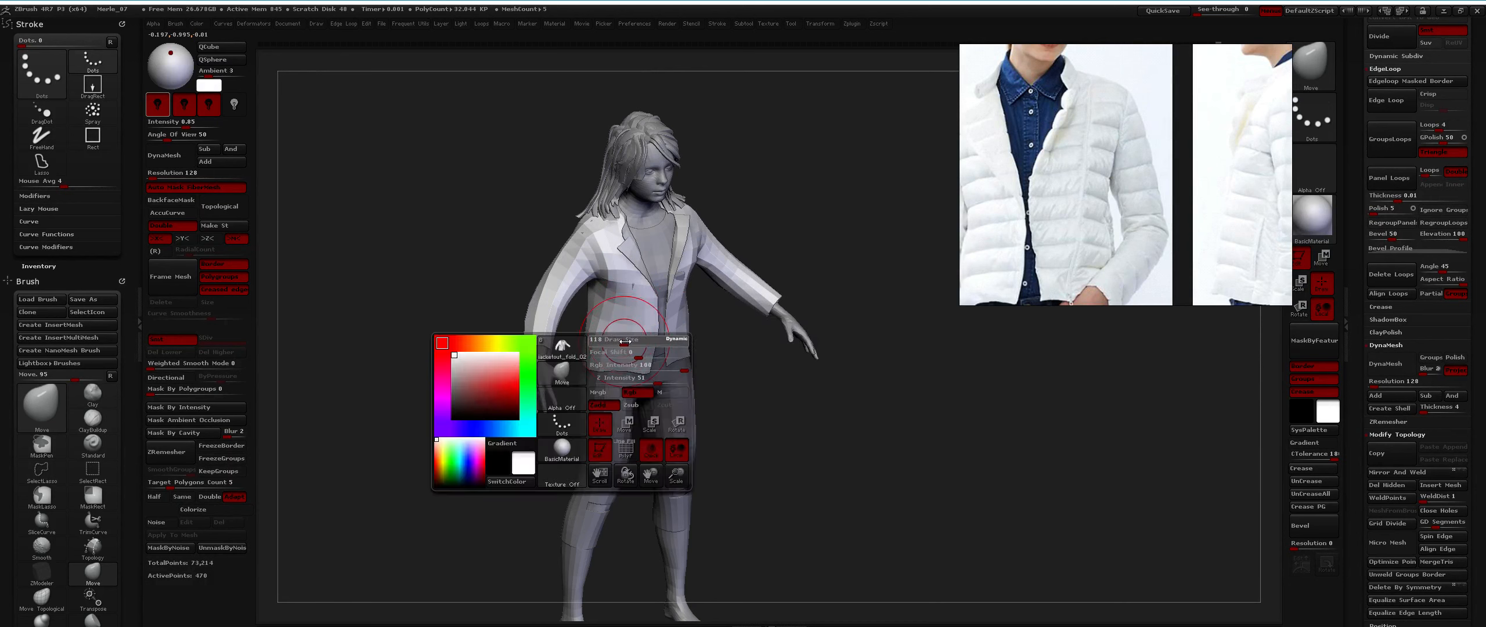
Puff up the jacket's body with the Inflat brush, working around the figure from the front and the back.
key("b")
right_click_drag(617, 355, 637, 271, "alt")
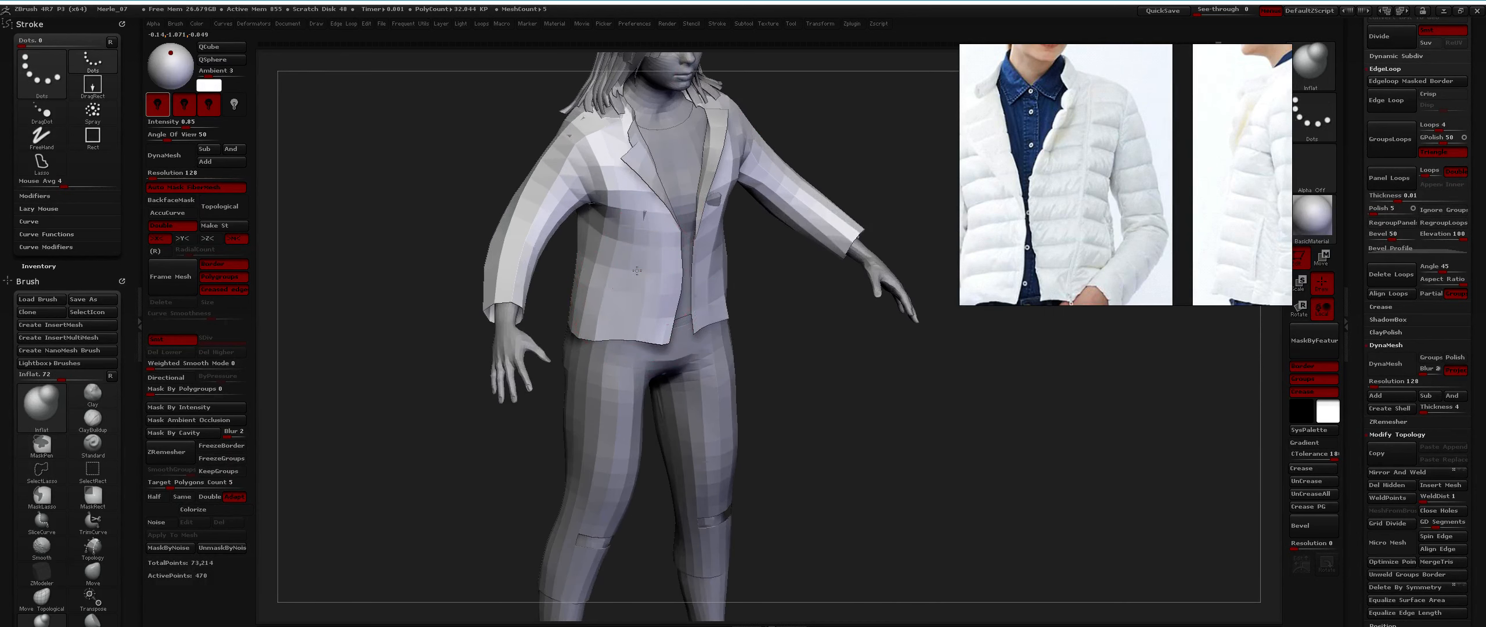
mouse_move(625, 337)
right_mouse_down()
mouse_move(633, 285)
mouse_move(642, 307)
mouse_move(633, 271)
right_mouse_up()
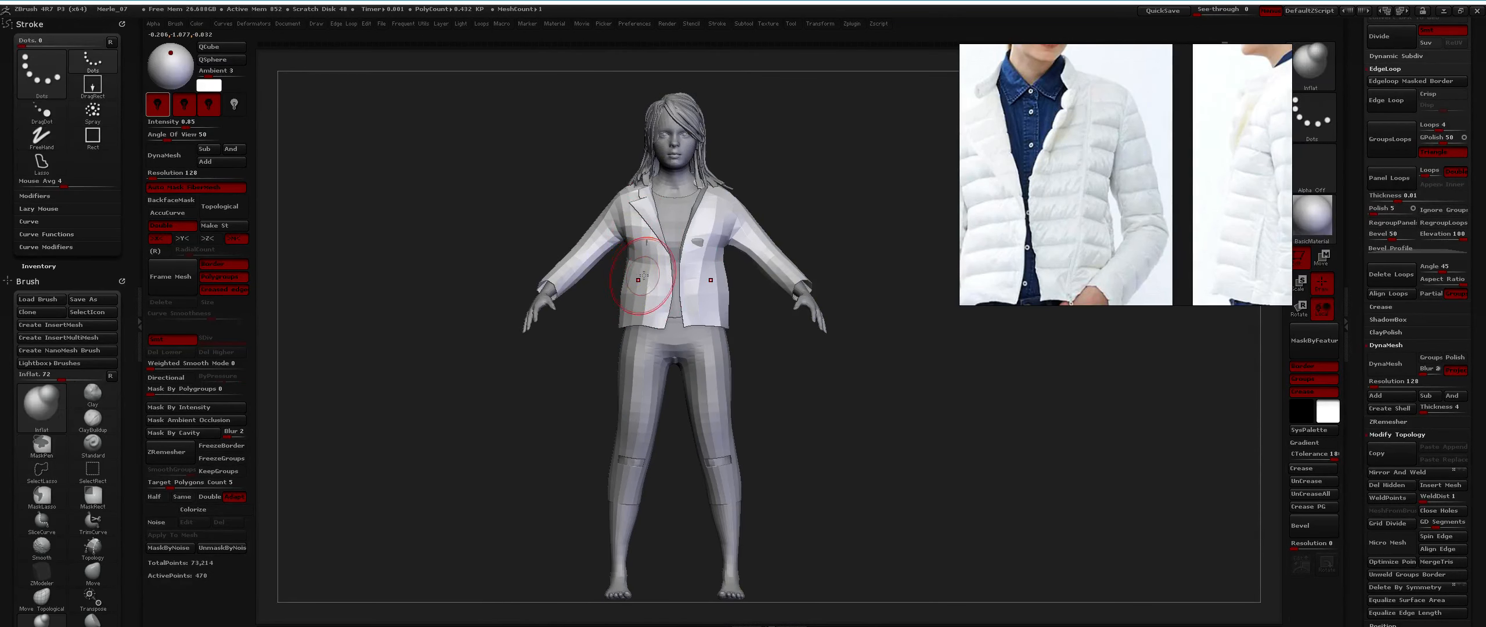
mouse_move(615, 284)
right_mouse_down()
mouse_move(634, 292)
mouse_move(643, 262)
right_mouse_up()
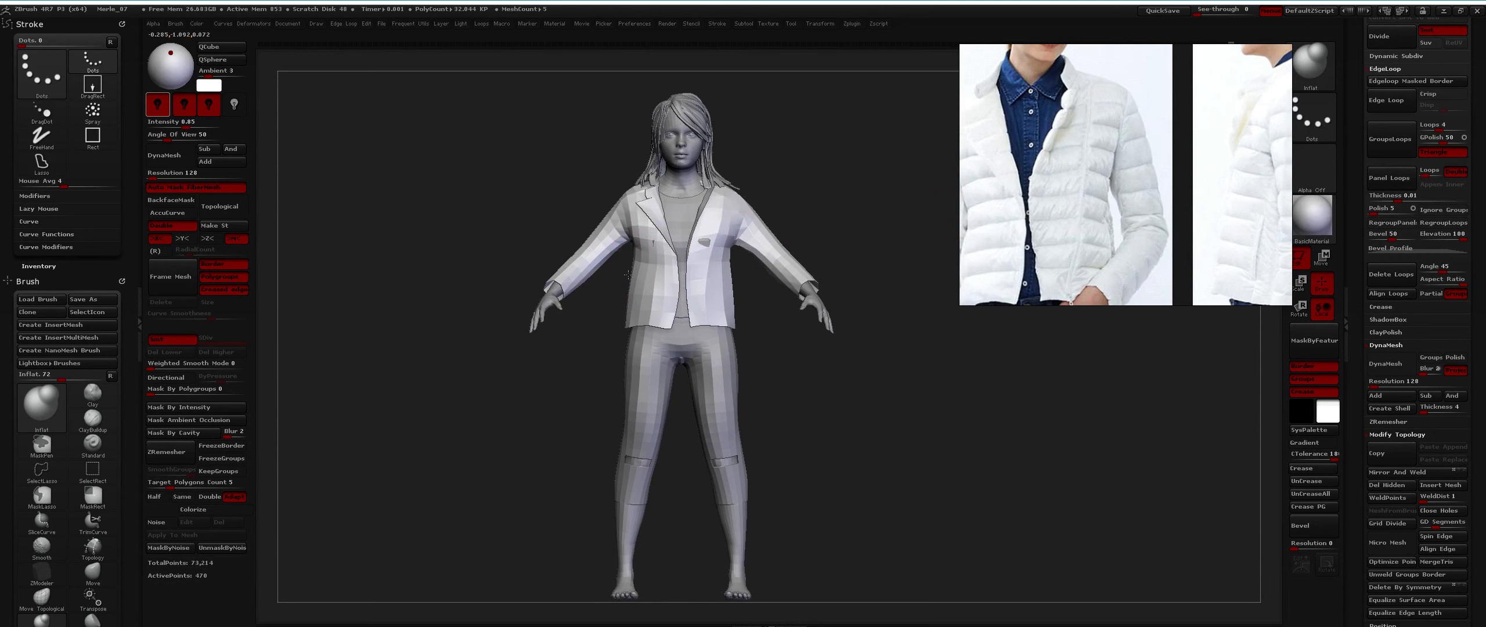
right_click_drag(628, 275, 651, 277)
mouse_move(651, 278)
right_mouse_down("ctrl")
mouse_move(691, 294)
mouse_move(654, 310)
mouse_move(726, 299)
mouse_move(560, 319)
mouse_move(566, 335)
right_mouse_up("ctrl")
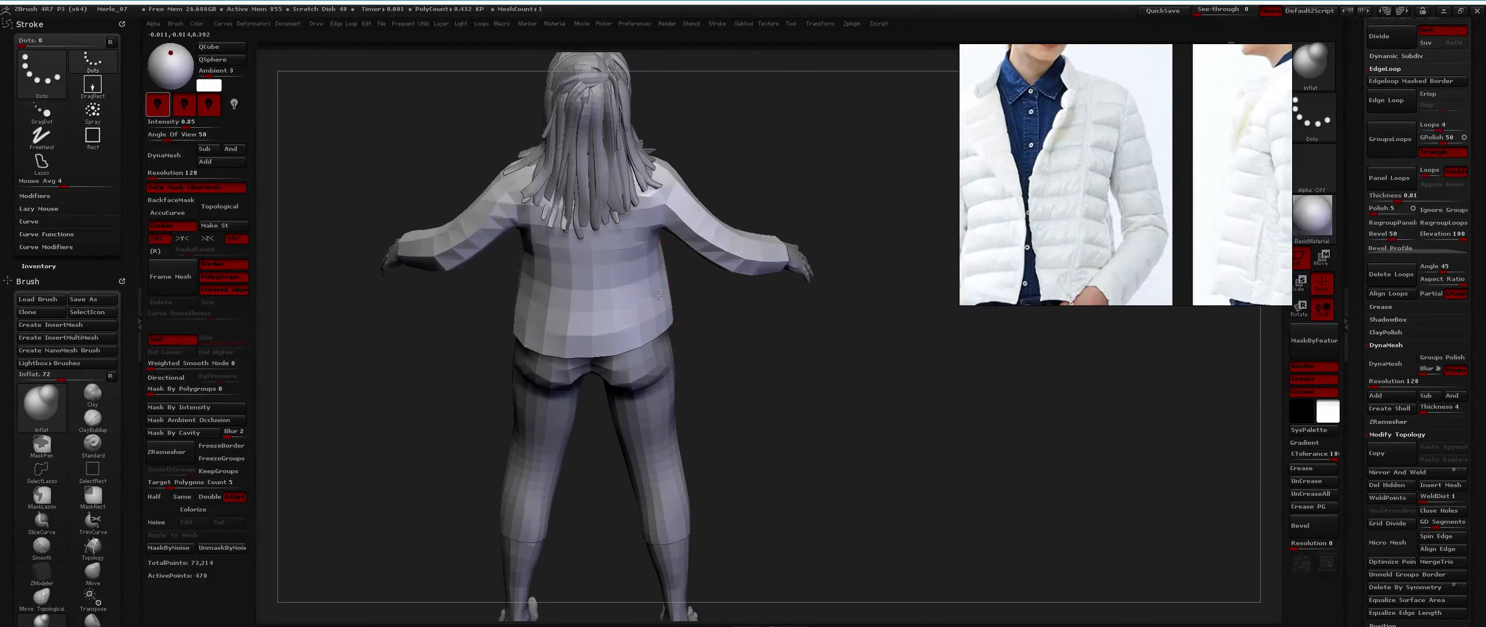
right_click_drag(658, 296, 656, 333)
mouse_move(551, 316)
right_mouse_down()
mouse_move(573, 310)
mouse_move(550, 291)
mouse_move(541, 301)
mouse_move(608, 316)
mouse_move(595, 247)
right_mouse_up()
key("shift")
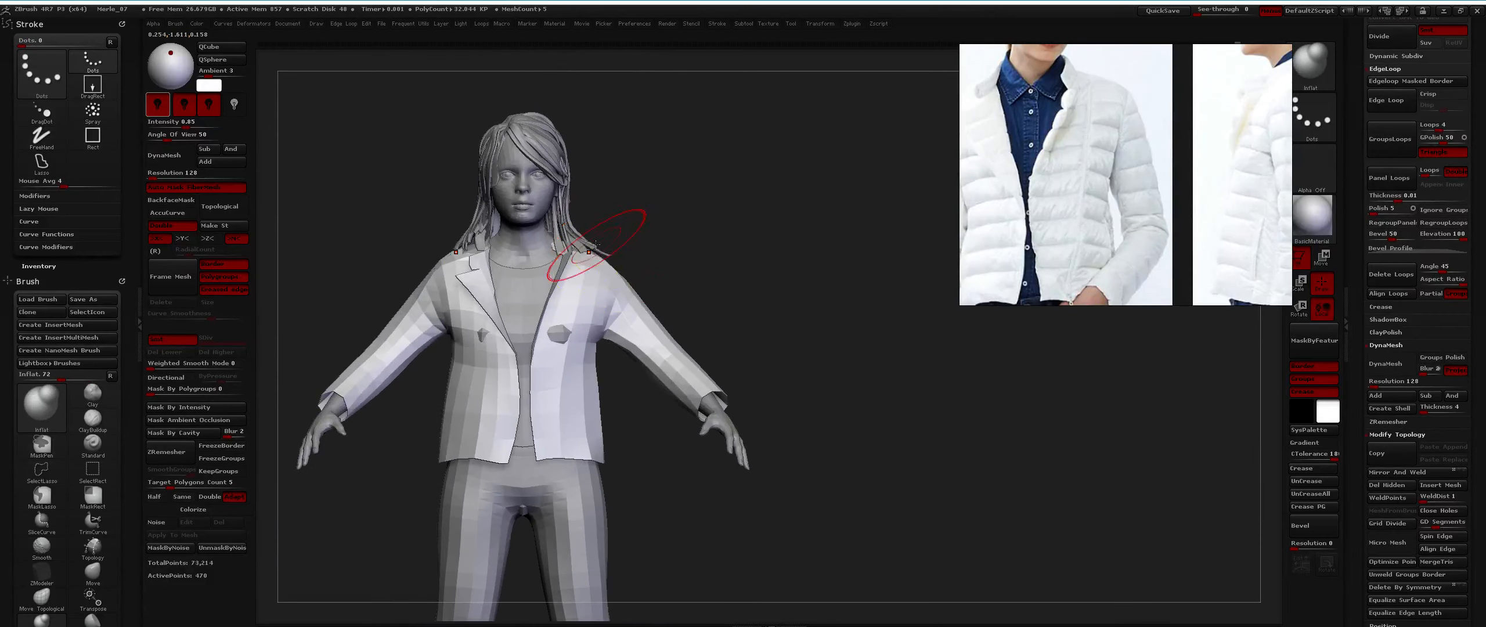
Adjust and smooth the left front panel near the lapel with the Move Topological brush, and select the jacketout_fold_02 subtool.
mouse_move(554, 286)
right_mouse_down()
mouse_move(522, 293)
mouse_move(532, 348)
mouse_move(526, 293)
mouse_move(566, 303)
right_mouse_up()
key("b")
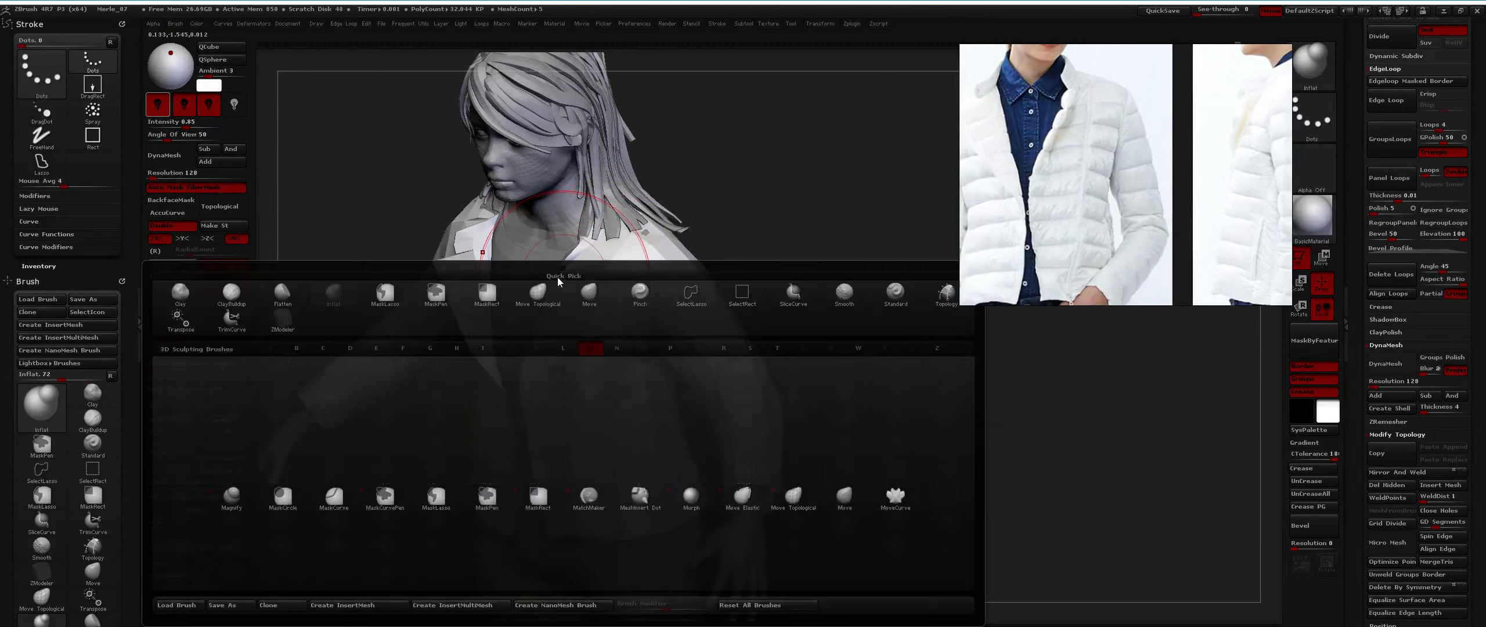
key("m")
key("t")
key("space")
left_click_drag(570, 305, 563, 293)
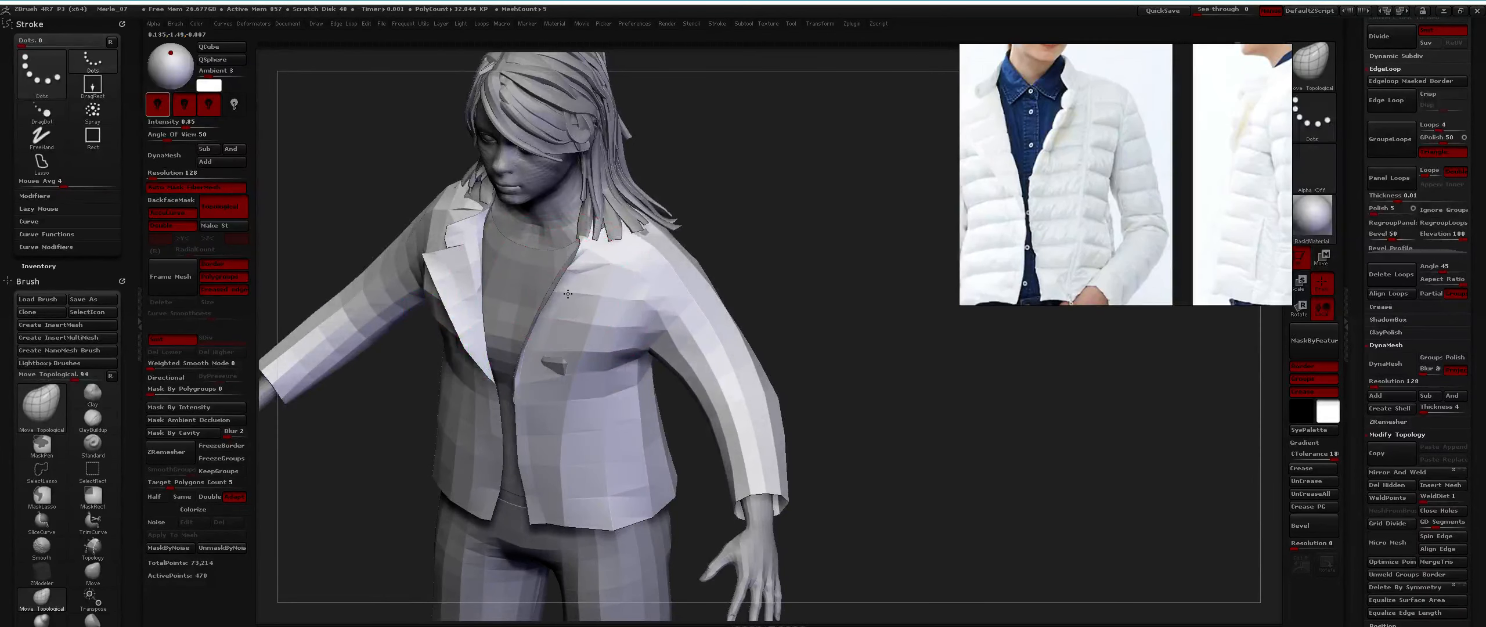
key("shift")
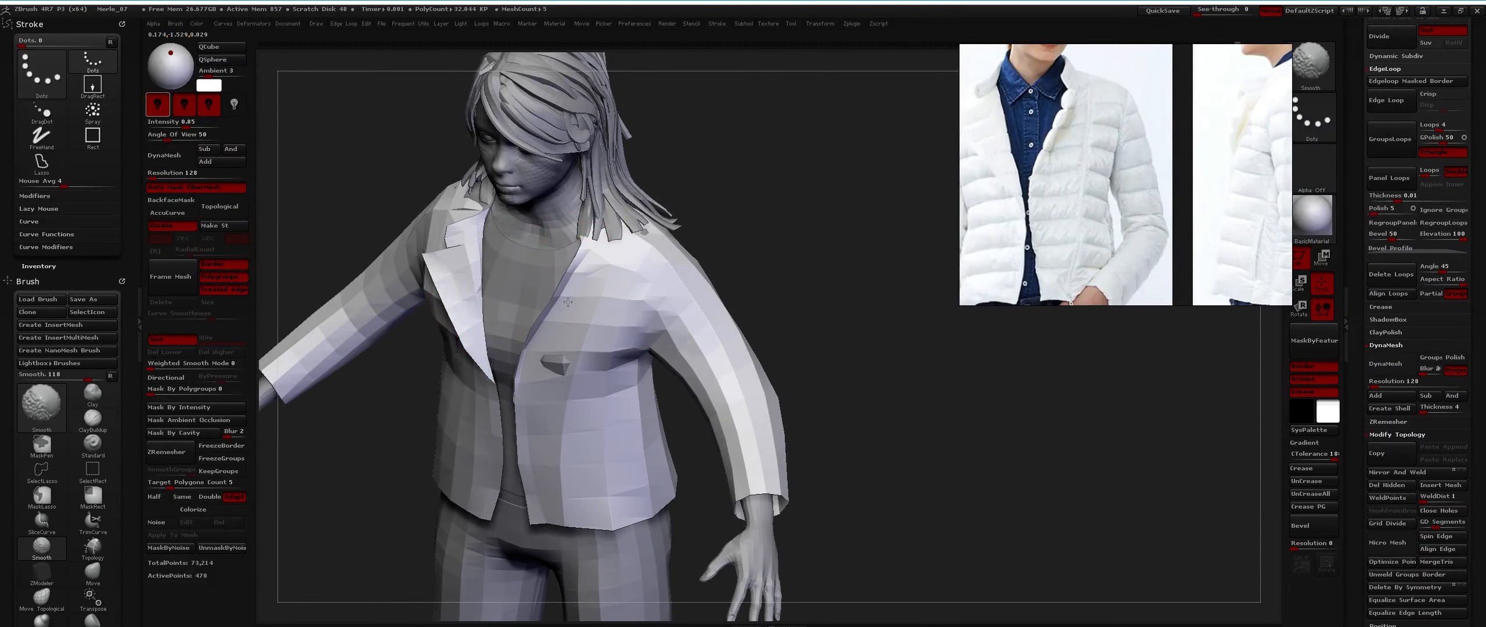
mouse_move(565, 290)
right_mouse_down("ctrl")
mouse_move(563, 250)
mouse_move(505, 255)
mouse_move(543, 290)
mouse_move(590, 266)
mouse_move(555, 246)
mouse_move(565, 309)
mouse_move(502, 305)
mouse_move(580, 299)
mouse_move(593, 233)
mouse_move(548, 290)
mouse_move(596, 307)
mouse_move(561, 279)
right_mouse_up("ctrl")
left_click(546, 302, "alt")
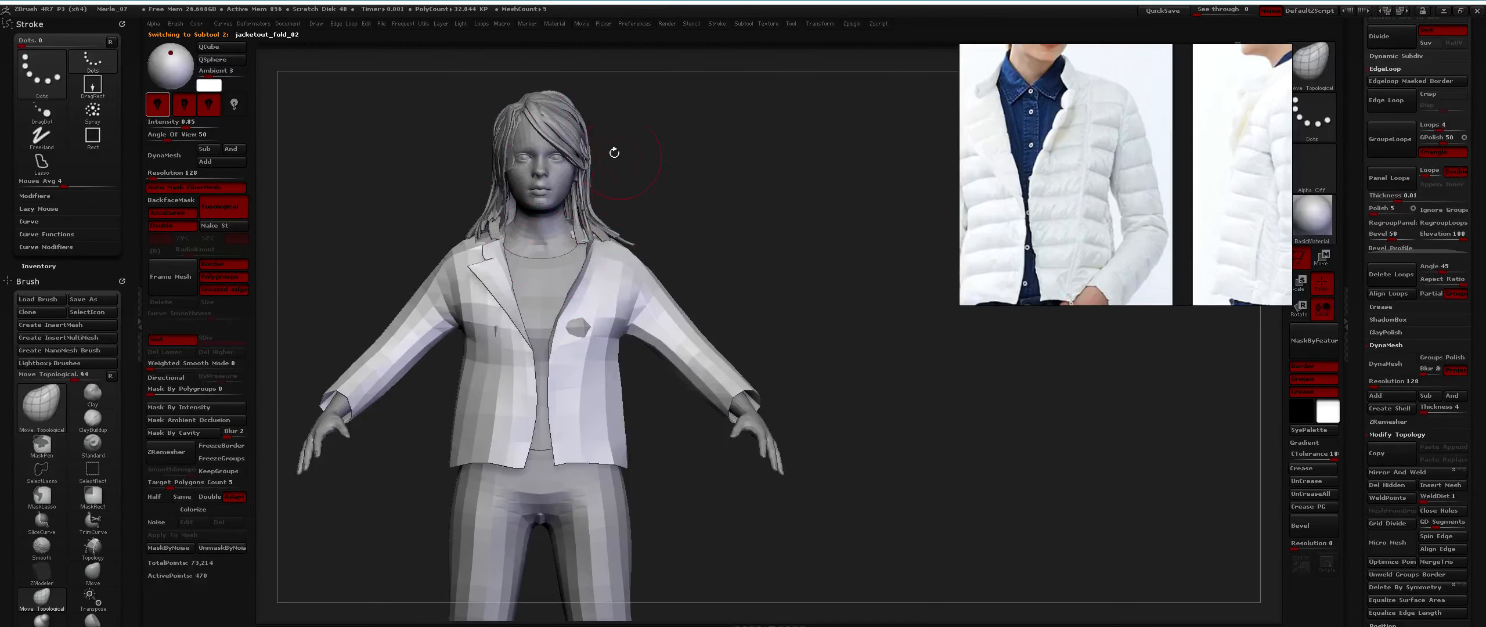
Shape the jacket's side and back silhouette with the Move brush, using the side-view reference.
right_click_drag(544, 202, 533, 268)
middle_click_drag(1131, 154, 934, 160)
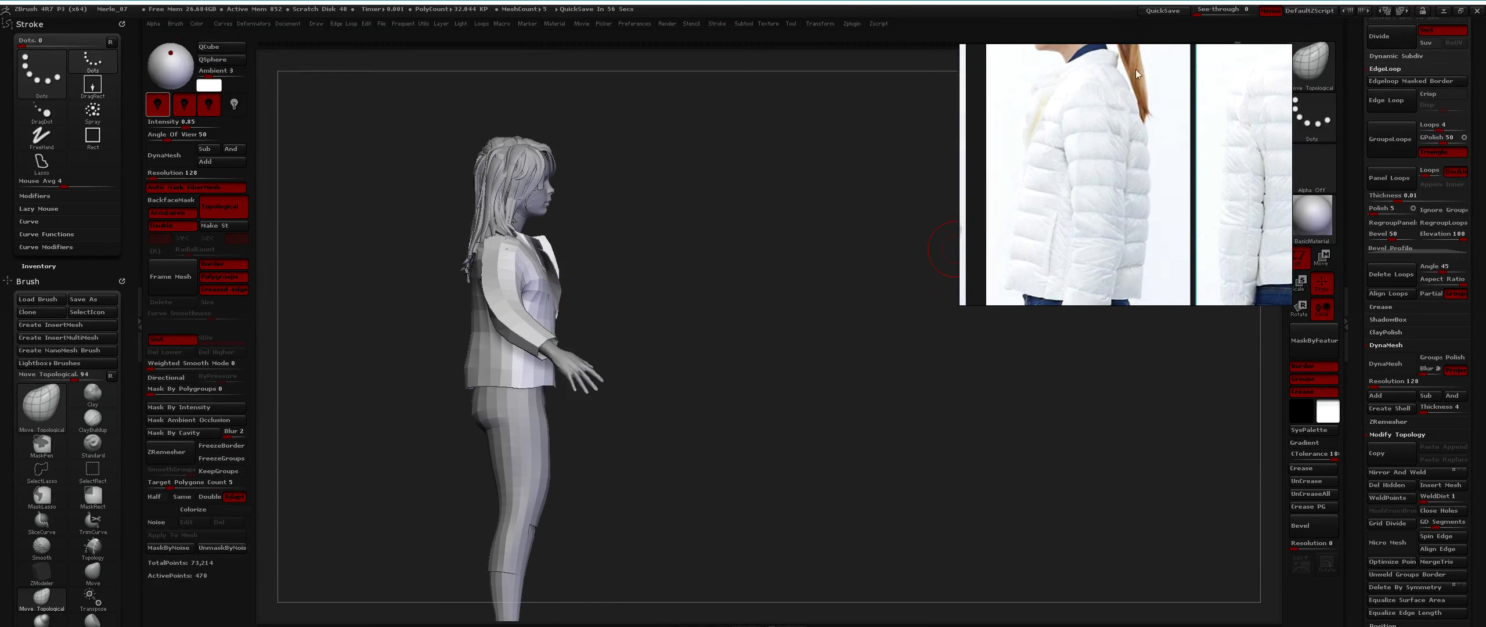
mouse_move(847, 275)
right_mouse_down()
mouse_move(591, 282)
mouse_move(559, 301)
mouse_move(552, 281)
mouse_move(639, 278)
mouse_move(573, 275)
right_mouse_up()
key("b")
key("m")
key("v")
Puff up the jacket's back with the Inflat brush from the back and side, and smooth the bulge.
key("b")
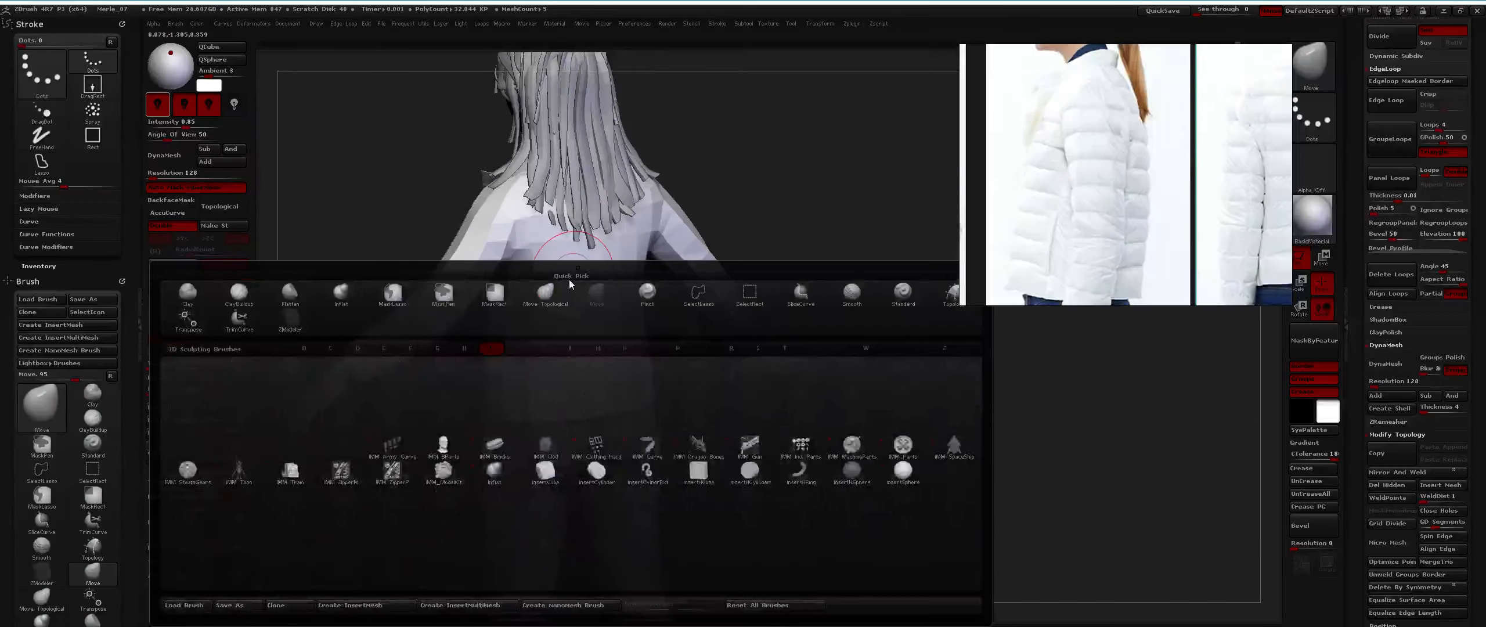
key("i")
key("n")
key("space")
right_click_drag(582, 232, 672, 279)
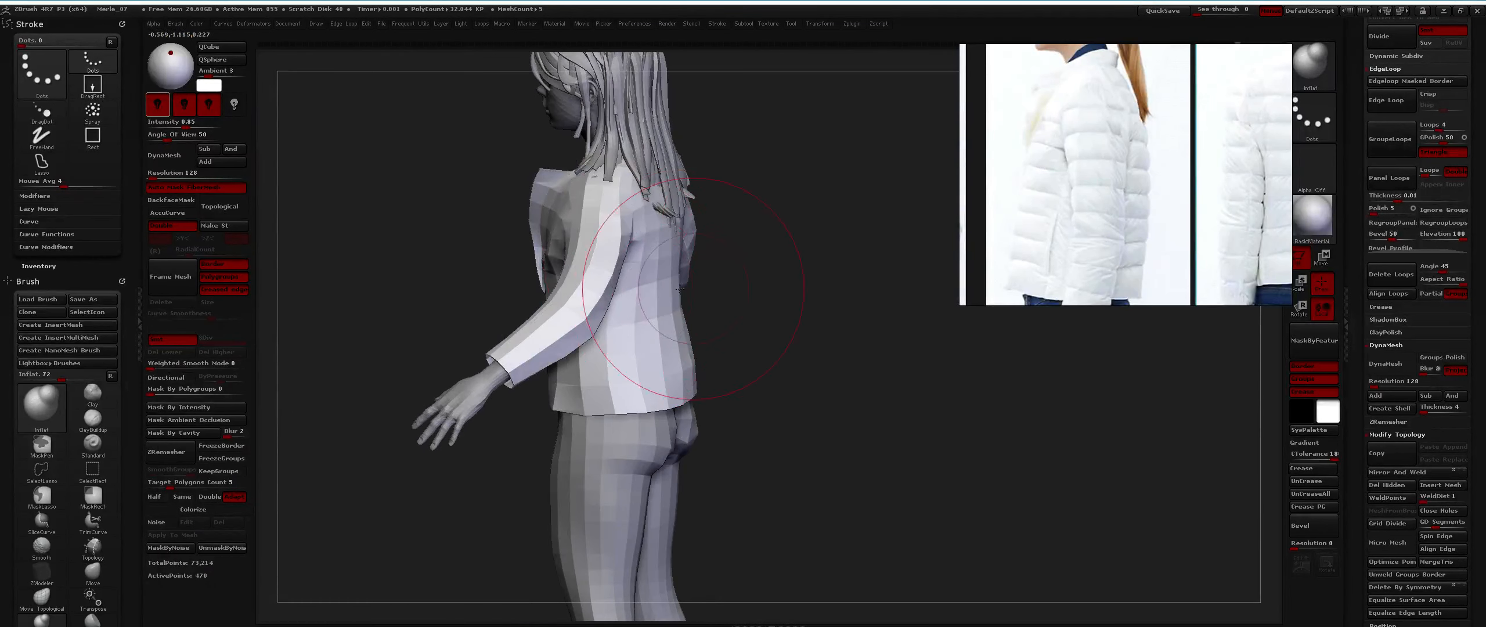
mouse_move(669, 317)
right_mouse_down()
mouse_move(689, 305)
mouse_move(677, 310)
mouse_move(703, 255)
mouse_move(709, 282)
right_mouse_up()
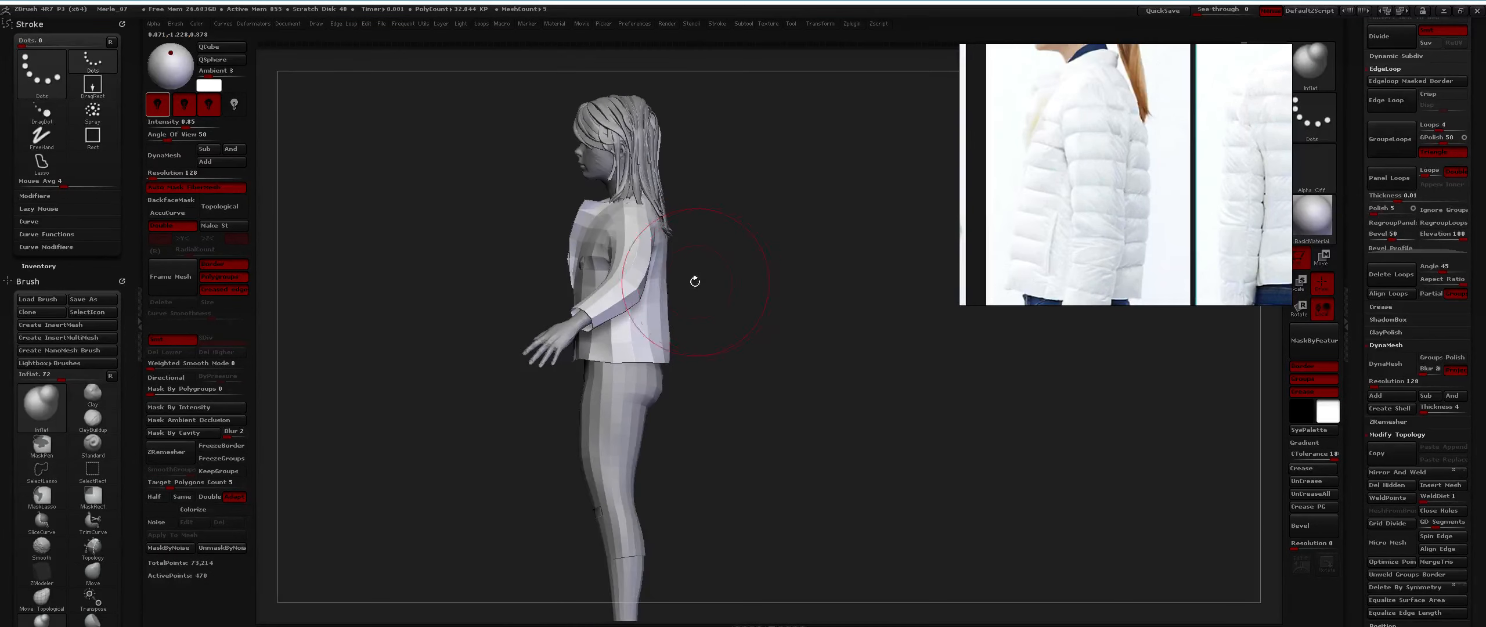
mouse_move(698, 219)
right_mouse_down()
mouse_move(573, 289)
mouse_move(672, 300)
mouse_move(648, 290)
right_mouse_up()
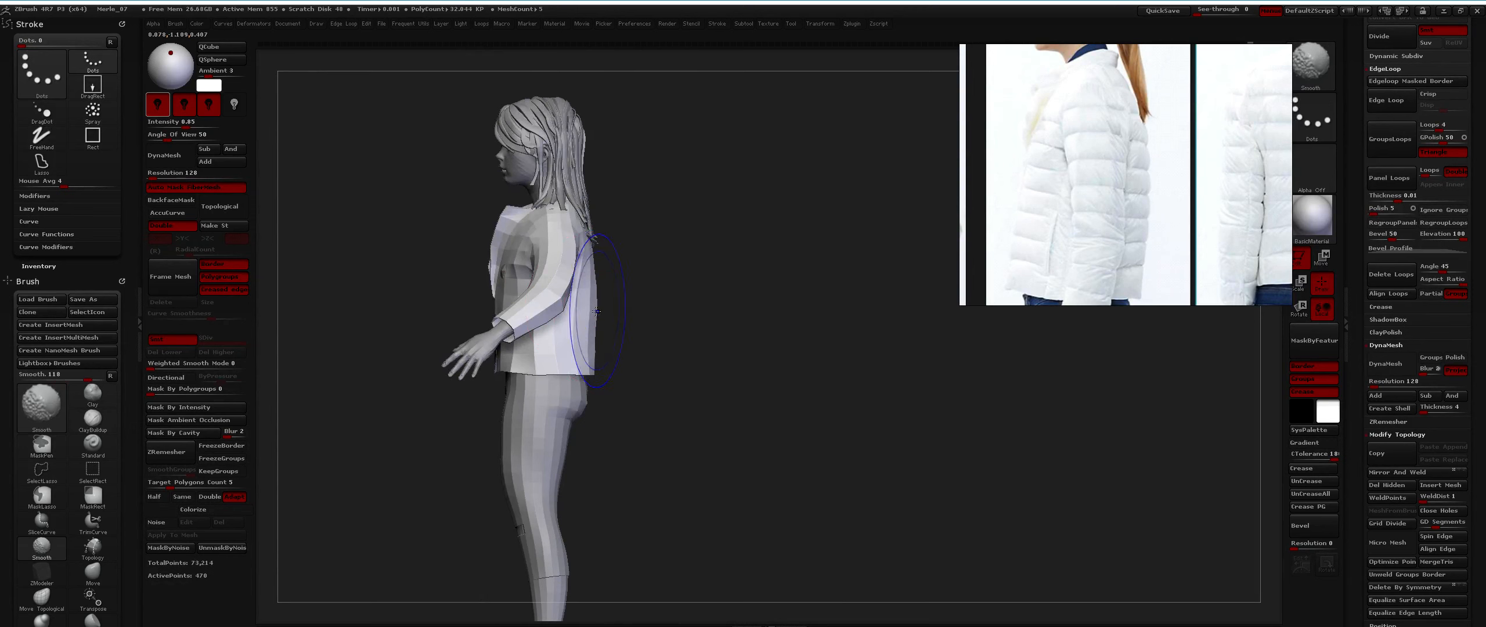
right_click_drag(616, 339, 583, 273, "ctrl")
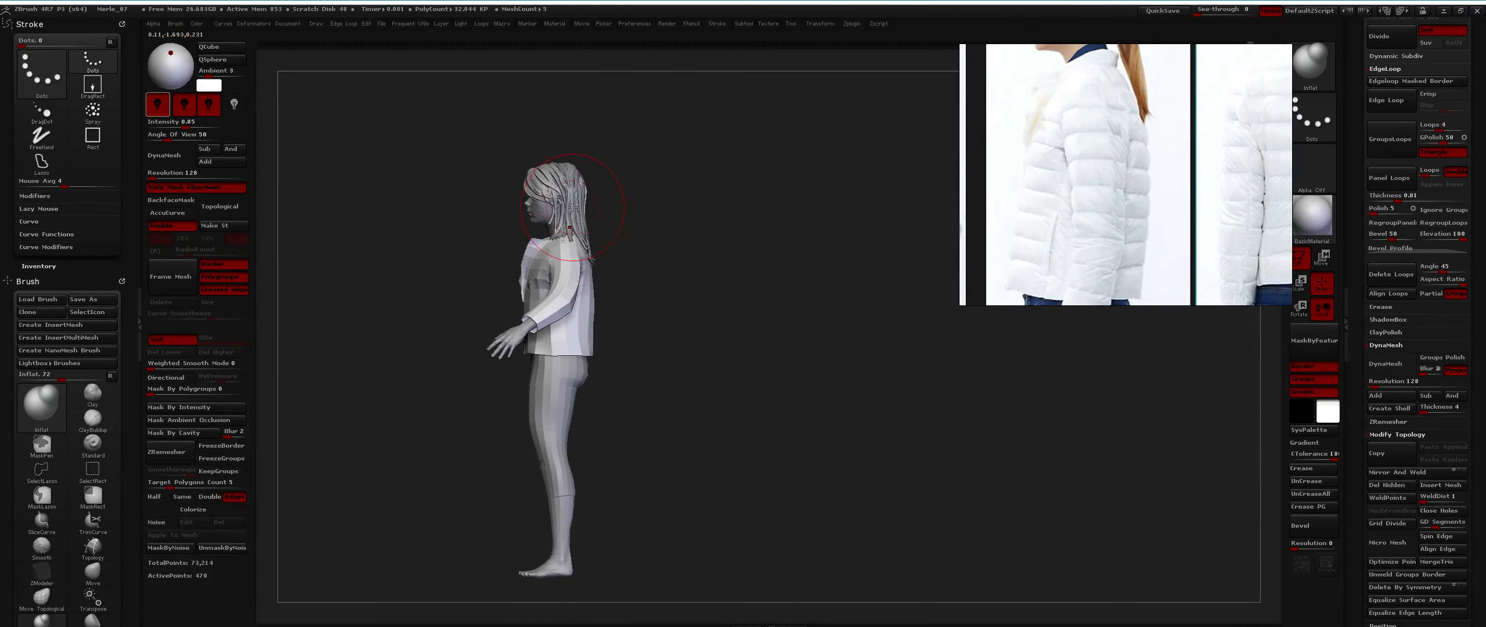
Examine the side- and back-view reference photos for the shape of the jacket's shoulders and back.
right_click_drag(627, 250, 637, 292, "ctrl")
middle_click_drag(1075, 120, 1055, 229)
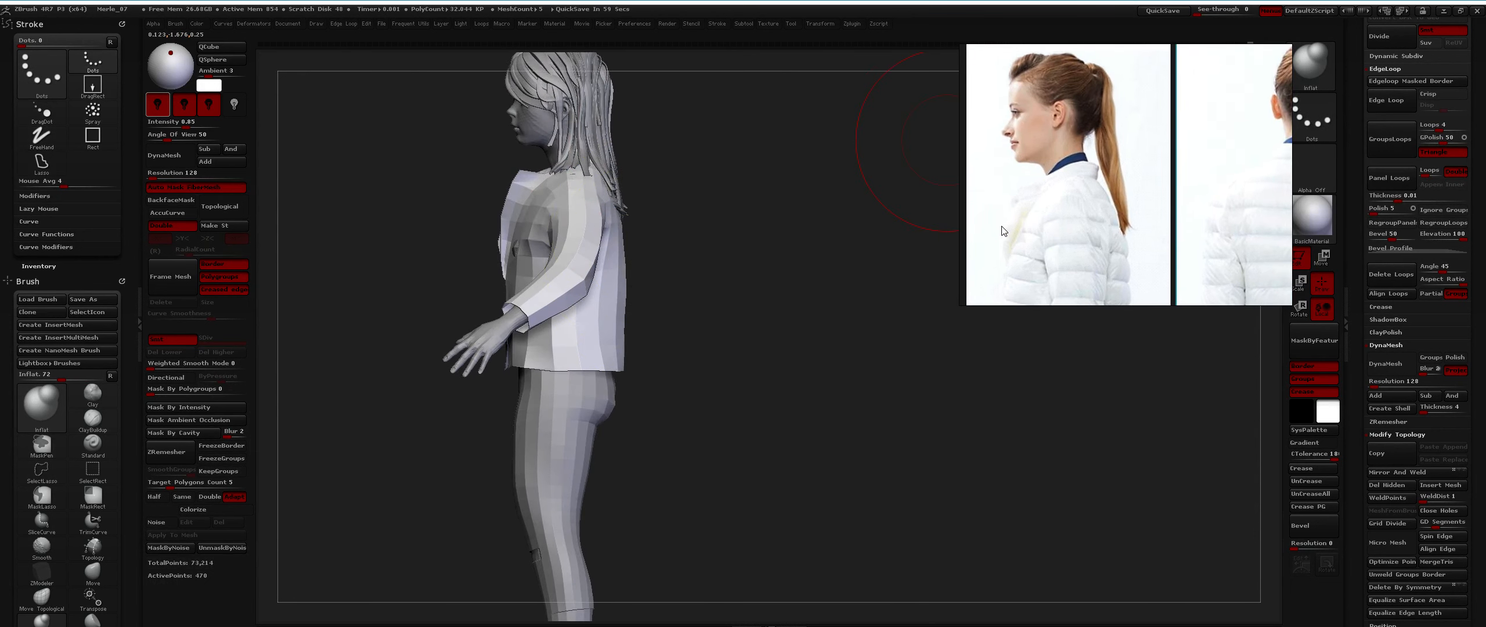
middle_click_drag(1130, 163, 1077, 142)
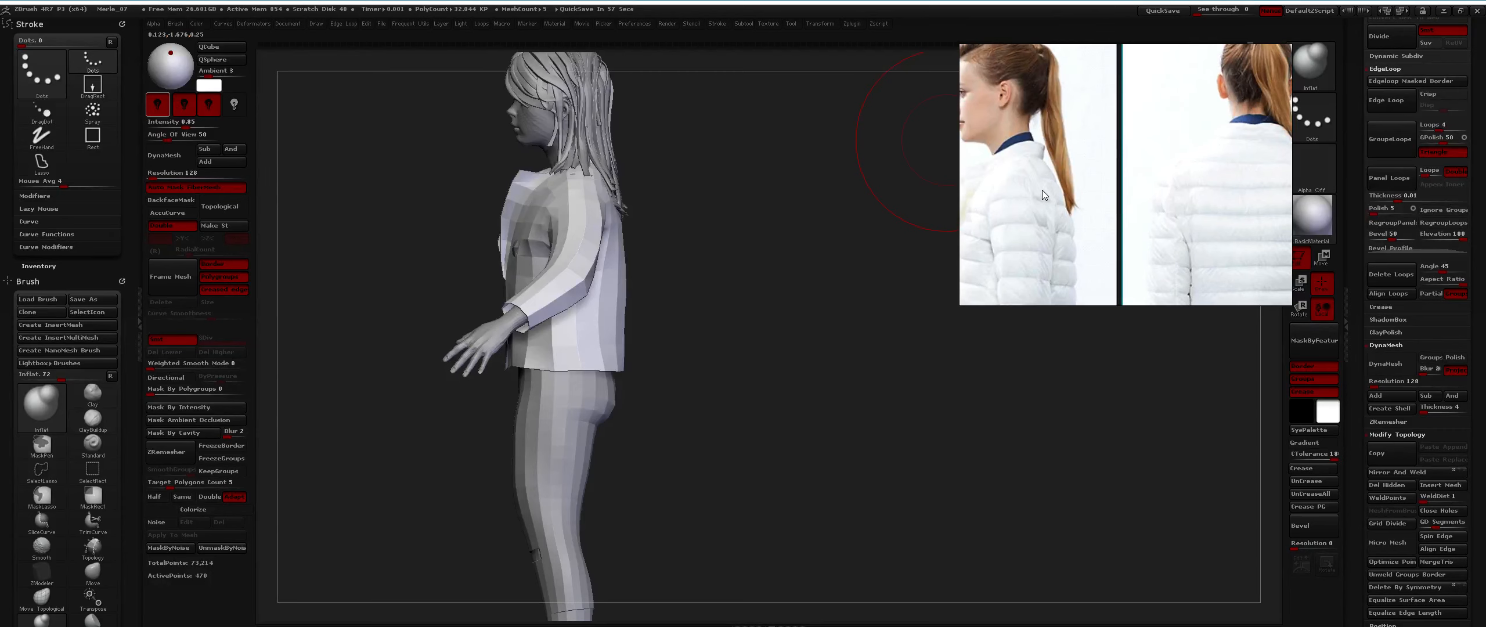
scroll(1034, 168, "up", 3)
scroll(1033, 168, "down", 10)
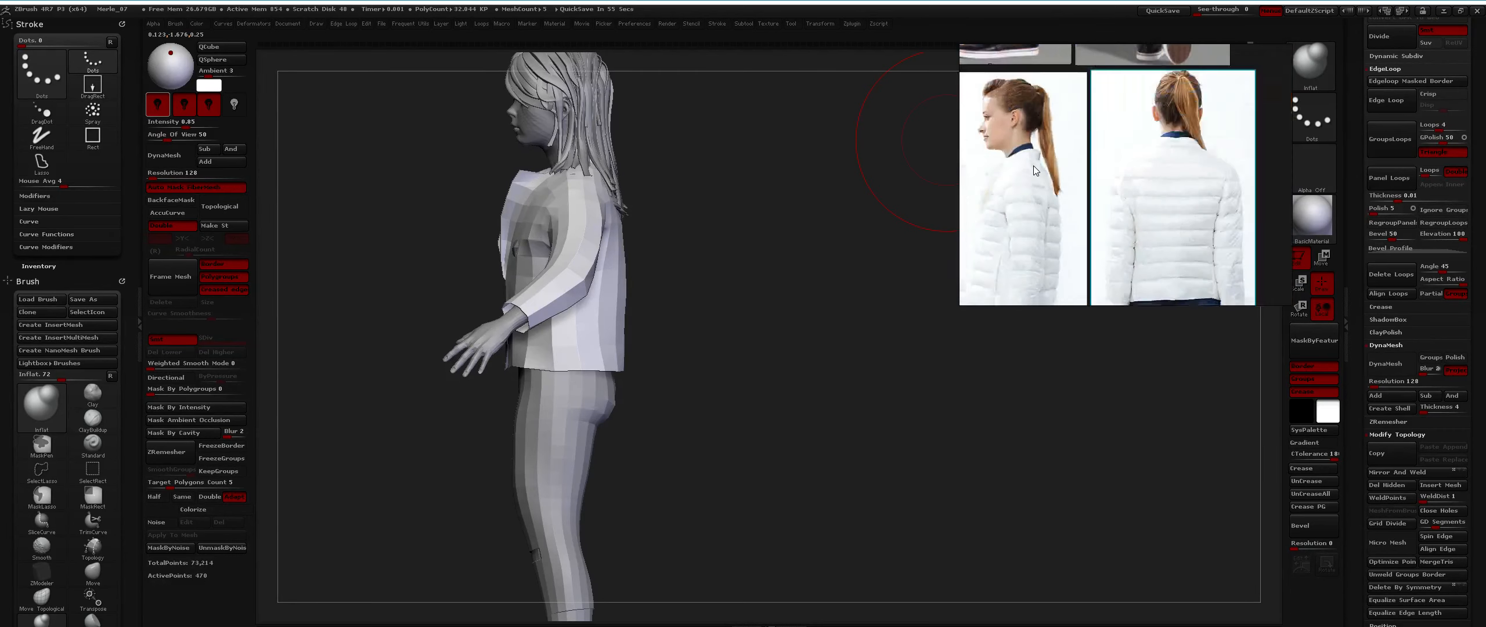
scroll(1035, 168, "up", 2)
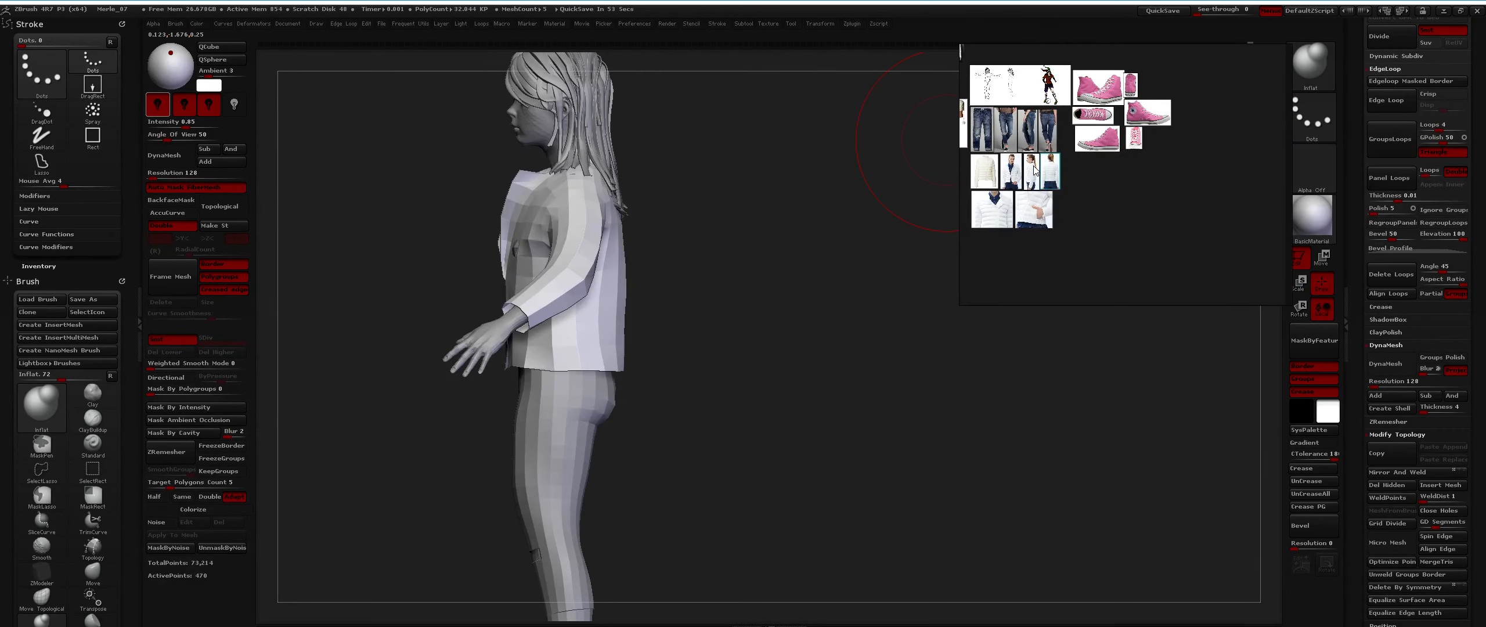
scroll(1035, 169, "up", 6)
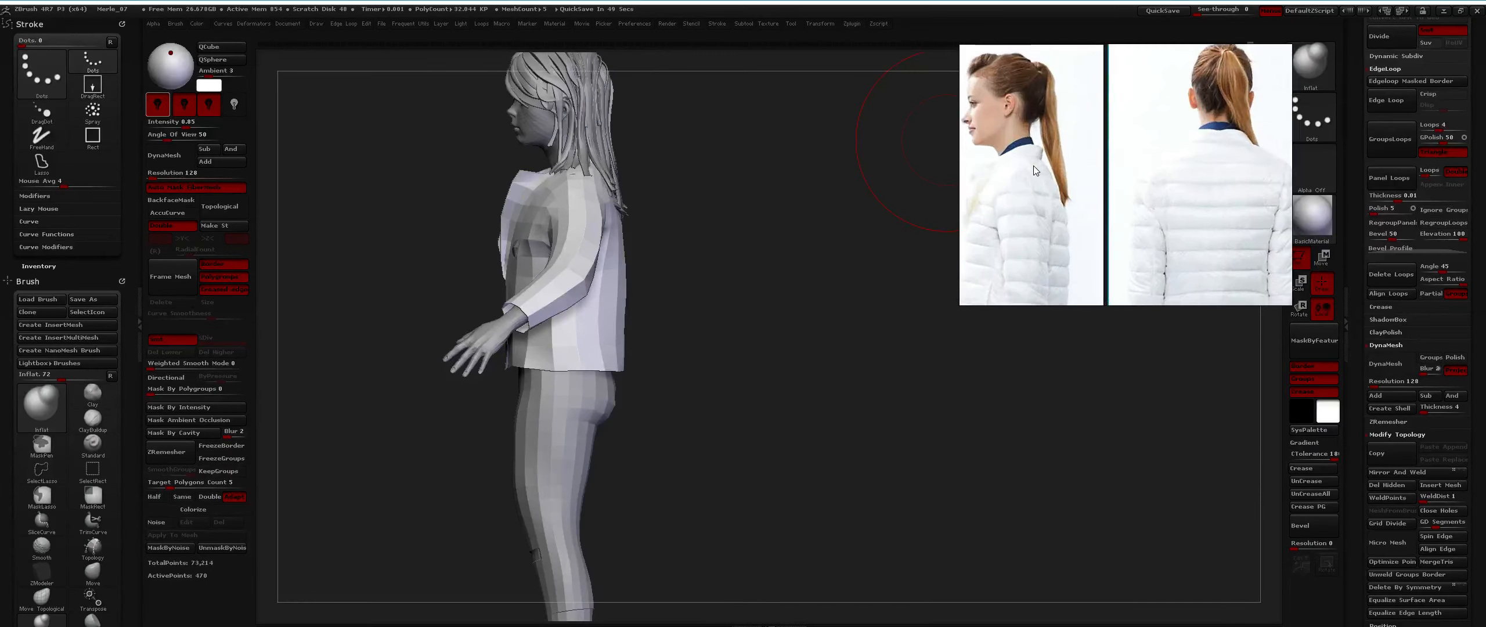
middle_click_drag(1050, 161, 1132, 182)
Compare the jacket with the reference from front and side, and refine its side profile with the Move brush.
mouse_move(573, 206)
right_mouse_down()
mouse_move(642, 230)
mouse_move(720, 232)
mouse_move(705, 194)
mouse_move(677, 242)
right_mouse_up()
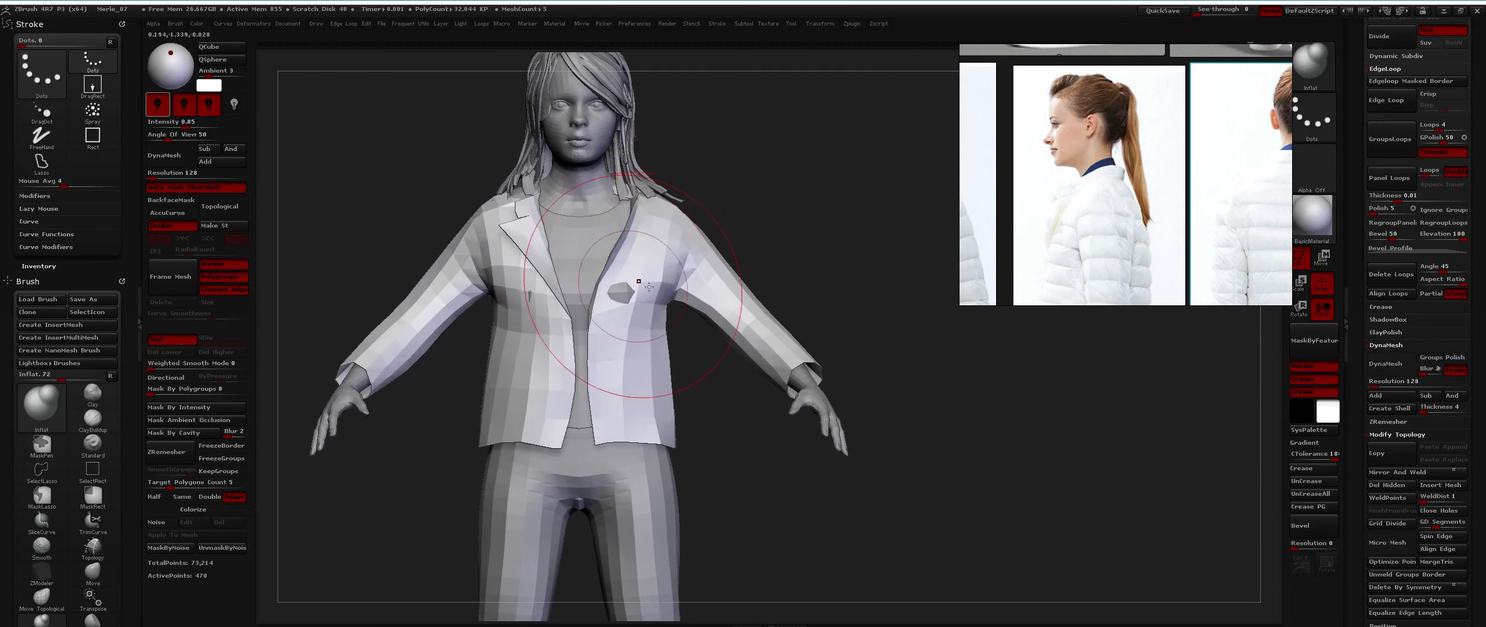
right_click_drag(649, 287, 794, 170)
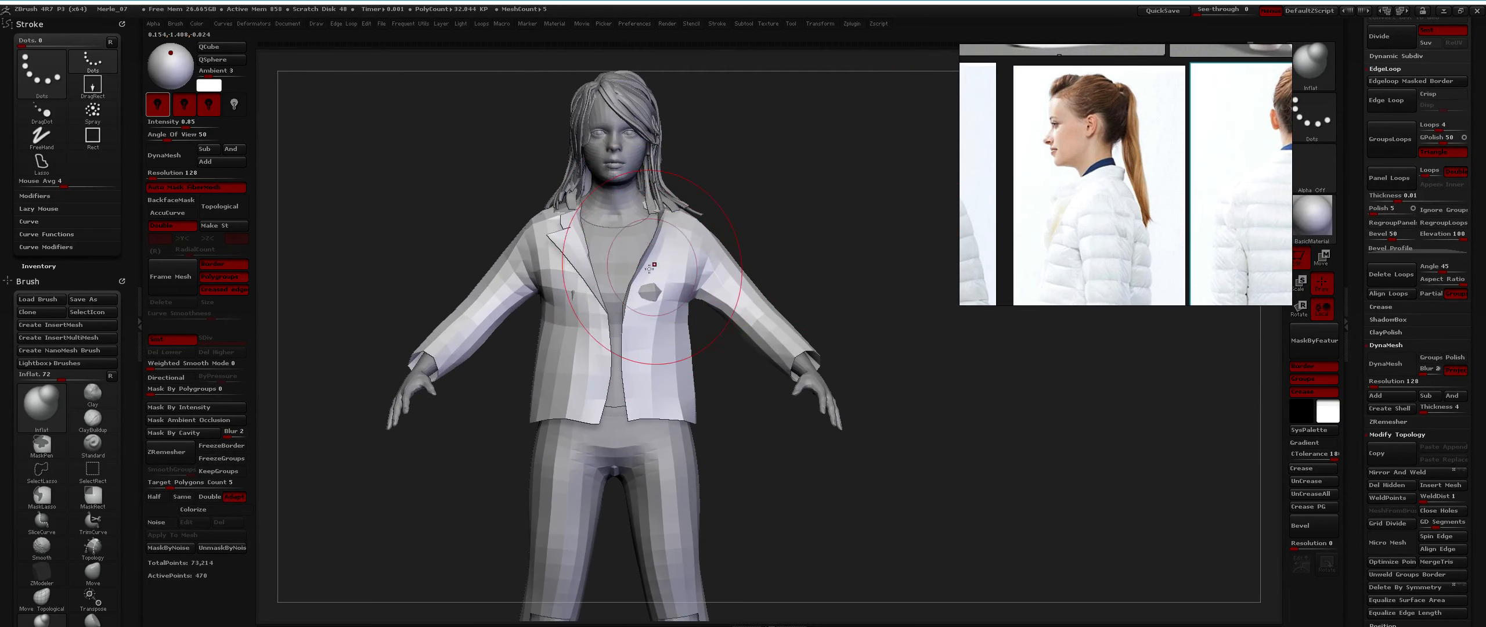
mouse_move(650, 268)
right_mouse_down()
mouse_move(667, 290)
mouse_move(657, 331)
mouse_move(872, 278)
right_mouse_up()
scroll(1107, 120, "up", 3)
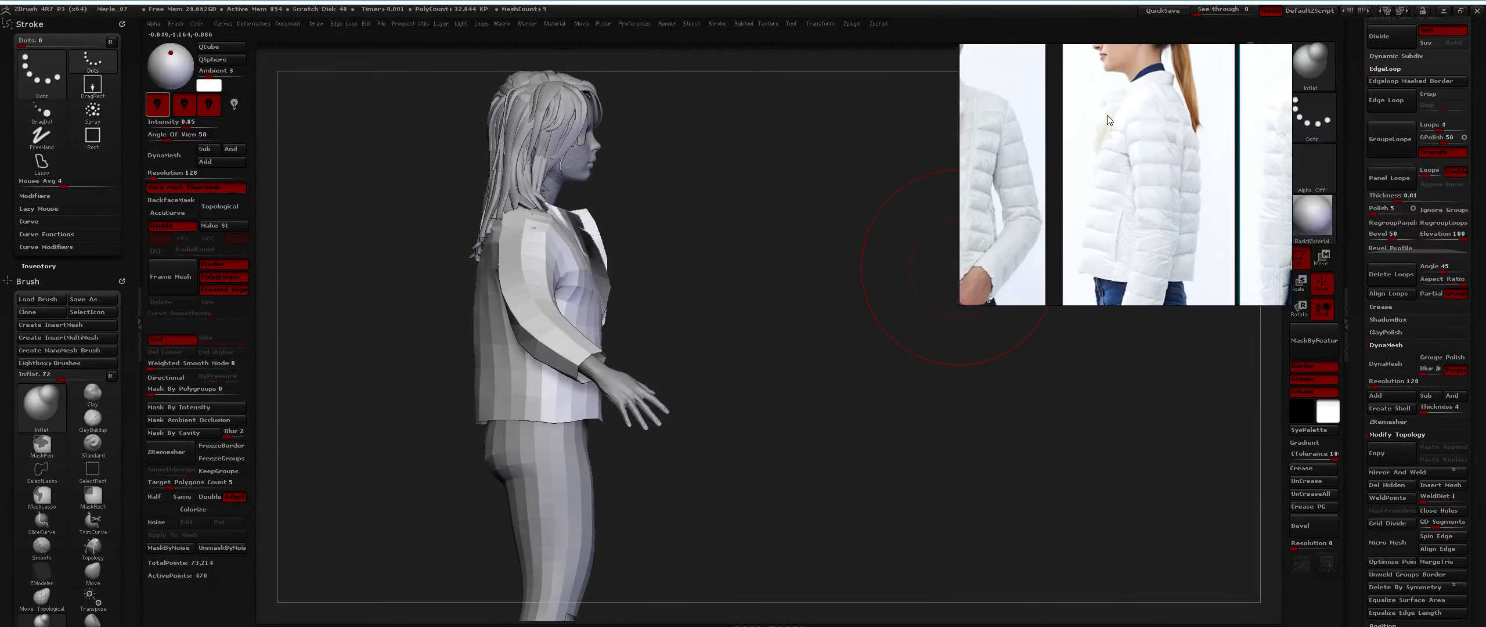
middle_click_drag(1108, 120, 1097, 120)
mouse_move(702, 247)
right_mouse_down()
mouse_move(654, 244)
mouse_move(683, 250)
mouse_move(659, 262)
right_mouse_up()
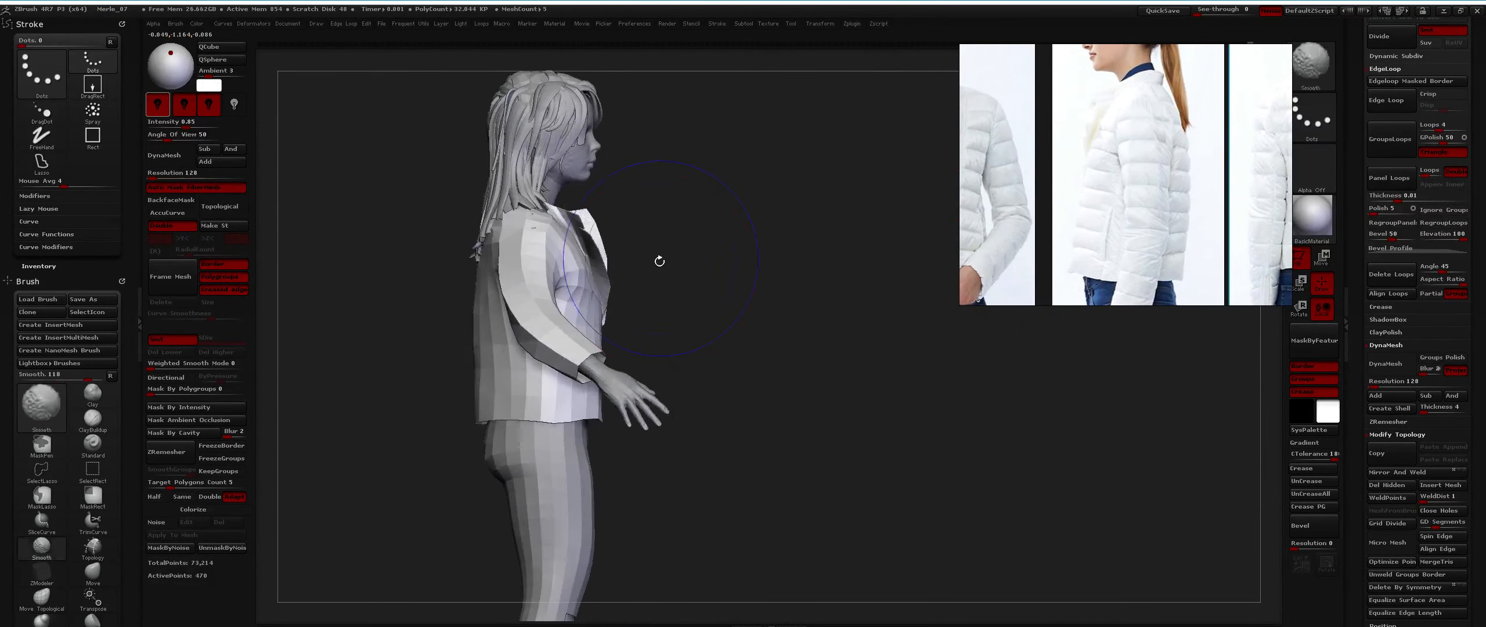
key("b")
key("m")
key("v")
key("space")
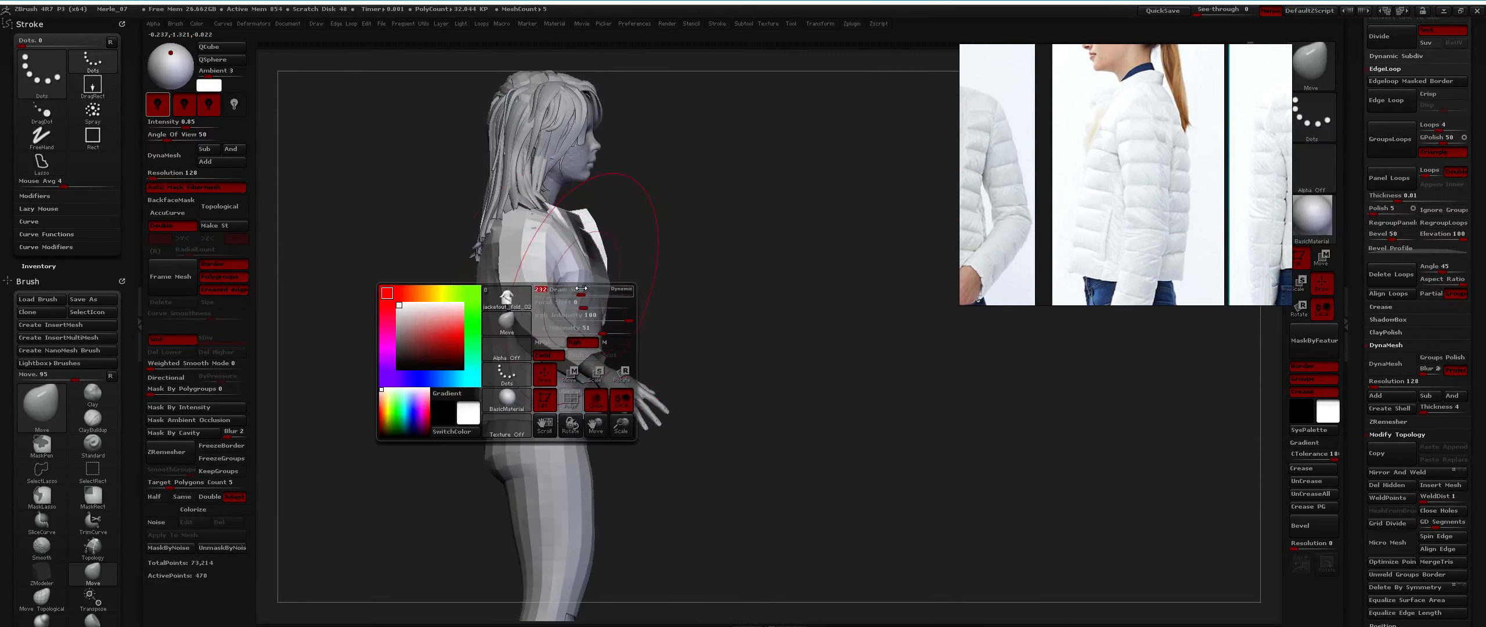
right_click_drag(667, 337, 633, 291, "ctrl")
mouse_move(575, 325)
right_mouse_down()
mouse_move(656, 323)
mouse_move(597, 330)
right_mouse_up()
Add volume to the jacket's back and sides with the Inflat brush, judging the full figure from behind and in profile.
key("b")
key("i")
key("n")
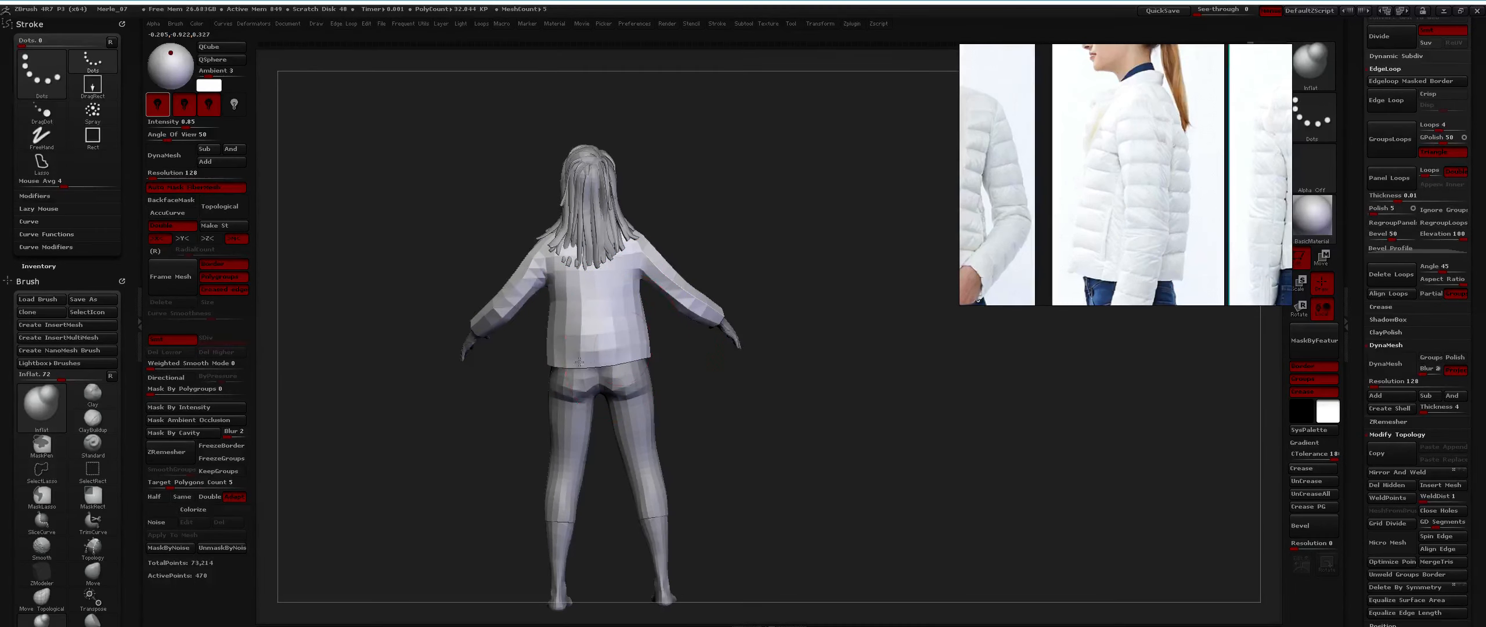
left_click_drag(579, 362, 598, 337)
right_click_drag(601, 334, 609, 303, "ctrl")
mouse_move(608, 303)
right_mouse_down()
mouse_move(653, 302)
mouse_move(572, 328)
mouse_move(594, 363)
mouse_move(583, 386)
mouse_move(556, 376)
right_mouse_up()
mouse_move(586, 329)
right_mouse_down()
mouse_move(627, 336)
mouse_move(587, 333)
mouse_move(607, 334)
right_mouse_up()
mouse_move(629, 331)
right_mouse_down("ctrl")
mouse_move(635, 279)
mouse_move(605, 311)
right_mouse_up("ctrl")
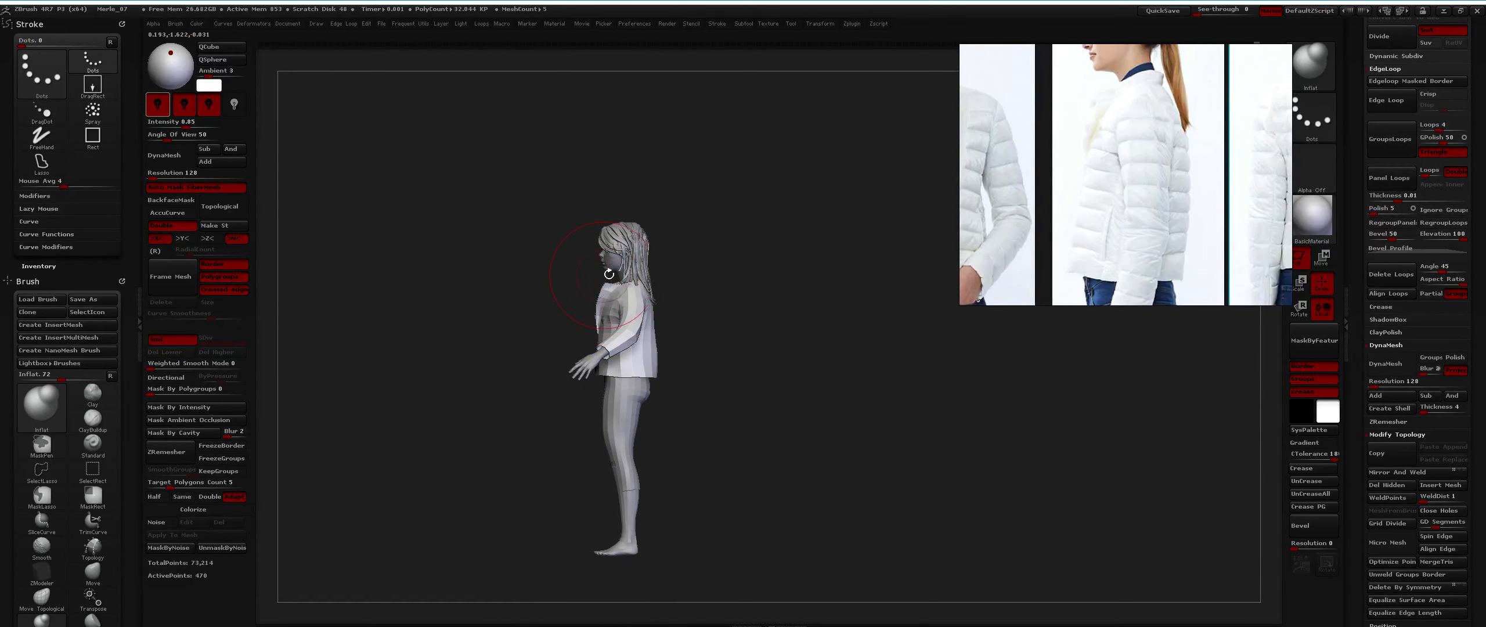
right_click_drag(609, 274, 581, 304, "ctrl")
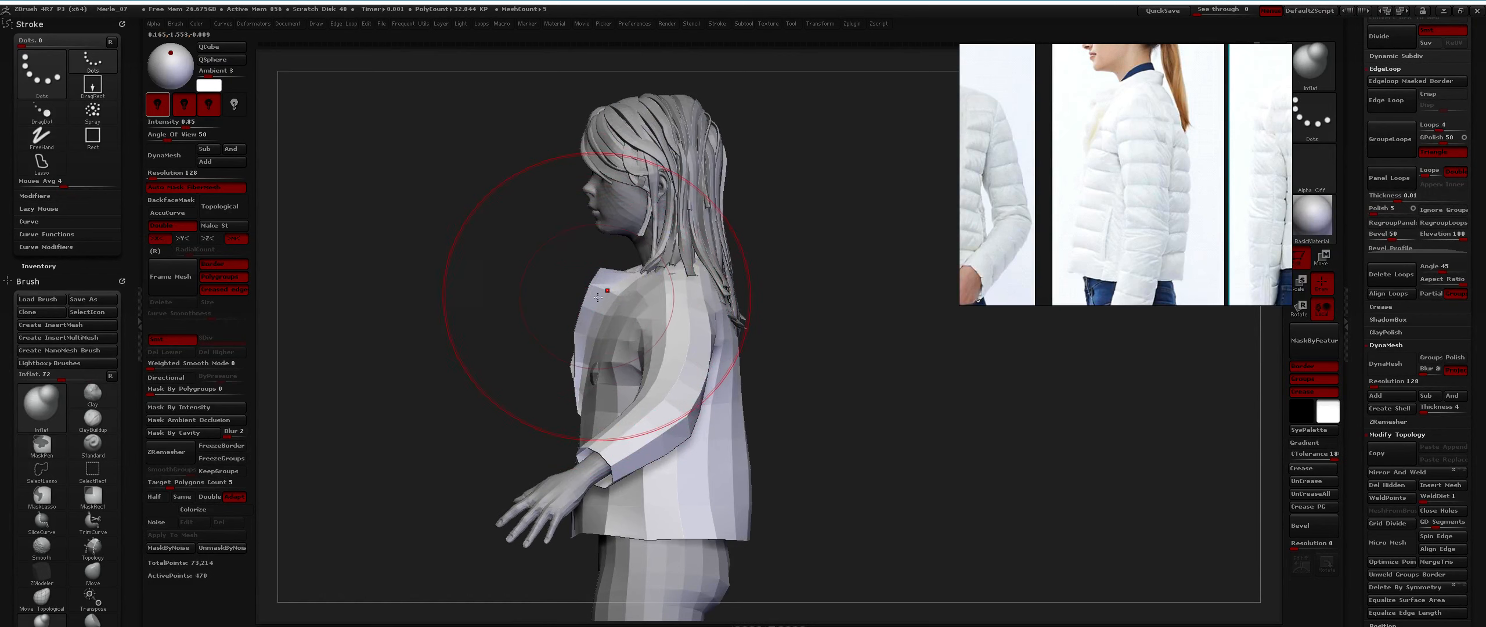
key("ctrl+shift+z")
key("ctrl+z")
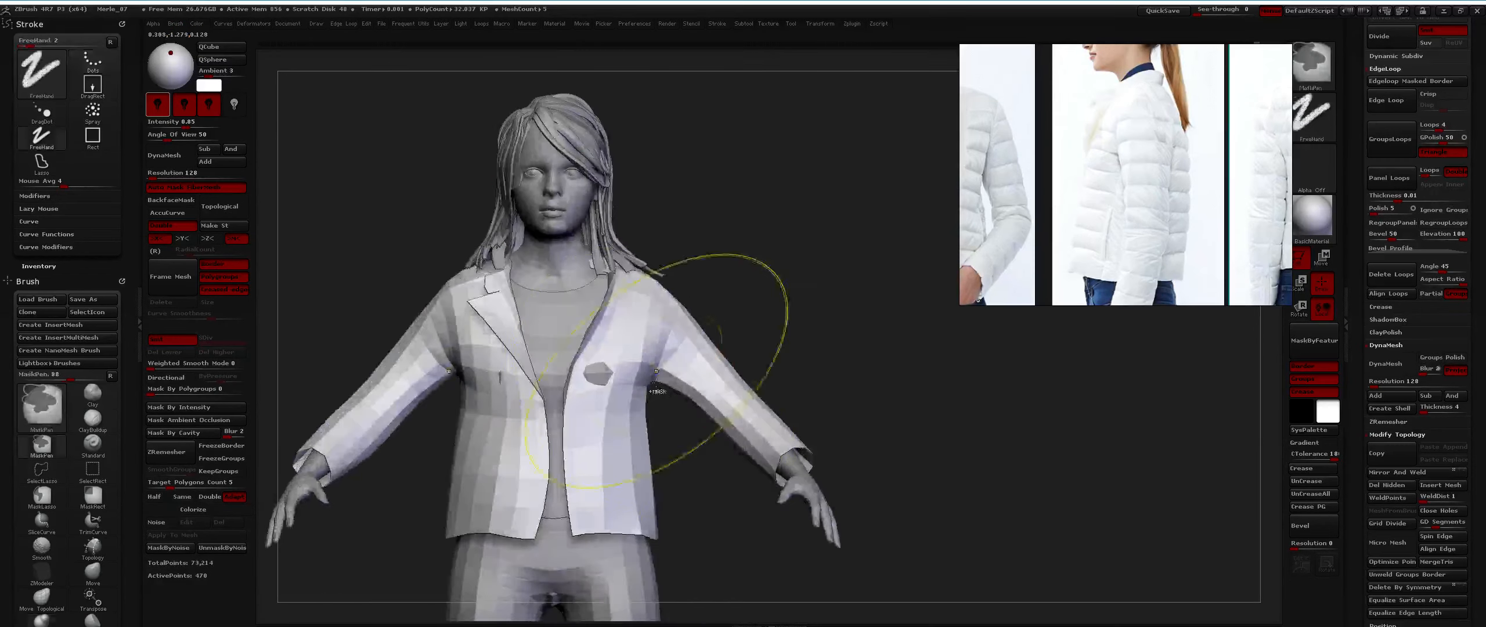
Try to hide the edges of the jacket's front opening with lasso selections on the full figure.
right_click_drag(766, 290, 773, 238, "ctrl")
left_click_drag(787, 249, 632, 537, "ctrl+shift")
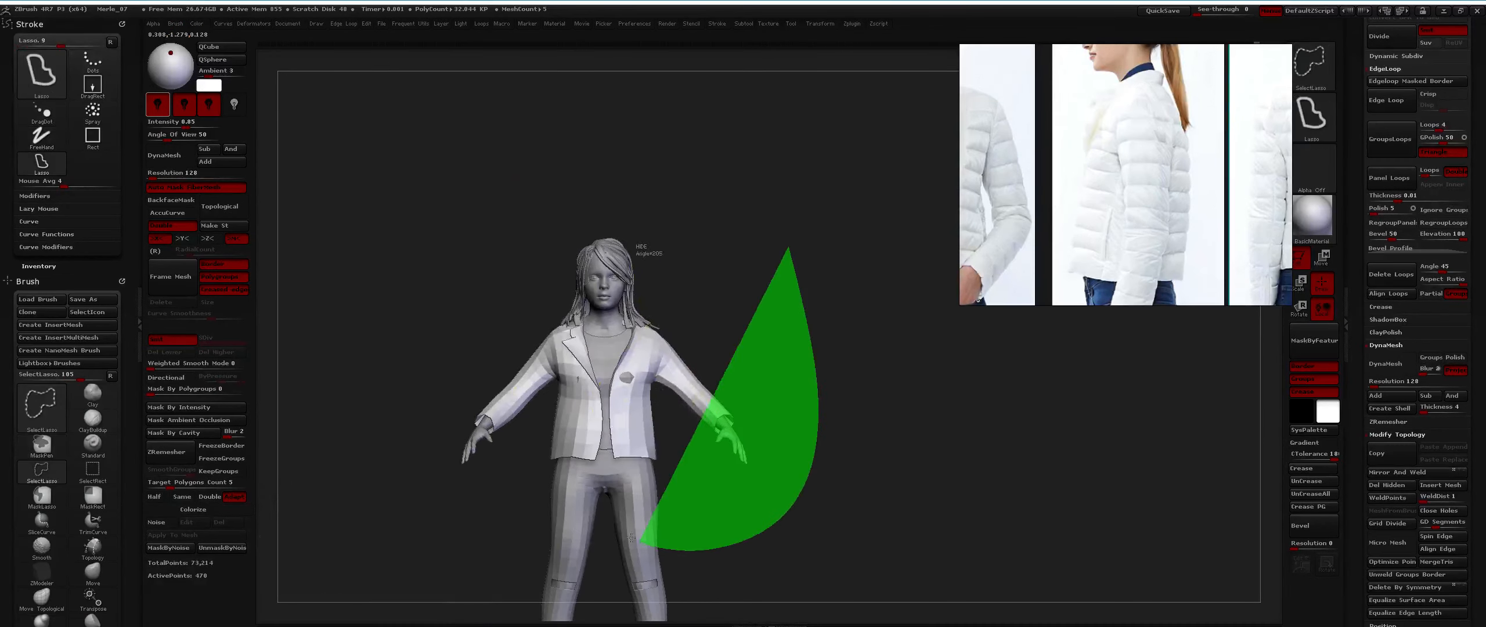
left_click_drag(611, 289, 613, 283, "ctrl+shift")
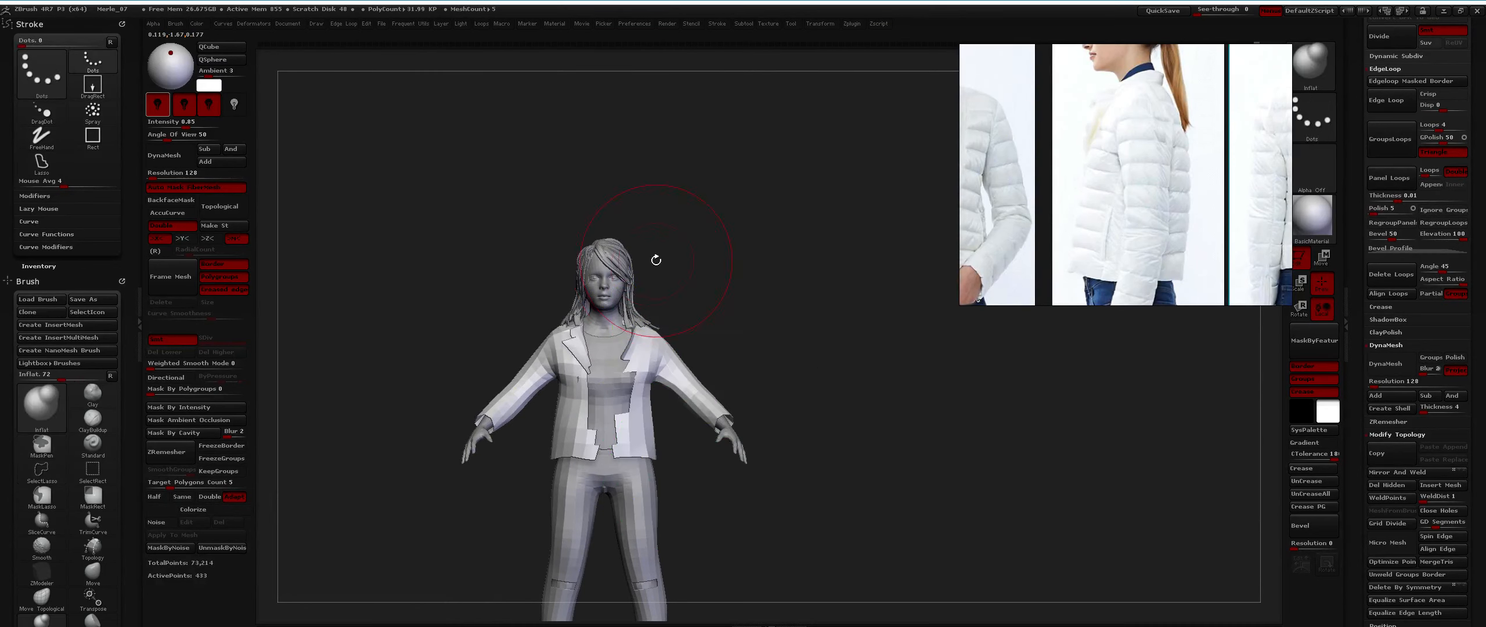
mouse_move(606, 402)
left_mouse_down("ctrl+shift")
mouse_move(829, 422)
mouse_move(824, 406)
left_mouse_up("ctrl+shift")
mouse_move(753, 328)
left_mouse_down()
mouse_move(713, 344)
mouse_move(771, 328)
left_mouse_up()
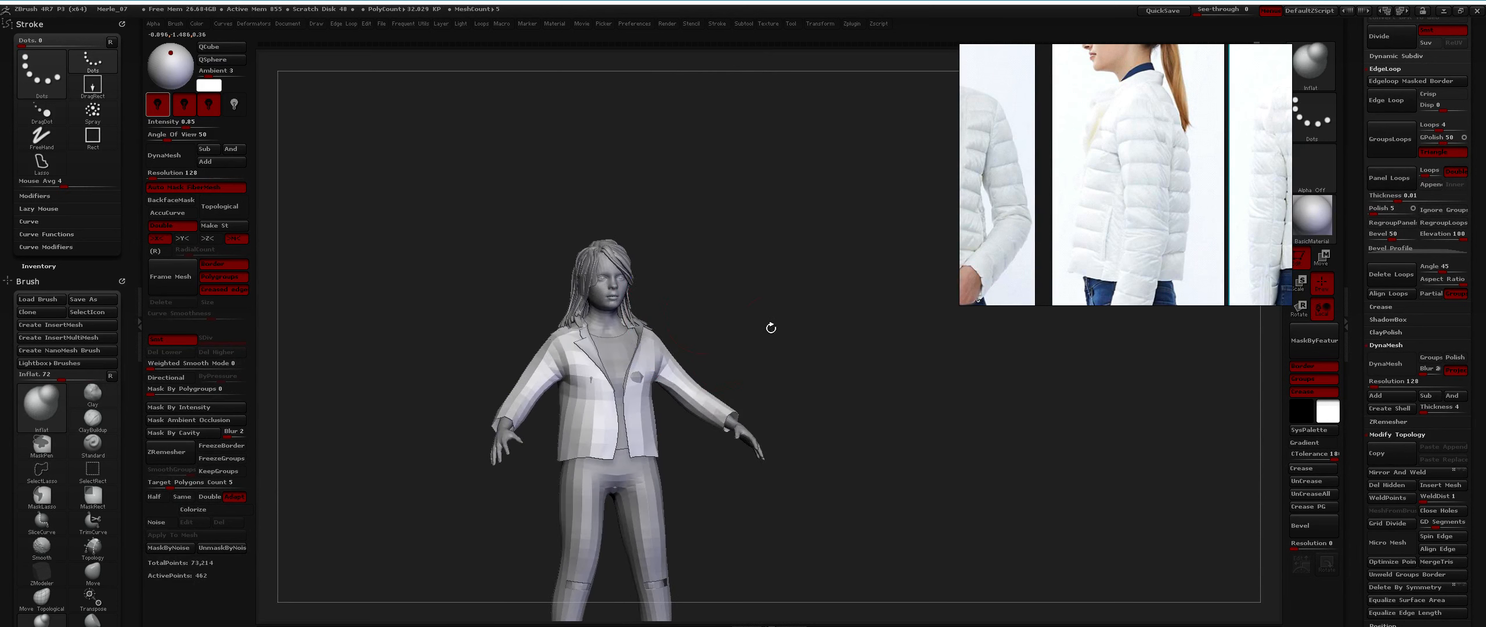
Isolate the jacket from the rest of the figure and hide parts around its front opening with lasso selections.
mouse_move(710, 285)
left_mouse_down()
mouse_move(695, 305)
mouse_move(703, 273)
left_mouse_up()
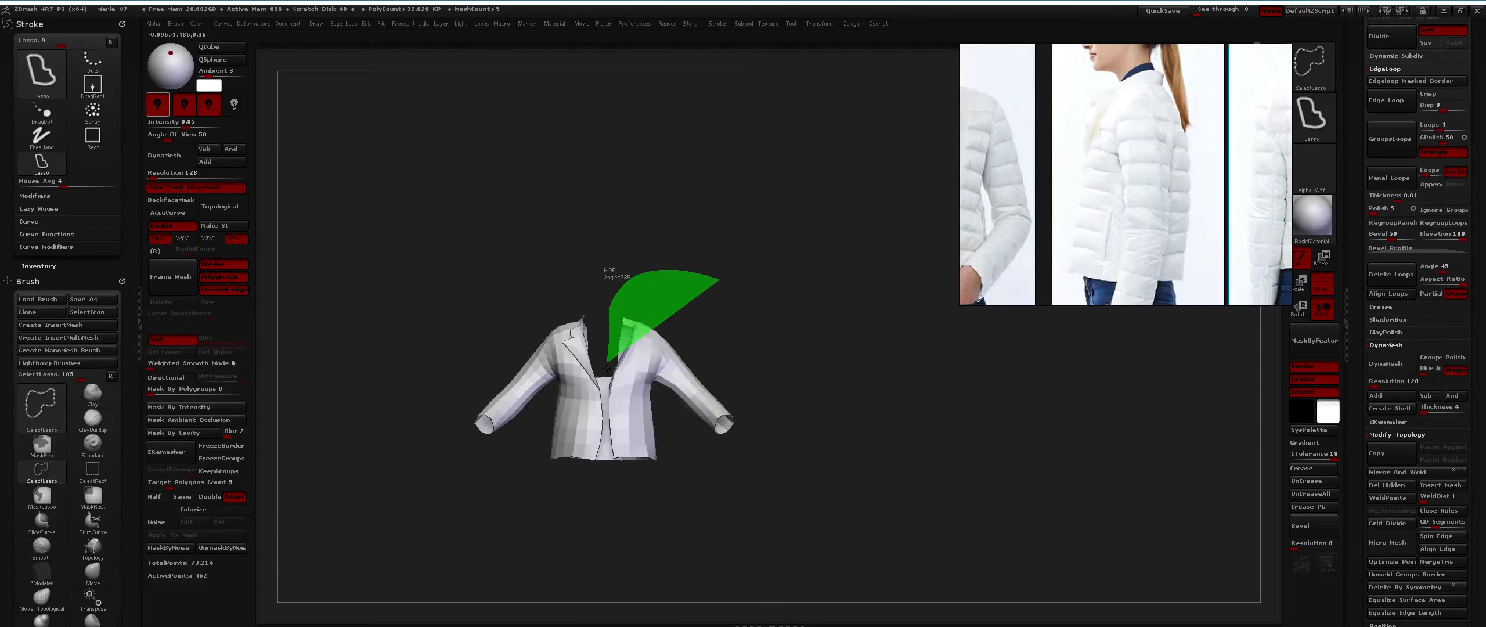
left_click_drag(609, 501, 868, 494, "ctrl+shift")
left_click(915, 228, "ctrl+shift")
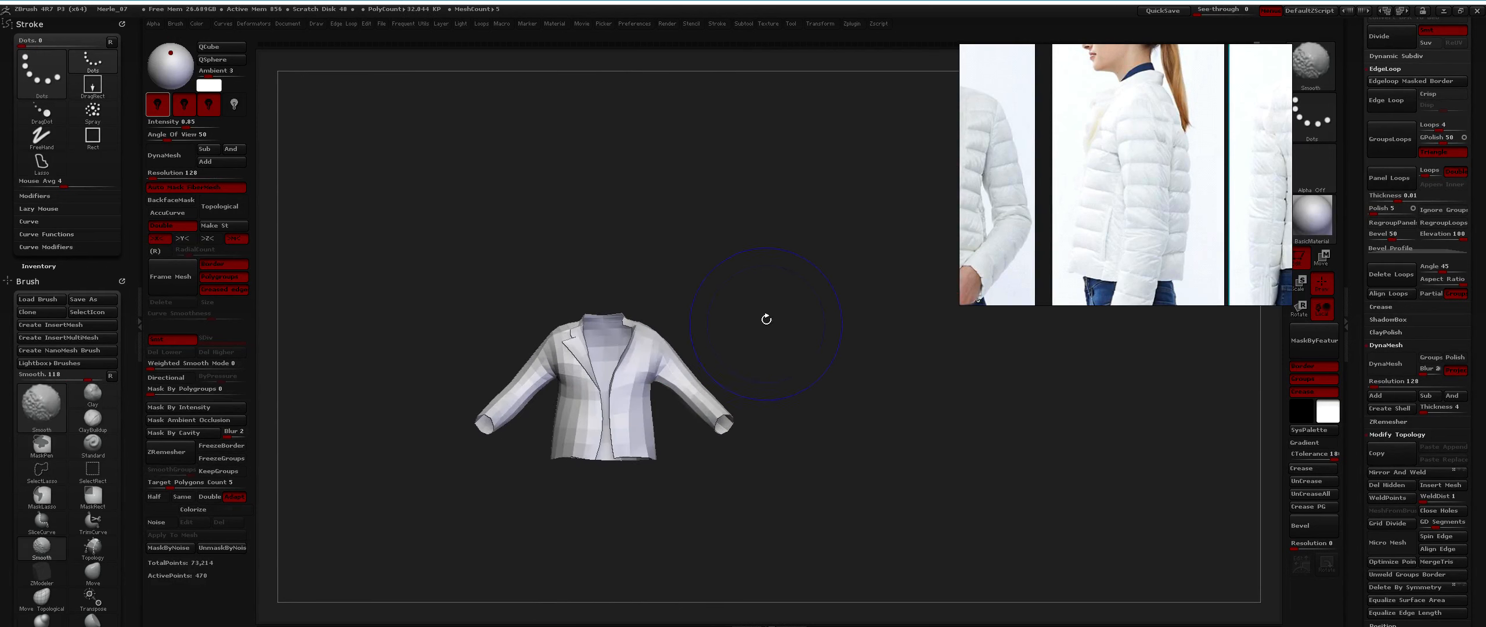
left_click_drag(779, 292, 604, 303, "ctrl+shift")
mouse_move(609, 408)
left_mouse_down("ctrl+shift")
mouse_move(813, 511)
mouse_move(801, 357)
left_mouse_up("ctrl+shift")
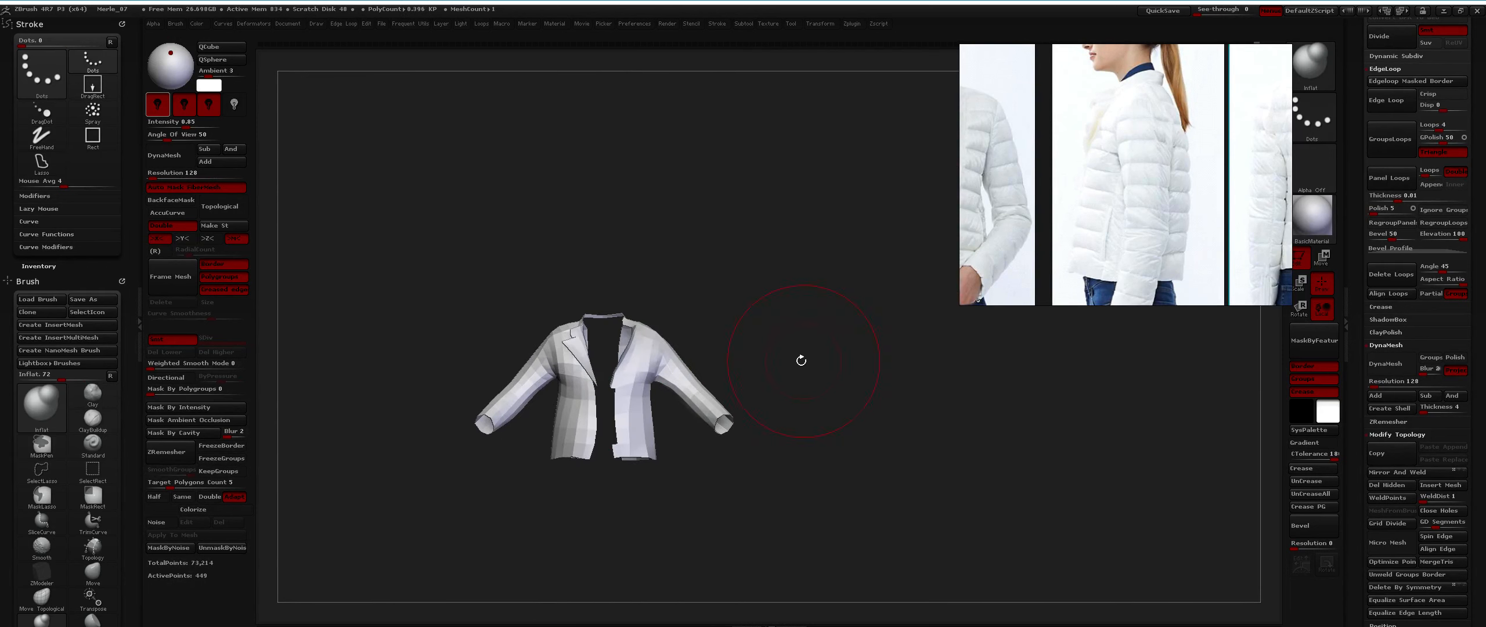
mouse_move(738, 308)
left_mouse_down("ctrl+shift")
mouse_move(614, 290)
mouse_move(611, 456)
mouse_move(758, 337)
left_mouse_up("ctrl+shift")
mouse_move(736, 342)
right_mouse_down()
mouse_move(644, 319)
mouse_move(656, 347)
right_mouse_up()
right_click_drag(599, 219, 589, 274, "ctrl")
right_click(633, 281)
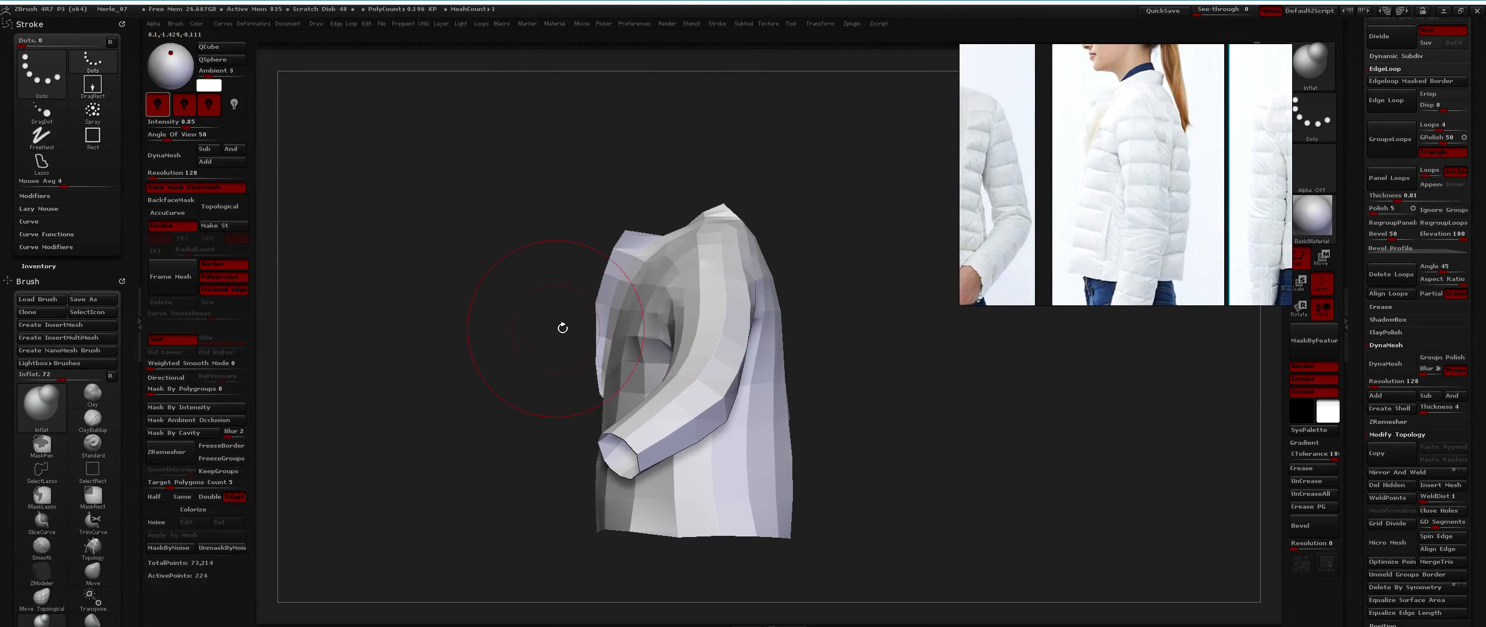
Clip the jacket's protruding front edge in side view with the ClipCurve brush and check the result from several angles.
left_click_drag(586, 434, 590, 322, "ctrl+shift")
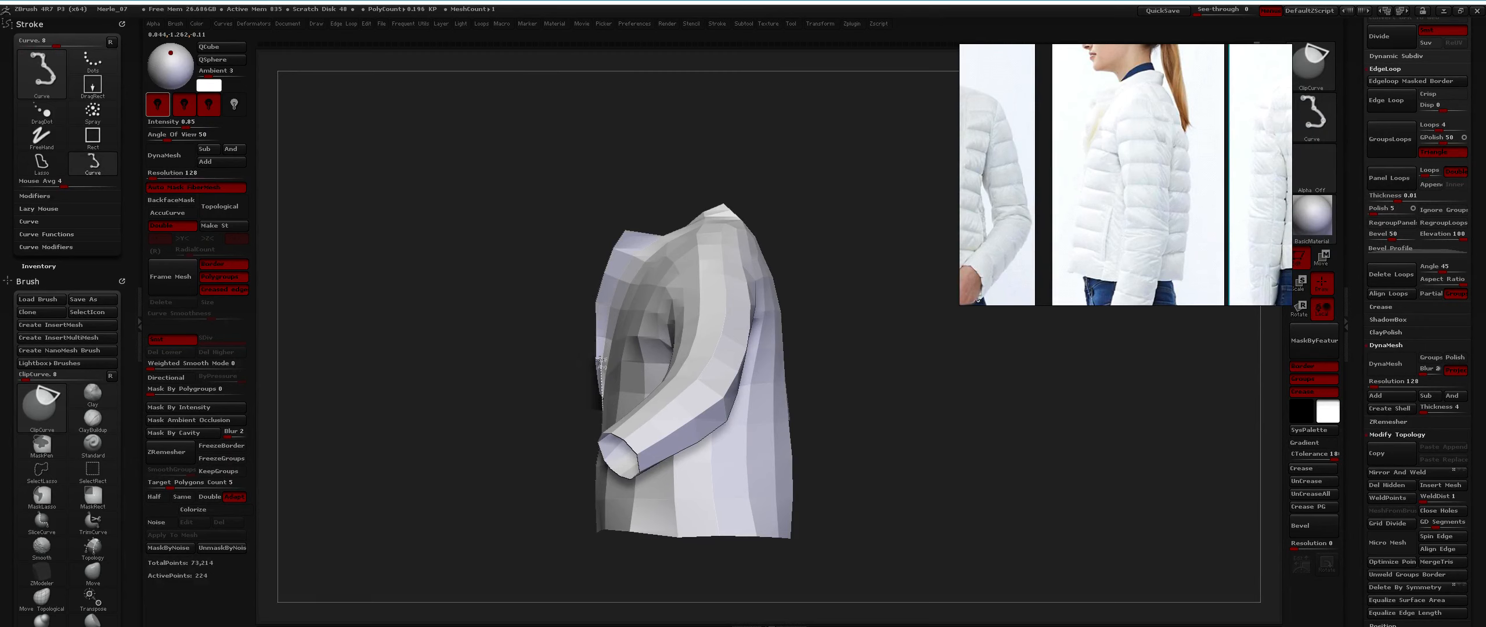
left_click_drag(587, 320, 582, 308, "ctrl+shift")
left_click_drag(464, 372, 581, 375)
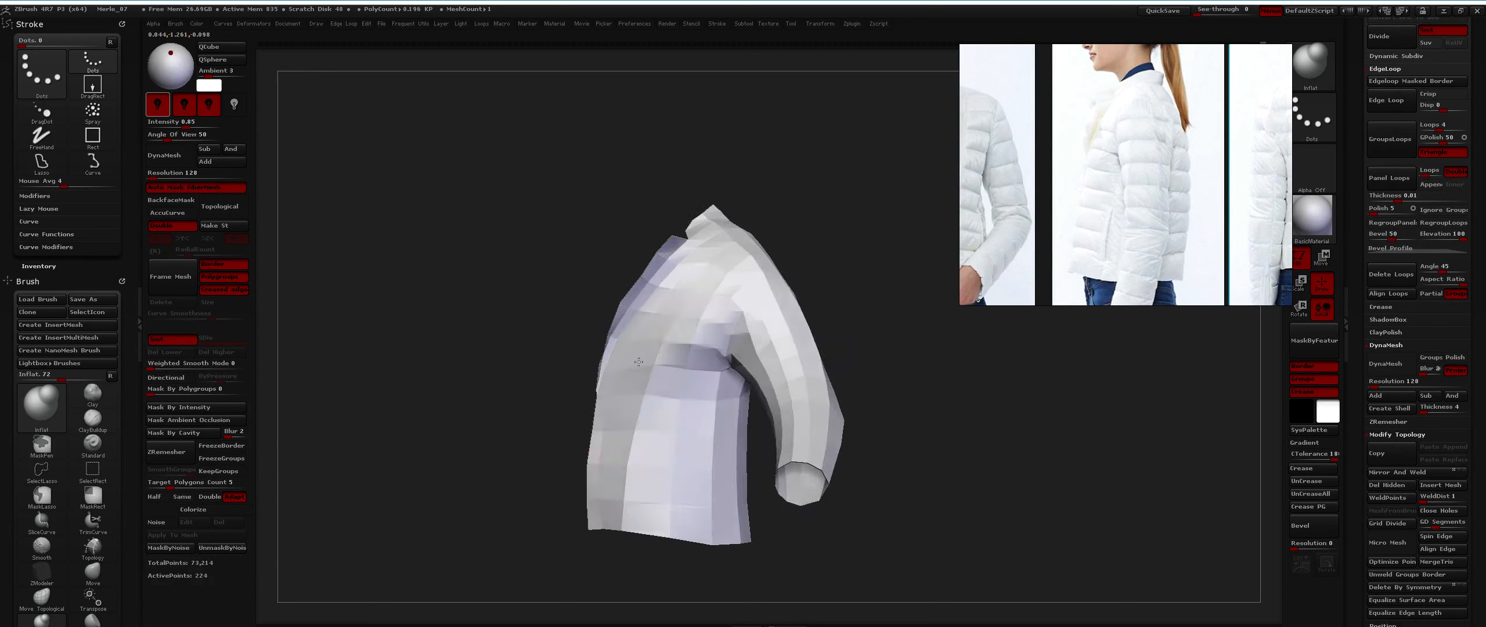
key("space")
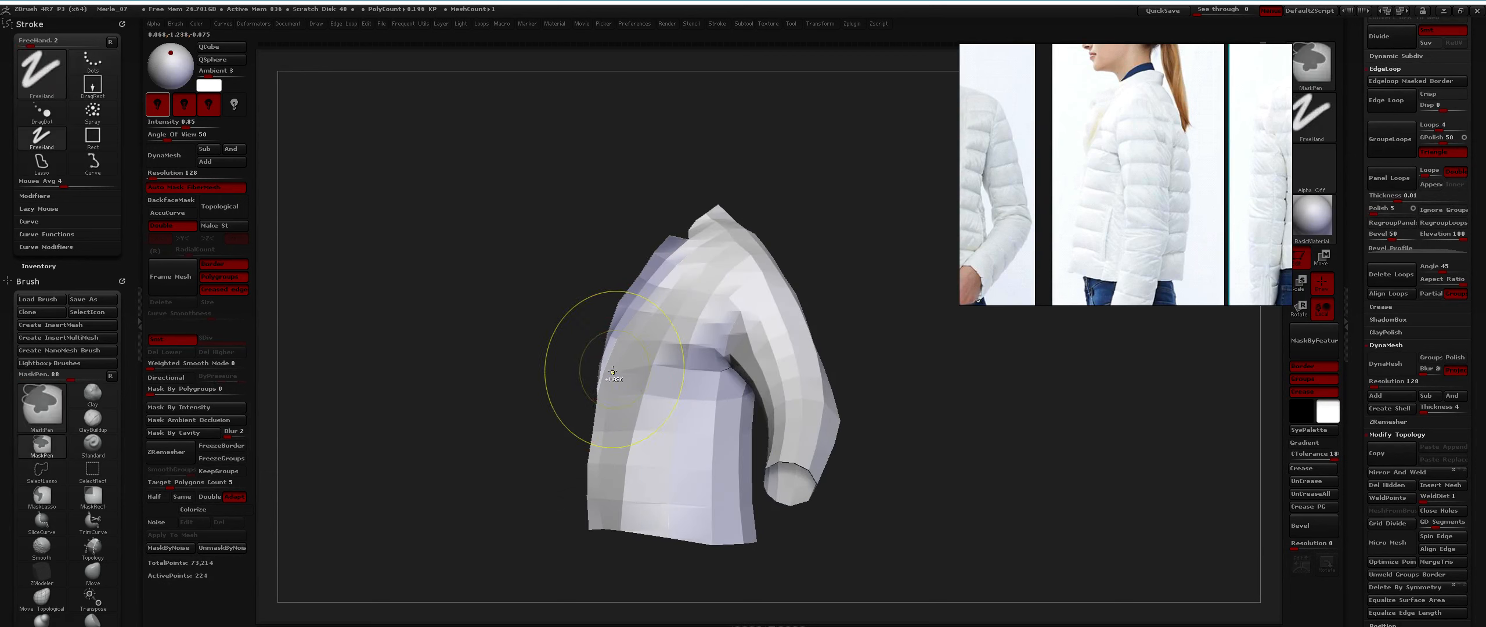
key("shift")
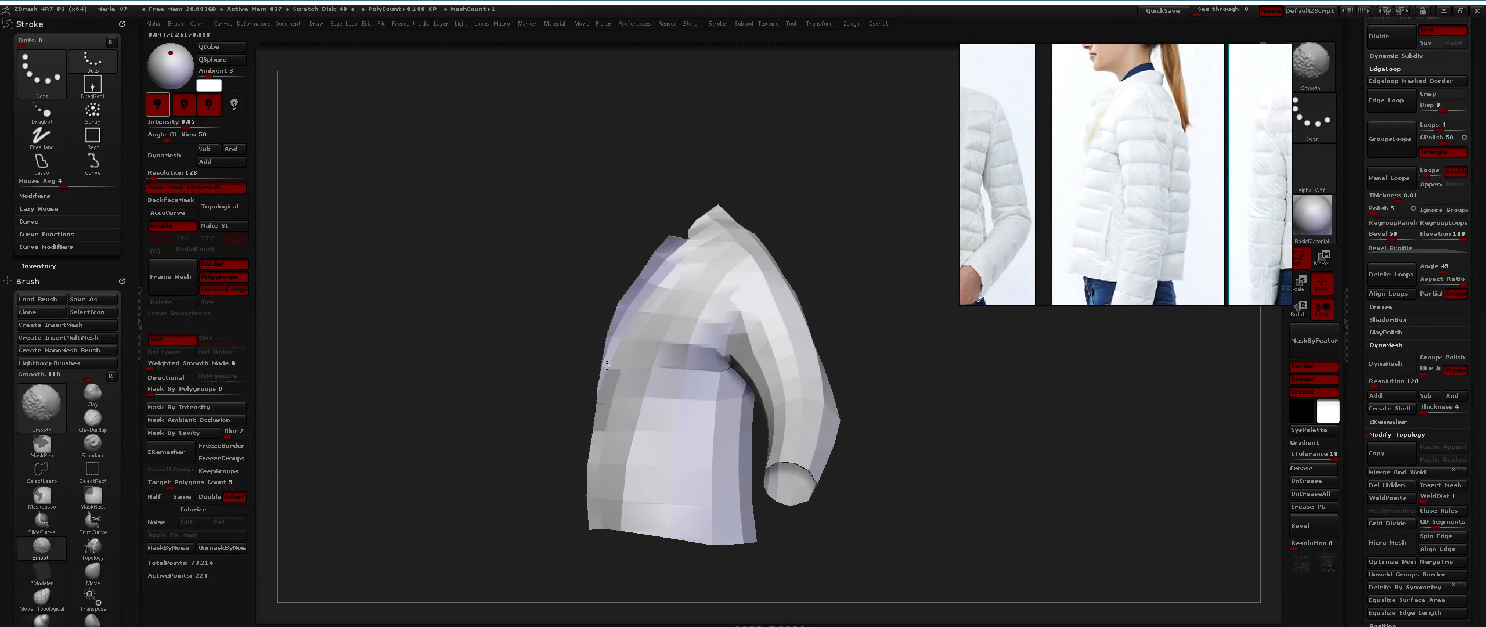
mouse_move(573, 378)
left_mouse_down()
mouse_move(529, 345)
mouse_move(630, 163)
mouse_move(683, 226)
mouse_move(684, 275)
mouse_move(660, 289)
mouse_move(668, 279)
mouse_move(476, 268)
mouse_move(602, 168)
mouse_move(487, 149)
left_mouse_up()
Isolate one half of the jacket with a SelectLasso selection from the front.
key("ctrl")
key("space")
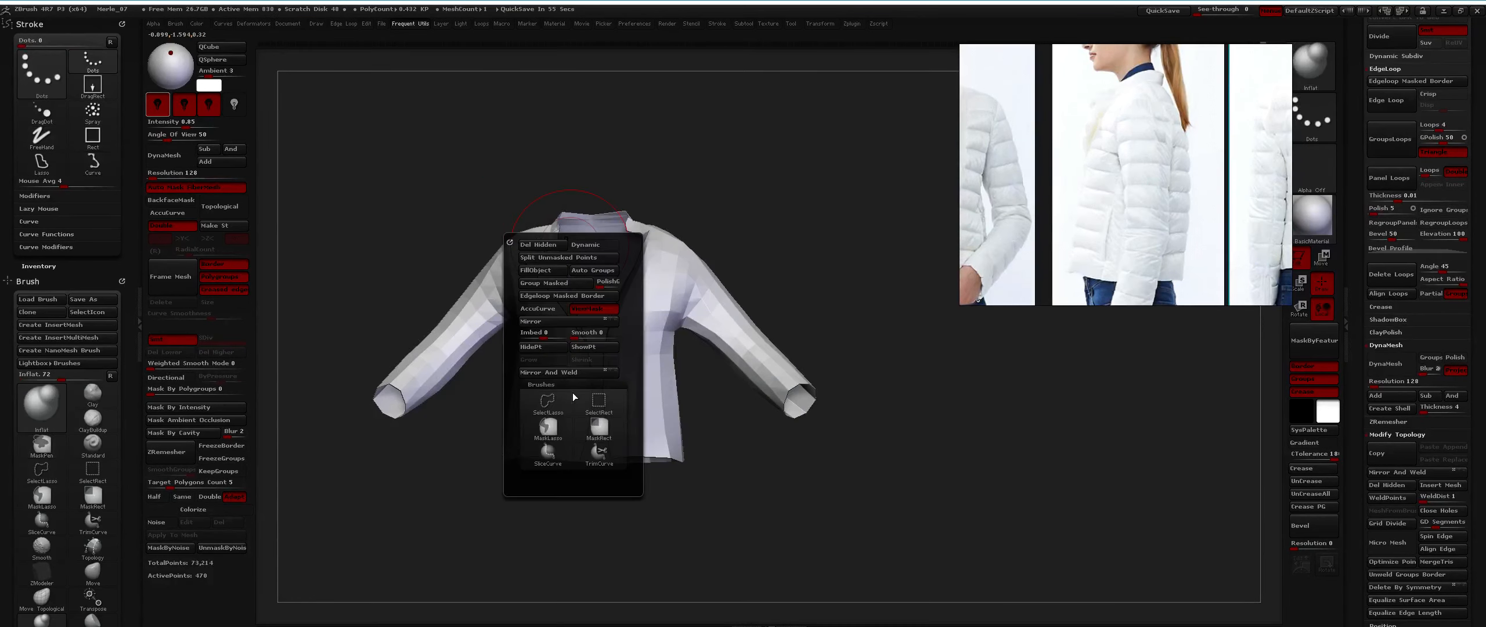
left_click(548, 401)
mouse_move(369, 337)
left_mouse_down("ctrl+shift")
mouse_move(609, 326)
mouse_move(495, 556)
left_mouse_up("ctrl+shift")
Trim the lapel edge of the isolated half in profile with vertical ClipCurve cuts.
mouse_move(531, 316)
right_mouse_down()
mouse_move(555, 256)
mouse_move(571, 285)
right_mouse_up()
key("b")
key("c")
key("v")
left_click_drag(557, 166, 553, 174, "ctrl+shift")
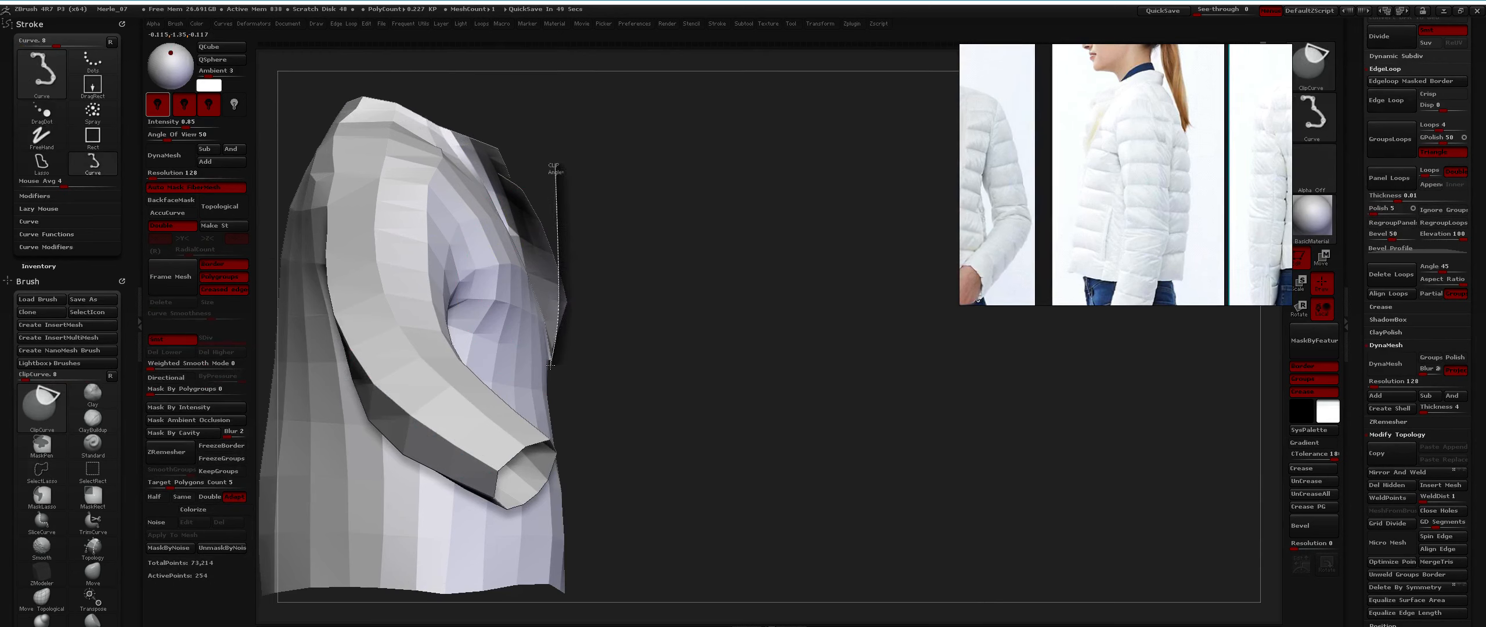
left_click_drag(550, 365, 552, 372, "ctrl+shift")
mouse_move(591, 381)
right_mouse_down("ctrl")
mouse_move(584, 212)
mouse_move(510, 244)
mouse_move(633, 262)
mouse_move(586, 330)
right_mouse_up("ctrl")
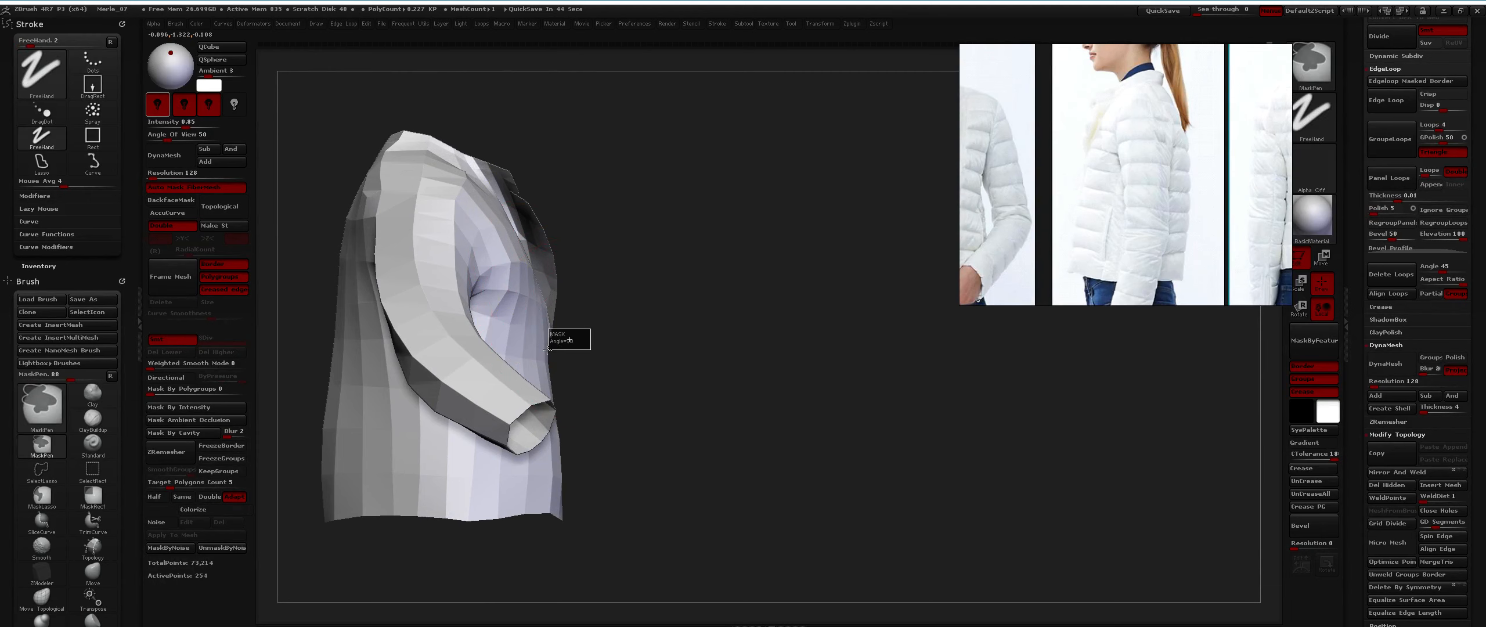
Pull the sharp corner on the front edge of the isolated half inward with the Move brush.
mouse_move(540, 288)
right_mouse_down()
mouse_move(418, 302)
mouse_move(481, 351)
mouse_move(546, 325)
right_mouse_up()
right_click(482, 355)
right_click_drag(531, 281, 514, 246, "shift")
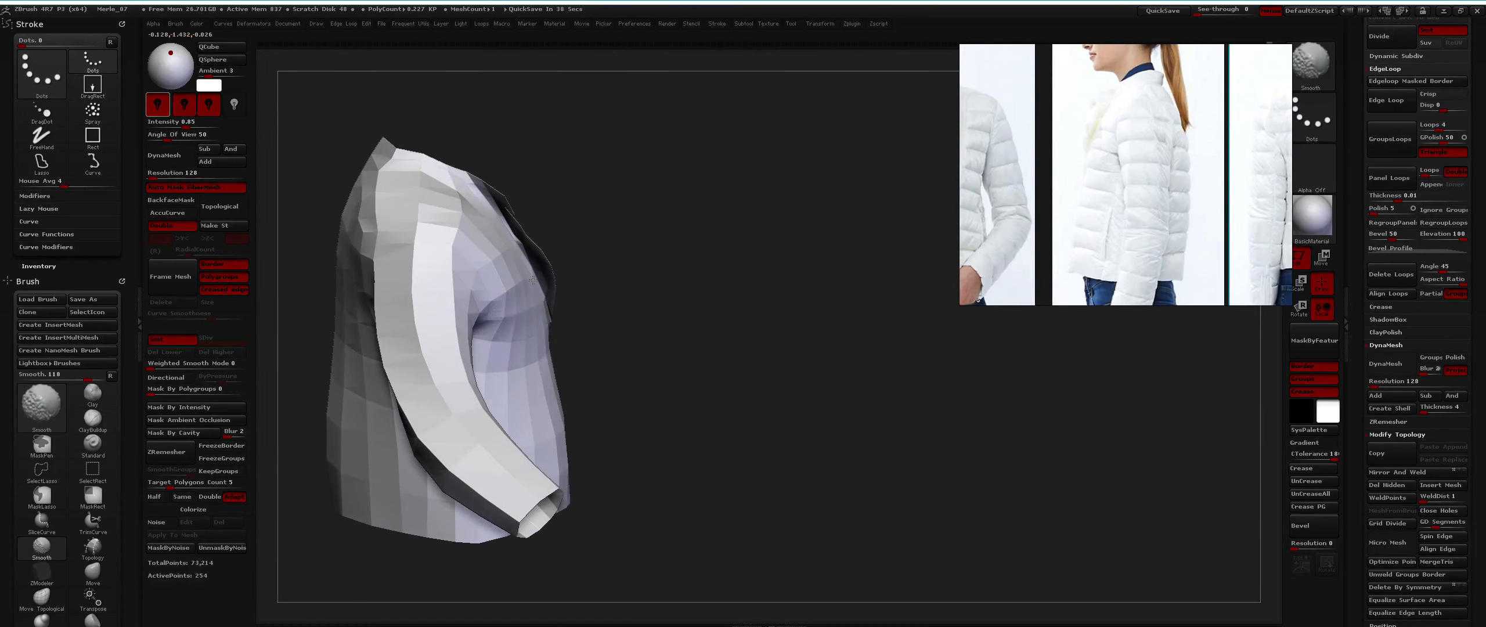
mouse_move(538, 285)
right_mouse_down()
mouse_move(526, 280)
mouse_move(647, 289)
mouse_move(615, 256)
mouse_move(631, 351)
mouse_move(505, 285)
mouse_move(501, 322)
right_mouse_up()
key("b")
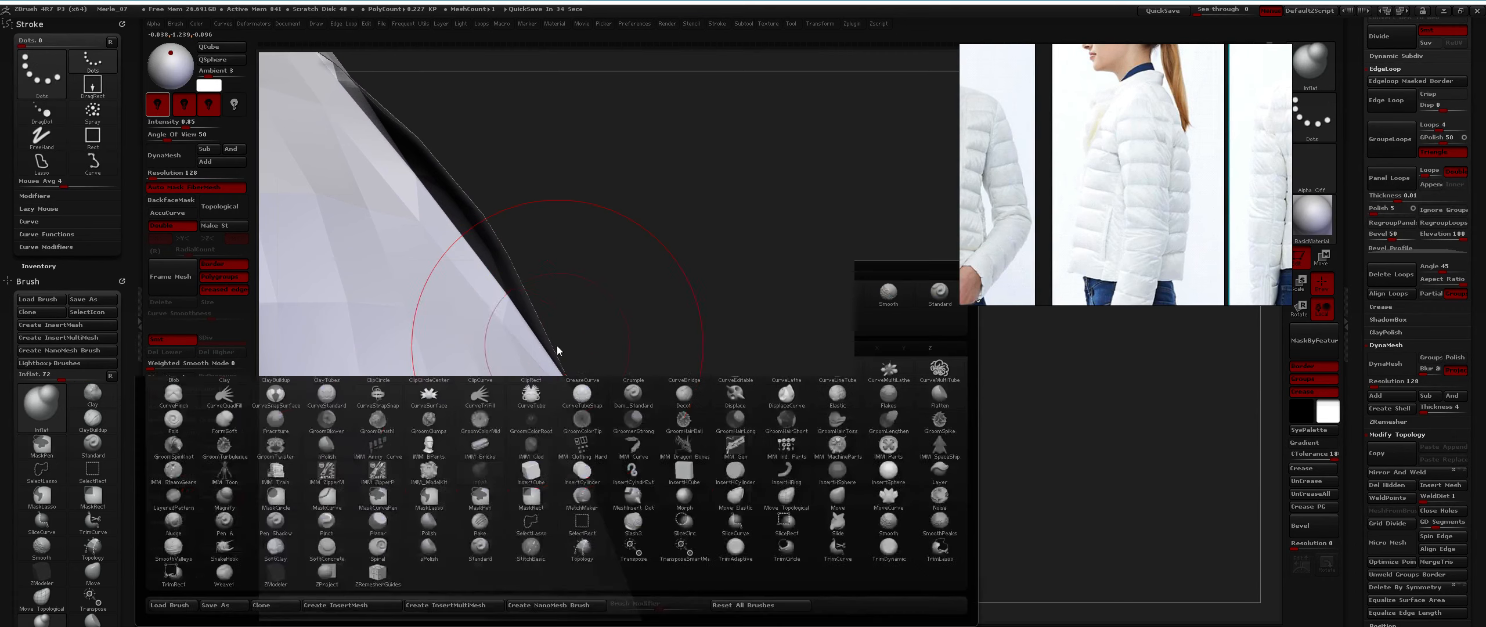
key("m")
key("v")
key("space")
left_click_drag(576, 371, 552, 372)
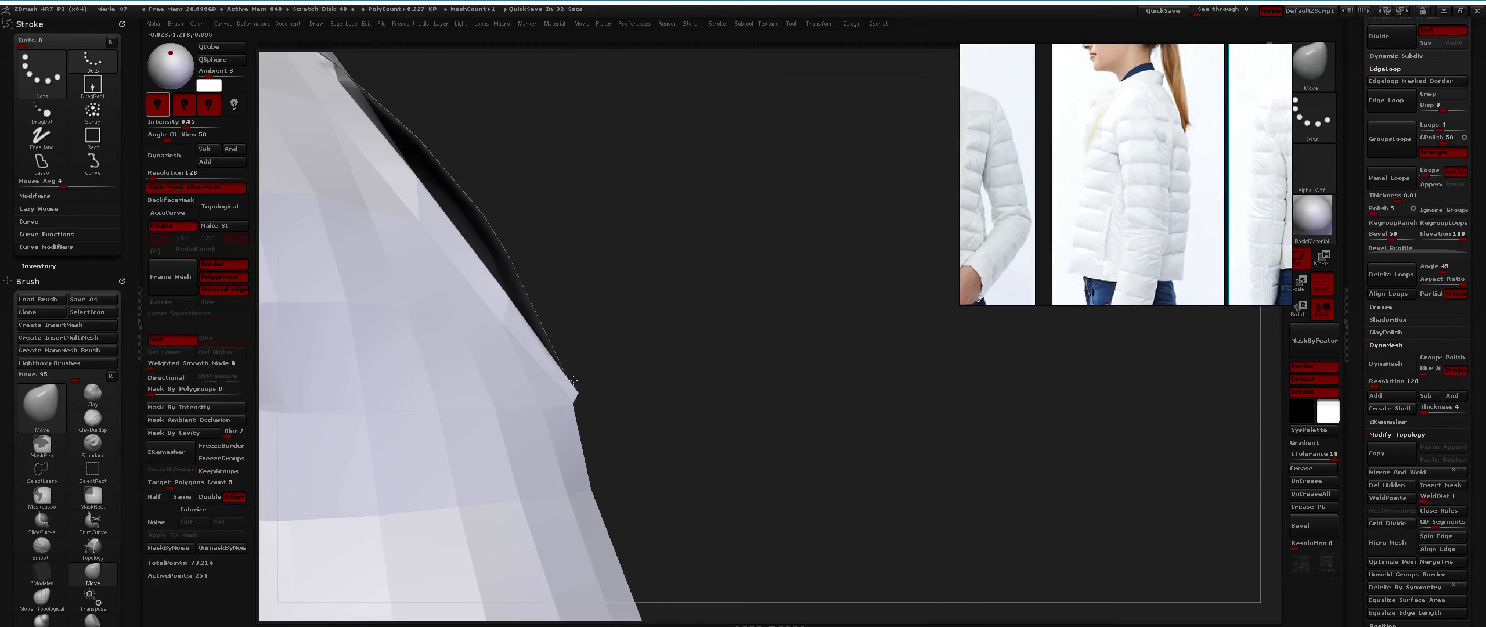
Compare the whole jacket with the reference photos from the front and from behind.
right_click_drag(597, 325, 637, 214, "ctrl")
mouse_move(759, 203)
right_mouse_down("shift")
mouse_move(636, 265)
mouse_move(662, 181)
right_mouse_up("shift")
middle_click_drag(1028, 166, 1185, 163)
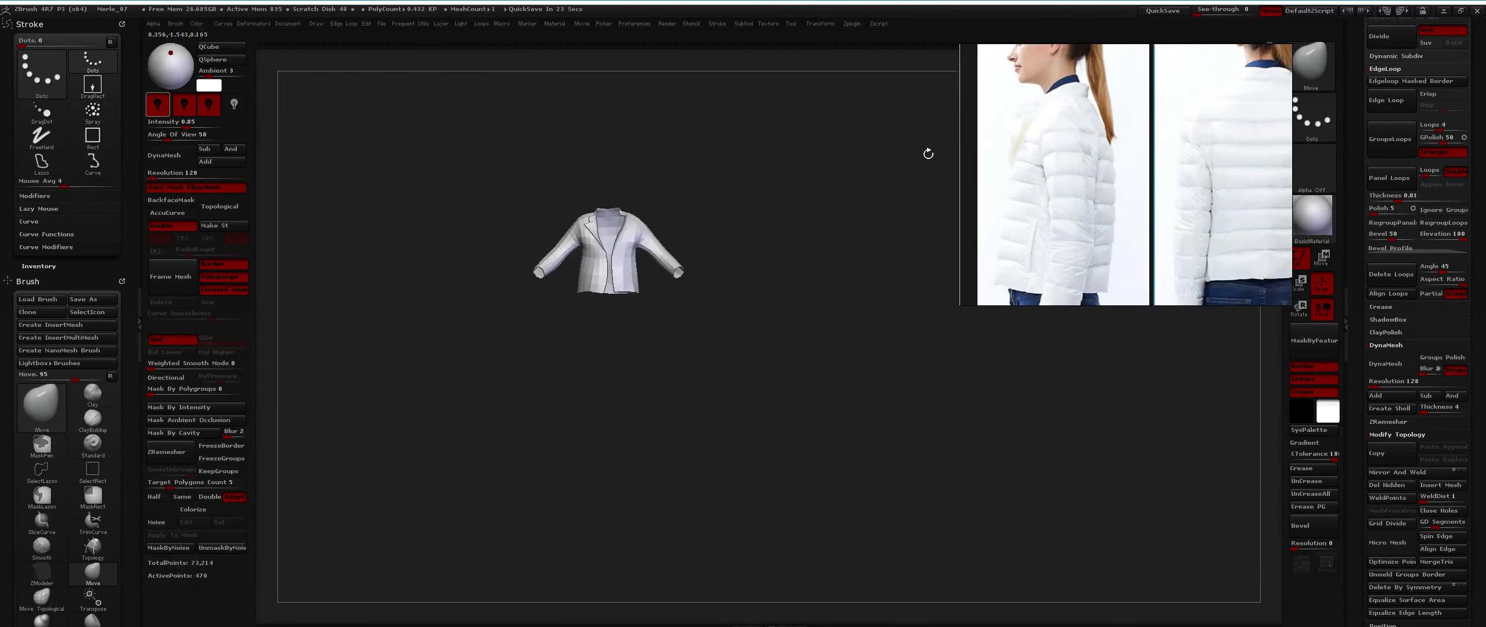
middle_click_drag(1079, 195, 1135, 194)
right_click_drag(589, 250, 597, 348, "shift")
right_click_drag(598, 348, 595, 380, "ctrl")
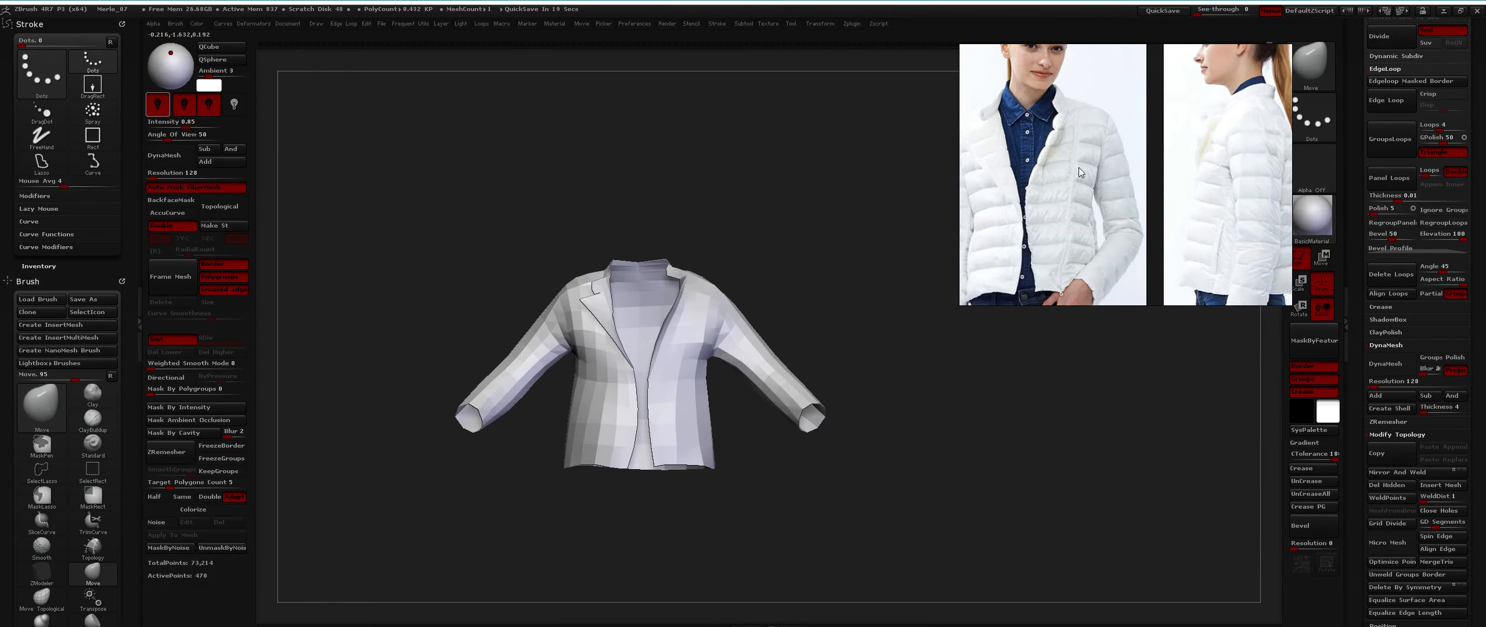
mouse_move(742, 210)
right_mouse_down()
mouse_move(667, 221)
mouse_move(644, 296)
mouse_move(604, 308)
mouse_move(592, 360)
mouse_move(633, 441)
mouse_move(576, 407)
mouse_move(575, 326)
mouse_move(570, 420)
right_mouse_up()
left_click_drag(468, 393, 796, 285)
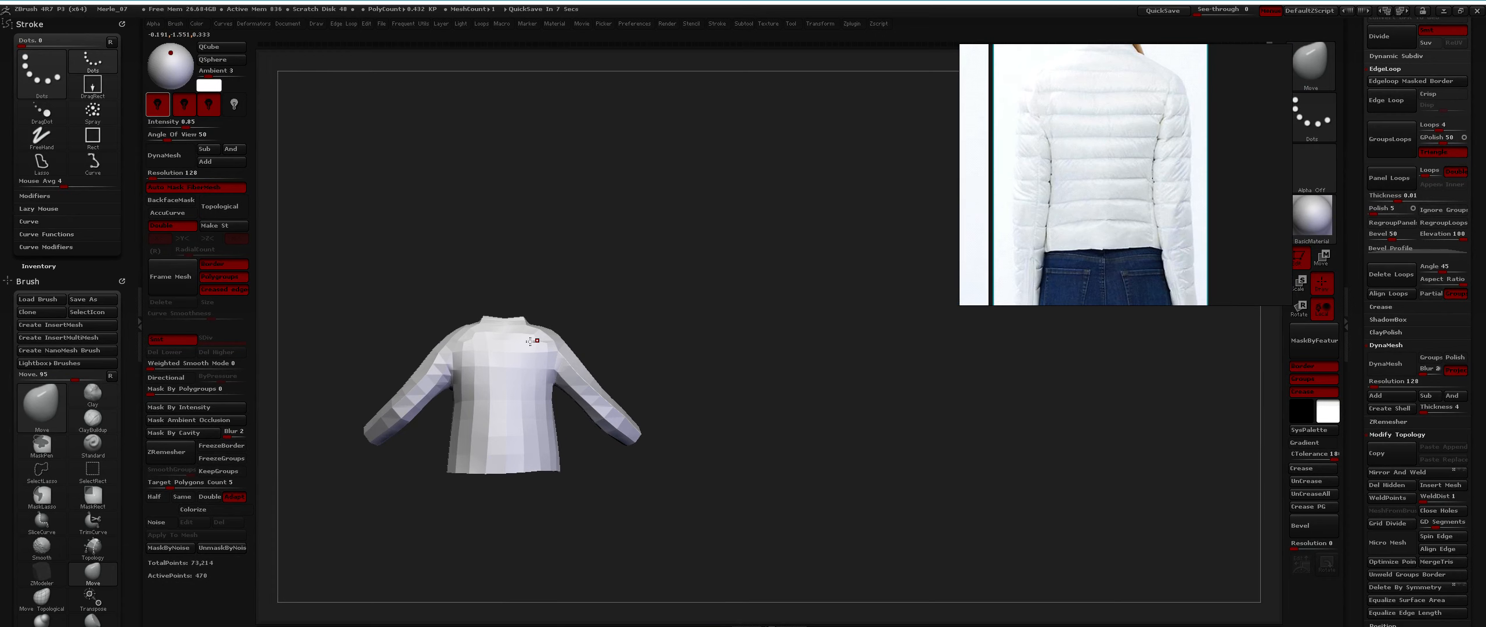
right_click_drag(616, 369, 576, 316, "alt")
right_click_drag(575, 316, 559, 379, "ctrl")
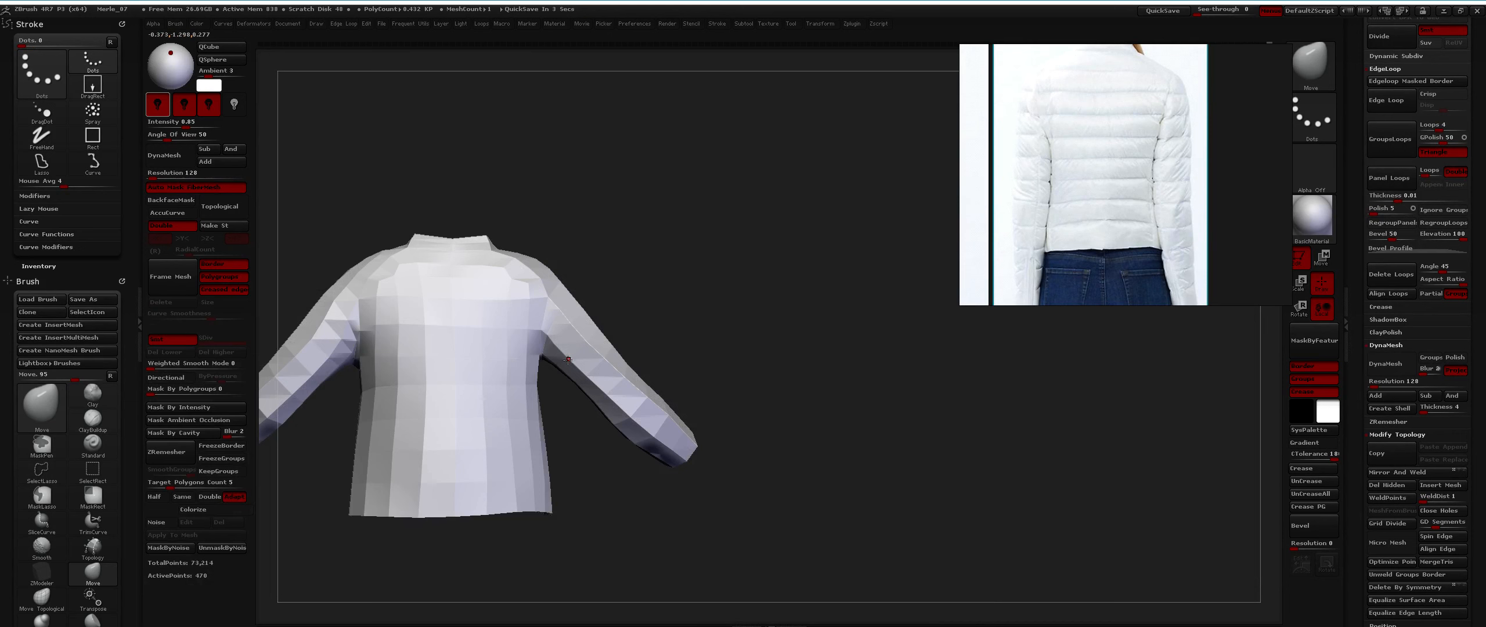
Switch to the Inflat brush with X symmetry and check the jacket's back and sleeves against the reference.
key("b")
key("i")
key("n")
right_click_drag(569, 359, 526, 254, "alt")
right_click_drag(526, 253, 527, 272, "ctrl")
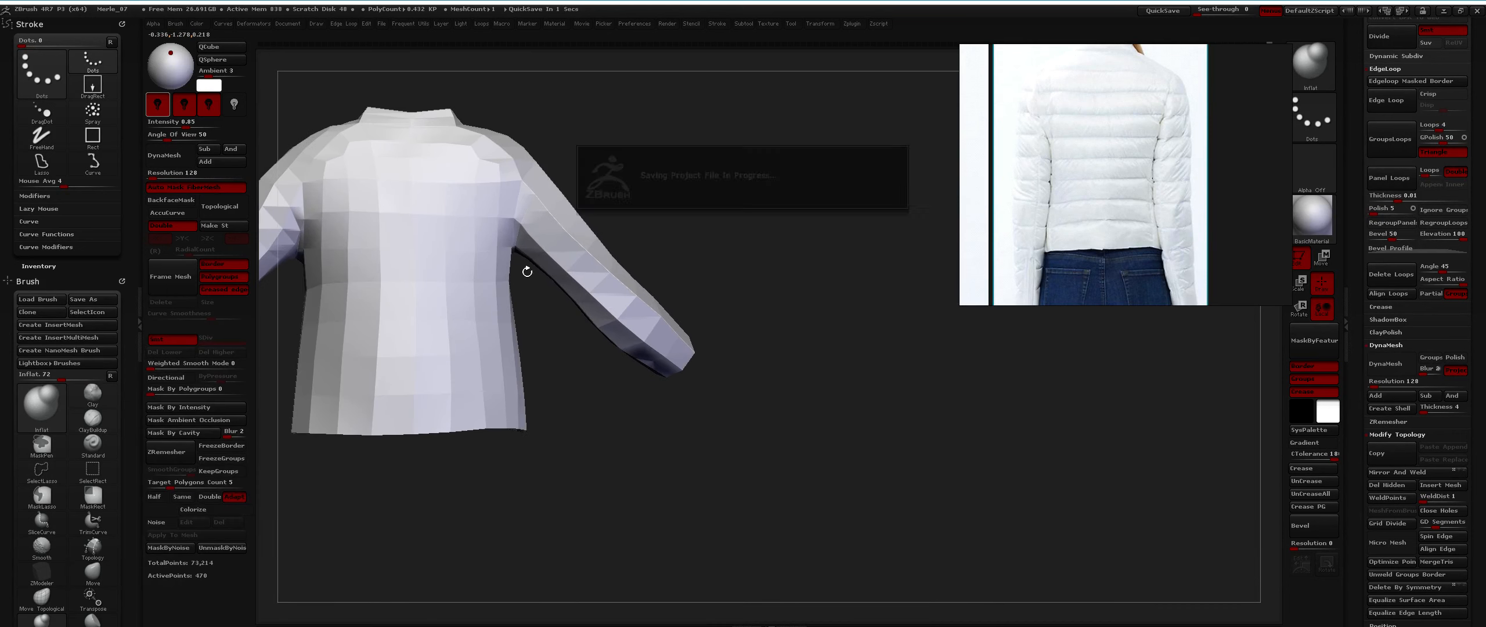
key("space")
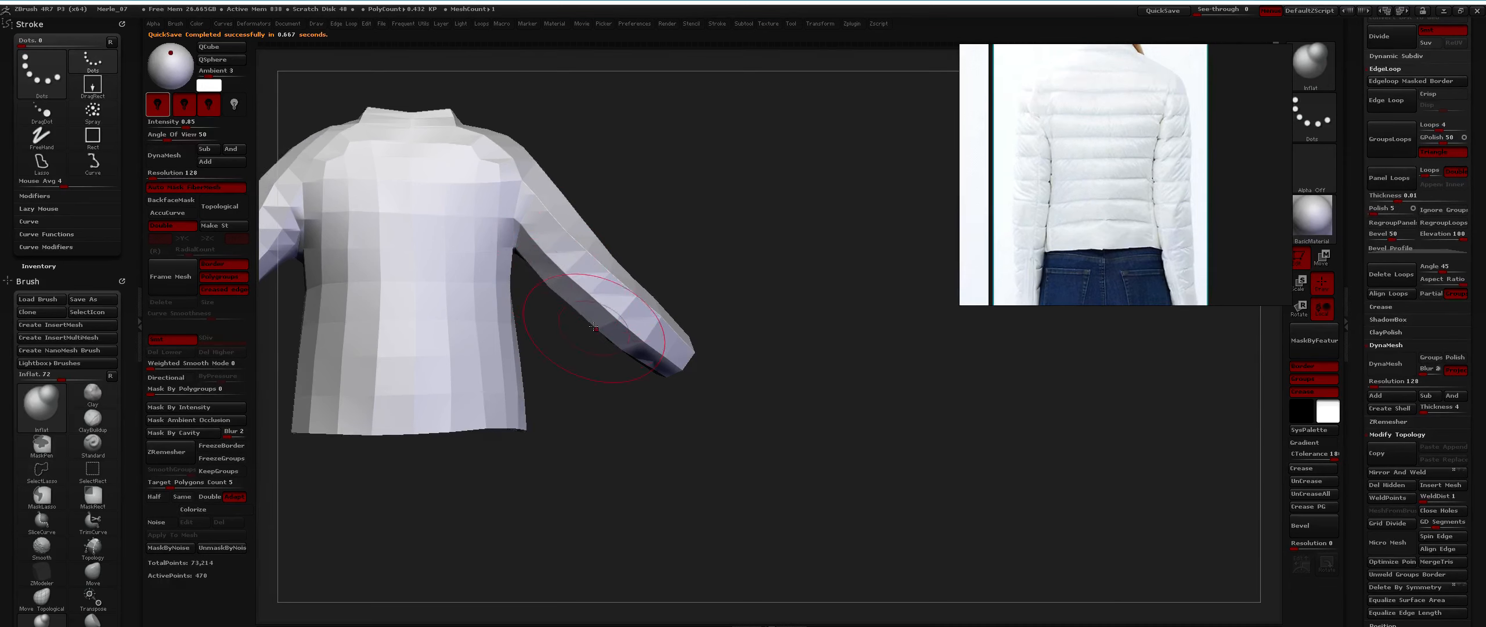
right_click_drag(583, 322, 512, 284, "alt")
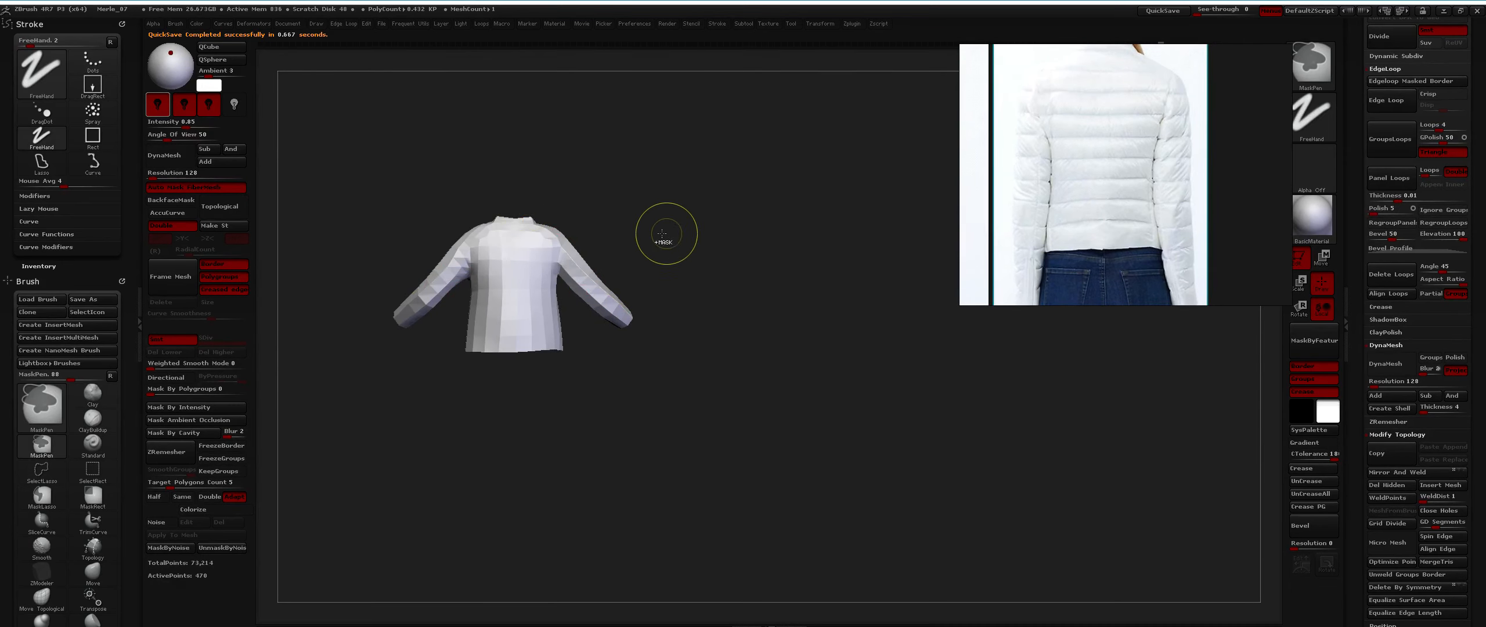
key("x")
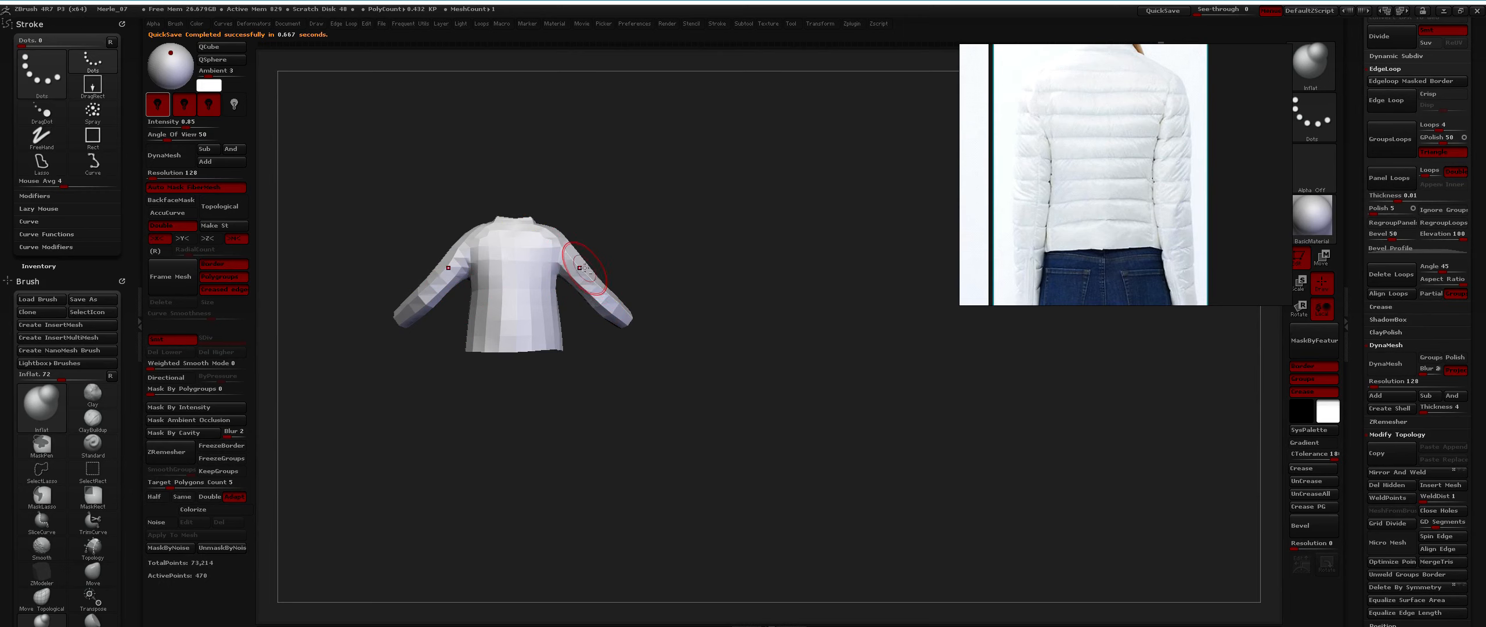
right_click_drag(585, 268, 564, 282, "ctrl")
mouse_move(566, 201)
right_mouse_down("ctrl")
mouse_move(488, 157)
mouse_move(603, 241)
right_mouse_up("ctrl")
mouse_move(603, 241)
right_mouse_down("ctrl")
mouse_move(546, 217)
mouse_move(650, 250)
right_mouse_up("ctrl")
right_click_drag(650, 250, 620, 240, "ctrl")
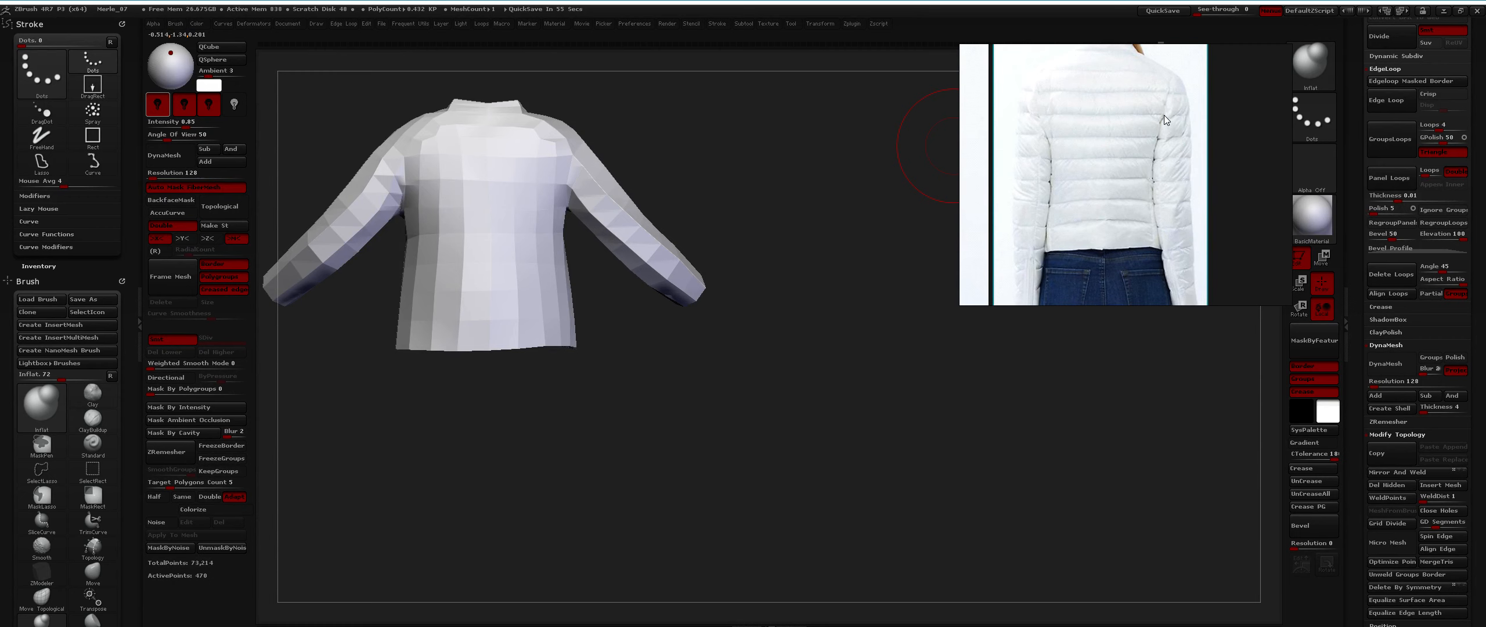
Show the polygroup wireframe and set the ZModeler edge action to Crease with EdgeLoop Complete as target.
key("shift+f")
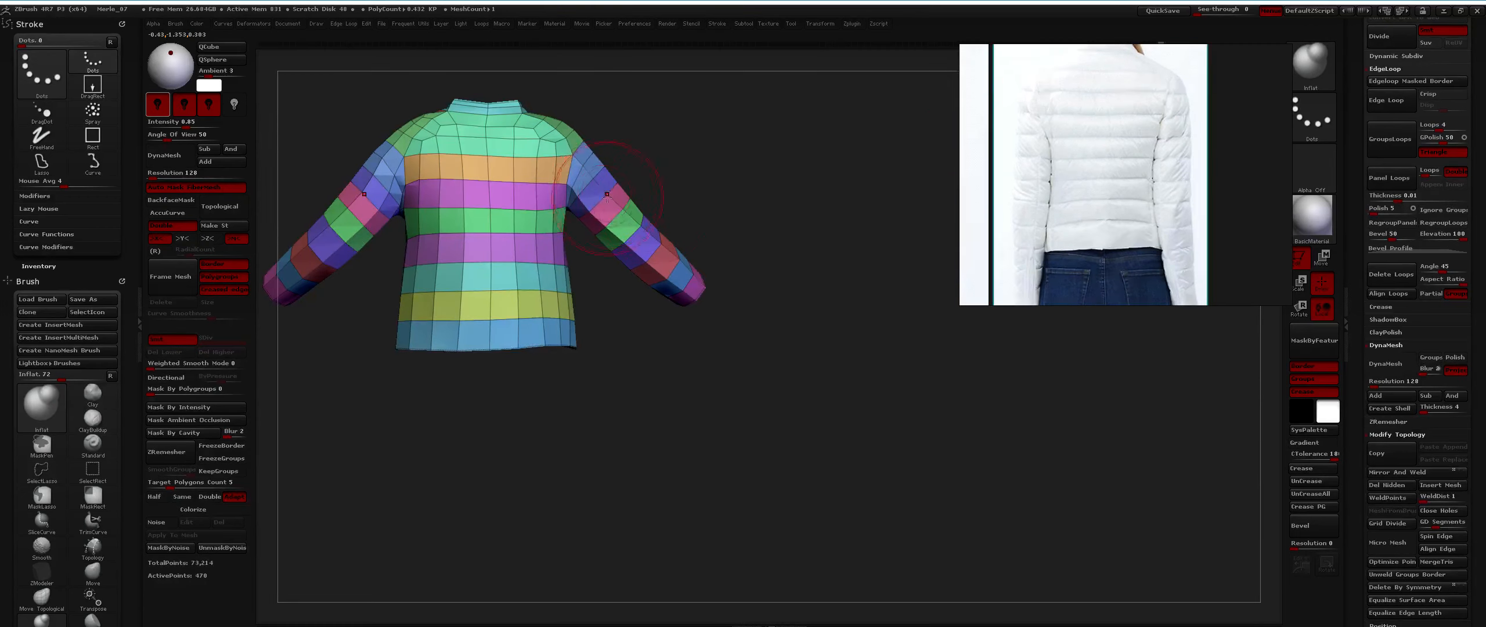
key("b")
key("z")
key("m")
right_click_drag(601, 223, 608, 227, "ctrl")
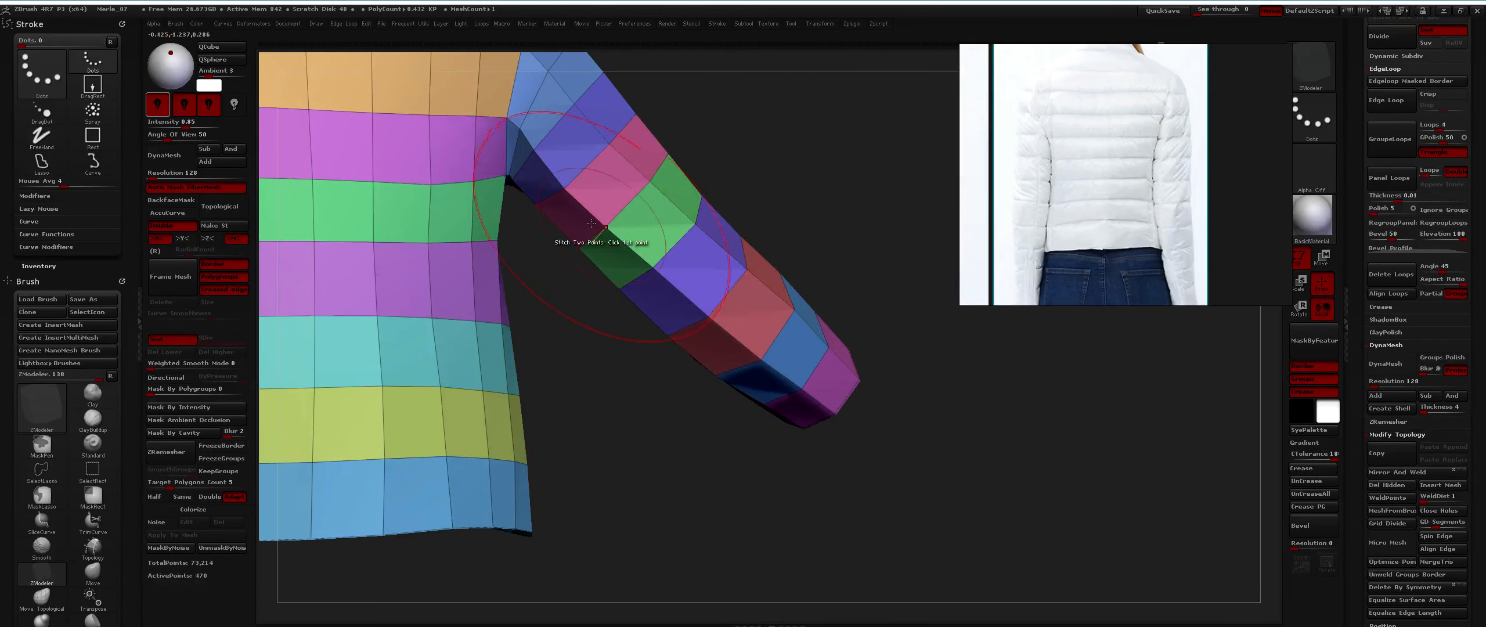
key("space")
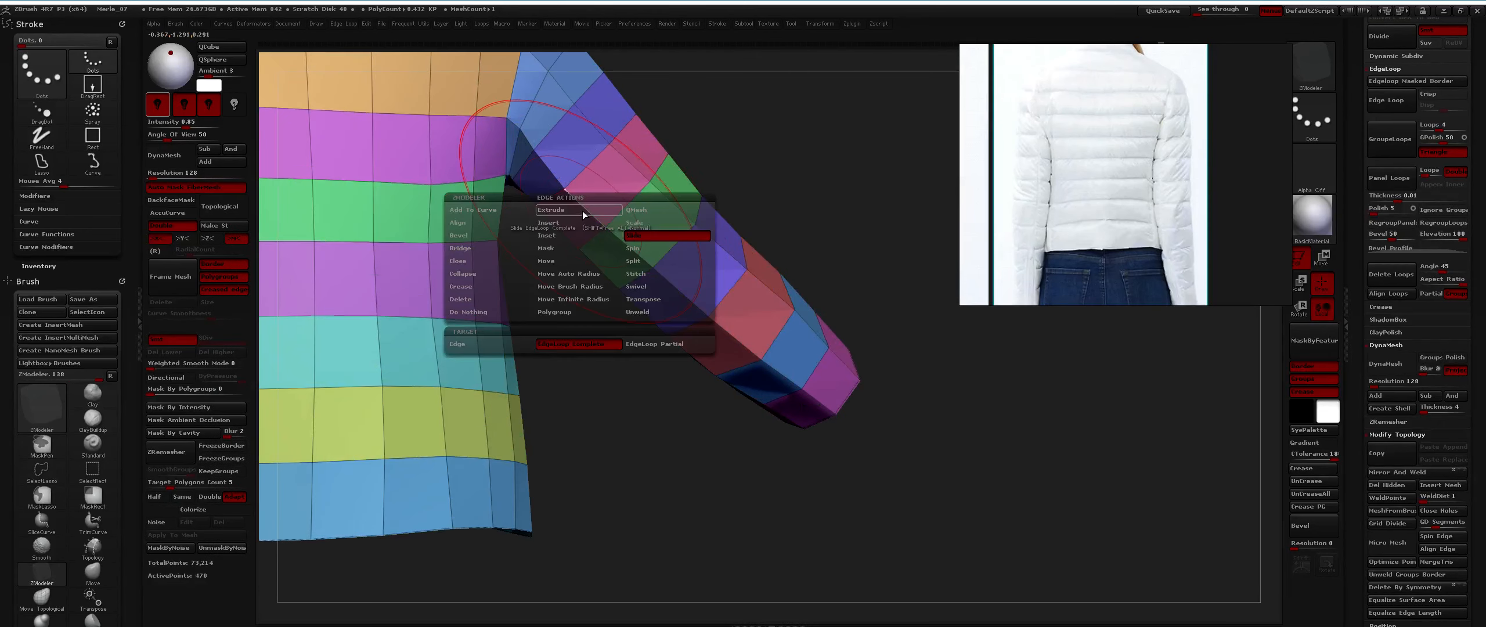
left_click(488, 287)
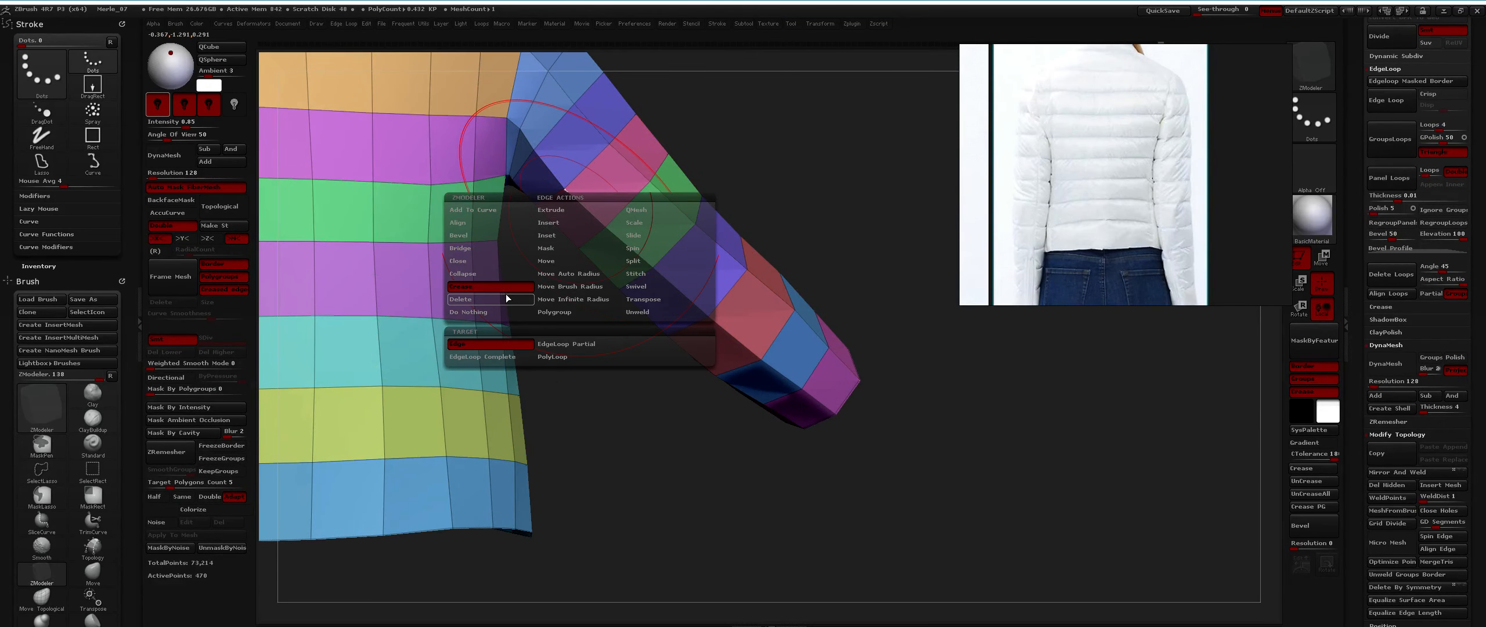
left_click(515, 358)
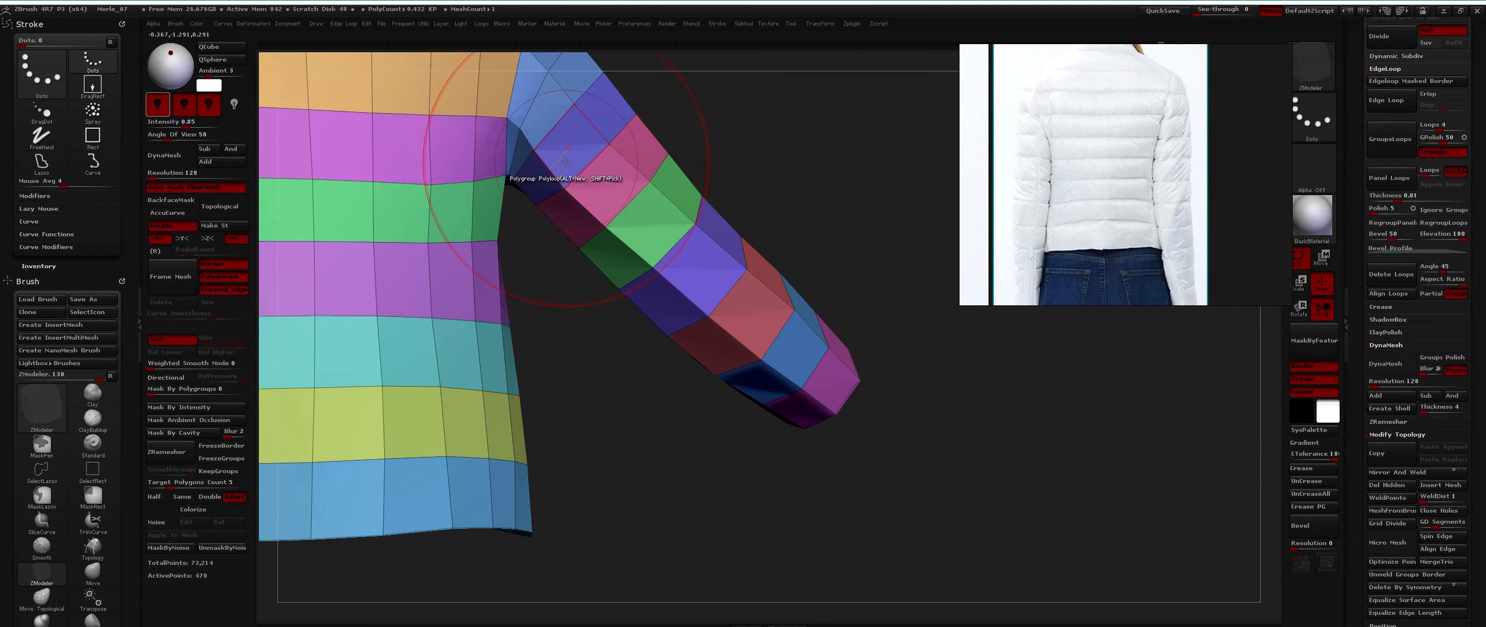
left_click(551, 176)
Mask the jacket's torso so that only the sleeves stay editable.
right_click_drag(552, 176, 695, 209, "ctrl")
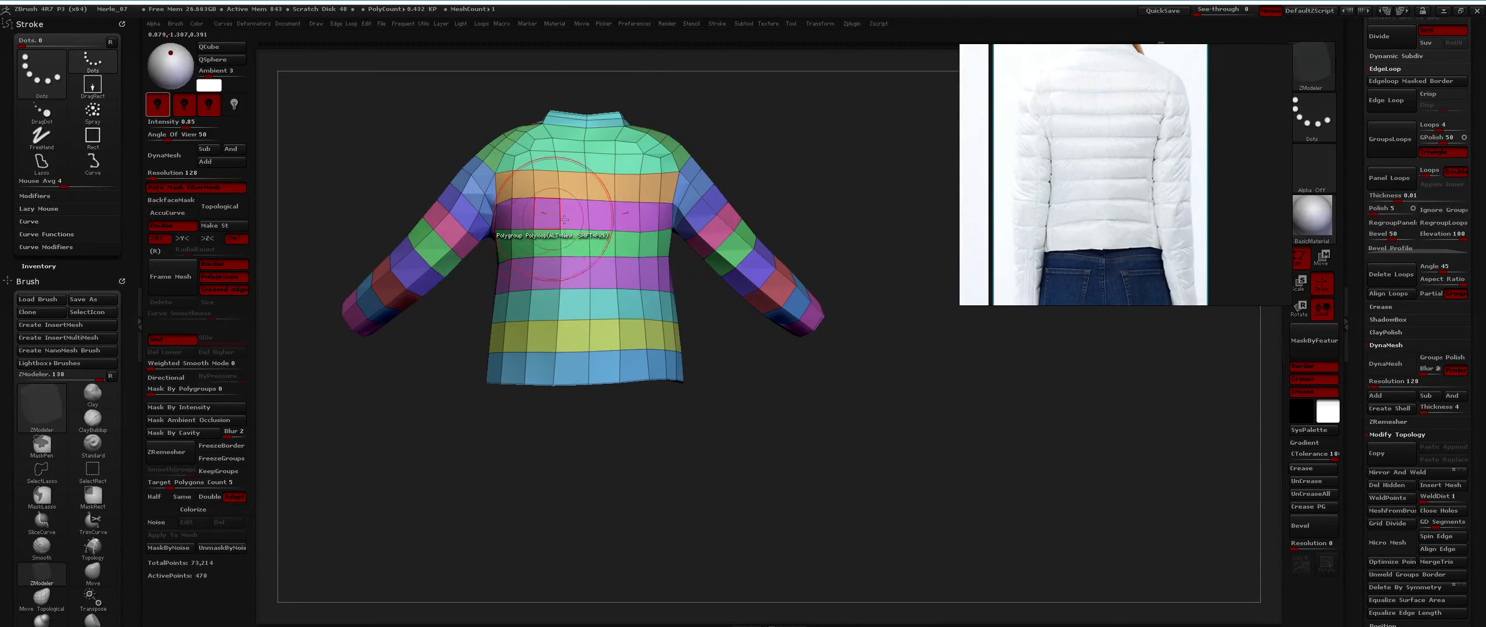
mouse_move(952, 401)
left_mouse_down("ctrl")
mouse_move(679, 148)
mouse_move(696, 185)
left_mouse_up("ctrl")
left_click_drag(861, 276, 676, 151, "ctrl")
left_click(814, 164, "ctrl")
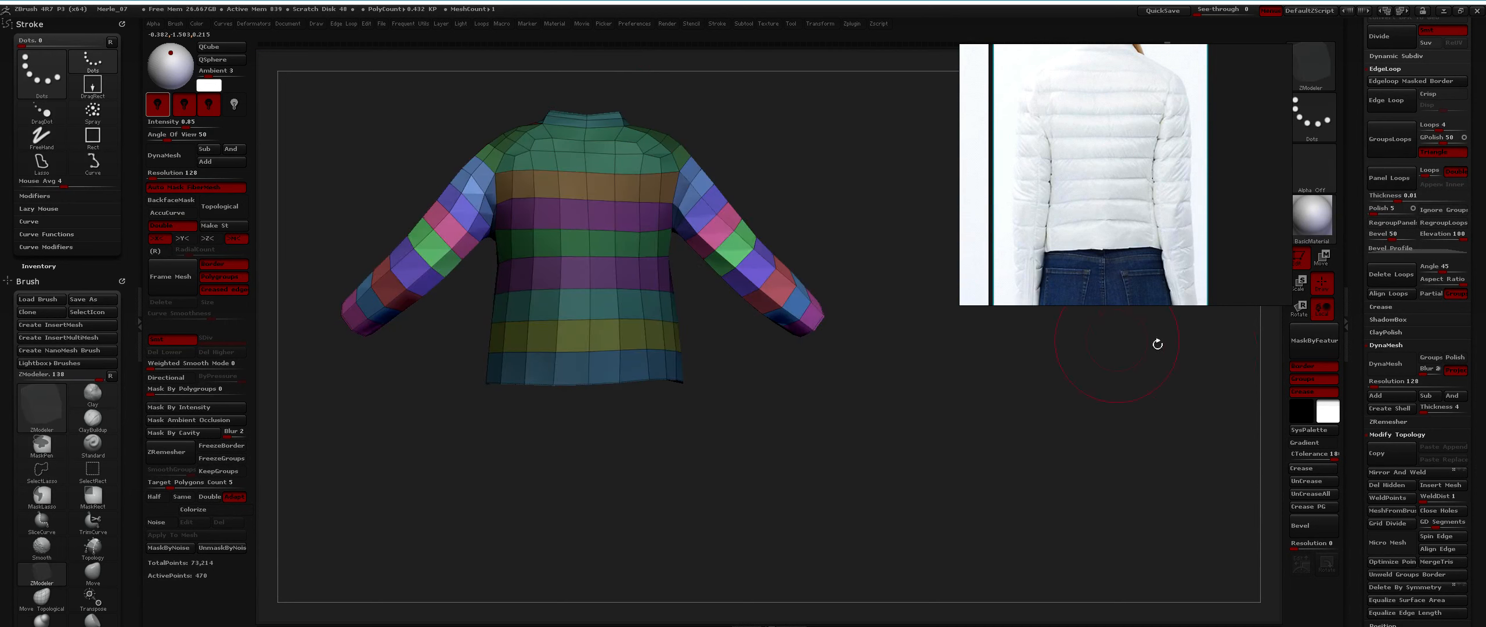
Undo a Smart ReSym attempt on the unmasked sleeves and apply ReSym instead.
left_click_drag(1485, 432, 1480, 191)
left_click(1430, 195)
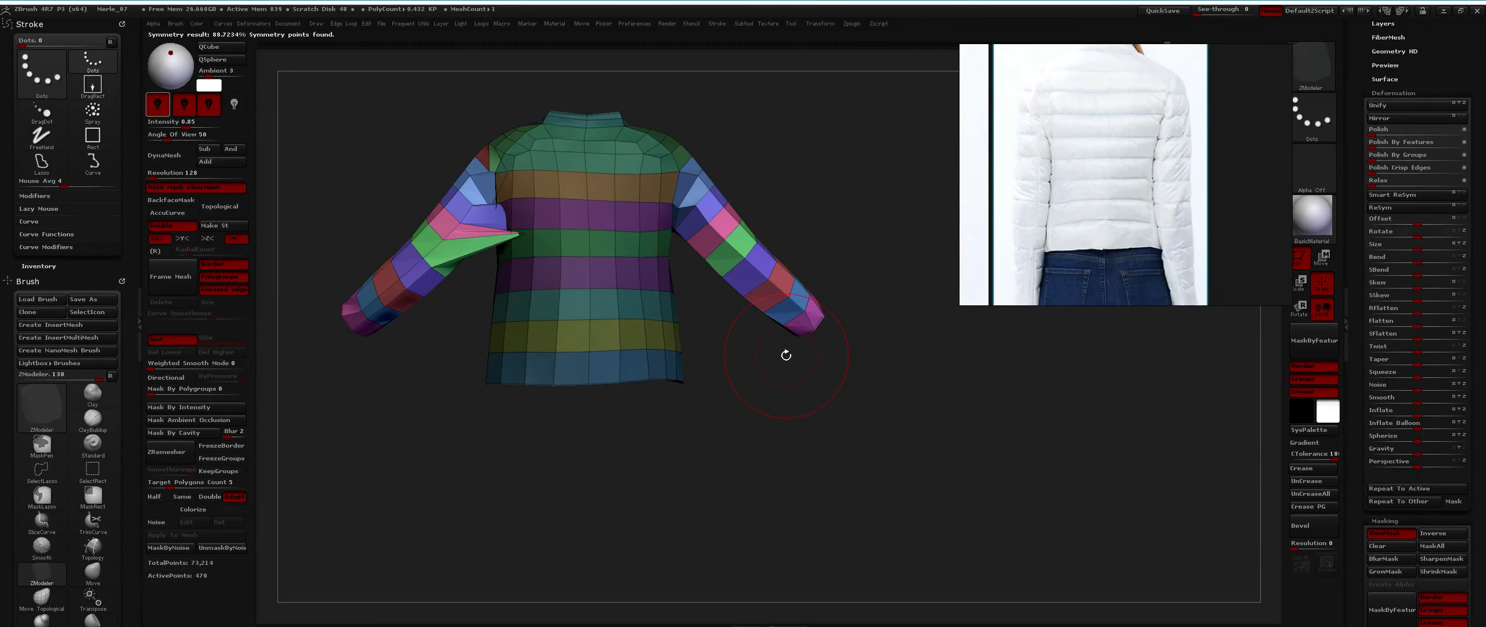
key("ctrl+z")
left_click(1403, 207)
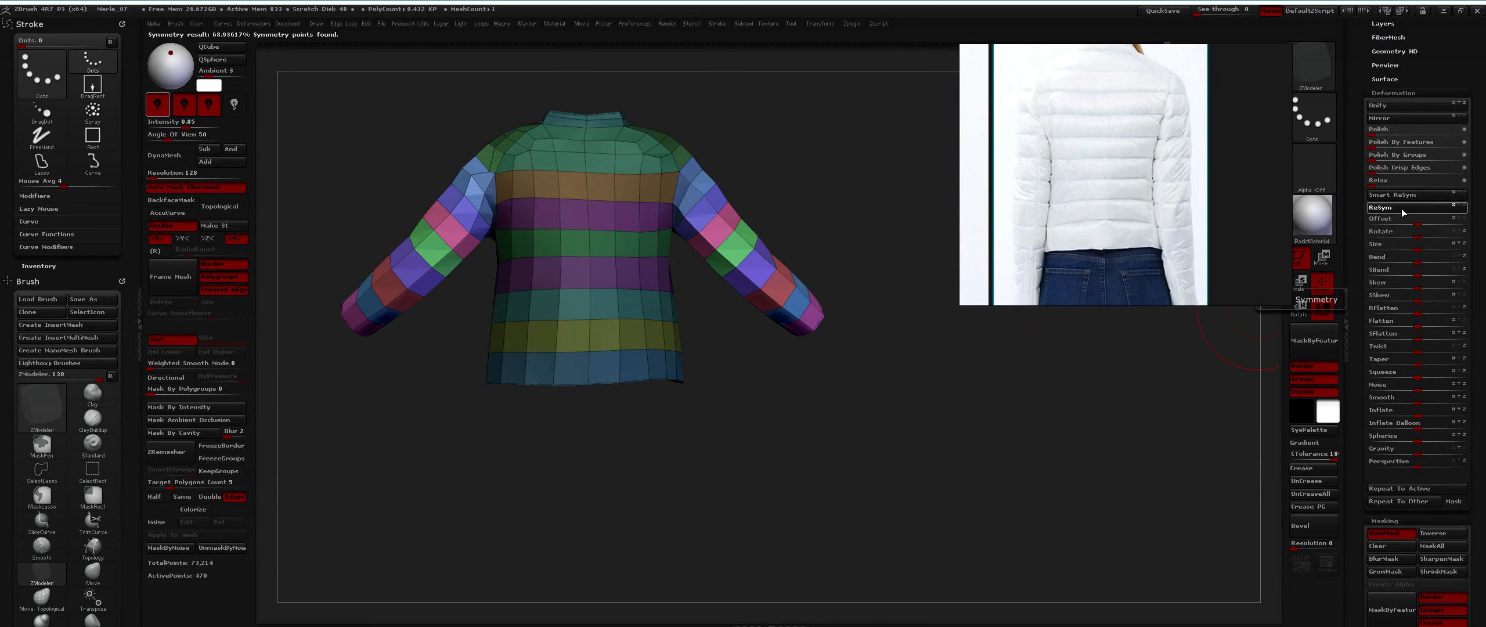
left_click(1402, 207)
Clear the torso mask and check the sleeves and armholes from behind.
key("shift")
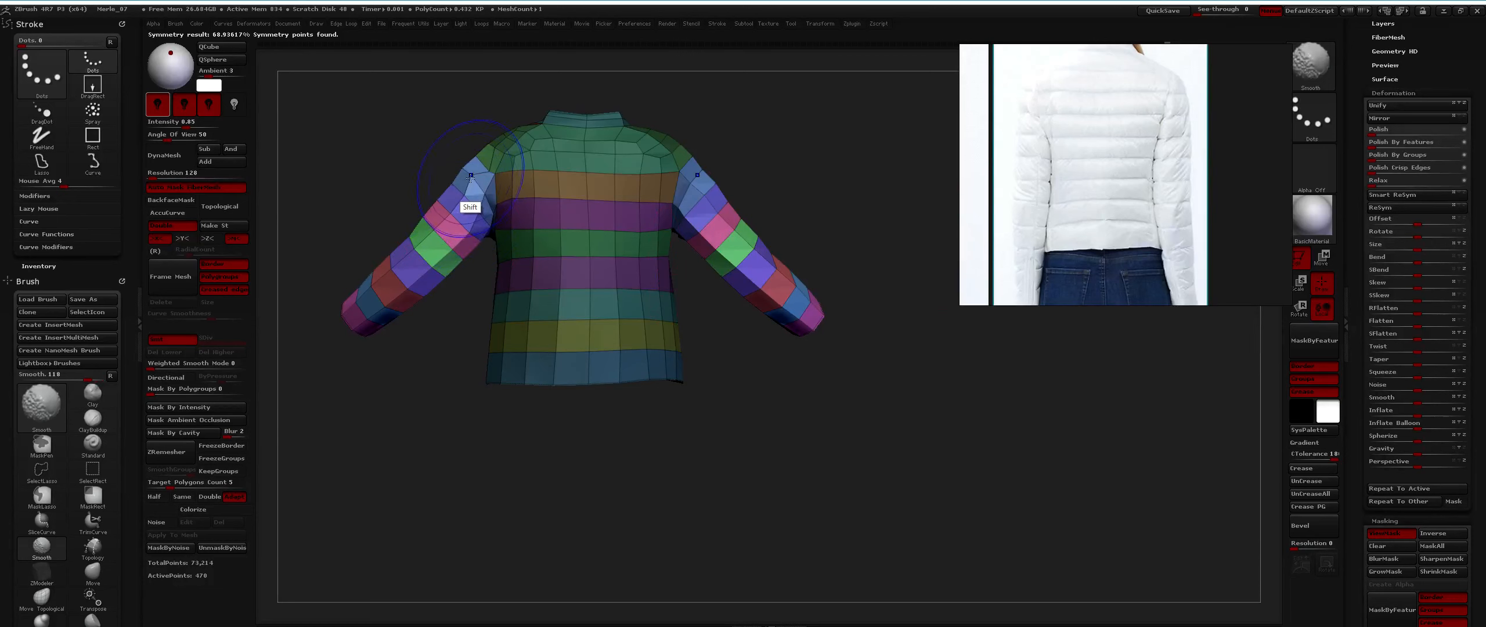
mouse_move(716, 244)
right_mouse_down("ctrl")
mouse_move(726, 263)
mouse_move(796, 164)
right_mouse_up("ctrl")
left_click_drag(796, 164, 807, 177, "ctrl")
right_click_drag(796, 169, 778, 116, "ctrl")
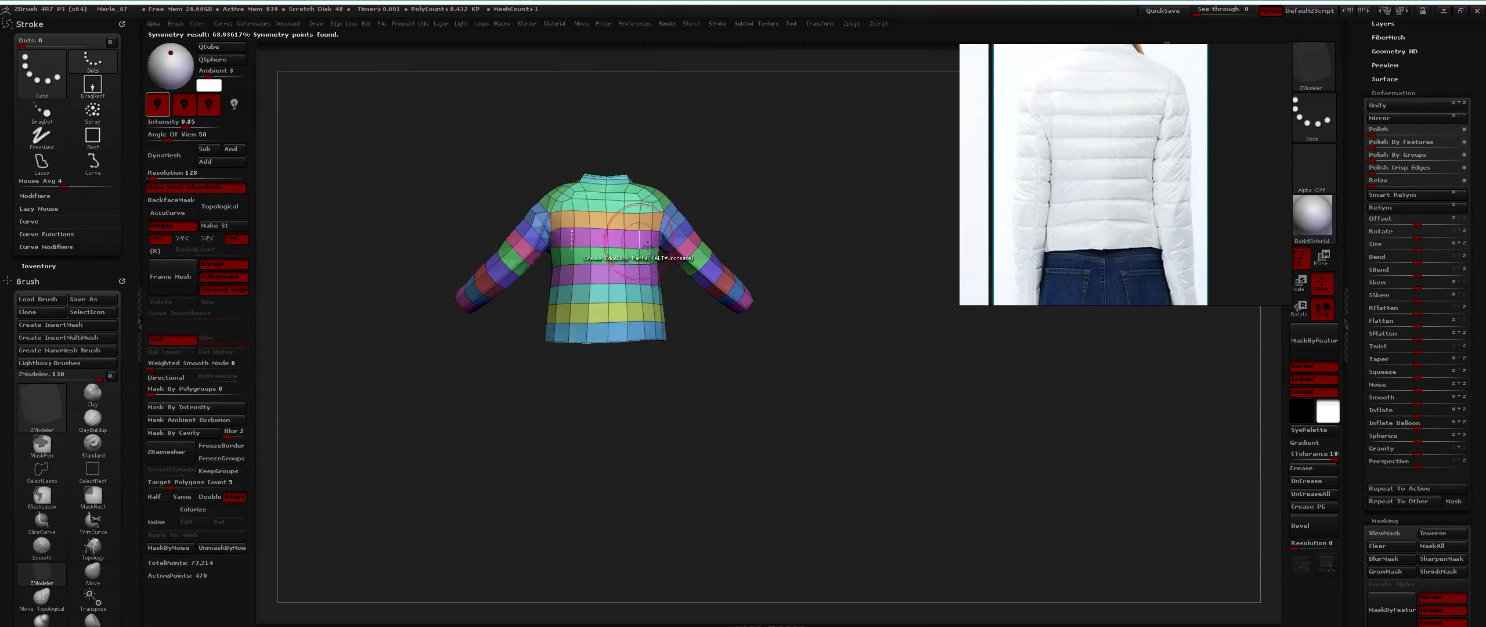
right_click_drag(686, 236, 713, 268, "ctrl")
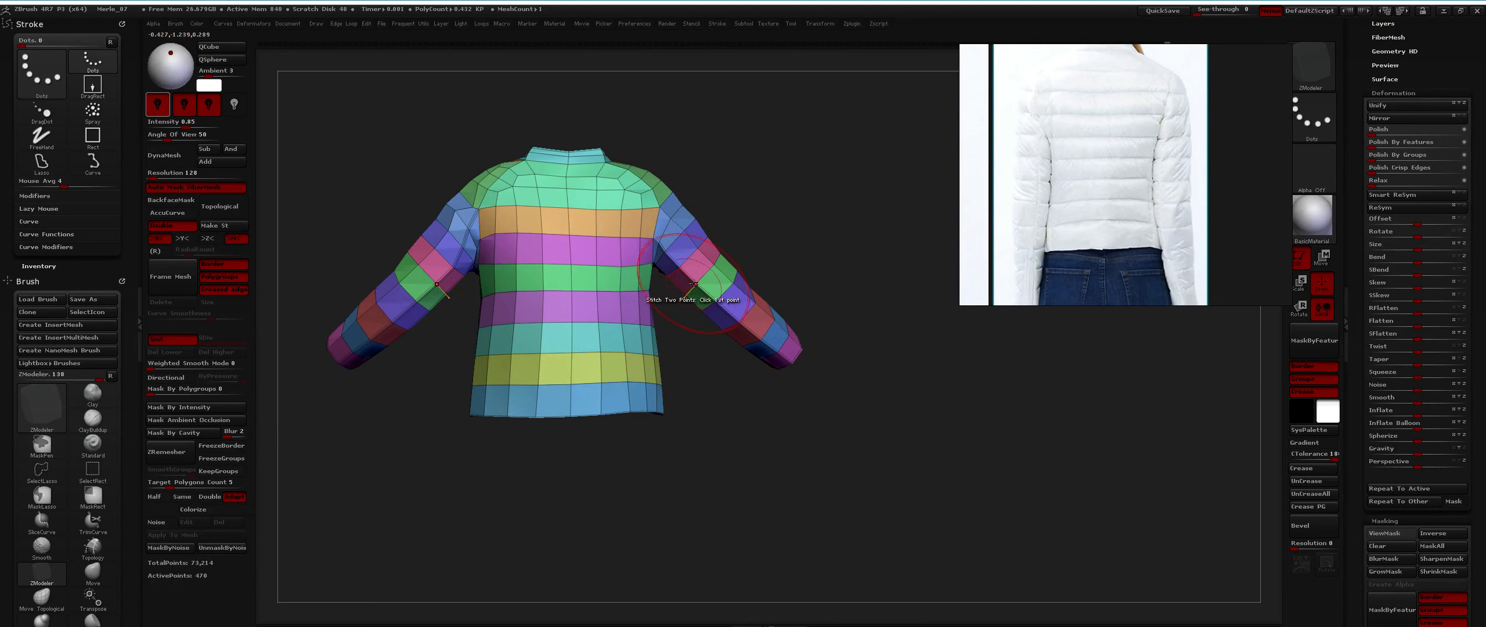
right_click_drag(695, 288, 689, 278, "ctrl")
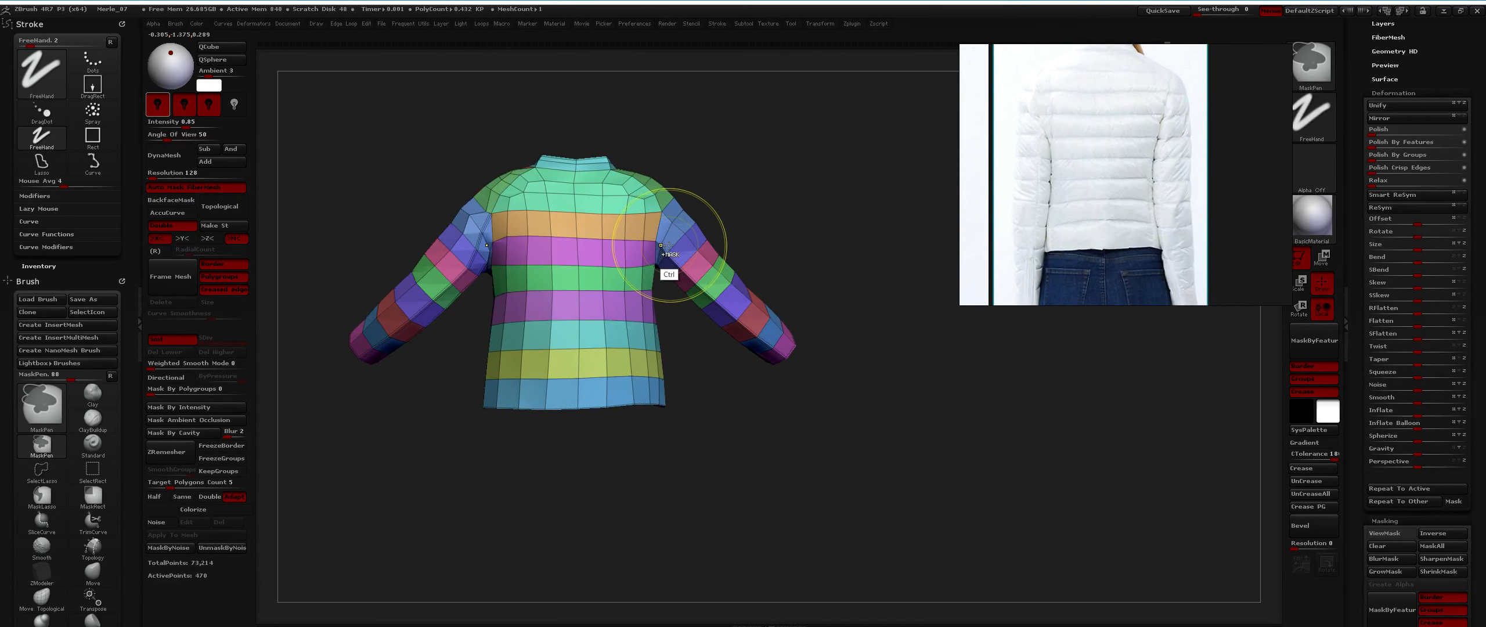
Bring back the torso mask, inspect the sleeves and hem from below, and remove the mask.
right_click_drag(441, 312, 446, 248)
key("ctrl+h")
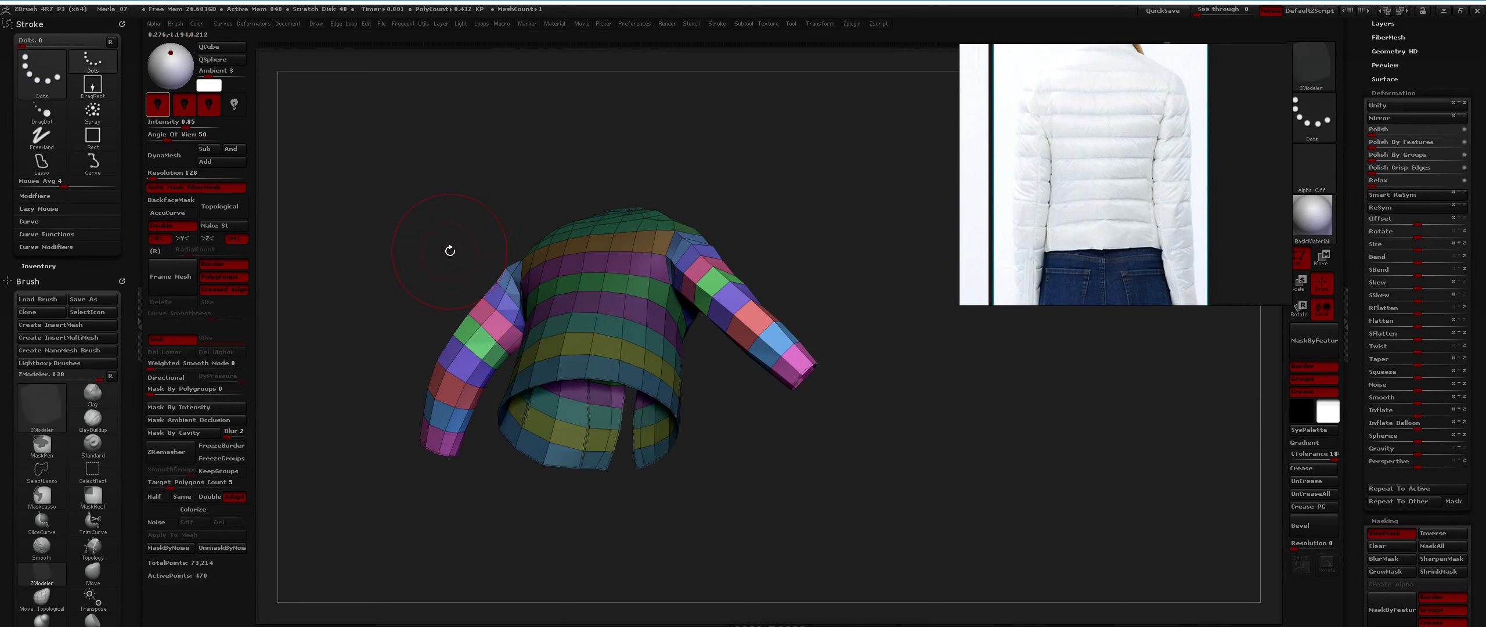
left_click_drag(450, 251, 461, 348)
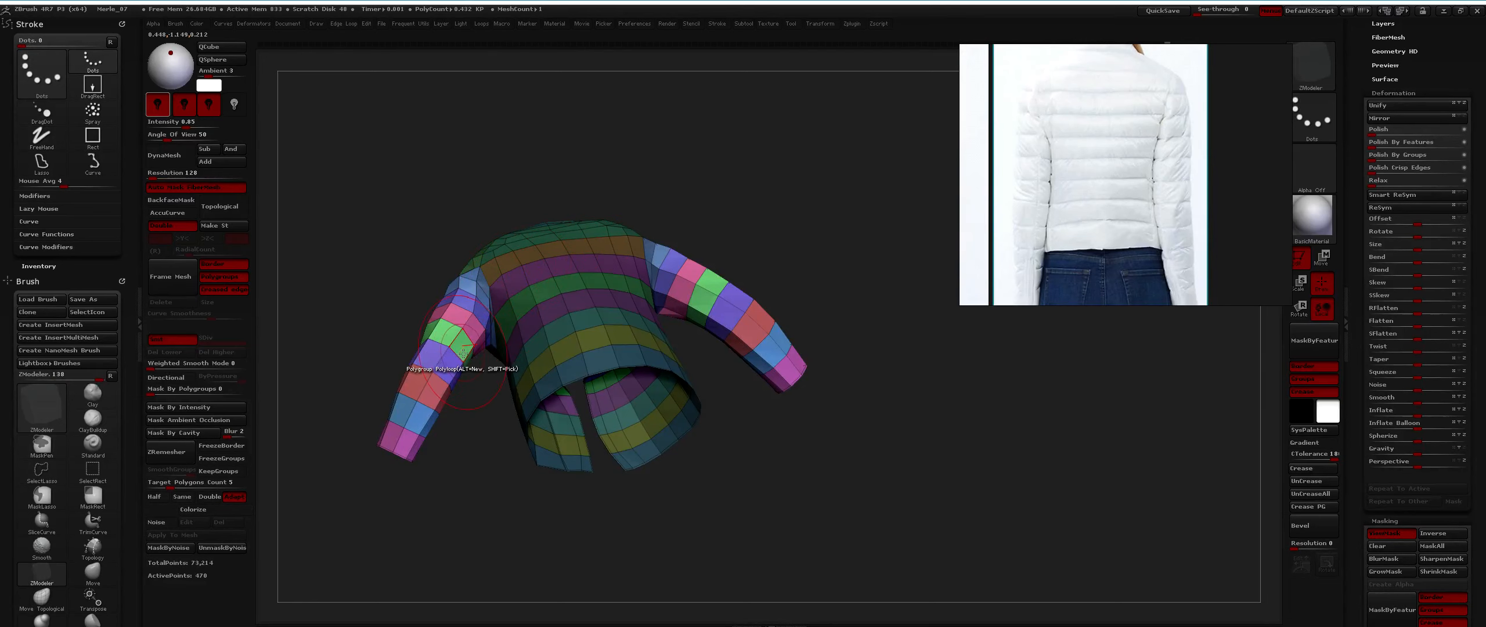
mouse_move(638, 307)
right_mouse_down()
mouse_move(673, 320)
mouse_move(653, 314)
mouse_move(650, 290)
right_mouse_up()
left_click(772, 210, "ctrl")
right_click_drag(665, 210, 598, 247)
left_click_drag(754, 203, 765, 211, "ctrl")
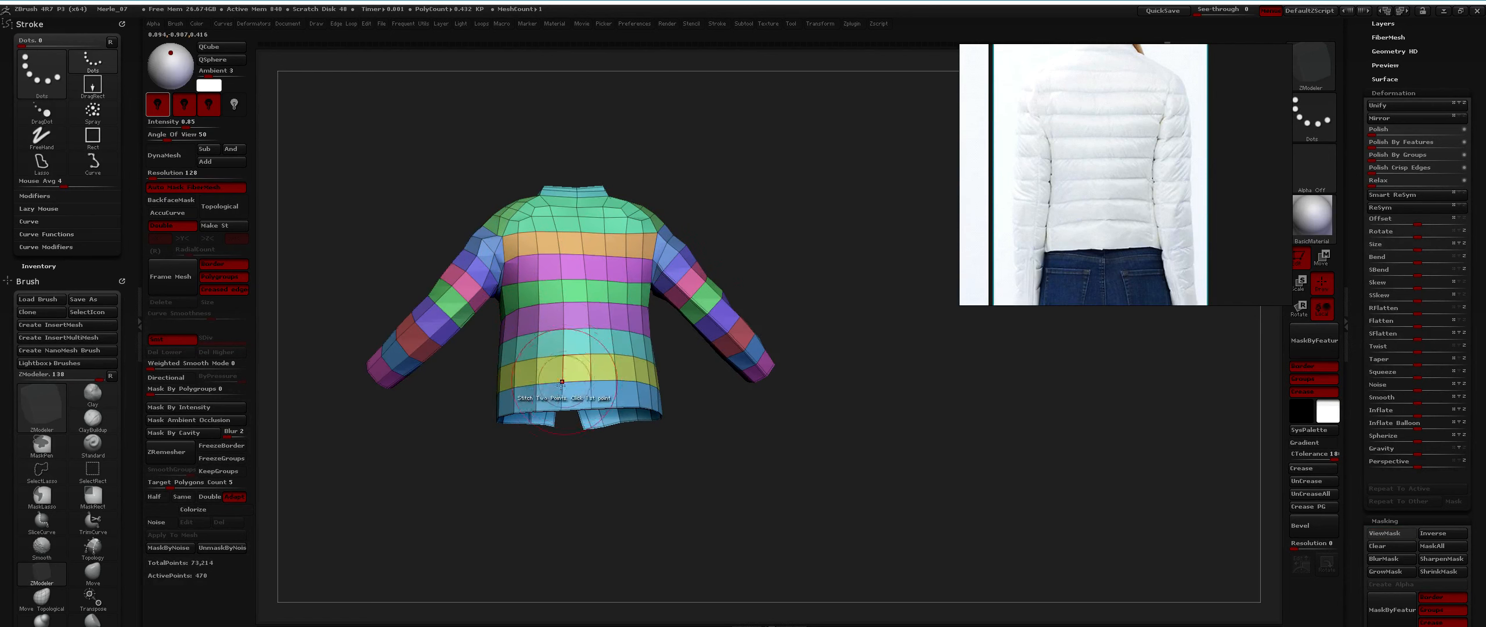
Compare the jacket's back and side with the reference and bring the reference's side-view photo into view.
right_click_drag(662, 299, 611, 293, "shift")
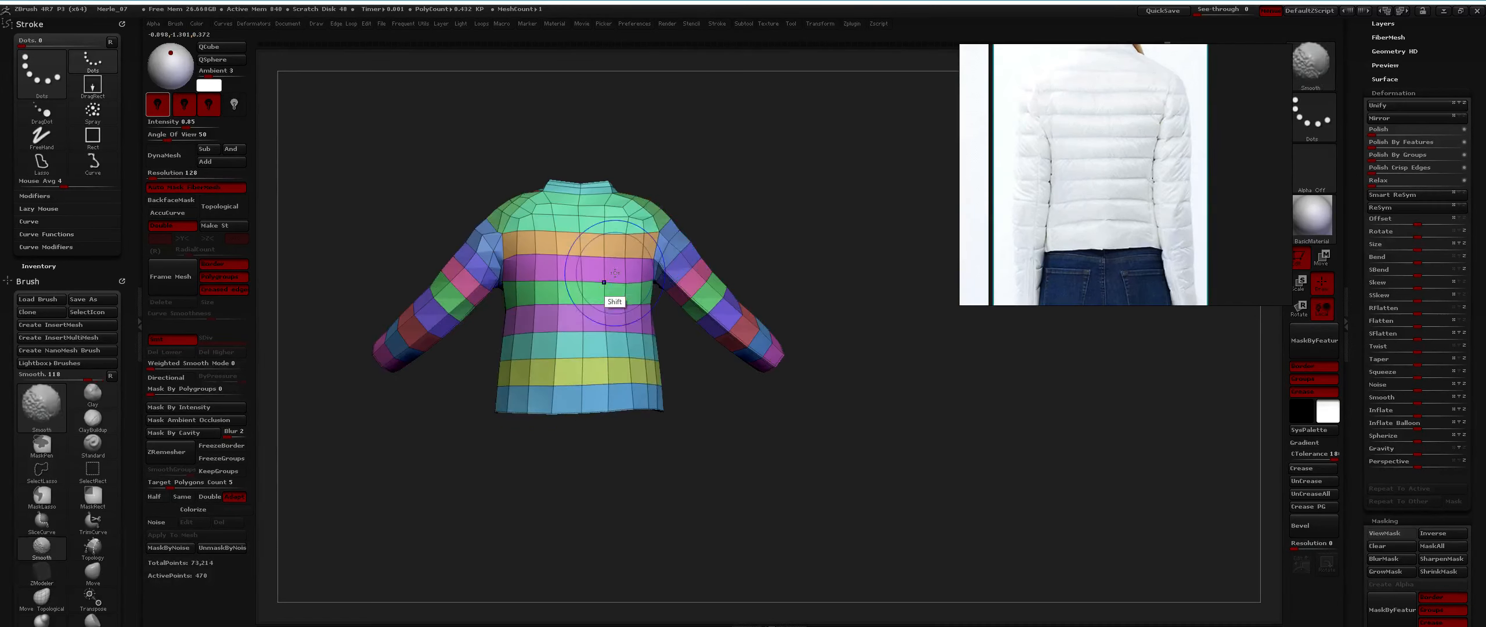
mouse_move(642, 212)
right_mouse_down()
mouse_move(601, 259)
mouse_move(631, 228)
right_mouse_up()
key("alt+Tab")
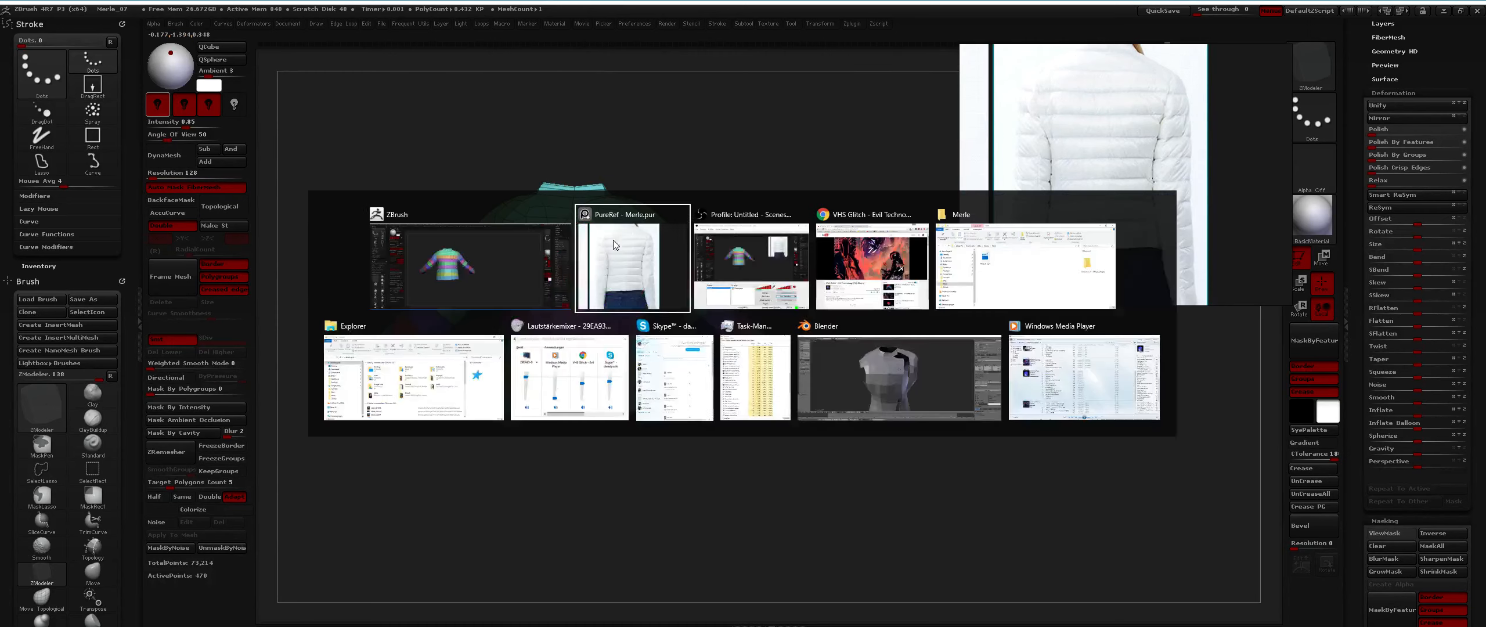
key("alt+Tab")
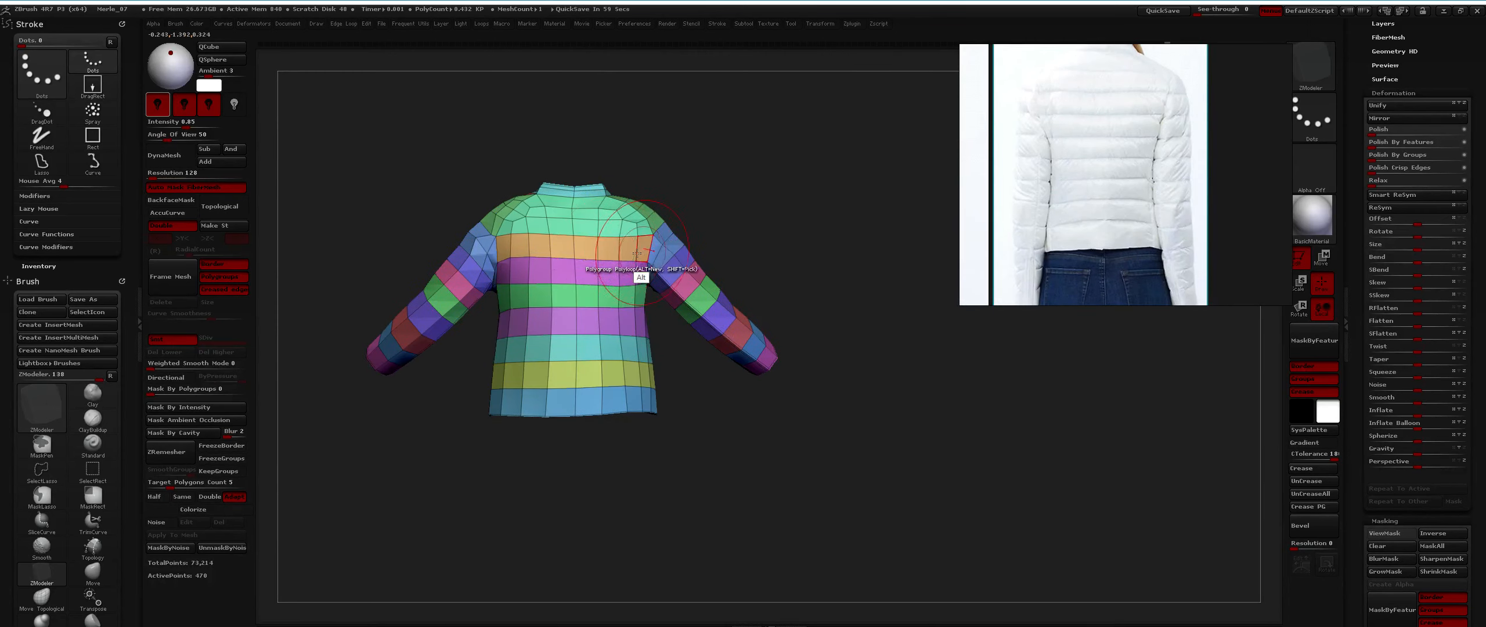
right_click_drag(593, 261, 842, 226)
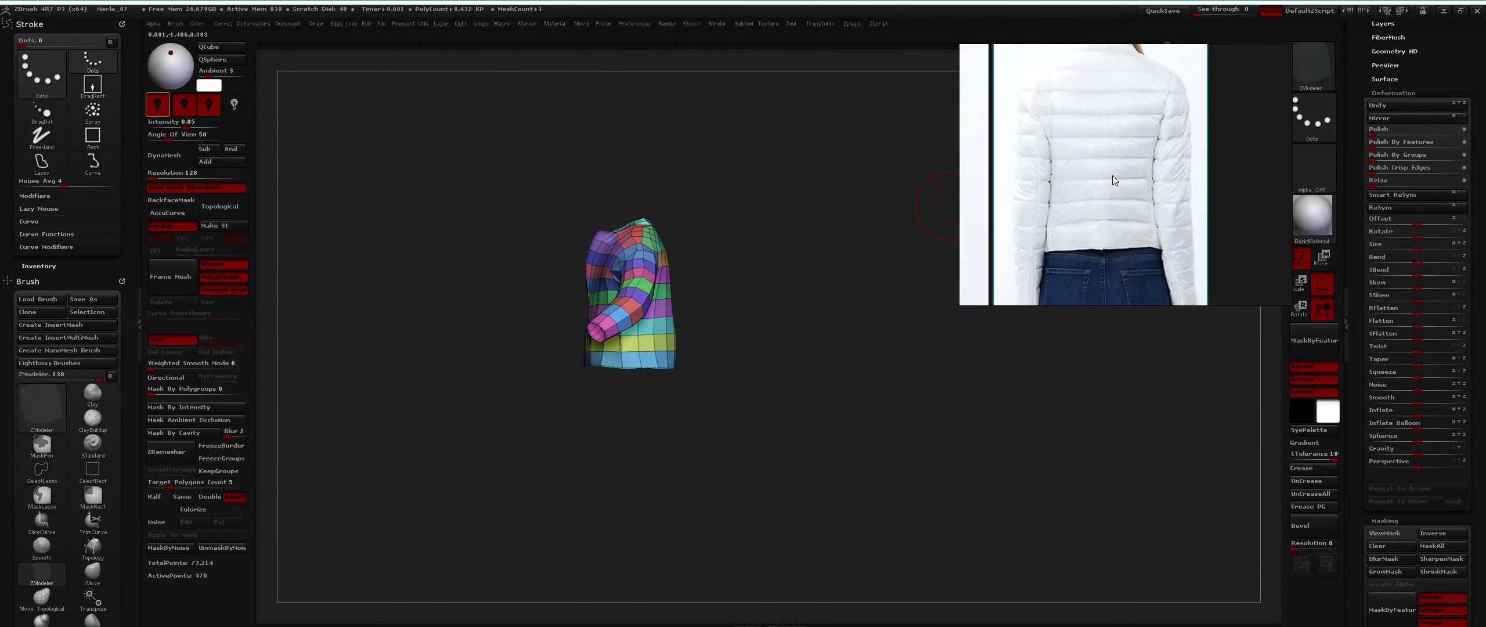
middle_click_drag(1083, 171, 1247, 161)
Even out the jacket's lower back hem with the Flatten brush.
mouse_move(688, 321)
right_mouse_down()
mouse_move(723, 349)
mouse_move(780, 349)
mouse_move(691, 348)
right_mouse_up()
key("b")
key("f")
key("a")
right_click_drag(691, 348, 676, 371, "ctrl")
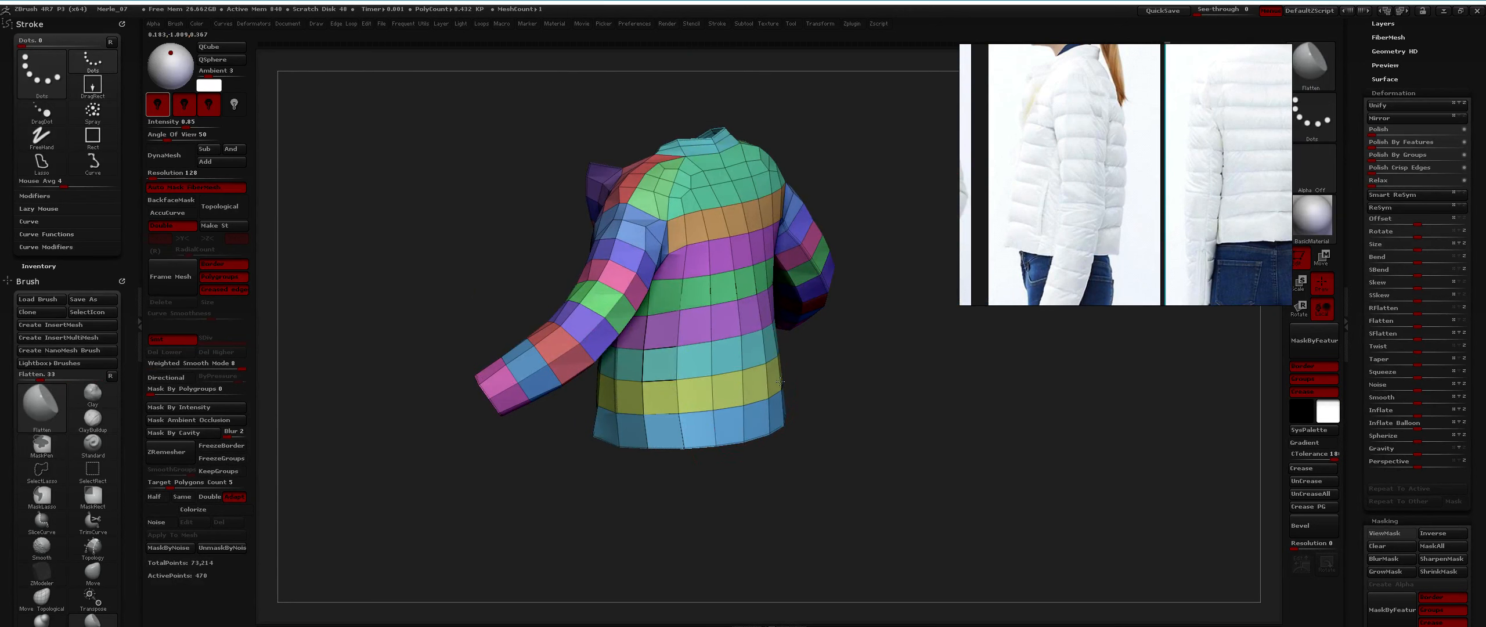
left_click_drag(680, 452, 668, 427)
Examine the jacket's silhouette from the side, back and front against the reference photos.
mouse_move(667, 430)
right_mouse_down()
mouse_move(761, 432)
mouse_move(852, 381)
right_mouse_up()
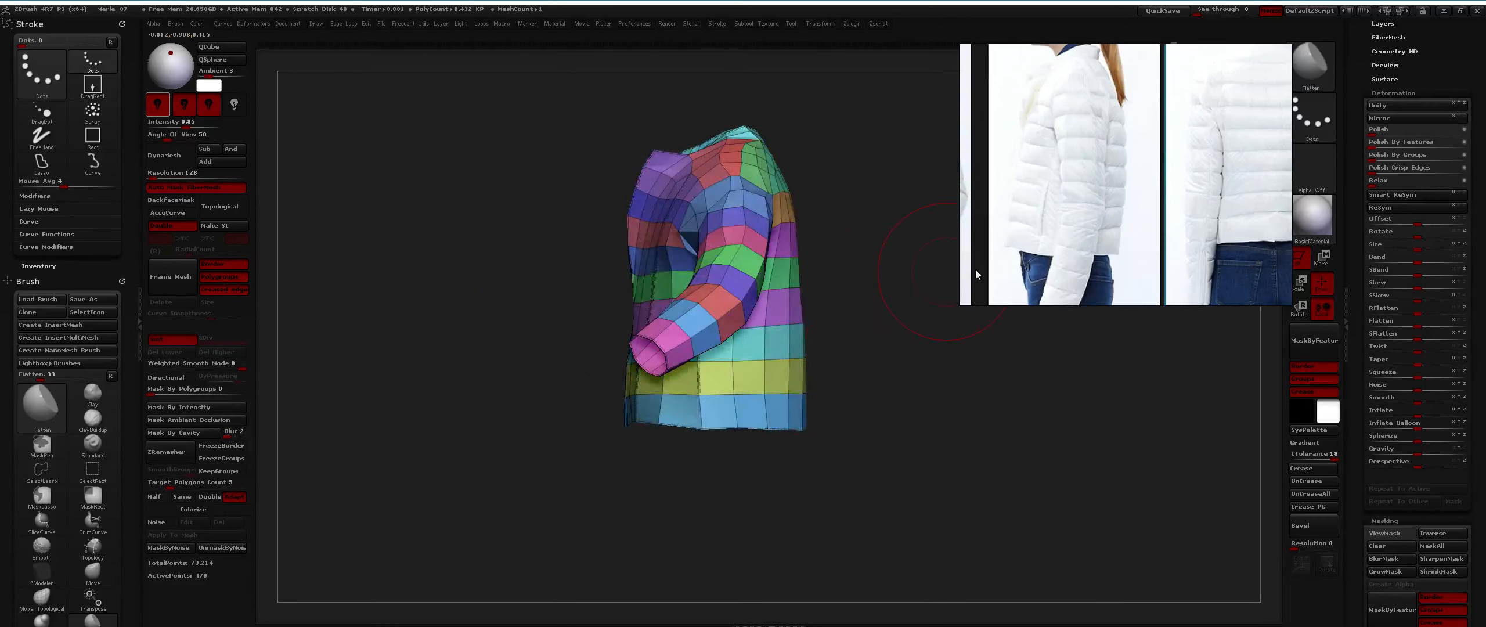
mouse_move(804, 346)
right_mouse_down()
mouse_move(711, 335)
mouse_move(795, 375)
right_mouse_up()
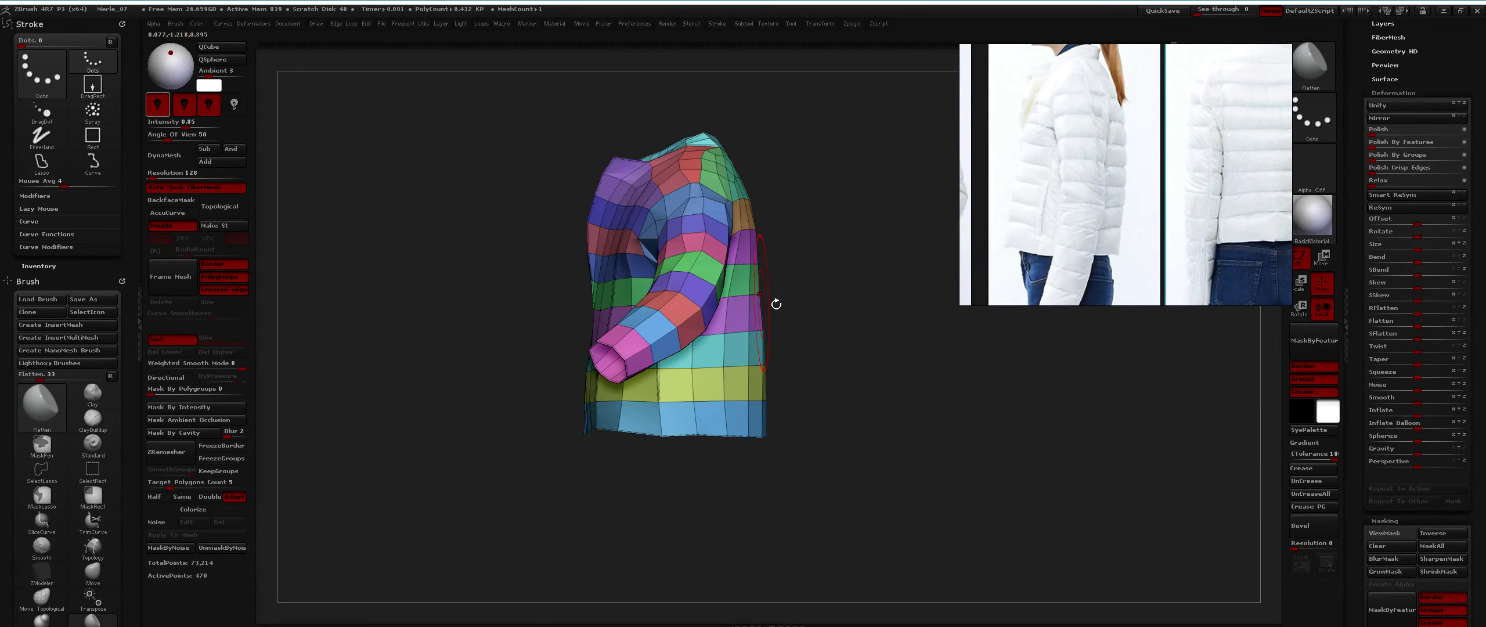
right_click_drag(776, 304, 685, 328, "alt")
right_click_drag(601, 379, 701, 379)
mouse_move(694, 329)
right_mouse_down()
mouse_move(729, 340)
mouse_move(703, 307)
mouse_move(747, 333)
mouse_move(678, 341)
right_mouse_up()
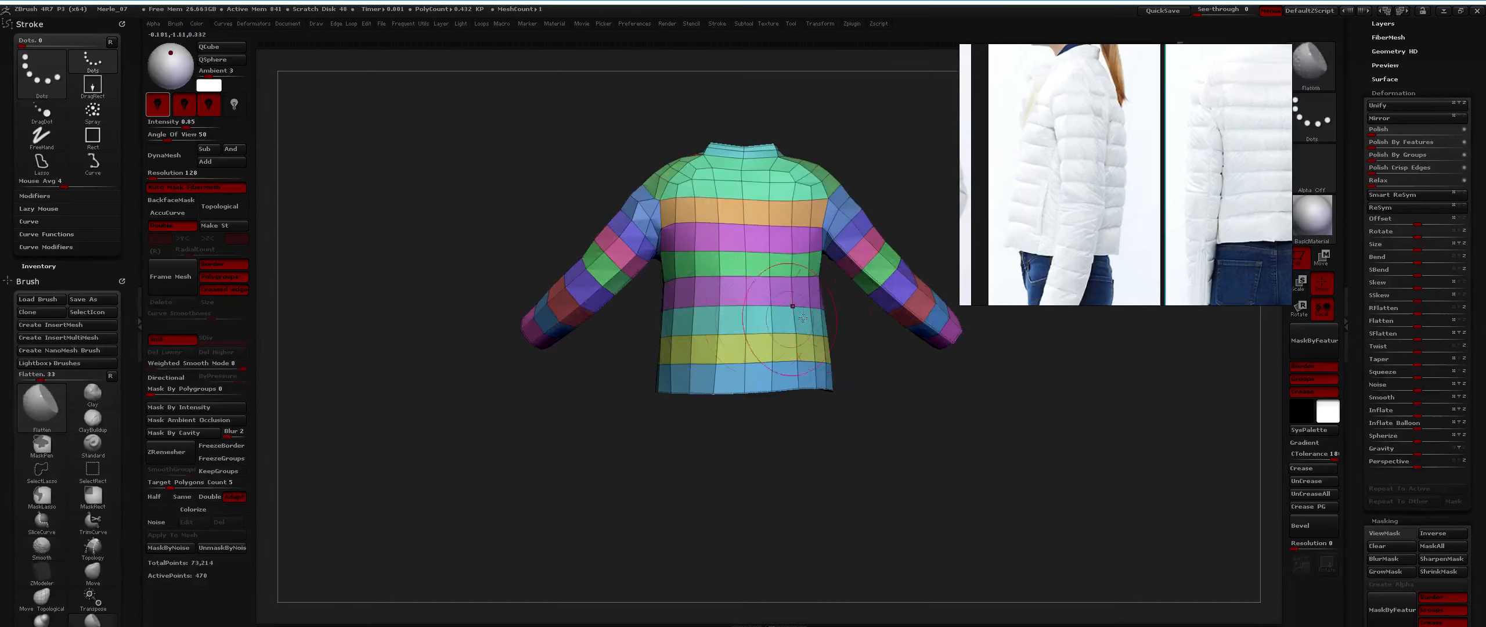
right_click_drag(648, 304, 760, 284)
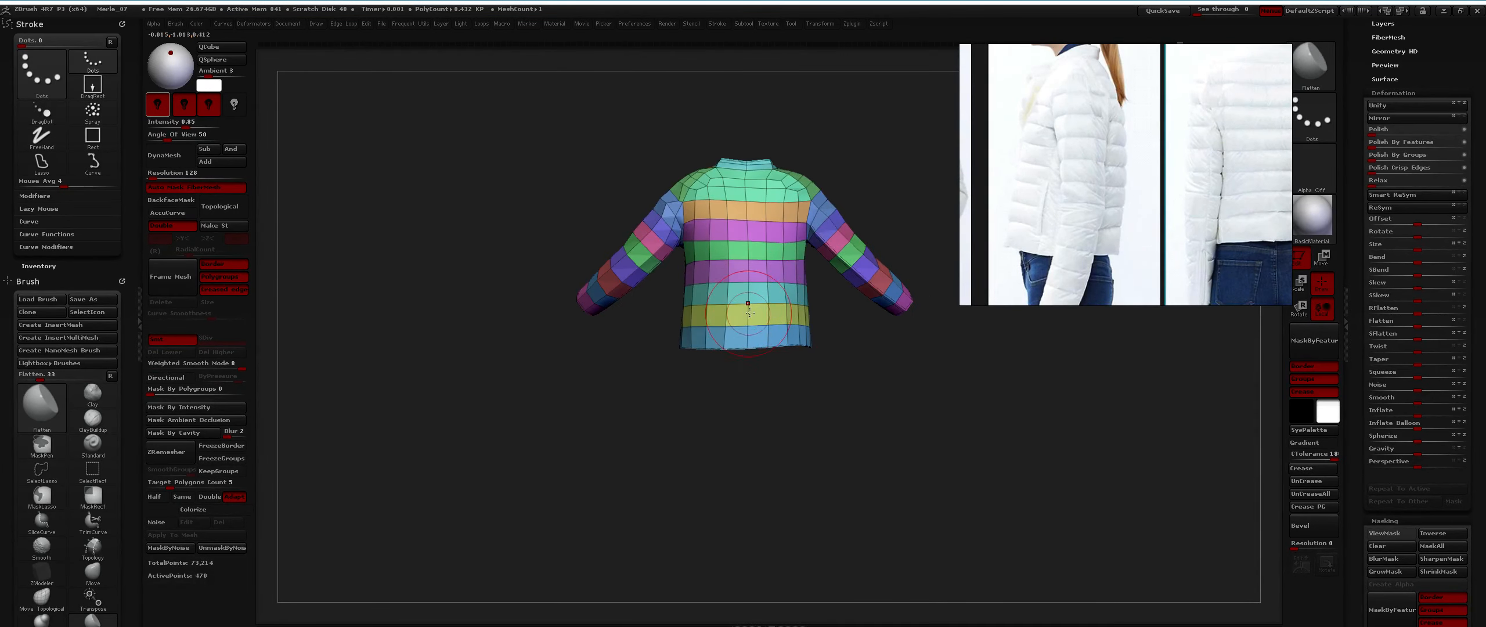
mouse_move(668, 328)
right_mouse_down()
mouse_move(773, 334)
mouse_move(866, 300)
mouse_move(798, 253)
mouse_move(776, 356)
right_mouse_up()
right_click_drag(781, 316, 802, 369, "ctrl")
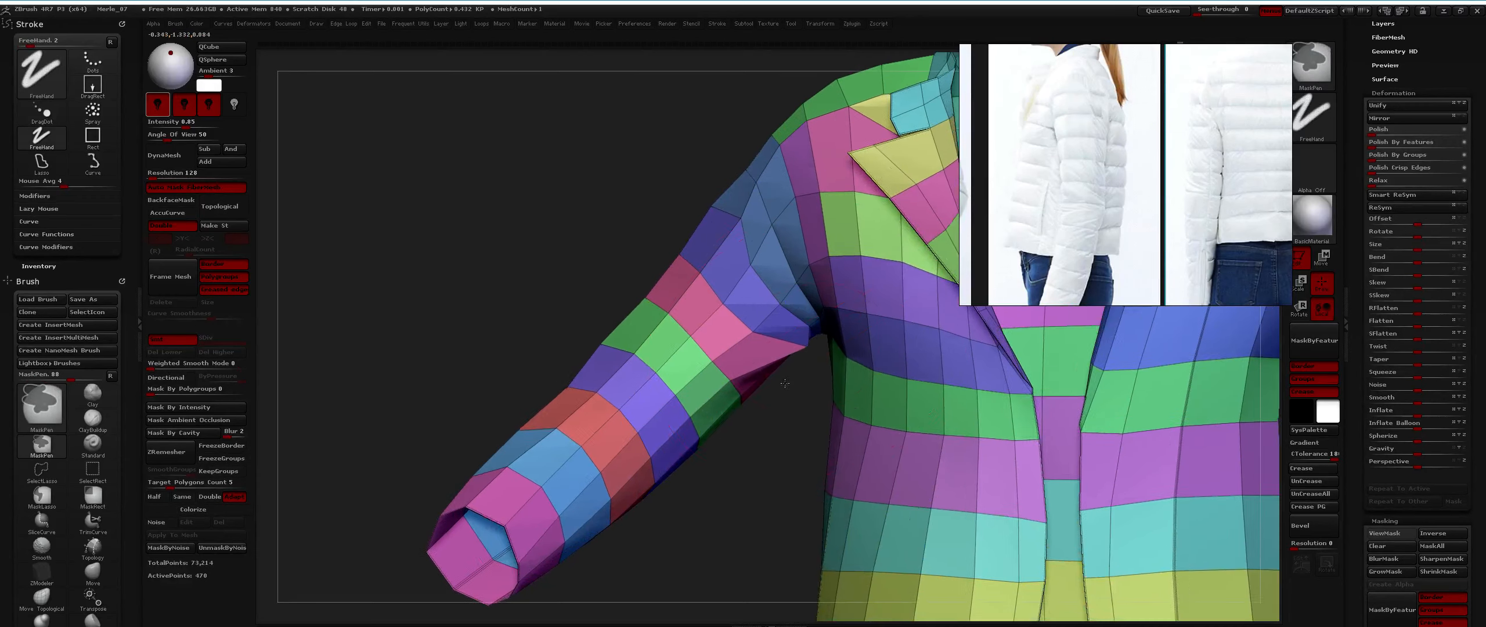
Adjust the brush size and smooth the polygon bands along the front of the sleeve.
key("b")
key("m")
key("v")
key("space")
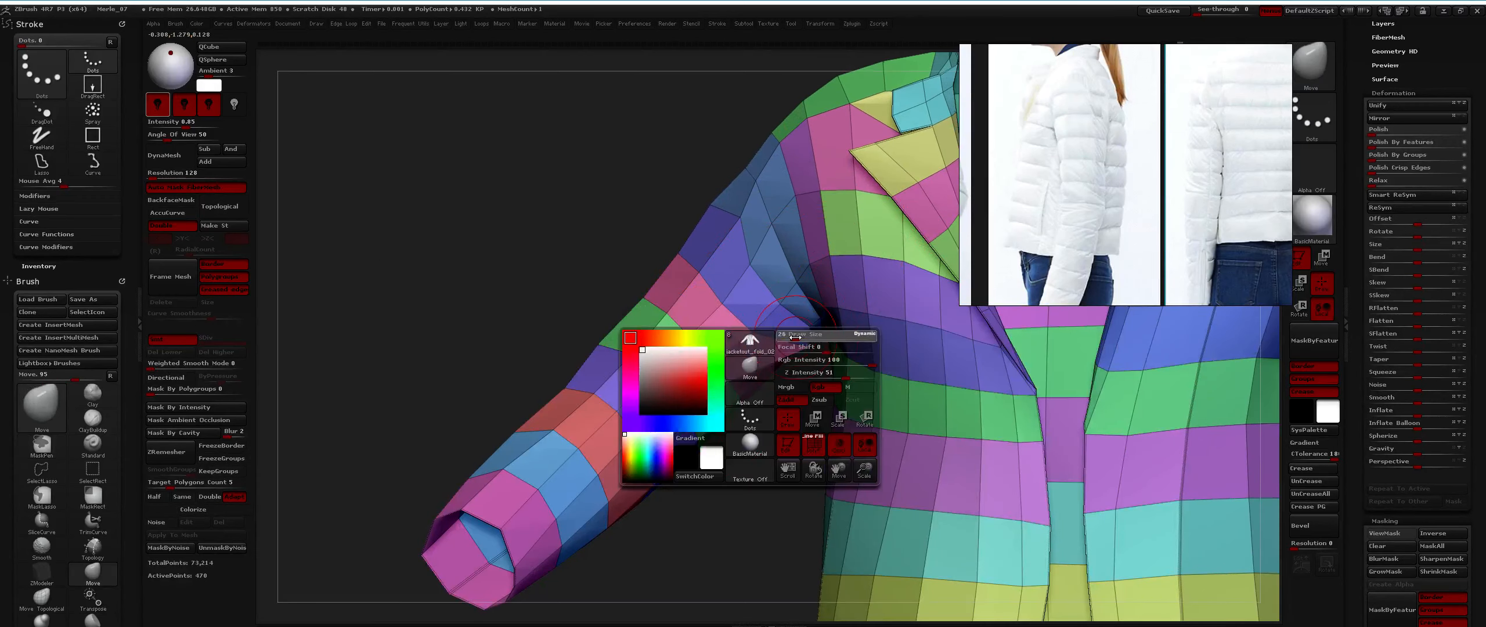
key("shift")
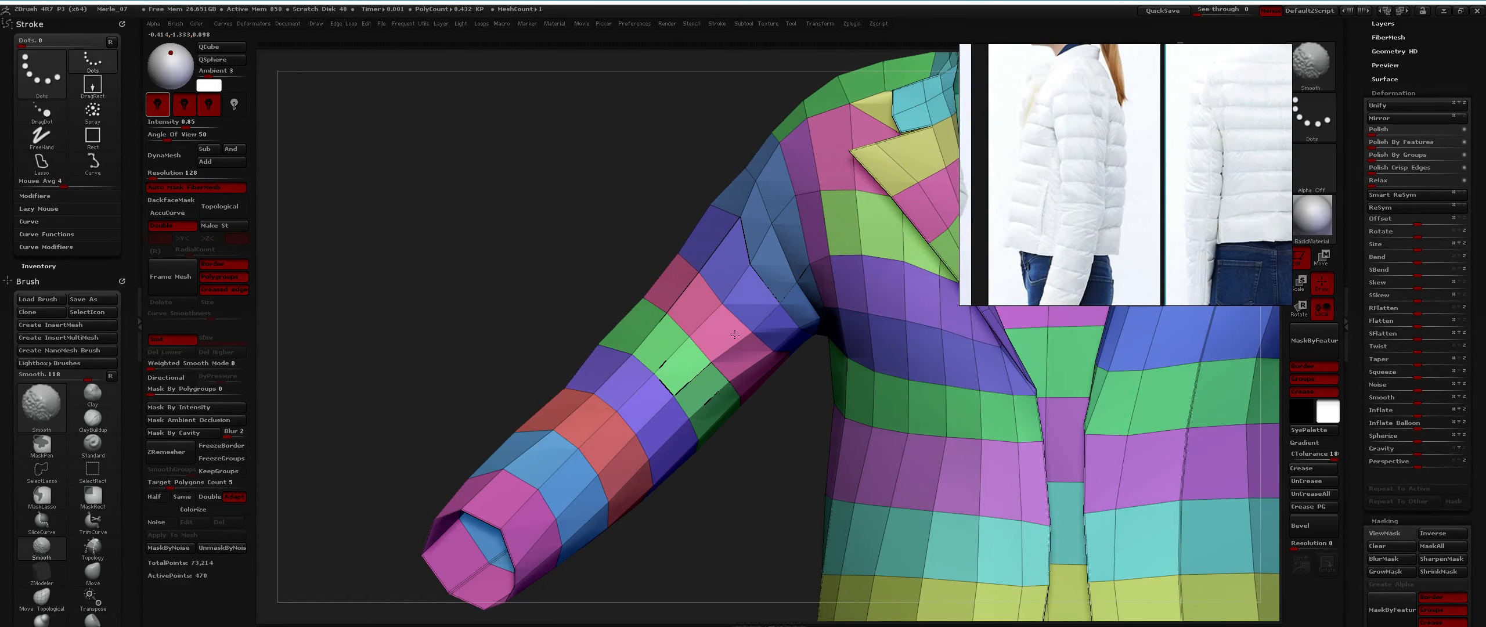
key("space")
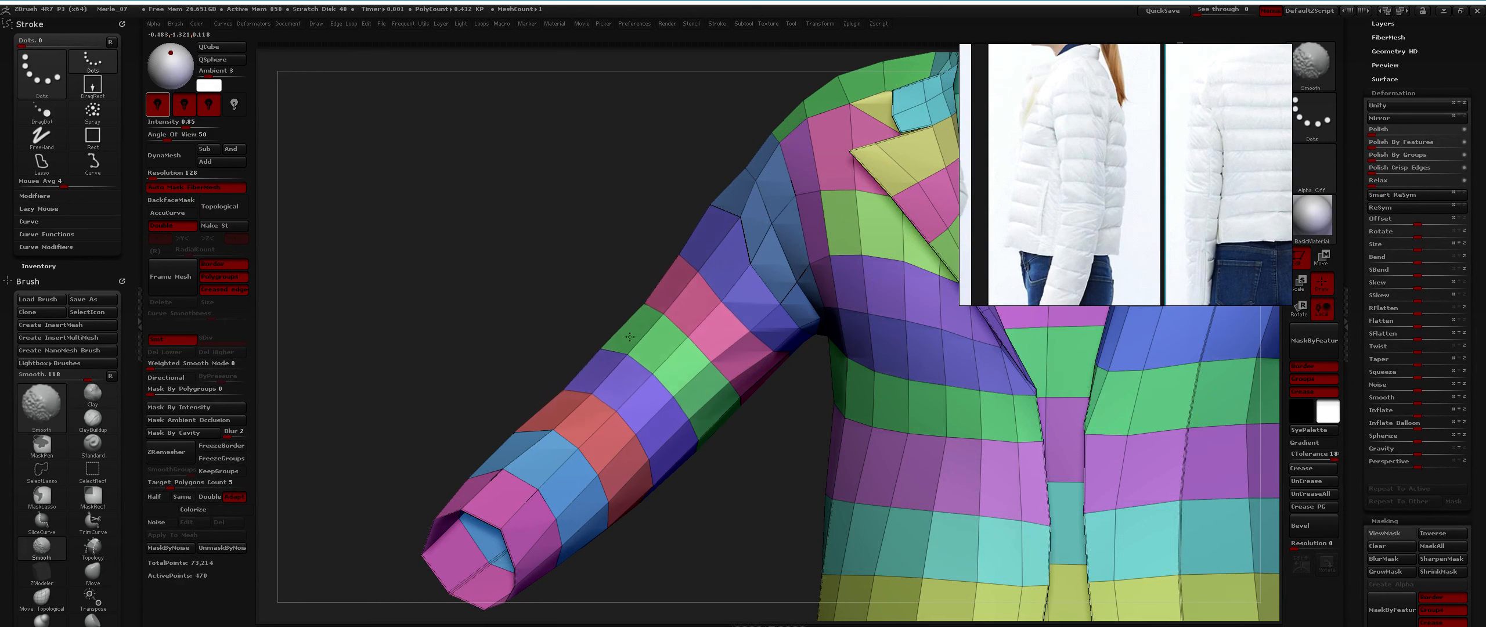
key("shift")
right_click_drag(537, 427, 639, 325, "ctrl")
key("shift")
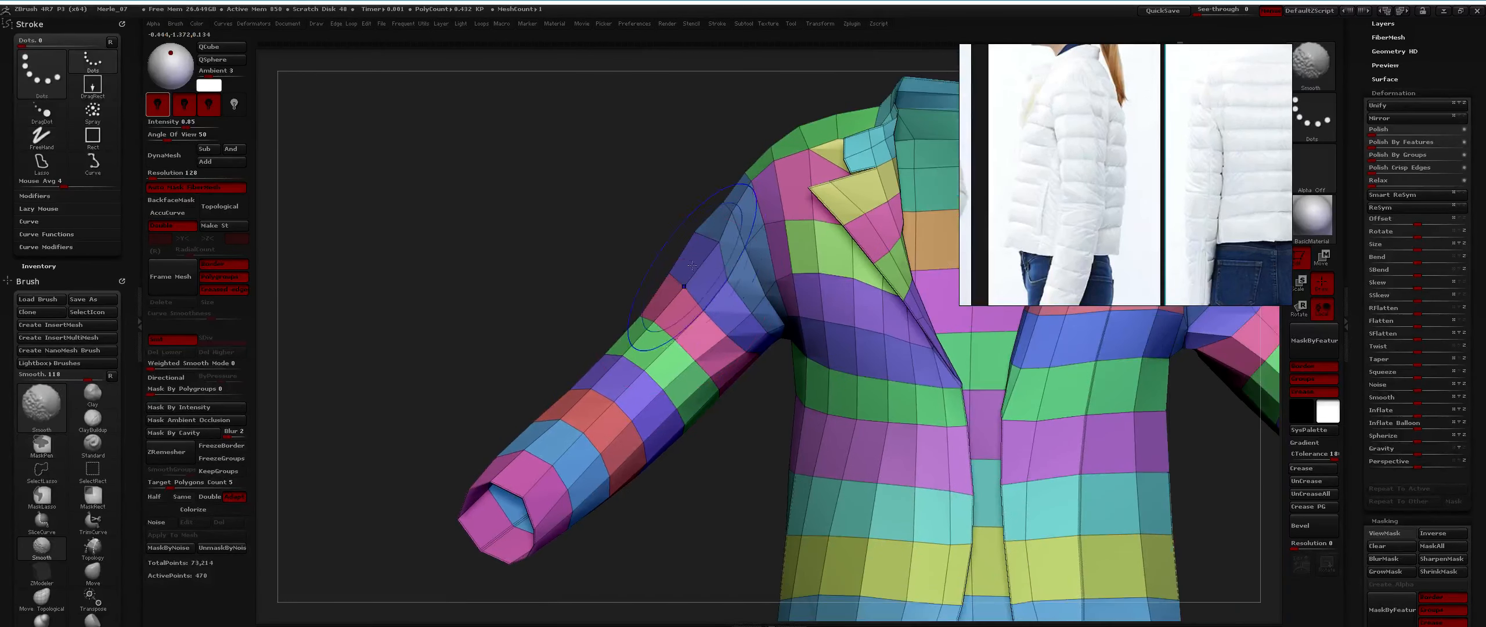
Smooth the shoulder and upper sleeve from behind and from the side.
right_click_drag(718, 218, 940, 261)
right_click_drag(813, 378, 755, 307, "ctrl")
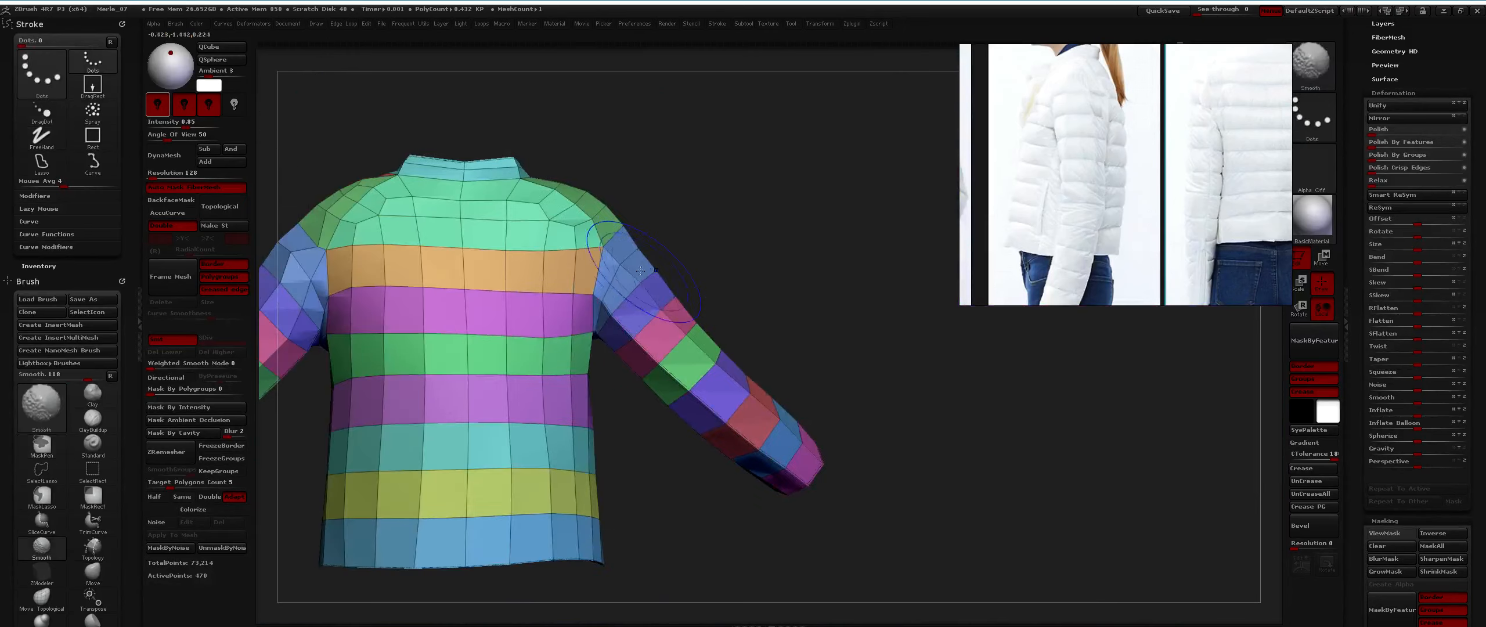
right_click_drag(609, 317, 848, 291, "alt")
right_click_drag(848, 291, 807, 227, "ctrl")
key("shift")
left_click_drag(512, 369, 517, 377, "shift")
right_click_drag(517, 348, 633, 424)
left_click_drag(537, 244, 538, 268, "shift")
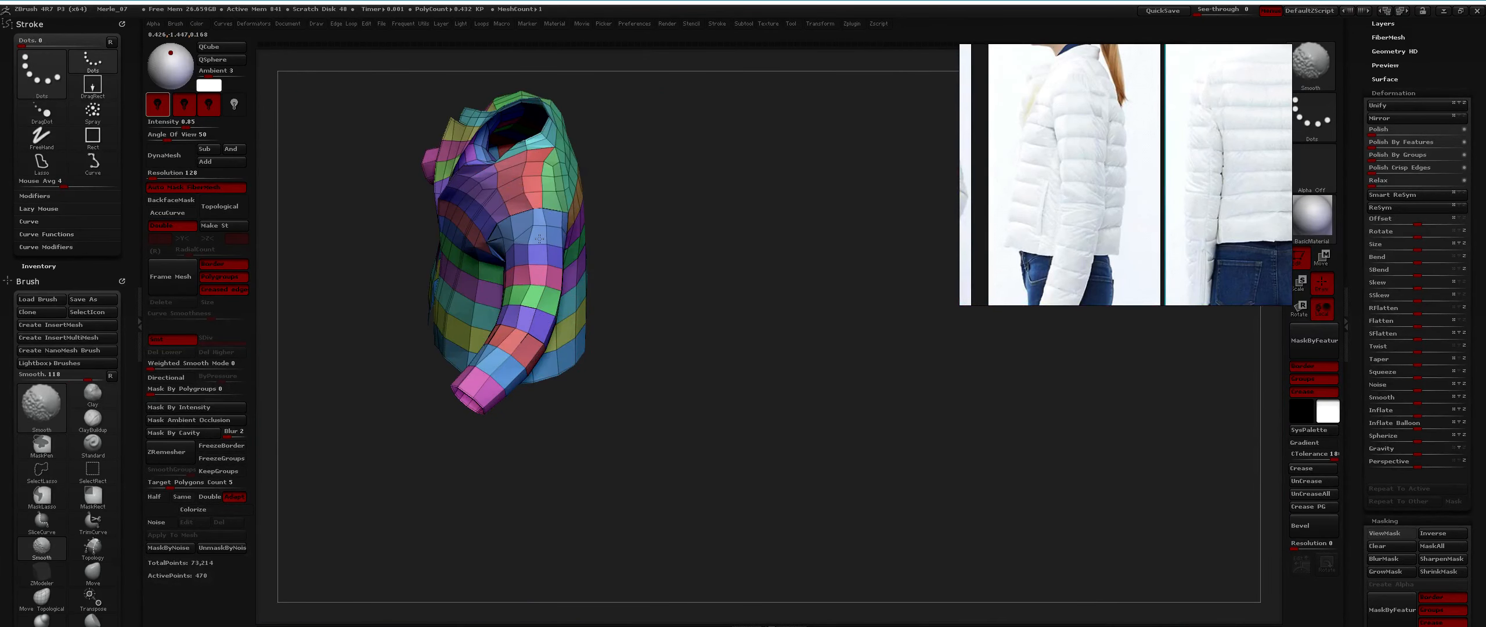
Shift the sleeve cuff's rim vertex with a resized Move brush to even the spacing of the cuff faces.
mouse_move(479, 373)
right_mouse_down()
mouse_move(494, 351)
mouse_move(517, 354)
mouse_move(522, 417)
right_mouse_up()
mouse_move(523, 418)
right_mouse_down()
mouse_move(505, 371)
mouse_move(476, 436)
right_mouse_up()
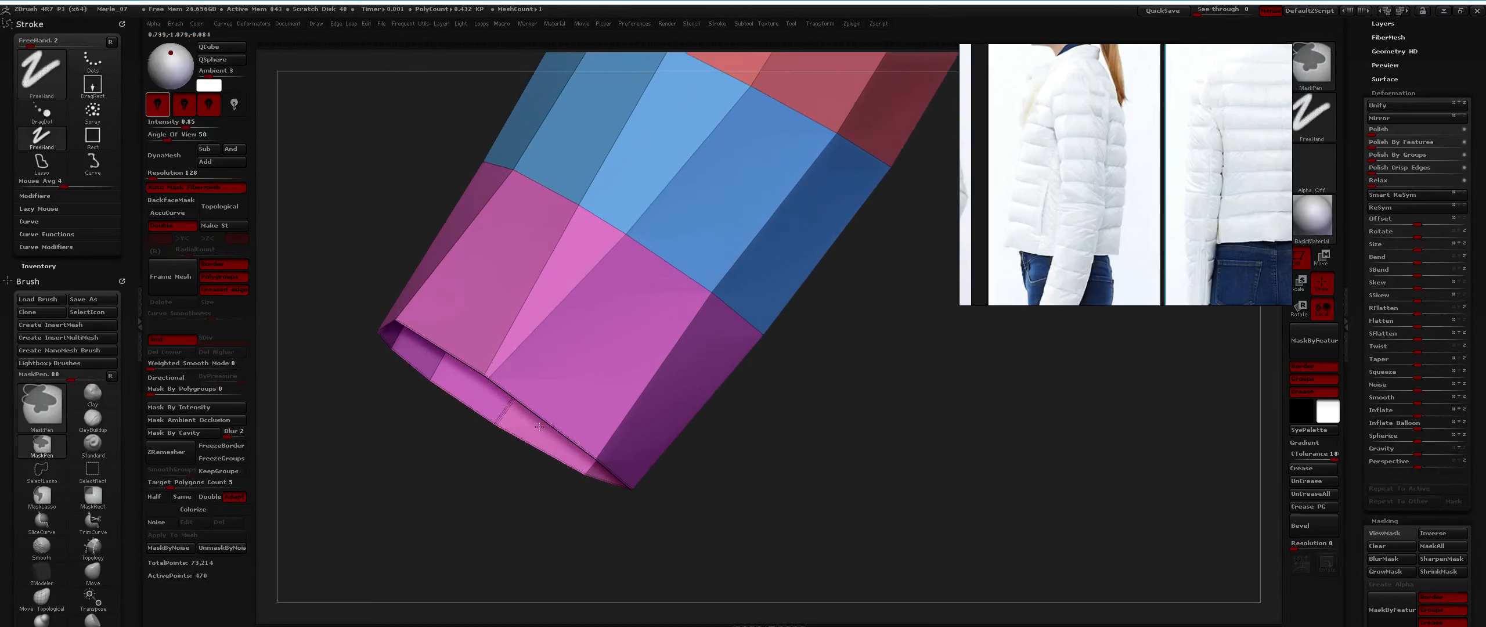
key("space")
left_click_drag(531, 366, 513, 367)
key("space")
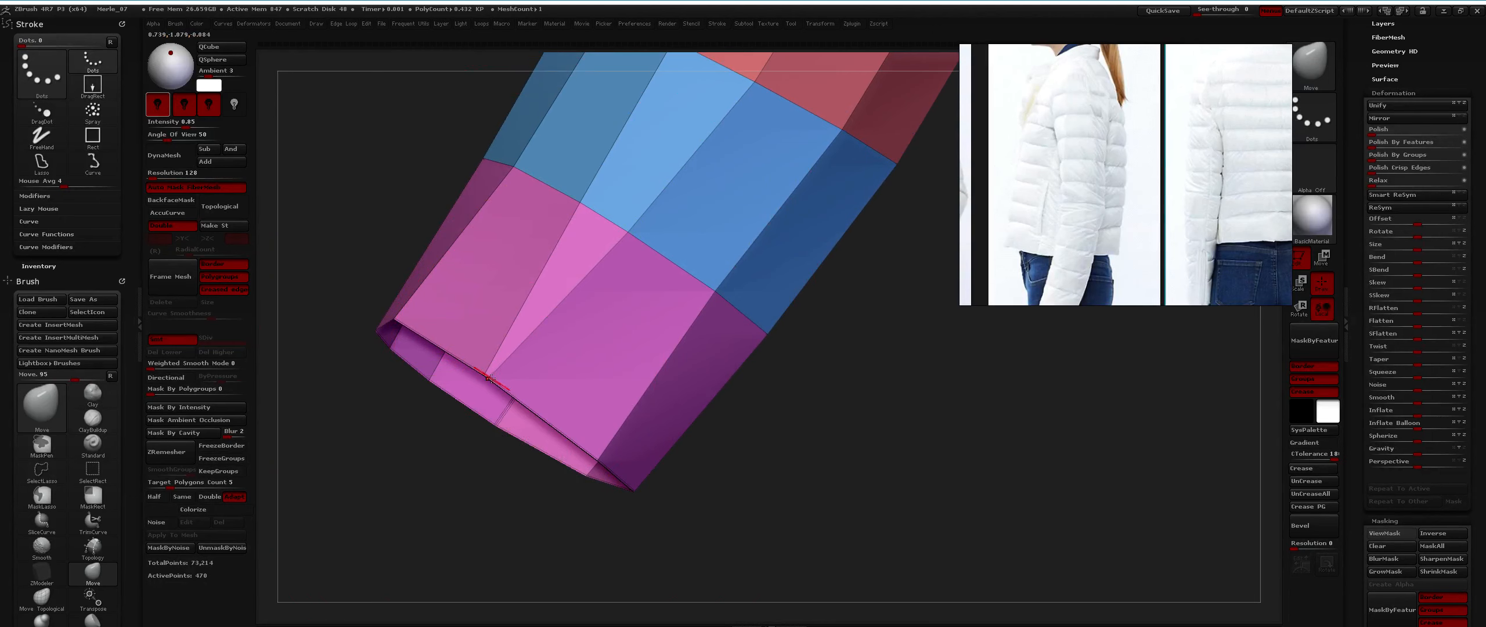
left_click_drag(508, 389, 441, 349)
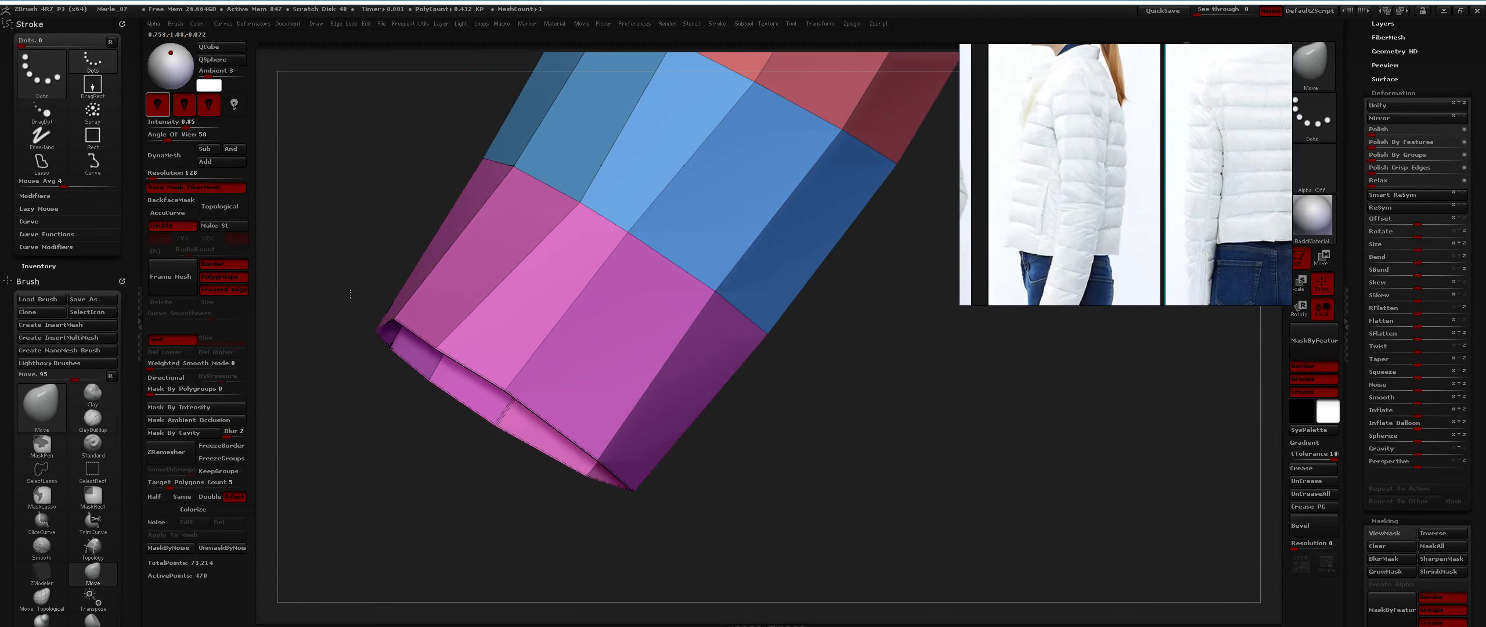
Check the reshaped cuff, the whole sleeve and the armpit from the front and from below.
right_click_drag(509, 390, 534, 319, "ctrl")
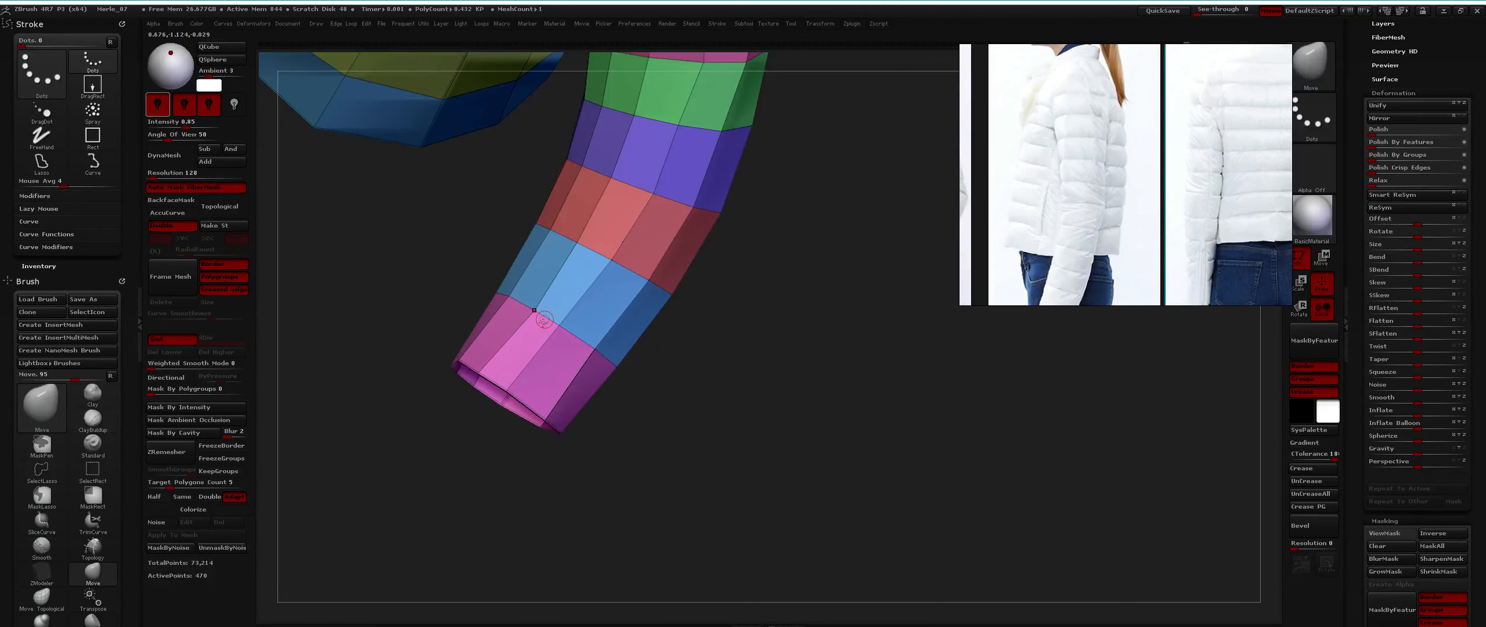
right_click_drag(516, 384, 571, 308, "ctrl")
key("space")
key("shift")
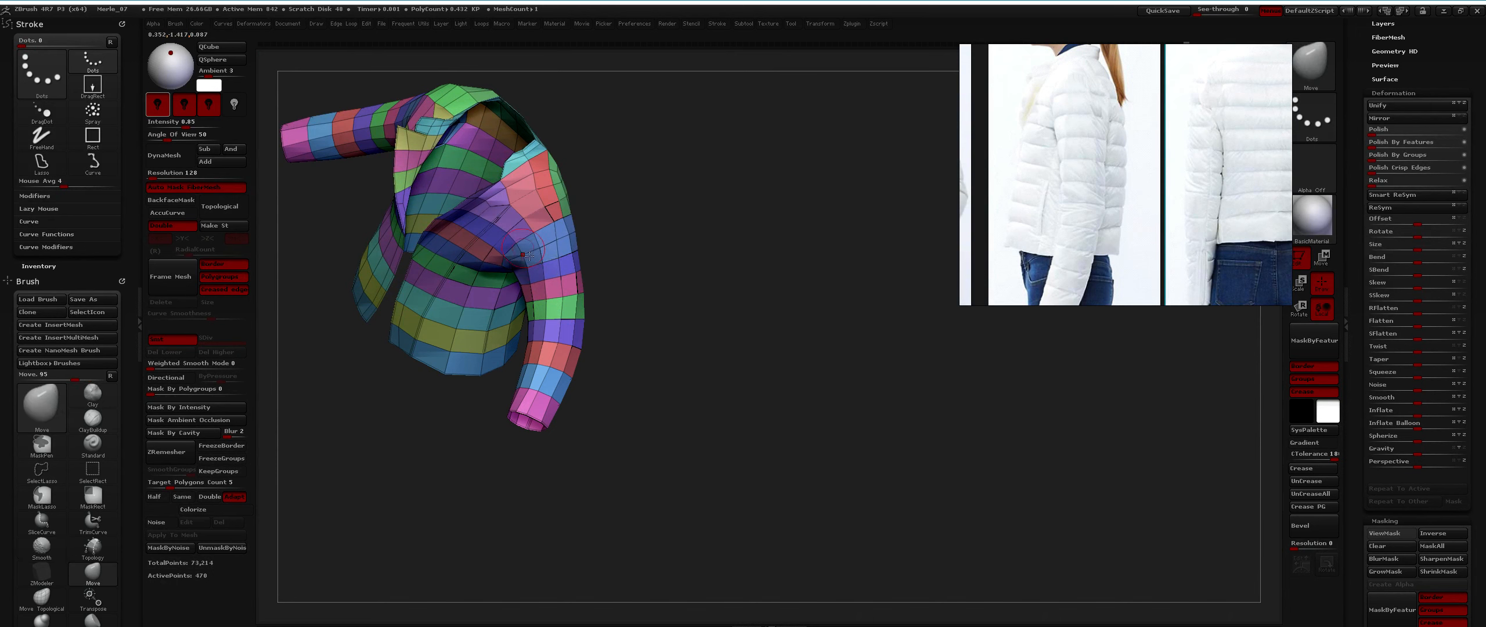
mouse_move(519, 257)
right_mouse_down()
mouse_move(515, 277)
mouse_move(489, 259)
mouse_move(520, 293)
mouse_move(511, 256)
mouse_move(515, 322)
mouse_move(497, 292)
right_mouse_up()
left_click_drag(497, 292, 513, 282, "shift")
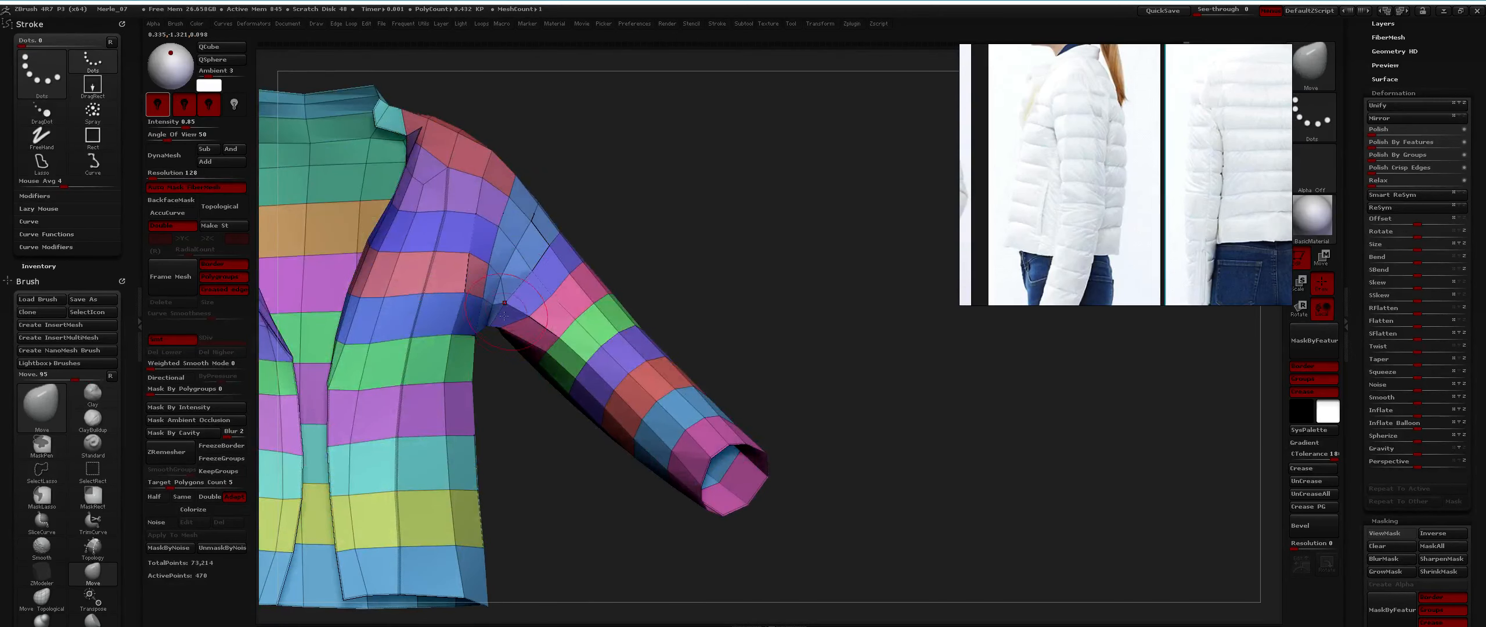
mouse_move(513, 282)
right_mouse_down()
mouse_move(507, 244)
mouse_move(501, 373)
right_mouse_up()
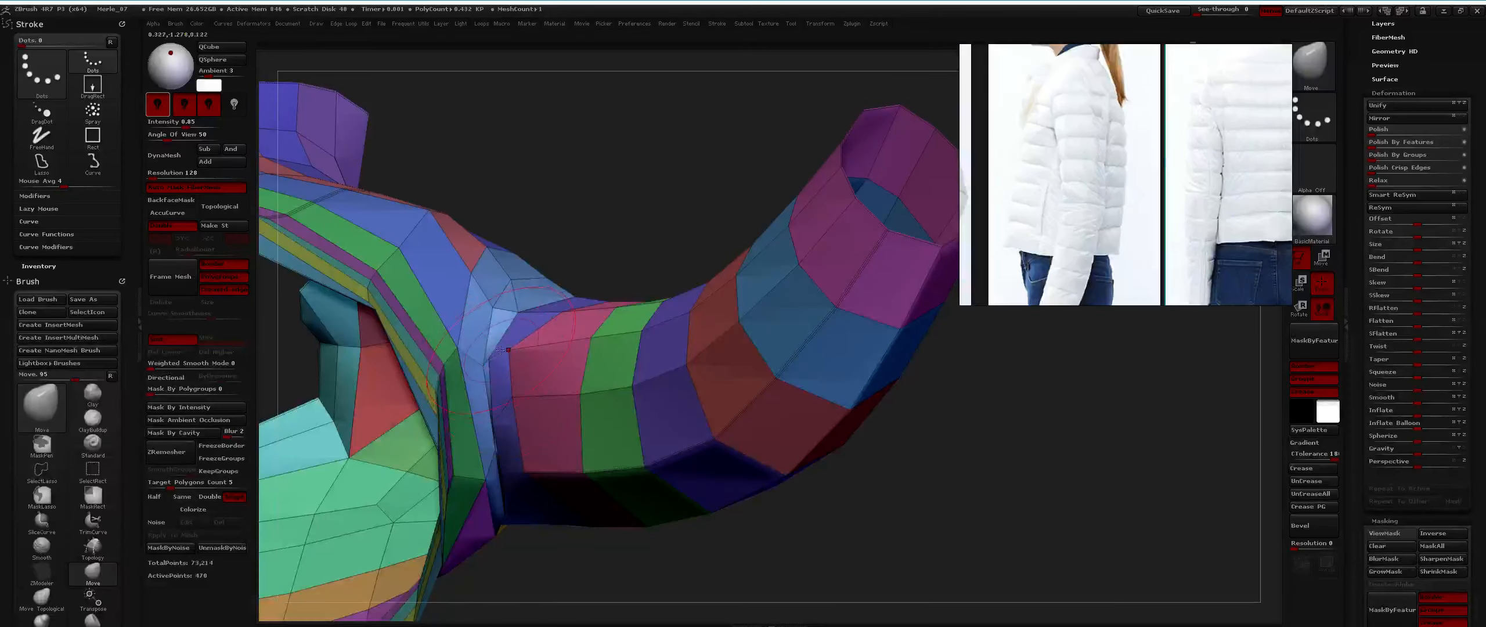
Set the ZModeler edge action to Slide and slide the armpit edge toward the torso.
key("b")
key("b")
key("z")
key("m")
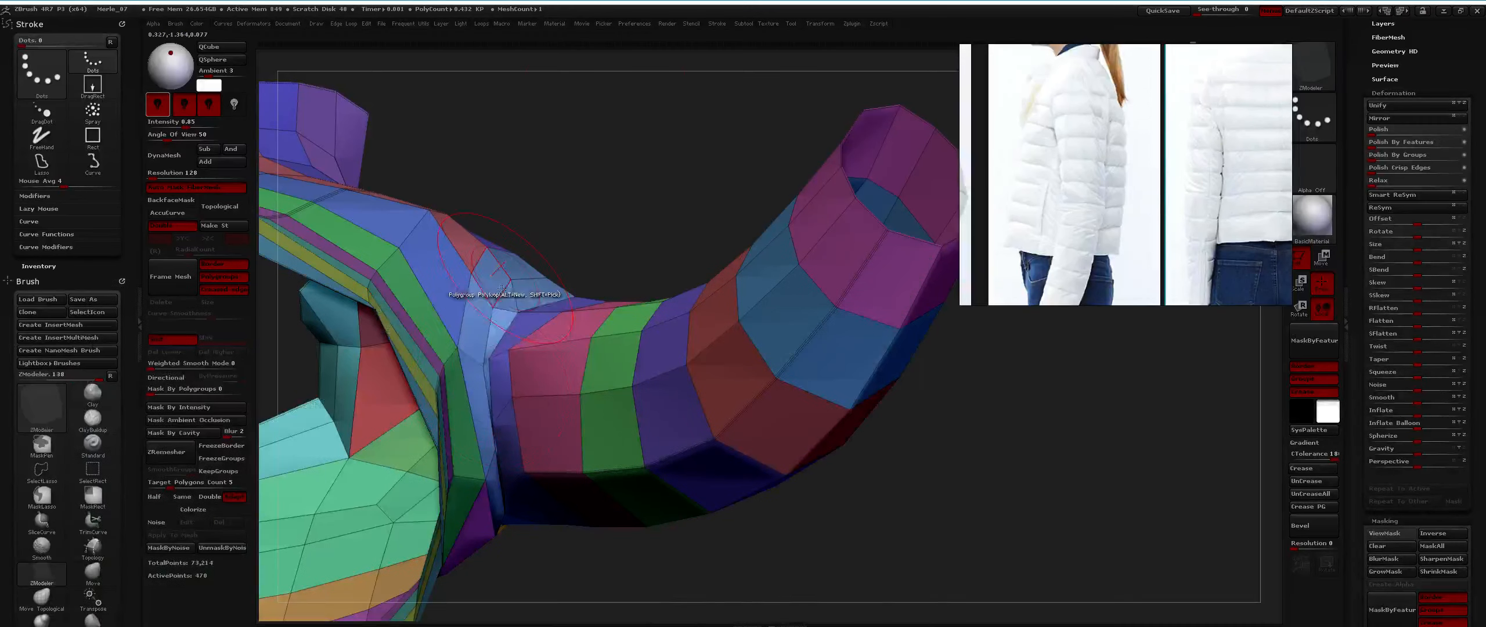
right_click_drag(494, 379, 499, 334, "ctrl")
key("space")
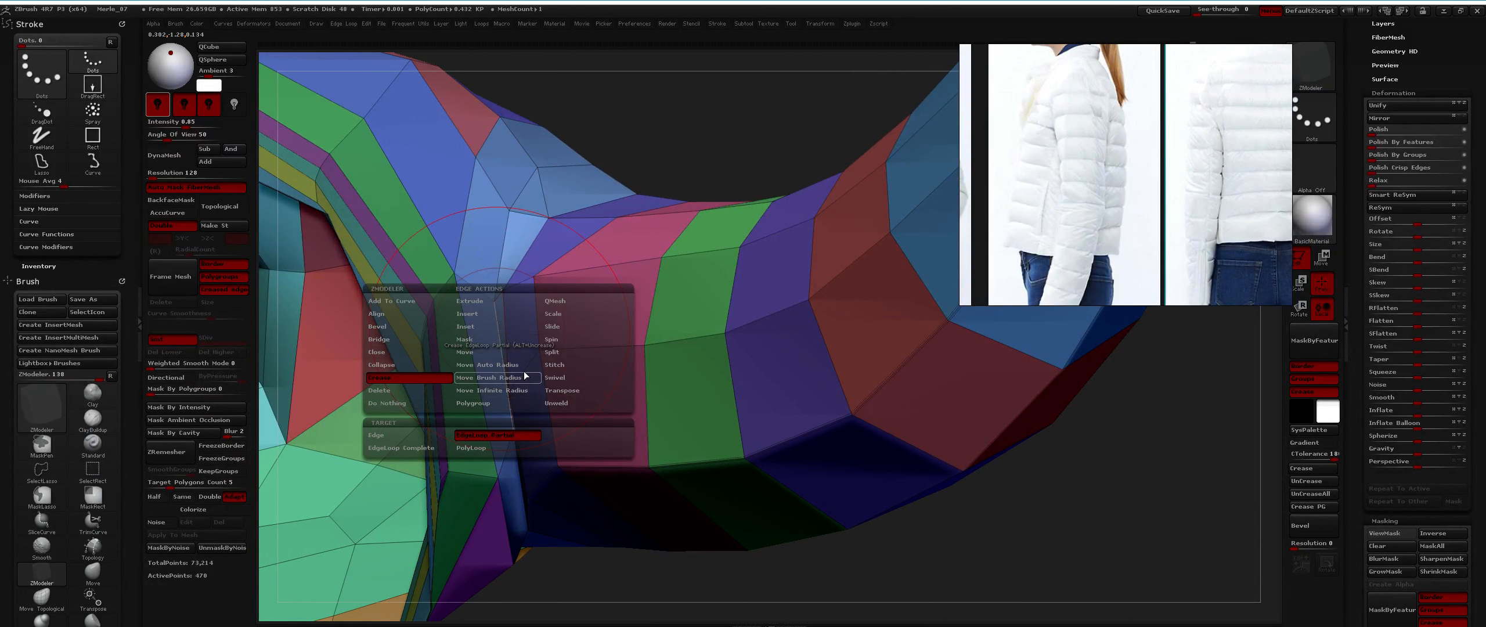
left_click(569, 337)
left_click(571, 324)
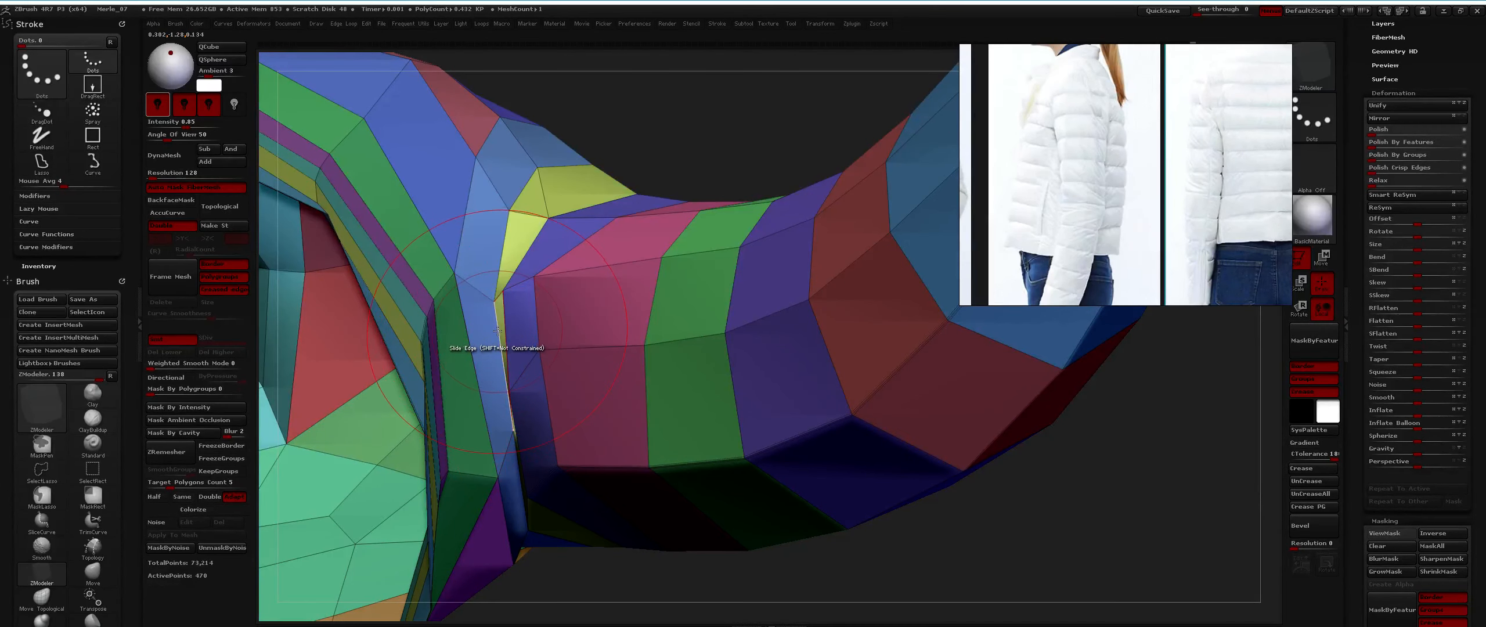
left_click_drag(498, 332, 450, 346)
left_click_drag(476, 406, 497, 424, "shift")
mouse_move(511, 325)
right_mouse_down("ctrl")
mouse_move(519, 263)
mouse_move(507, 285)
mouse_move(521, 285)
right_mouse_up("ctrl")
right_click_drag(523, 374, 529, 409)
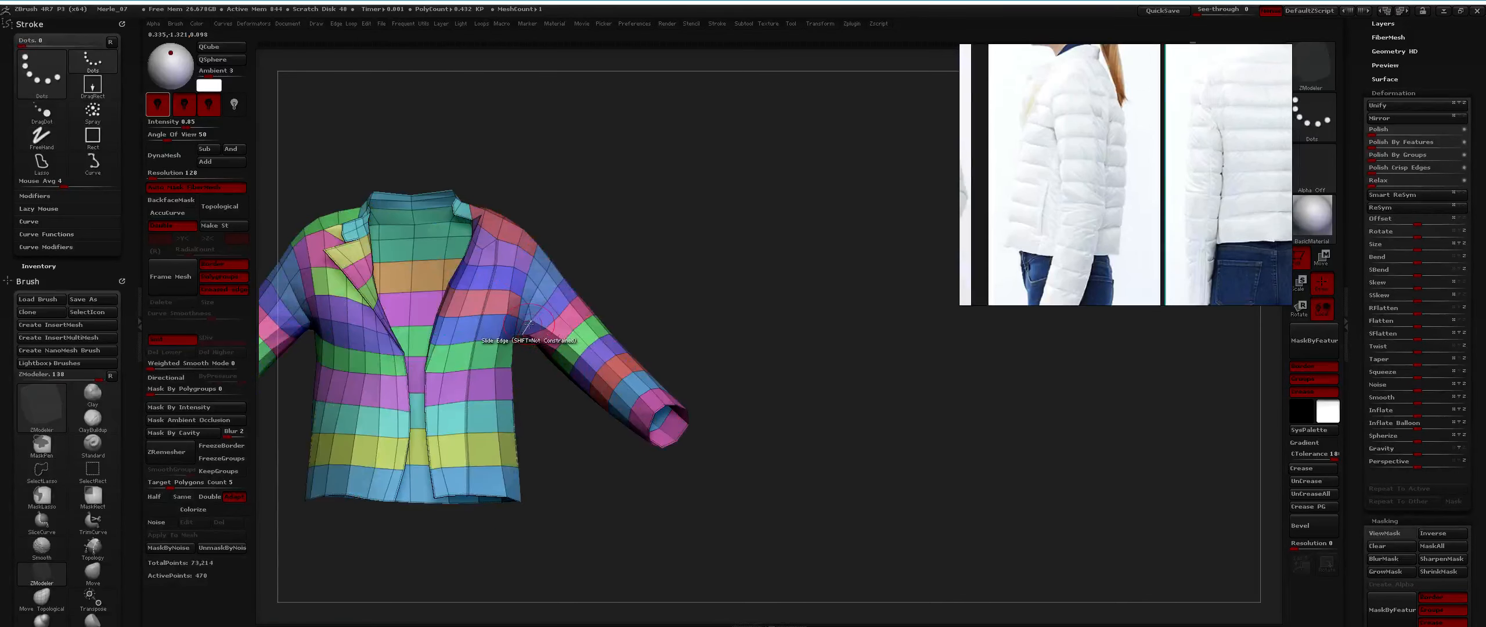
Show the whole character with the jacket on and bring the reference's front-view photo into view.
right_click_drag(530, 324, 444, 280)
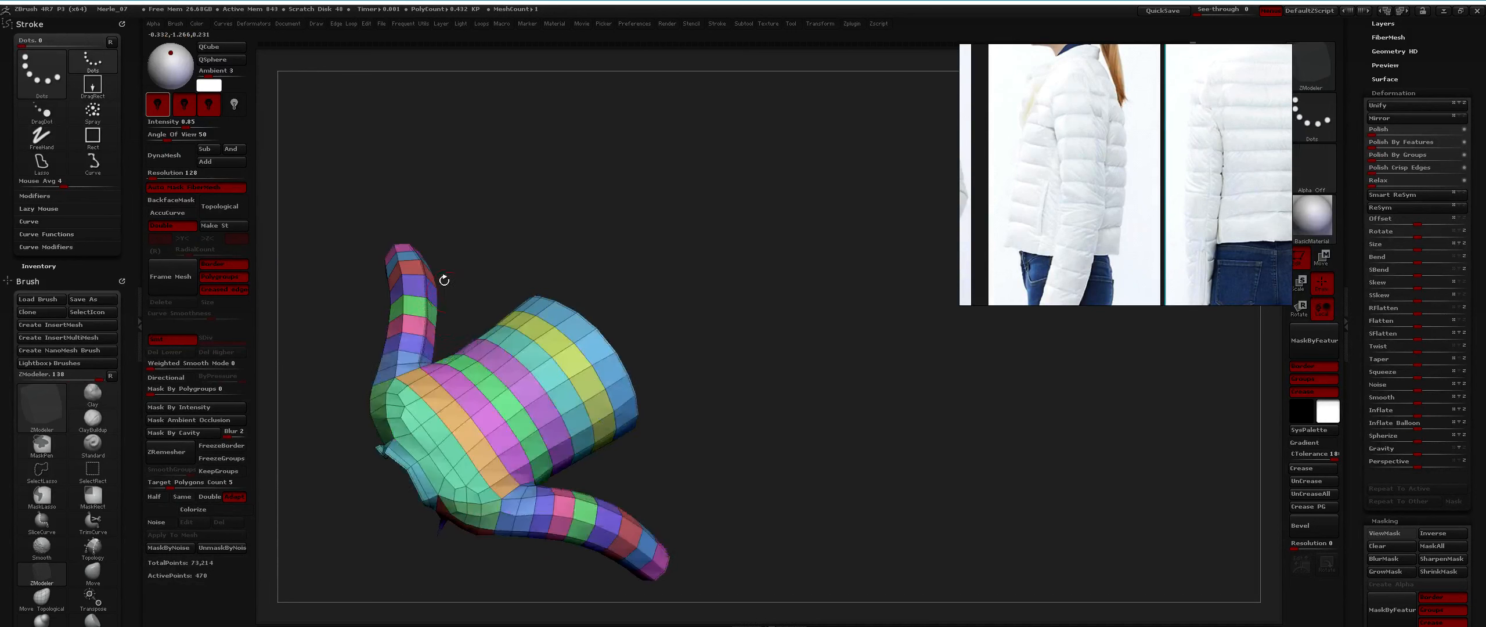
right_click_drag(467, 342, 522, 258, "ctrl")
right_click_drag(522, 258, 551, 198, "ctrl")
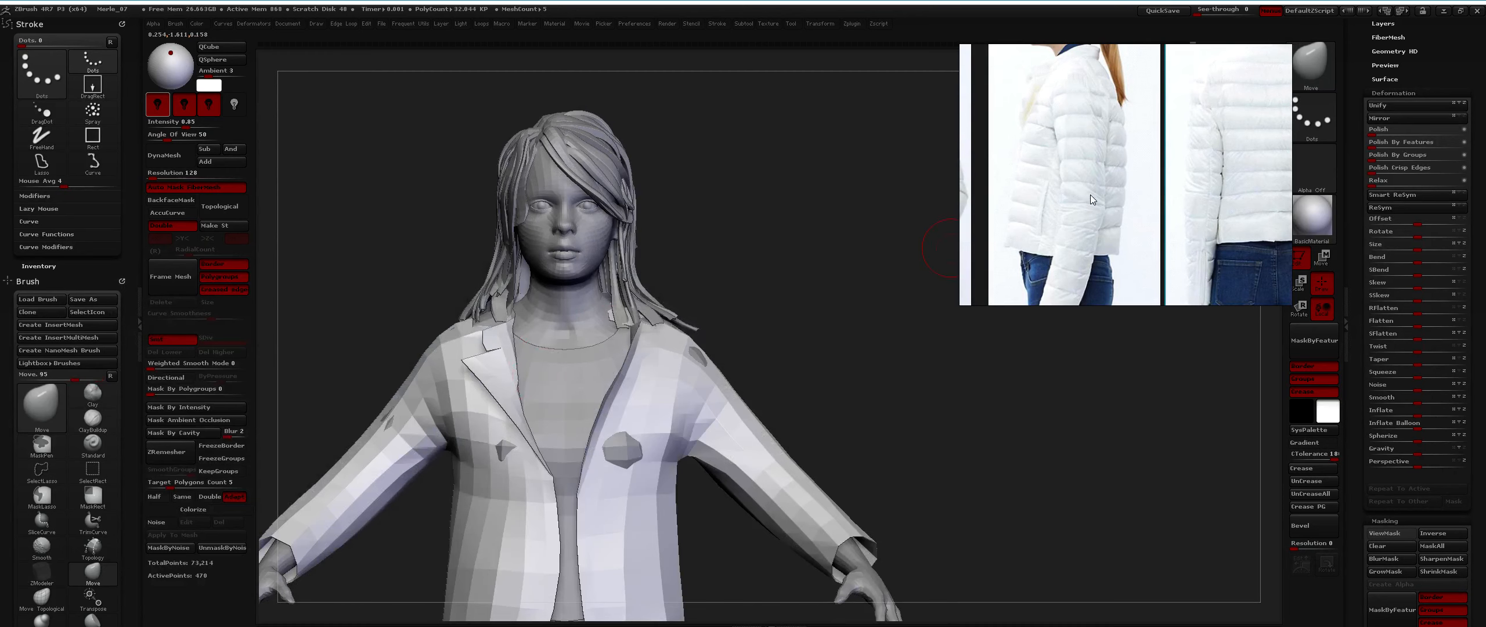
middle_click_drag(1090, 195, 1290, 186)
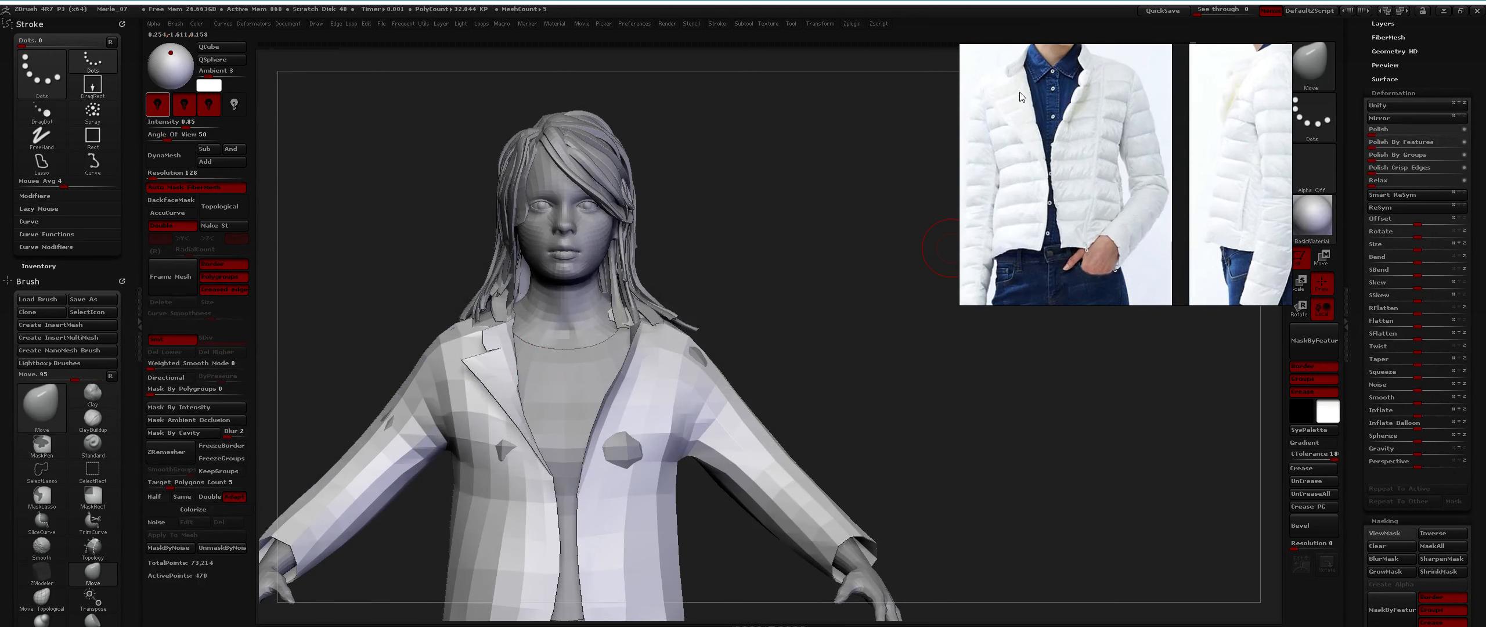
Examine the jacket's fit, lapels, sleeves and hem on the body against the front-view reference.
key("space")
mouse_move(513, 392)
left_mouse_down()
mouse_move(535, 409)
mouse_move(517, 395)
left_mouse_up()
key("space")
right_click_drag(518, 397, 505, 322, "alt")
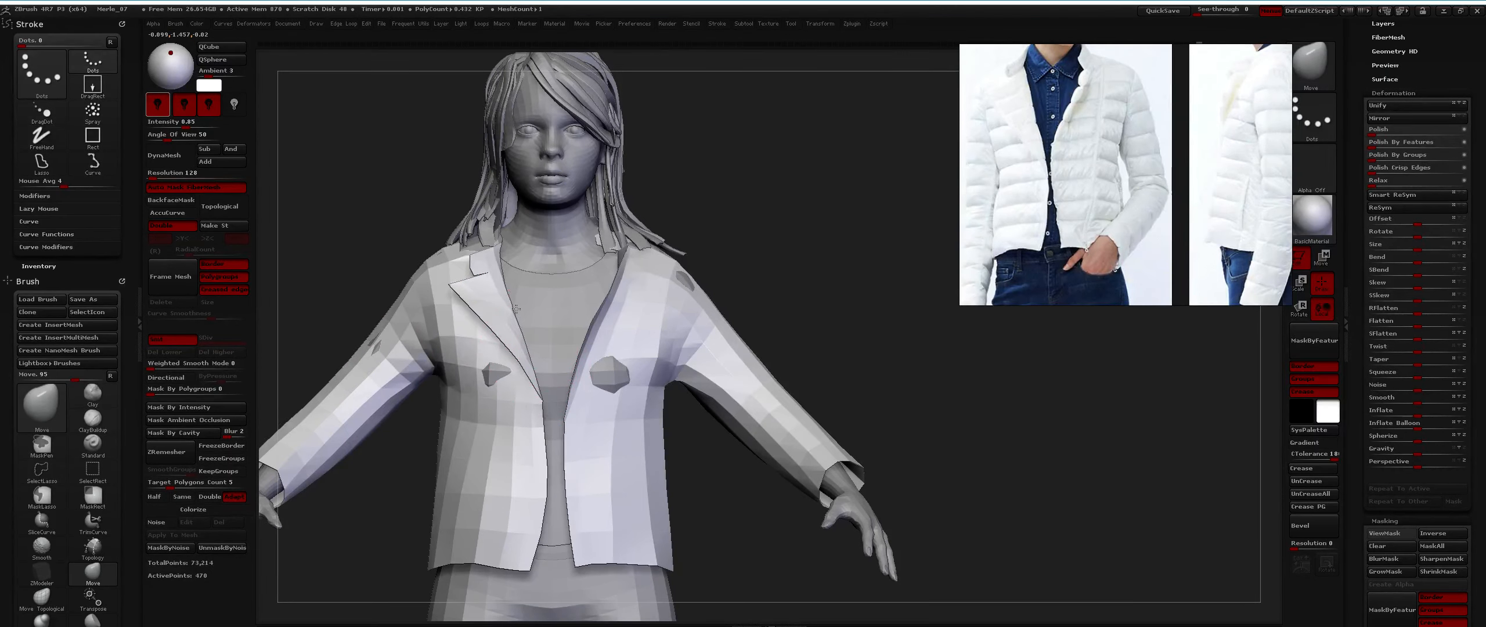
mouse_move(518, 311)
right_mouse_down("ctrl")
mouse_move(576, 277)
mouse_move(574, 308)
mouse_move(567, 287)
right_mouse_up("ctrl")
mouse_move(517, 343)
right_mouse_down()
mouse_move(540, 363)
mouse_move(560, 324)
mouse_move(545, 311)
mouse_move(432, 335)
right_mouse_up()
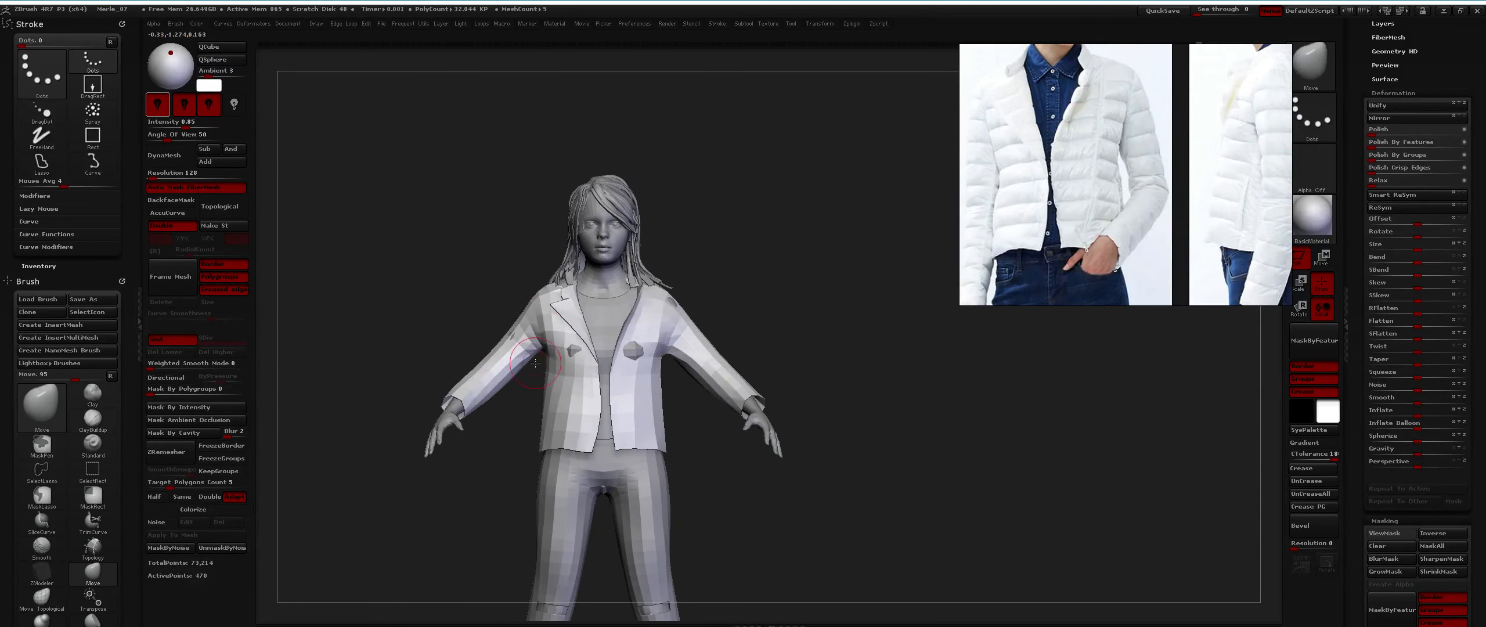
right_click_drag(535, 363, 532, 373, "alt")
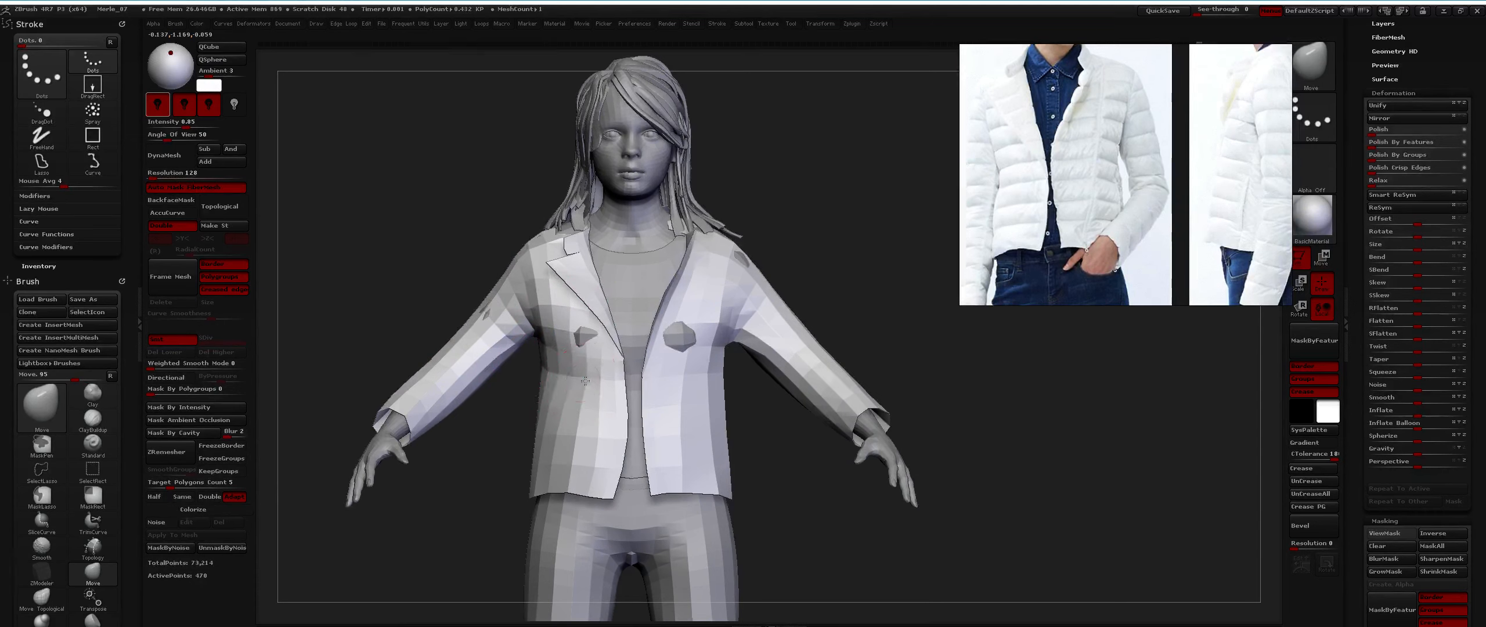
right_click_drag(586, 377, 688, 355)
right_click_drag(530, 355, 630, 367, "ctrl")
right_click_drag(501, 411, 517, 363, "alt")
right_click_drag(517, 363, 520, 383, "ctrl")
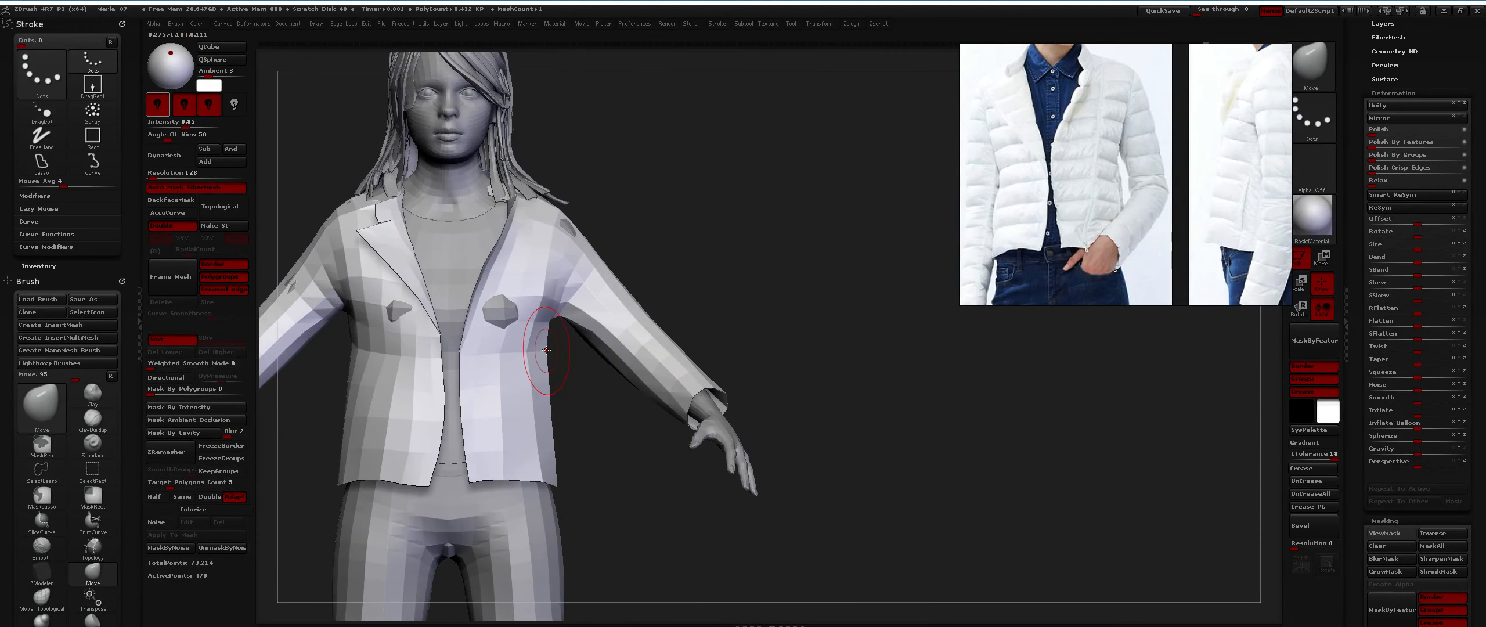
right_click_drag(548, 375, 558, 280, "alt")
right_click_drag(527, 333, 587, 279)
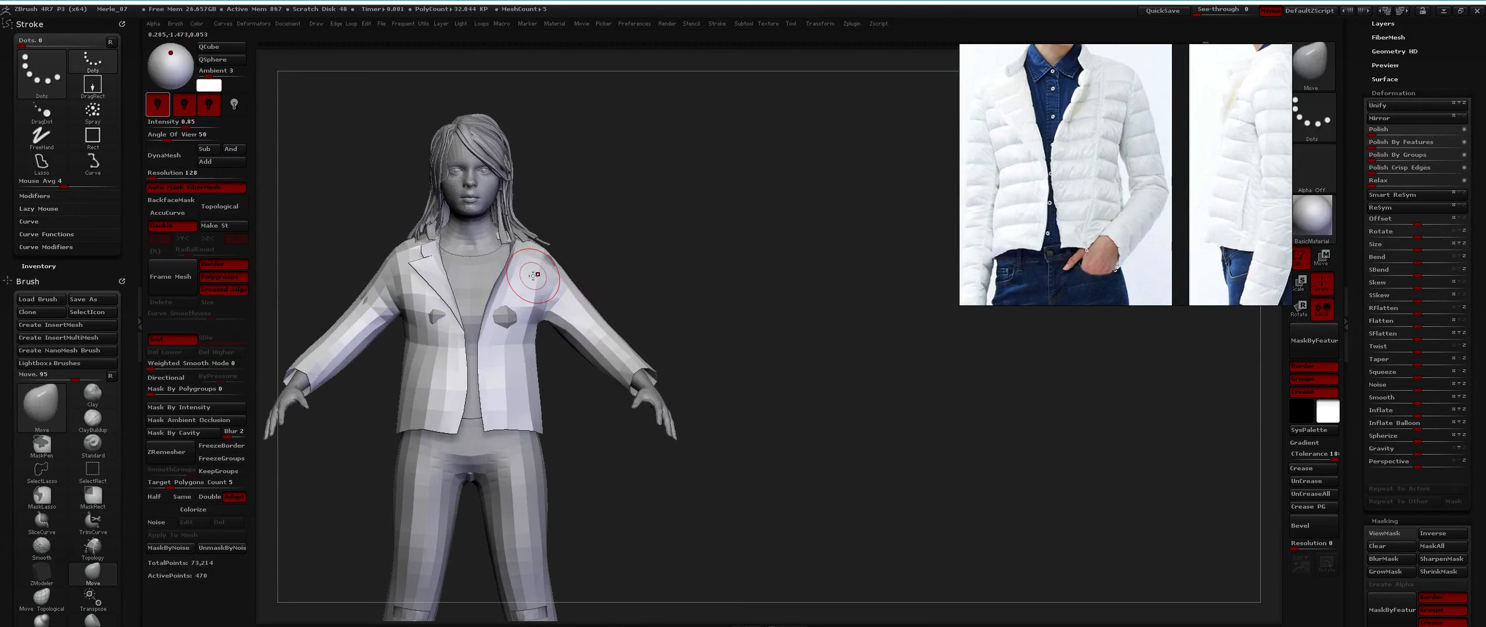
Examine the jacket on the character from the front and back, and bring the reference's back-view photo into view for comparison.
mouse_move(440, 271)
right_mouse_down()
mouse_move(540, 277)
mouse_move(458, 280)
right_mouse_up()
mouse_move(566, 223)
right_mouse_down()
mouse_move(504, 253)
mouse_move(491, 227)
mouse_move(515, 275)
mouse_move(487, 251)
right_mouse_up()
key("b")
key("s")
key("t")
key("shift")
key("shift")
right_click_drag(480, 291, 510, 287, "alt")
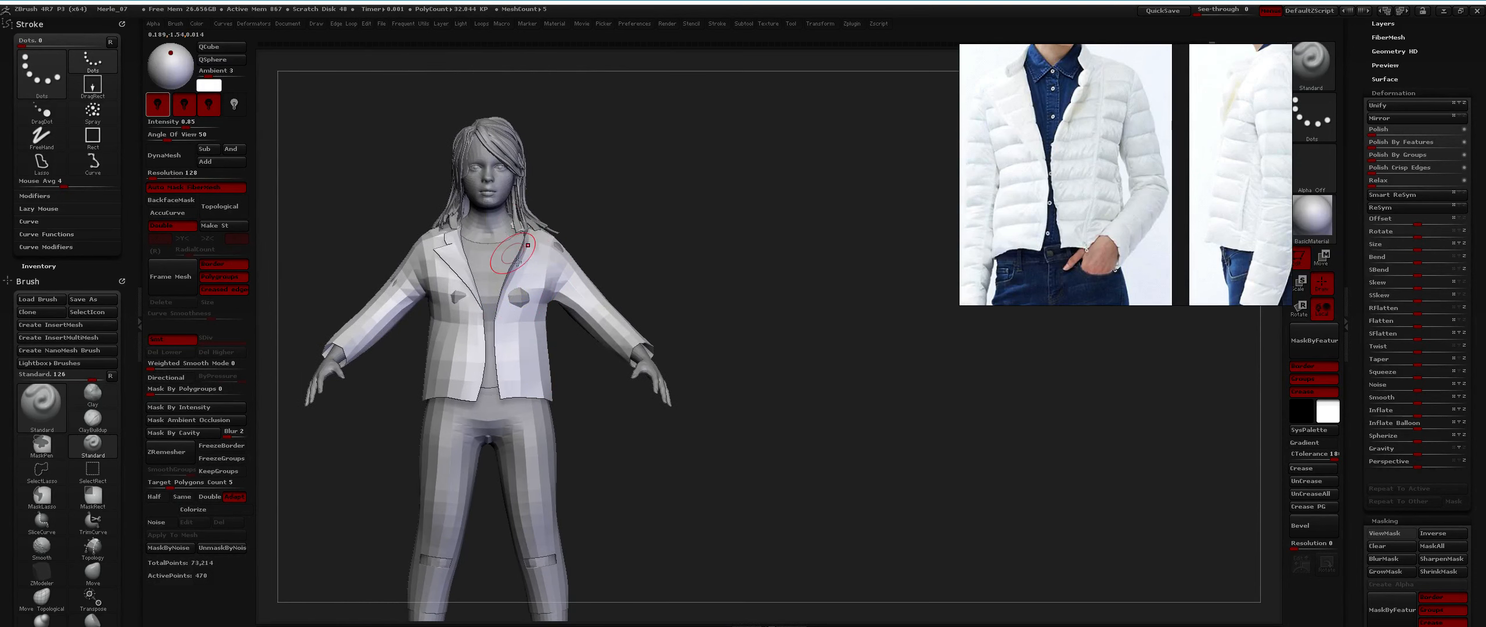
mouse_move(491, 222)
right_mouse_down("alt")
mouse_move(514, 285)
mouse_move(478, 326)
mouse_move(483, 255)
mouse_move(563, 323)
right_mouse_up("alt")
key("shift")
mouse_move(1278, 153)
middle_mouse_down()
mouse_move(978, 160)
mouse_move(1011, 178)
middle_mouse_up()
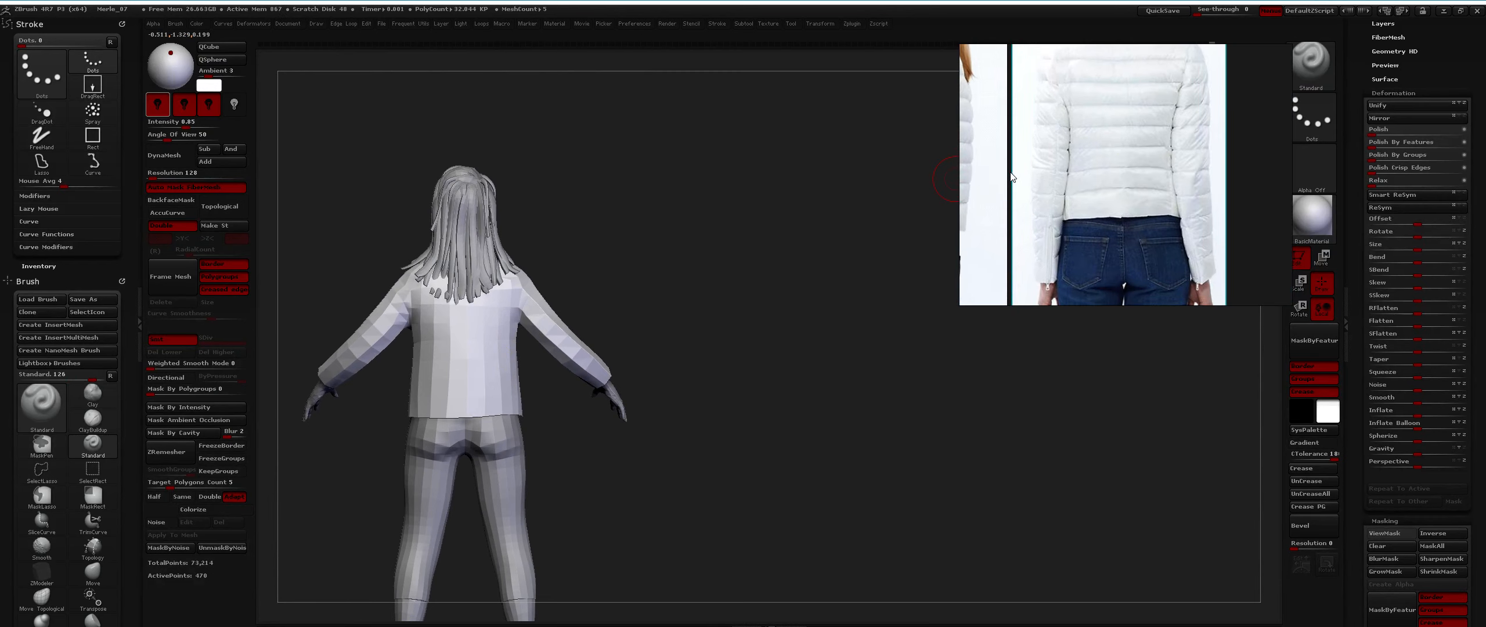
right_click_drag(580, 316, 559, 260)
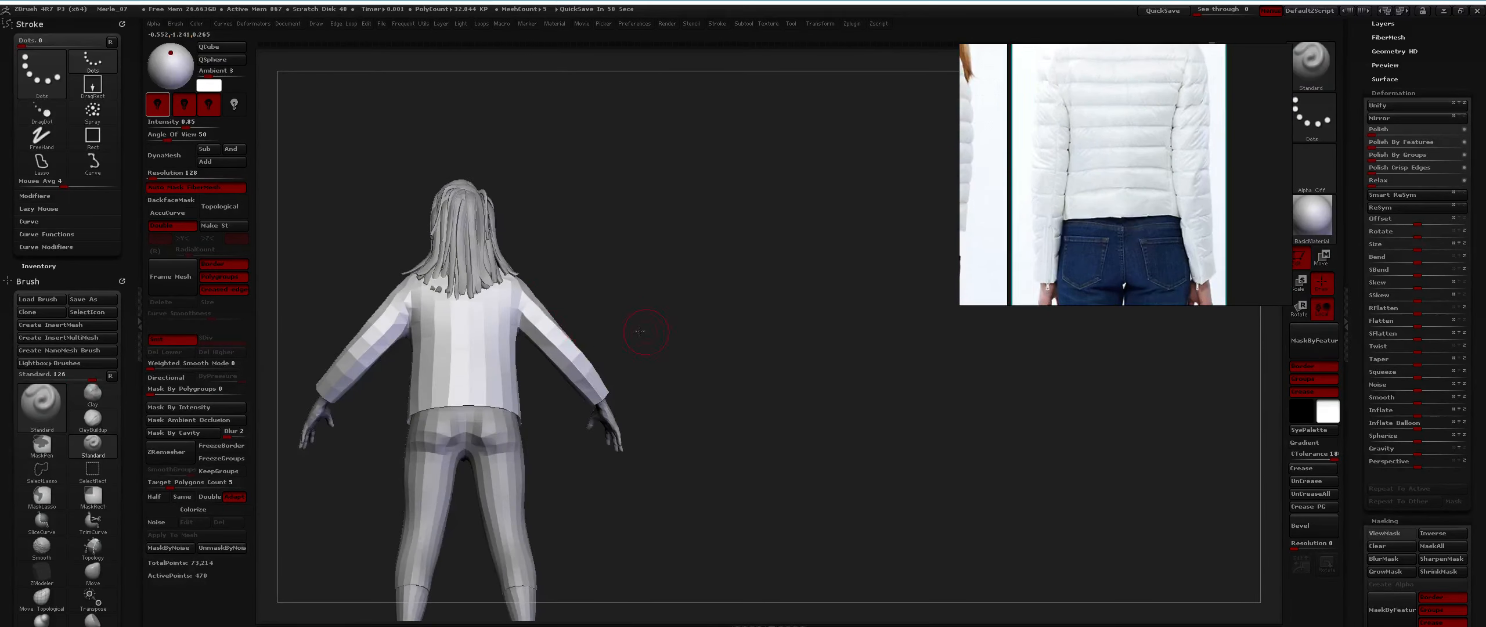
mouse_move(640, 332)
right_mouse_down()
mouse_move(561, 325)
mouse_move(586, 361)
mouse_move(588, 333)
right_mouse_up()
Flatten the back of the jacket's forearm and upper arm with the Flatten brush, then check the sleeve against the whole figure.
key("b")
key("f")
key("a")
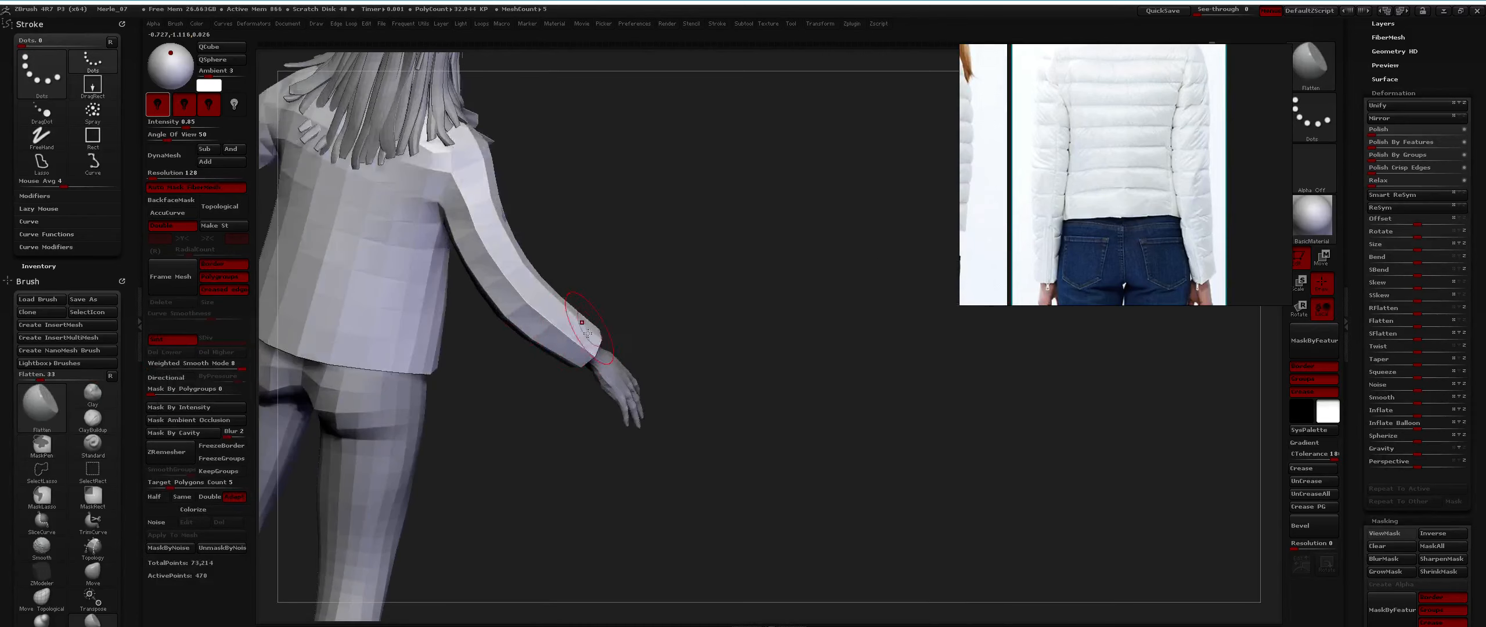
left_click_drag(569, 338, 543, 326)
left_click_drag(483, 253, 460, 208)
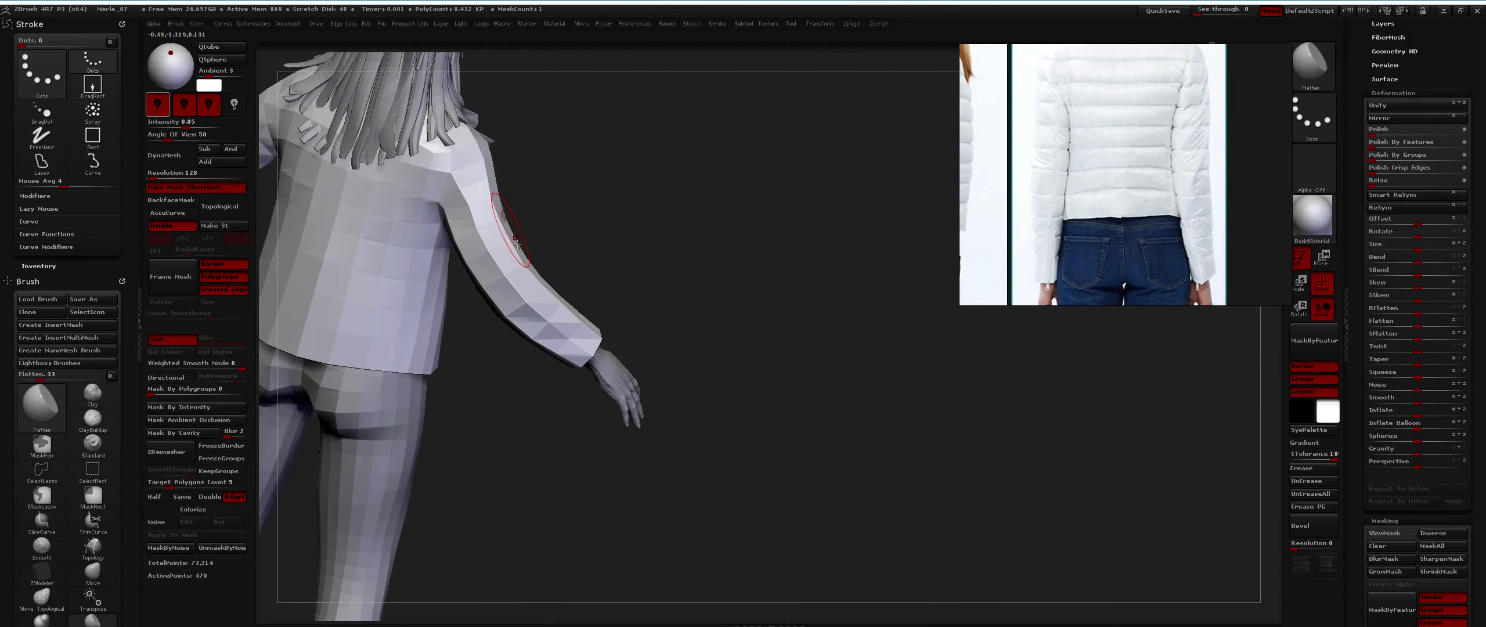
mouse_move(515, 240)
right_mouse_down()
mouse_move(448, 271)
mouse_move(494, 275)
right_mouse_up()
right_click_drag(493, 275, 485, 249, "ctrl")
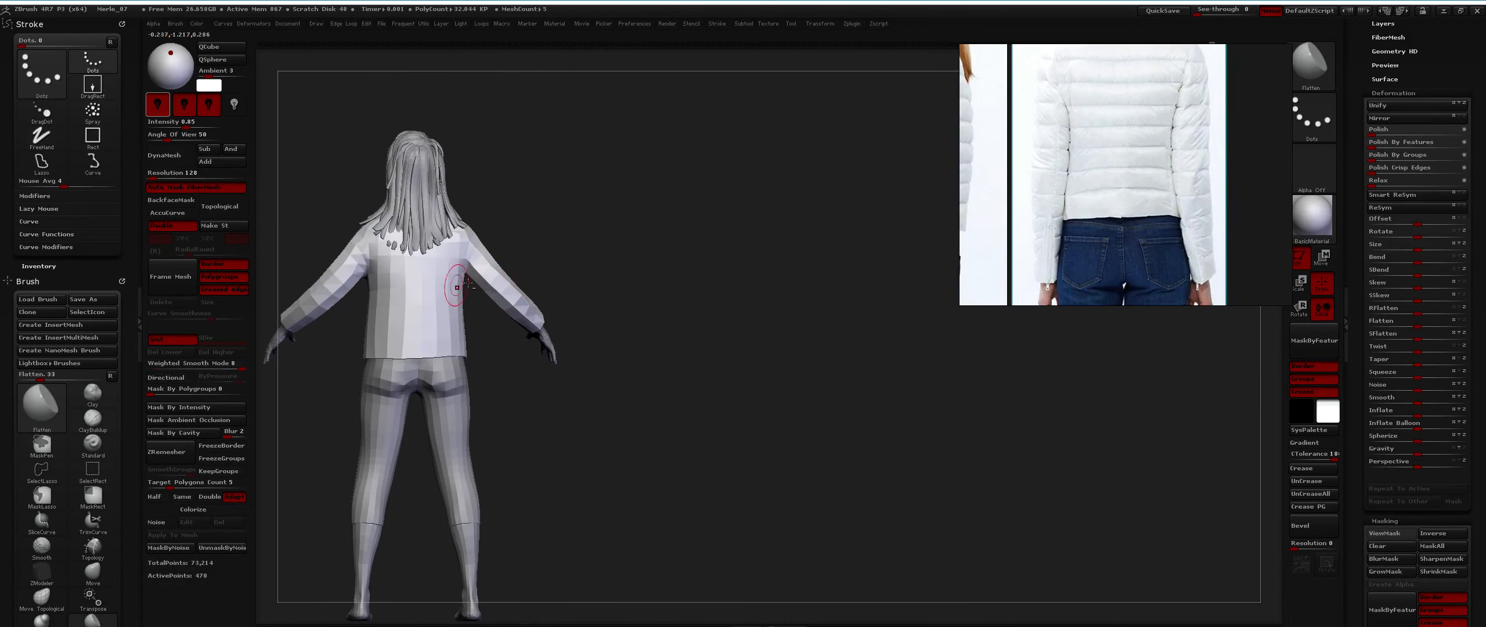
mouse_move(584, 239)
right_mouse_down()
mouse_move(548, 290)
mouse_move(564, 327)
right_mouse_up()
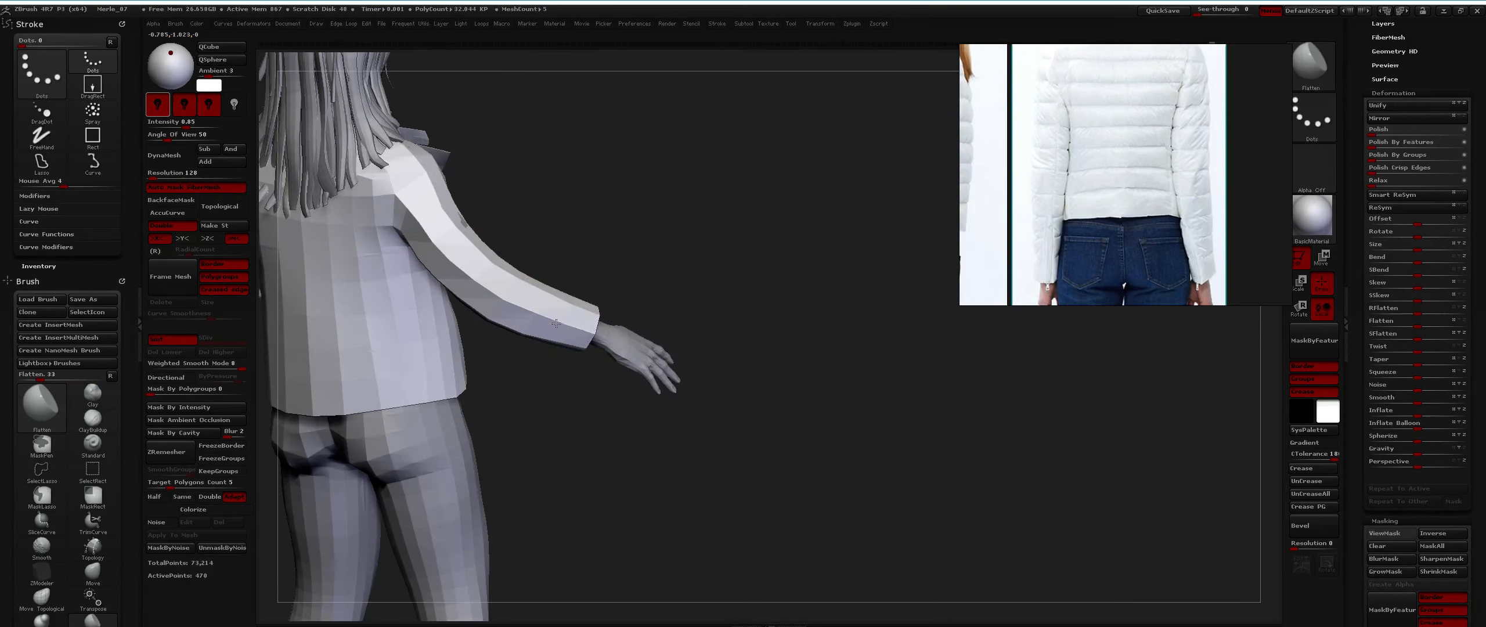
right_click_drag(465, 273, 670, 169, "alt")
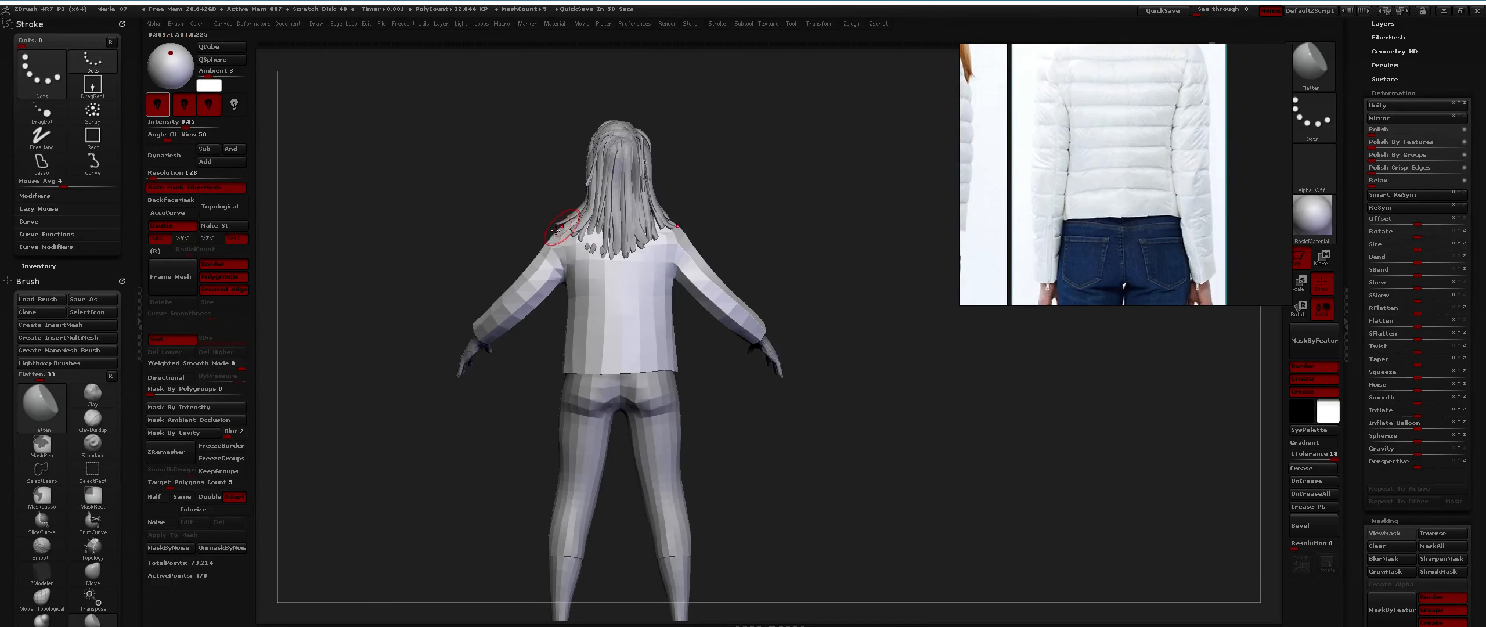
Adjust the jacket's fit with a large Move brush, pulling its chest area out over the body parts poking through.
mouse_move(609, 293)
right_mouse_down("alt")
mouse_move(618, 256)
mouse_move(589, 273)
right_mouse_up("alt")
key("b")
key("m")
key("v")
right_click_drag(589, 273, 591, 240, "ctrl")
key("space")
left_click_drag(591, 245, 604, 247)
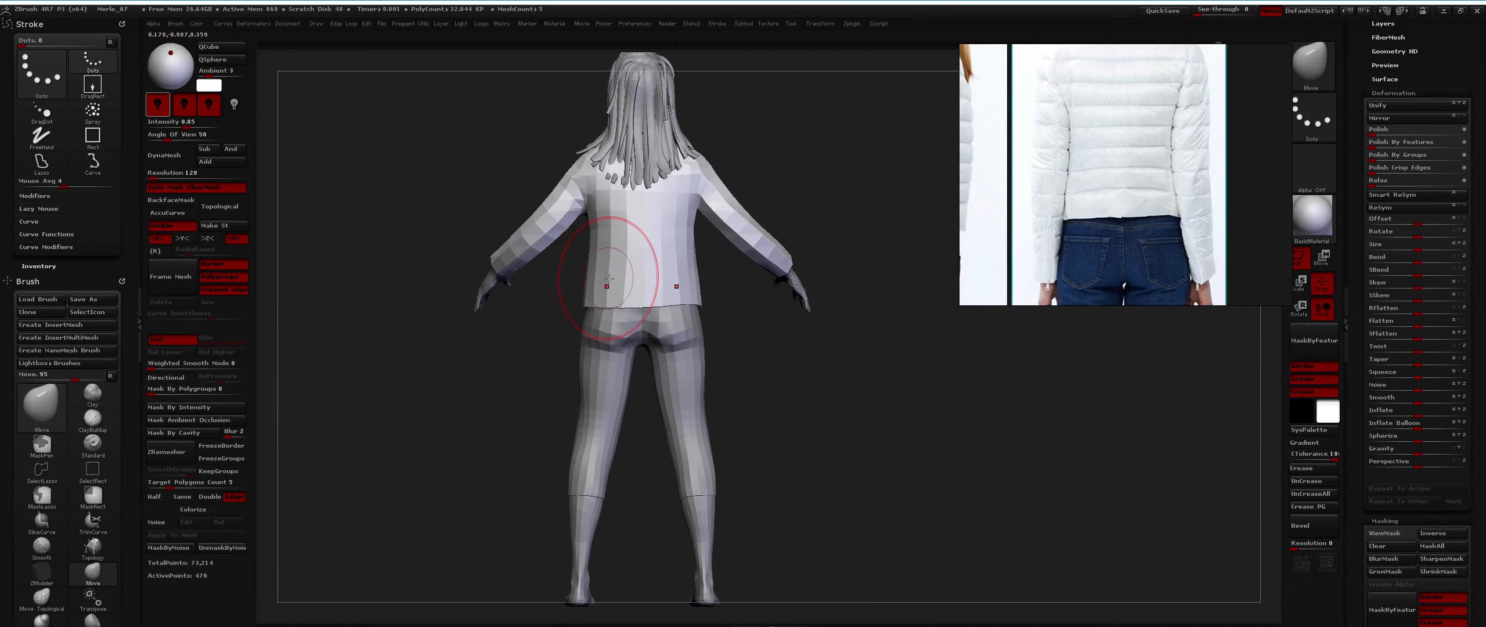
mouse_move(625, 269)
right_mouse_down()
mouse_move(713, 257)
mouse_move(616, 231)
mouse_move(620, 261)
right_mouse_up()
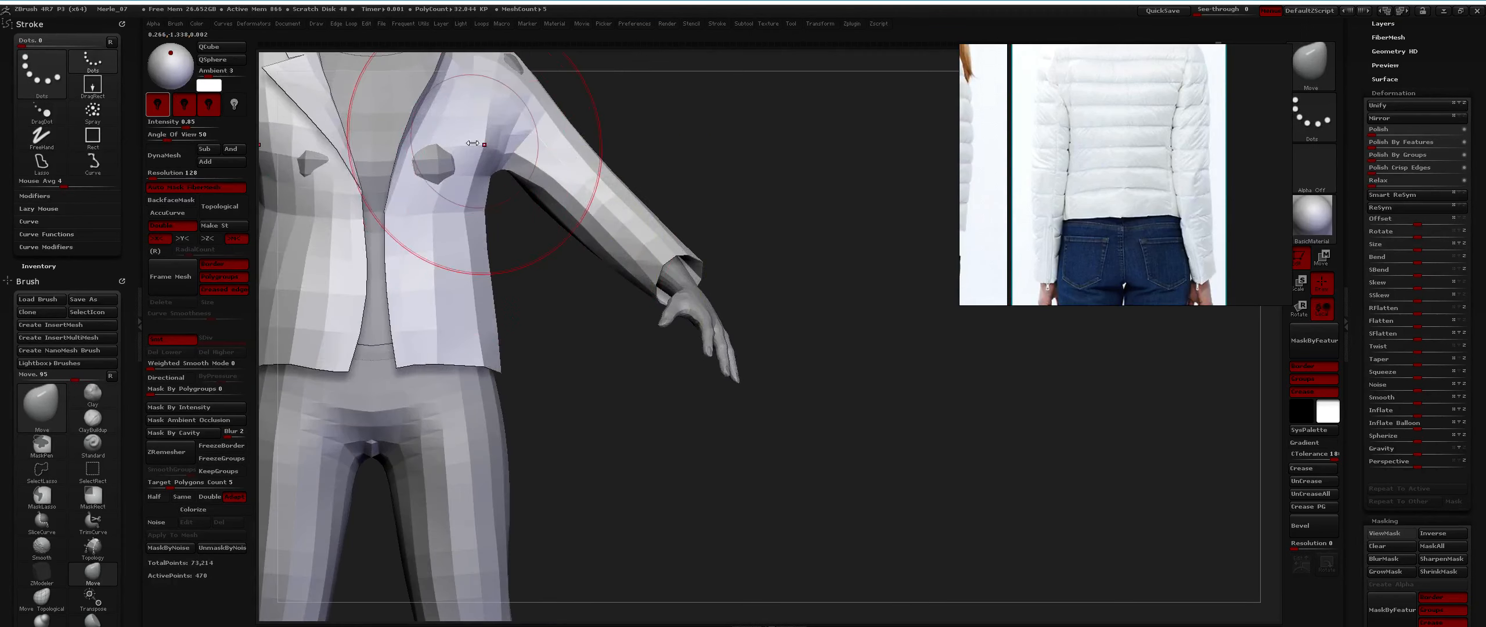
key("space")
left_click_drag(473, 155, 446, 156)
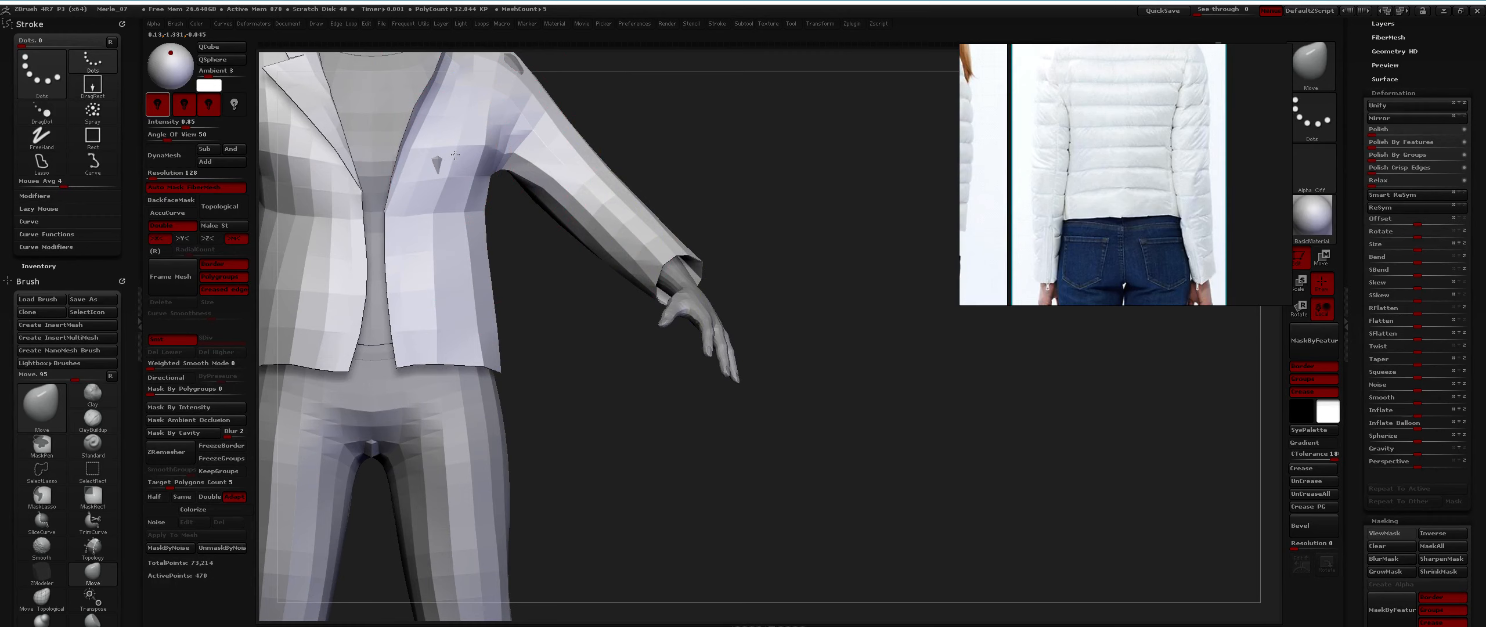
Compare the jacket's front and side with the corresponding reference photos, with the Flatten brush selected.
mouse_move(470, 193)
right_mouse_down("ctrl")
mouse_move(459, 165)
mouse_move(404, 186)
mouse_move(453, 184)
mouse_move(458, 207)
mouse_move(460, 135)
mouse_move(452, 195)
mouse_move(671, 206)
mouse_move(686, 265)
mouse_move(660, 238)
right_mouse_up("ctrl")
middle_click_drag(1164, 145, 1259, 111)
middle_click_drag(1045, 159, 1168, 183)
right_click_drag(621, 285, 654, 278)
key("b")
key("f")
key("l")
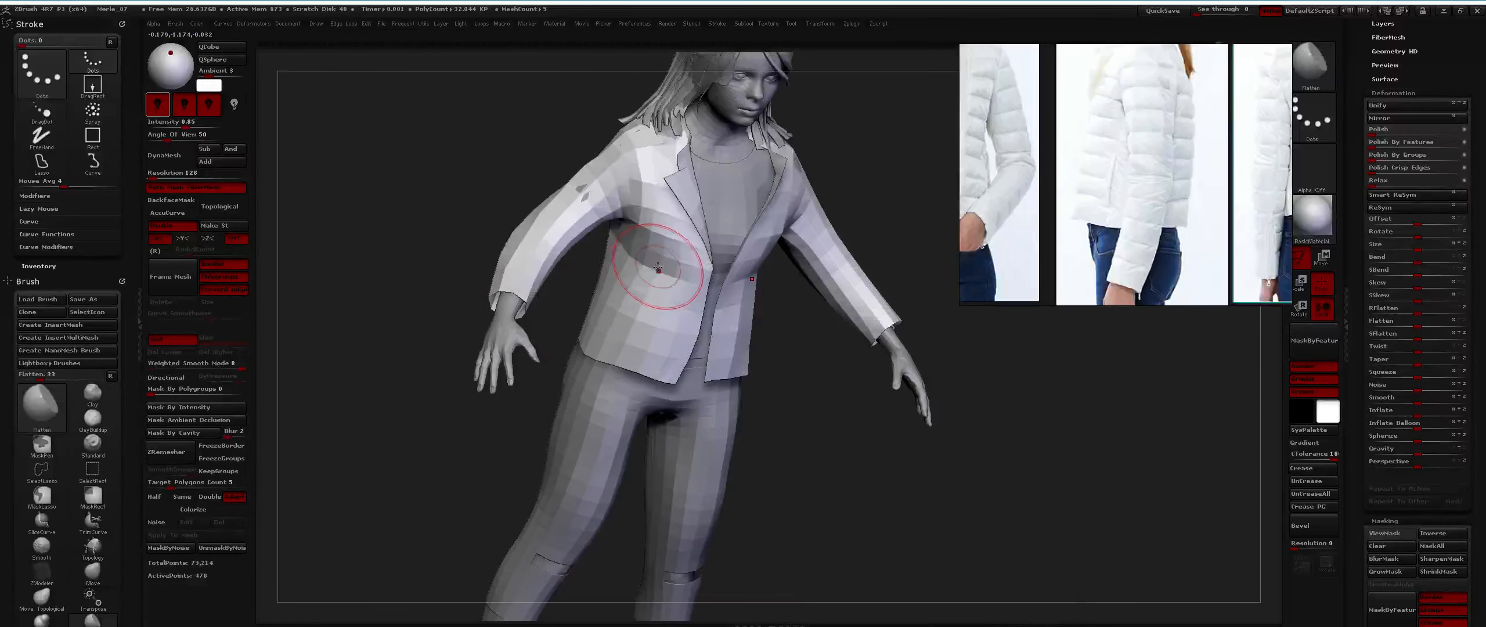
mouse_move(644, 270)
right_mouse_down()
mouse_move(627, 265)
mouse_move(697, 305)
mouse_move(656, 272)
right_mouse_up()
middle_click_drag(1016, 151, 1177, 218)
left_click_drag(813, 232, 613, 203)
Display the jacket's polygroups and mask the whole jacket except the collar group.
key("shift+f")
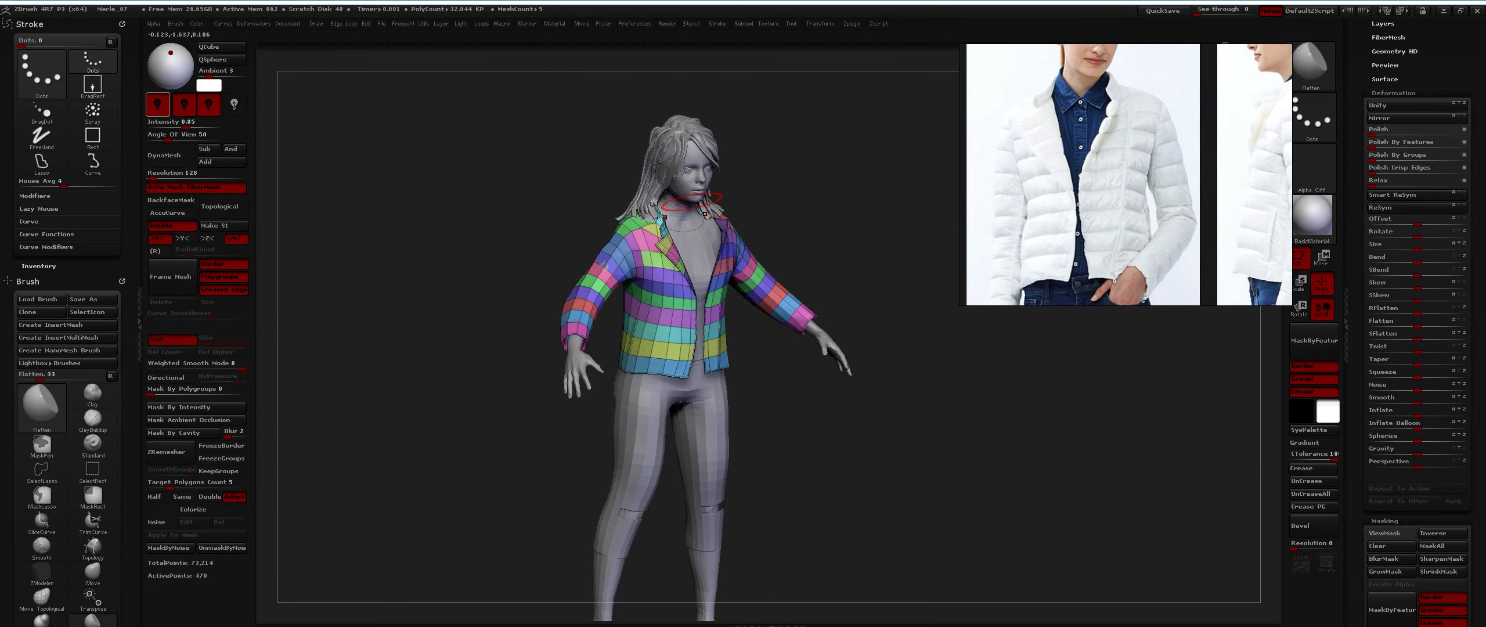
right_click_drag(629, 214, 836, 255, "ctrl")
left_click(657, 207, "ctrl+shift")
left_click_drag(865, 272, 624, 149, "ctrl")
left_click(849, 124, "ctrl+shift")
left_click(849, 124, "ctrl")
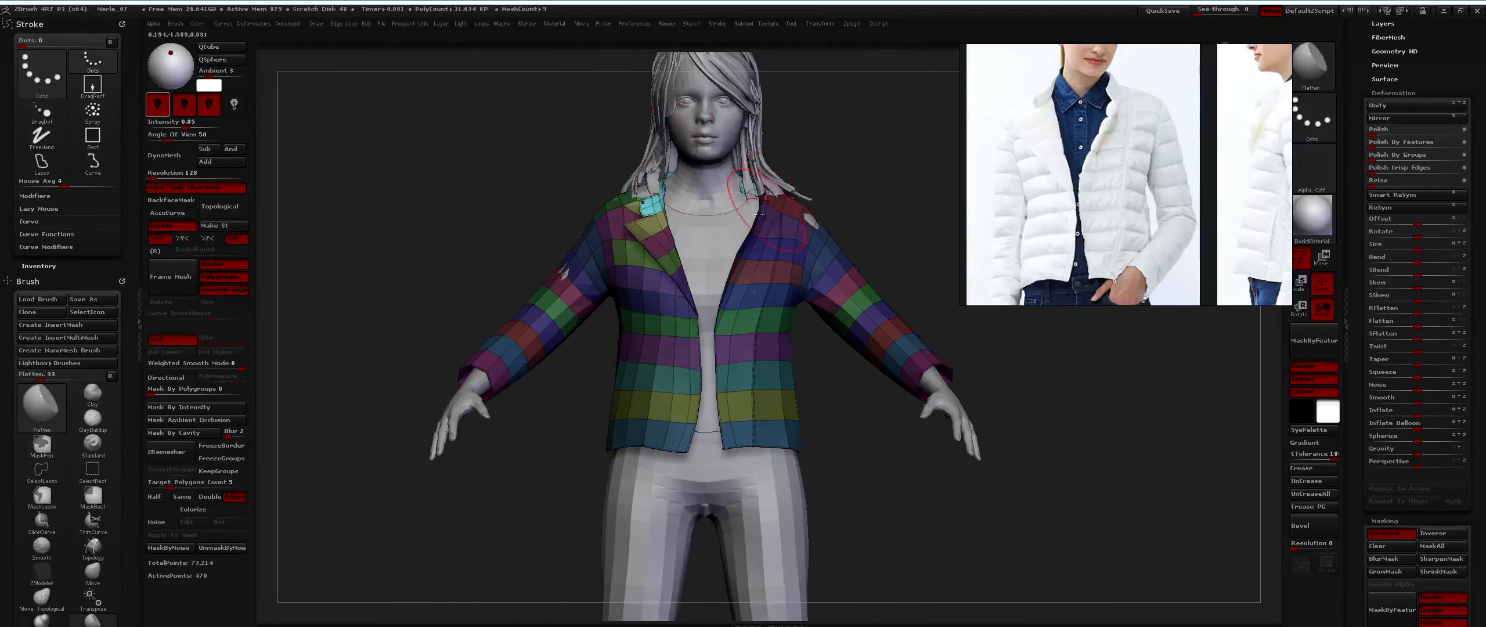
Create a separate piece from the unmasked collar area and clear the jacket's mask.
key("1")
left_click(740, 238)
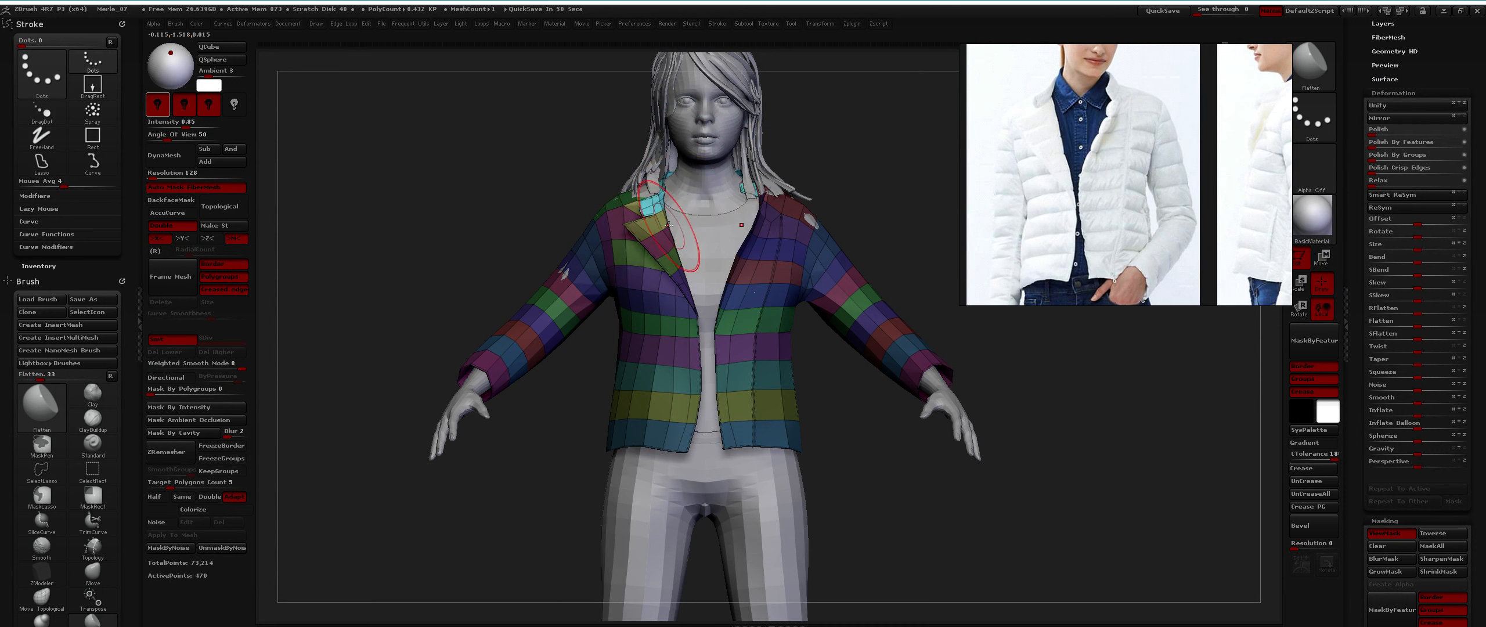
right_click_drag(759, 228, 720, 227)
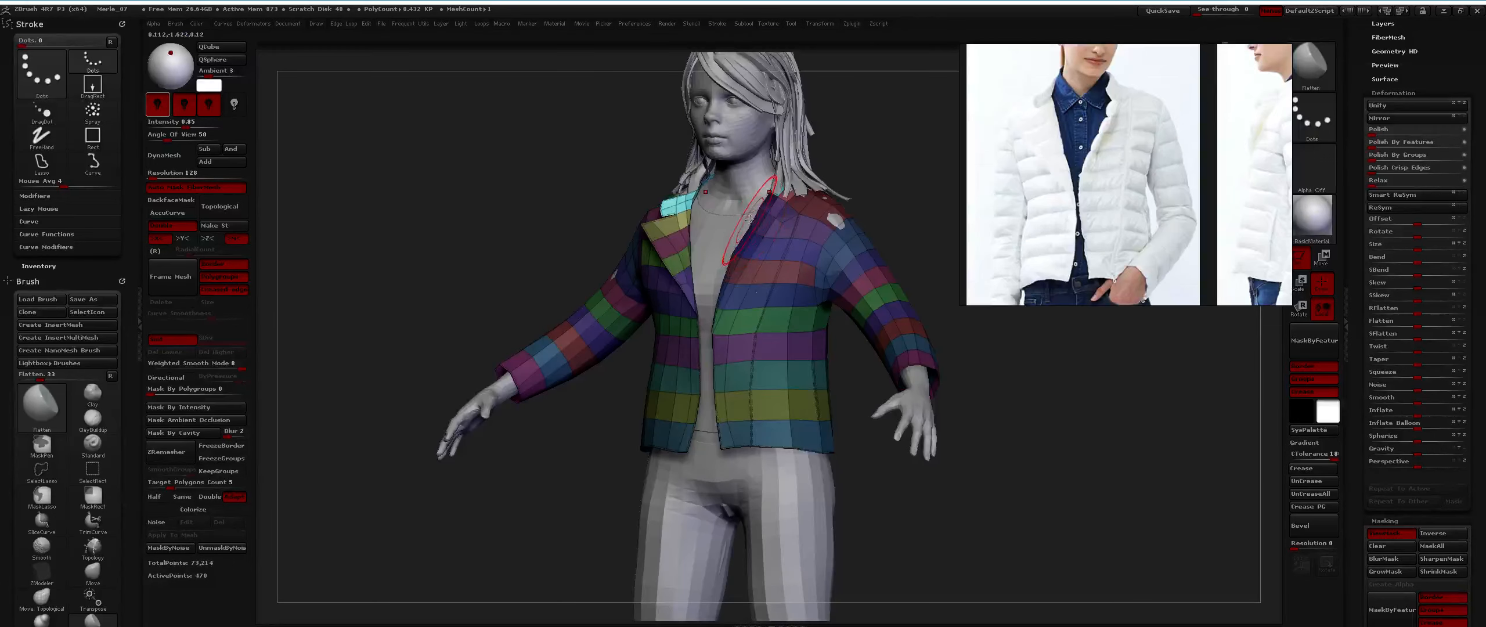
key("1")
left_click(731, 232)
left_click_drag(731, 233, 746, 207)
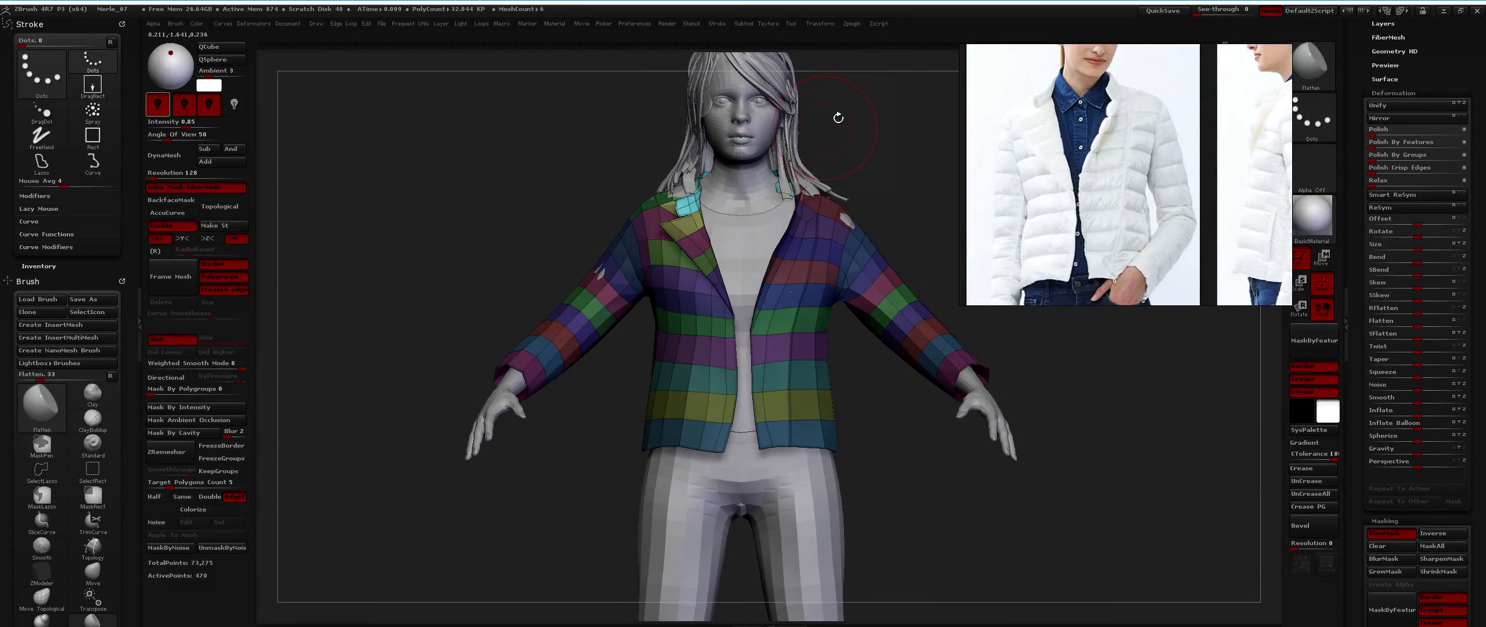
mouse_move(847, 133)
left_mouse_down("alt")
mouse_move(826, 194)
mouse_move(820, 183)
left_mouse_up("alt")
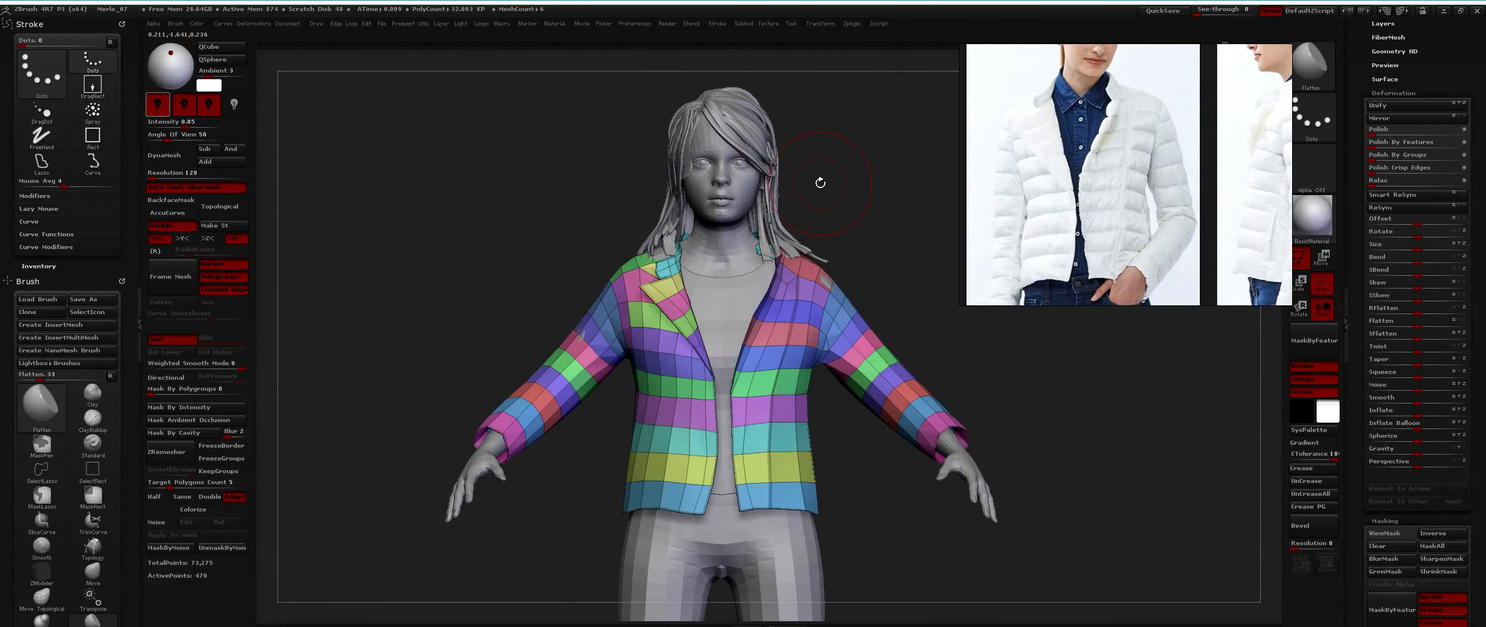
Duplicate the jacket subtool, isolate the collar polygroup on the copy and delete the hidden geometry.
key("ctrl+shift+d")
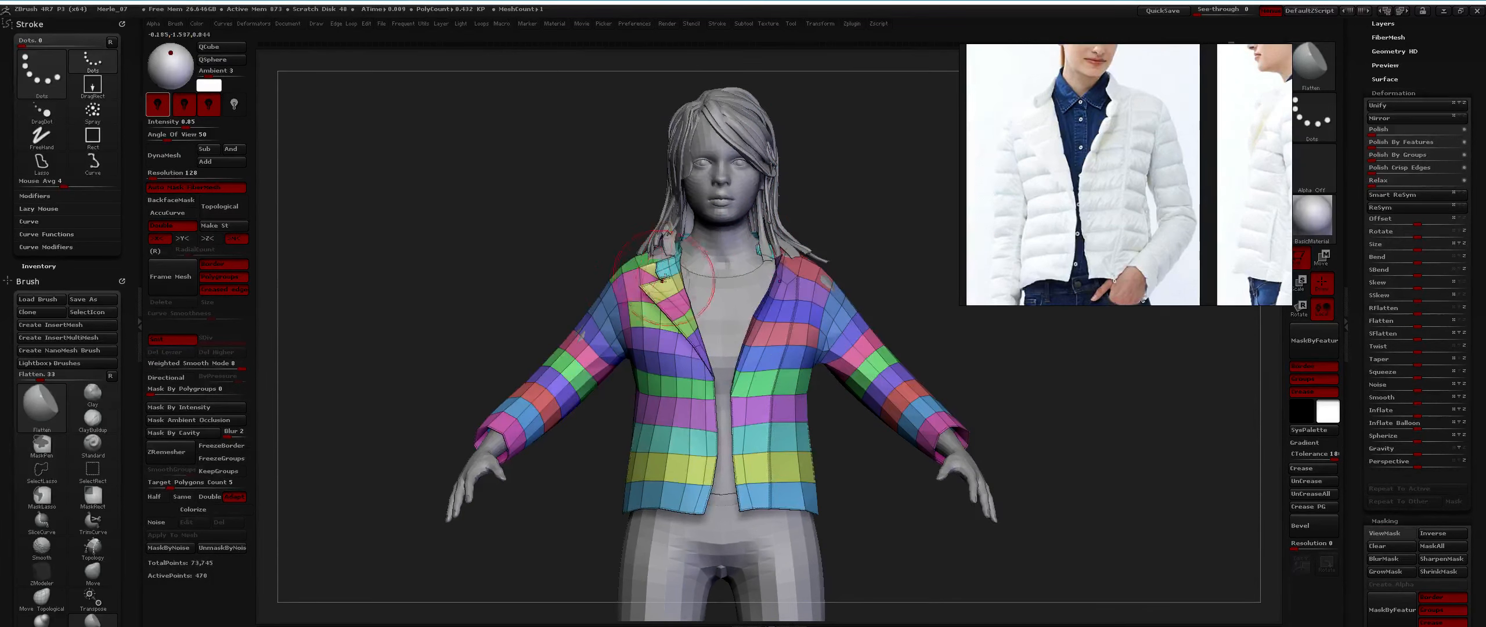
left_click(668, 267, "ctrl+shift")
key("2")
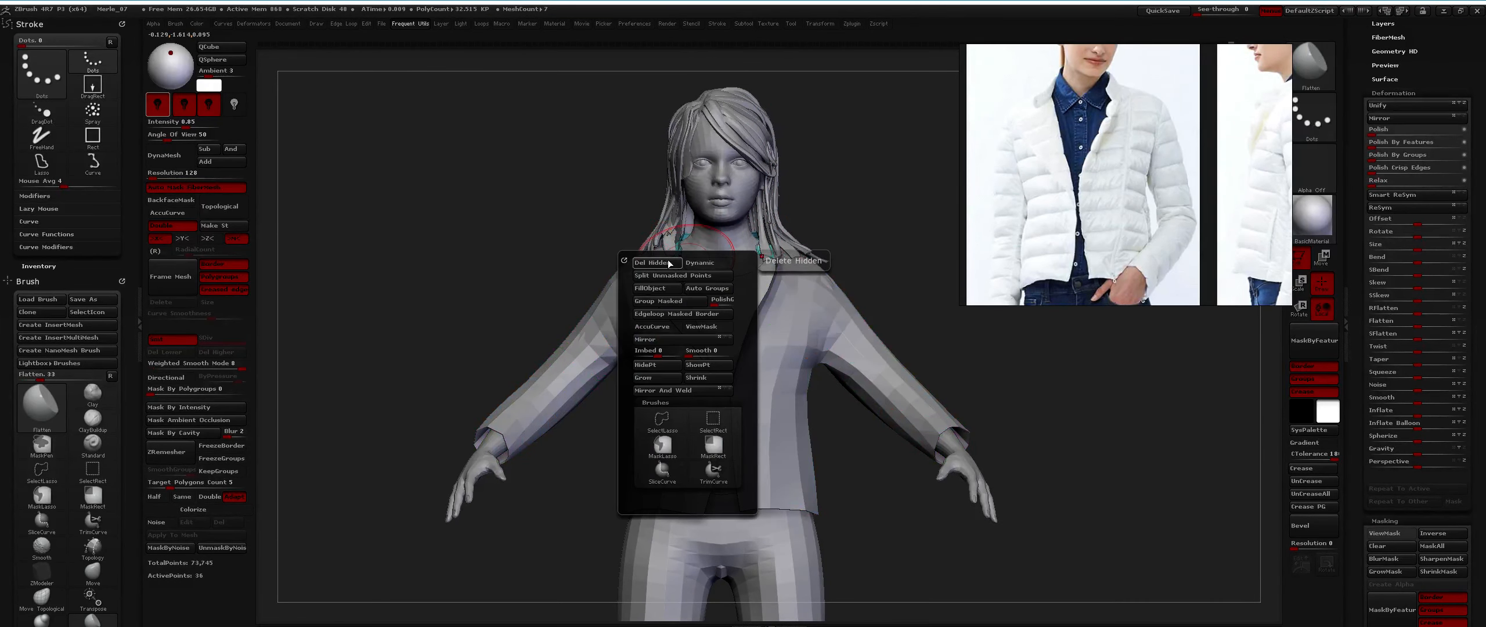
left_click(670, 263)
Switch back to the jacketout_fold_02 subtool and remove the collar polygroup from it.
key("Down")
left_click_drag(671, 215, 664, 216)
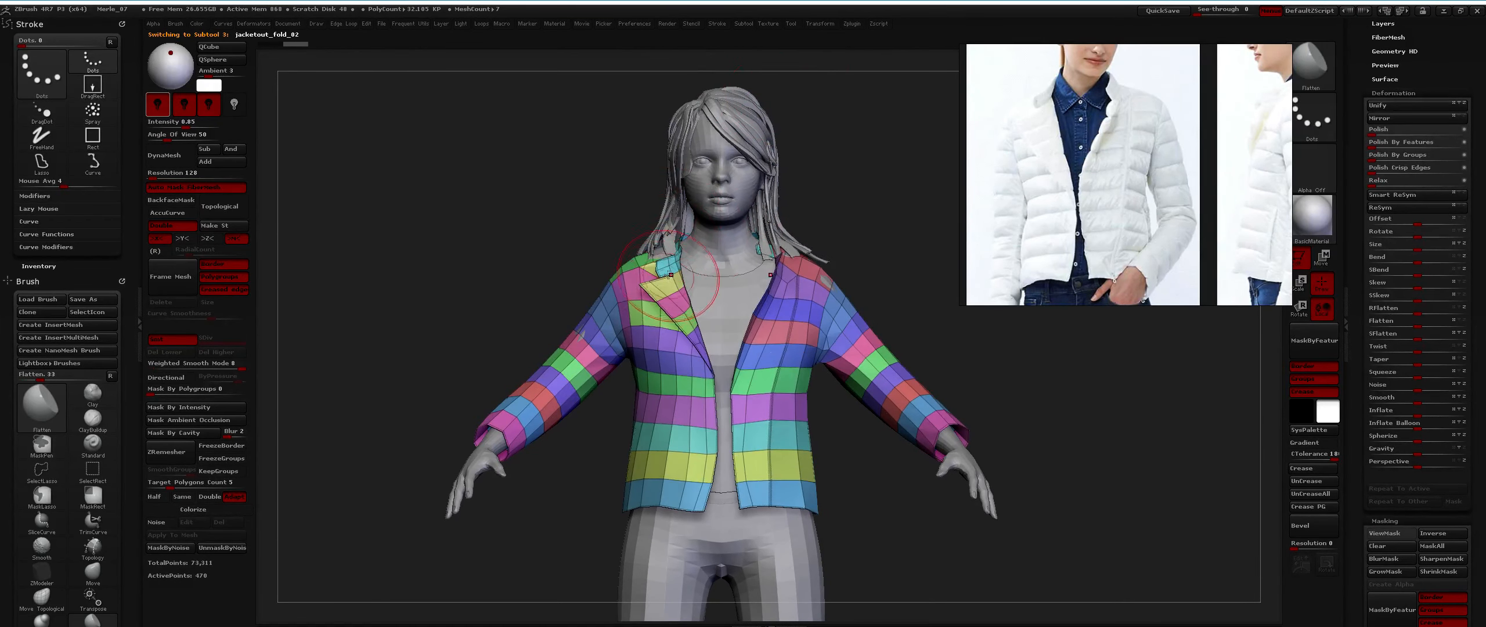
left_click(667, 249, "alt")
left_click(676, 250, "alt")
key("space")
left_click(676, 235)
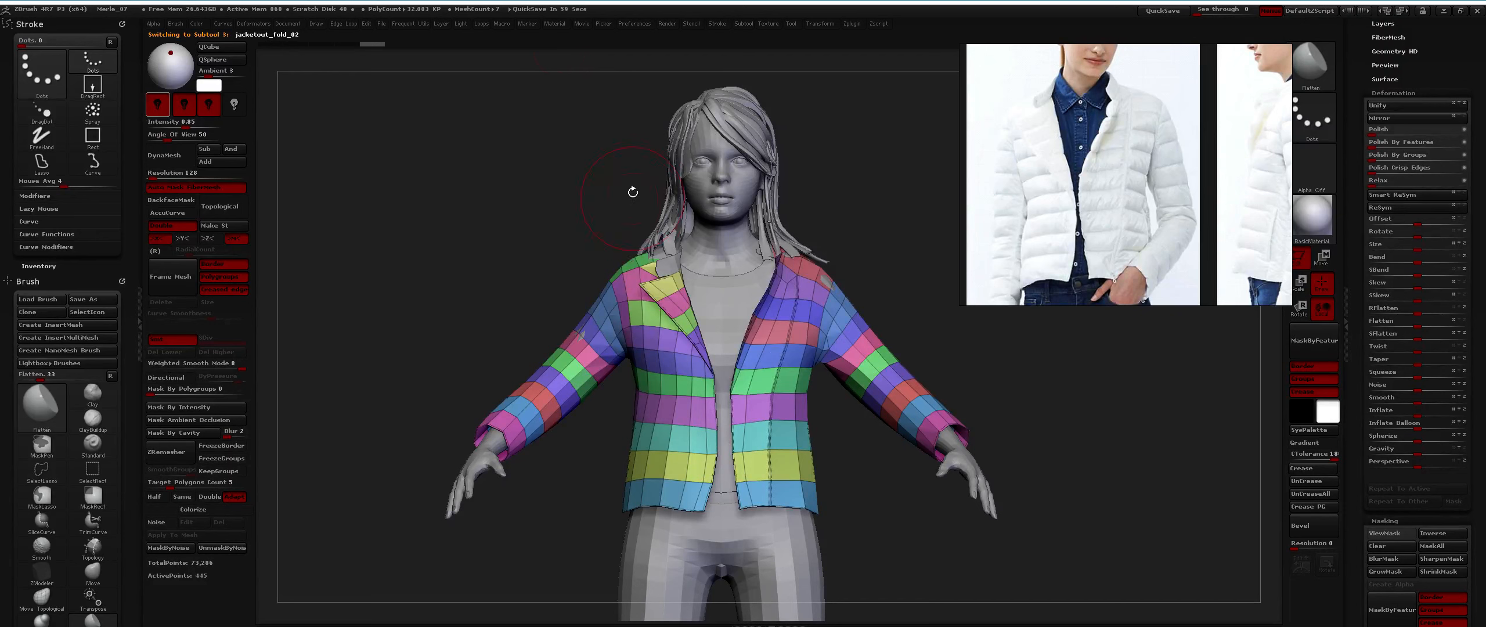
Choose the Inflat brush and inflate the jacket's shoulder area from the back and side.
mouse_move(681, 259)
right_mouse_down()
mouse_move(665, 218)
mouse_move(615, 192)
mouse_move(676, 313)
right_mouse_up()
right_click_drag(676, 314, 728, 302)
key("b")
key("i")
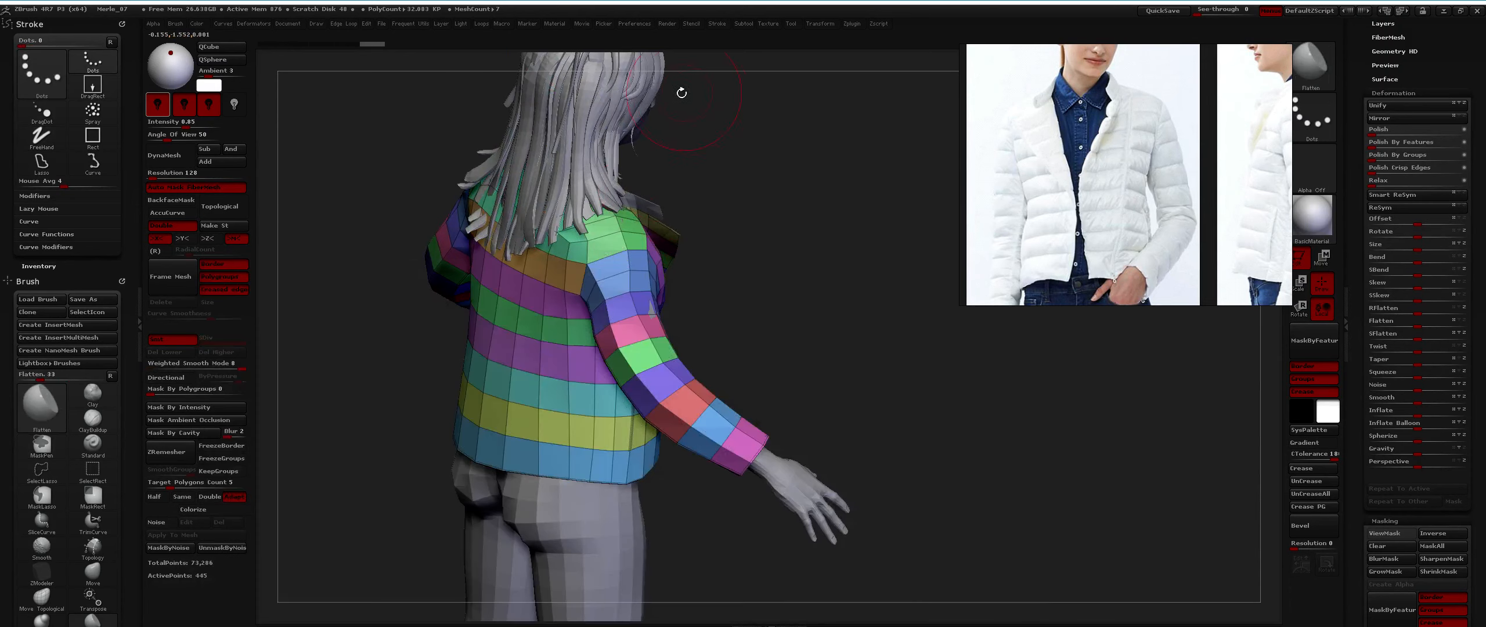
key("b")
key("i")
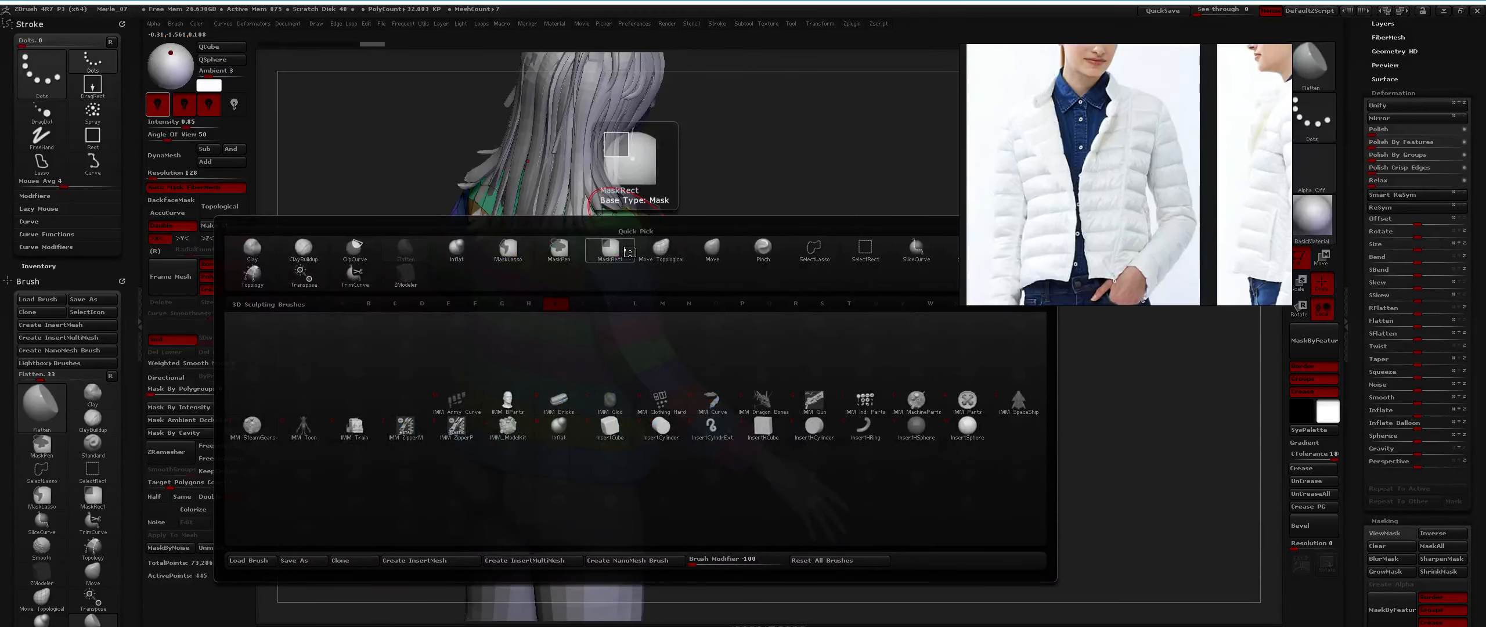
key("b")
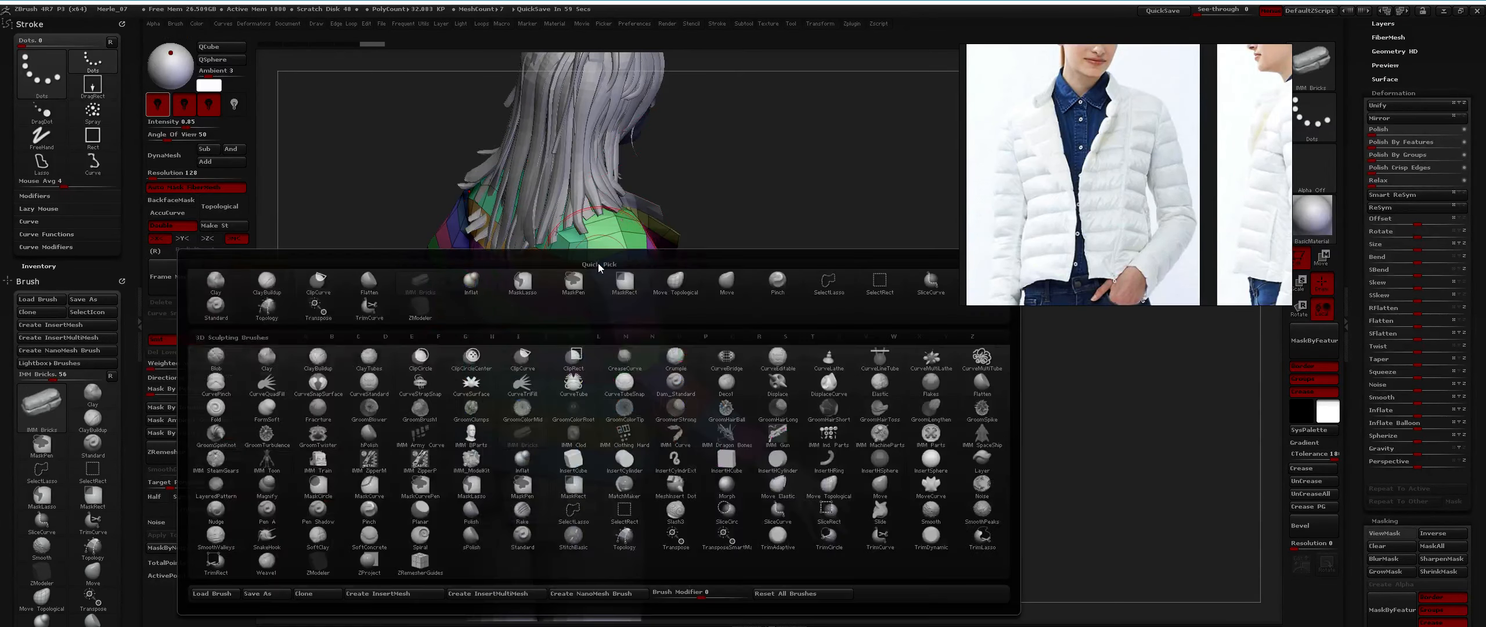
key("i")
key("n")
right_click_drag(589, 232, 596, 282)
left_click_drag(601, 298, 624, 296)
right_click_drag(624, 297, 621, 262)
left_click_drag(621, 262, 625, 256)
right_click_drag(624, 256, 633, 244)
left_click_drag(632, 244, 632, 295)
Smooth the inflated shoulder and the upper back beside the sleeve seam, then return to the front view.
right_click_drag(632, 295, 641, 274, "ctrl")
mouse_move(641, 274)
left_mouse_down("shift")
mouse_move(643, 257)
mouse_move(621, 280)
mouse_move(631, 252)
left_mouse_up("shift")
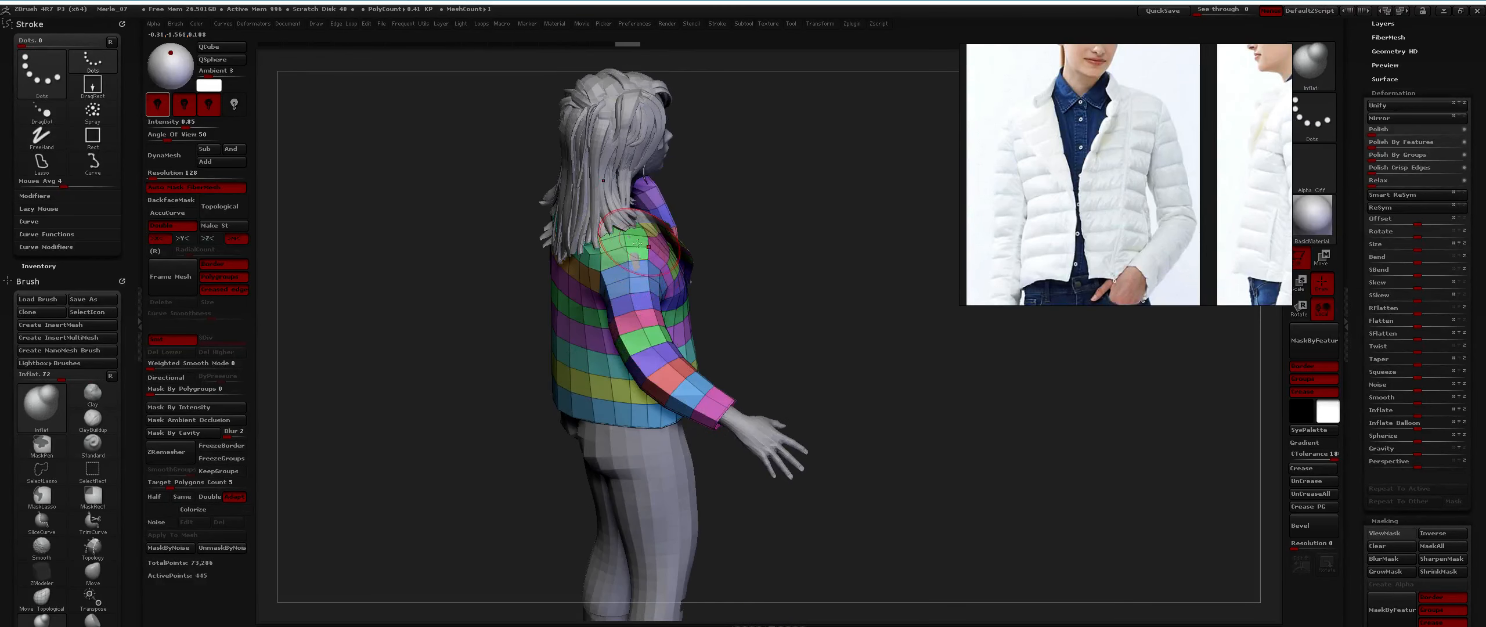
right_click_drag(644, 254, 612, 308)
left_click_drag(454, 271, 442, 250, "shift")
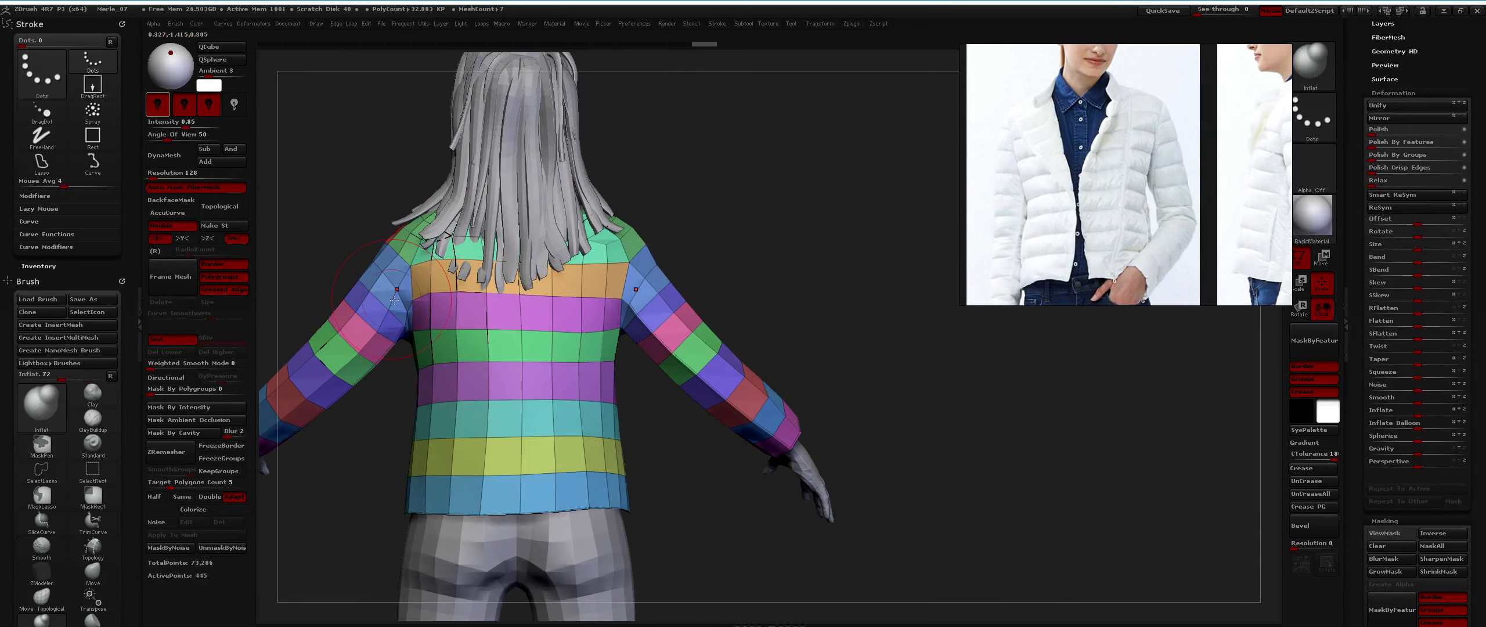
mouse_move(549, 308)
right_mouse_down("ctrl")
mouse_move(547, 265)
mouse_move(454, 285)
mouse_move(671, 150)
right_mouse_up("ctrl")
Save the project as a ZBrush Project file in the Zbrush folder, cancelling any ZAppLink projection.
key("ctrl+shift+s")
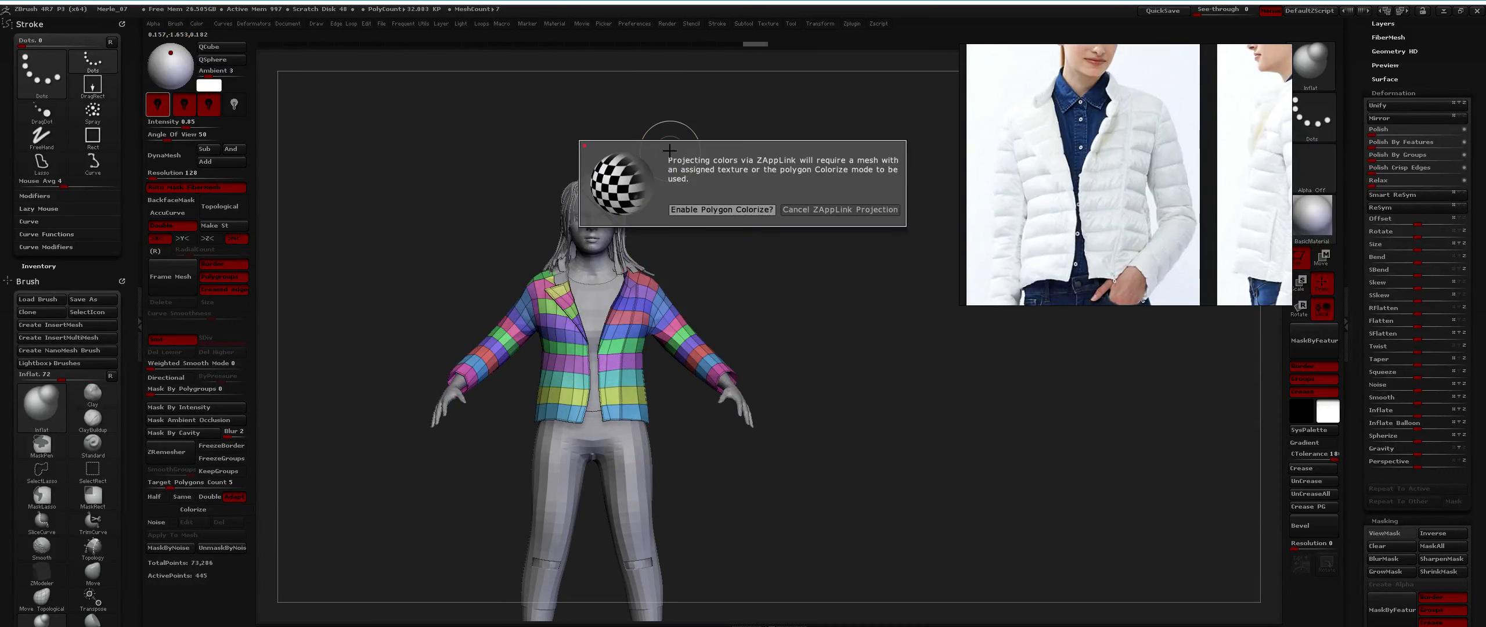
key("Escape")
key("ctrl+s")
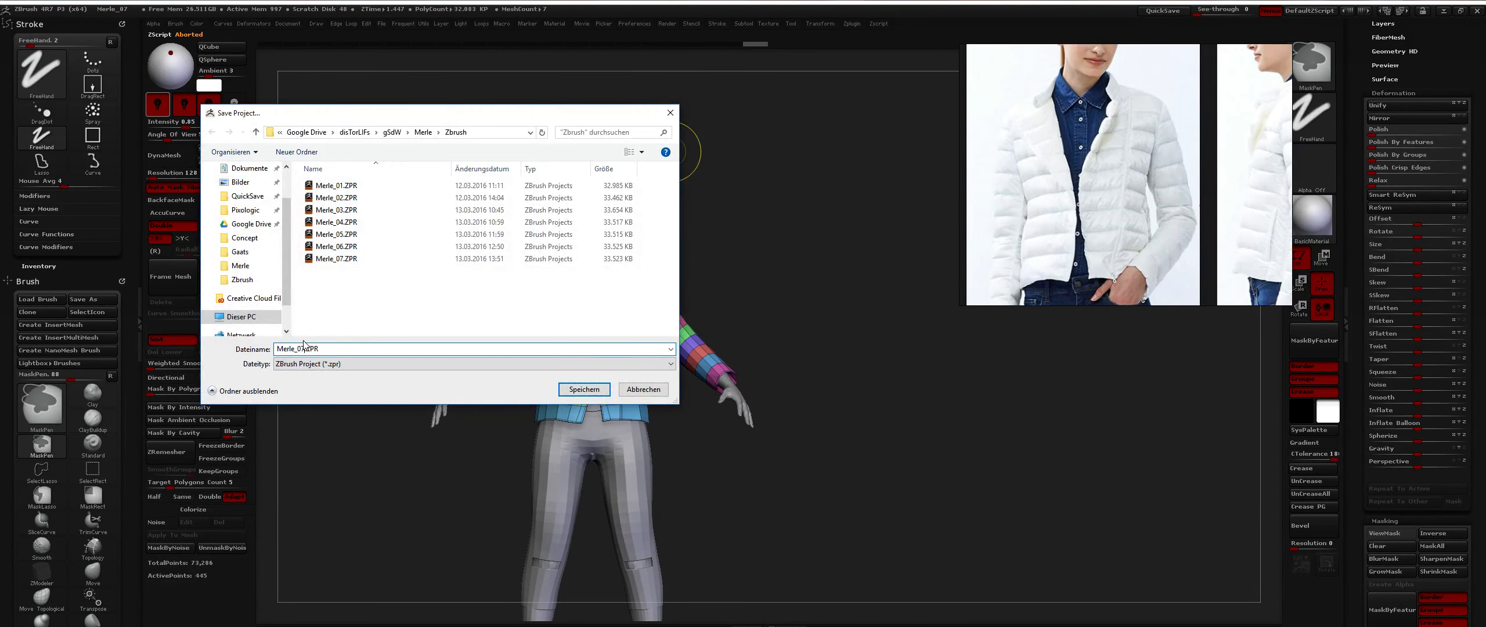
key("Return")
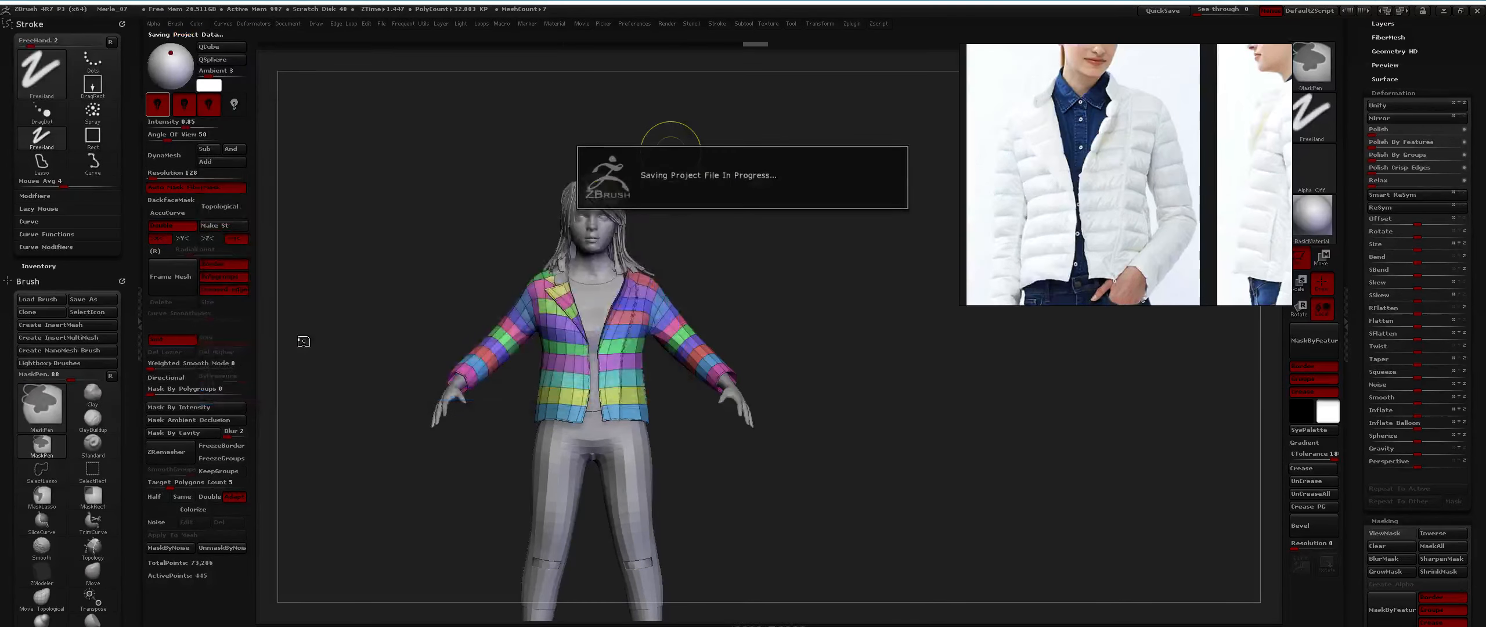
right_click_drag(590, 237, 518, 234, "shift")
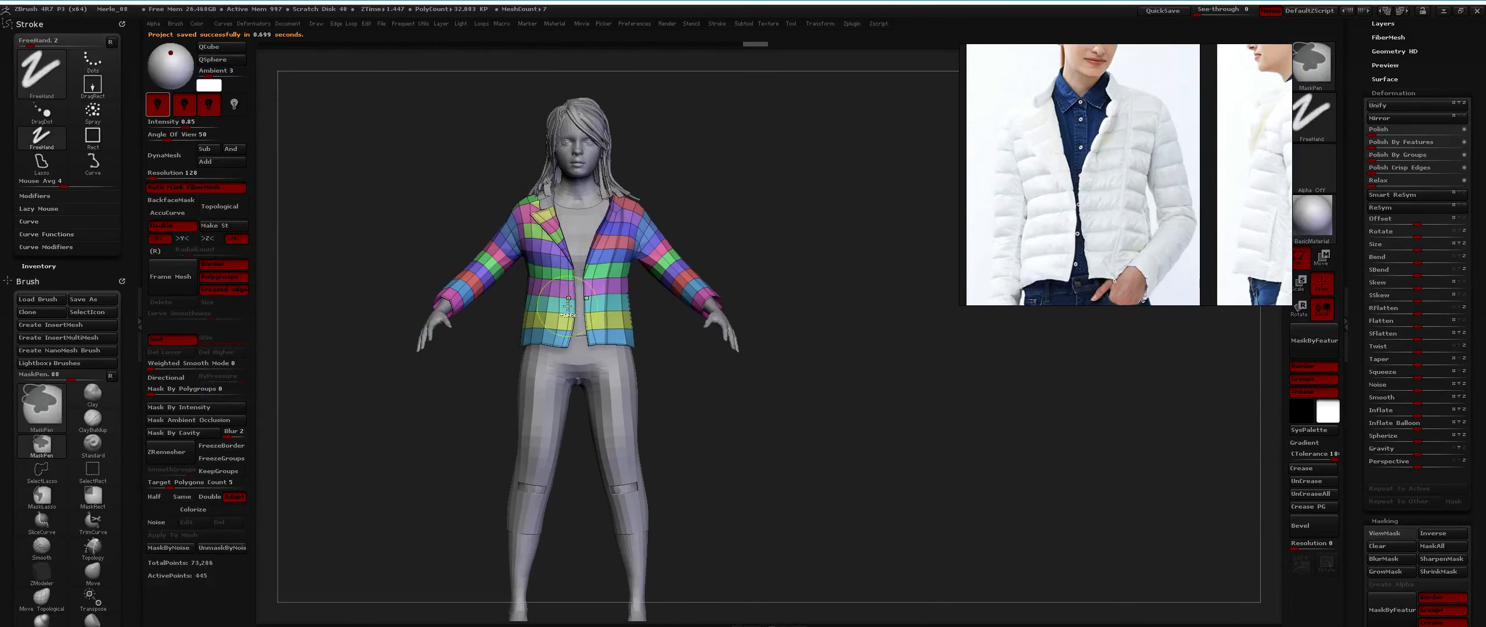
key("ctrl+shift+s")
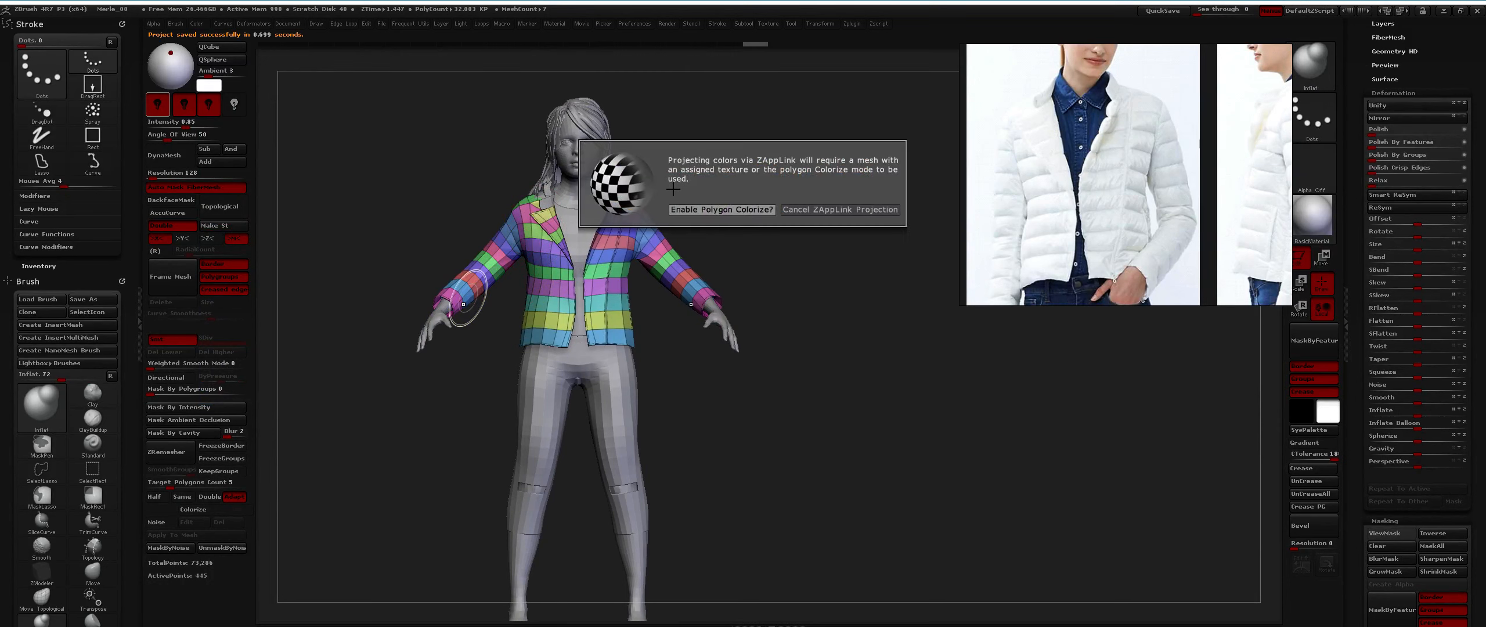
key("Escape")
Set the Panel Loops polish to 0 for the jacket.
right_click_drag(588, 256, 613, 322)
right_click_drag(613, 323, 635, 278, "ctrl")
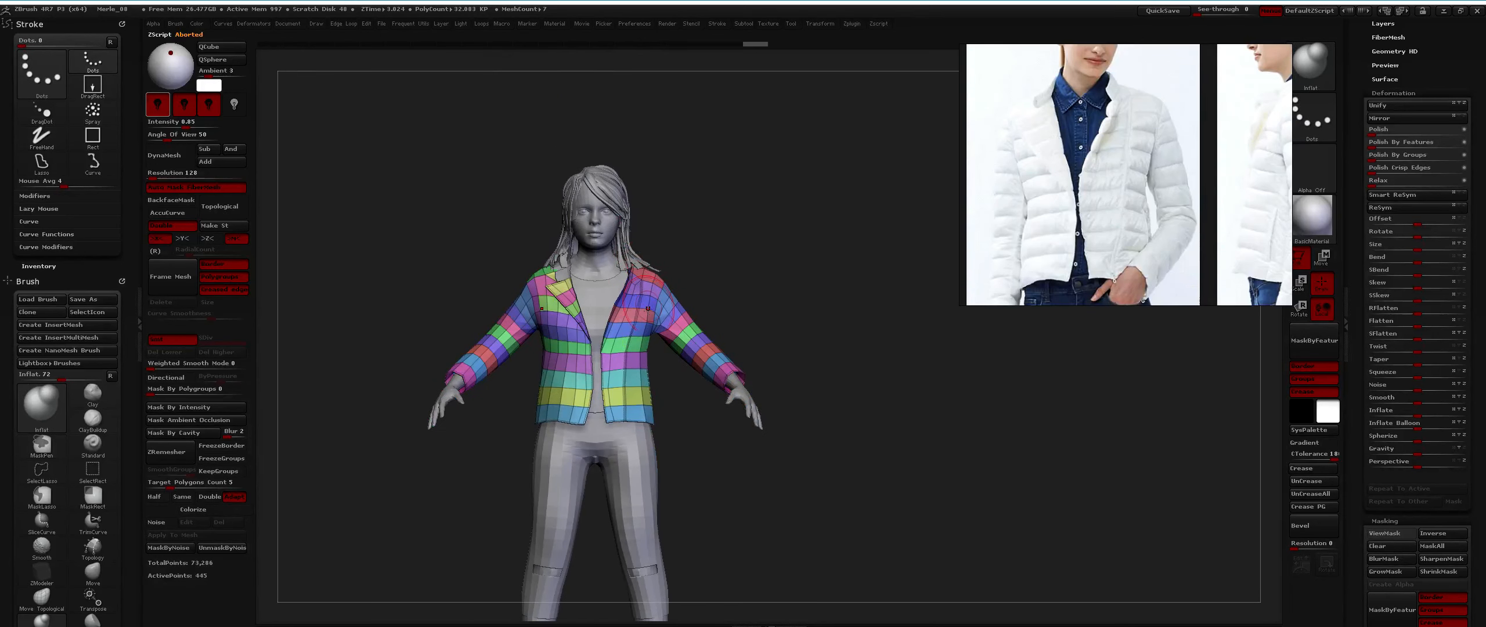
right_click_drag(643, 322, 644, 281, "alt")
mouse_move(643, 281)
right_mouse_down("ctrl")
mouse_move(624, 322)
mouse_move(564, 299)
right_mouse_up("ctrl")
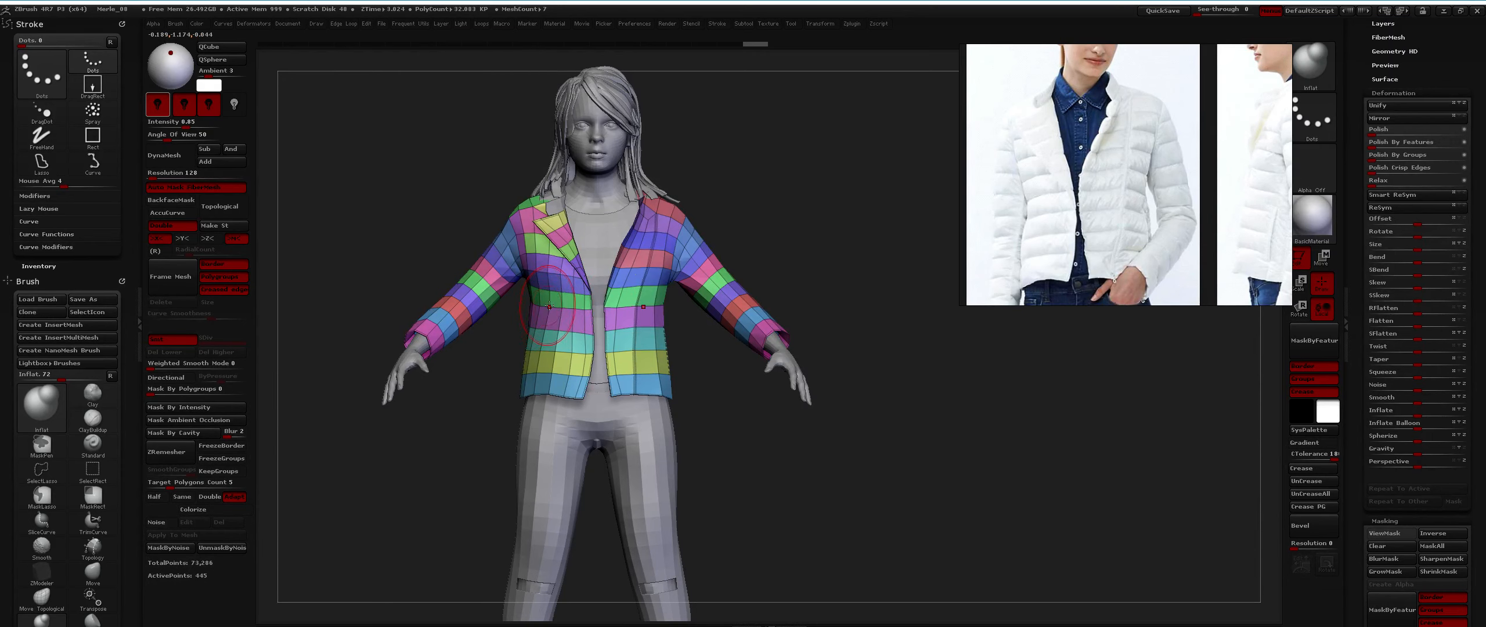
right_click_drag(542, 323, 815, 211, "alt")
scroll(1422, 232, "up", 10)
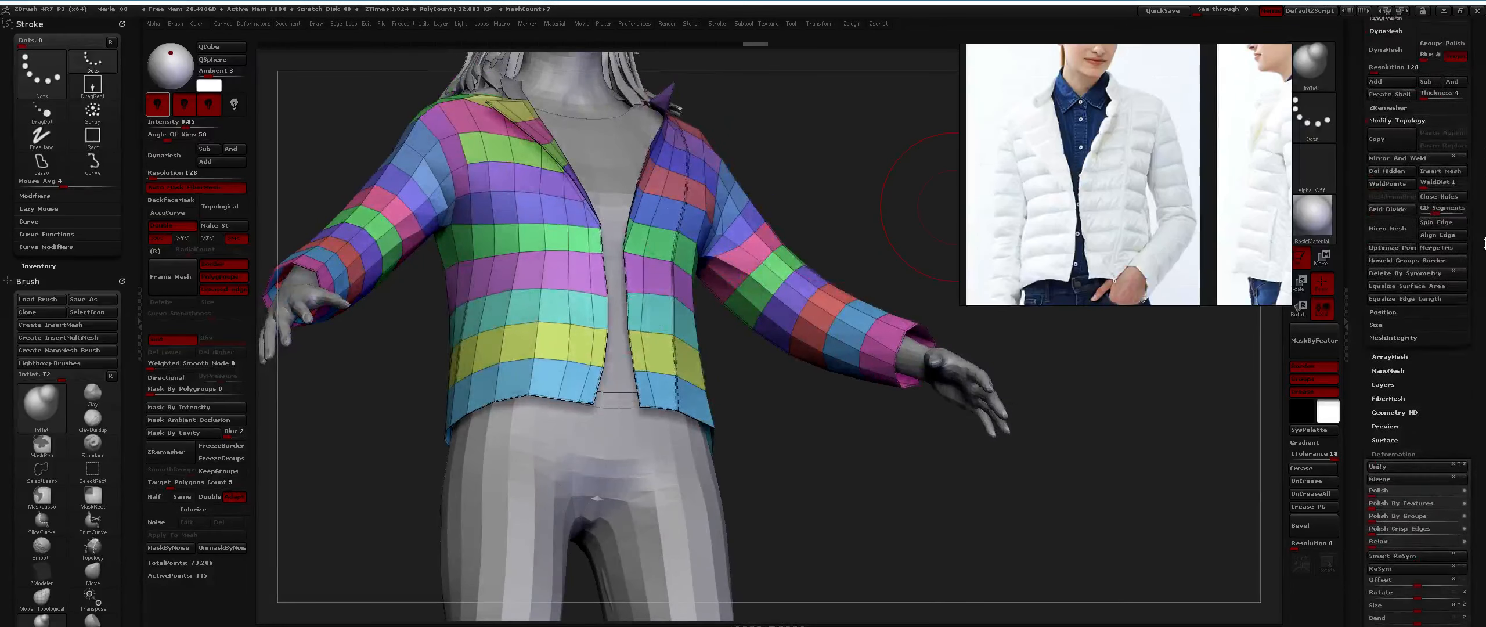
scroll(1484, 227, "up", 6)
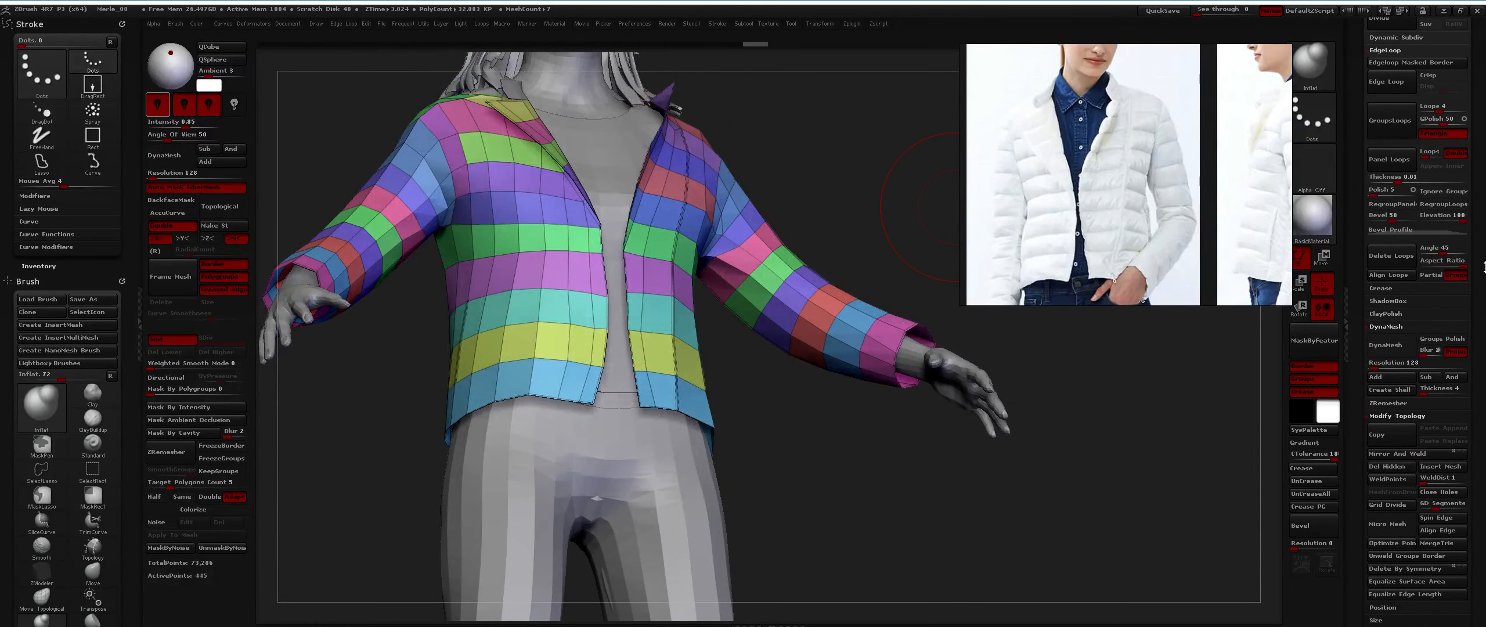
scroll(1484, 177, "up", 7)
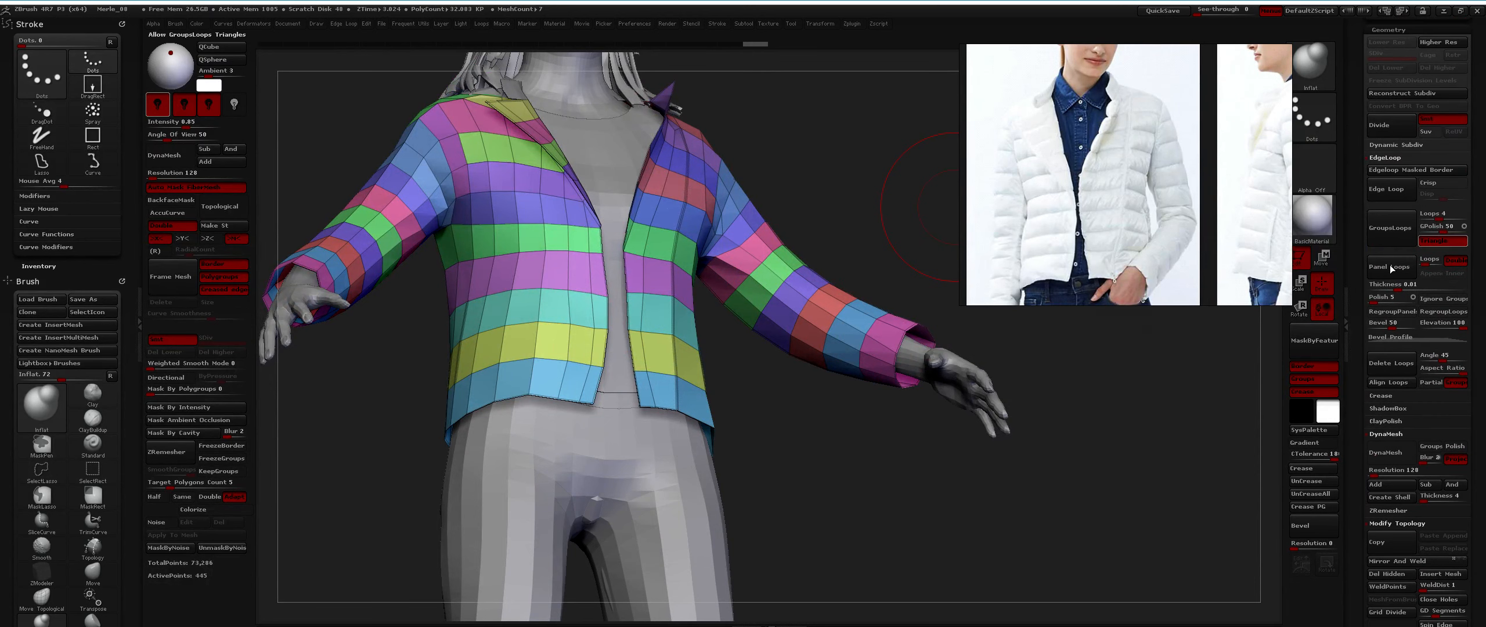
left_click(1363, 302)
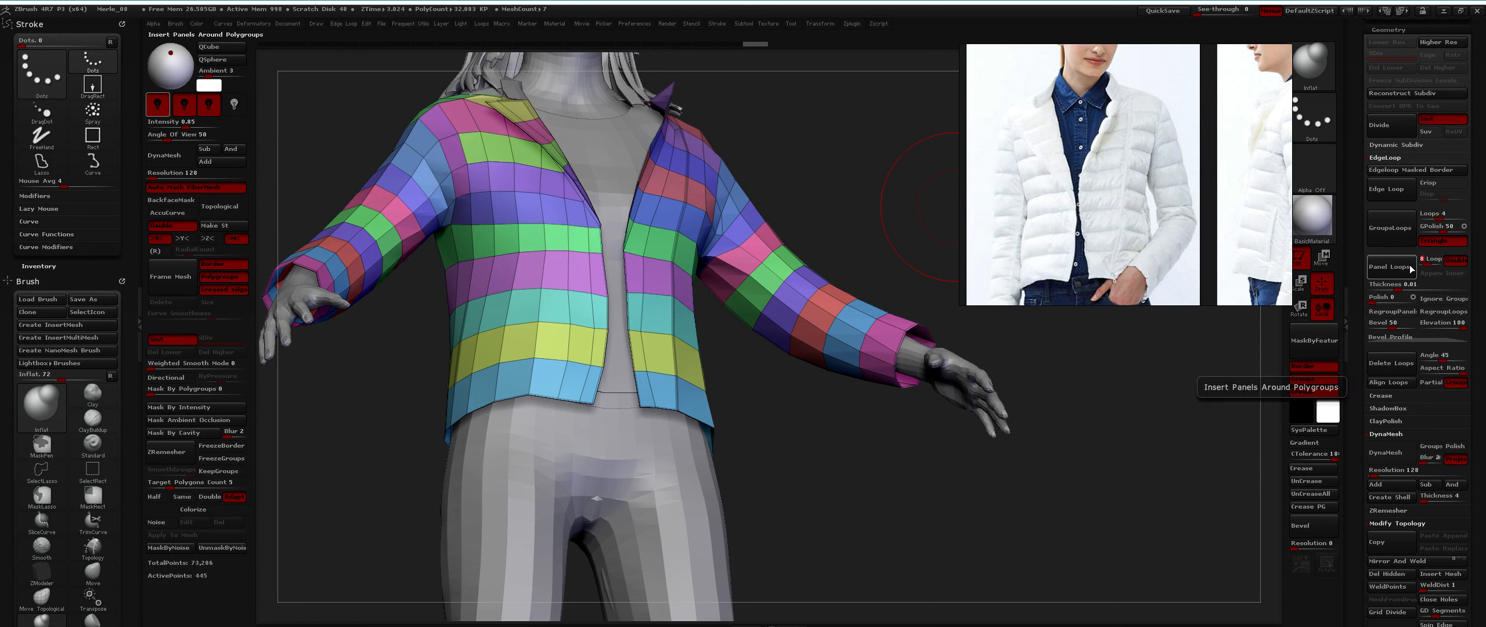
Duplicate the jacket subtool to keep a copy of the low-poly version.
left_click_drag(1475, 177, 1475, 511)
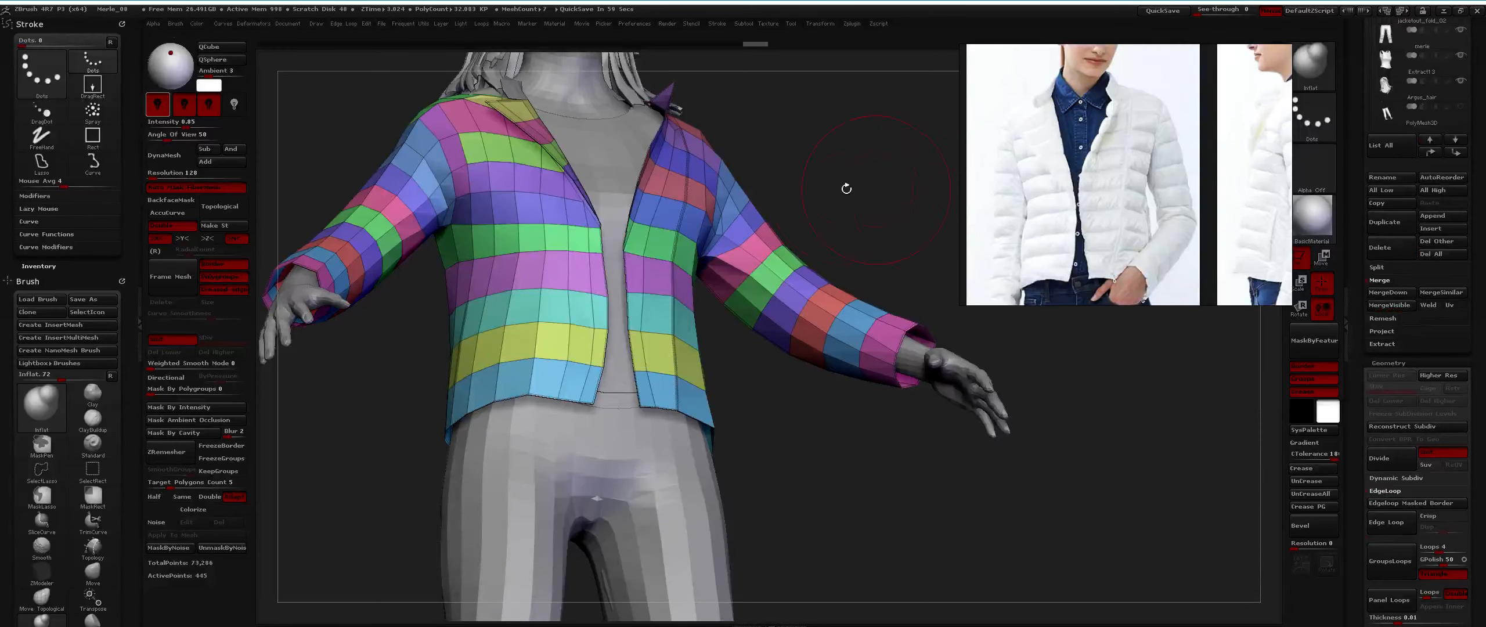
key("ctrl+shift")
key("ctrl+shift+d")
left_click_drag(1361, 152, 1361, 330)
mouse_move(1484, 328)
left_mouse_down()
mouse_move(1484, 299)
mouse_move(1485, 315)
left_mouse_up()
scroll(1475, 253, "down", 5)
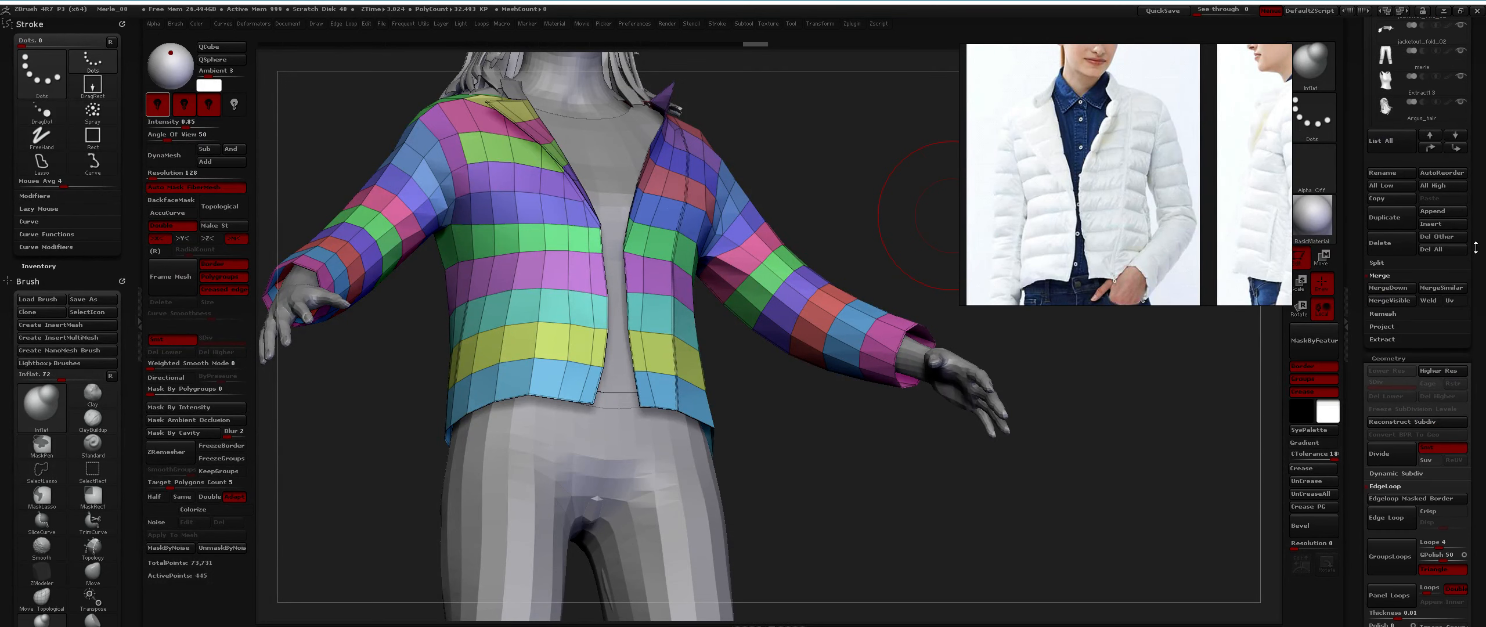
Insert Panel Loops around the jacket's polygroups and hide the polyframe.
scroll(1474, 254, "down", 10)
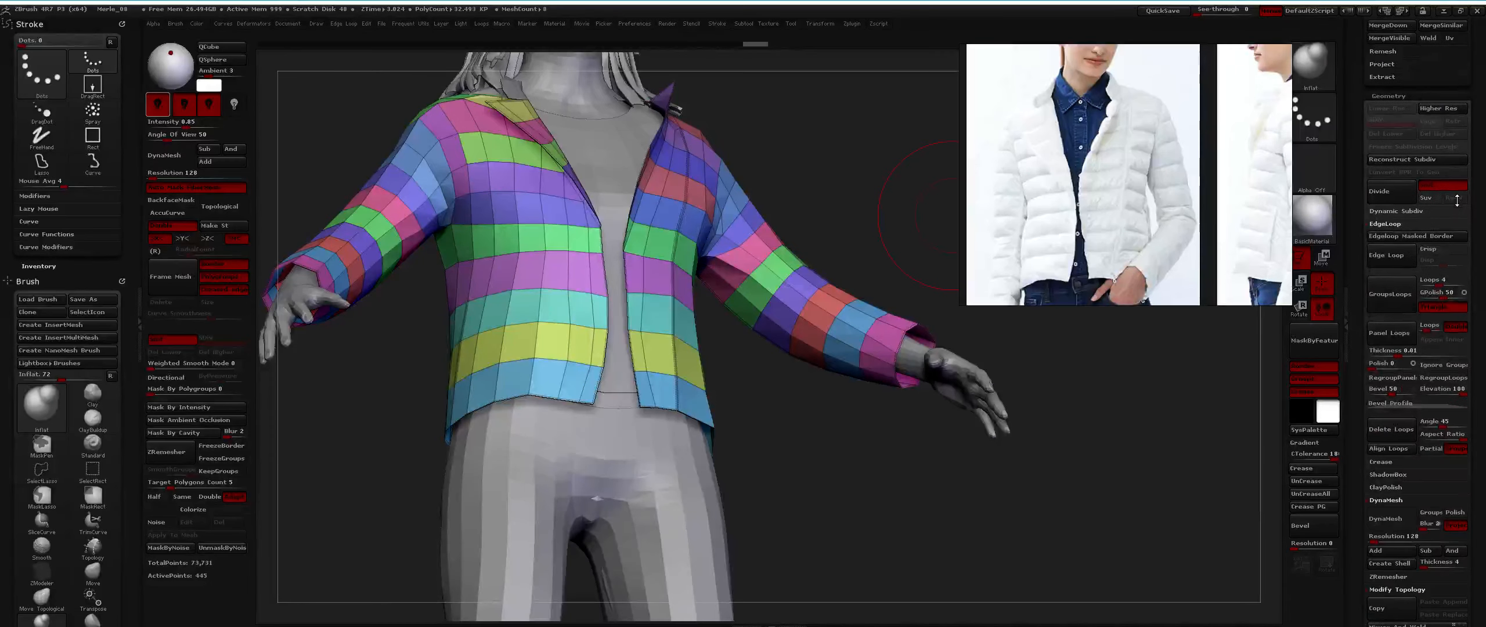
left_click(1392, 339)
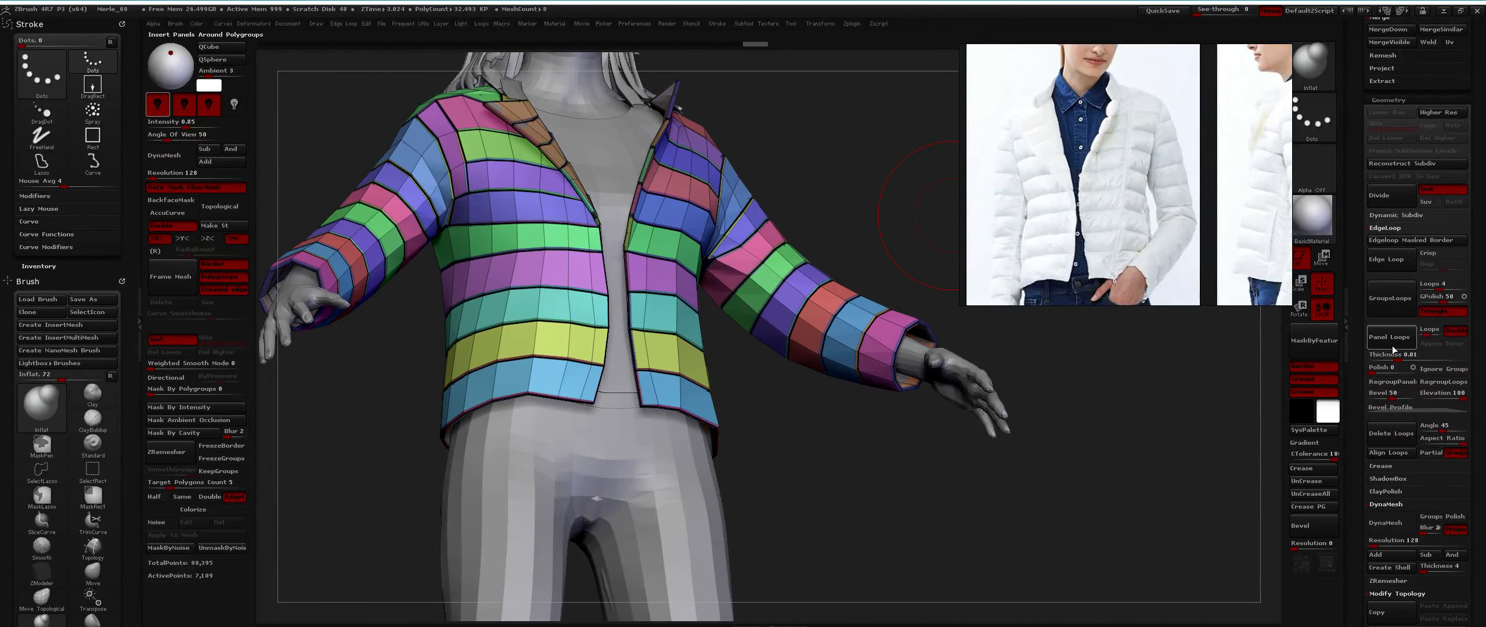
mouse_move(712, 262)
right_mouse_down()
mouse_move(668, 316)
mouse_move(728, 355)
mouse_move(740, 332)
right_mouse_up()
key("shift+f")
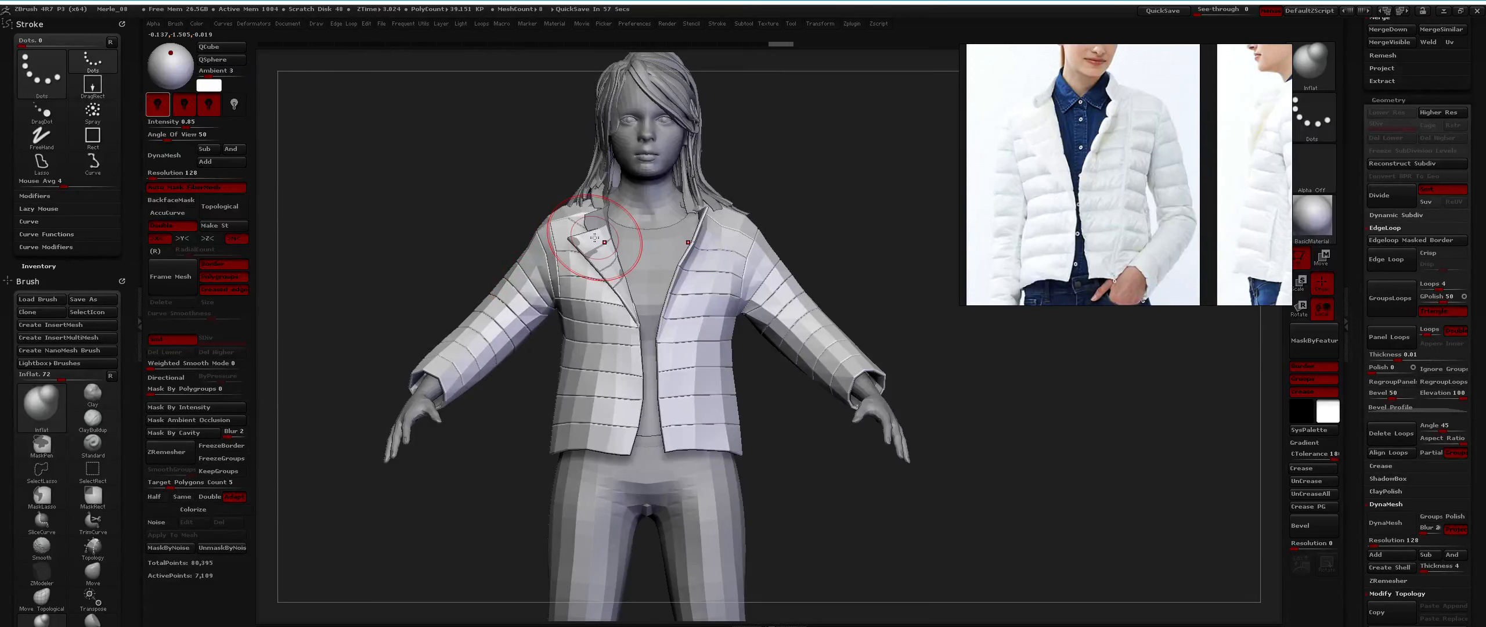
Turn off symmetry and try the Polish deformation on the panelled jacket, undoing it back to the unpolished panels.
key("x")
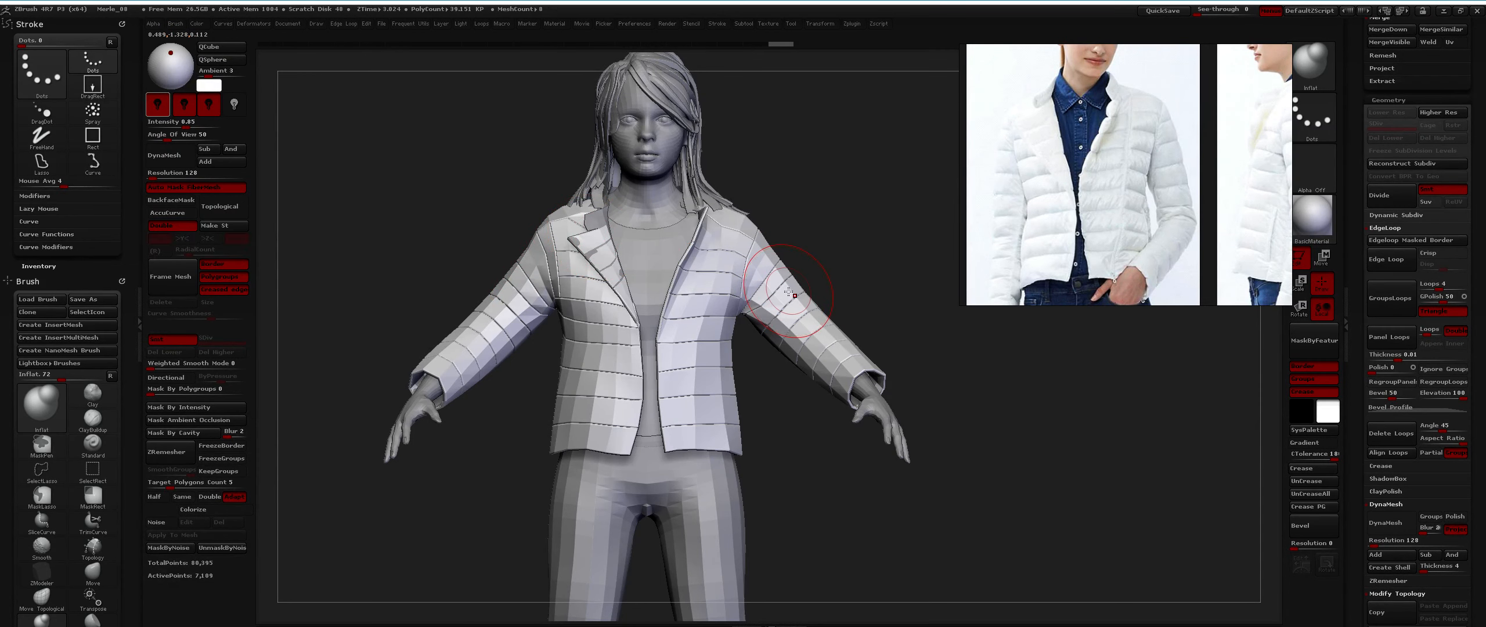
key("d")
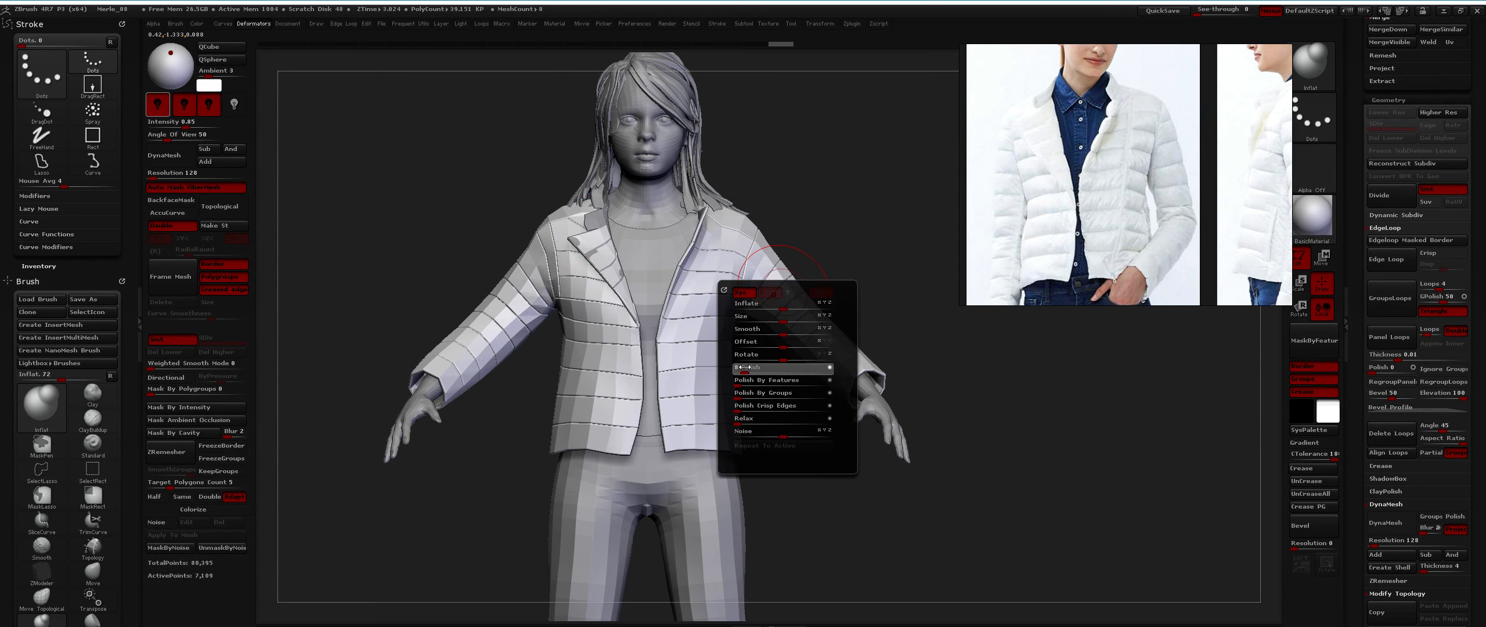
left_click_drag(755, 367, 744, 367)
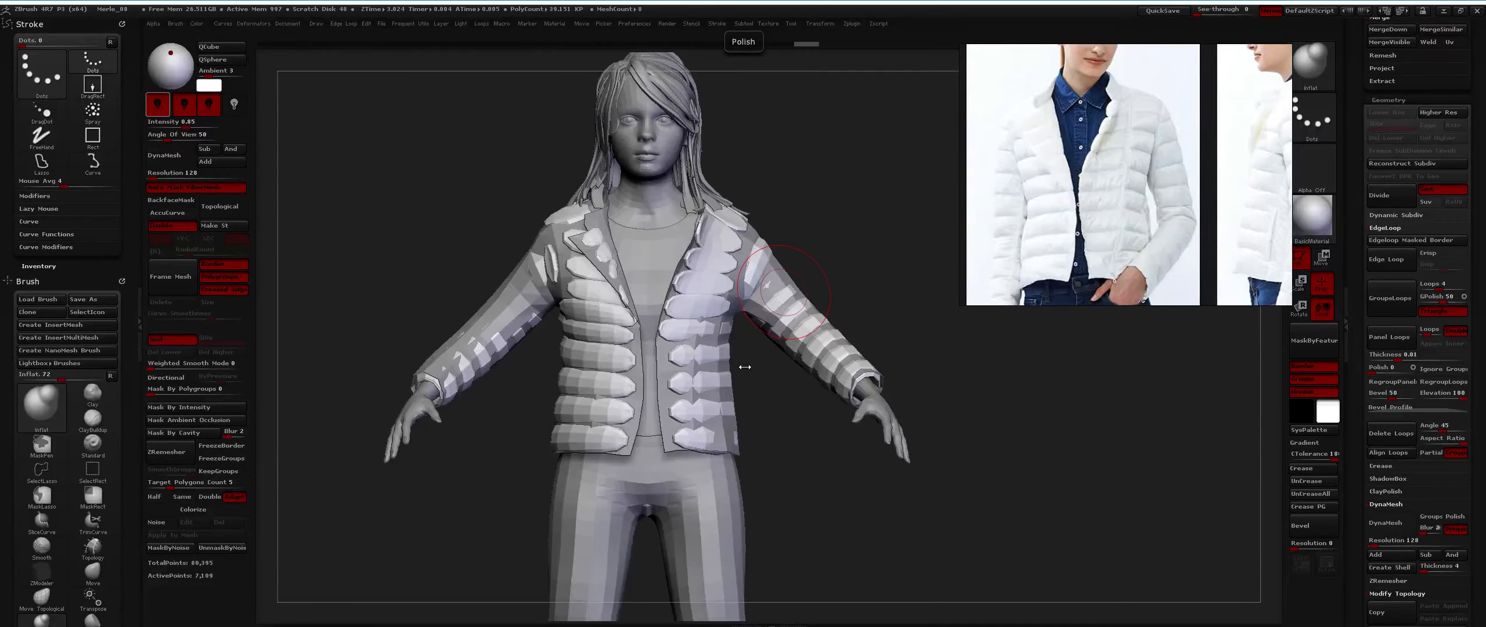
key("ctrl+z")
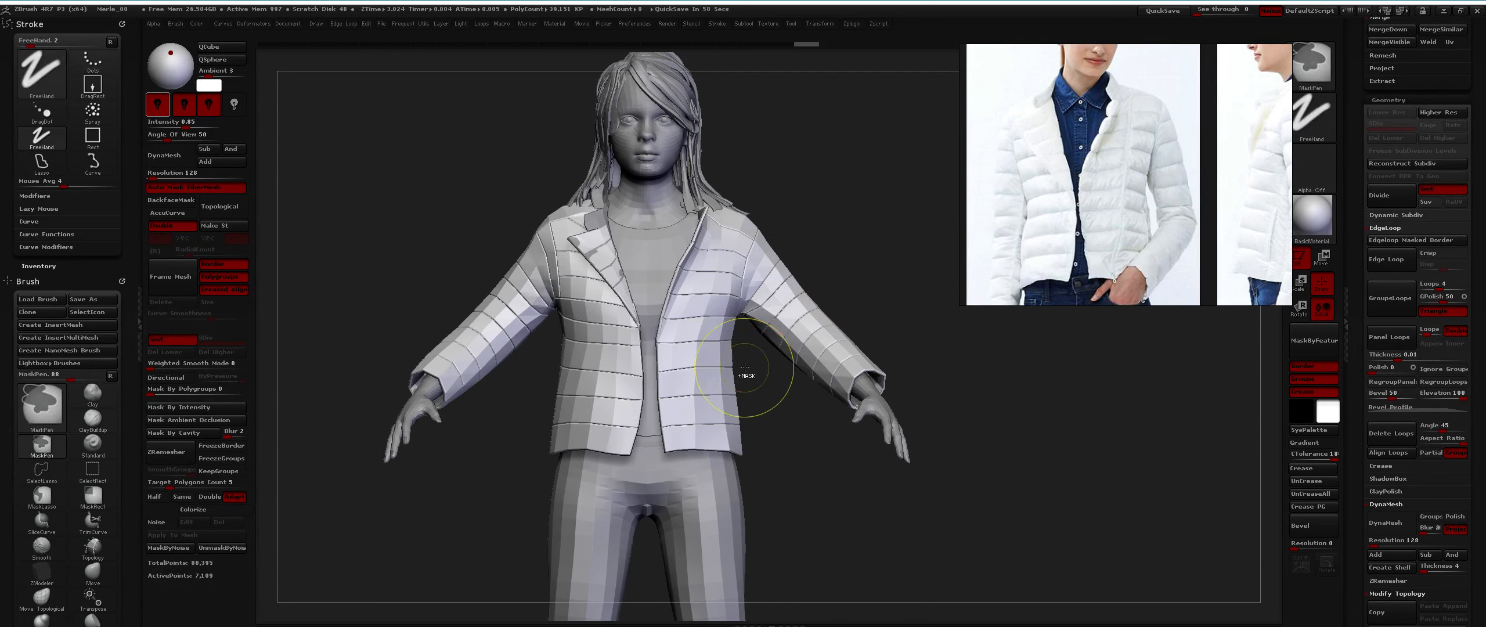
key("ctrl+z")
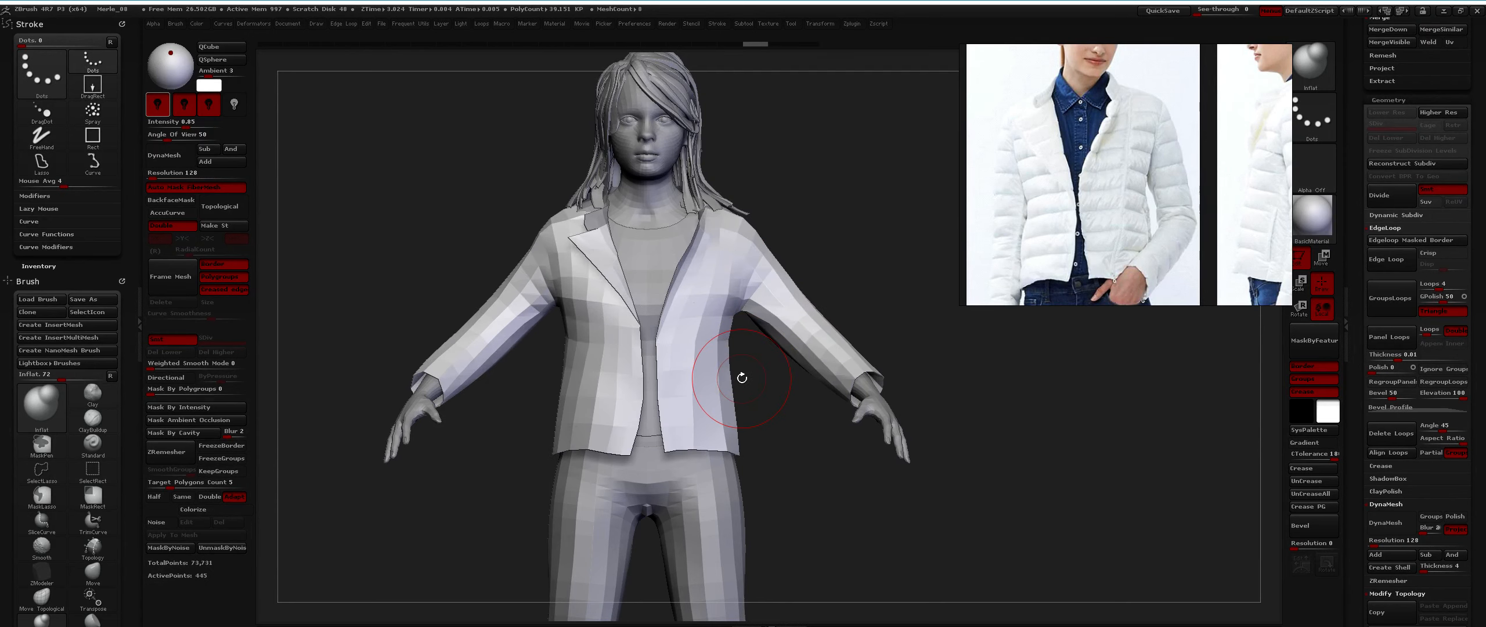
key("ctrl+shift+z")
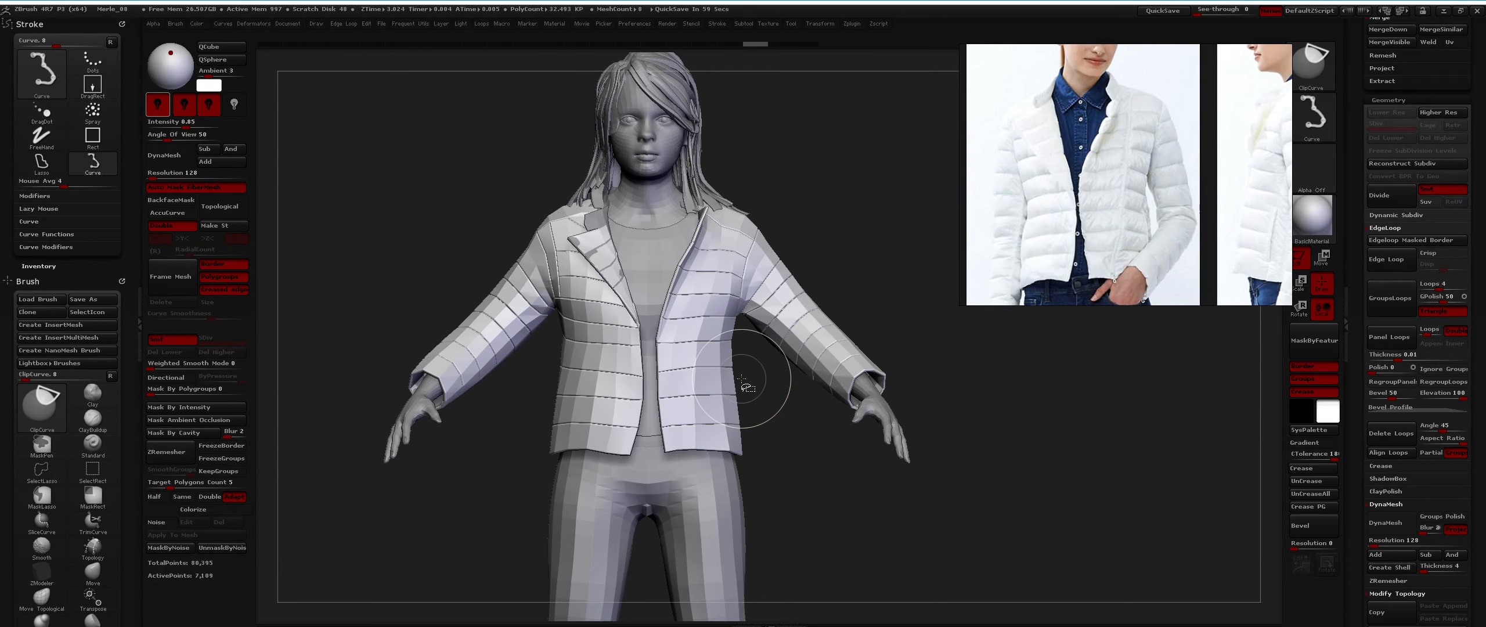
Apply Polish By Groups to the panelled jacket and show the polyframe again.
key("d")
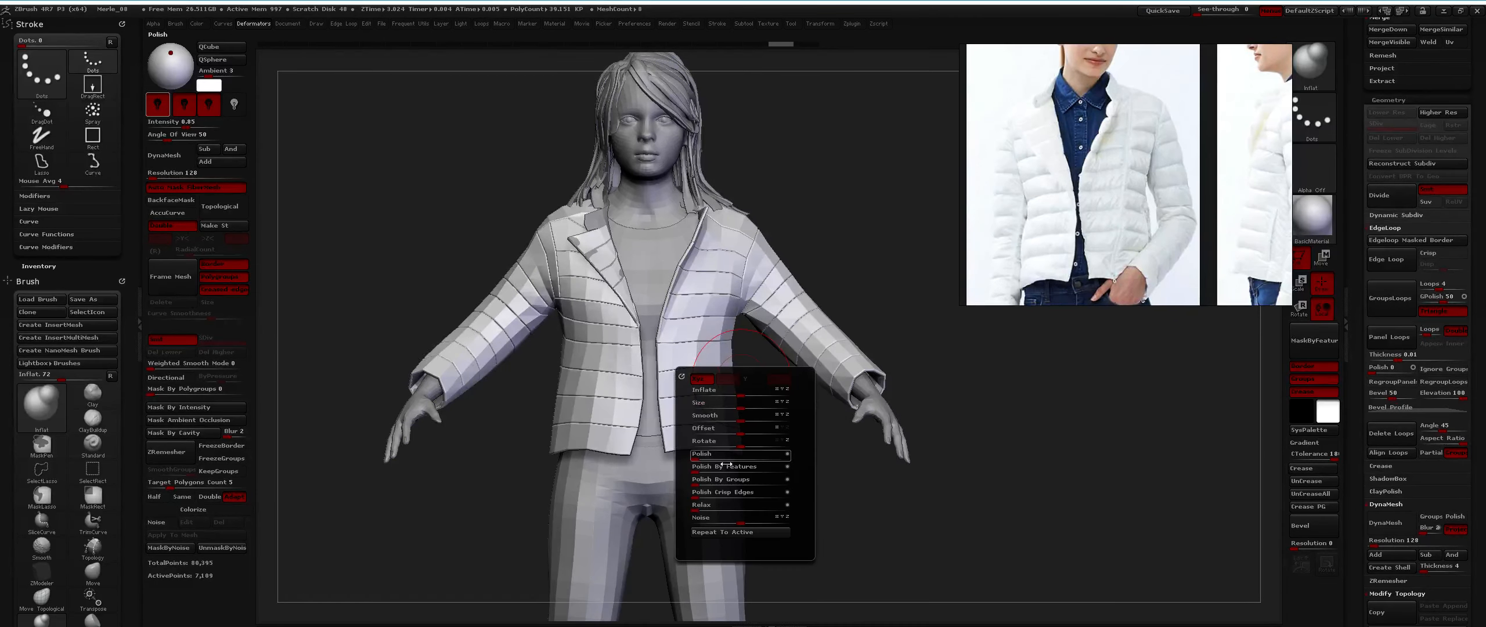
left_click(697, 482)
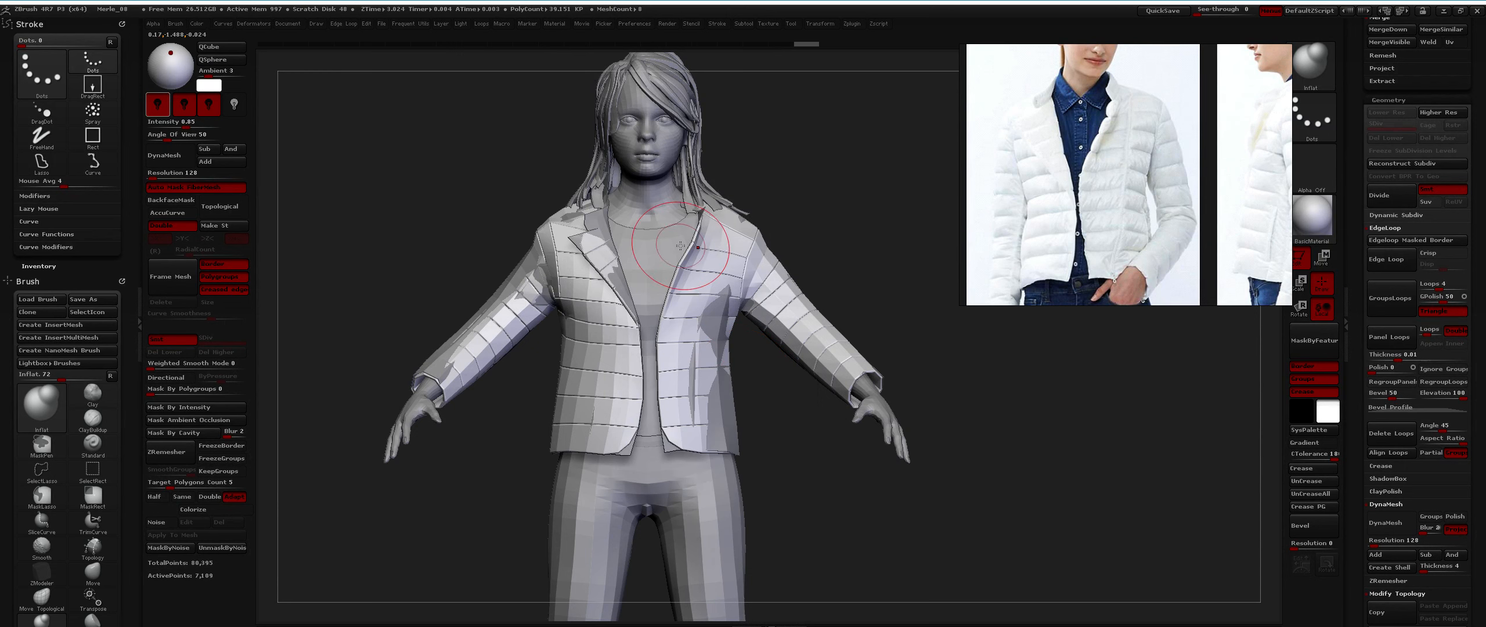
key("shift+f")
right_click_drag(705, 329, 692, 295, "alt")
right_click_drag(691, 294, 635, 294, "ctrl")
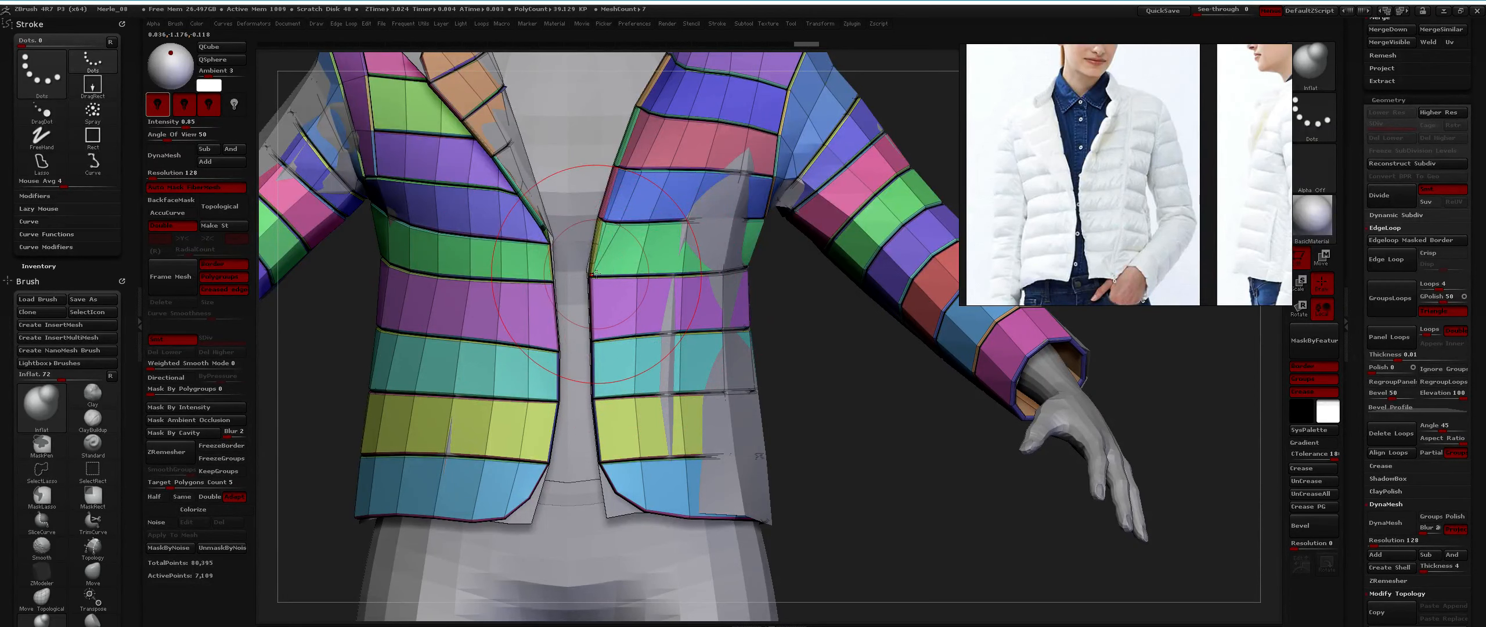
Isolate the purple waist panel to examine it, and show the whole jacket again.
left_click(637, 296, "ctrl+shift")
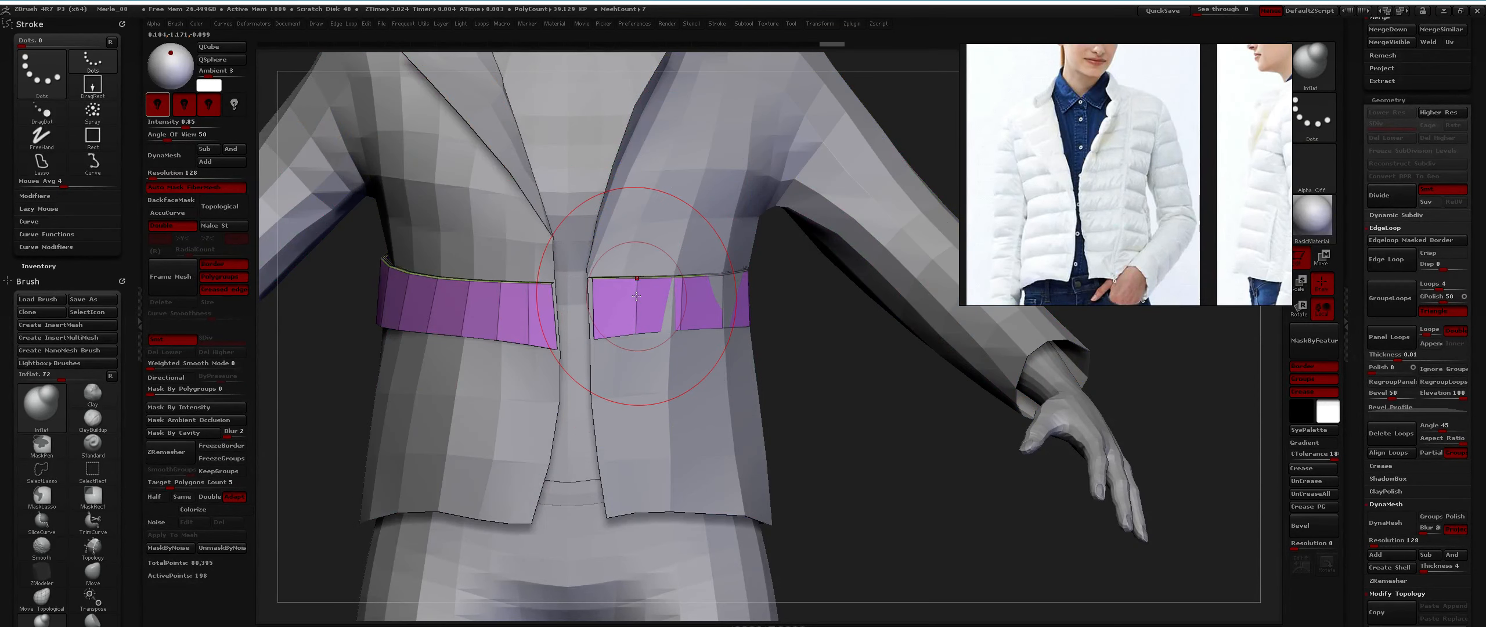
left_click(879, 333, "ctrl+shift")
key("ctrl+z")
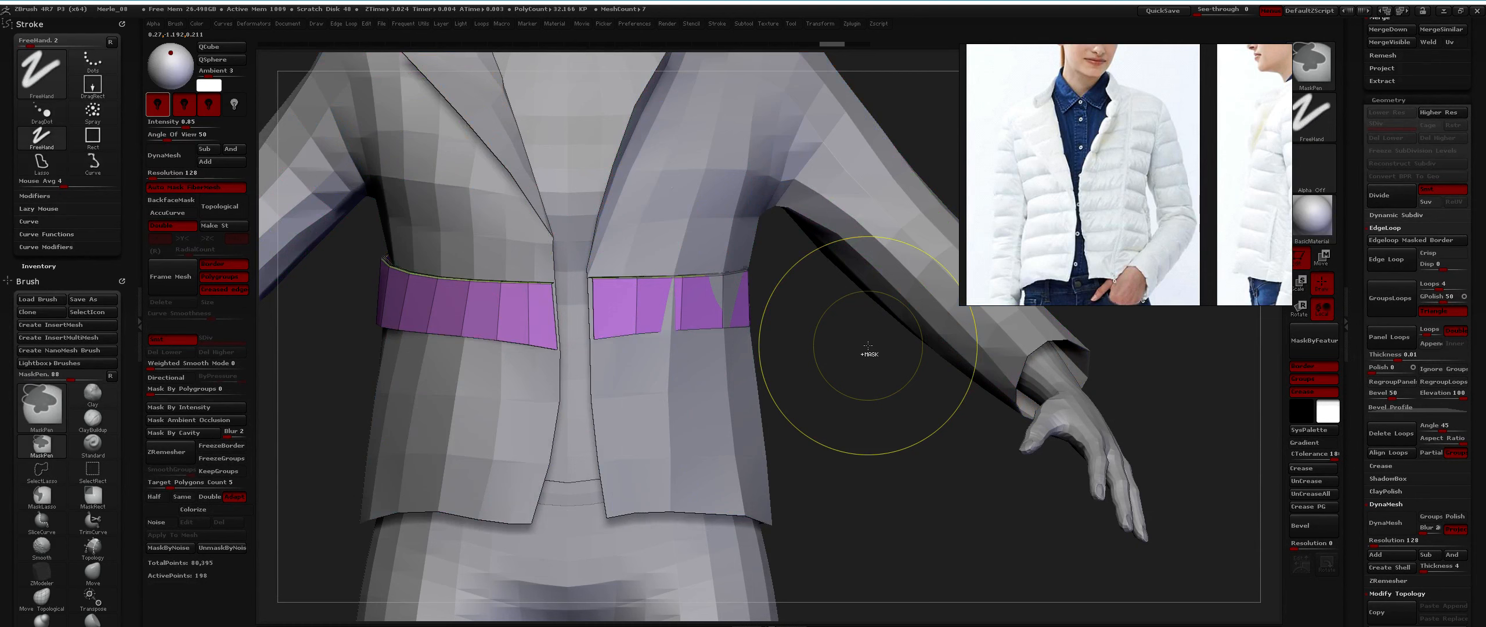
left_click(868, 346, "ctrl+shift")
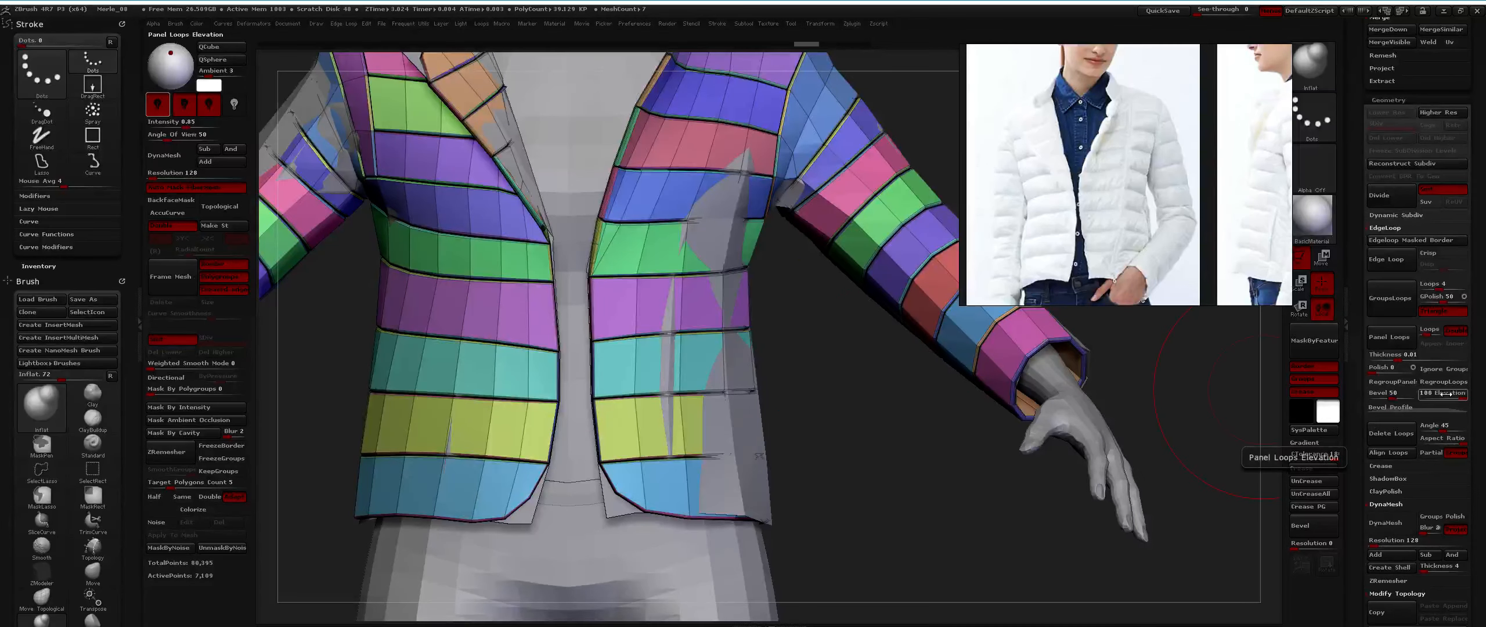
Turn on Regroup Panels and undo the polish and the panel loops on the jacket.
left_click(1393, 382)
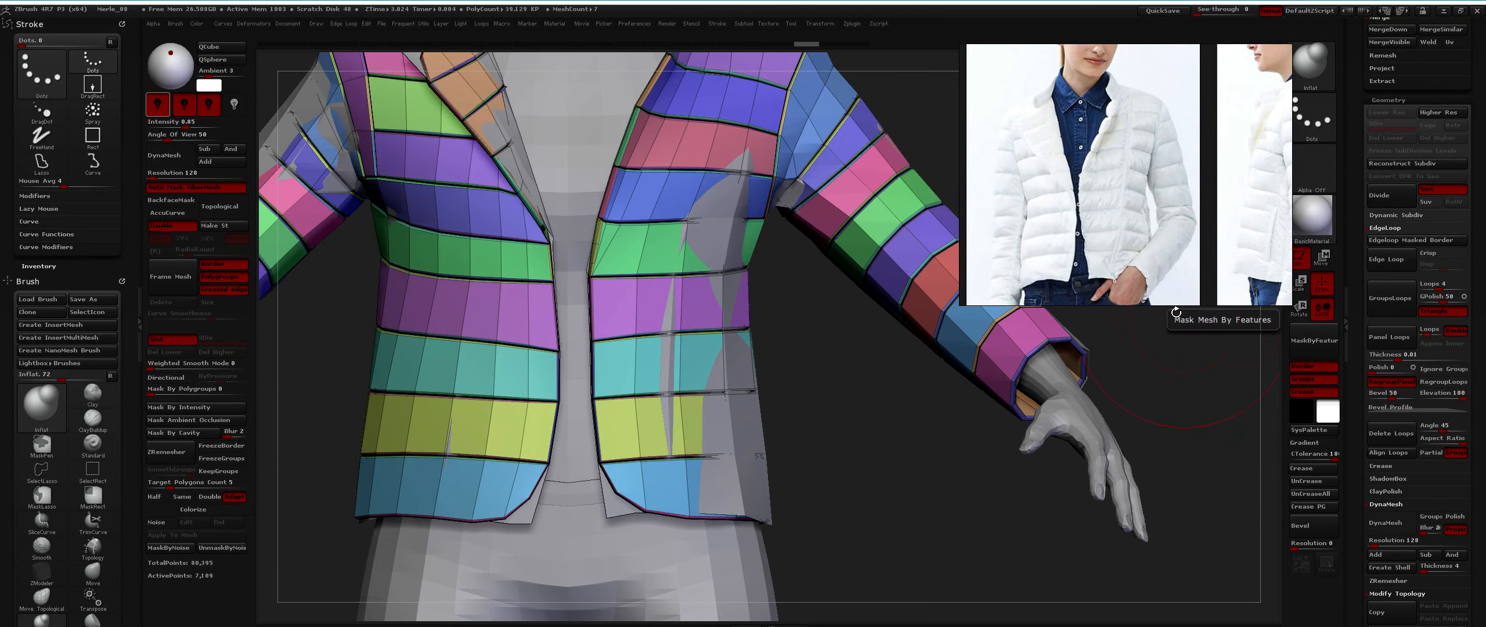
key("ctrl")
mouse_move(877, 375)
right_mouse_down("ctrl")
mouse_move(870, 325)
mouse_move(842, 331)
right_mouse_up("ctrl")
key("ctrl+z")
key("ctrl+z")
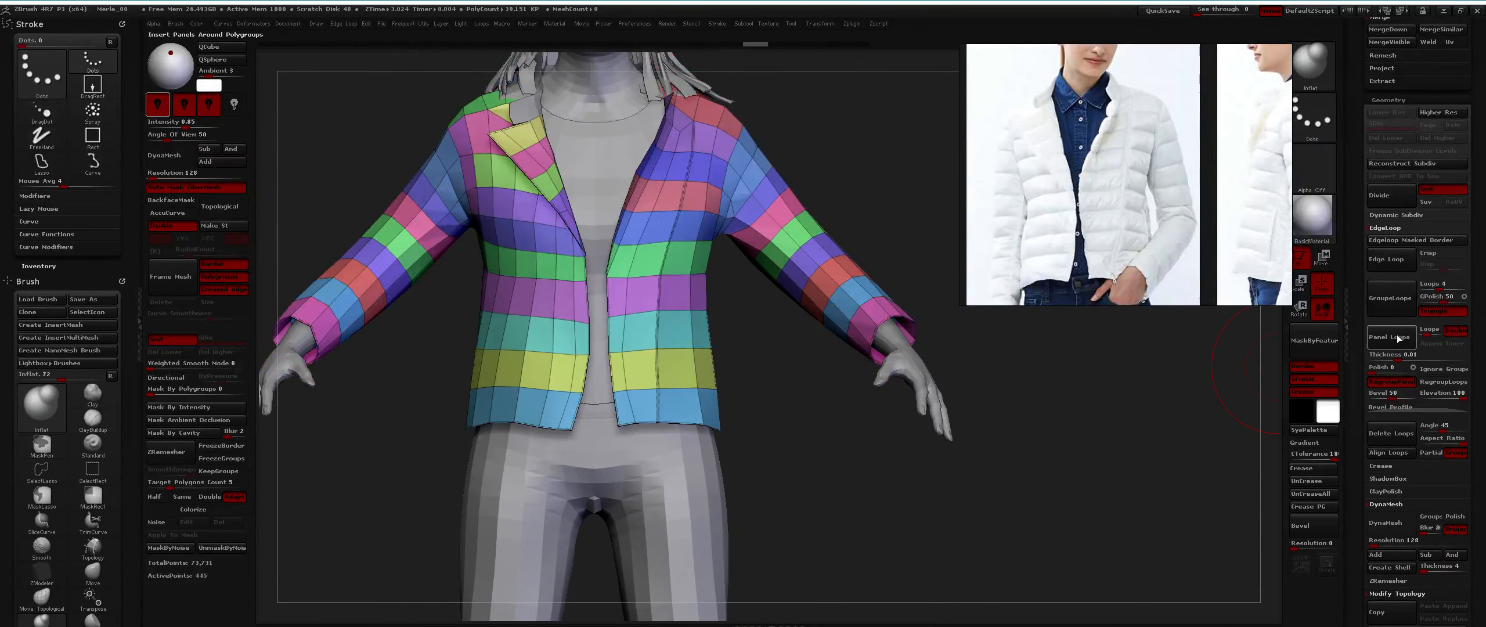
Try Panel Loops on the jacket with Regroup Panels on and again with it off, undoing each attempt.
left_click(1396, 339)
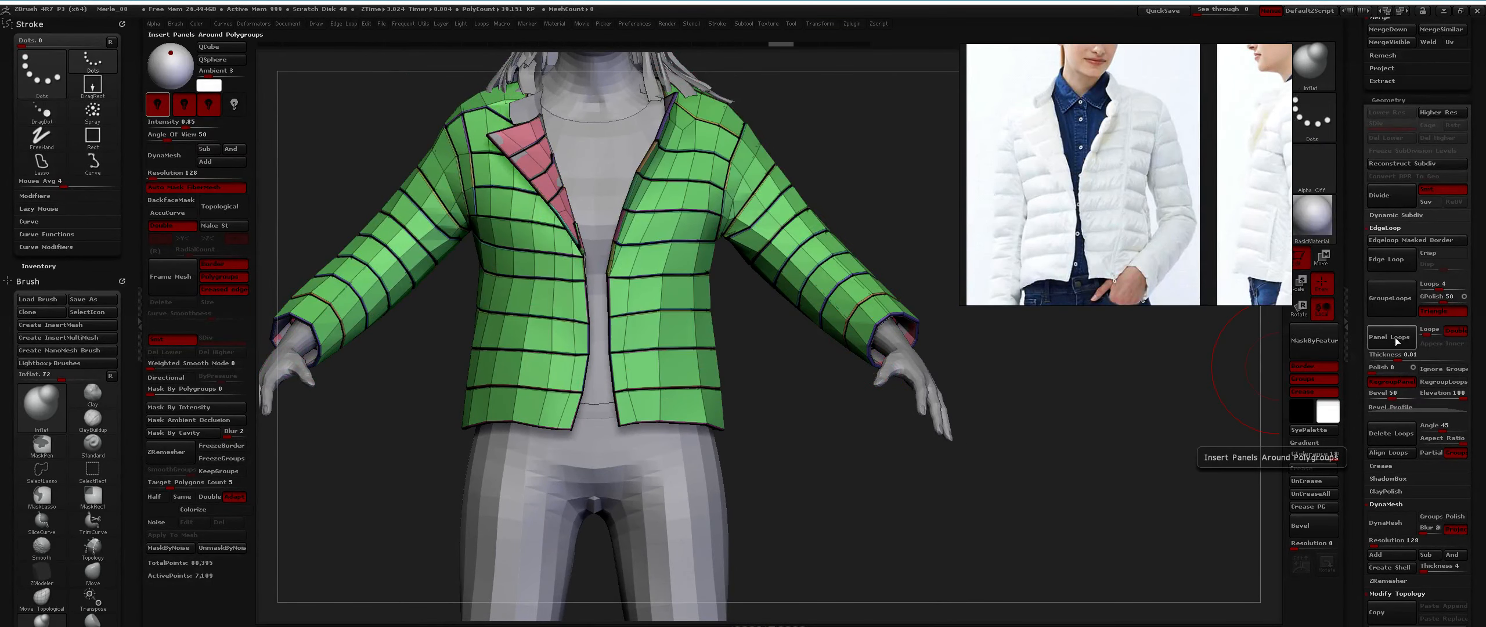
key("ctrl+z")
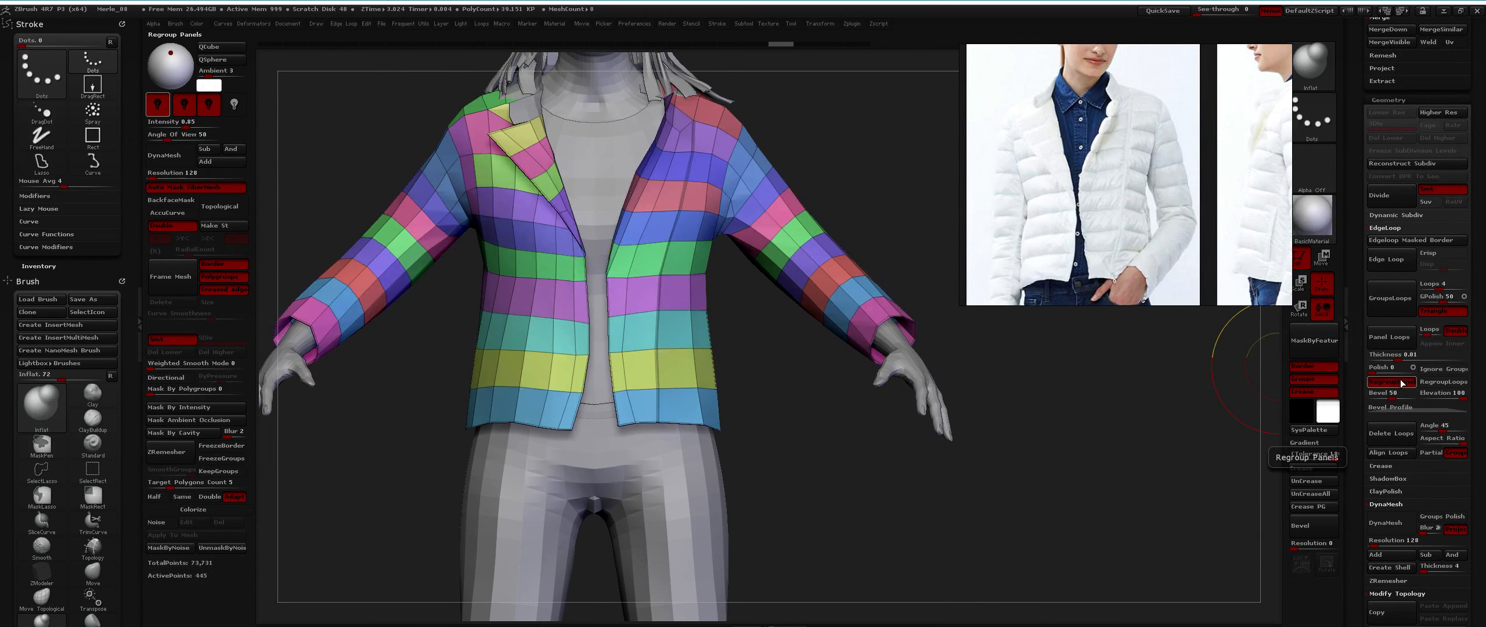
left_click(1390, 338)
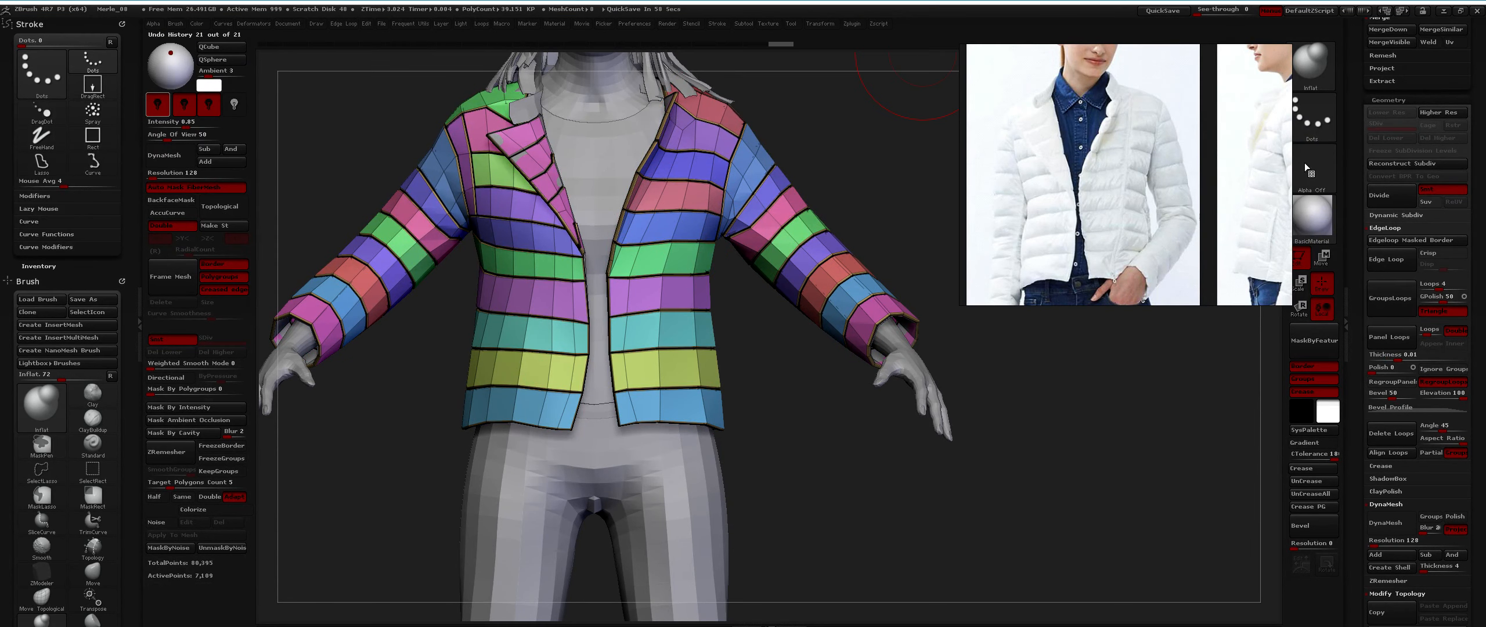
key("ctrl+z")
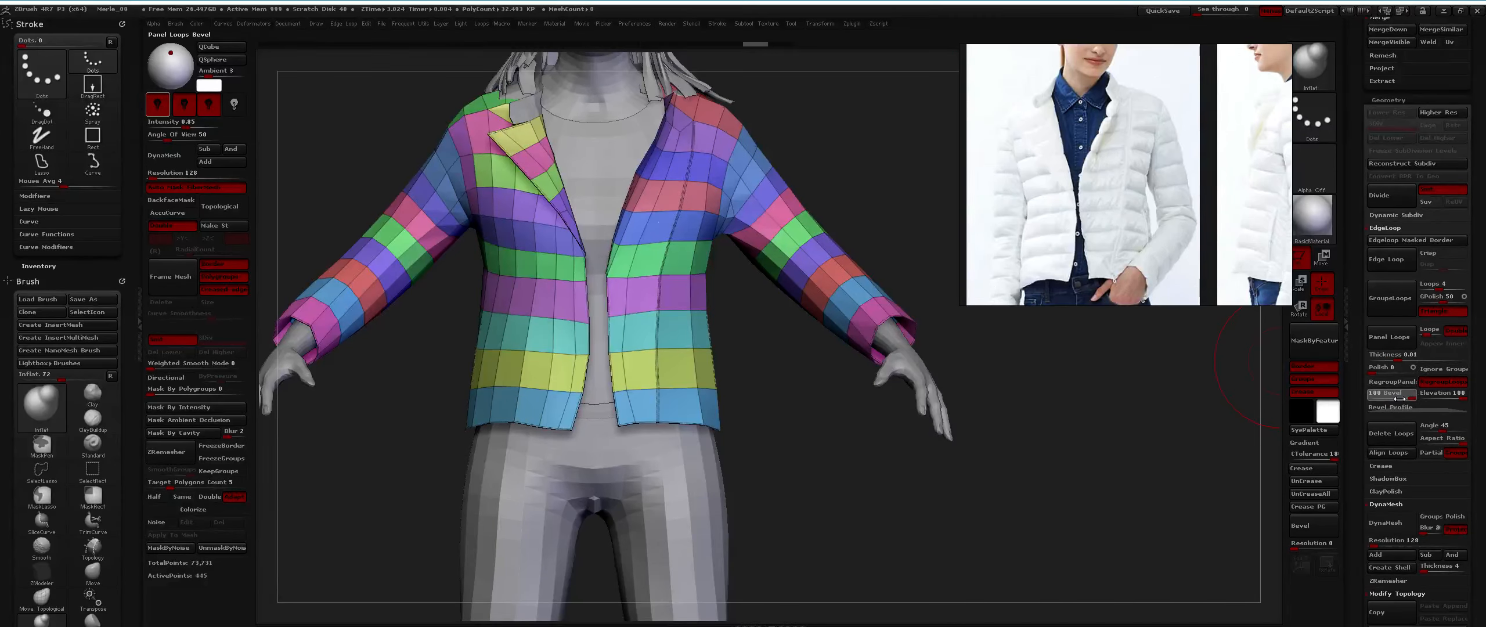
Test Panel Loops on the jacket with the bevel set to 100, and undo the panels.
left_click(1389, 337)
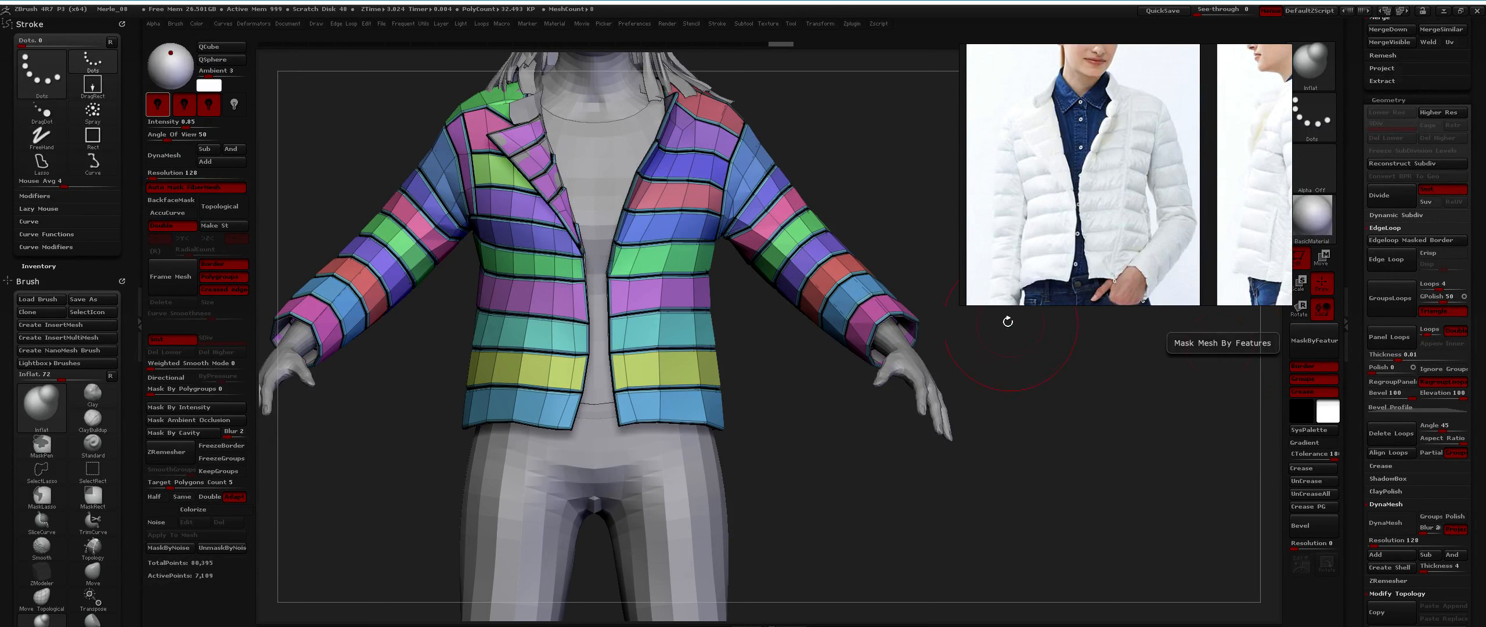
key("ctrl+z")
Raise the middle of the Bevel Profile curve slightly, test Panel Loops on the jacket and undo them.
left_click(1390, 407)
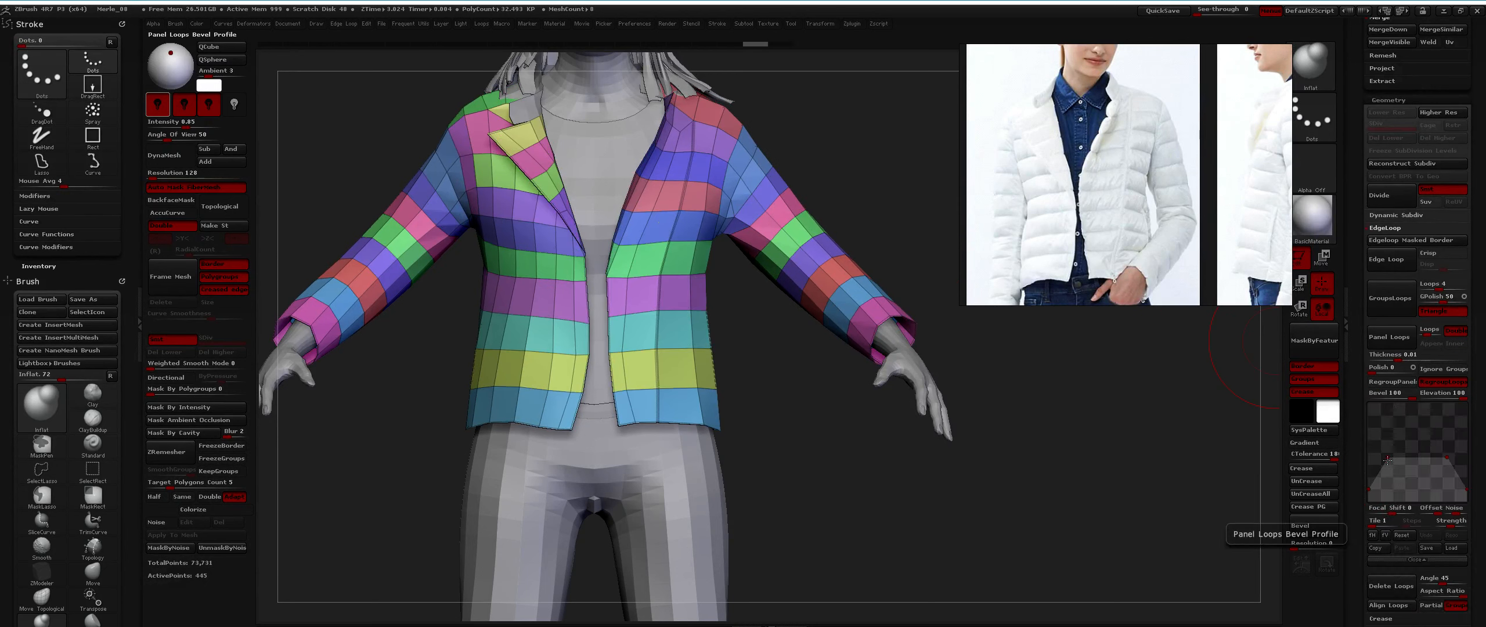
mouse_move(1388, 458)
left_mouse_down()
mouse_move(1436, 472)
mouse_move(1402, 468)
left_mouse_up()
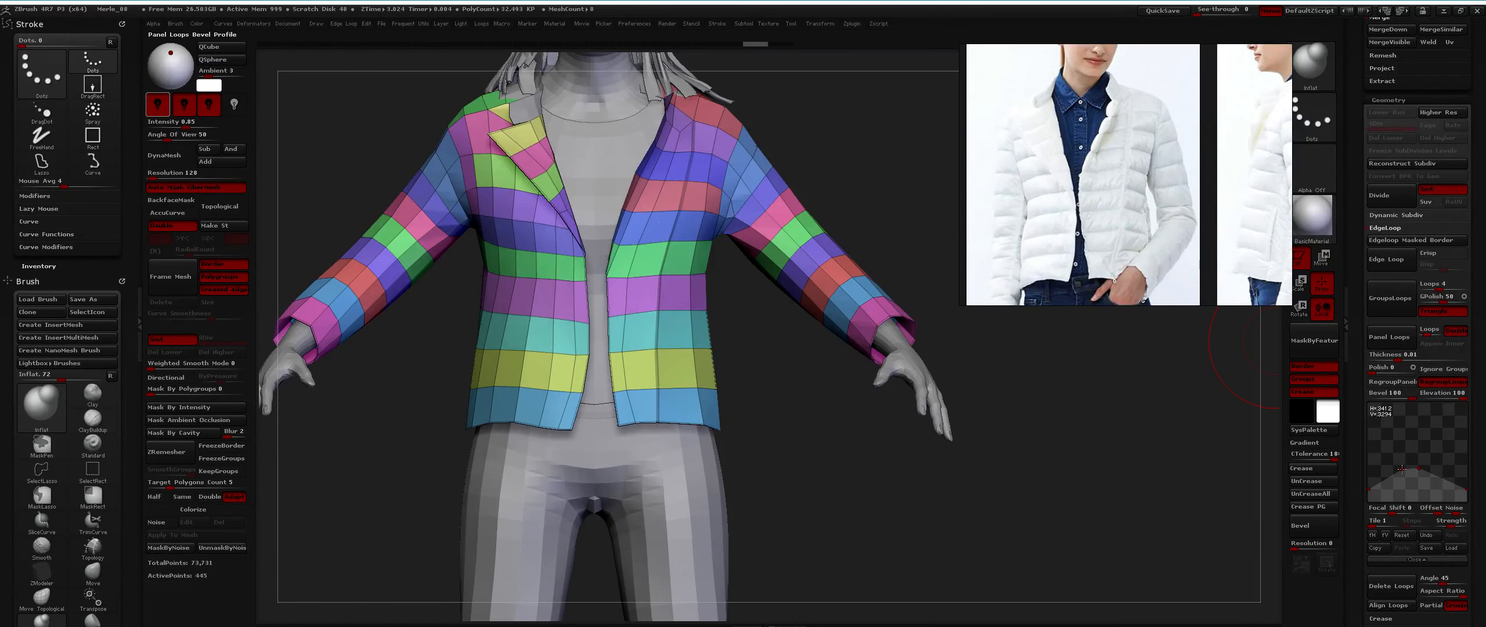
left_click(1391, 339)
mouse_move(781, 343)
left_mouse_down()
mouse_move(833, 347)
mouse_move(791, 348)
left_mouse_up()
key("ctrl+z")
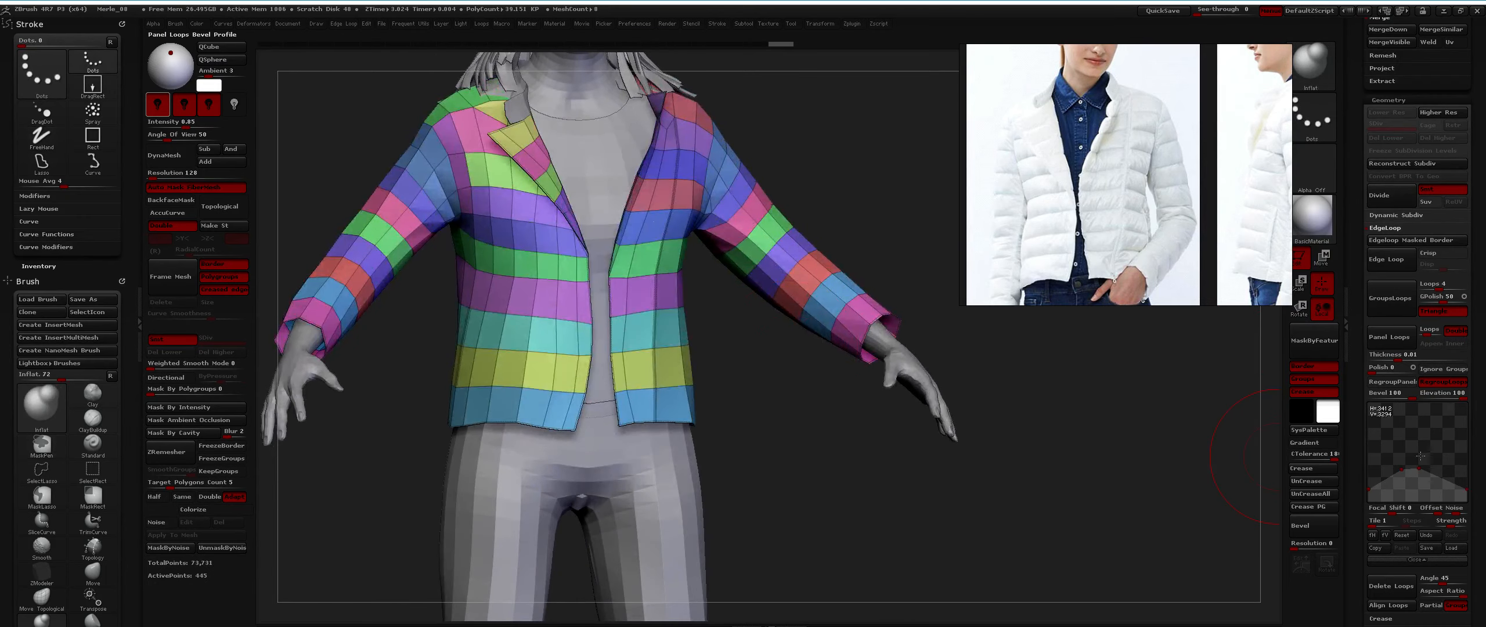
Test Panel Loops on the jacket with the Bevel Profile curve reshaped into a tall central peak, and undo them.
left_click(1392, 339)
right_click_drag(629, 343, 681, 432)
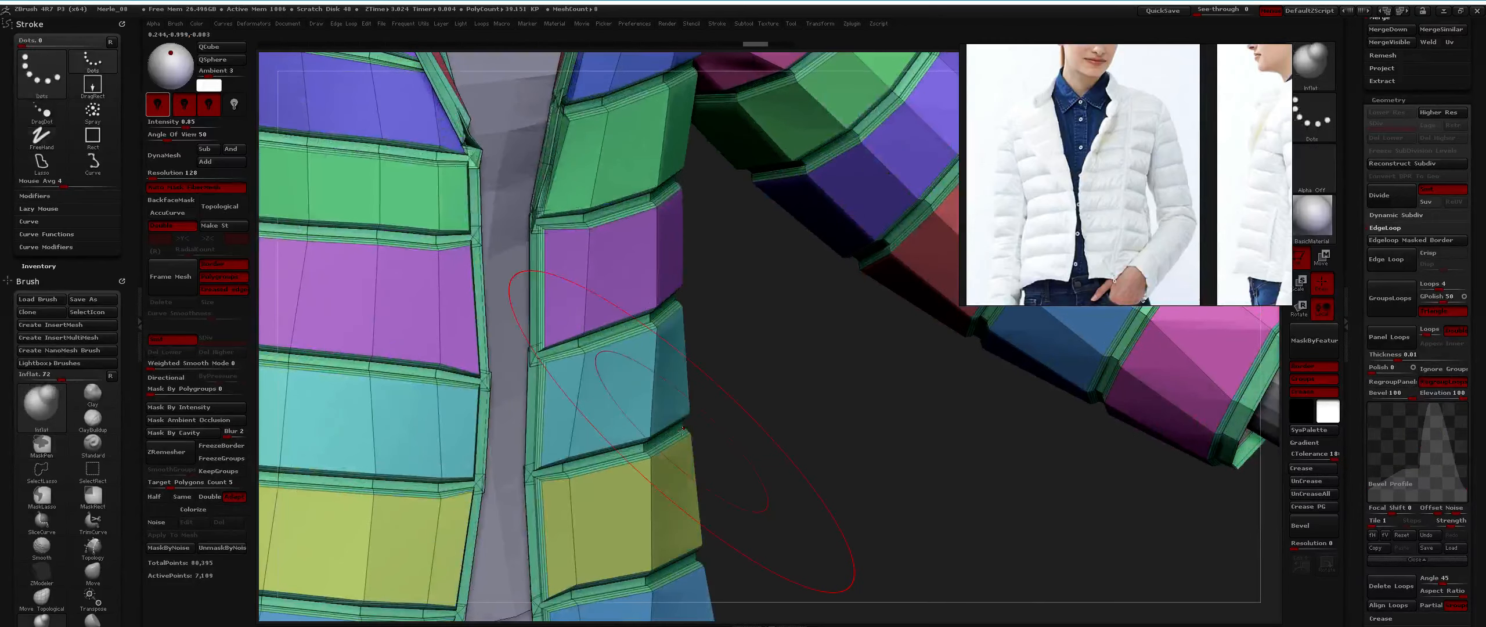
key("ctrl")
key("ctrl+z")
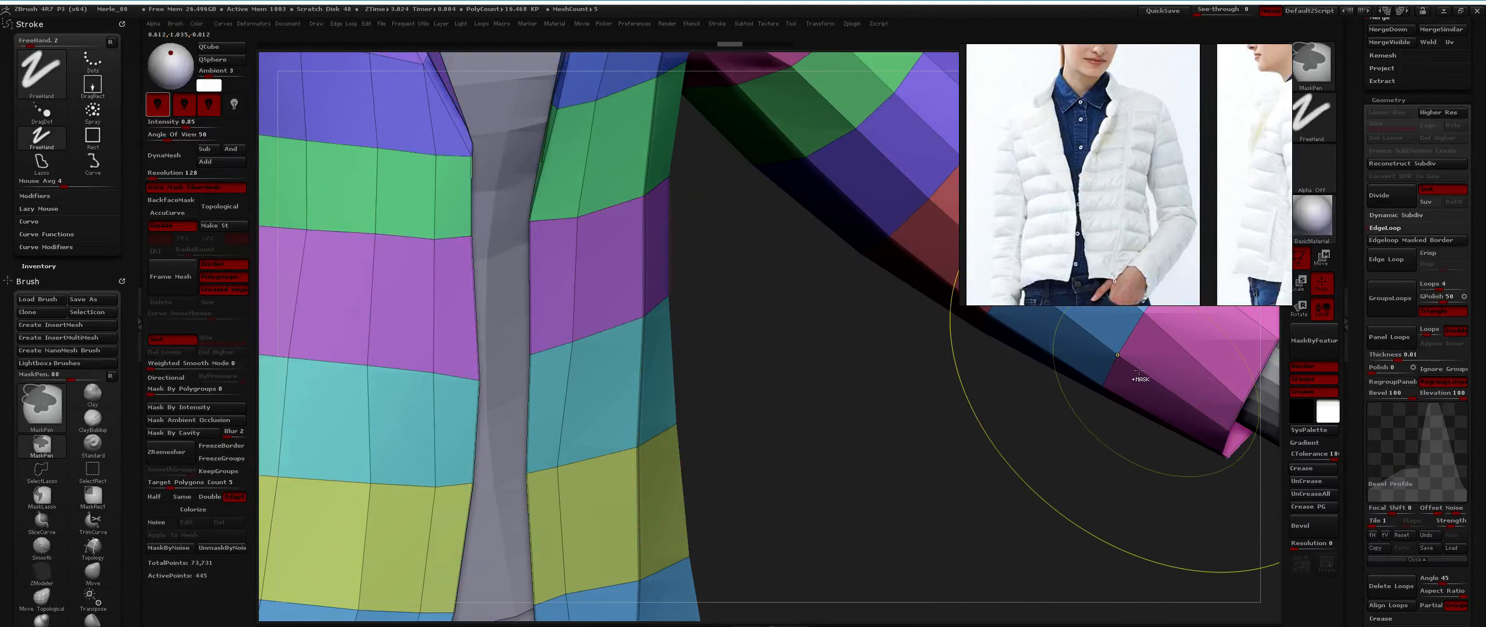
Flatten the Bevel Profile curve and test Panel Loops on the jacket with it.
key("ctrl+z")
left_click(1401, 535)
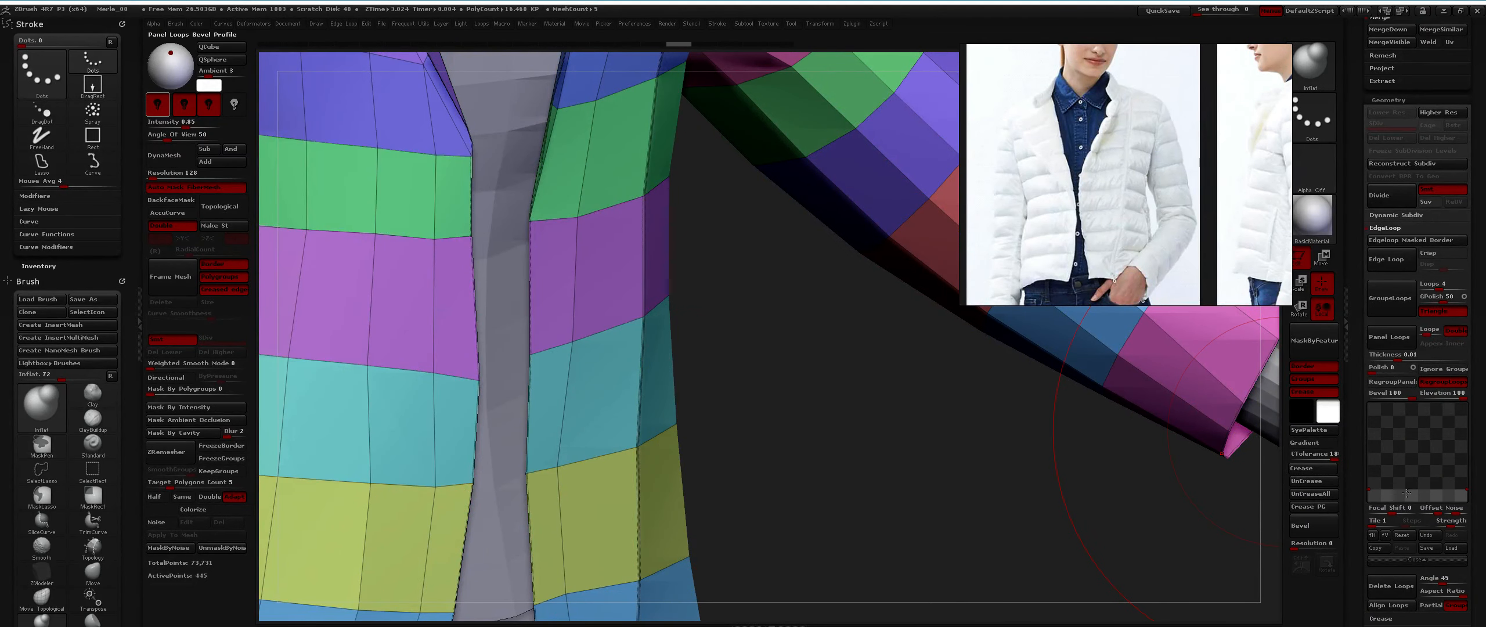
left_click(1388, 336)
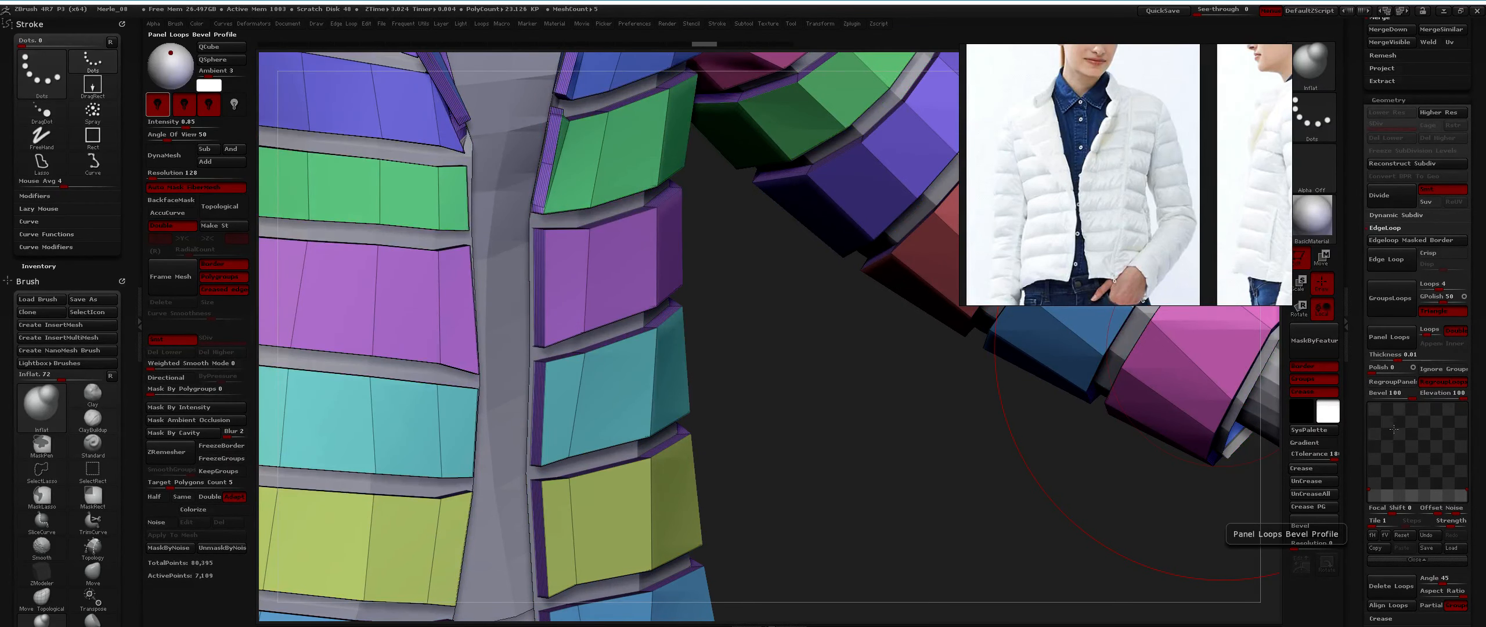
Raise the Bevel Profile curve into a smooth central peak and test Panel Loops on the jacket again.
left_click_drag(1417, 489, 1411, 417)
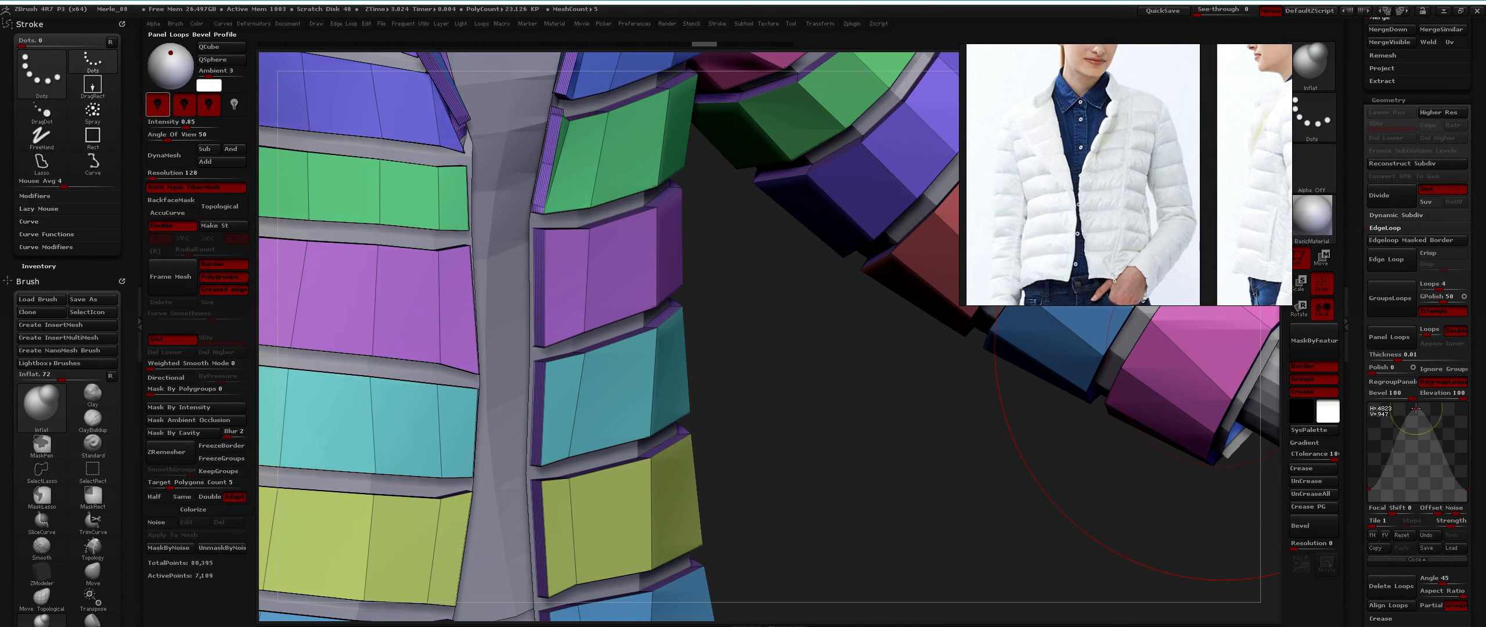
left_click(1400, 343)
key("ctrl+z")
key("ctrl+z")
key("ctrl+z")
left_click(1382, 346)
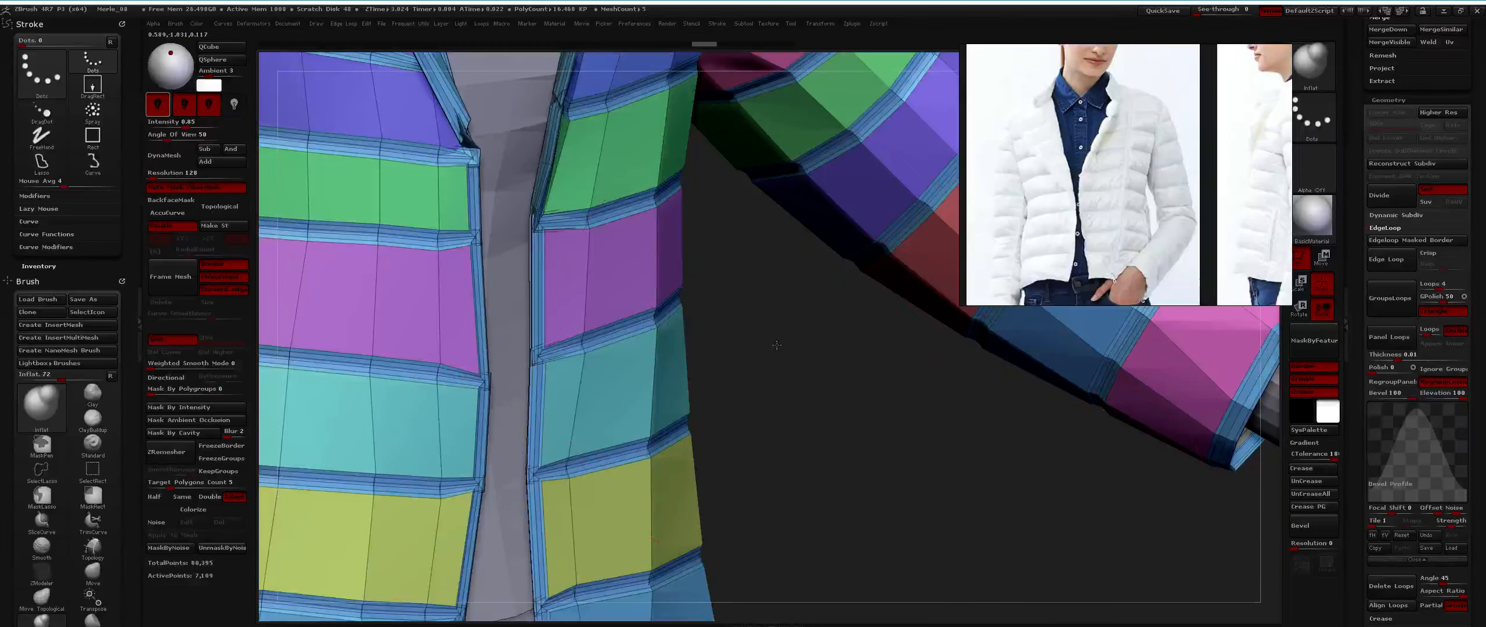
left_click_drag(1103, 441, 1137, 457)
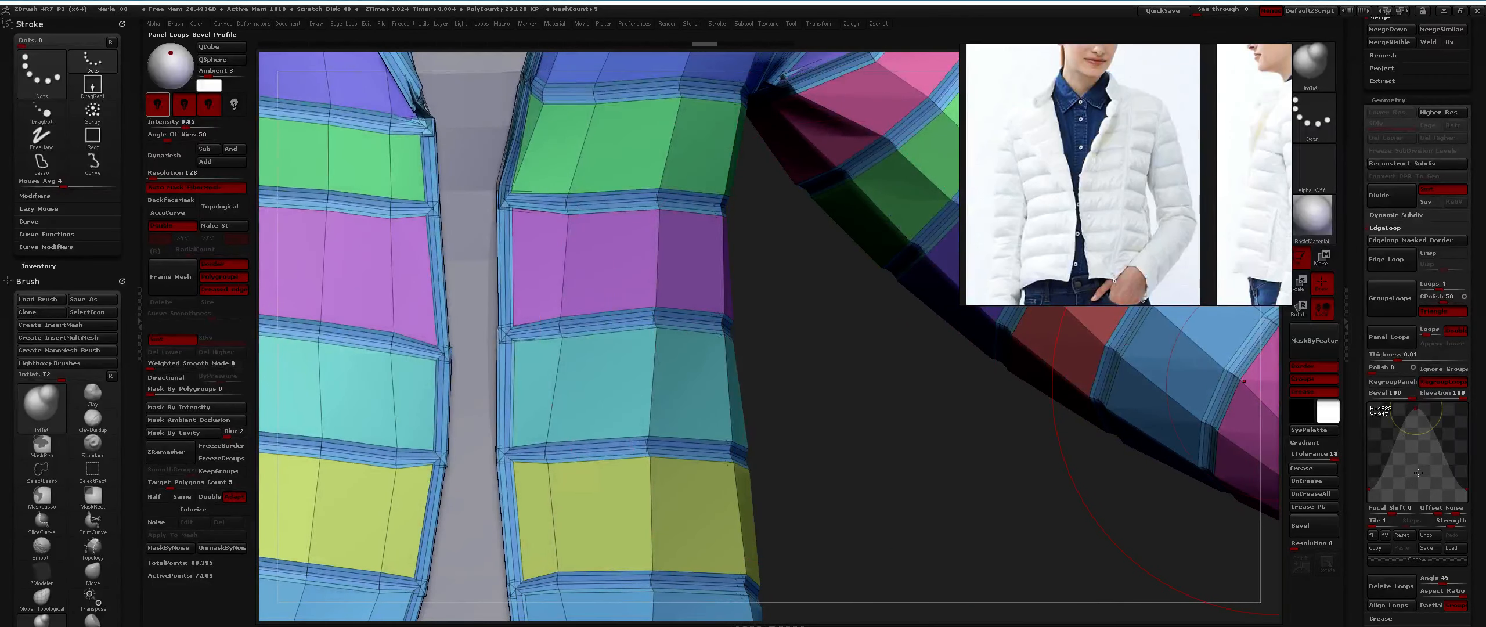
Revert the Bevel Profile to its low, flat-topped curve, undo the panels and collapse the curve editor.
left_click(1423, 533)
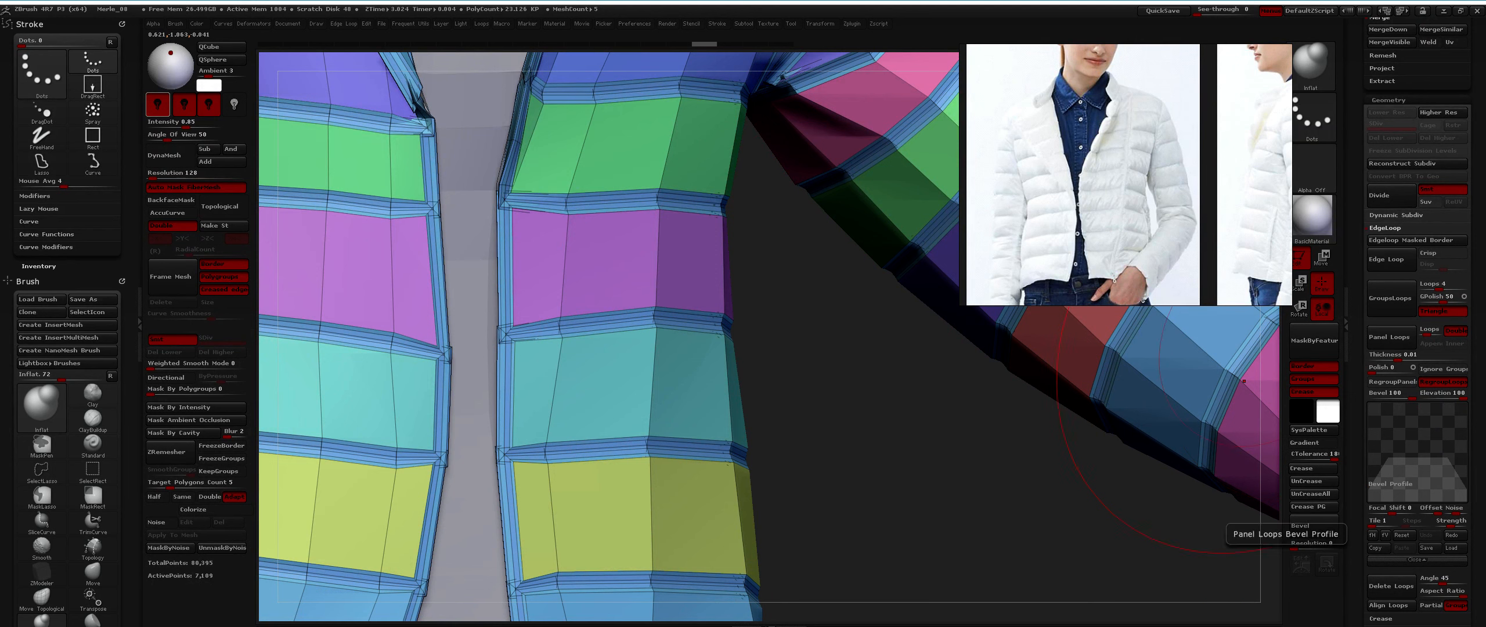
key("ctrl+z")
right_click_drag(810, 405, 809, 476, "ctrl")
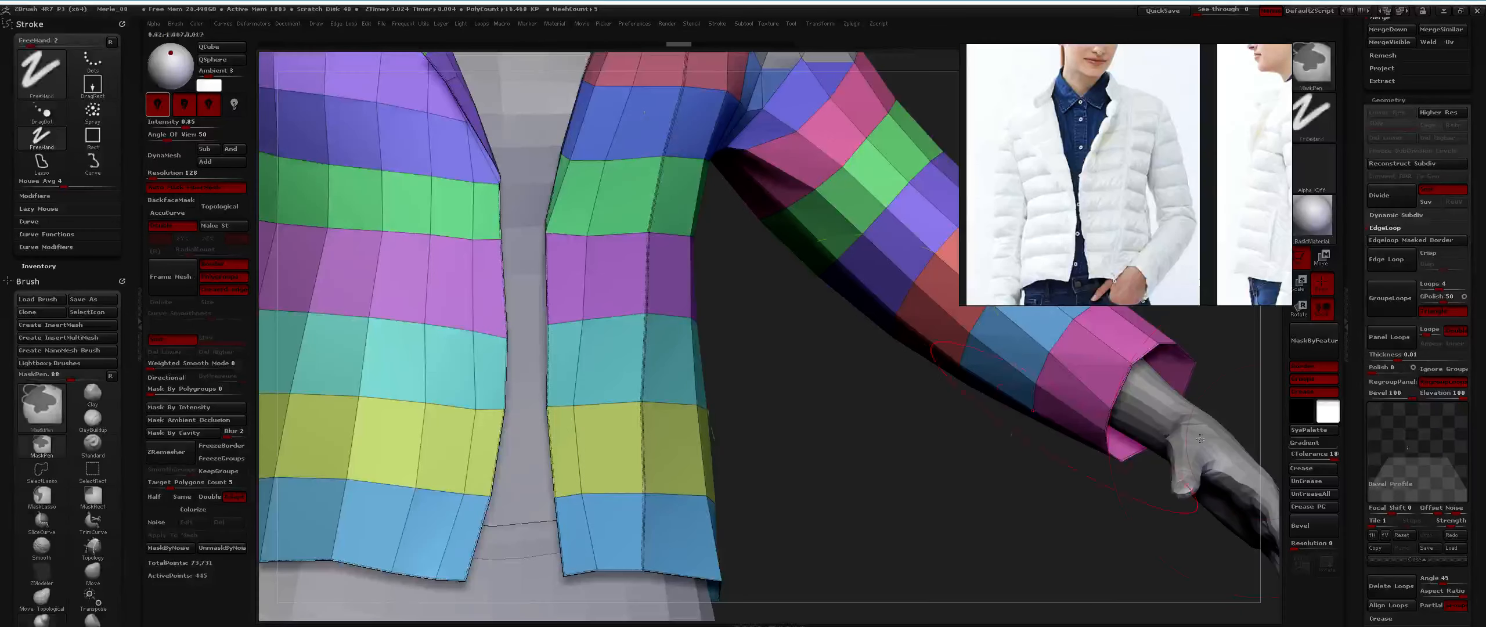
left_click(1410, 563)
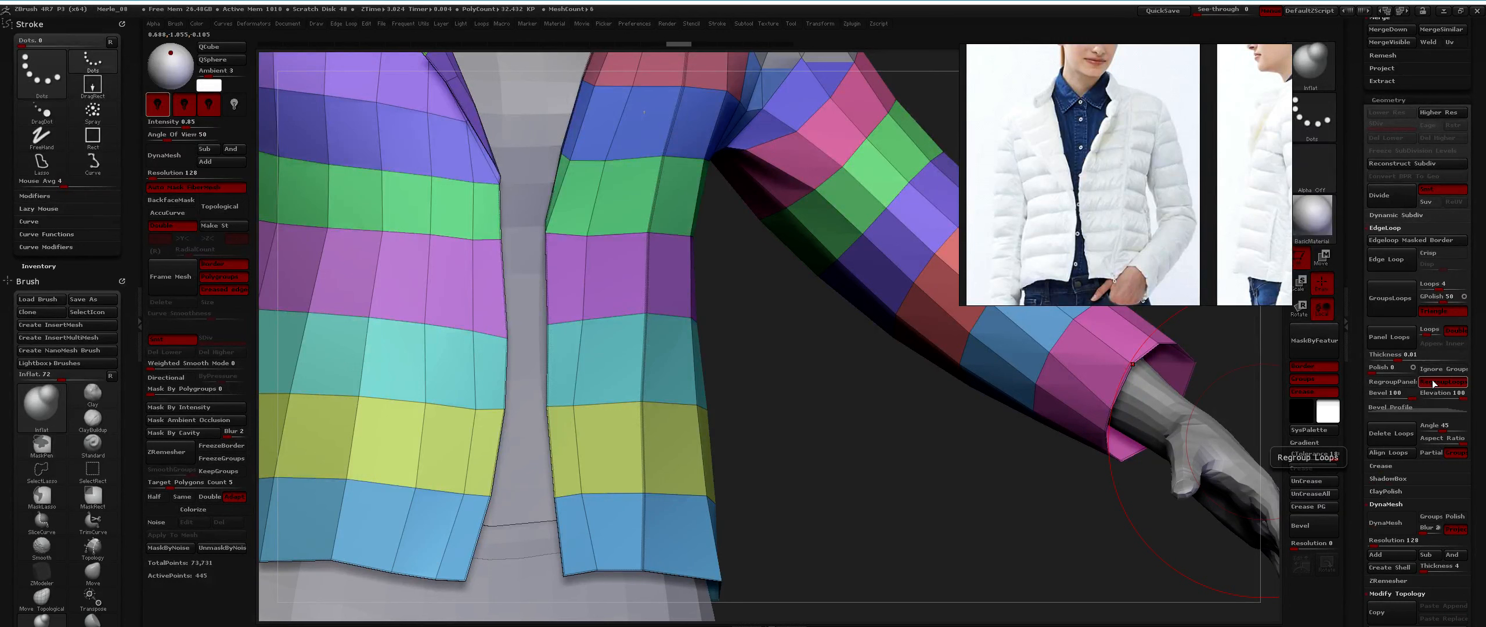
Test Panel Loops on the jacket with Polish set to 4, and undo the panels.
left_click_drag(1371, 373, 1374, 371)
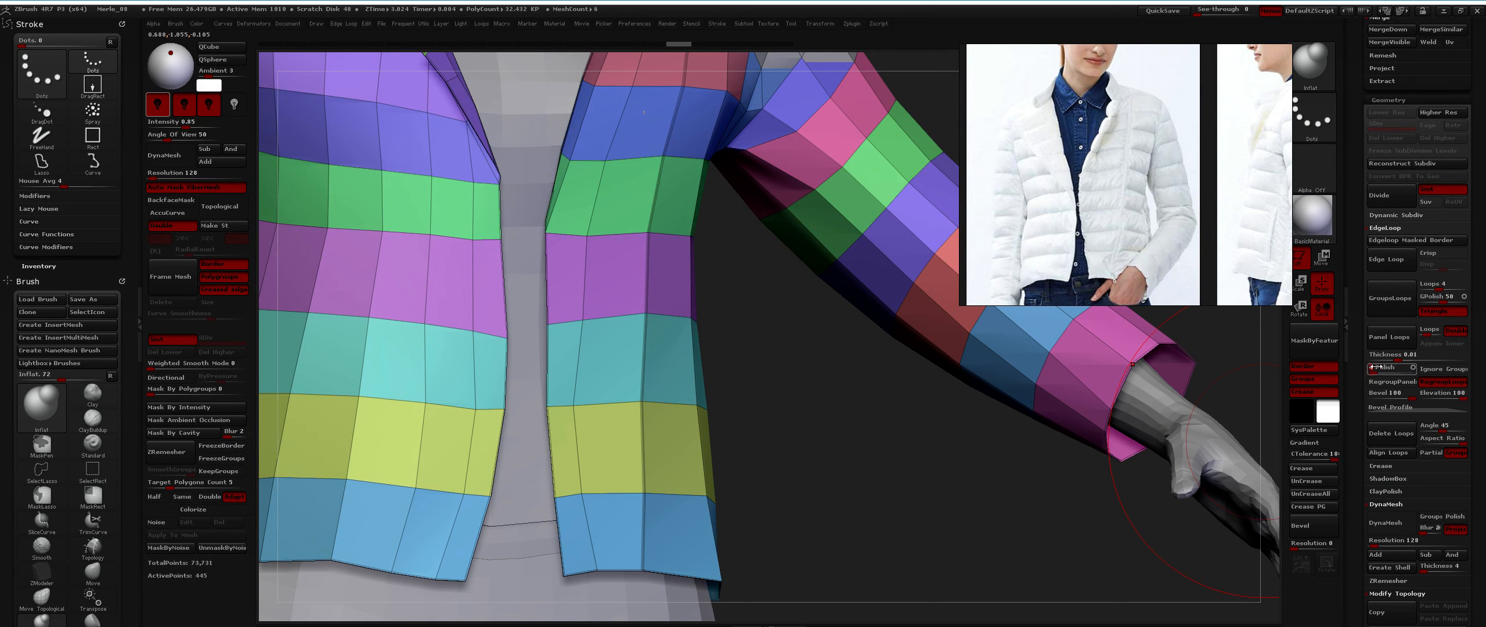
left_click(1384, 342)
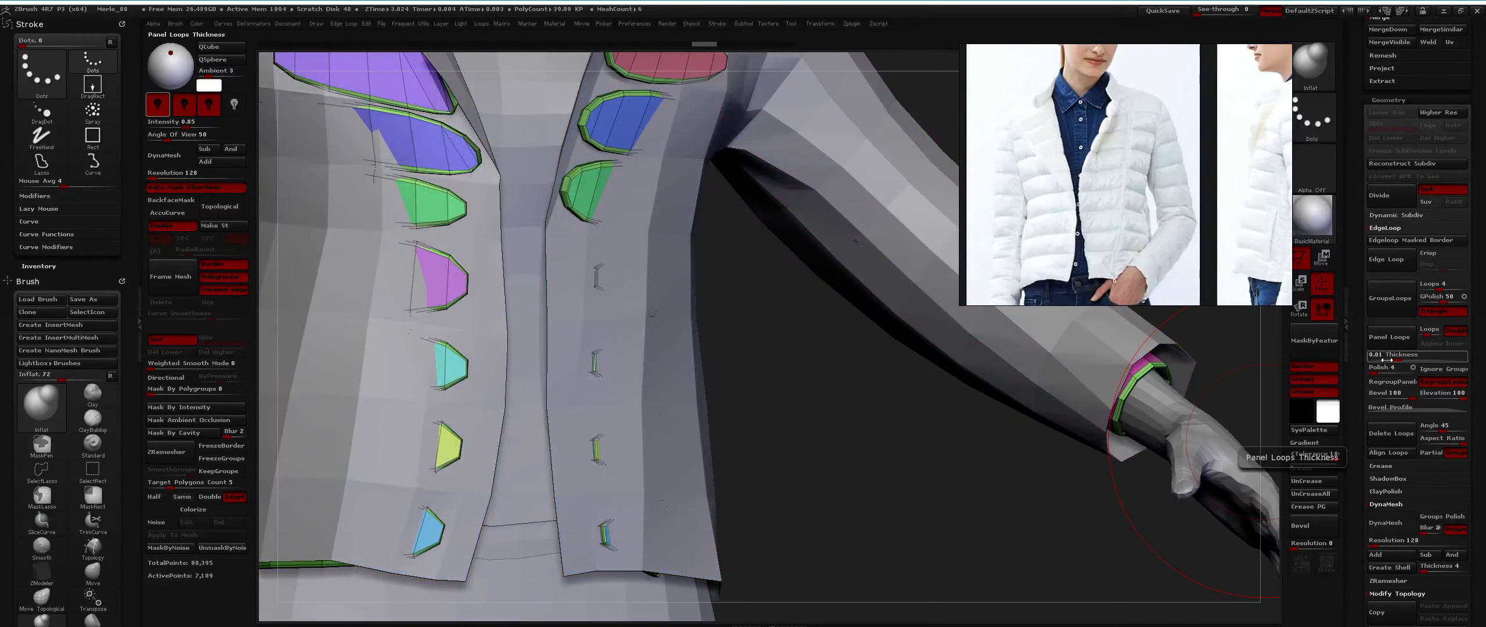
key("ctrl+z")
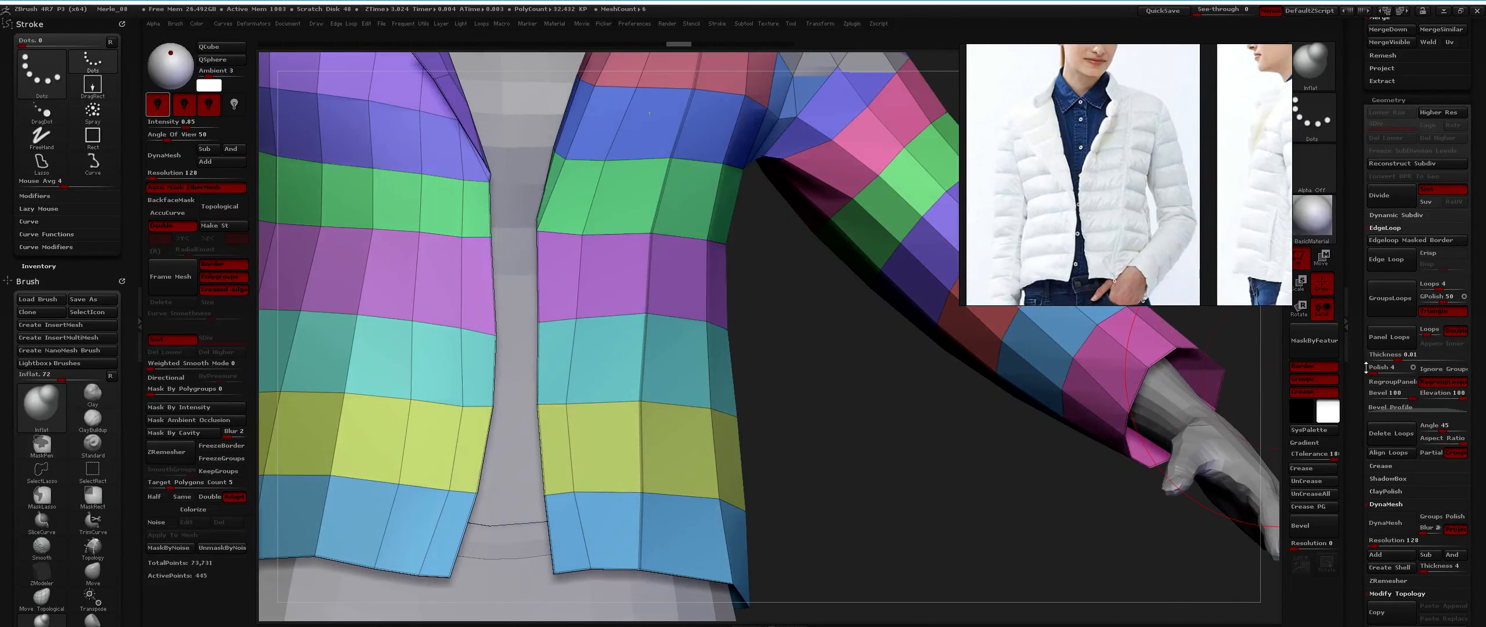
Return Polish to 0, test Panel Loops on the whole jacket and undo the panels.
left_click(1389, 336)
key("f")
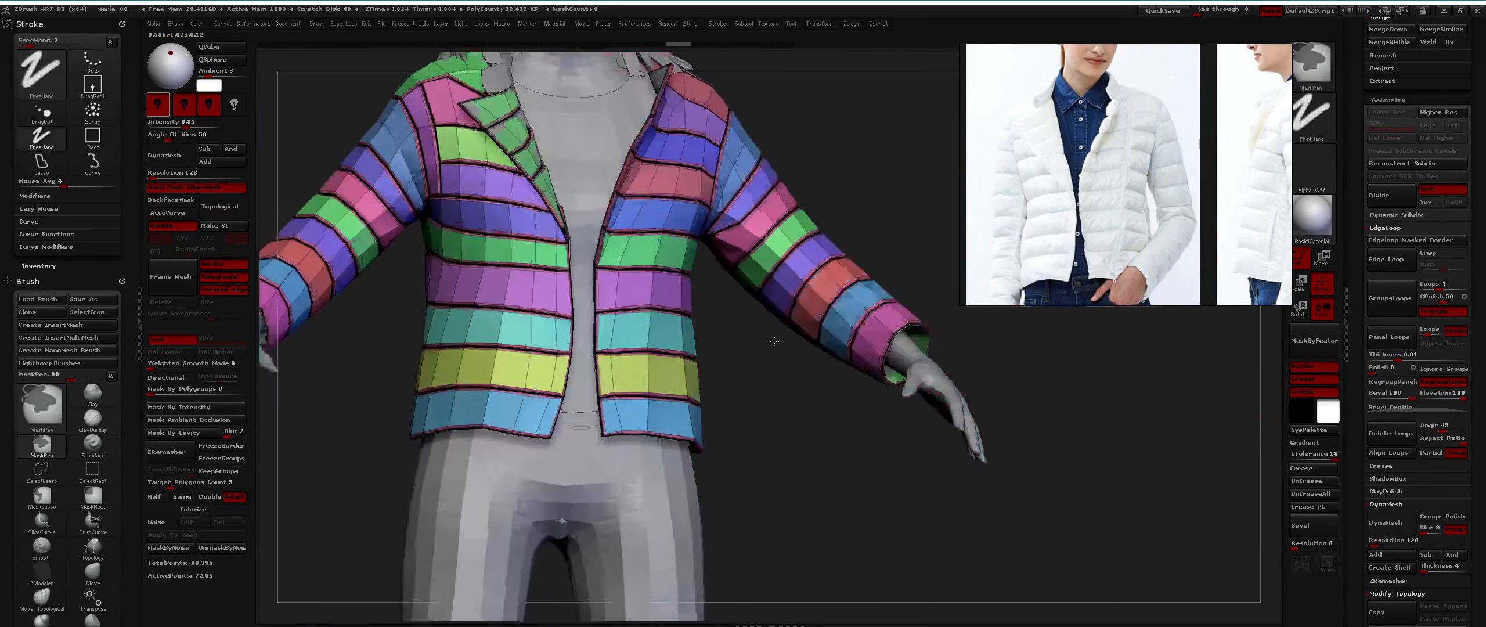
left_click_drag(717, 281, 766, 334, "alt")
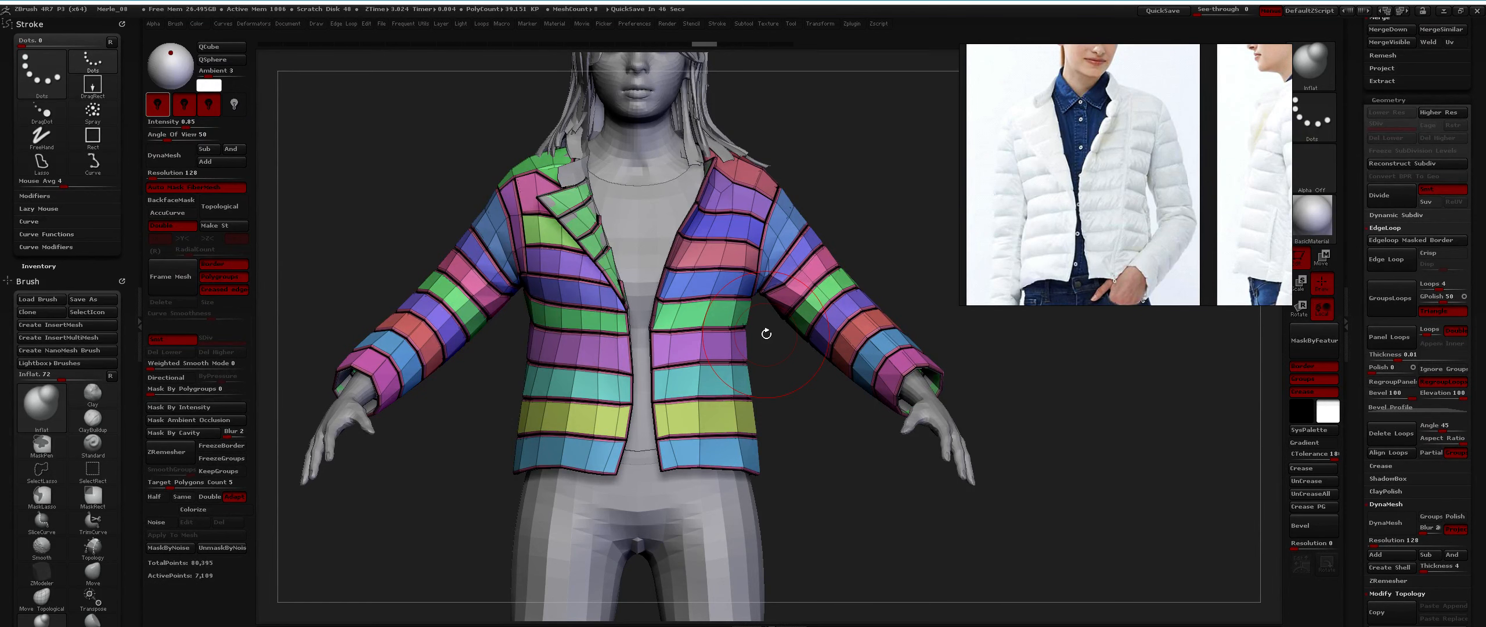
left_click_drag(766, 334, 762, 250)
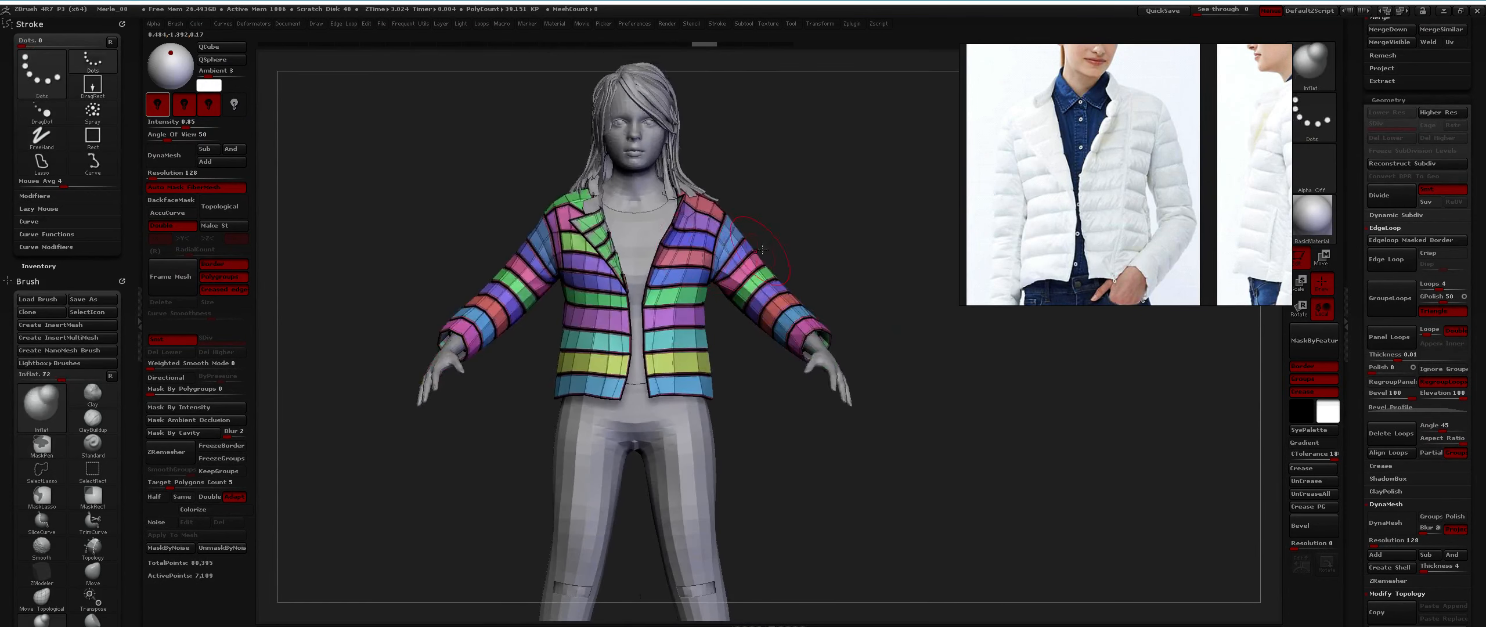
key("ctrl+z")
Lower the Panel Loops bevel, test the panels on the jacket and undo them.
left_click_drag(1386, 394, 1384, 394)
left_click(1389, 337)
right_click_drag(755, 255, 761, 388, "ctrl")
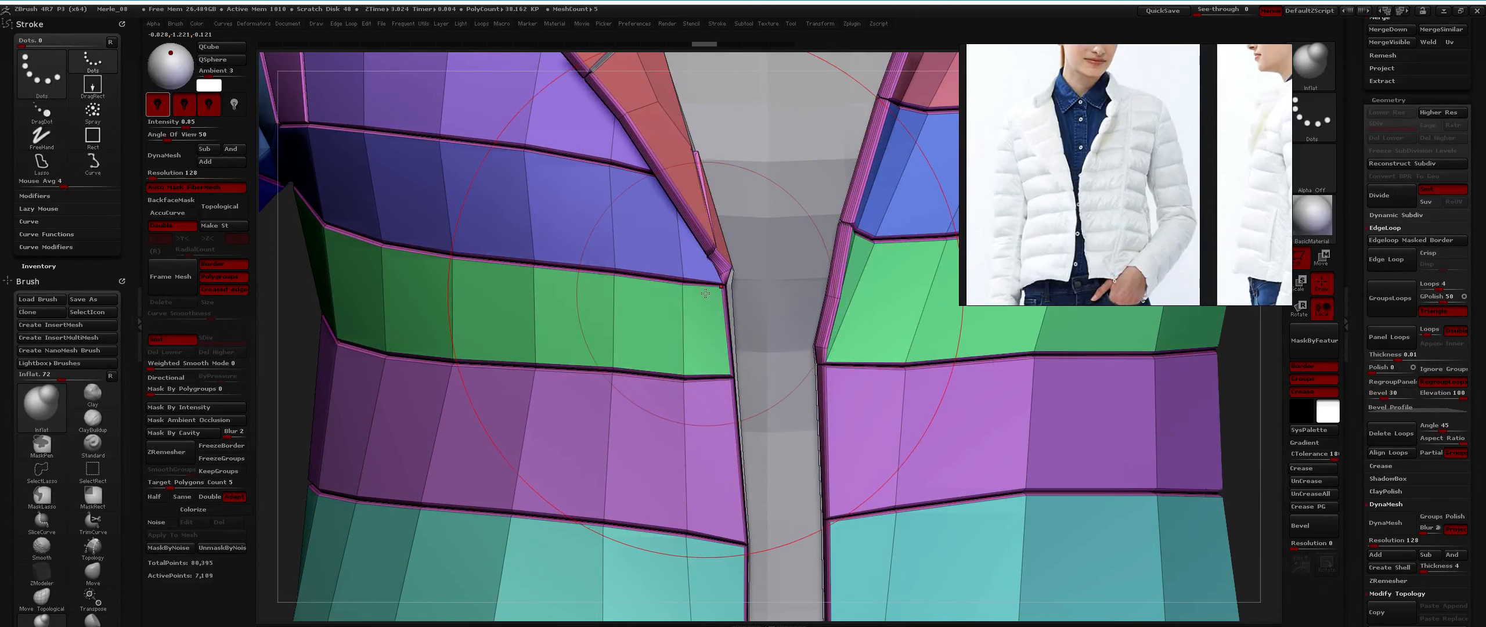
key("ctrl+z")
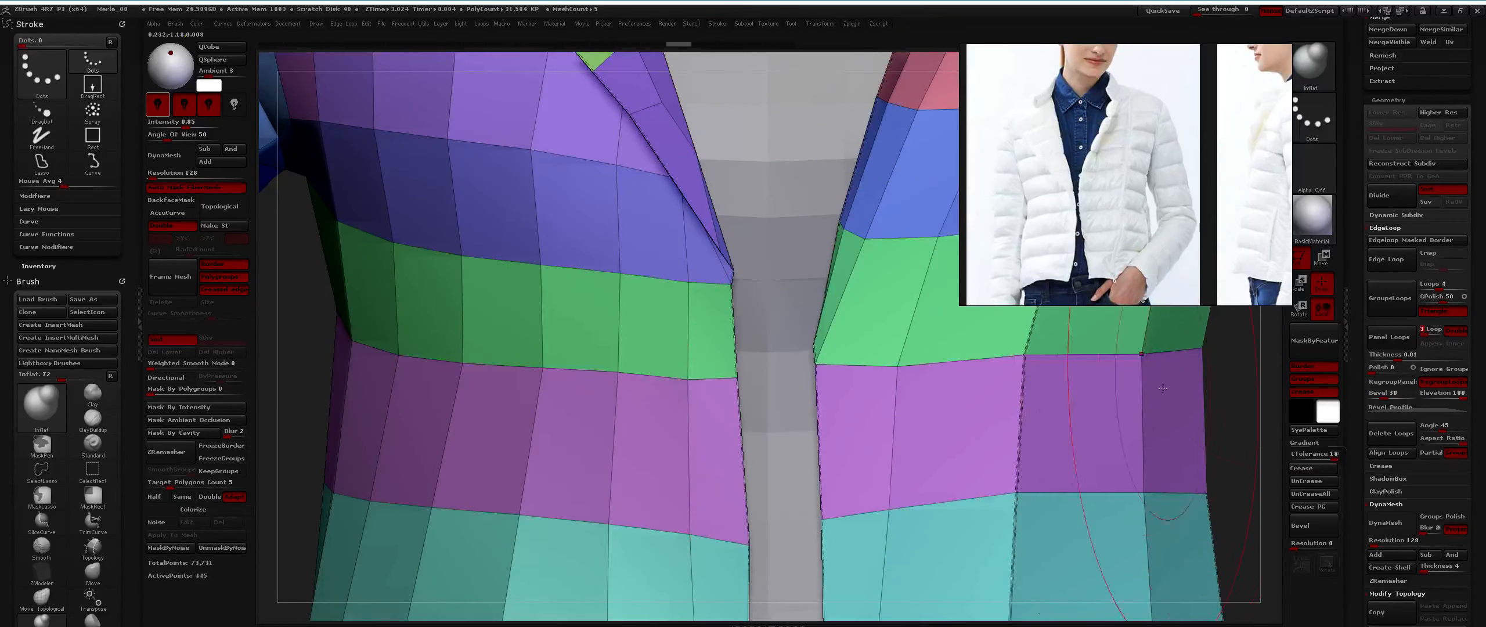
Reduce the number of loops for Panel Loops, test the panels on the jacket and undo them.
left_click(1381, 341)
right_click_drag(671, 392, 697, 331, "ctrl")
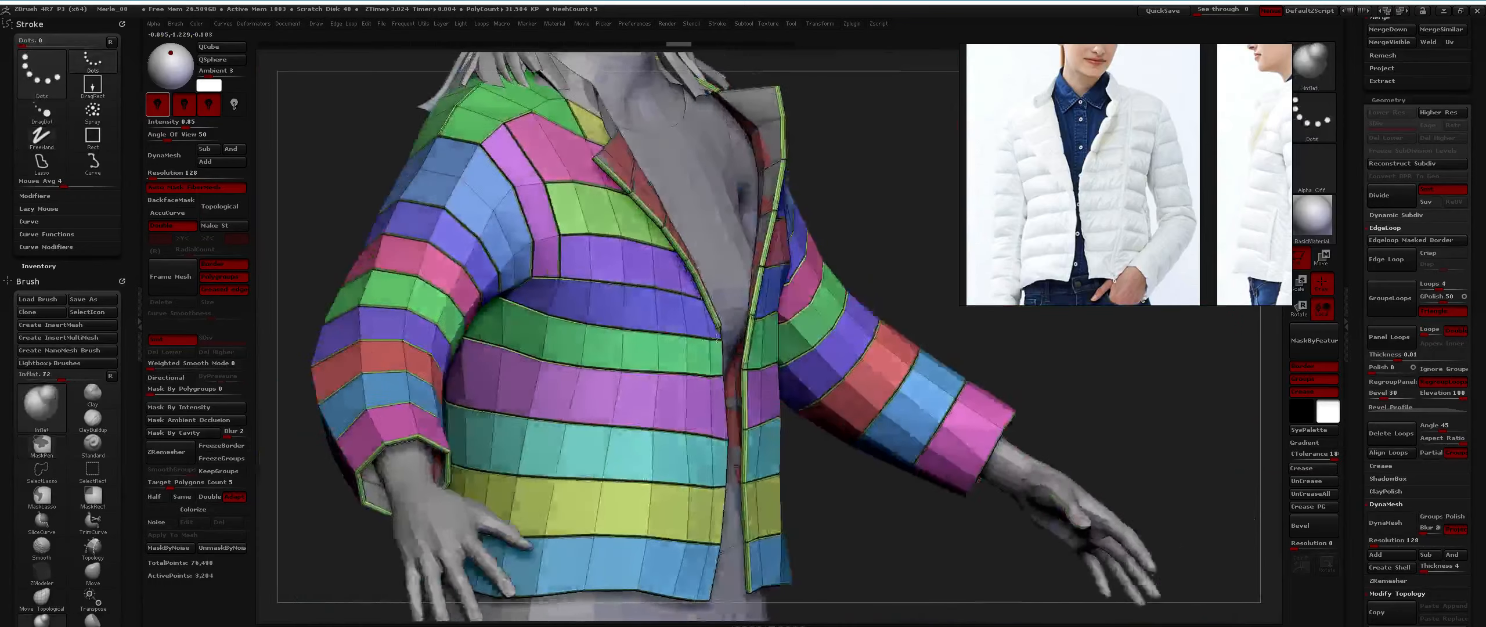
left_click_drag(1103, 337, 1286, 337)
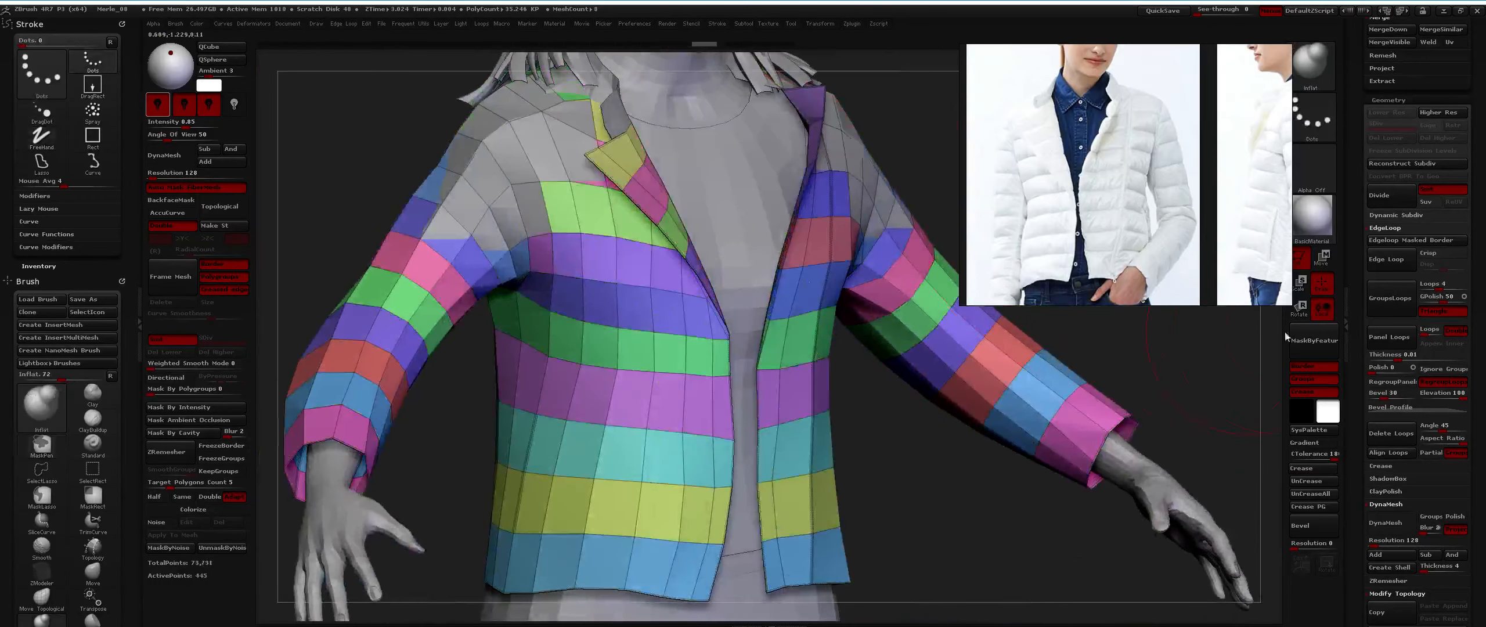
Test Panel Loops on the jacket with Double turned off, and undo the panels.
left_click(1454, 334)
left_click(1392, 338)
right_click_drag(696, 352, 725, 366)
left_click_drag(725, 366, 754, 377)
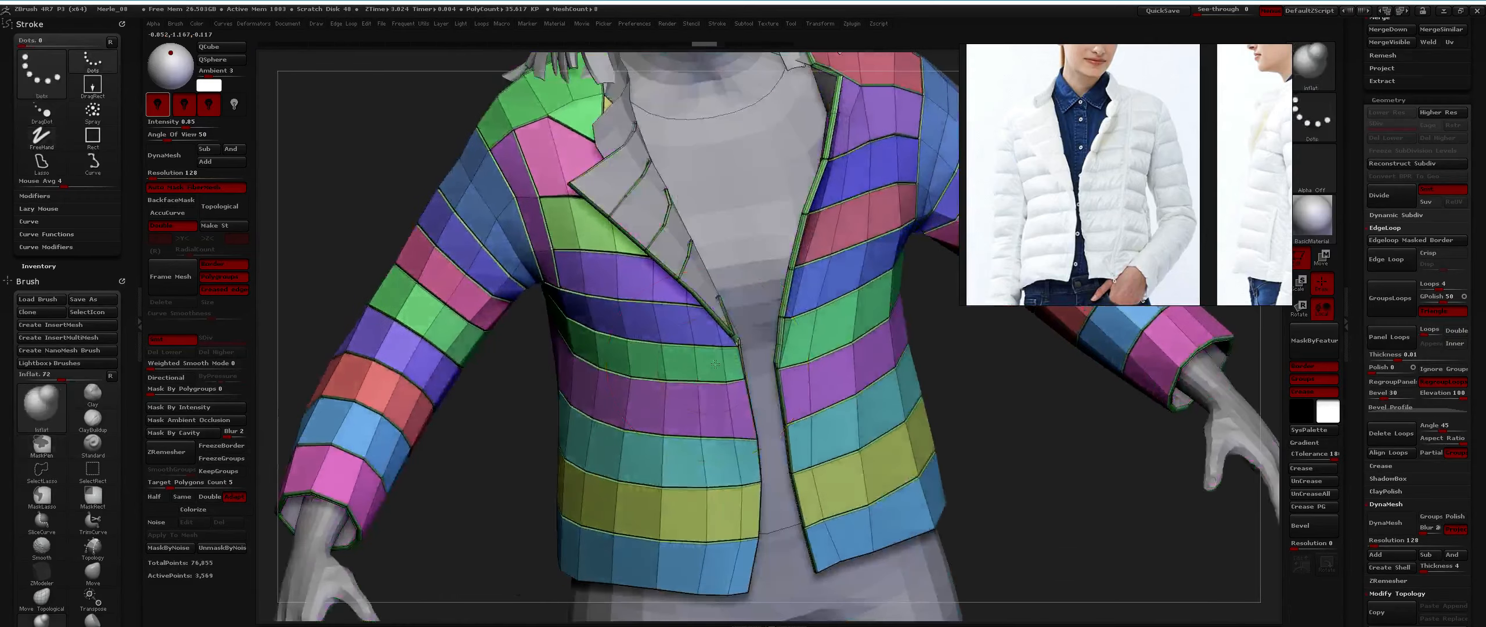
left_click_drag(754, 349, 717, 306)
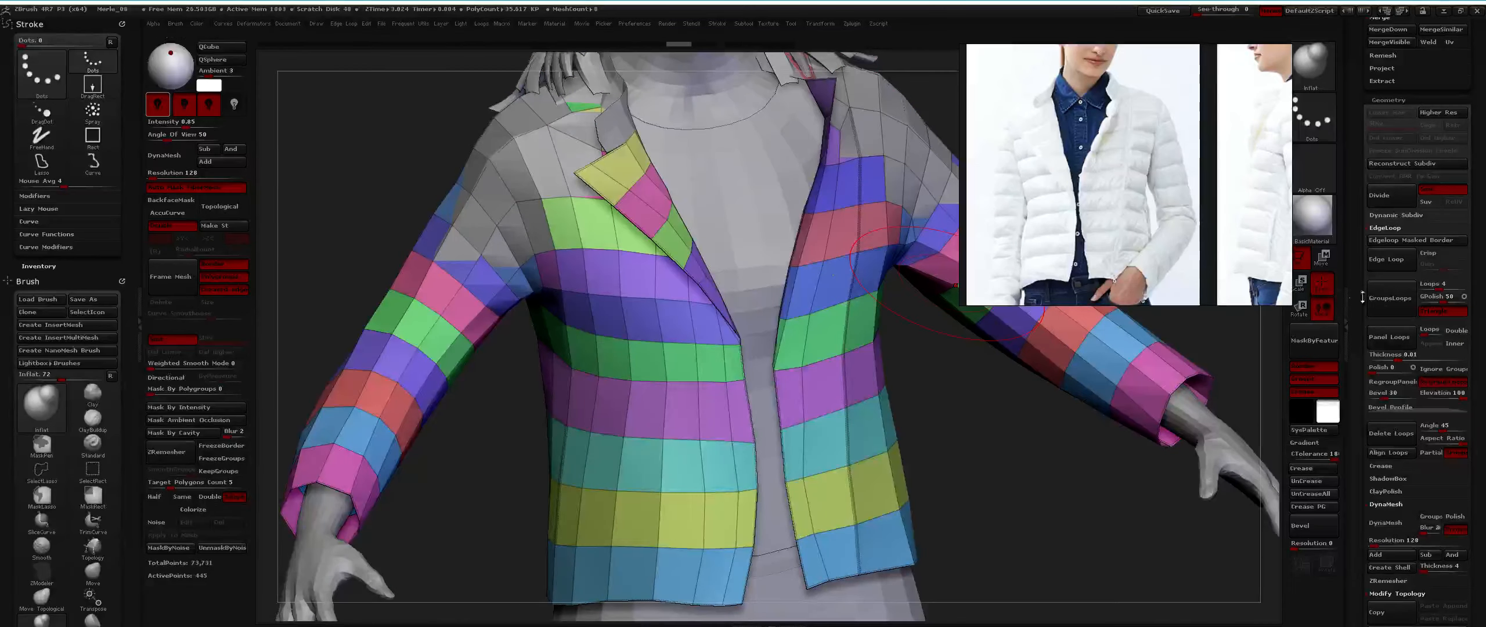
Turn Double on again and create the jacket's panels with Panel Loops.
left_click(1457, 330)
left_click(1390, 337)
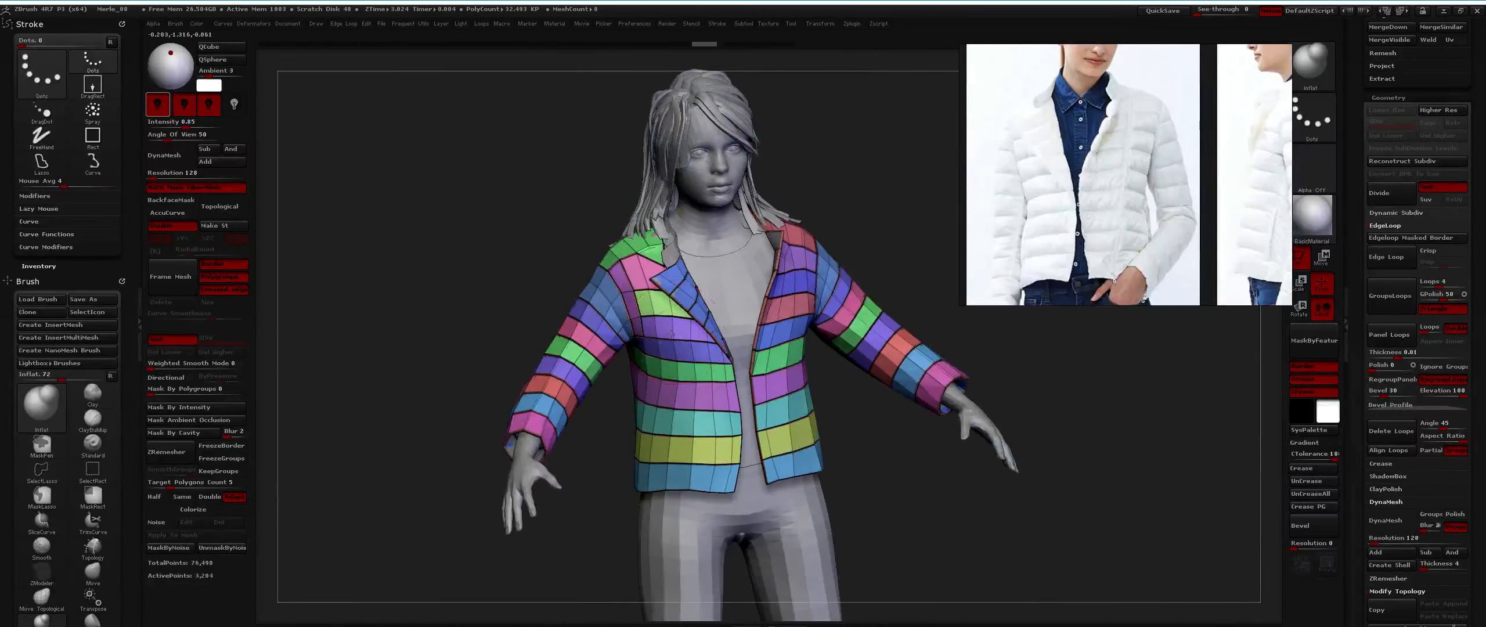
right_click_drag(671, 334, 653, 337)
Examine the panels on the jacket's back and front without the polyframe colors.
mouse_move(681, 450)
right_mouse_down("alt")
mouse_move(650, 376)
mouse_move(809, 314)
right_mouse_up("alt")
left_click_drag(681, 265, 622, 257, "shift")
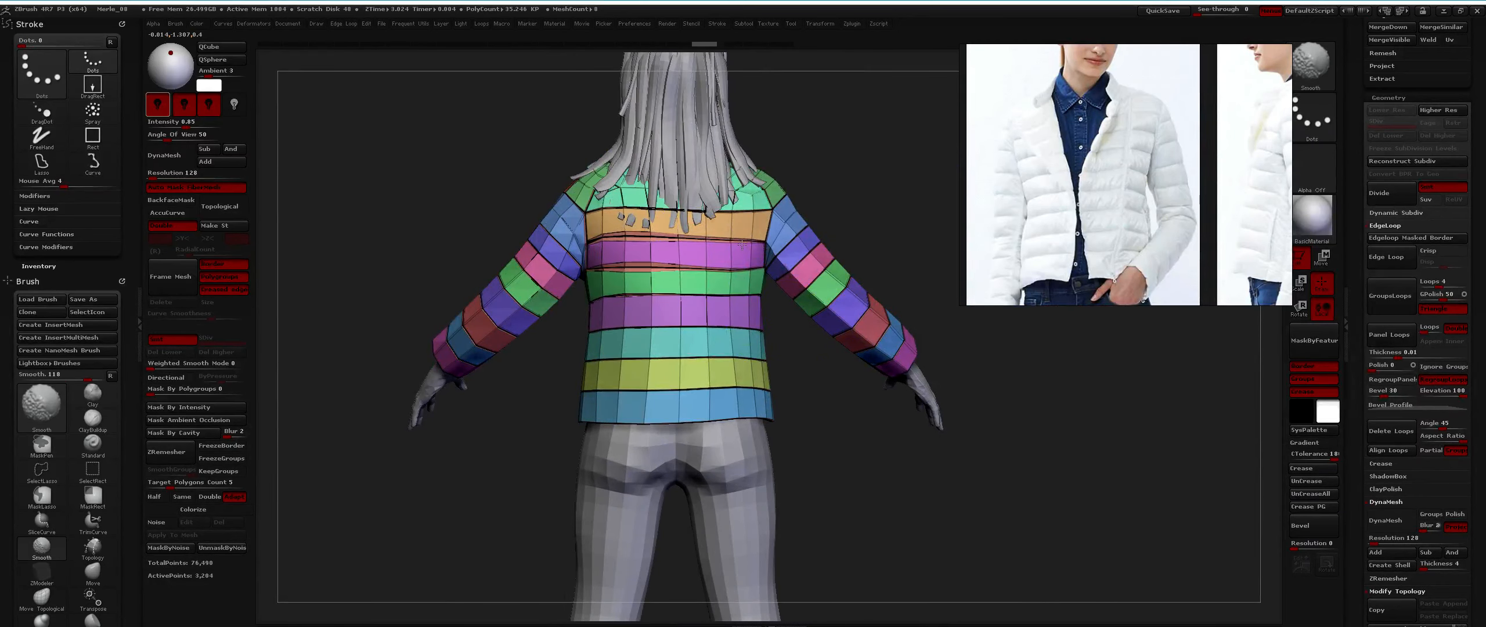
key("shift+f")
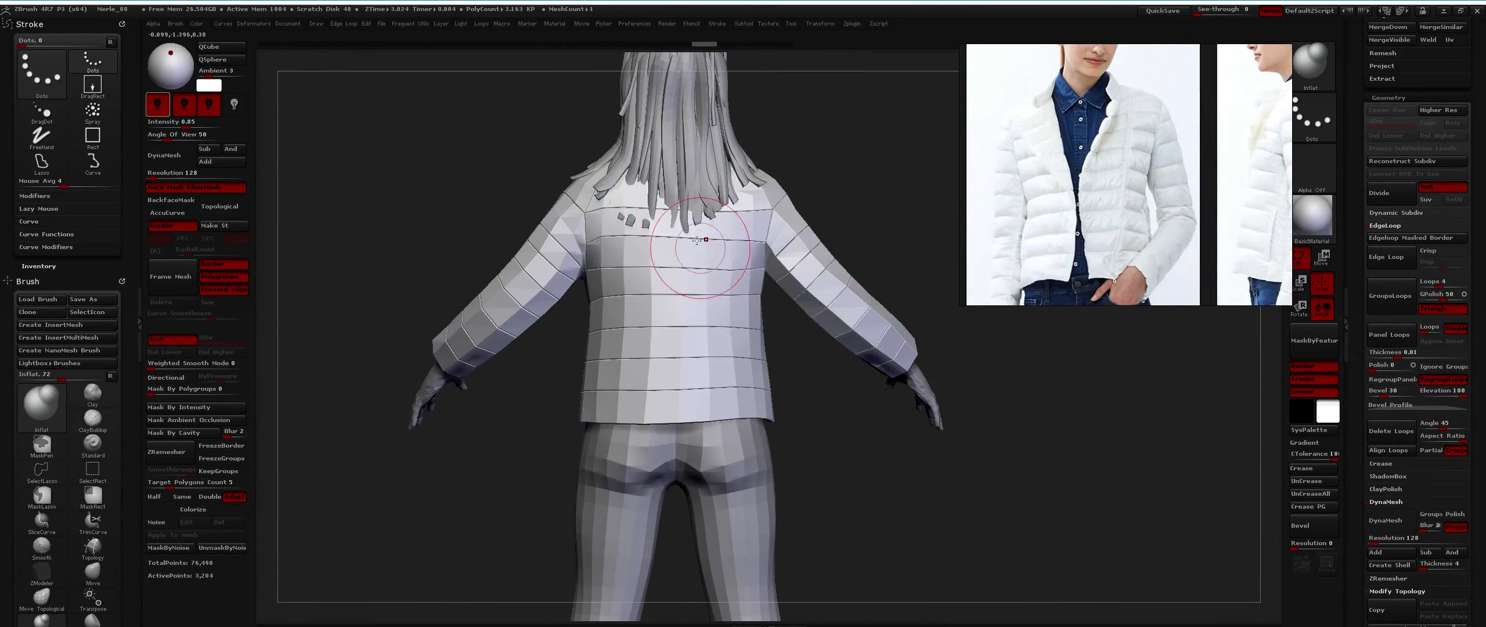
right_click_drag(697, 241, 702, 256, "ctrl")
left_click_drag(569, 254, 541, 257, "shift")
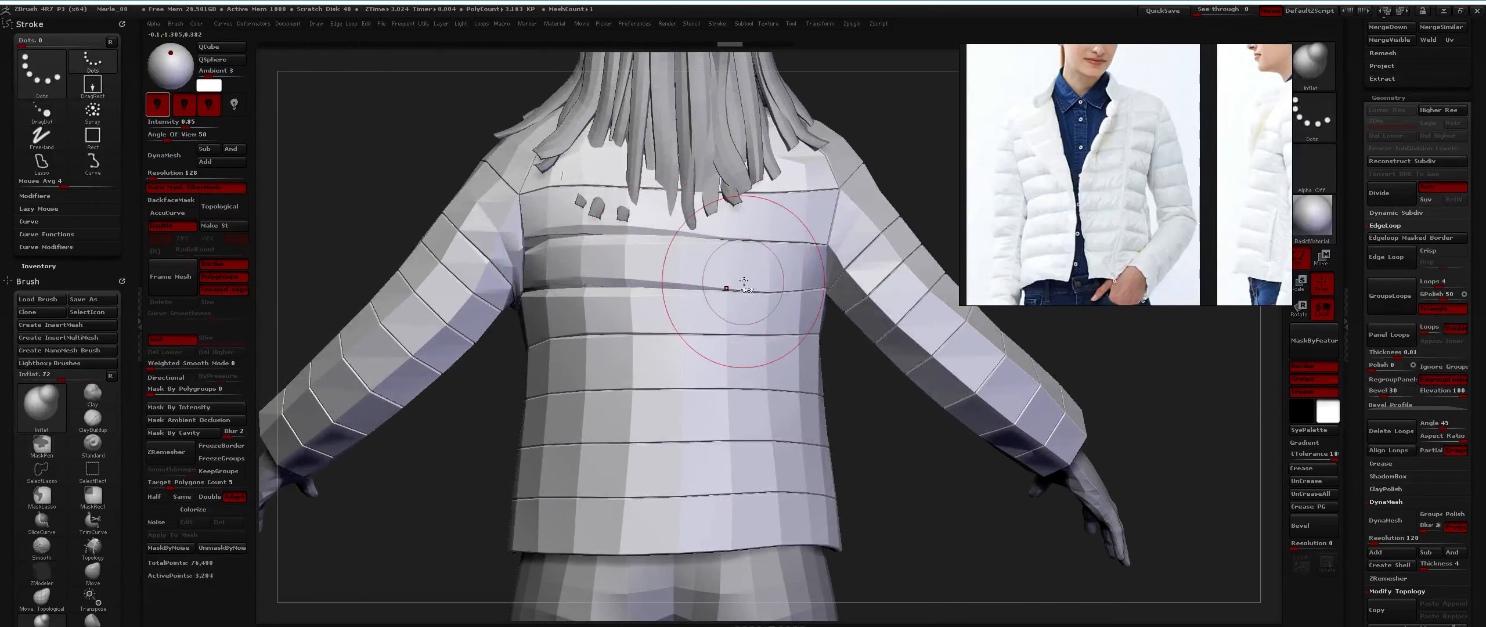
right_click_drag(744, 281, 718, 313, "alt")
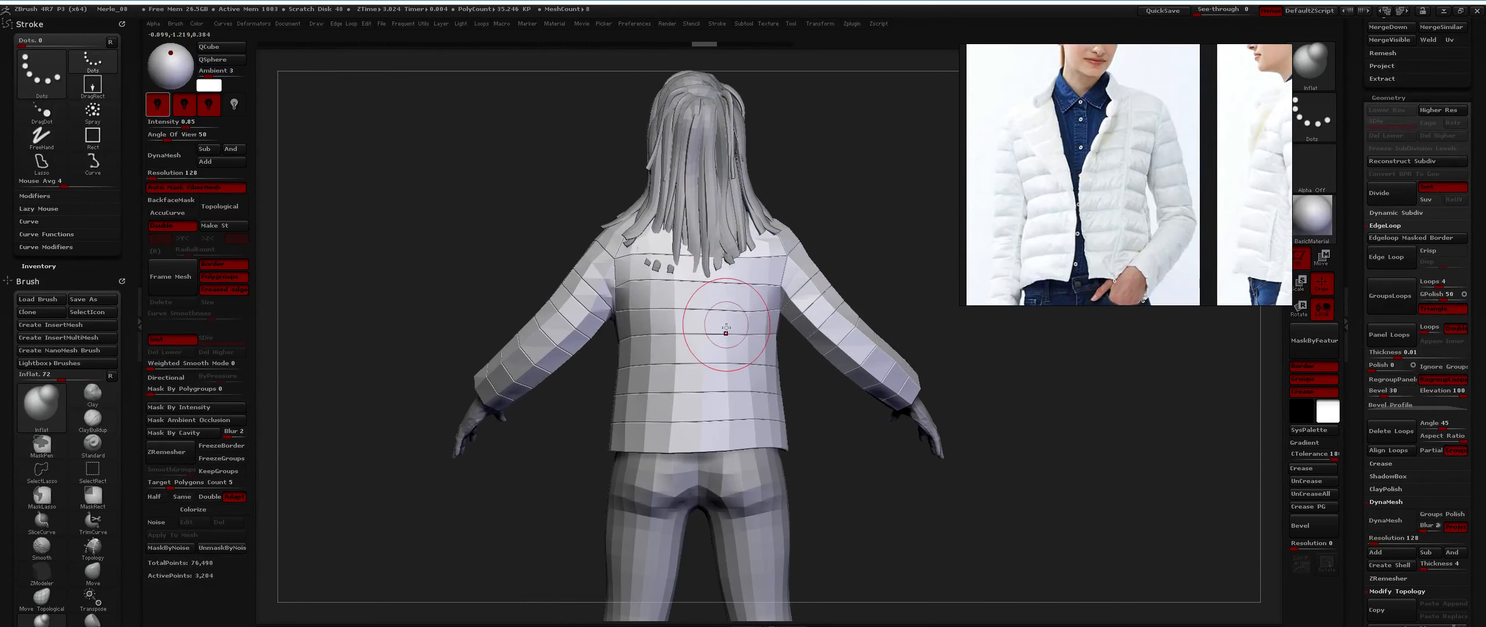
key("shift+s")
mouse_move(743, 265)
right_mouse_down()
mouse_move(546, 265)
mouse_move(759, 284)
mouse_move(749, 316)
right_mouse_up()
key("shift+f")
Try masking individual panels near the armpit with the Transpose tool.
key("w")
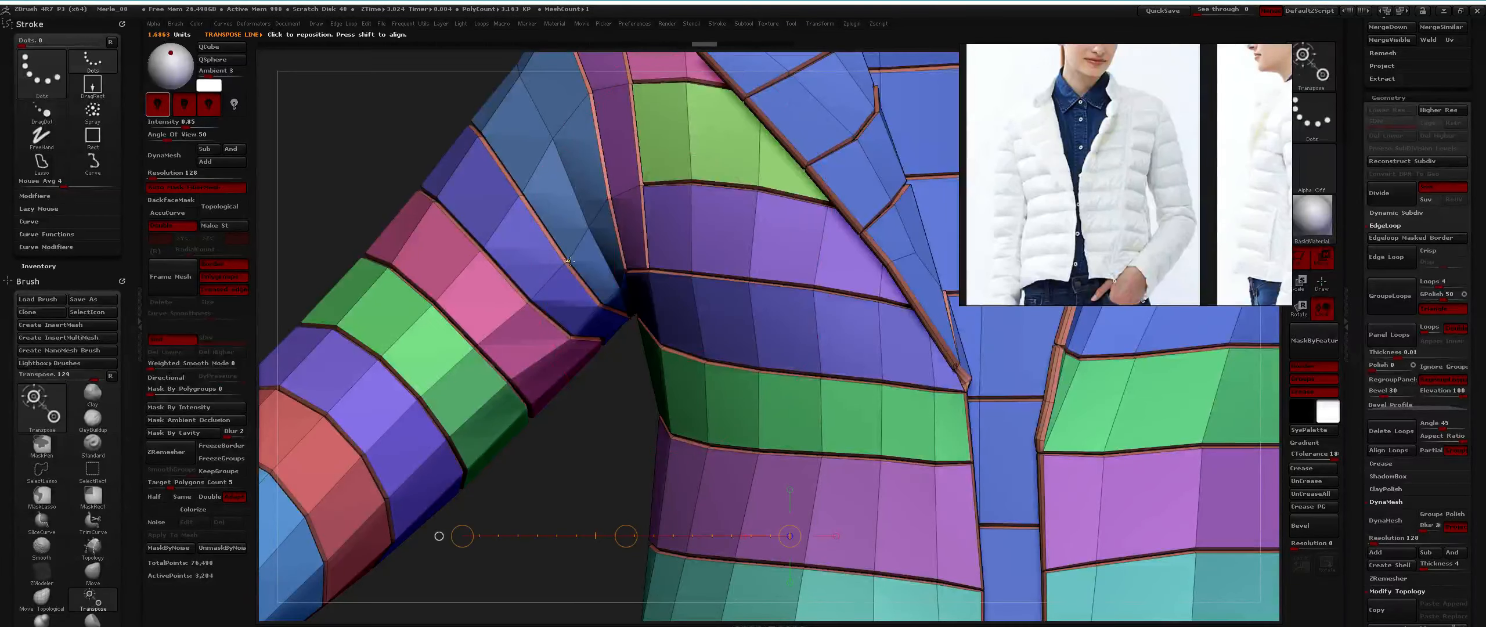
left_click(568, 261, "ctrl")
mouse_move(568, 262)
right_mouse_down()
mouse_move(504, 335)
mouse_move(525, 574)
right_mouse_up()
right_click_drag(512, 198, 515, 217, "alt")
right_click_drag(494, 178, 497, 220, "alt")
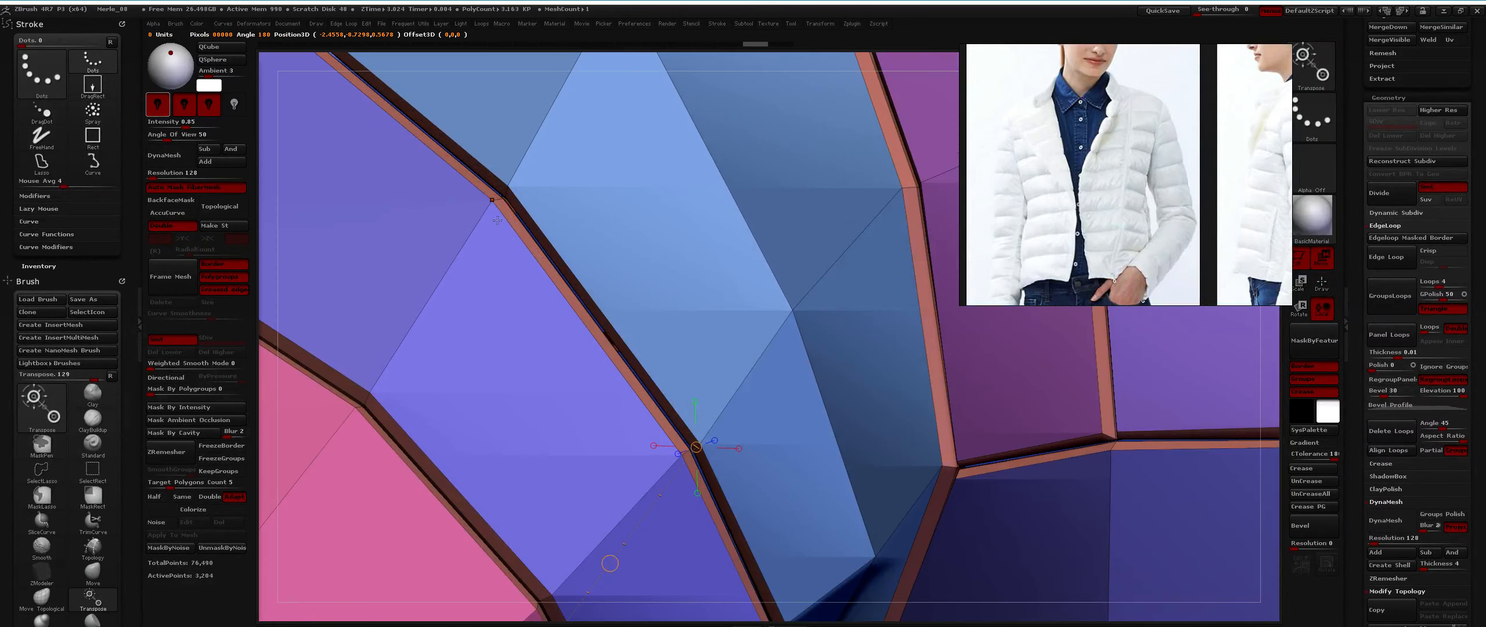
left_click(498, 198, "ctrl")
left_click(517, 221)
left_click(509, 218)
right_click_drag(508, 218, 500, 171, "ctrl")
Isolate part of the jacket by polygroup, mask it, show the whole jacket and invert the mask.
key("q")
left_click(469, 272, "ctrl+shift")
right_click_drag(486, 287, 575, 447, "ctrl")
left_click_drag(349, 155, 893, 456, "ctrl")
left_click(806, 270, "ctrl+shift")
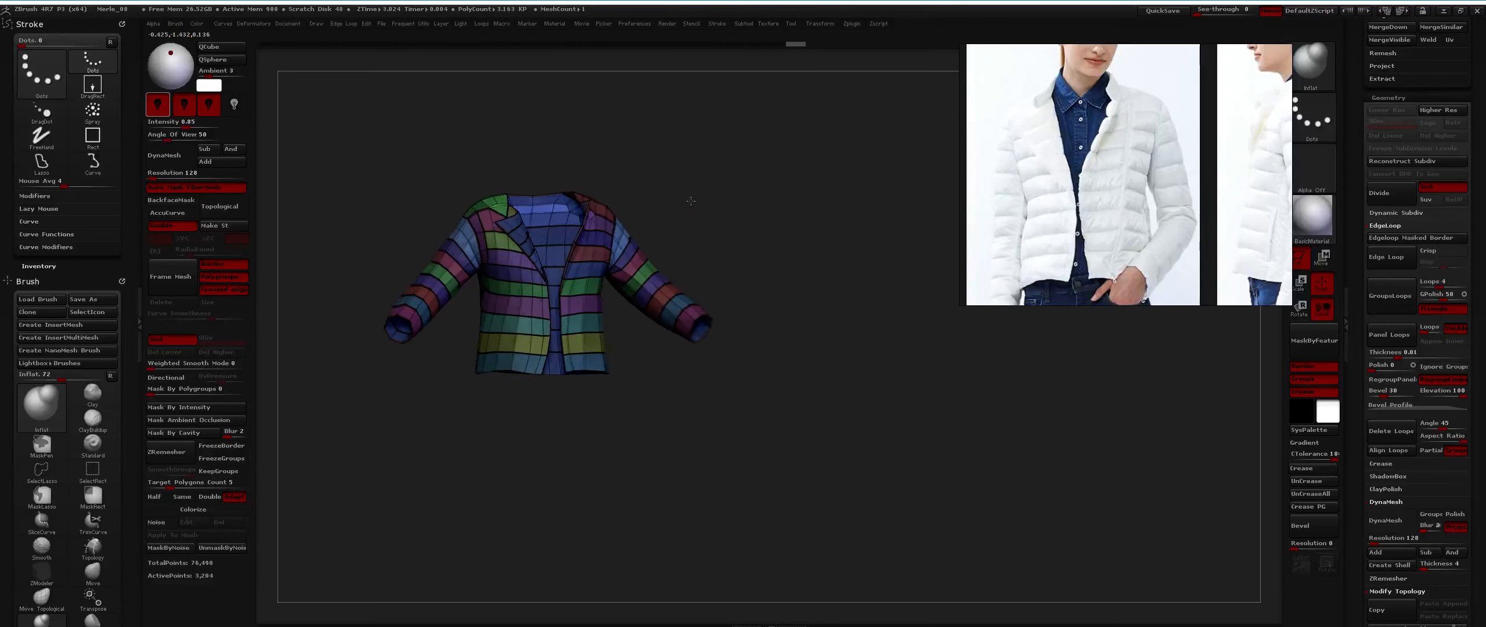
left_click(695, 179, "ctrl")
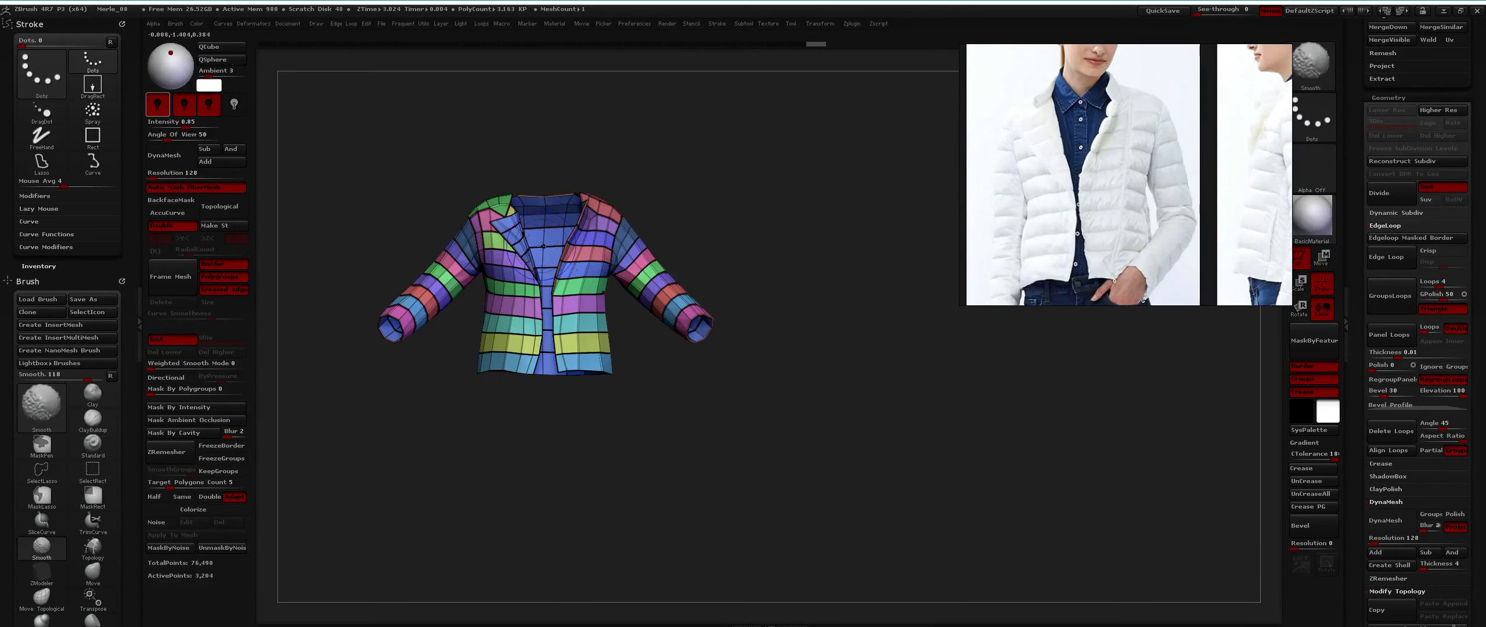
Try small Inflat edits on the front of the jacket and undo them.
key("f")
left_click_drag(526, 362, 548, 361)
right_click_drag(548, 361, 590, 331, "alt")
key("ctrl+z")
mouse_move(583, 333)
left_mouse_down()
mouse_move(619, 339)
mouse_move(585, 341)
left_mouse_up()
mouse_move(584, 340)
right_mouse_down()
mouse_move(630, 336)
mouse_move(583, 332)
mouse_move(581, 209)
right_mouse_up()
key("shift+f")
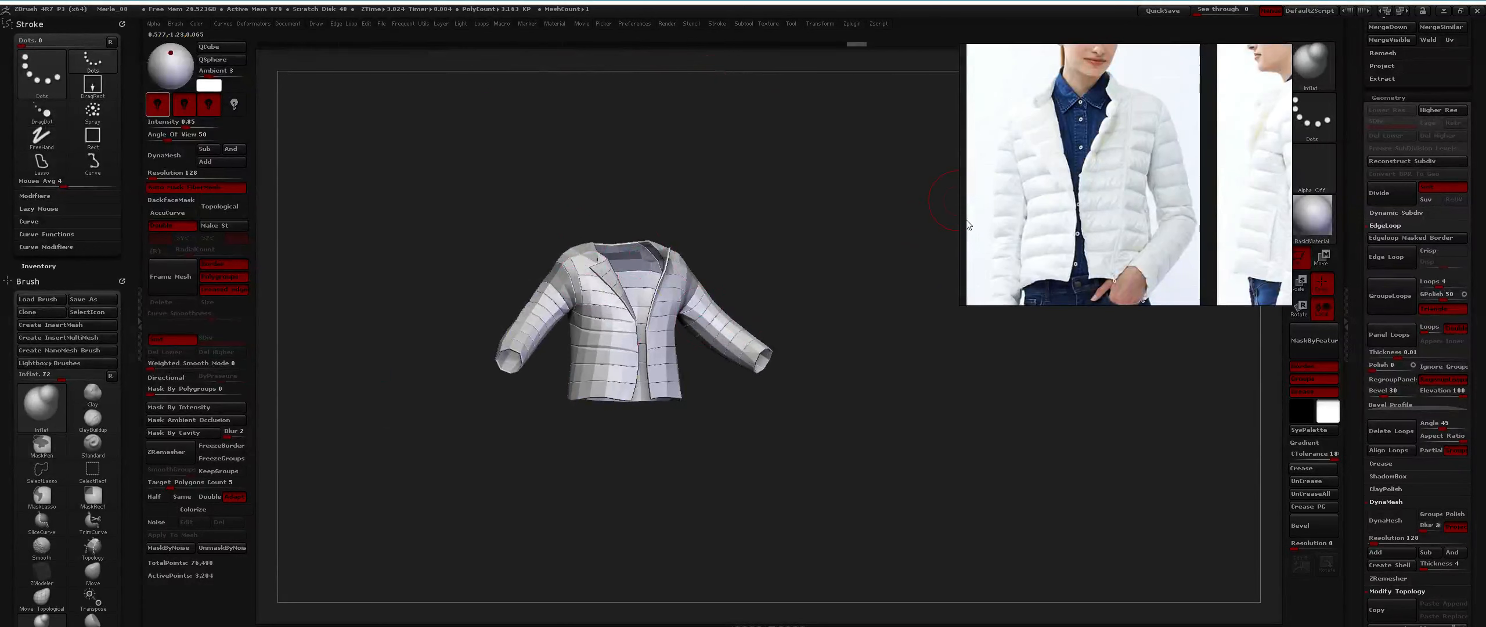
key("ctrl+z")
key("ctrl+z")
Clear the mask, try subdividing the jacket once and undo the subdivision.
right_click_drag(674, 197, 647, 301)
right_click_drag(648, 301, 537, 267, "alt")
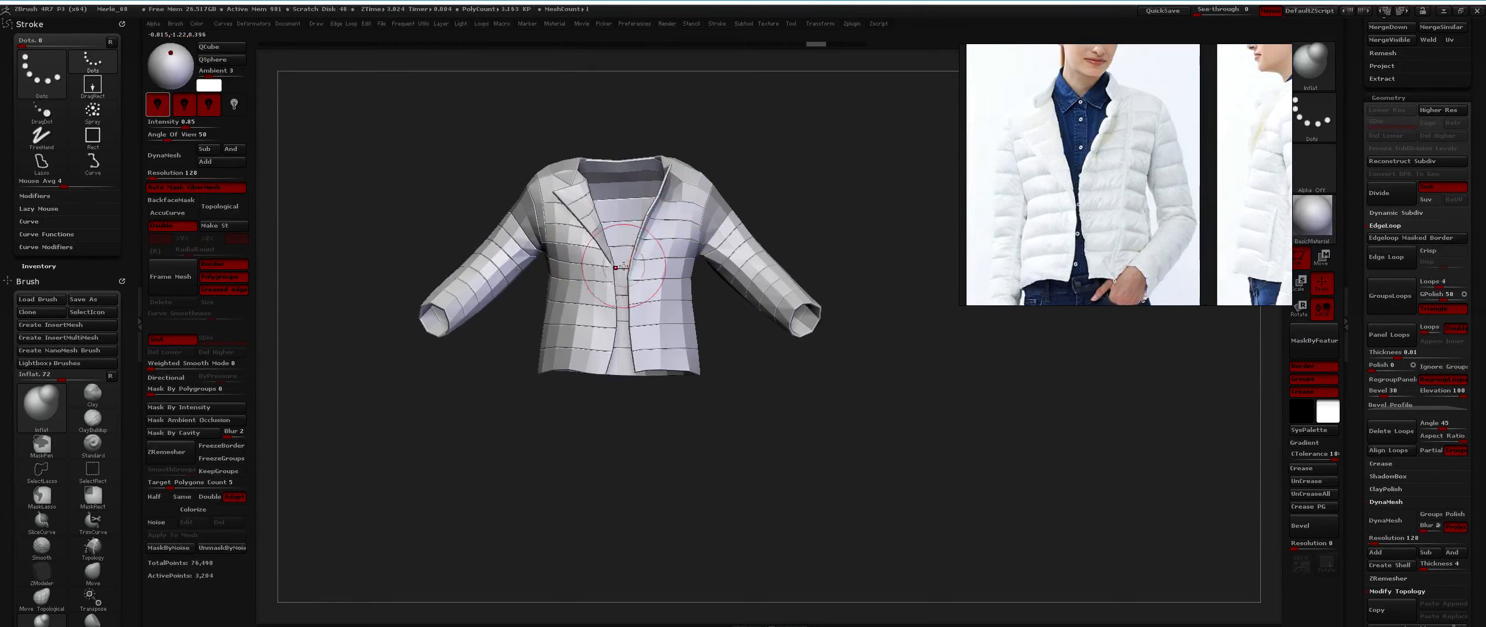
key("ctrl+shift+z")
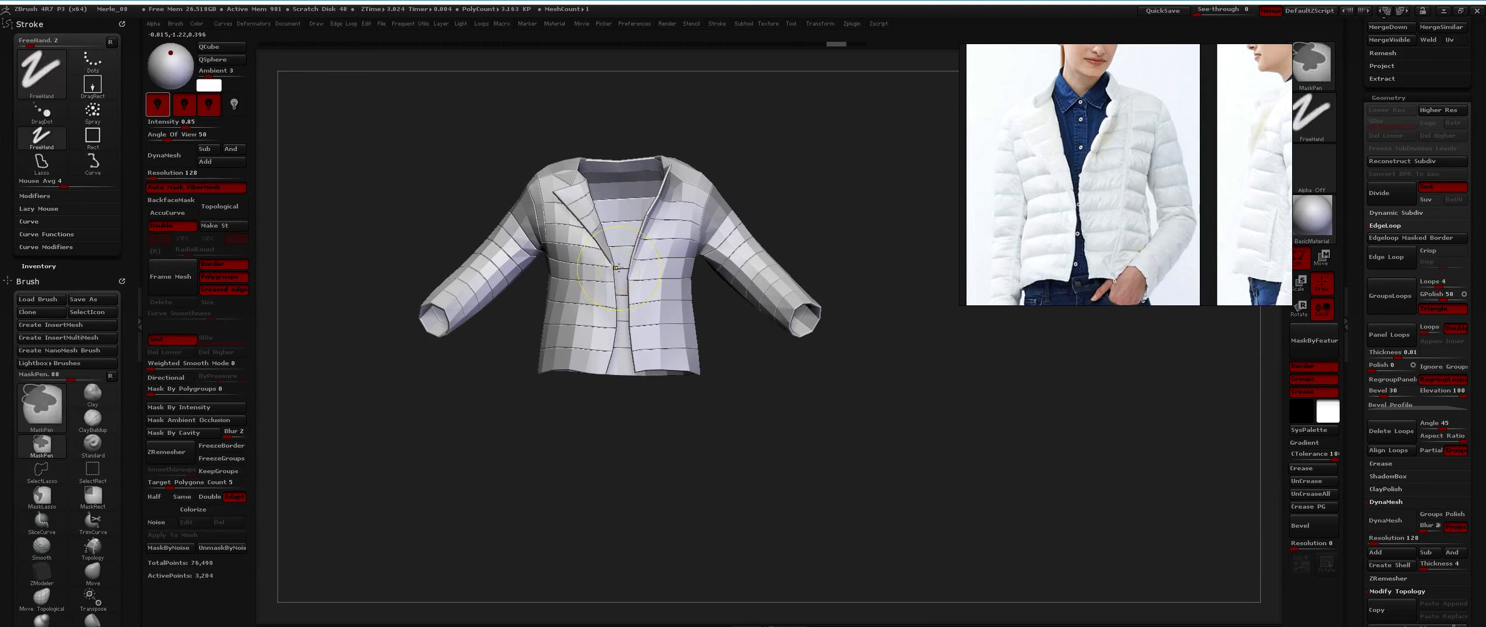
key("ctrl+z")
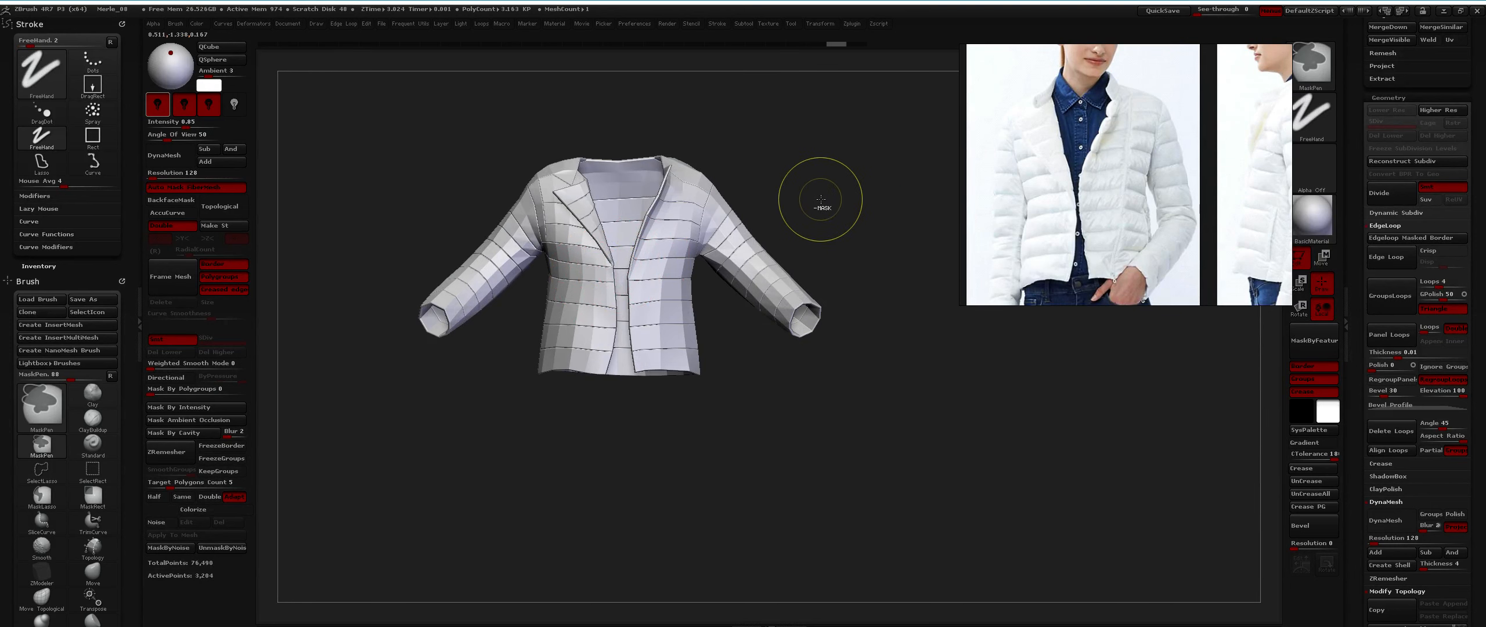
key("ctrl+d")
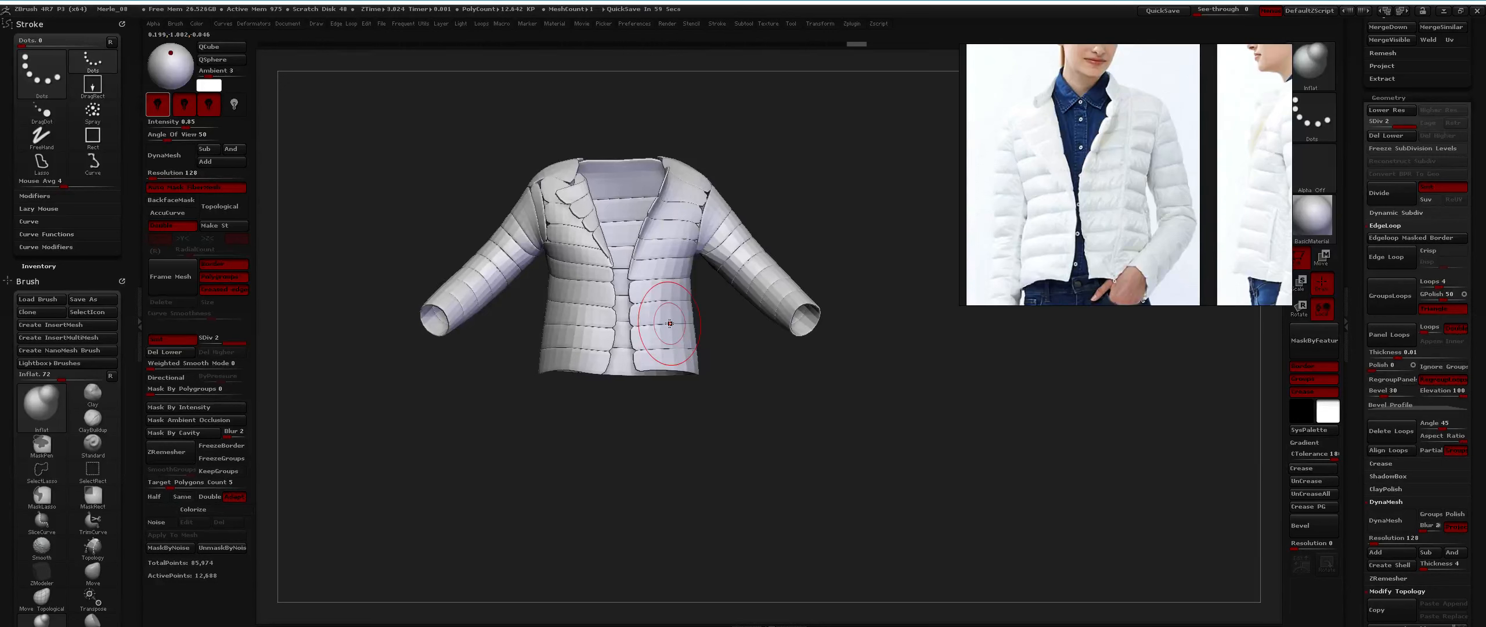
key("shift+d")
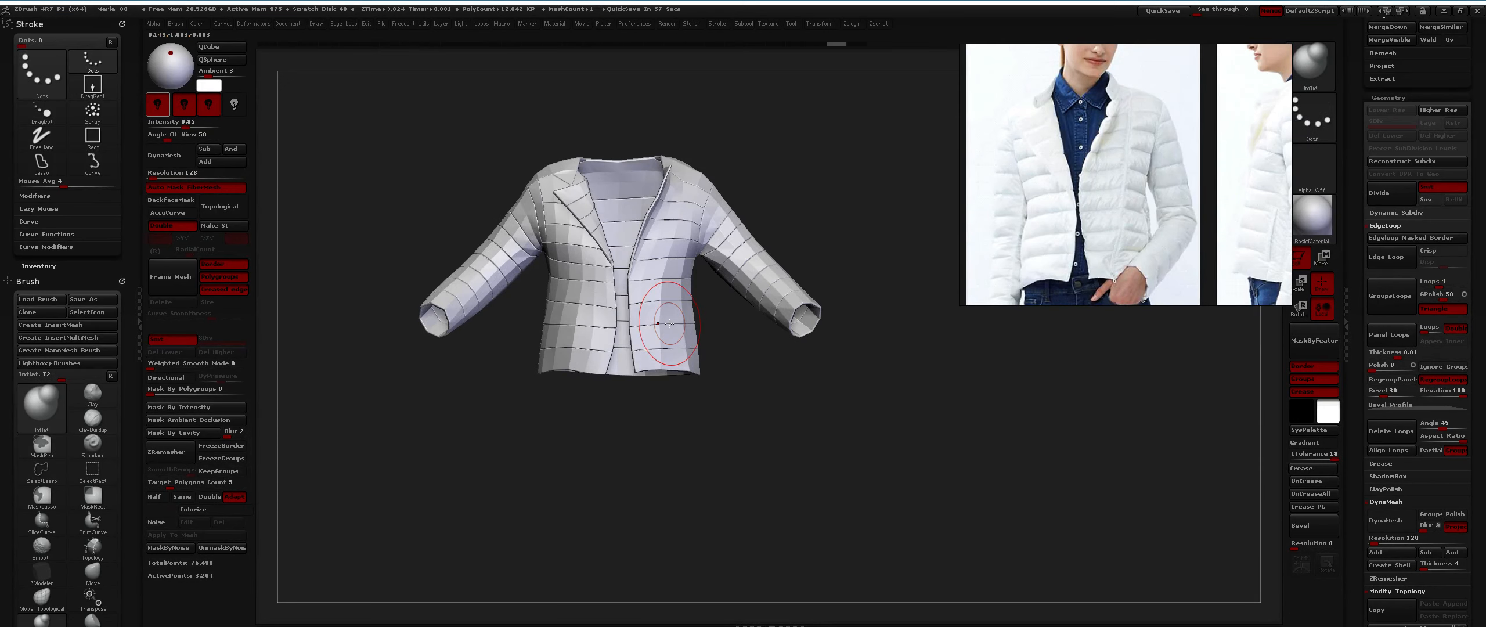
Subdivide the jacket once, show the polyframe and preview the panels with dynamic subdivision.
left_click_drag(705, 301, 721, 215)
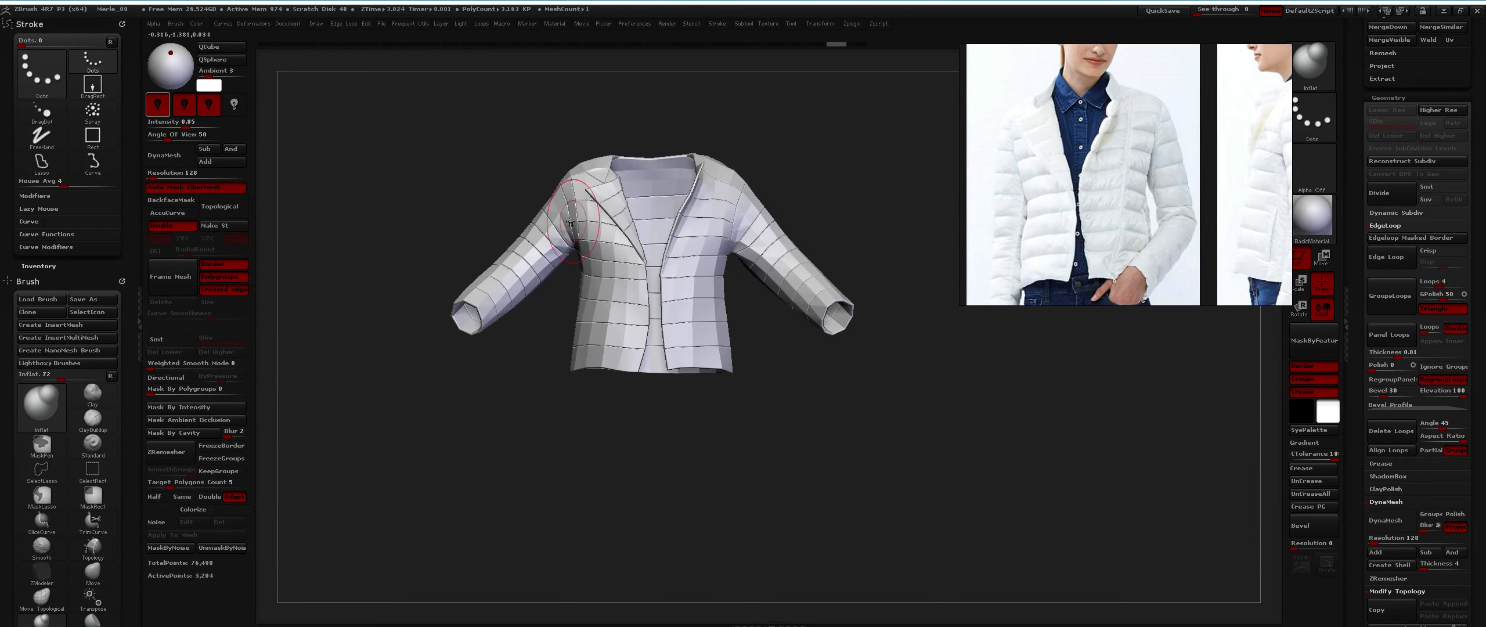
key("ctrl+d")
right_click_drag(575, 226, 639, 237, "alt")
mouse_move(639, 237)
right_mouse_down("ctrl")
mouse_move(740, 224)
mouse_move(735, 180)
right_mouse_up("ctrl")
key("shift+f")
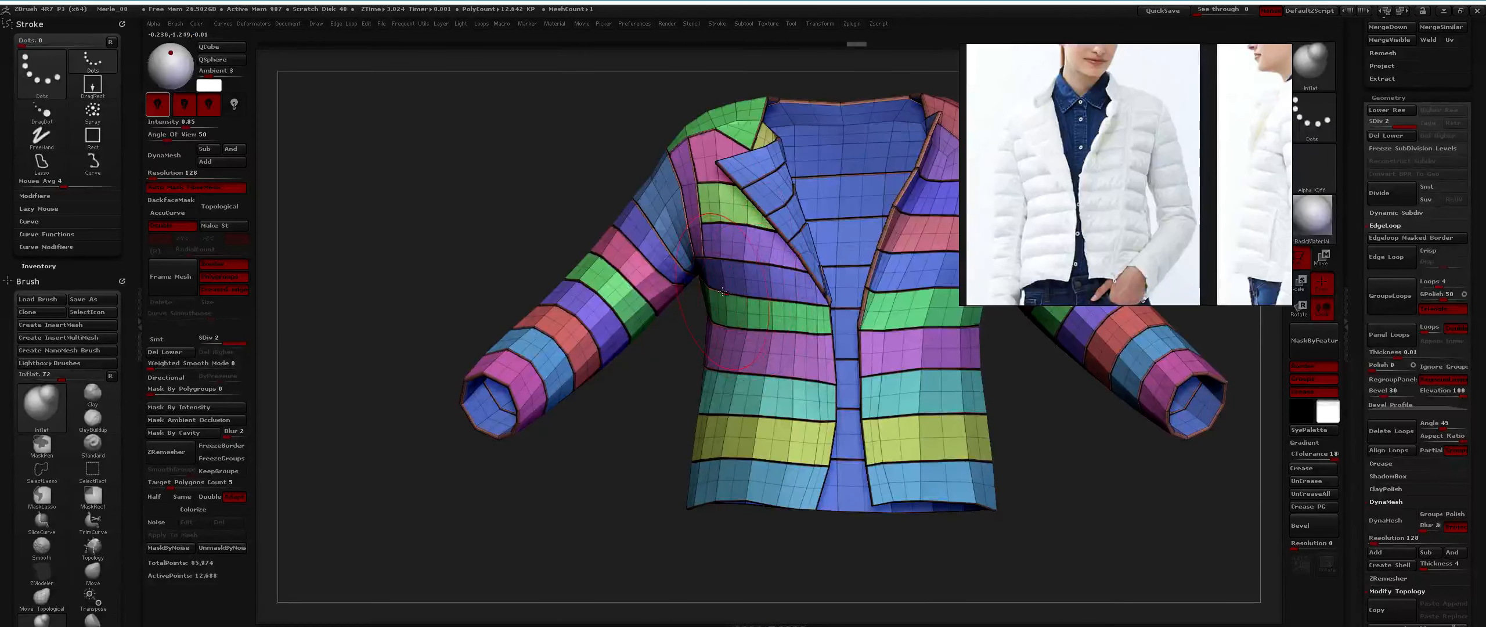
key("3")
left_click(756, 291)
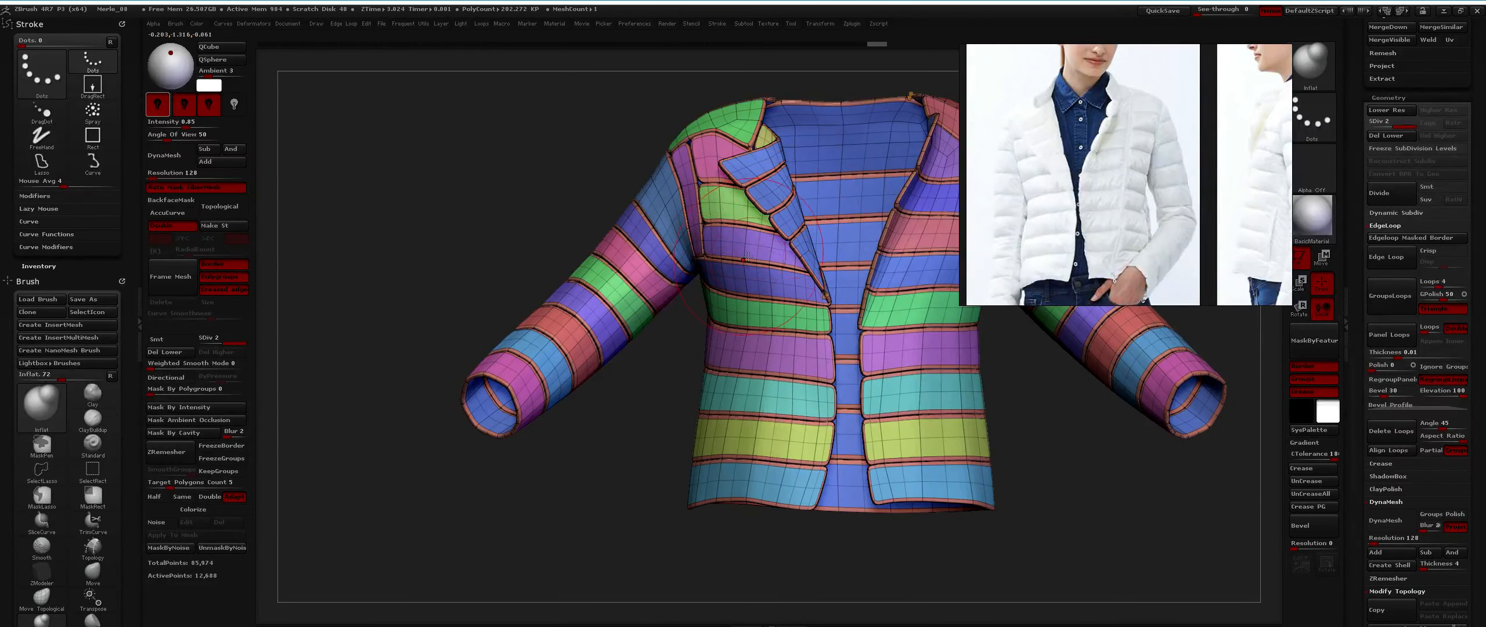
Examine the smoothed jacket front with the polyframe hidden and turn dynamic subdivision off.
key("shift+f")
mouse_move(748, 257)
right_mouse_down()
mouse_move(769, 253)
mouse_move(734, 253)
right_mouse_up()
key("shift+f")
key("shift+f")
right_click_drag(824, 253, 711, 309, "alt")
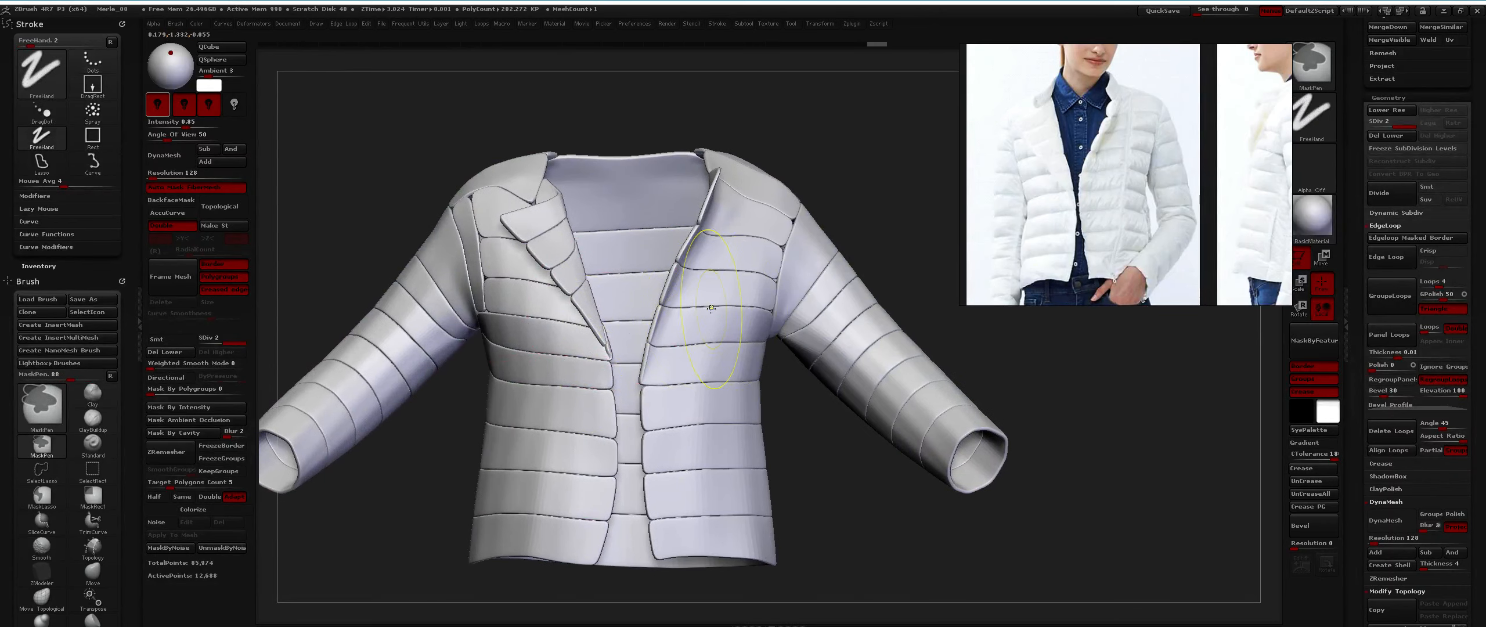
key("shift+d")
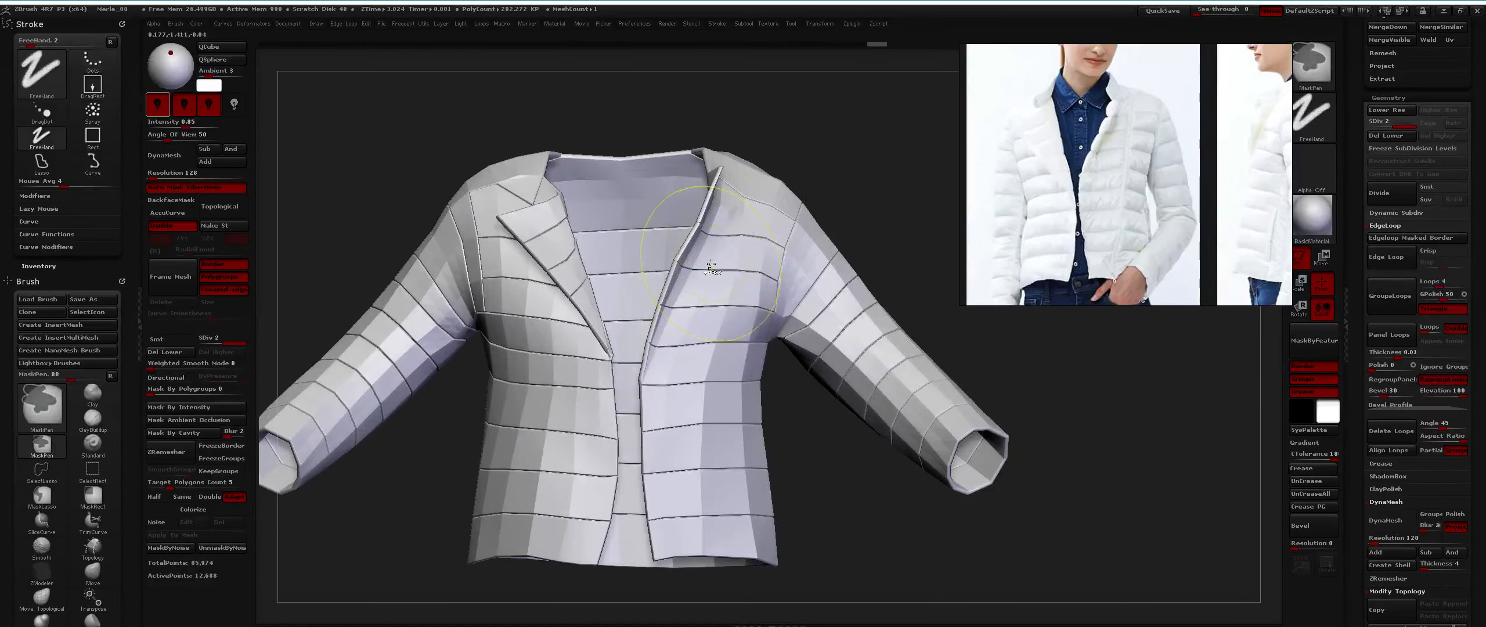
Isolate the seam loops between the panels by their polygroup, crease them and show the whole jacket.
key("shift+f")
right_click_drag(614, 260, 677, 244, "alt")
right_click_drag(677, 244, 679, 302, "ctrl")
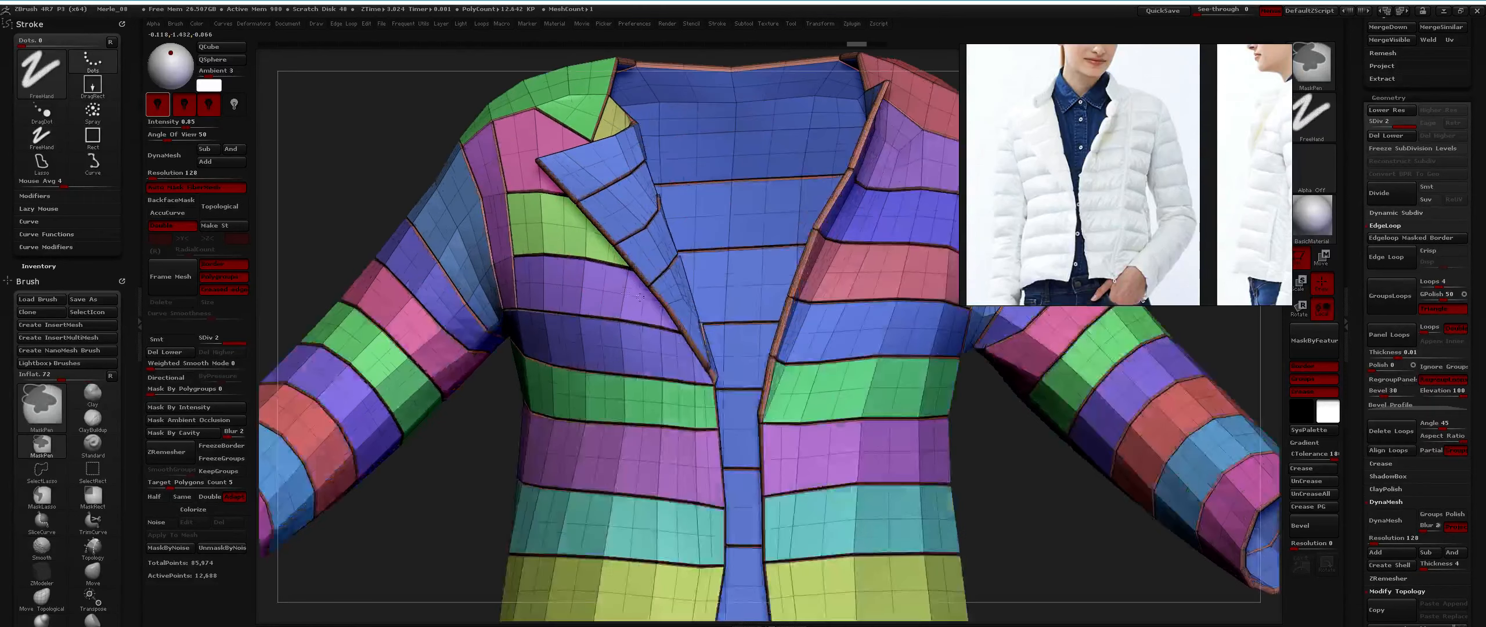
right_click_drag(383, 273, 473, 331)
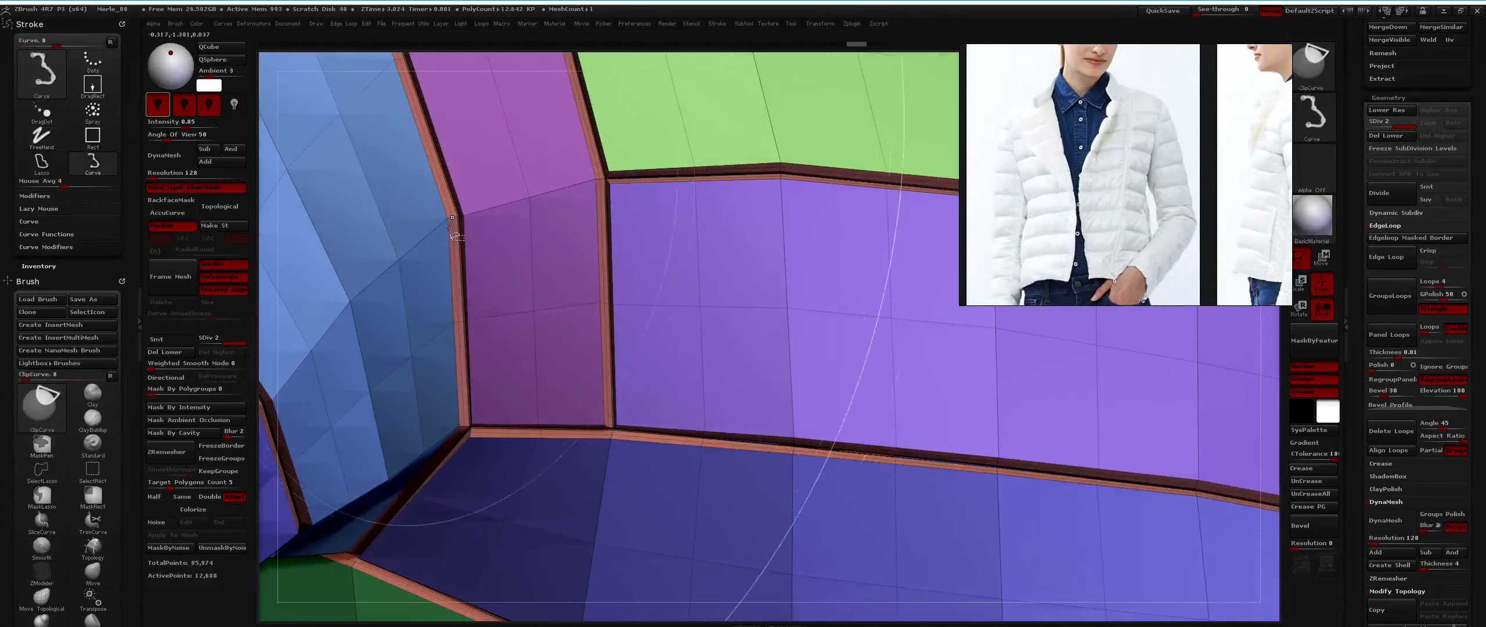
left_click(474, 266, "ctrl+shift")
mouse_move(492, 264)
right_mouse_down("ctrl")
mouse_move(499, 146)
mouse_move(755, 221)
right_mouse_up("ctrl")
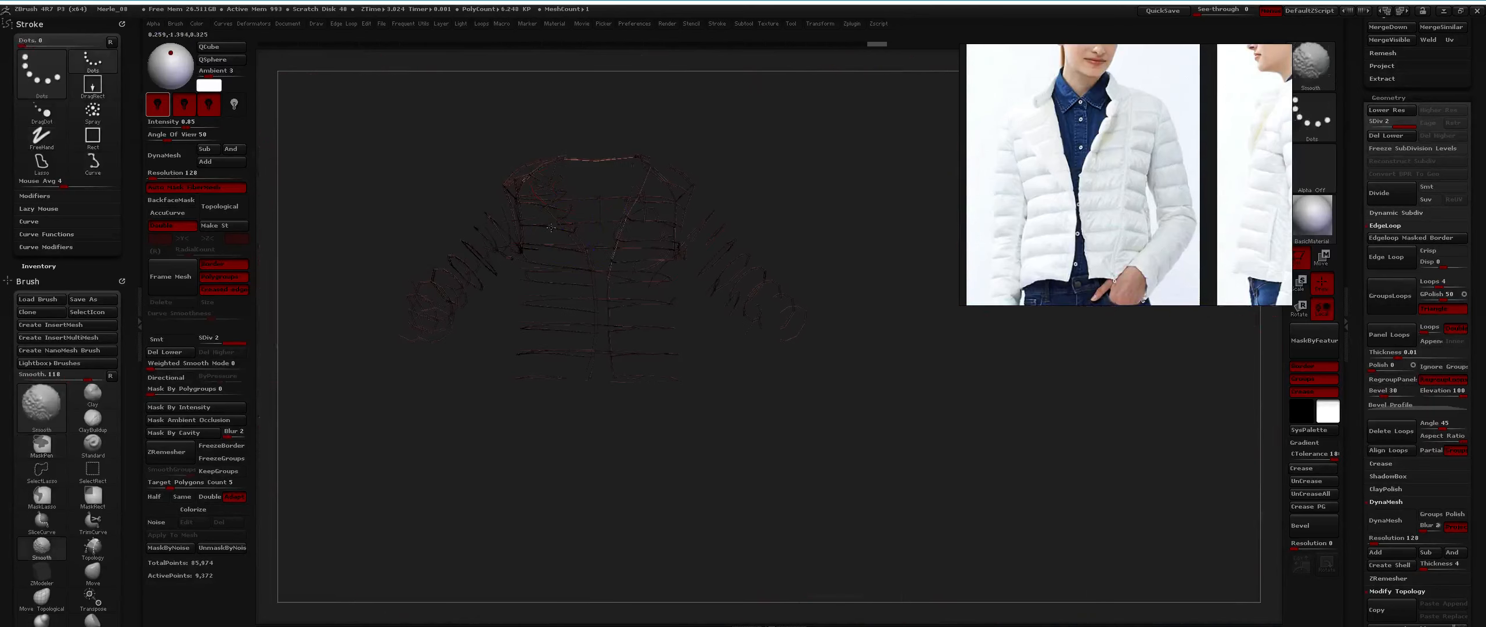
left_click(1324, 470)
left_click(1068, 445, "ctrl+shift")
Preview the creased jacket with dynamic subdivision, hide the polyframe and return to the unsmoothed mesh.
right_click_drag(601, 210, 613, 266, "ctrl")
key("2")
left_click(617, 269)
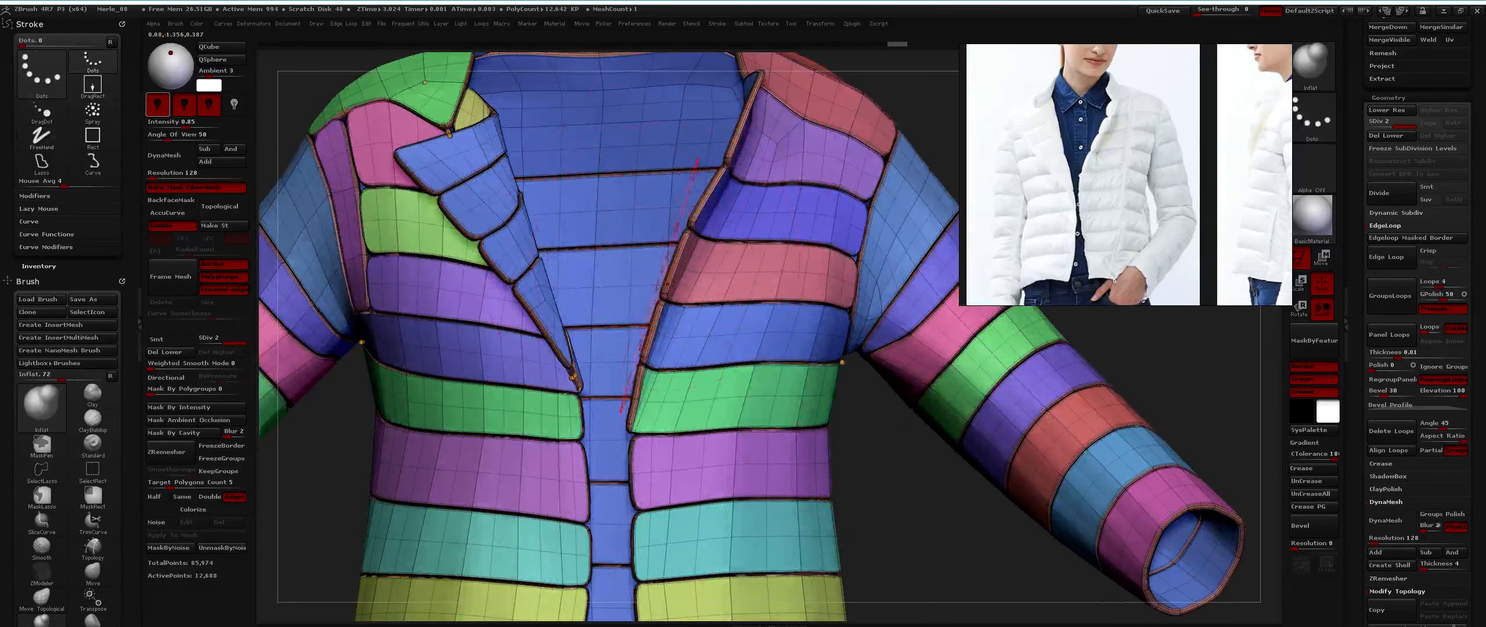
key("shift+f")
key("d")
right_click_drag(662, 253, 499, 180, "ctrl")
right_click_drag(500, 180, 301, 353)
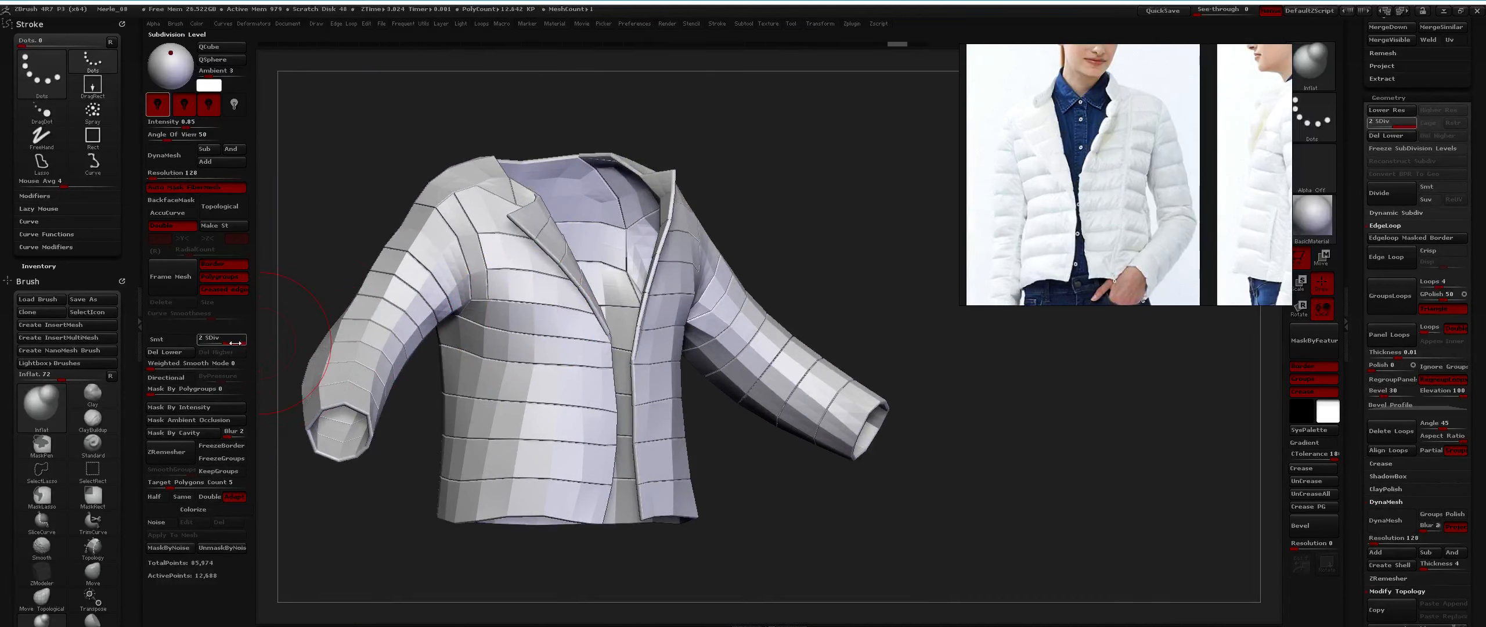
Lower the jacket to subdivision level 1 and turn on dynamic subdivision.
left_click(210, 342)
key("space")
left_click(570, 289)
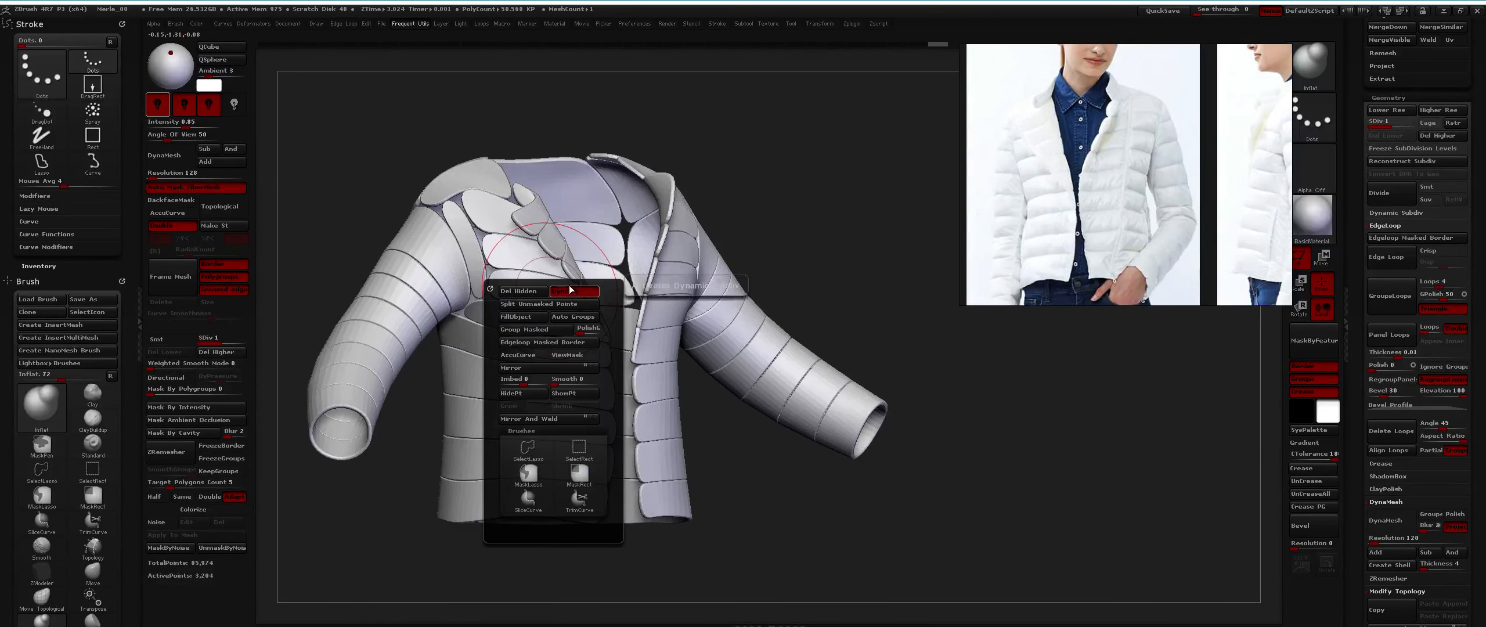
Delete the jacket's higher subdivision levels and toggle Dynamic Subdiv to compare the smoothed and low-poly shapes.
key("space")
left_click(539, 267)
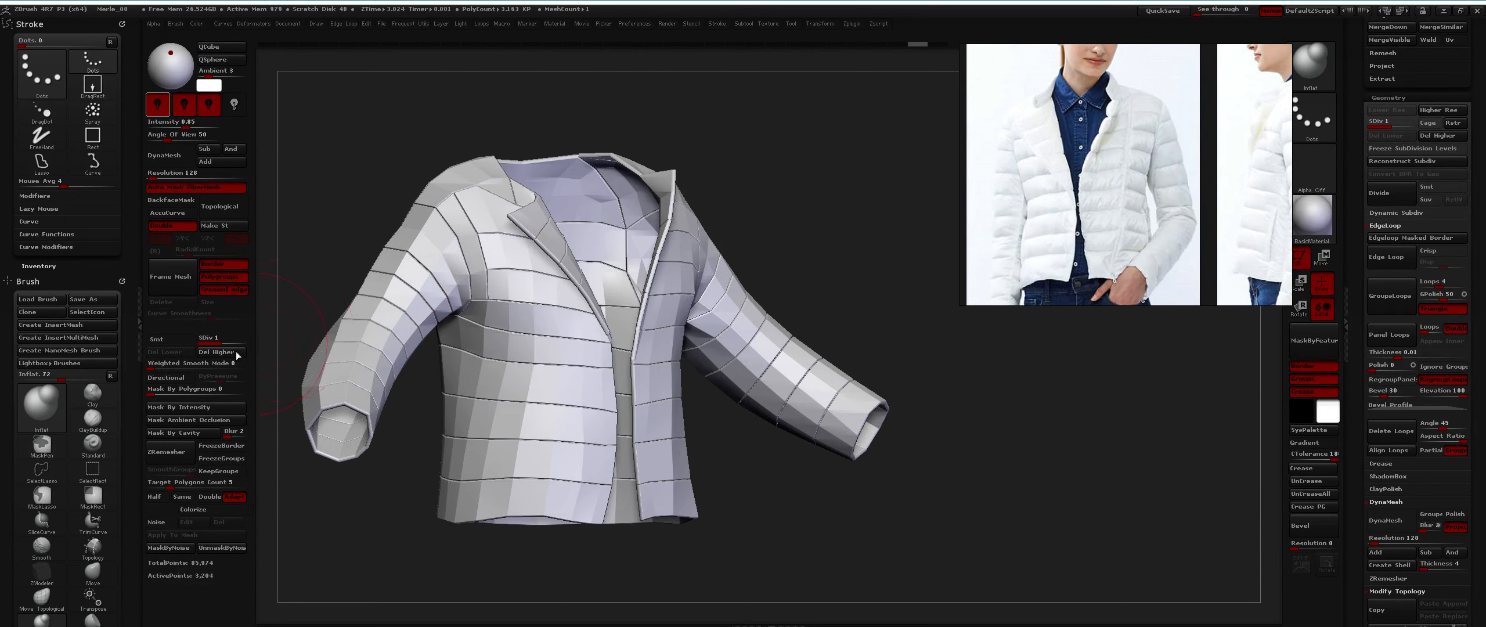
left_click(220, 351)
key("space")
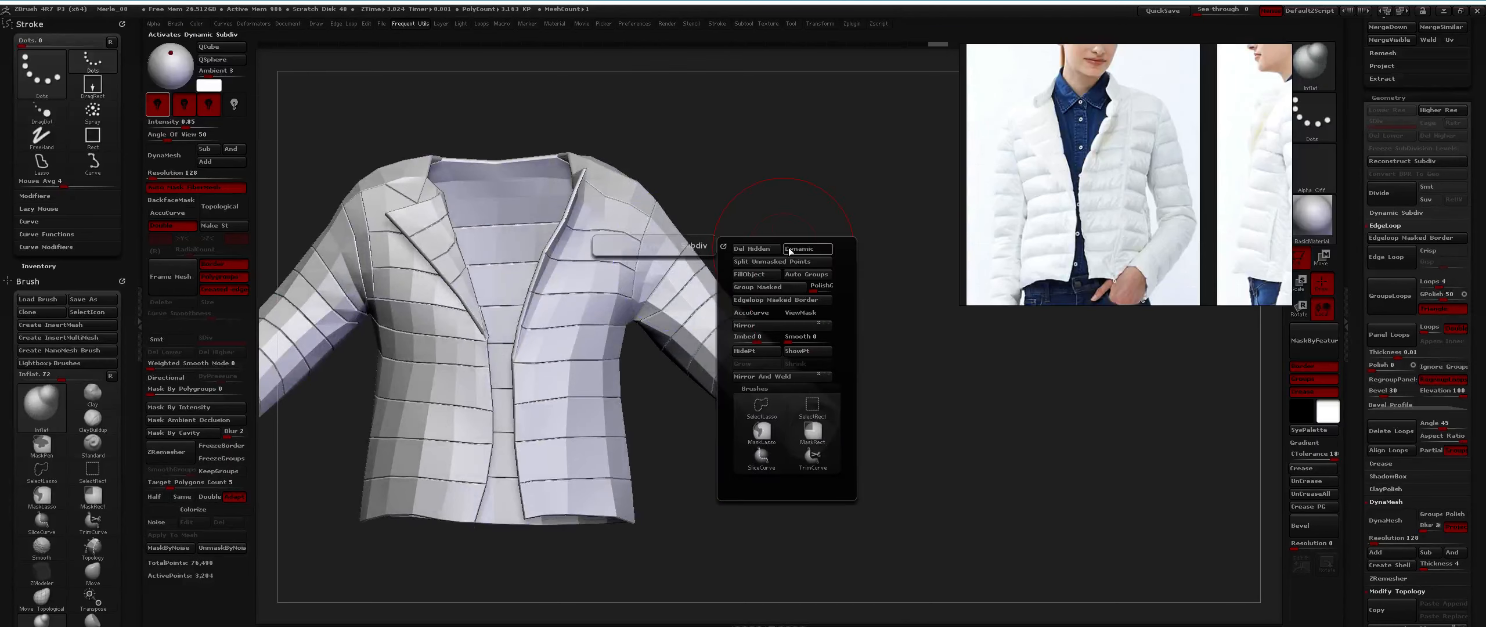
left_click(797, 253)
left_click_drag(796, 256, 940, 285, "alt")
key("space")
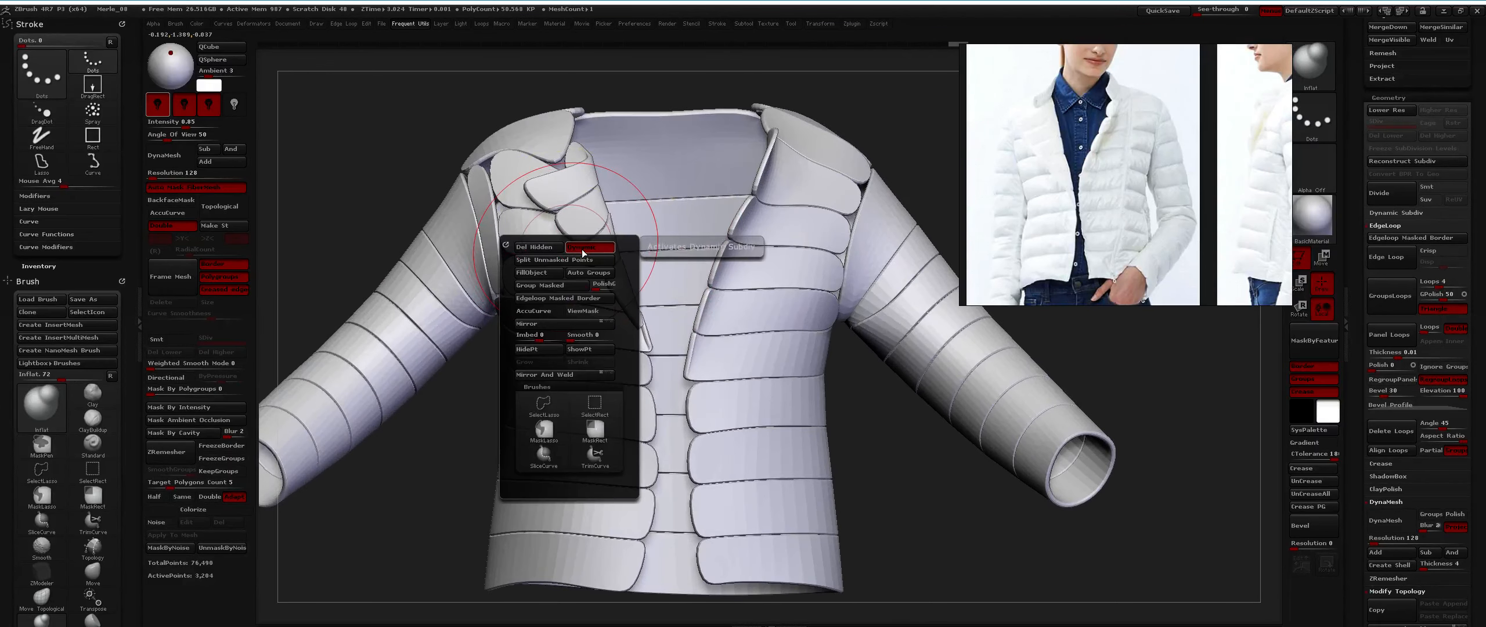
left_click(587, 251)
Try creasing the isolated seam strips with a crease tolerance of 93 and preview the jacket with Dynamic Subdiv.
right_click_drag(486, 168, 484, 206)
left_click(487, 207, "ctrl+shift")
right_click_drag(503, 264, 522, 168, "ctrl")
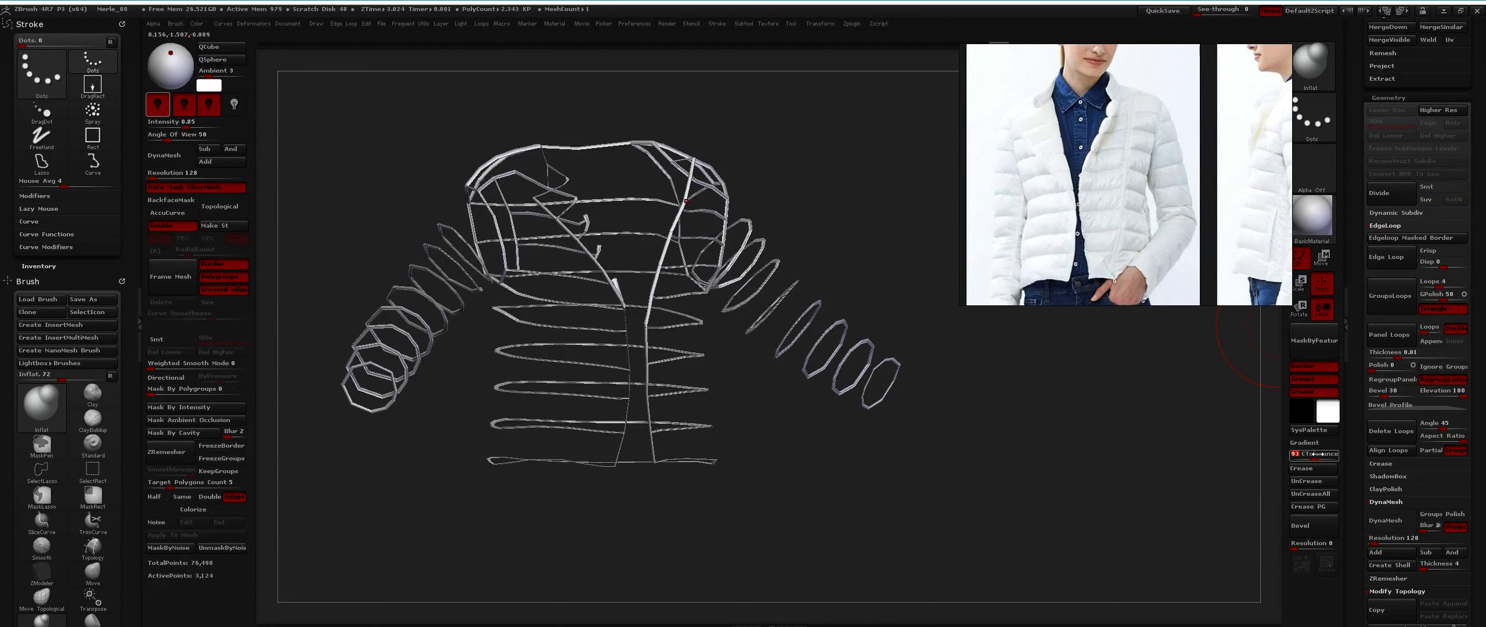
key("ctrl+shift+a")
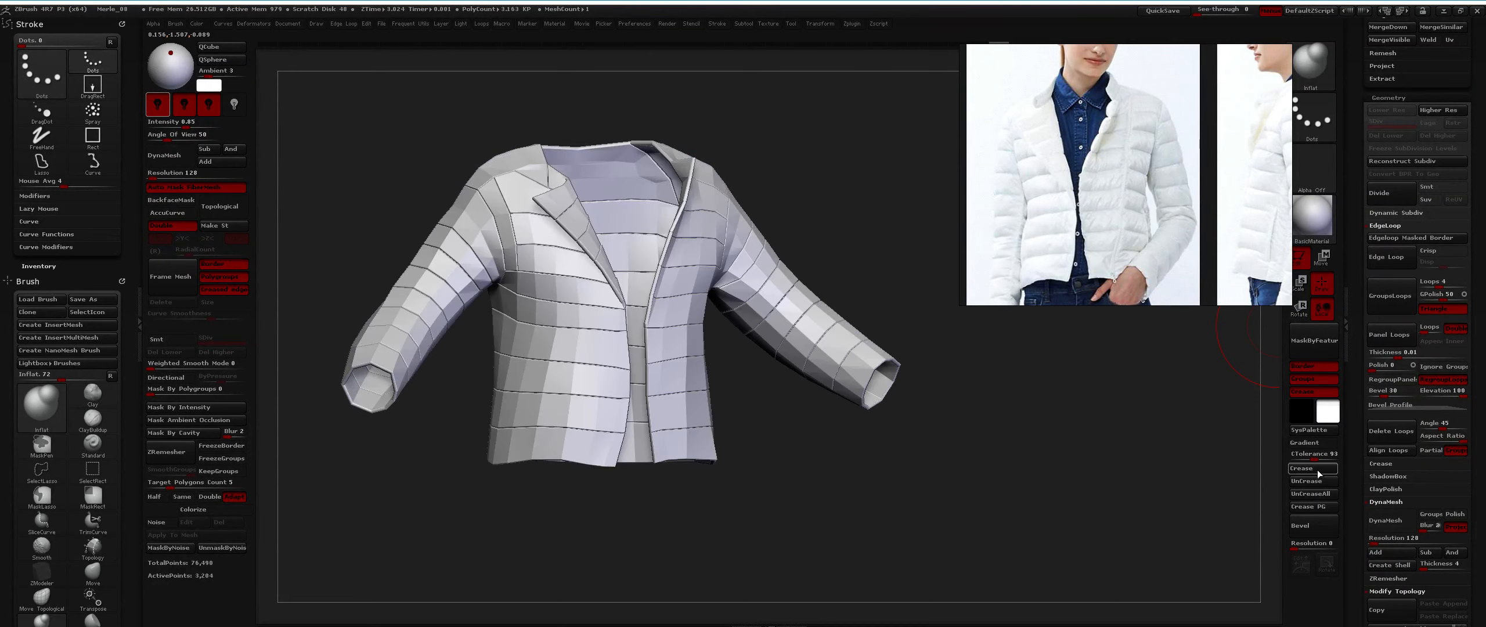
key("1")
left_click(603, 330)
right_click_drag(587, 250, 643, 282)
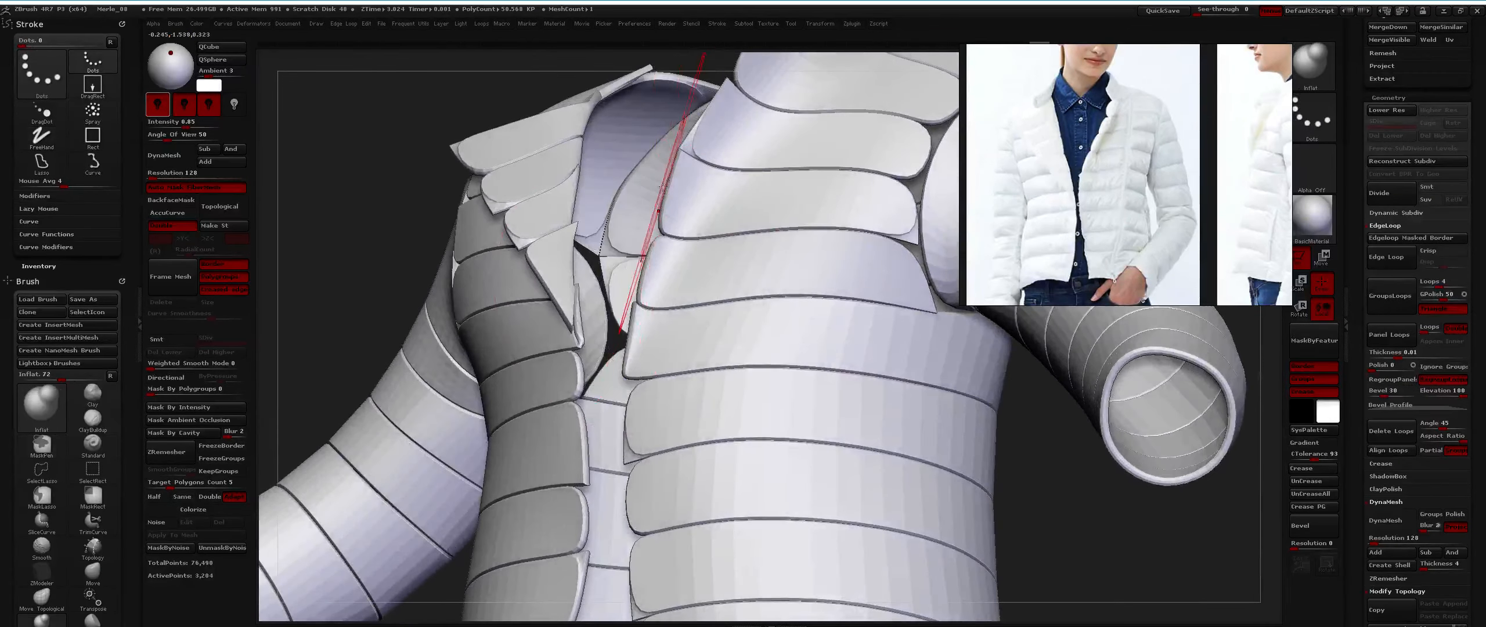
Try creasing the isolated seam strips with a crease tolerance of 21 and preview the jacket with Dynamic Subdiv.
right_click_drag(755, 244, 712, 297, "ctrl")
key("shift+d")
left_click(684, 288, "ctrl+shift")
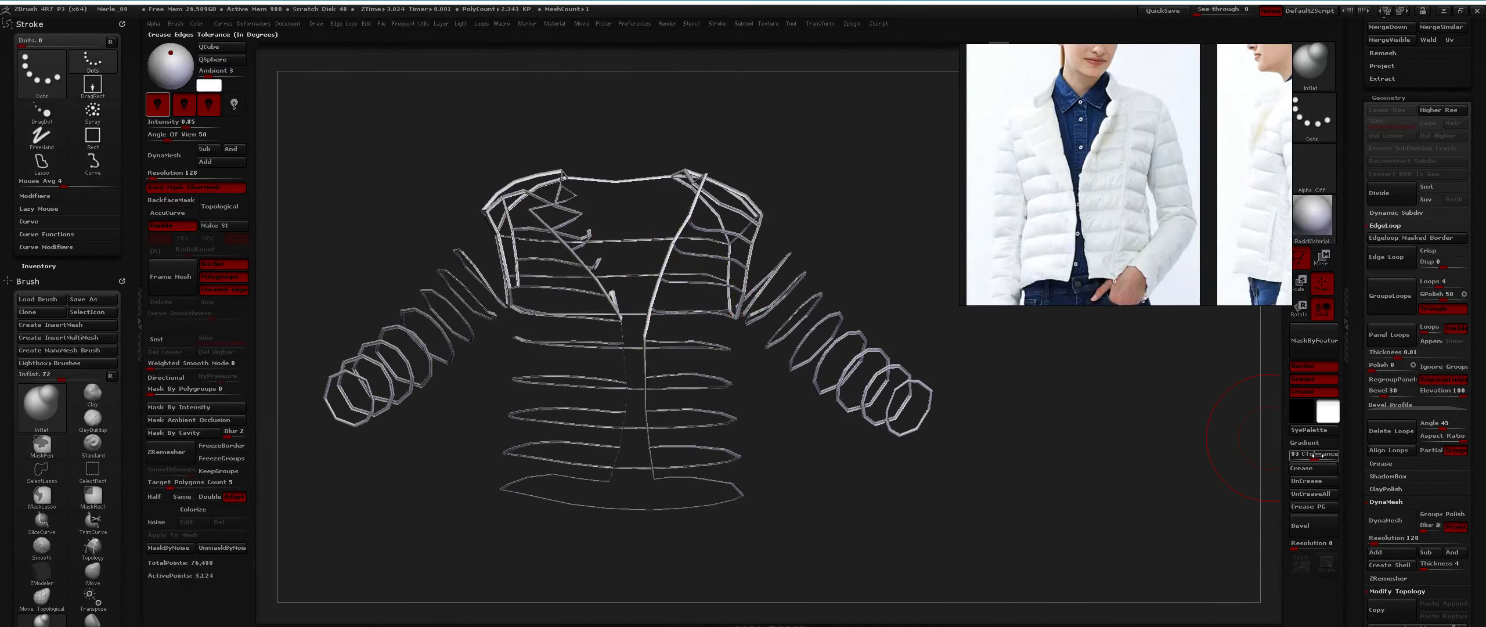
right_click_drag(625, 274, 674, 301)
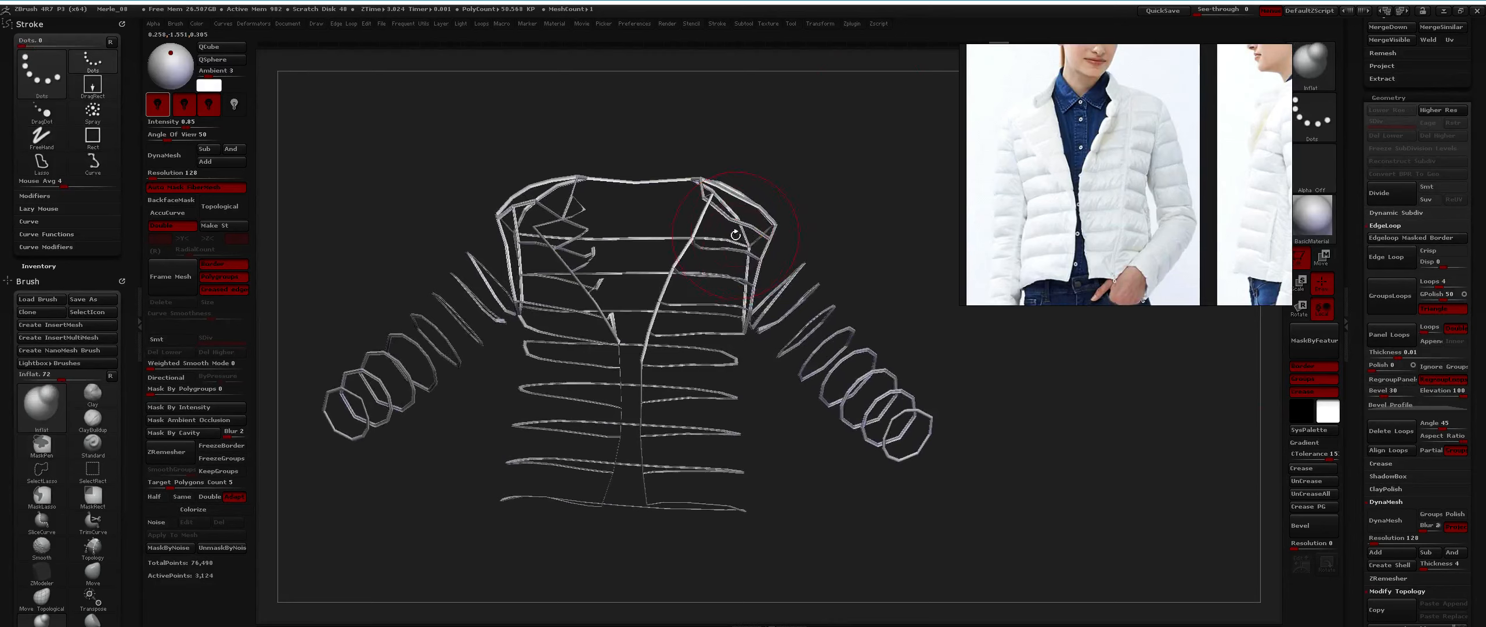
key("shift+f")
right_click_drag(720, 434, 777, 368, "ctrl")
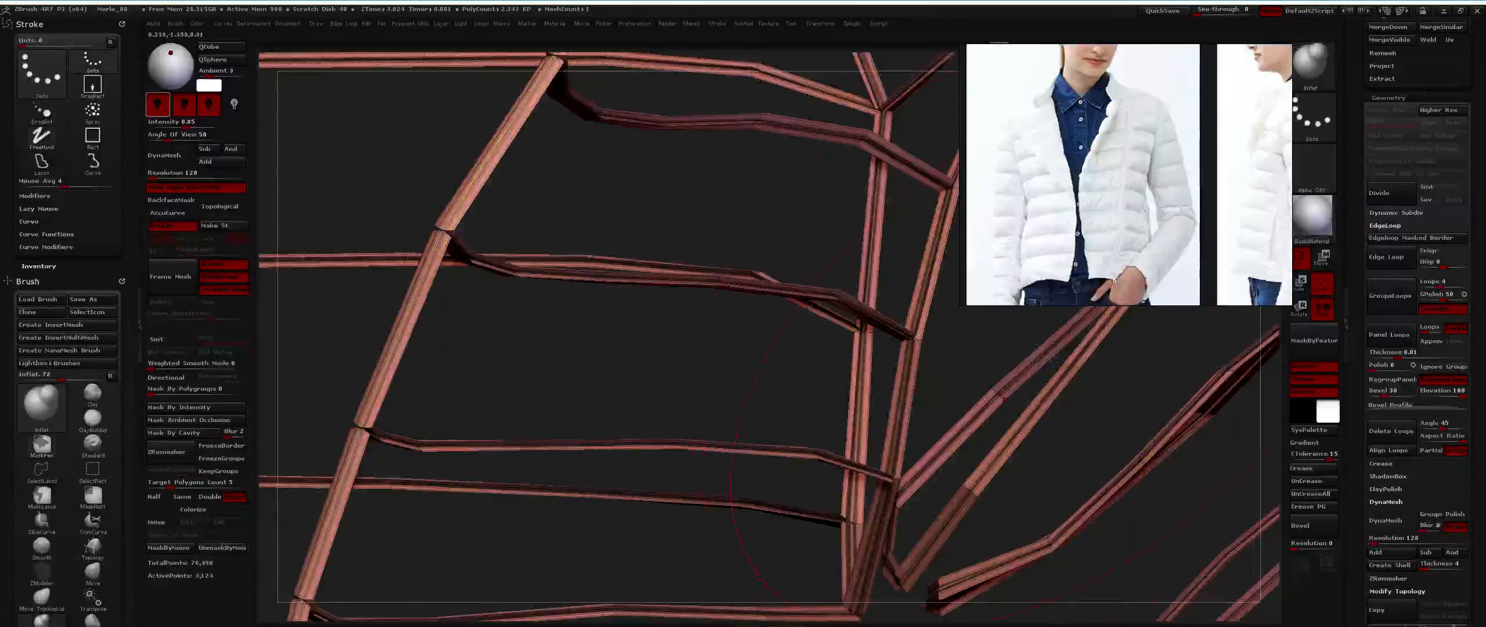
left_click(1308, 470)
right_click_drag(853, 261, 816, 328, "ctrl")
left_click(816, 330)
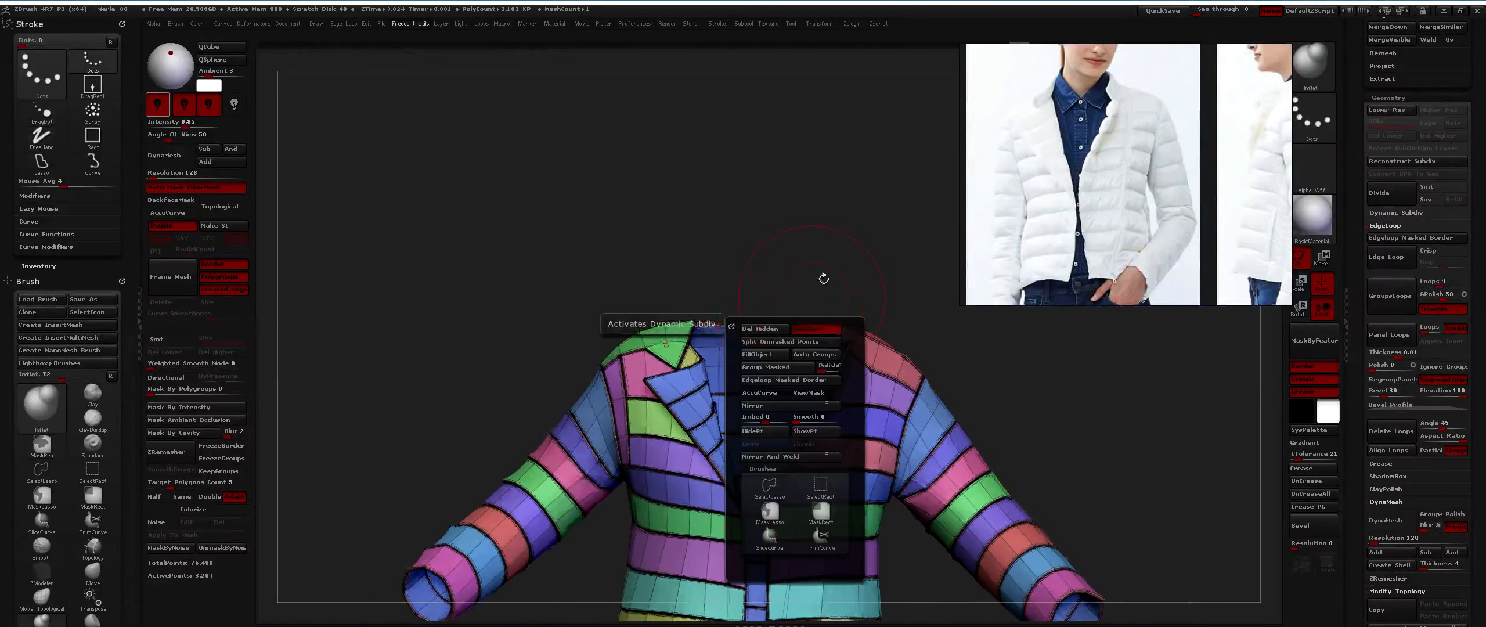
key("shift+f")
left_click_drag(792, 334, 721, 372)
right_click_drag(721, 372, 760, 296)
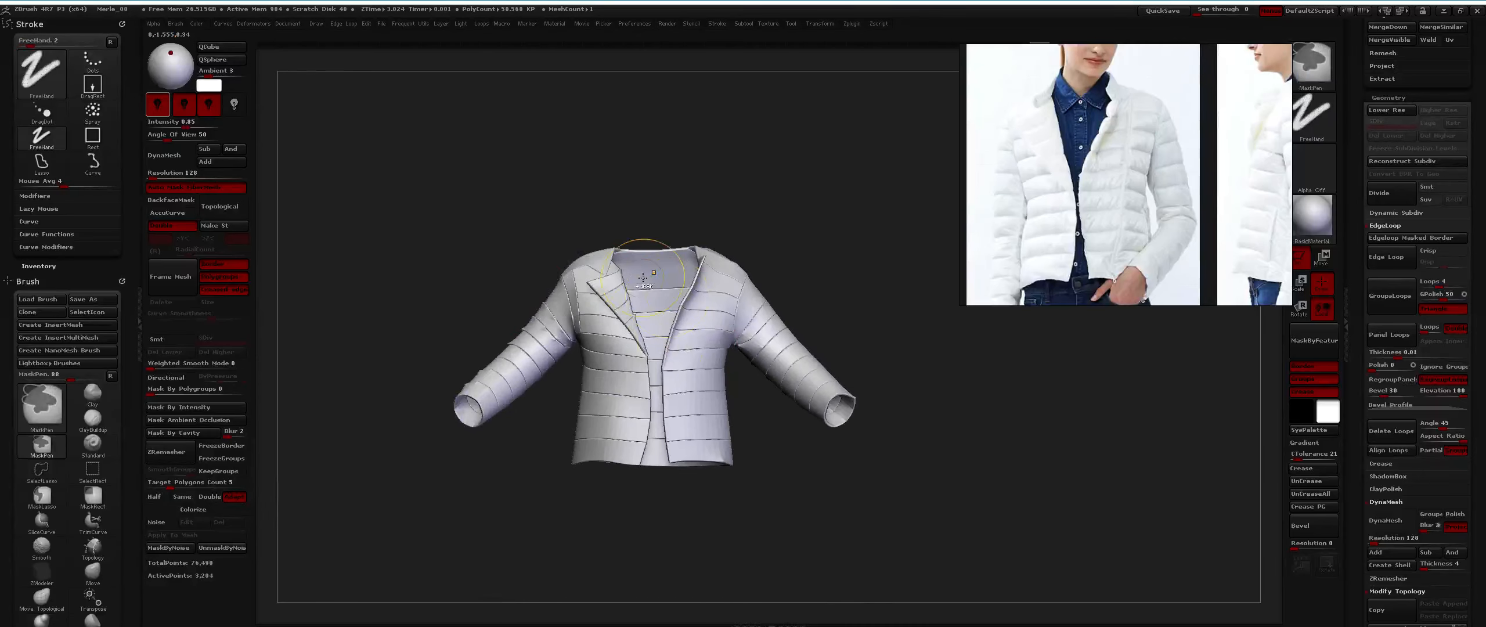
Switch off Dynamic Subdiv and raise the crease tolerance for the jacket's seams.
key("shift+d")
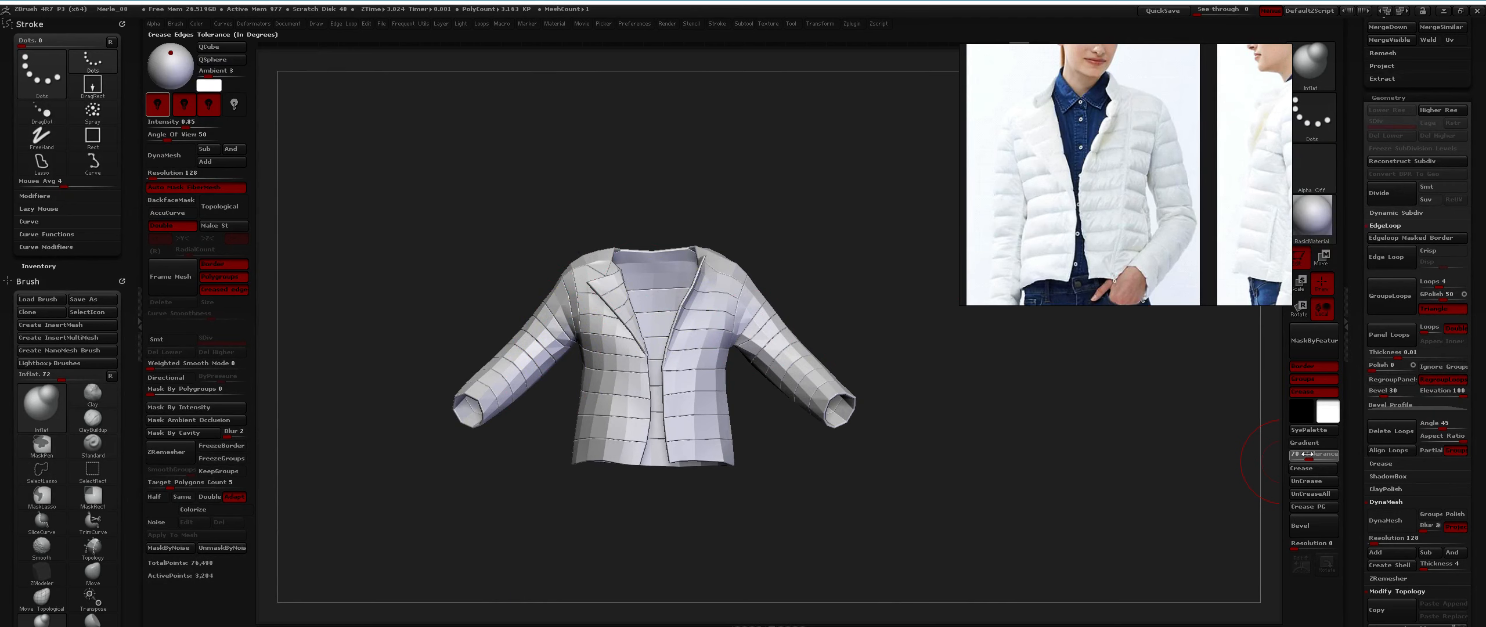
left_click_drag(1307, 454, 1305, 454)
right_click_drag(589, 297, 609, 372, "ctrl")
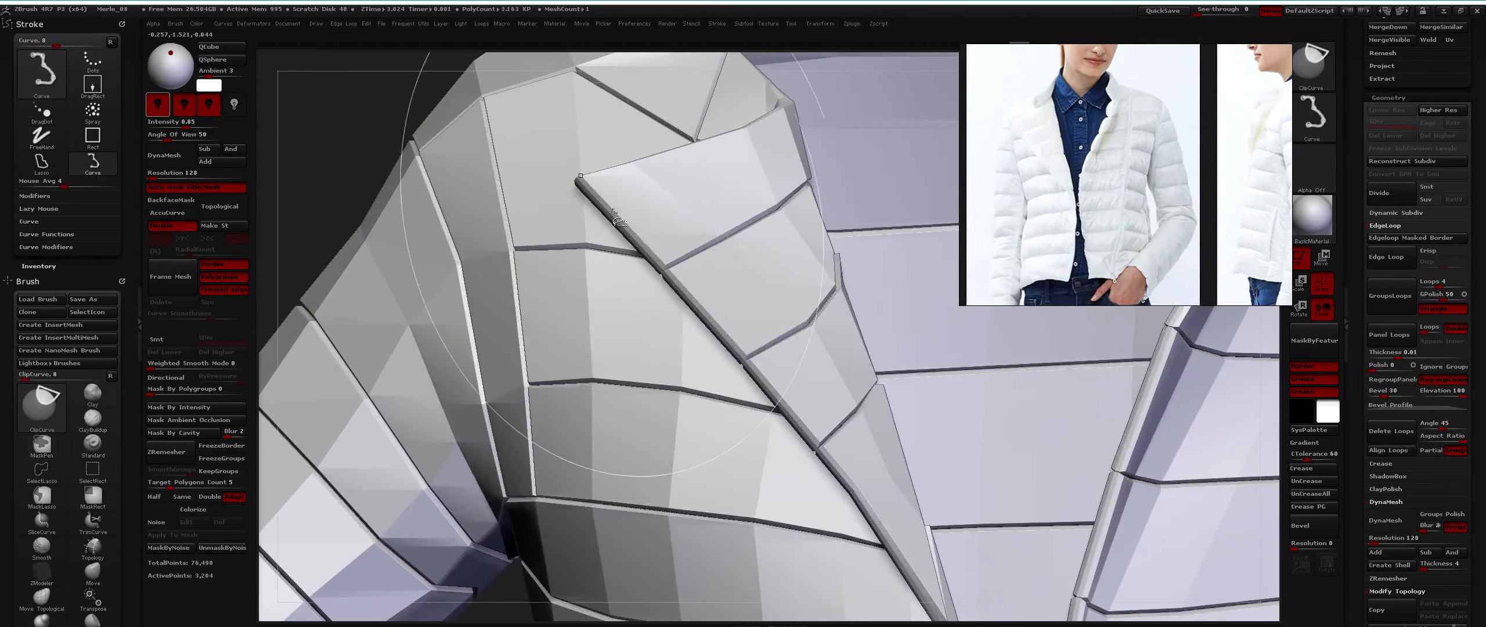
key("ctrl+shift+z")
right_click_drag(644, 256, 653, 215, "ctrl")
key("ctrl+z")
right_click_drag(778, 215, 824, 258, "ctrl")
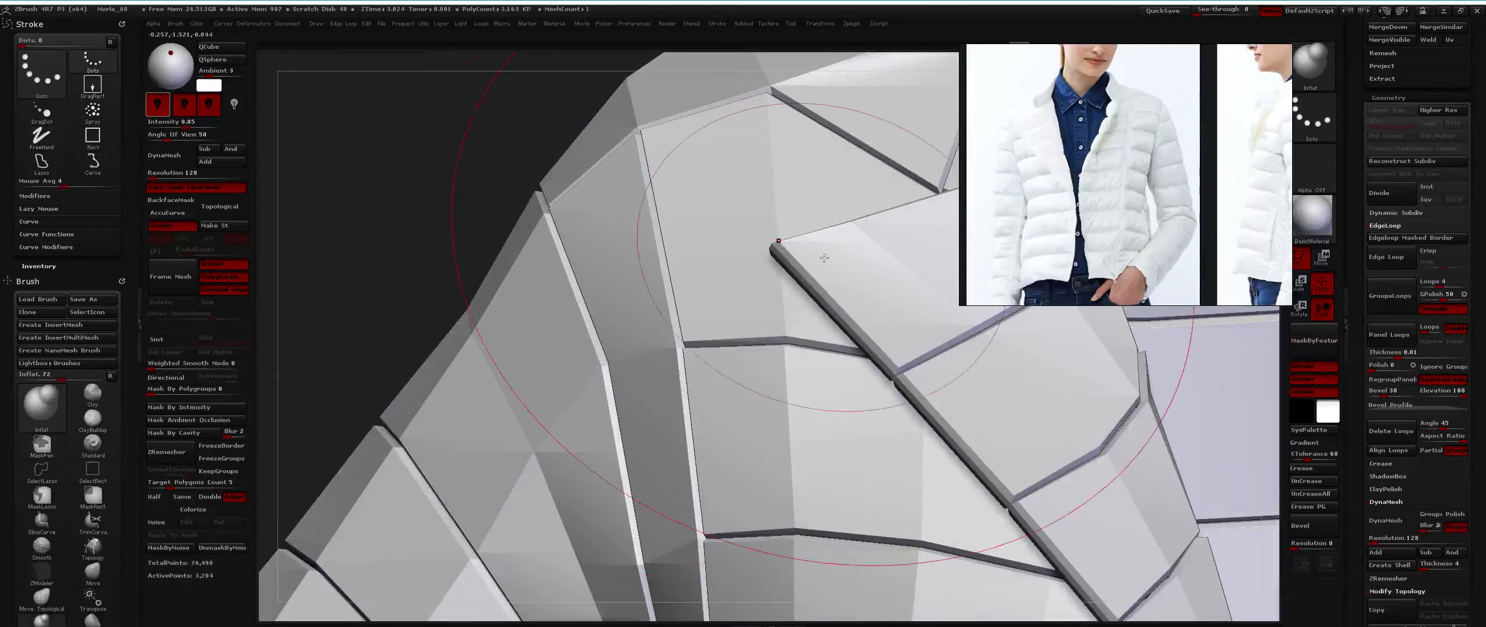
left_click_drag(824, 257, 787, 268, "ctrl+shift")
key("ctrl+shift+z")
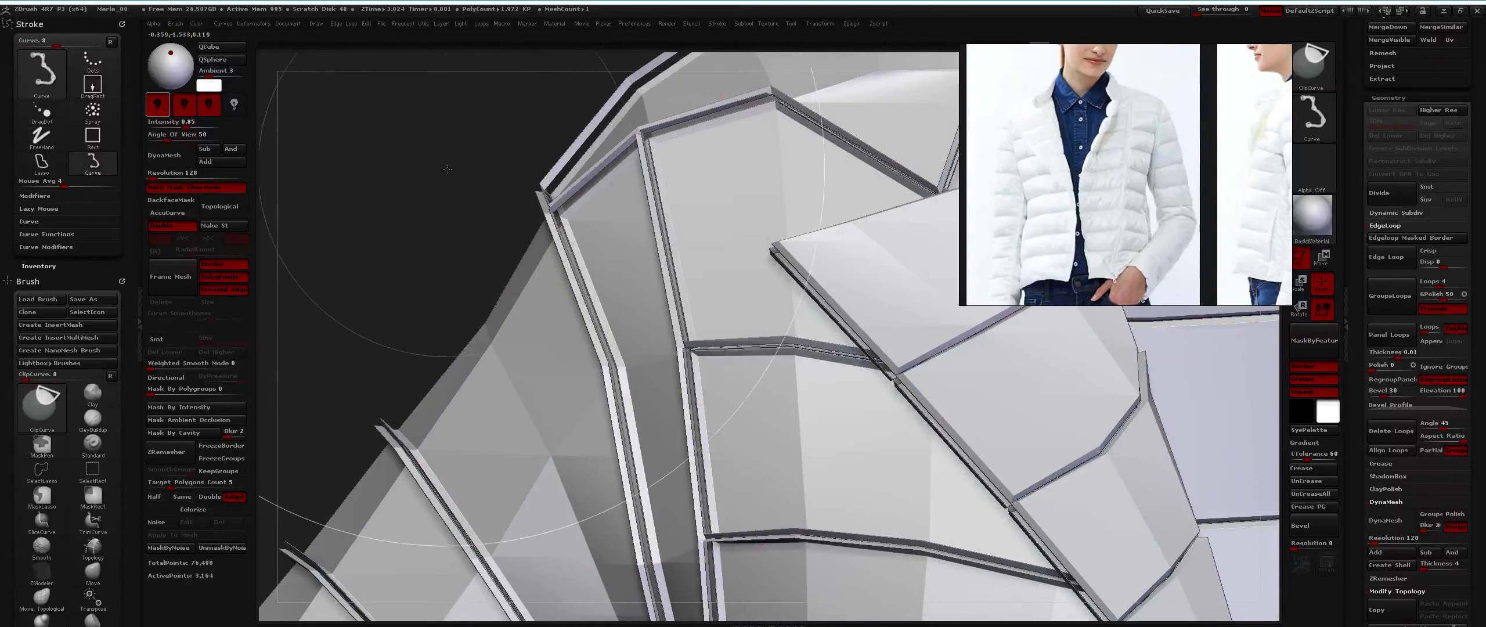
key("ctrl+shift+z")
key("ctrl+z")
key("space")
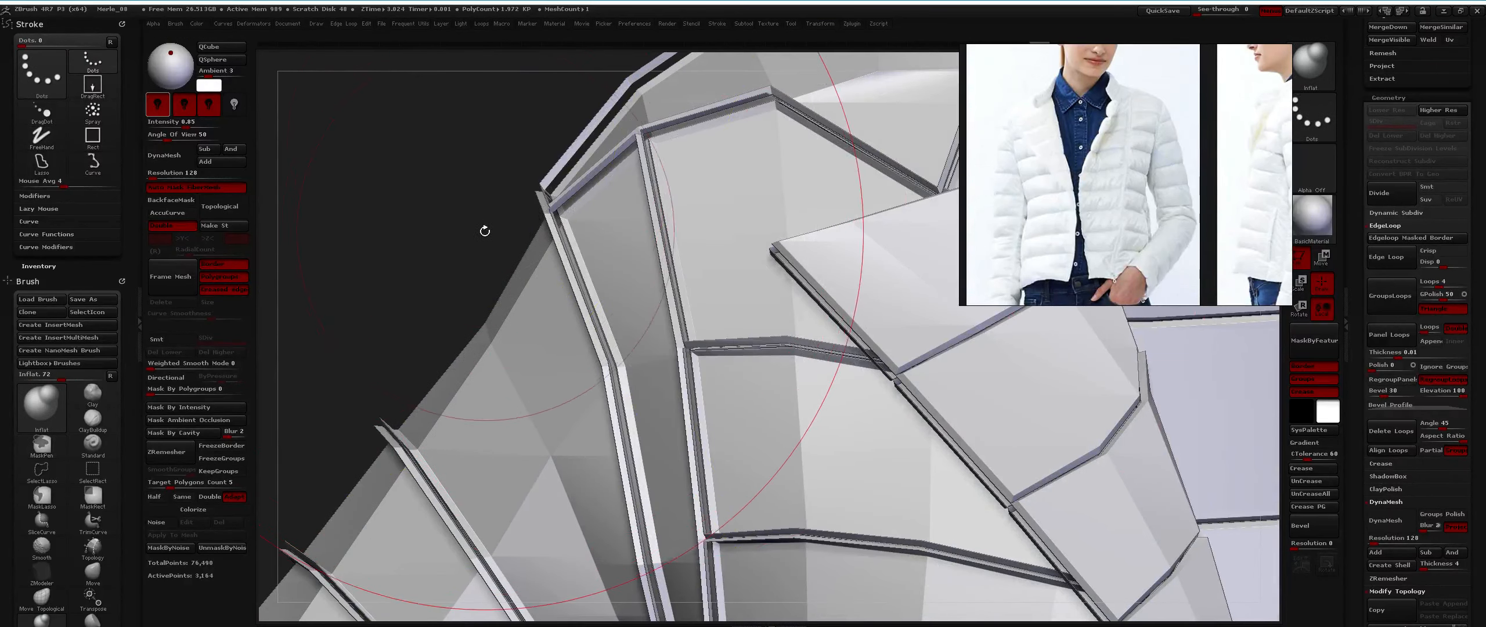
key("f")
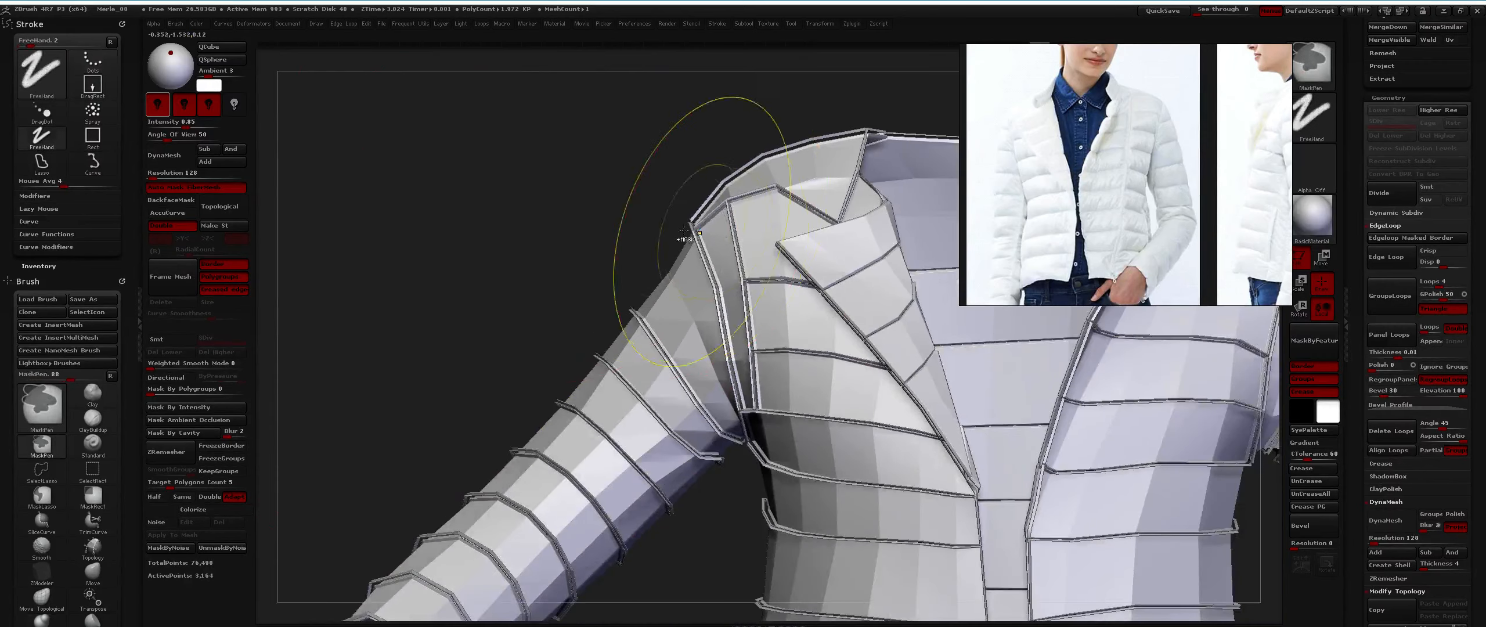
Isolate the jacket's seam strips, uncrease their borders, and preview the whole jacket with Dynamic Subdiv.
left_click(571, 177, "ctrl+shift")
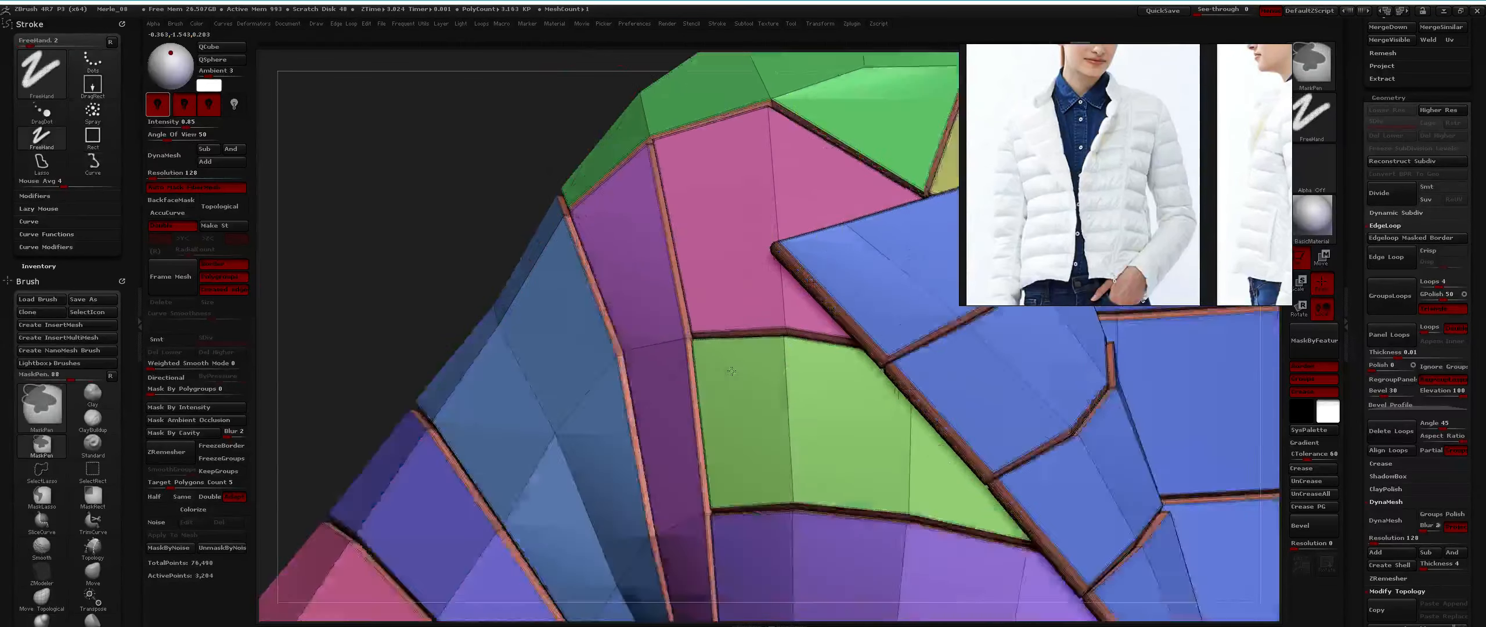
key("ctrl+shift")
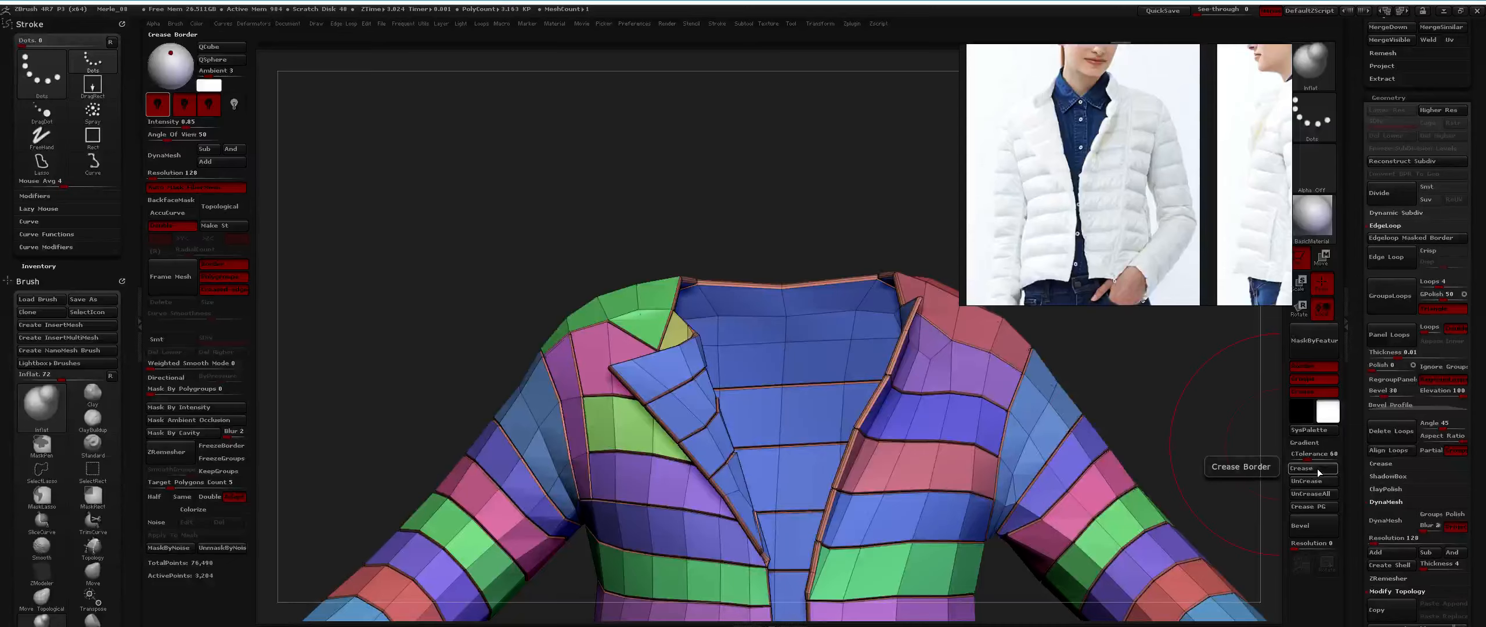
key("ctrl")
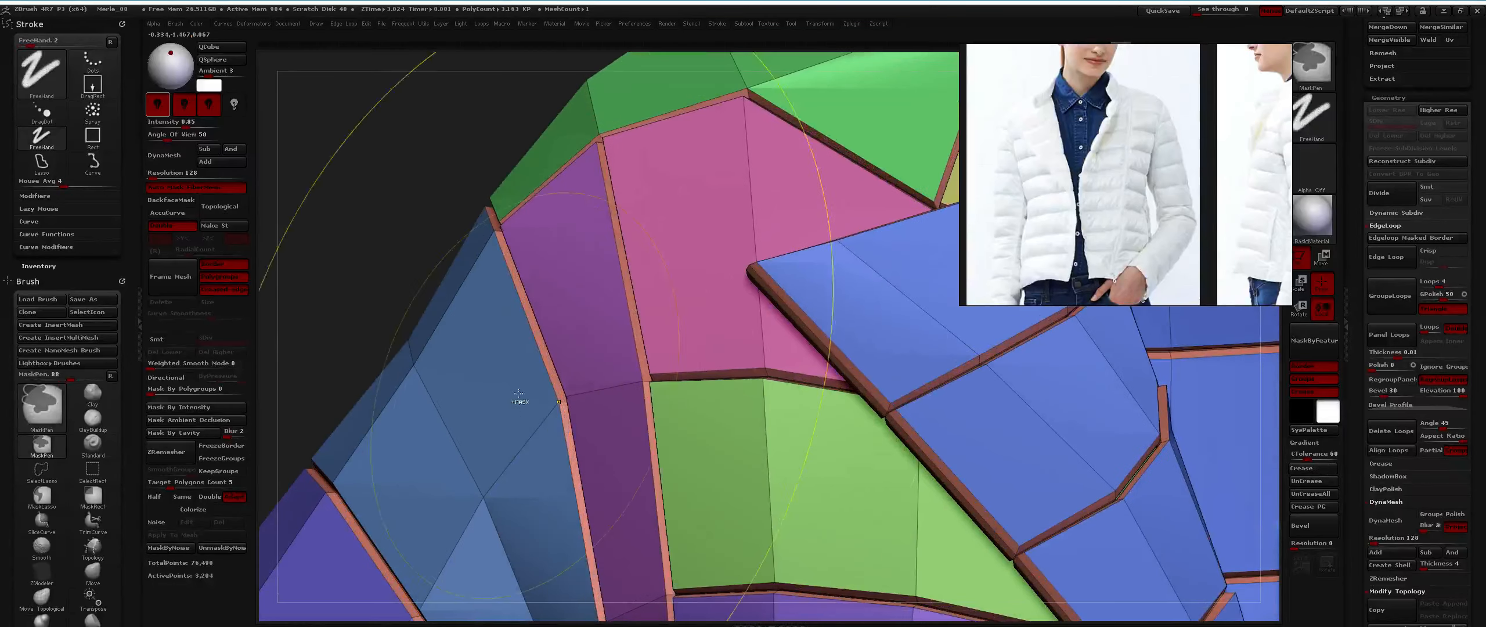
key("ctrl+shift")
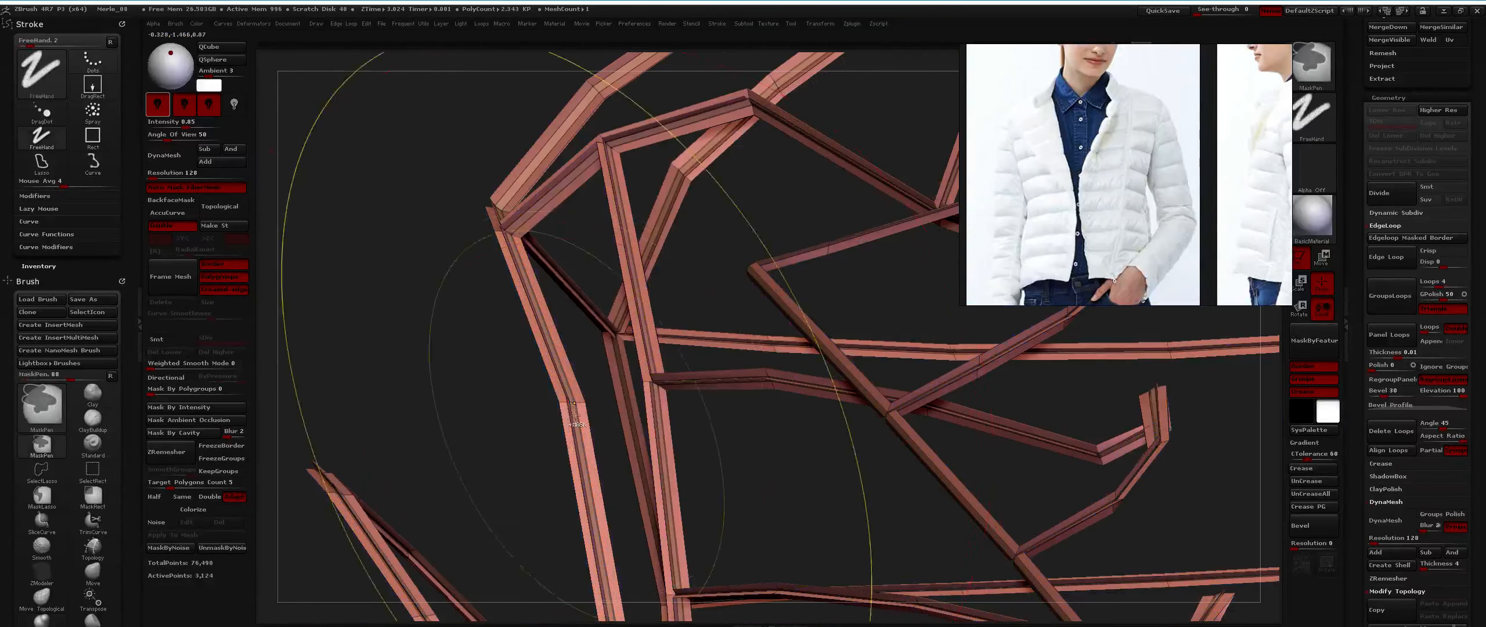
left_click(1325, 479)
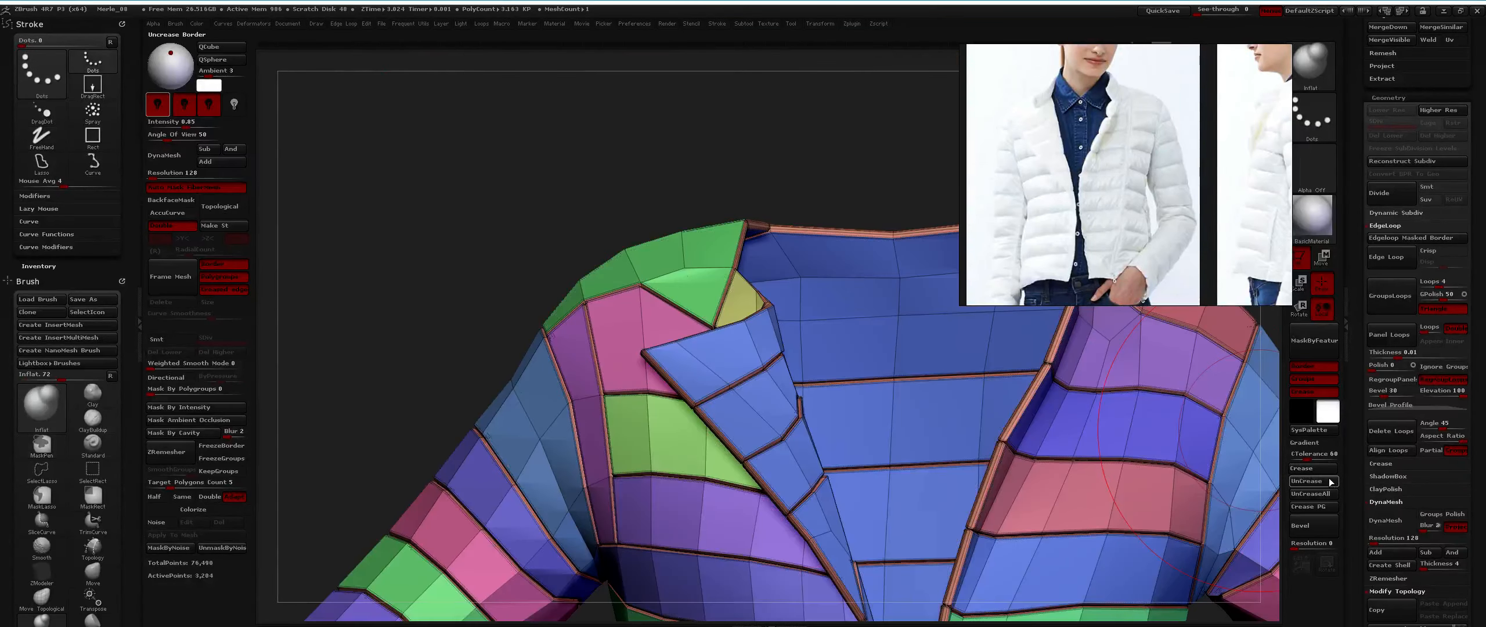
mouse_move(569, 394)
right_mouse_down("ctrl")
mouse_move(578, 511)
mouse_move(589, 319)
mouse_move(711, 375)
mouse_move(598, 416)
mouse_move(710, 377)
mouse_move(701, 348)
mouse_move(668, 360)
mouse_move(741, 284)
right_mouse_up("ctrl")
key("2")
left_click(604, 323)
key("f")
key("shift+f")
Examine the seams around the jacket's front, shoulder and armhole in both the smoothed and low-poly states.
key("b")
key("m")
key("v")
key("space")
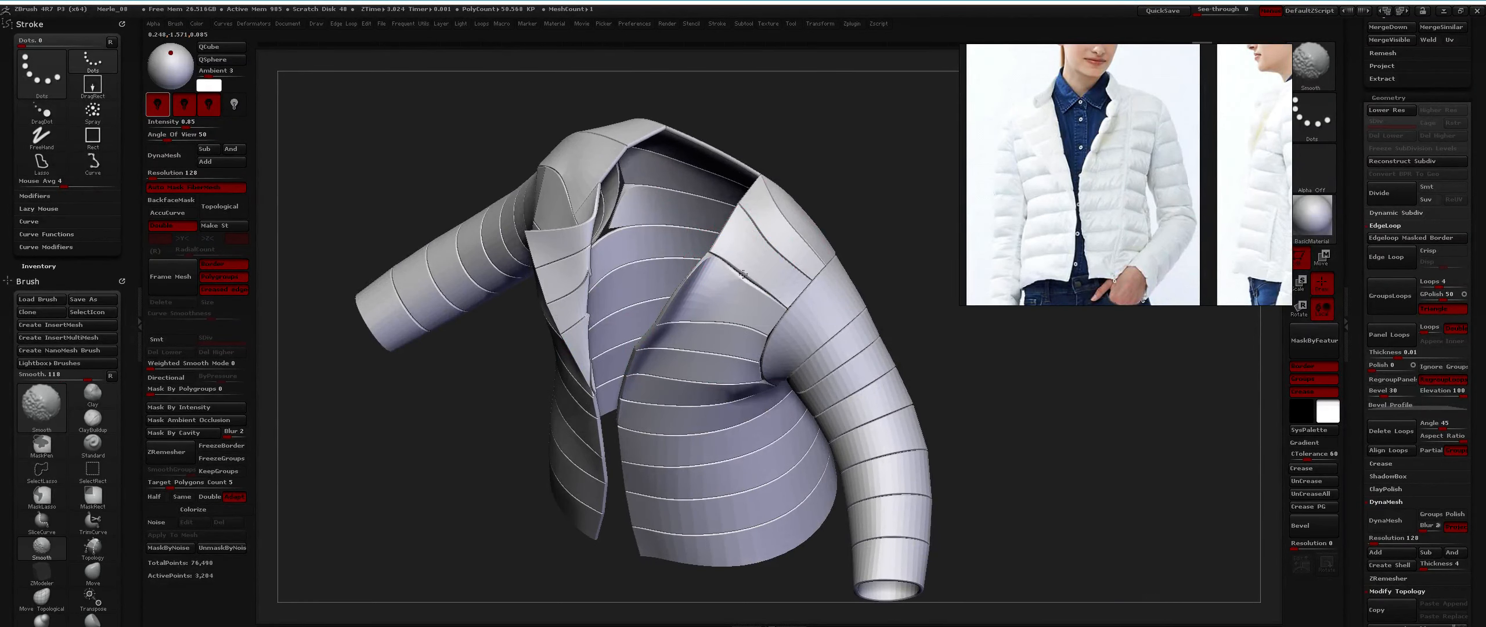
right_click_drag(745, 271, 770, 289)
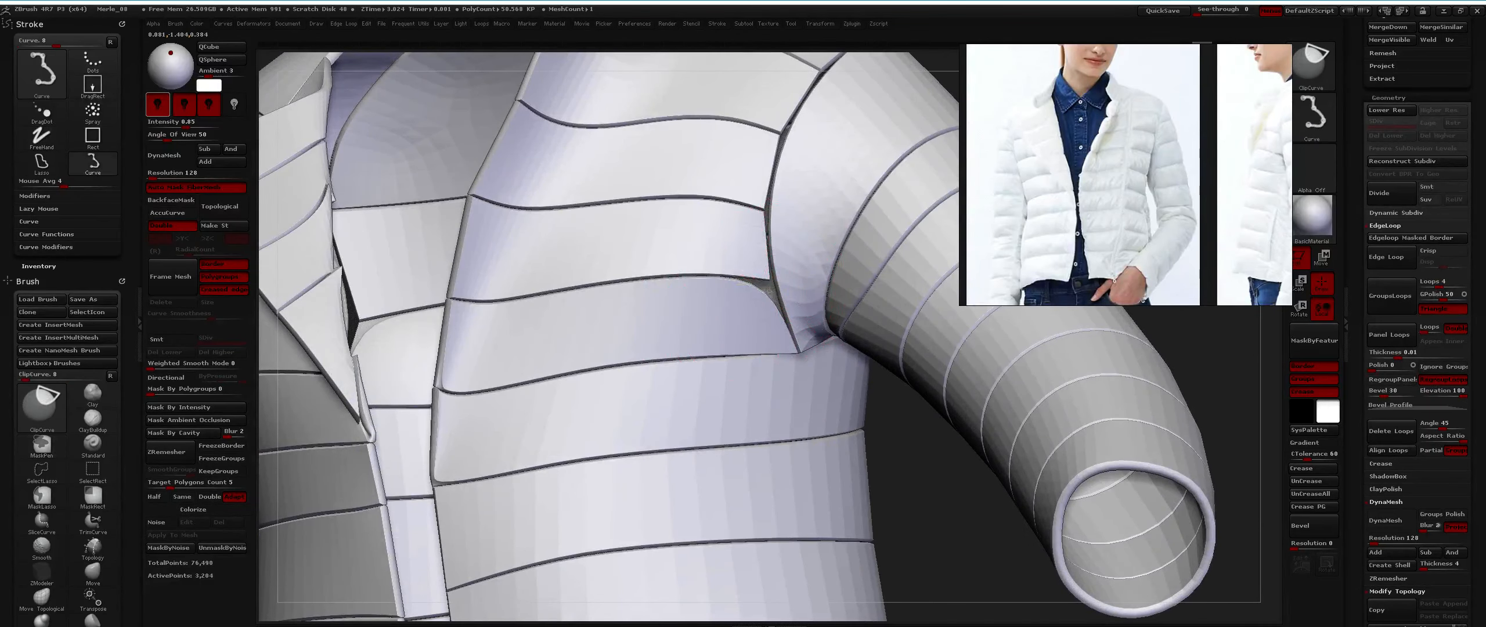
key("ctrl+shift+z")
mouse_move(793, 282)
right_mouse_down()
mouse_move(749, 244)
mouse_move(772, 267)
mouse_move(782, 348)
mouse_move(774, 287)
right_mouse_up()
key("b")
key("s")
key("m")
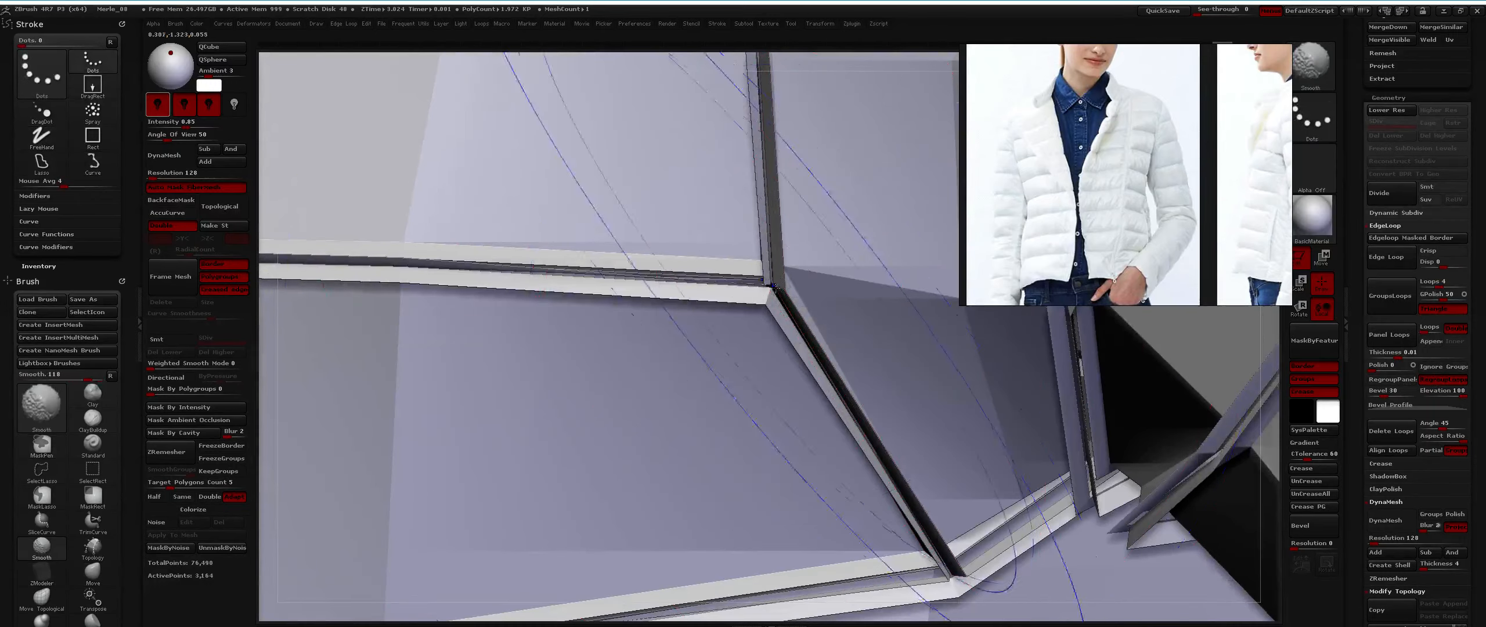
Switch to the ZModeler brush and set its edge action to Crease at the seam corner.
key("b")
key("z")
key("m")
key("space")
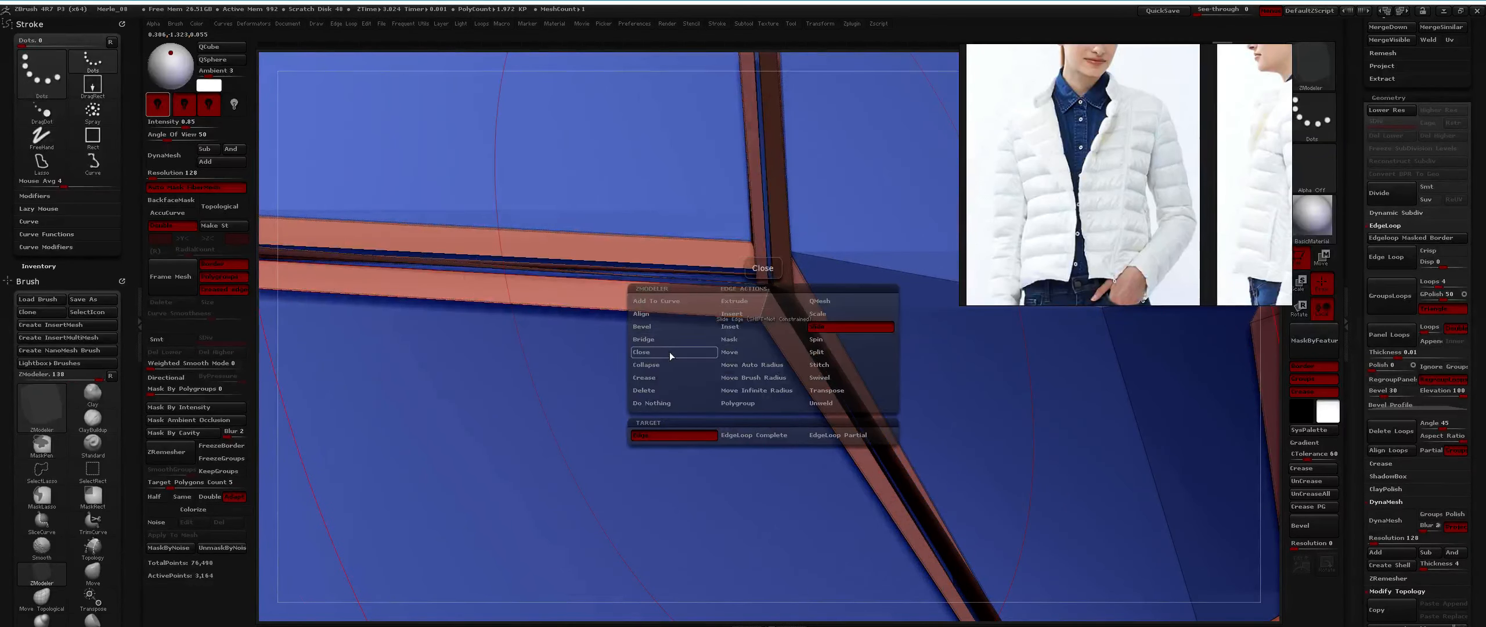
left_click(673, 379)
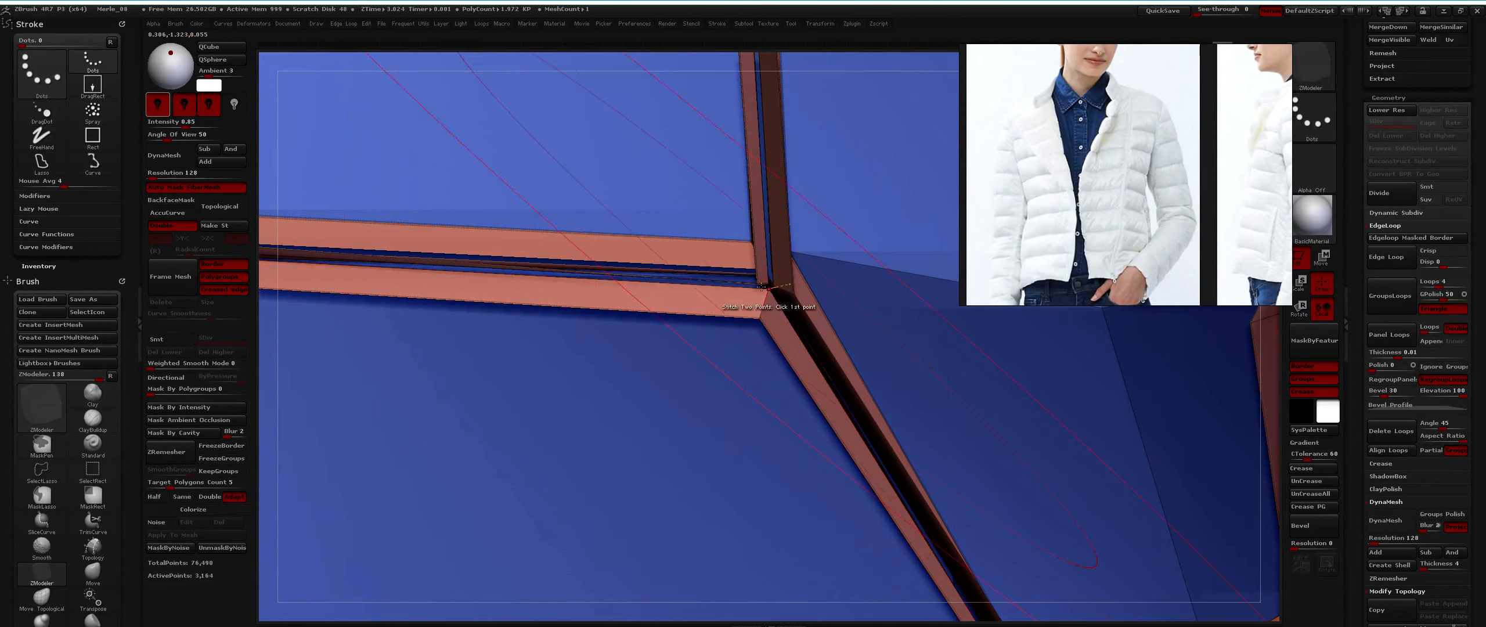
key("space")
key("shift+d")
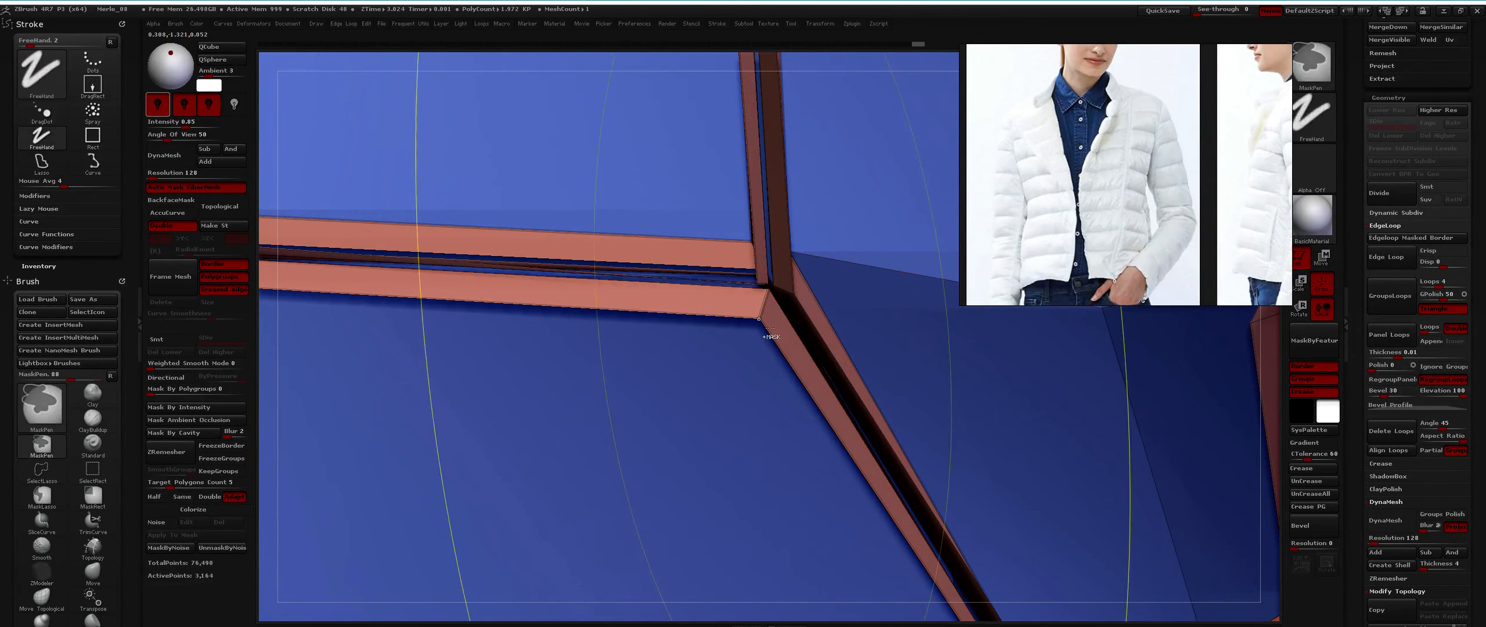
Preview the whole jacket with Dynamic Subdiv and examine the seam corners around the back armhole.
key("space")
key("ctrl+shift+z")
right_click_drag(860, 178, 836, 167, "ctrl")
key("ctrl+shift+z")
key("space")
key("d")
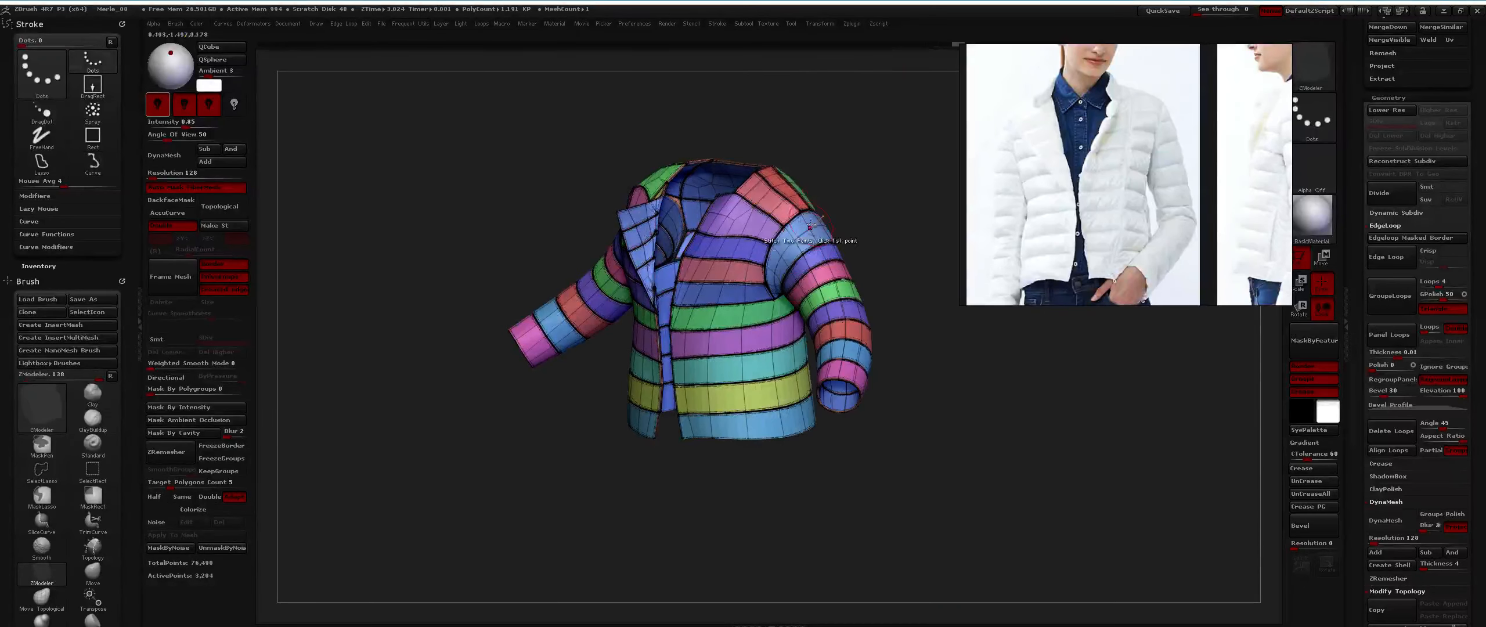
key("shift+f")
mouse_move(783, 239)
right_mouse_down()
mouse_move(804, 237)
mouse_move(683, 221)
mouse_move(836, 234)
mouse_move(632, 286)
mouse_move(746, 302)
right_mouse_up()
right_click_drag(591, 314, 594, 222, "ctrl")
key("1")
left_click(619, 354)
right_click_drag(619, 447, 583, 230, "ctrl")
key("shift+f")
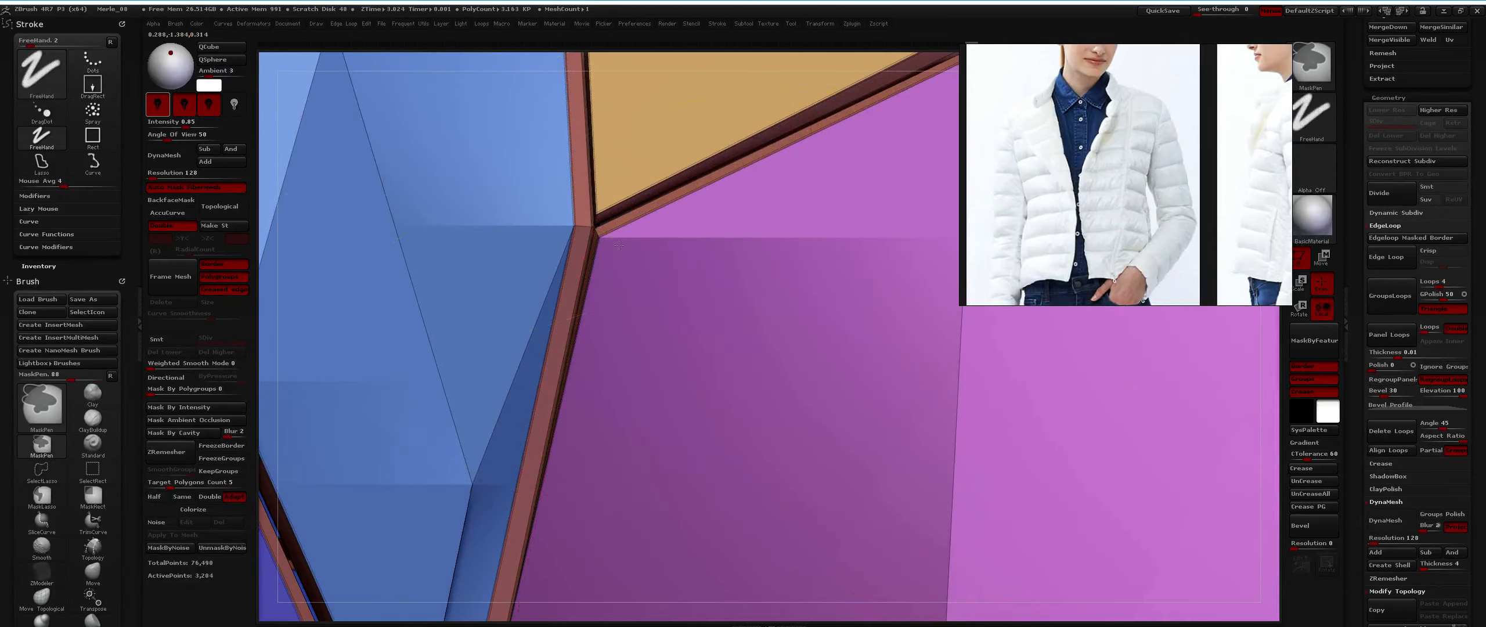
Stitch the seam corner points at the back armhole with ZModeler and preview the jacket with Dynamic Subdiv.
mouse_move(624, 296)
right_mouse_down("ctrl")
mouse_move(611, 238)
mouse_move(648, 207)
mouse_move(749, 215)
mouse_move(665, 255)
mouse_move(764, 229)
mouse_move(749, 246)
mouse_move(705, 214)
mouse_move(870, 424)
right_mouse_up("ctrl")
left_click(609, 242)
right_click(648, 208)
right_click_drag(688, 353, 660, 222)
right_click_drag(760, 395, 689, 301, "alt")
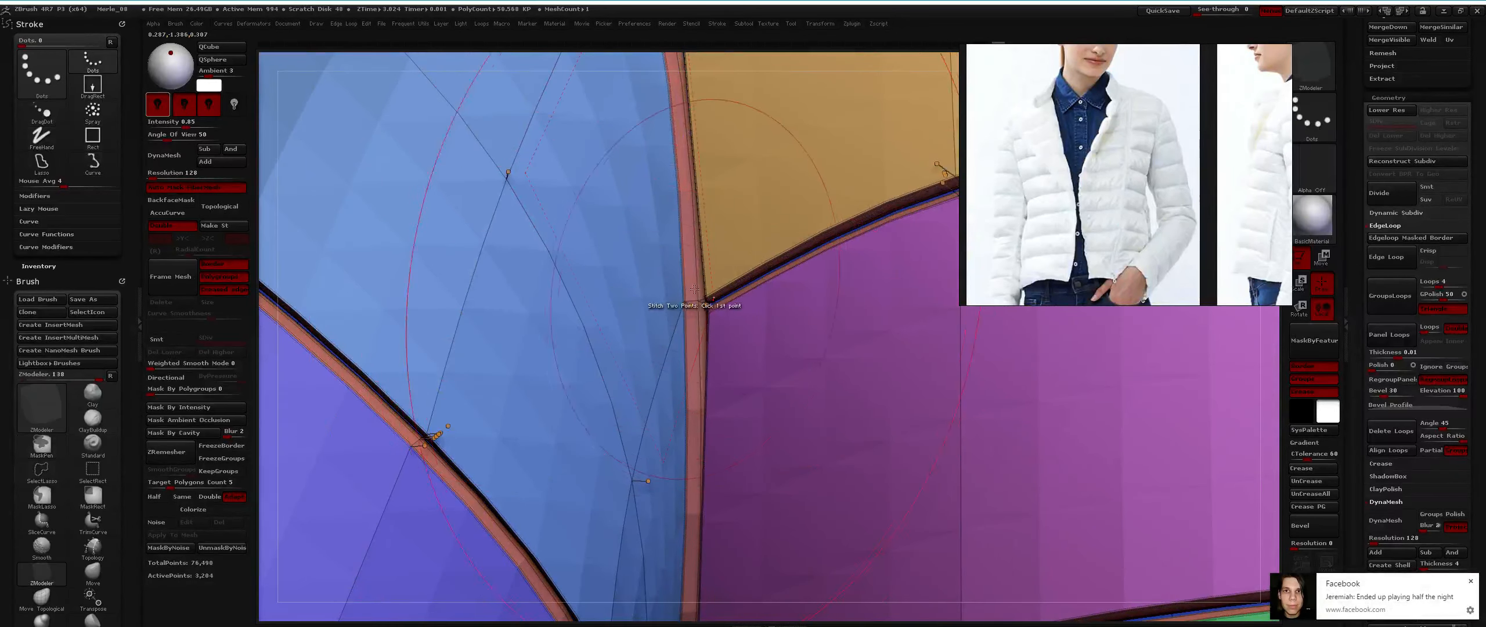
key("shift+d")
right_click_drag(696, 311, 836, 383, "ctrl")
mouse_move(952, 244)
right_mouse_down("alt")
mouse_move(623, 265)
mouse_move(696, 244)
mouse_move(659, 234)
right_mouse_up("alt")
key("d")
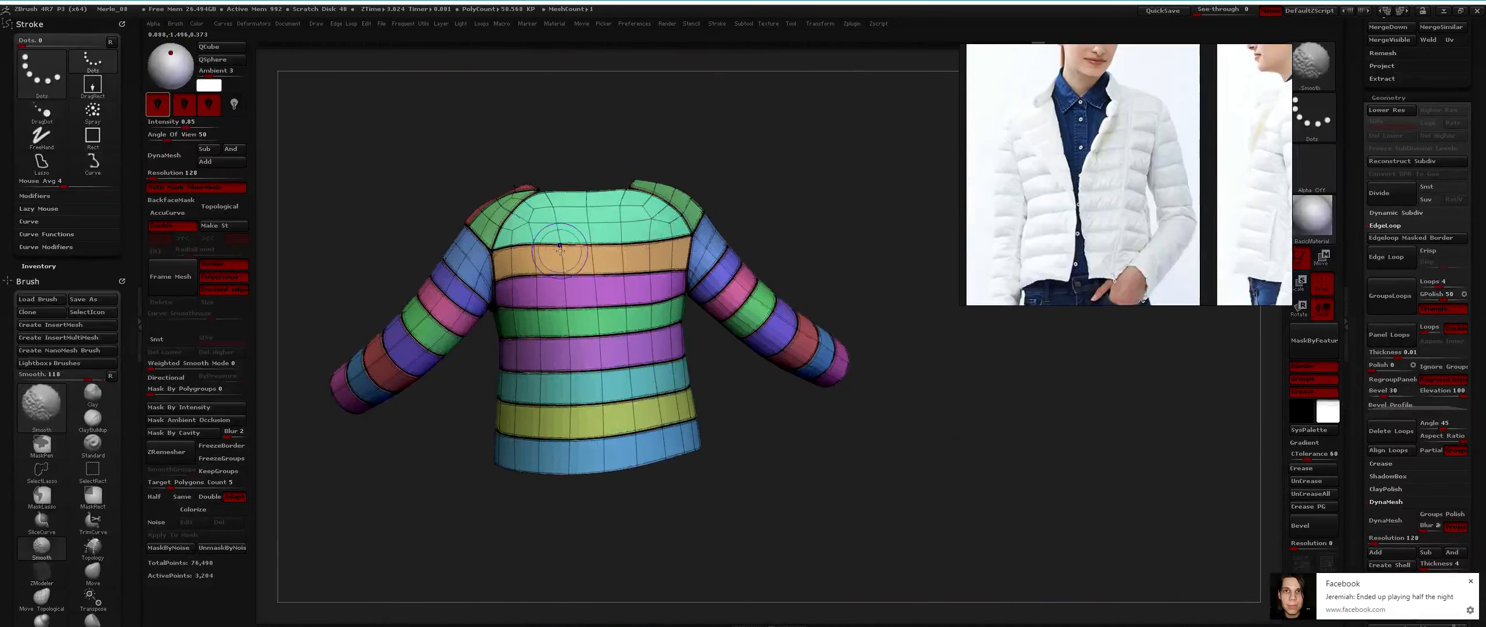
Hide the polyframe and examine the back armhole seam corner up close, toggling Dynamic Subdiv.
key("shift+f")
mouse_move(560, 251)
right_mouse_down()
mouse_move(627, 250)
mouse_move(587, 238)
mouse_move(574, 287)
mouse_move(599, 245)
right_mouse_up()
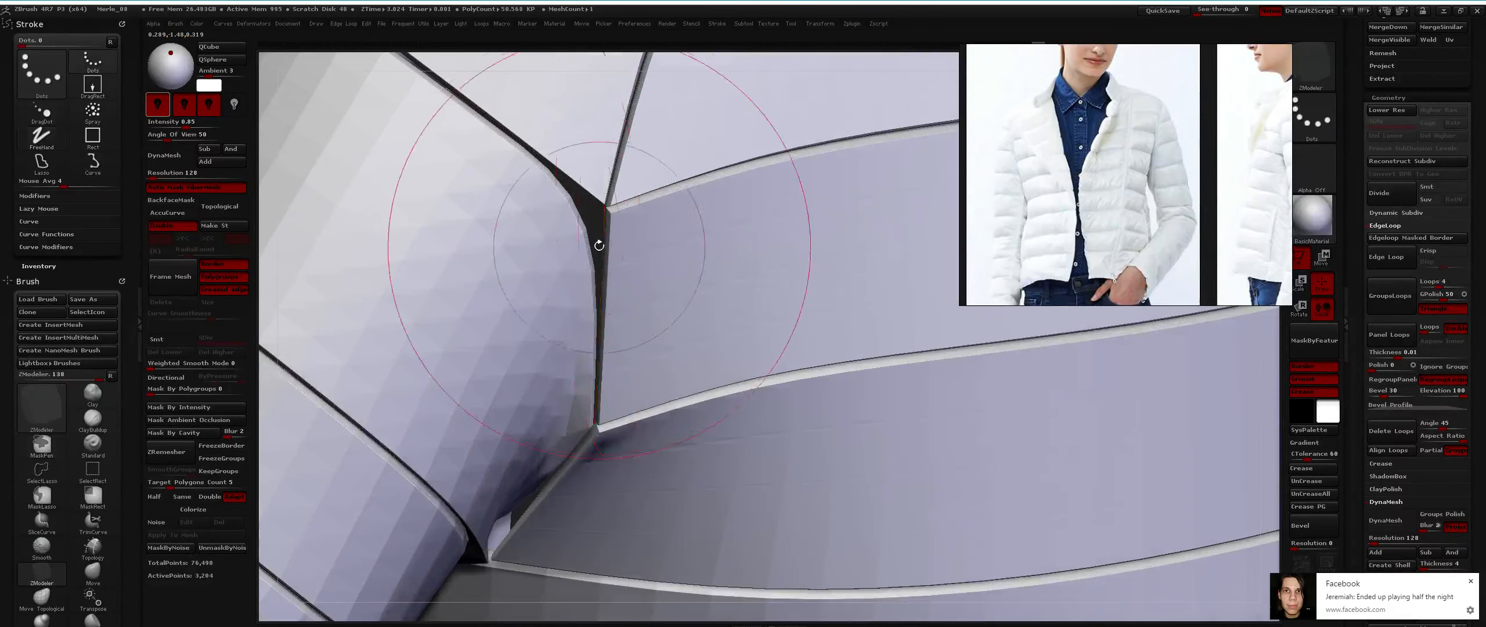
left_click(618, 227)
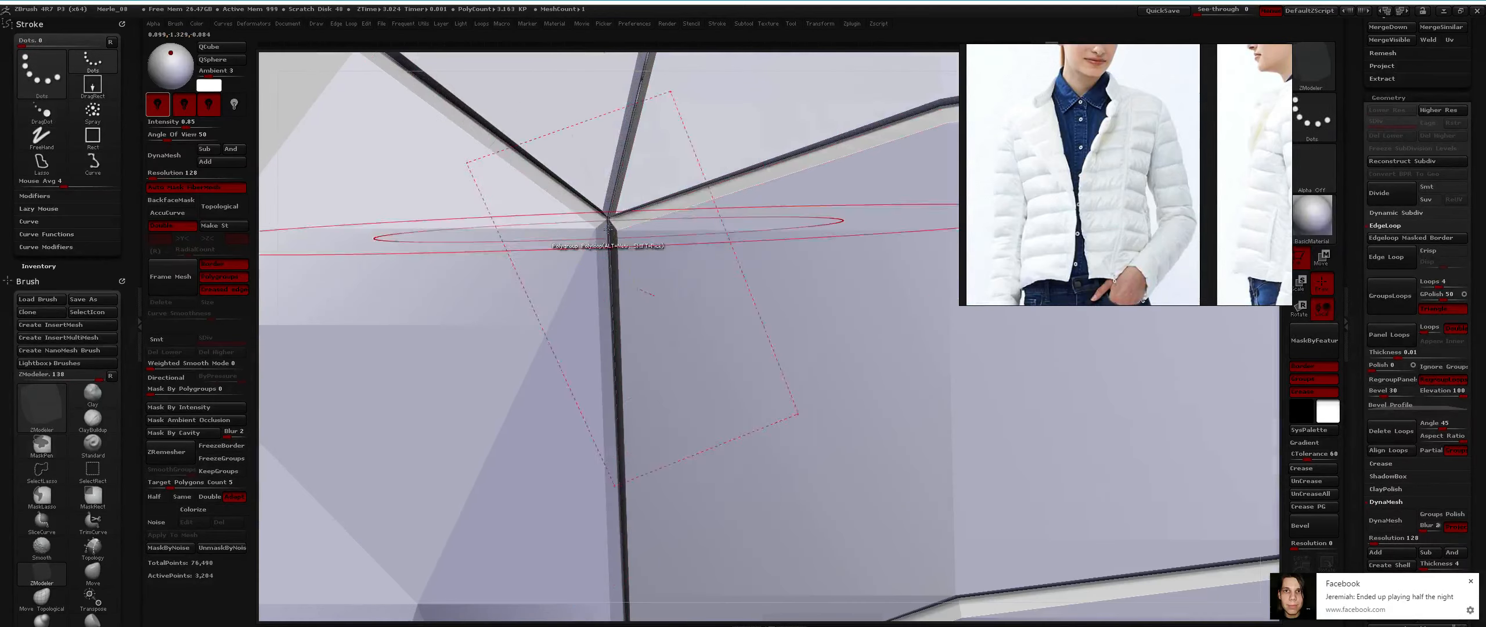
right_click(627, 235)
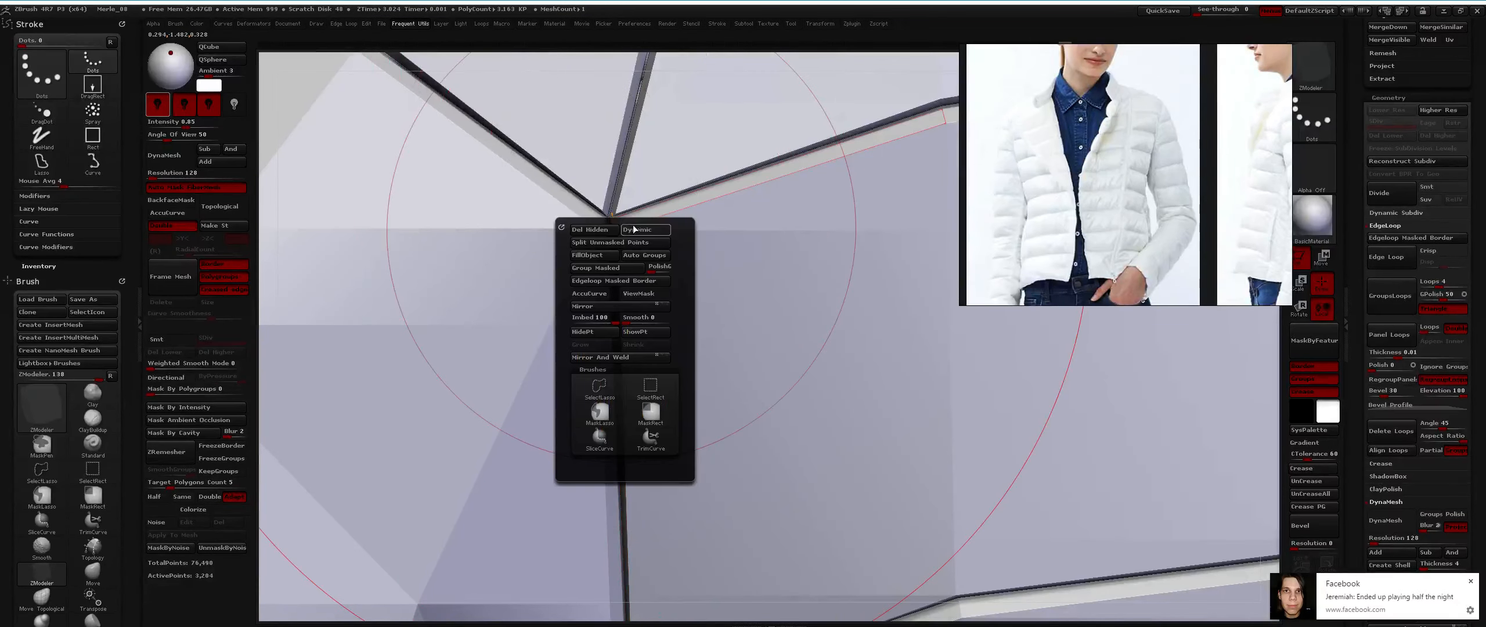
left_click(631, 231)
right_click_drag(631, 231, 661, 278, "ctrl")
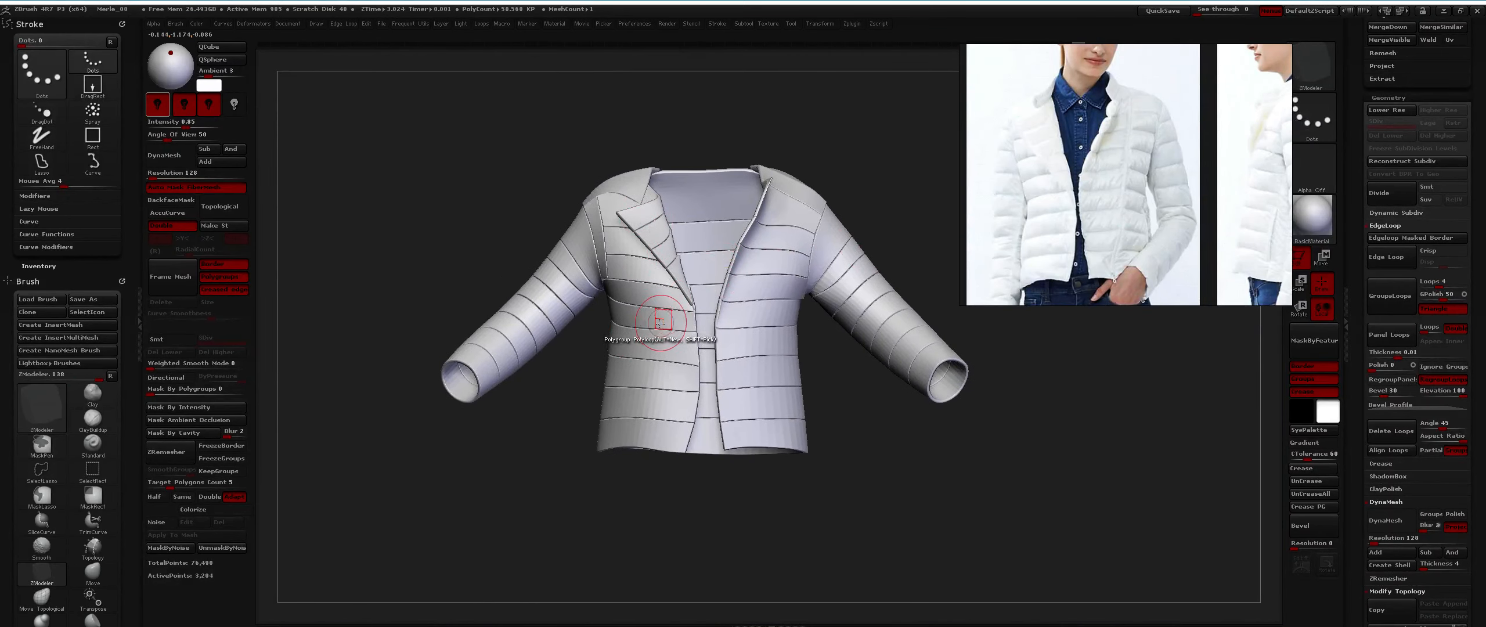
Bring the whole jacket front into view and switch to the Move brush.
mouse_move(661, 323)
right_mouse_down()
mouse_move(636, 410)
mouse_move(655, 382)
right_mouse_up()
key("b")
key("m")
key("v")
Examine the collar, lapel and shoulder seams from above in smoothed and low-poly states, with the polygroups shown.
mouse_move(786, 213)
right_mouse_down()
mouse_move(796, 175)
mouse_move(751, 208)
right_mouse_up()
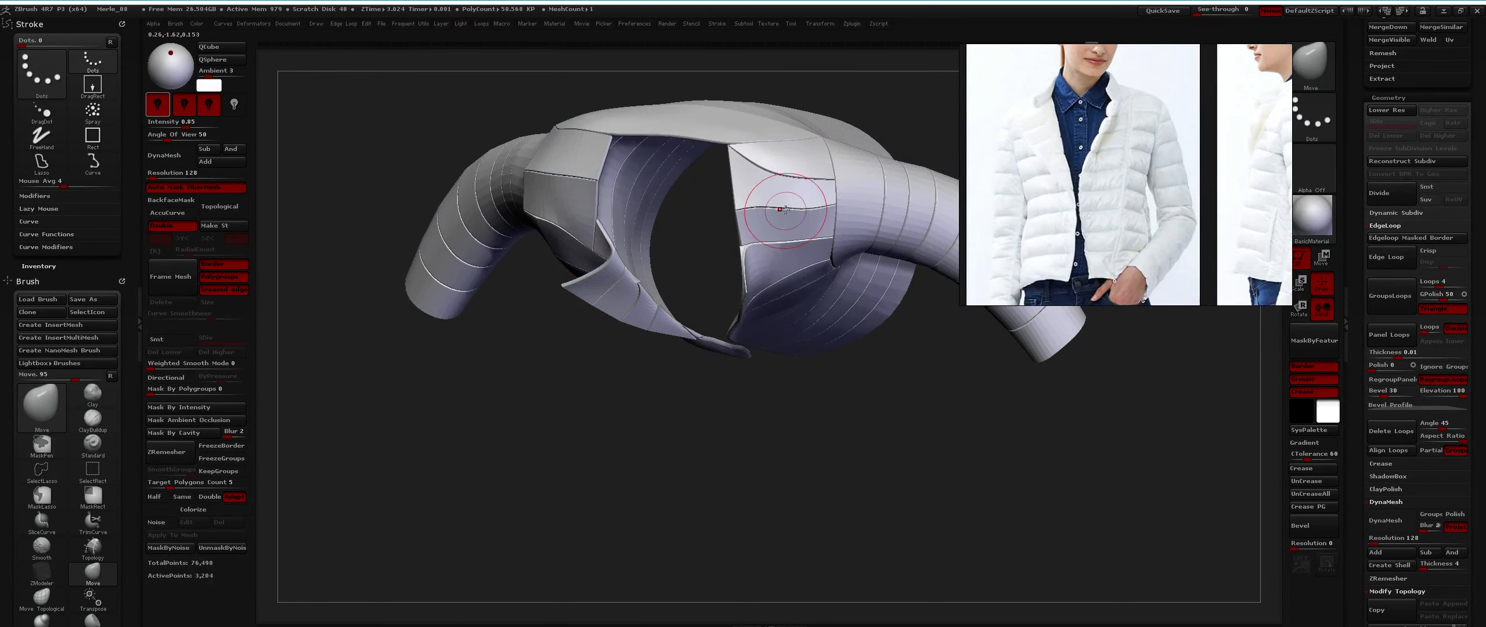
right_click_drag(767, 204, 785, 206)
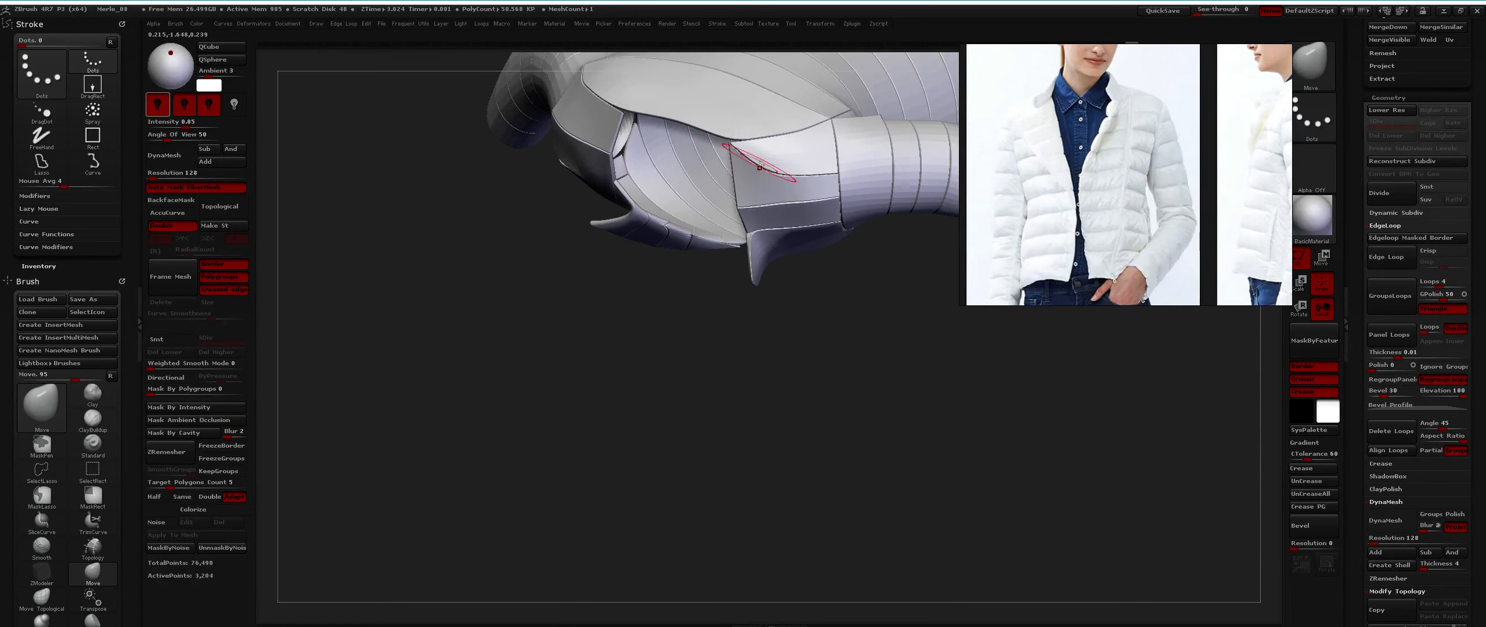
key("space")
key("shift+d")
mouse_move(760, 171)
right_mouse_down()
mouse_move(772, 192)
mouse_move(786, 149)
mouse_move(773, 192)
mouse_move(769, 125)
mouse_move(786, 177)
mouse_move(794, 155)
mouse_move(784, 203)
right_mouse_up()
key("shift+f")
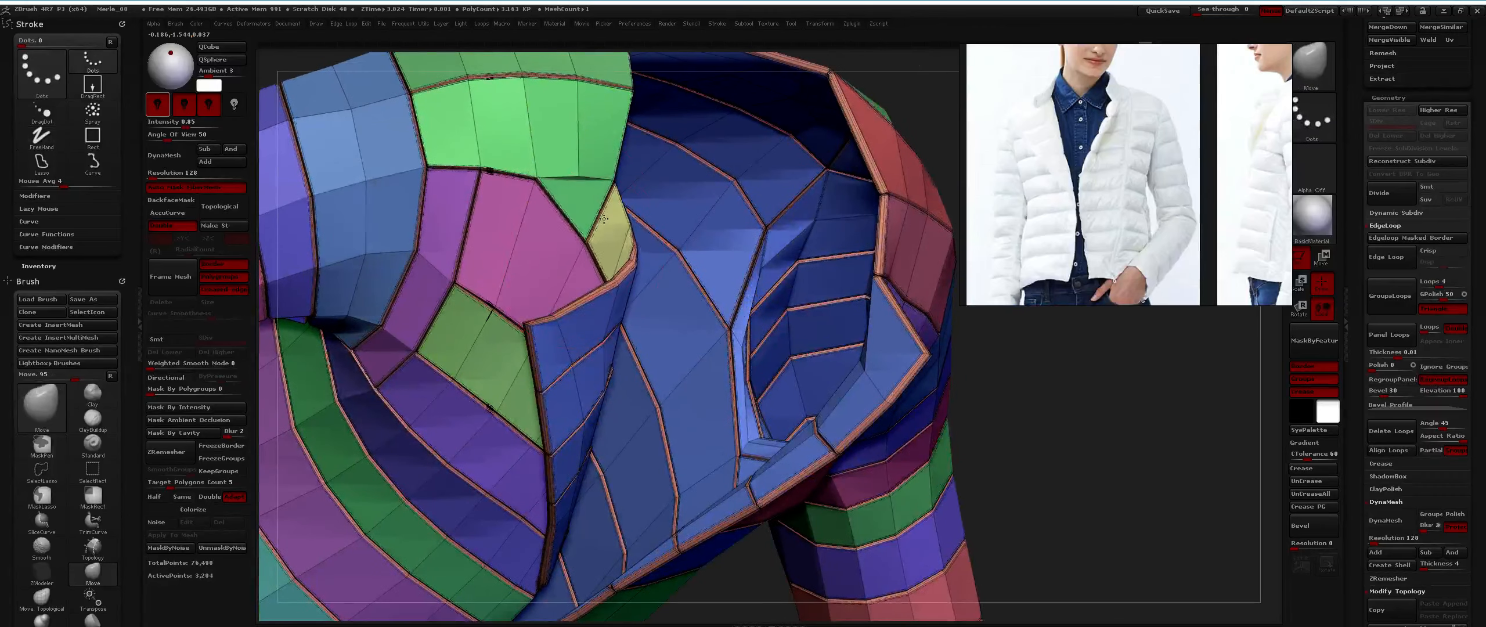
right_click_drag(616, 204, 588, 173)
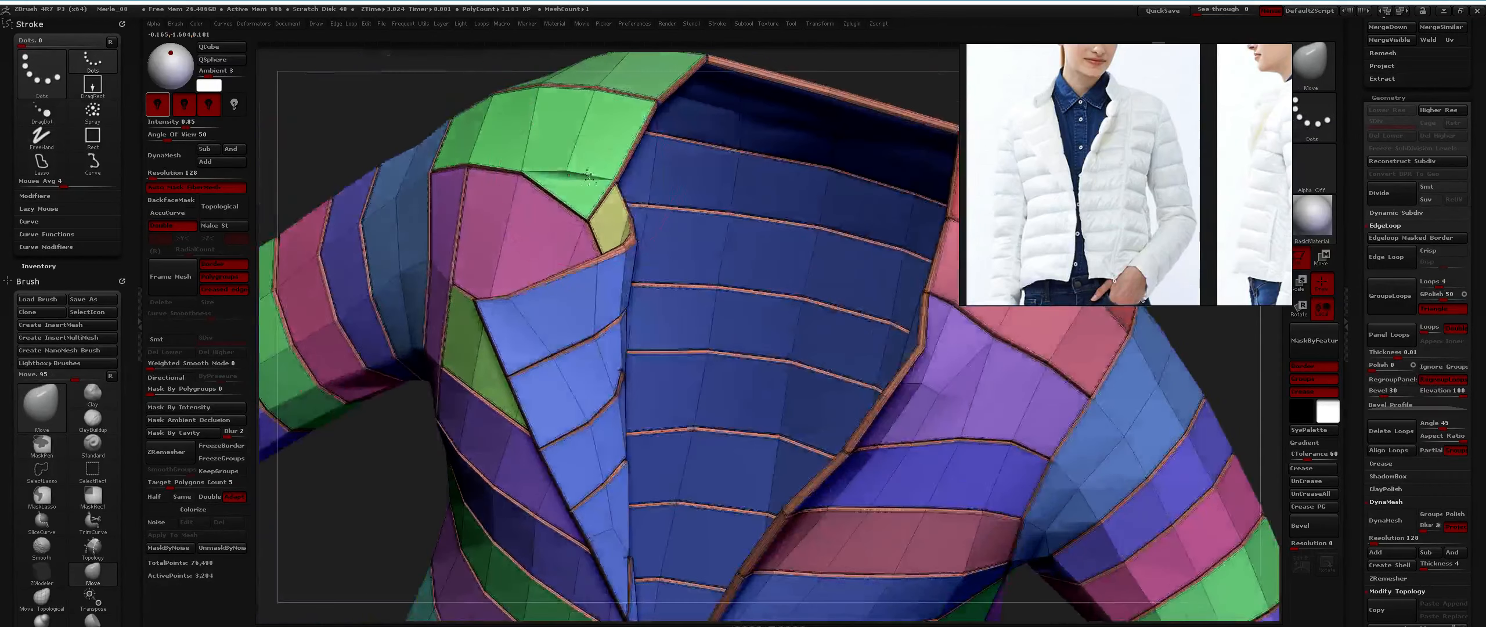
key("space")
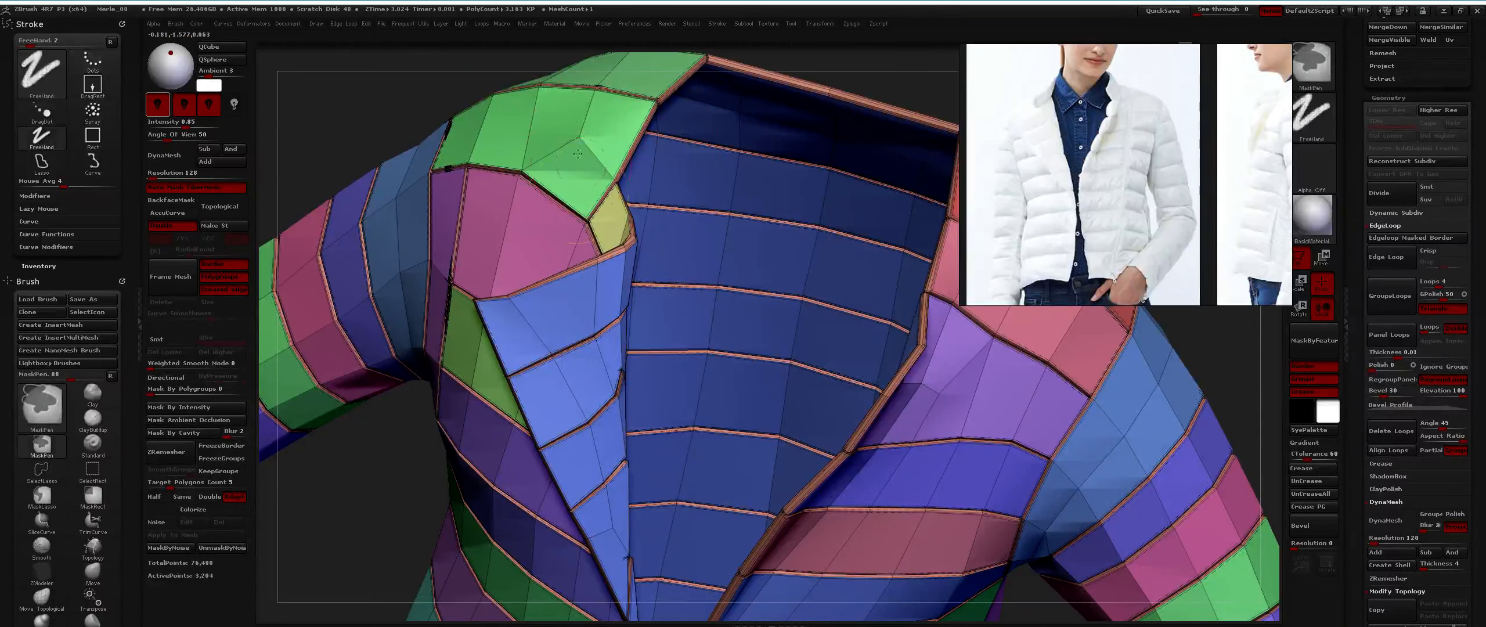
right_click_drag(577, 154, 560, 111, "ctrl")
mouse_move(560, 111)
right_mouse_down()
mouse_move(598, 185)
mouse_move(522, 168)
right_mouse_up()
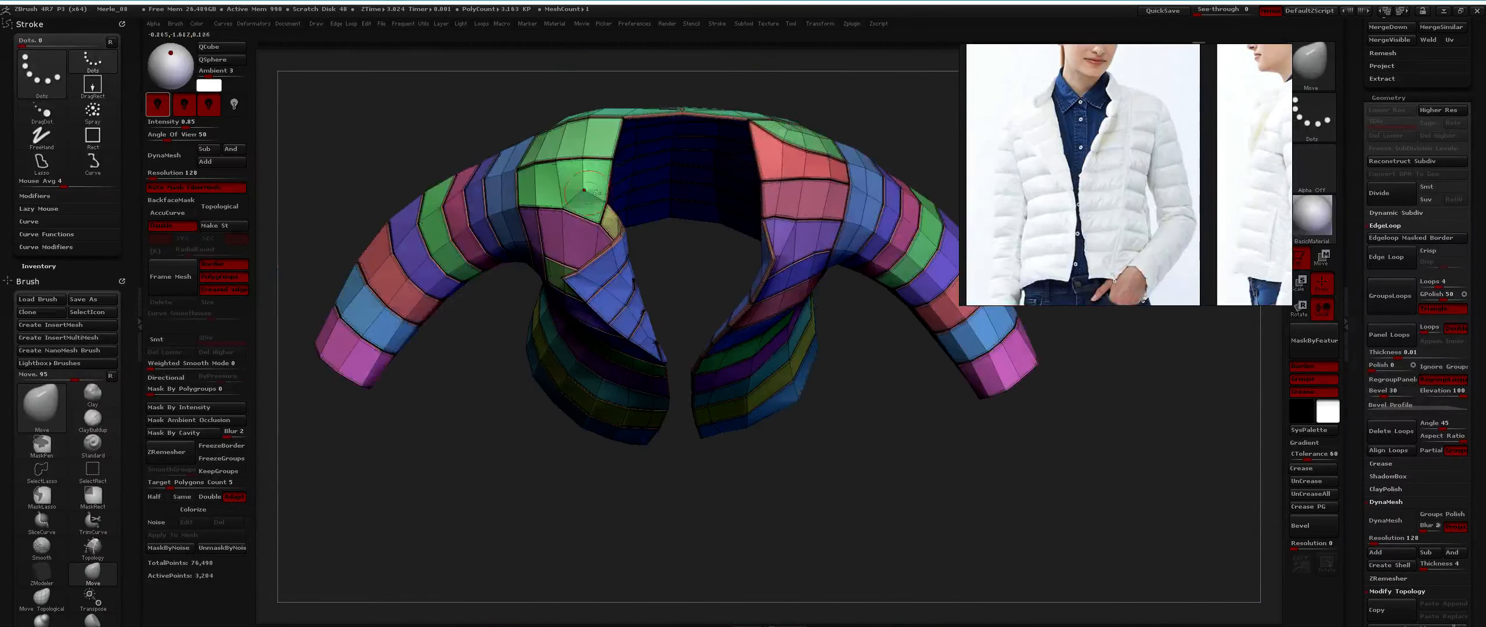
mouse_move(766, 174)
right_mouse_down("alt")
mouse_move(626, 224)
mouse_move(609, 139)
right_mouse_up("alt")
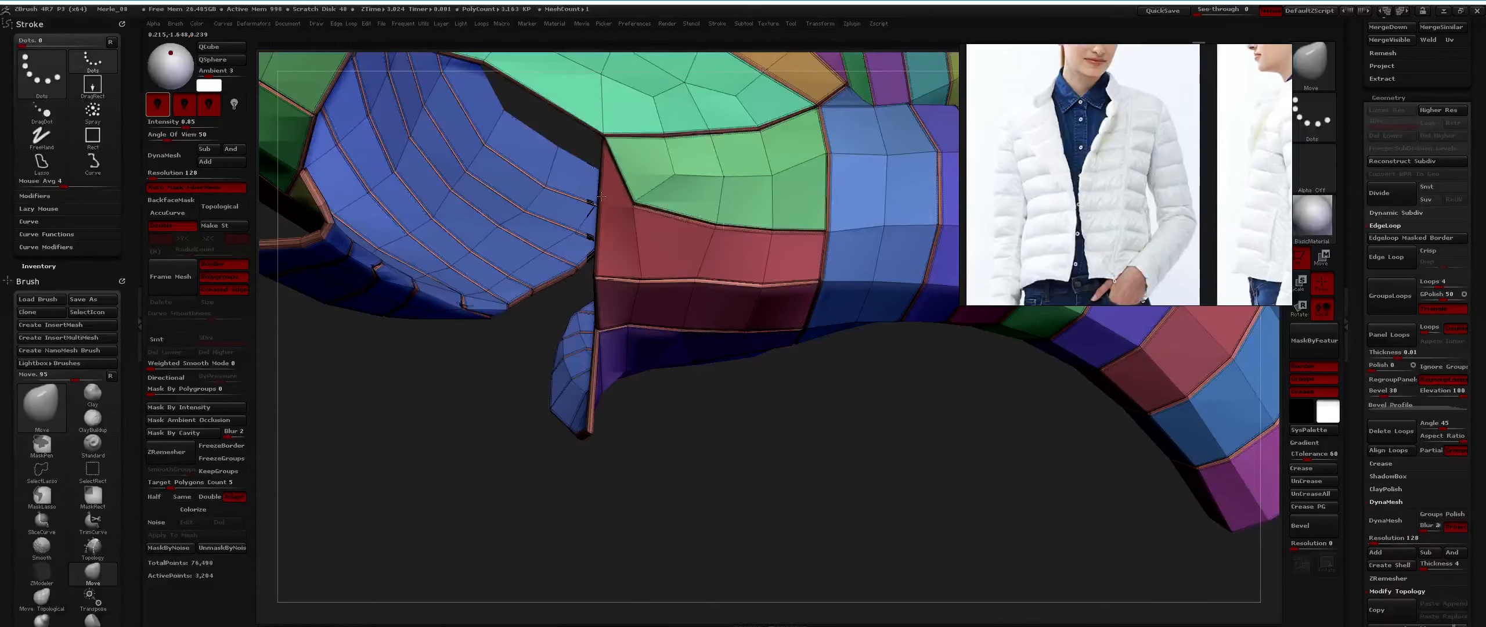
mouse_move(713, 218)
right_mouse_down("ctrl")
mouse_move(705, 166)
mouse_move(716, 207)
right_mouse_up("ctrl")
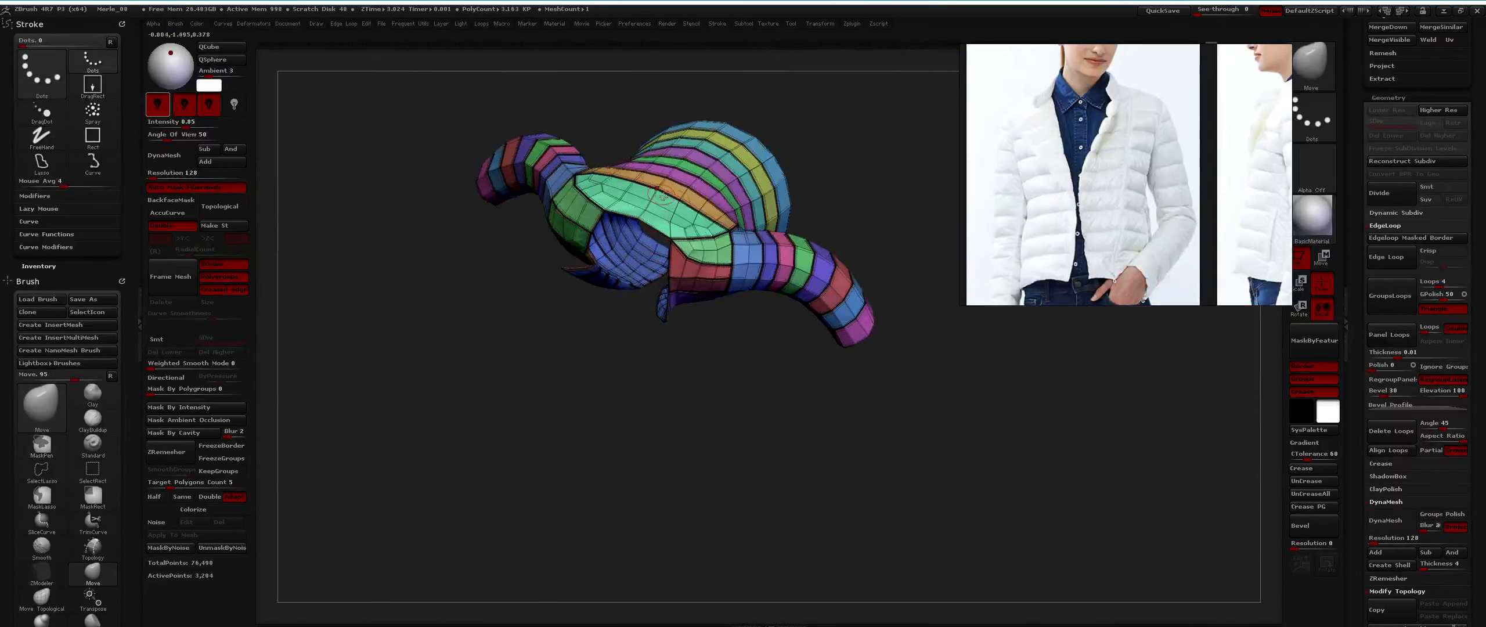
Compare the jacket's front with polygroups shown and hidden, in both the low-poly and Dynamic Subdiv states.
key("shift+f")
right_click_drag(718, 264, 716, 165)
right_click_drag(689, 230, 737, 274, "shift")
mouse_move(736, 340)
right_mouse_down()
mouse_move(558, 338)
mouse_move(826, 334)
right_mouse_up()
mouse_move(669, 328)
right_mouse_down("alt")
mouse_move(706, 322)
mouse_move(695, 354)
mouse_move(775, 299)
mouse_move(744, 357)
right_mouse_up("alt")
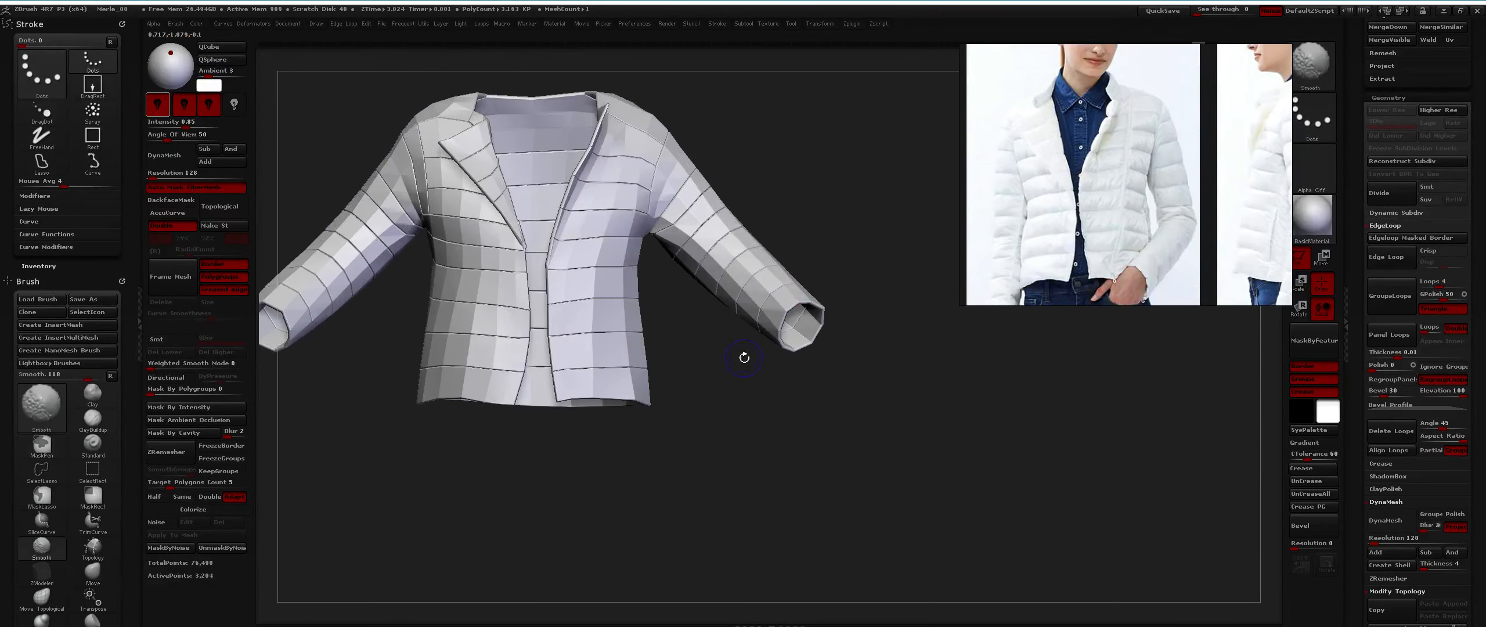
key("shift+f")
right_click_drag(667, 272, 757, 318)
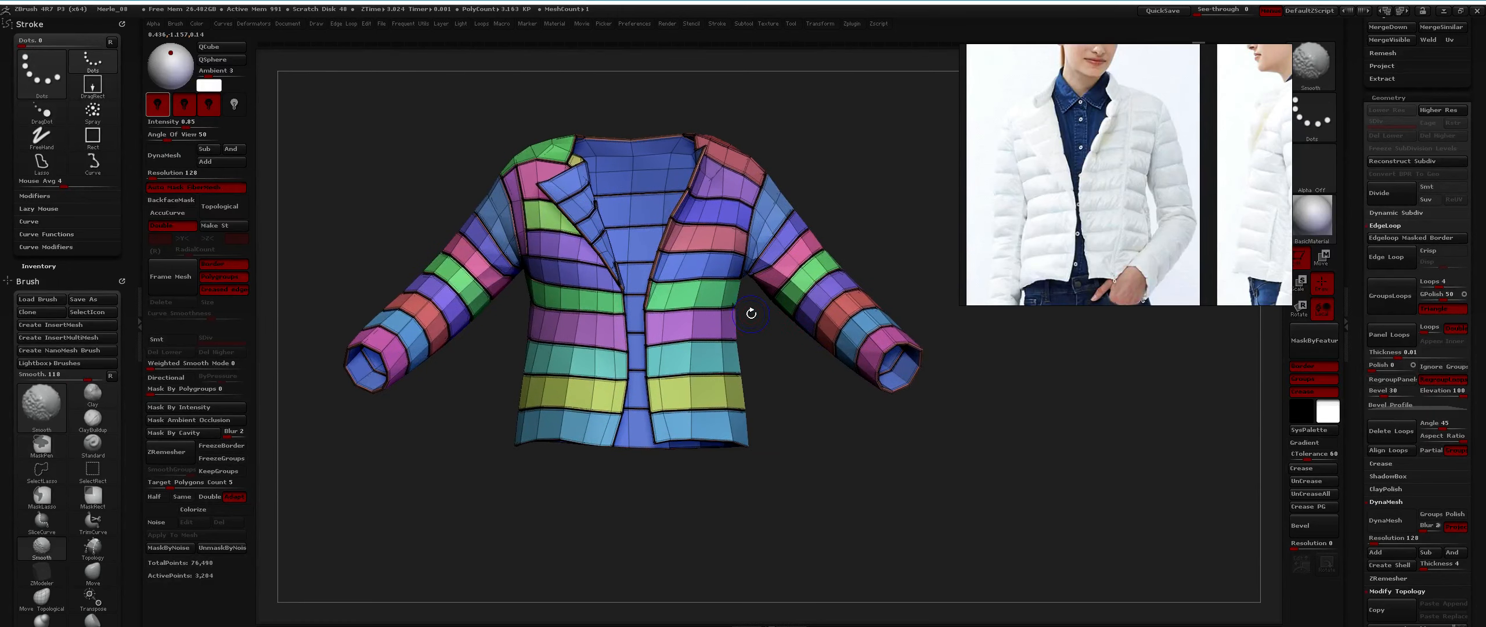
key("shift+f")
key("space")
left_click(723, 259)
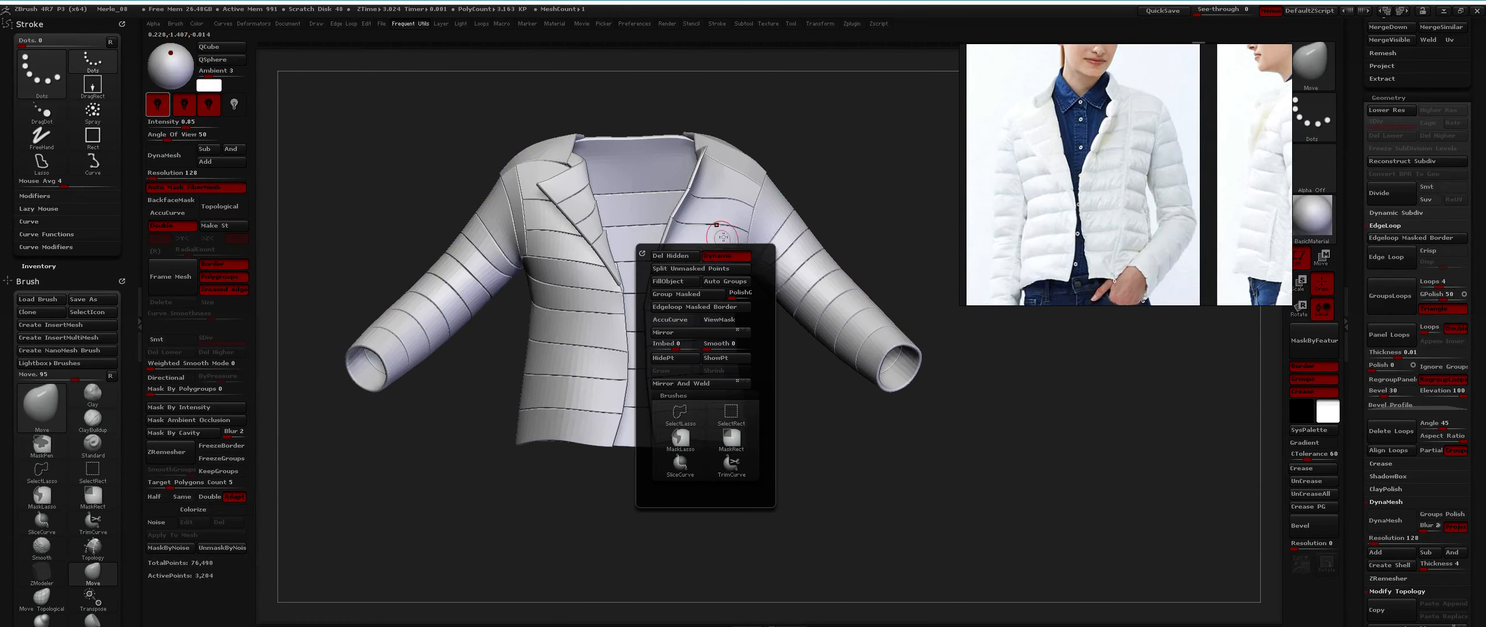
key("space")
left_click(724, 247)
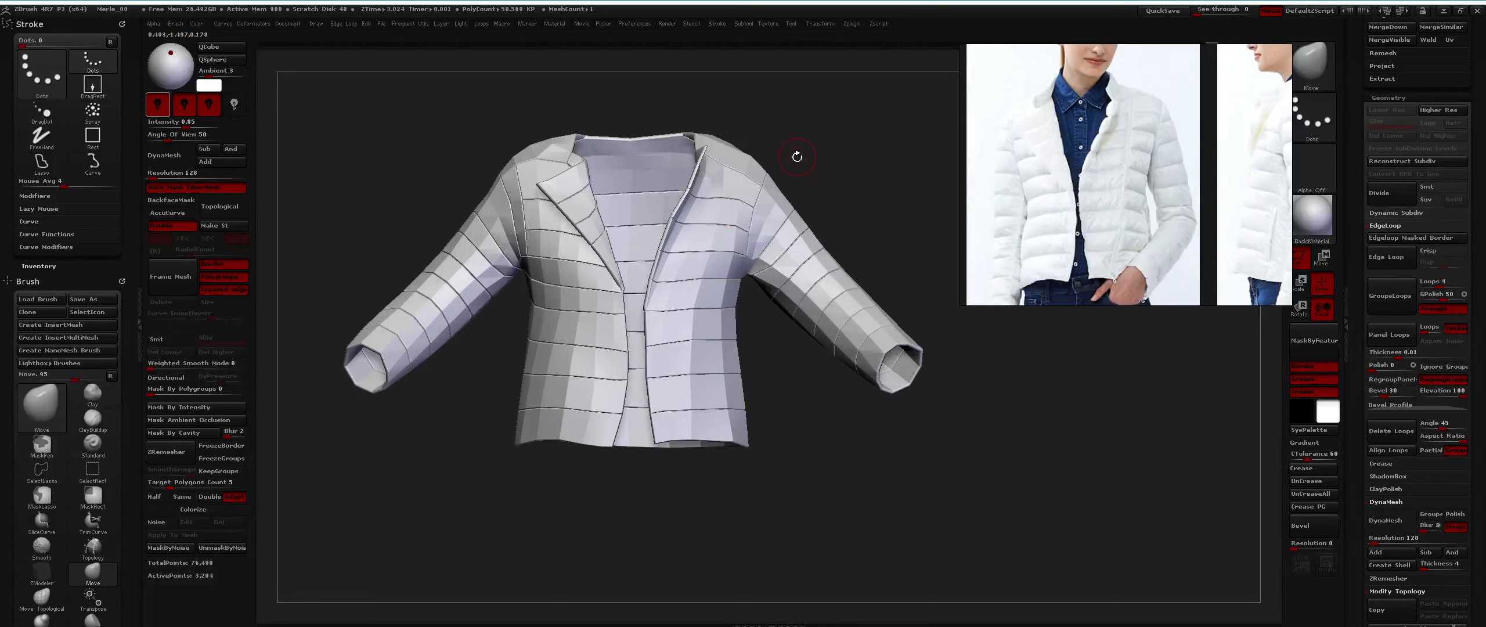
Toggle the subdivision and polyframe previews on the jacket's front and enable the Smt option for subdividing.
key("ctrl+d")
key("shift+d")
key("shift+f")
key("shift+f")
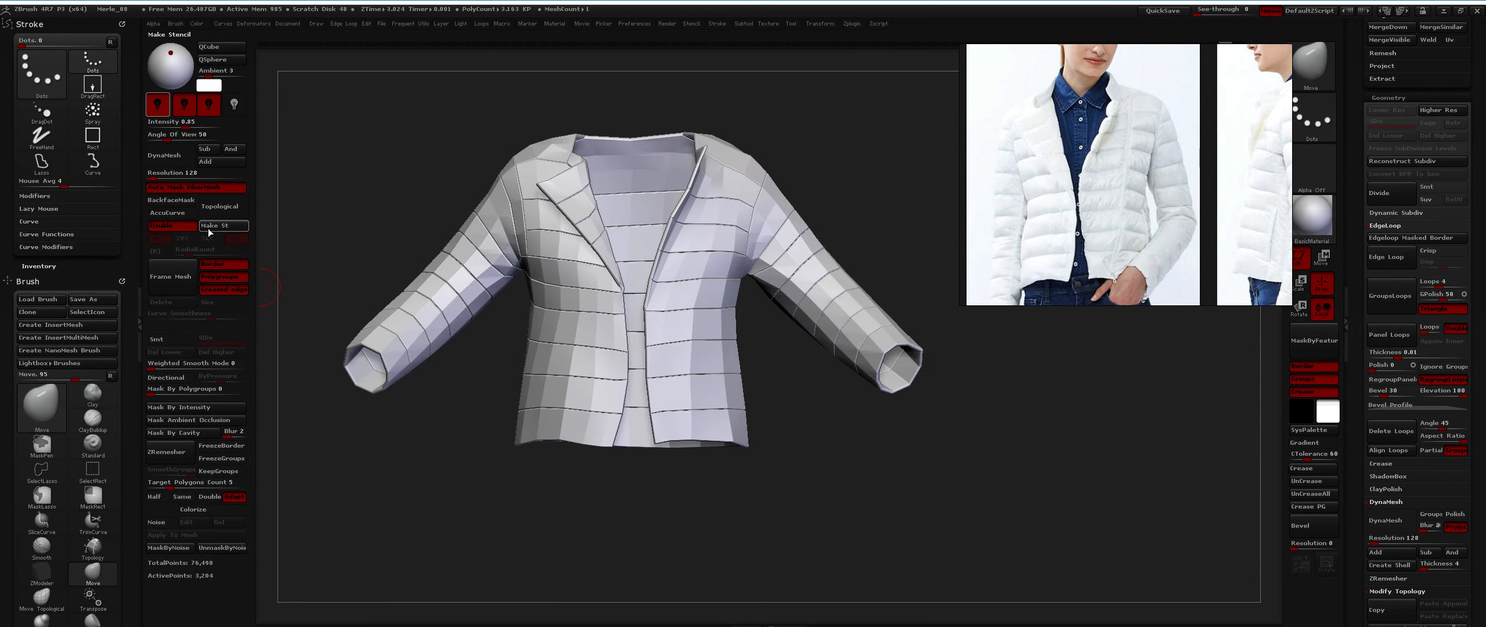
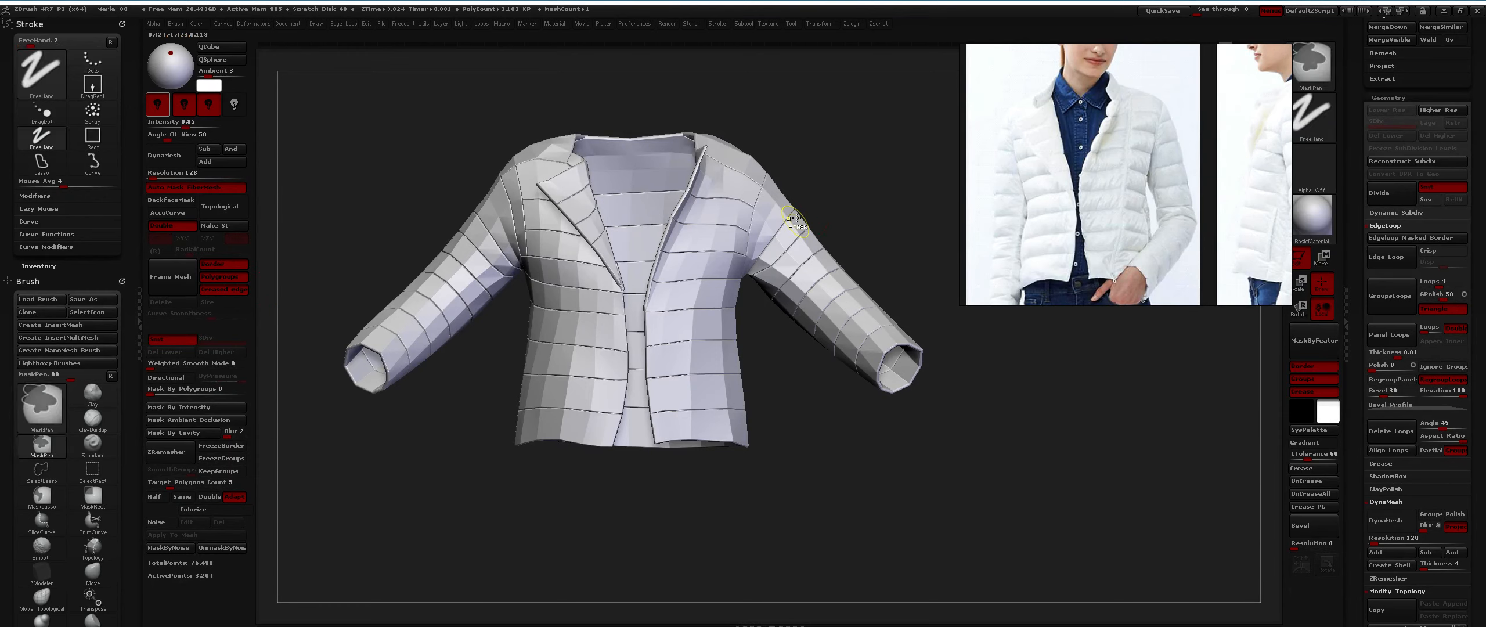
Show the low-poly polygroups at the front armhole seam corner and switch to the ZModeler brush.
key("ctrl+d")
right_click_drag(691, 232, 707, 279, "ctrl")
right_click_drag(557, 267, 512, 301)
key("shift+d")
key("shift+f")
key("ctrl")
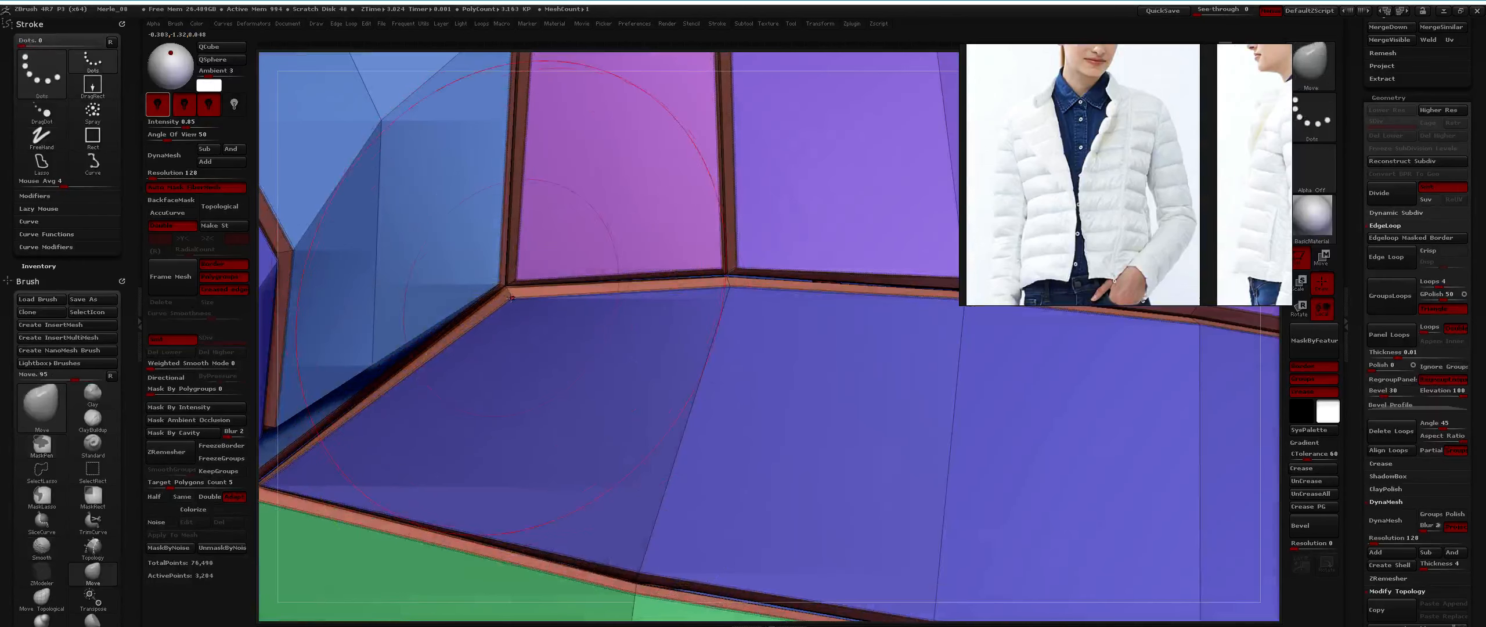
key("b")
key("z")
key("m")
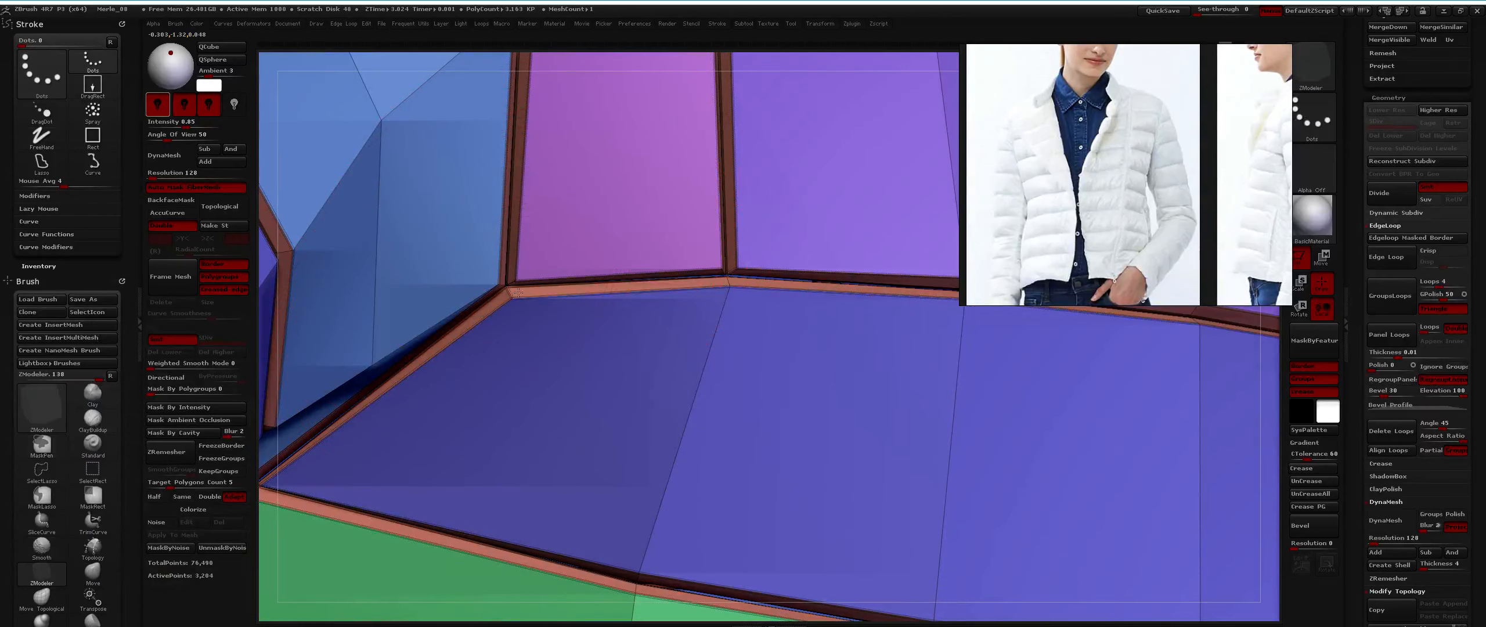
Examine the front armhole seam corners up close, switching Dynamic Subdiv on and off to compare the panels.
right_click_drag(518, 293, 381, 292, "ctrl")
key("2")
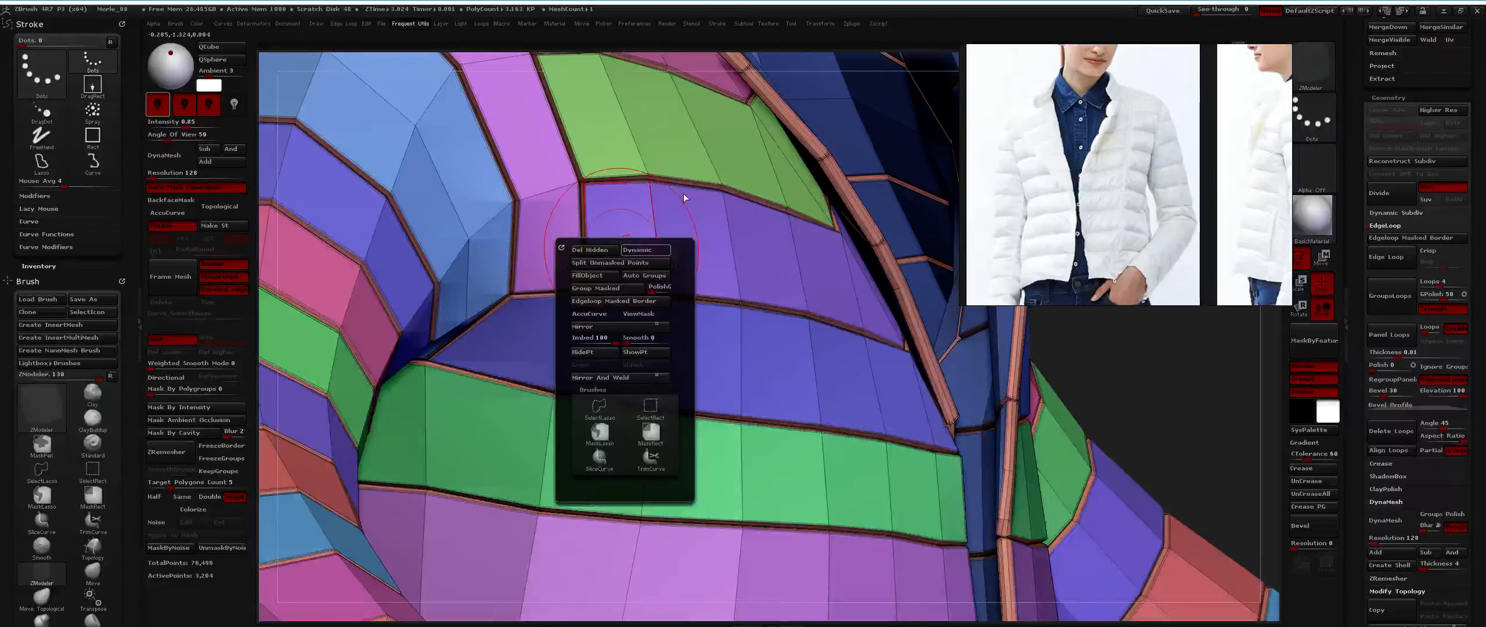
right_click_drag(514, 293, 469, 319, "ctrl")
key("2")
left_click(562, 295)
key("2")
left_click(554, 279)
key("2")
left_click(519, 306)
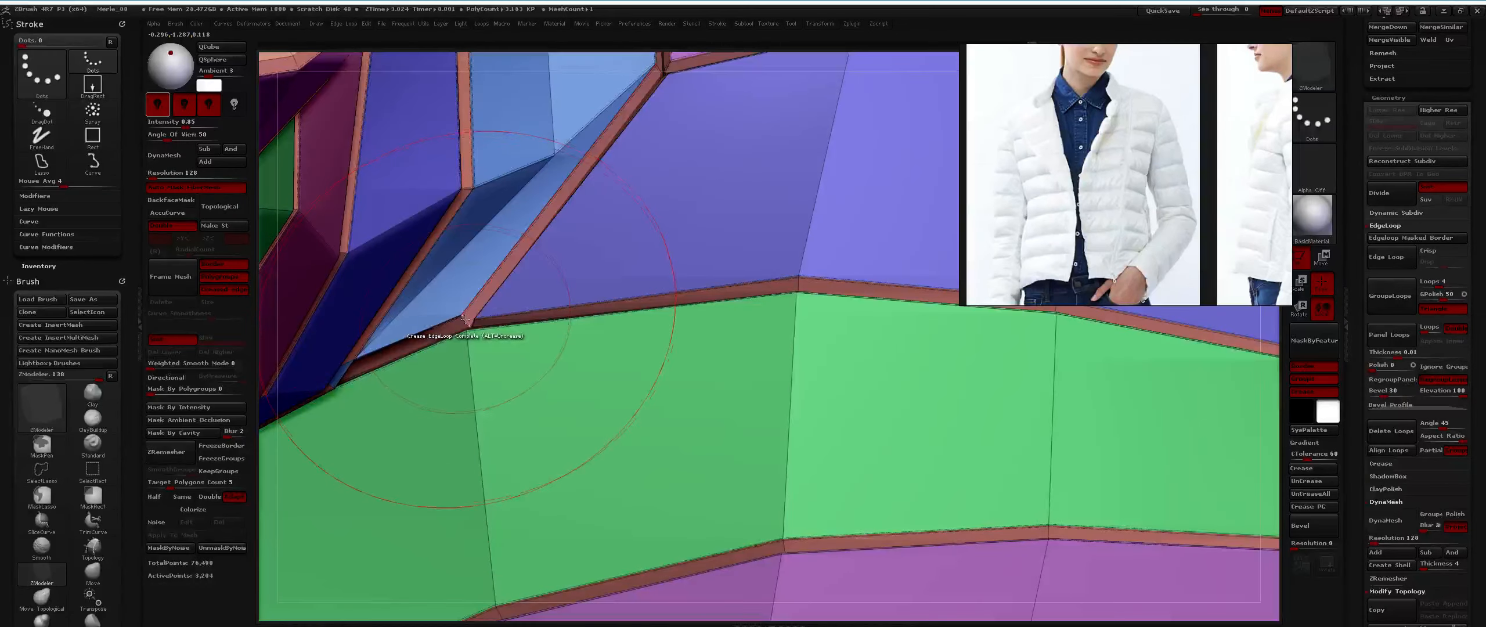
left_click(525, 272)
right_click_drag(525, 272, 519, 342)
key("2")
left_click(523, 349)
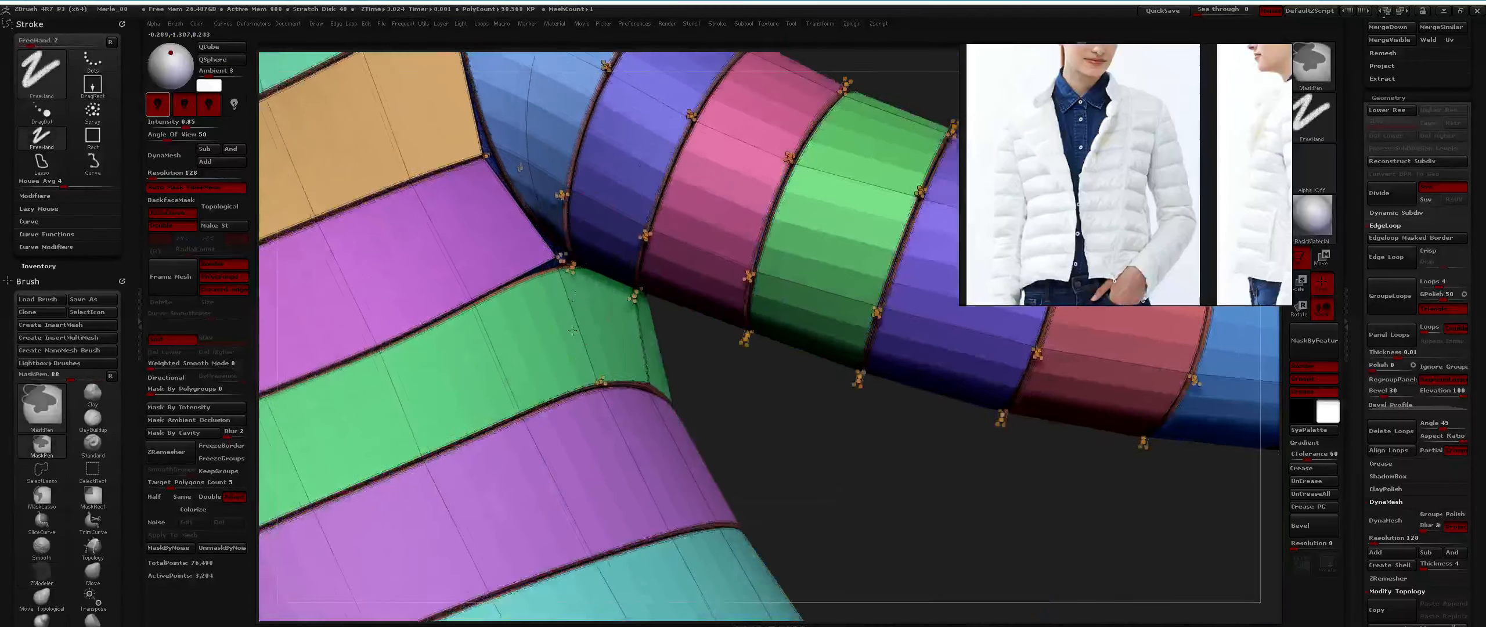
Examine the underarm seam corner at the back armhole with Dynamic Subdiv on and off.
right_click_drag(573, 331, 551, 248, "ctrl")
key("space")
left_click(578, 273)
key("space")
left_click(552, 254)
key("space")
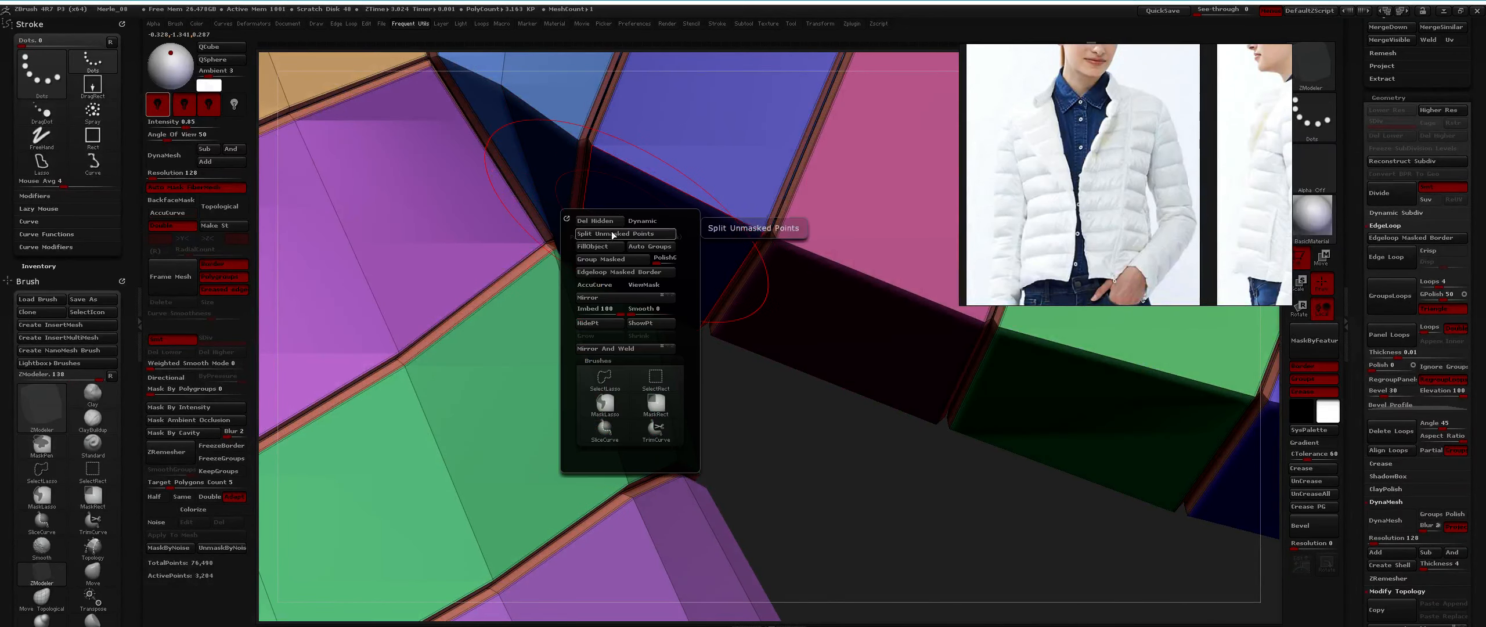
Isolate the green torso band with the seam strips and inspect its armhole corner and ZModeler edge actions.
left_click(550, 249, "ctrl+shift")
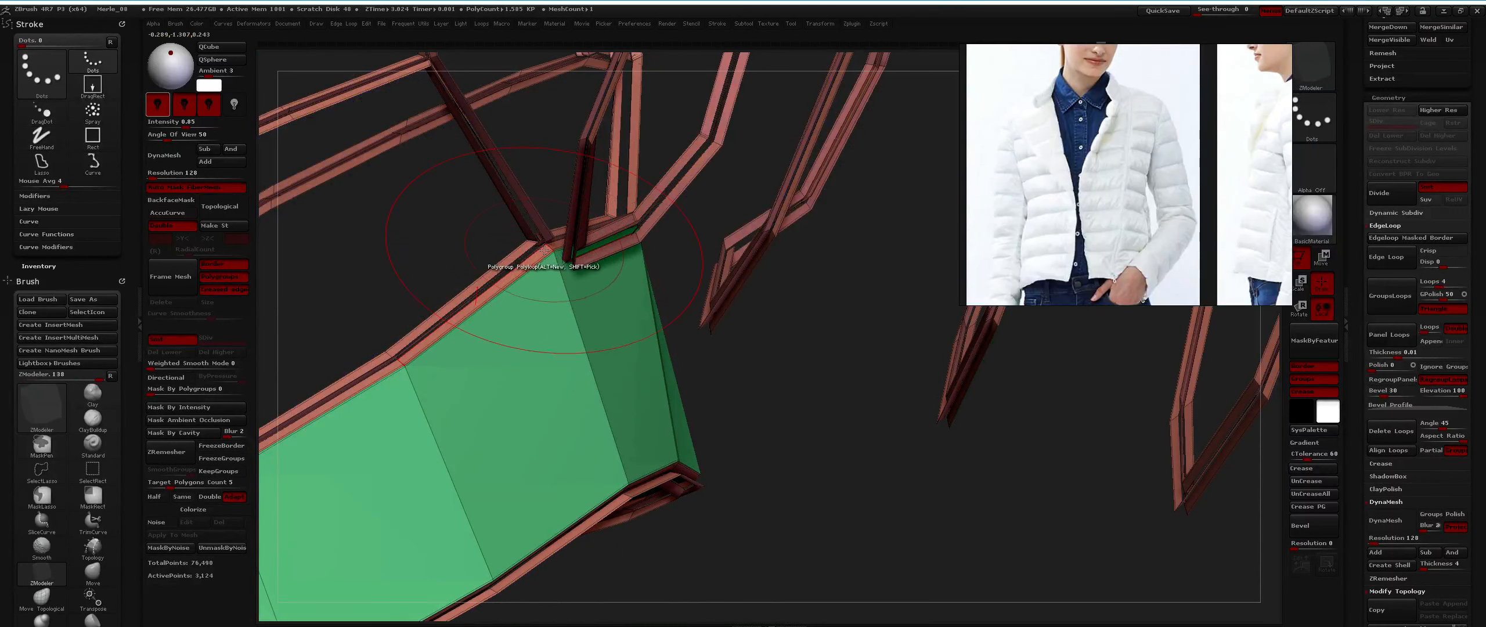
key("space")
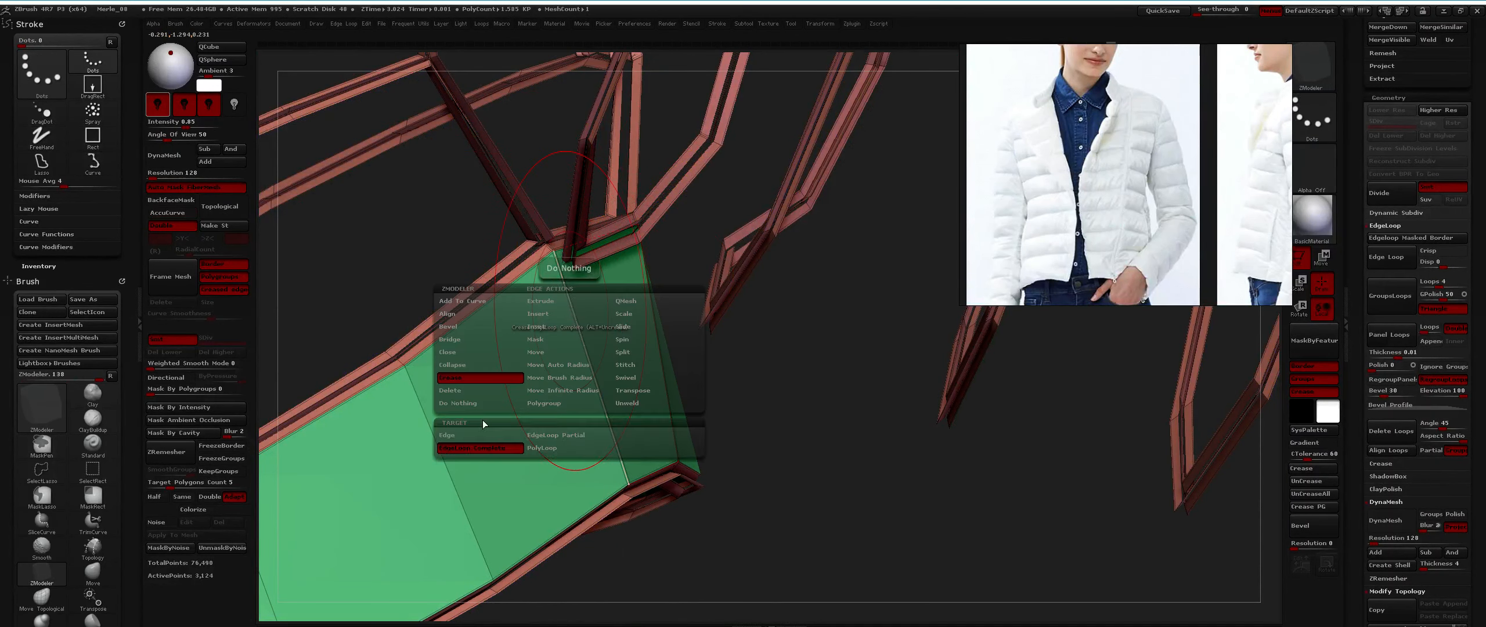
right_click_drag(582, 343, 633, 313, "ctrl")
left_click_drag(621, 318, 694, 322)
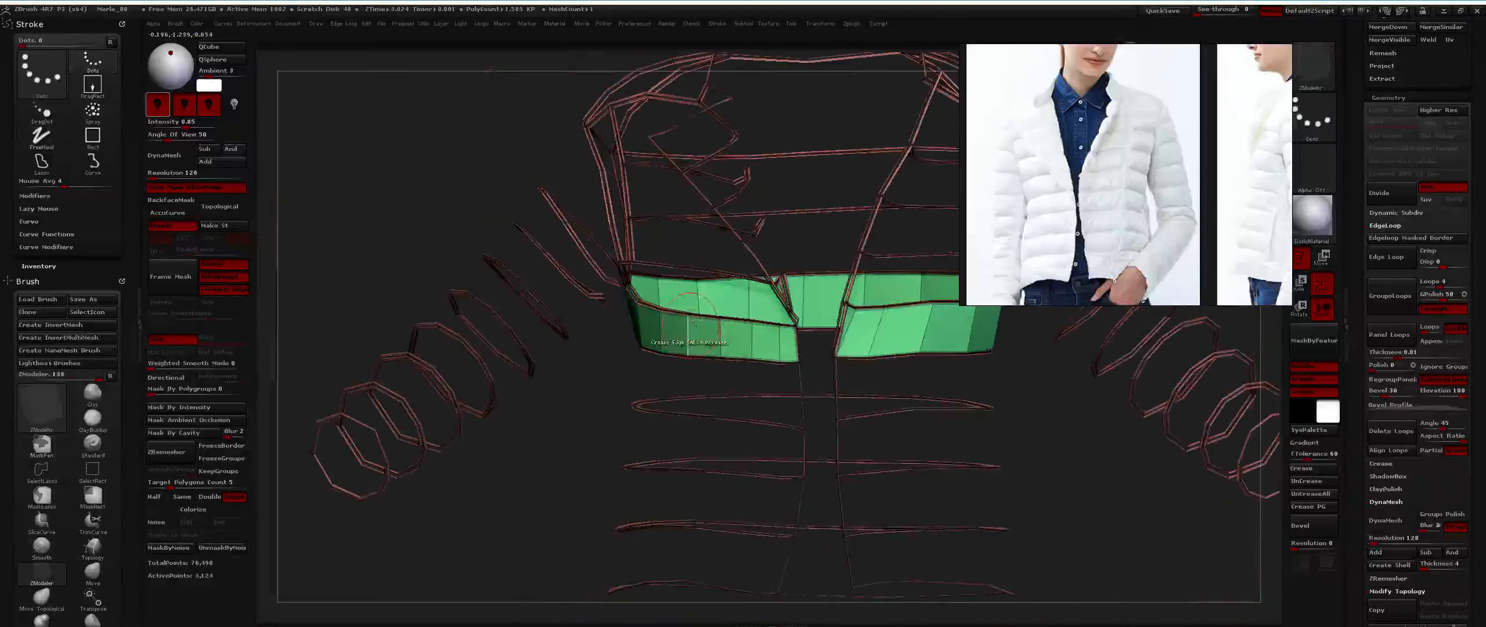
Unhide the rest of the jacket, turn on Dynamic Subdiv and examine the back armhole seams.
left_click(599, 361, "ctrl+shift")
key("2")
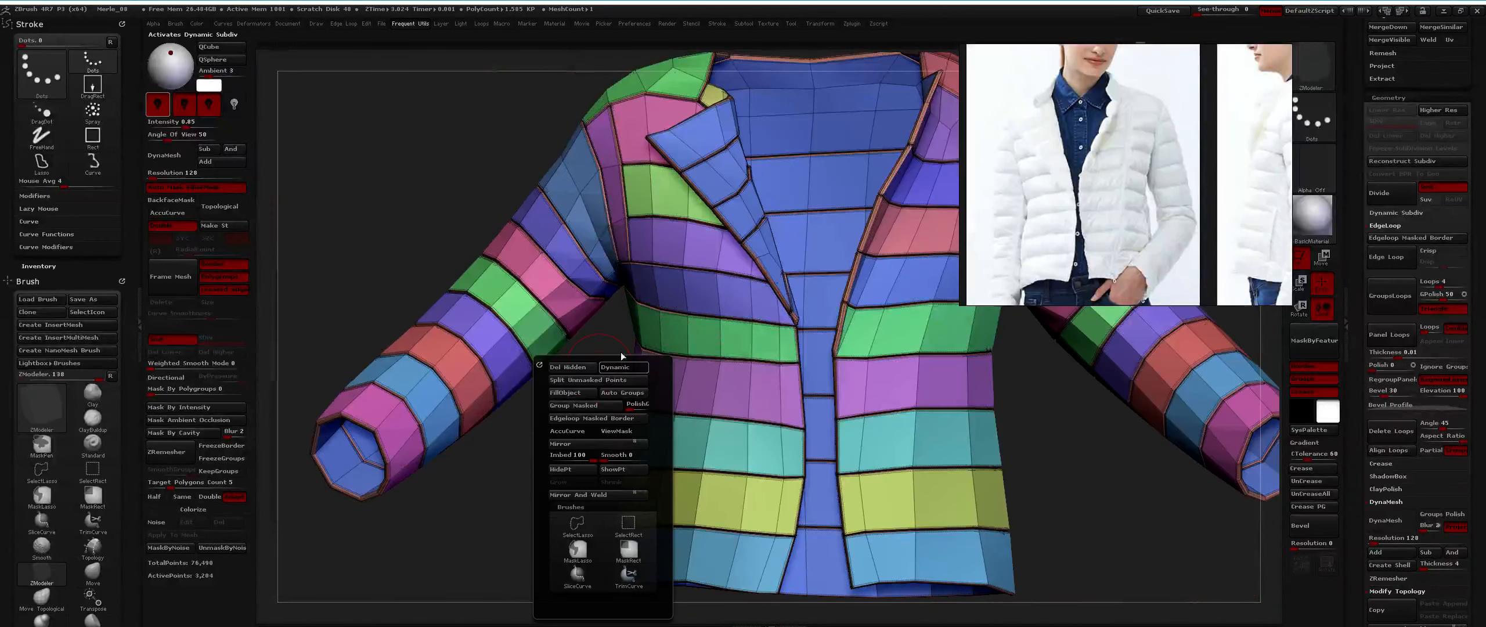
left_click(622, 366)
left_click_drag(646, 336, 724, 293)
mouse_move(723, 293)
right_mouse_down("ctrl")
mouse_move(691, 406)
mouse_move(809, 401)
right_mouse_up("ctrl")
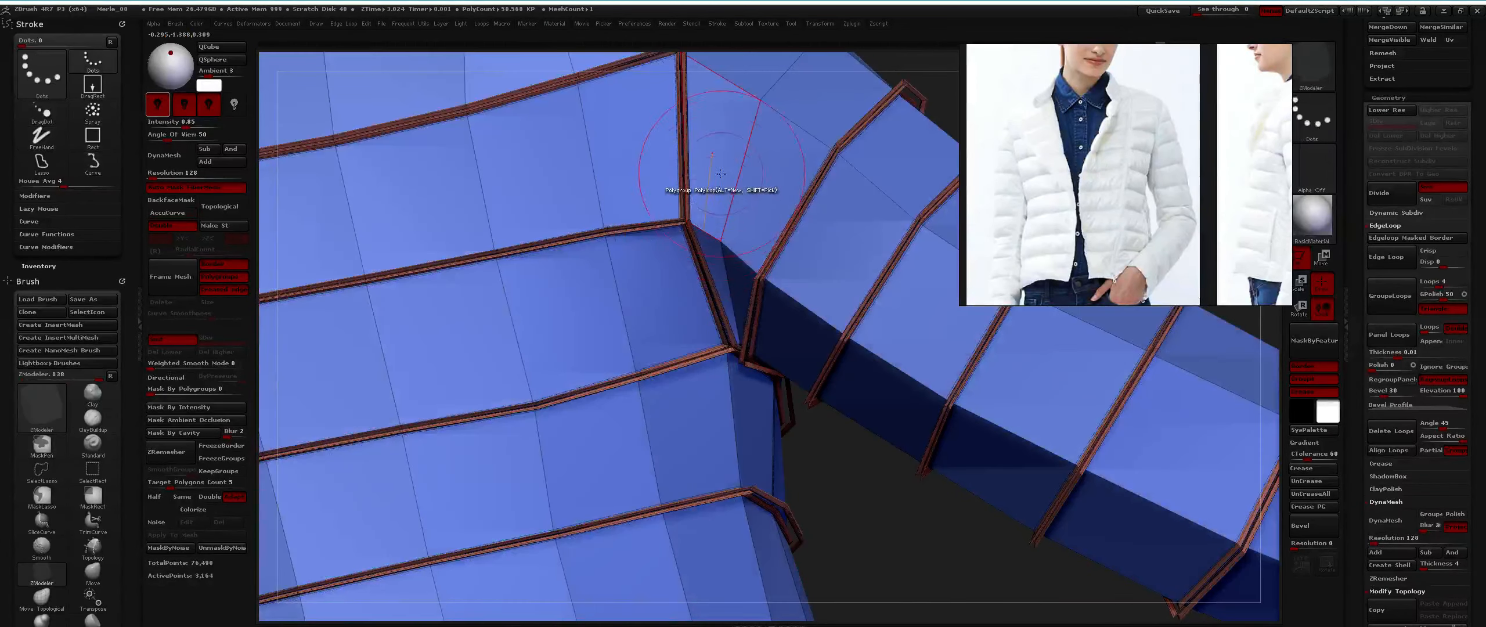
mouse_move(683, 189)
right_mouse_down("ctrl")
mouse_move(718, 219)
mouse_move(700, 223)
right_mouse_up("ctrl")
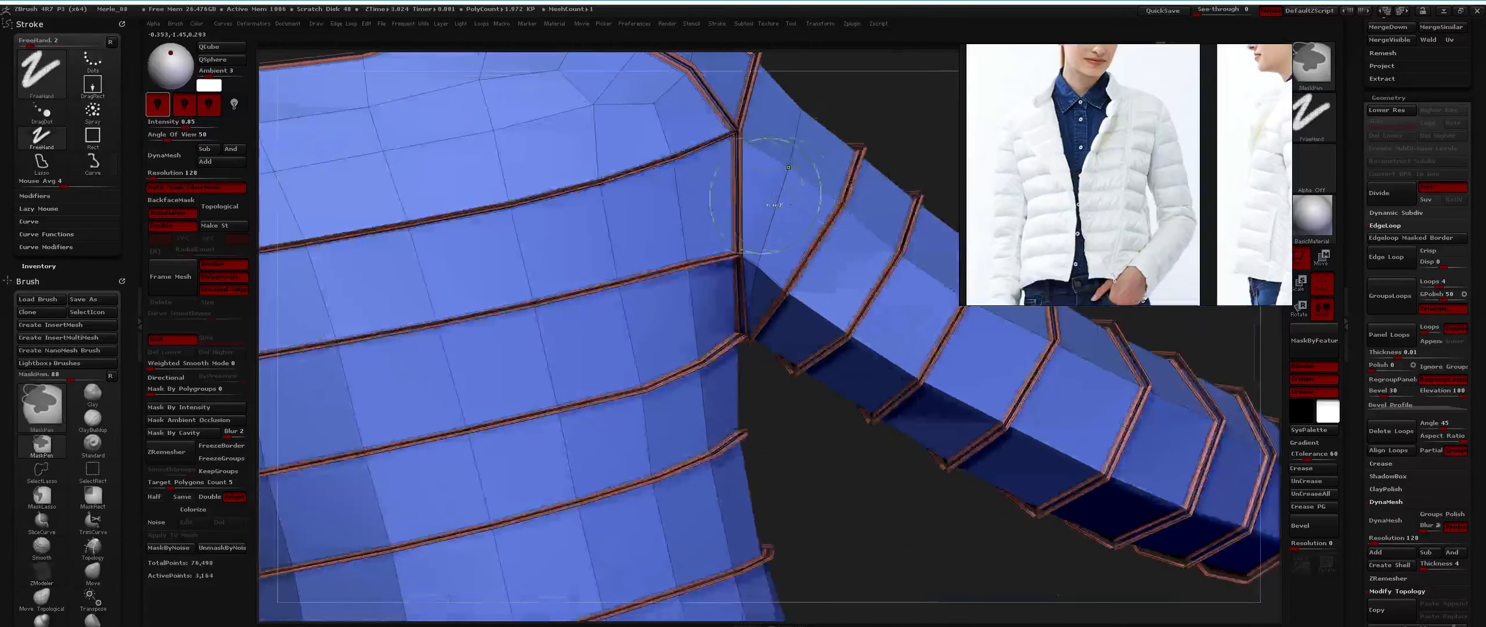
Set the ZModeler Crease action's target to Edge at the back armhole seam corner.
key("shift+f")
key("space")
right_click_drag(619, 290, 697, 284, "ctrl")
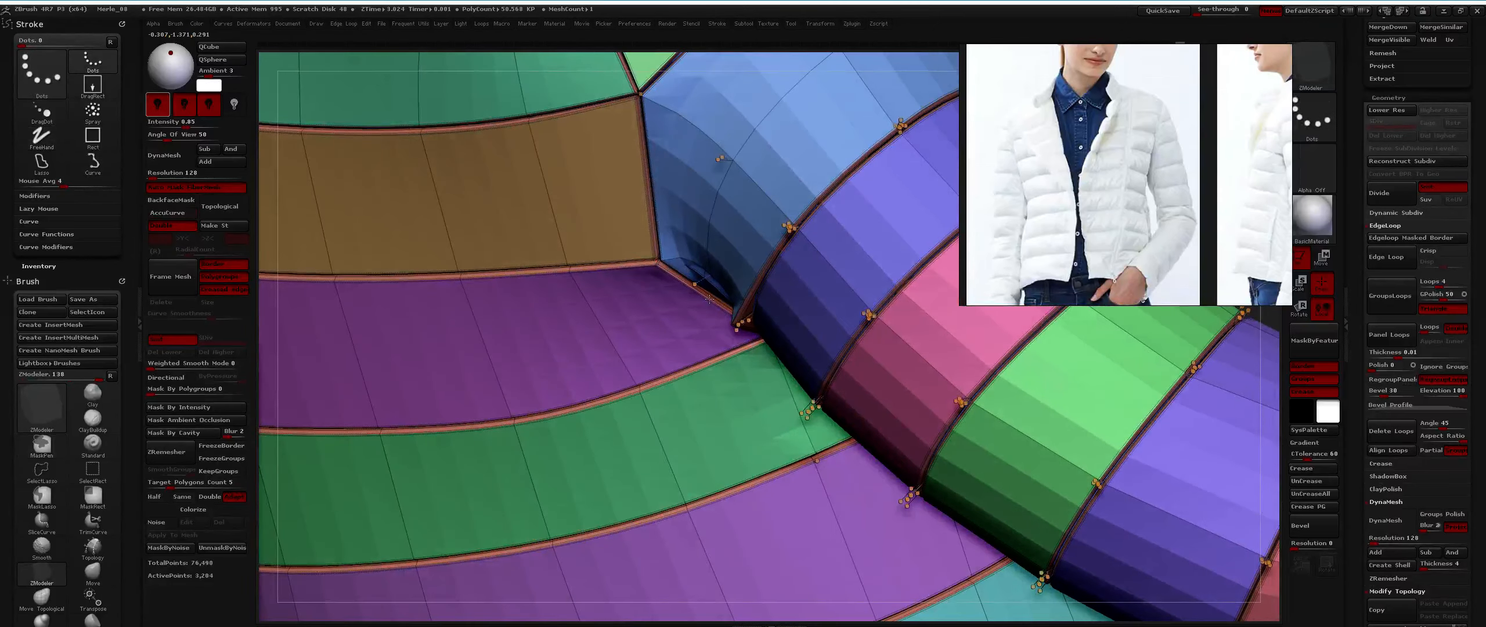
mouse_move(709, 299)
right_mouse_down()
mouse_move(705, 255)
mouse_move(715, 284)
right_mouse_up()
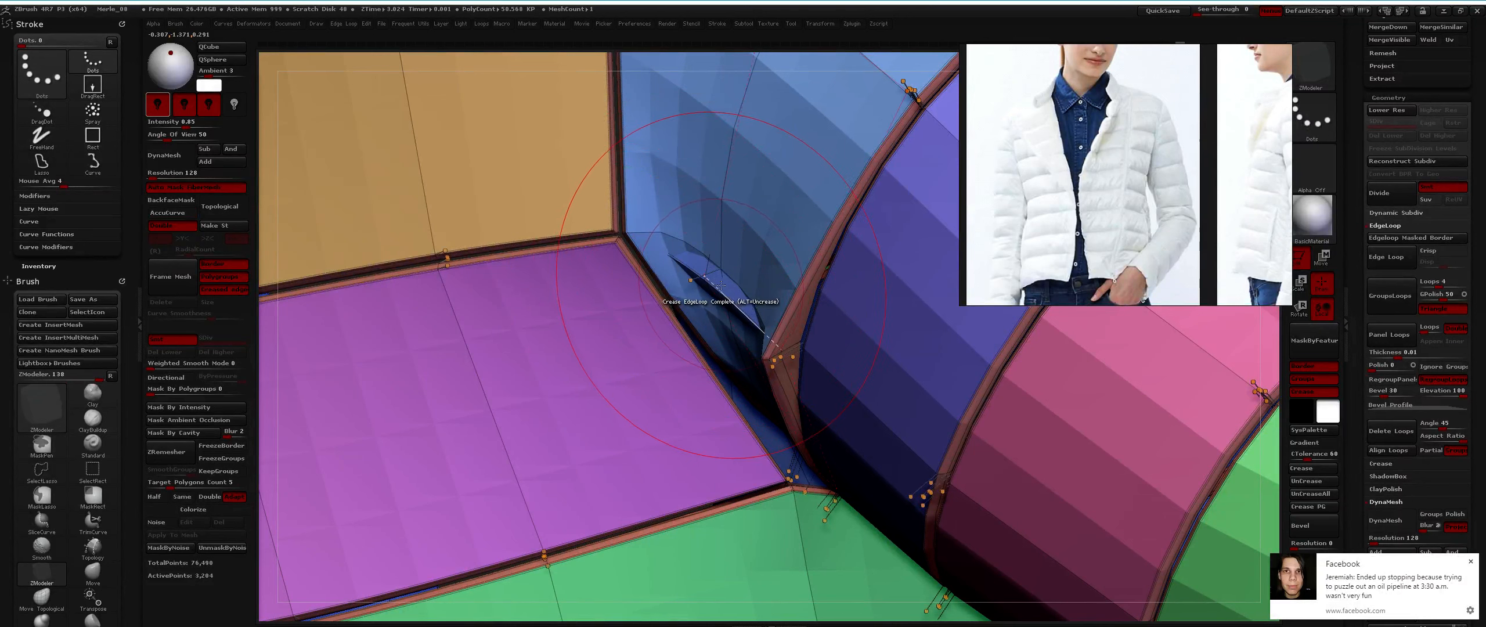
key("space")
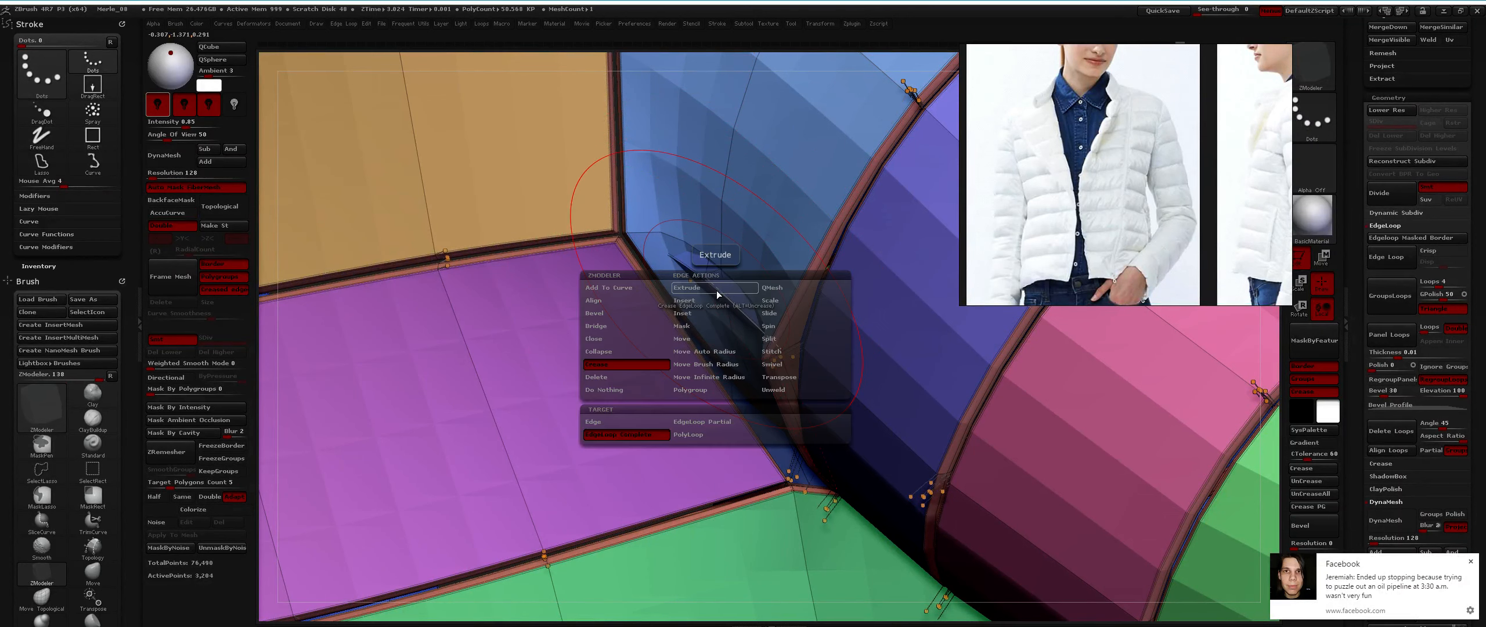
left_click(642, 419)
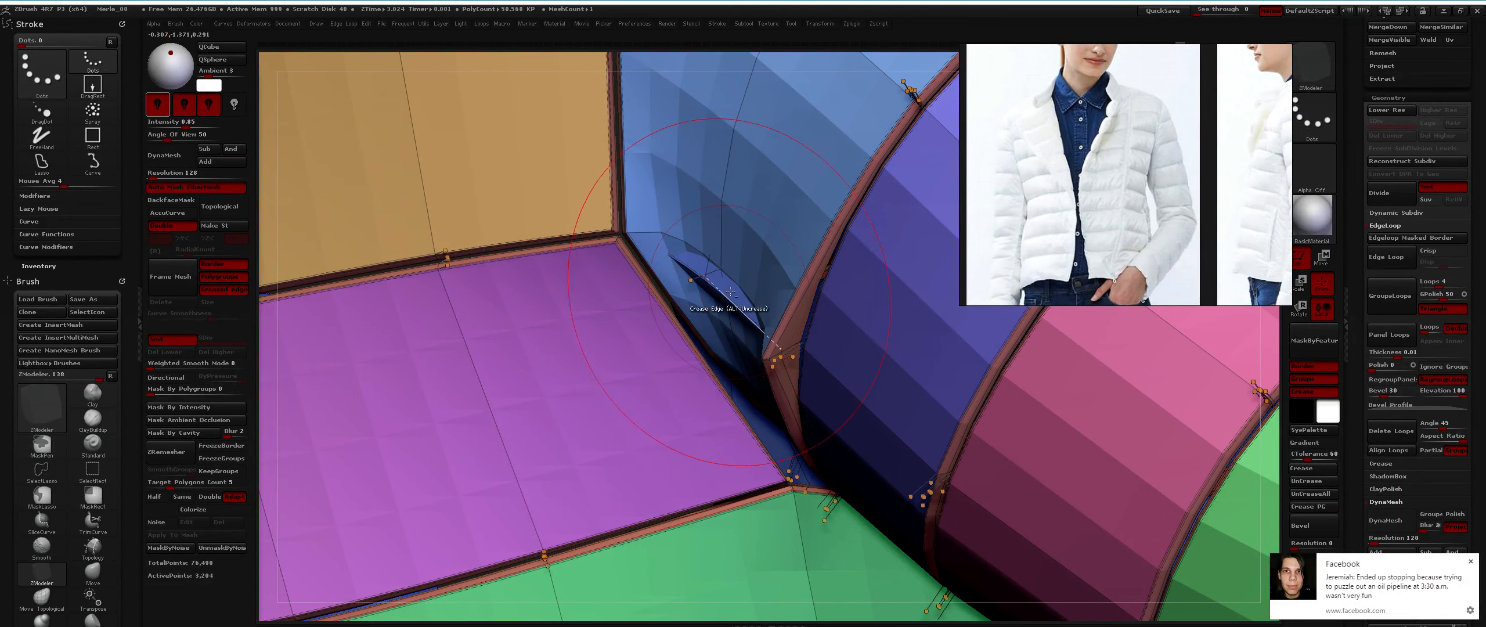
Return the jacket to its low-poly state and examine the back armhole and sleeve.
right_click(731, 267)
key("shift+d")
mouse_move(727, 237)
right_mouse_down()
mouse_move(714, 249)
mouse_move(772, 247)
mouse_move(716, 243)
mouse_move(799, 219)
mouse_move(825, 194)
right_mouse_up()
mouse_move(824, 195)
right_mouse_down("alt")
mouse_move(528, 108)
mouse_move(494, 151)
right_mouse_up("alt")
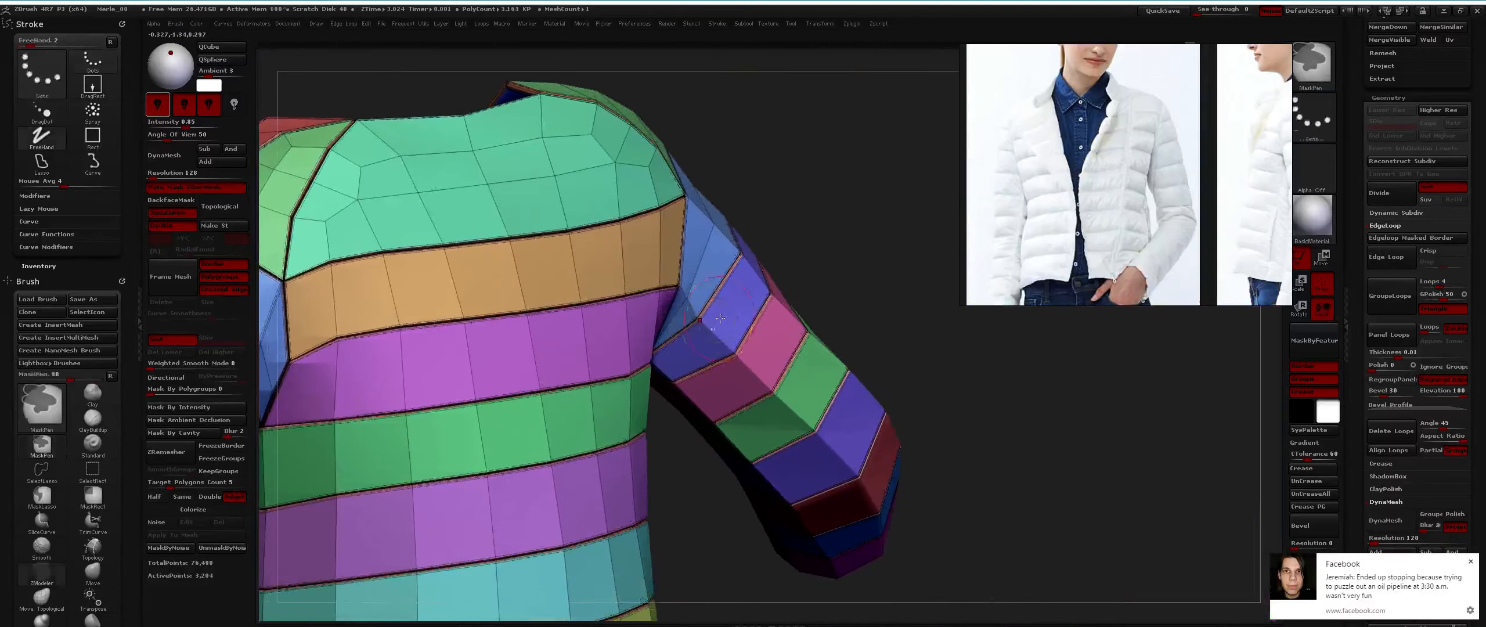
Isolate the seam strips, bring the other panels back and examine the armhole seam junctions up close.
mouse_move(691, 250)
right_mouse_down("ctrl")
mouse_move(650, 299)
mouse_move(676, 285)
mouse_move(625, 276)
mouse_move(650, 261)
right_mouse_up("ctrl")
left_click(644, 271, "ctrl+shift")
left_click(818, 163, "ctrl+shift")
left_click(632, 278, "ctrl+shift")
key("ctrl+shift")
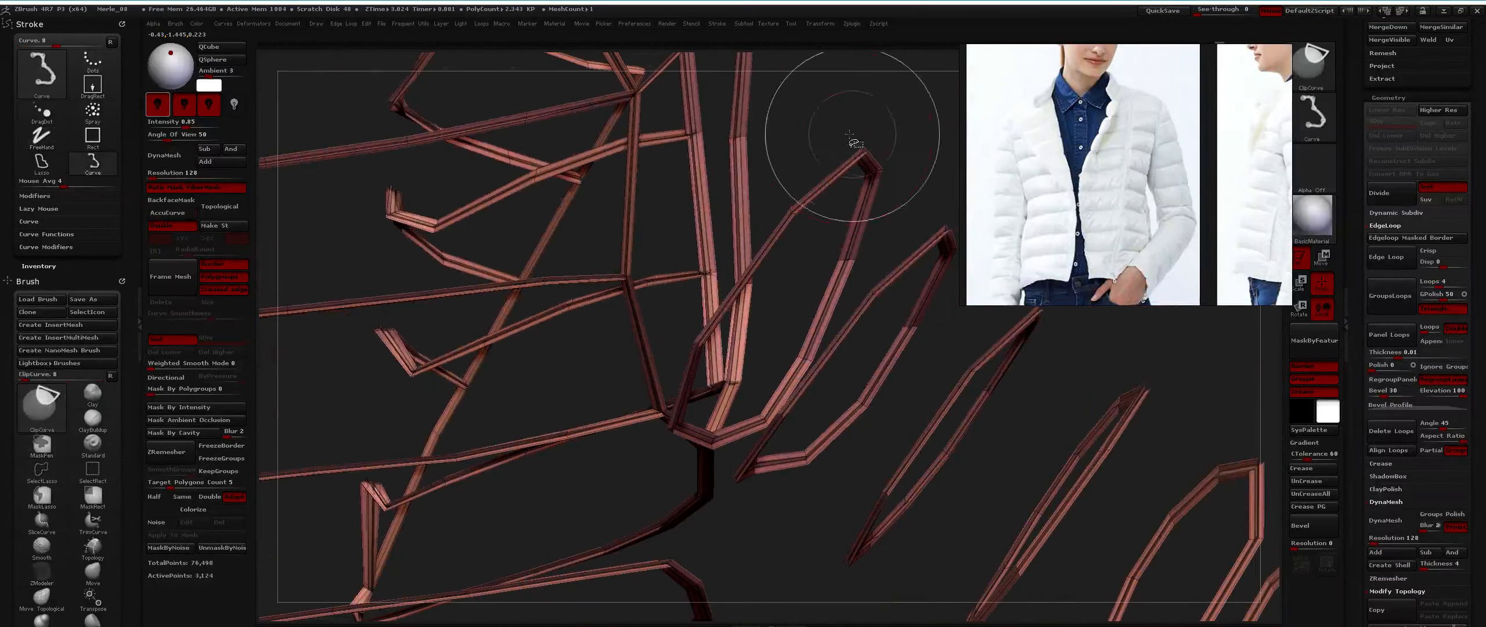
left_click(879, 113, "ctrl+shift")
right_click_drag(836, 192, 539, 314, "ctrl")
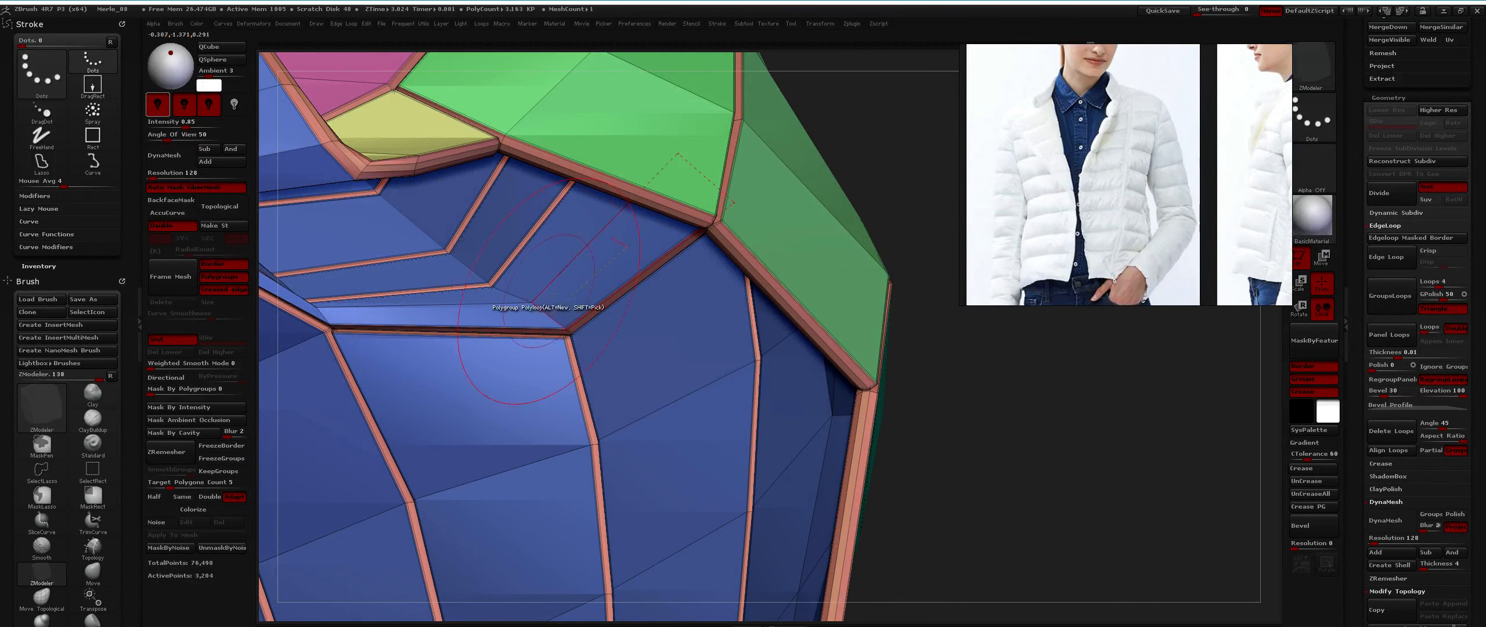
Turn on Dynamic Subdiv, hide the PolyFrame display and examine the jacket's smoothed back seams.
mouse_move(553, 294)
right_mouse_down("ctrl")
mouse_move(597, 305)
mouse_move(566, 274)
right_mouse_up("ctrl")
key("d")
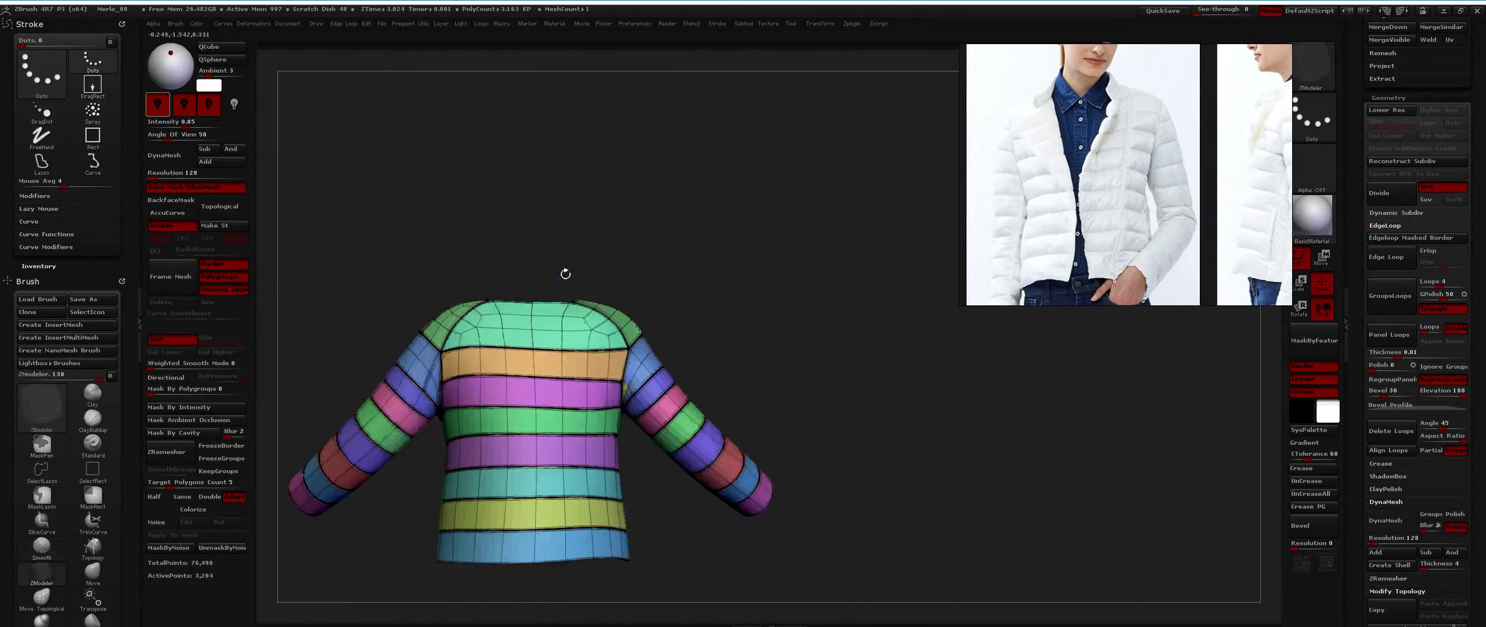
key("shift+f")
right_click_drag(631, 333, 654, 298, "alt")
right_click_drag(654, 298, 607, 315, "ctrl")
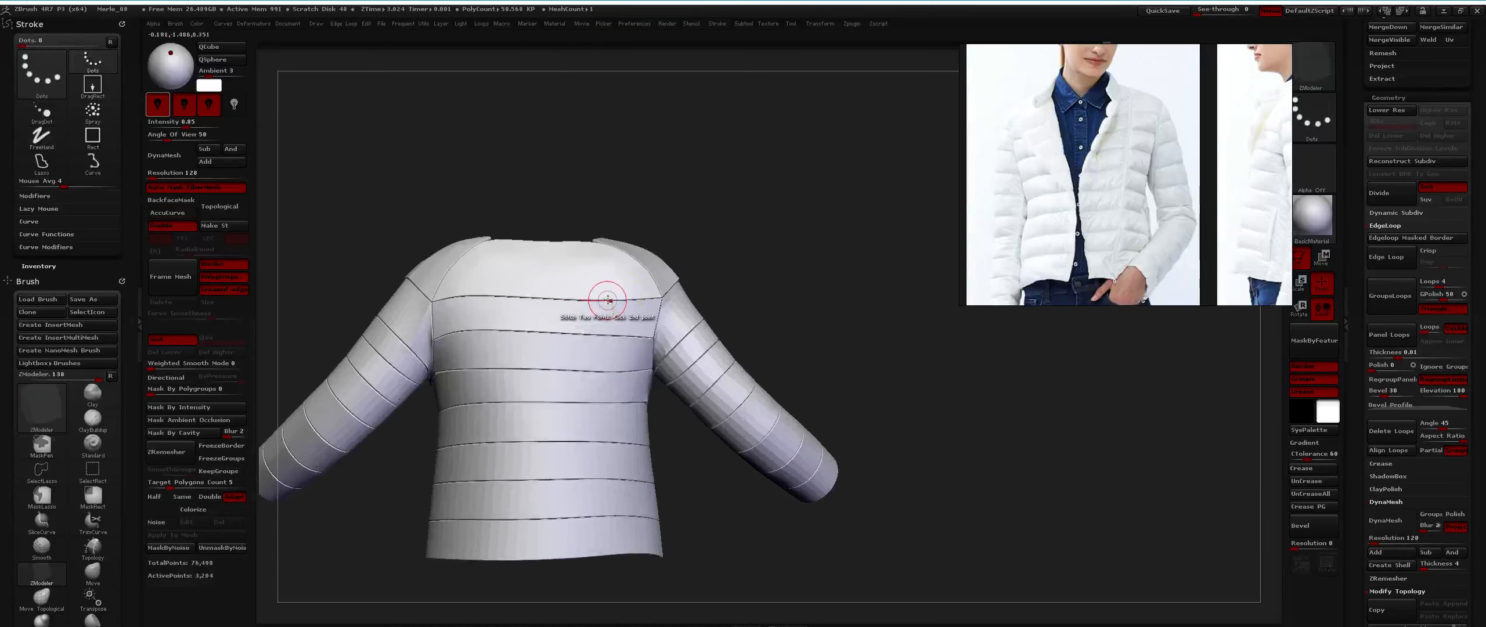
Switch to the Move brush and adjust its size over the jacket's back seams.
key("b")
key("m")
key("v")
key("space")
left_click_drag(604, 303, 618, 303)
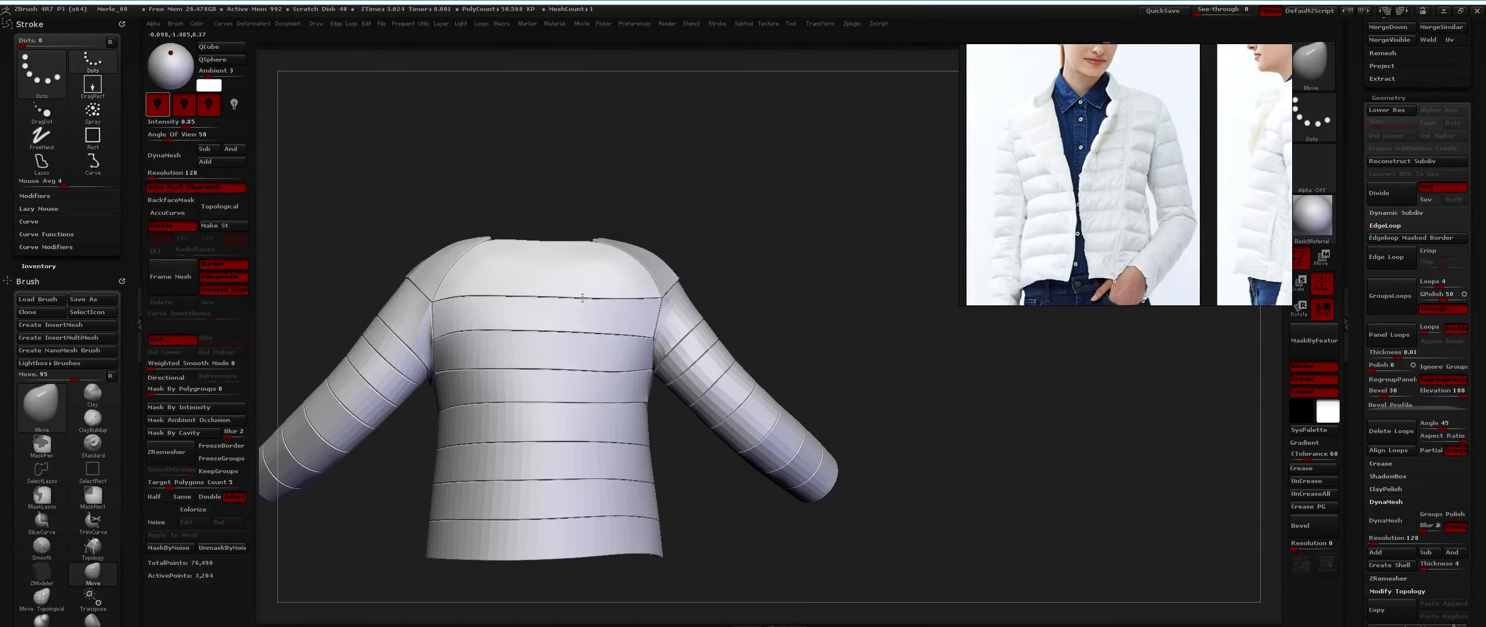
mouse_move(618, 322)
right_mouse_down("ctrl")
mouse_move(649, 319)
mouse_move(572, 342)
mouse_move(584, 372)
mouse_move(580, 342)
right_mouse_up("ctrl")
right_click_drag(581, 343, 537, 339, "ctrl")
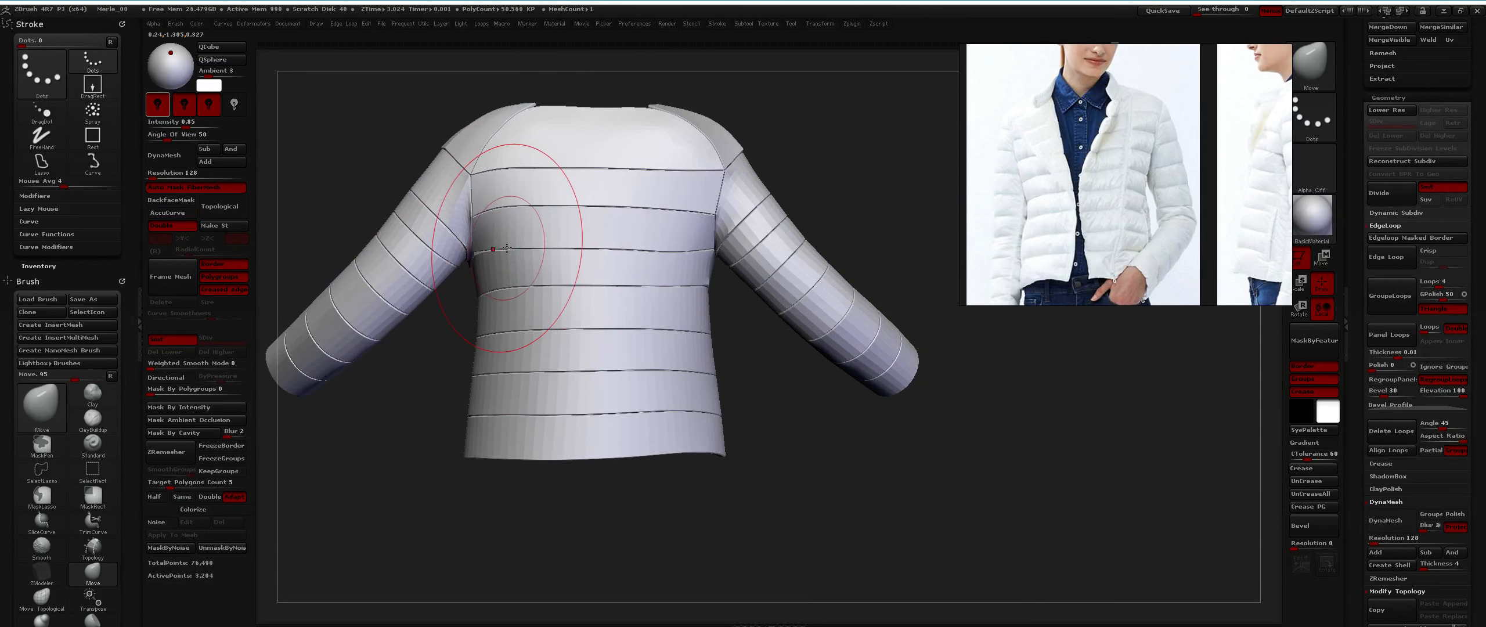
key("space")
left_click_drag(697, 254, 675, 254)
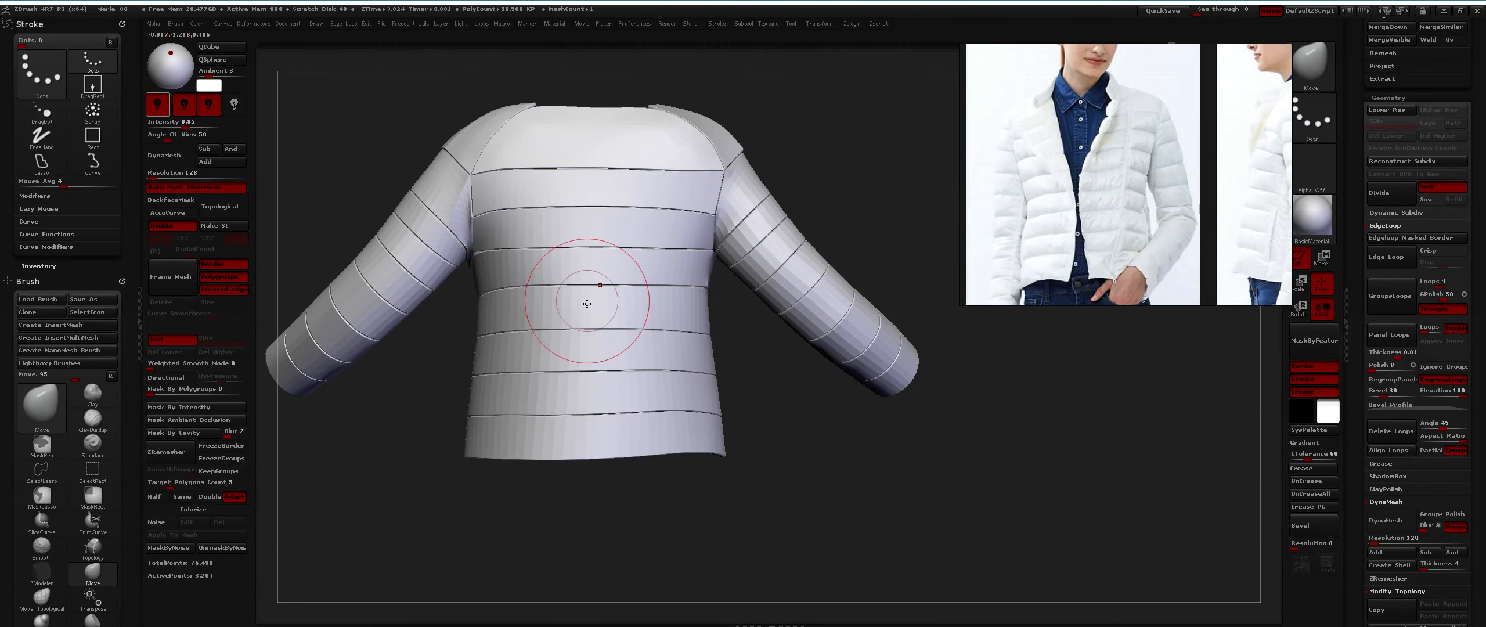
Examine the smoothed jacket's front, lapels and underarm seams.
right_click_drag(587, 303, 571, 261, "ctrl")
mouse_move(572, 261)
right_mouse_down()
mouse_move(617, 315)
mouse_move(648, 290)
right_mouse_up()
right_click_drag(647, 290, 663, 325, "ctrl")
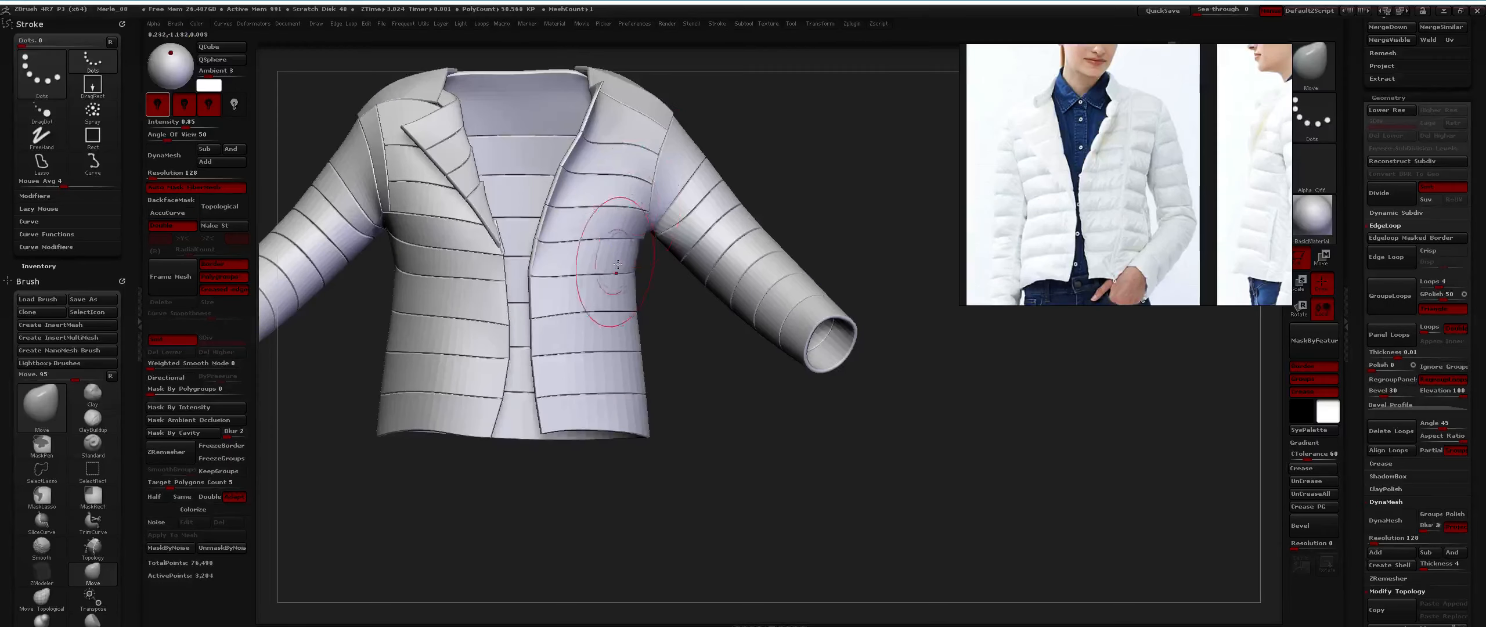
right_click_drag(617, 265, 665, 256)
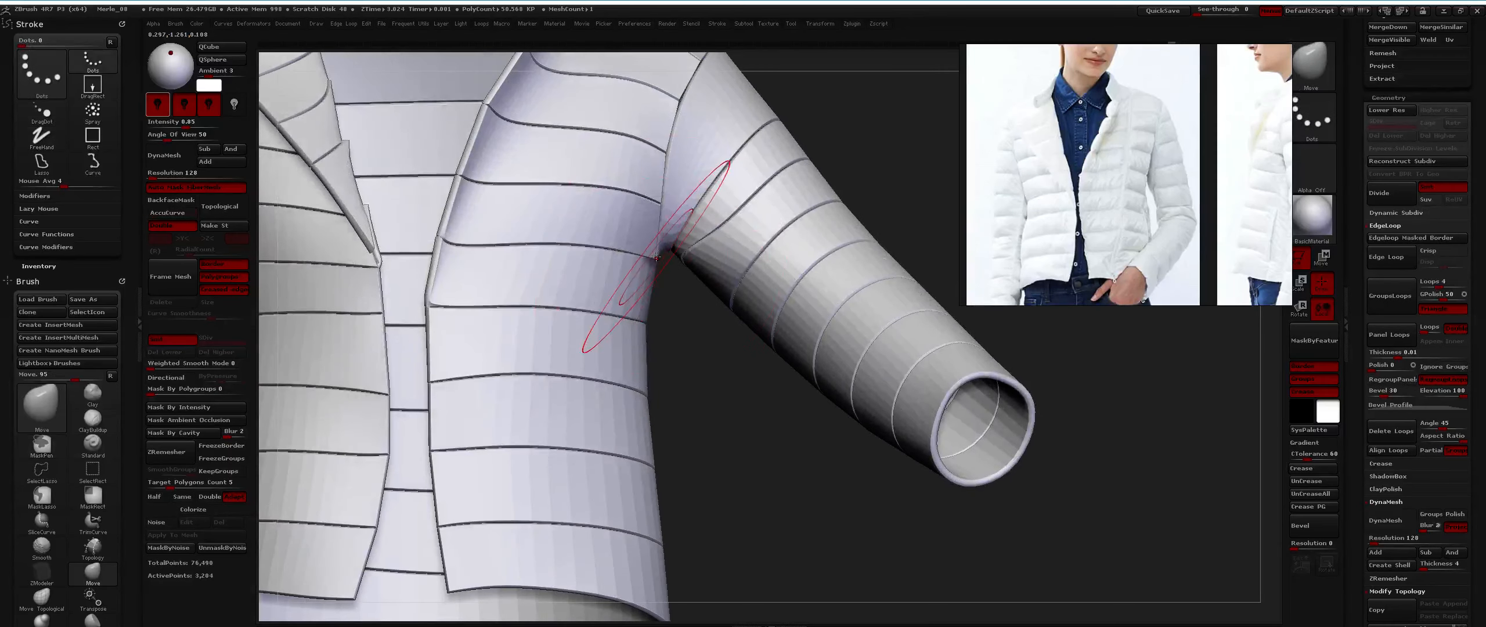
key("space")
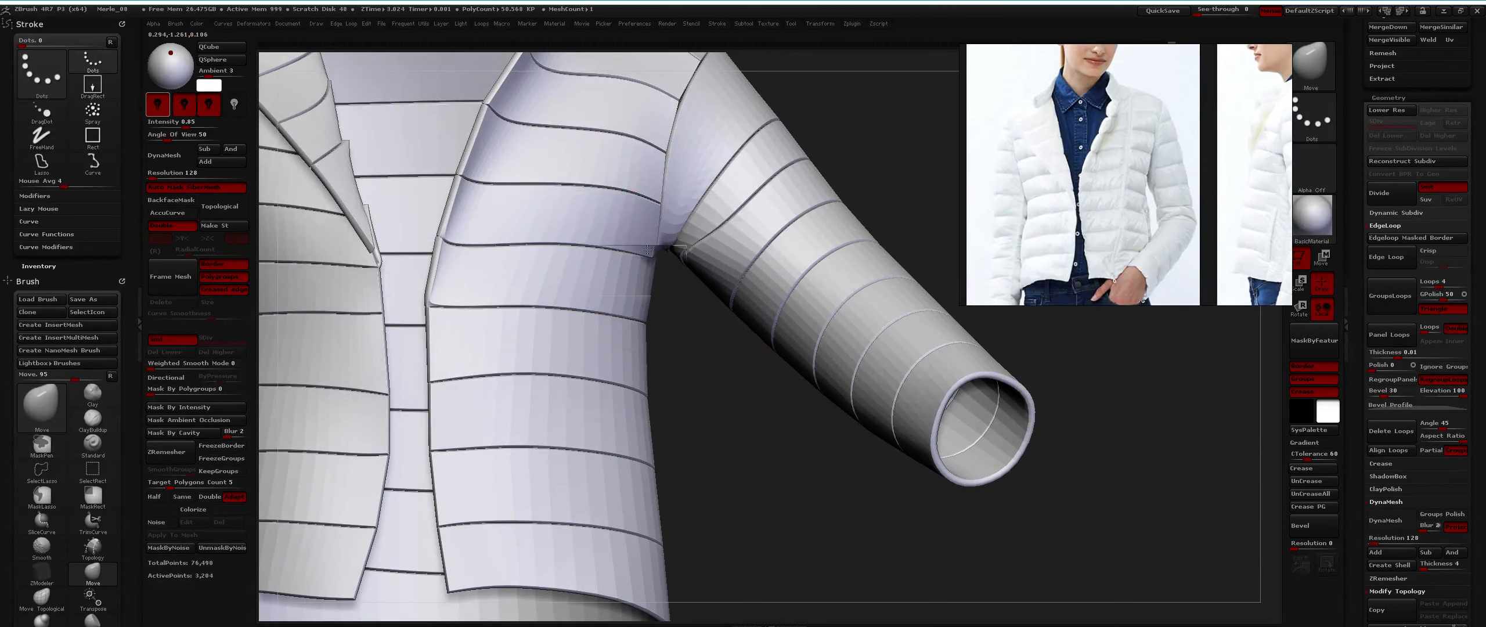
right_click_drag(647, 250, 659, 203)
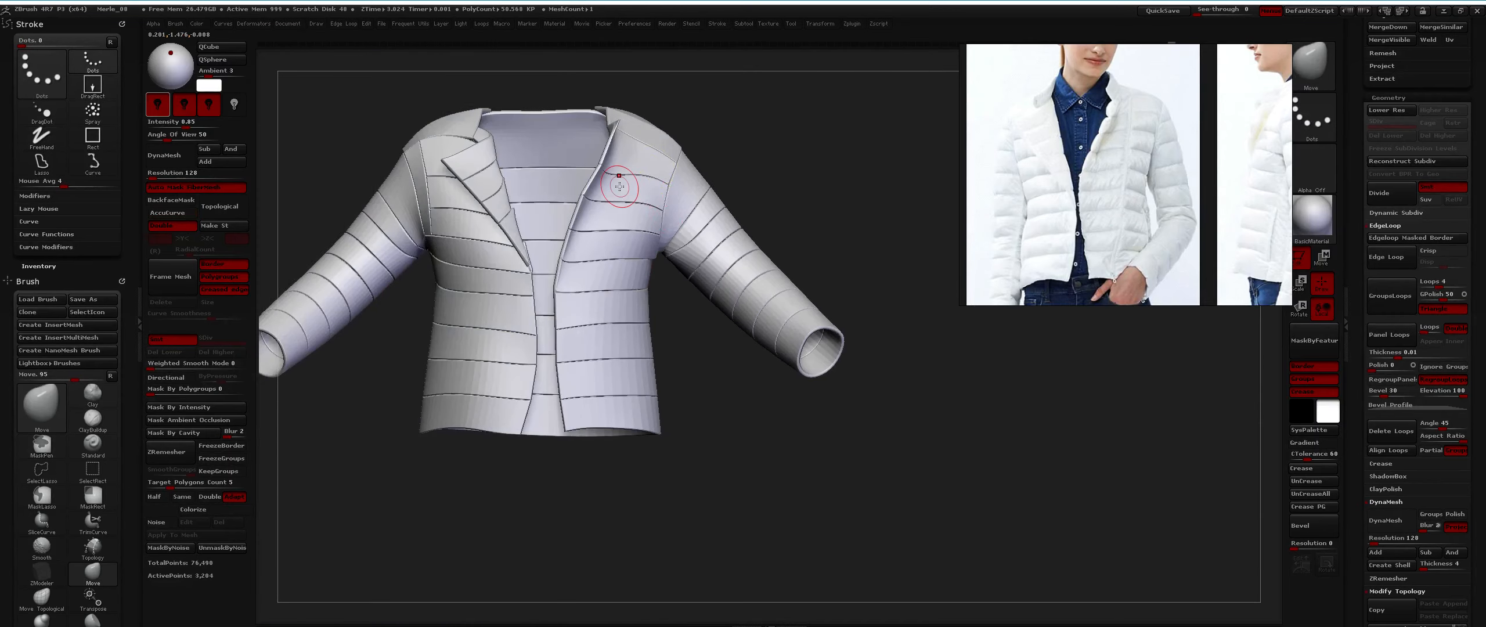
right_click_drag(717, 242, 711, 247)
Return the jacket to its low-poly state and reshape the sleeve's underarm area with the Move brush.
key("1")
left_click(710, 250)
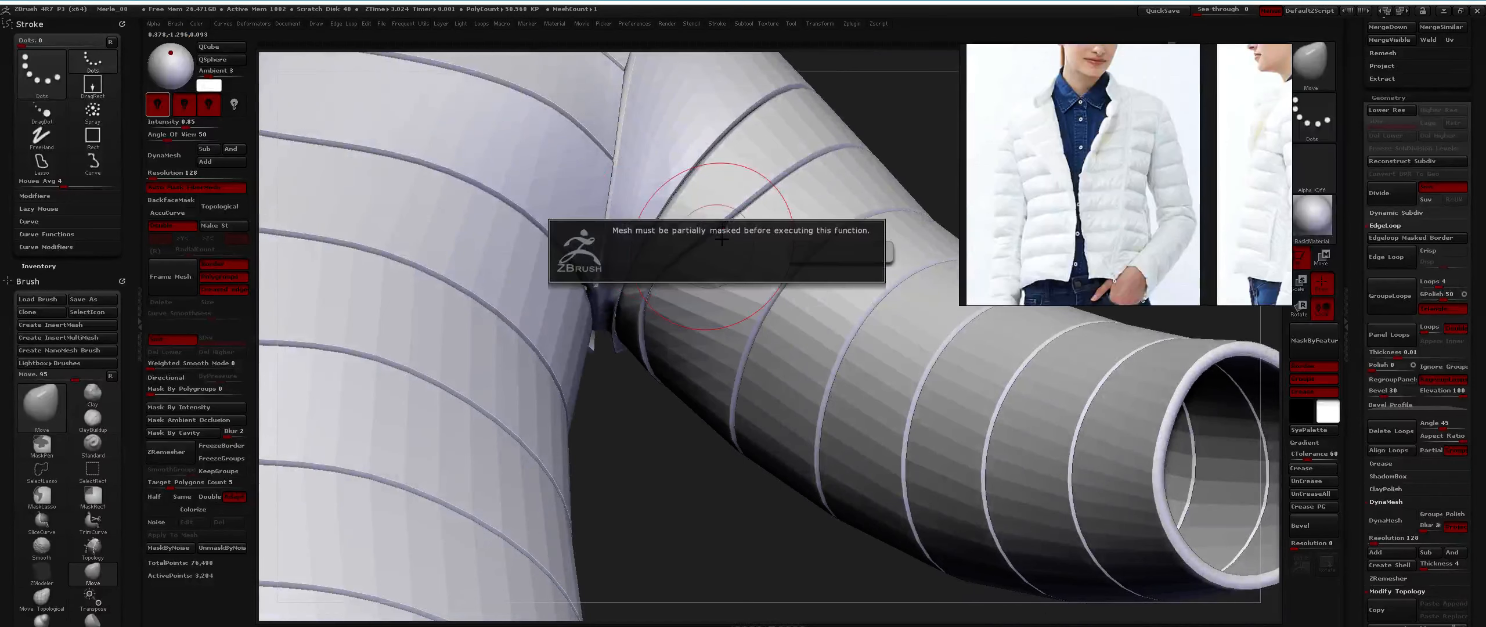
key("1")
left_click(740, 220)
right_click_drag(745, 202, 657, 283)
left_click_drag(657, 283, 695, 318)
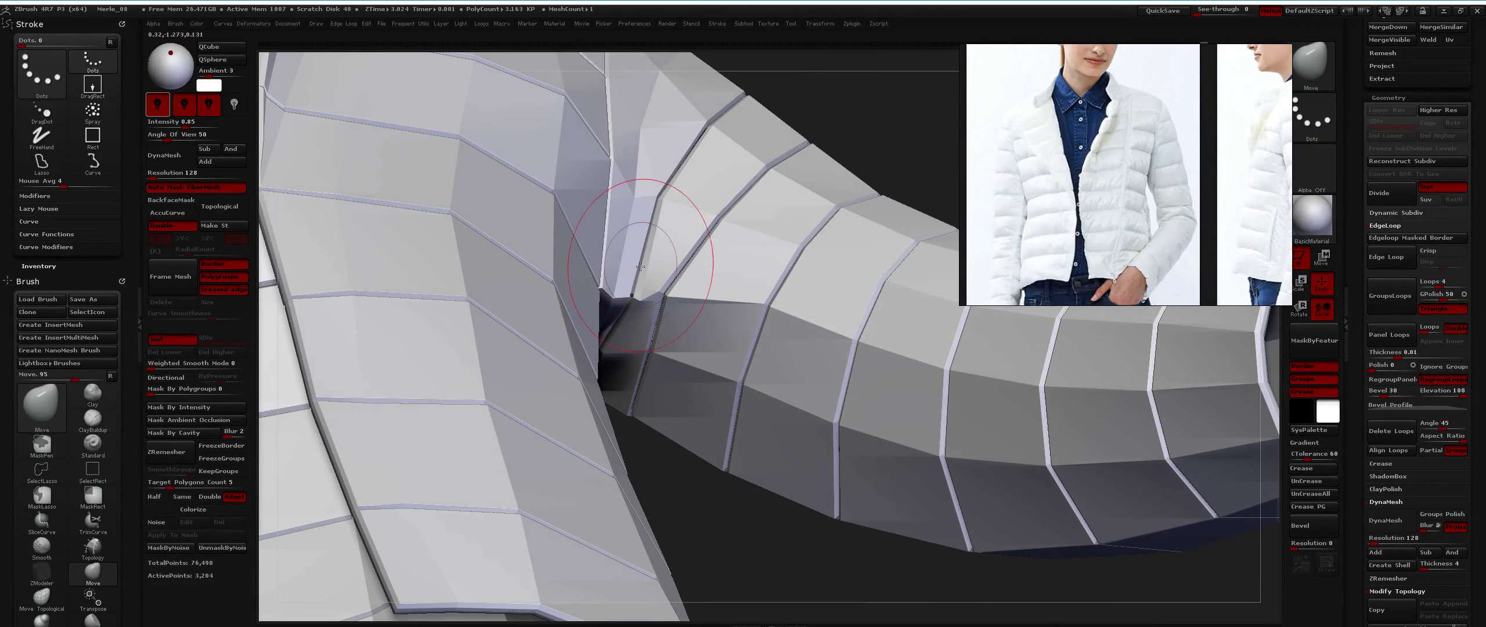
right_click_drag(604, 284, 664, 265)
right_click_drag(681, 331, 848, 90)
mouse_move(747, 481)
left_mouse_down("ctrl")
mouse_move(434, 249)
mouse_move(474, 245)
left_mouse_up("ctrl")
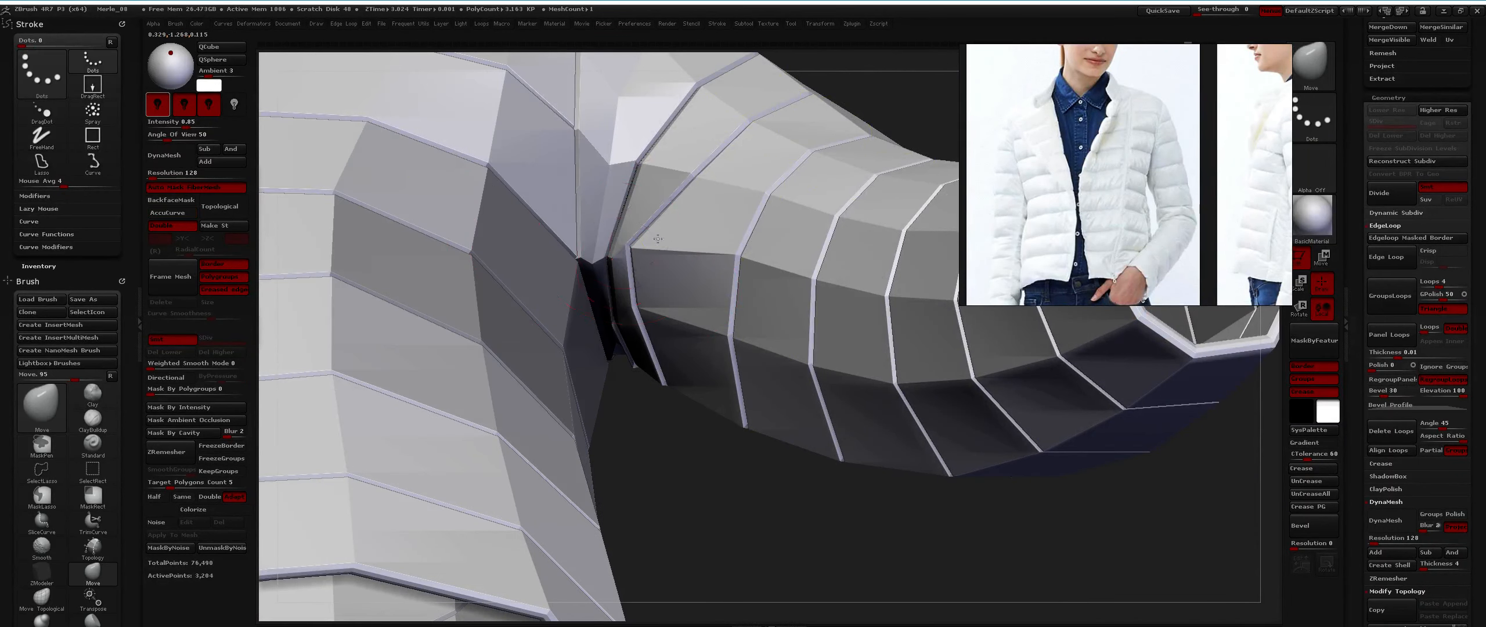
right_click_drag(511, 224, 618, 264)
left_click_drag(651, 267, 647, 321)
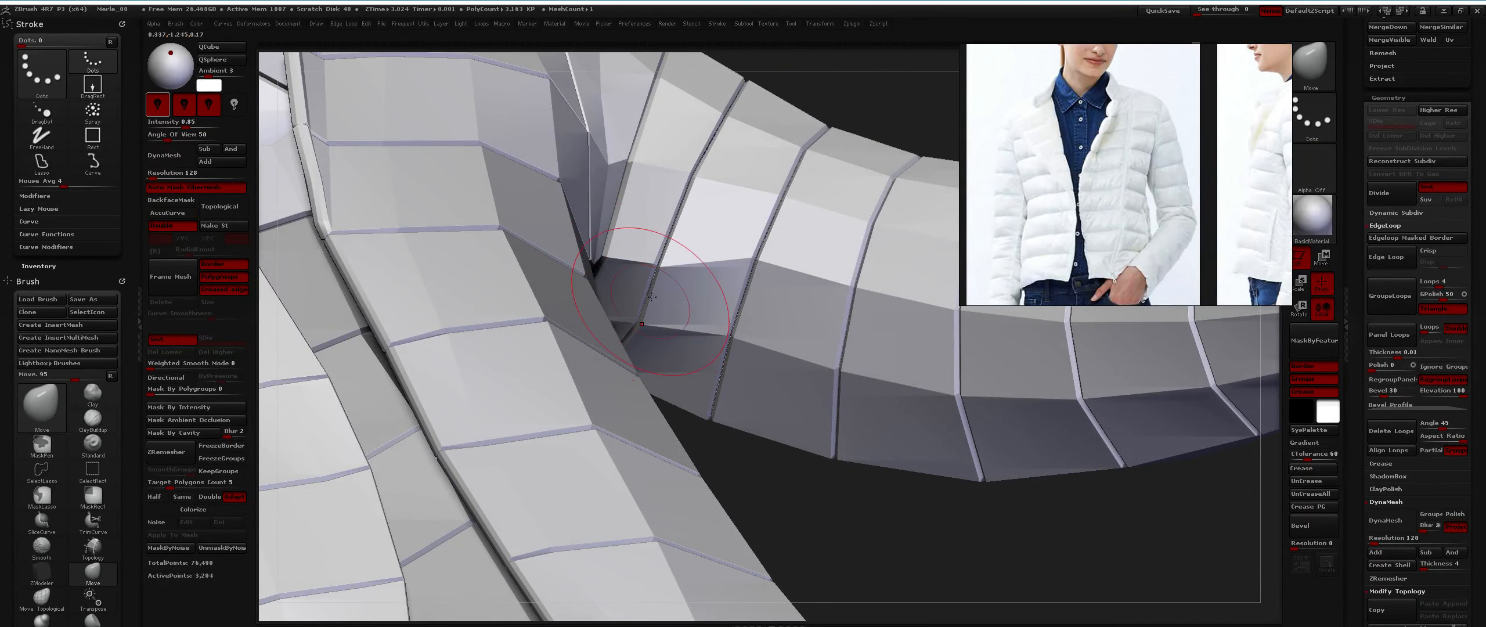
Examine the low-poly jacket's overall shape from the front and side.
mouse_move(705, 289)
right_mouse_down()
mouse_move(658, 322)
mouse_move(741, 301)
mouse_move(717, 317)
mouse_move(659, 302)
right_mouse_up()
right_click_drag(730, 359, 769, 385)
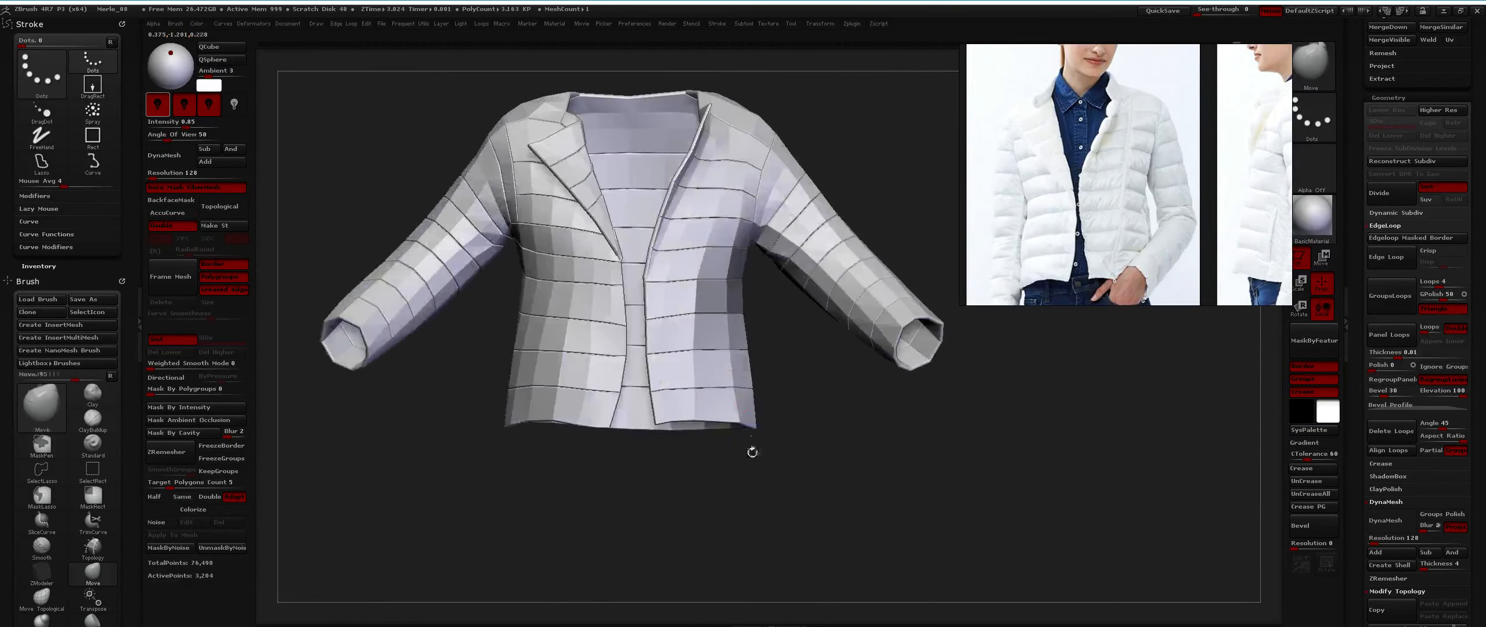
key("ctrl")
right_click_drag(724, 417, 615, 371, "ctrl")
right_click_drag(616, 372, 697, 348, "alt")
right_click_drag(697, 349, 607, 371, "ctrl")
right_click_drag(711, 362, 615, 331)
right_click_drag(557, 383, 580, 395)
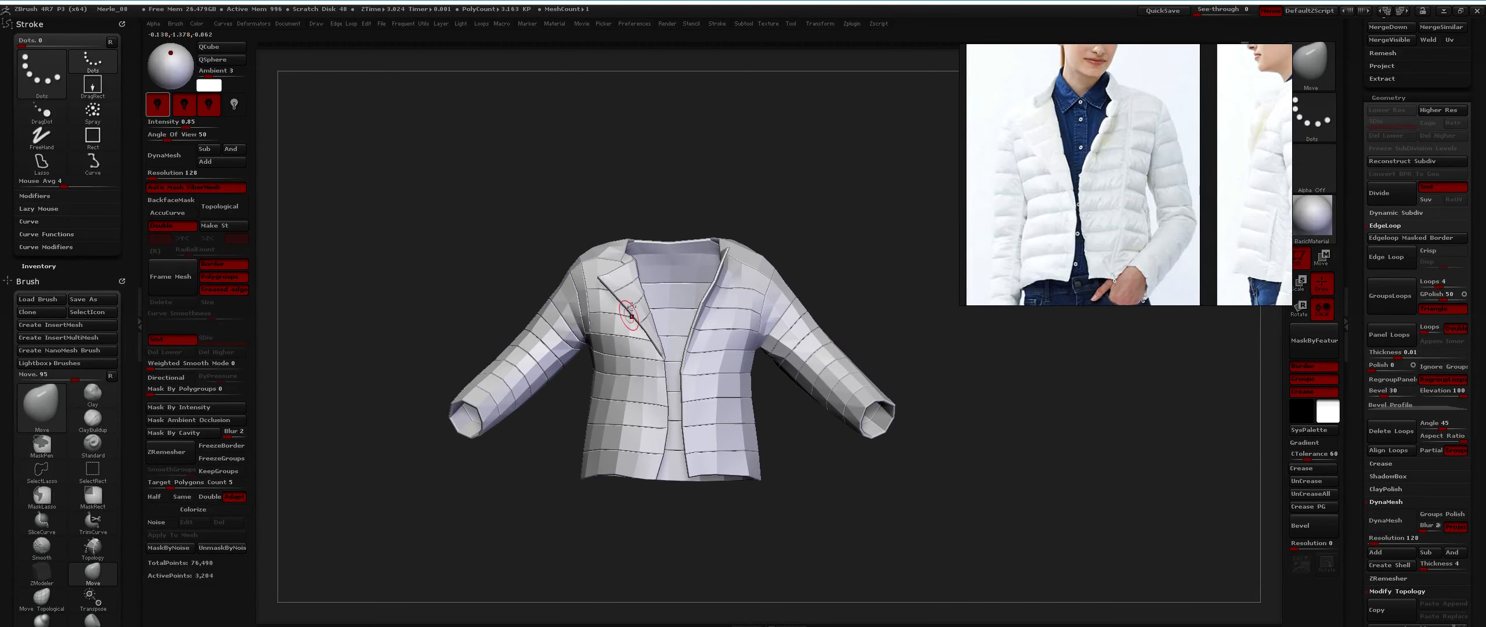
mouse_move(595, 301)
right_mouse_down()
mouse_move(636, 350)
mouse_move(605, 299)
mouse_move(620, 311)
mouse_move(590, 300)
right_mouse_up()
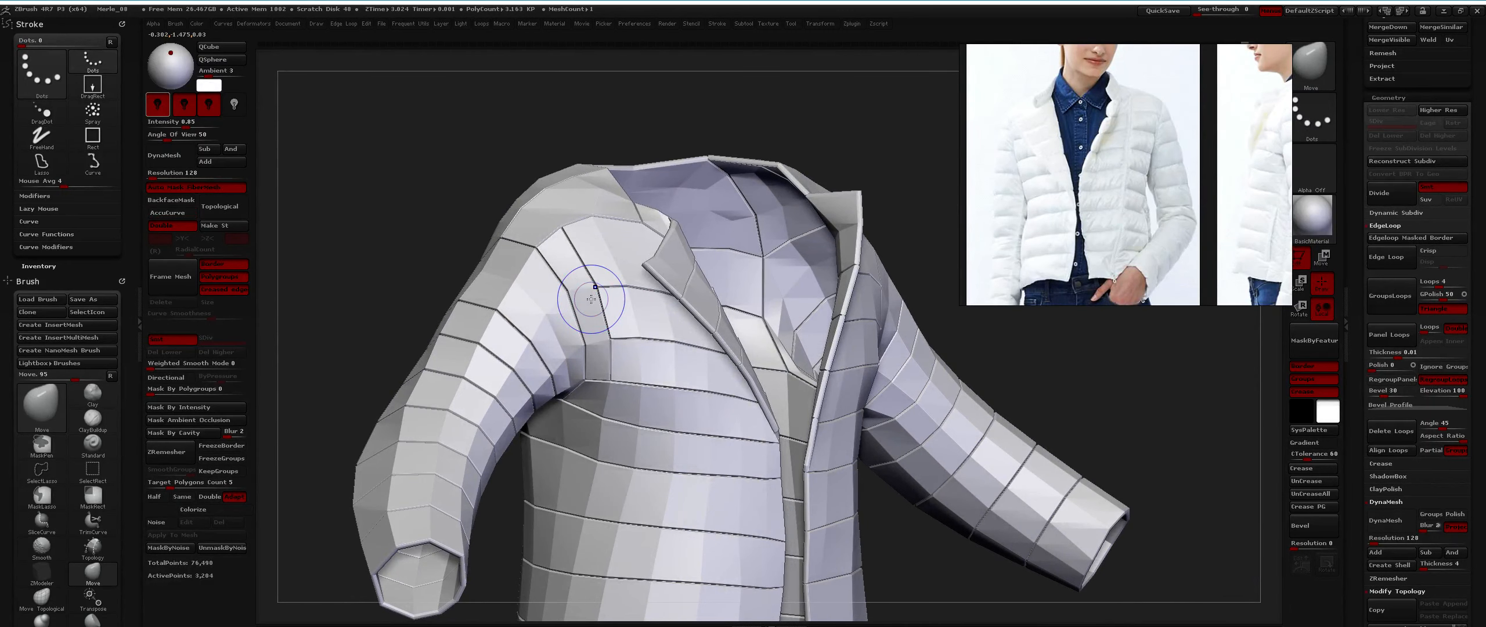
Compare the jacket's front and lapels with and without the PolyFrame display.
key("shift+f")
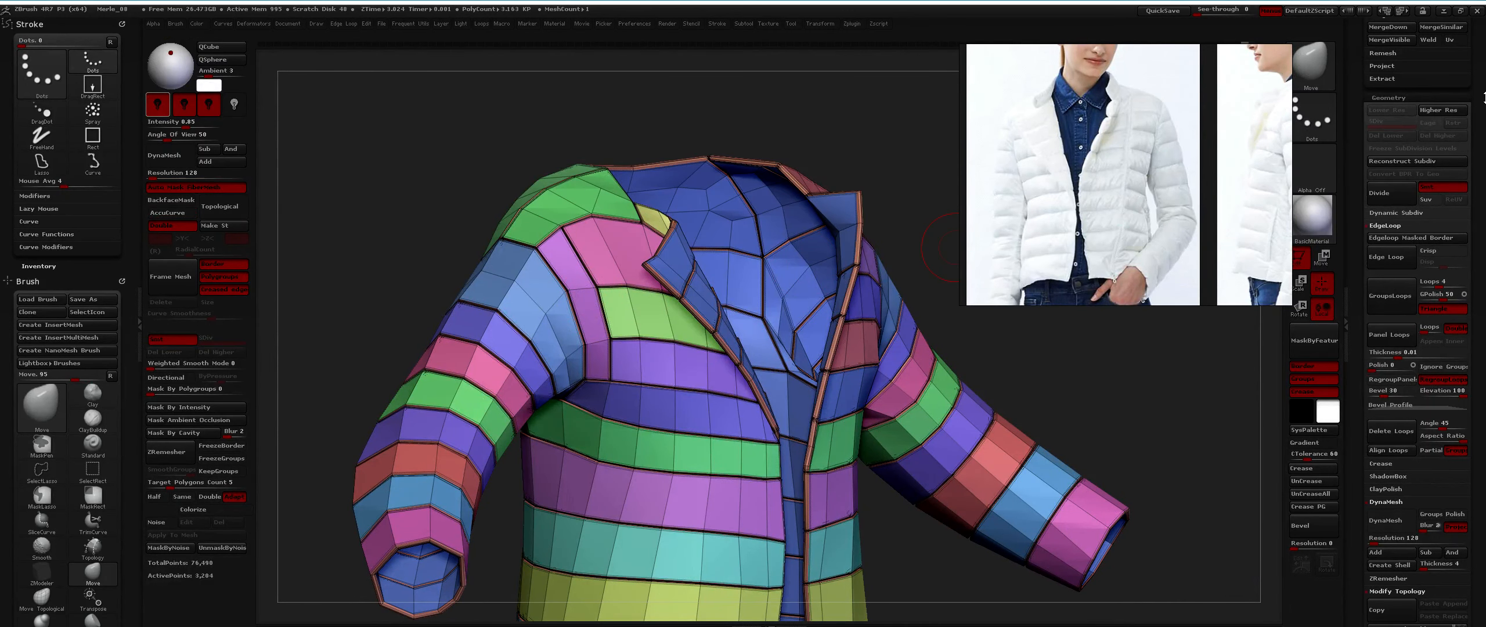
left_click_drag(1485, 98, 1485, 158)
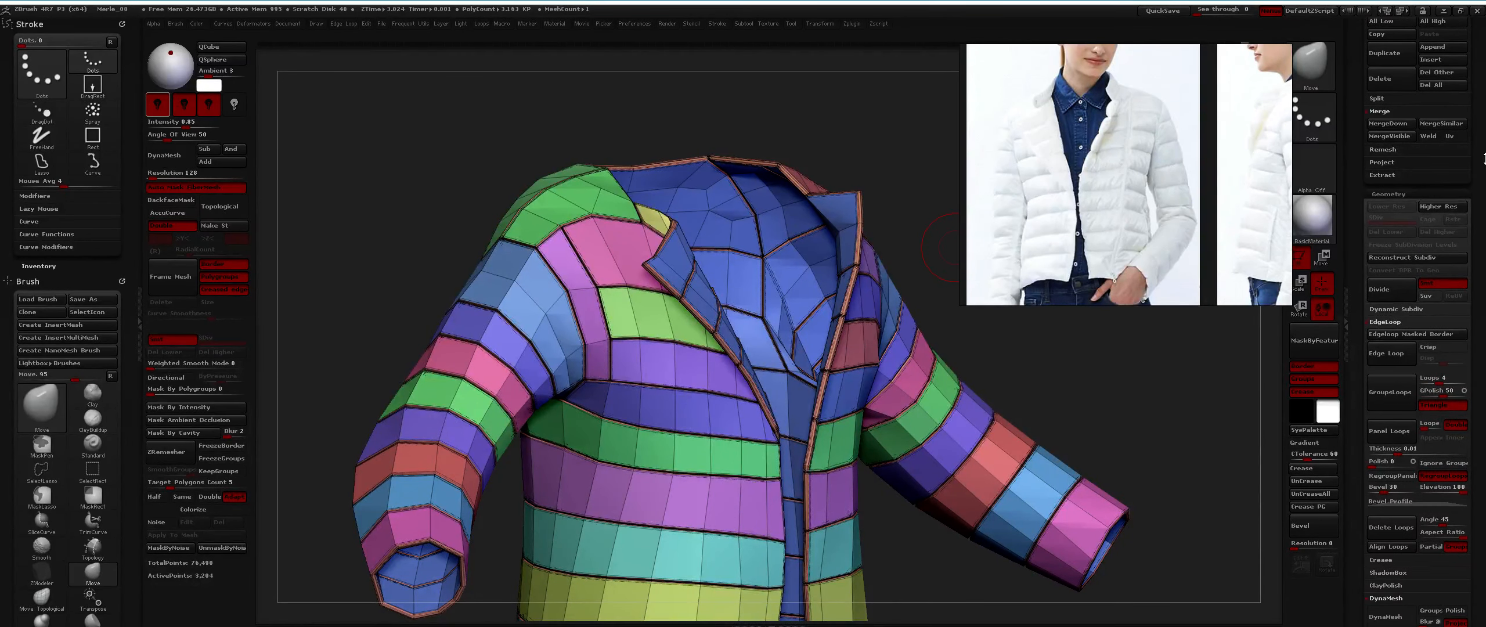
right_click_drag(906, 242, 665, 260, "shift")
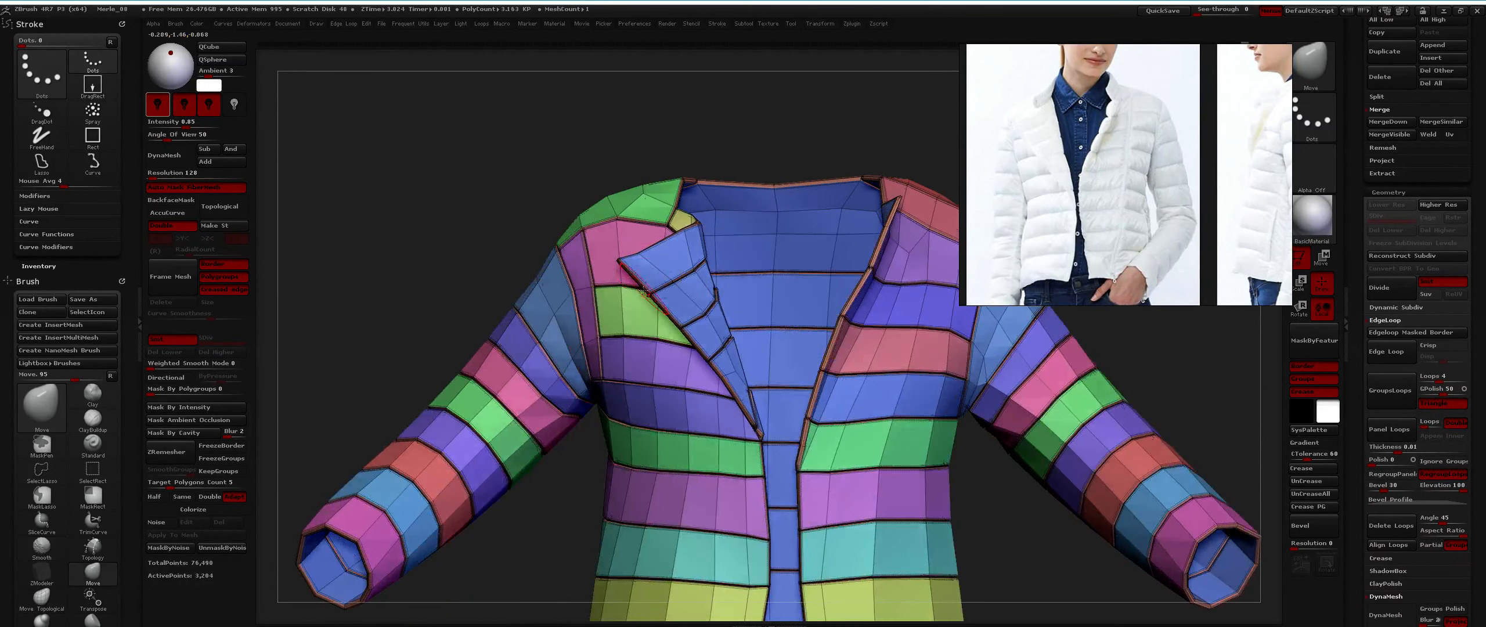
key("shift+f")
key("ctrl")
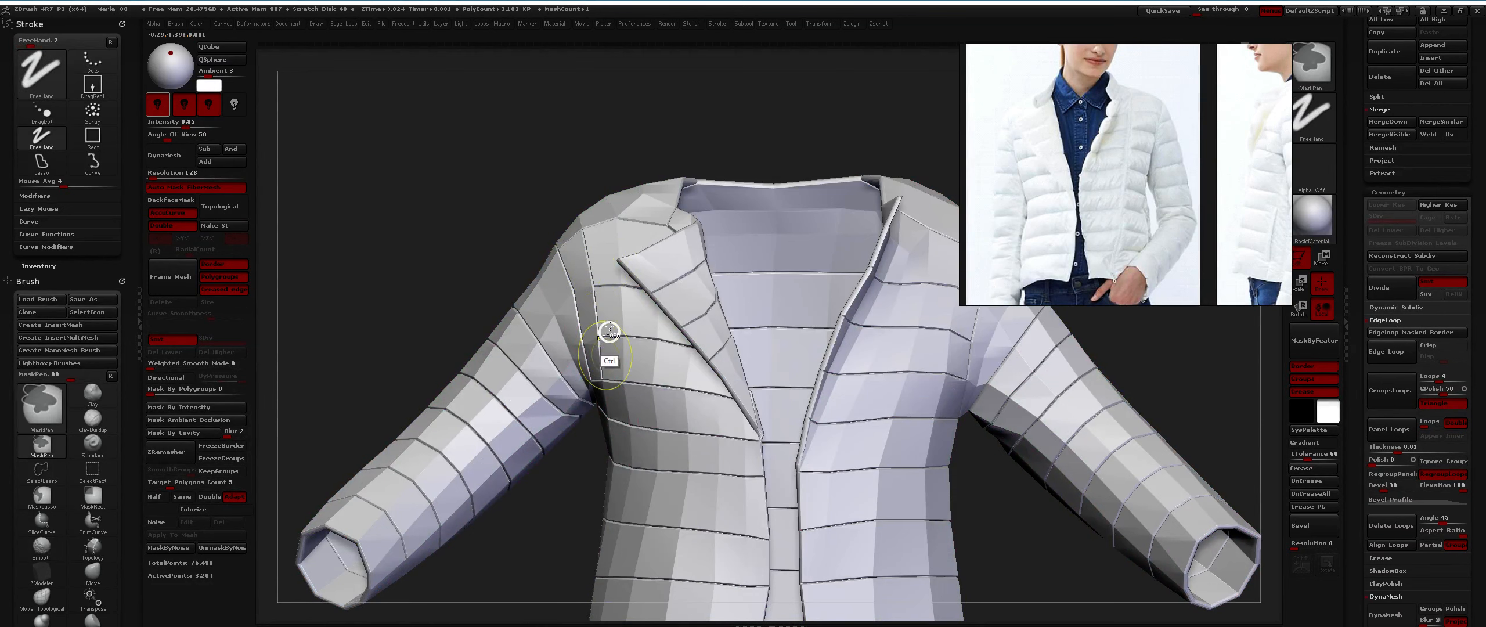
key("alt+Tab")
key("alt+Tab")
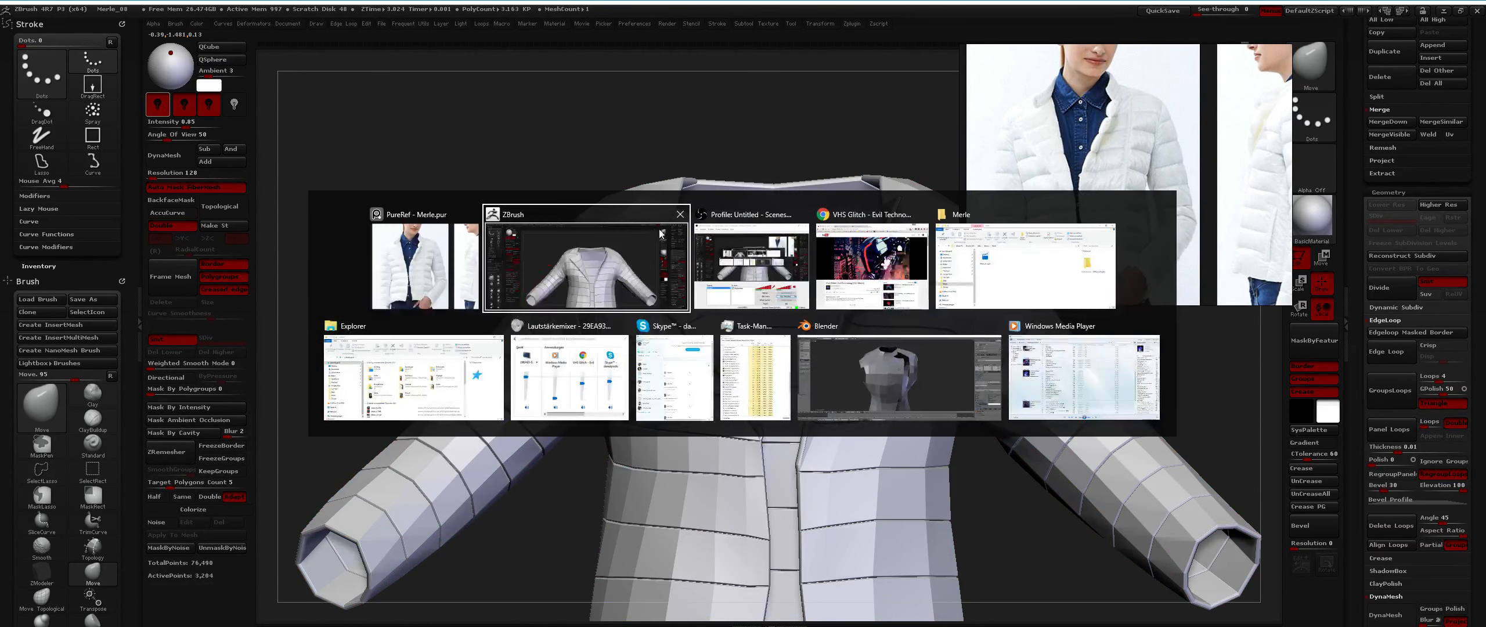
mouse_move(661, 234)
right_mouse_down()
mouse_move(737, 250)
mouse_move(720, 203)
mouse_move(534, 315)
right_mouse_up()
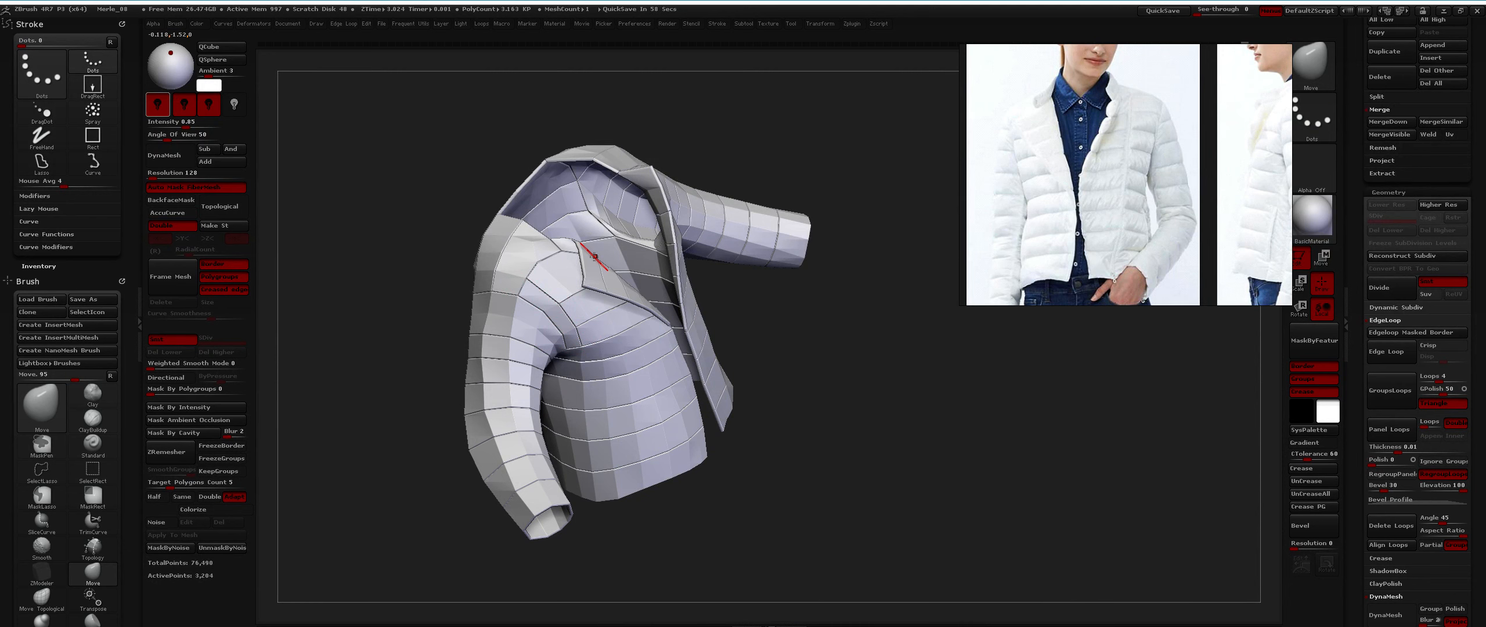
Show the PolyFrame colours and switch to the ZModeler brush at the purple strip between armhole and chest.
right_click_drag(571, 265, 590, 304, "ctrl")
key("shift+f")
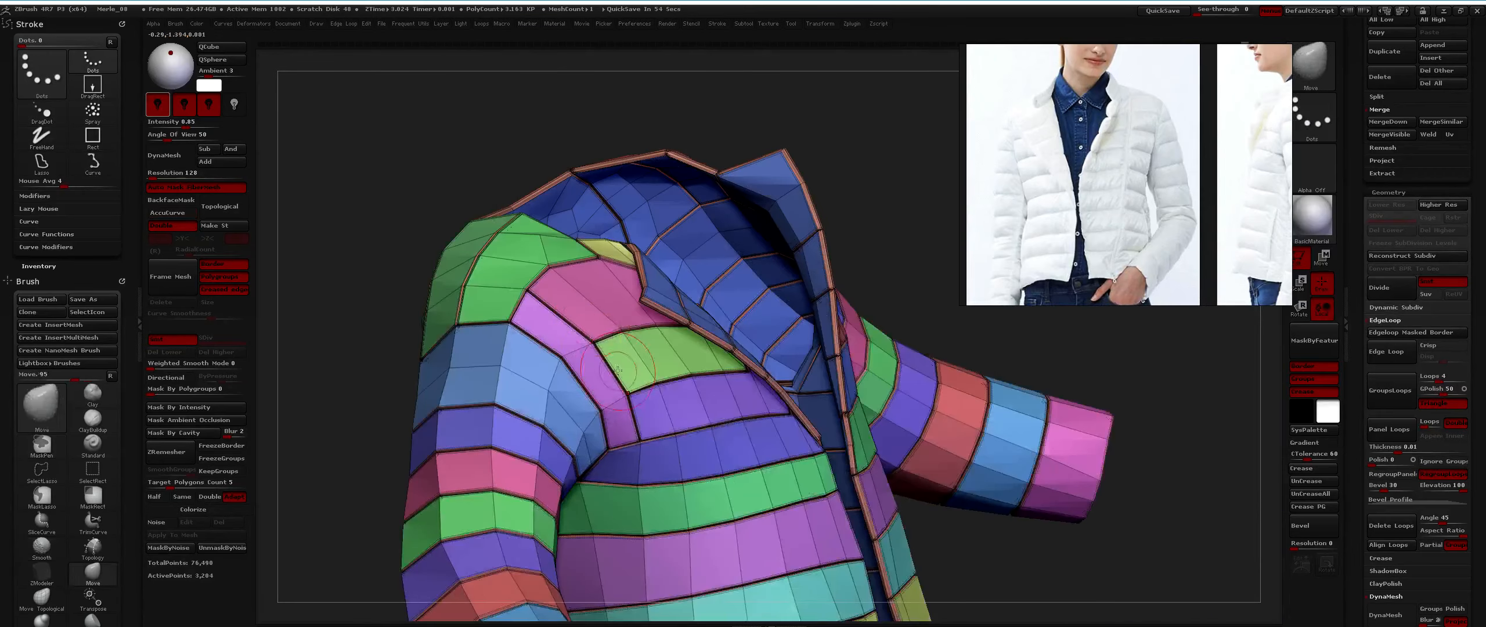
right_click_drag(596, 319, 540, 362, "ctrl")
key("b")
key("z")
key("m")
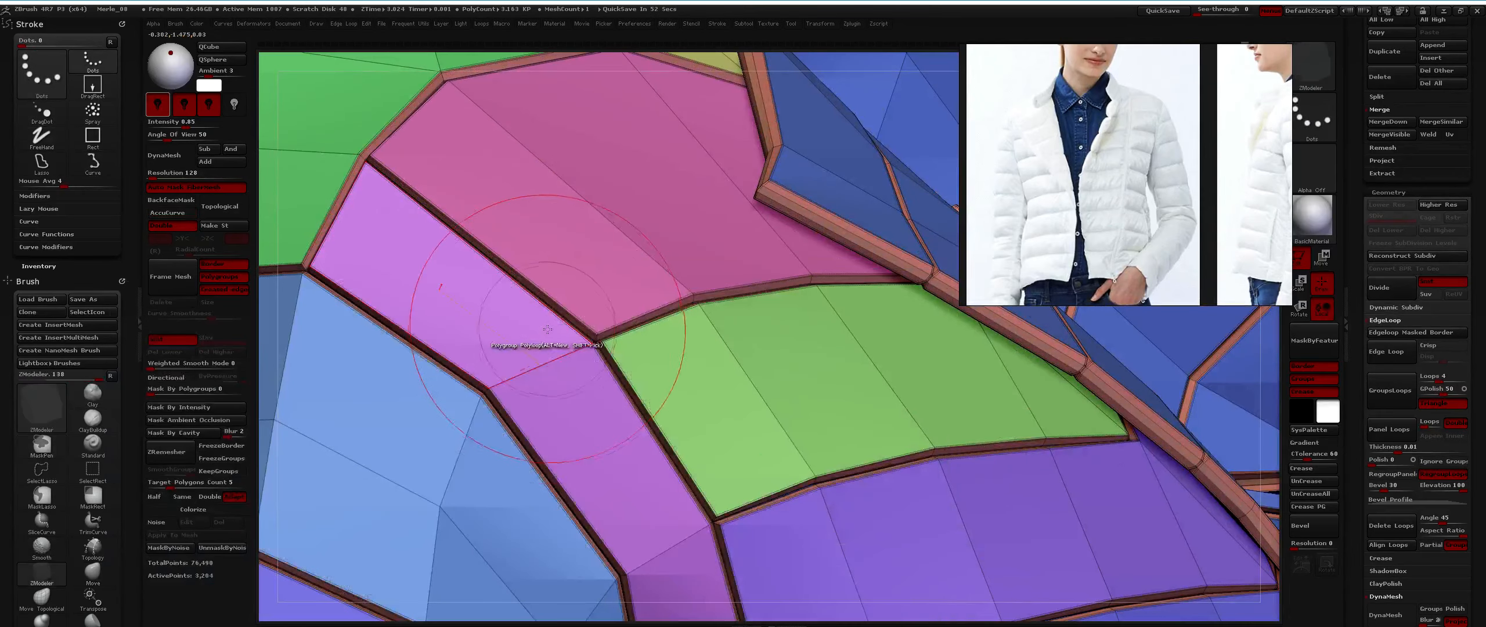
Bevel the two edges crossing the purple strip at the green panel's corners with the ZModeler Bevel action.
key("space")
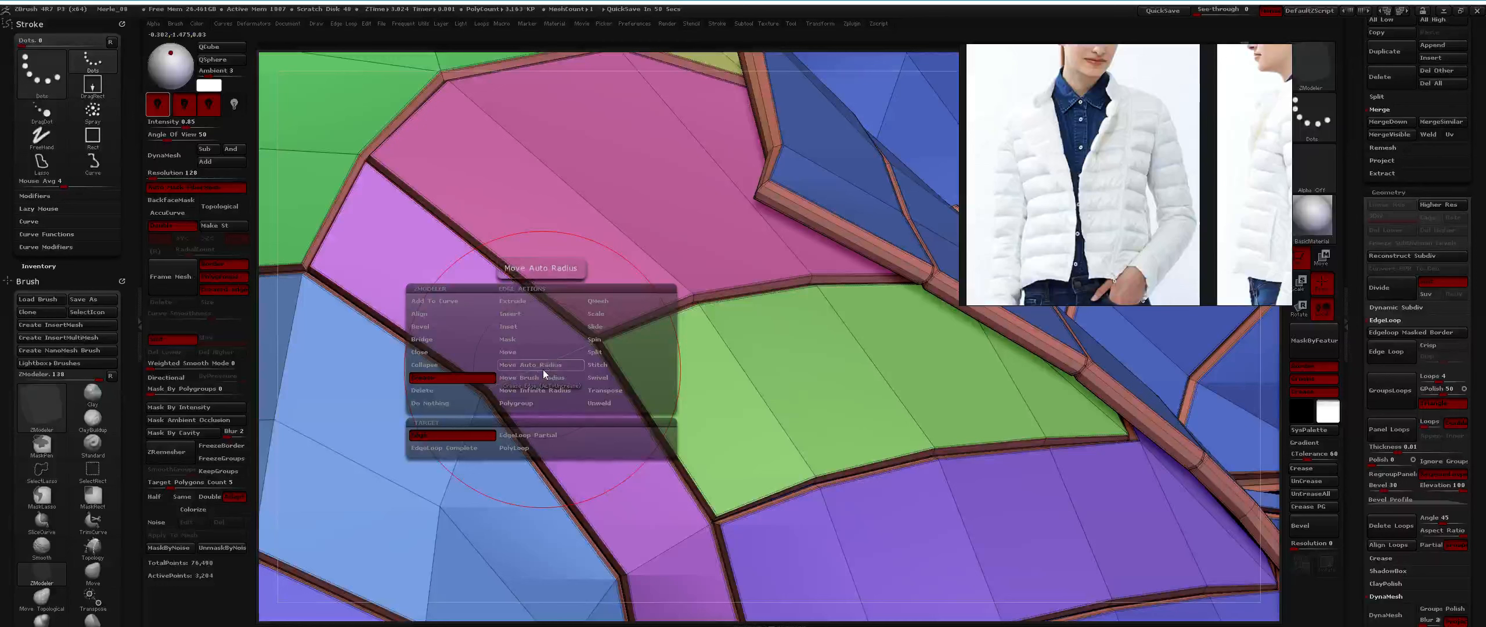
left_click(611, 352)
key("space")
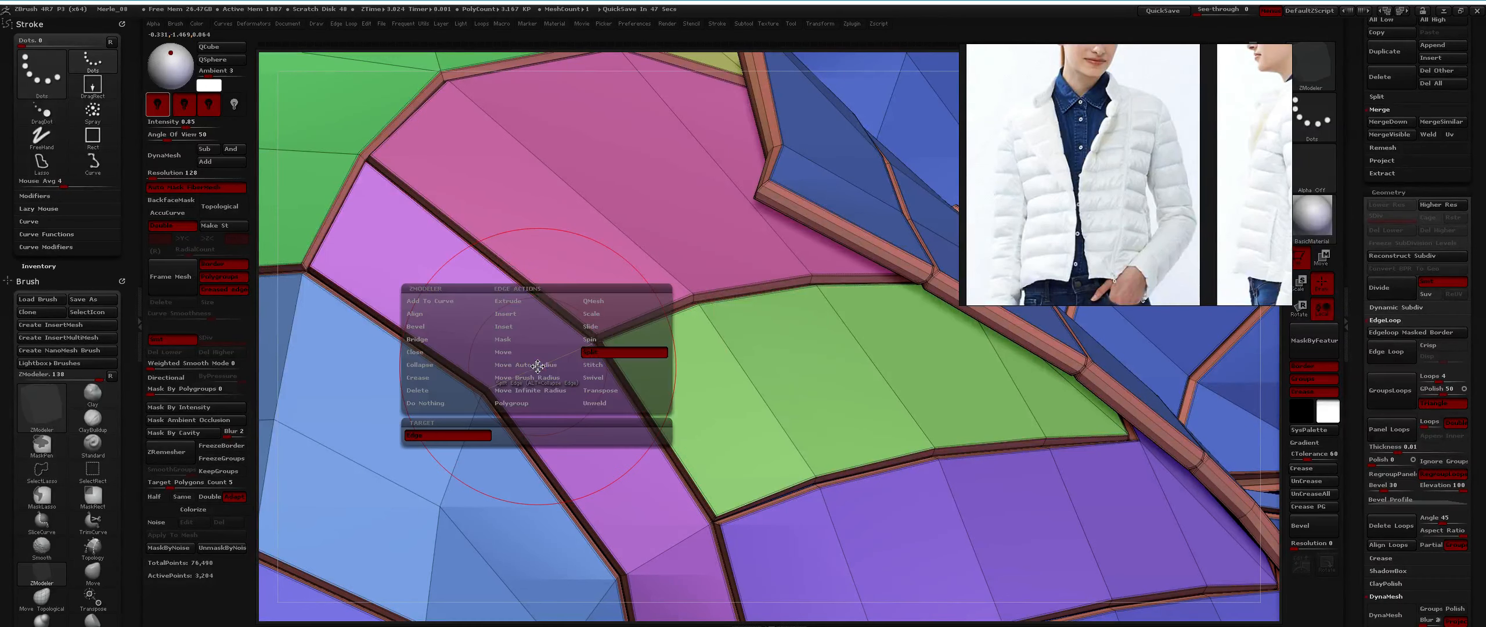
left_click(459, 350)
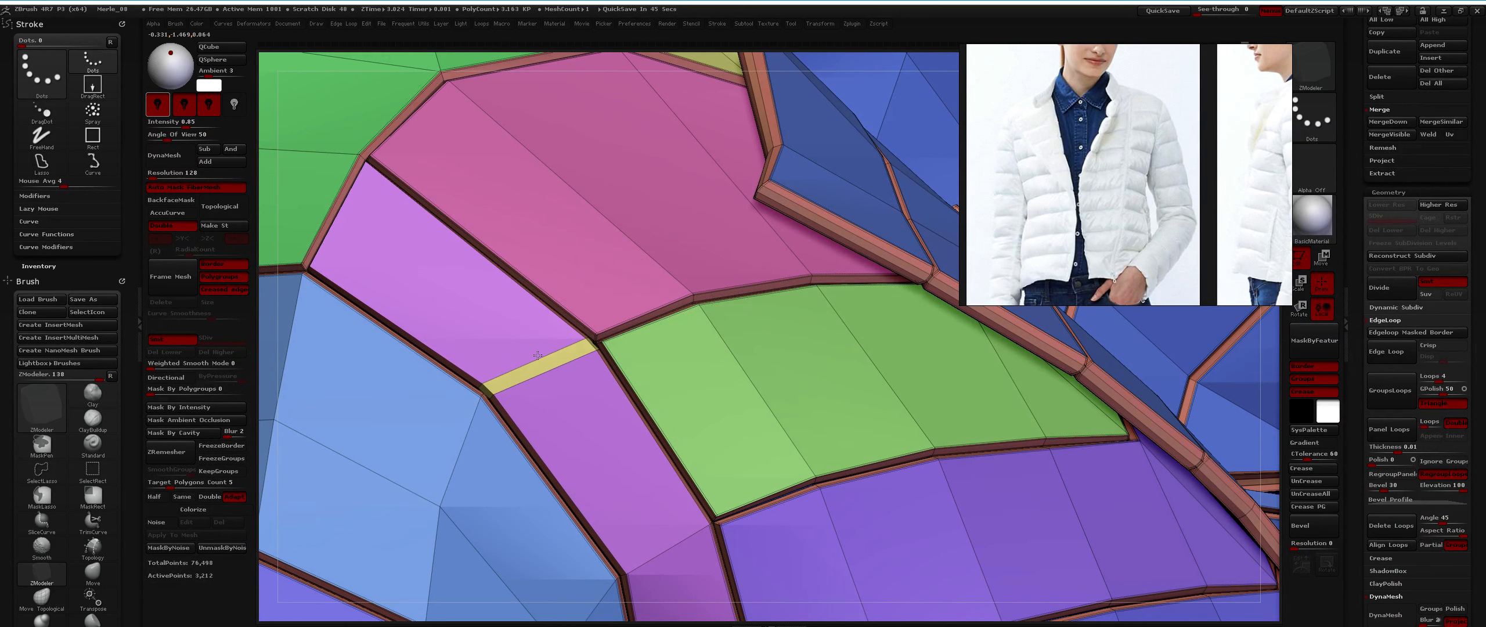
right_click_drag(618, 375, 536, 295, "alt")
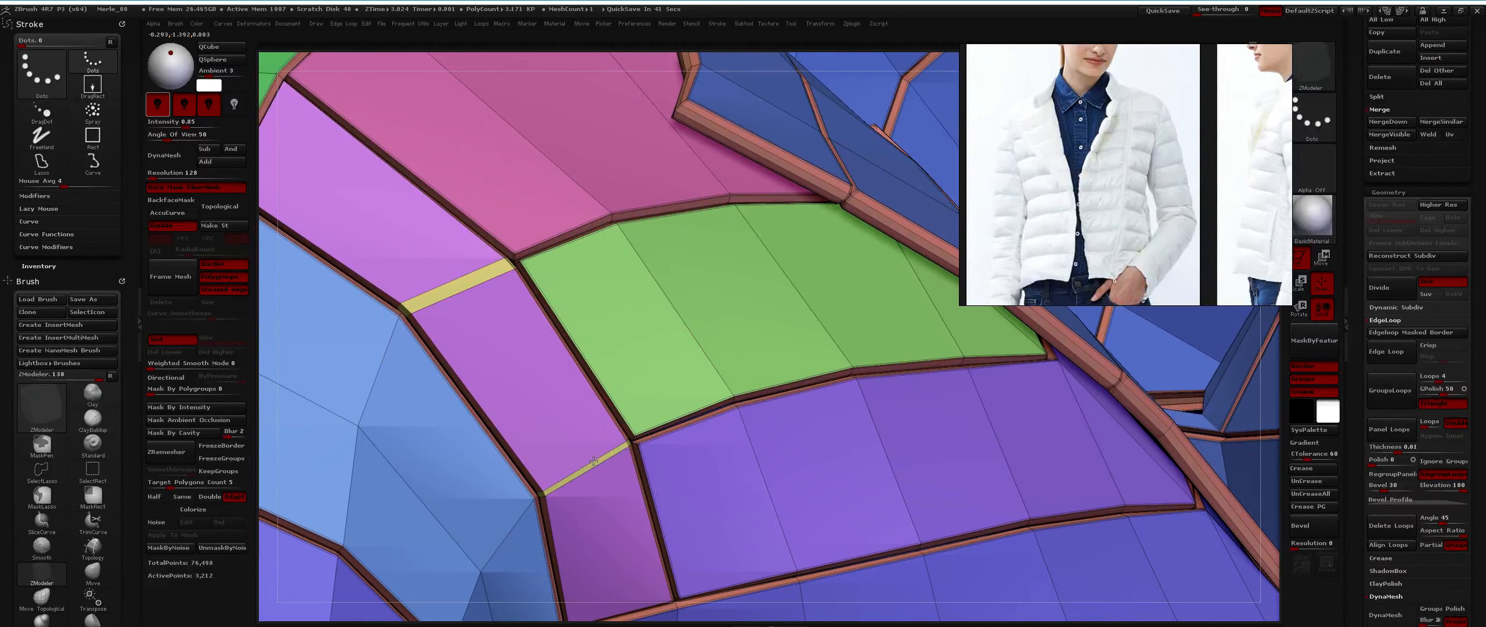
right_click_drag(590, 469, 522, 394, "alt")
Insert an edge loop along the middle of both yellow bands crossing the purple strip, using ZModeler's Insert edge action.
key("space")
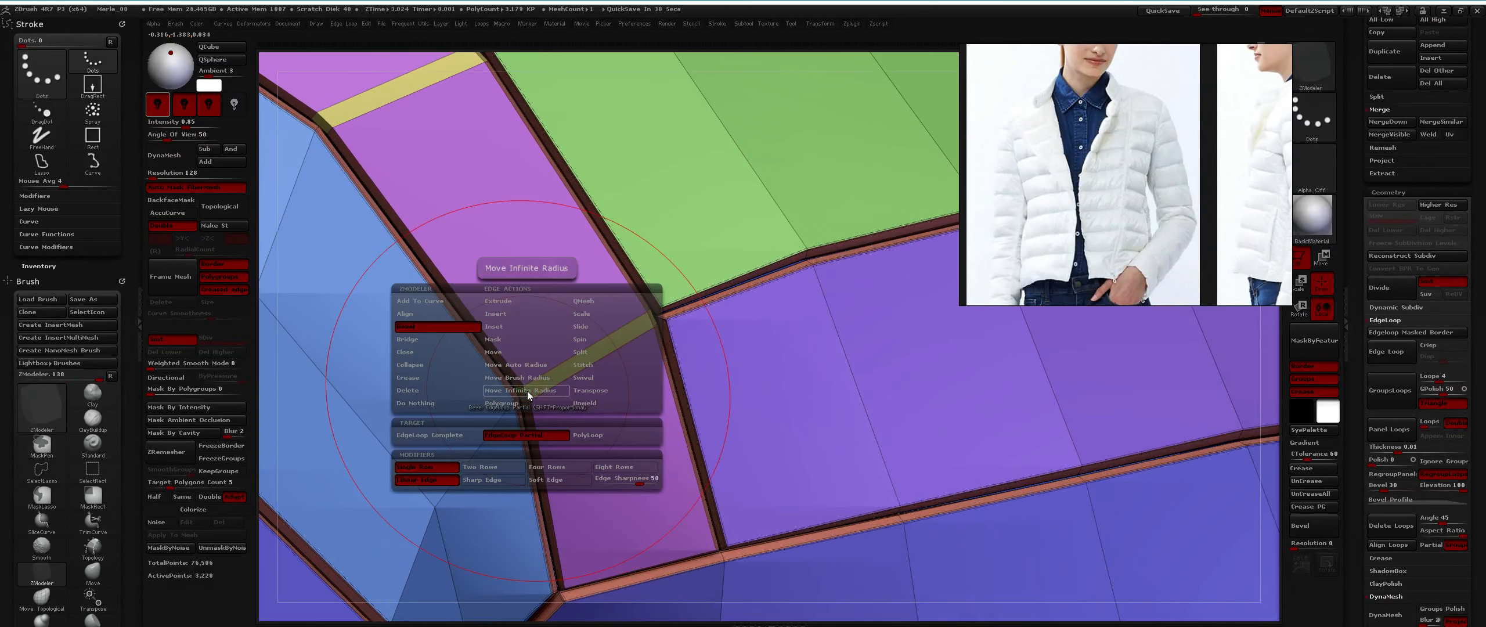
left_click(510, 314)
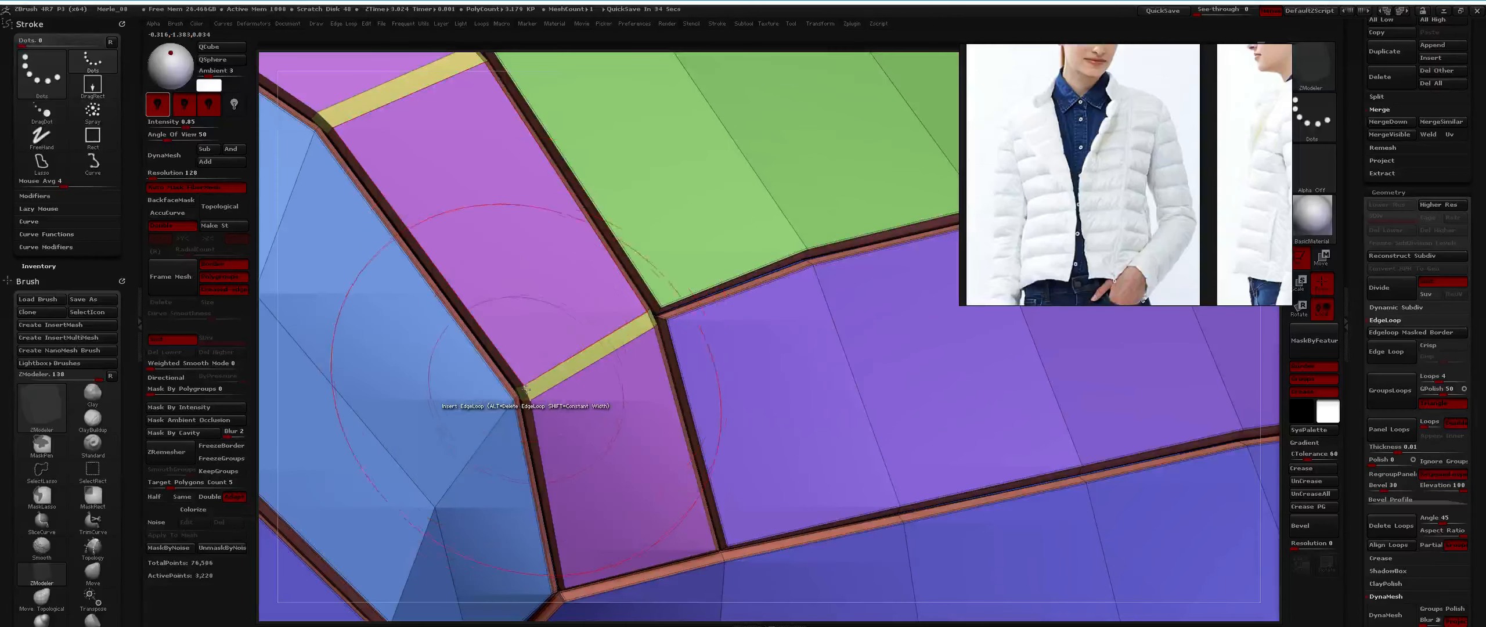
left_click(522, 306)
right_click_drag(523, 306, 586, 393, "alt")
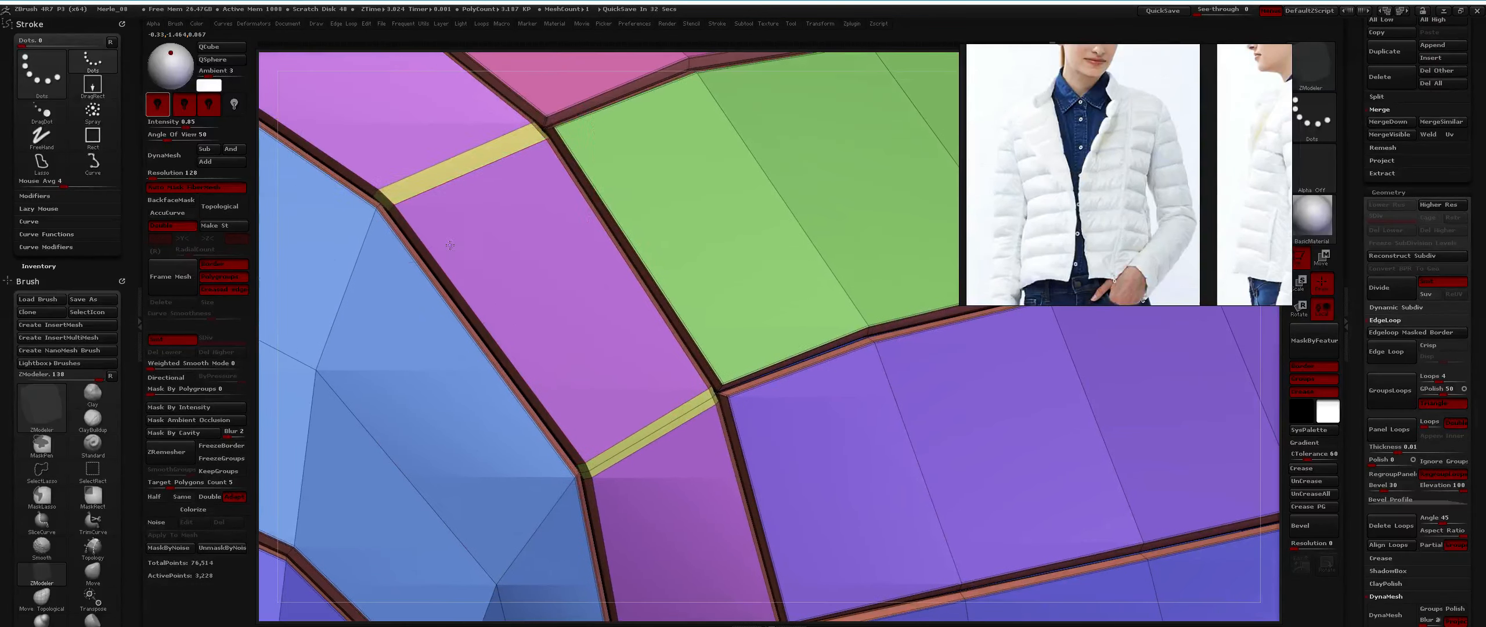
left_click(400, 190)
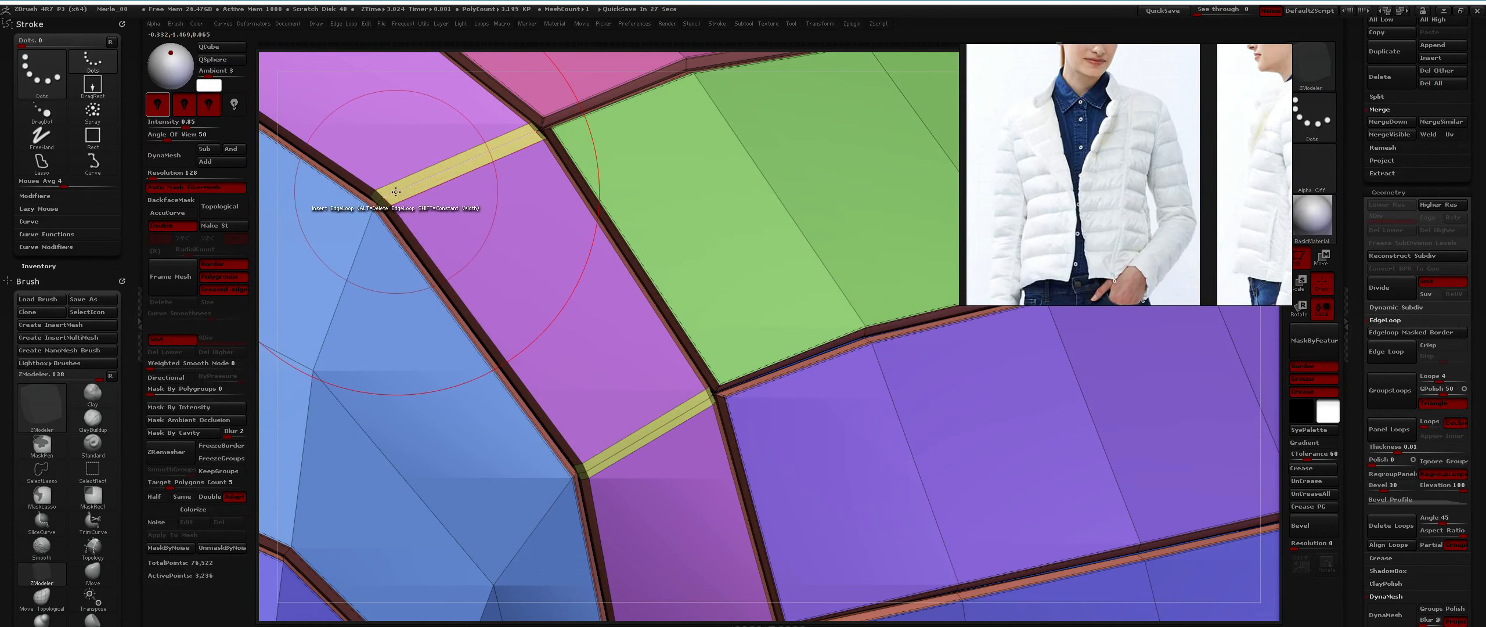
Bevel the middle edge loop of the upper yellow band into a narrow strip.
key("space")
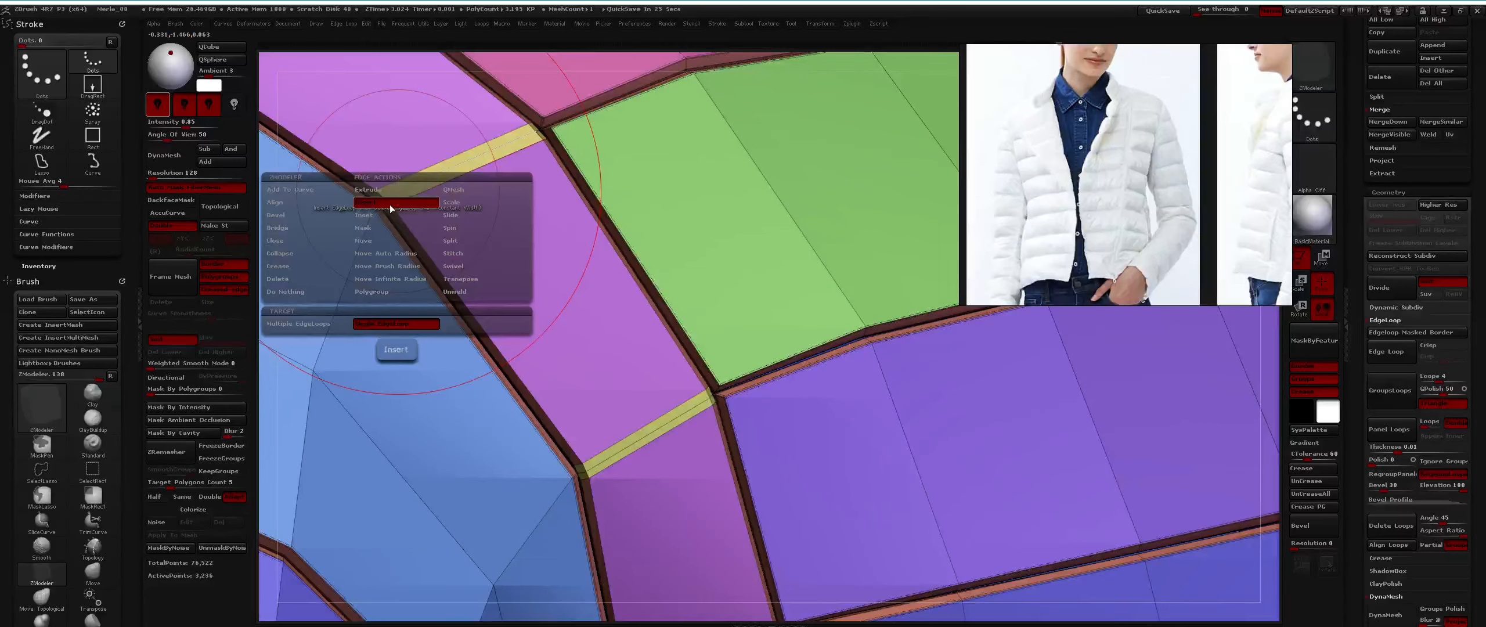
left_click(314, 224)
right_click_drag(420, 167, 490, 222, "alt")
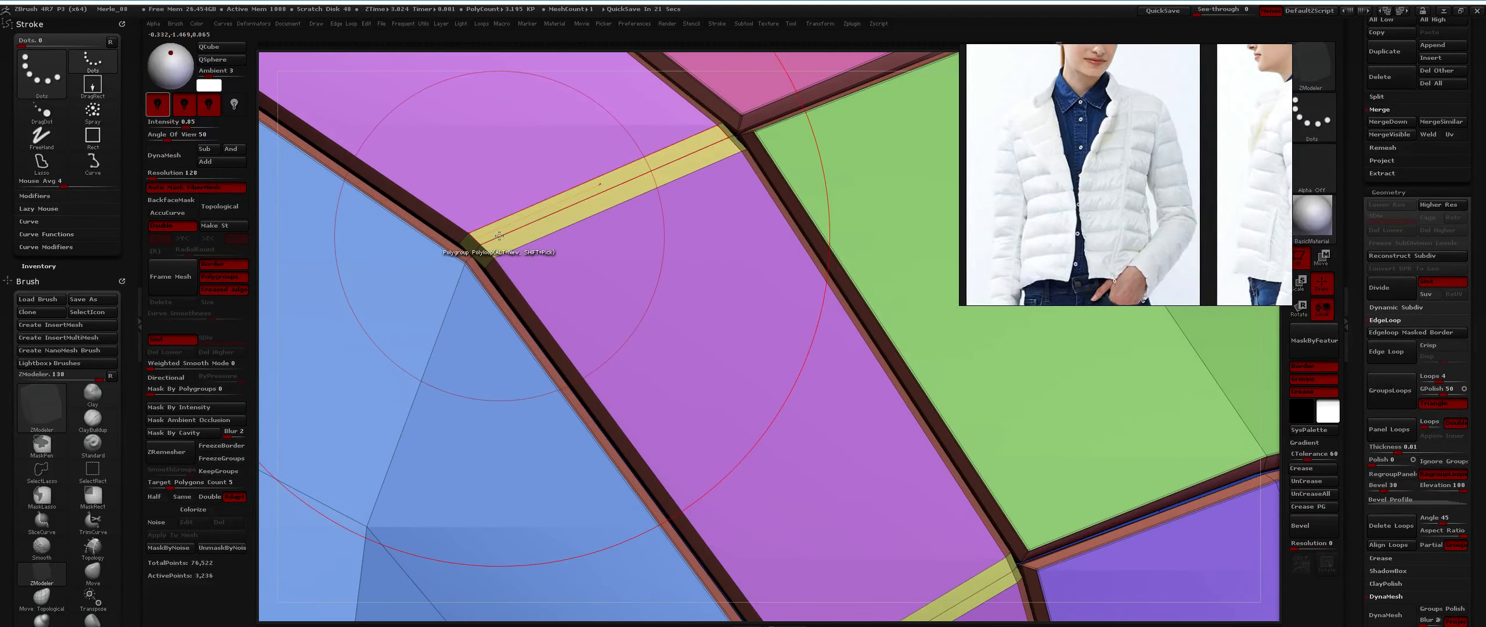
right_click_drag(512, 220, 504, 235, "ctrl")
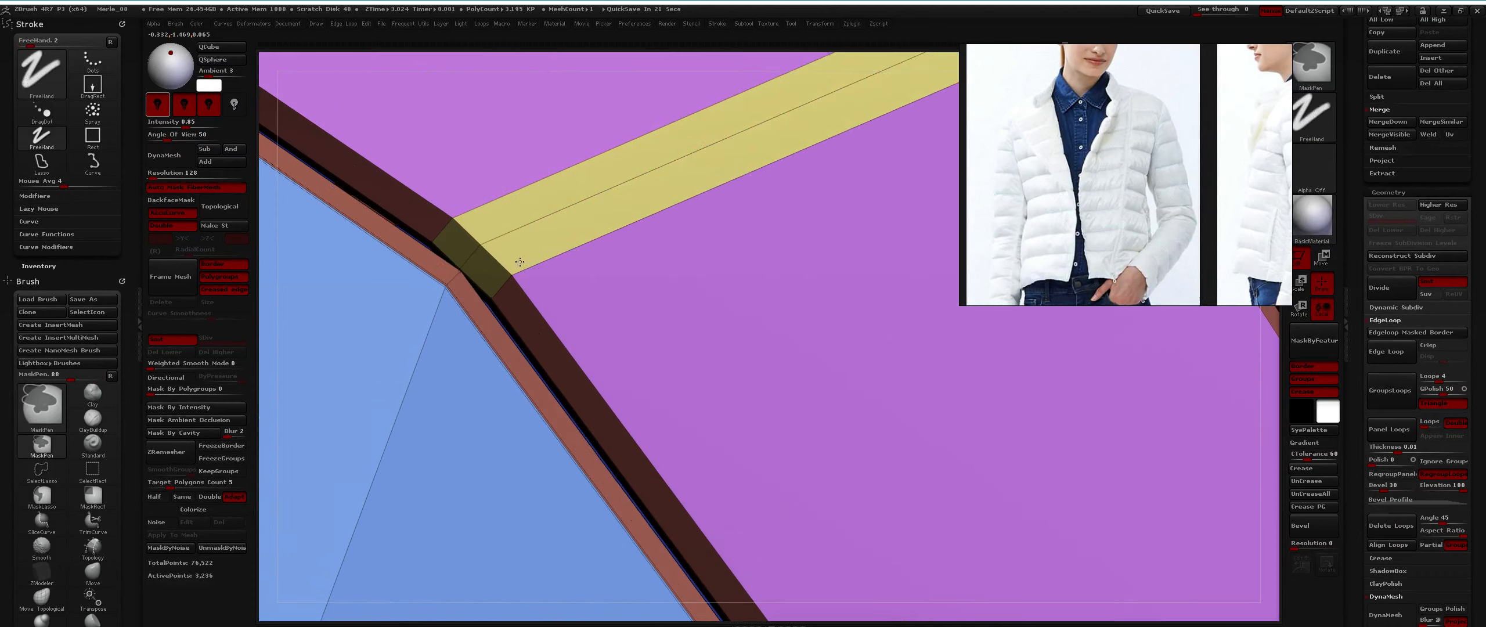
left_click(504, 235)
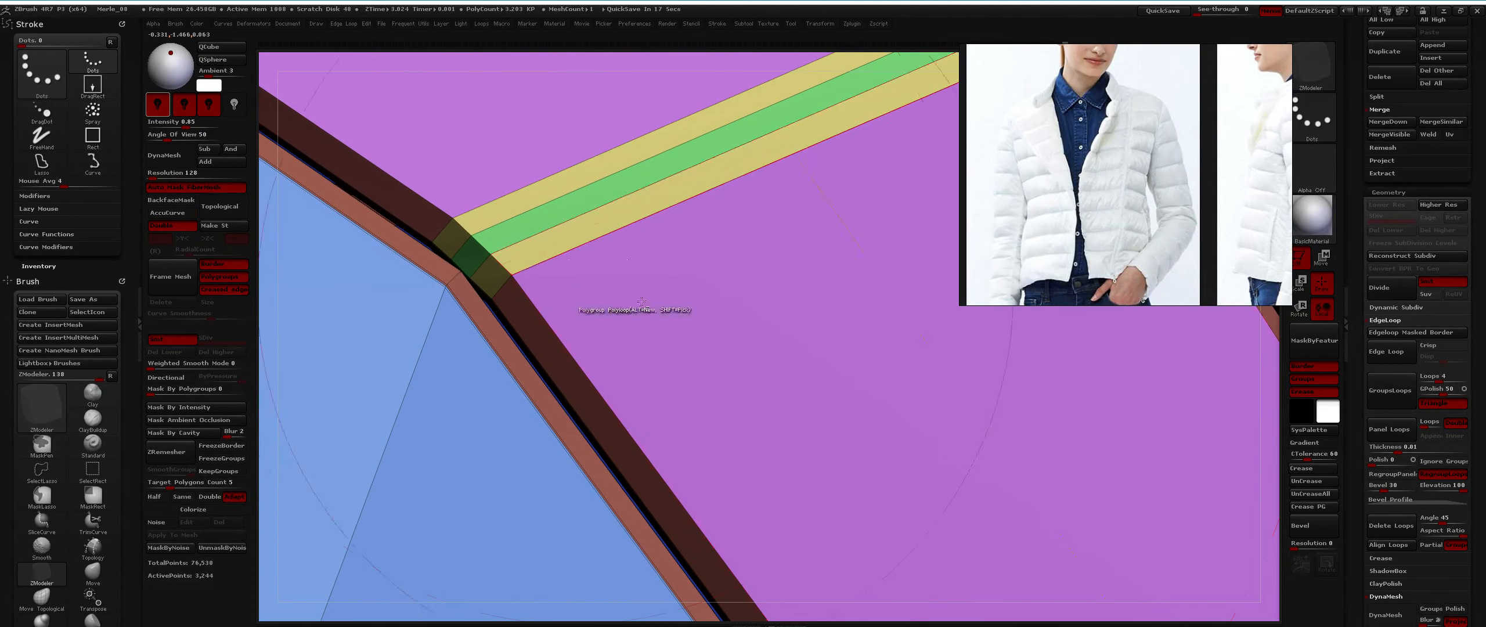
Sink the upper band's middle strip inward with the ZModeler Inflate polygon action targeting Polyloop.
right_click_drag(665, 383, 605, 274, "alt")
key("space")
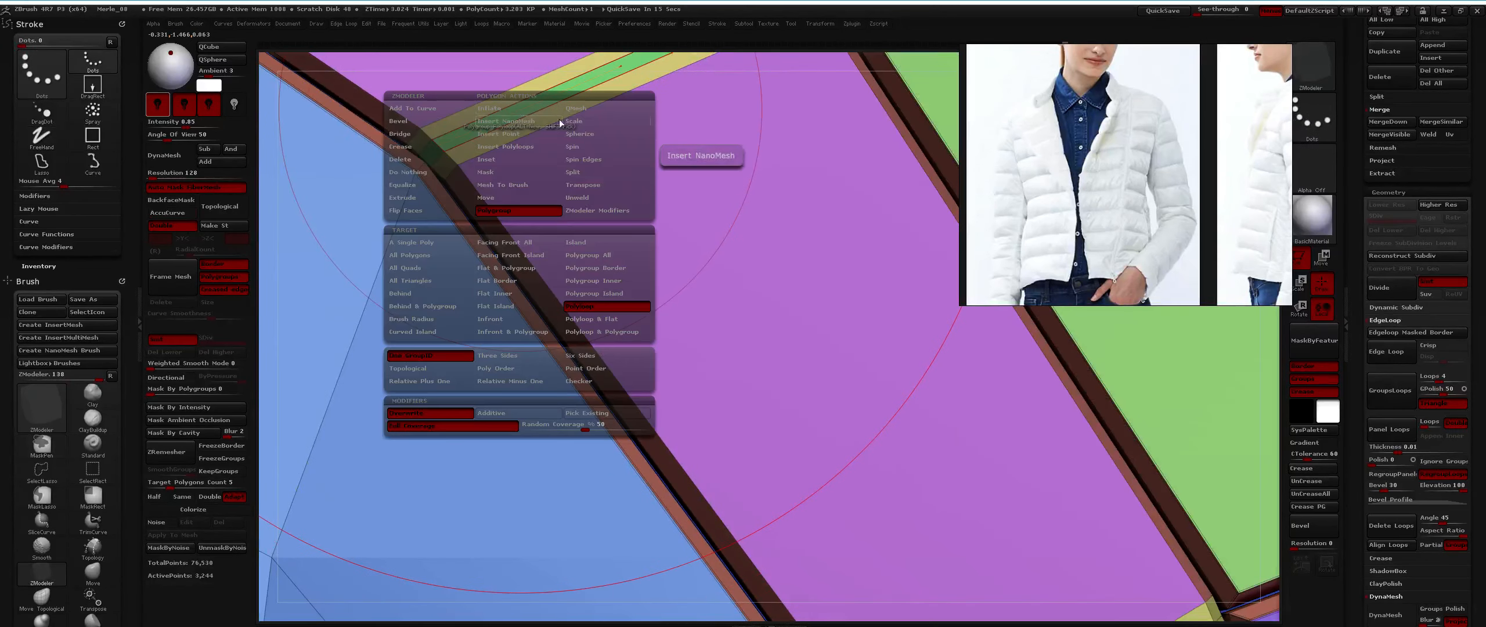
left_click(513, 109)
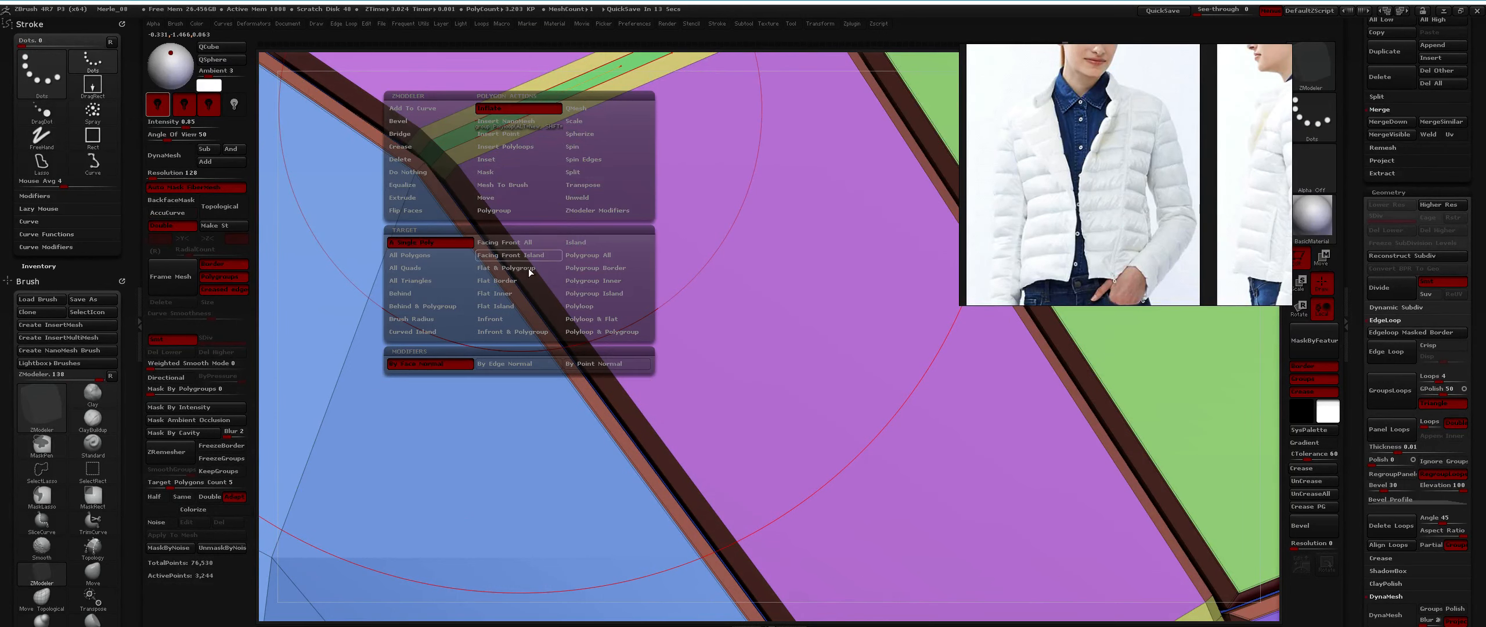
left_click(604, 307)
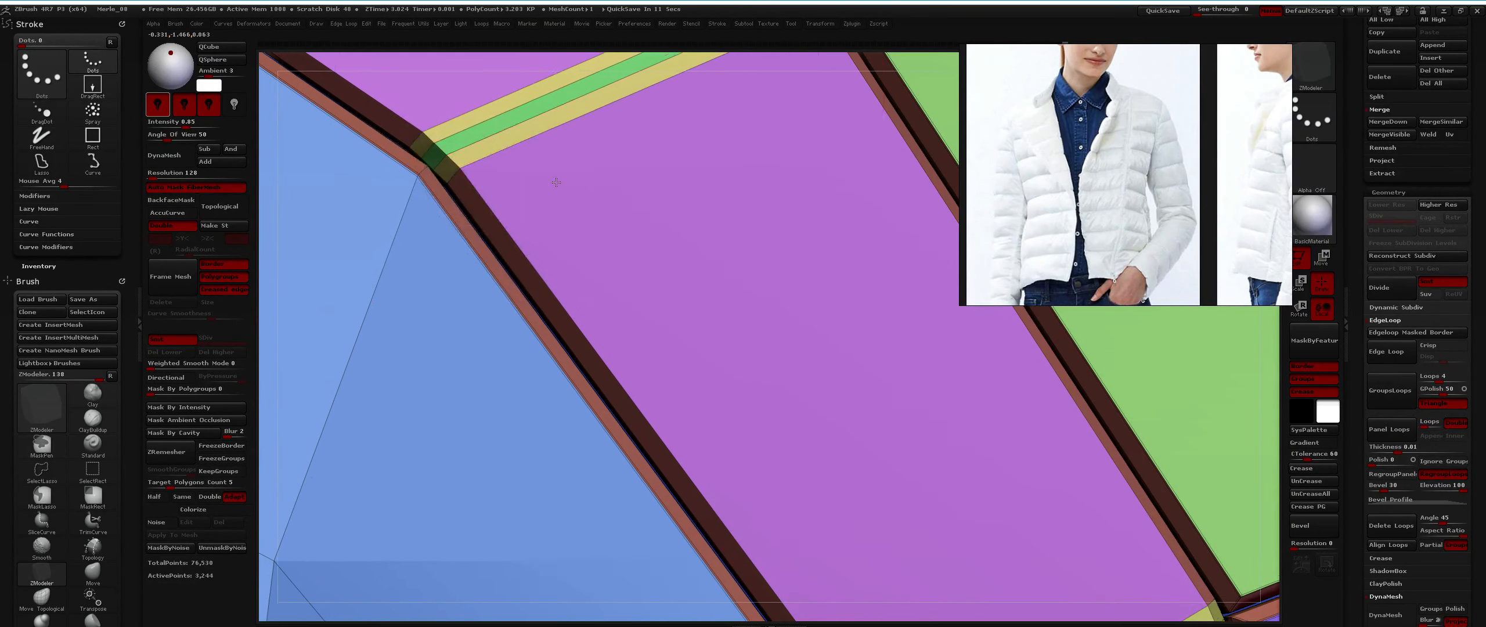
right_click_drag(509, 112, 538, 164, "alt")
left_click_drag(538, 163, 323, 218)
right_click_drag(528, 256, 574, 206, "ctrl")
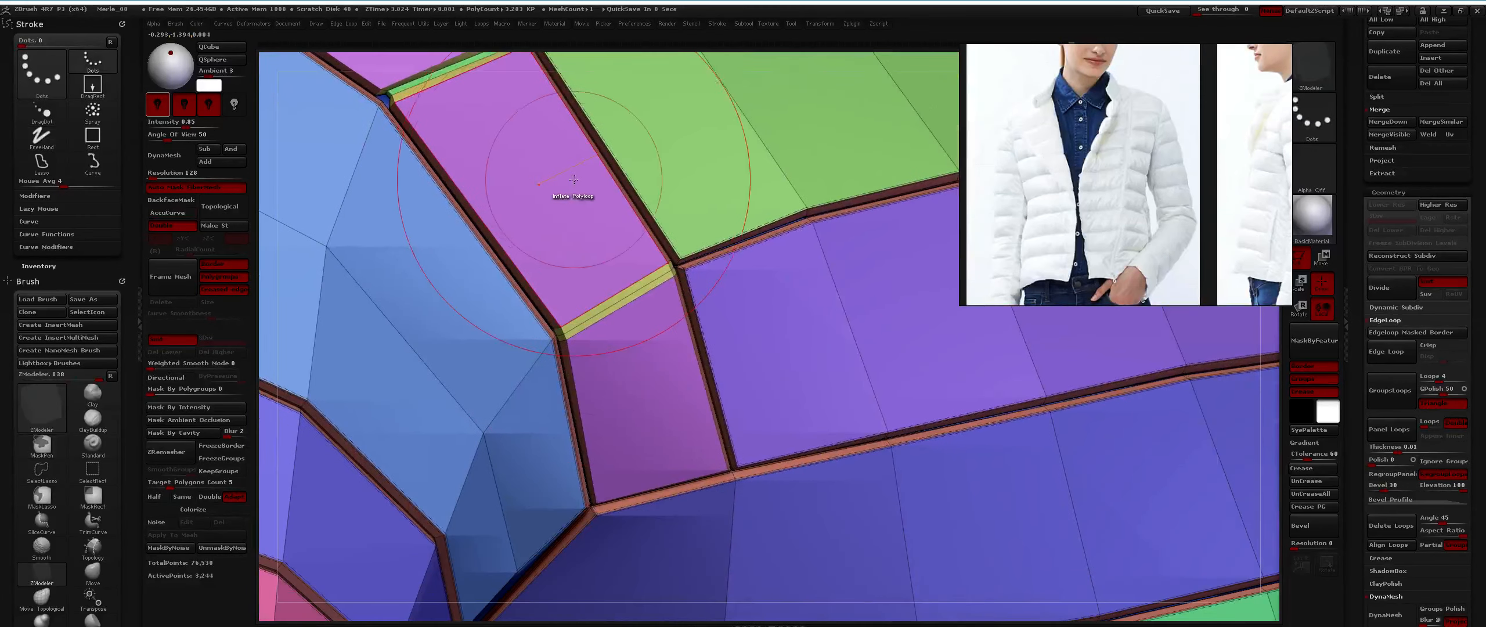
Bevel the middle edge loop of the lower yellow band into a narrow strip and sink it inward.
mouse_move(569, 273)
right_mouse_down("alt")
mouse_move(561, 240)
mouse_move(568, 287)
right_mouse_up("alt")
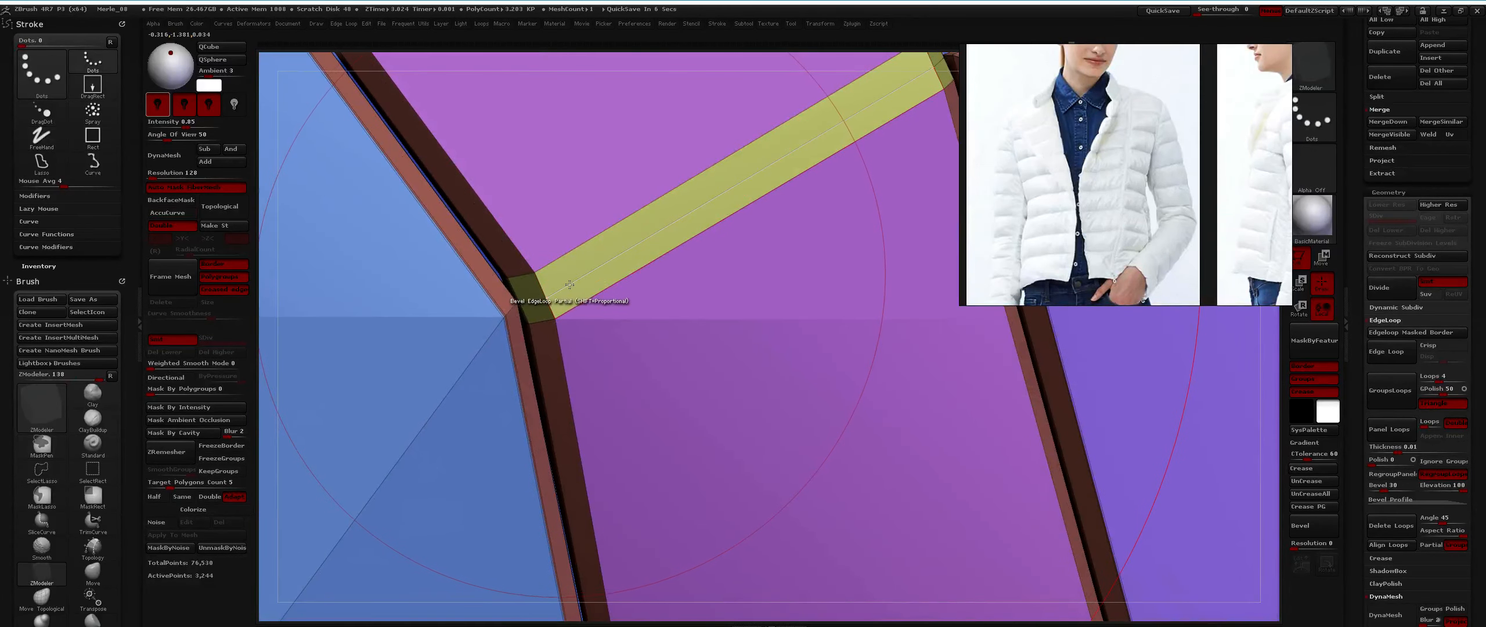
key("space")
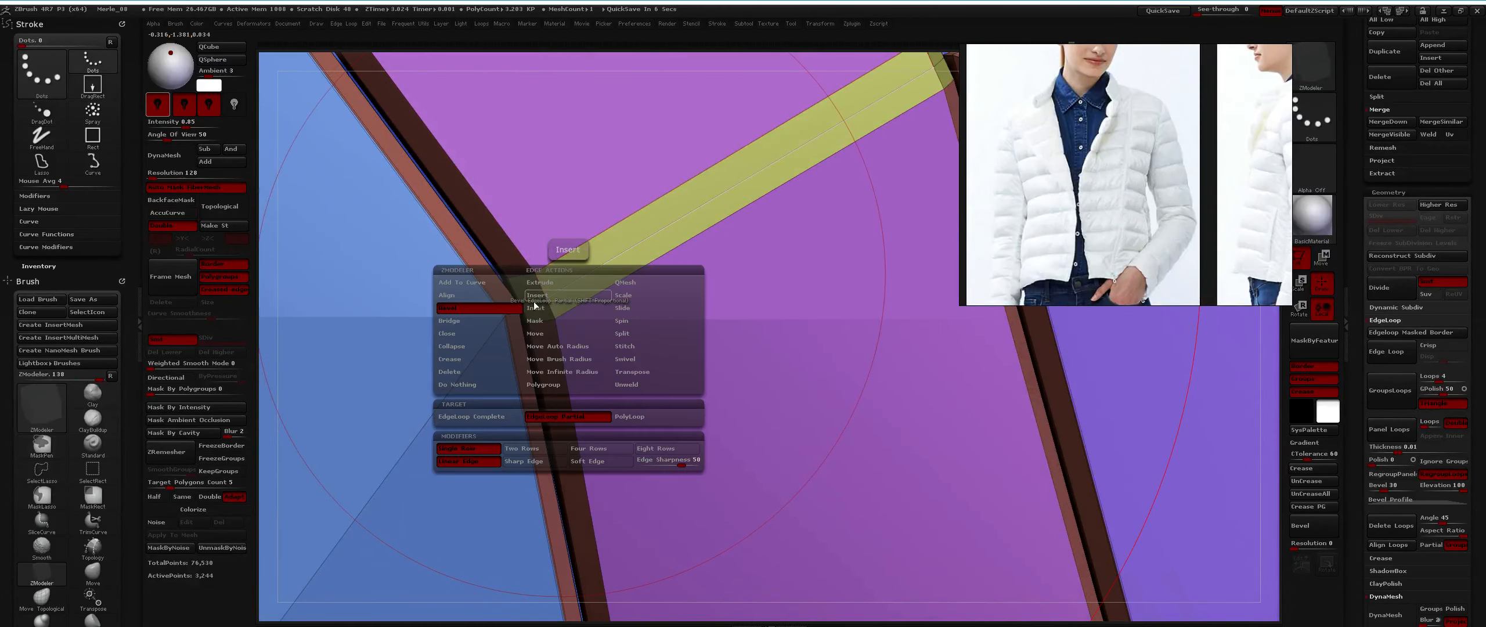
left_click(605, 281)
left_click(568, 269)
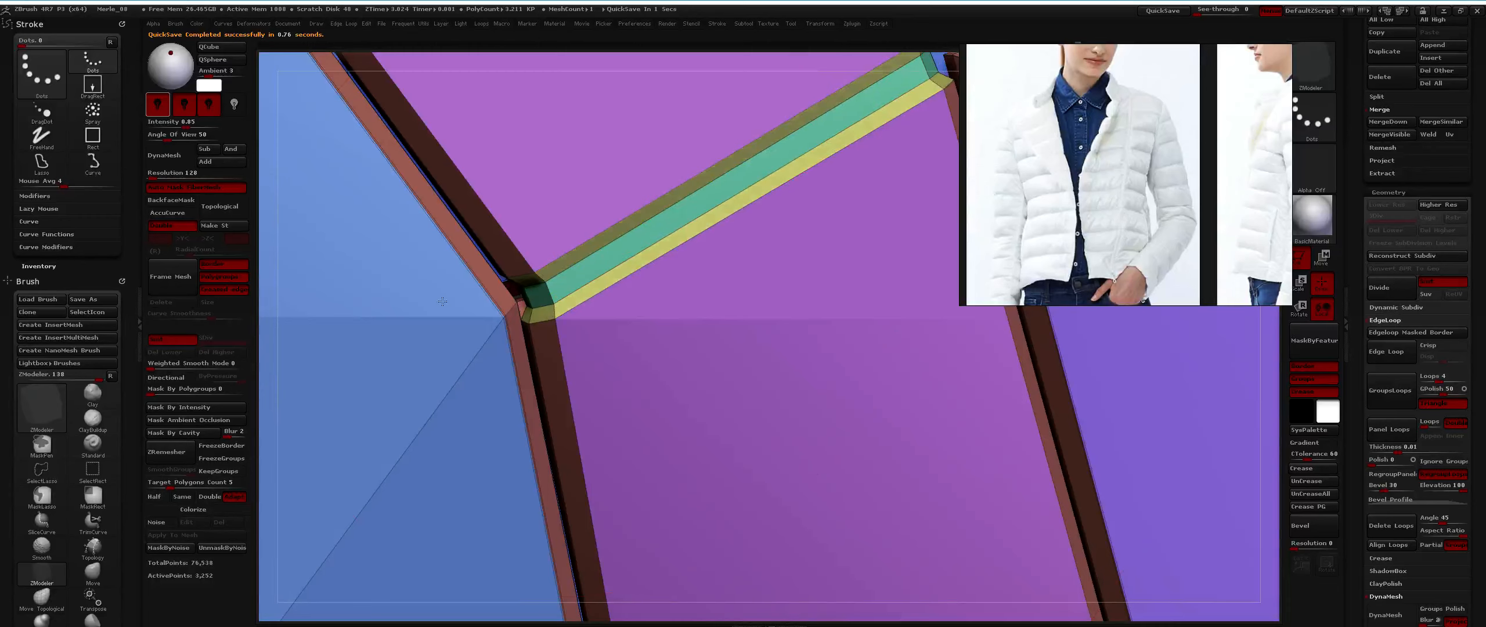
Isolate the jacket's seam strips and try to insert edge loops in the seams beside the upper band.
mouse_move(466, 299)
right_mouse_down("ctrl")
mouse_move(509, 231)
mouse_move(490, 139)
mouse_move(467, 195)
mouse_move(450, 179)
mouse_move(469, 258)
mouse_move(476, 232)
right_mouse_up("ctrl")
left_click(483, 245, "ctrl+shift")
right_click_drag(476, 232, 509, 161, "alt")
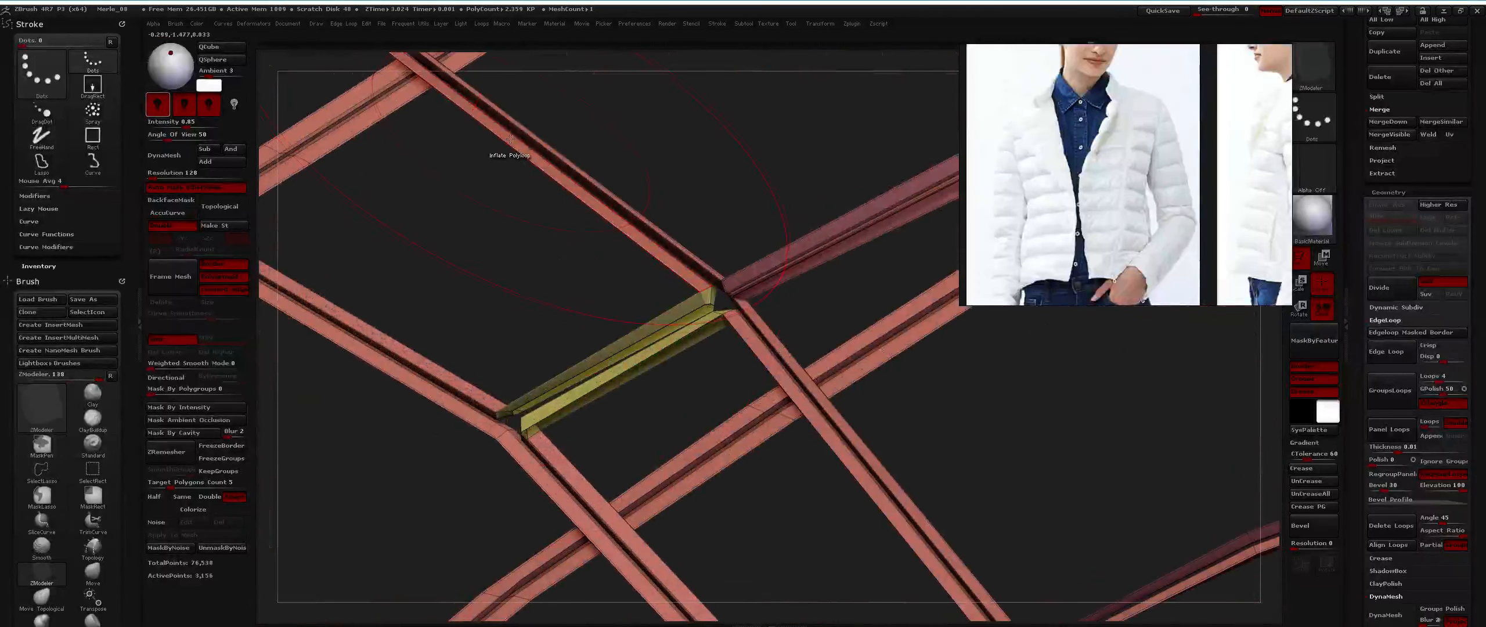
right_click(508, 137)
left_click(513, 188)
right_click(520, 151)
left_click(501, 168)
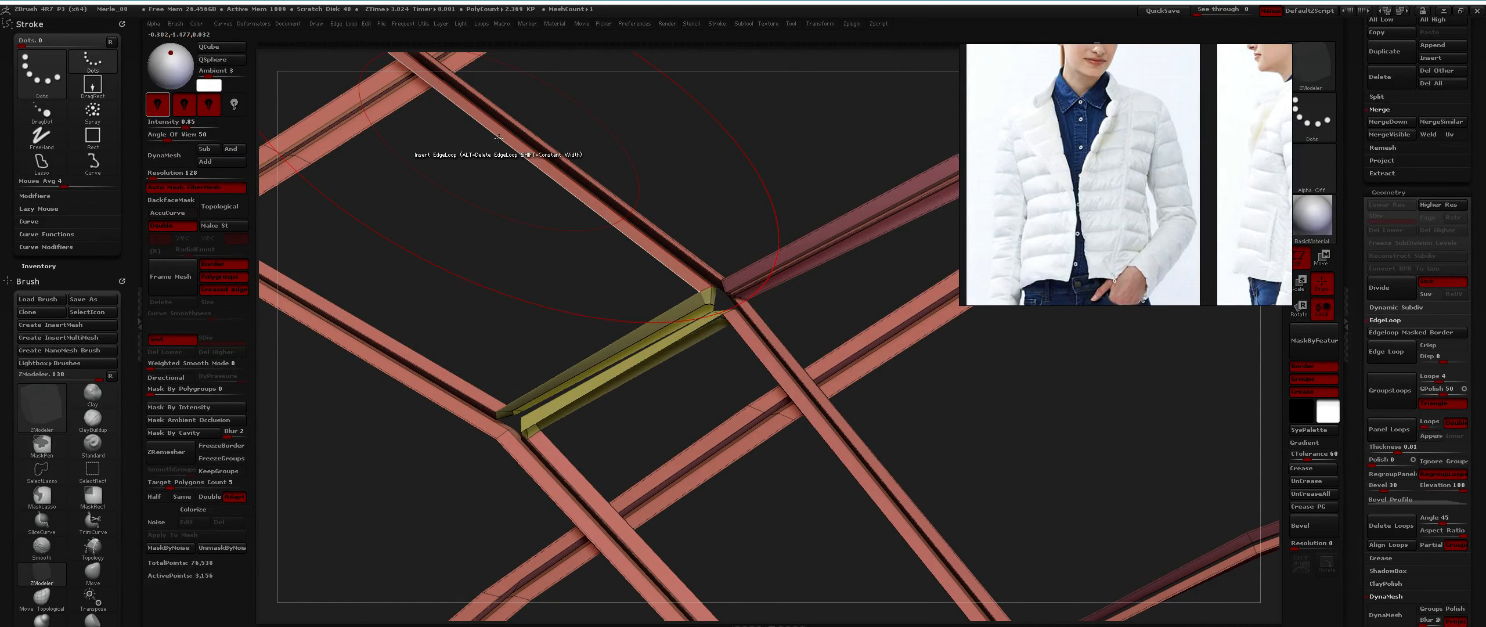
Try to hide the seam faces bordering the upper band and delete the hidden geometry.
mouse_move(506, 118)
right_mouse_down("alt")
mouse_move(570, 253)
mouse_move(610, 226)
right_mouse_up("alt")
left_click_drag(610, 224, 527, 281, "ctrl+shift")
right_click(598, 237)
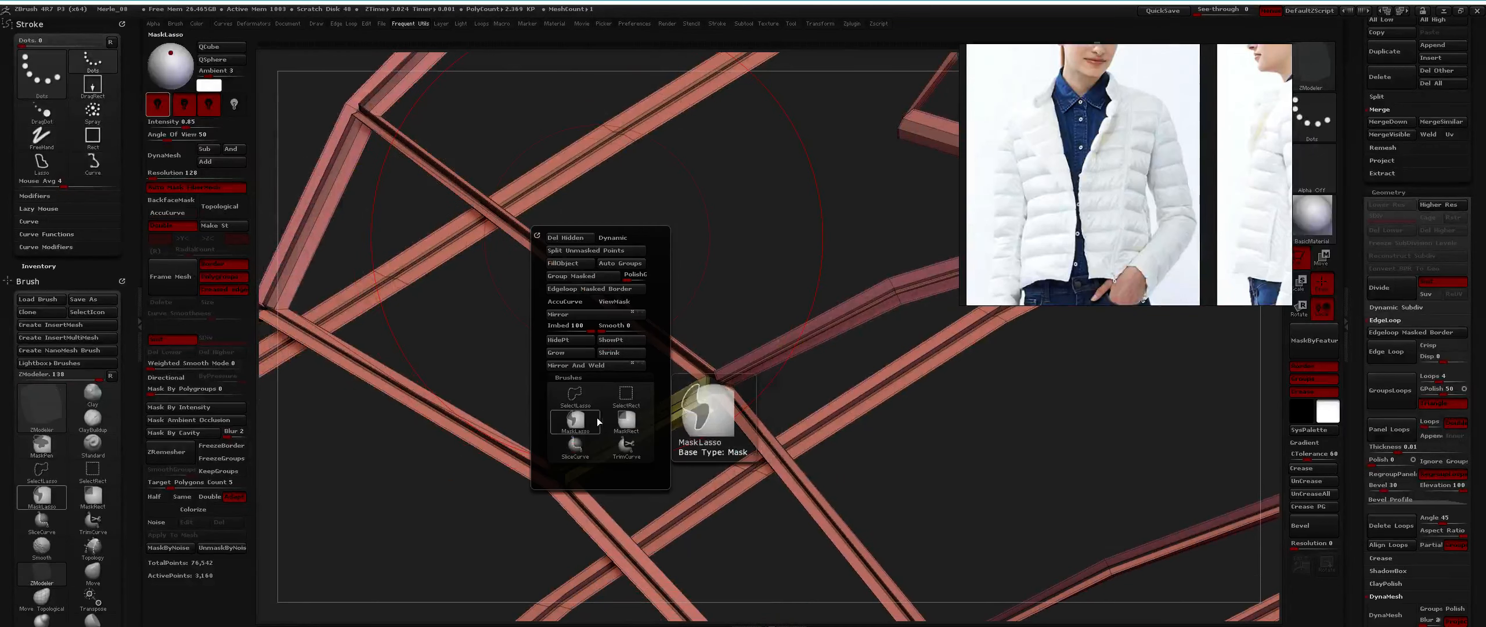
left_click_drag(654, 230, 514, 277, "ctrl+shift")
left_click(623, 333, "ctrl+shift")
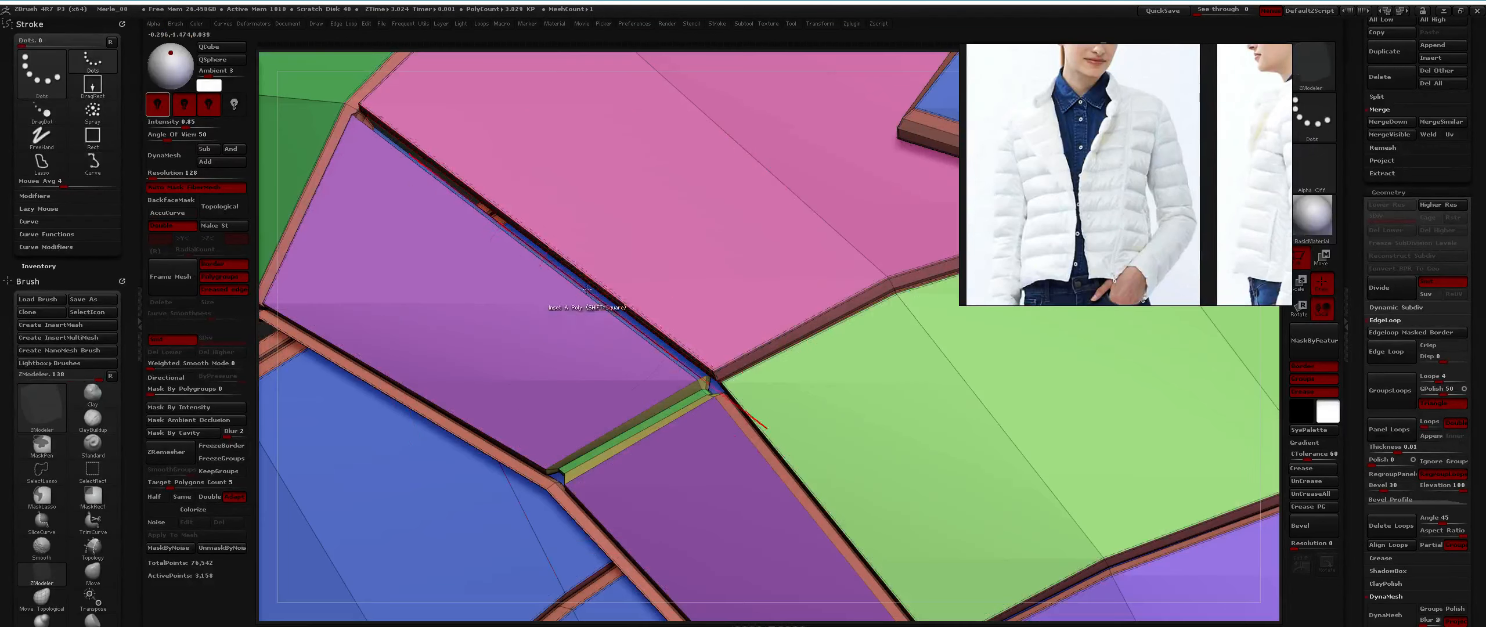
right_click_drag(607, 332, 583, 282, "ctrl")
key("space")
key("1")
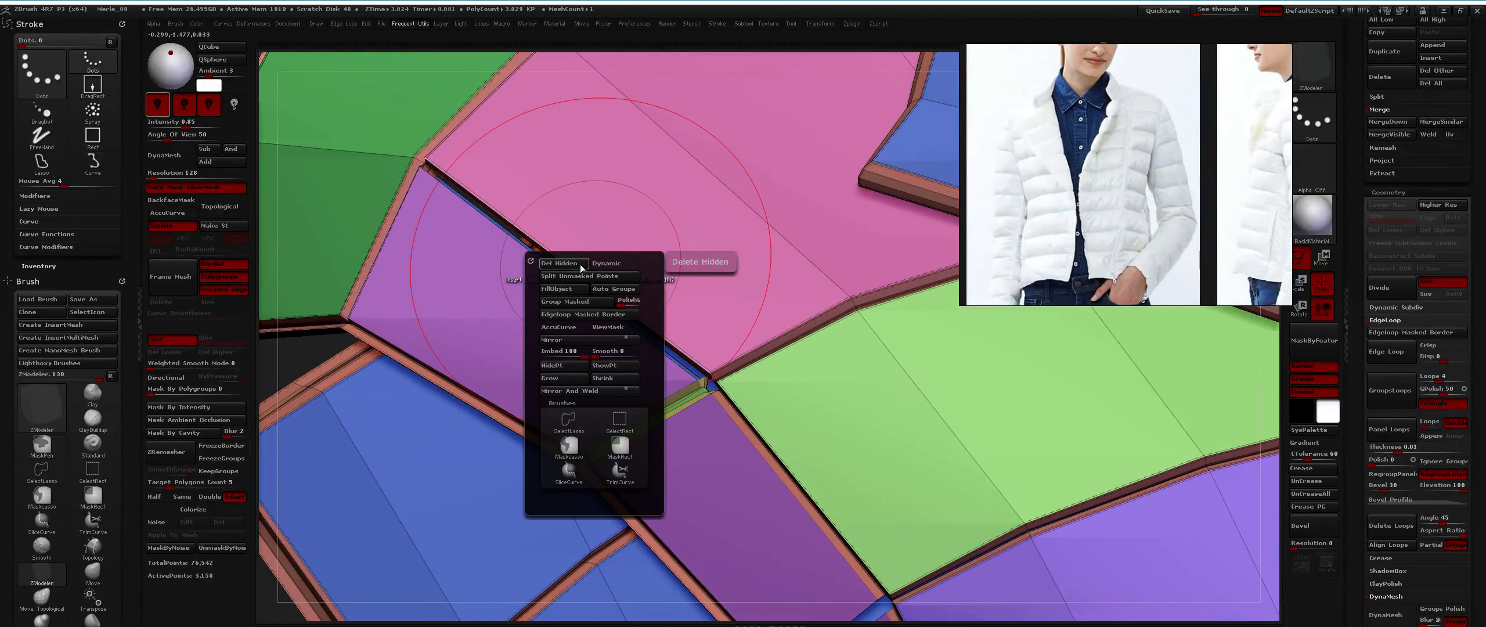
left_click(751, 438, "ctrl+shift")
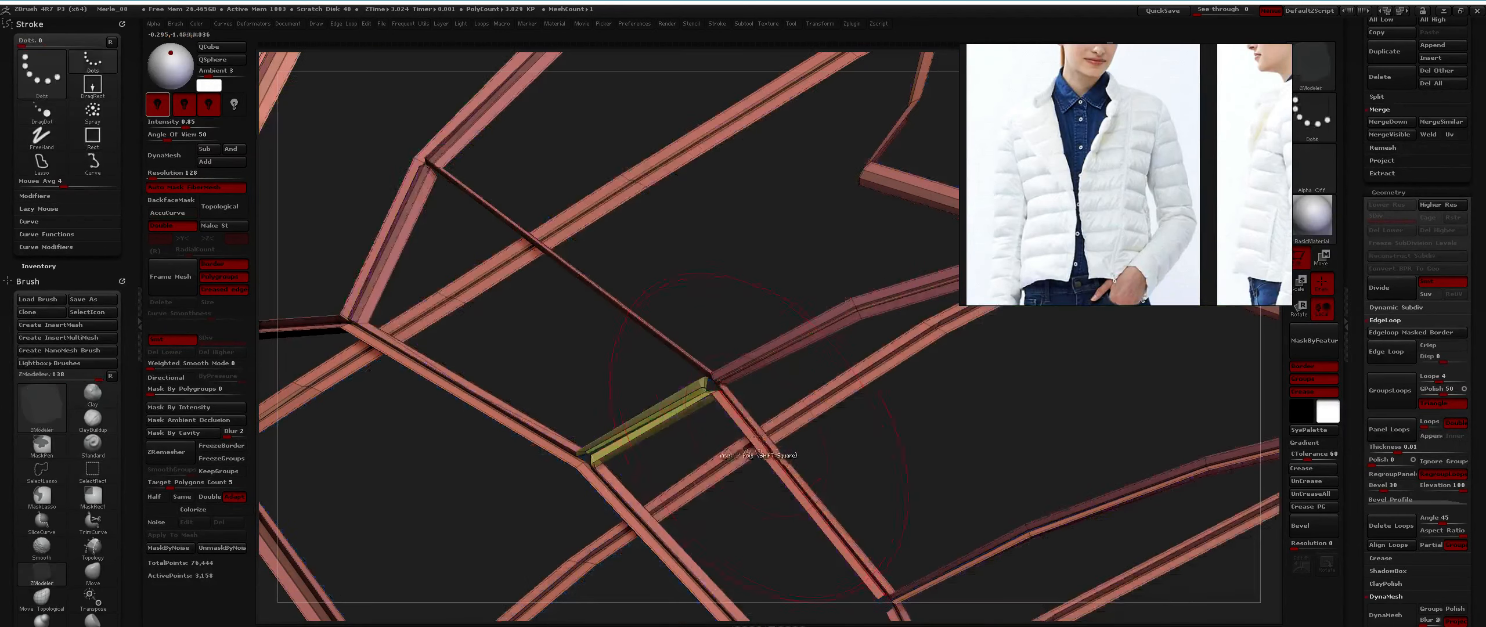
right_click_drag(777, 443, 675, 318, "alt")
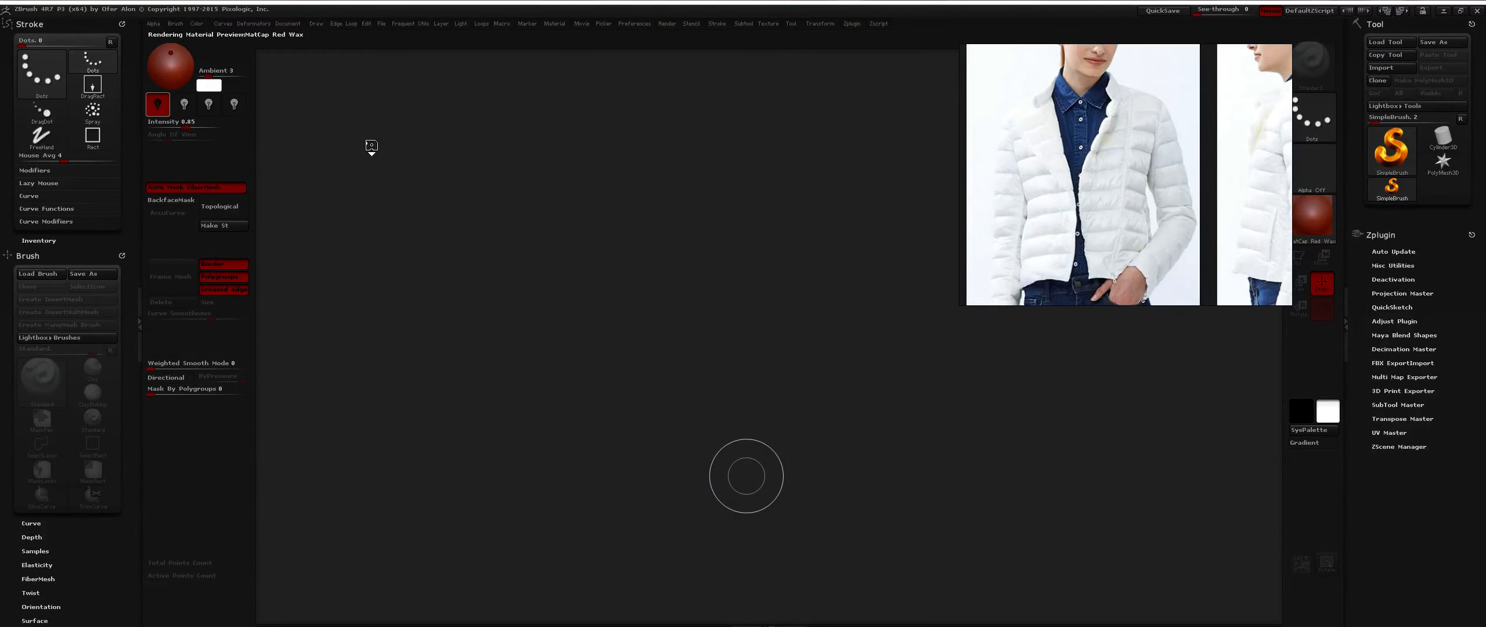
Restore the jacket from its QuickSave, show the PolyFrame colours and activate the ZModeler brush.
left_click(838, 360)
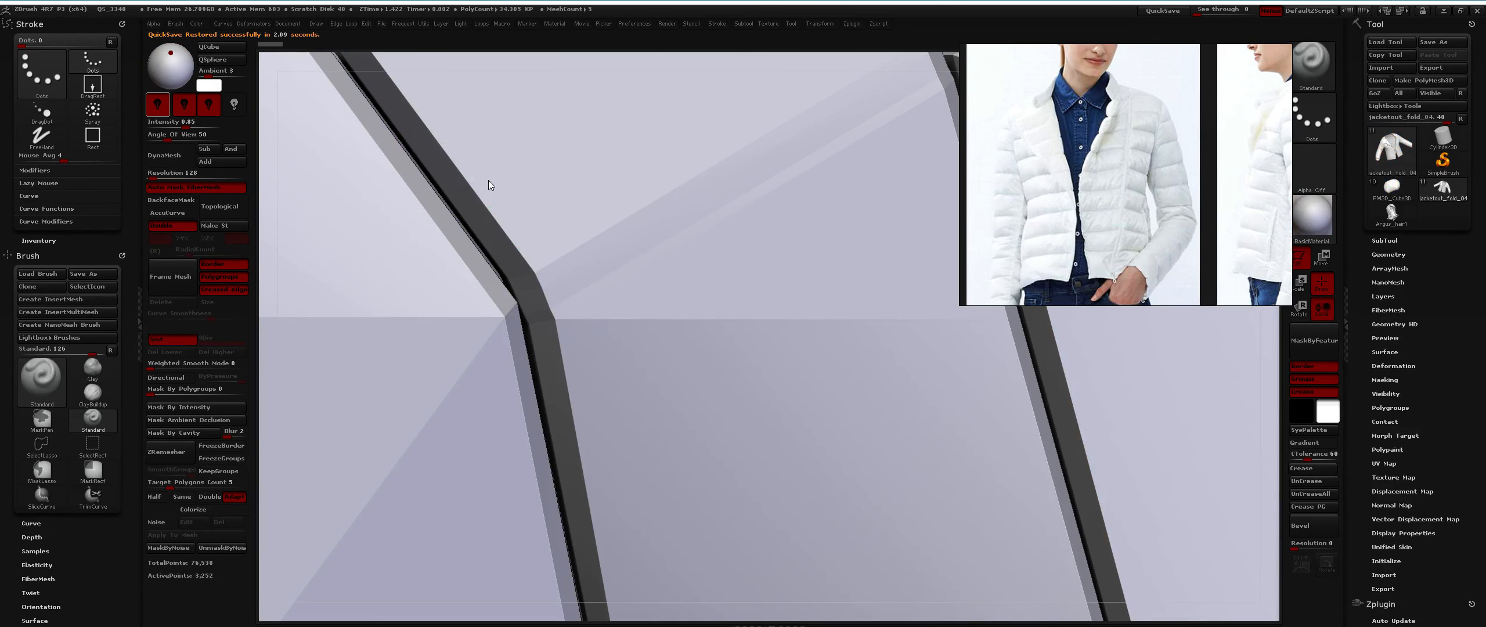
key("shift+f")
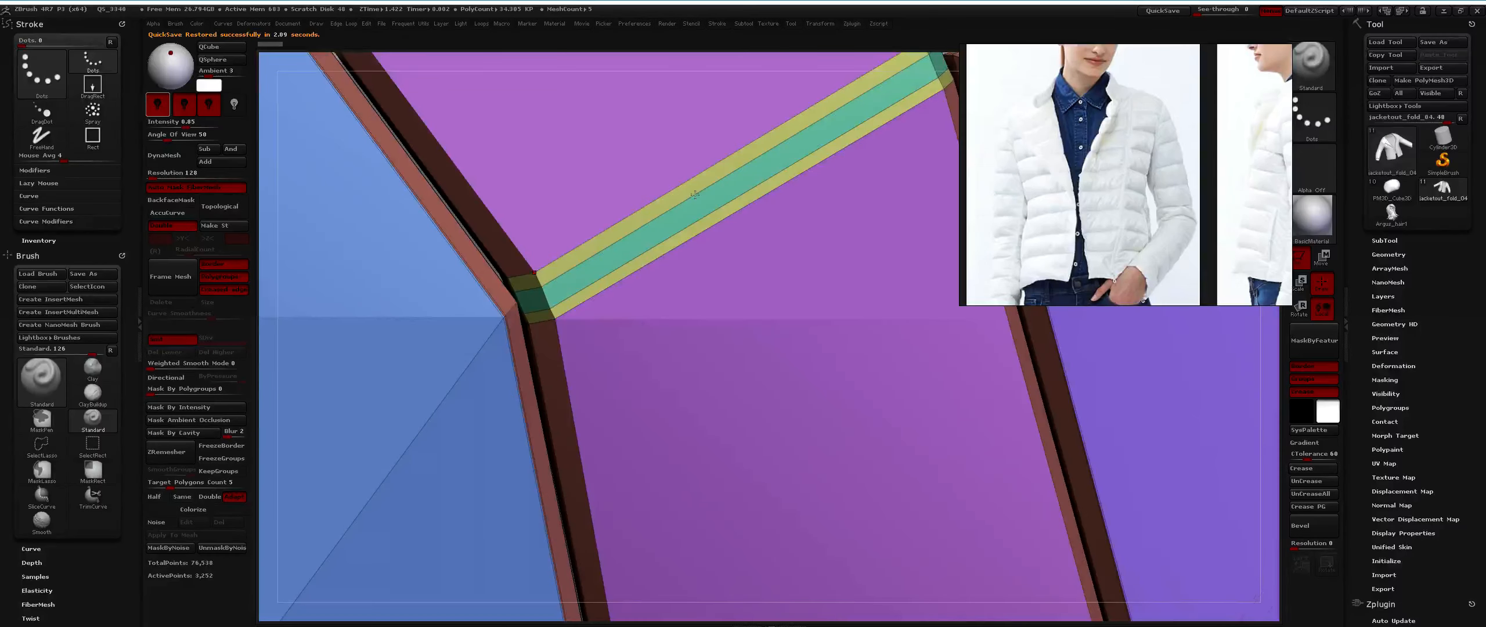
right_click_drag(626, 236, 603, 294)
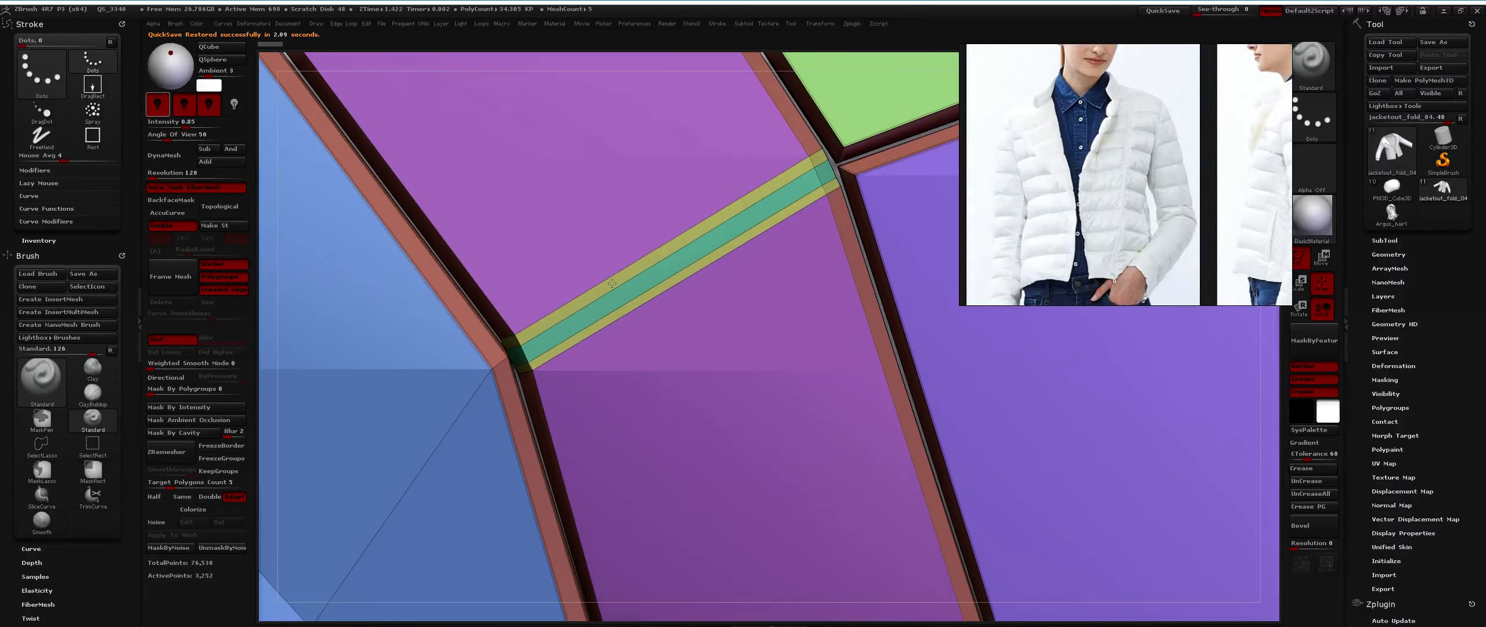
key("b")
key("z")
key("m")
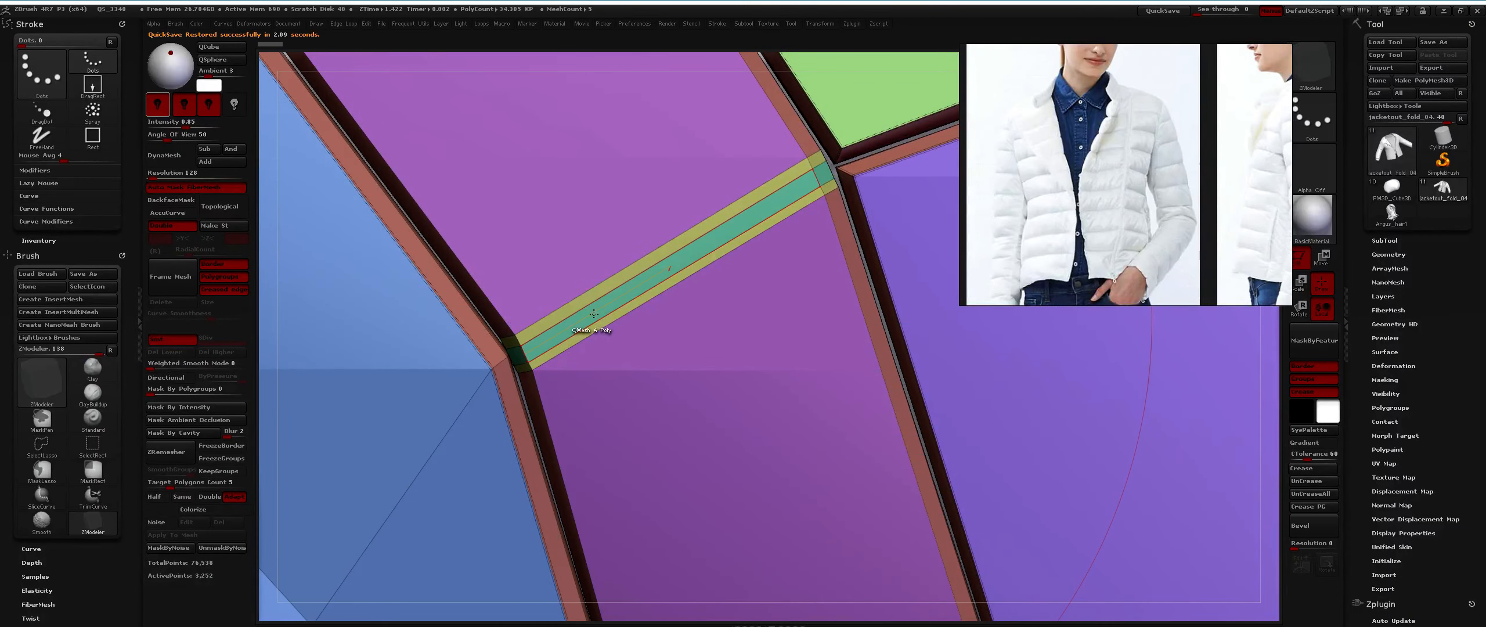
Sink the teal middle strip of the lower band inward with the ZModeler Inflate polygon action.
key("space")
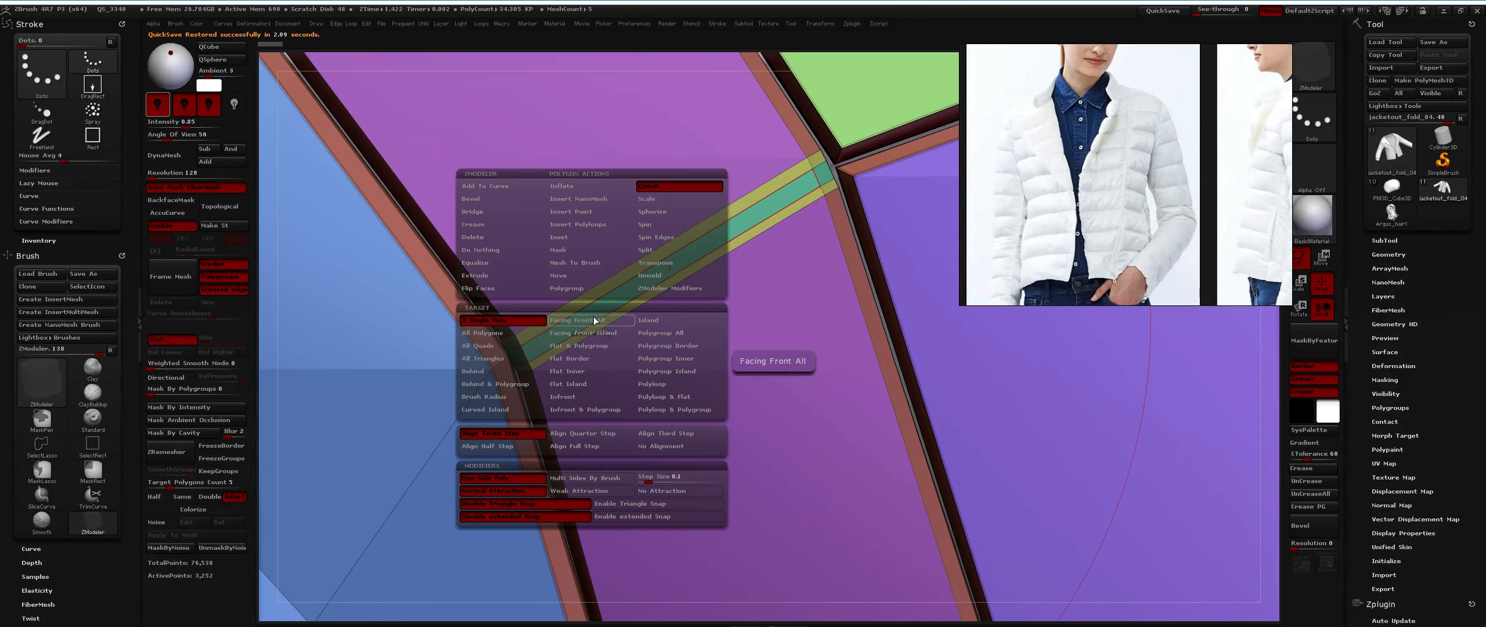
left_click(590, 191)
left_click_drag(557, 332, 839, 218)
Isolate the seam strips and insert edge loops in the seams bordering the purple strip near the band corners.
mouse_move(785, 209)
right_mouse_down("alt")
mouse_move(657, 382)
mouse_move(566, 145)
mouse_move(587, 238)
right_mouse_up("alt")
mouse_move(644, 288)
right_mouse_down("ctrl")
mouse_move(697, 372)
mouse_move(665, 301)
right_mouse_up("ctrl")
left_click(696, 371, "ctrl+shift")
key("space")
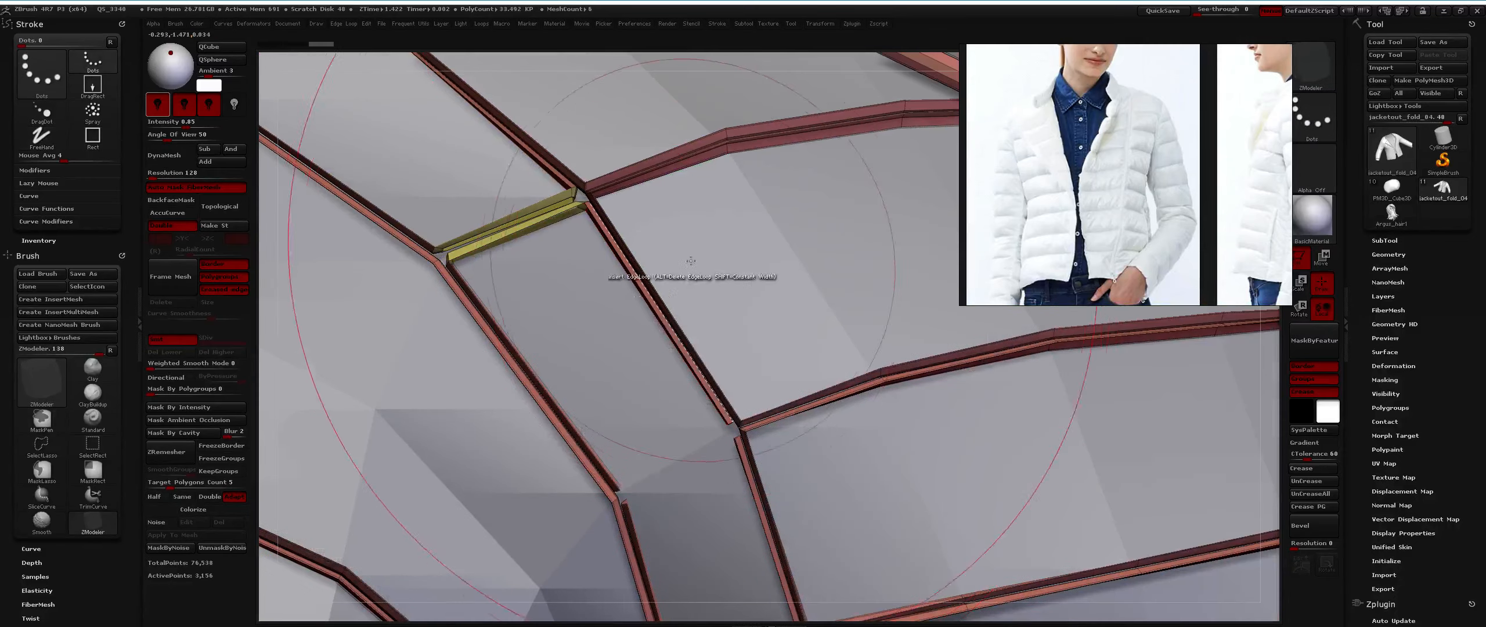
right_click_drag(690, 259, 620, 312, "alt")
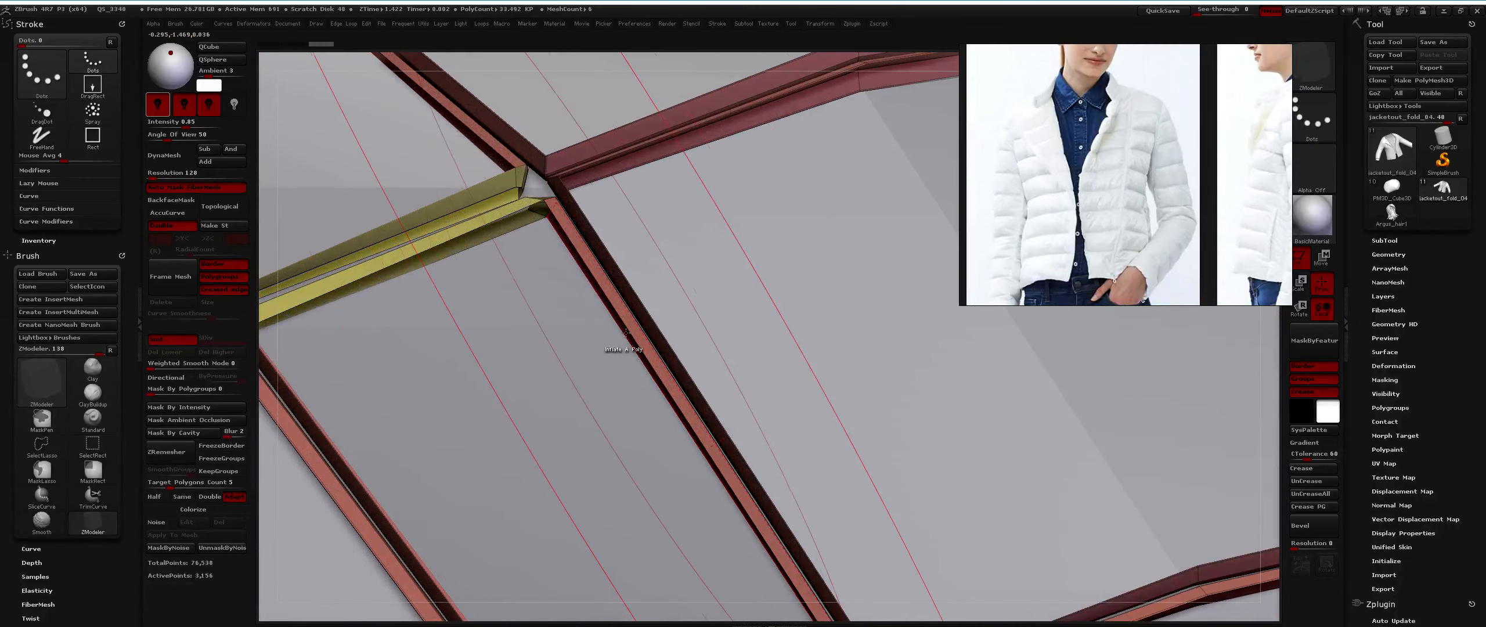
left_click(703, 443)
mouse_move(702, 443)
right_mouse_down("alt")
mouse_move(588, 363)
mouse_move(432, 164)
right_mouse_up("alt")
right_click_drag(664, 401, 591, 165, "alt")
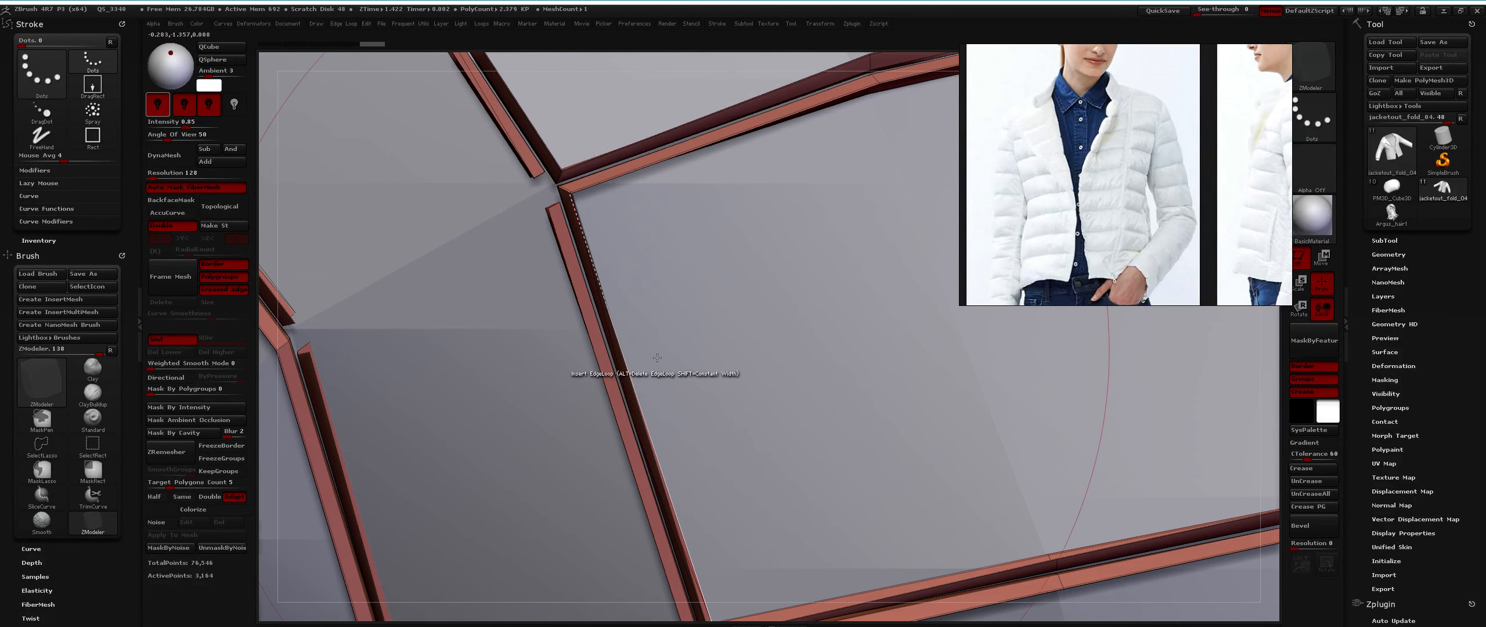
key("2")
left_click(656, 524)
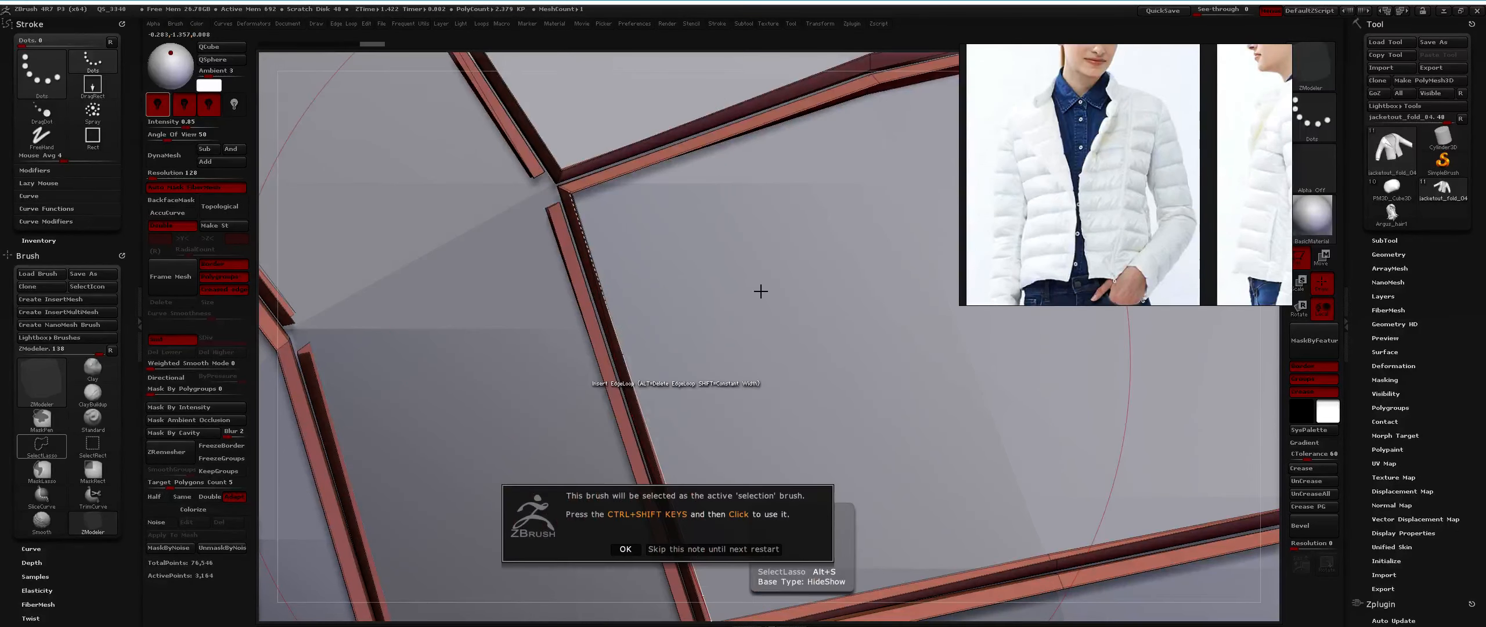
left_click(666, 548)
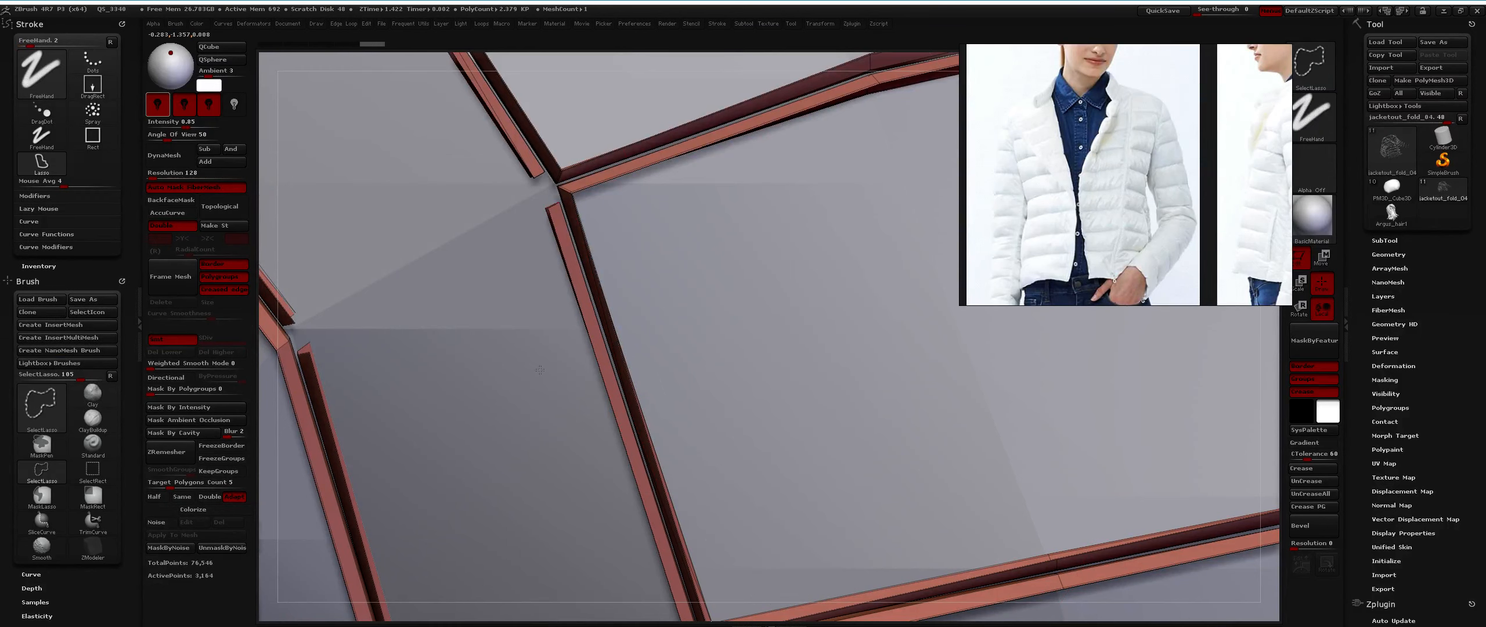
Hide the unwanted faces around the lower band using the SelectRect brush, then delete the hidden geometry with Del Hidden.
right_click_drag(653, 405, 650, 384, "ctrl")
key("2")
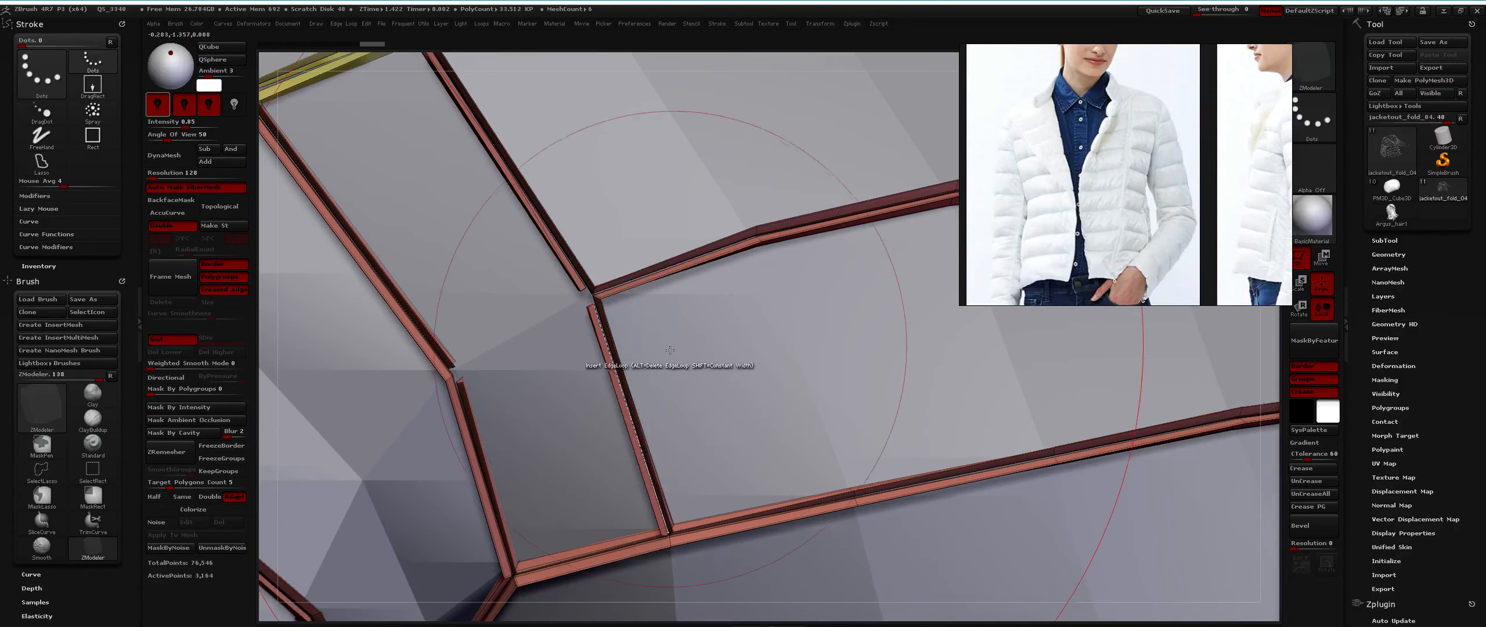
key("2")
left_click(700, 516)
mouse_move(707, 355)
left_mouse_down("ctrl+shift")
mouse_move(607, 407)
mouse_move(598, 438)
left_mouse_up("ctrl+shift")
right_click_drag(597, 213, 637, 316, "alt")
key("2")
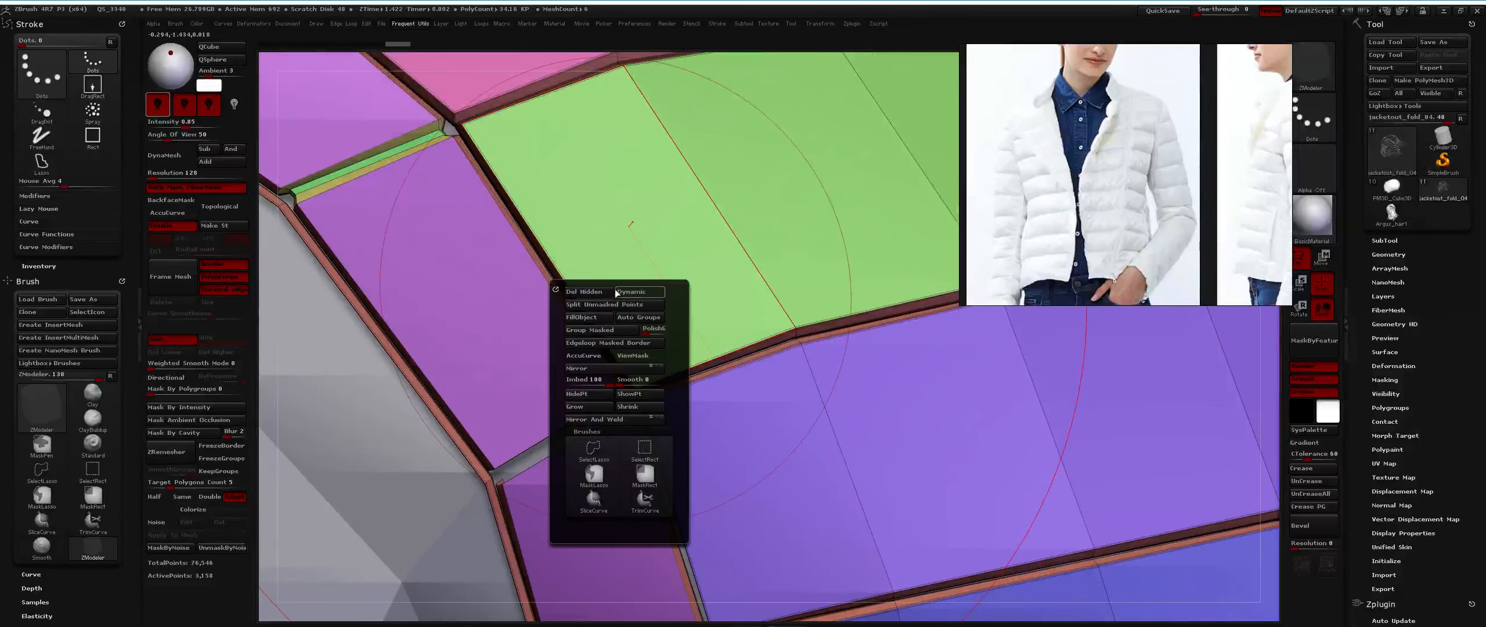
left_click(598, 293)
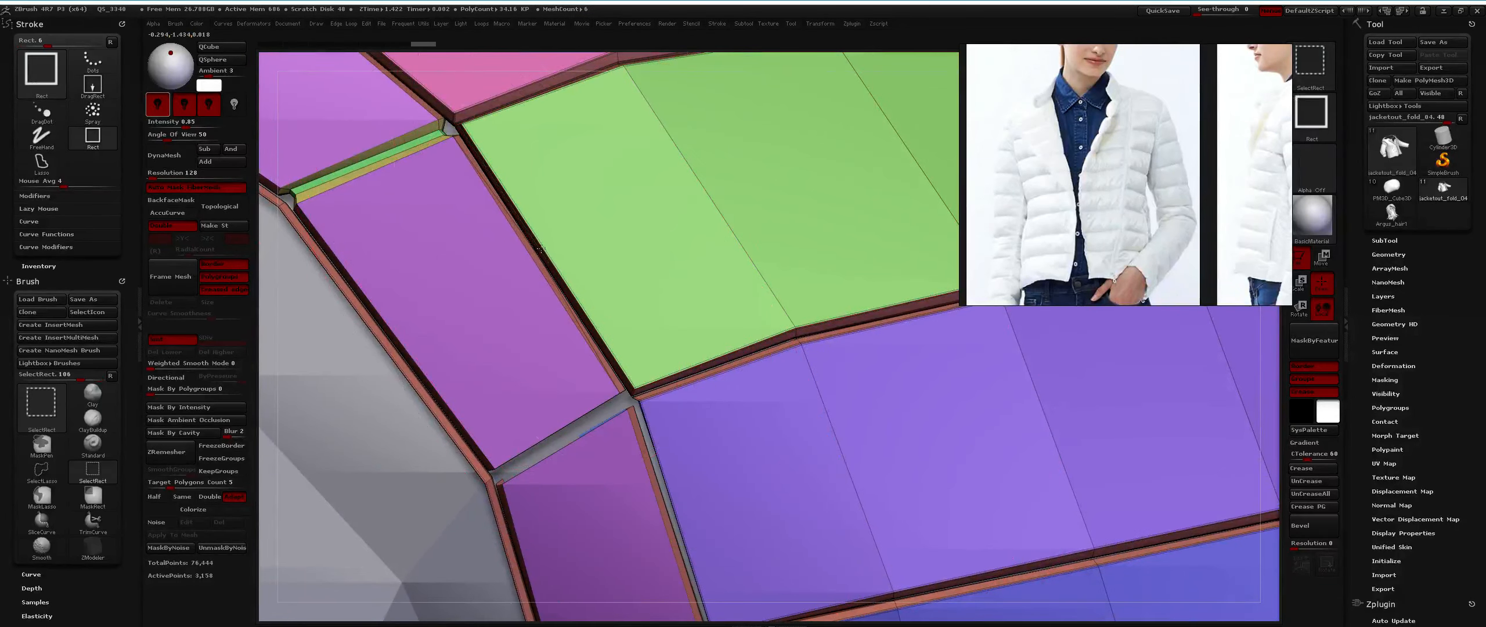
Hide the coloured cross-seam faces between the purple strip panels using SelectRect, then delete the hidden geometry with Del Hidden.
key("shift+f")
right_click_drag(545, 247, 598, 223)
left_click_drag(598, 213, 491, 298, "ctrl+alt+shift")
key("2")
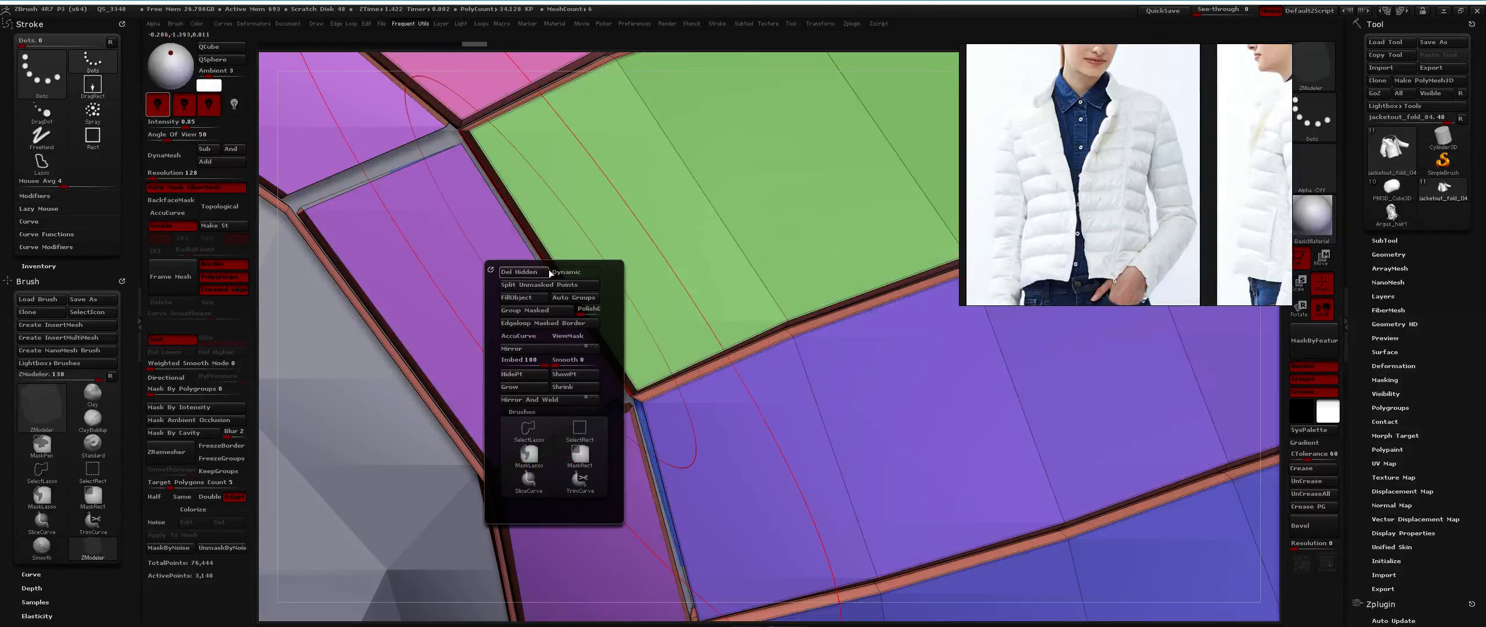
left_click(523, 272)
key("shift+f")
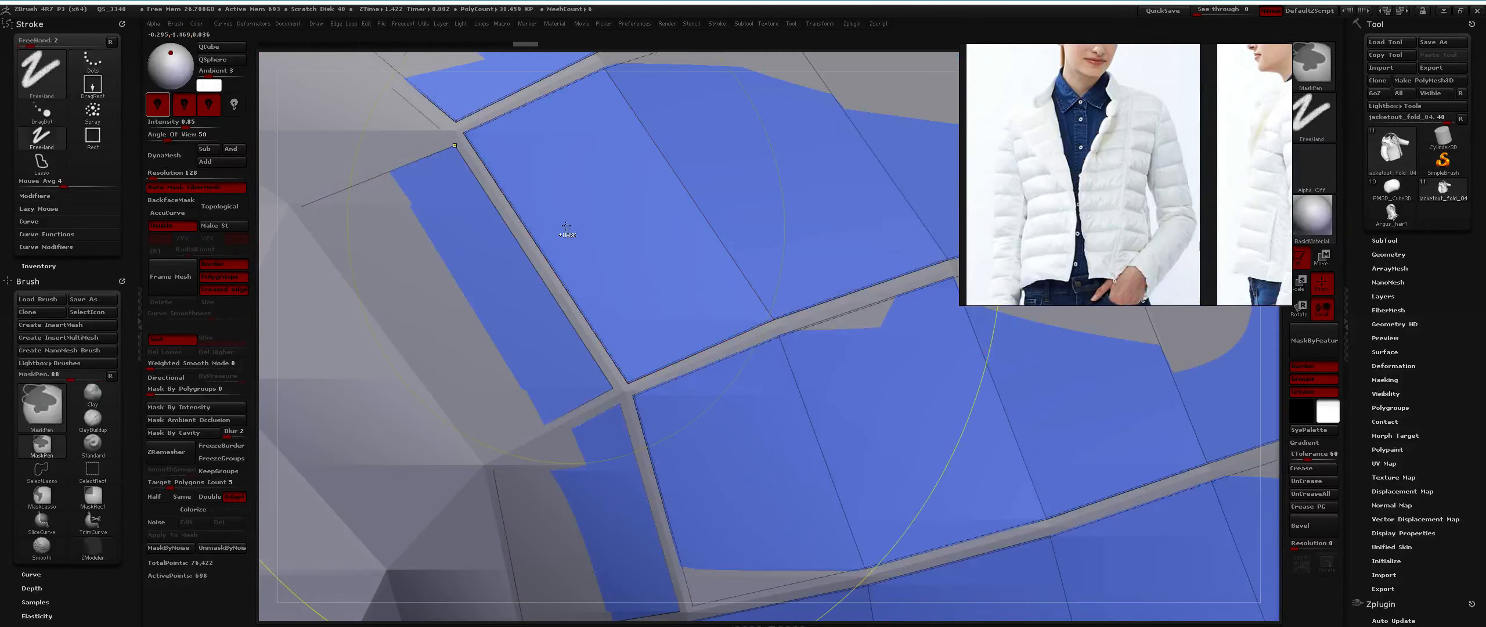
Activate the ZModeler brush, hide the purple strip panel beside the green chest panel, then bring the whole jacket back into view.
key("shift+f")
key("shift+f")
key("b")
key("z")
key("m")
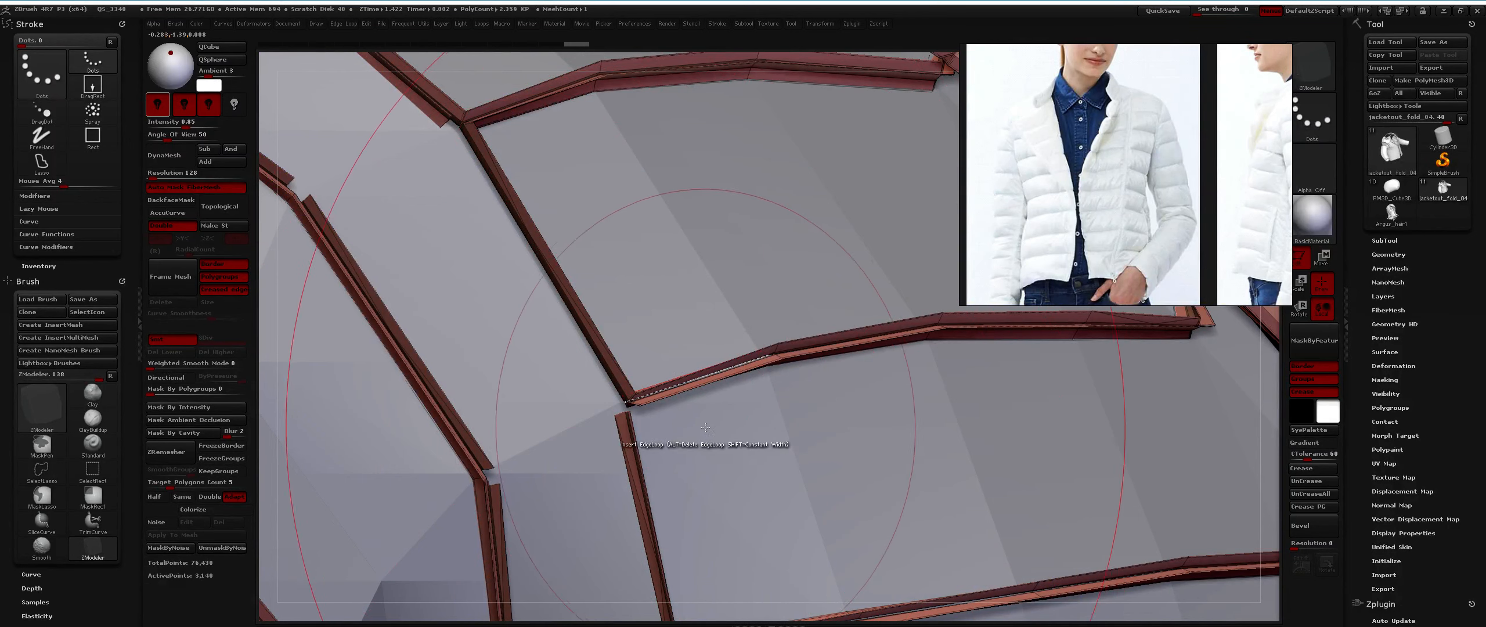
right_click(701, 402)
mouse_move(654, 298)
right_mouse_down()
mouse_move(644, 336)
mouse_move(662, 406)
right_mouse_up()
left_click_drag(669, 425, 608, 487, "ctrl+shift")
key("shift+f")
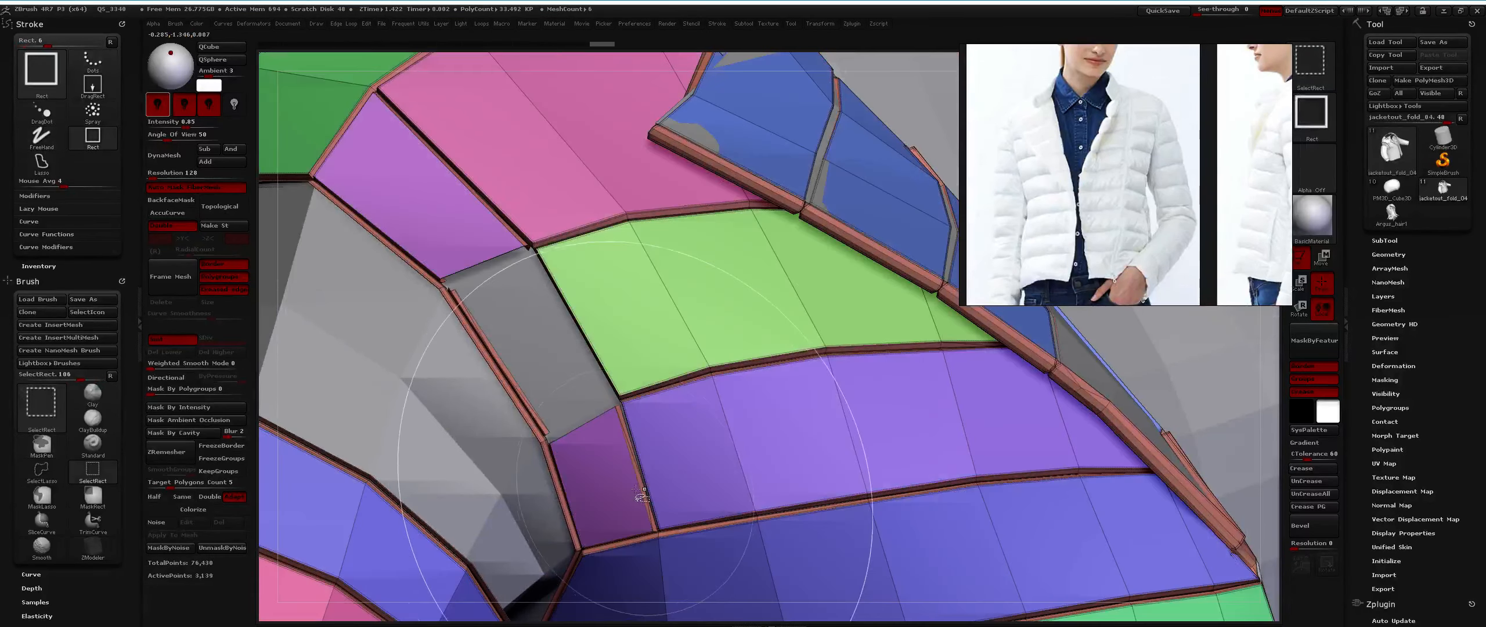
right_click_drag(563, 327, 474, 319, "ctrl")
left_click_drag(463, 323, 469, 331, "ctrl+shift")
key("shift+f")
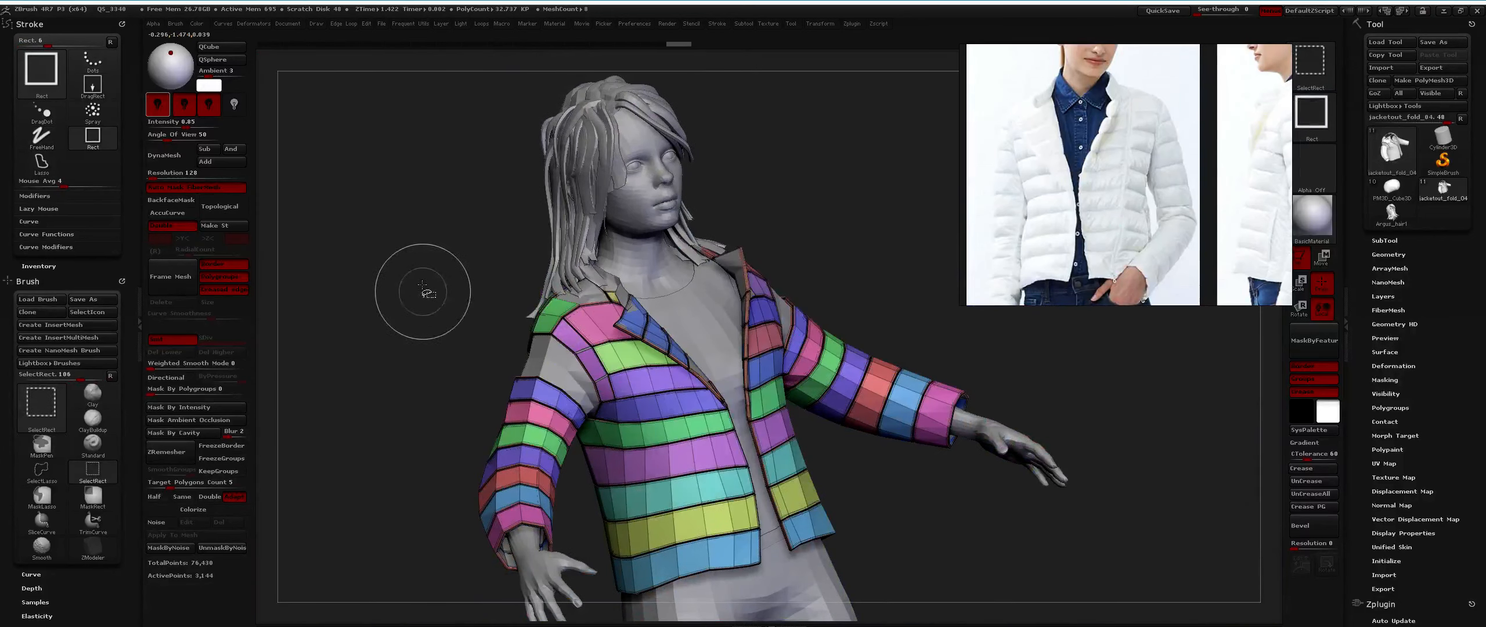
Undo the cross-seam deletion and the visibility changes made around the purple strip.
right_click_drag(459, 312, 570, 291)
key("ctrl+z")
key("ctrl+z")
key("ctrl+z")
key("ctrl+z")
key("ctrl+z")
key("ctrl+z")
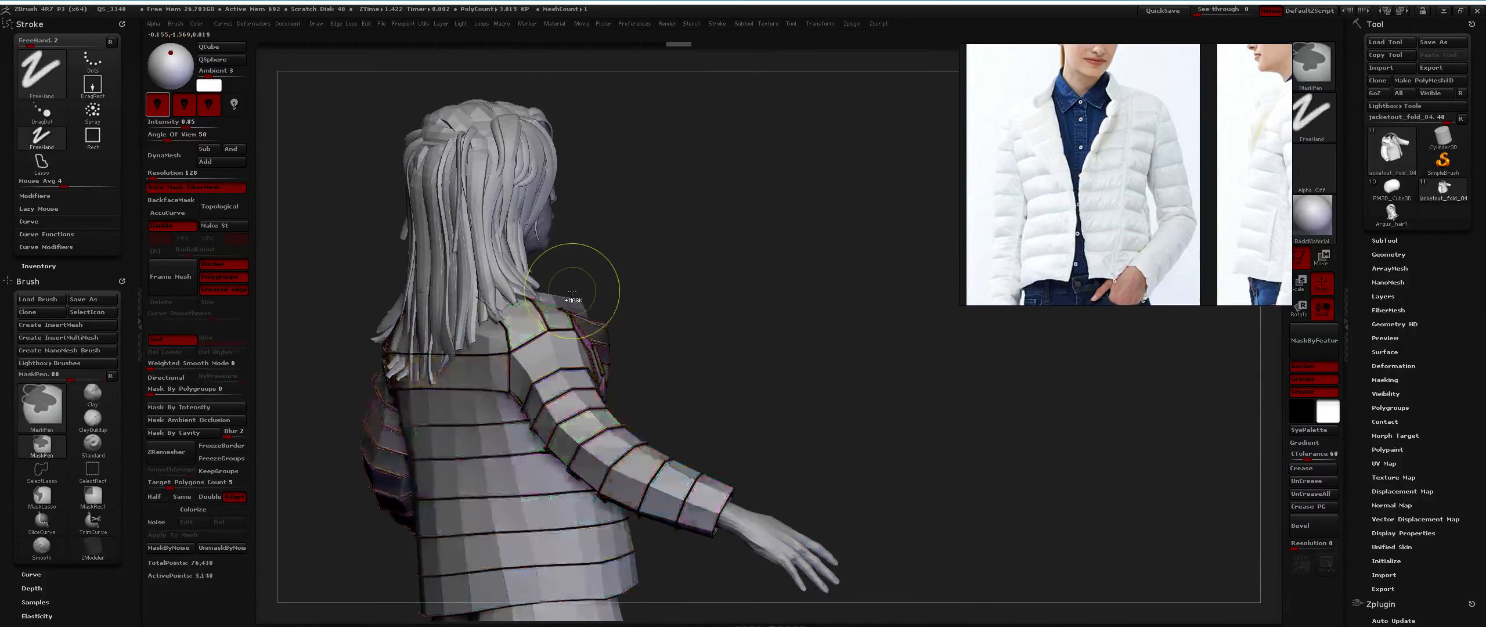
key("ctrl+z")
key("ctrl+z")
key("ctrl+z")
key("ctrl+z")
key("ctrl+z")
key("ctrl+z")
key("ctrl+z")
key("ctrl+z")
key("ctrl+z")
key("ctrl+z")
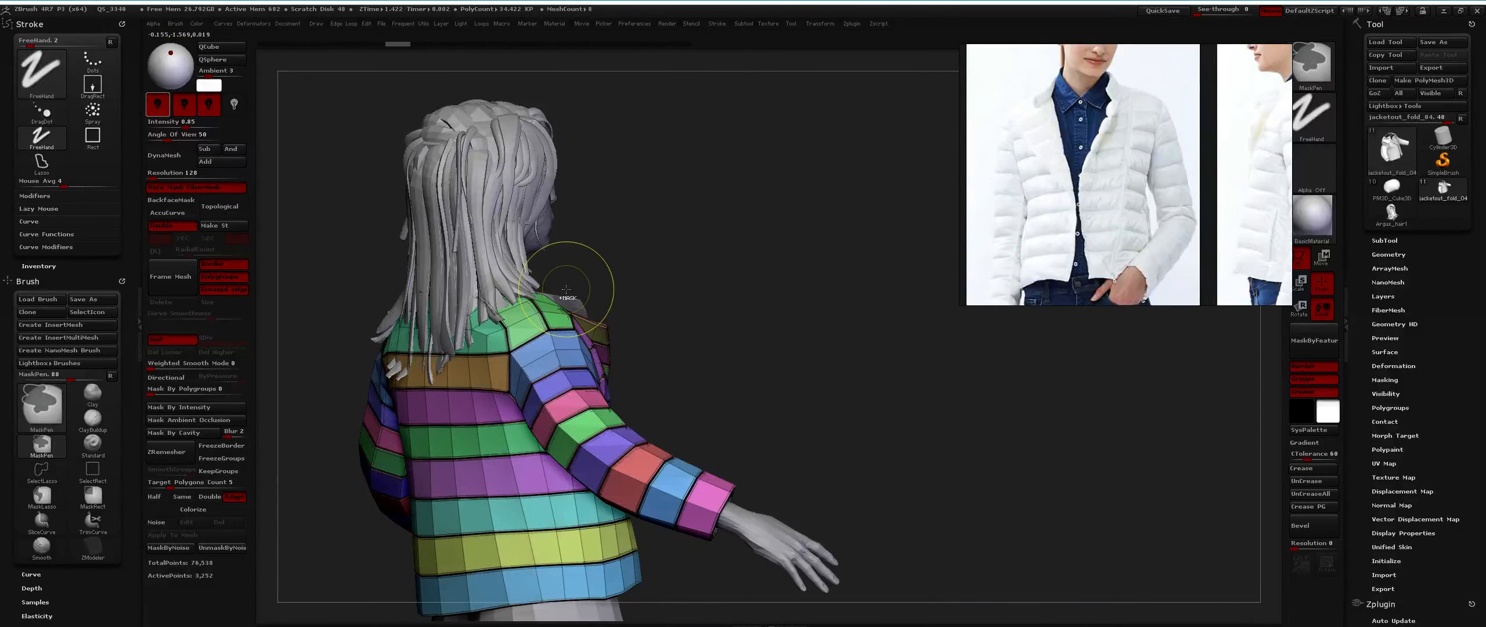
Examine the cross seams and corner junctions of the purple chest strip, temporarily hiding faces and toggling the polygroup display.
right_click_drag(568, 288, 580, 348)
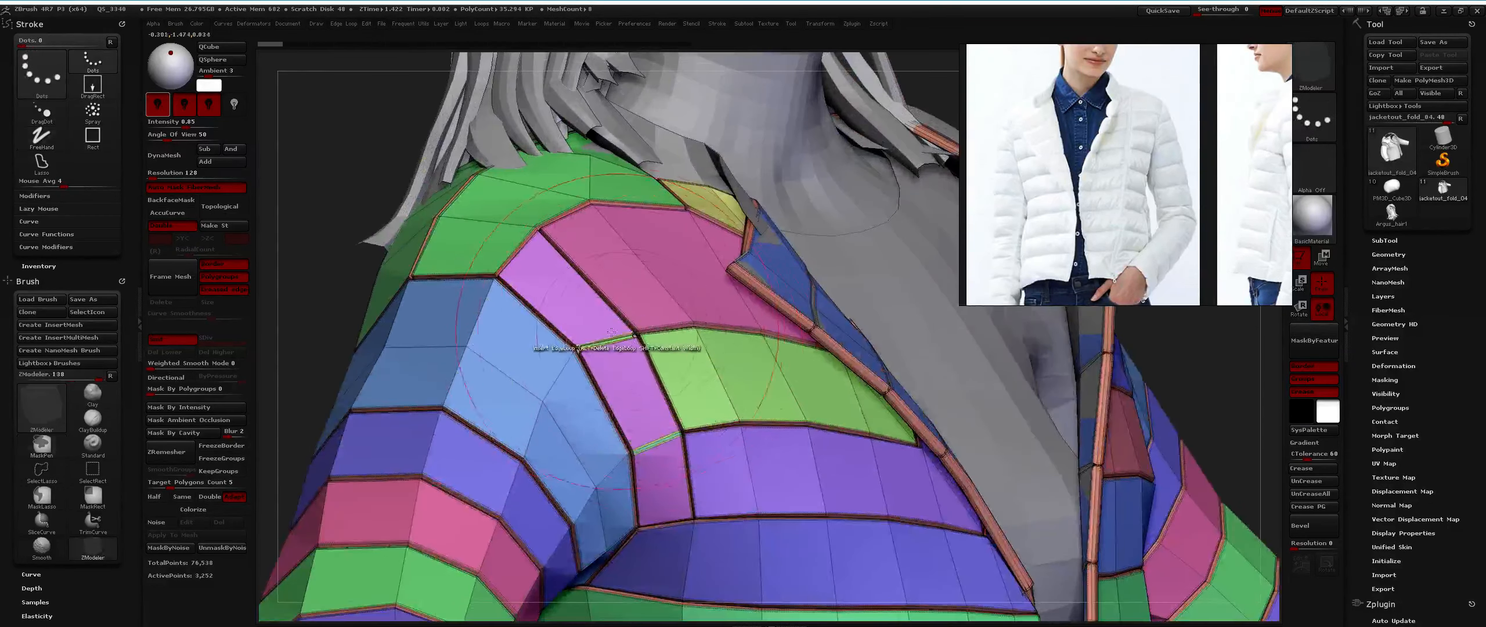
mouse_move(639, 298)
right_mouse_down()
mouse_move(606, 343)
mouse_move(653, 331)
mouse_move(610, 358)
mouse_move(587, 278)
mouse_move(624, 342)
mouse_move(627, 447)
mouse_move(586, 256)
mouse_move(598, 308)
right_mouse_up()
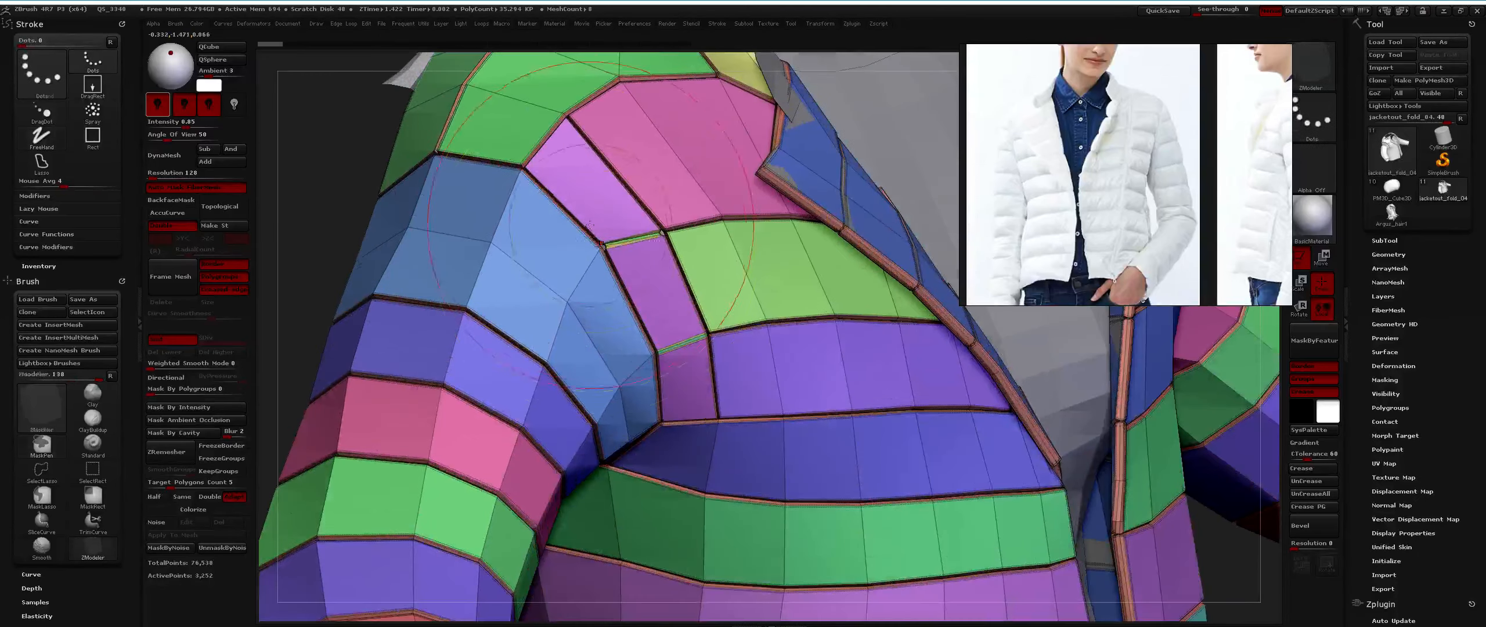
right_click_drag(624, 247, 667, 343, "alt")
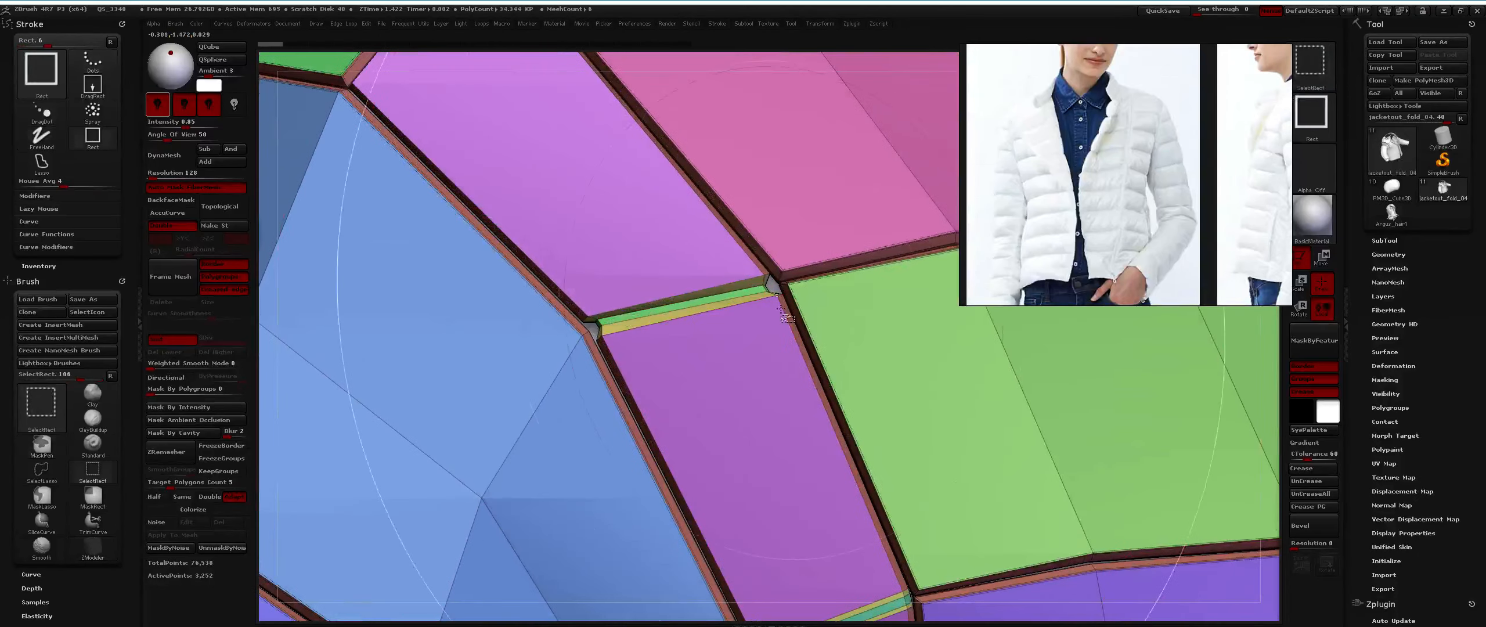
left_click(795, 341, "ctrl+shift")
right_click_drag(795, 342, 787, 338)
left_click_drag(788, 337, 788, 297)
right_click_drag(788, 297, 789, 312)
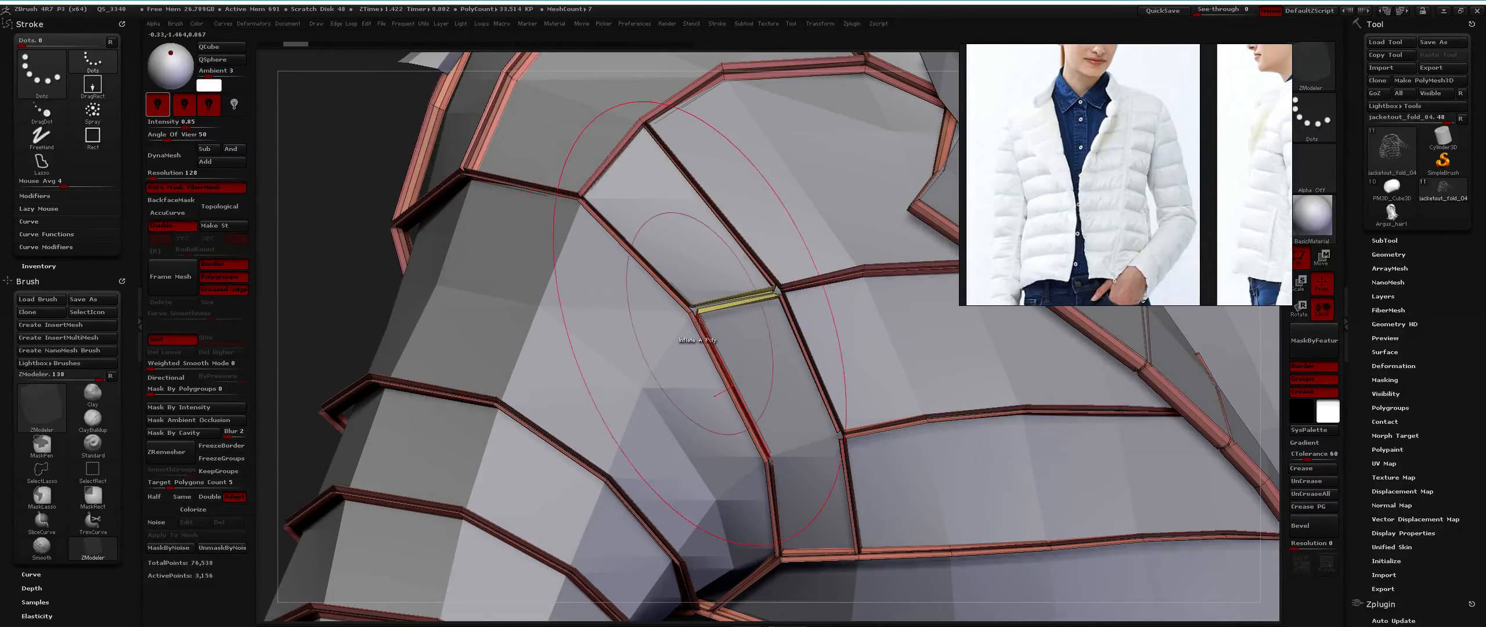
key("ctrl")
right_click_drag(753, 304, 729, 278, "ctrl")
key("shift+f")
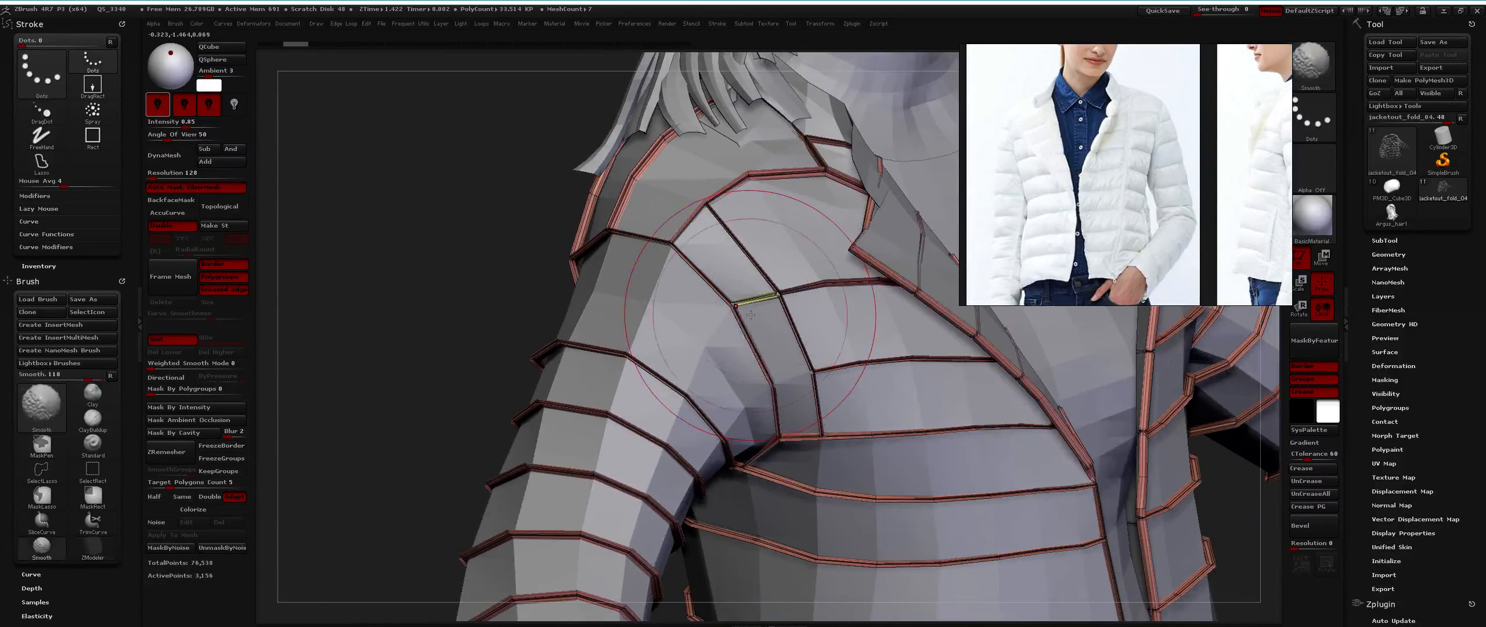
left_click(470, 289, "ctrl+shift")
right_click_drag(695, 348, 802, 430)
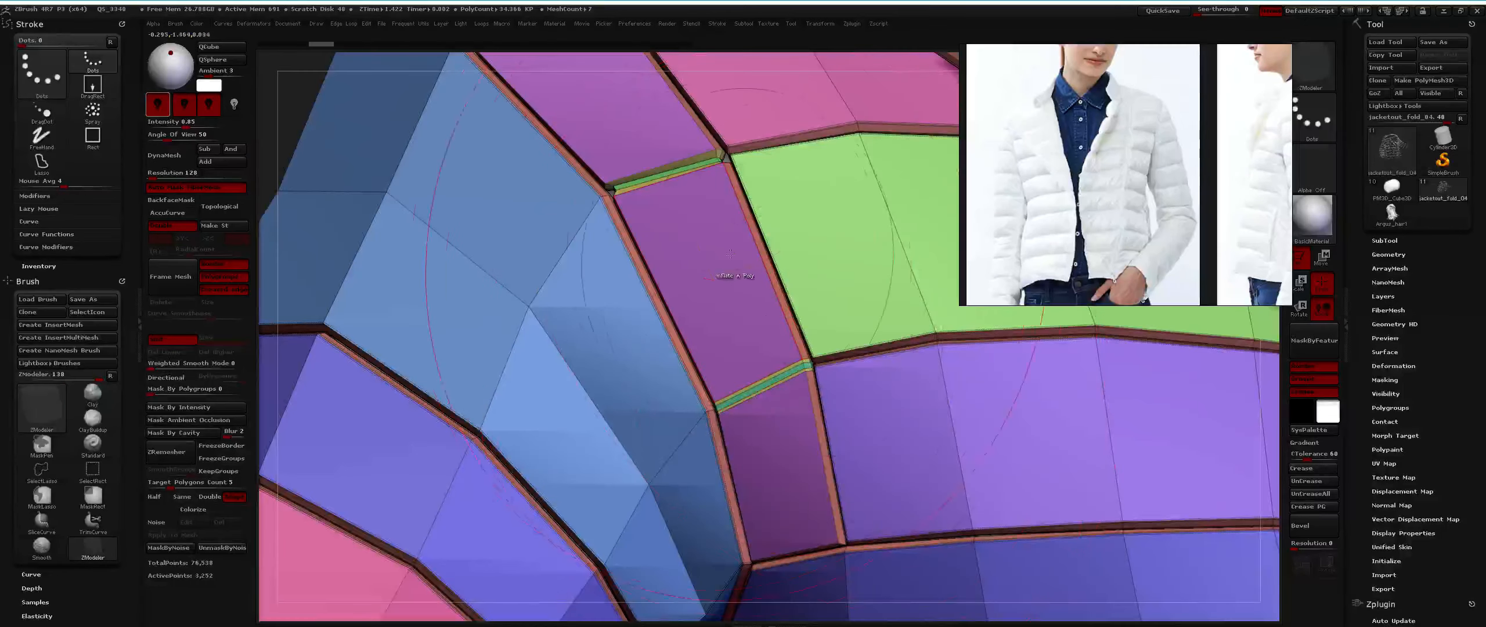
mouse_move(711, 241)
right_mouse_down()
mouse_move(715, 255)
mouse_move(714, 236)
right_mouse_up()
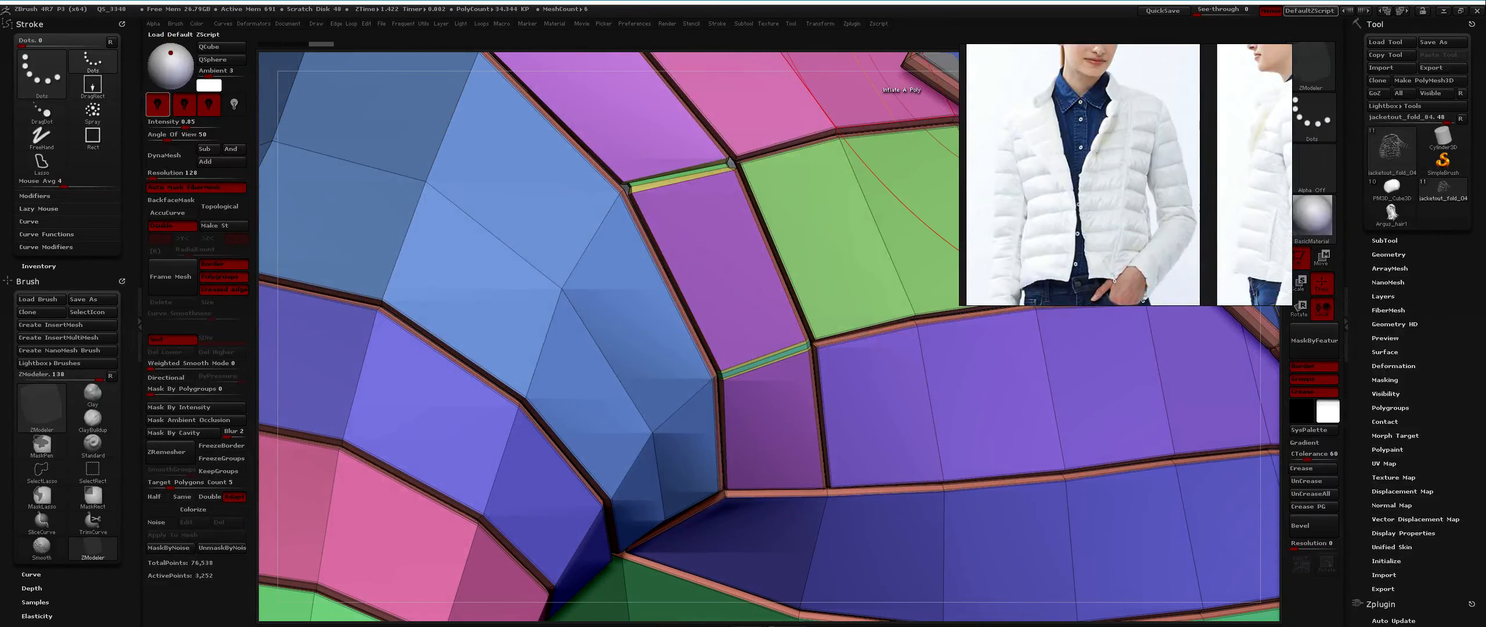
Export the jacket mesh as jacketout_erre_01.OBJ into the Zbrush folder.
left_click(1446, 69)
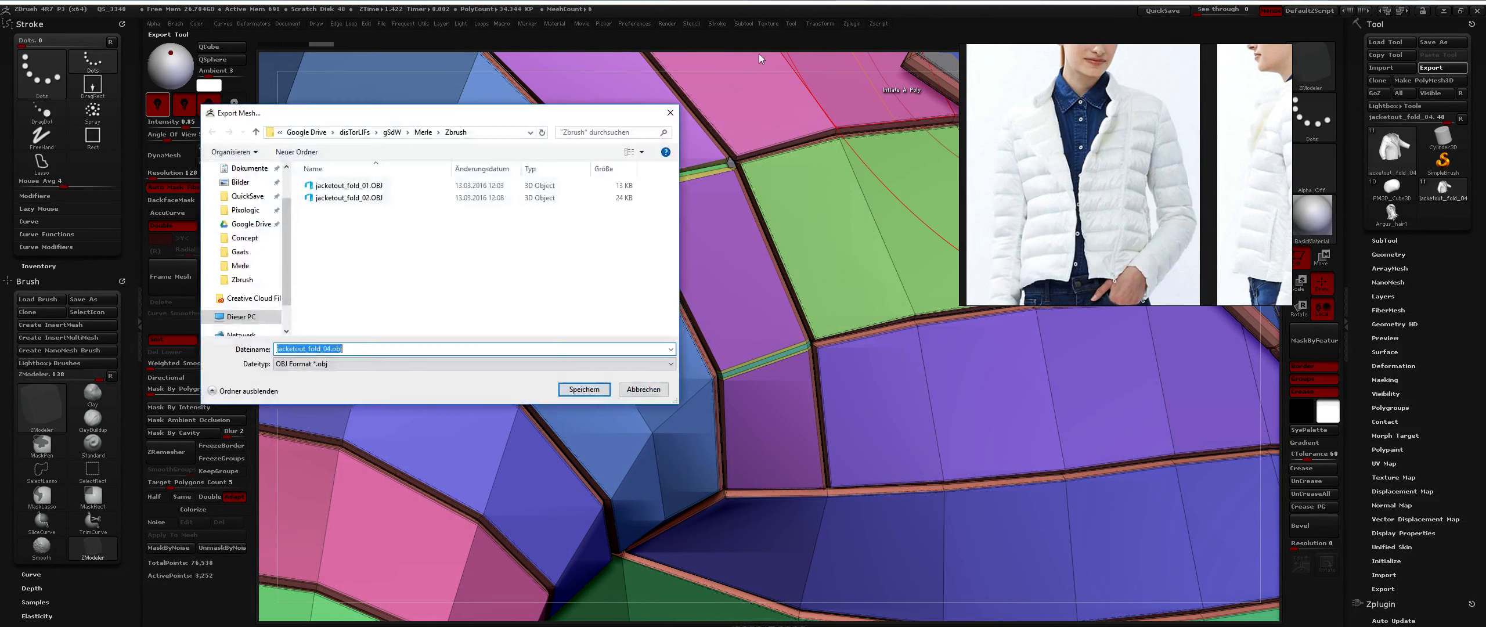
left_click(321, 348)
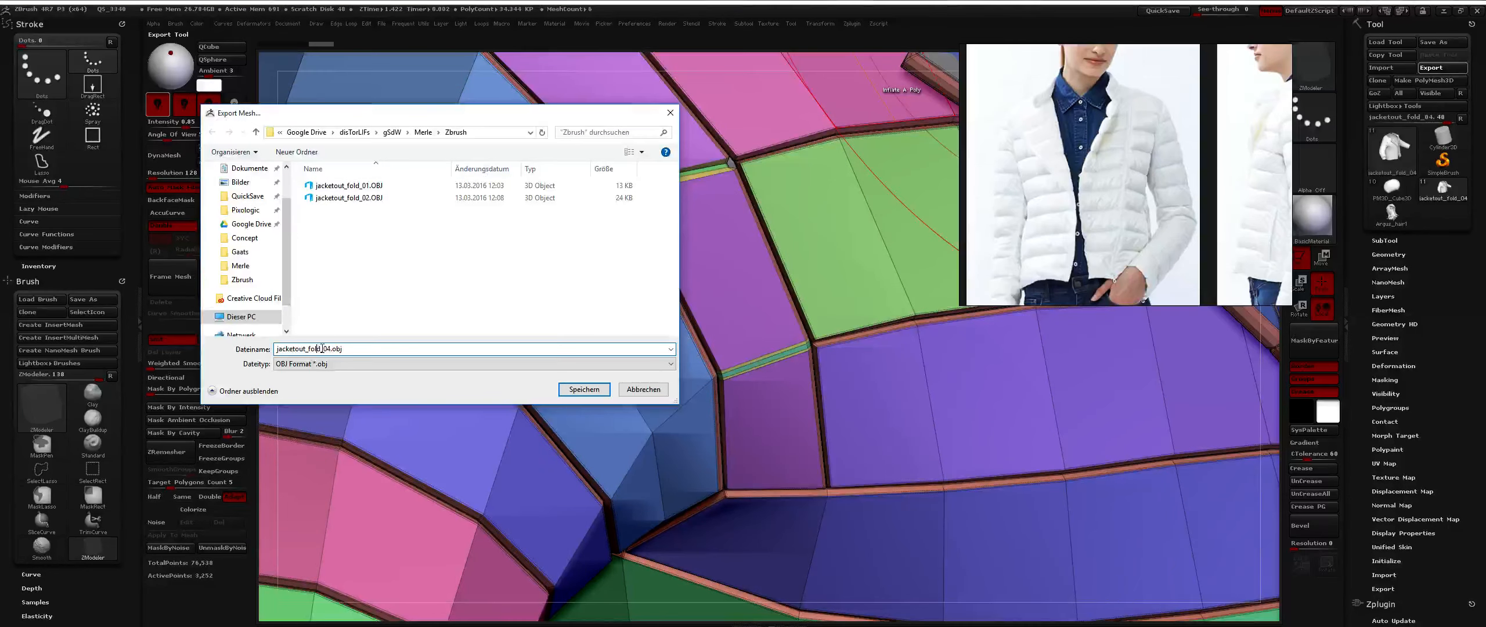
type("ern")
key("Return")
Switch to Blender and delete all objects from the scene.
key("alt+Tab")
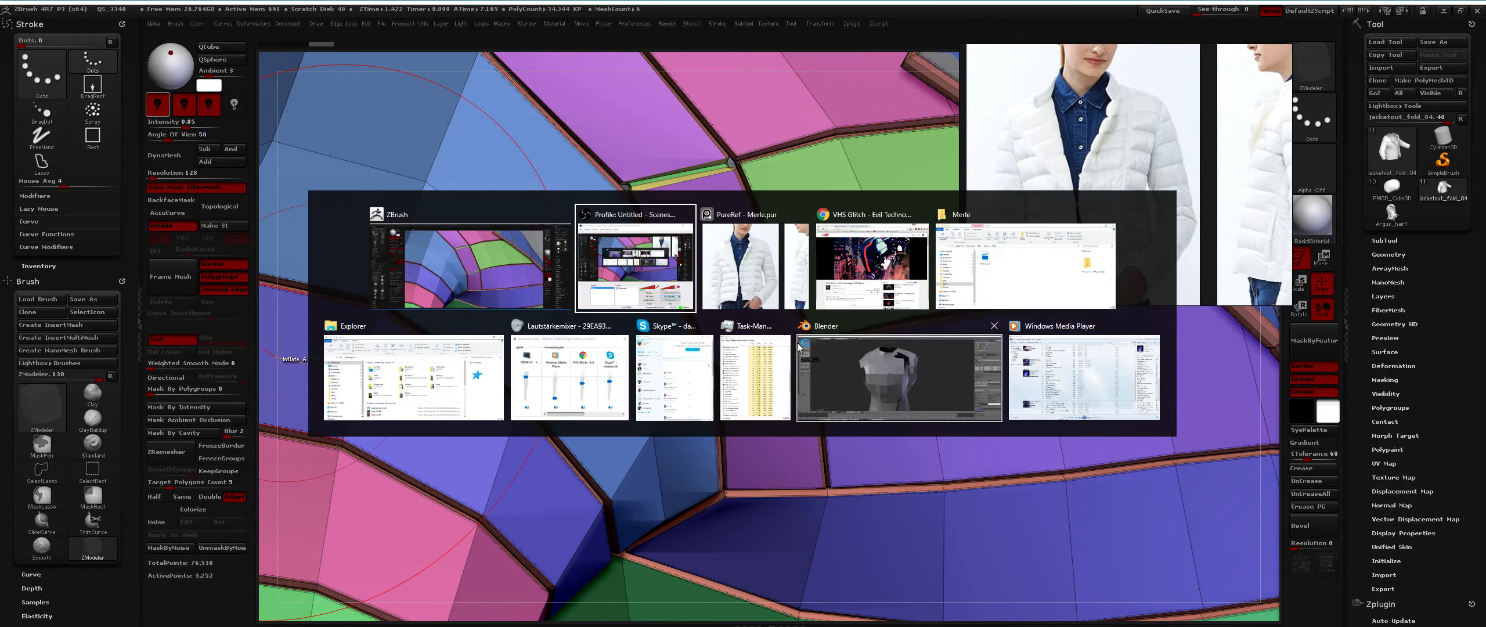
key("alt+Tab")
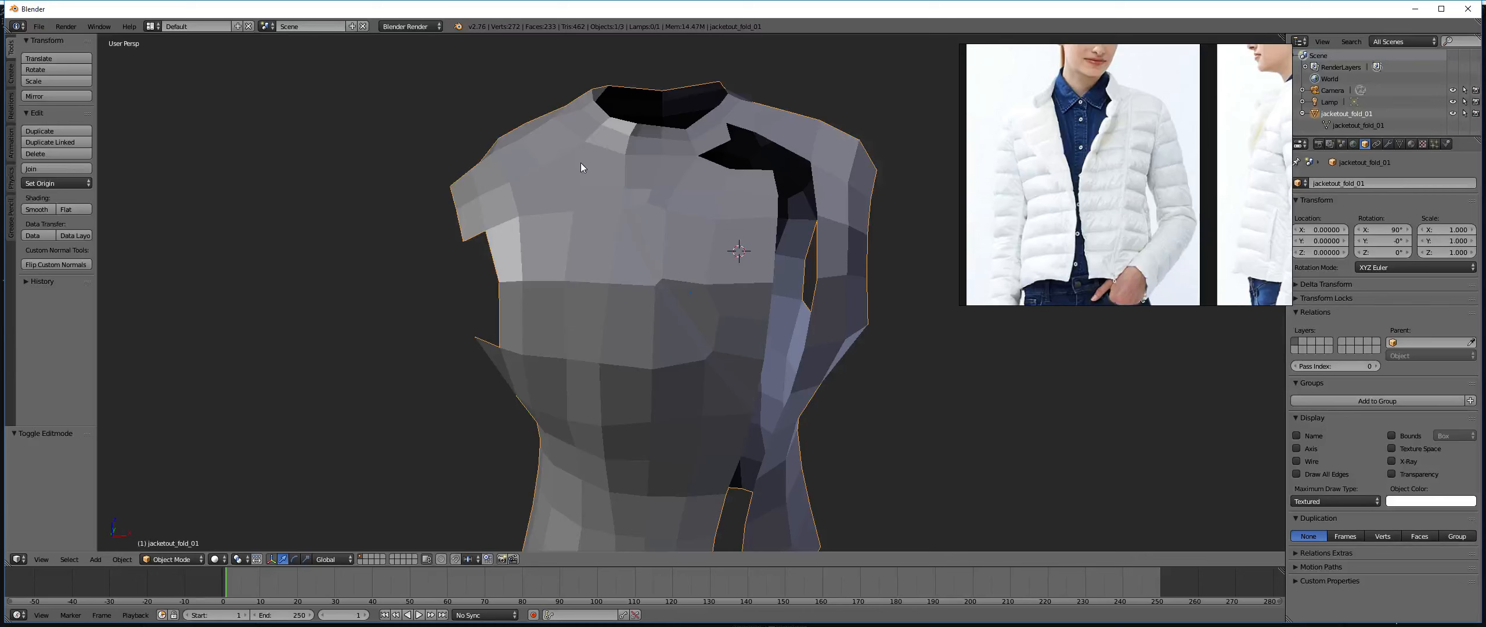
key("a")
key("a")
key("x")
left_click(567, 245)
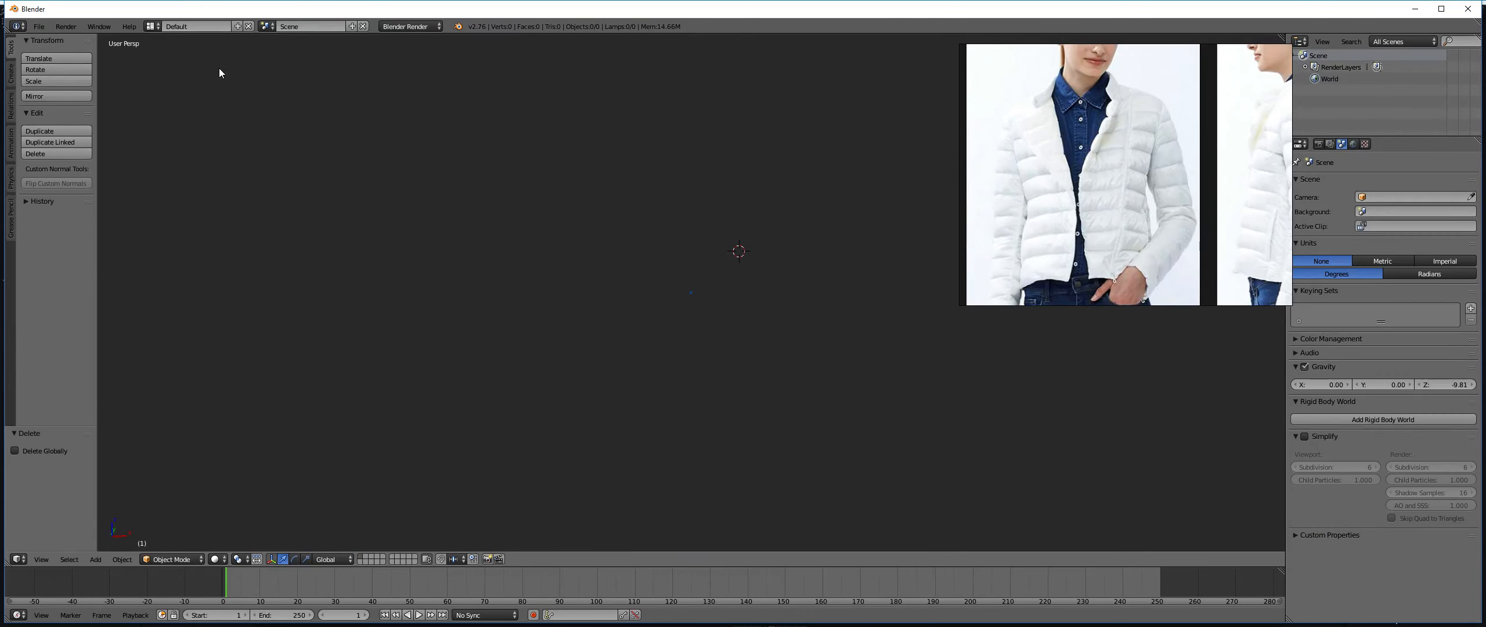
Import jacketout_erre_01.OBJ as a Wavefront file and bring the jacket's chest into view.
left_click(41, 27)
mouse_move(116, 235)
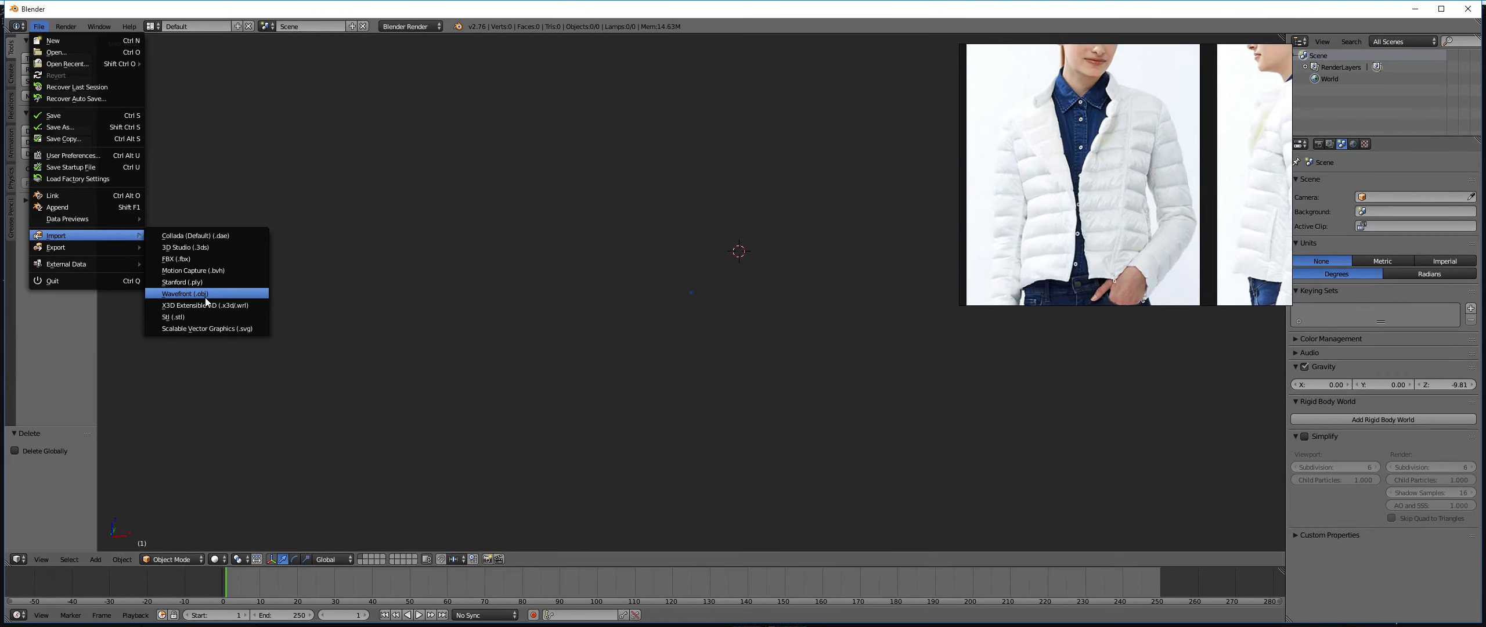
left_click(202, 293)
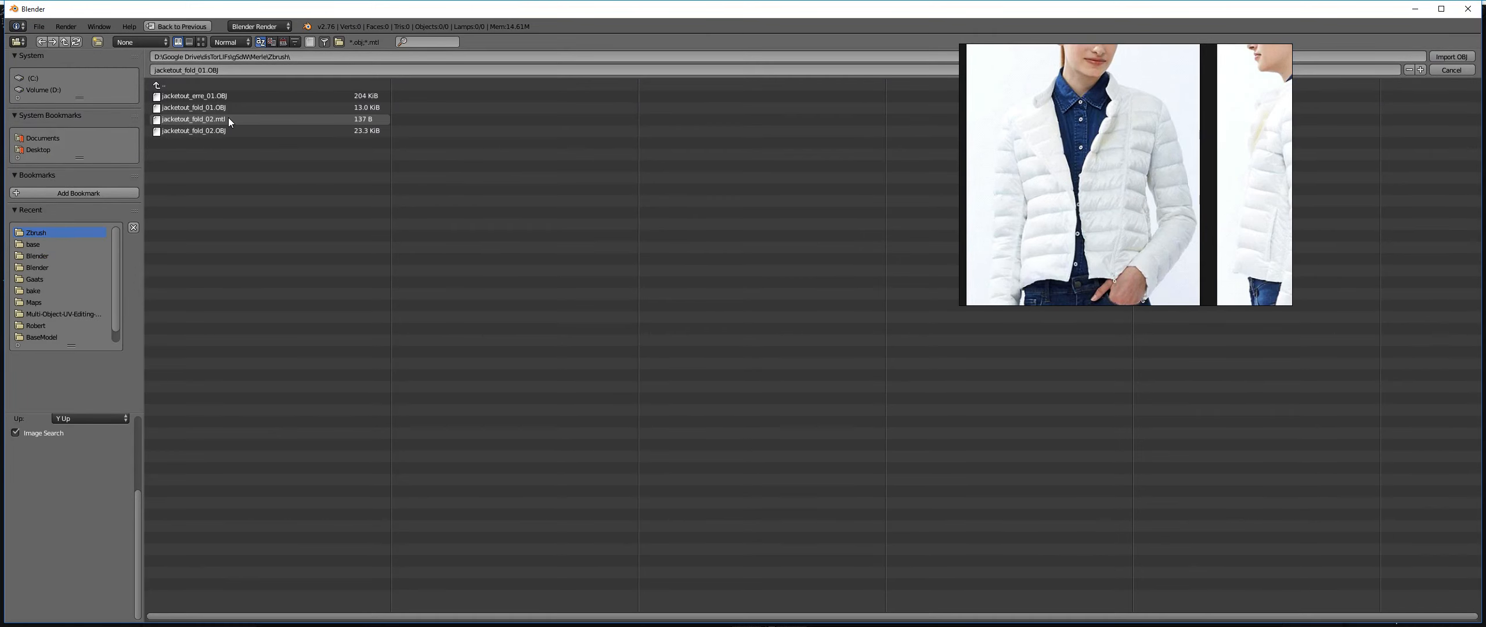
double_click(228, 96)
scroll(599, 218, "up", 1)
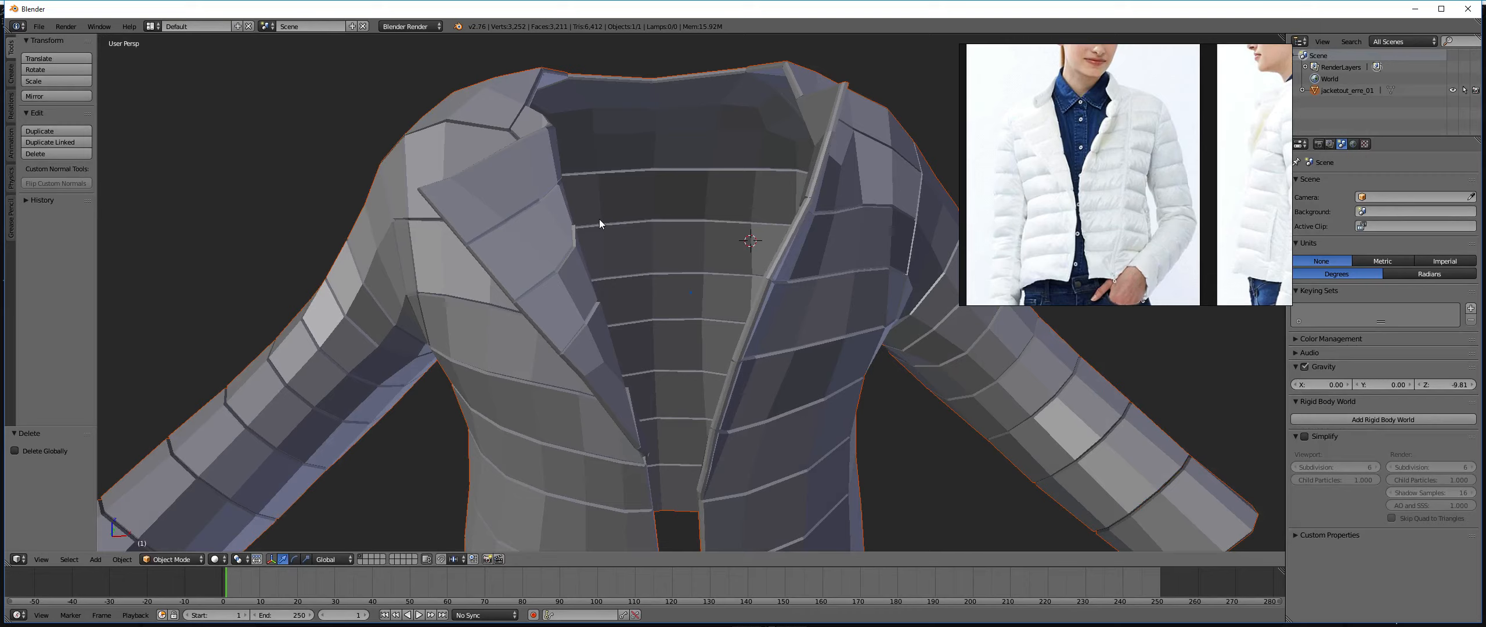
scroll(599, 219, "down", 4)
middle_click_drag(533, 325, 649, 284)
scroll(652, 286, "up", 3)
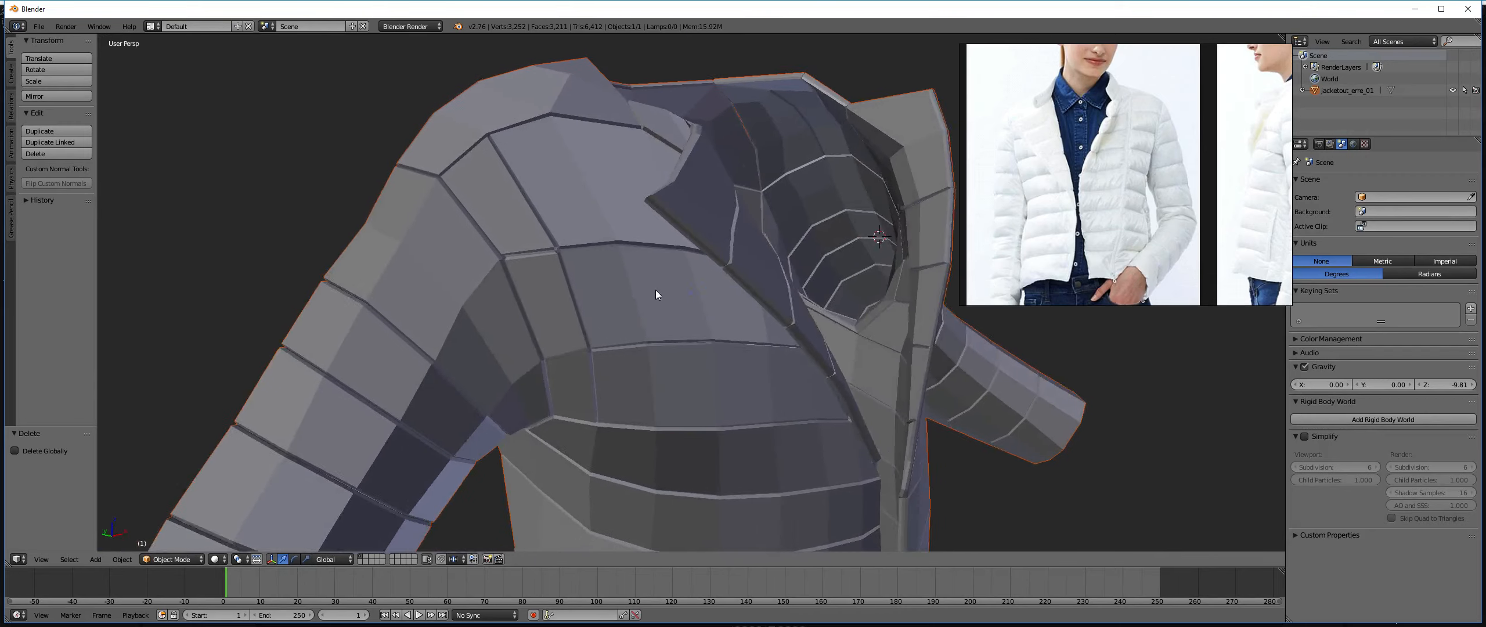
Select the imported jacket, enter Edit Mode and deselect the whole mesh around the chest strip junction.
right_click(614, 273)
key("Tab")
scroll(620, 299, "down", 3)
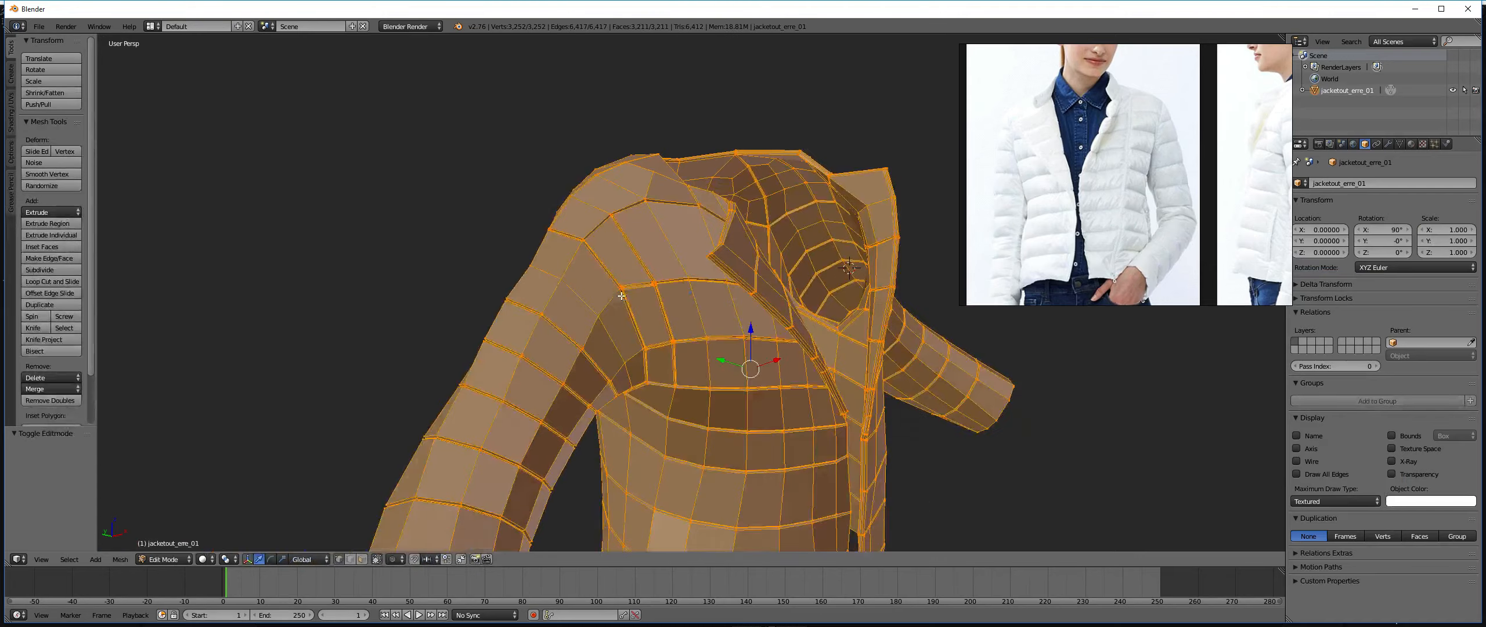
scroll(616, 302, "up", 8)
key("a")
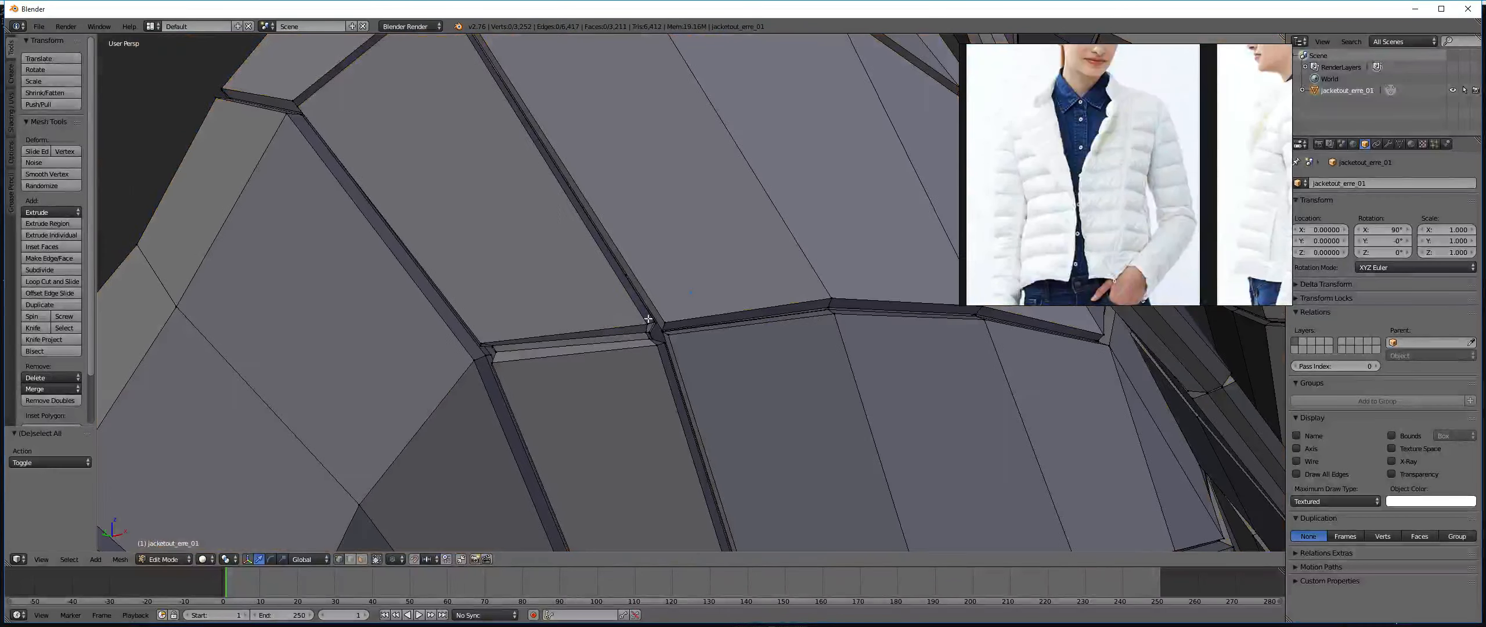
scroll(612, 305, "up", 4)
scroll(655, 233, "up", 3)
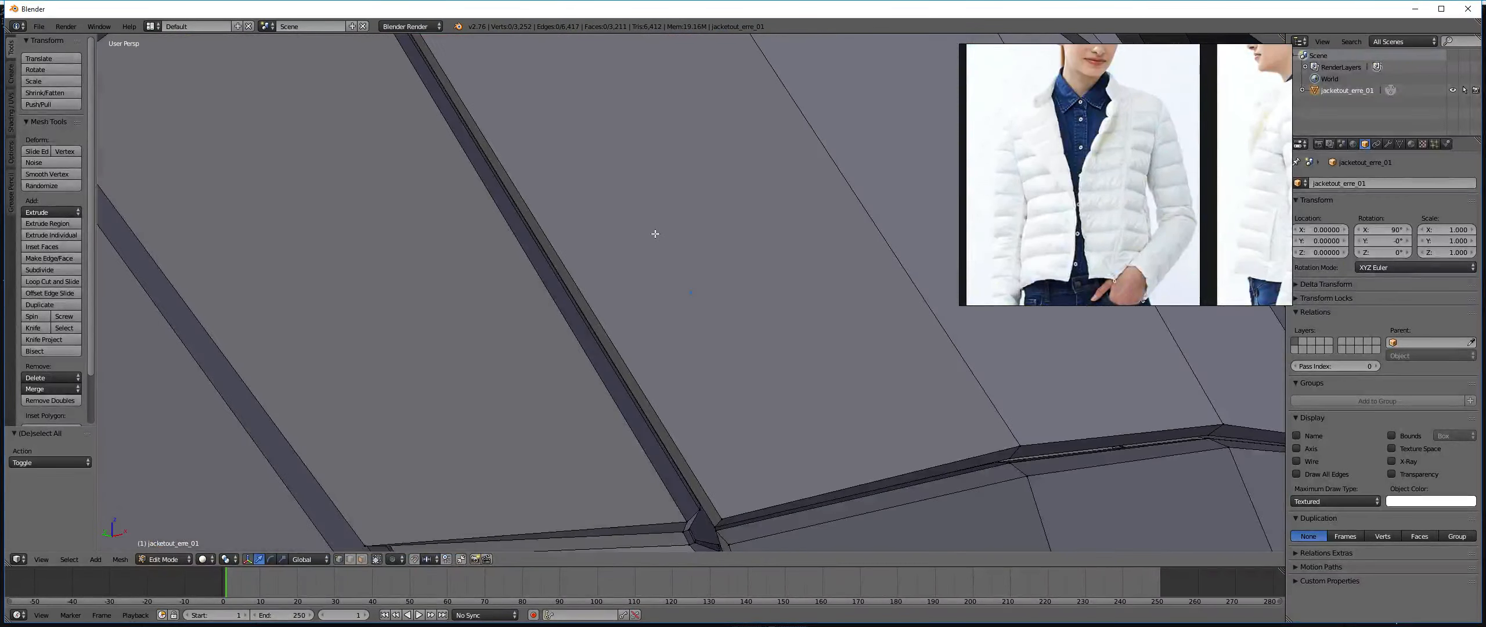
In face select mode, delete the two narrow seam faces running along the strip above the chest junction.
key("ctrl+Tab")
left_click(570, 285)
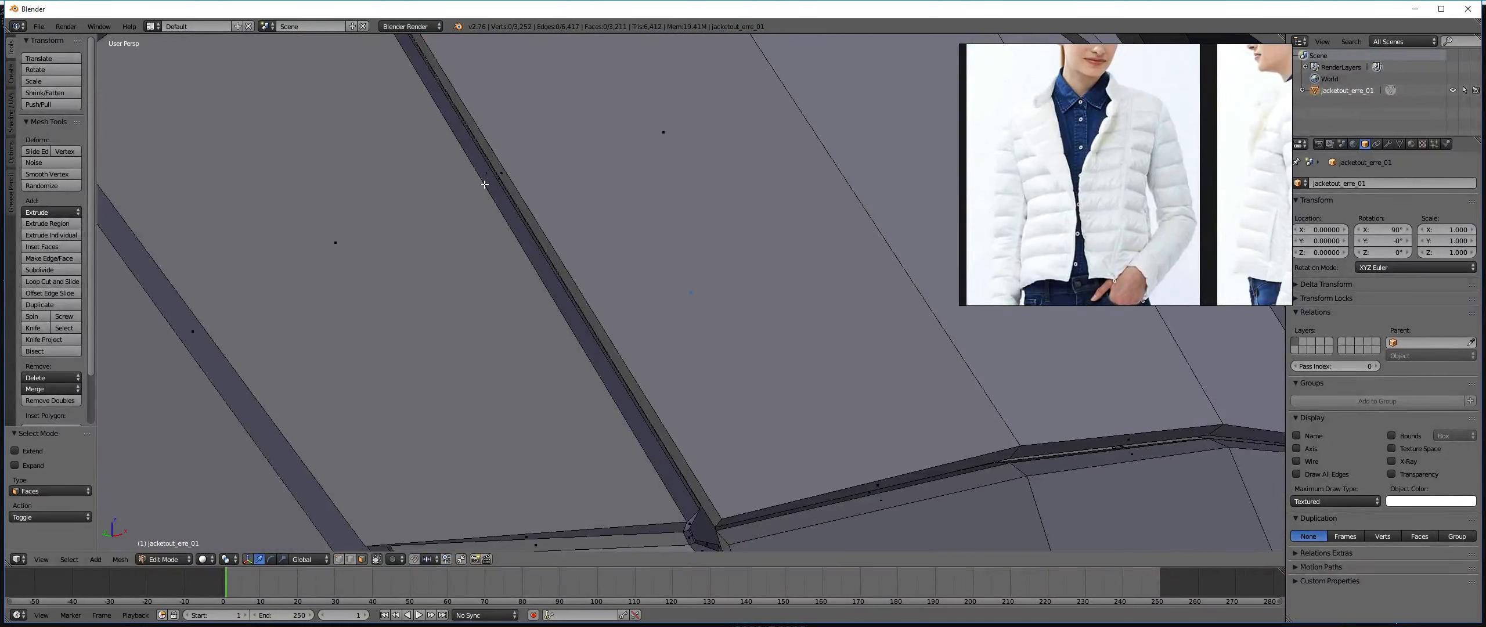
right_click(501, 173)
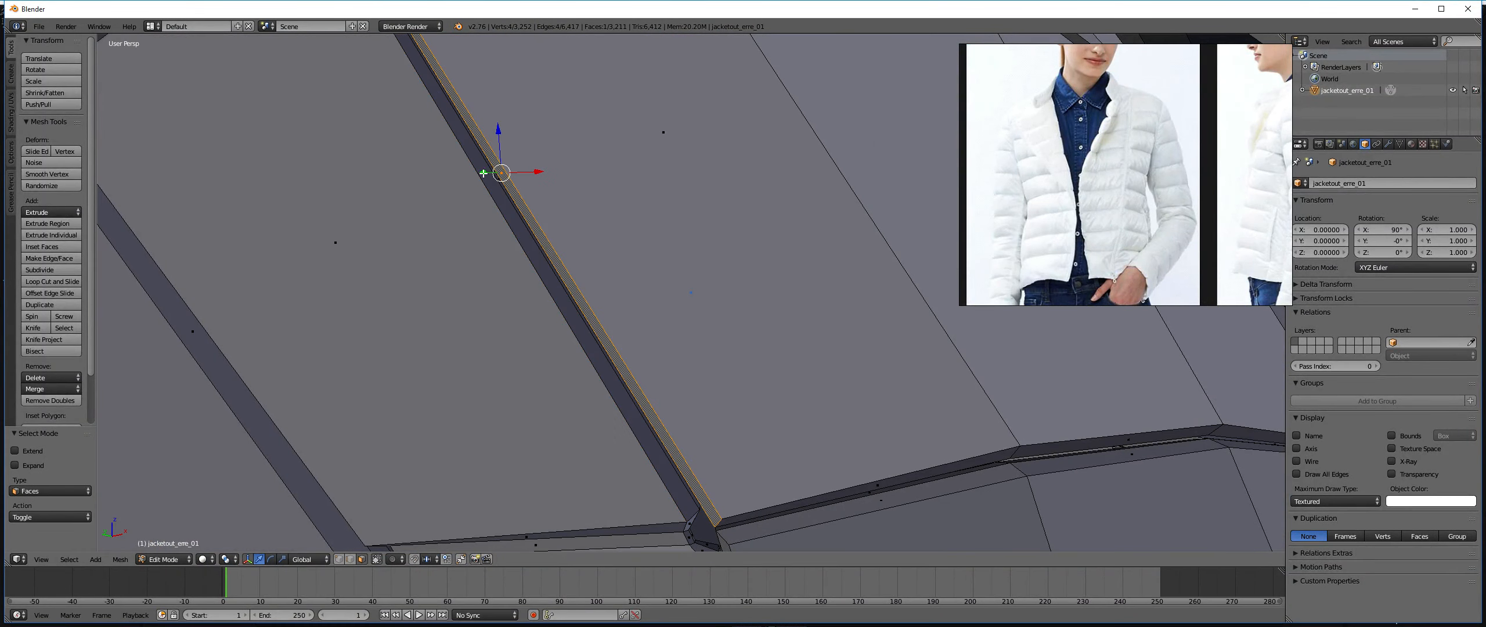
right_click(483, 172, "shift")
key("x")
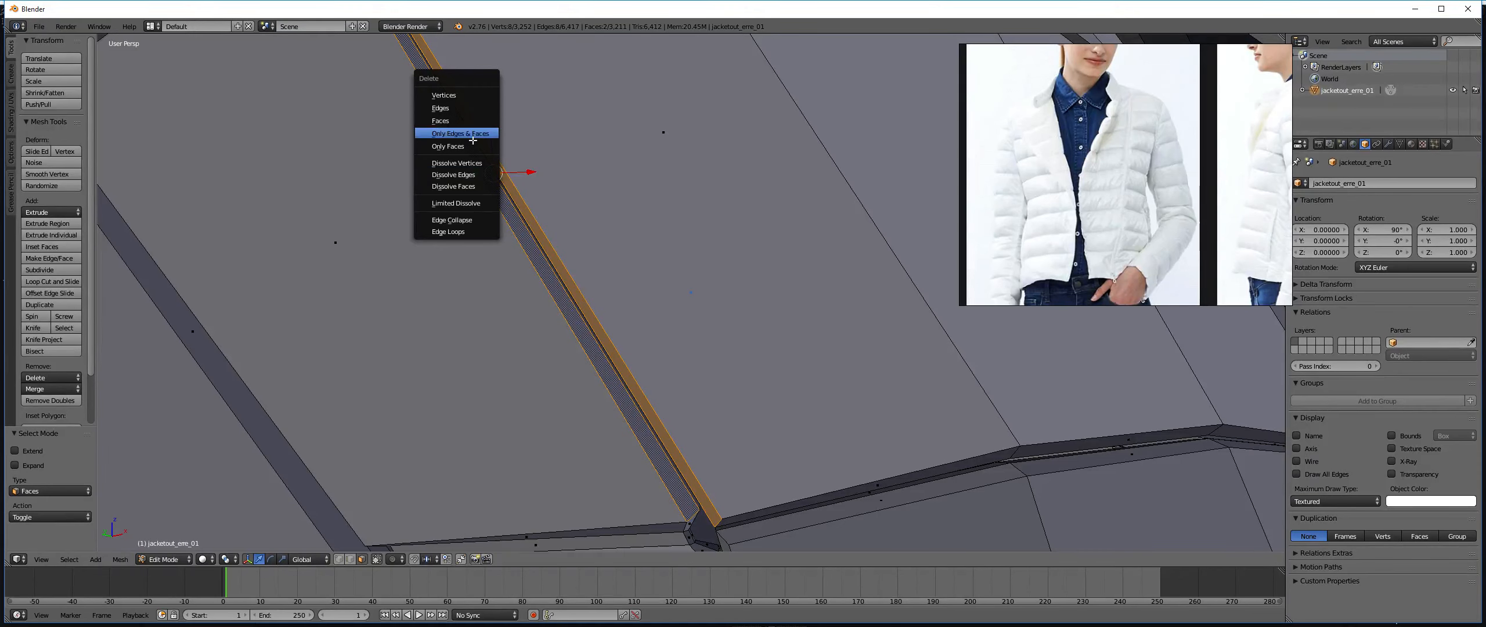
left_click(476, 120)
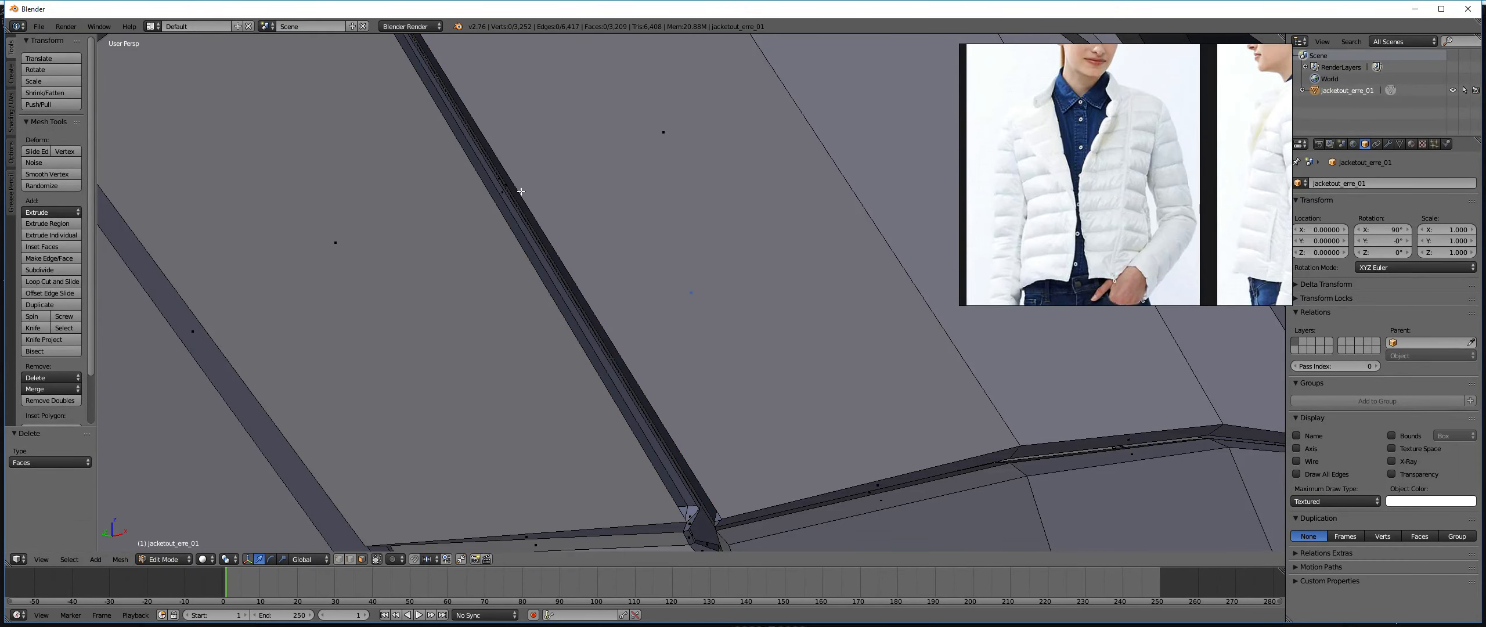
Try to dissolve the selected loop of narrow faces along the seam beside the open junction.
scroll(522, 191, "down", 6)
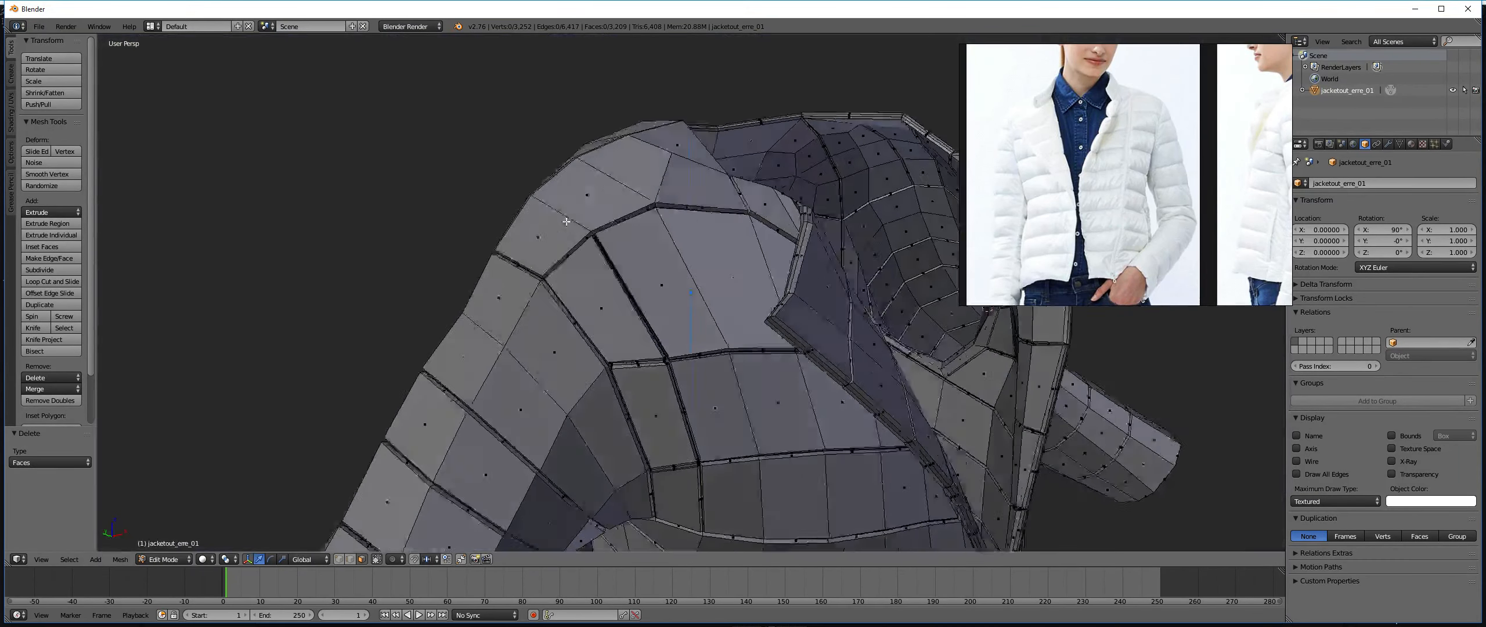
scroll(567, 225, "up", 3)
middle_click_drag(566, 222, 589, 256)
scroll(566, 232, "up", 6)
right_click(590, 253, "alt")
key("x")
left_click(588, 294)
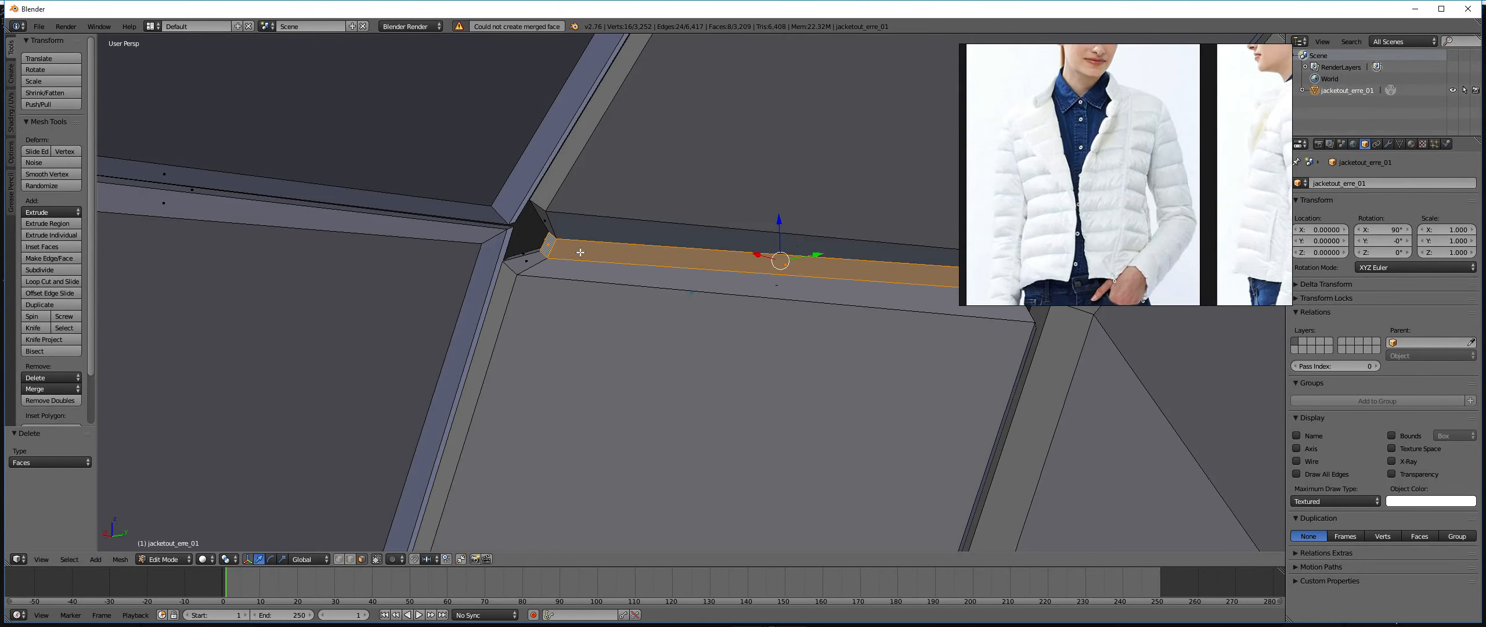
Switch to edge select mode, select the edge loop running inside the seam beside the open junction and dissolve it.
key("ctrl+KP_Add")
key("ctrl+Tab")
left_click(574, 247)
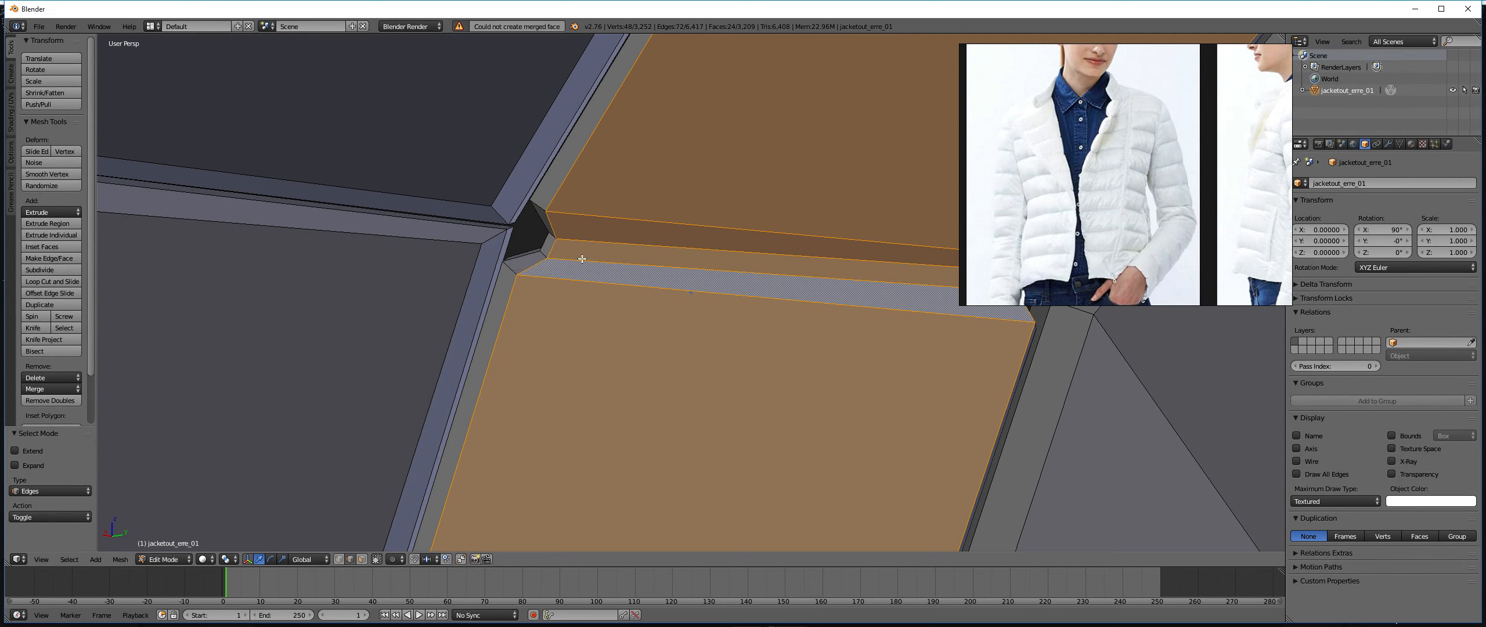
right_click(583, 258, "alt")
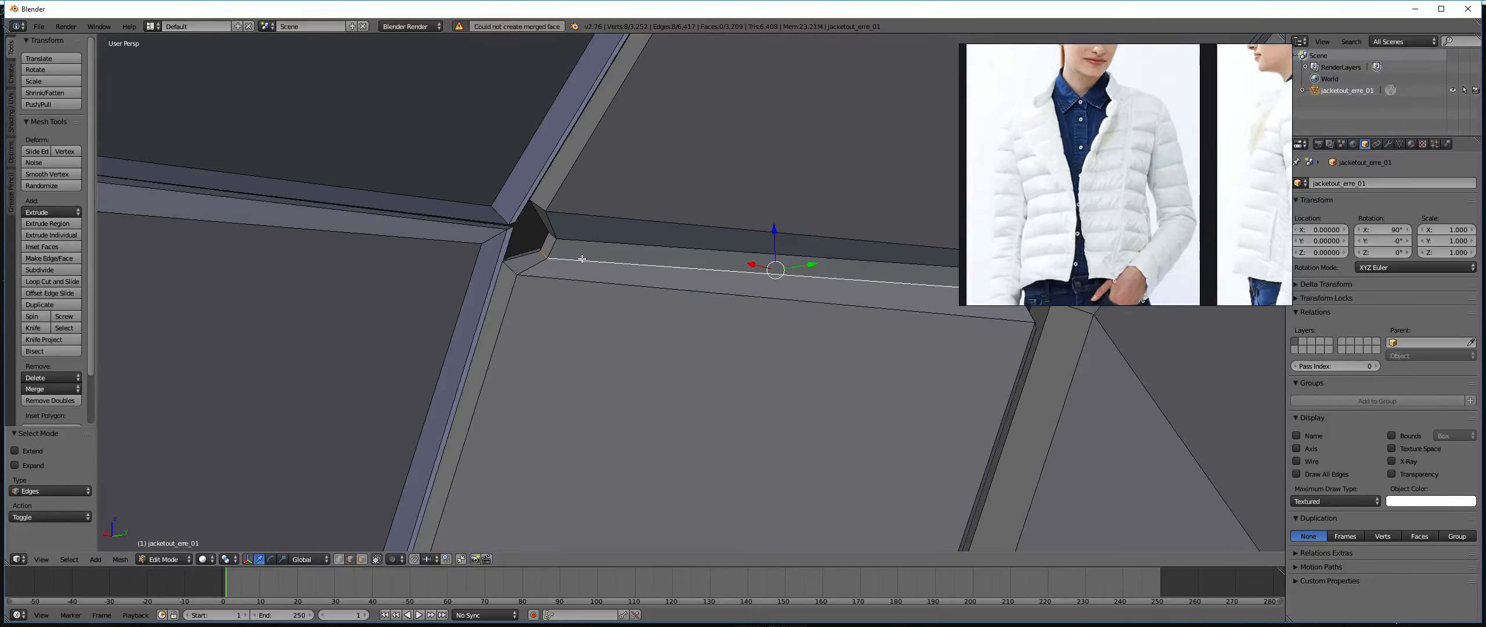
key("x")
left_click(585, 249)
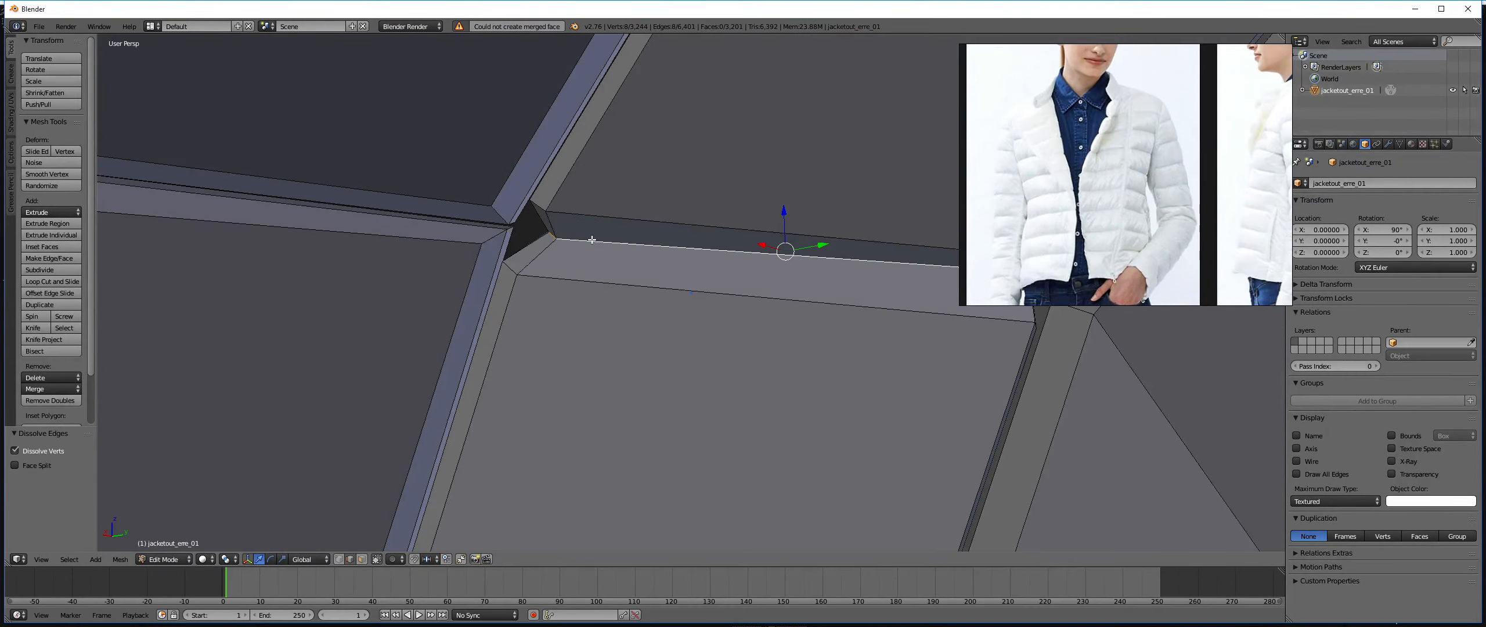
Try to nudge the selected seam edge above the chest panel by X 0.005, Y -0.005, Z -0.002.
middle_click_drag(661, 231, 488, 190, "shift")
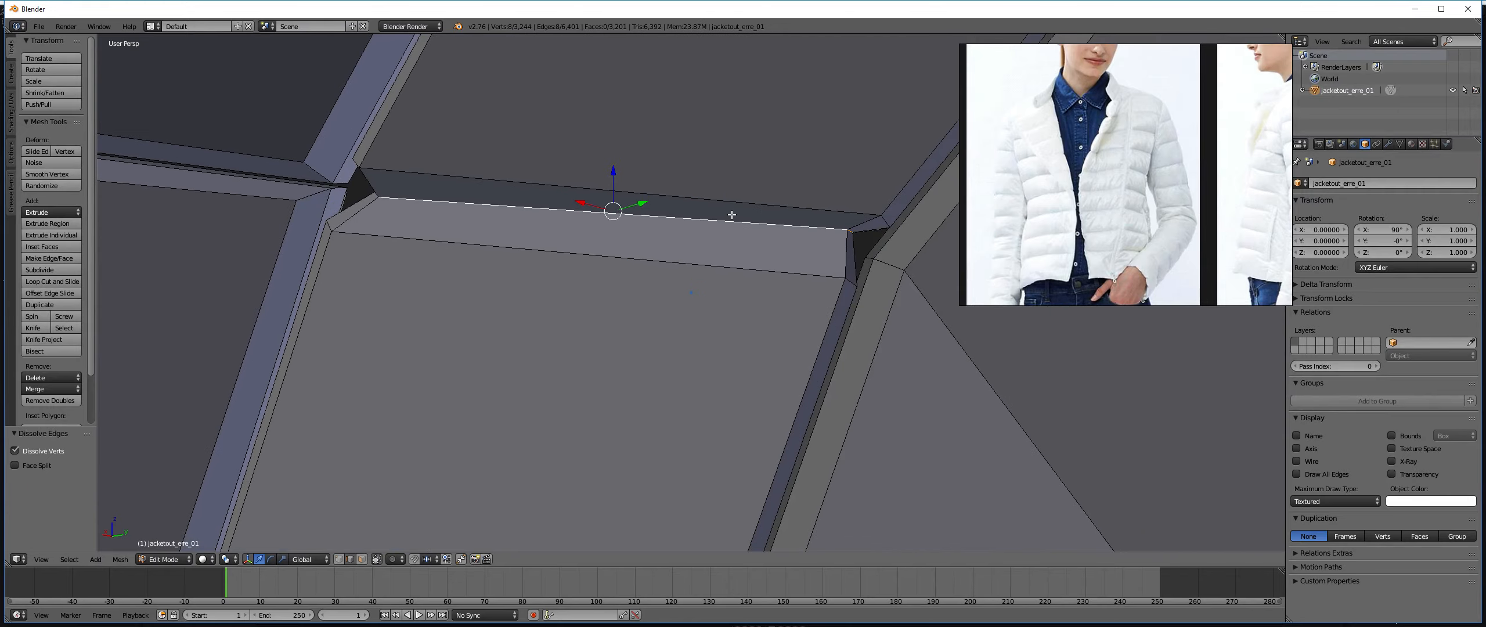
middle_click_drag(750, 219, 723, 251)
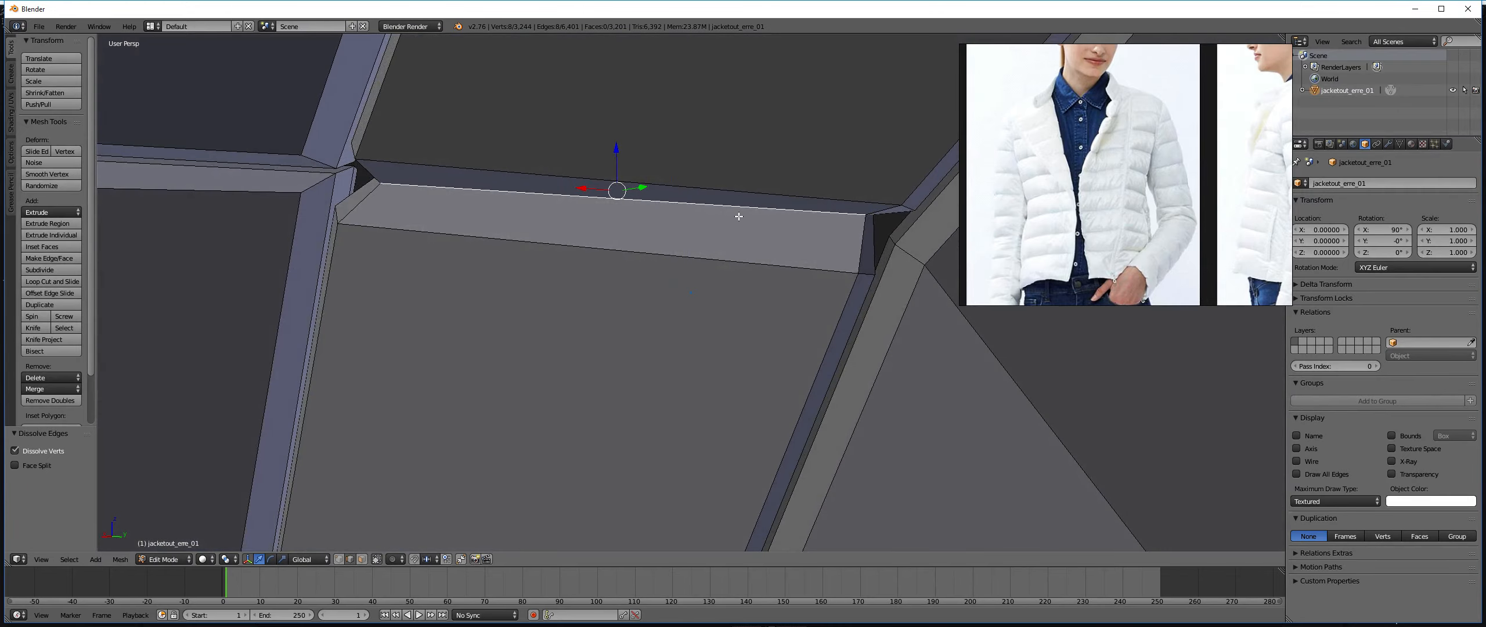
key("g")
left_click(758, 228)
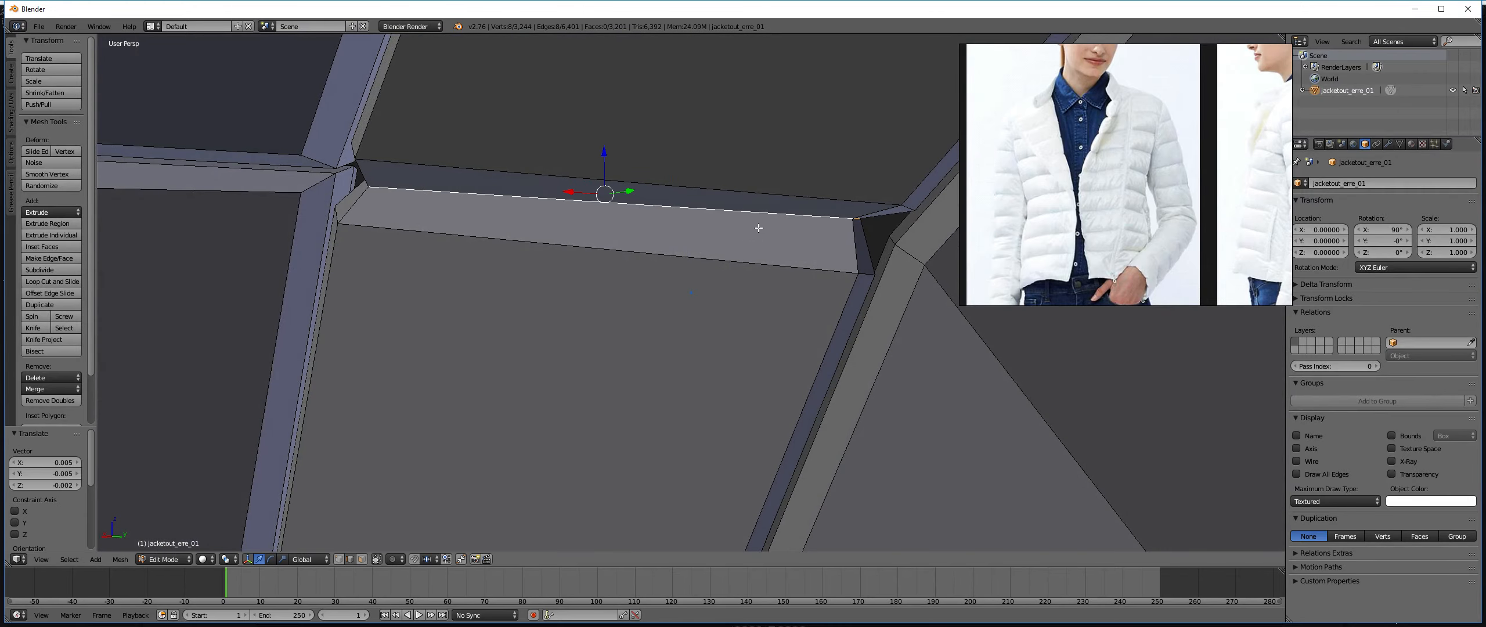
In vertex select mode, try to move the seam edge's end vertex by X -0.005, Y 0.005, Z -0.014.
key("ctrl+Tab")
left_click(852, 235)
key("a")
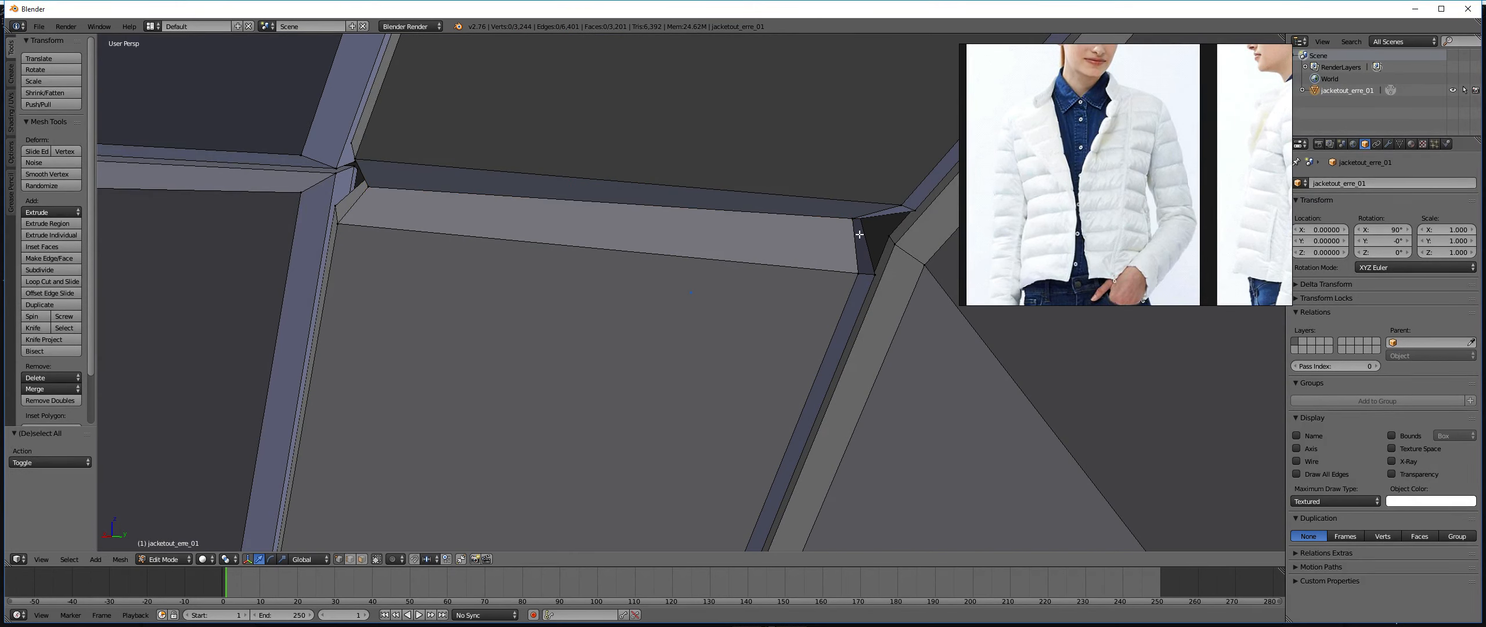
key("g")
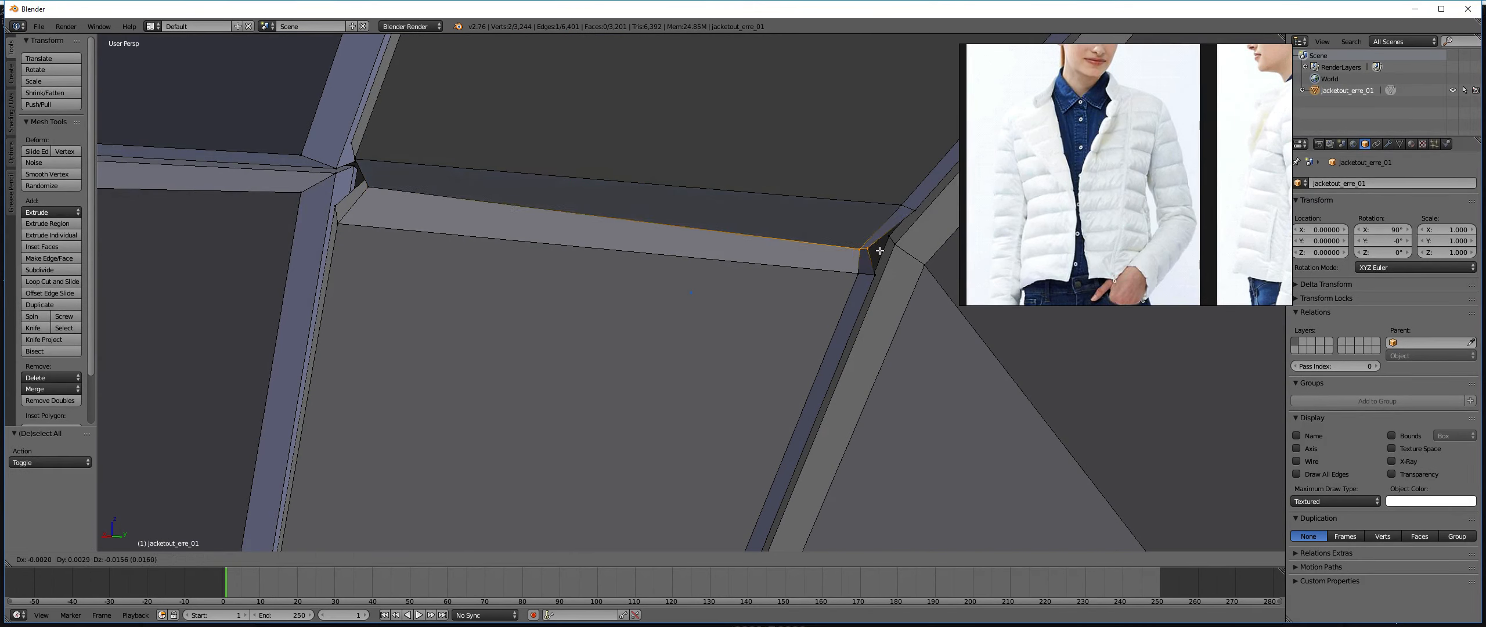
left_click(886, 247)
Undo the vertex and edge moves and the dissolves along the chest-strip seam.
middle_click_drag(886, 247, 559, 265)
scroll(832, 249, "down", 6)
scroll(832, 249, "up", 5)
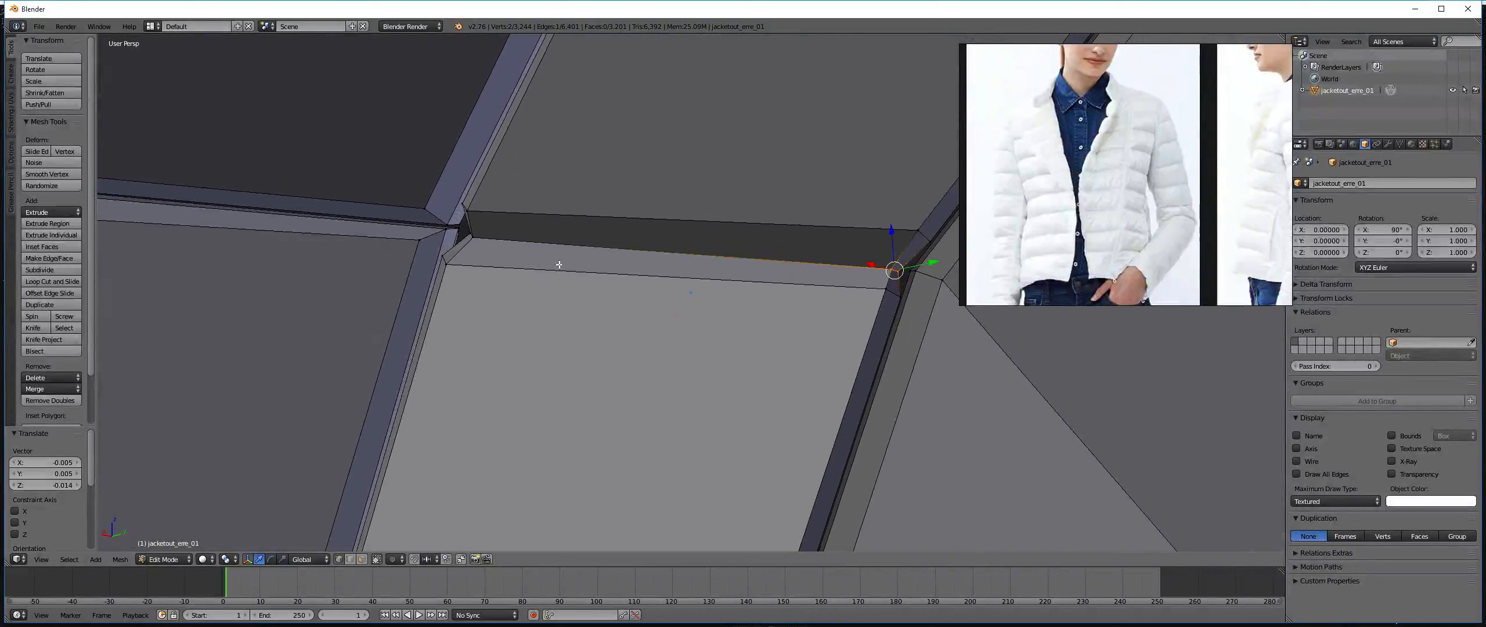
right_click(584, 256, "alt")
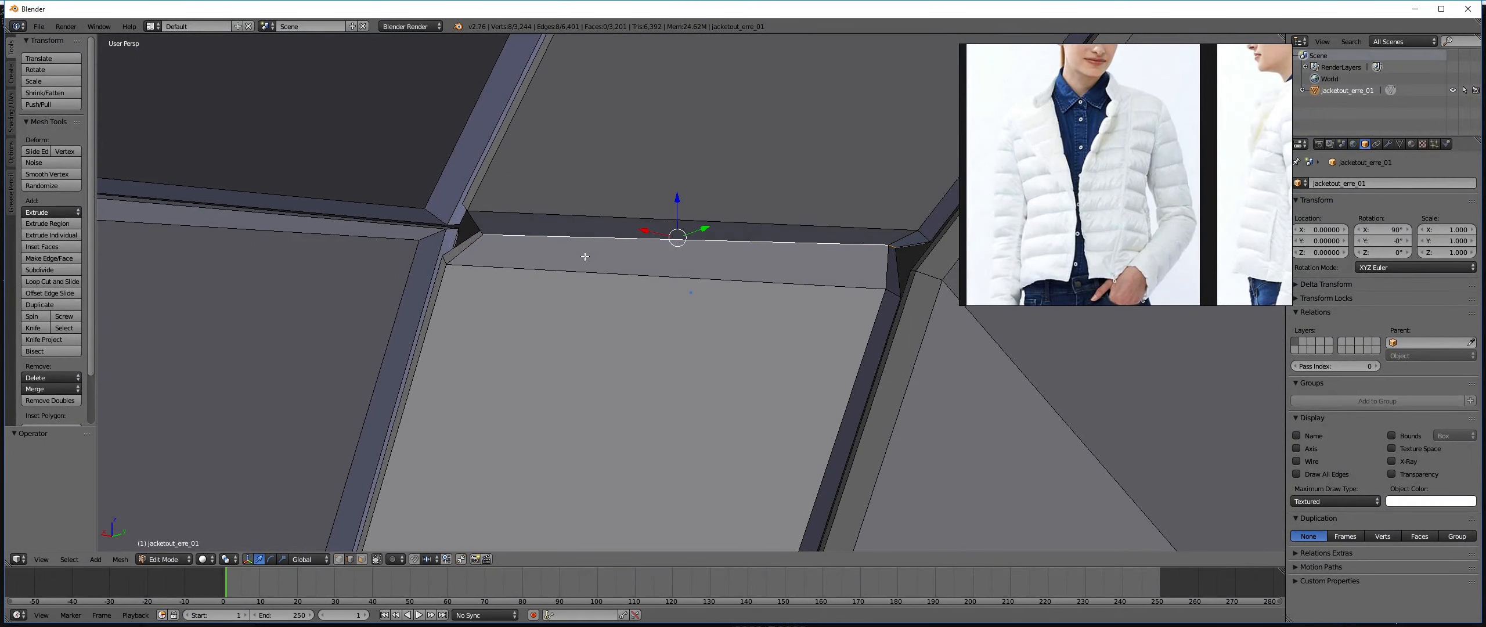
right_click(585, 256, "ctrl+alt")
middle_click_drag(548, 215, 554, 225, "shift")
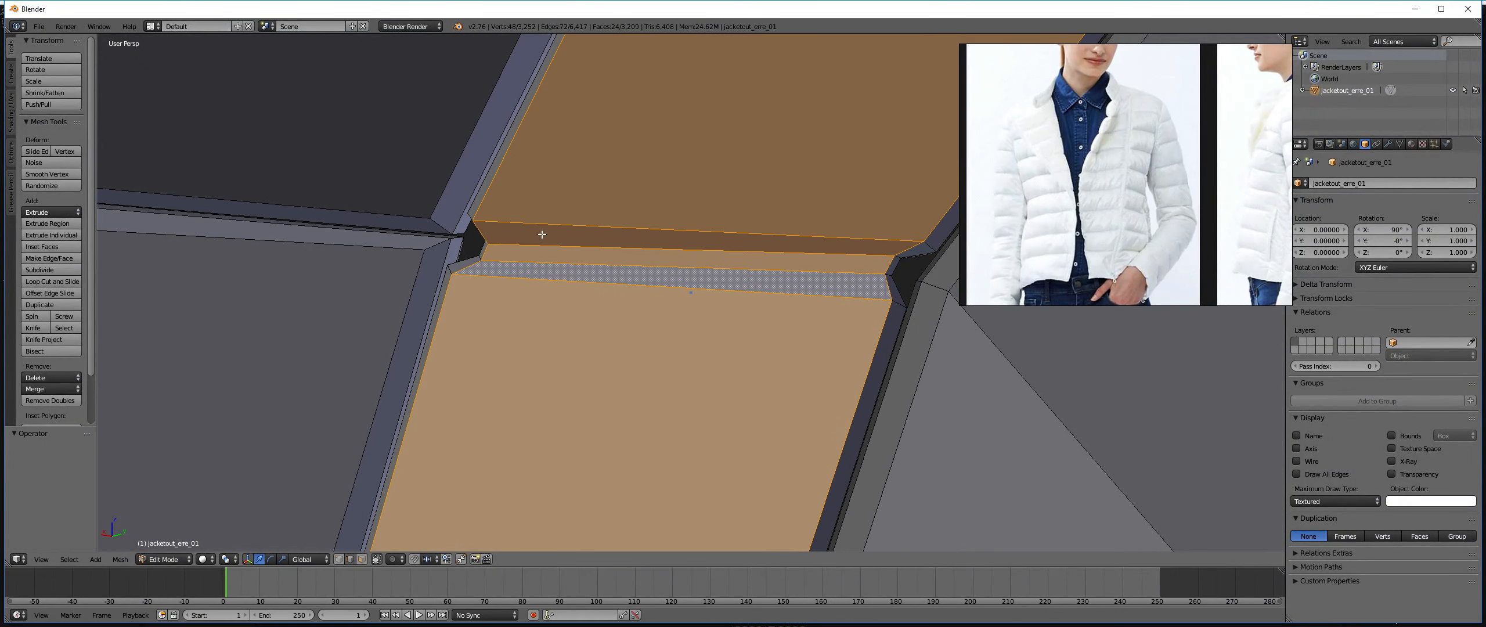
Select the inner loop of the chest-strip seam, convert it to a face selection and delete those narrow faces.
right_click(519, 247, "alt")
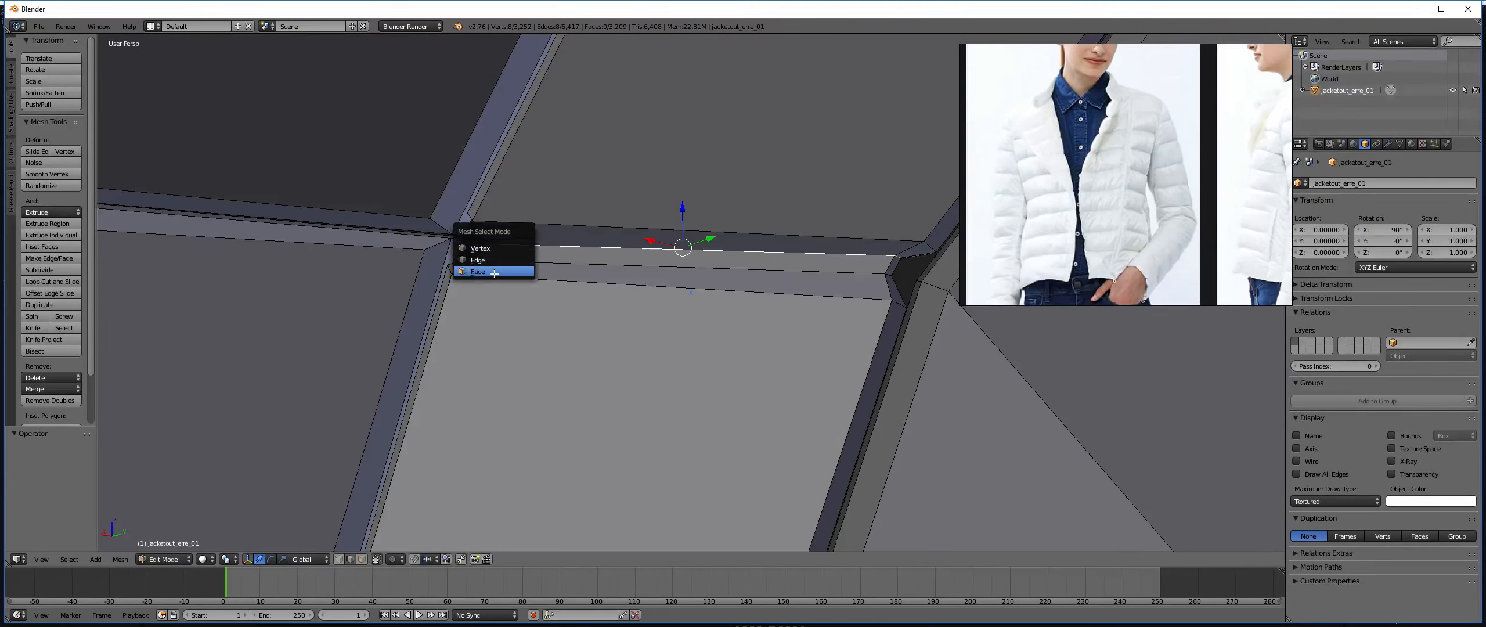
left_click(494, 273, "ctrl")
key("x")
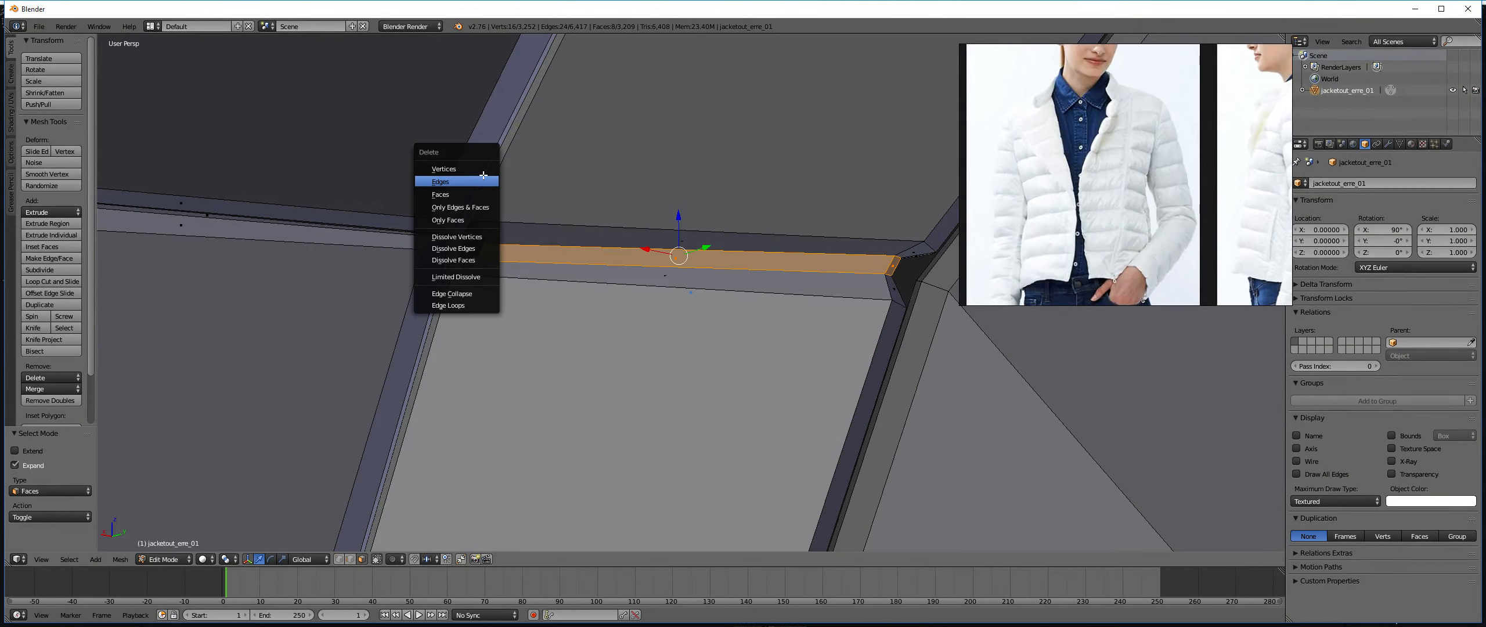
left_click(485, 194)
In edge select mode, fill the opened seam gap with two new faces built between its facing long edges.
middle_click_drag(507, 257, 511, 272, "shift")
key("ctrl+Tab")
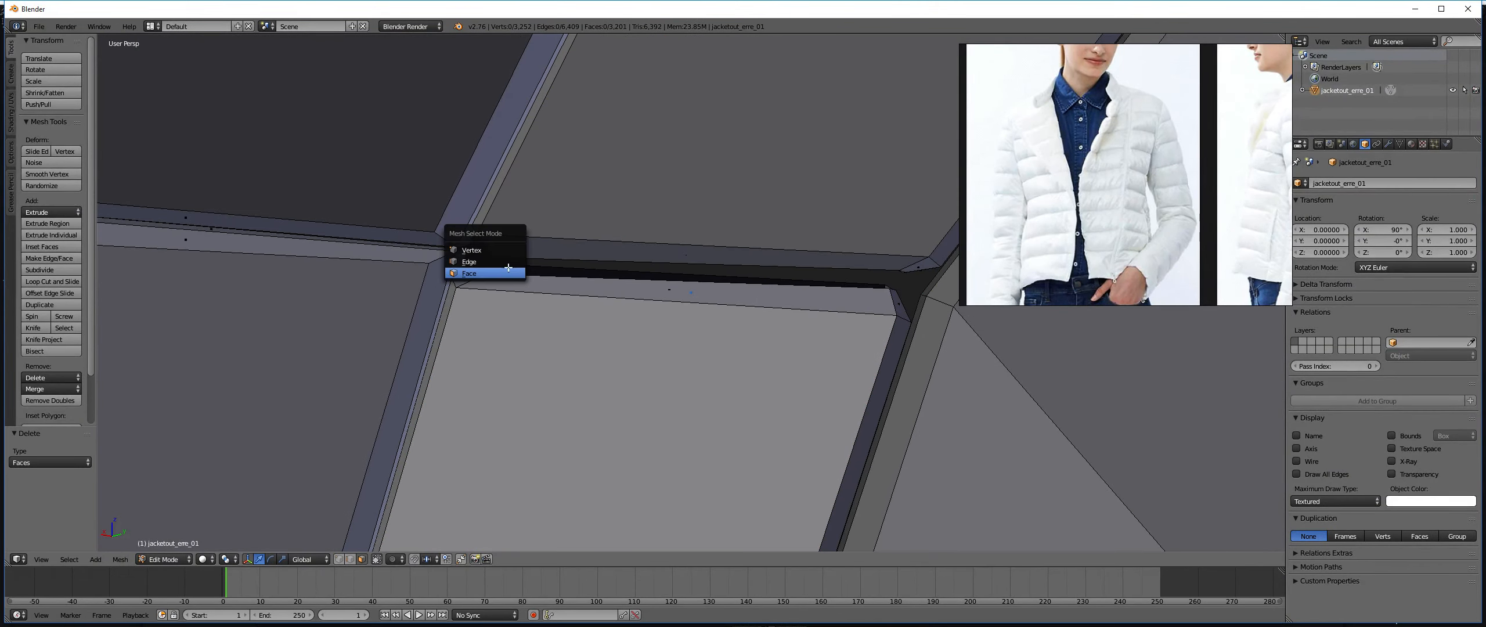
left_click(511, 261)
right_click(505, 274, "alt")
key("x")
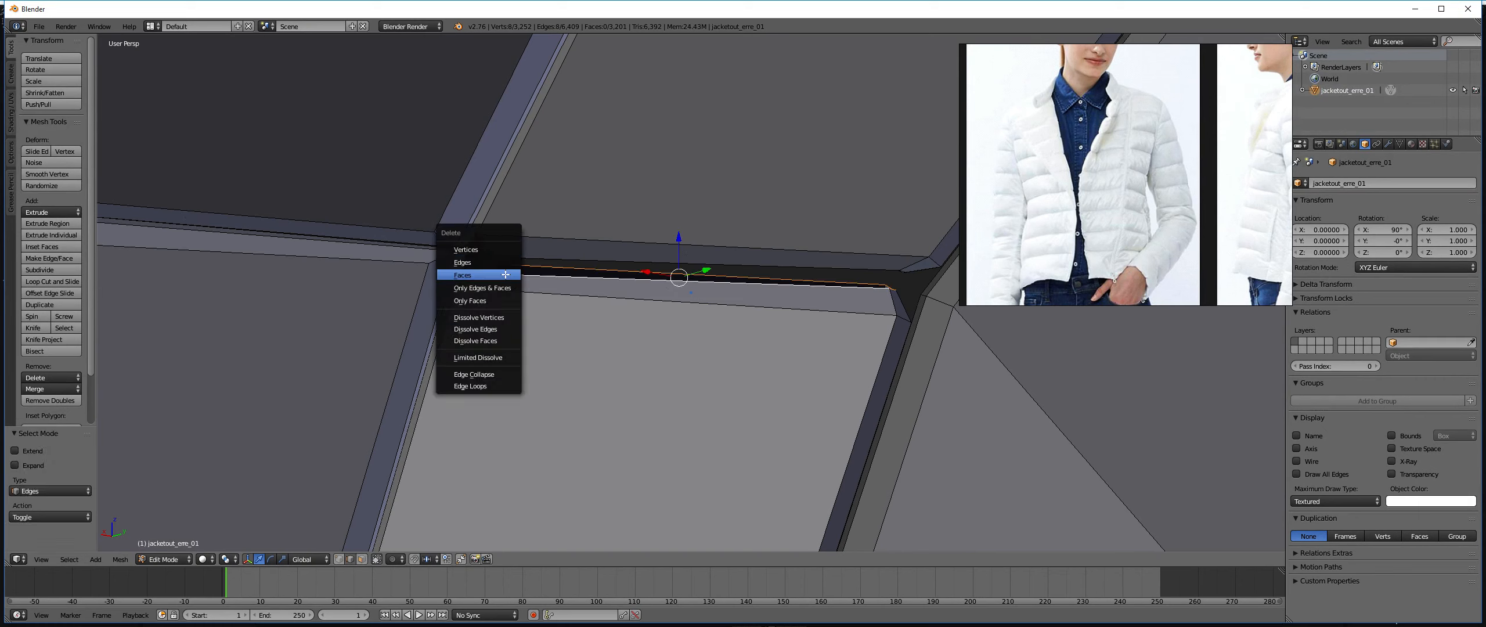
key("f")
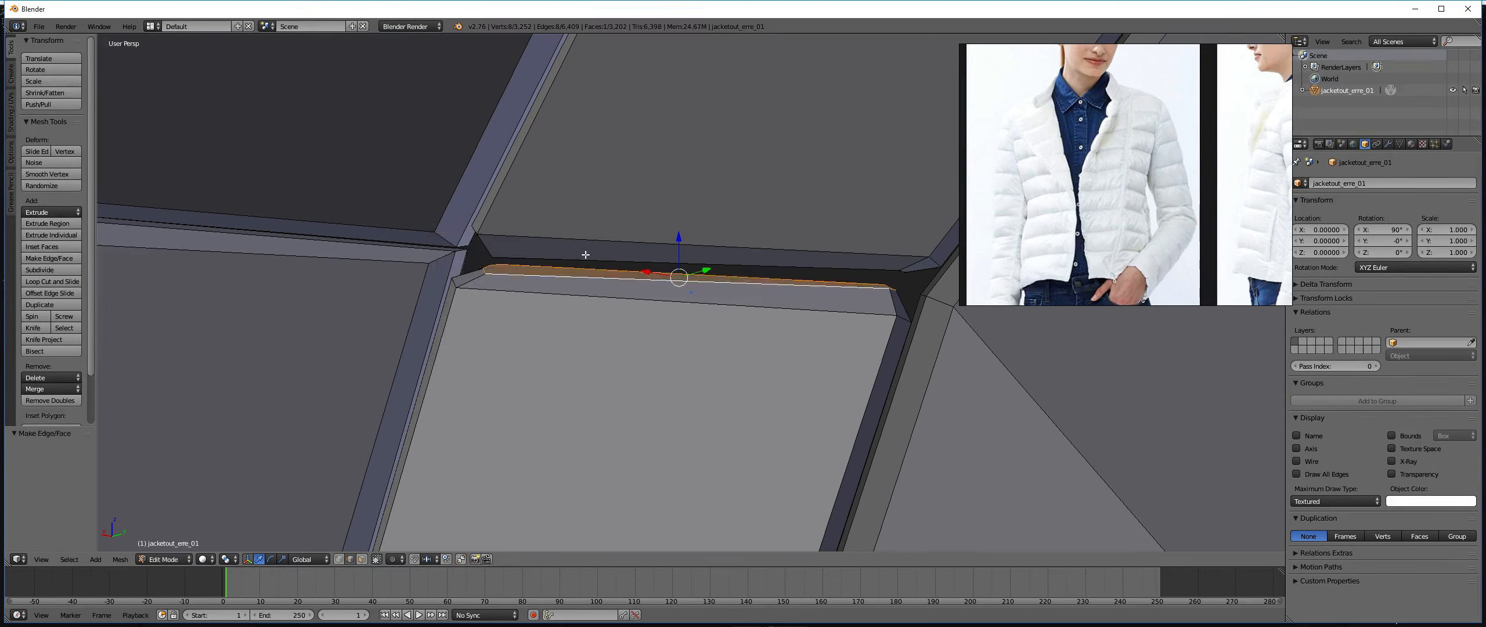
right_click(580, 256, "alt")
key("f")
Knife a cut along the refilled seam face from its inner corner vertex to the opposite end.
middle_click_drag(579, 256, 547, 289)
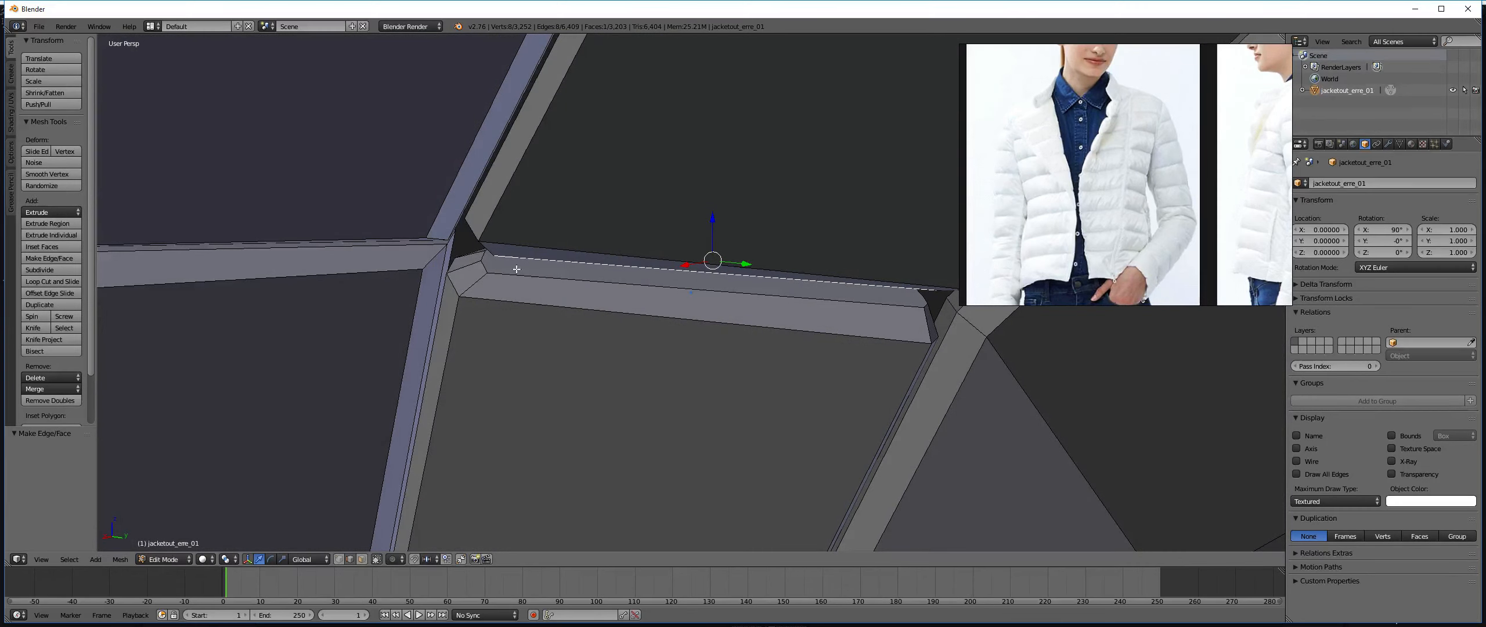
right_click(484, 262)
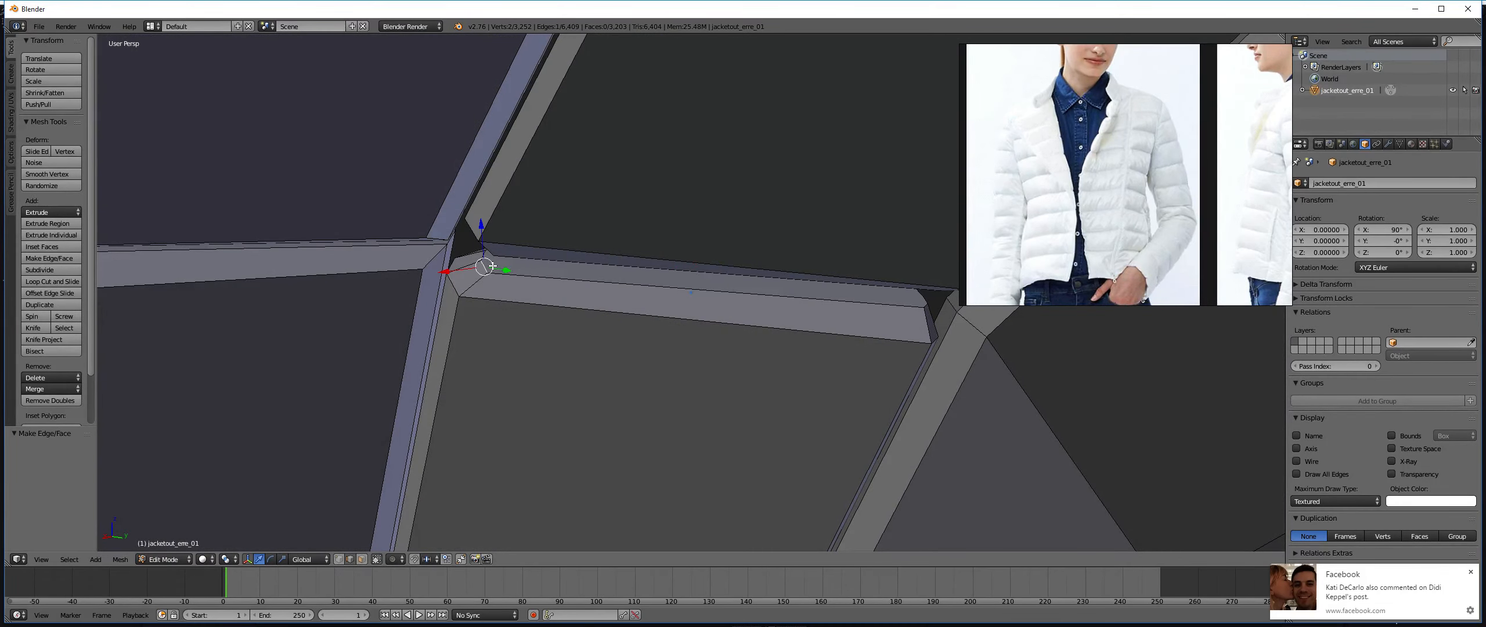
key("k")
left_click(484, 262)
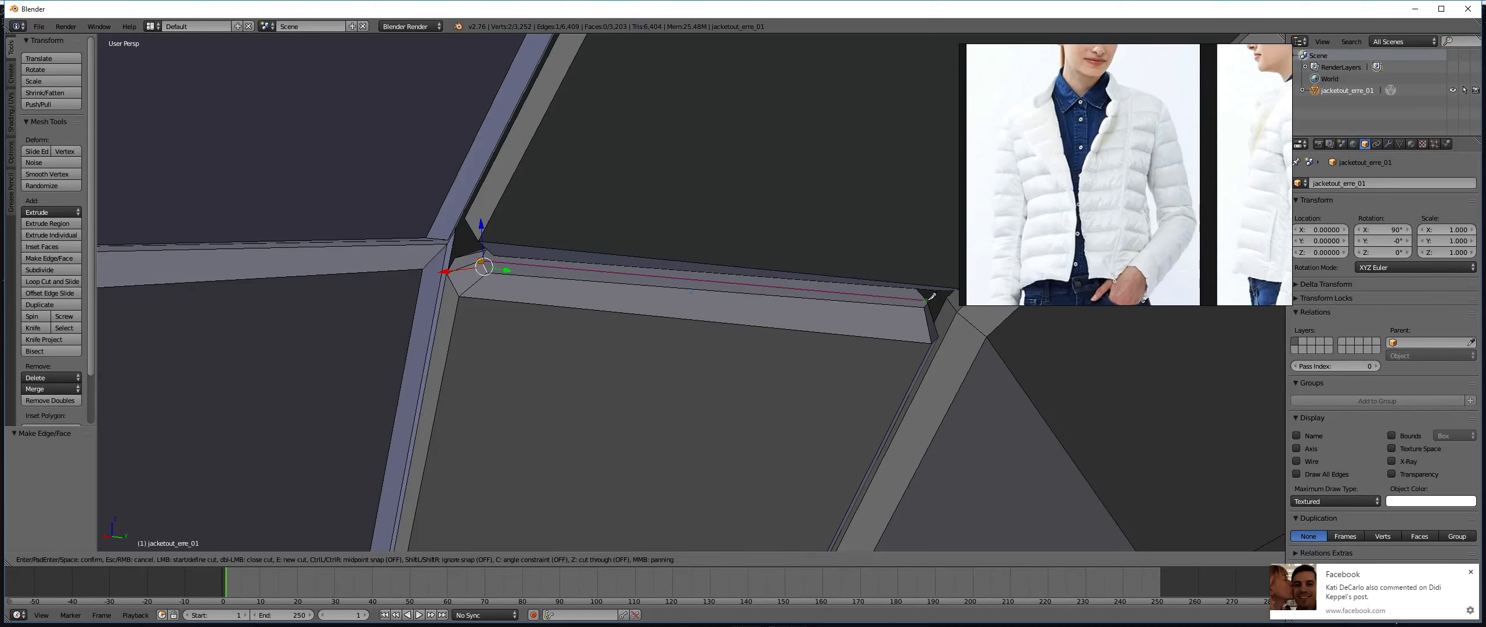
left_click(928, 300)
key("Return")
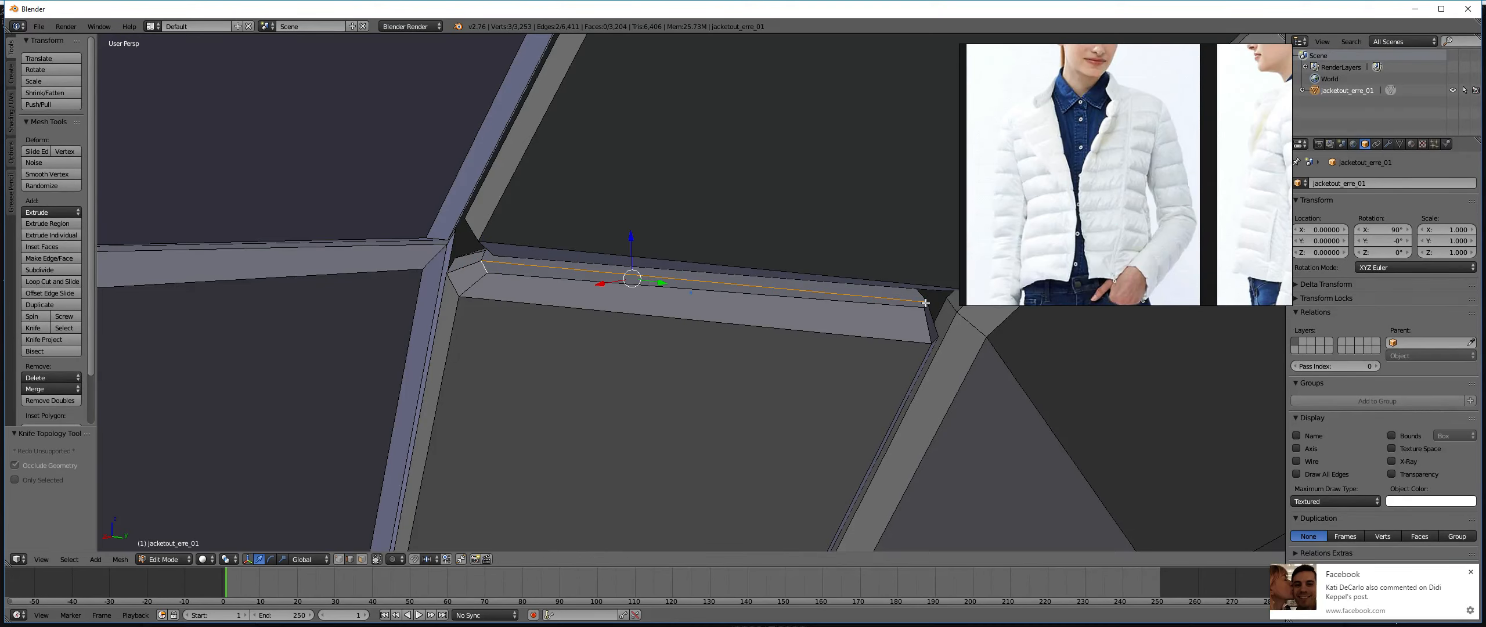
In vertex select mode, merge the vertex at the knife cut's far end with the adjacent corner vertex using At Last.
middle_click_drag(885, 286, 886, 288)
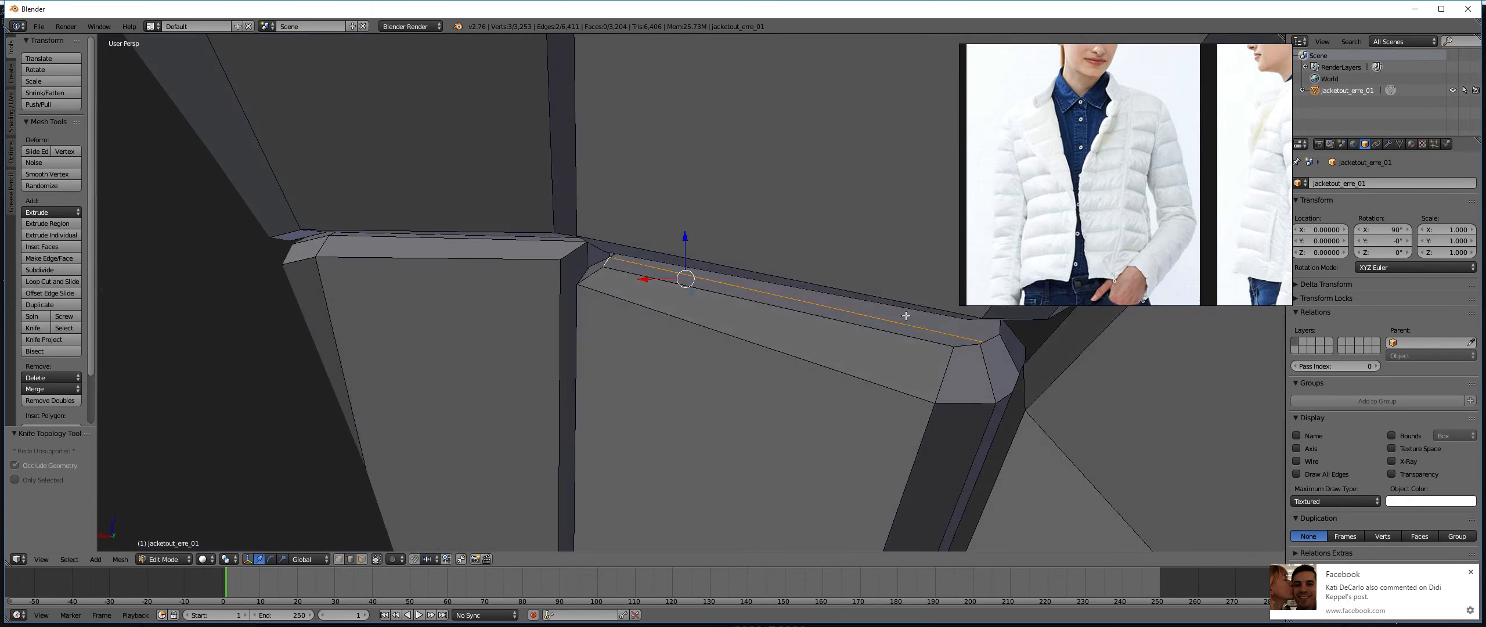
key("ctrl+Tab")
left_click(896, 311)
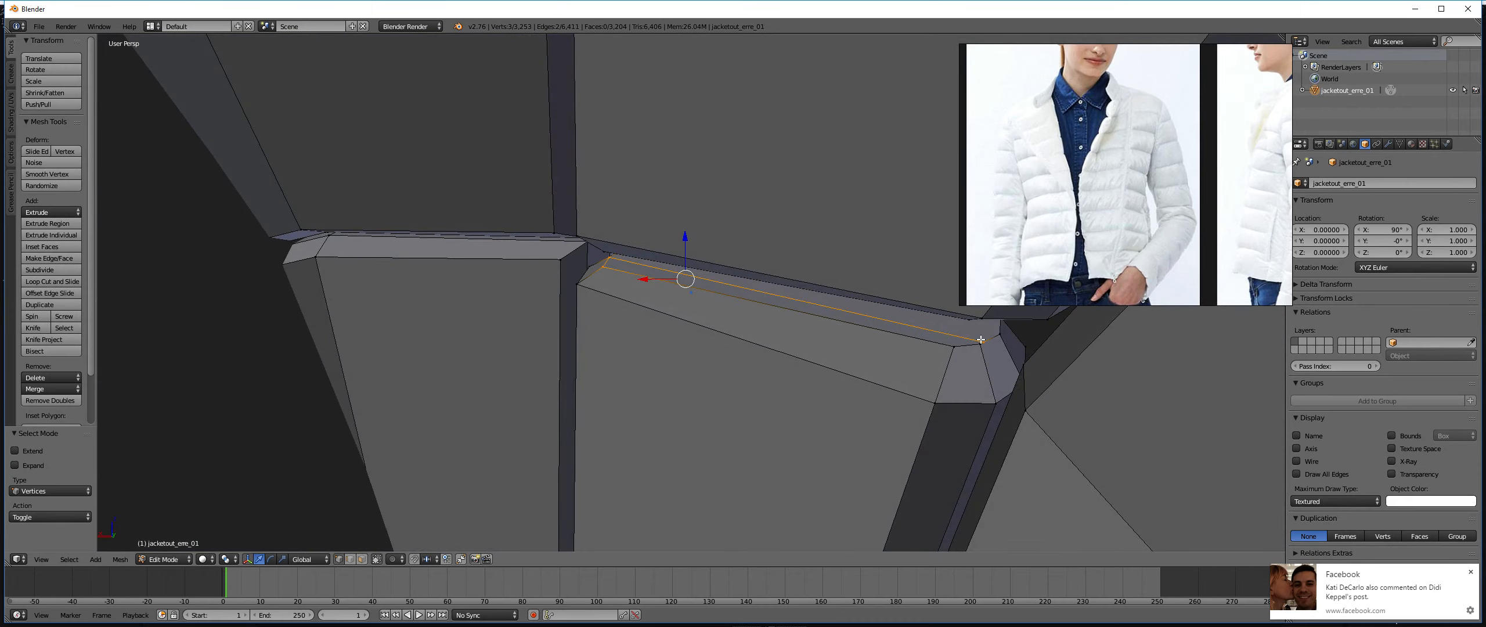
right_click(980, 340, "shift")
key("alt+m")
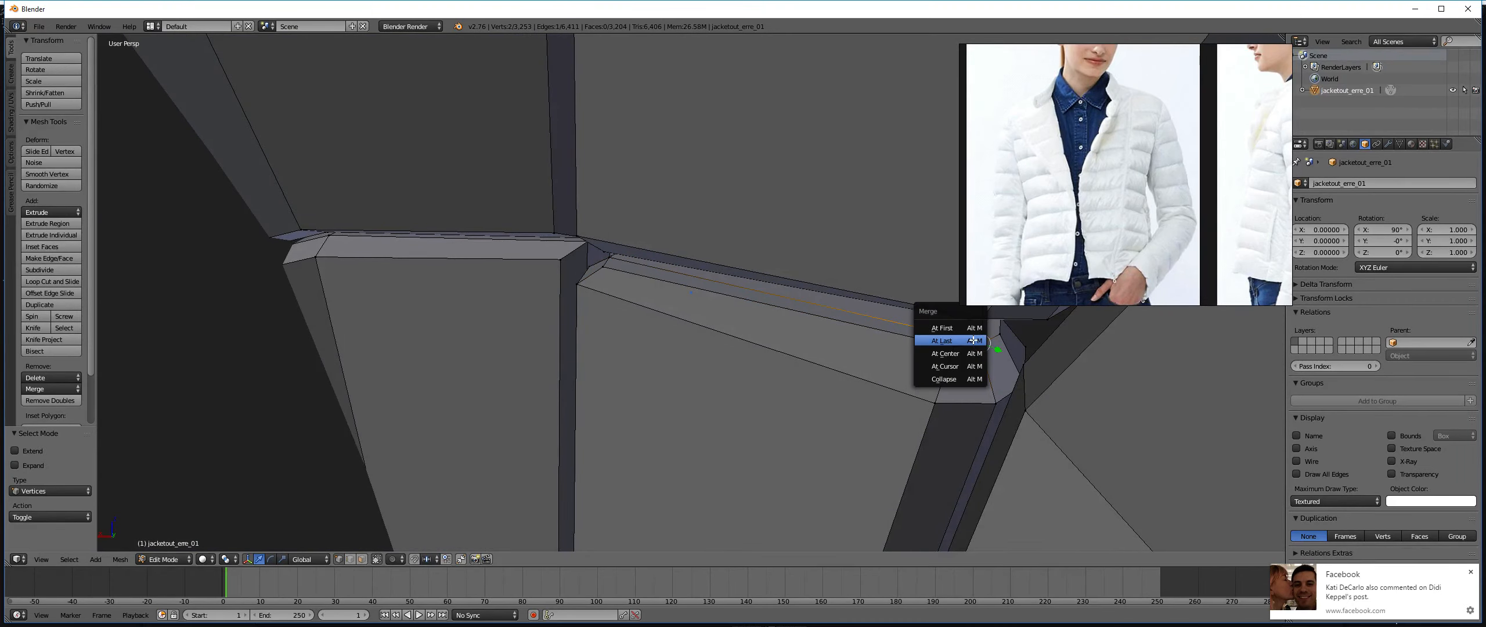
left_click(972, 342)
Knife a second cut along the seam's other new face, from the end corner vertex to the opposite inner corner.
middle_click_drag(972, 343, 714, 317)
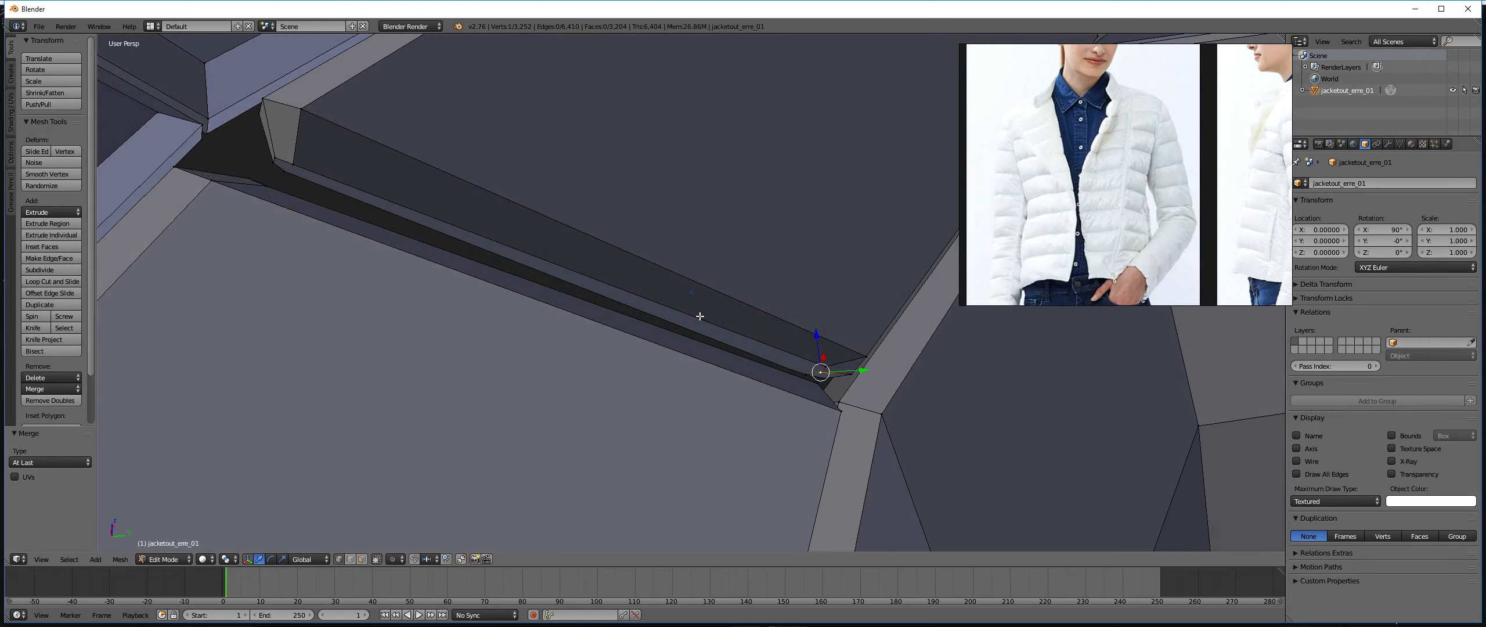
key("a")
right_click(820, 371)
key("k")
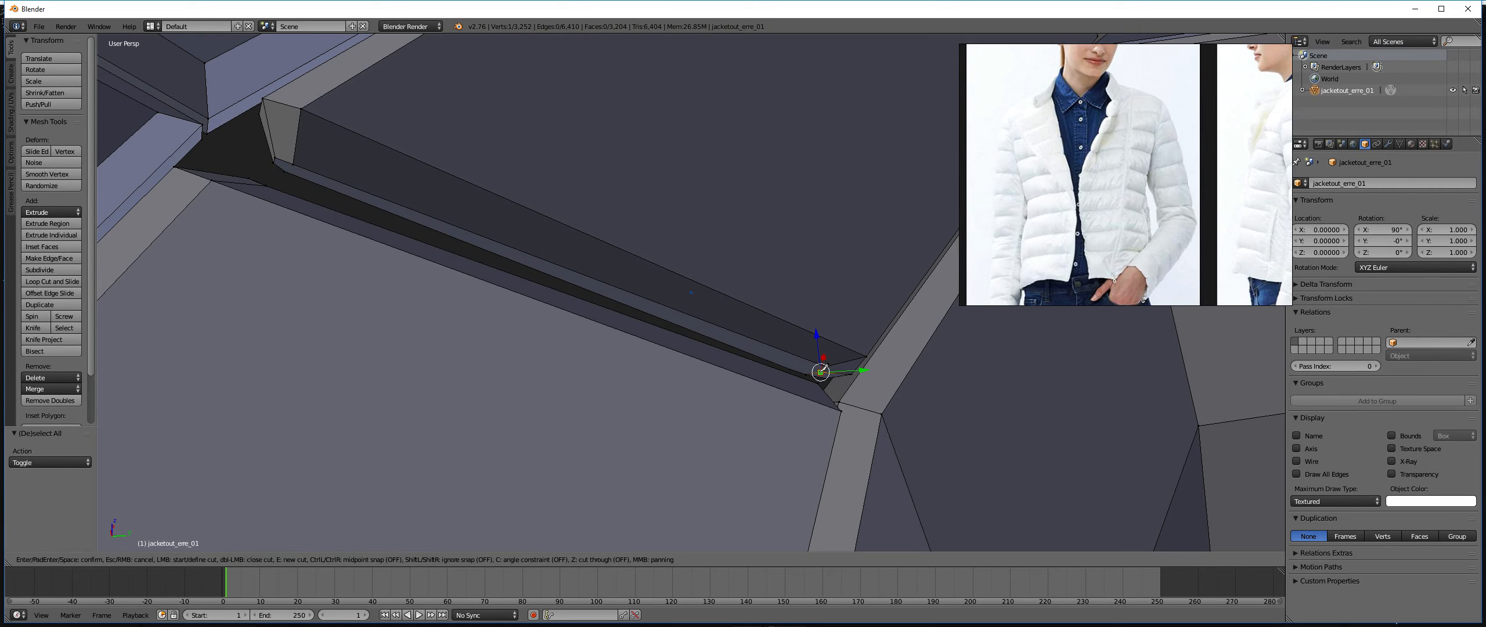
left_click(820, 372)
left_click(275, 157)
key("Return")
Try to merge two corner vertices at the far end of the chest-strip seam using At Last.
middle_click_drag(384, 166, 649, 300)
scroll(649, 300, "down", 5)
middle_click_drag(859, 230, 827, 283)
scroll(827, 283, "up", 3)
scroll(826, 282, "up", 6)
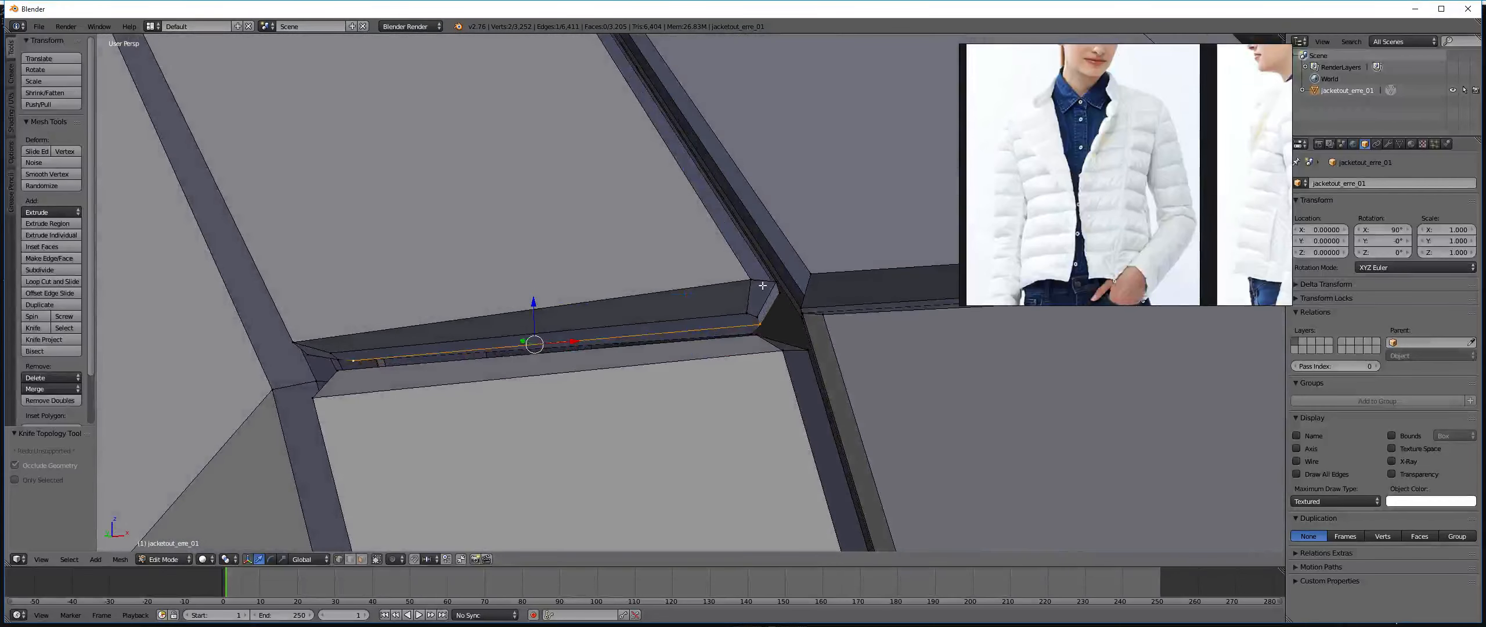
right_click(774, 283)
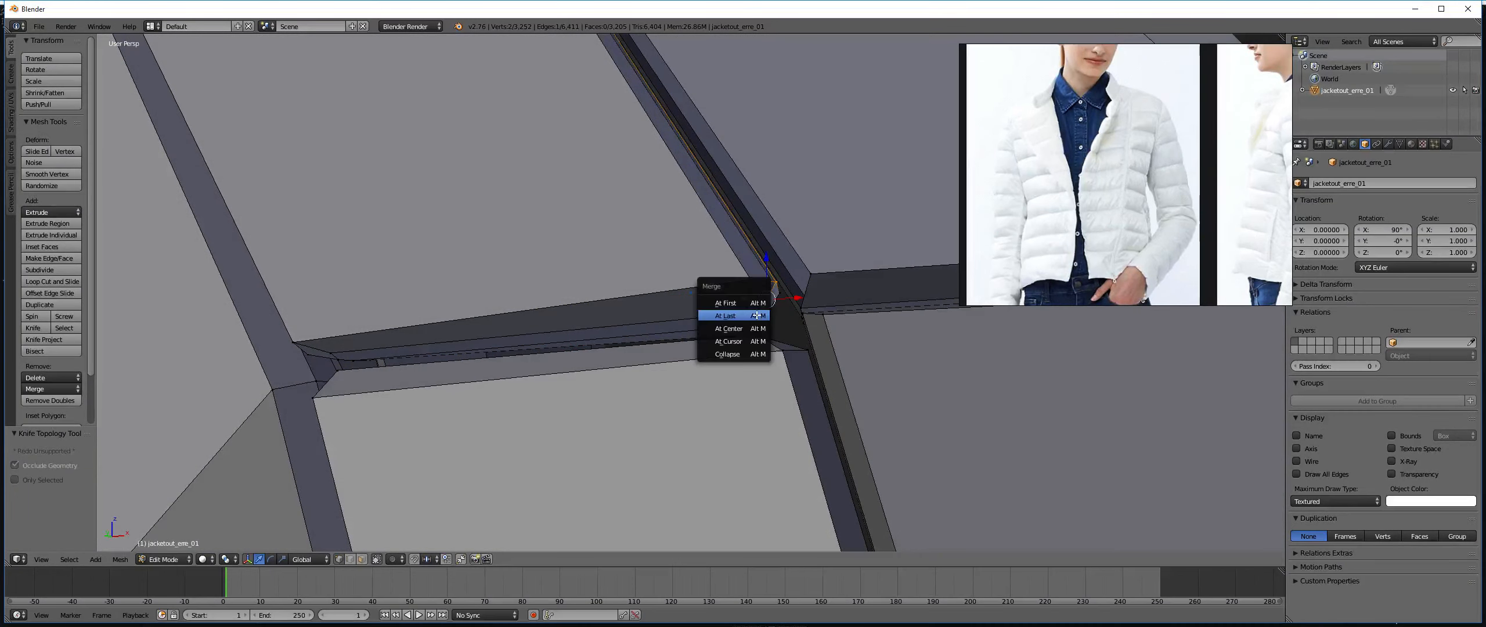
left_click(757, 315)
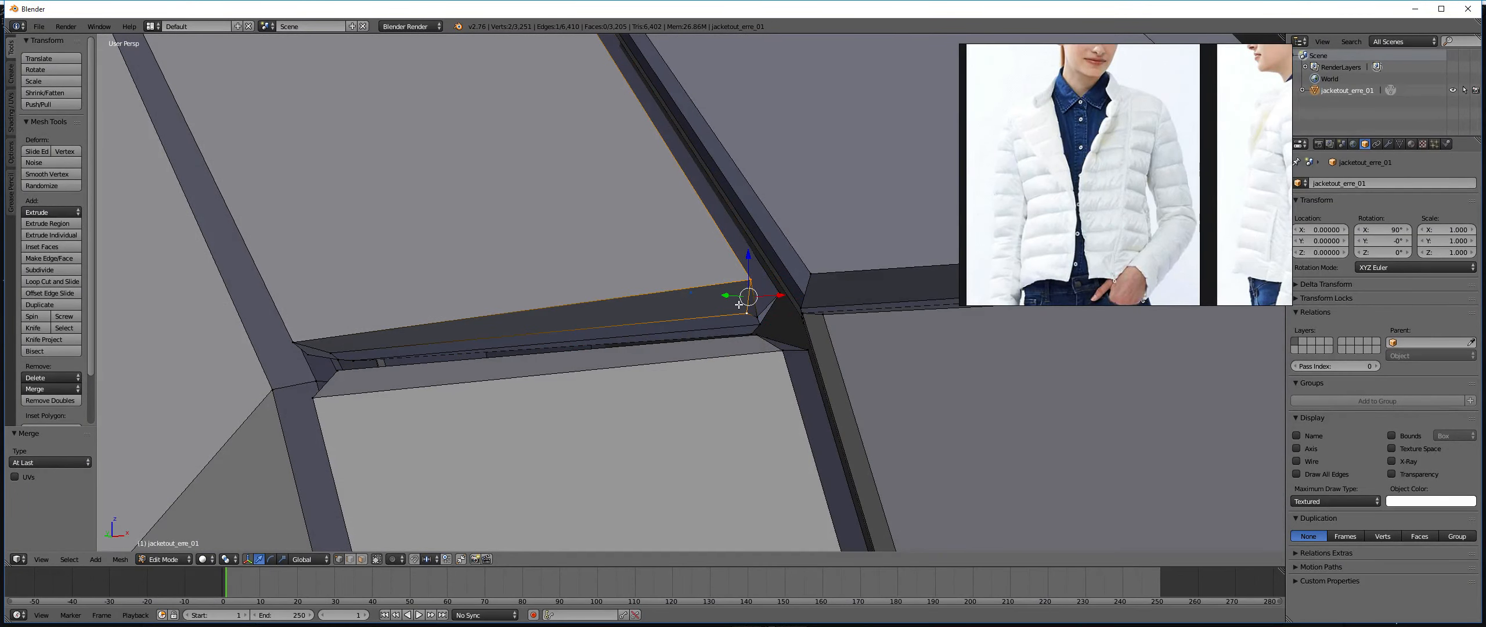
key("ctrl+z")
Merge the stray vertex pairs where the diagonal seam meets the chest-strip junction, using At Last.
middle_click_drag(791, 279, 680, 275, "shift")
right_click(675, 297, "shift")
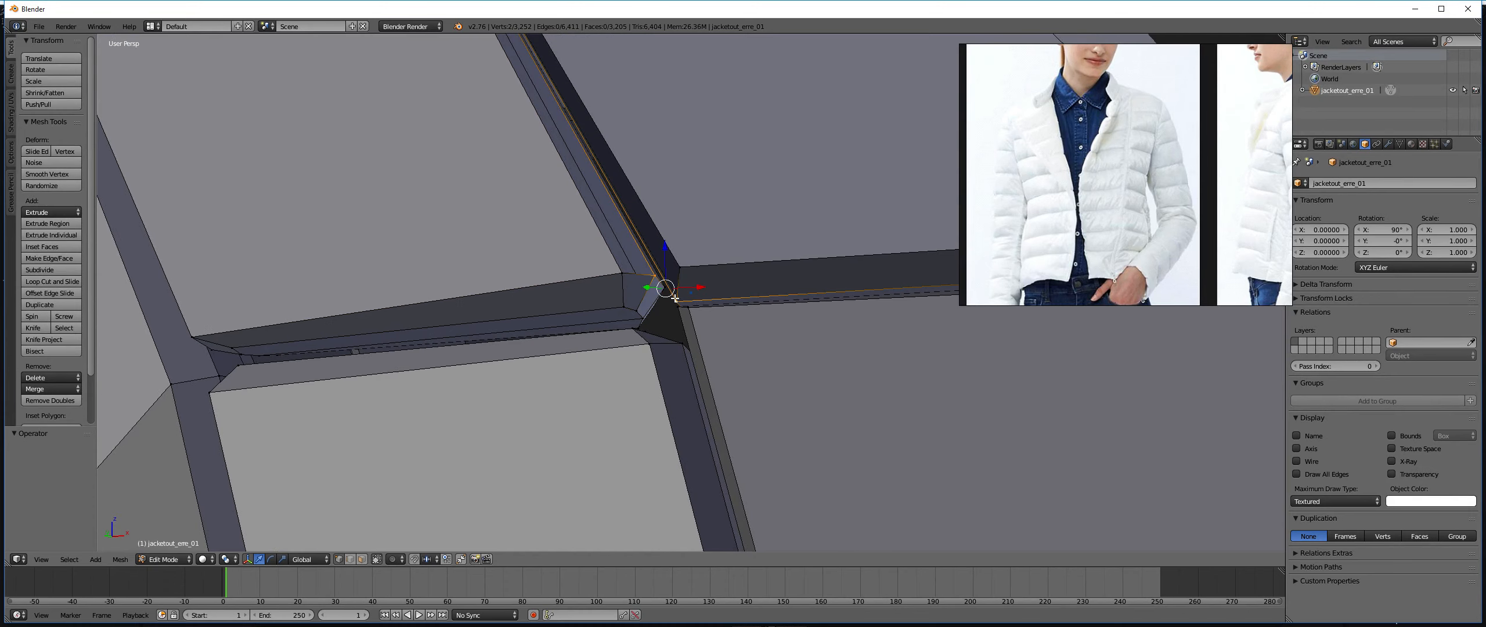
left_click(675, 299)
middle_click_drag(677, 301, 711, 341)
right_click(719, 323, "shift")
key("alt+m")
left_click(718, 326)
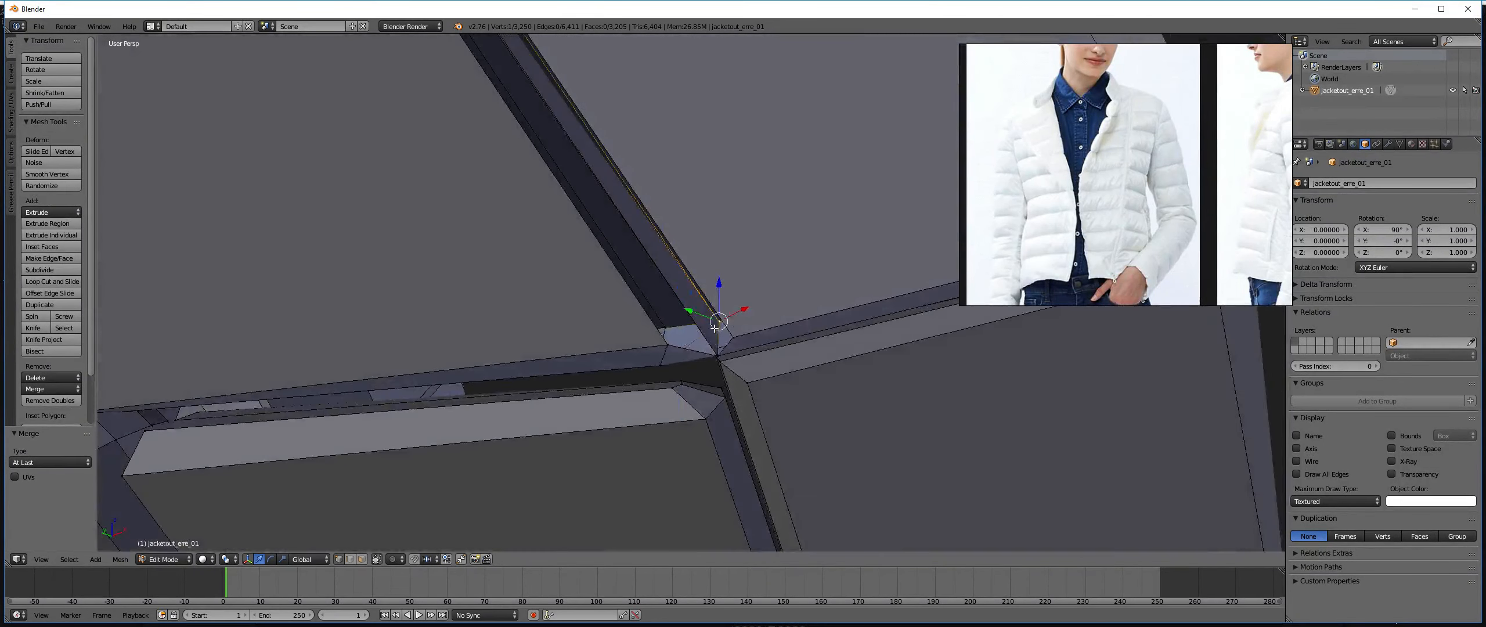
In face select mode, delete the three narrow faces running inside the diagonal seam above the junction.
key("ctrl+Tab")
left_click(691, 352)
right_click(650, 229)
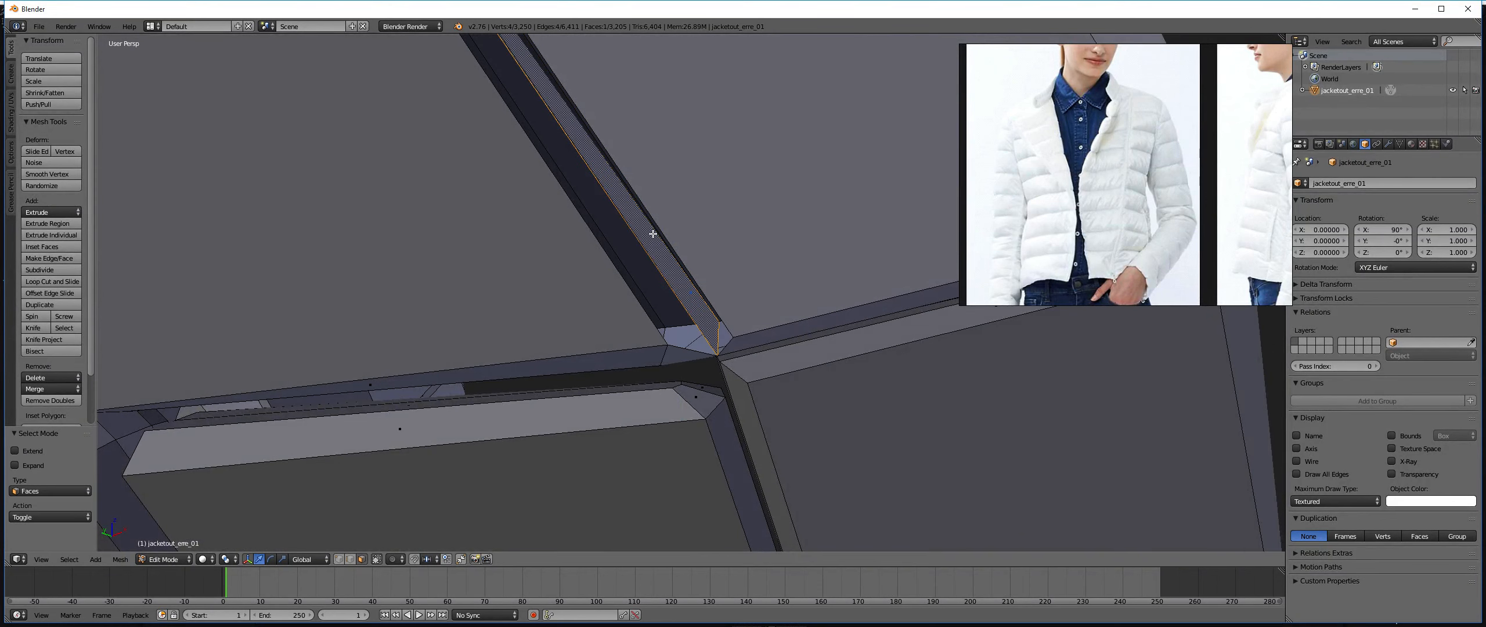
key("x")
left_click(653, 233)
middle_click_drag(654, 233, 707, 316)
right_click(723, 337)
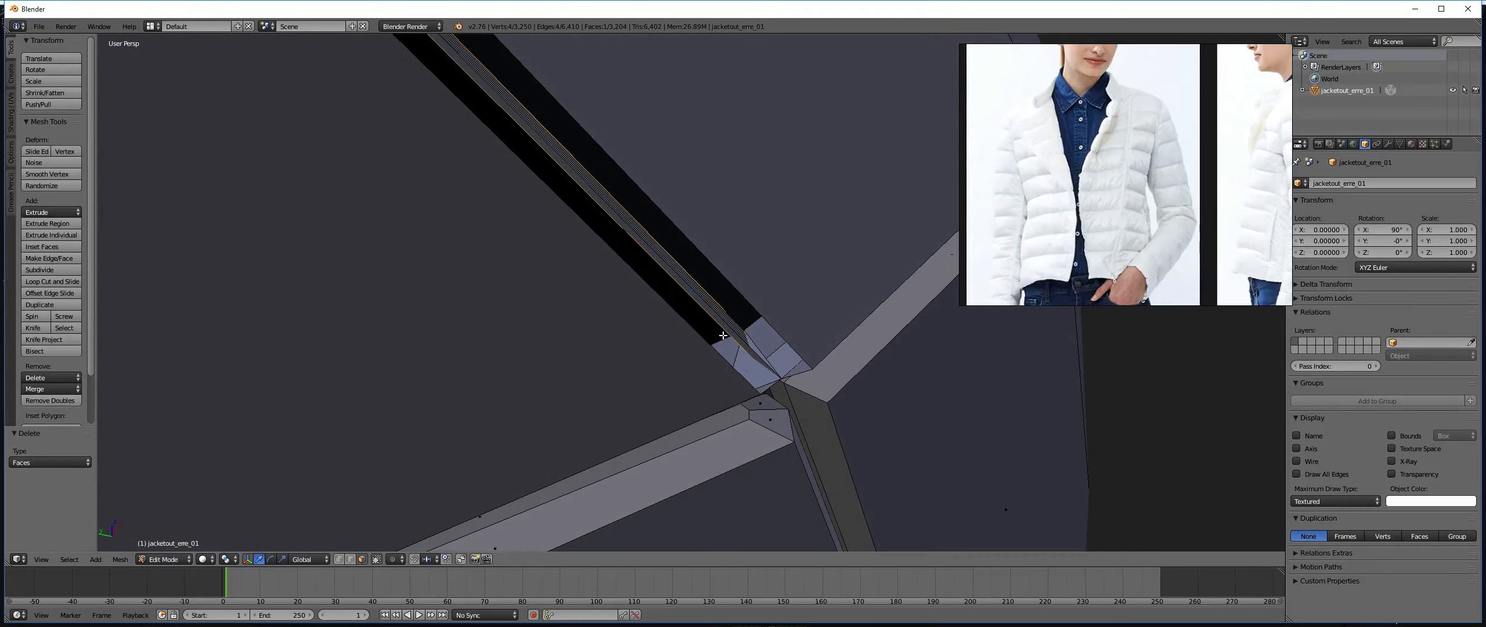
key("x")
left_click(724, 337)
right_click(734, 339)
key("x")
left_click(734, 336)
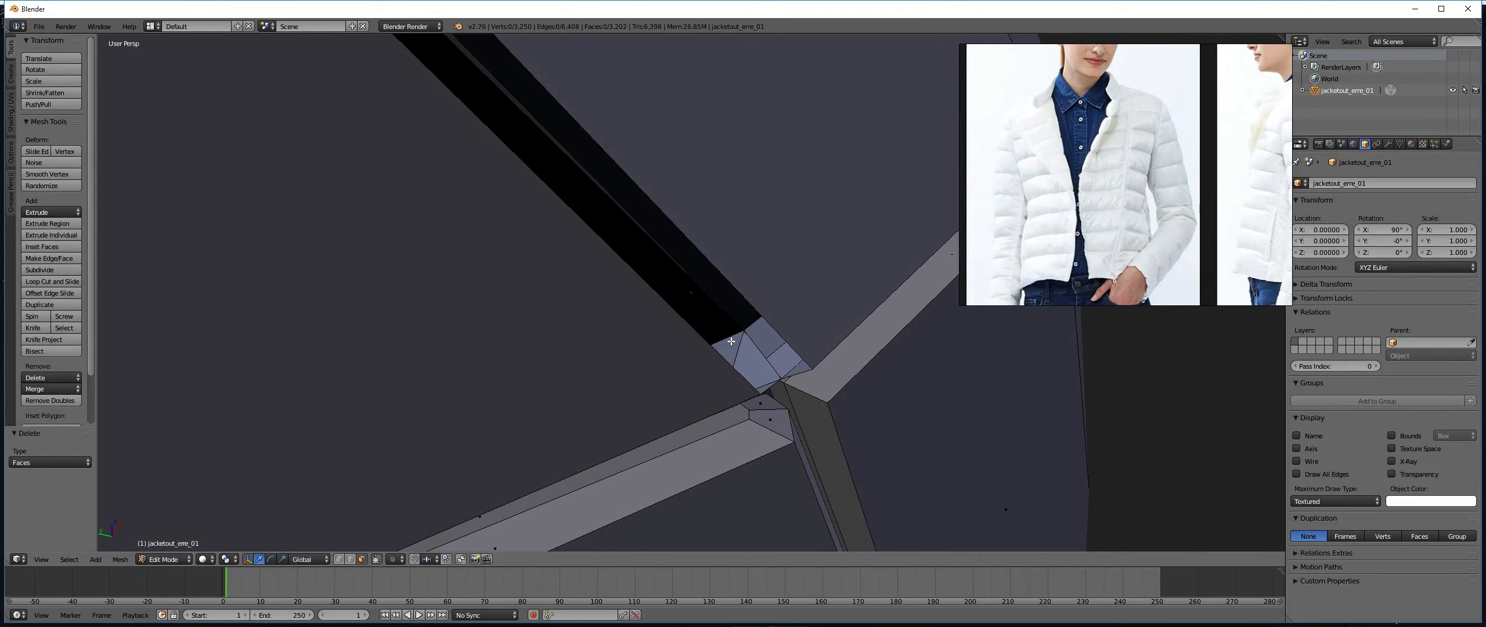
middle_click_drag(735, 337, 730, 343)
In vertex select mode, merge the loose vertex pairs where the diagonal seam meets the chest-strip junction, using At Last.
middle_click_drag(730, 343, 679, 310)
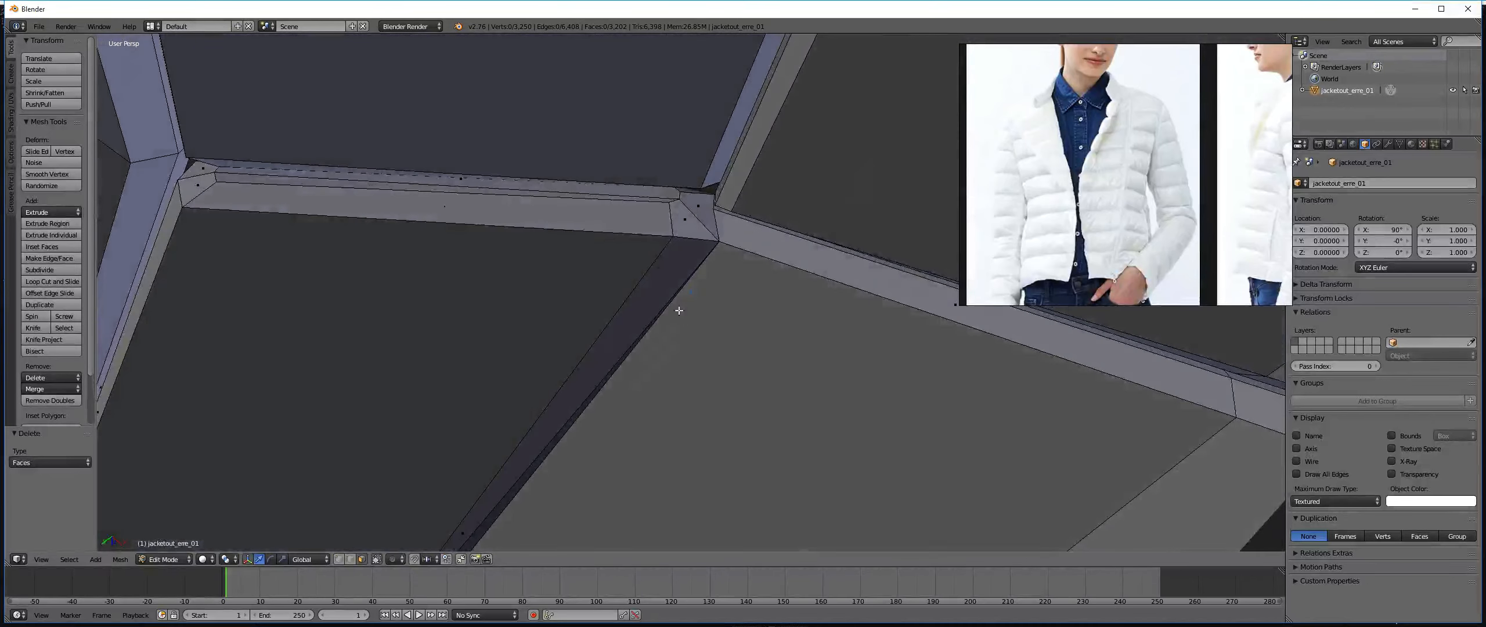
key("ctrl+Tab")
left_click(680, 193)
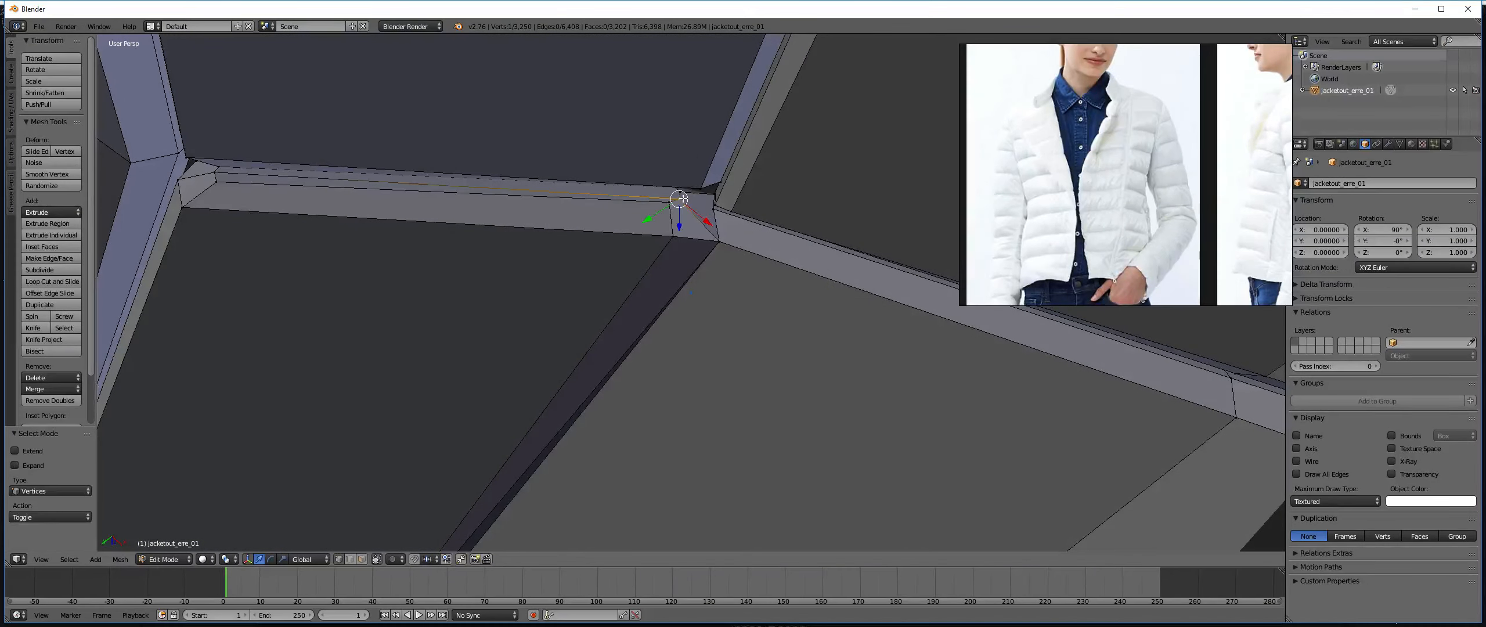
key("alt+m")
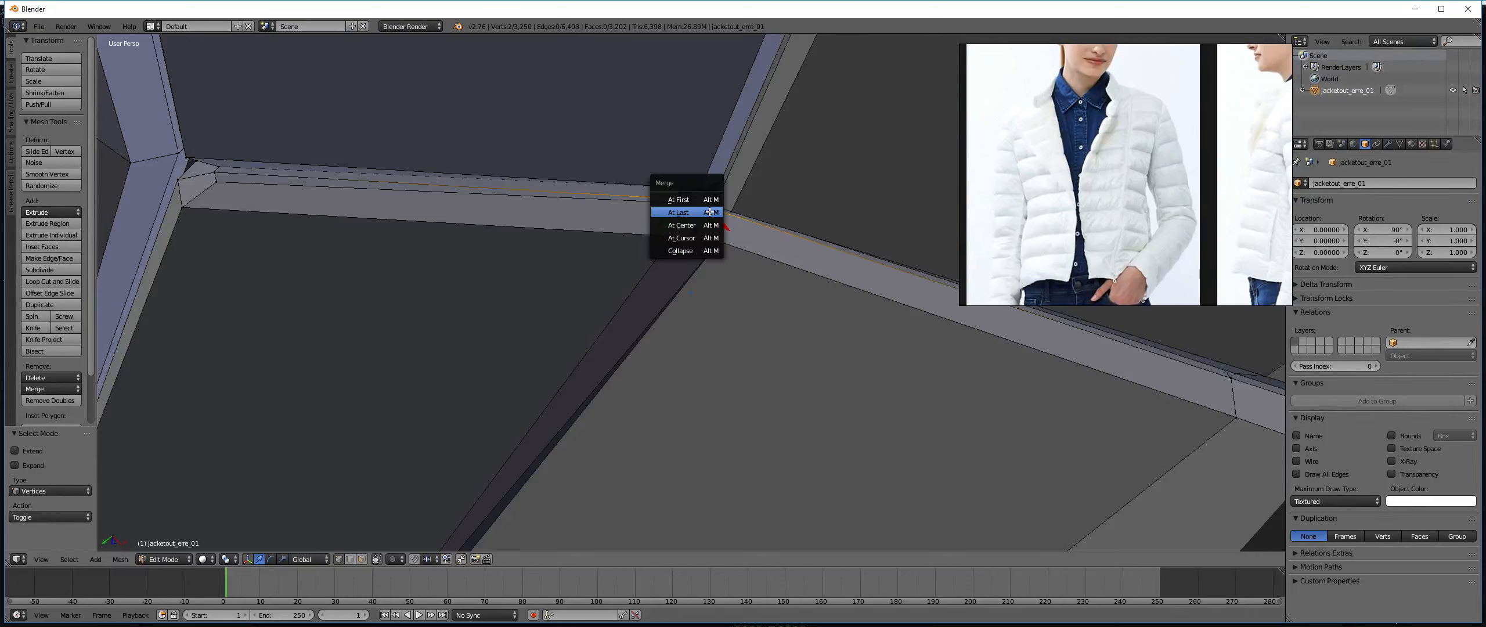
left_click(673, 201)
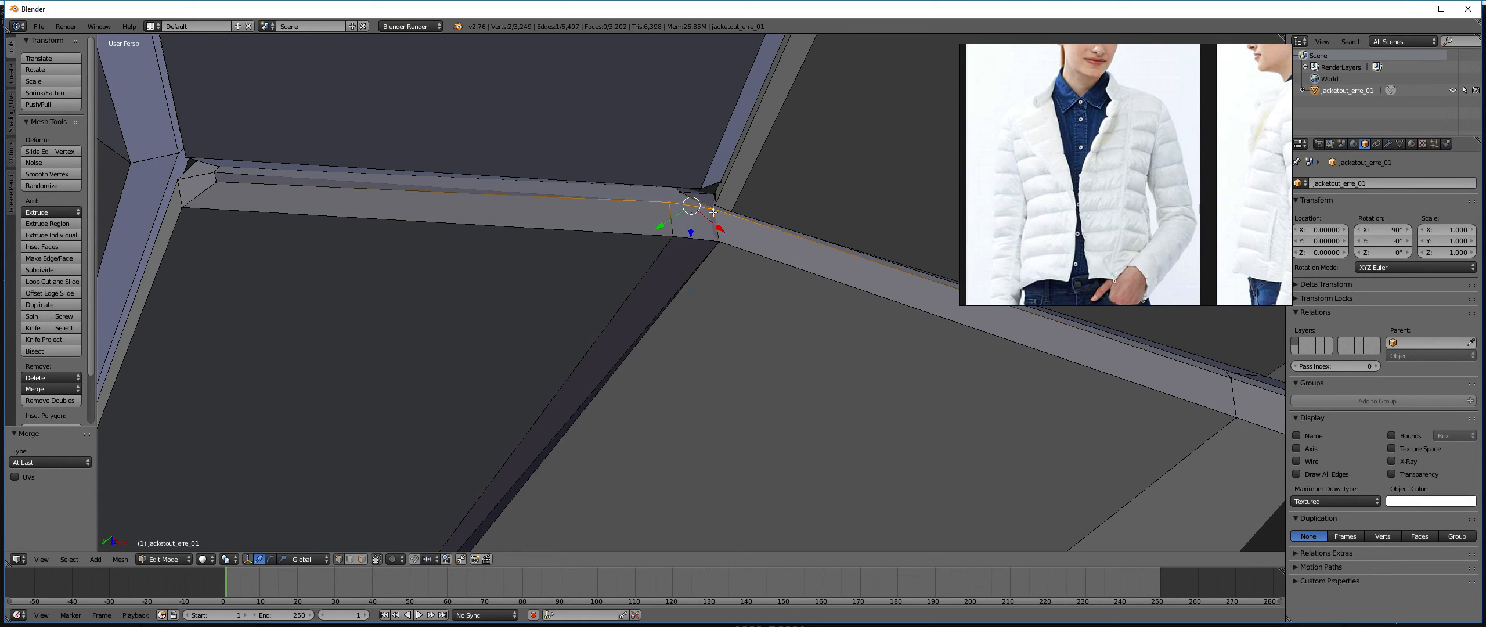
key("alt+m")
left_click(713, 213)
right_click(717, 244, "shift")
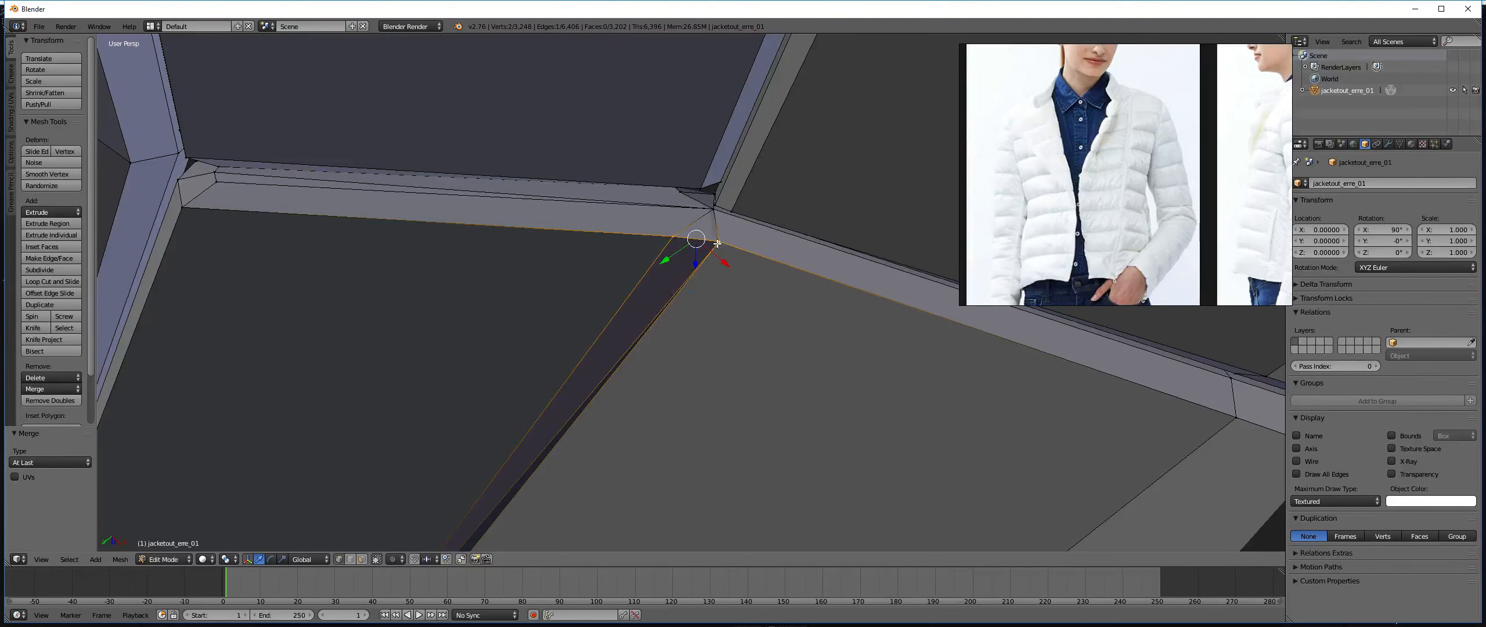
key("alt+m")
left_click(715, 243)
Merge the remaining stray vertices on the opposite side of the same chest-strip junction onto its corner vertices, using At Last.
middle_click_drag(710, 251, 674, 297)
right_click(672, 297, "shift")
key("alt+m")
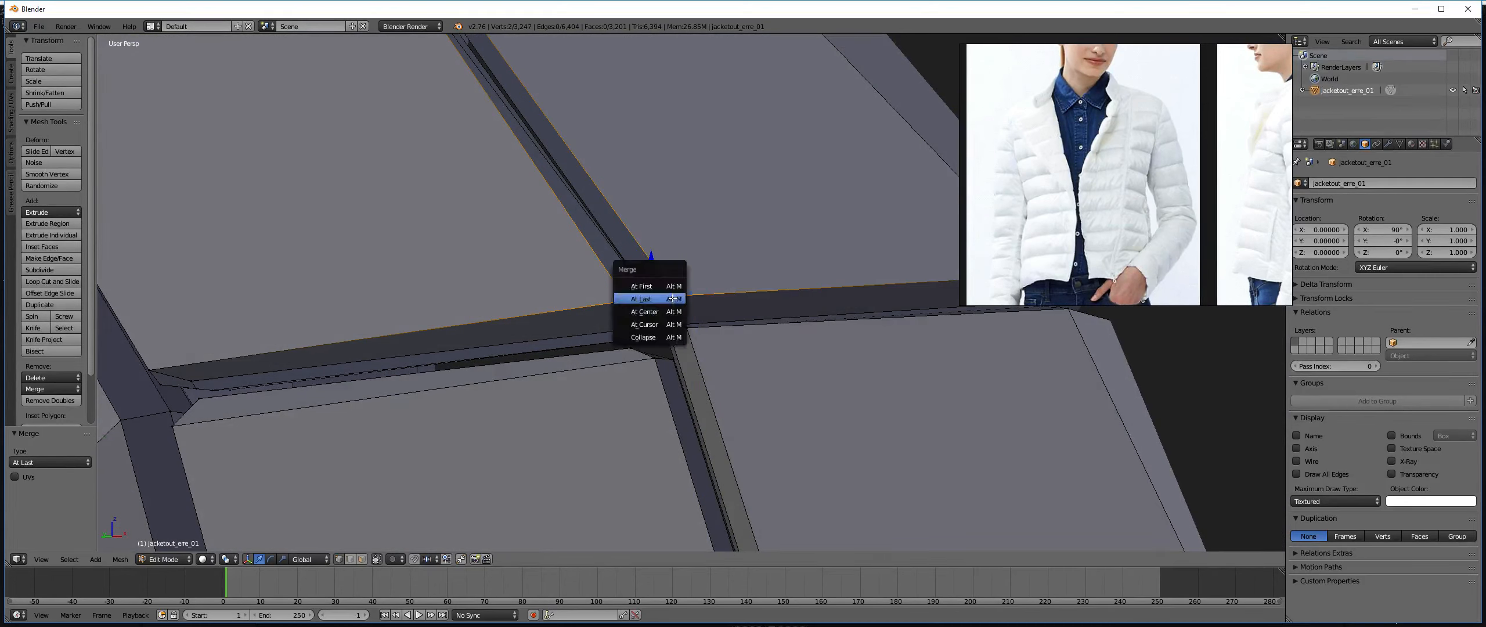
left_click(673, 298)
right_click(642, 329, "shift")
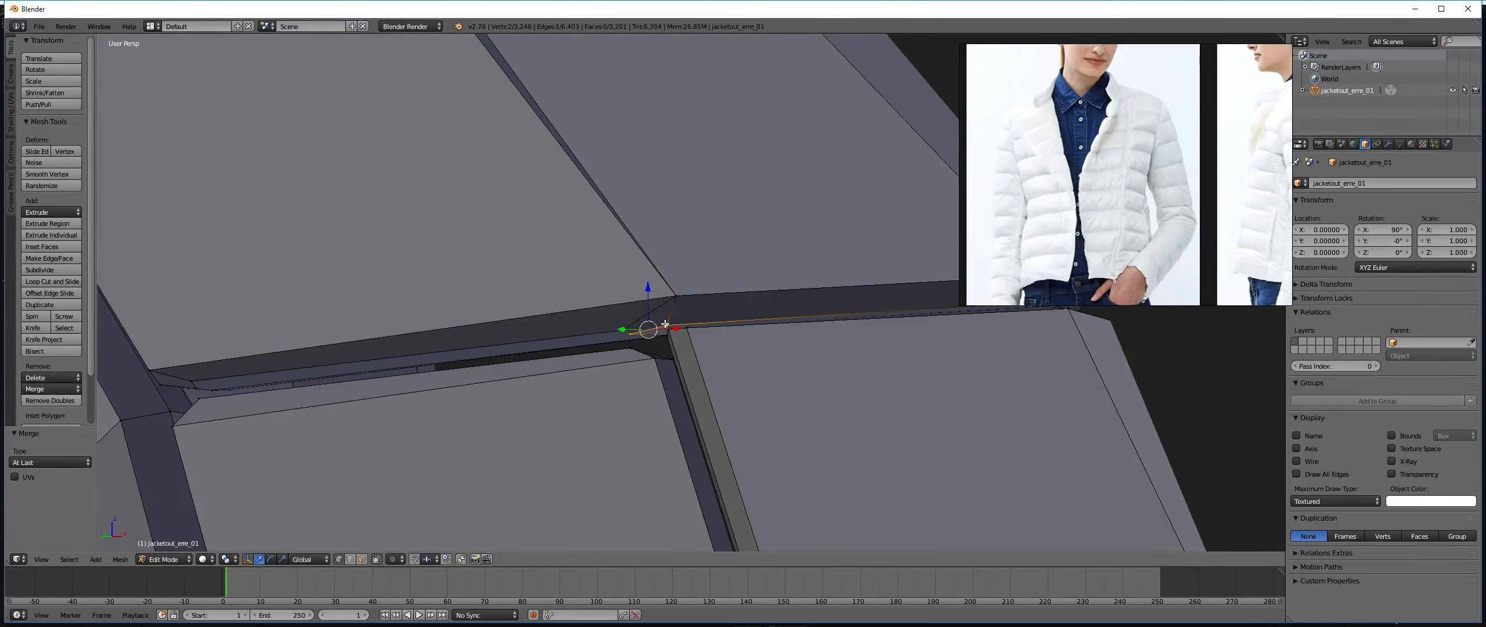
key("alt+m")
left_click(643, 326)
right_click(643, 325)
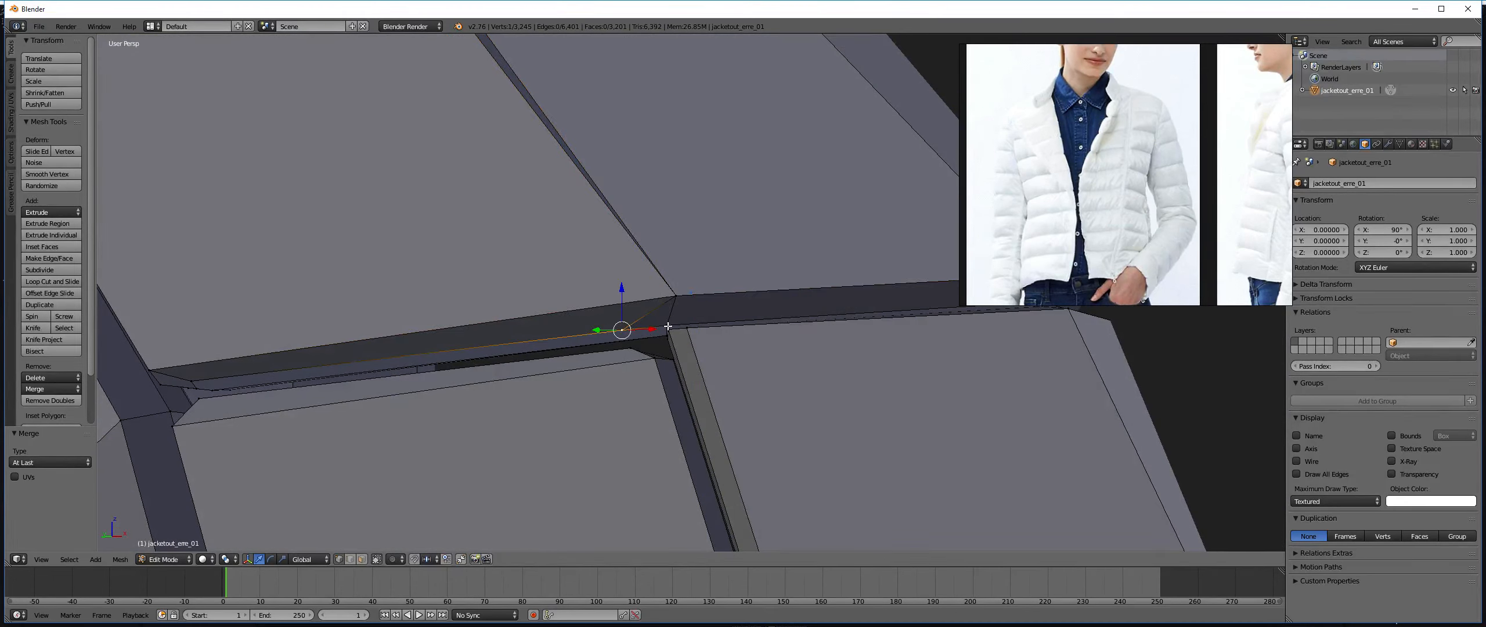
right_click(667, 326, "shift")
key("alt+m")
left_click(667, 326)
In face select mode, delete the long narrow face left inside the diagonal seam.
middle_click_drag(668, 323, 657, 290)
key("ctrl+Tab")
left_click(644, 314)
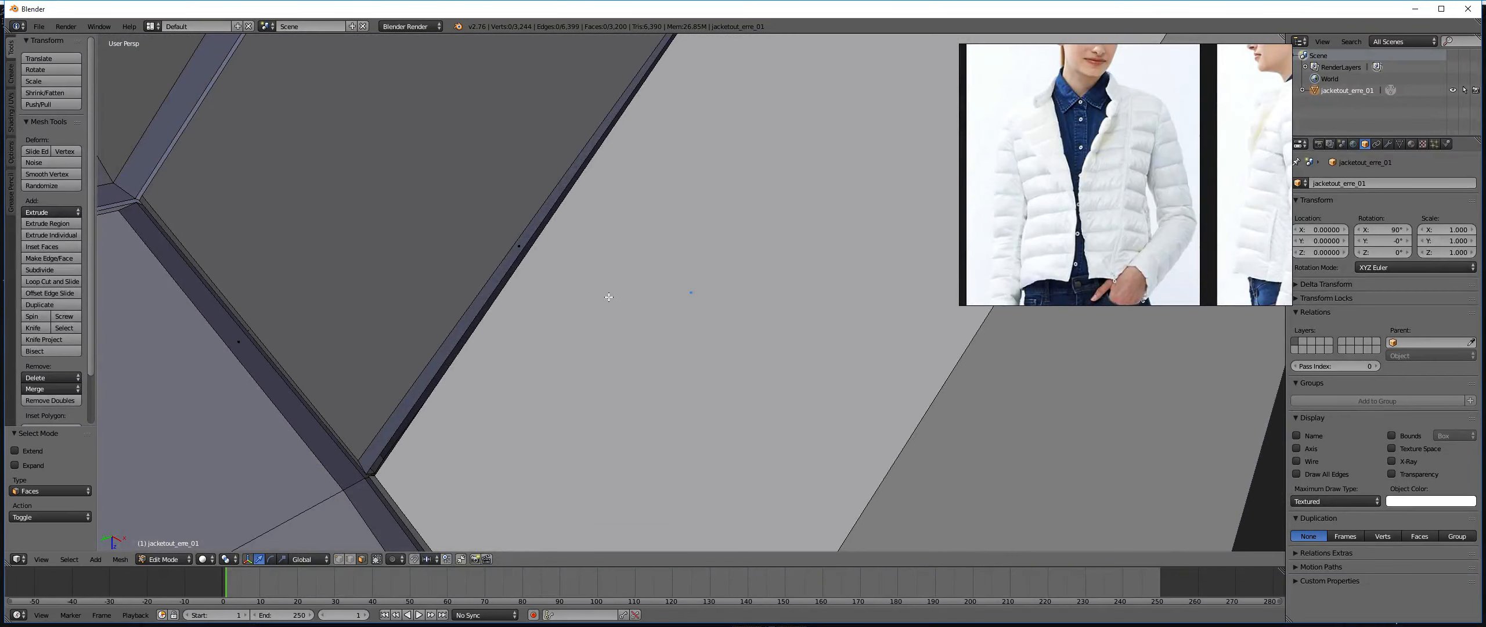
right_click(482, 296)
key("x")
left_click(490, 302)
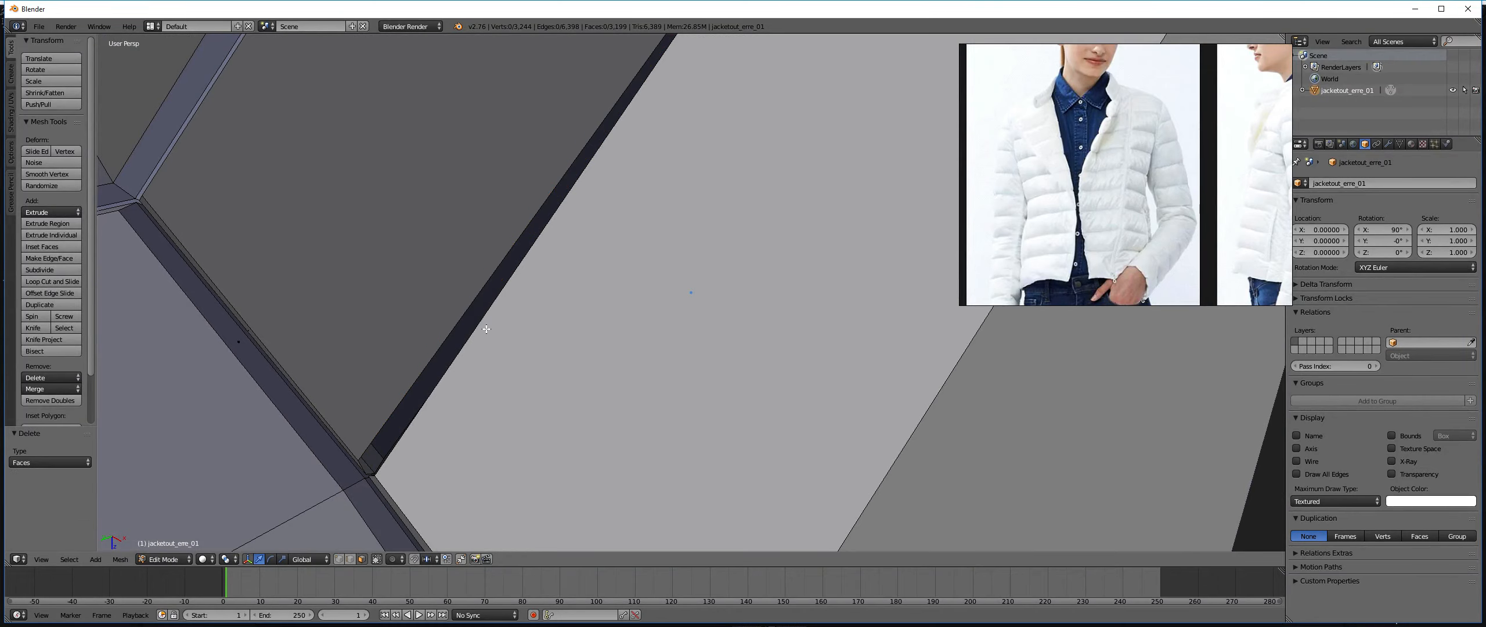
In vertex select mode, merge the corner vertices across the gap at the diagonal seam's other end, using At Last.
mouse_move(487, 328)
middle_mouse_down()
mouse_move(461, 358)
mouse_move(510, 331)
middle_mouse_up()
scroll(494, 342, "down", 6)
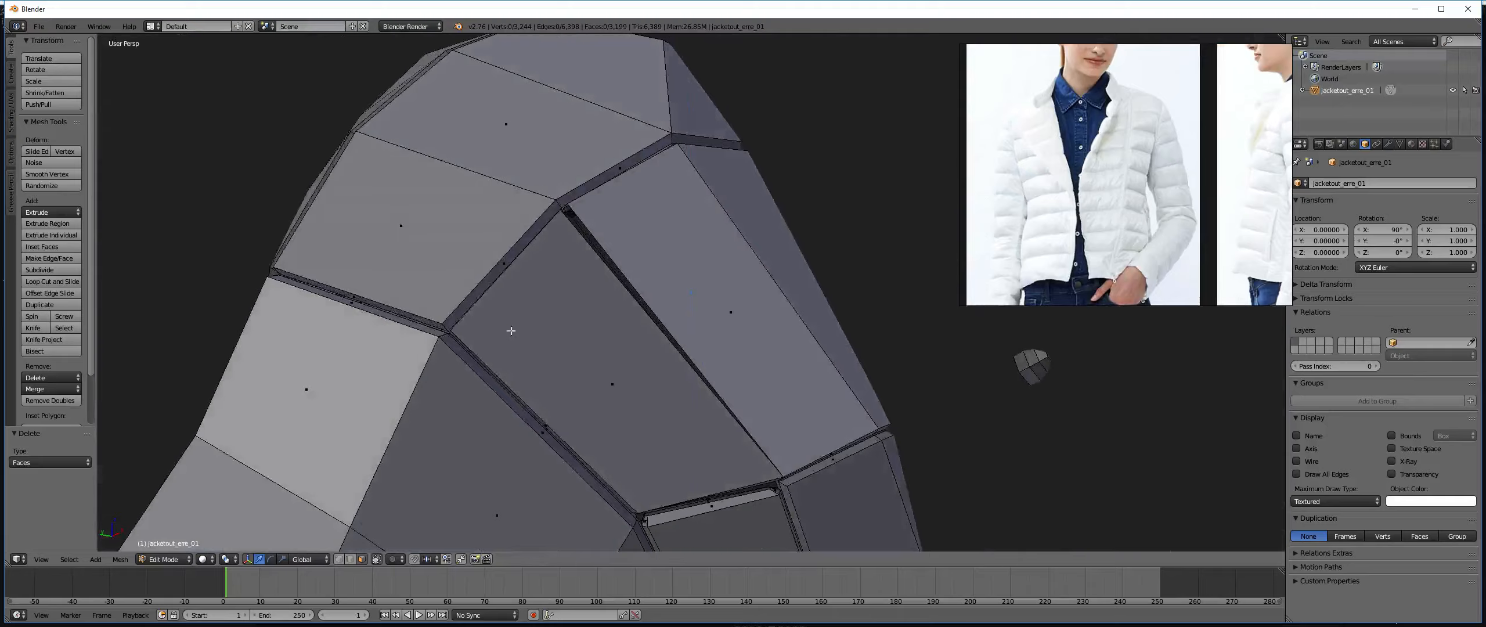
scroll(557, 244, "up", 6)
key("ctrl+Tab")
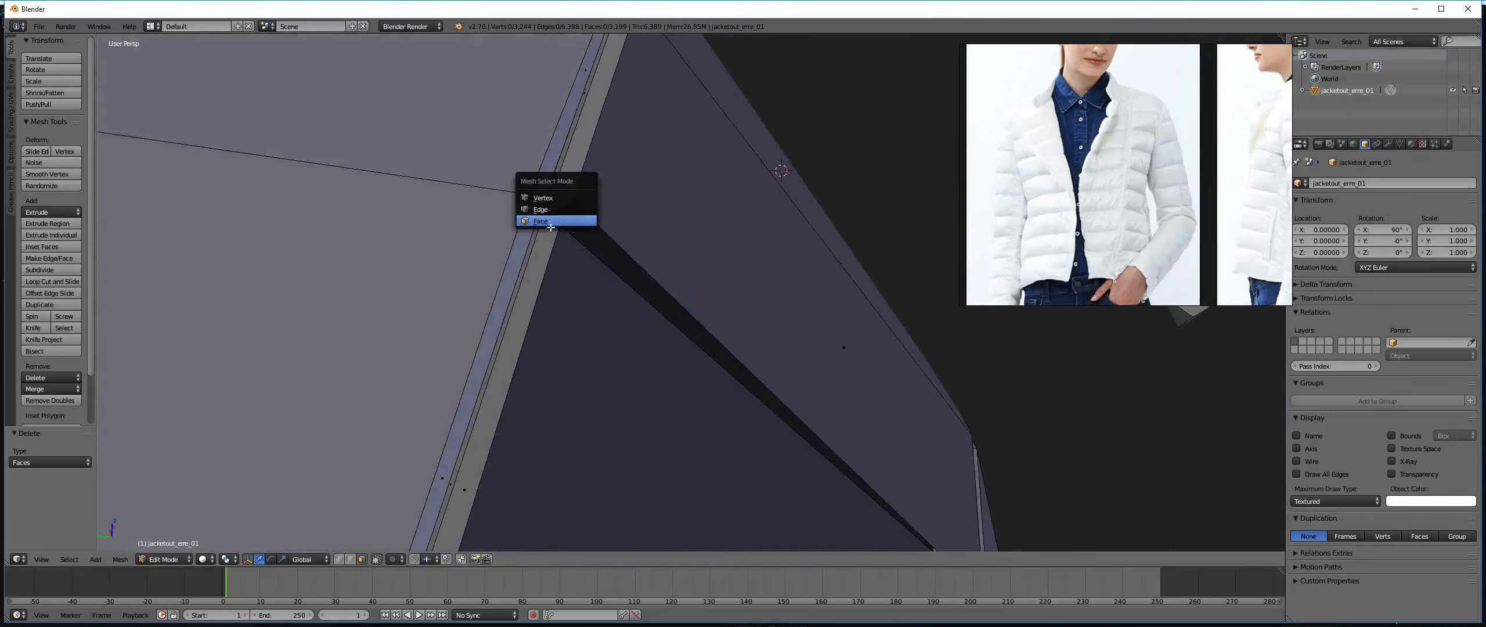
left_click(551, 198)
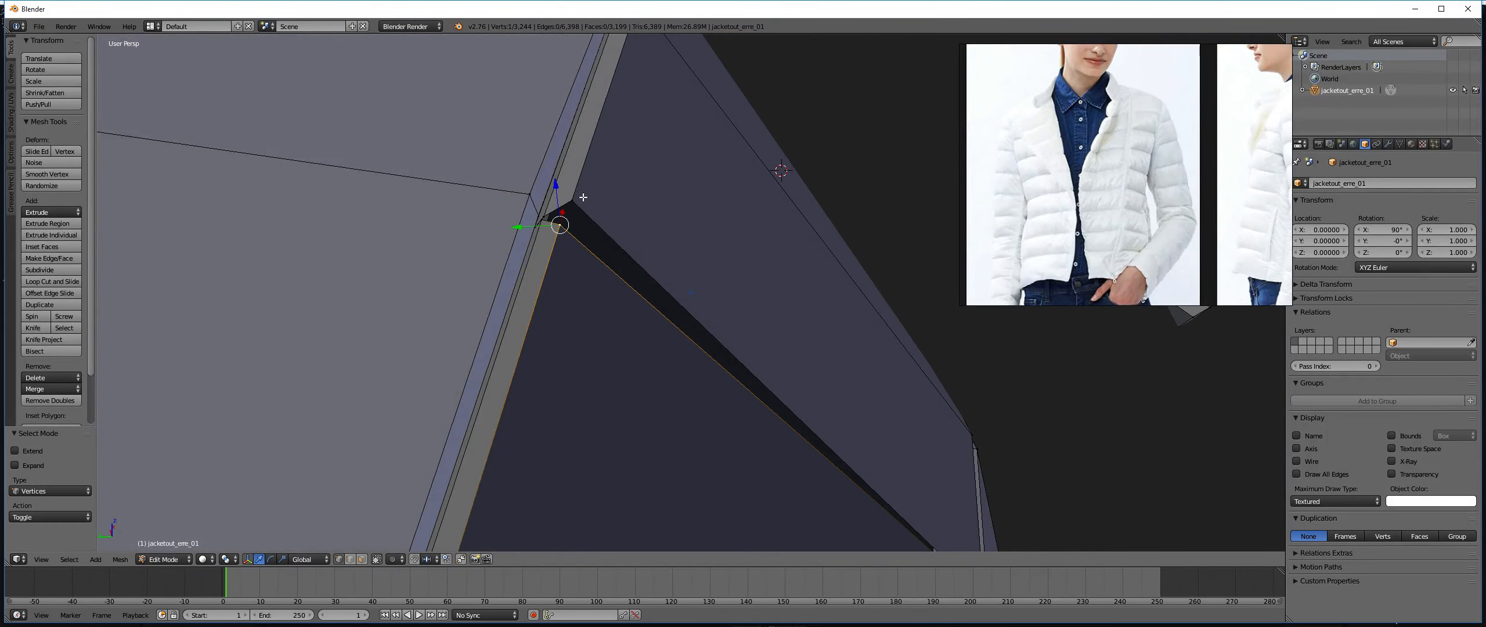
left_click(576, 202)
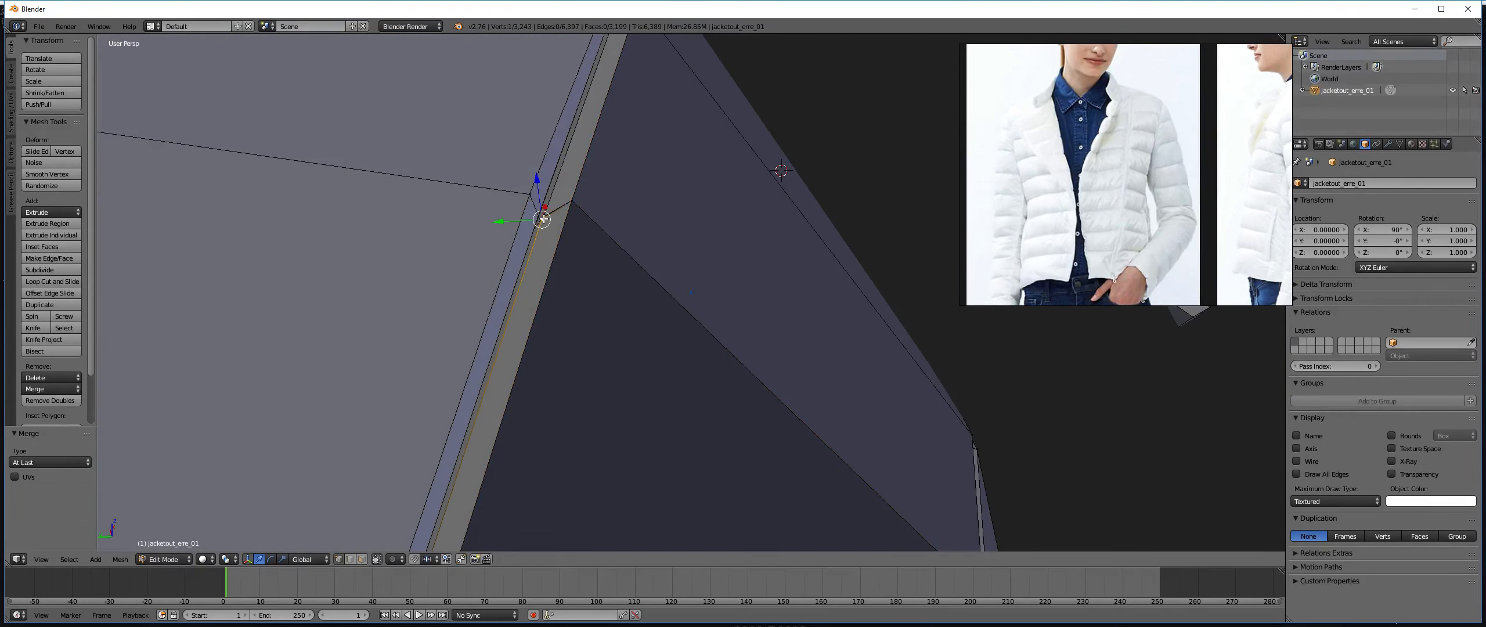
Close the rest of the diagonal seam's gap by merging its remaining end vertex pairs, using At Last.
middle_click_drag(545, 215, 695, 227)
right_click(685, 191)
right_click(699, 199, "shift")
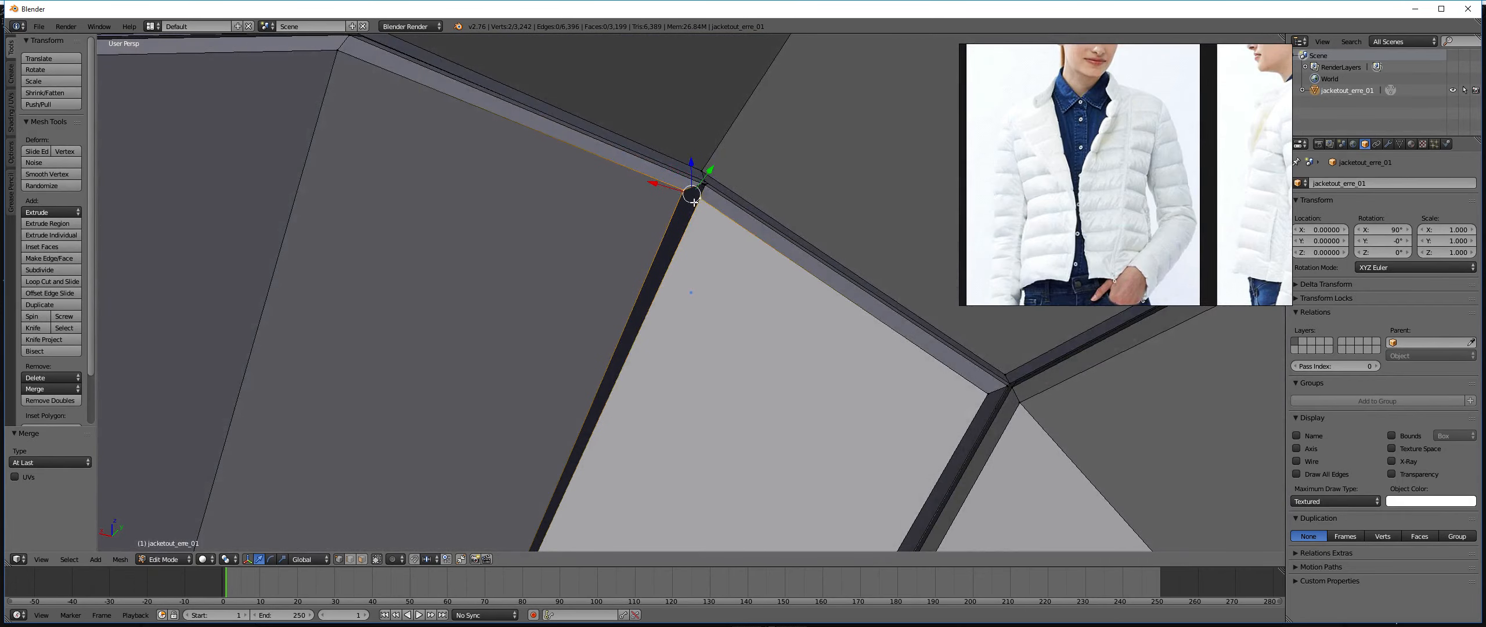
key("alt+m")
left_click(696, 201)
right_click(701, 184)
middle_click_drag(700, 184, 702, 186)
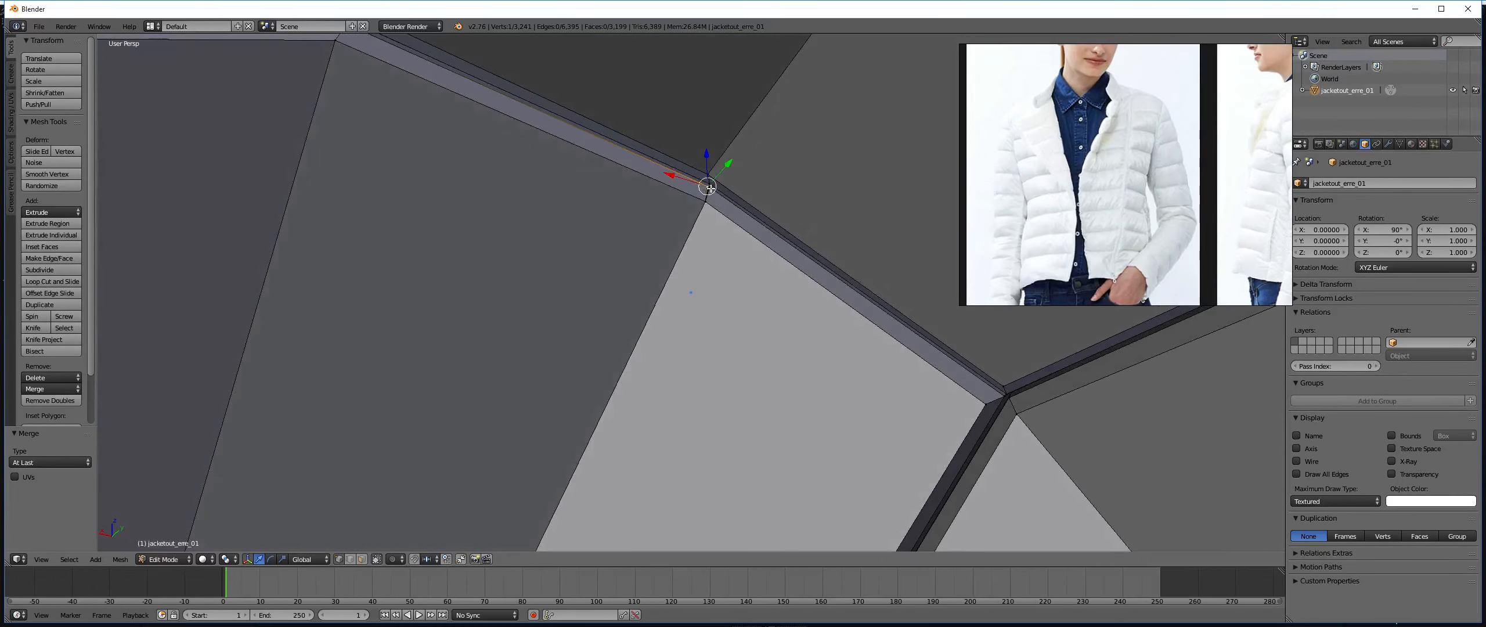
key("alt+m")
left_click(703, 230)
In face select mode, delete the narrow seam faces between the two neighbouring side panels, leaving both panels out of the selection.
middle_click_drag(703, 230, 514, 189)
scroll(703, 270, "down", 4)
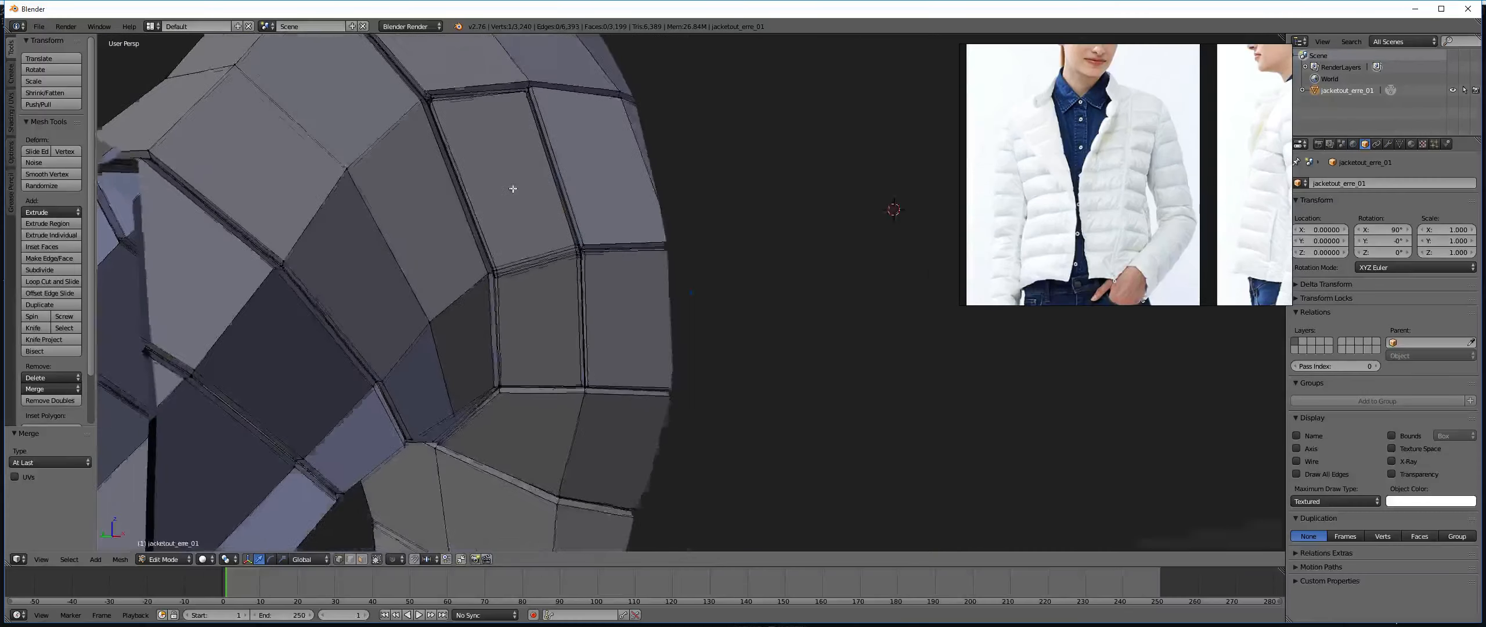
scroll(581, 133, "up", 3)
middle_click_drag(590, 126, 615, 287, "shift")
key("ctrl+Tab")
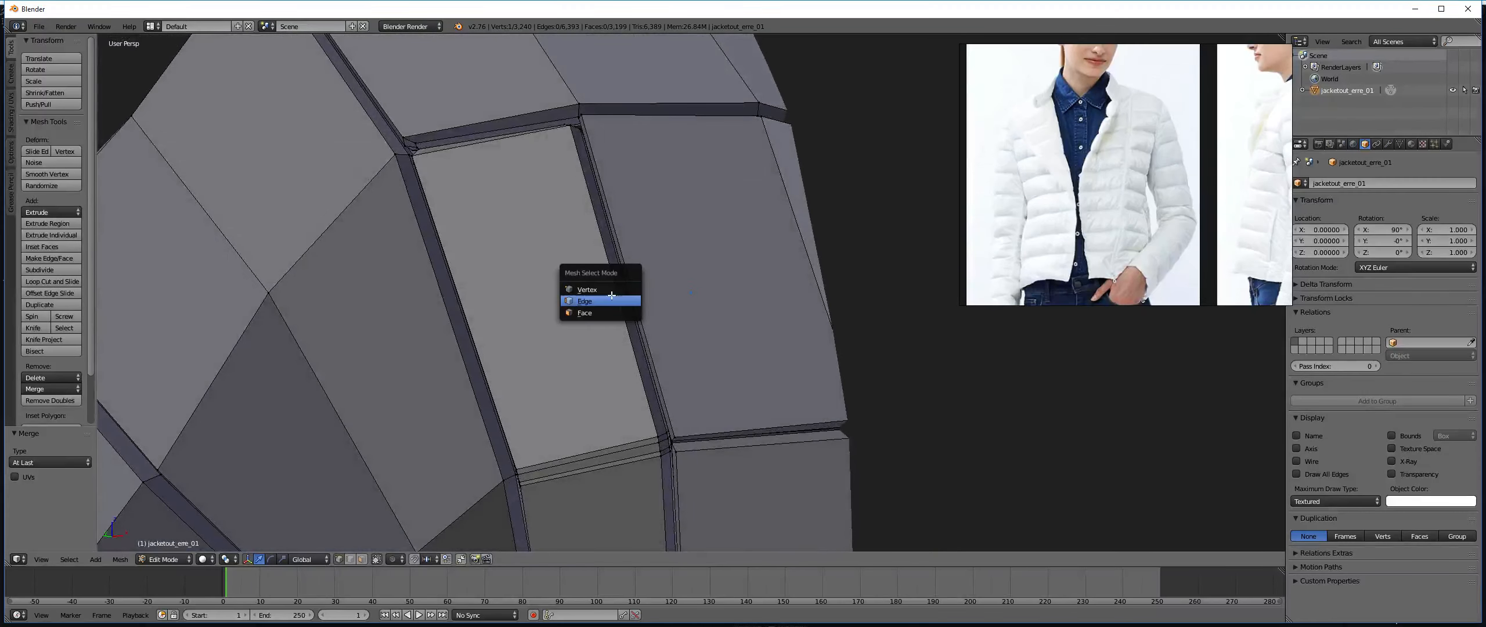
left_click(618, 308)
right_click(615, 276)
key("a")
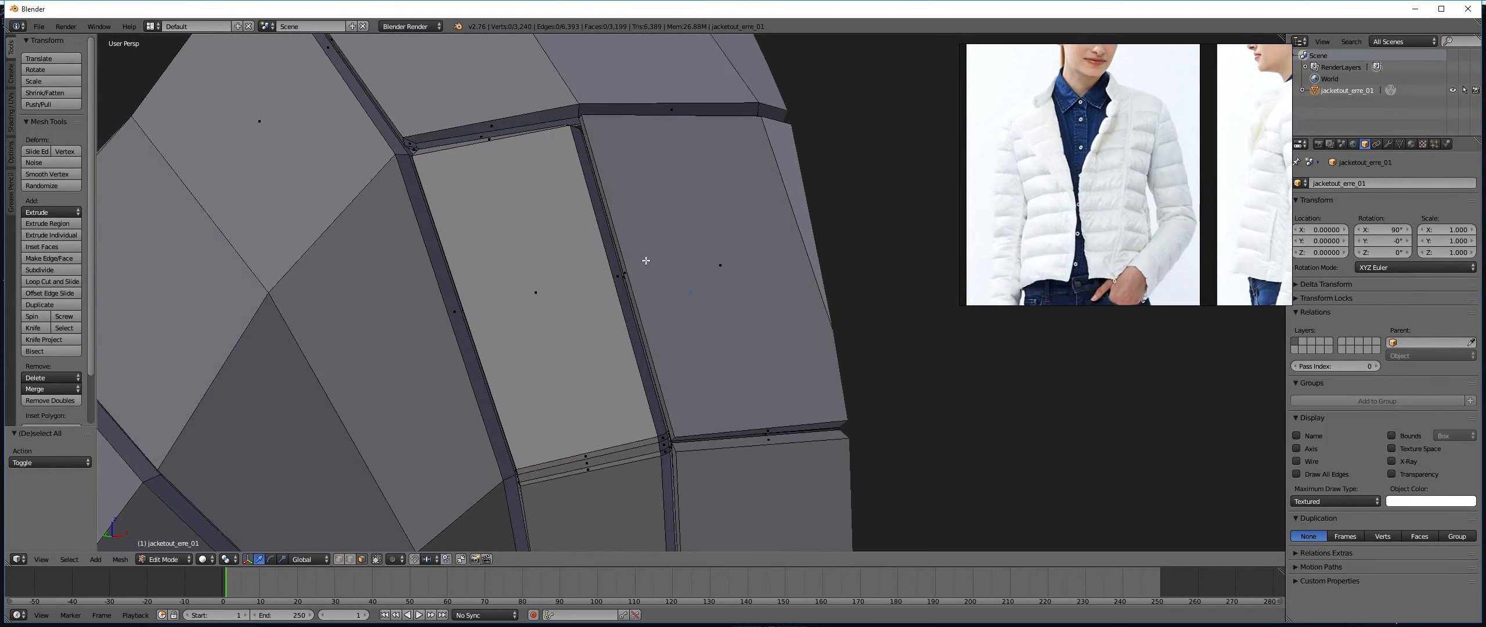
left_click_drag(615, 283, 608, 288)
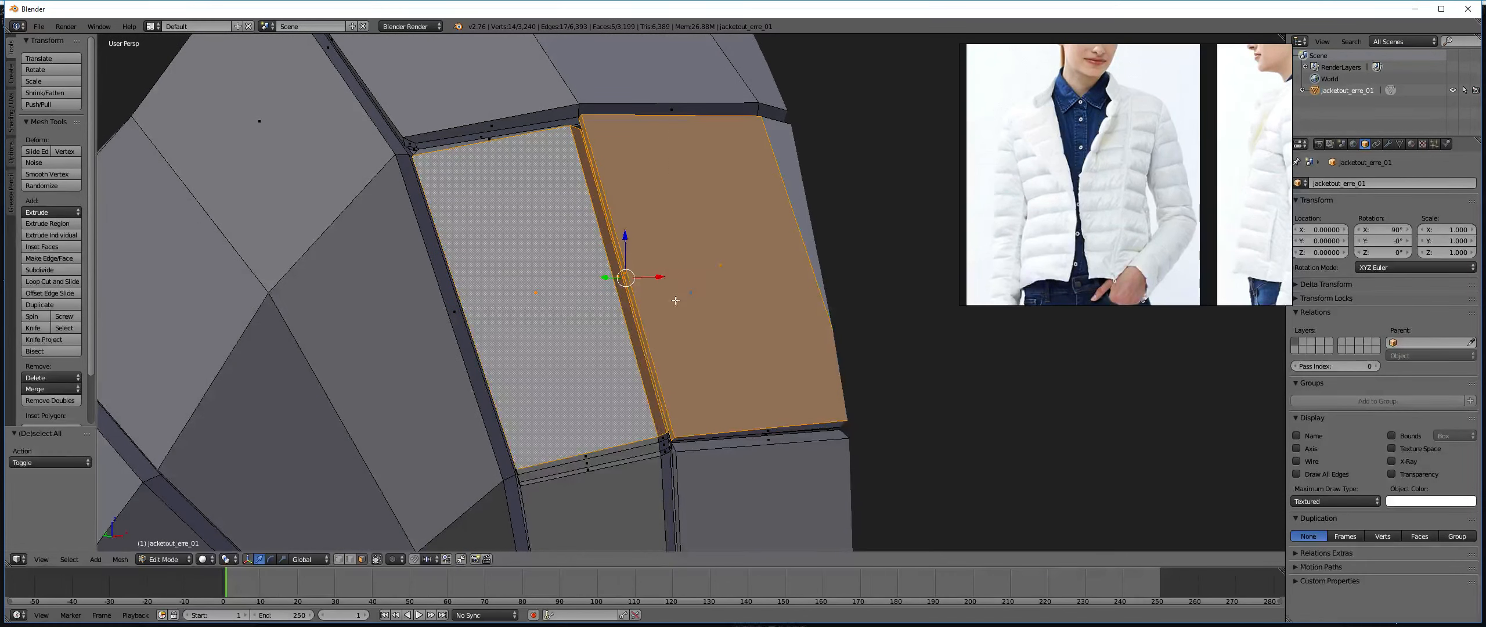
key("b")
middle_click_drag(806, 204, 701, 329)
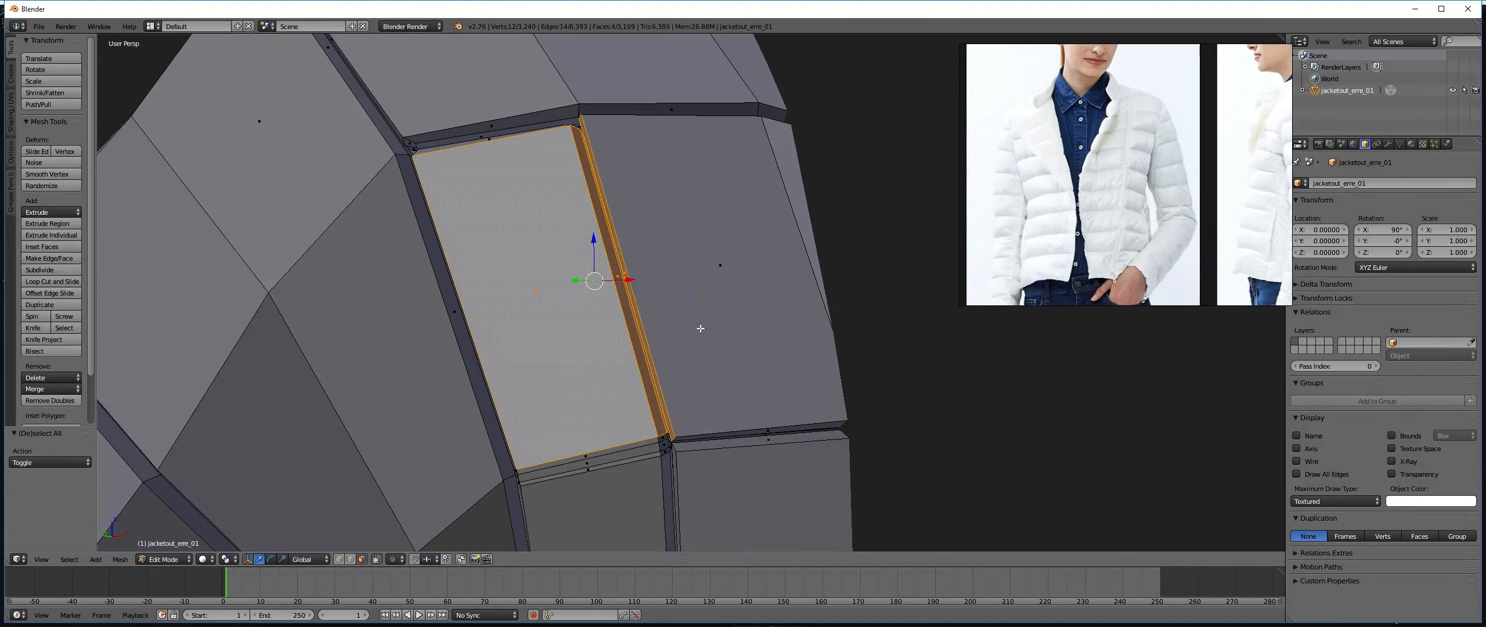
middle_click_drag(761, 295, 499, 342)
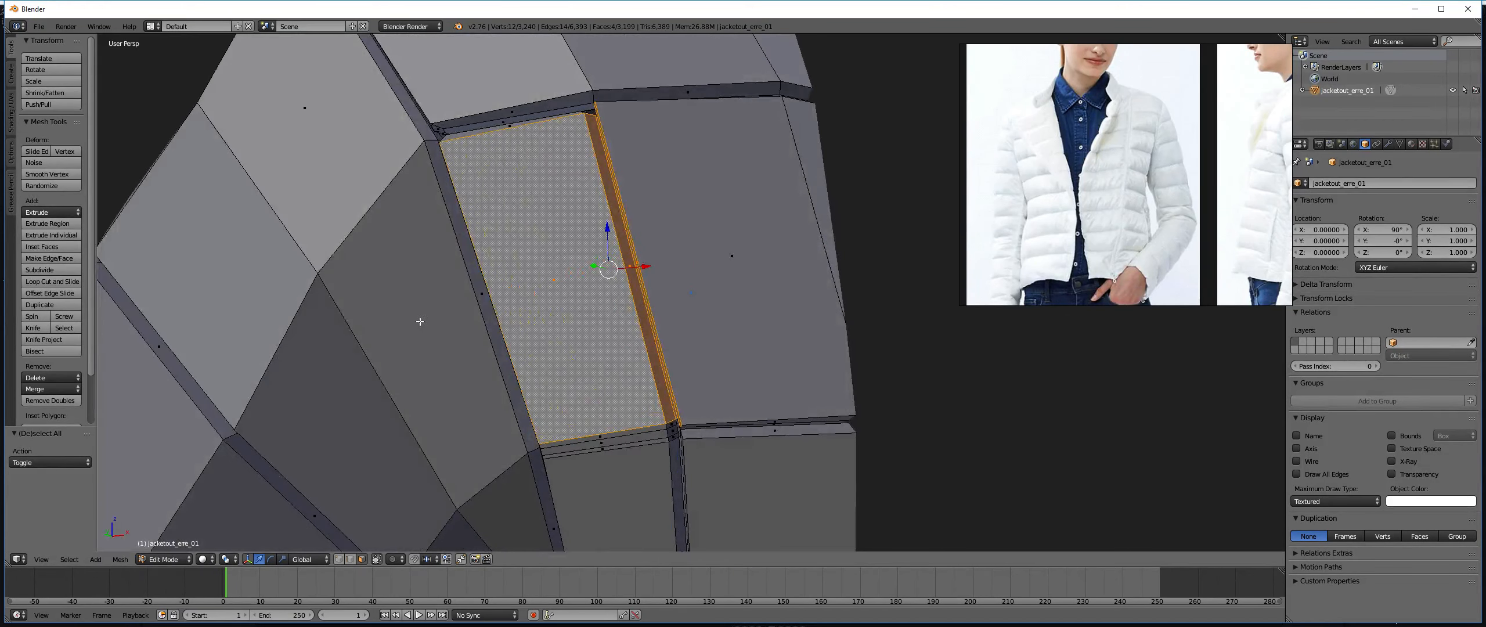
key("b")
middle_click_drag(416, 219, 589, 389)
key("x")
left_click(591, 388)
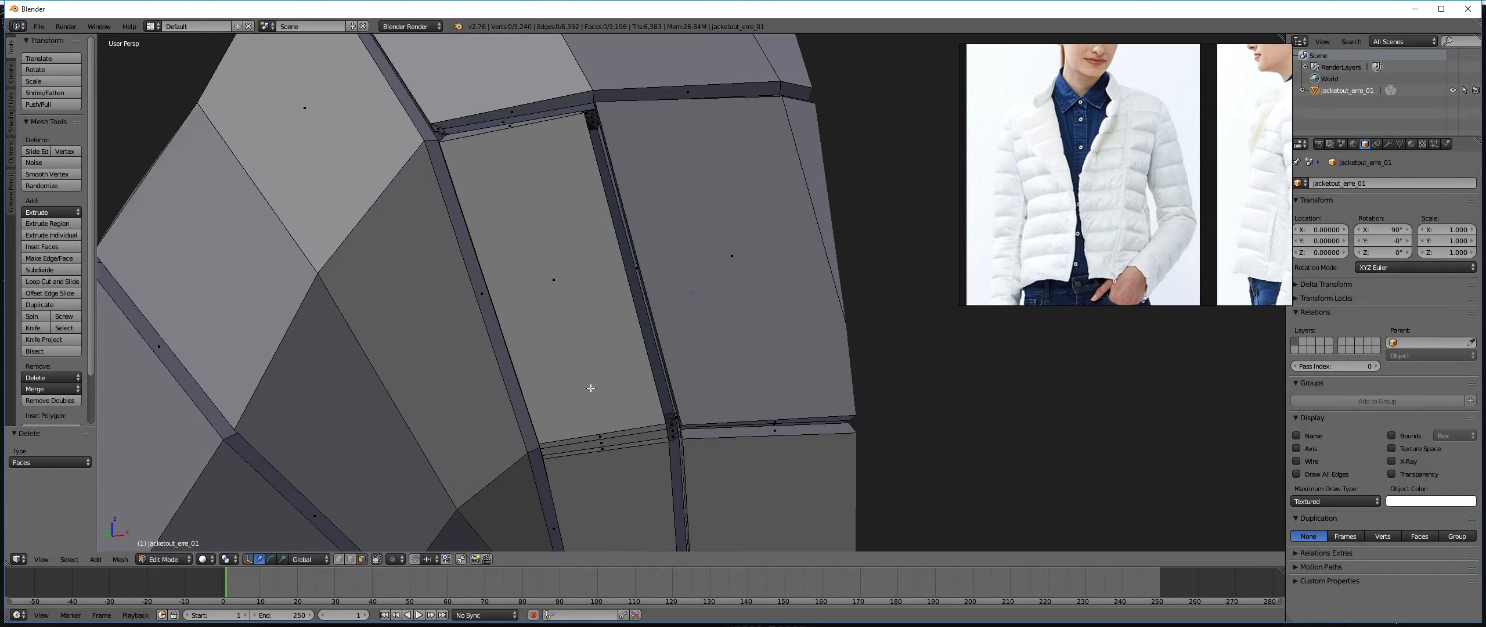
Make hidden geometry selectable, and delete the remaining narrow faces inside the seam between the two side panels.
middle_click_drag(603, 112, 510, 464)
scroll(600, 209, "up", 2)
left_click(377, 559)
middle_click_drag(615, 301, 560, 283)
key("a")
key("b")
right_click(632, 268)
key("a")
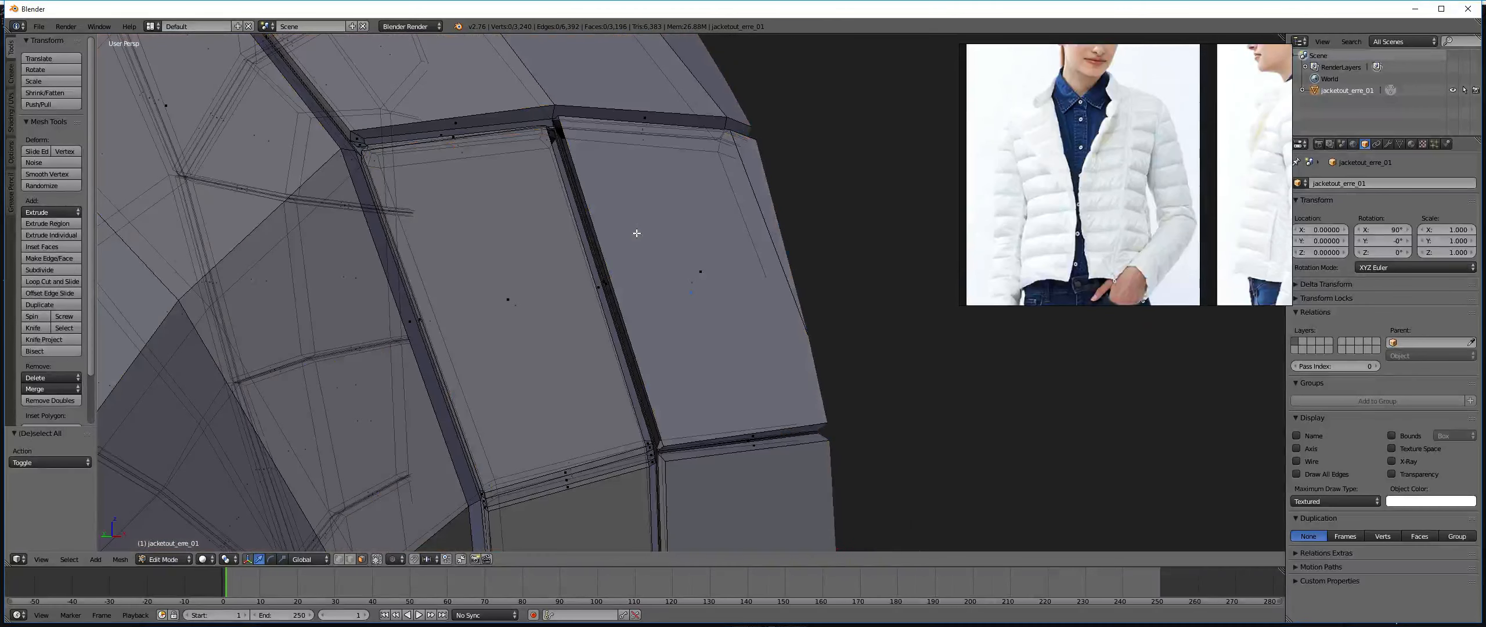
key("b")
left_click_drag(637, 233, 591, 317)
key("x")
left_click(591, 316)
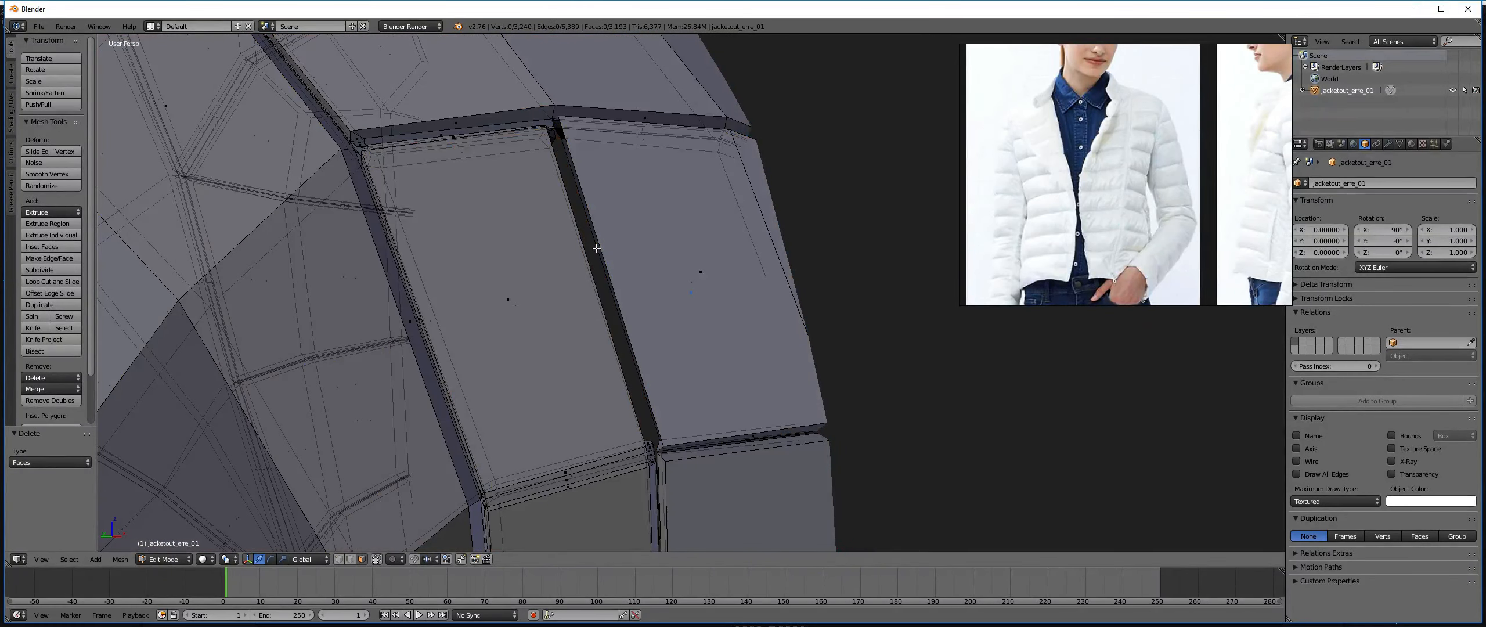
Delete the loop of narrow faces running along the middle of the short cross seam below the panel.
middle_click_drag(596, 249, 493, 331)
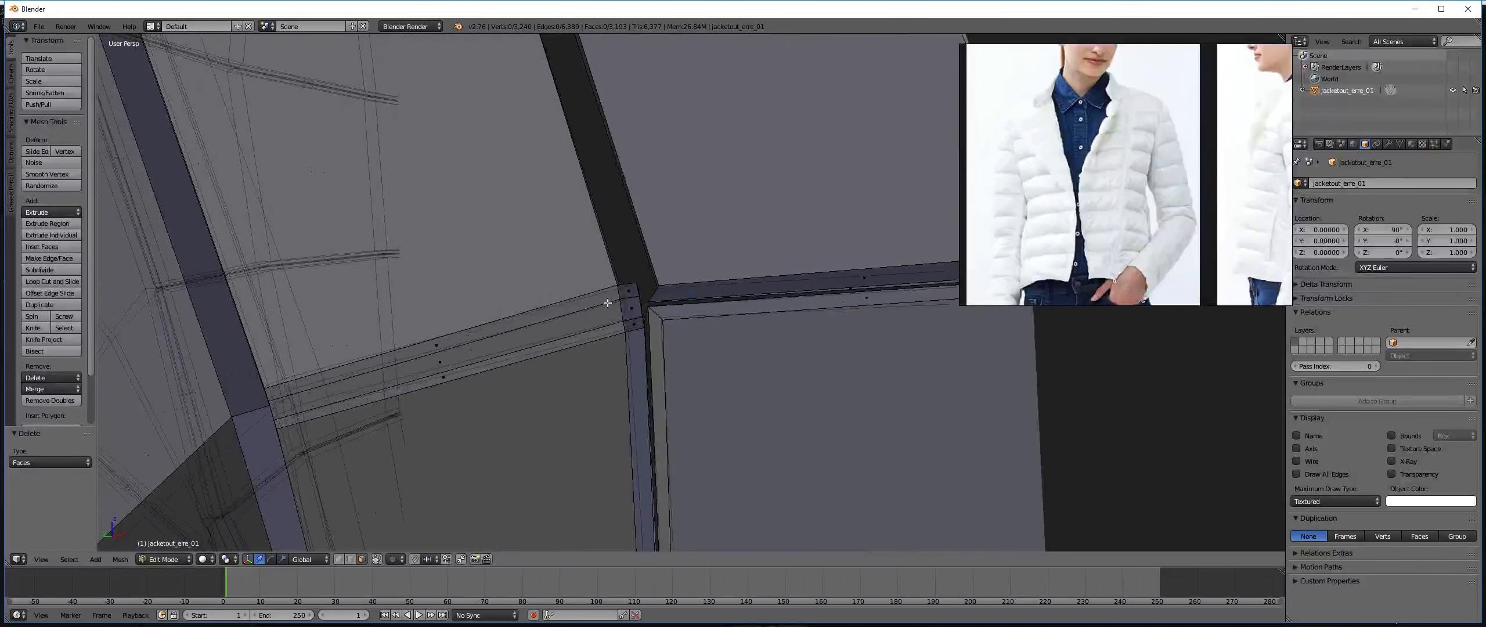
right_click(634, 309, "alt")
key("x")
left_click(633, 310)
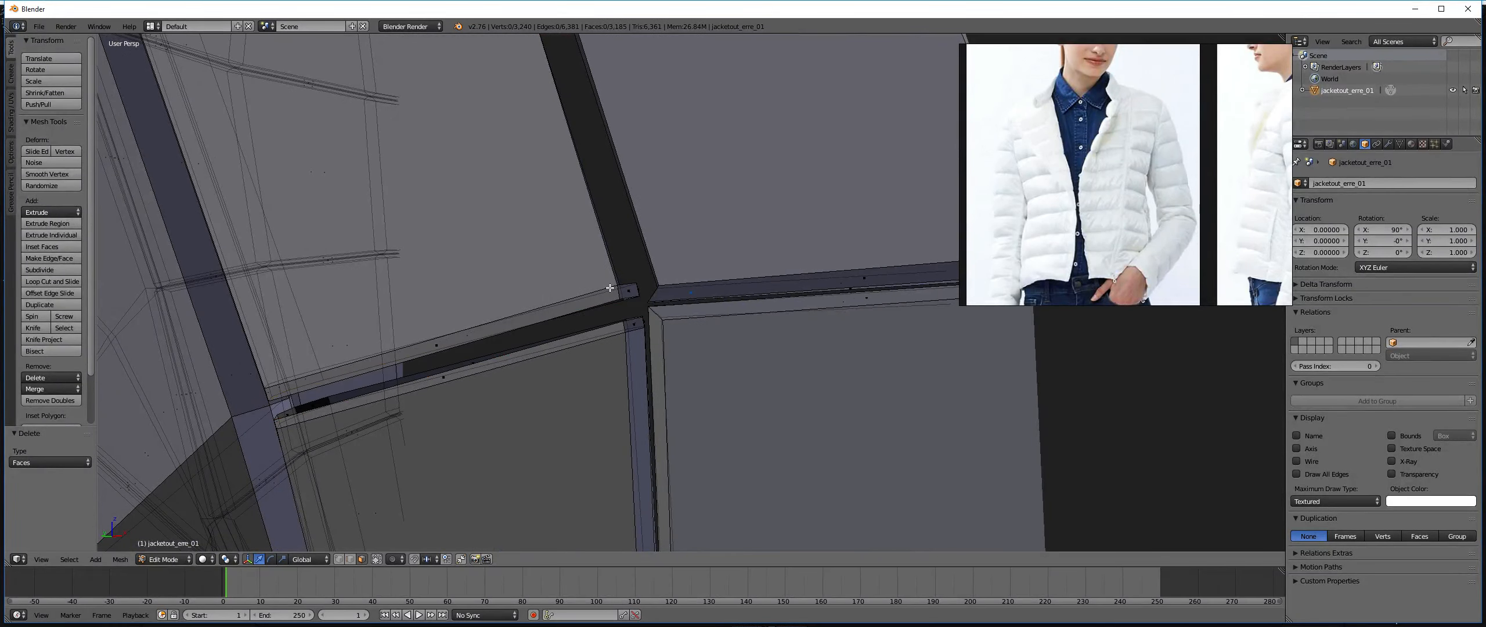
middle_click_drag(609, 288, 624, 297, "shift")
key("ctrl+z")
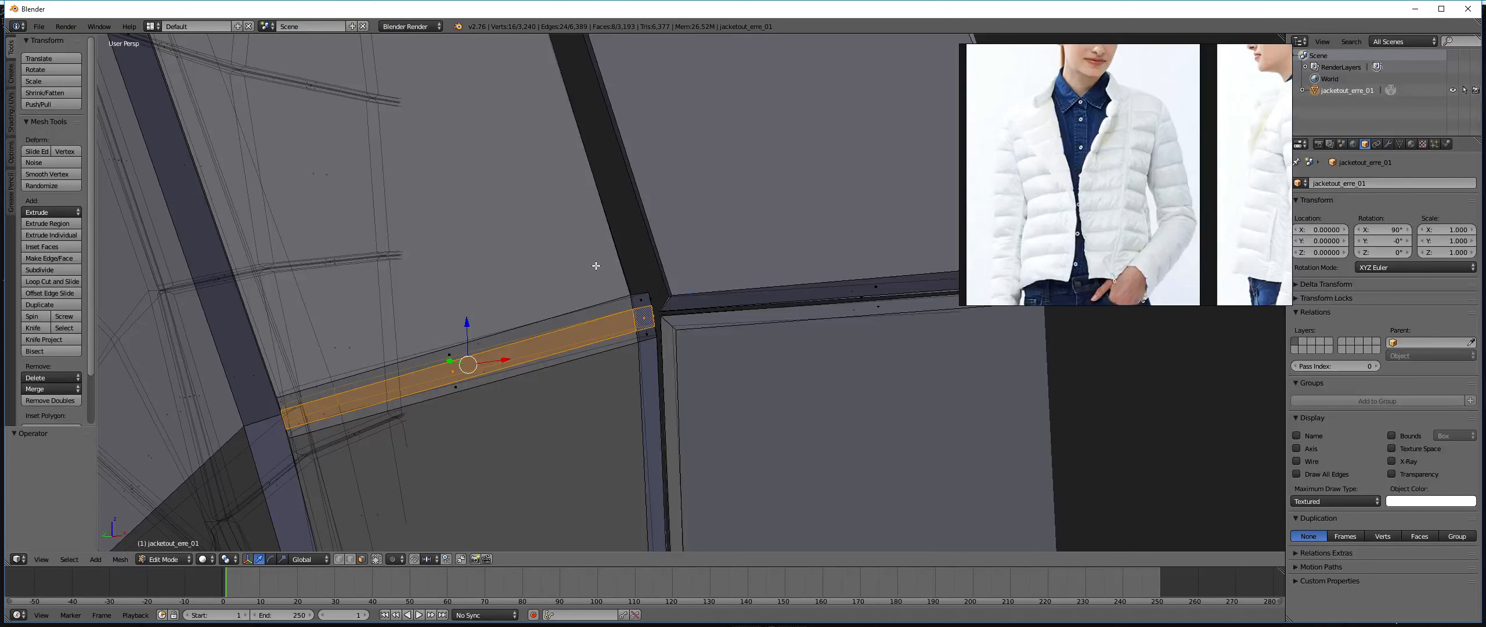
key("x")
left_click(603, 283)
In vertex select mode, merge the two facing corner vertices across the open gap at one end of the cross seam.
middle_click_drag(603, 283, 723, 169, "shift")
key("ctrl+Tab")
left_click(678, 199, "ctrl")
key("ctrl+Tab")
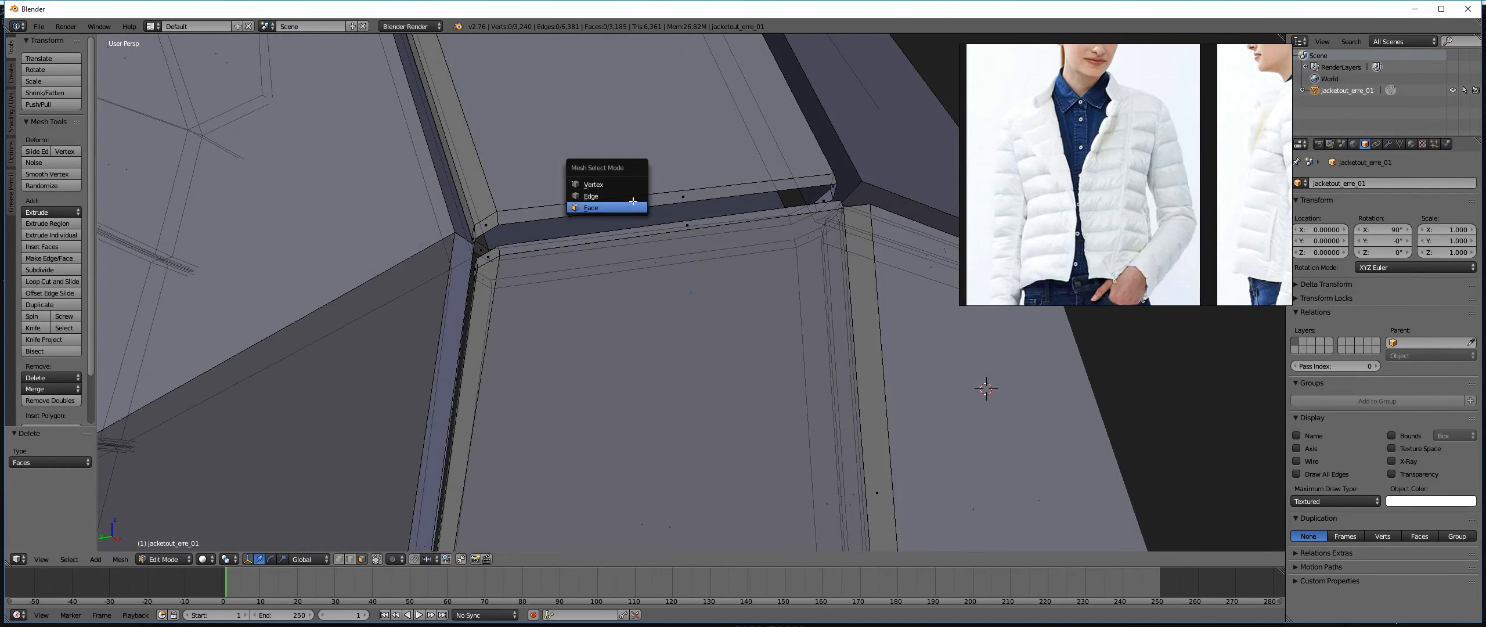
left_click(616, 185, "ctrl")
mouse_move(584, 238)
middle_mouse_down("shift")
mouse_move(598, 263)
mouse_move(397, 218)
middle_mouse_up("shift")
scroll(458, 229, "up", 2)
right_click(385, 194, "shift")
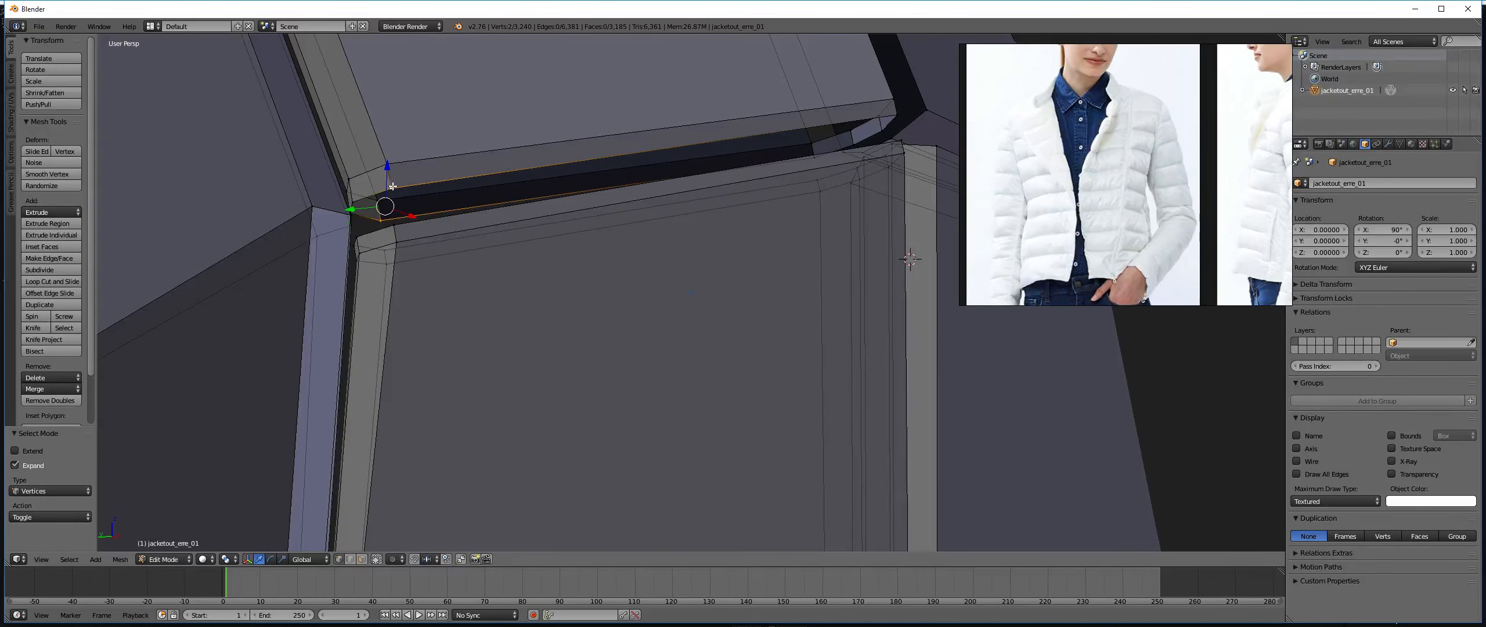
key("alt+m")
left_click(395, 193)
Merge the next facing vertex pairs across the cross seam's gap beside the junction, using At Center.
middle_click_drag(372, 220, 254, 106)
middle_click_drag(388, 90, 639, 299, "shift")
key("KP_Decimal")
key("alt+m")
left_click(631, 304)
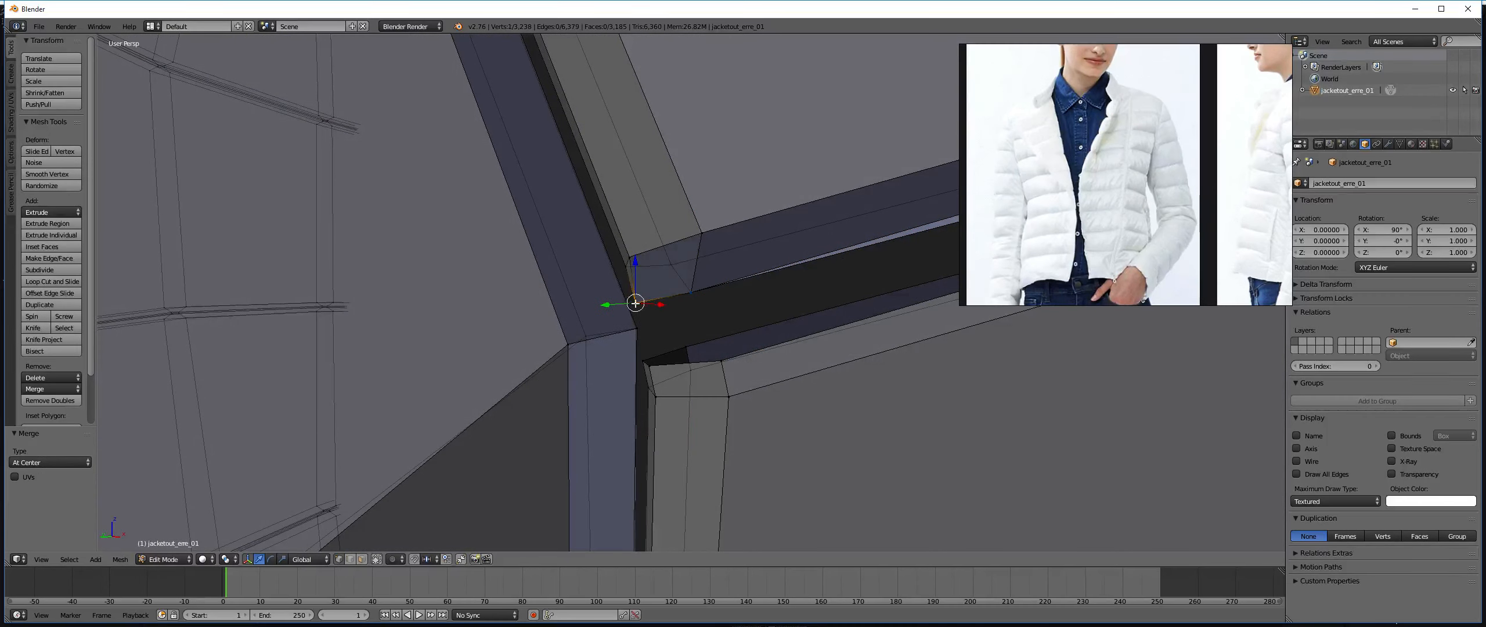
middle_click_drag(636, 308, 676, 319)
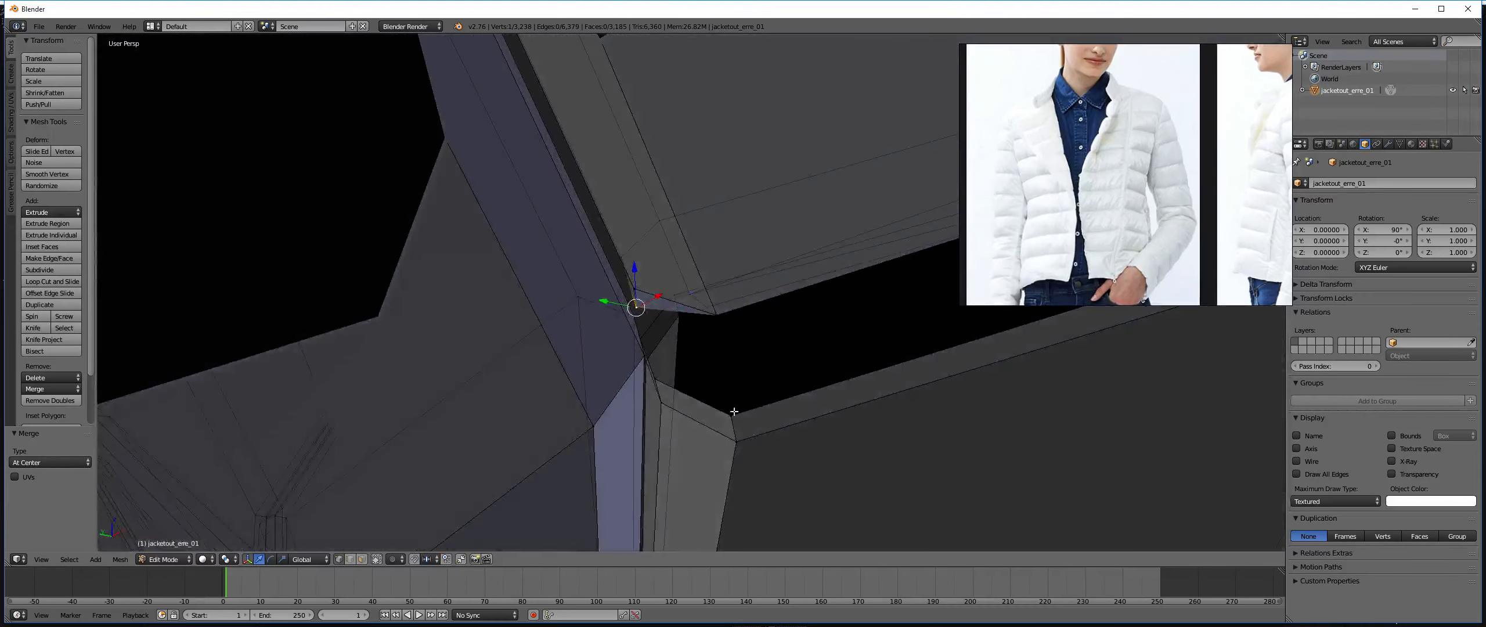
key("alt+m")
left_click(670, 296)
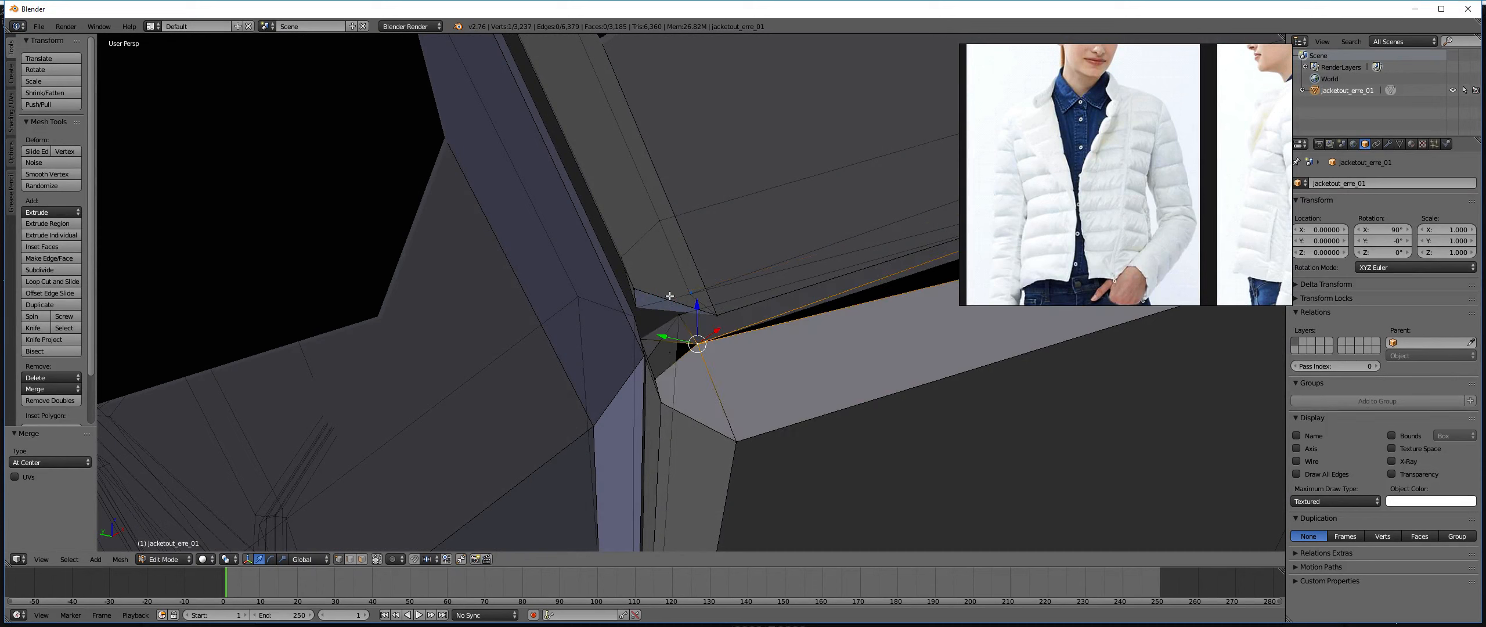
Merge the facing inner vertex pairs at both ends of the cross seam's gap, using At Center.
middle_click_drag(653, 372, 742, 275)
key("alt+m")
left_click(644, 354)
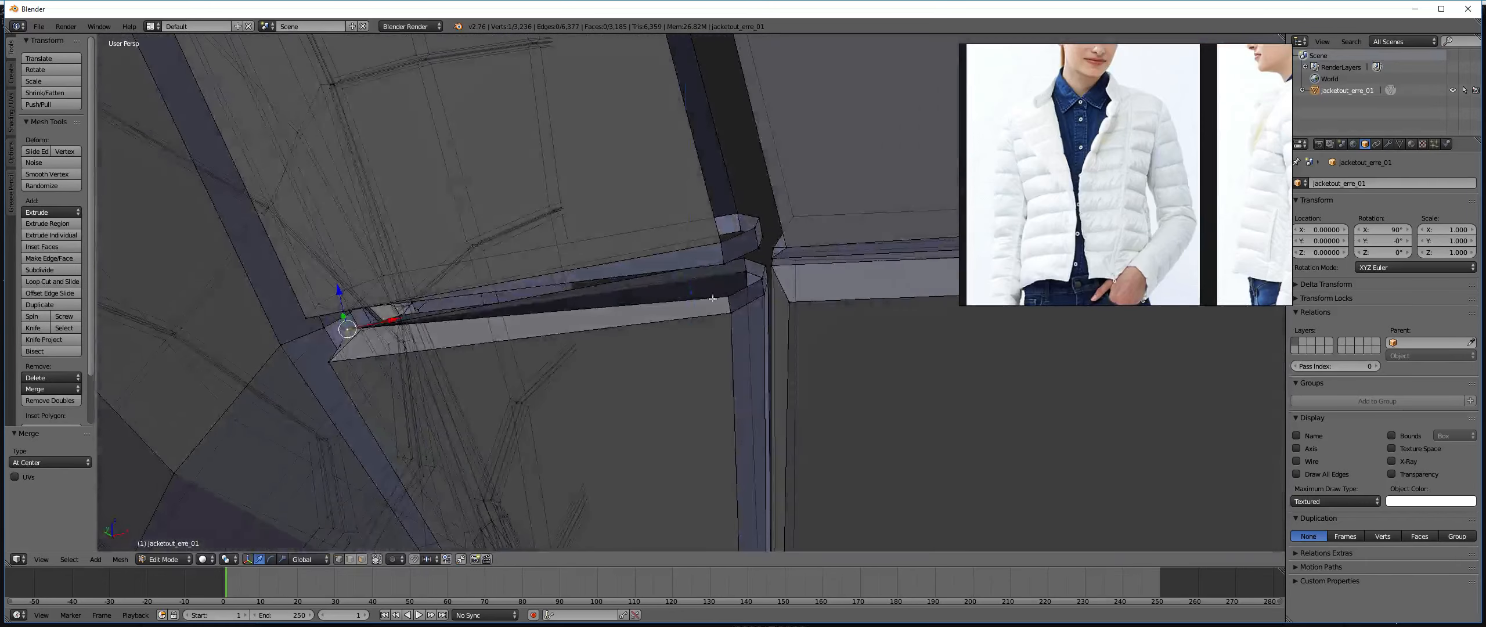
key("alt+m")
left_click(747, 261)
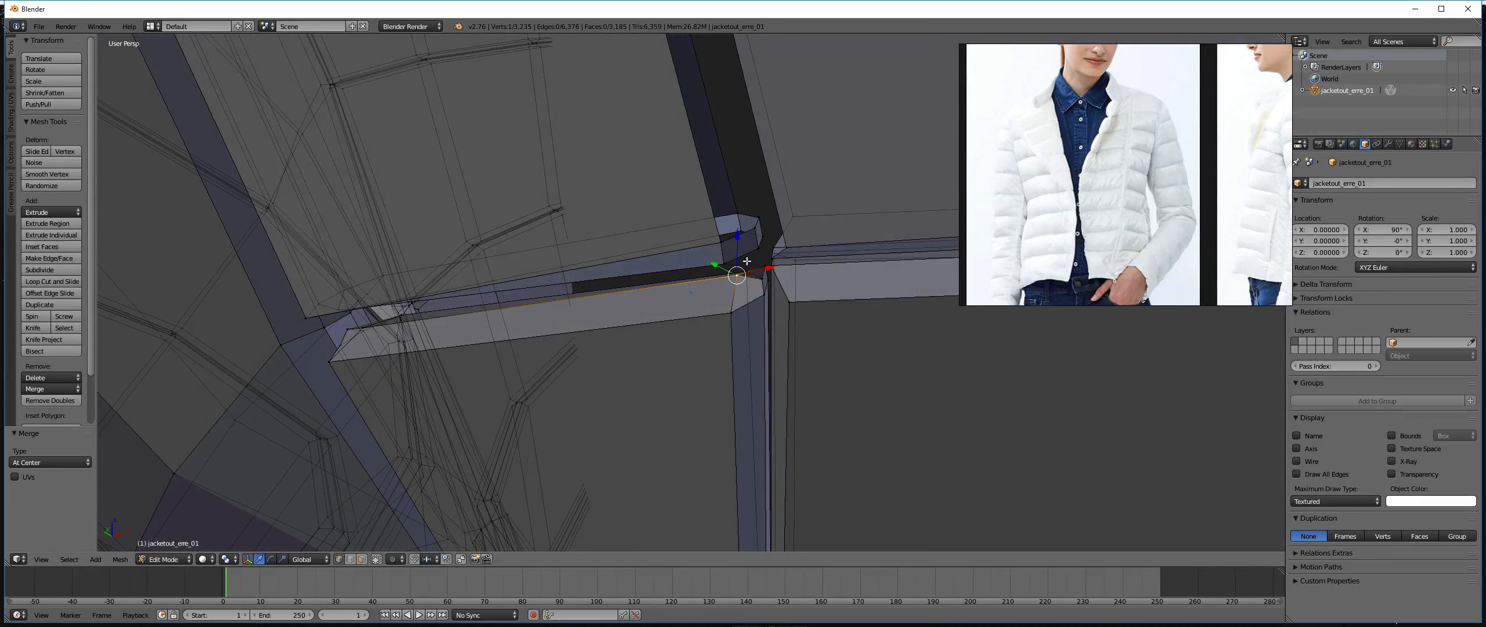
Try merging the facing vertex pair at the cross seam's junction, using At Center.
key("alt+m")
left_click(713, 249)
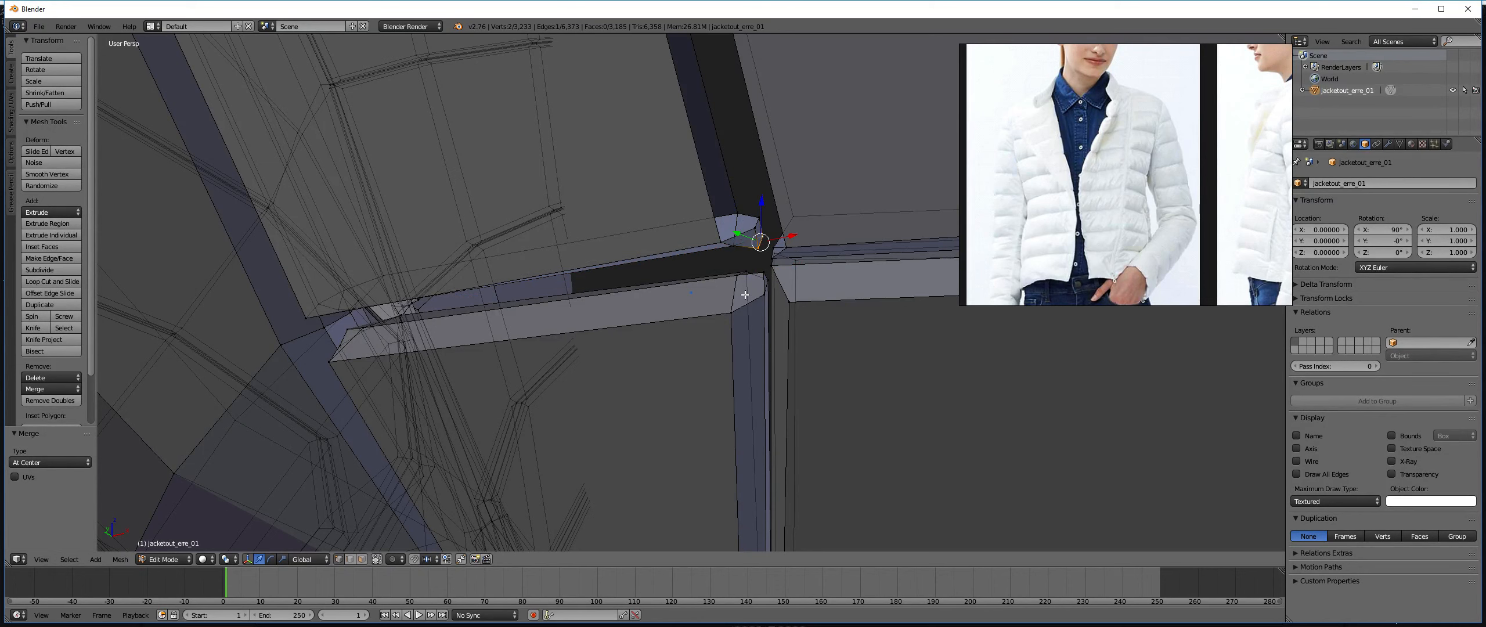
mouse_move(742, 282)
middle_mouse_down()
mouse_move(687, 308)
mouse_move(723, 241)
mouse_move(590, 288)
mouse_move(580, 275)
mouse_move(646, 282)
mouse_move(566, 301)
mouse_move(748, 313)
middle_mouse_up()
Undo the recent vertex merges at both ends of the cross seam's gap.
key("ctrl+z")
key("ctrl+z")
key("ctrl+z")
key("ctrl+z")
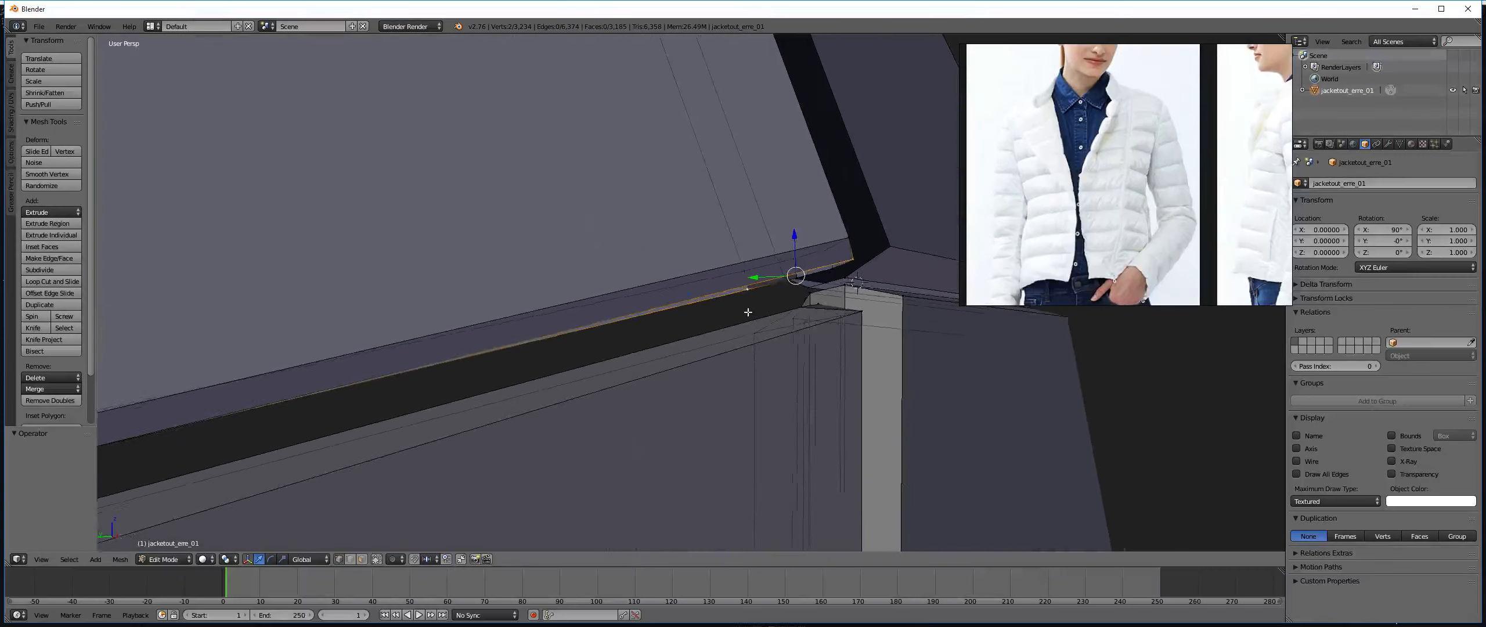
scroll(748, 312, "down", 3)
key("ctrl+z")
key("ctrl+z")
key("ctrl+z")
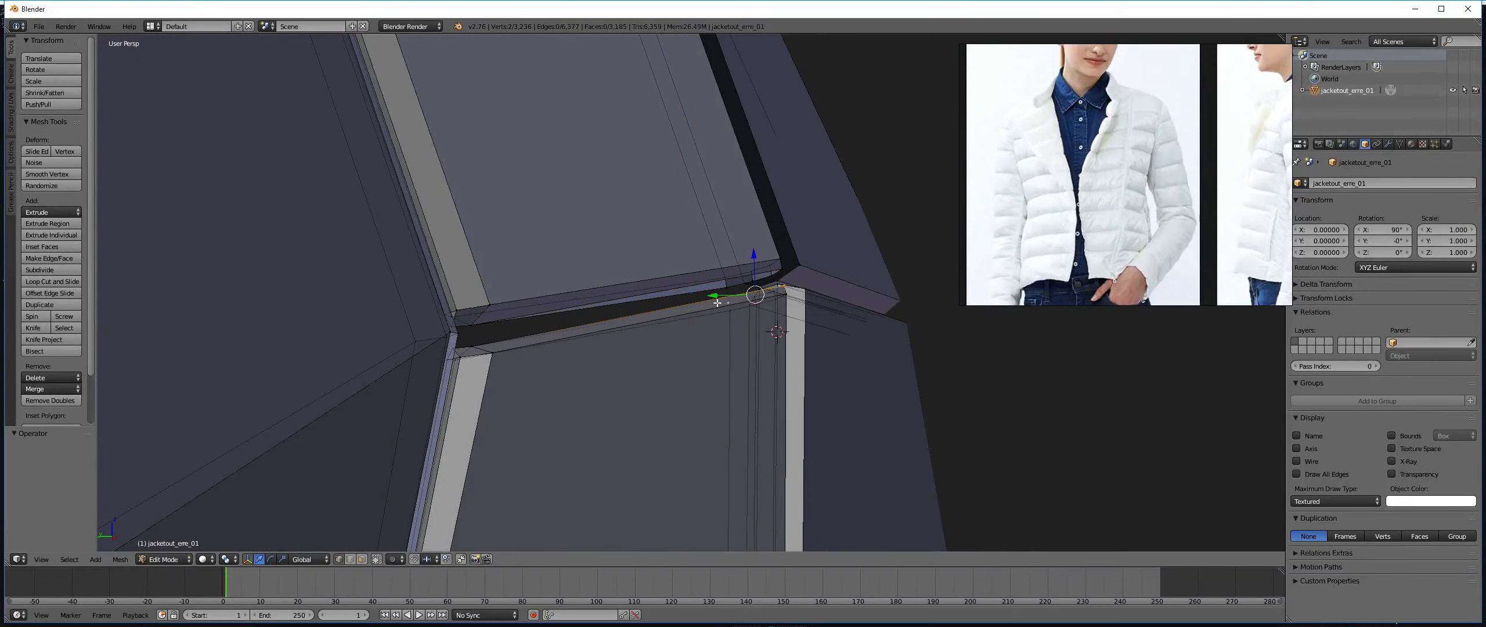
key("ctrl+z")
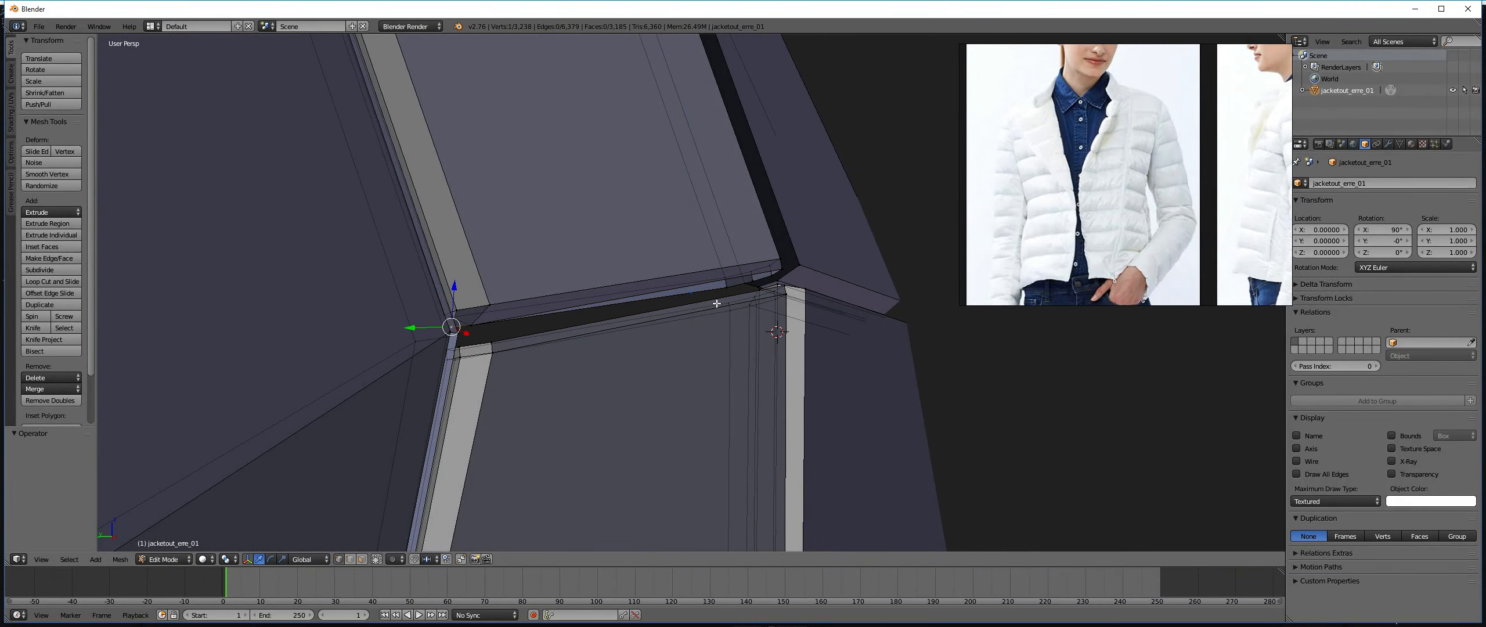
key("ctrl+z")
key("ctrl+z")
Scale down the selected vertices at one end of the cross seam's gap by 0.763 and 0.787.
middle_click_drag(677, 306, 557, 299)
key("s")
left_click(511, 306)
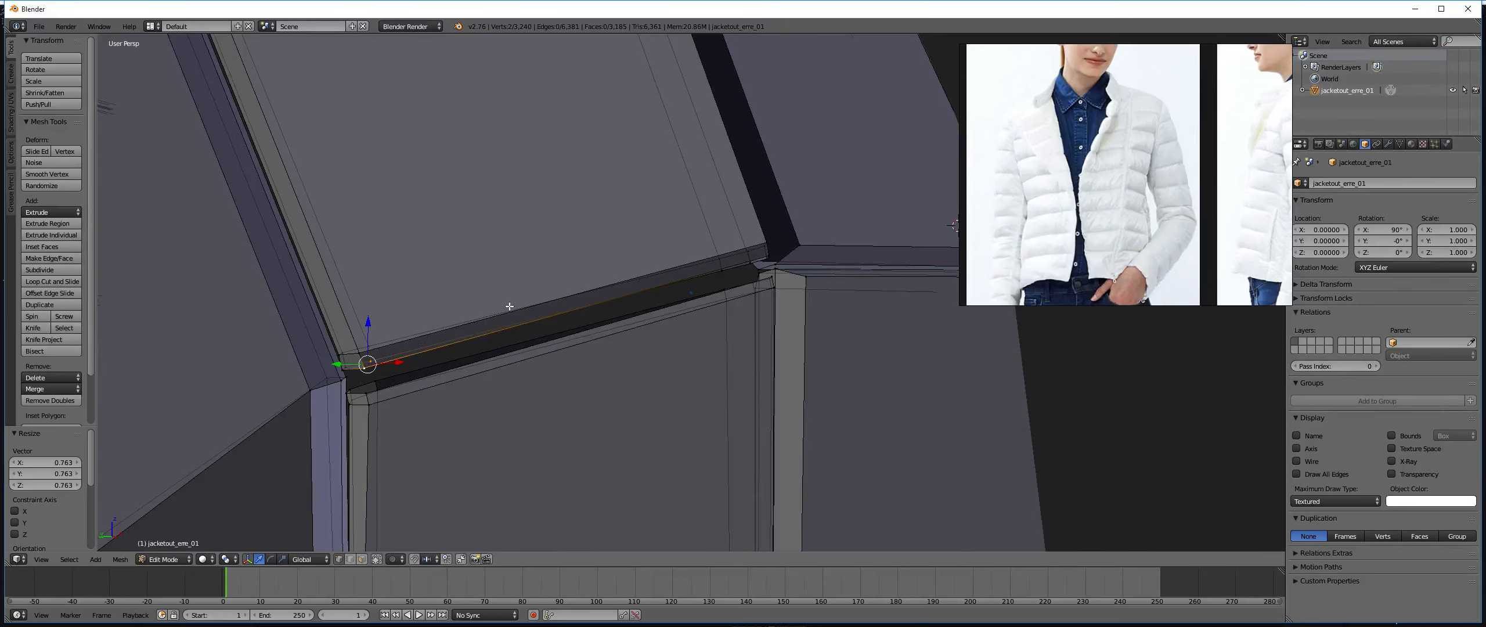
key("s")
left_click(505, 372)
In edge select mode, fill the missing small face at the panel's lower corner beside the cross seam.
key("ctrl+Tab")
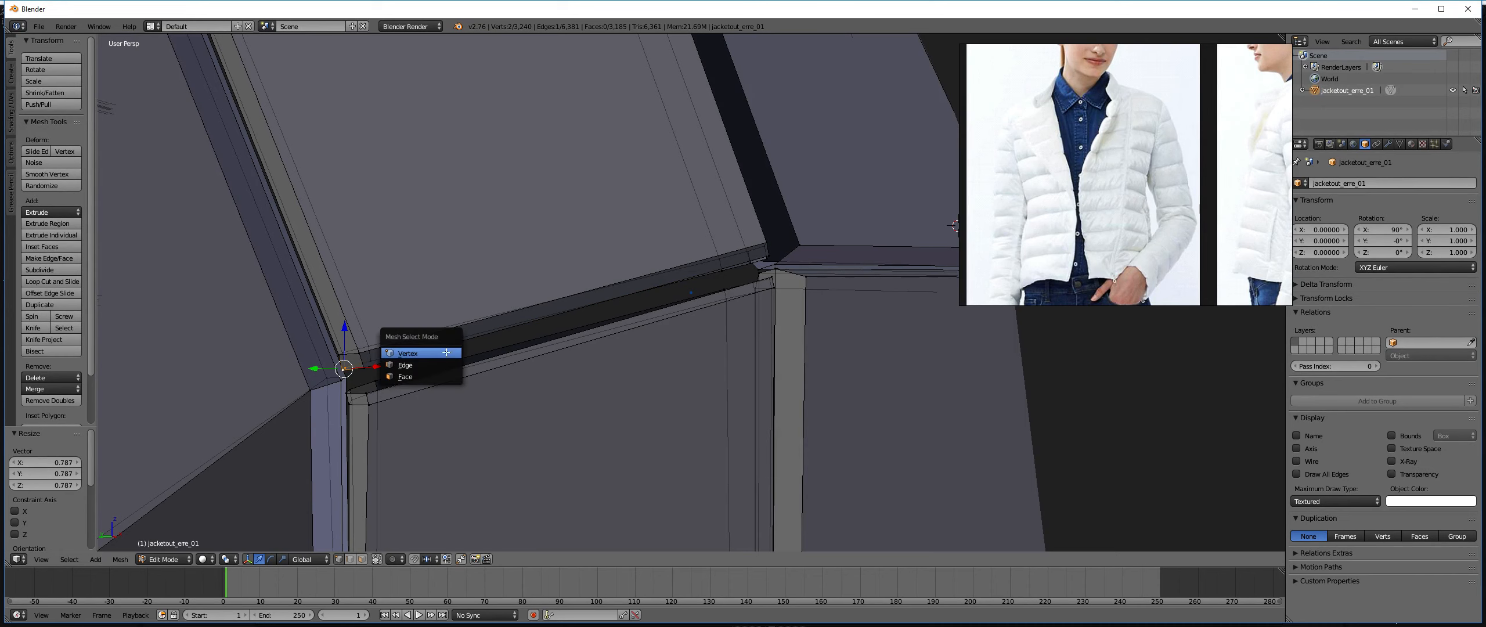
left_click(439, 376)
right_click(417, 340, "alt")
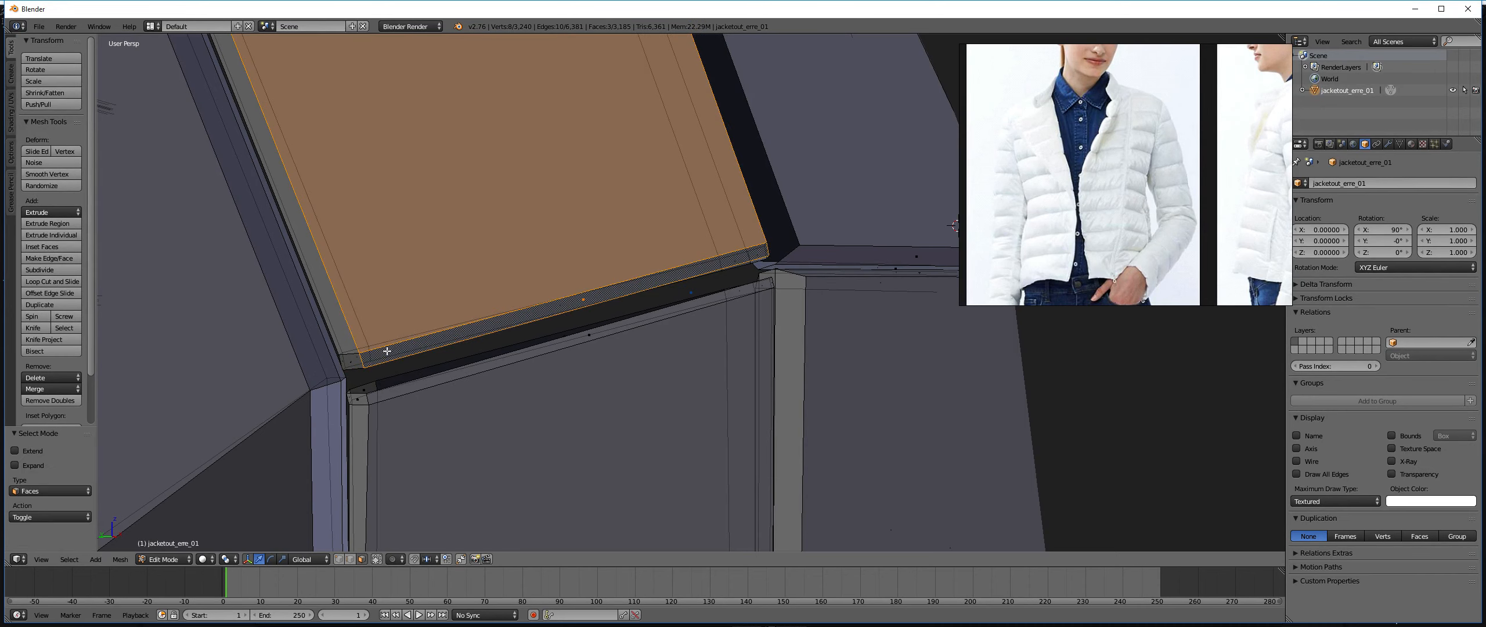
middle_click_drag(422, 298, 301, 333)
key("ctrl+Tab")
left_click(280, 320)
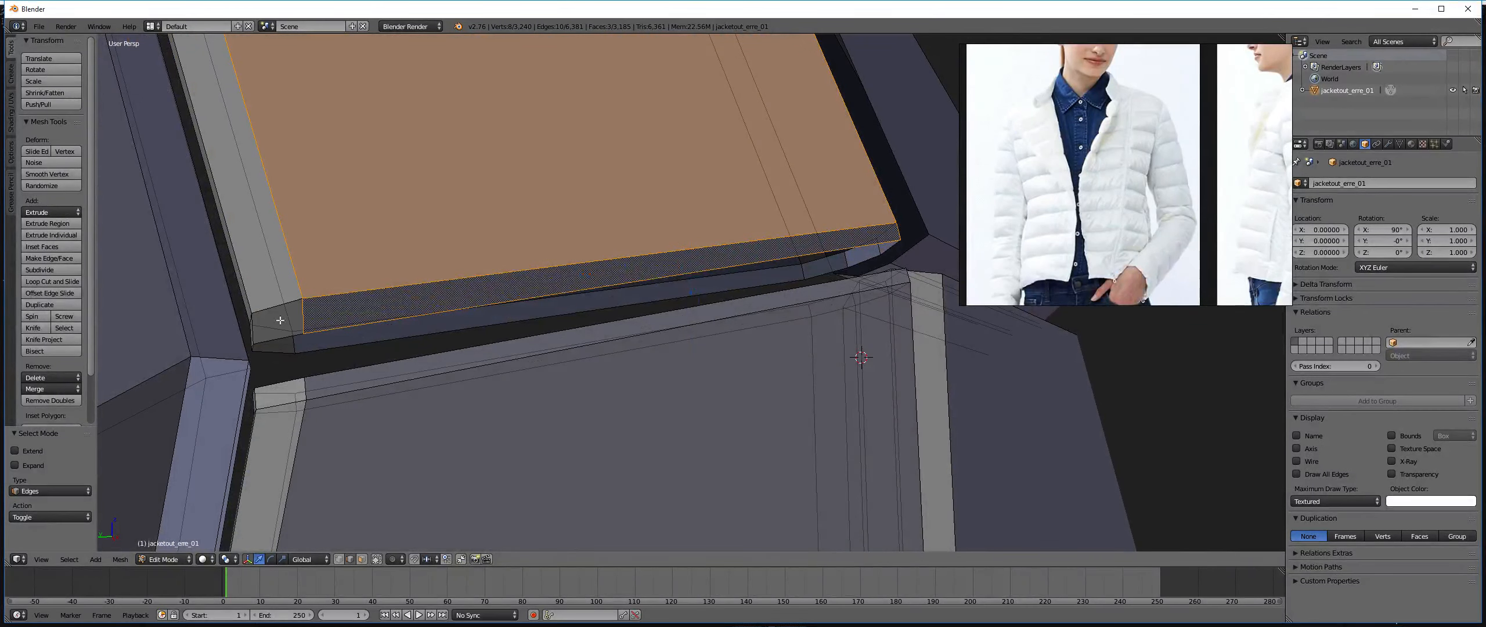
right_click(284, 340)
key("f")
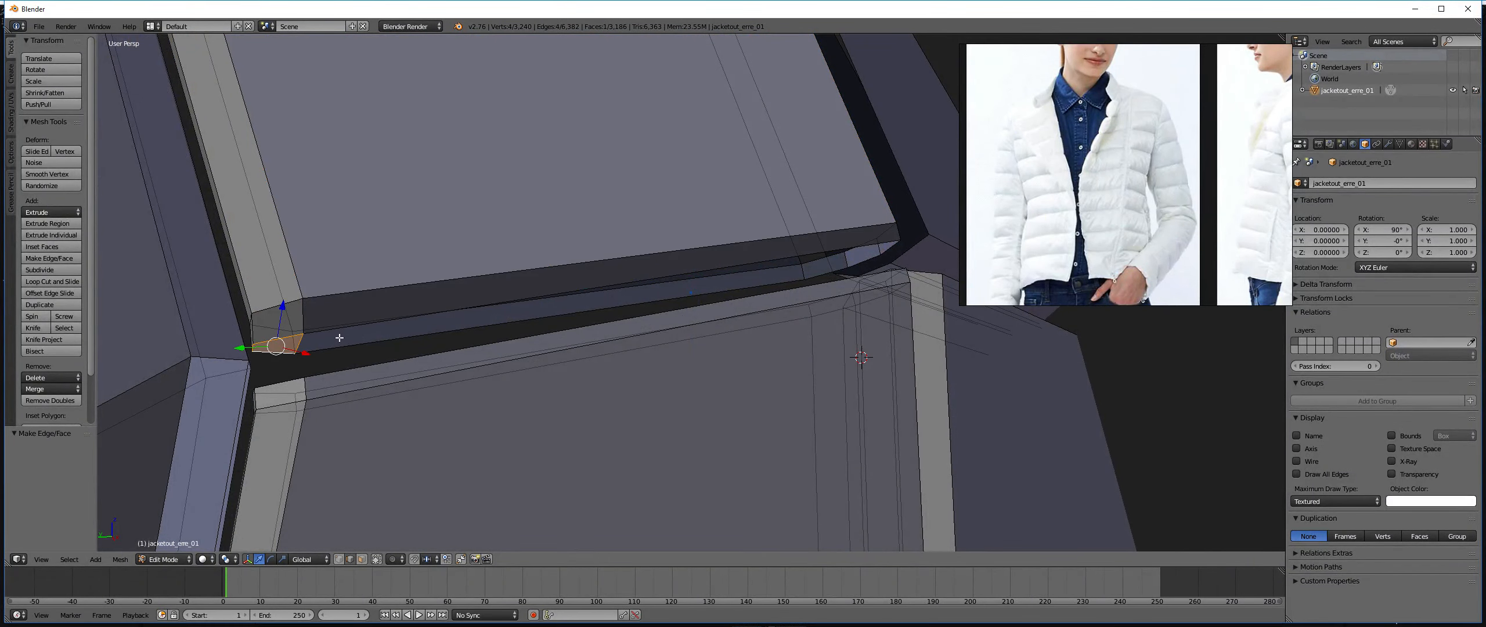
Fill the long missing band face under the panel and the small corner face at its far end.
right_click(342, 335)
right_click(341, 328)
right_click(338, 344, "shift")
key("f")
middle_click_drag(342, 342, 1134, 448)
middle_click_drag(580, 348, 653, 283)
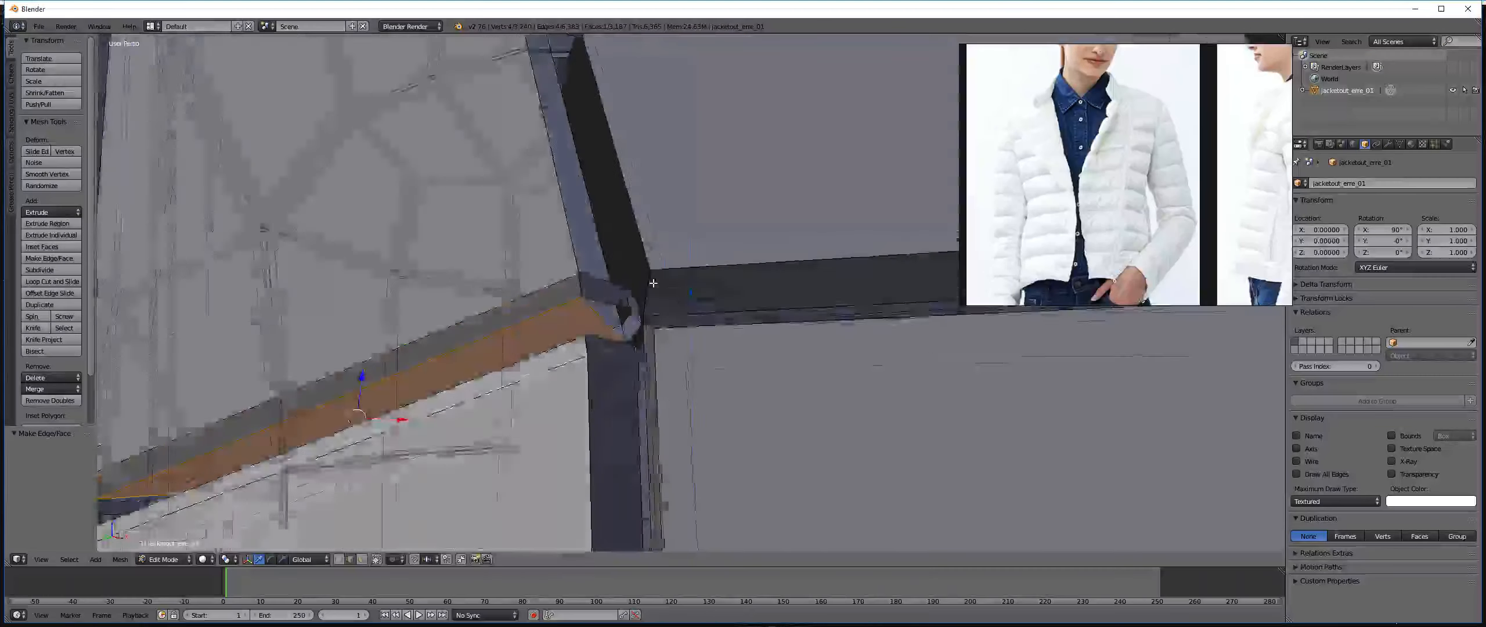
right_click(607, 320)
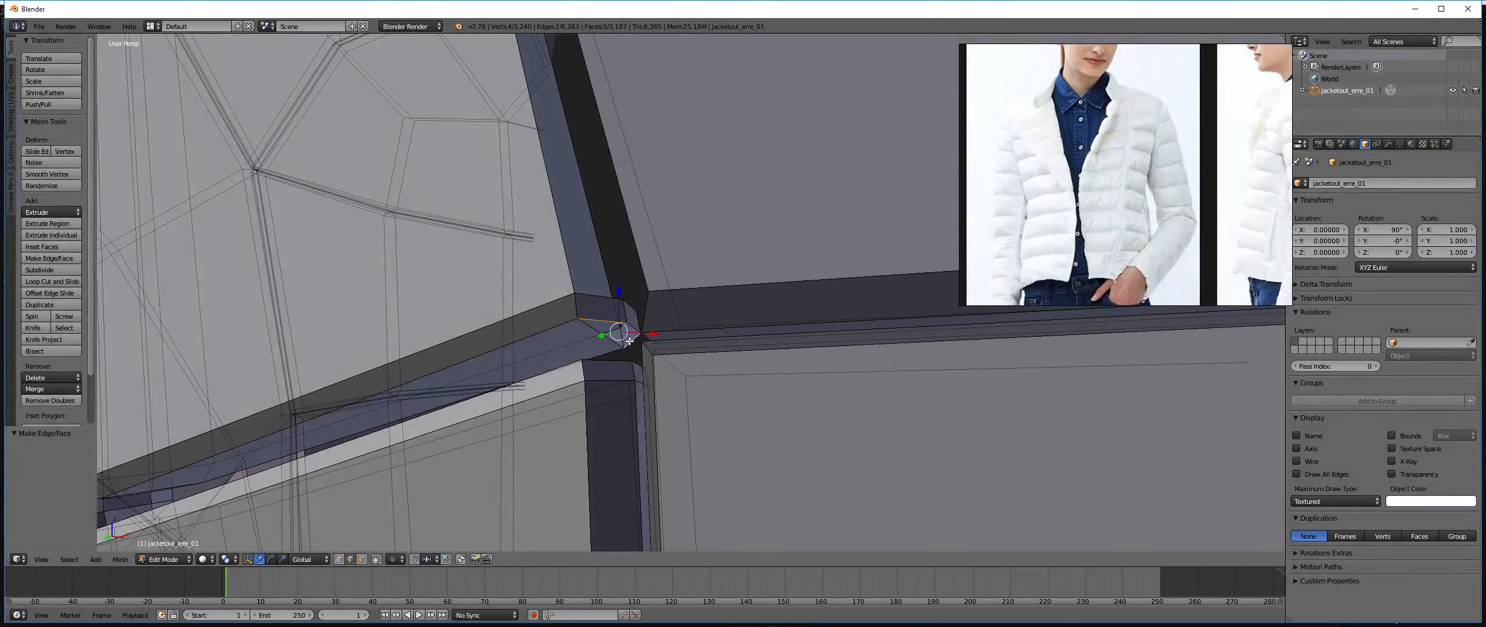
mouse_move(627, 340)
middle_mouse_down()
mouse_move(637, 319)
mouse_move(716, 318)
mouse_move(690, 302)
mouse_move(629, 352)
middle_mouse_up()
In vertex select mode, merge the band's end vertex with the adjoining seam vertex at the junction, using At Center.
key("ctrl+Tab")
left_click(693, 323)
right_click(628, 352)
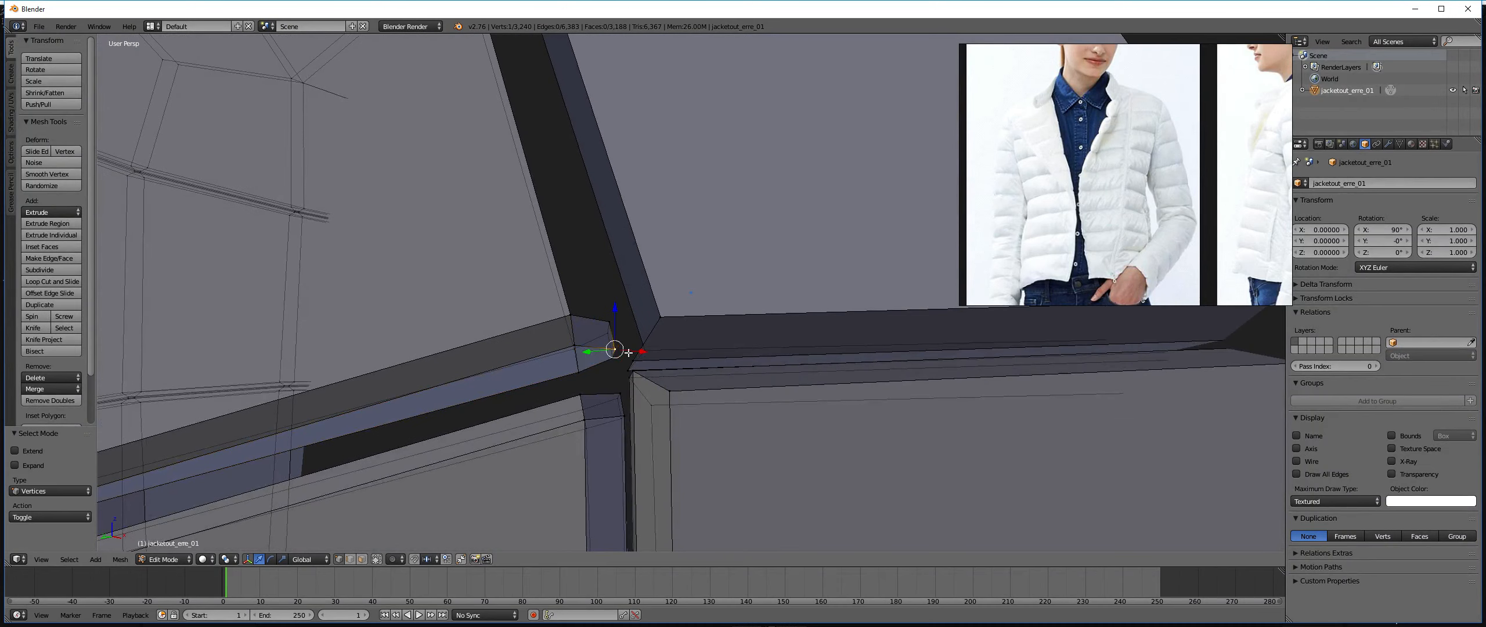
key("alt+m")
left_click(630, 356)
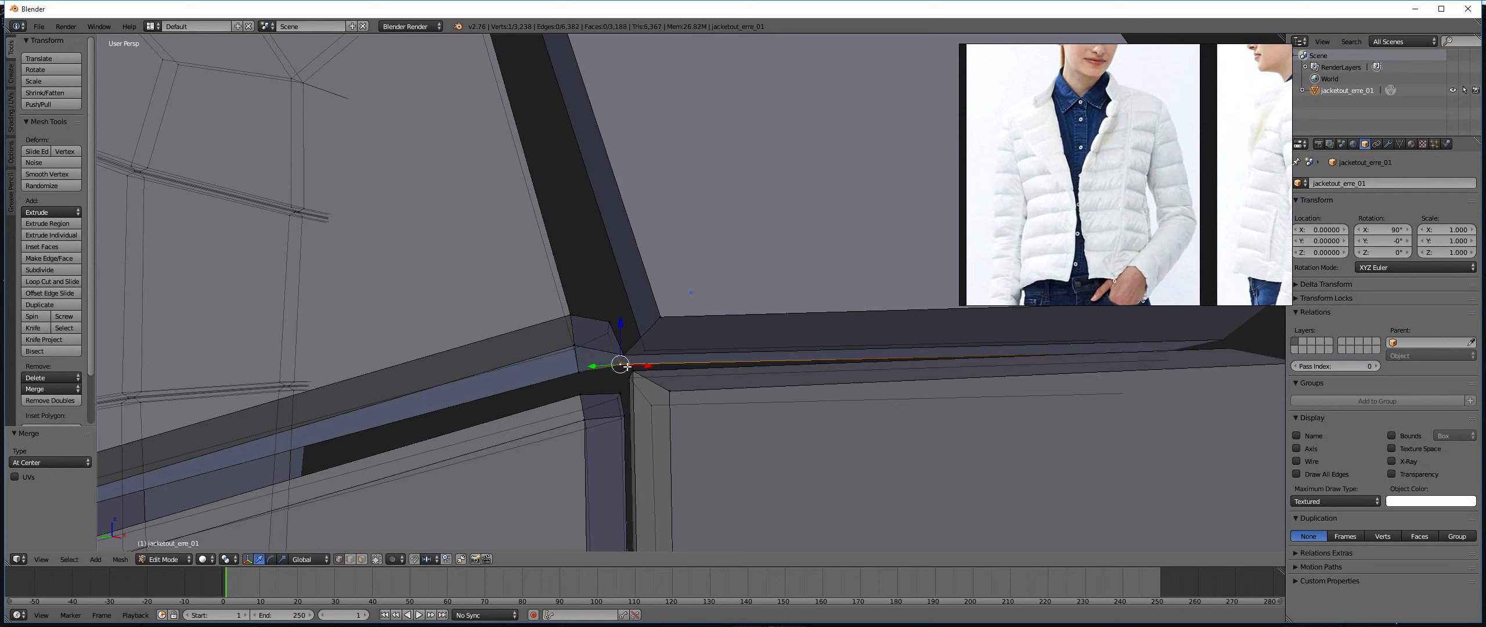
Try merging the band and panel corner vertices across the upper seam's gap at the junction, using At Center.
right_click(580, 342)
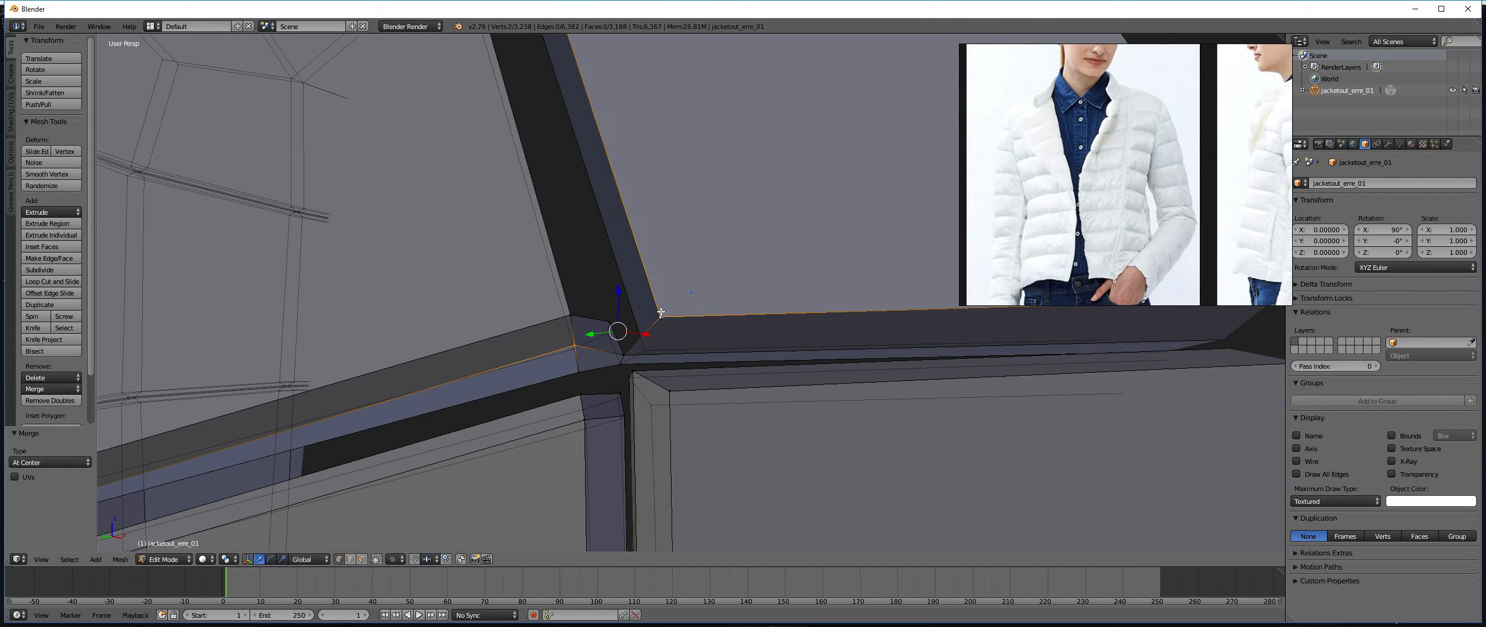
left_click(656, 311)
middle_click_drag(657, 312, 605, 372)
right_click(606, 372)
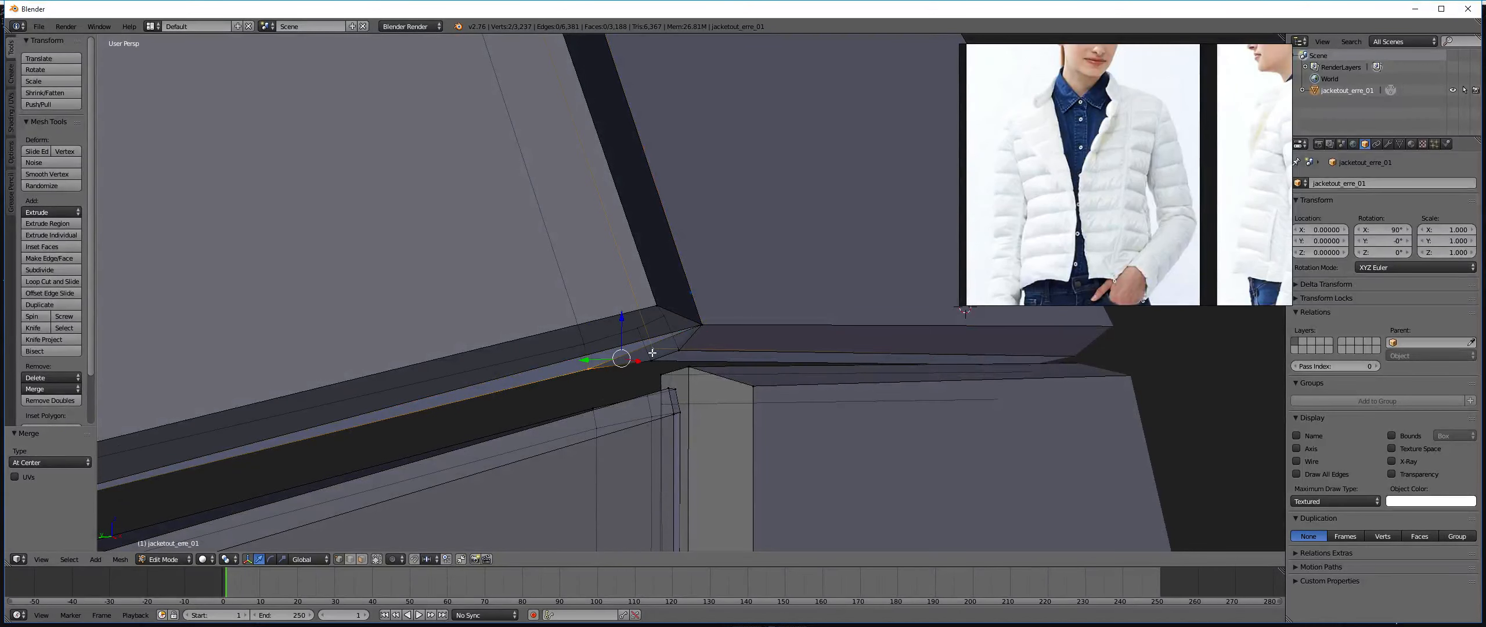
left_click(651, 353)
middle_click_drag(651, 353, 632, 340)
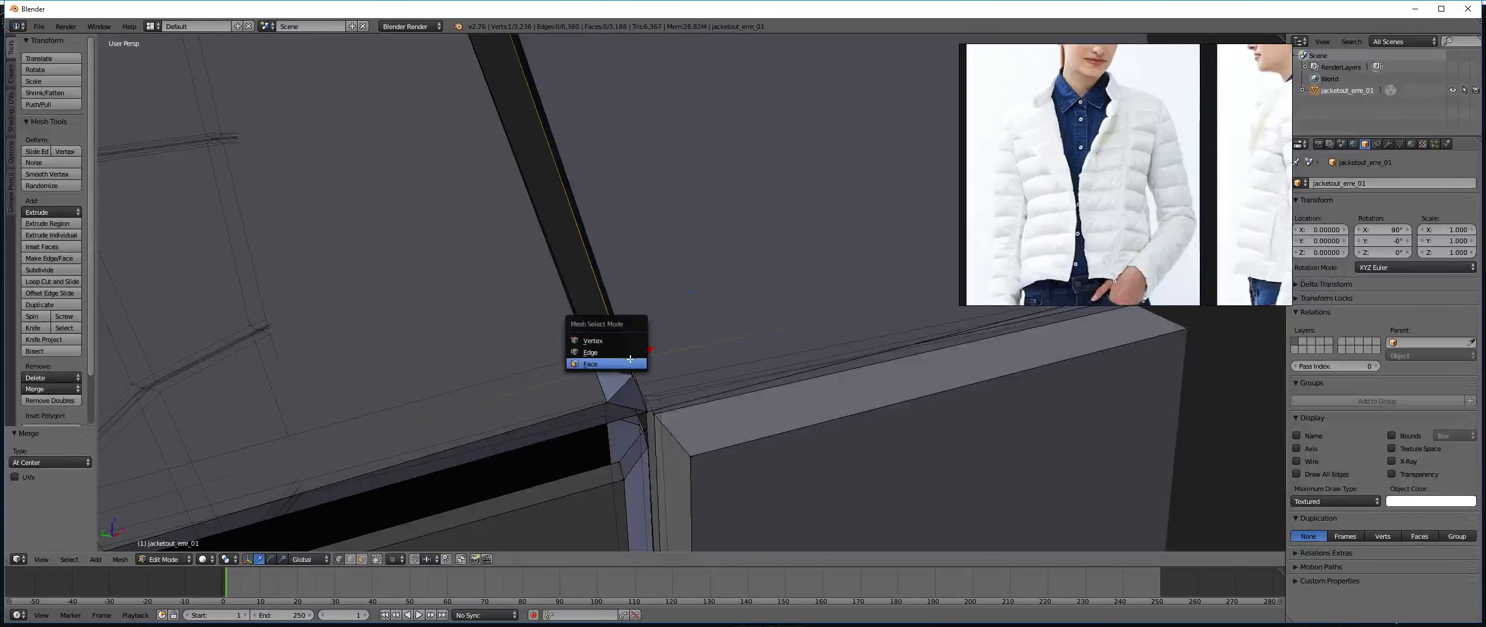
In face select mode, try deleting the small inner faces at the seam junction.
left_click(630, 363)
scroll(591, 355, "up", 5)
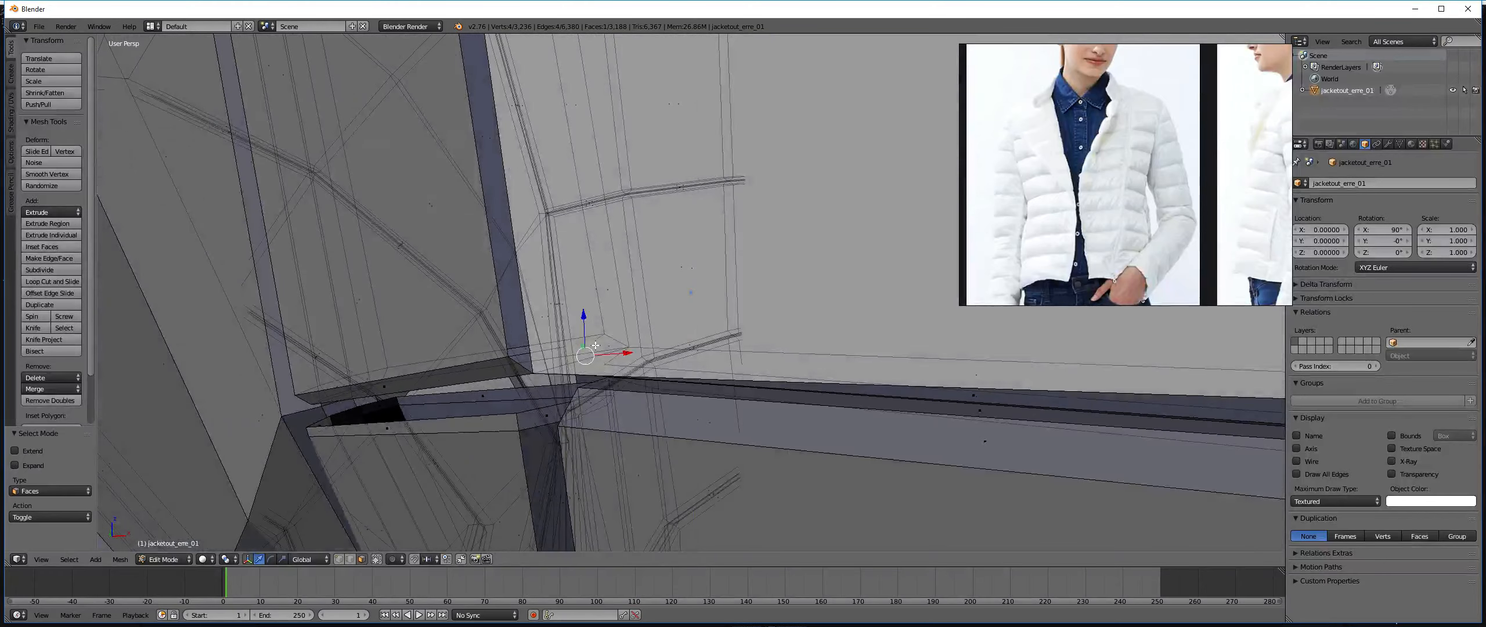
key("x")
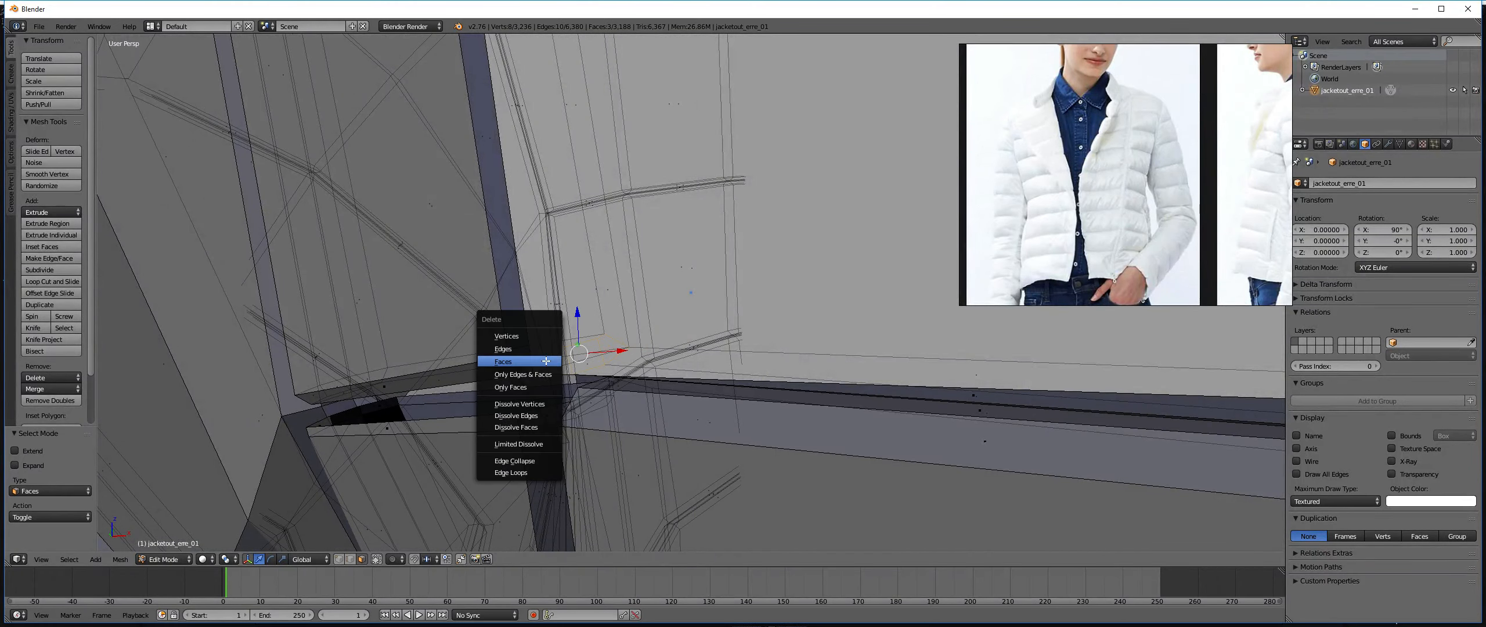
left_click(547, 360)
scroll(604, 356, "up", 4)
middle_click_drag(604, 356, 632, 332)
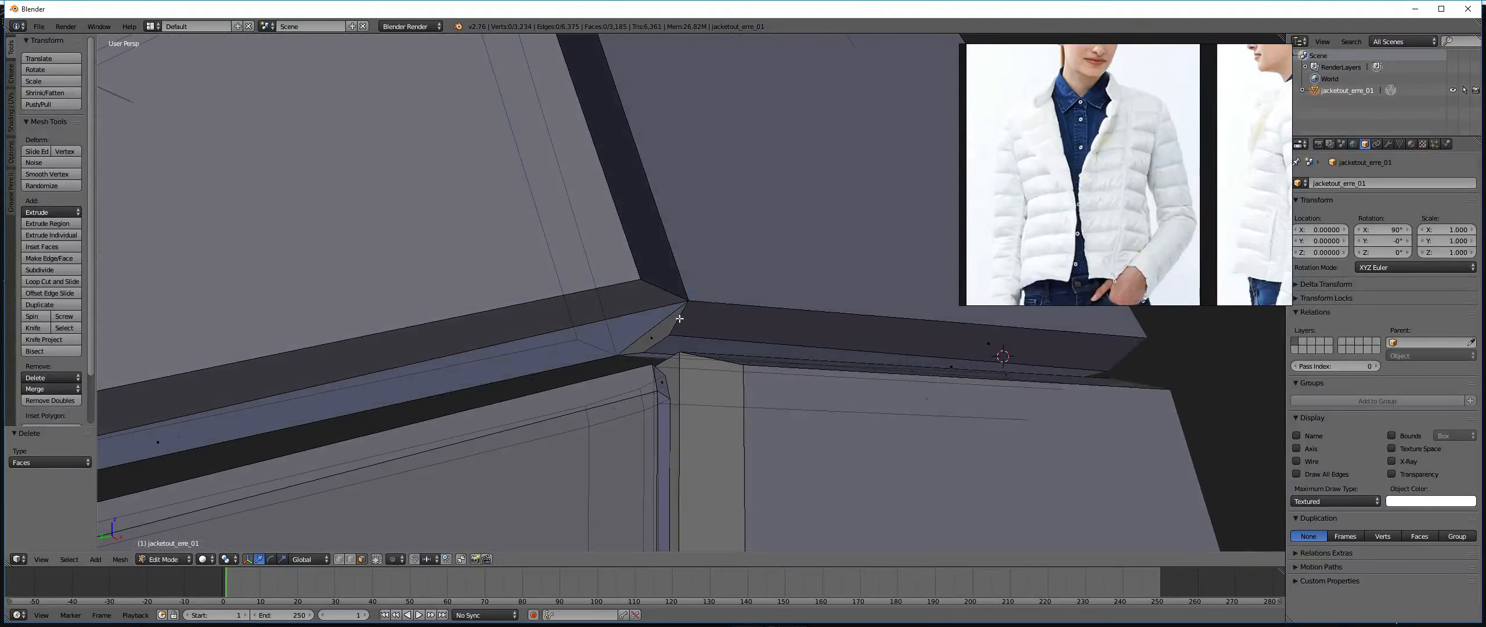
Undo the junction face deletion and the vertex merges made just before it.
key("ctrl+z")
key("ctrl+z")
key("ctrl+z")
key("ctrl+z")
key("ctrl+z")
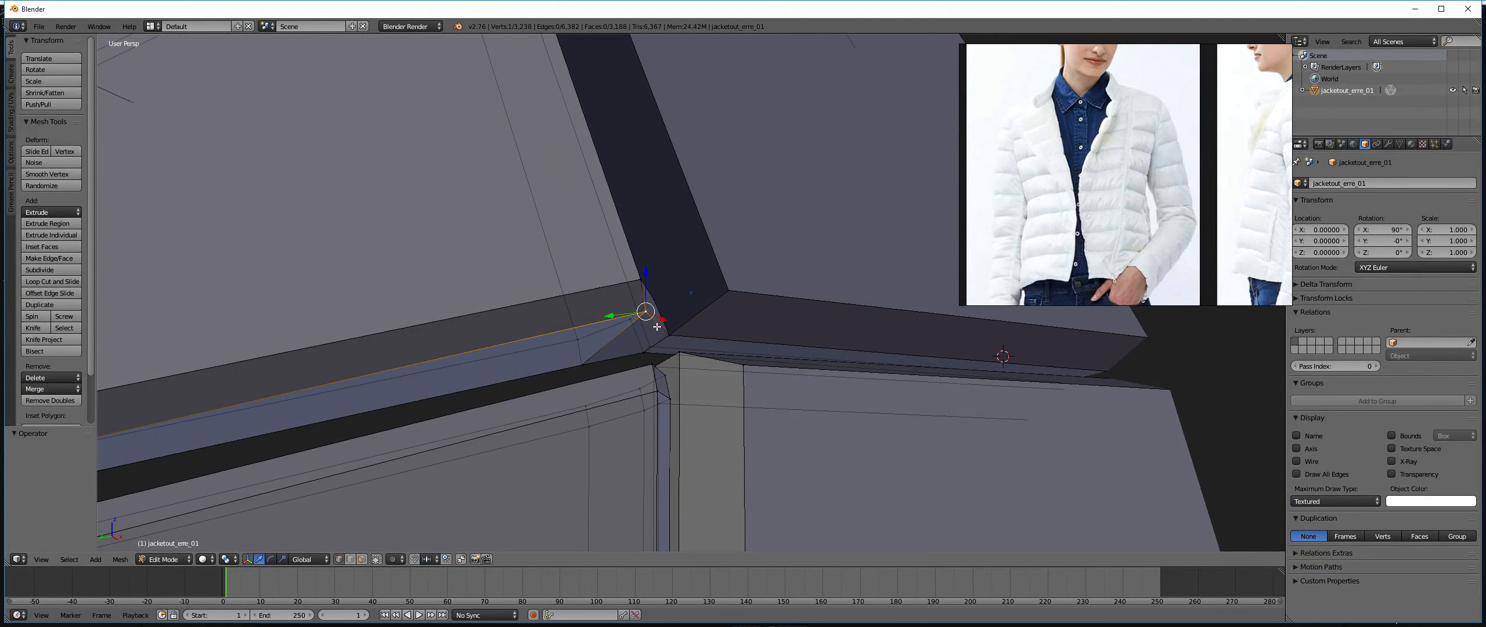
Merge the inner band vertices and the panel corner vertices across the upper seam's gap, using At Center.
key("alt+m")
left_click(670, 339)
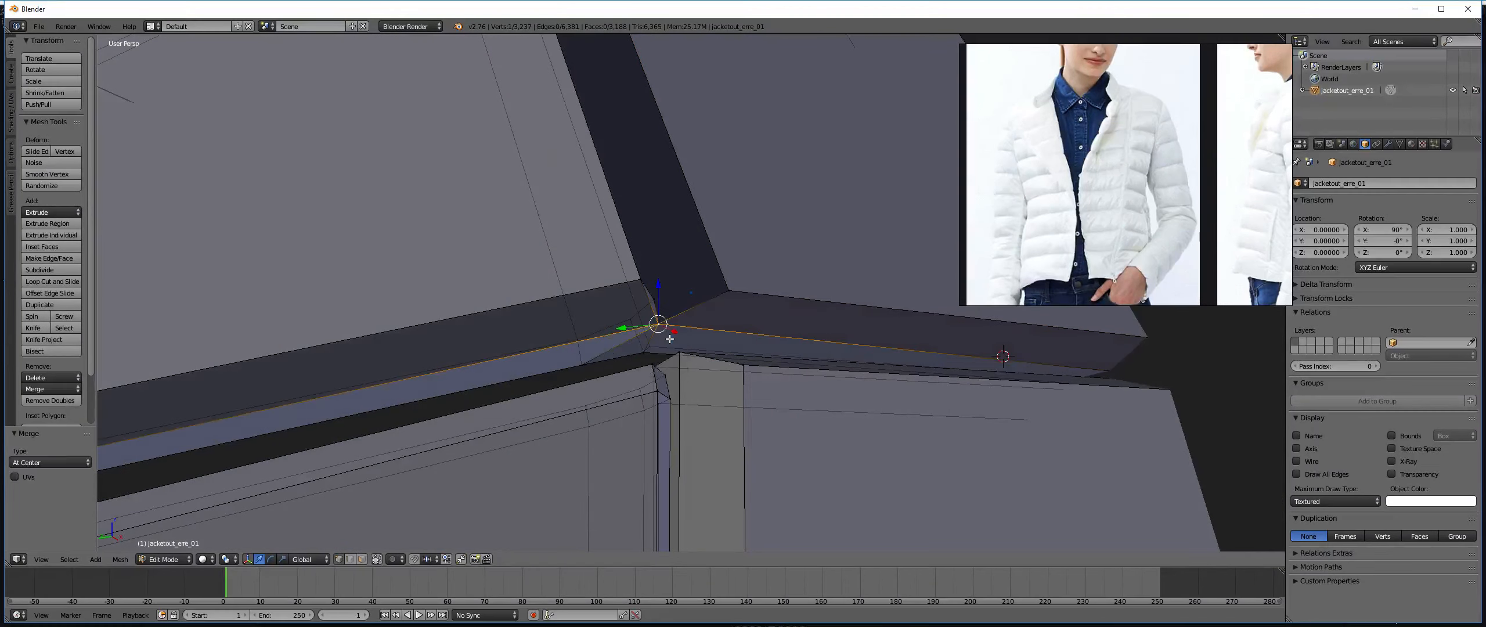
right_click(639, 281)
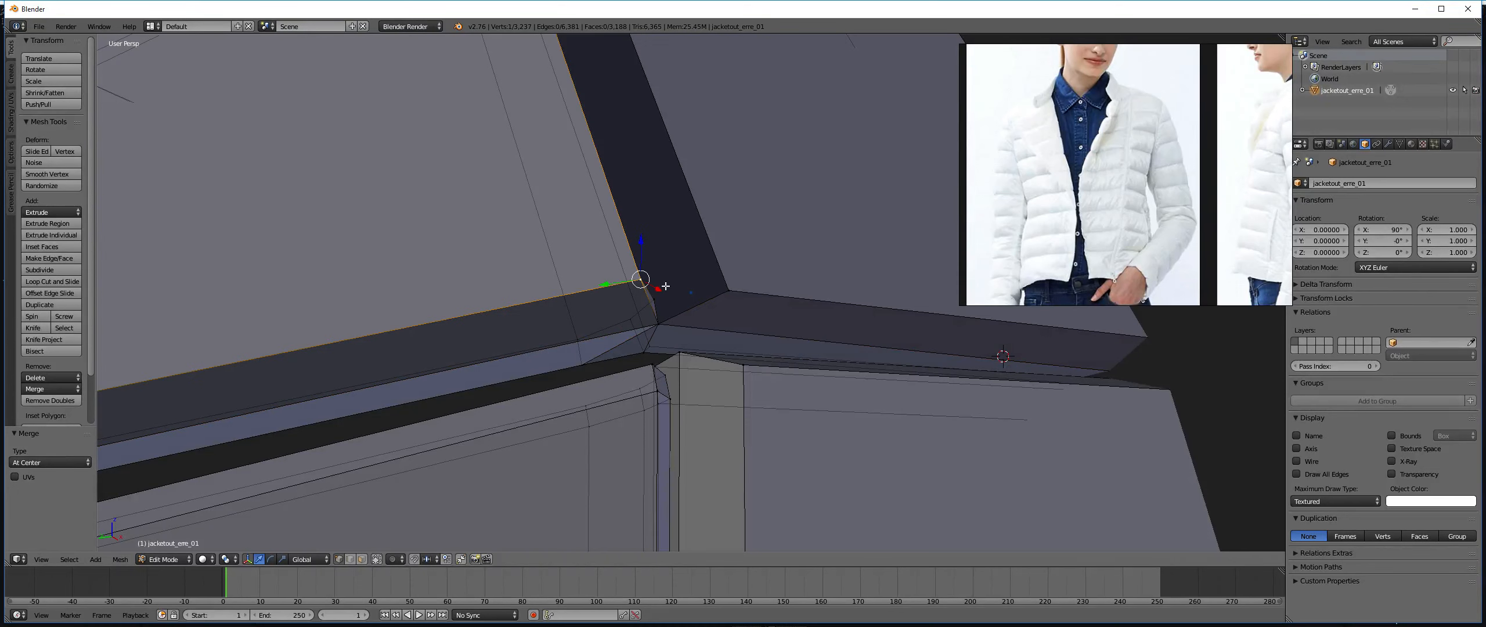
key("alt+m")
left_click(728, 289)
middle_click_drag(579, 371, 812, 377)
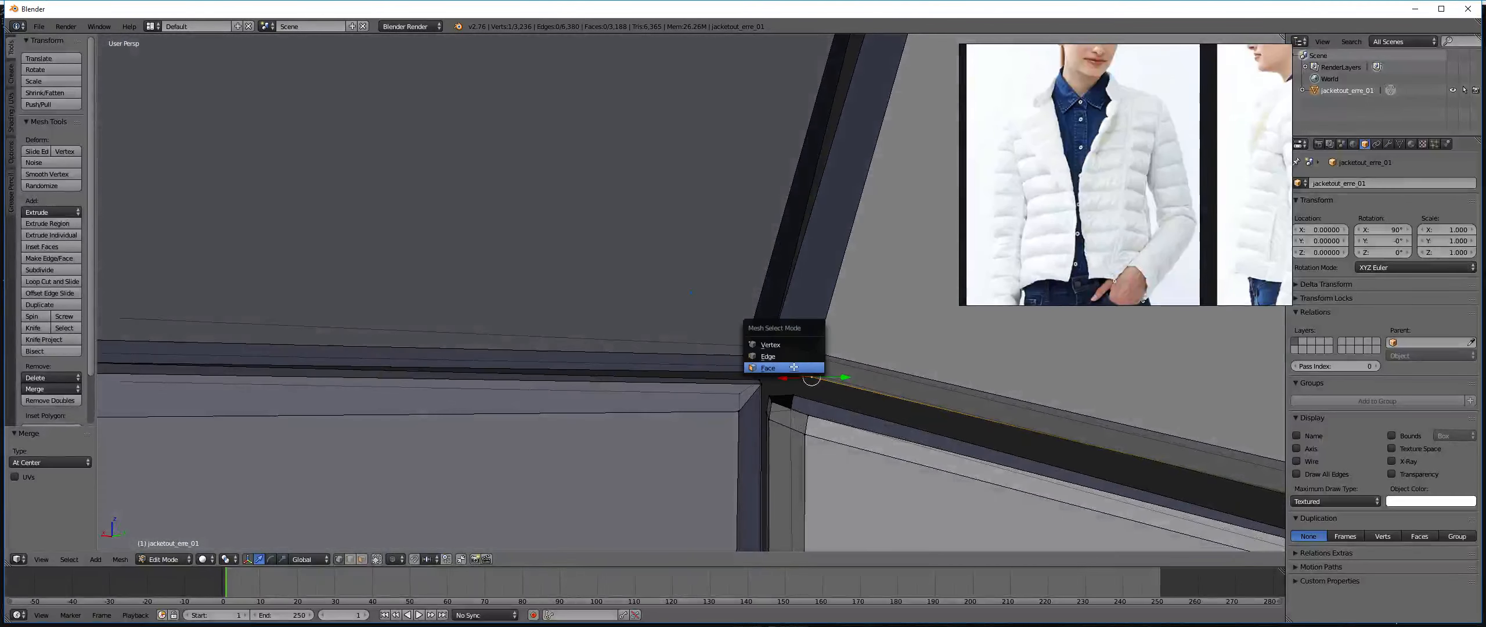
In face select mode, delete the small leftover faces closing the seam junction below the upper seam.
left_click(794, 367)
key("x")
left_click(776, 354)
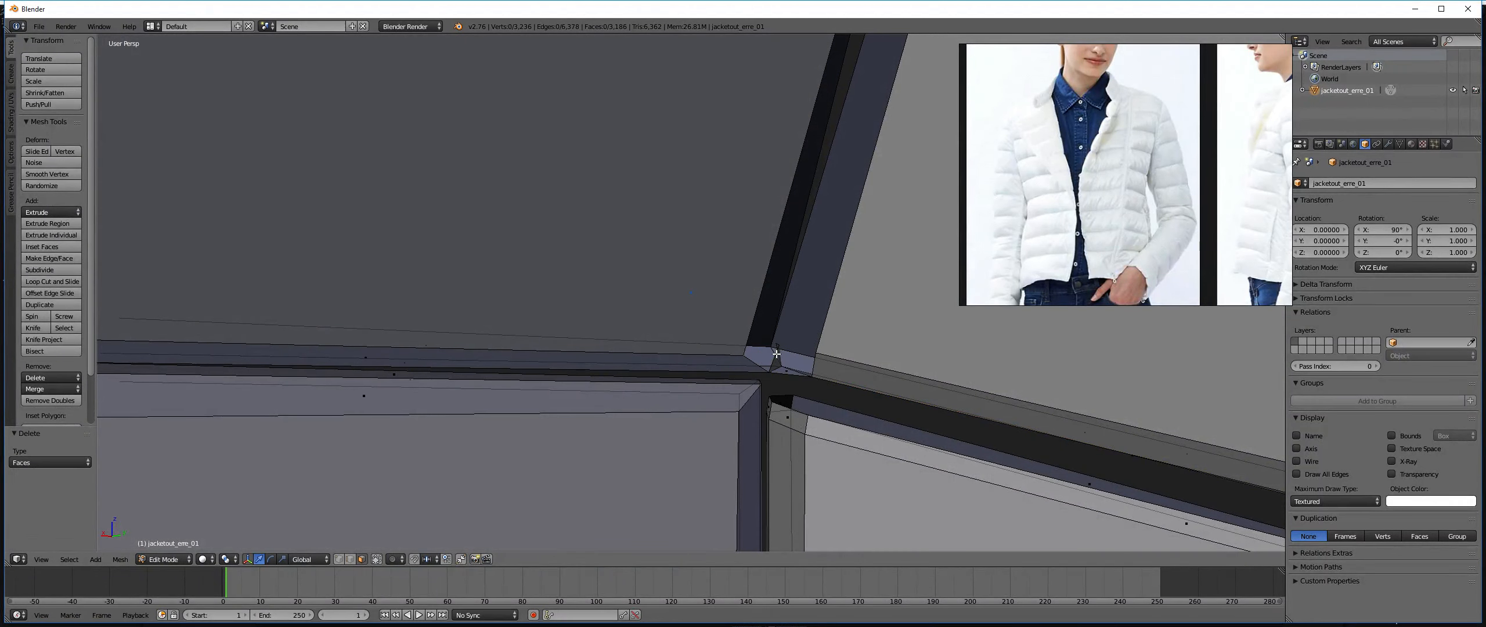
middle_click_drag(777, 353, 797, 384)
right_click(780, 350)
key("x")
left_click(781, 336)
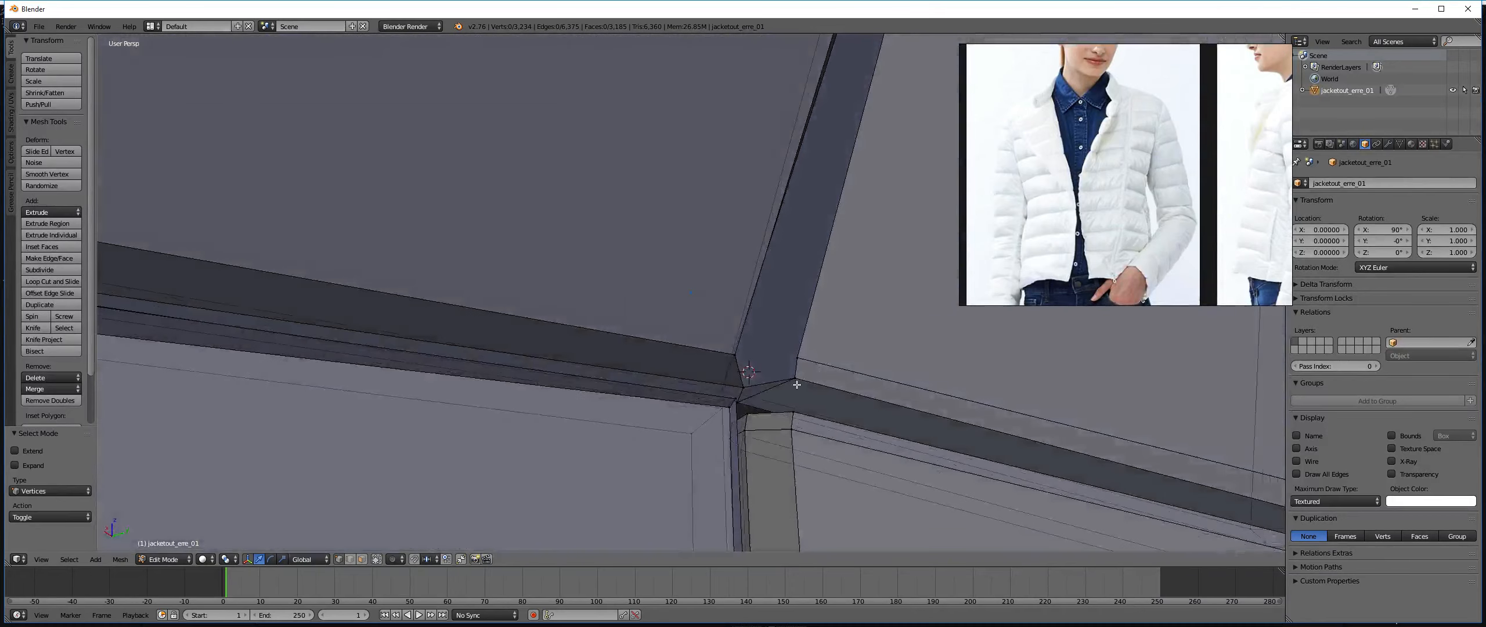
Merge the facing inner and outer corner vertex pairs at the cleared junction, using At Center.
key("alt+m")
left_click(739, 388)
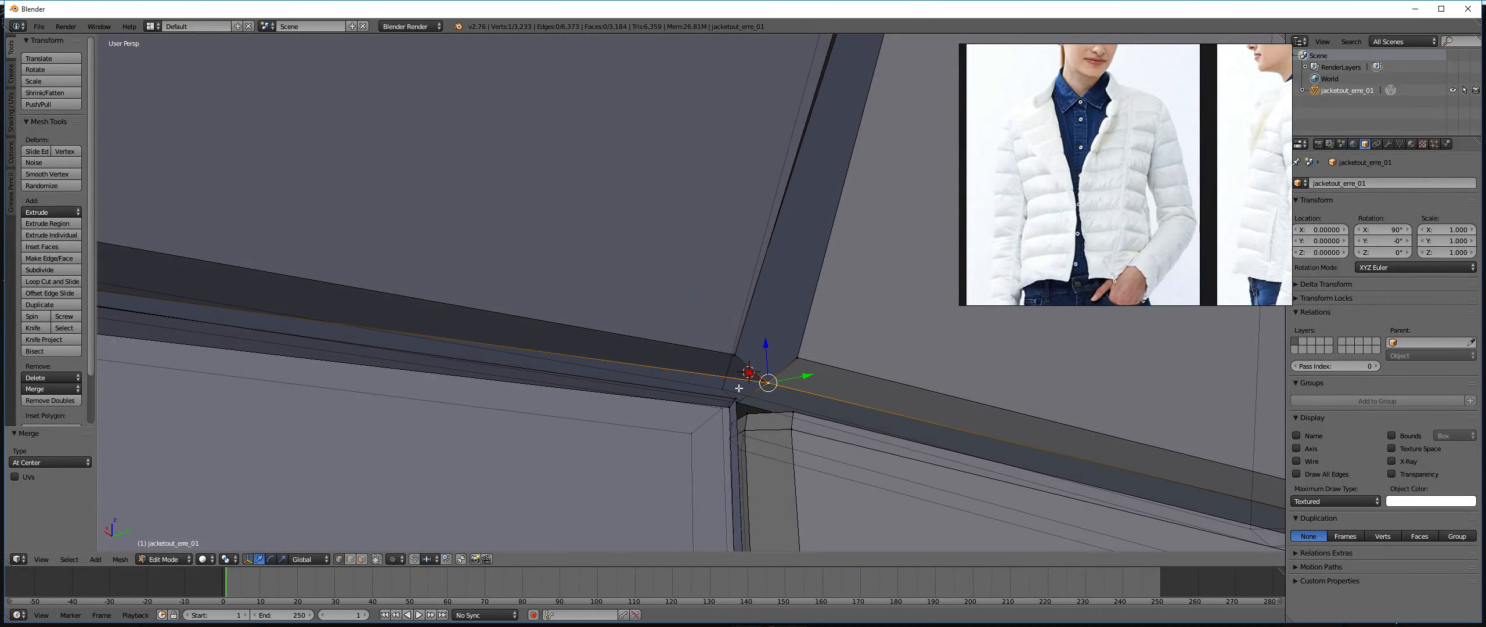
key("alt+m")
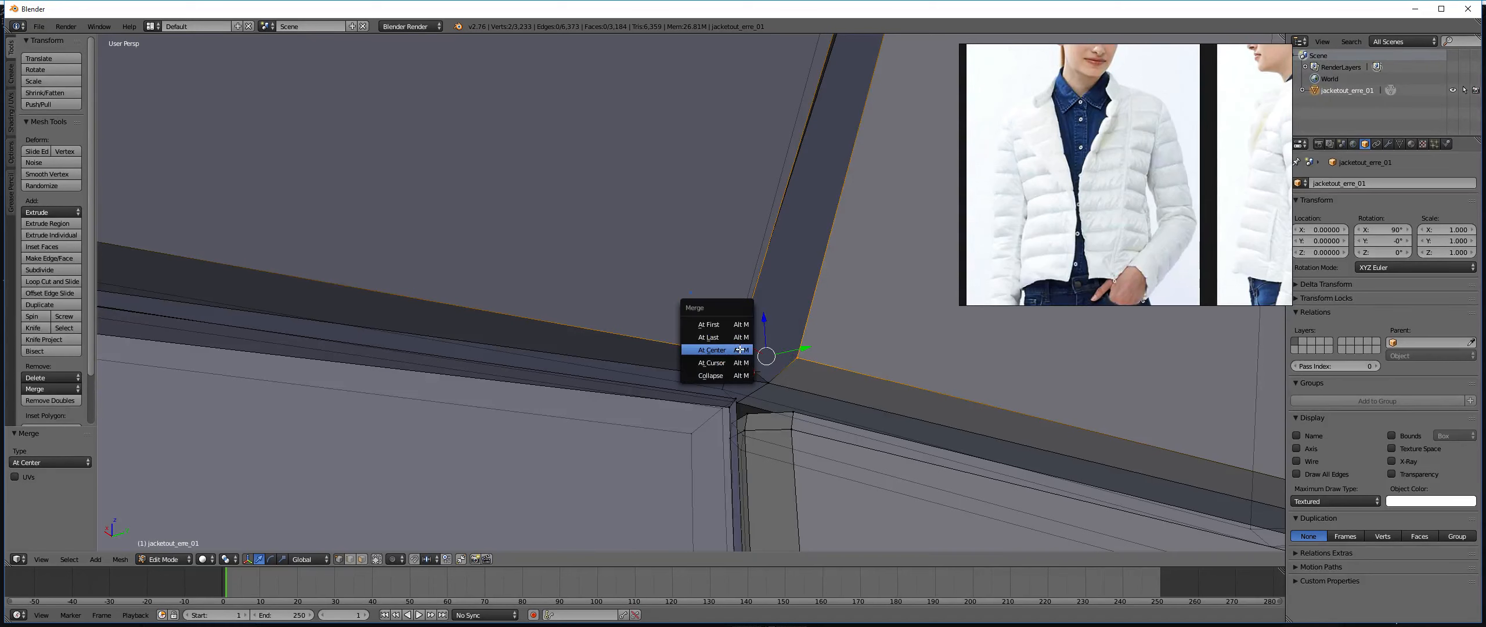
left_click(739, 341)
middle_click_drag(738, 341, 752, 233)
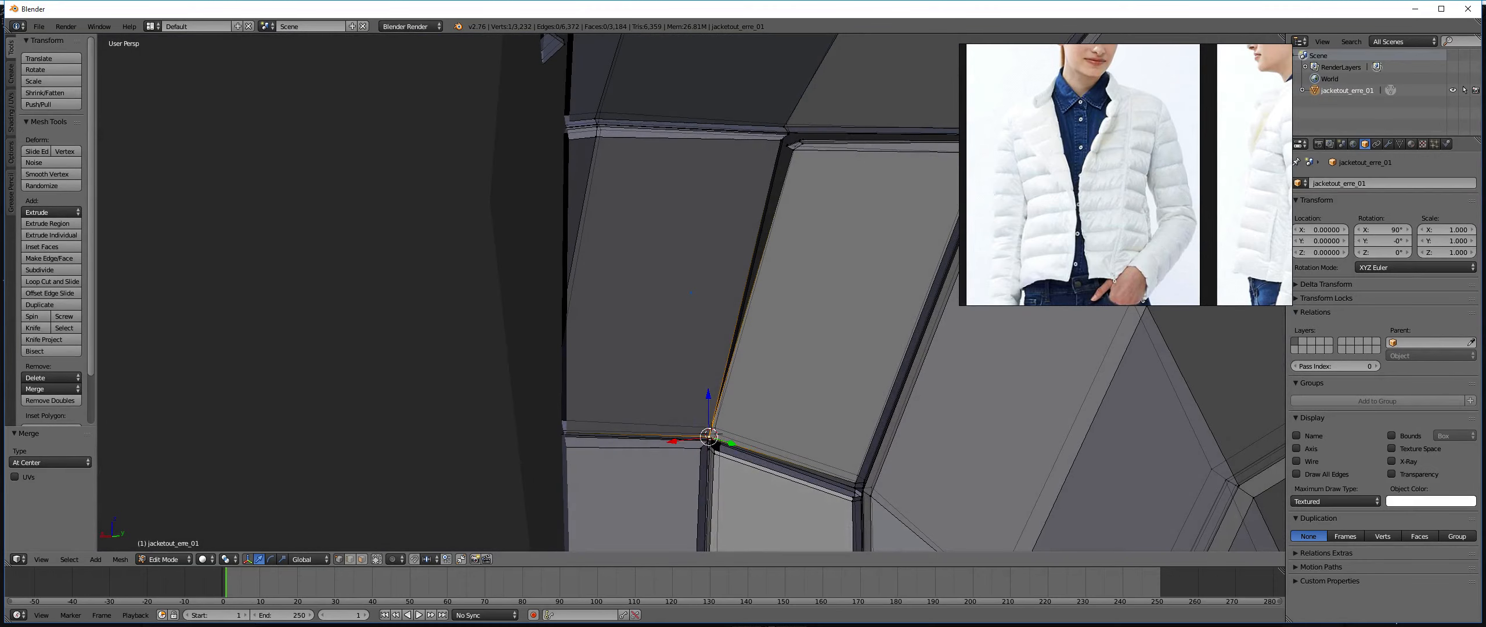
At the next junction up the same seam, box-select and delete the small cap faces at the panel's upper corner.
middle_click_drag(733, 137, 722, 385, "shift")
scroll(706, 236, "up", 2)
scroll(722, 385, "up", 2)
scroll(722, 385, "up", 1)
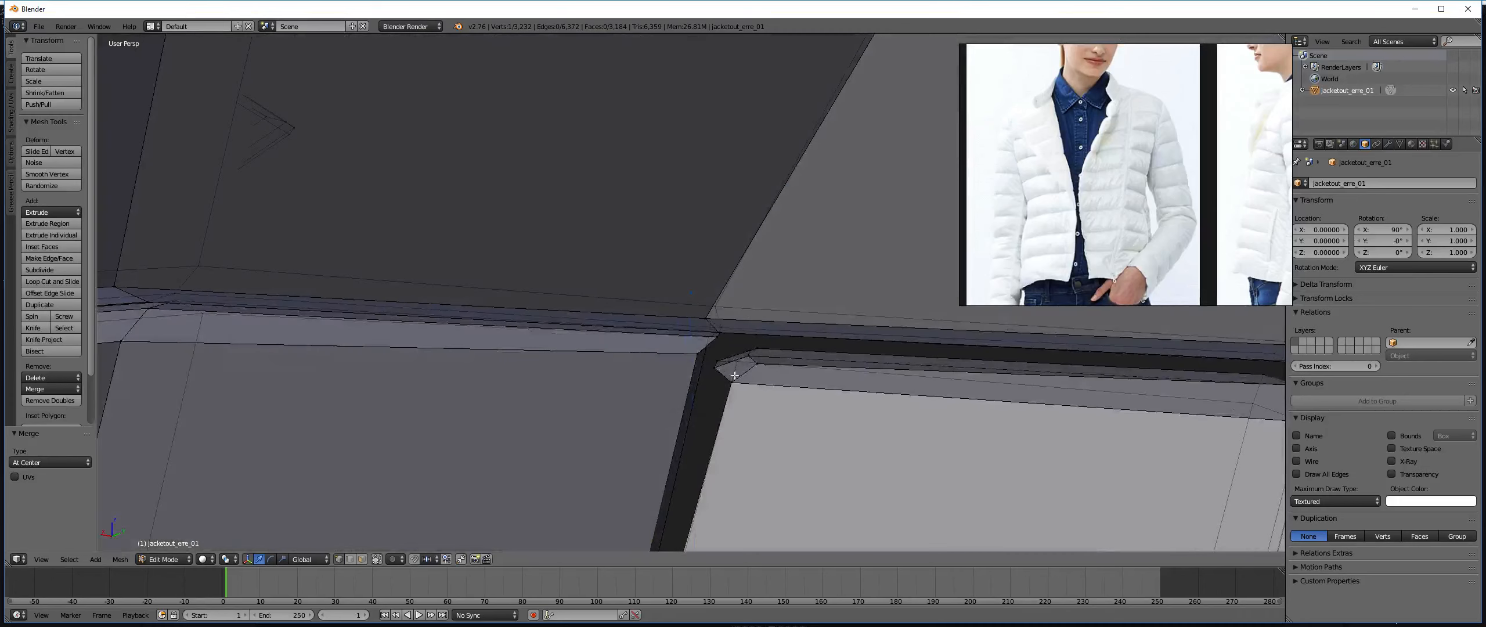
key("ctrl+Tab")
left_click(721, 399)
key("a")
key("a")
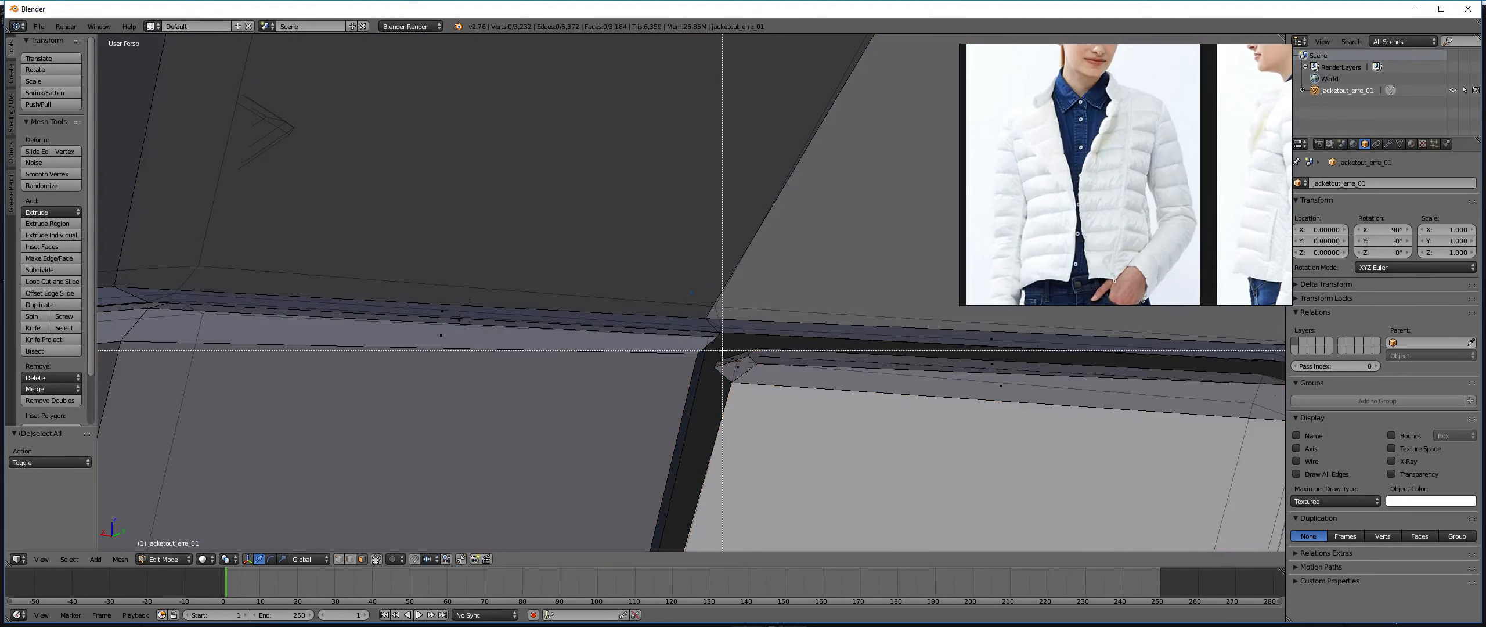
key("b")
left_click_drag(723, 351, 738, 375)
key("x")
left_click(745, 379)
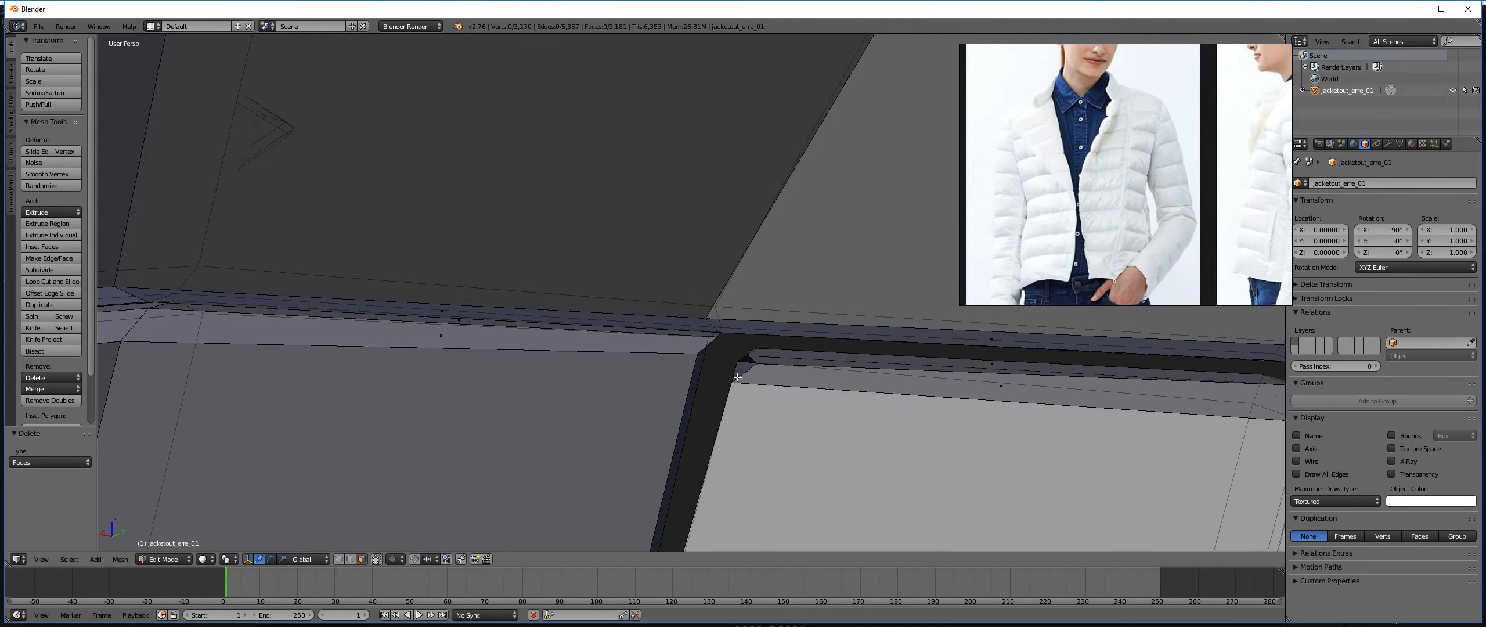
In vertex select mode, merge the neighbouring panels' facing corner vertex pairs at the upper junction, using At Center.
key("ctrl+Tab")
left_click(728, 355)
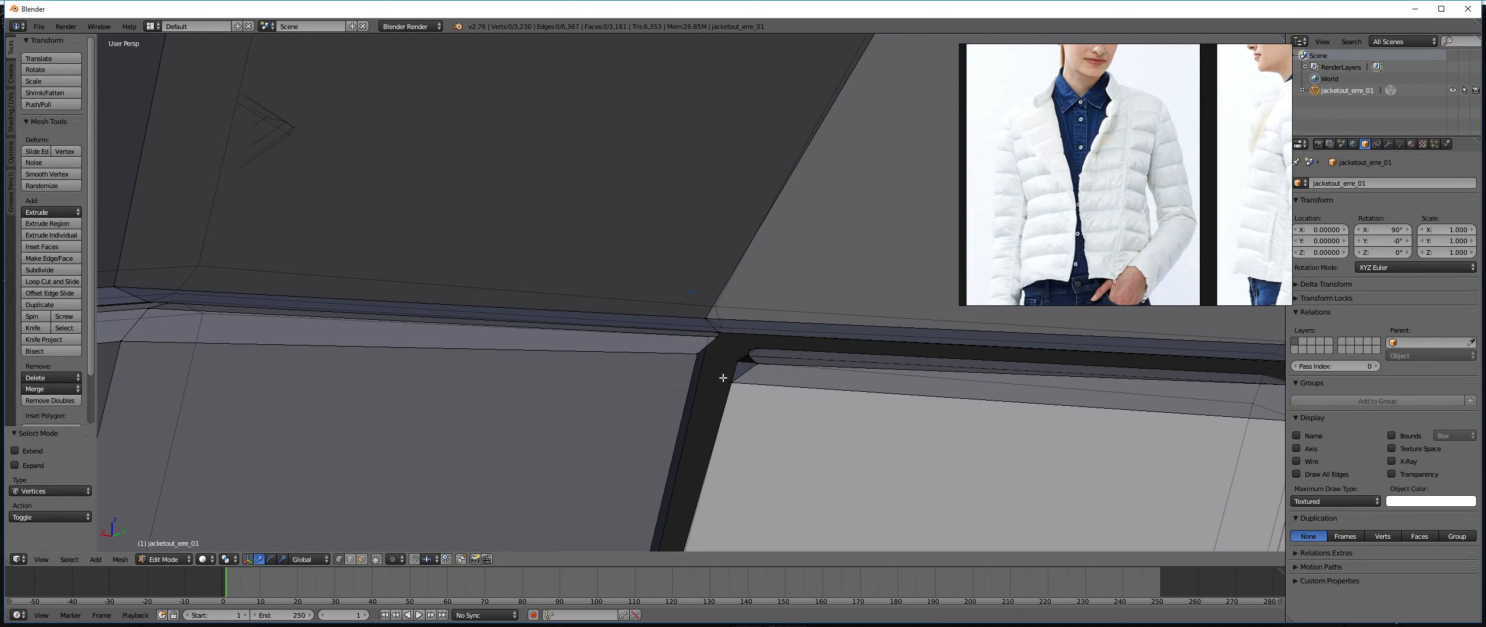
key("alt+m")
left_click(698, 356)
right_click(746, 360)
right_click(716, 346, "shift")
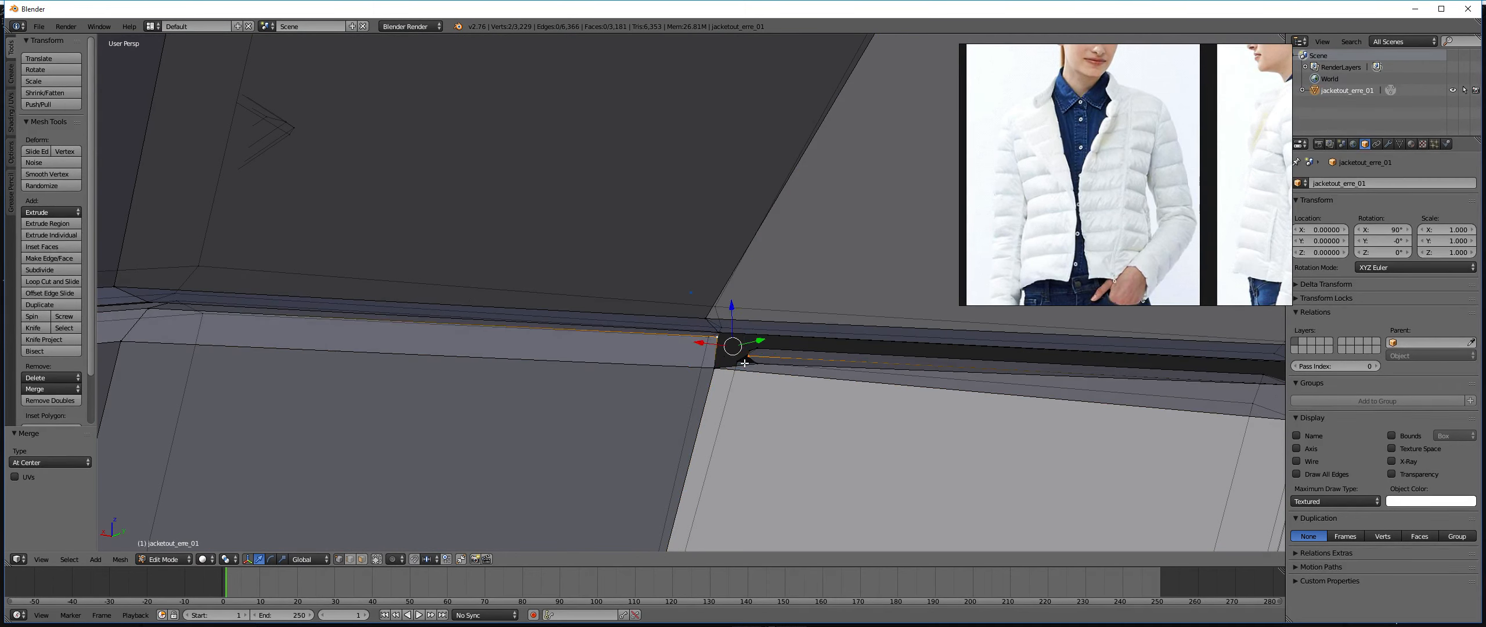
key("alt+m")
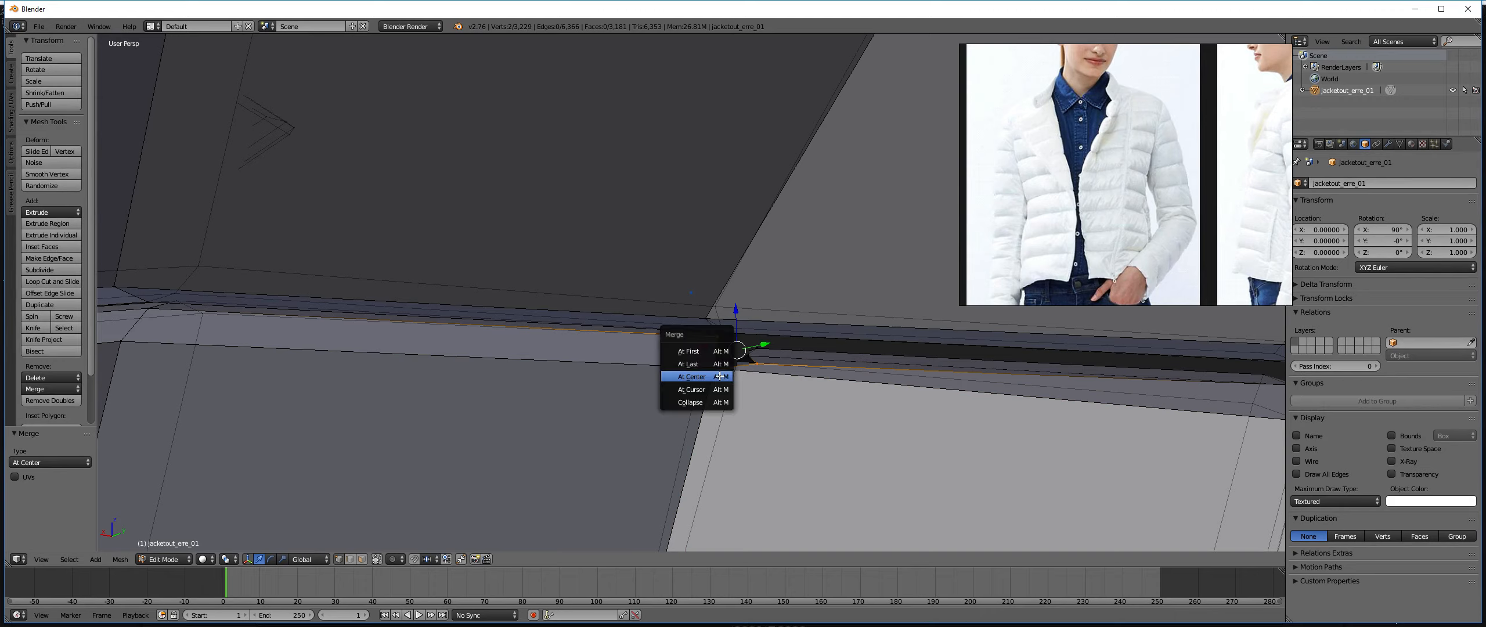
left_click(722, 378)
middle_click_drag(722, 379, 660, 394)
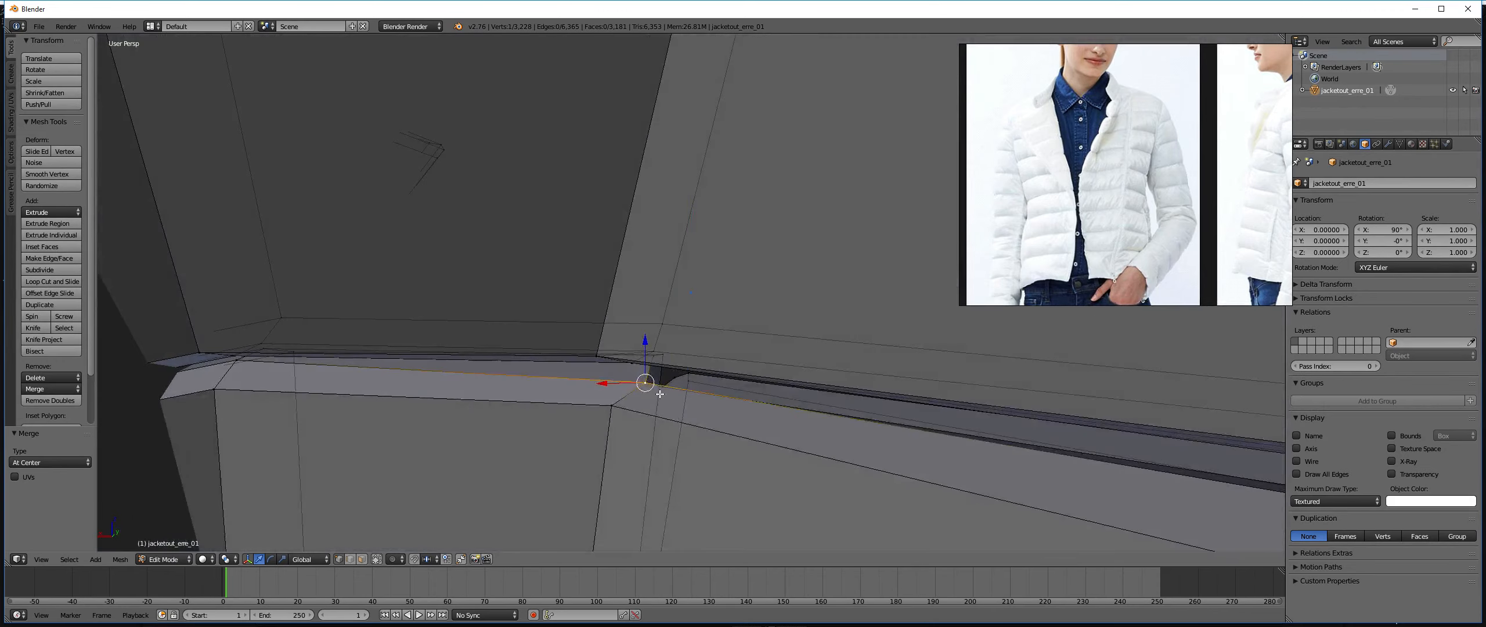
Merge the remaining vertex pair at the seam junction, using At Center, and dissolve the two stray vertices at the panel corner.
key("alt+m")
left_click(665, 394)
middle_click_drag(665, 395, 516, 403)
key("x")
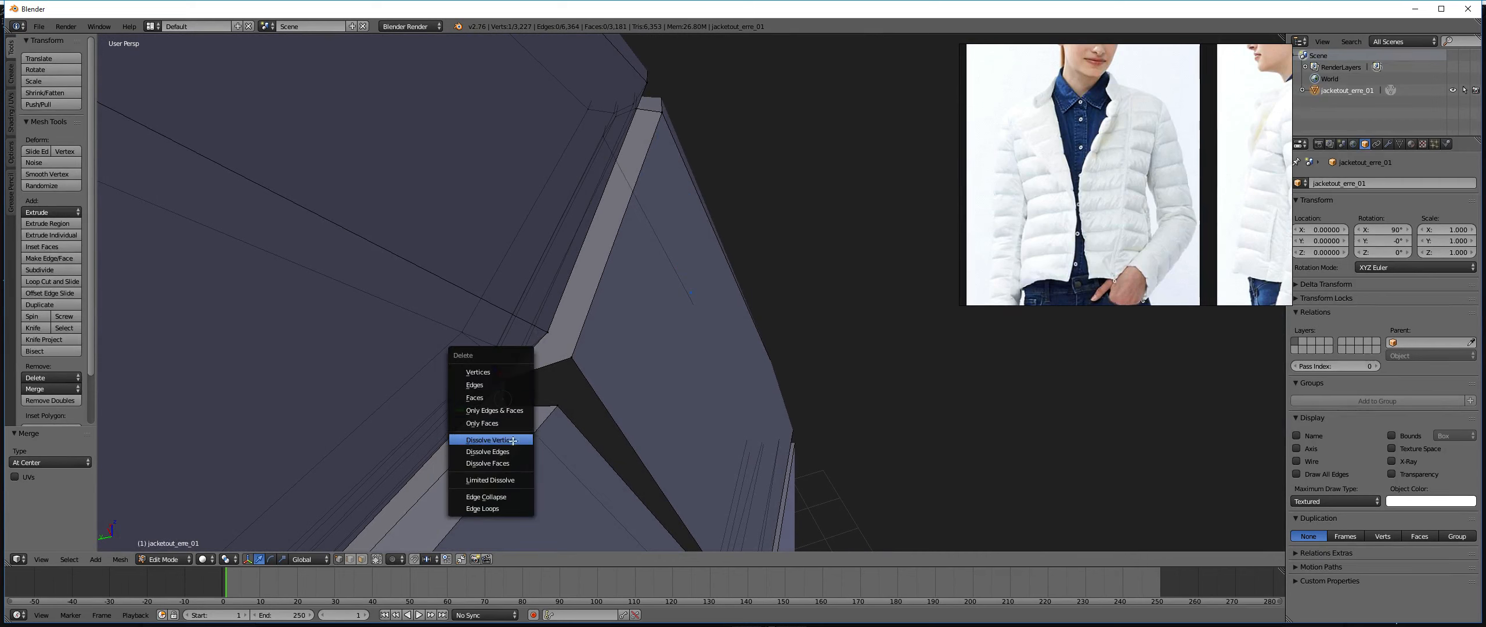
left_click(513, 441)
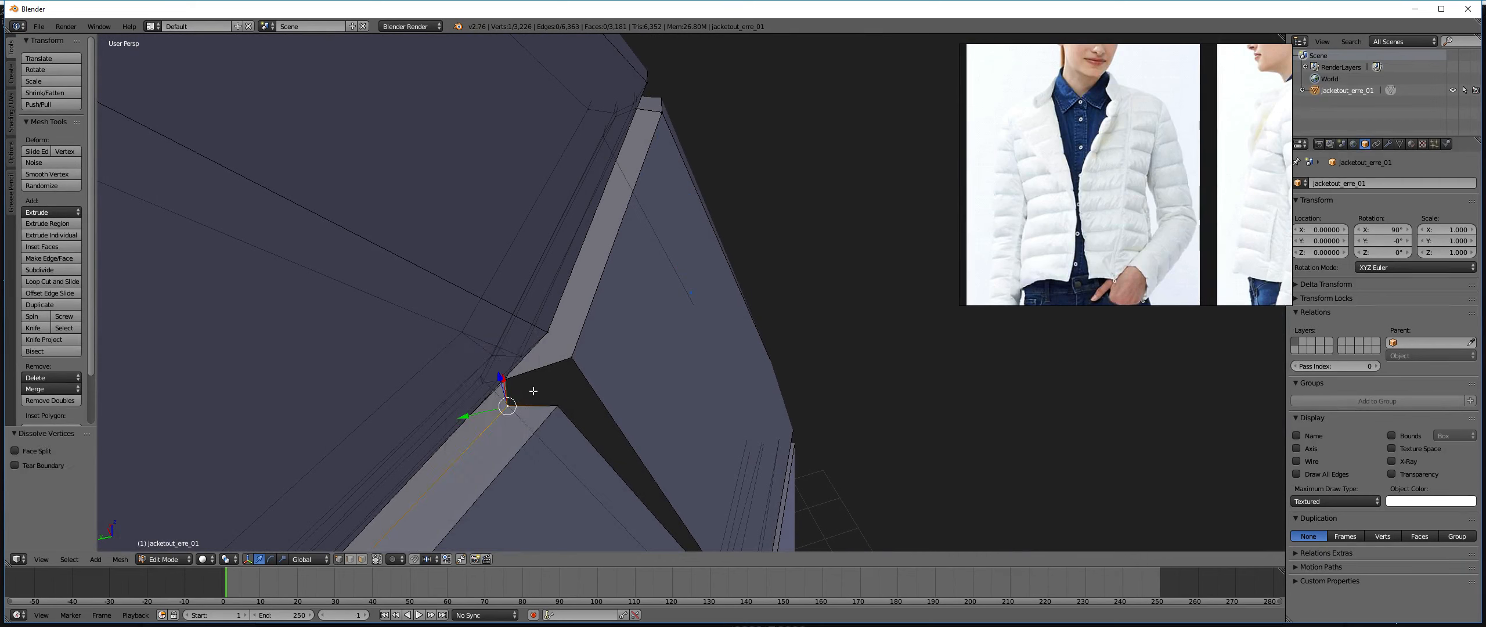
key("x")
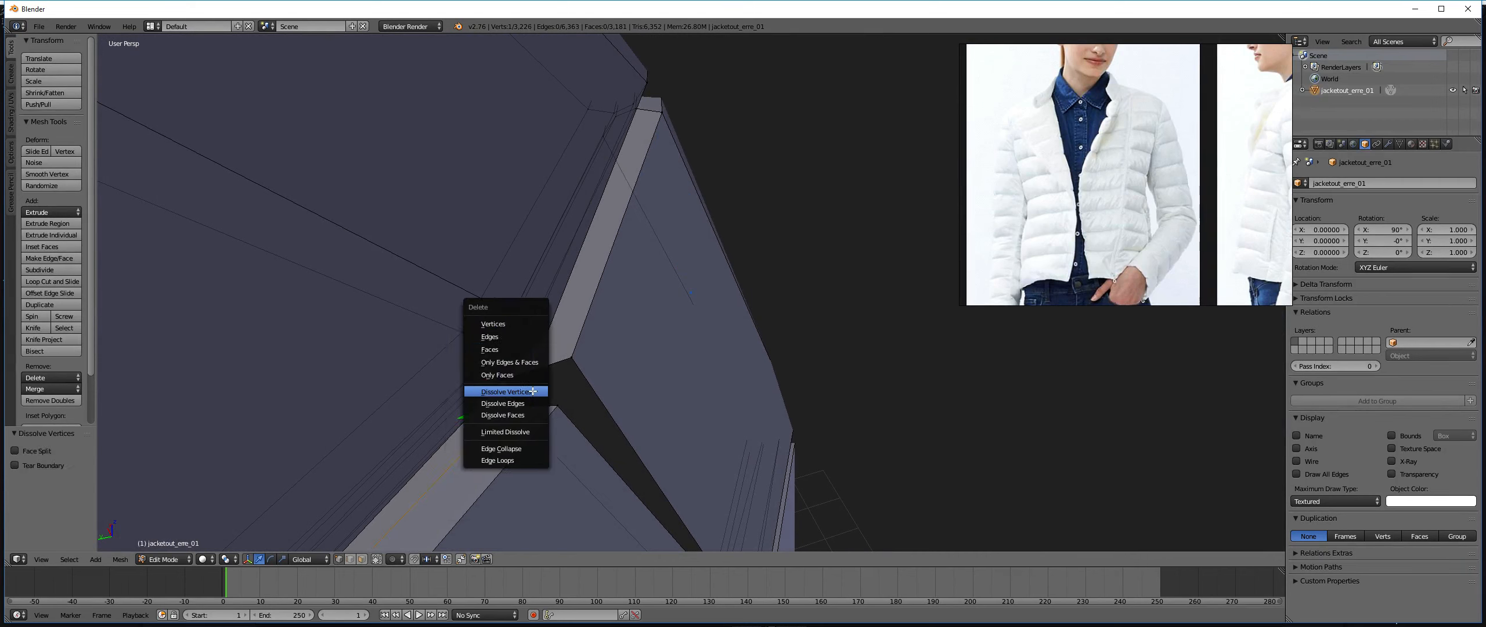
left_click(530, 393)
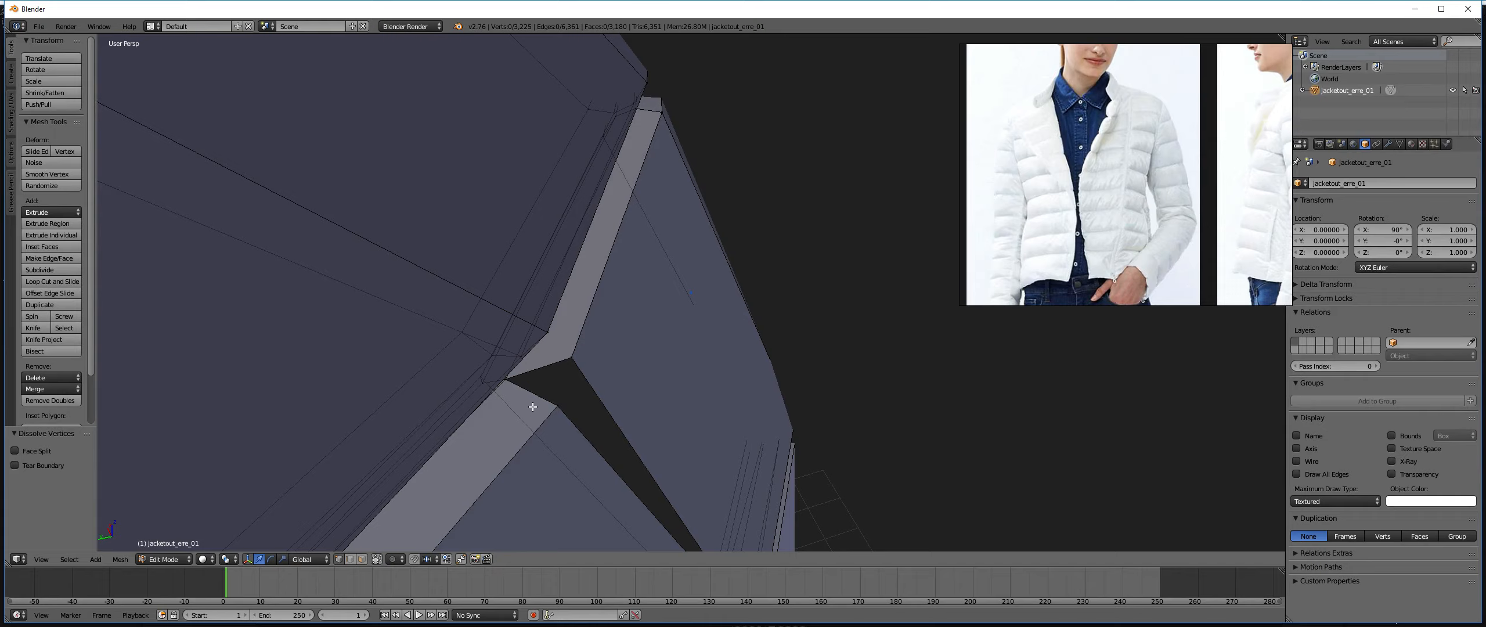
Merge the facing corner vertices beside the open gap at this junction, using At Center.
key("alt+m")
left_click(566, 391)
middle_click_drag(566, 390, 606, 271)
scroll(678, 390, "down", 3)
scroll(557, 408, "up", 2)
key("ctrl+Tab")
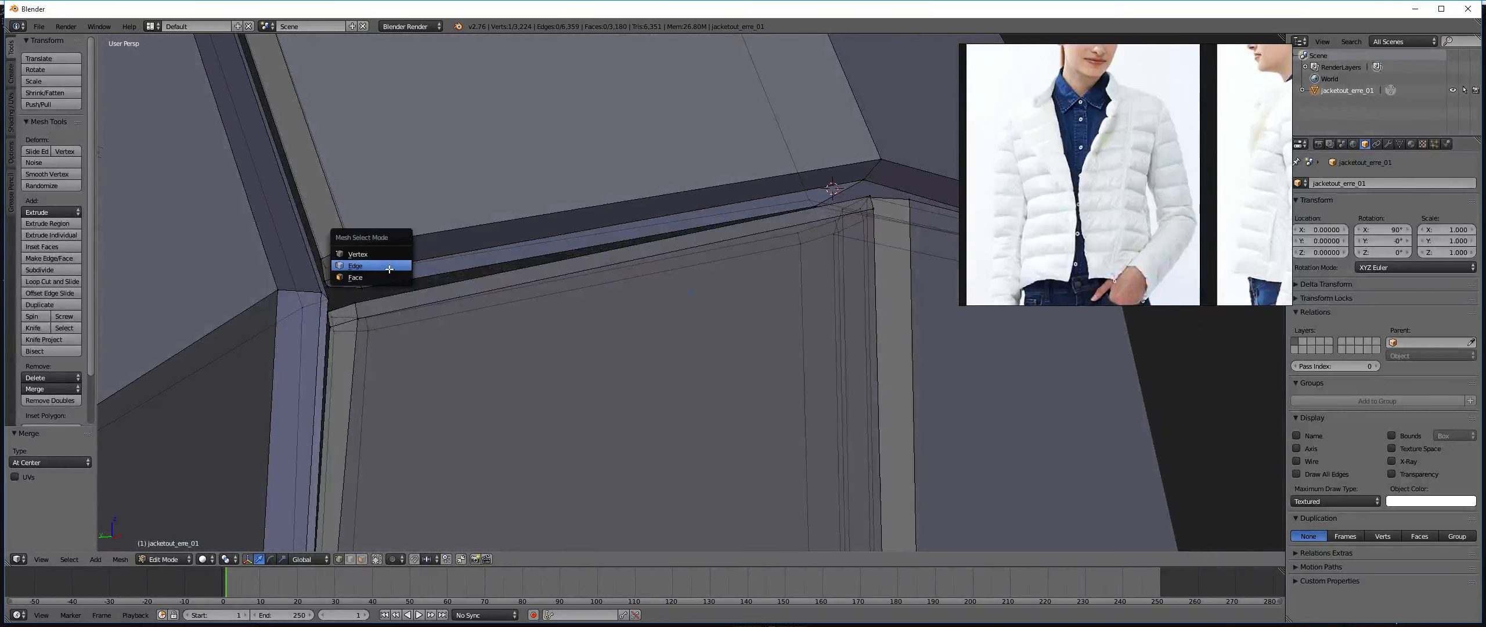
left_click(388, 267)
right_click(389, 268, "alt")
right_click(390, 263, "alt")
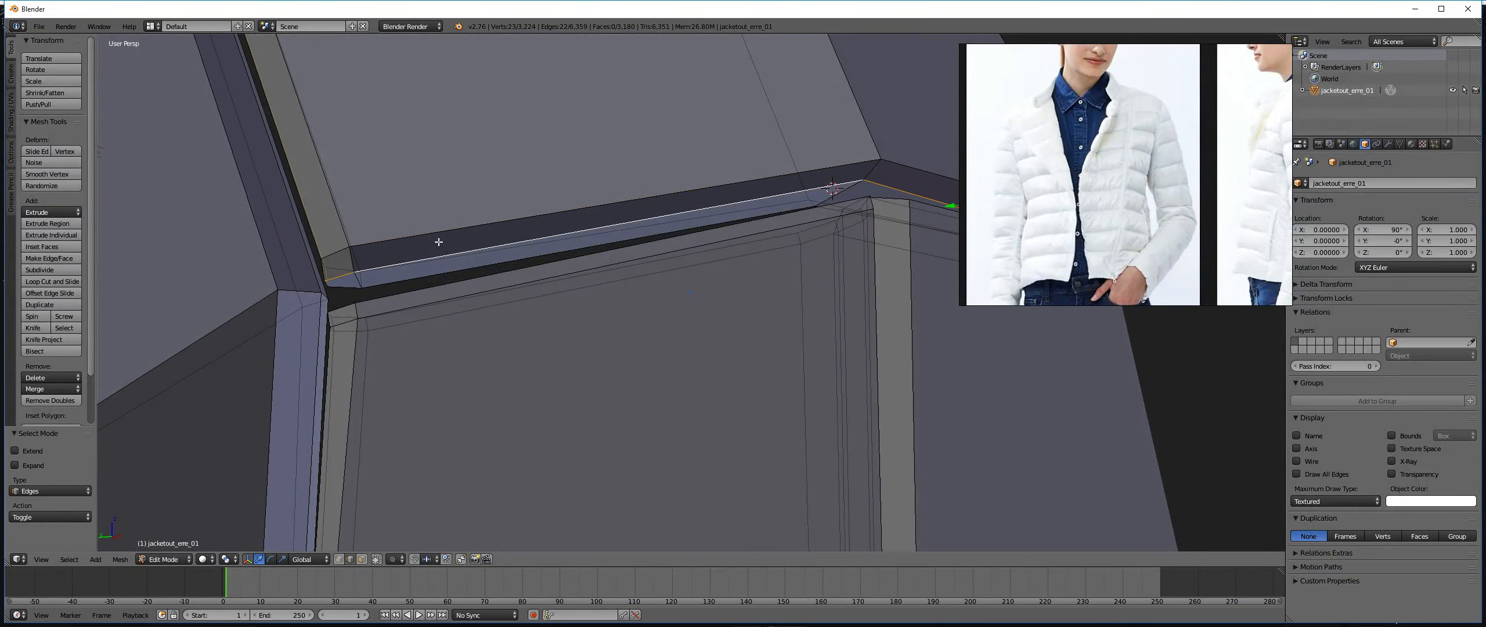
right_click(362, 277)
middle_click_drag(379, 278, 387, 230)
key("ctrl+Tab")
left_click(366, 243)
middle_click_drag(531, 229, 527, 231)
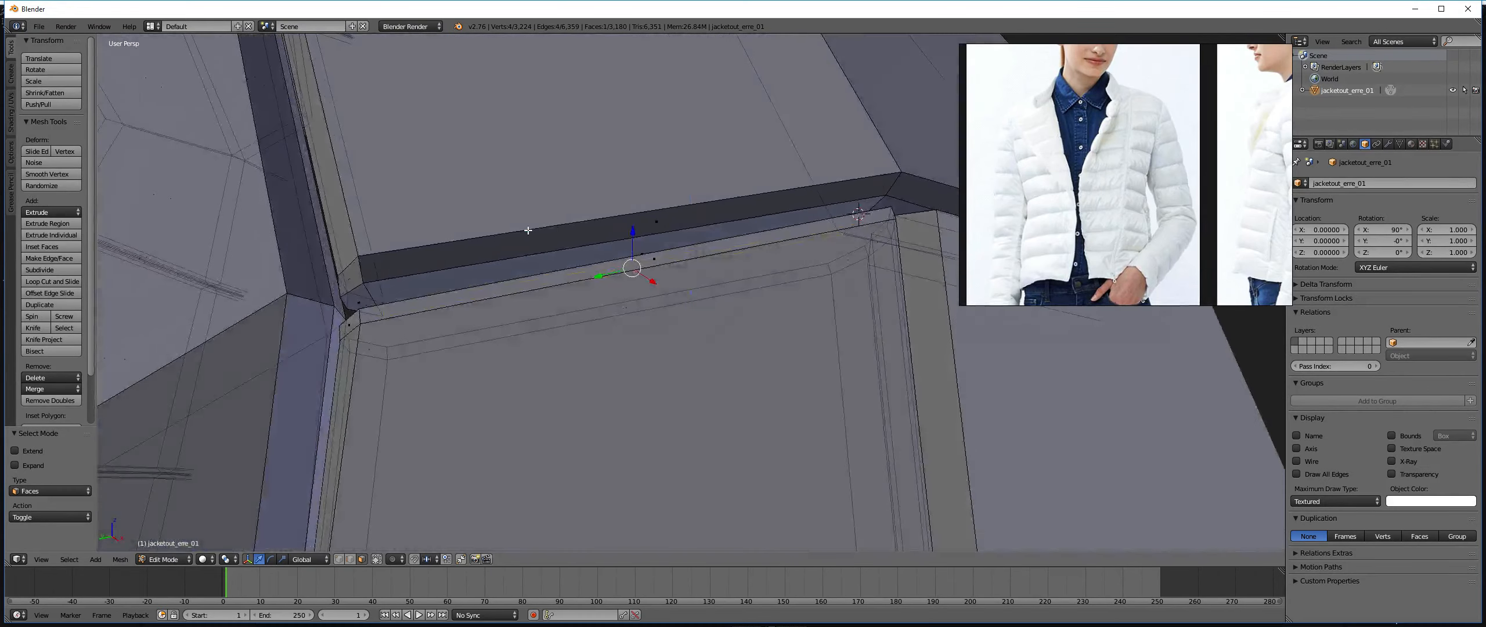
key("a")
key("a")
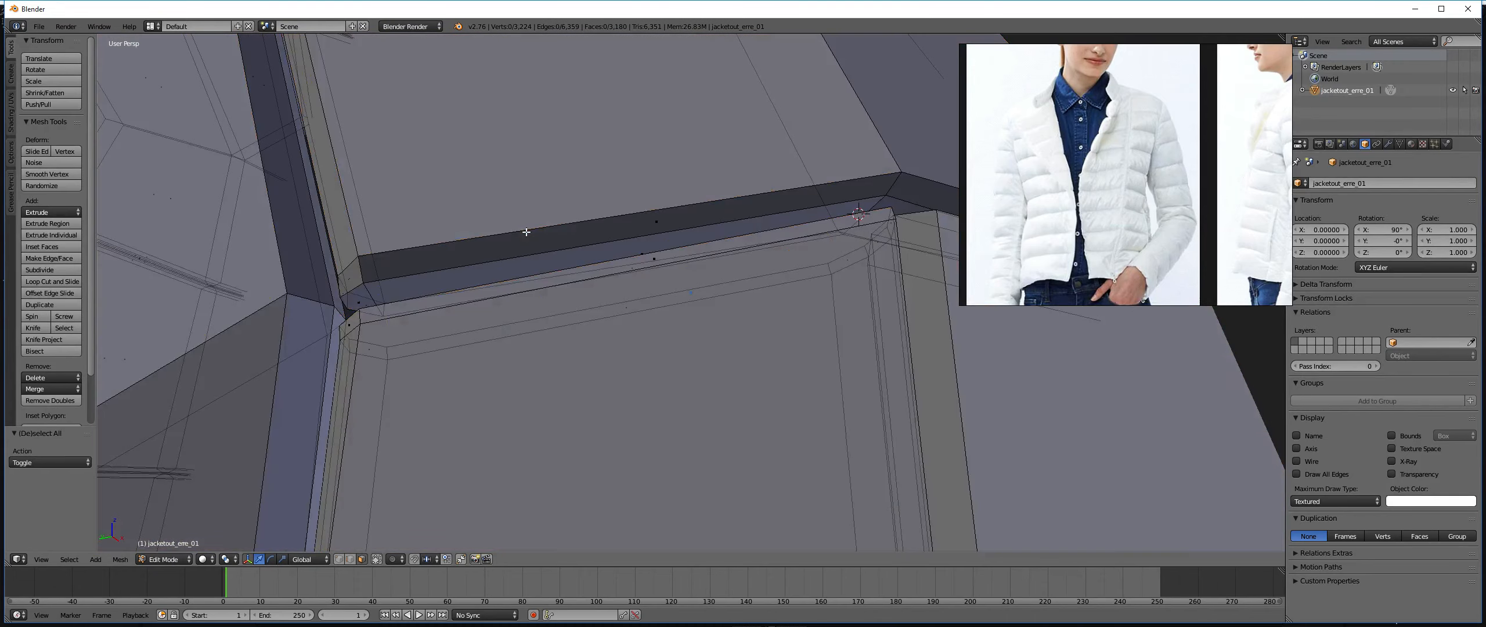
Select the whole jacket mesh and remove its doubled vertices.
key("a")
key("w")
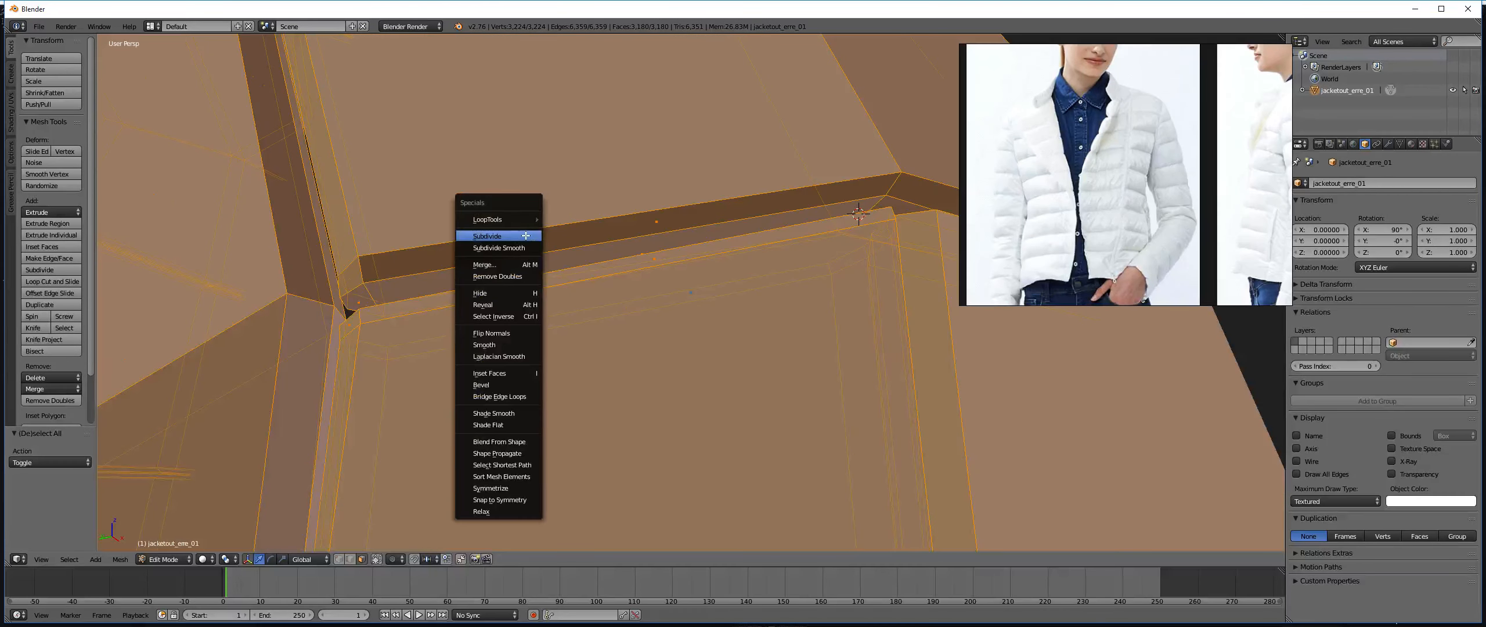
left_click(514, 275)
middle_click_drag(533, 246, 524, 307, "shift")
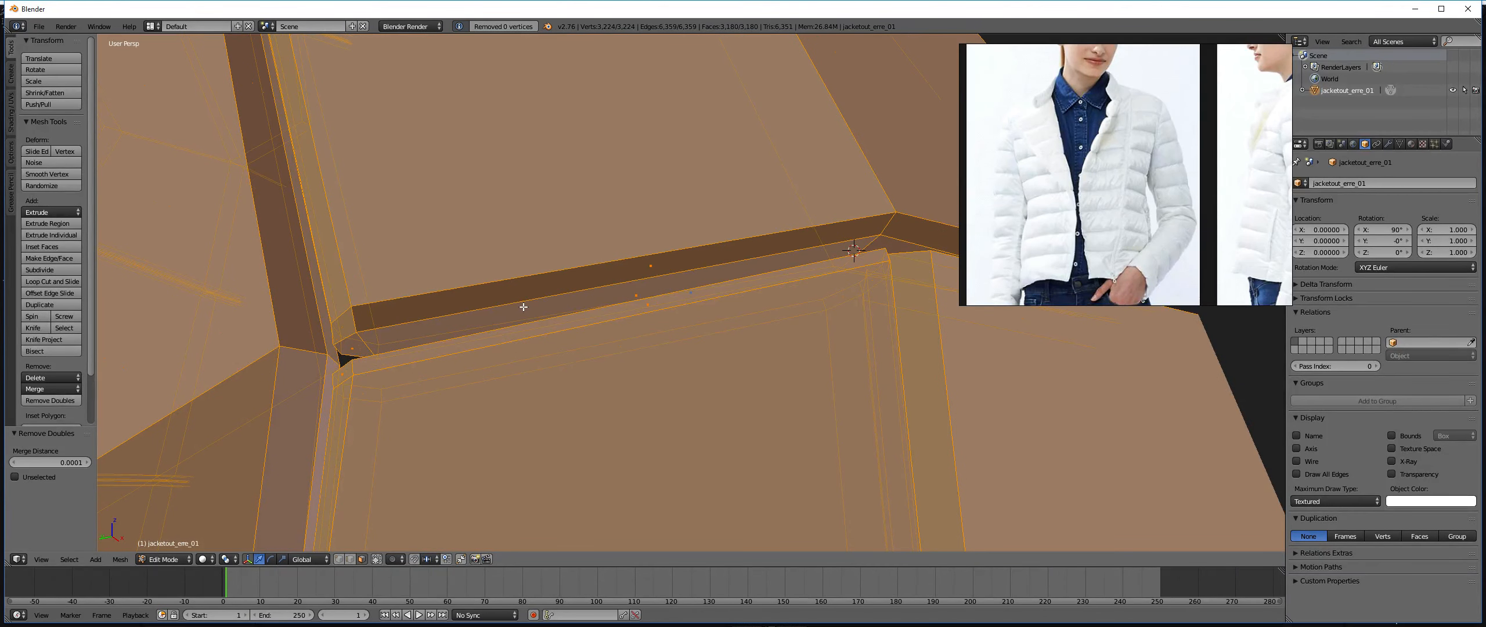
Flip the normals' direction on the entire selected mesh, then clear the selection.
key("a")
key("a")
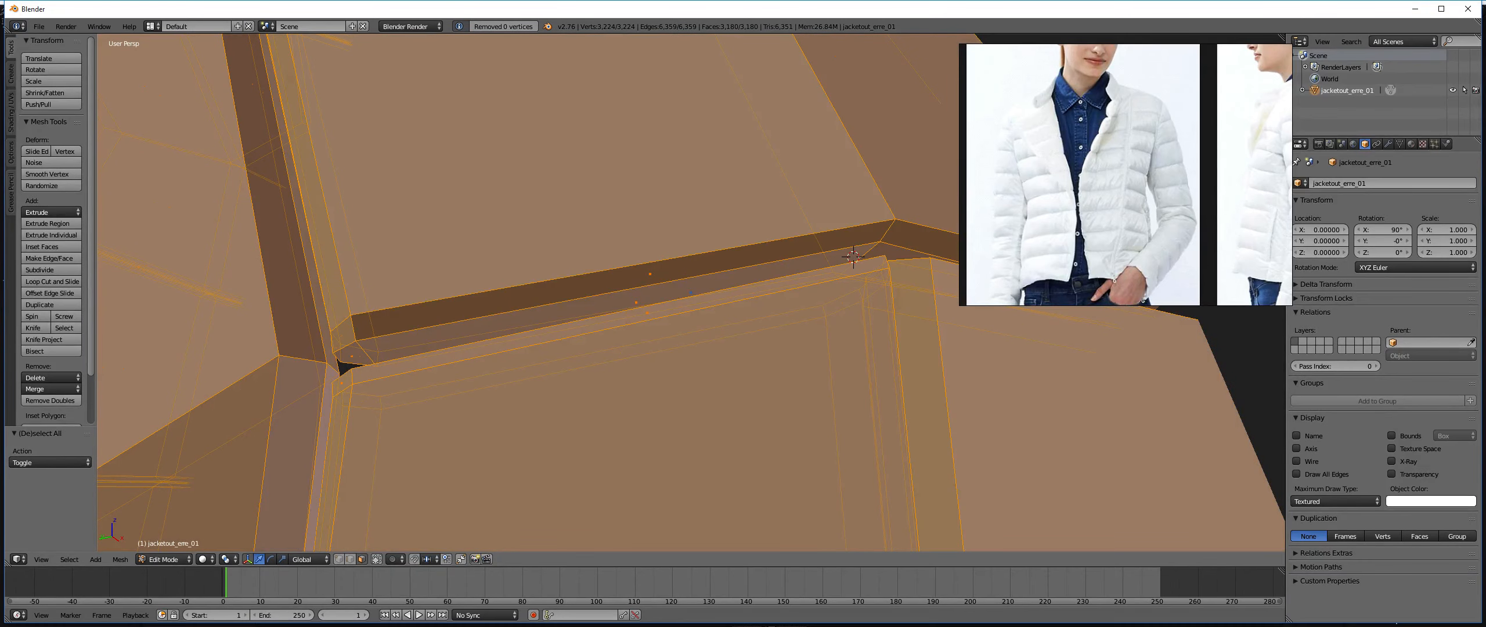
left_click(13, 127)
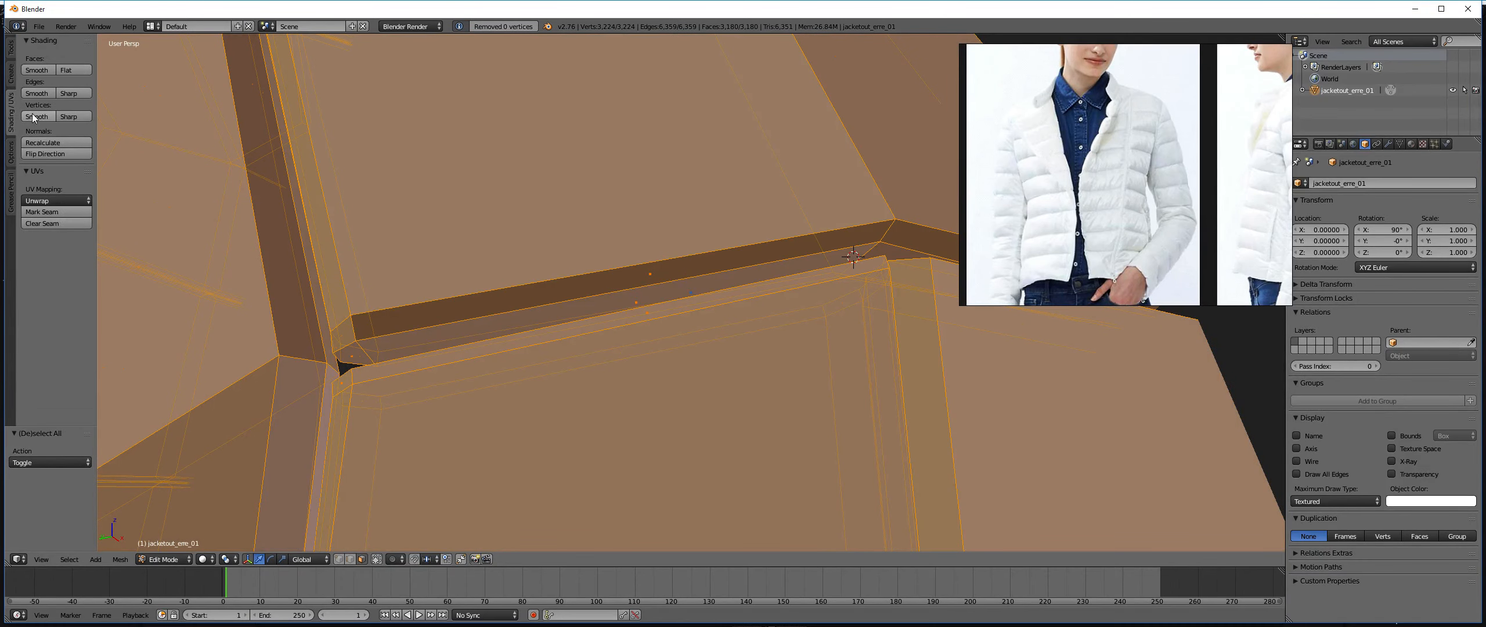
left_click(44, 153)
key("a")
Delete the surplus inner face at the seam junction near the edge of the panel.
middle_click_drag(407, 340, 755, 284)
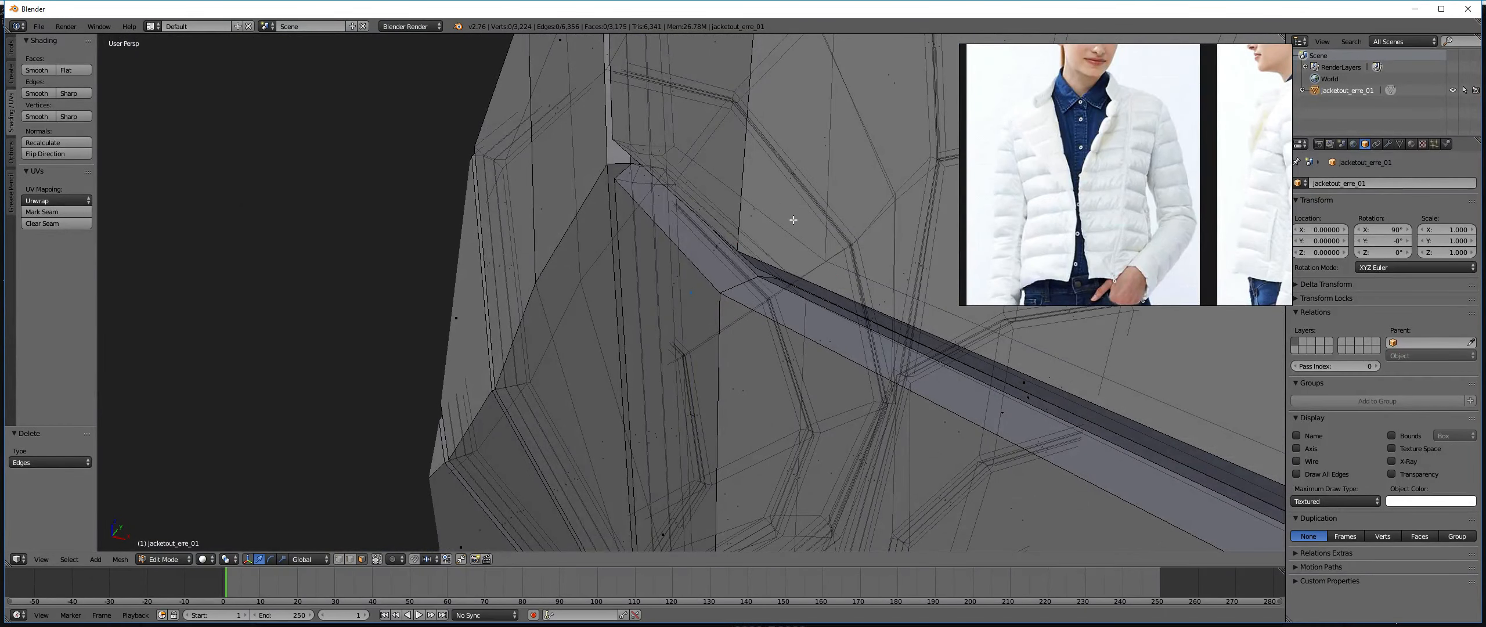
middle_click_drag(792, 220, 799, 253)
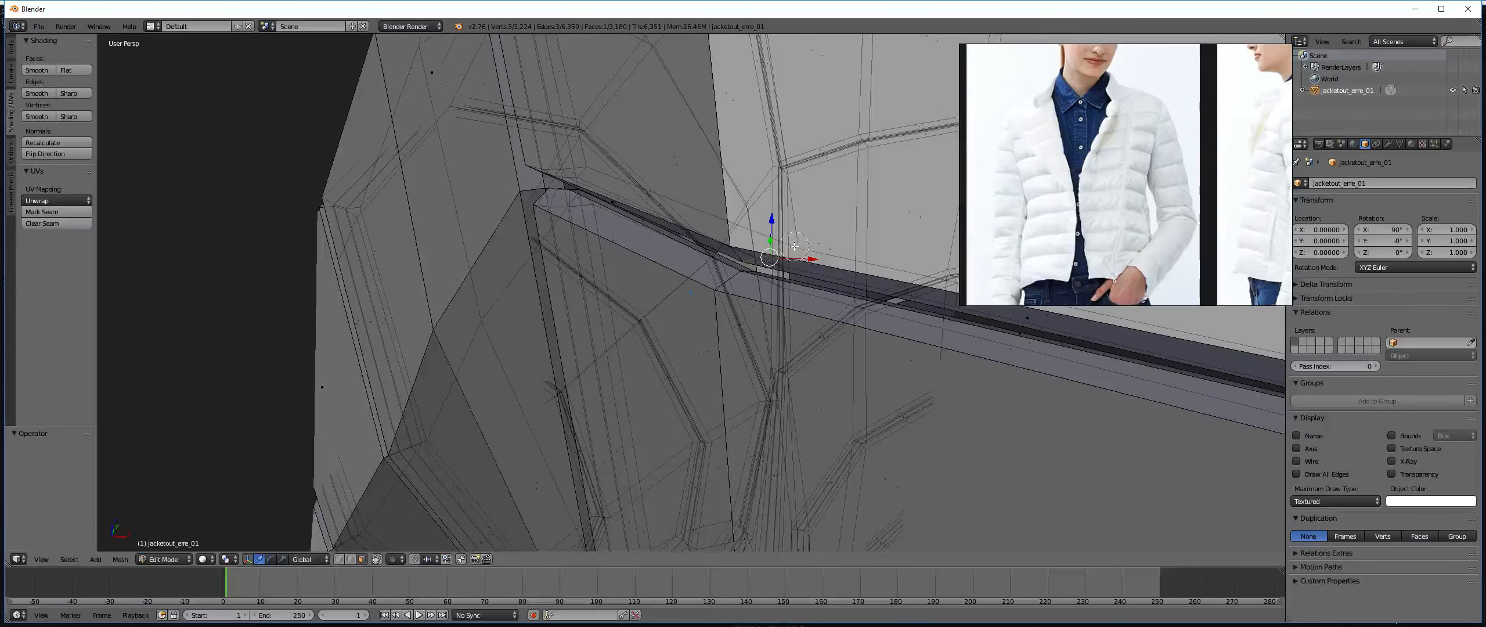
left_click(788, 228)
middle_click_drag(787, 228, 652, 353)
middle_click_drag(652, 444, 662, 410)
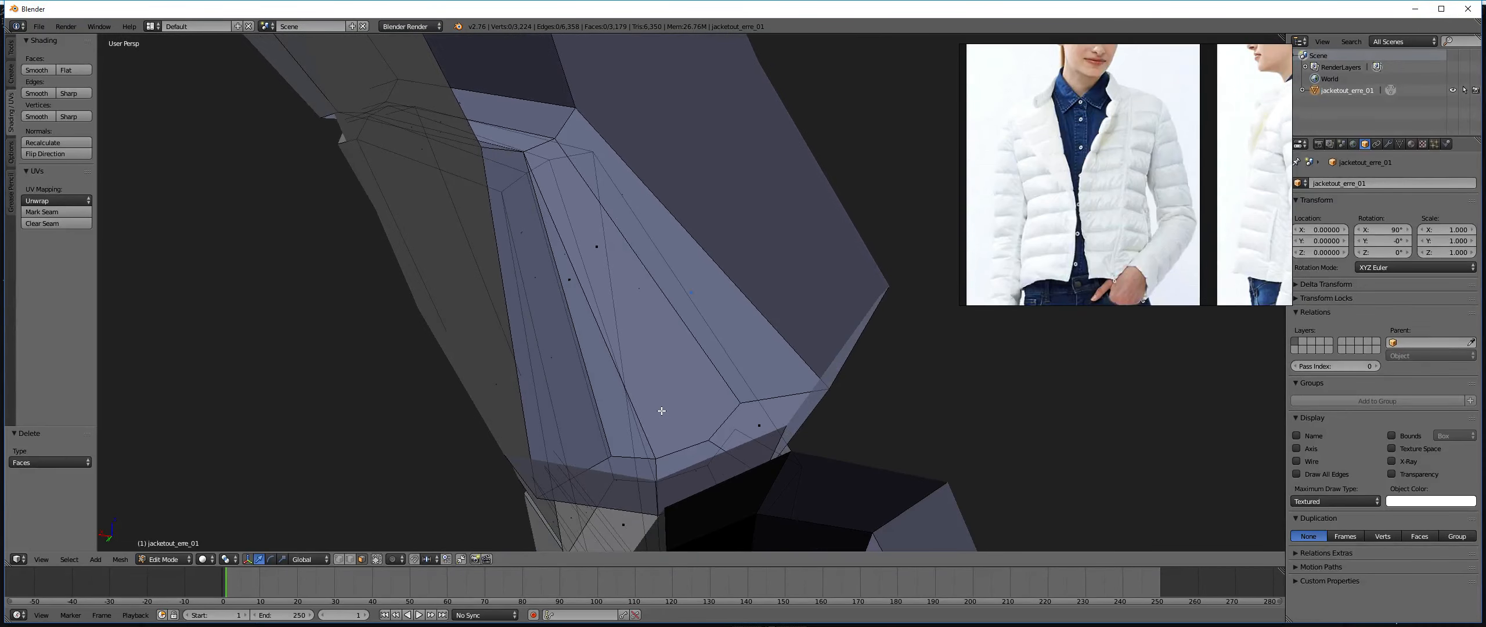
In vertex select mode, merge the facing corner vertex pairs at the lower end of the narrow seam band, using At Center.
left_click(621, 387)
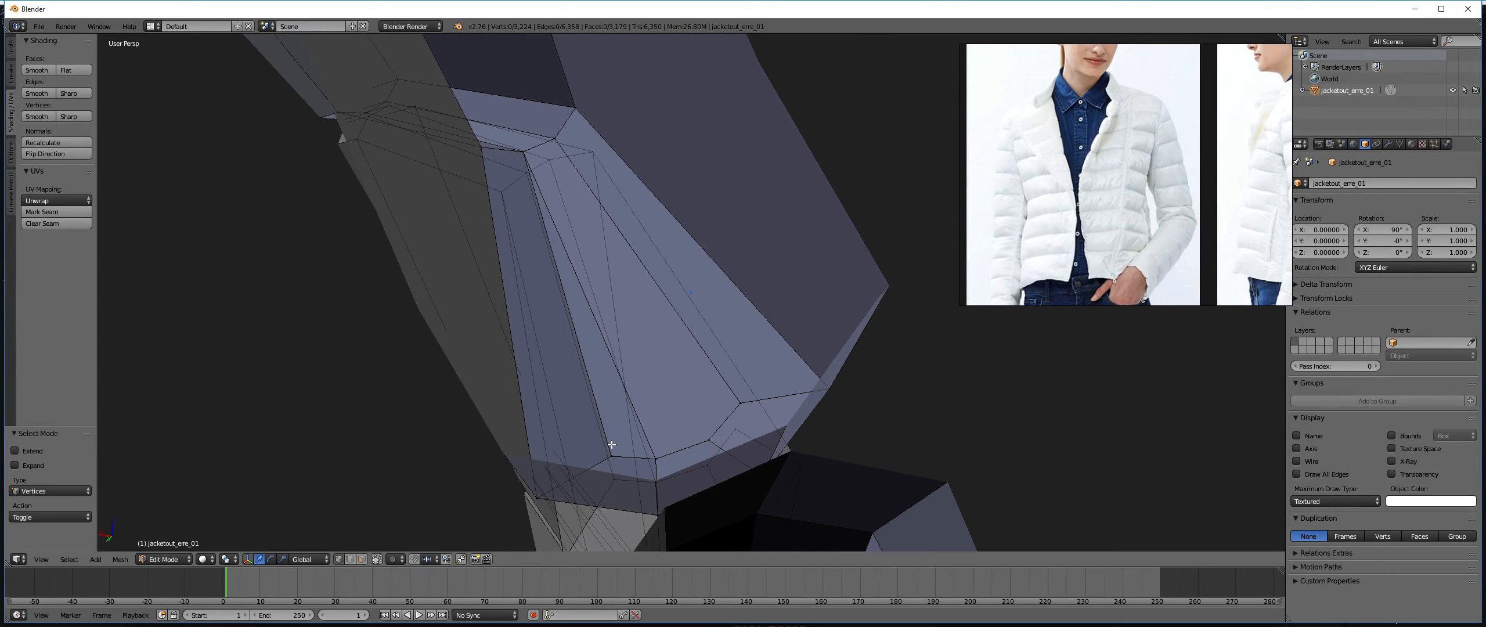
key("alt+m")
left_click(654, 444)
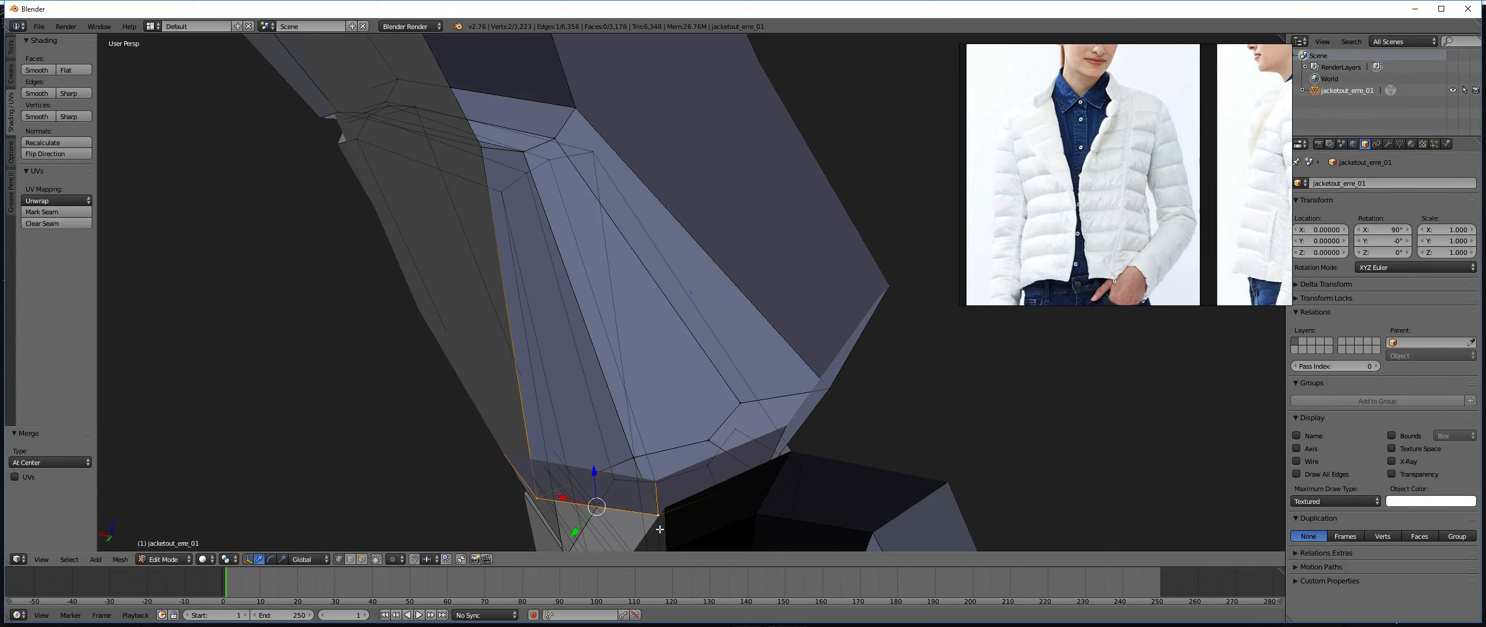
middle_click_drag(647, 473, 698, 262)
left_click(701, 285)
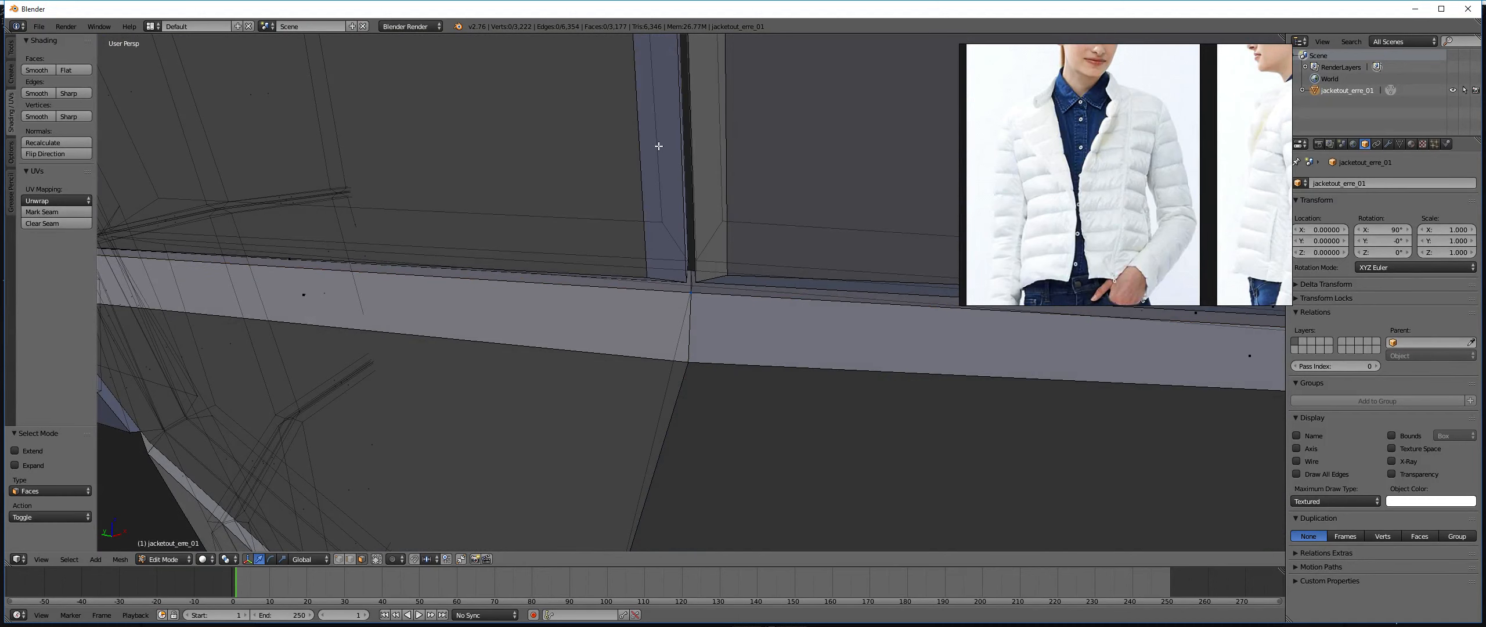
In face select mode, box-select and delete the inner faces along the vertical seam band between the two panels.
middle_click_drag(695, 147, 670, 242)
key("a")
key("a")
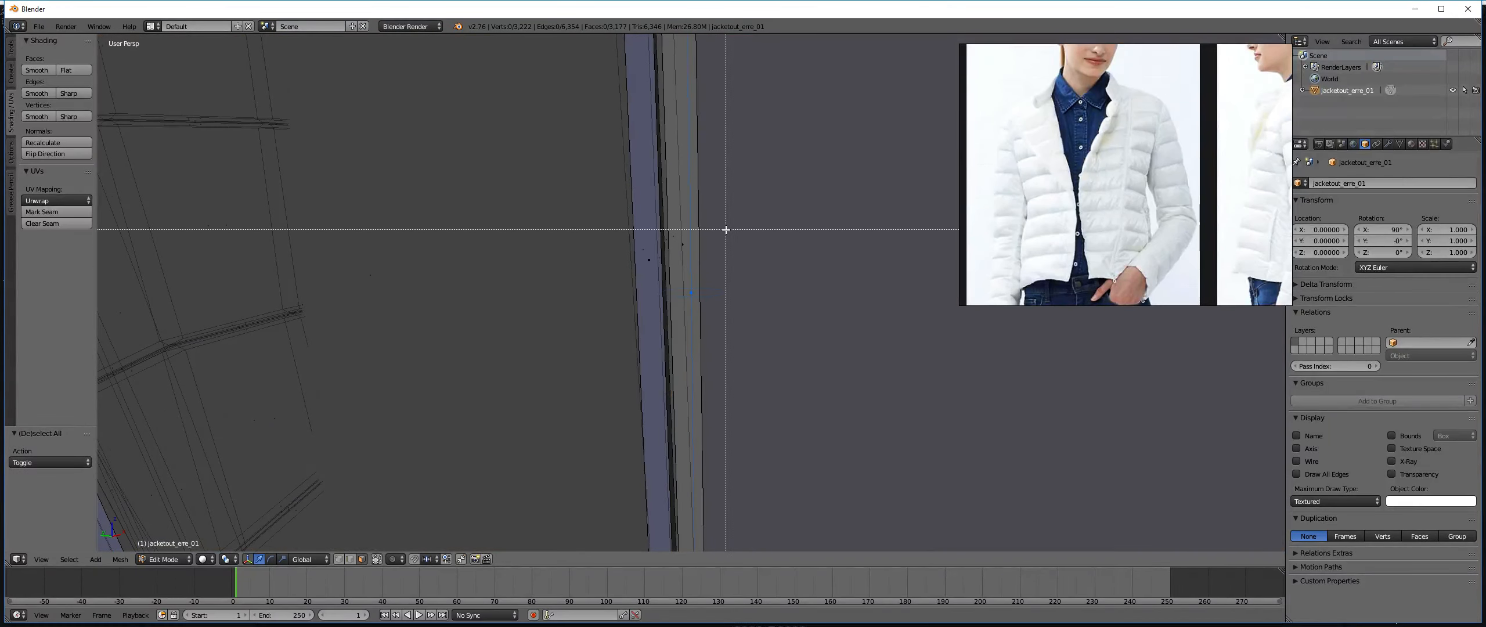
left_click_drag(720, 216, 720, 216)
left_click_drag(631, 284, 619, 288)
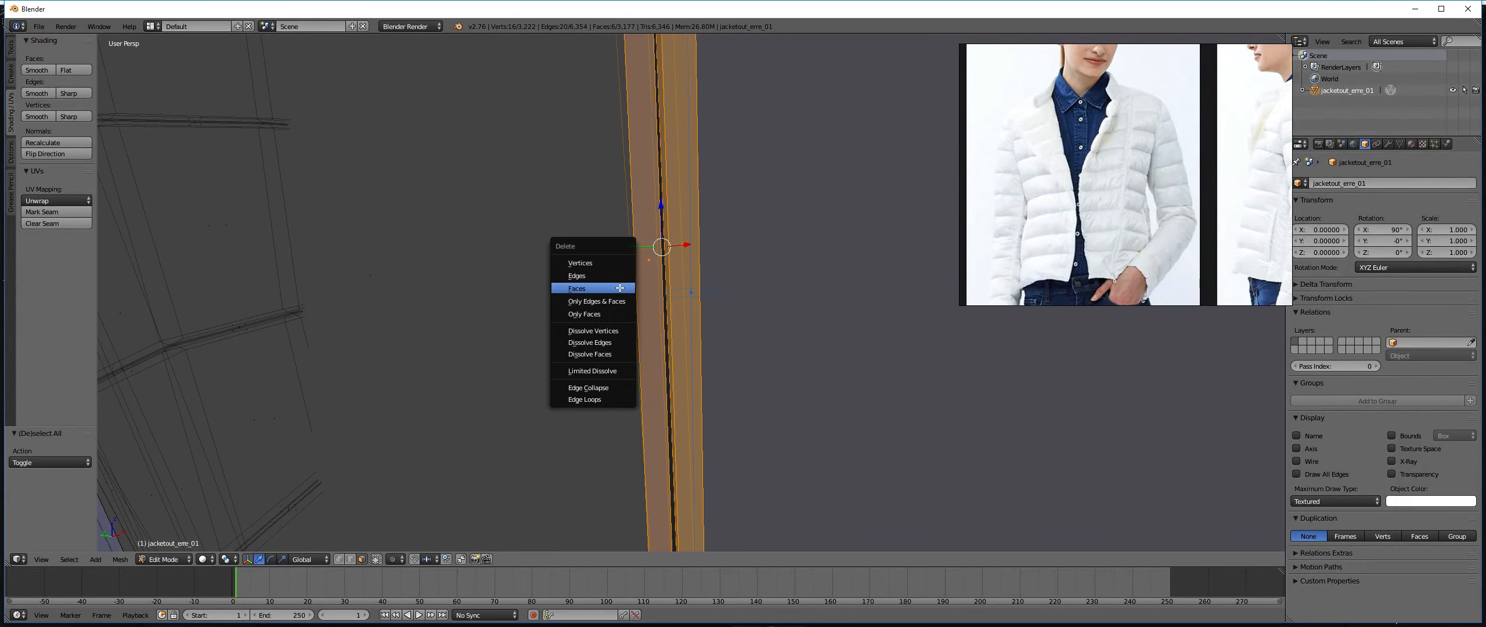
left_click(620, 288)
In vertex select mode, merge the inner and outer corner vertex pairs at the cleared vertical seam's lower end, using At Center.
scroll(630, 278, "up", 6)
middle_click_drag(657, 274, 716, 372)
middle_click_drag(696, 429, 672, 337, "shift")
scroll(683, 321, "up", 3)
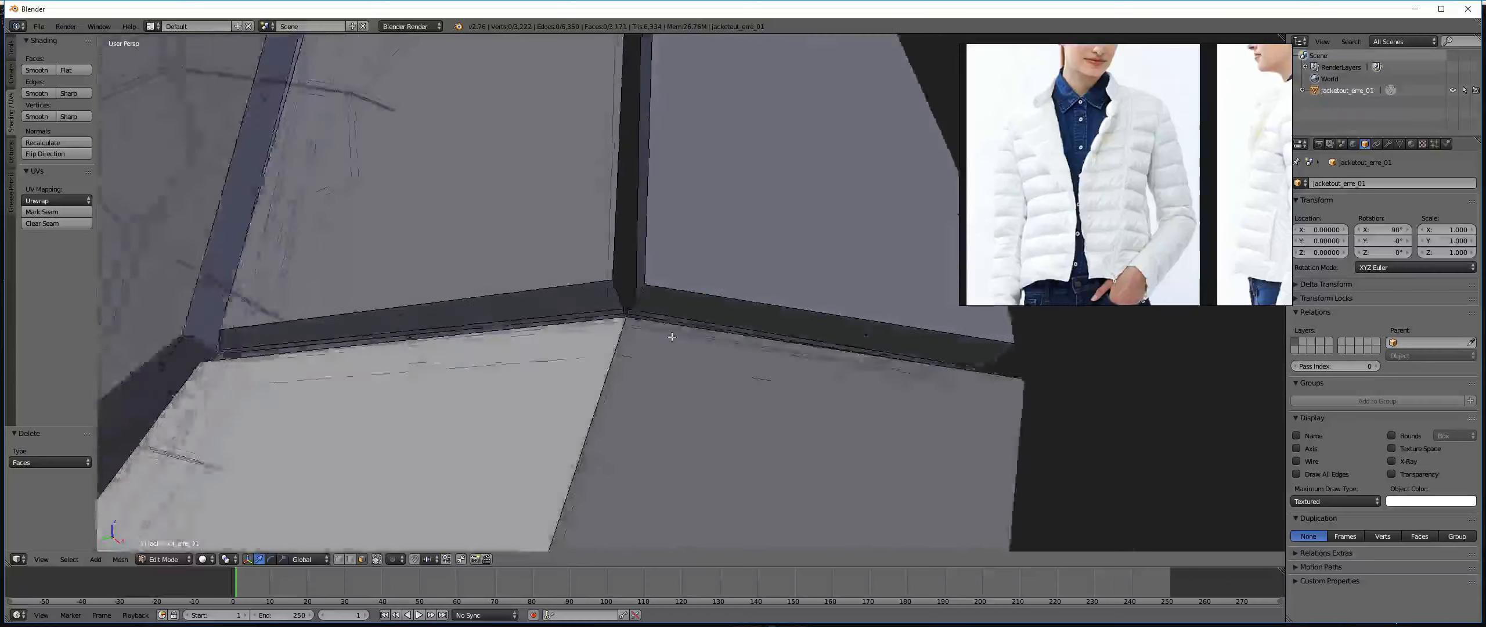
scroll(671, 336, "up", 3)
key("ctrl+Tab")
left_click(587, 337)
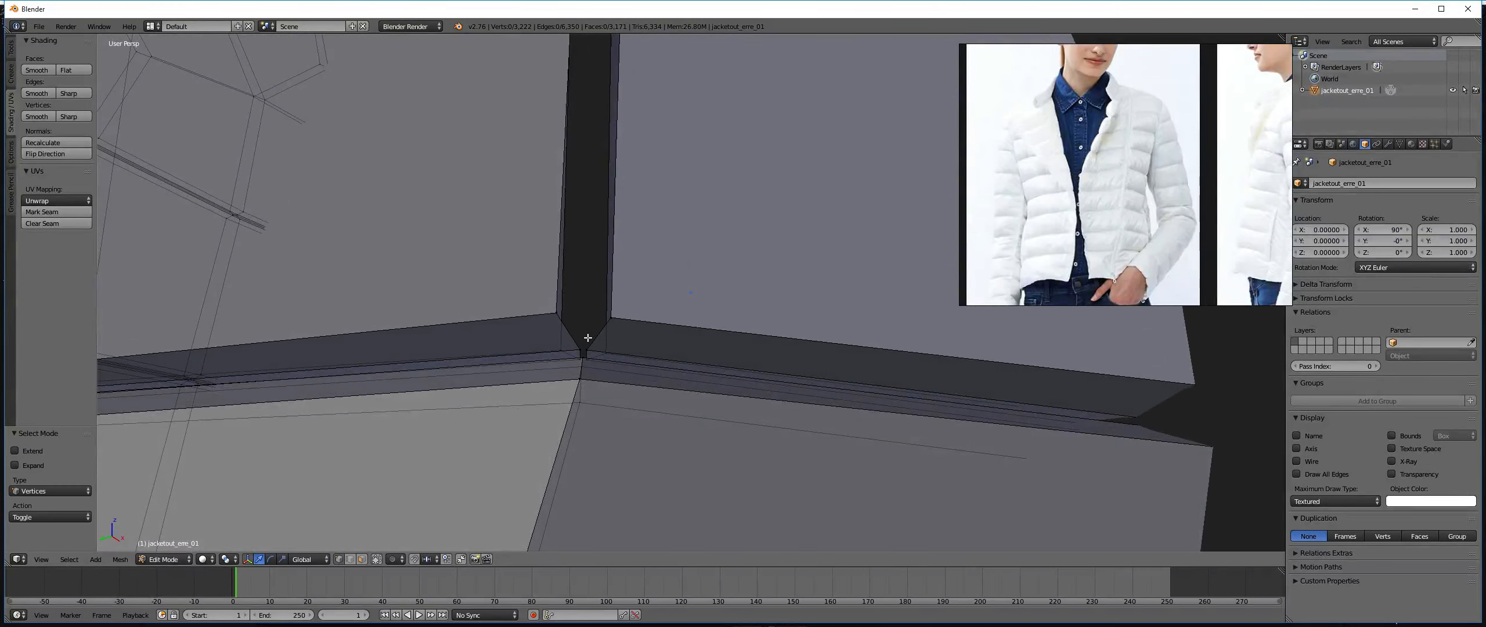
key("alt+m")
left_click(586, 346)
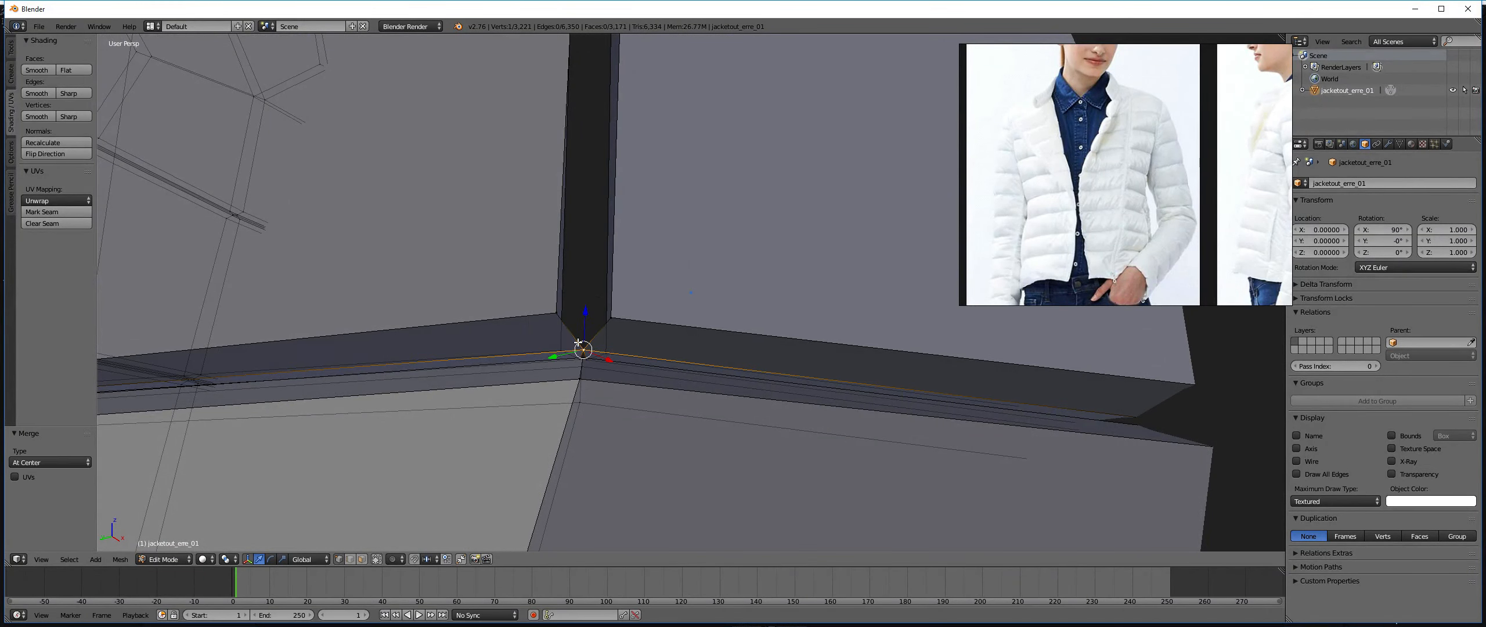
key("alt+m")
left_click(608, 324)
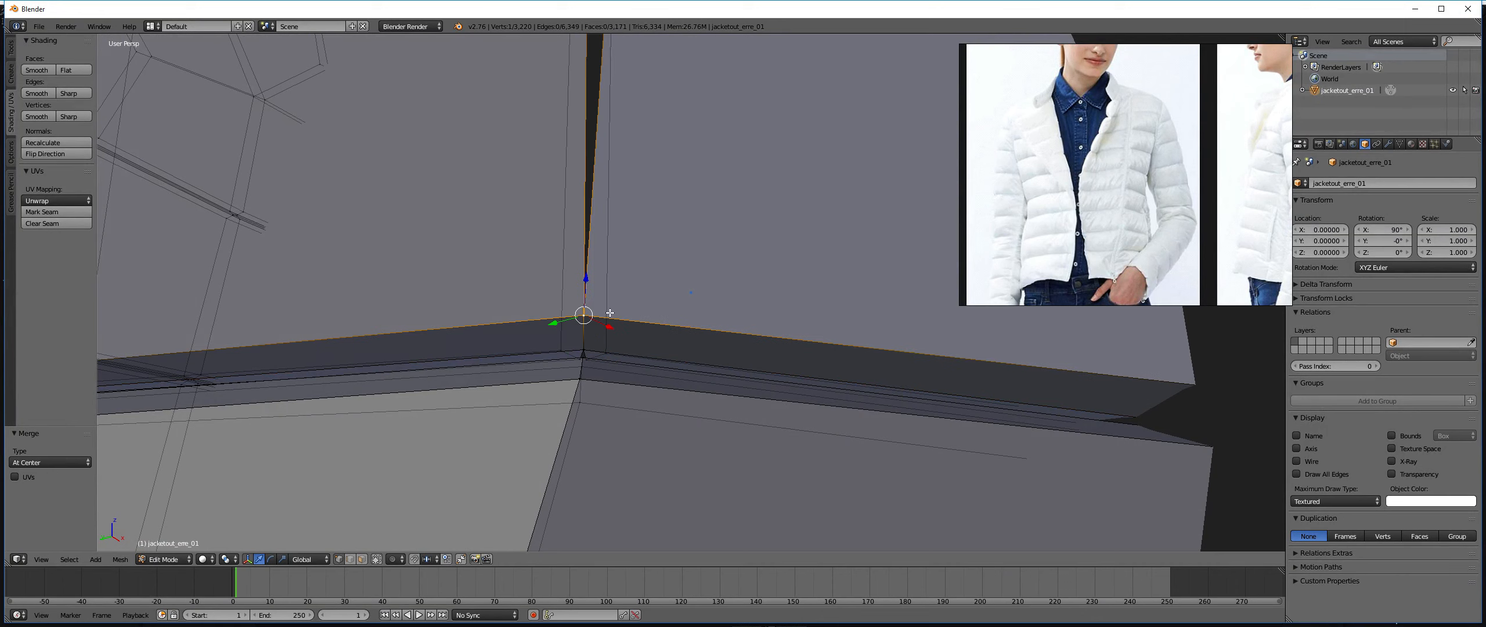
At the vertical seam's upper end, box-select the small cap faces at the panel corner in face select mode and delete them.
middle_click_drag(607, 323, 586, 158, "shift")
middle_click_drag(605, 208, 575, 175)
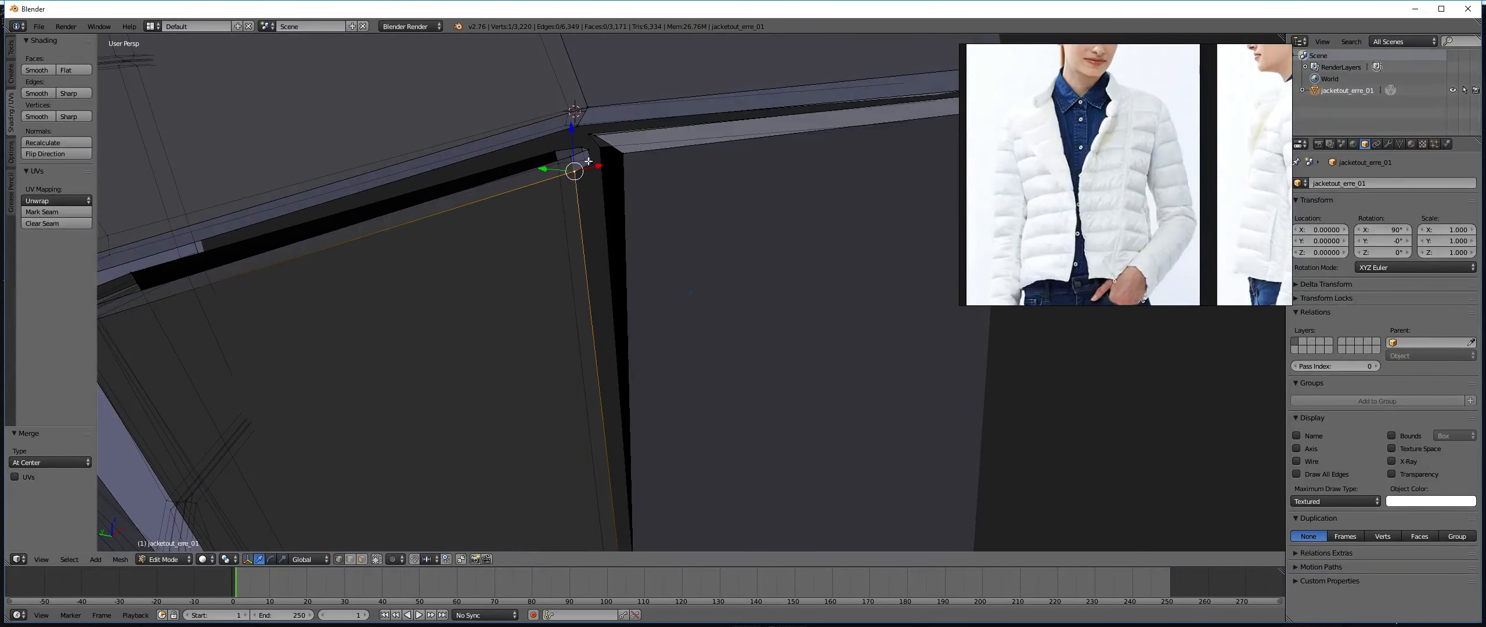
left_click(593, 159)
key("a")
key("a")
key("b")
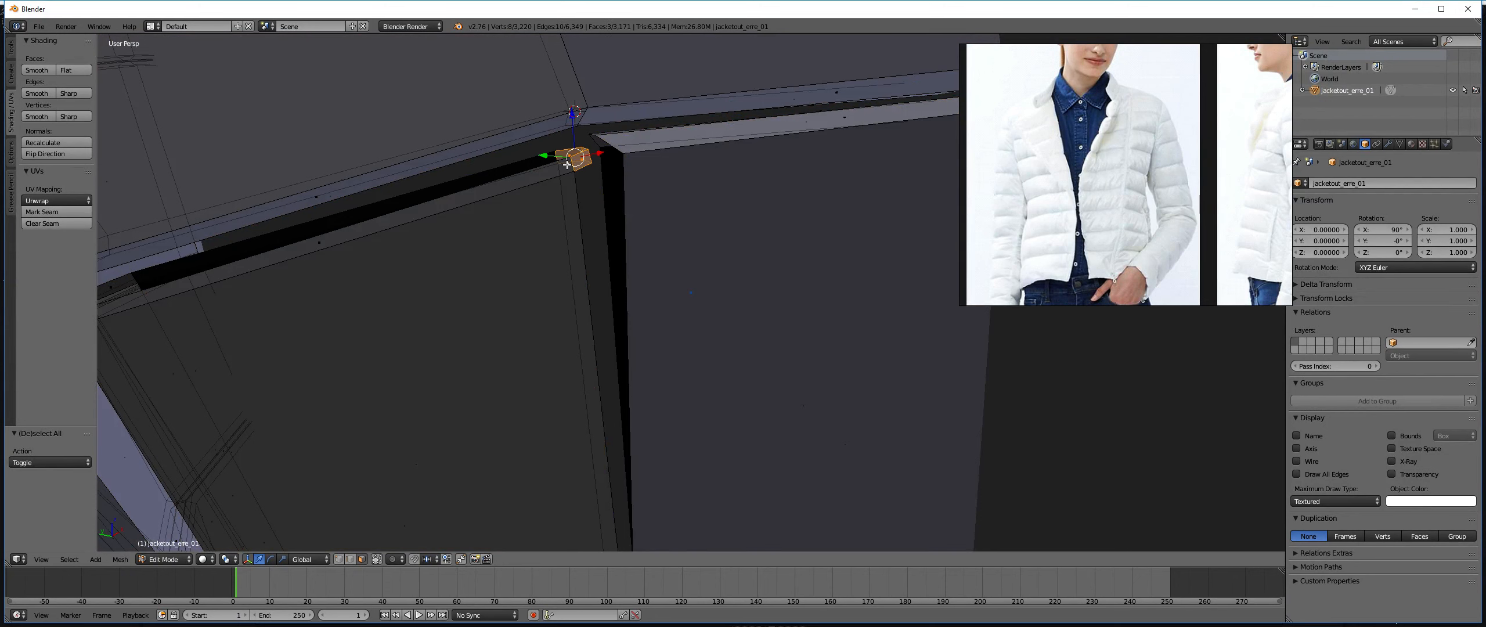
key("x")
left_click(566, 164)
middle_click_drag(566, 163, 585, 196)
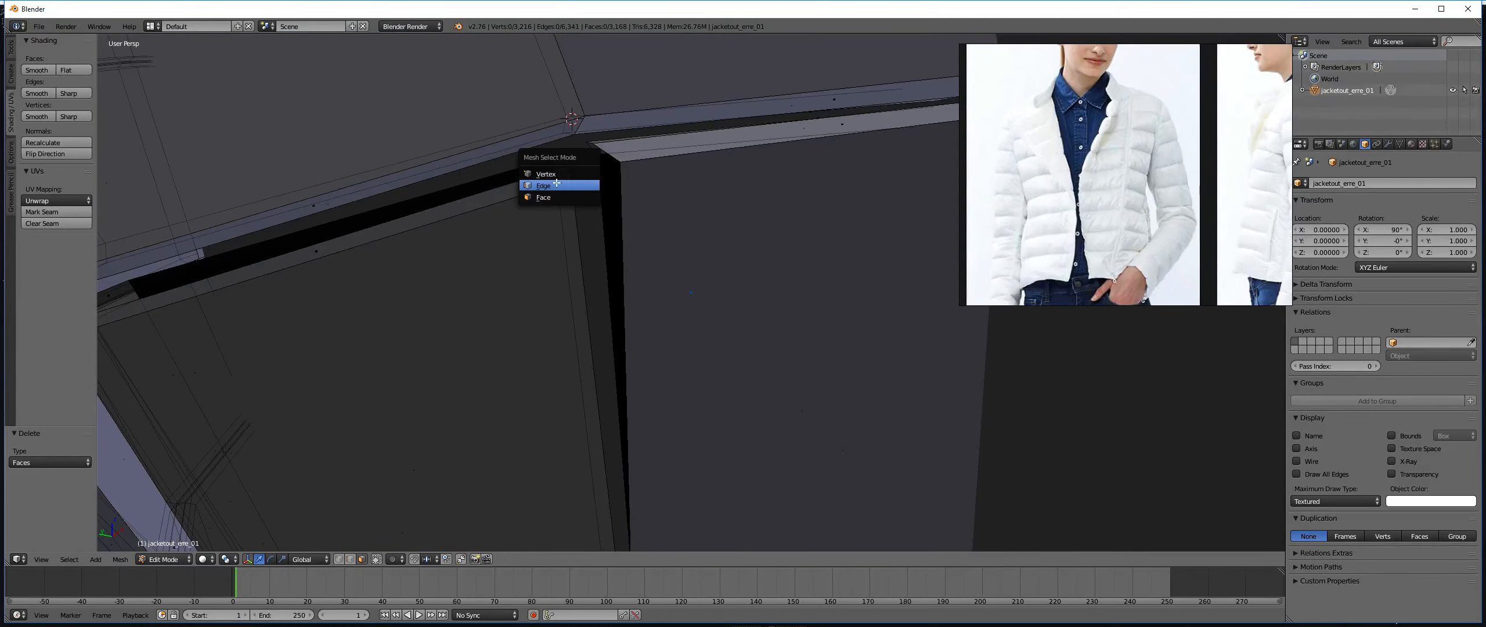
In vertex select mode, merge the first facing vertex pairs at the cleared upper junction, using At Center.
left_click(555, 174)
right_click(571, 181)
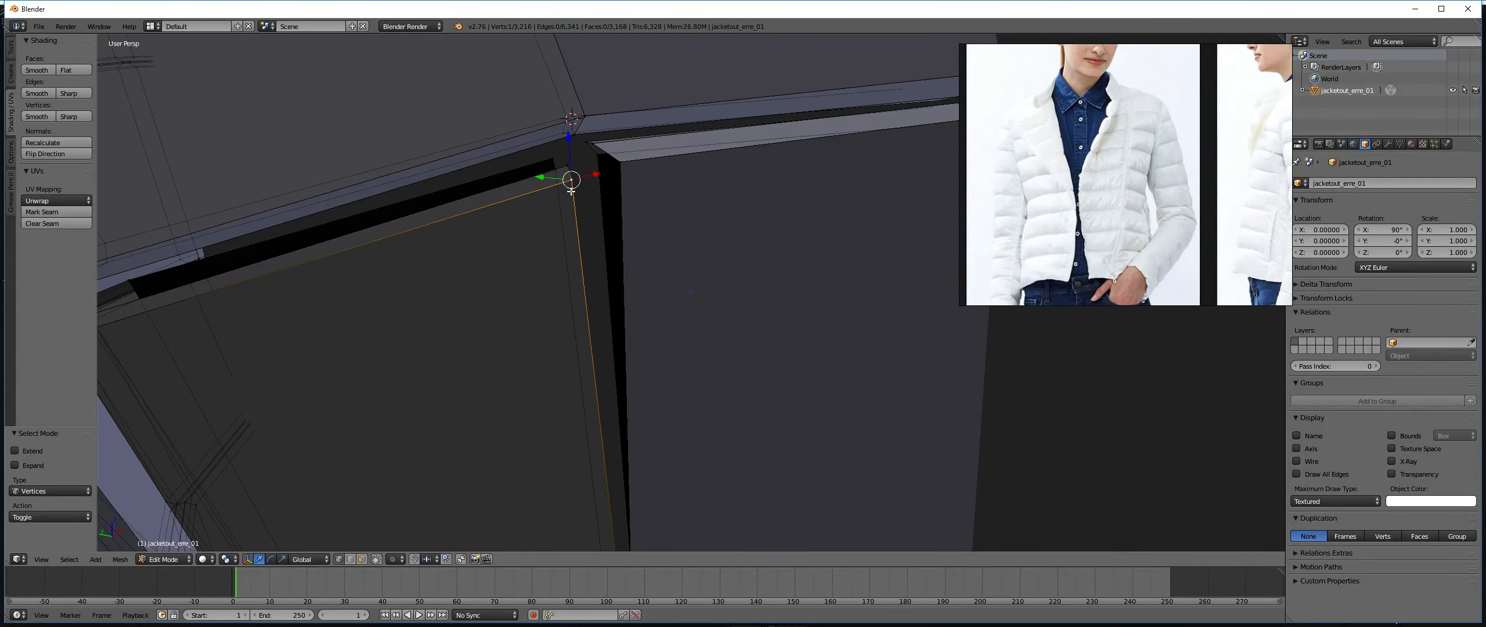
key("alt+m")
left_click(609, 168)
middle_click_drag(609, 168, 584, 199)
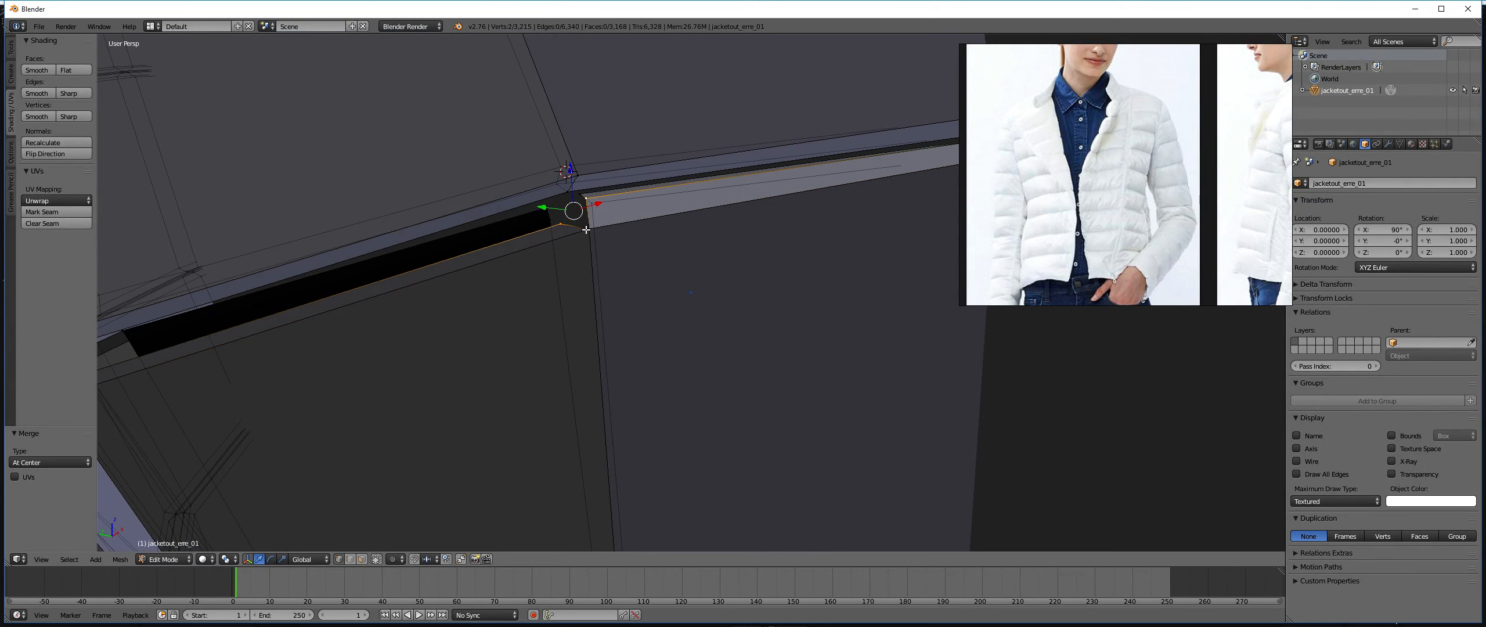
key("alt+m")
key("alt+m")
left_click(689, 174)
Merge the two remaining corner vertex pairs of the neighbouring panels just below the horizontal seam, using At Center.
right_click(551, 217)
right_click(550, 207)
middle_click_drag(581, 214, 638, 225)
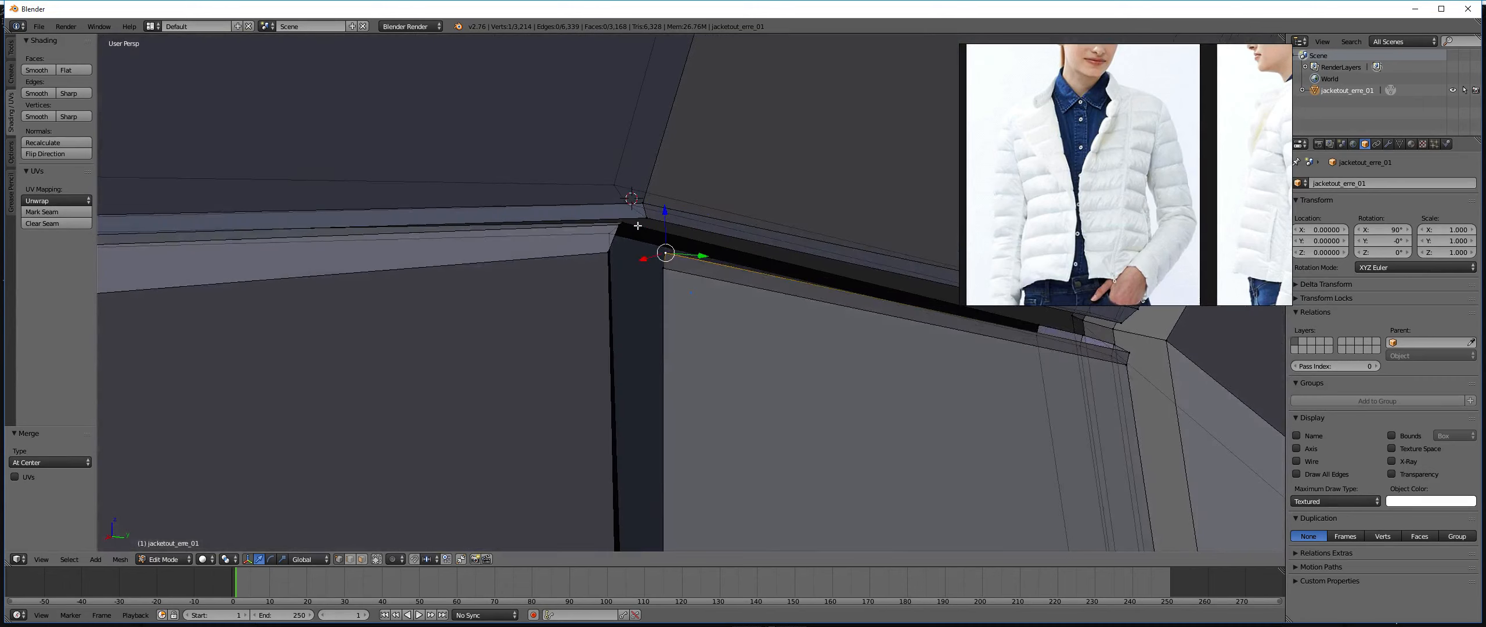
right_click(617, 227, "shift")
key("alt+m")
left_click(620, 235)
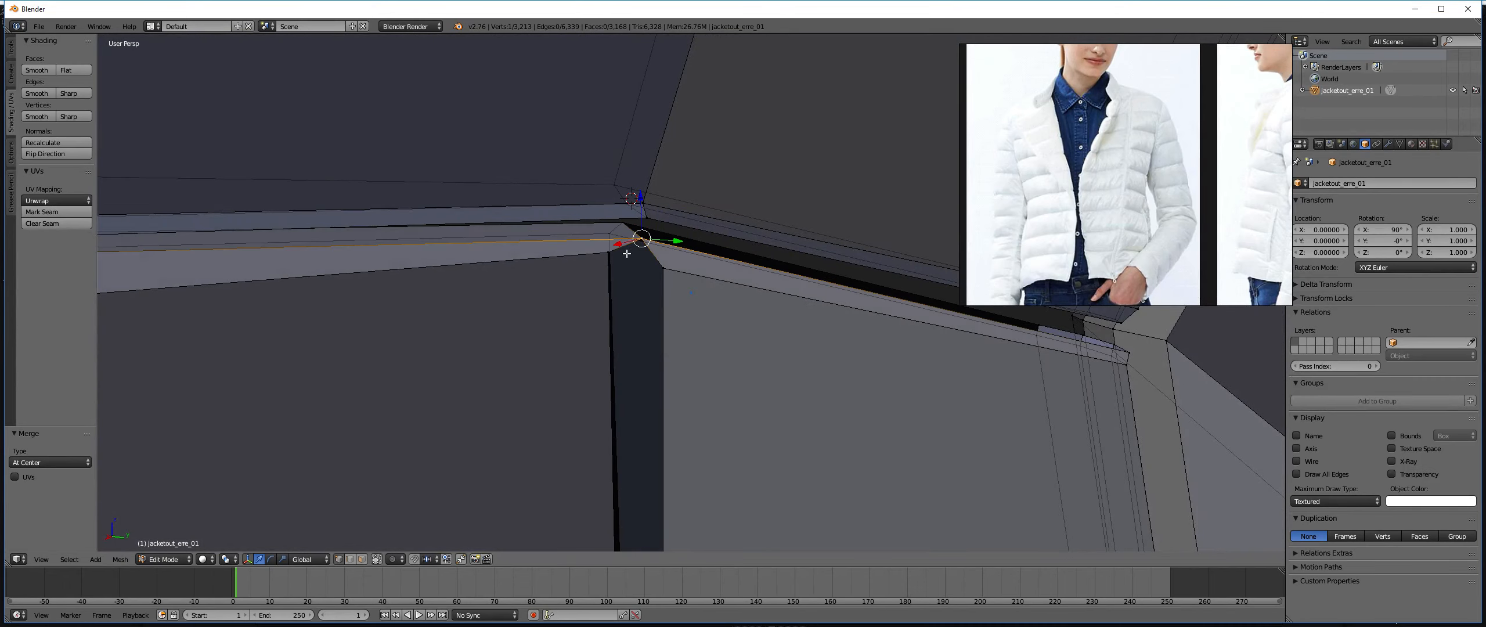
right_click(609, 253)
right_click(673, 278, "shift")
key("alt+m")
left_click(673, 280)
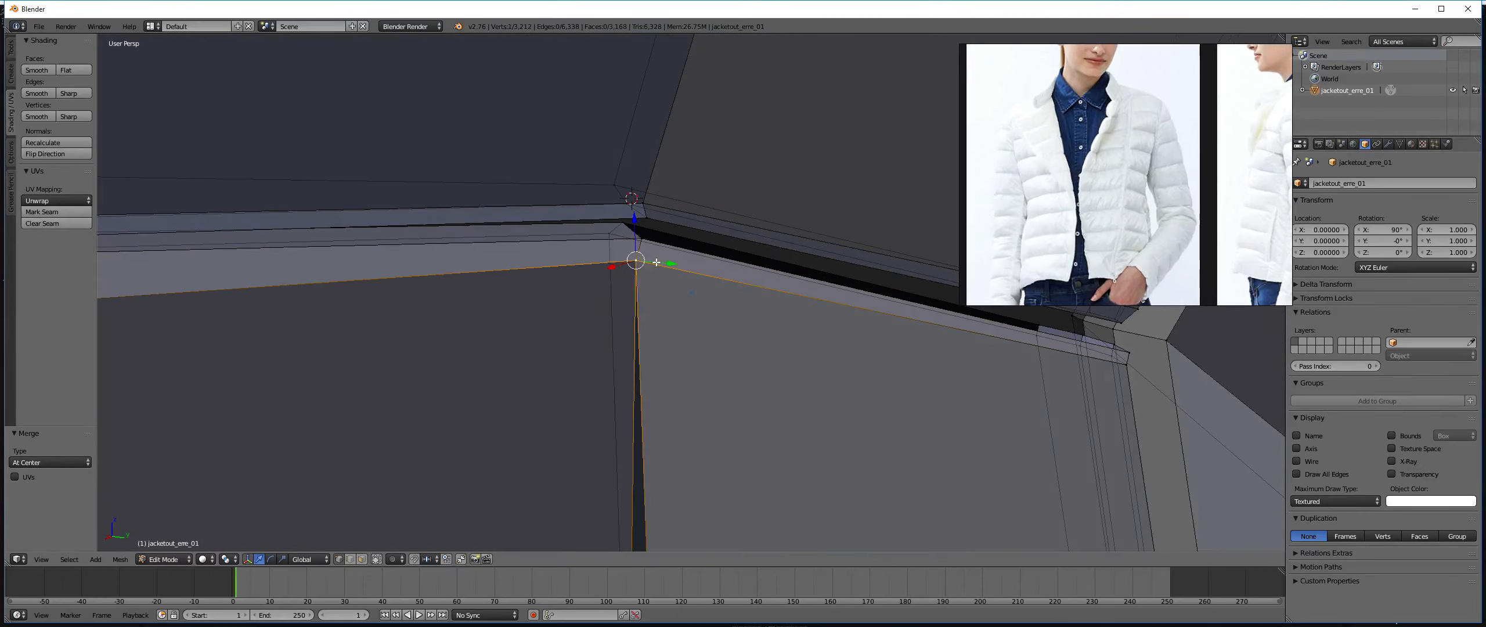
mouse_move(673, 280)
middle_mouse_down()
mouse_move(650, 262)
mouse_move(656, 273)
middle_mouse_up()
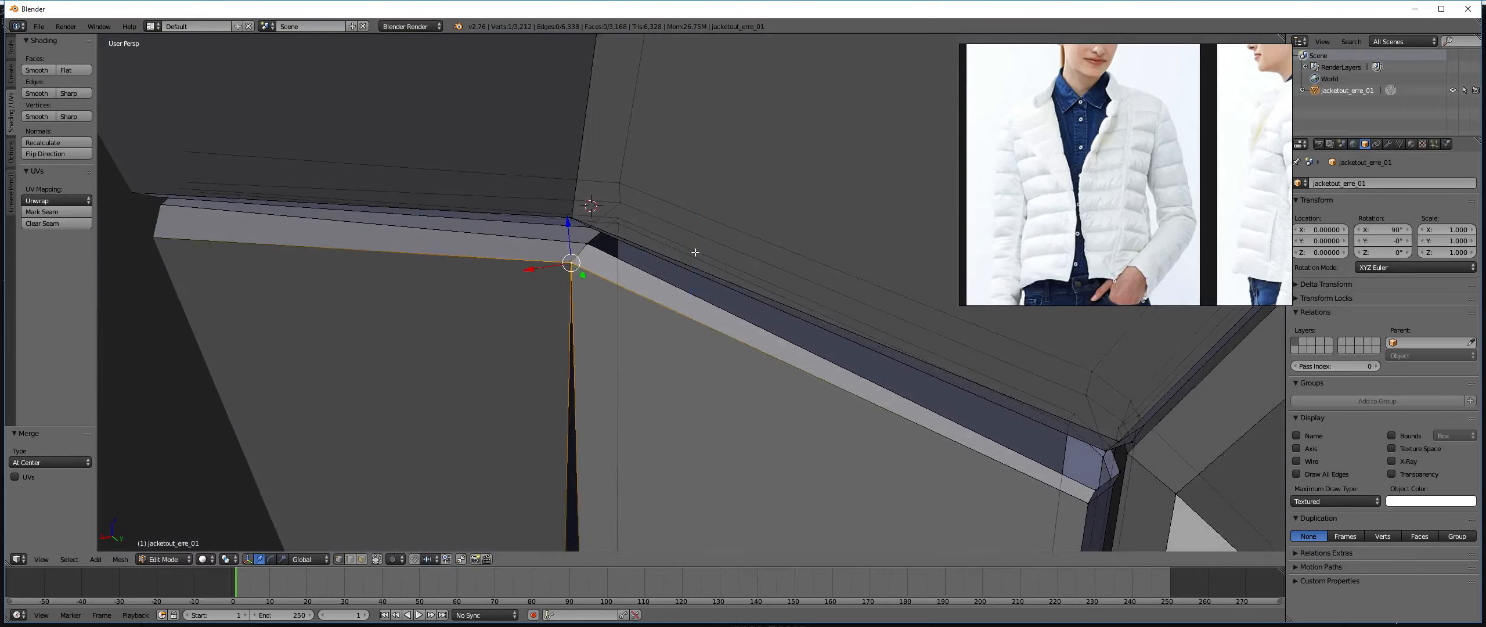
In edge select mode, fill the corner gap beside the vertical seam and bridge the diagonal seam's facing edges with new faces.
middle_click_drag(985, 500, 665, 275, "shift")
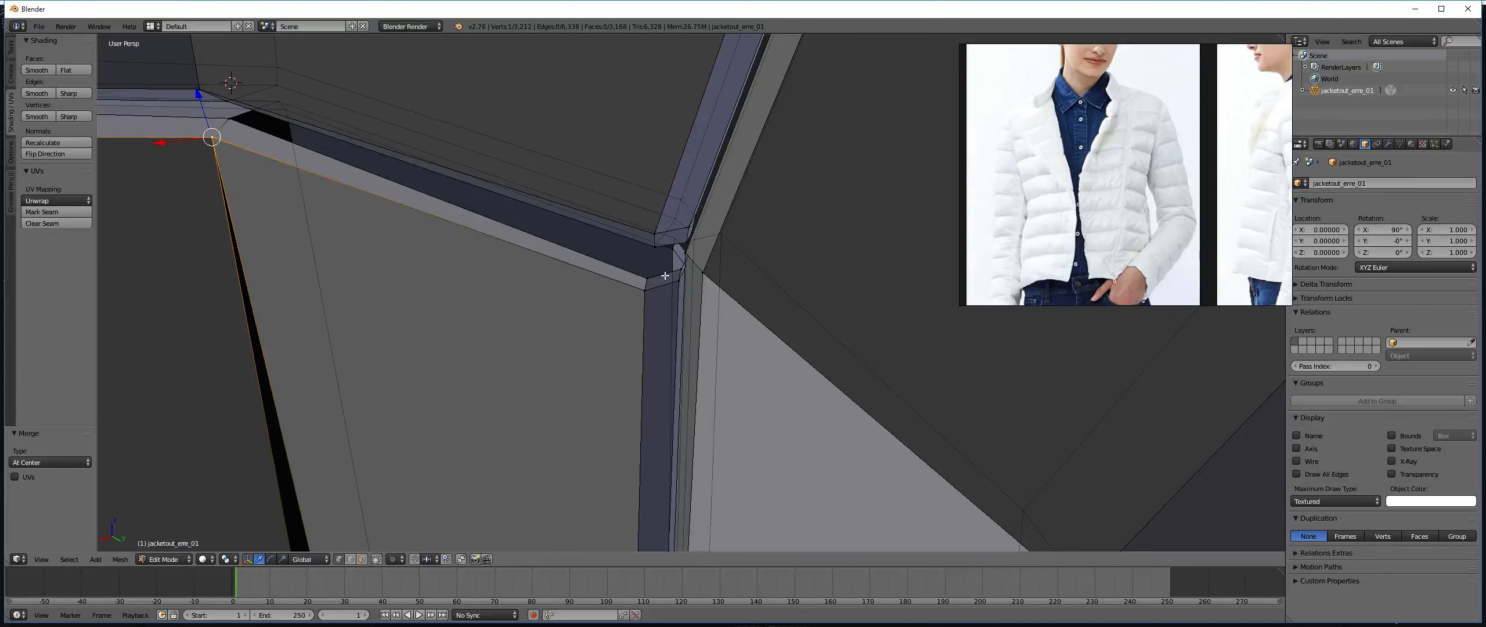
left_click(660, 286)
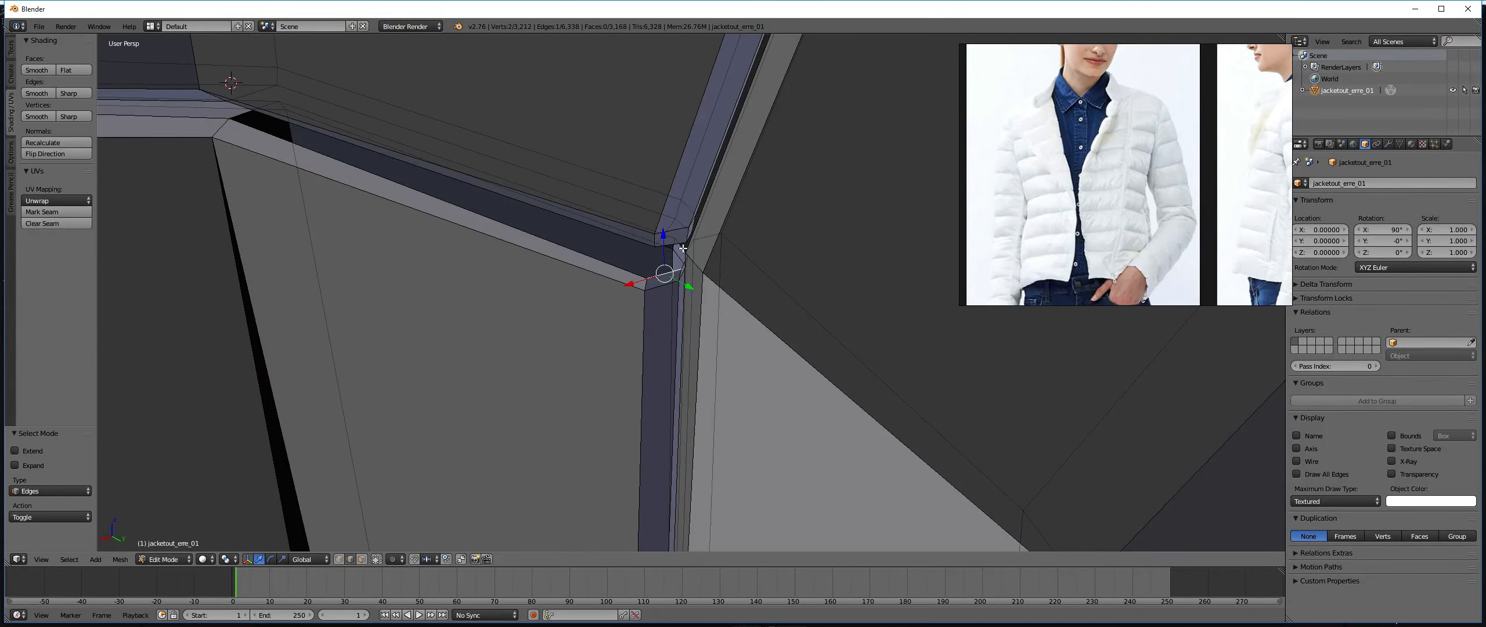
key("f")
right_click(618, 269)
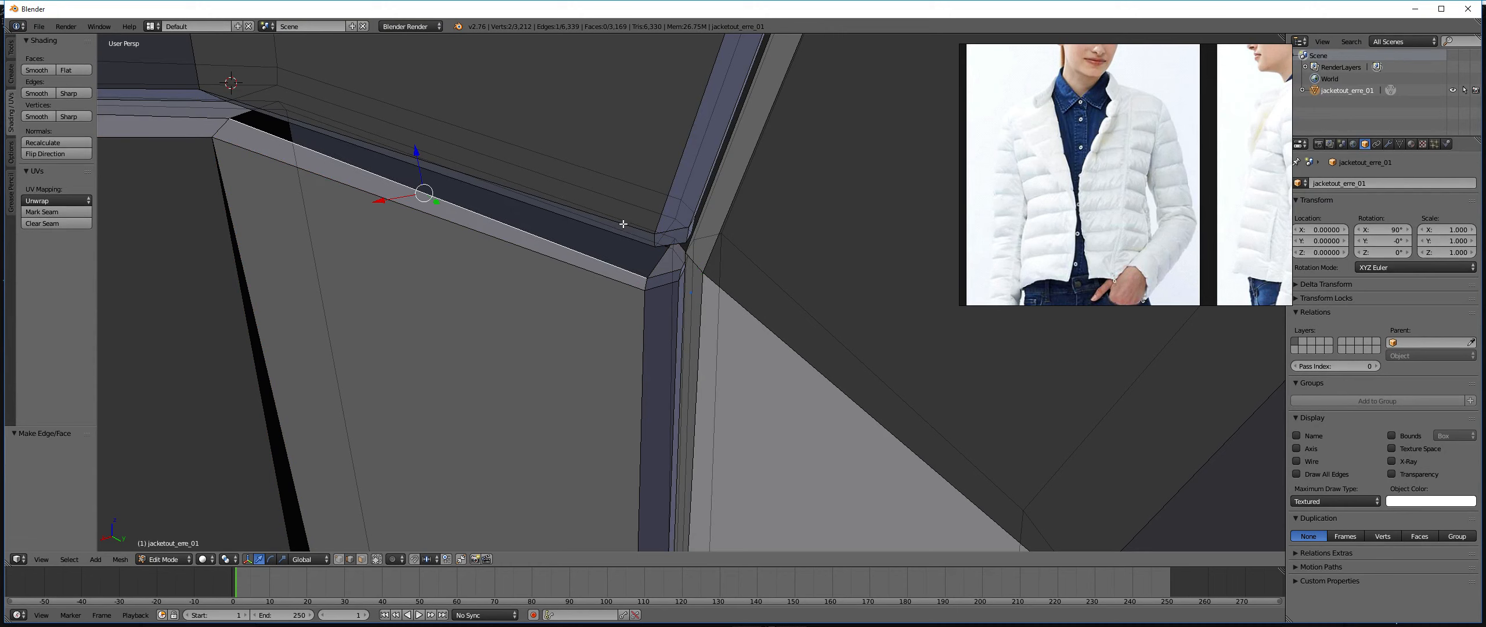
right_click(628, 220, "shift")
key("f")
middle_click_drag(631, 230, 661, 299)
In vertex select mode, select the two vertices of the short edge at the seam junction's corner and move them slightly.
key("ctrl+Tab")
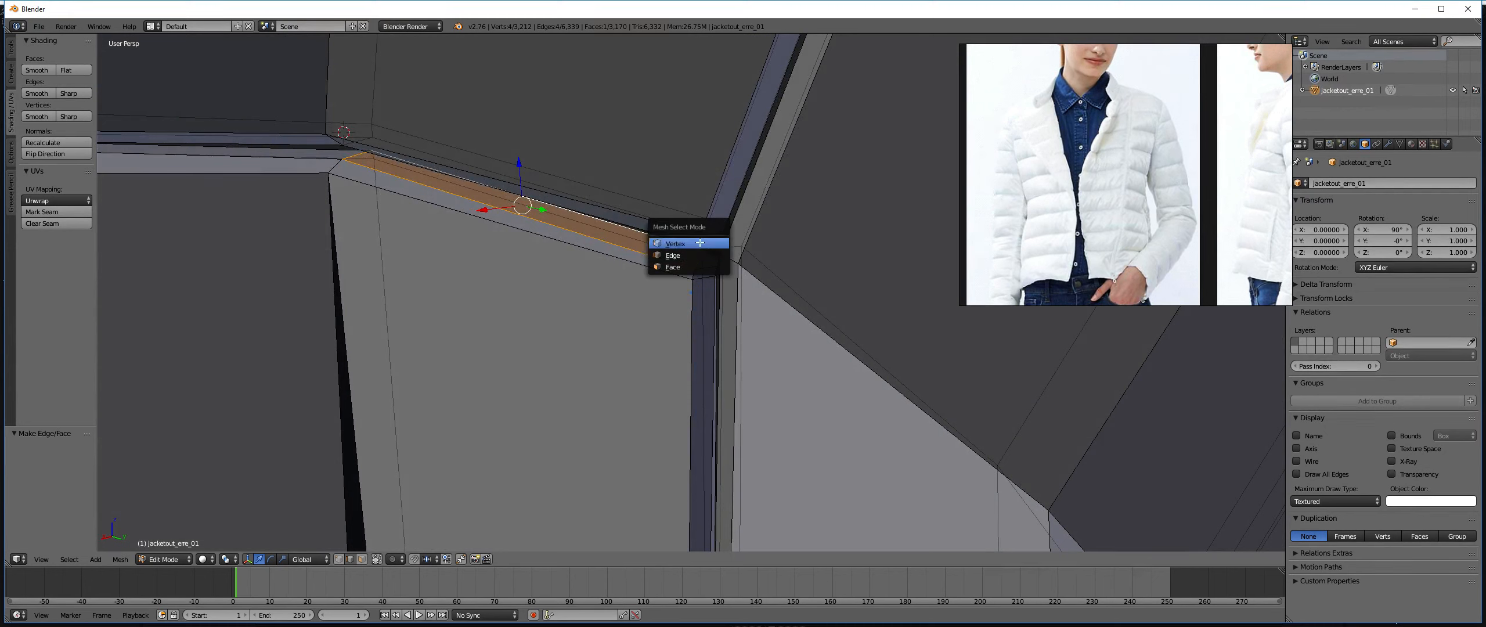
left_click(713, 243)
right_click(717, 266)
right_click(721, 255, "shift")
key("f")
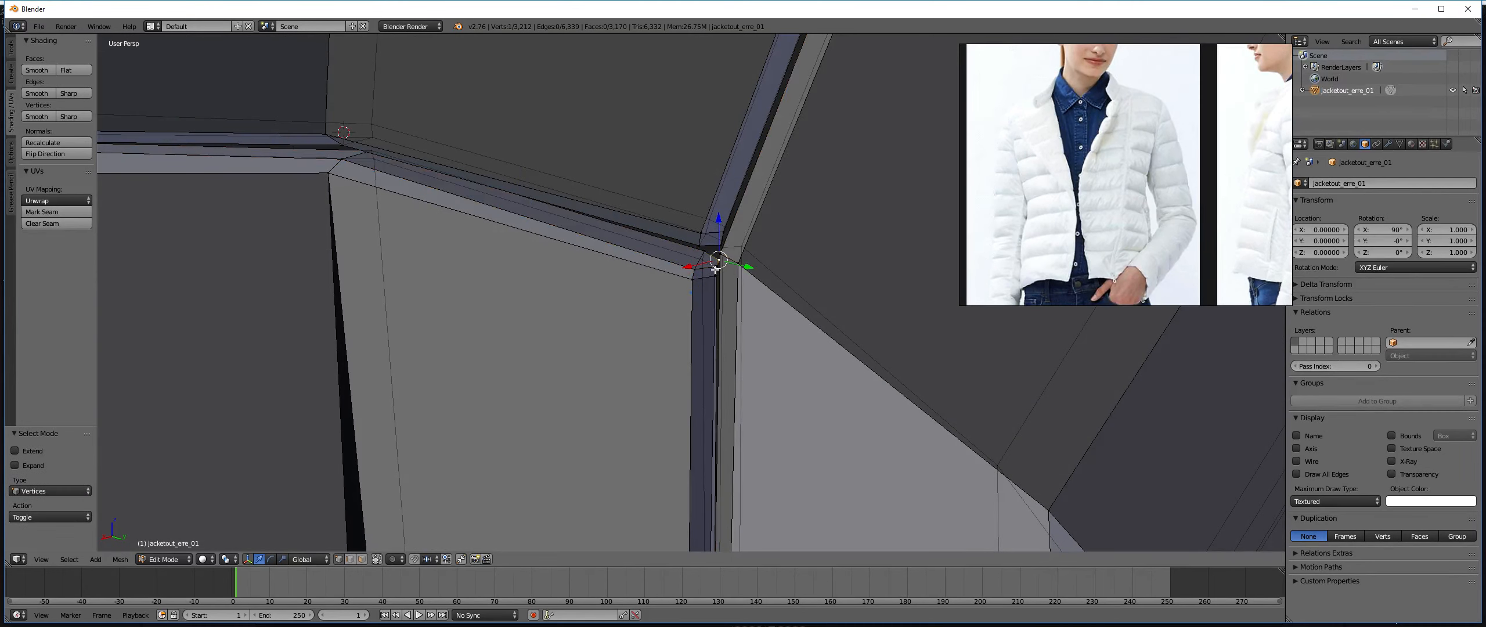
key("g")
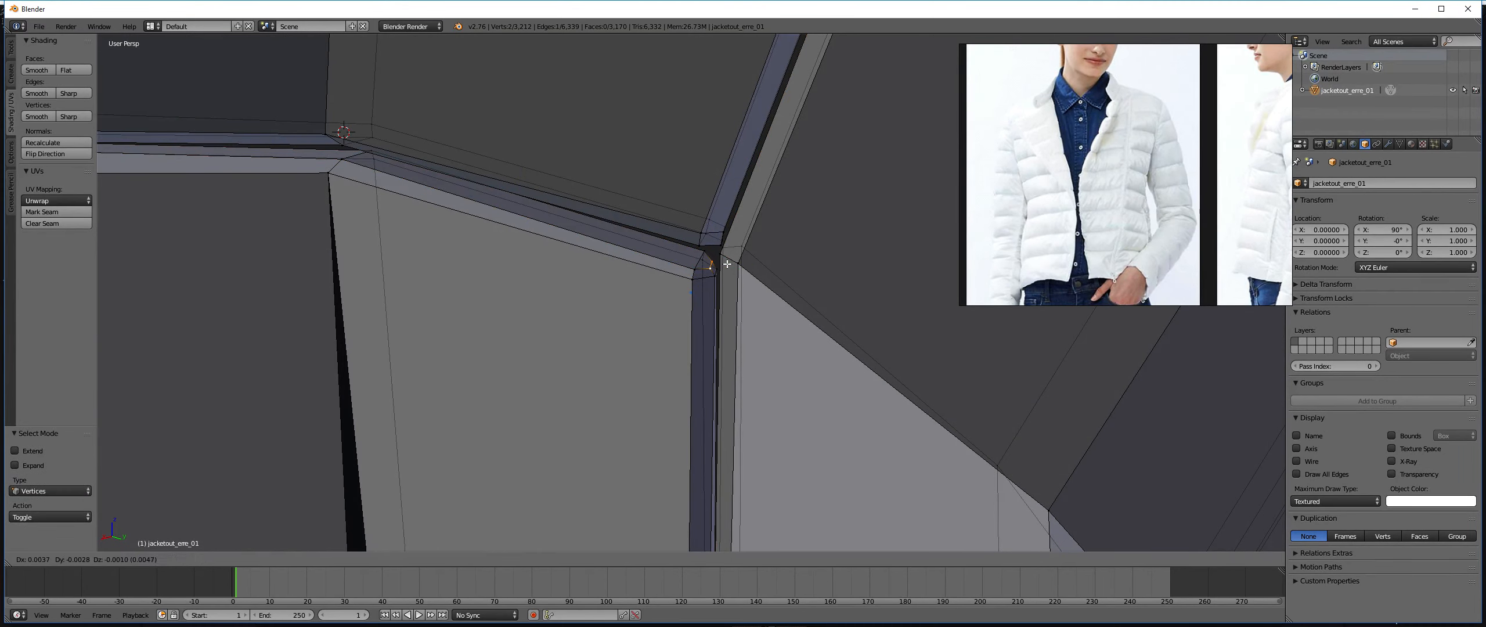
left_click(728, 264)
key("a")
Merge the three close-lying vertices at the junction using At Center, clear the view clipping and return to object mode.
middle_click_drag(617, 292, 660, 199)
scroll(640, 126, "up", 2)
scroll(659, 233, "up", 2)
right_click(633, 307)
right_click(635, 305, "shift")
right_click(637, 315, "shift")
key("alt+m")
left_click(637, 315)
scroll(700, 253, "down", 5)
scroll(736, 463, "down", 6)
key("alt+b")
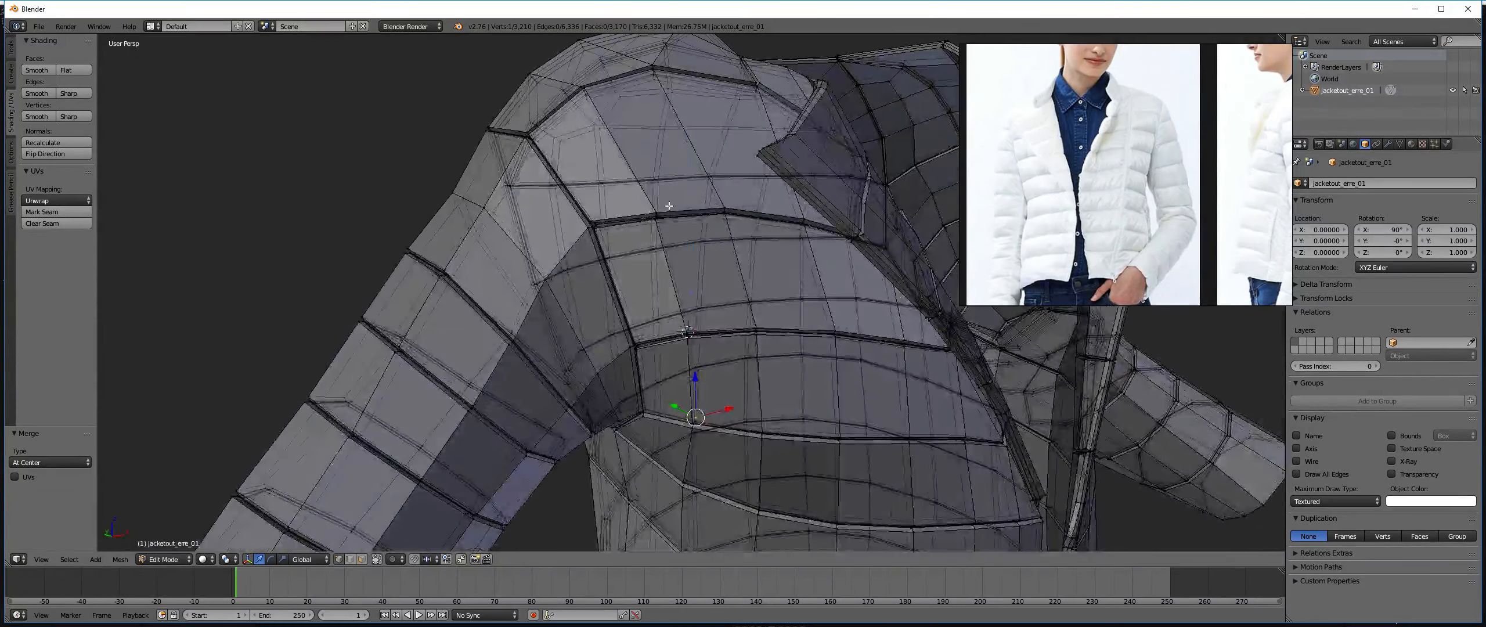
key("Tab")
scroll(685, 230, "up", 2)
scroll(671, 227, "down", 8)
middle_click_drag(672, 228, 624, 216)
Export the selected jacket mesh as jacketout_erro_02.OBJ to the Zbrush folder.
left_click(39, 26)
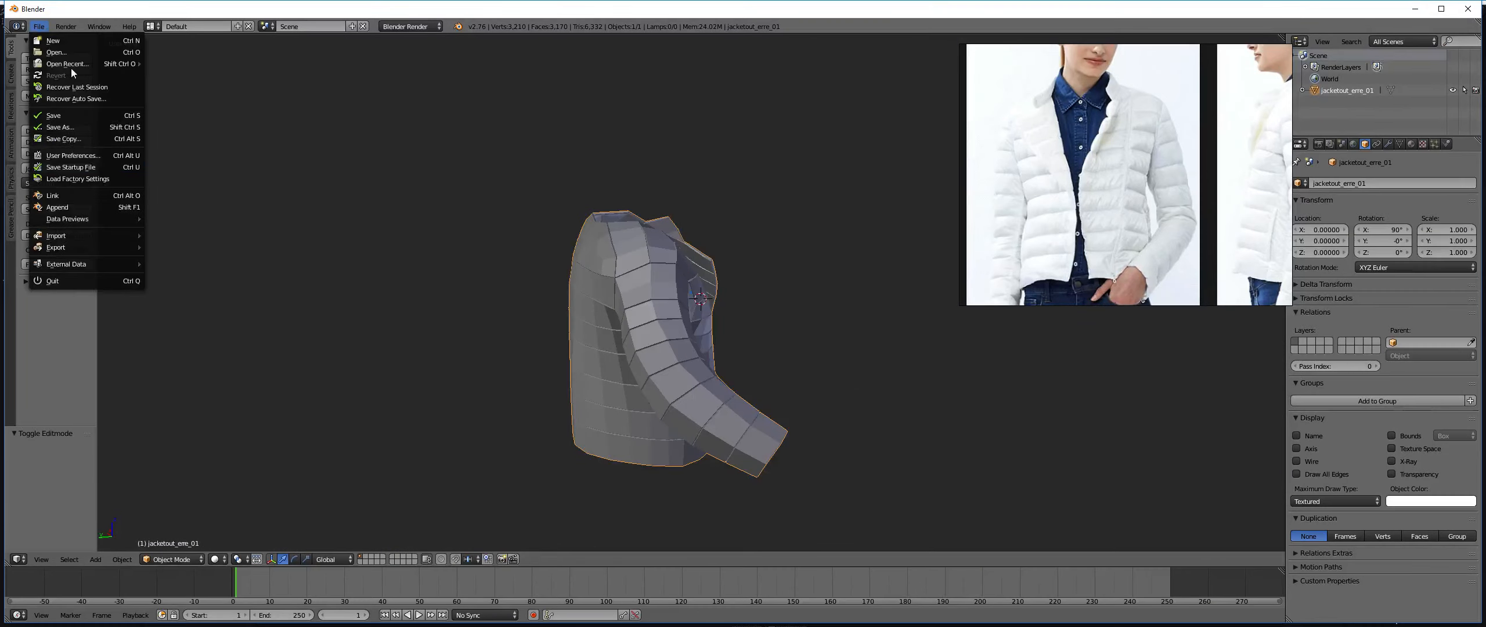
mouse_move(135, 253)
left_click(184, 305)
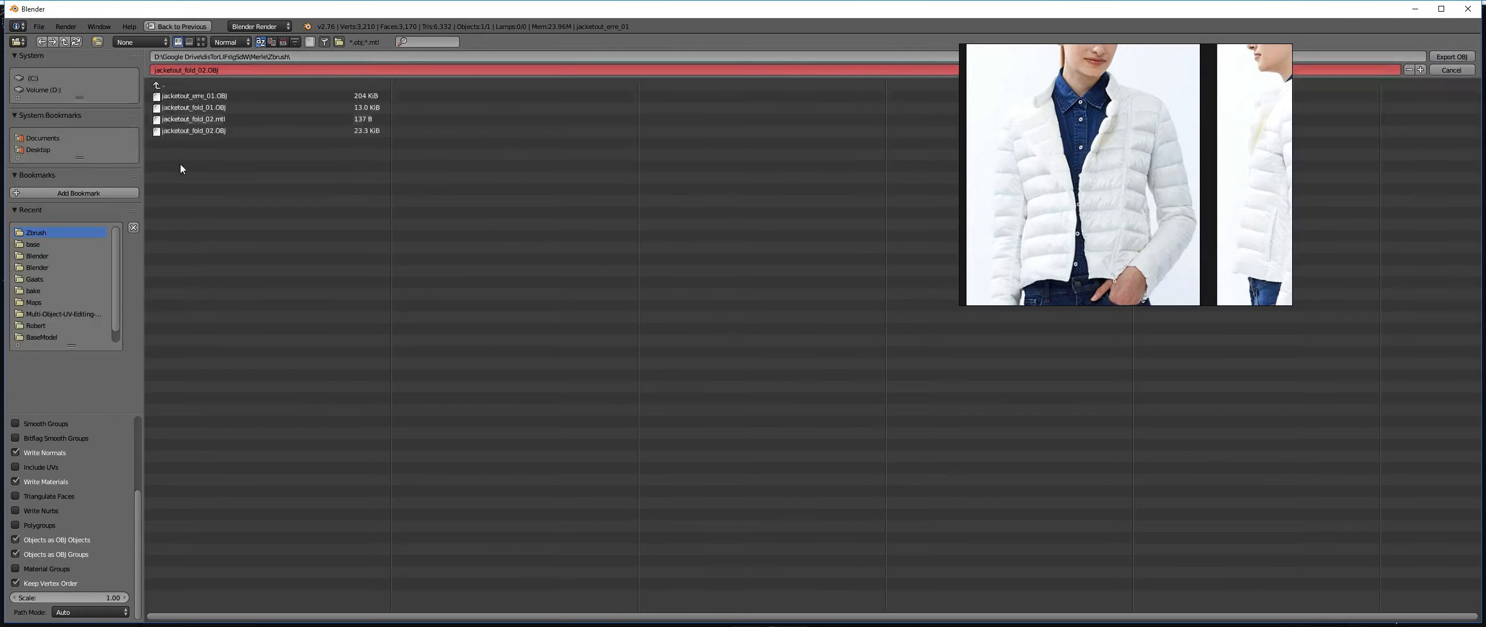
left_click(180, 96)
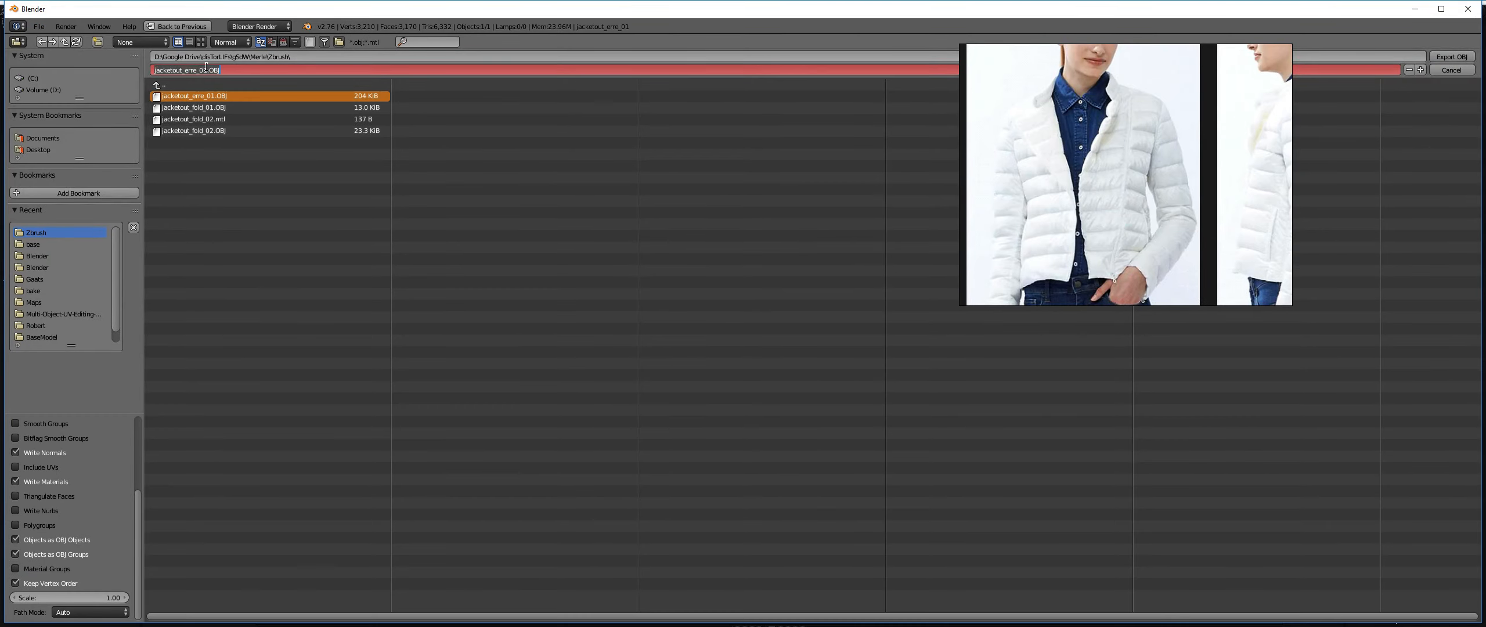
key("BackSpace")
type("2_")
key("Return")
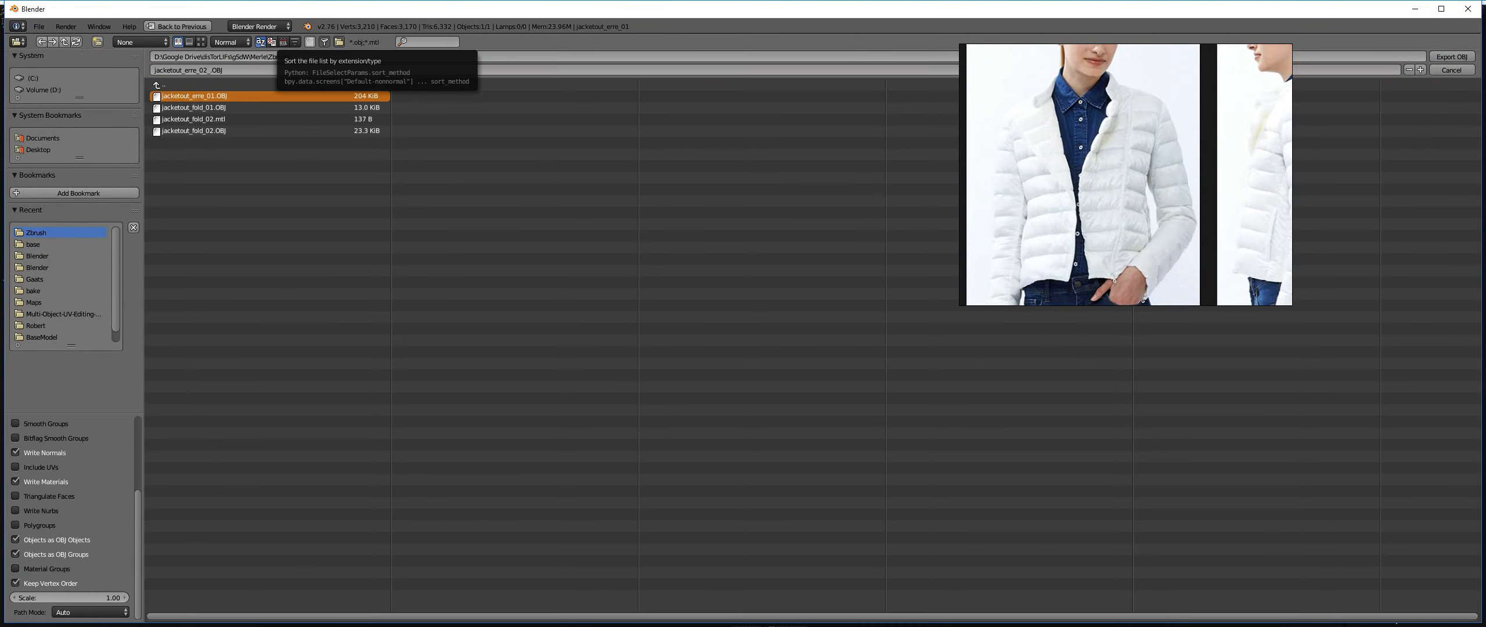
left_click(215, 68)
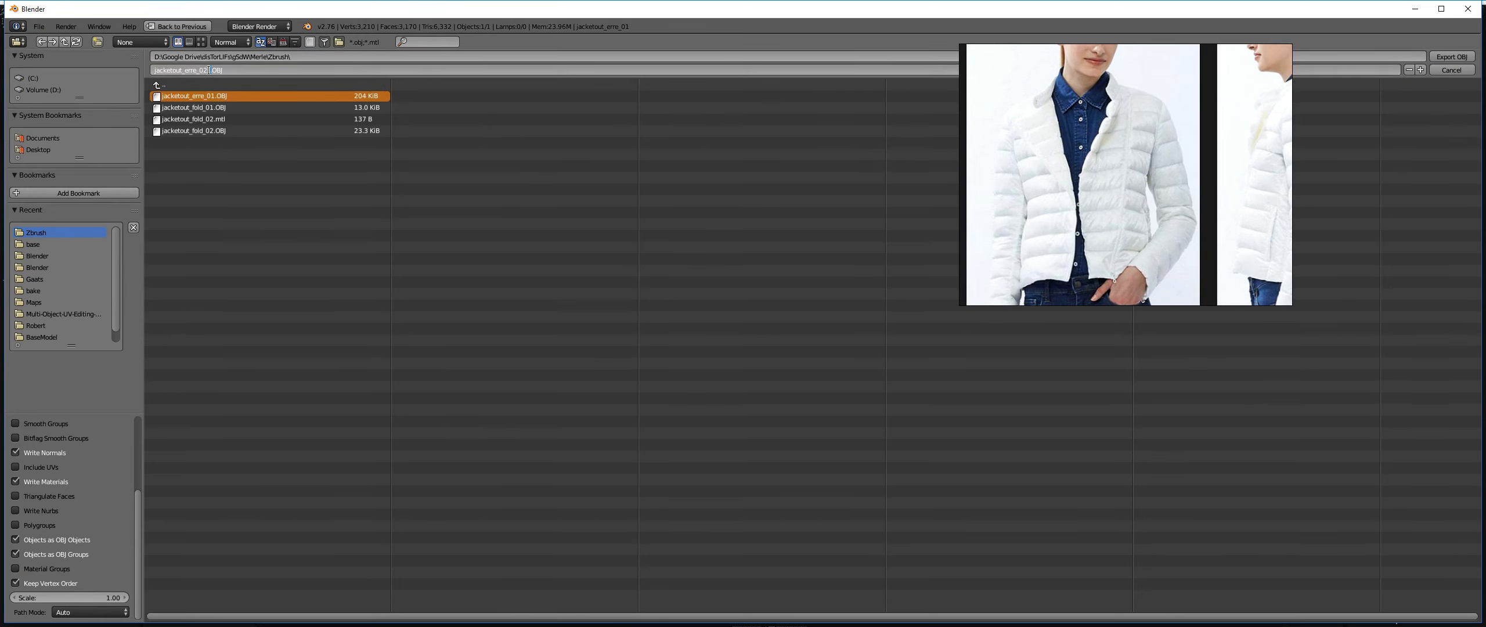
key("BackSpace")
key("Return")
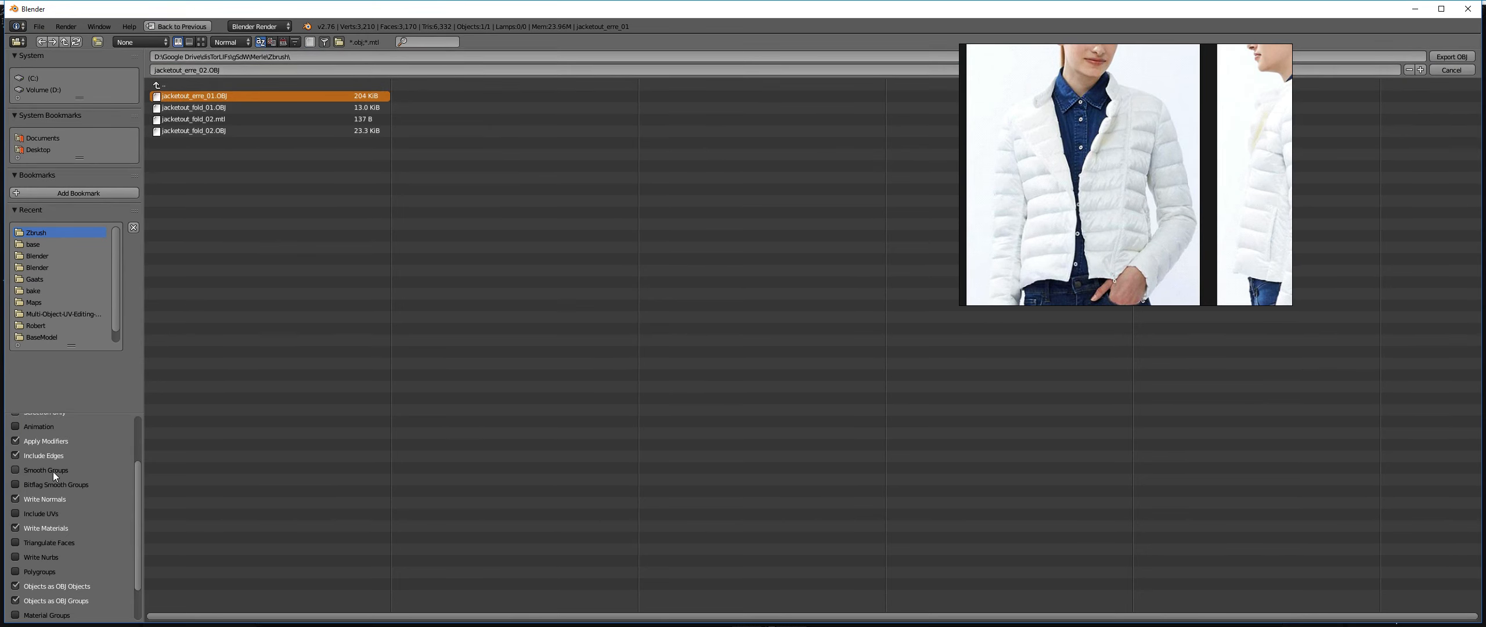
scroll(56, 491, "up", 5)
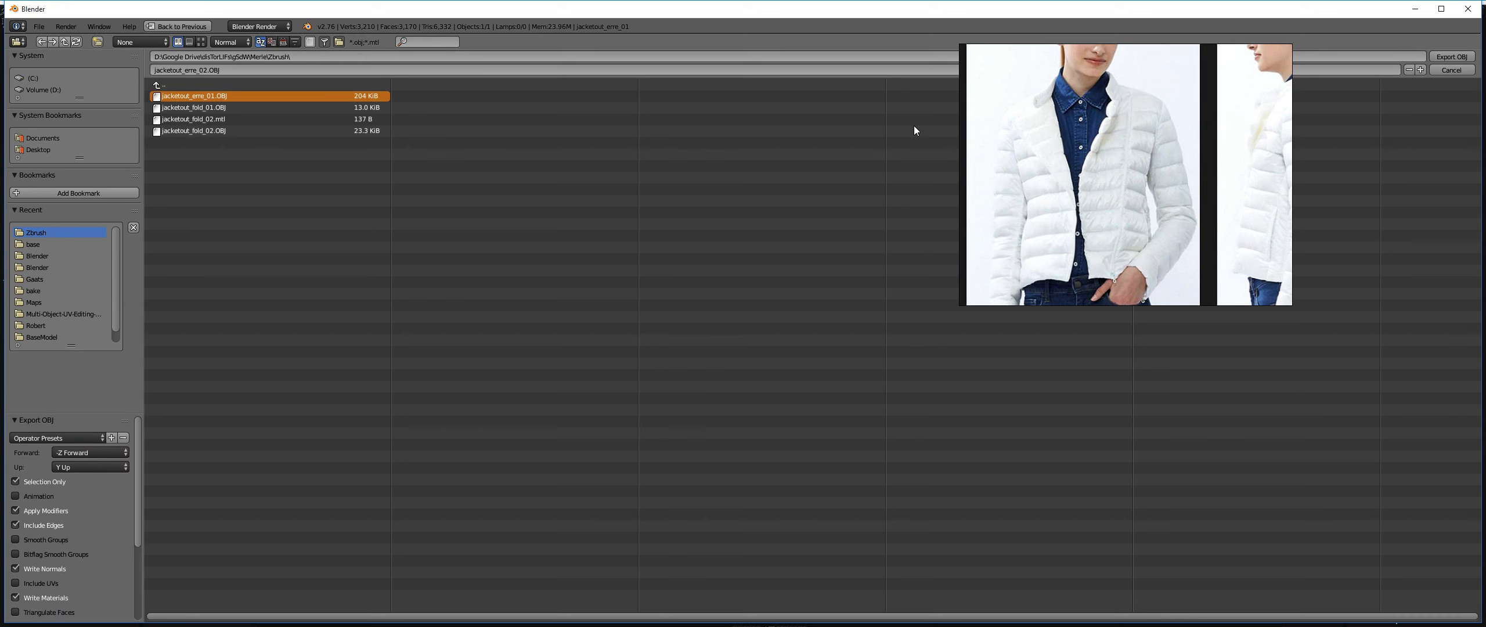
left_click(1451, 56)
Switch to ZBrush and import jacketout_erro_02.OBJ, converting polygons with more than four sides with Symmetrical Triangles Only.
key("alt+Tab")
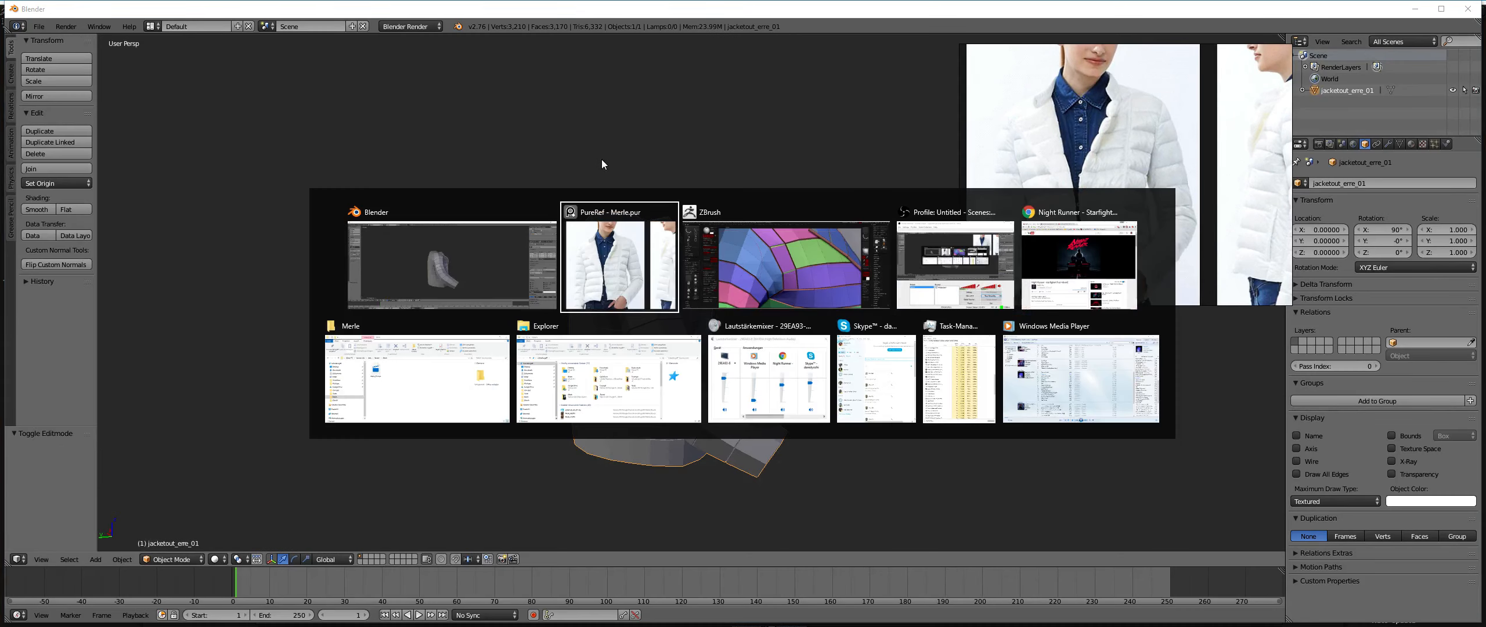
key("alt+Tab")
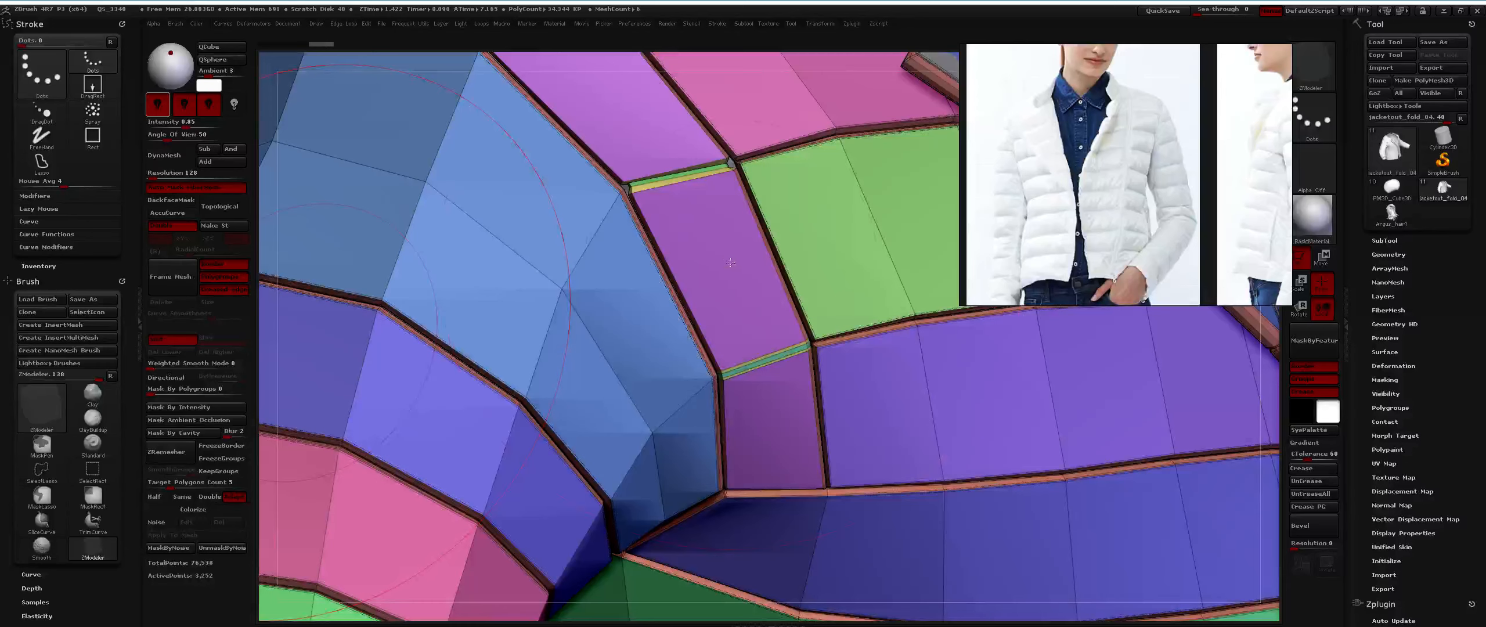
left_click(1399, 74)
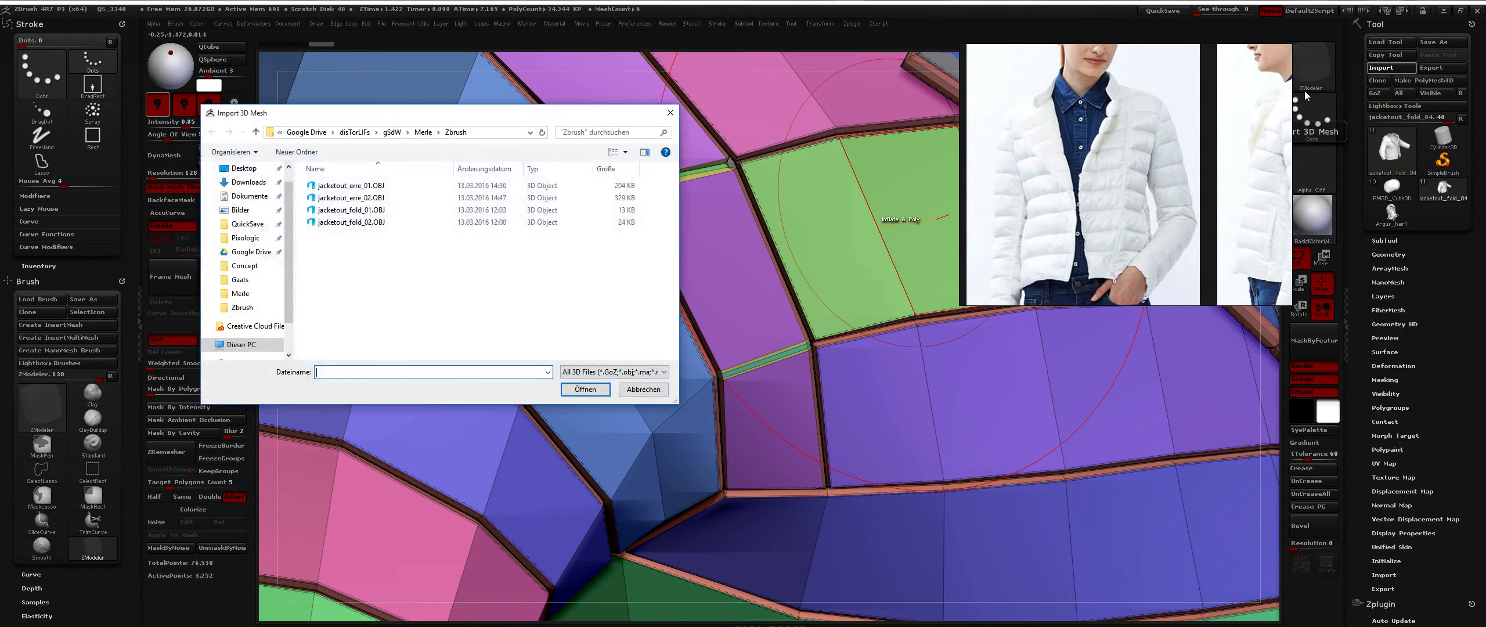
double_click(340, 198)
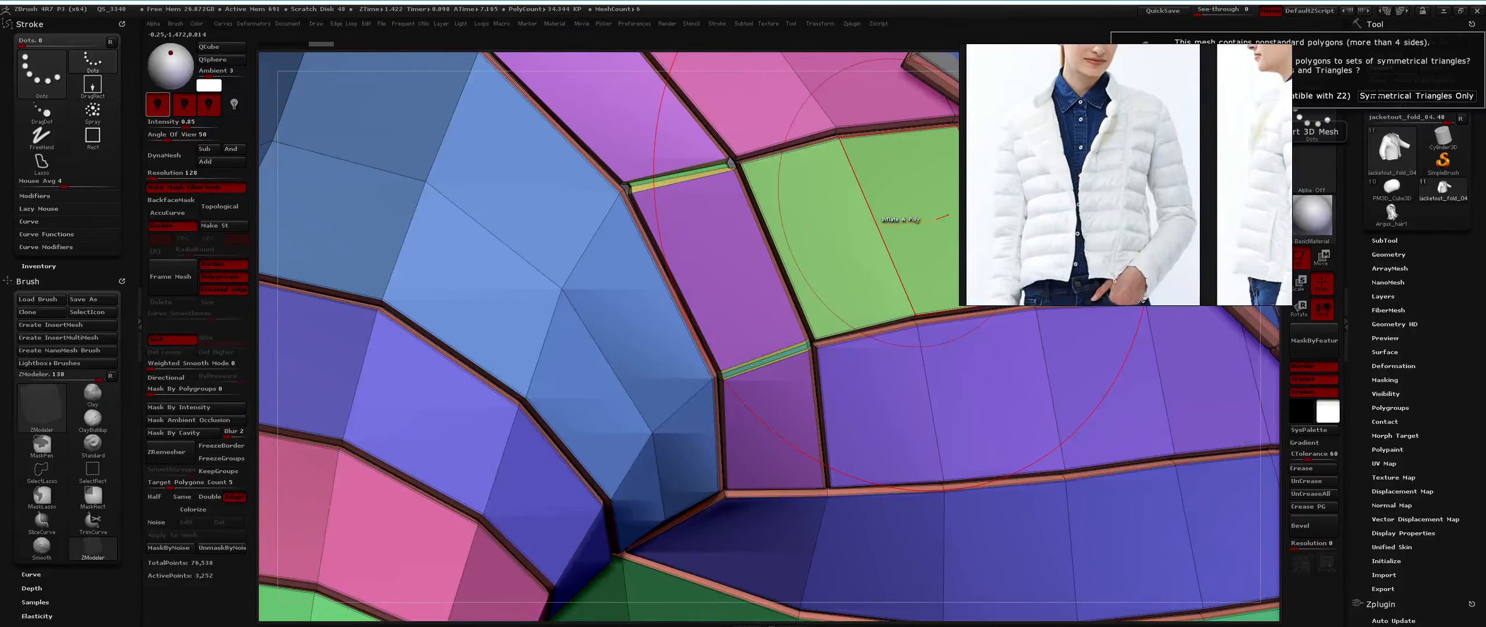
left_click(1373, 96)
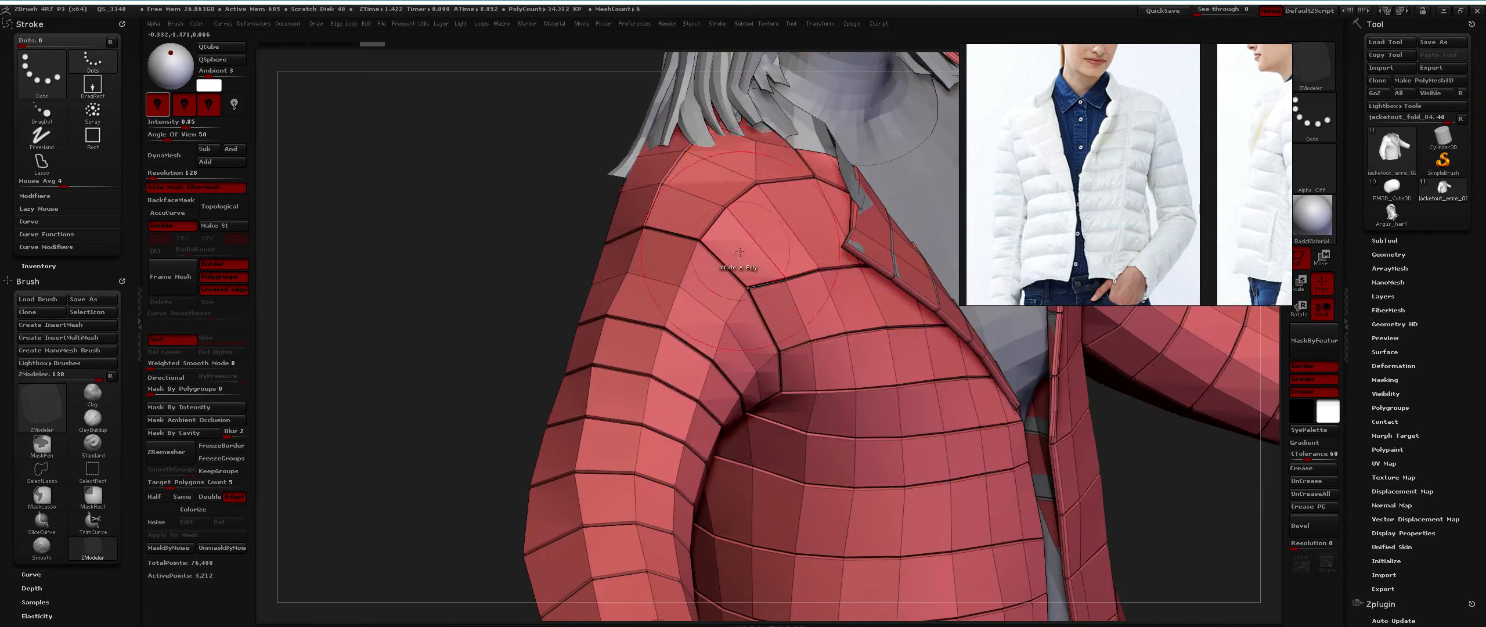
mouse_move(739, 252)
right_mouse_down()
mouse_move(772, 244)
mouse_move(796, 265)
mouse_move(780, 280)
right_mouse_up()
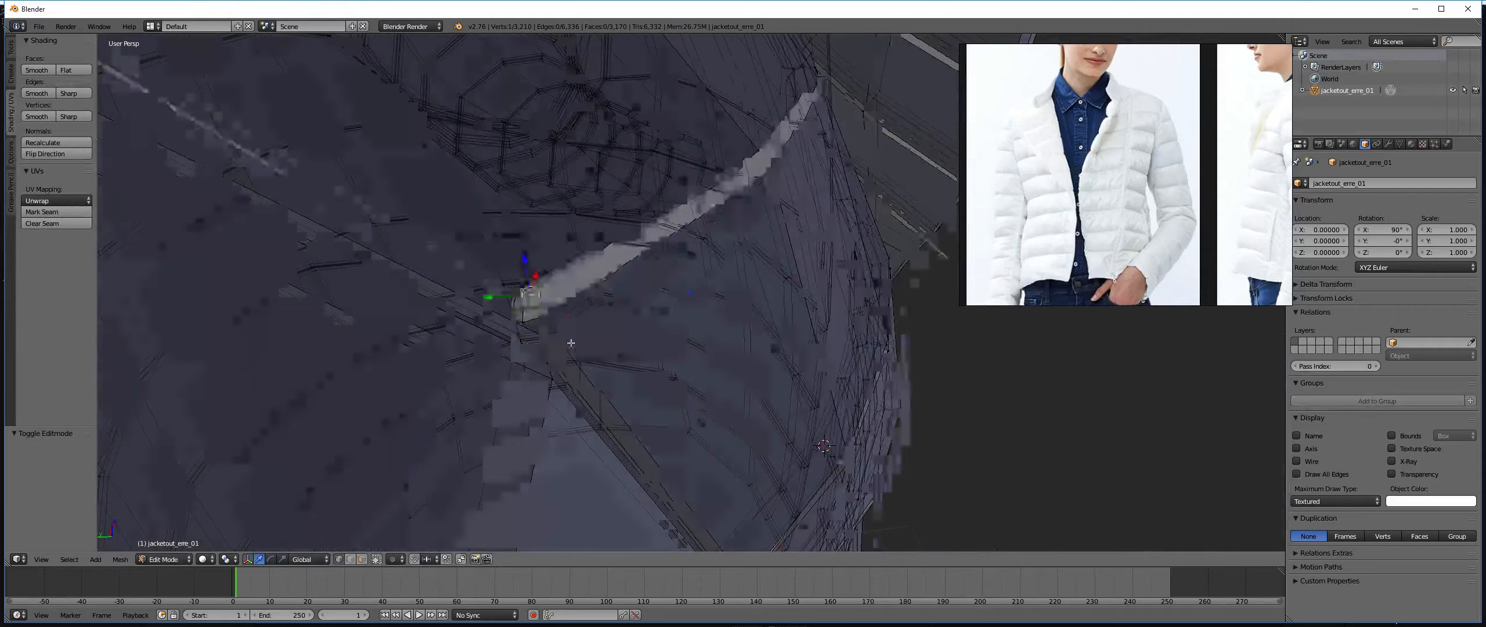
middle_click_drag(510, 348, 644, 299)
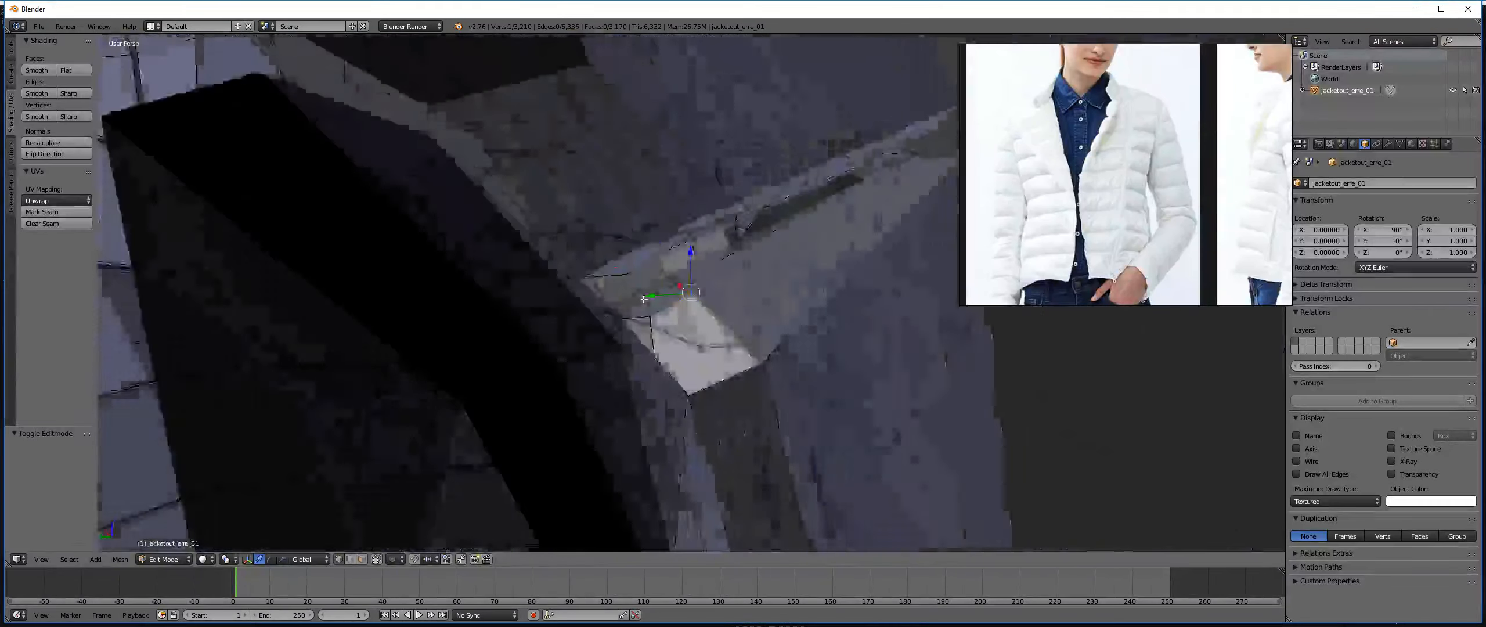
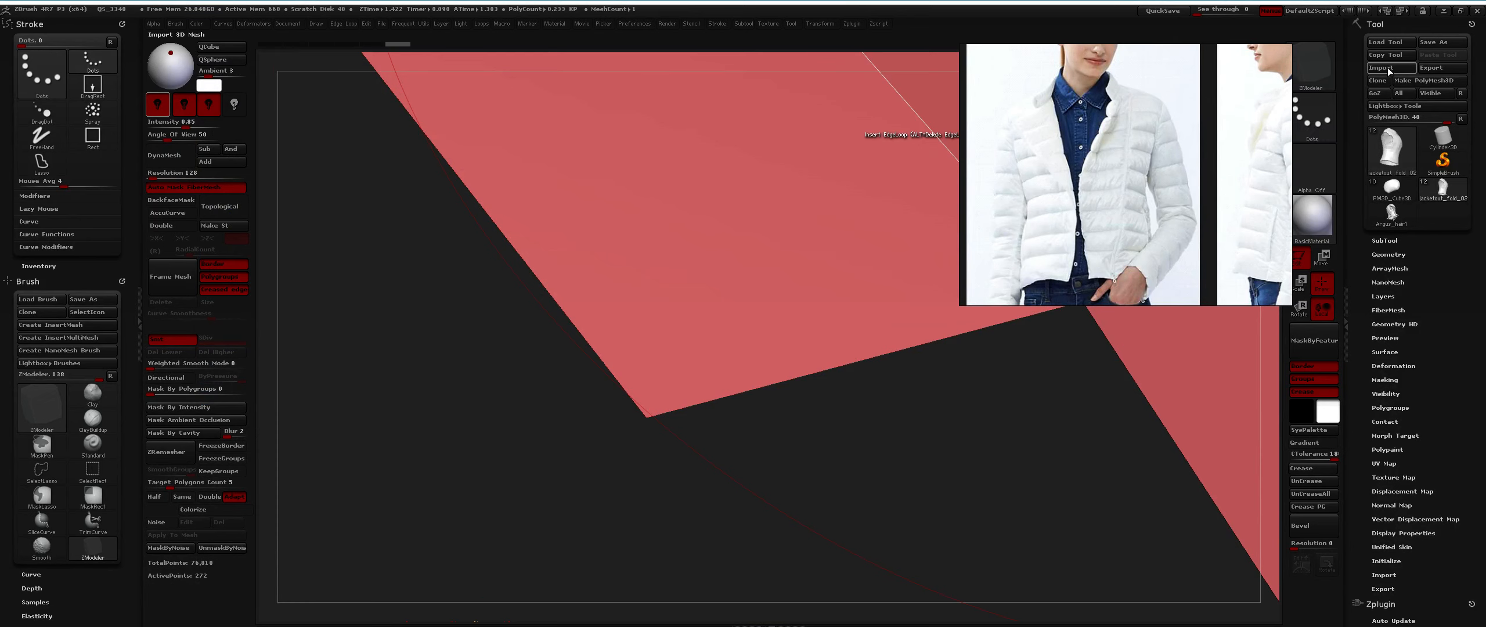
Import jacketout_erro_02.OBJ again with Symmetrical Triangles Only and inspect the front chest piece on the figure.
left_click(1386, 68)
double_click(389, 200)
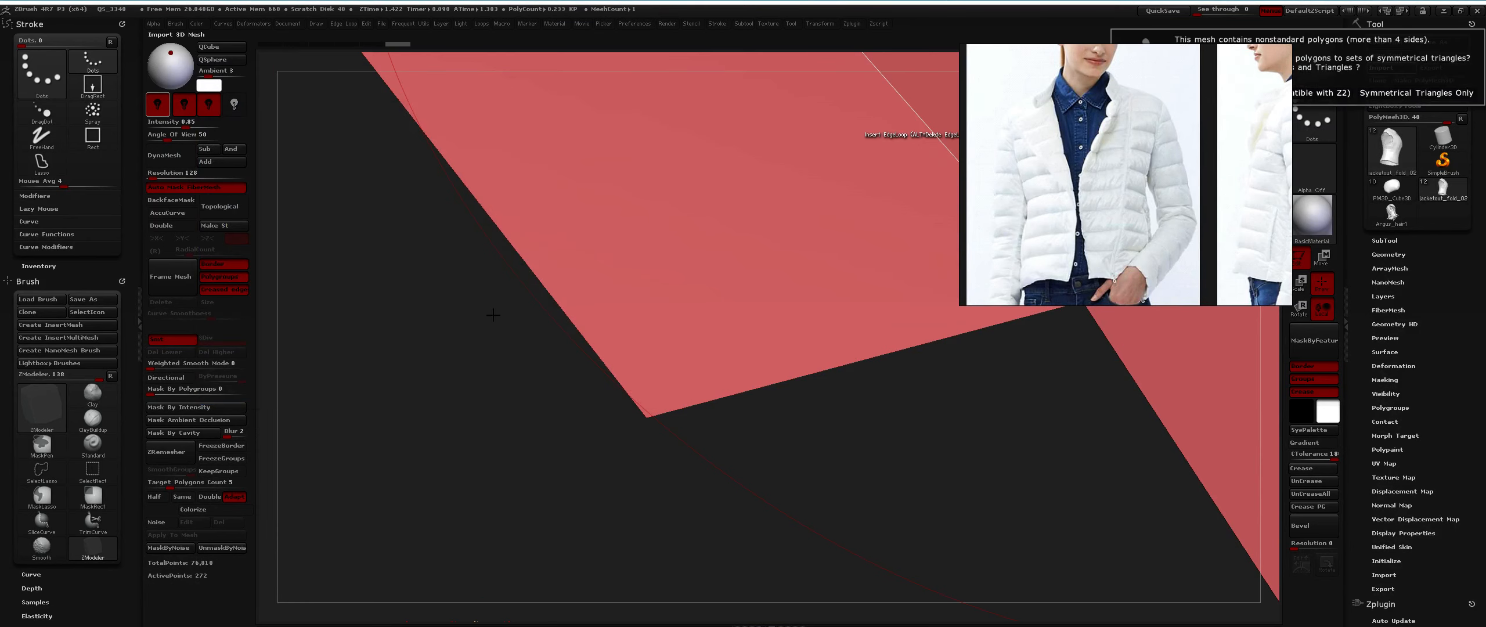
left_click(1373, 91)
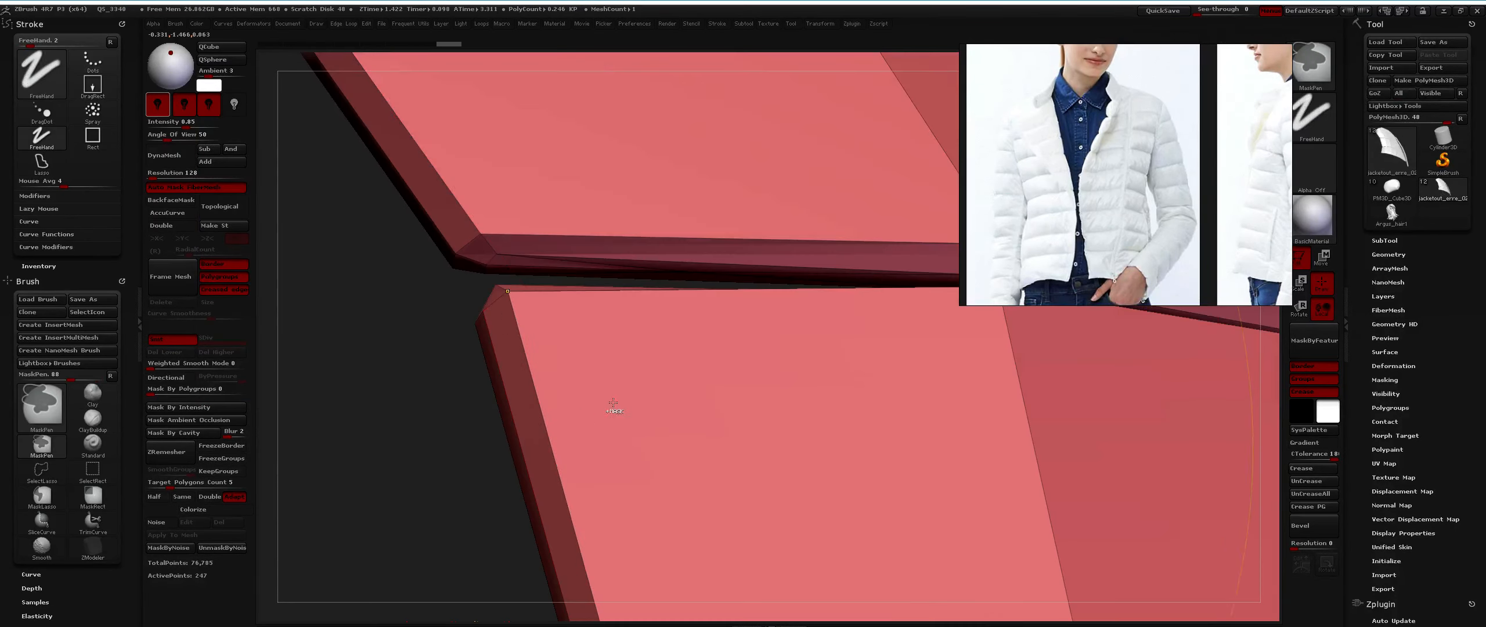
right_click_drag(612, 402, 541, 234, "ctrl")
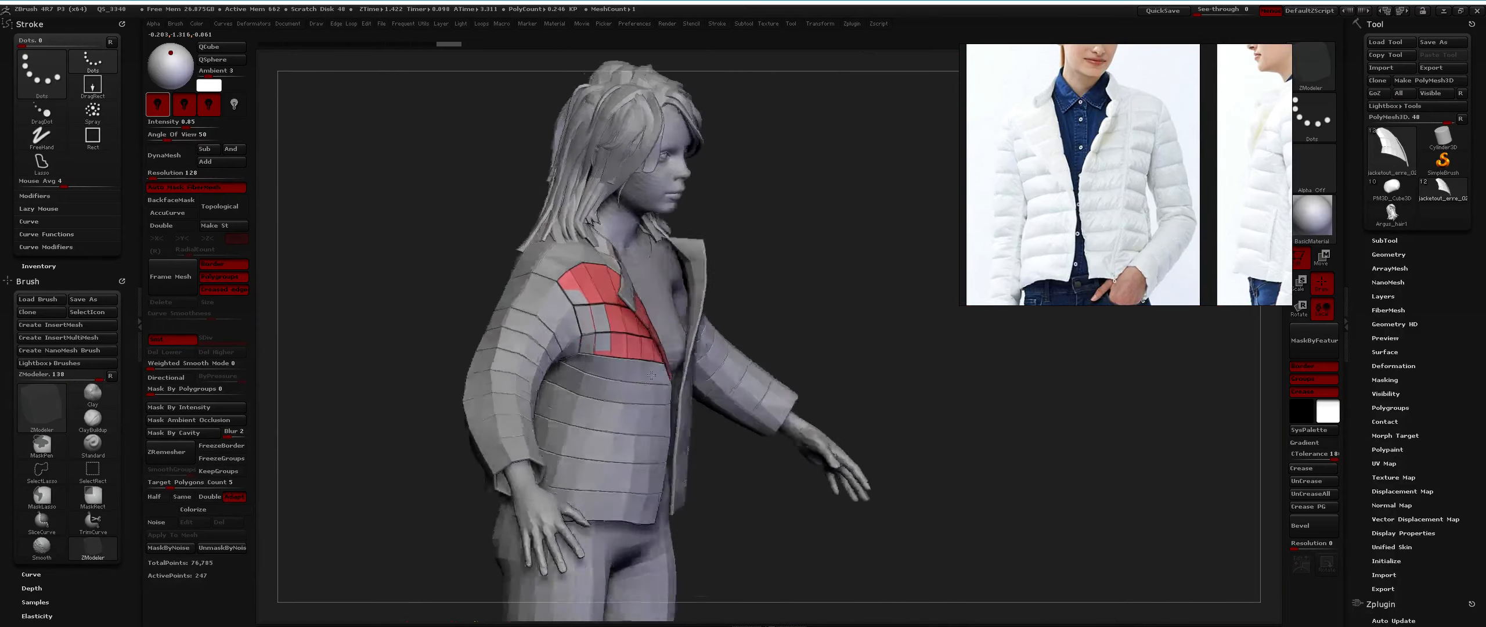
mouse_move(651, 375)
right_mouse_down()
mouse_move(488, 378)
mouse_move(543, 377)
mouse_move(604, 337)
mouse_move(616, 421)
mouse_move(646, 386)
mouse_move(633, 359)
mouse_move(517, 366)
mouse_move(653, 424)
mouse_move(547, 186)
right_mouse_up()
Isolate the narrow seam bands of the front chest piece and adjust the visible area with Grow.
right_click(634, 385, "ctrl")
left_click_drag(547, 185, 561, 202, "ctrl+shift")
right_click_drag(561, 202, 554, 261)
key("space")
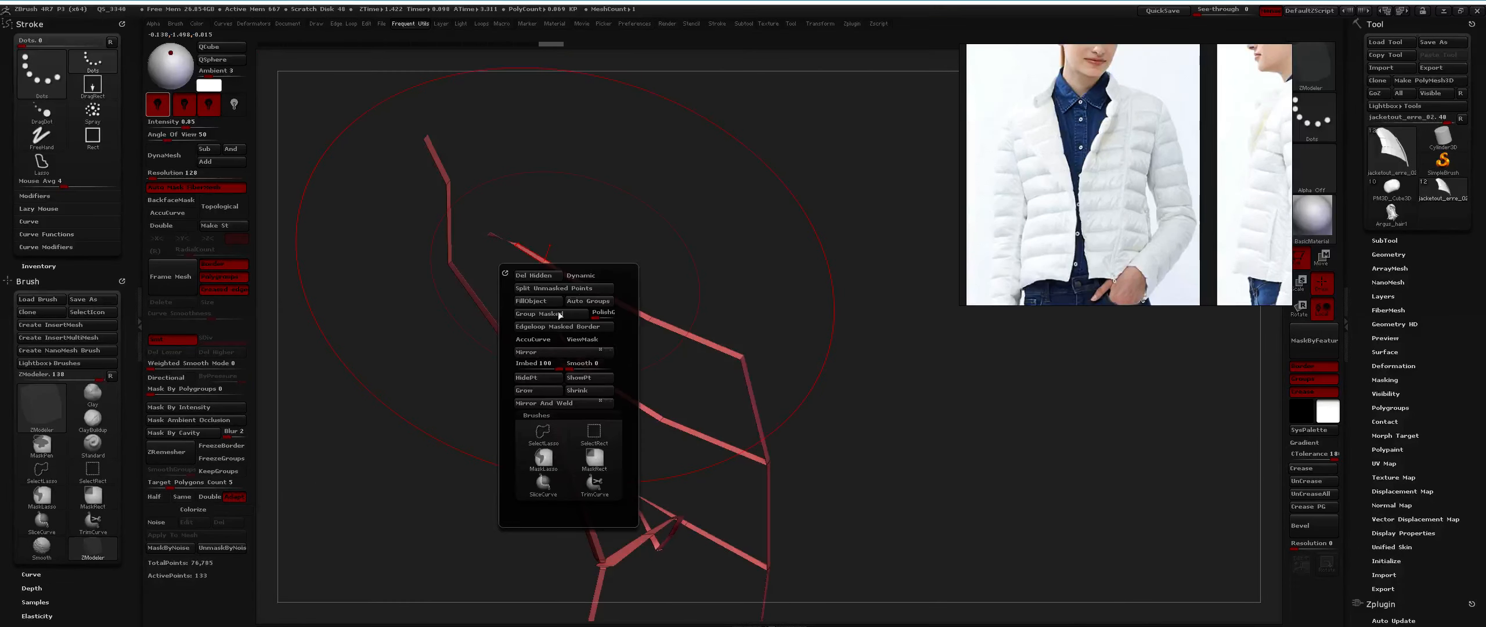
left_click(547, 387)
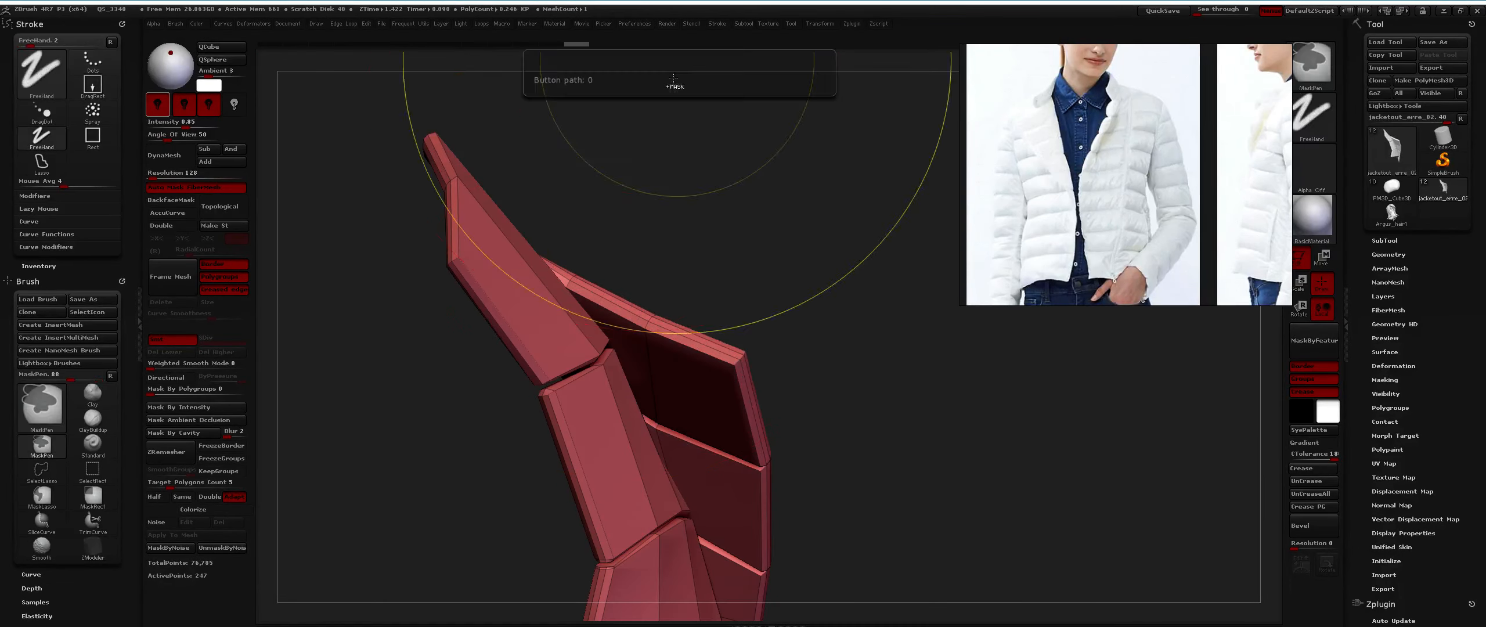
key("ctrl+z")
key("space")
left_click(625, 330)
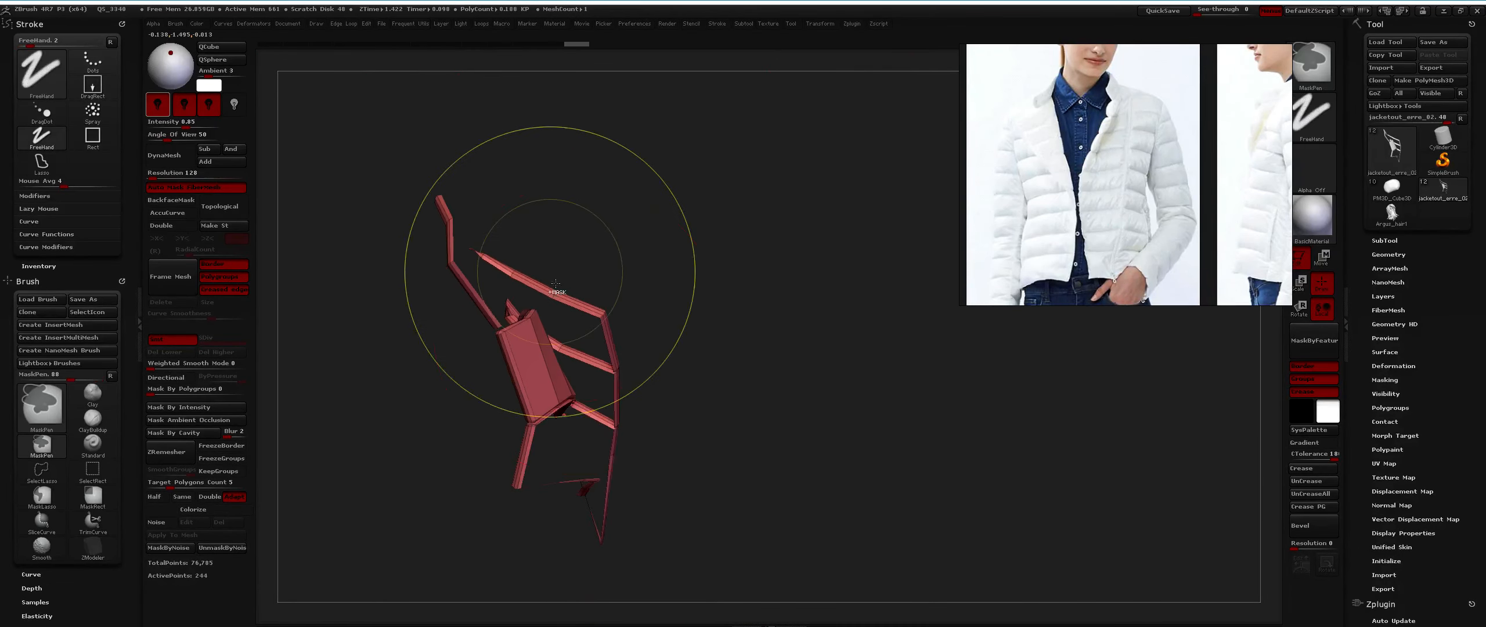
Assign the visible seam-band faces to a new polygroup and set ZModeler's Polygroup polygon action to target a Polyloop.
key("ctrl+w")
key("b")
key("z")
key("m")
mouse_move(555, 284)
right_mouse_down()
mouse_move(522, 302)
mouse_move(546, 325)
mouse_move(505, 302)
mouse_move(452, 327)
right_mouse_up()
key("b")
key("z")
key("m")
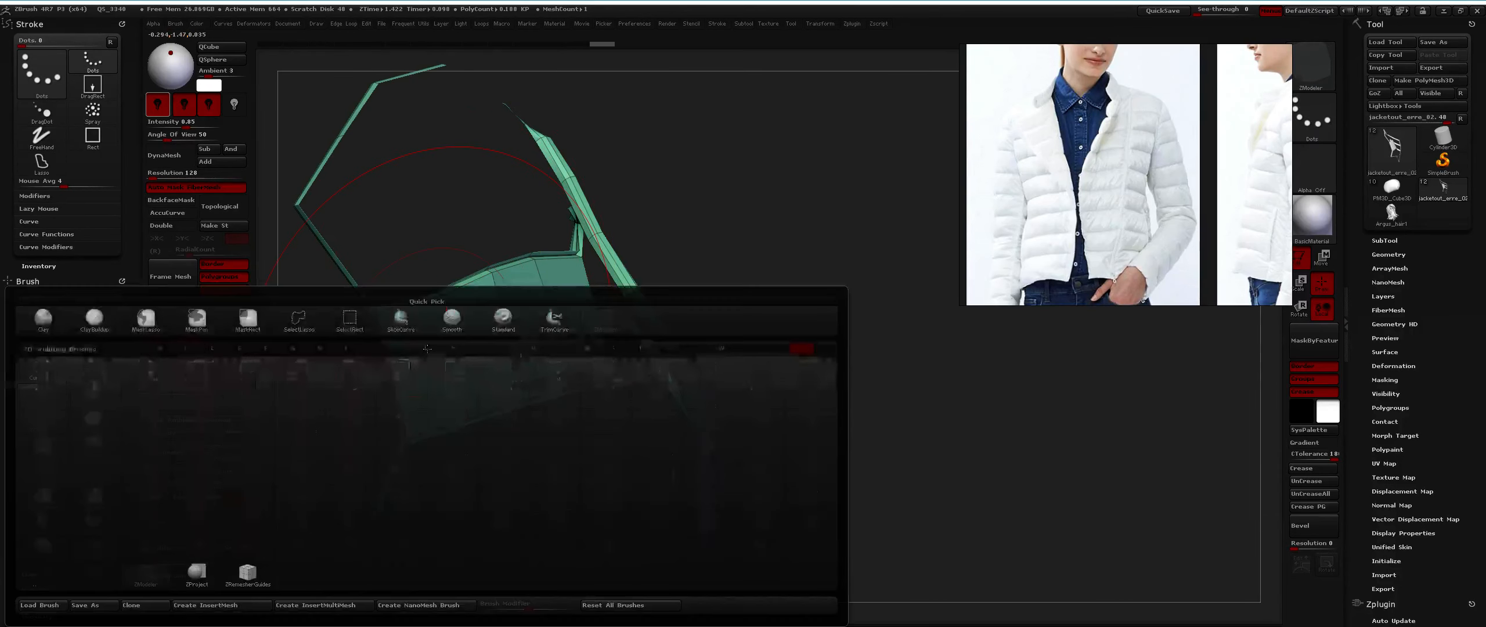
key("space")
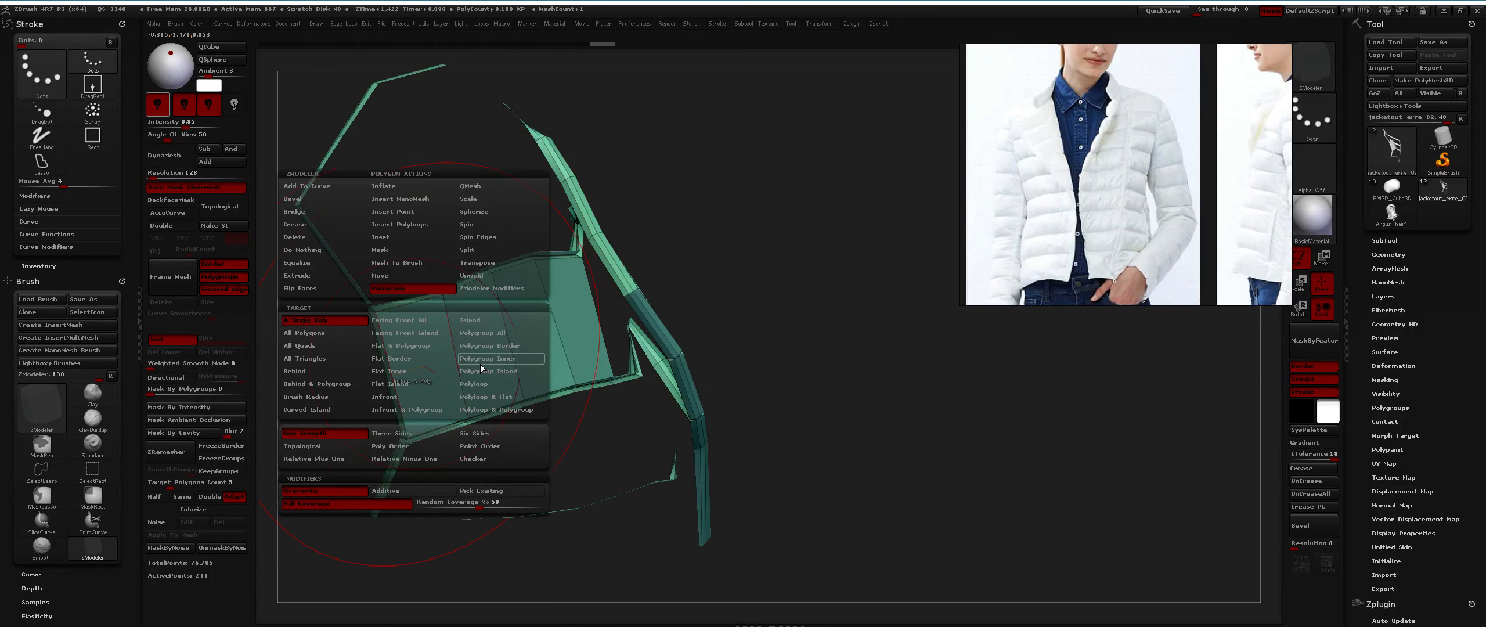
left_click(488, 384)
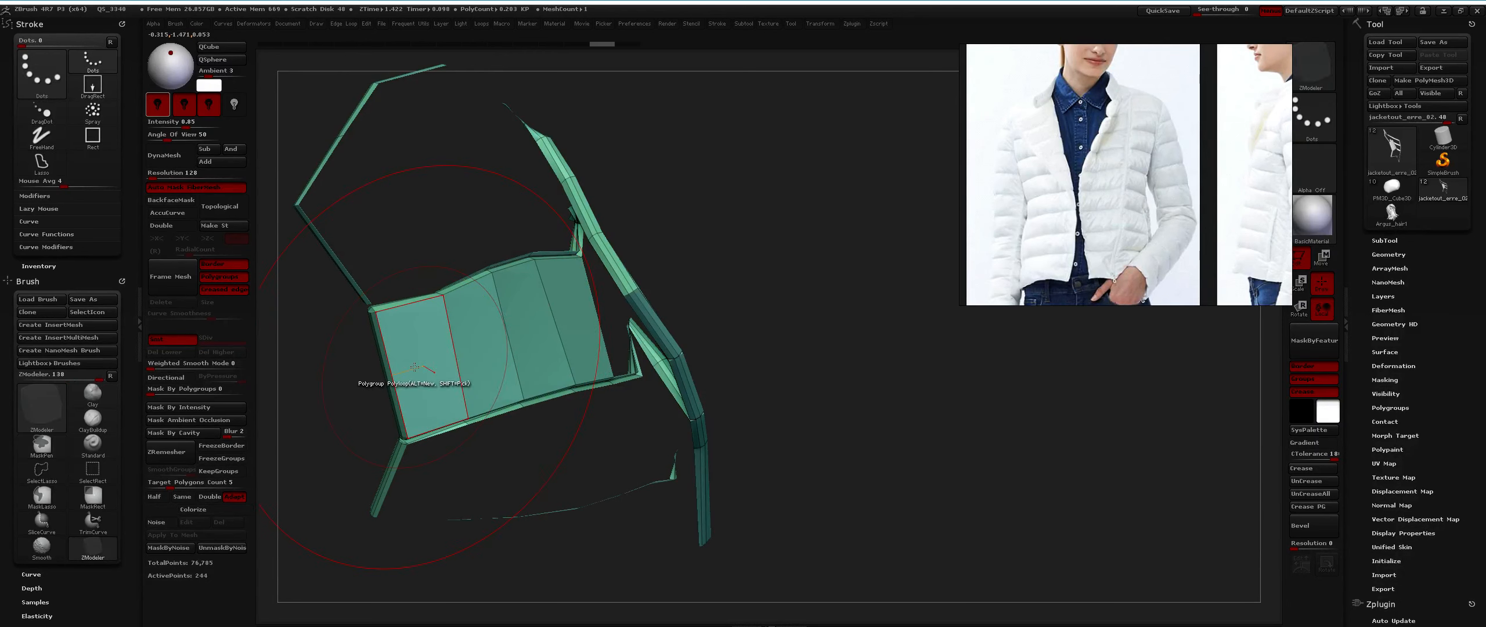
Show the whole chest piece and try to assign its quilted panels to a shared polygroup one polyloop at a time.
right_click_drag(414, 367, 465, 332, "ctrl")
left_click(475, 331, "ctrl+shift")
left_click(697, 222, "ctrl+shift")
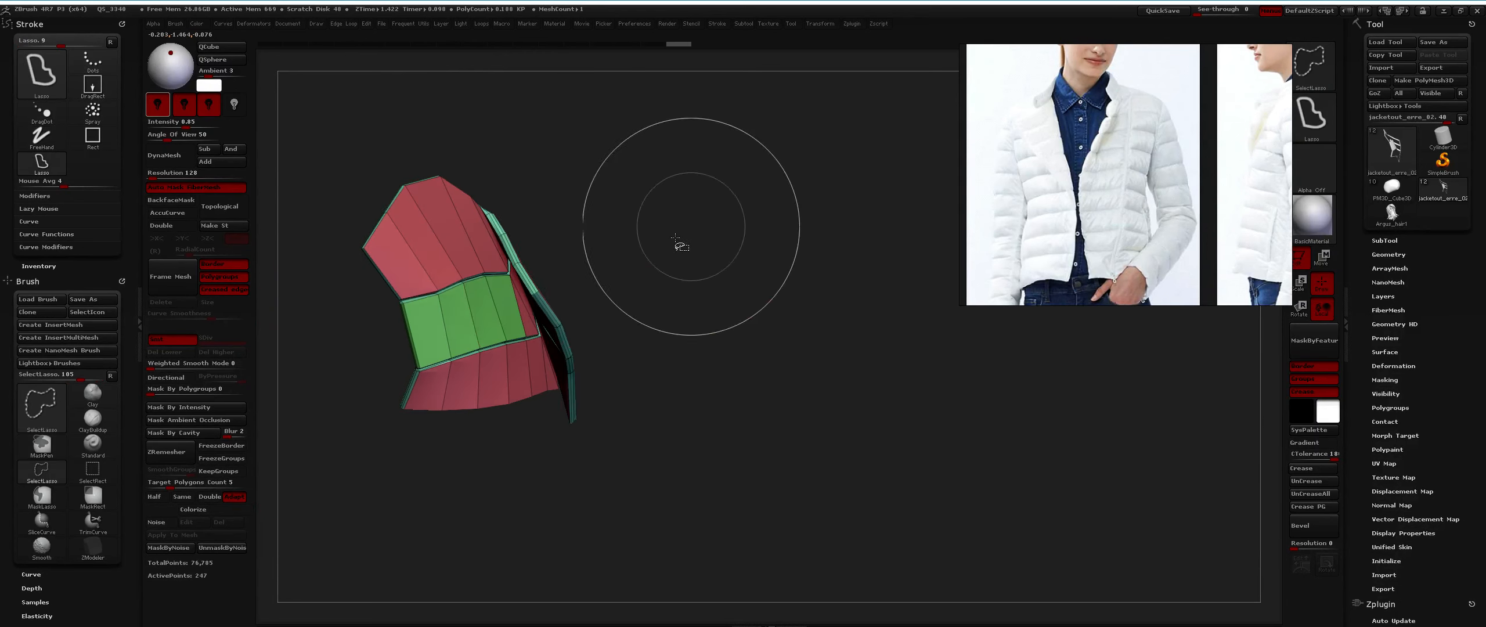
right_click_drag(690, 226, 522, 235)
right_click_drag(432, 238, 372, 260, "ctrl")
left_click(329, 248)
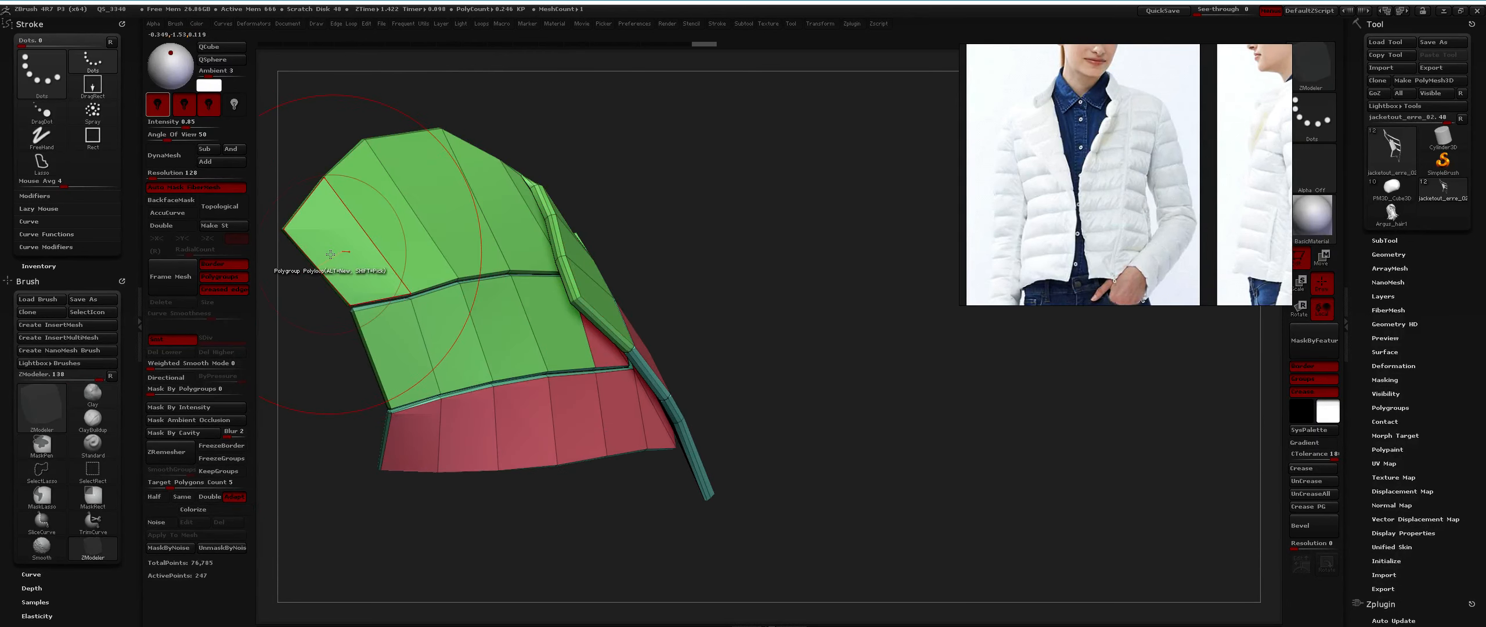
mouse_move(412, 322)
right_mouse_down("alt")
mouse_move(408, 305)
mouse_move(378, 368)
mouse_move(447, 381)
mouse_move(424, 386)
right_mouse_up("alt")
left_click(401, 395)
mouse_move(506, 352)
right_mouse_down()
mouse_move(526, 361)
mouse_move(482, 348)
right_mouse_up()
Undo the polyloop polygroup assignments and visibility changes back to the isolated seam bands.
key("ctrl+z")
key("ctrl+z")
key("ctrl+z")
key("ctrl+z")
key("ctrl+z")
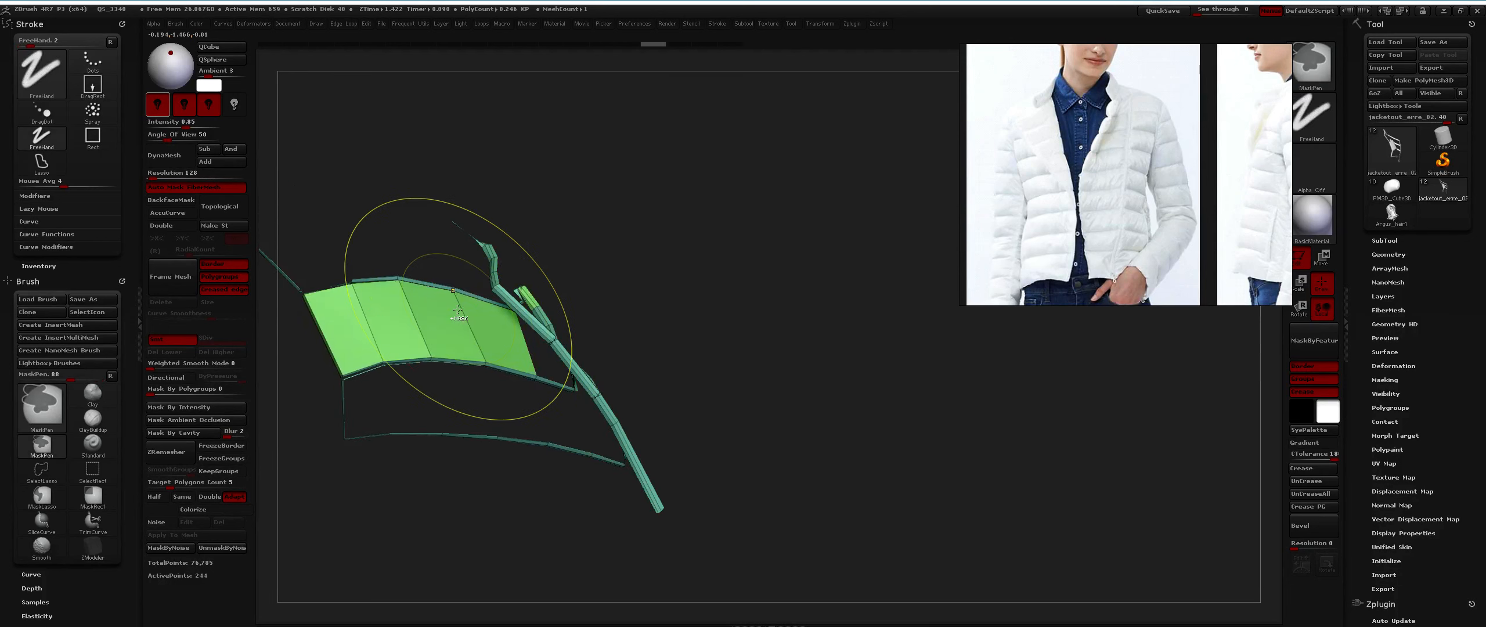
key("ctrl+z")
key("ctrl+z")
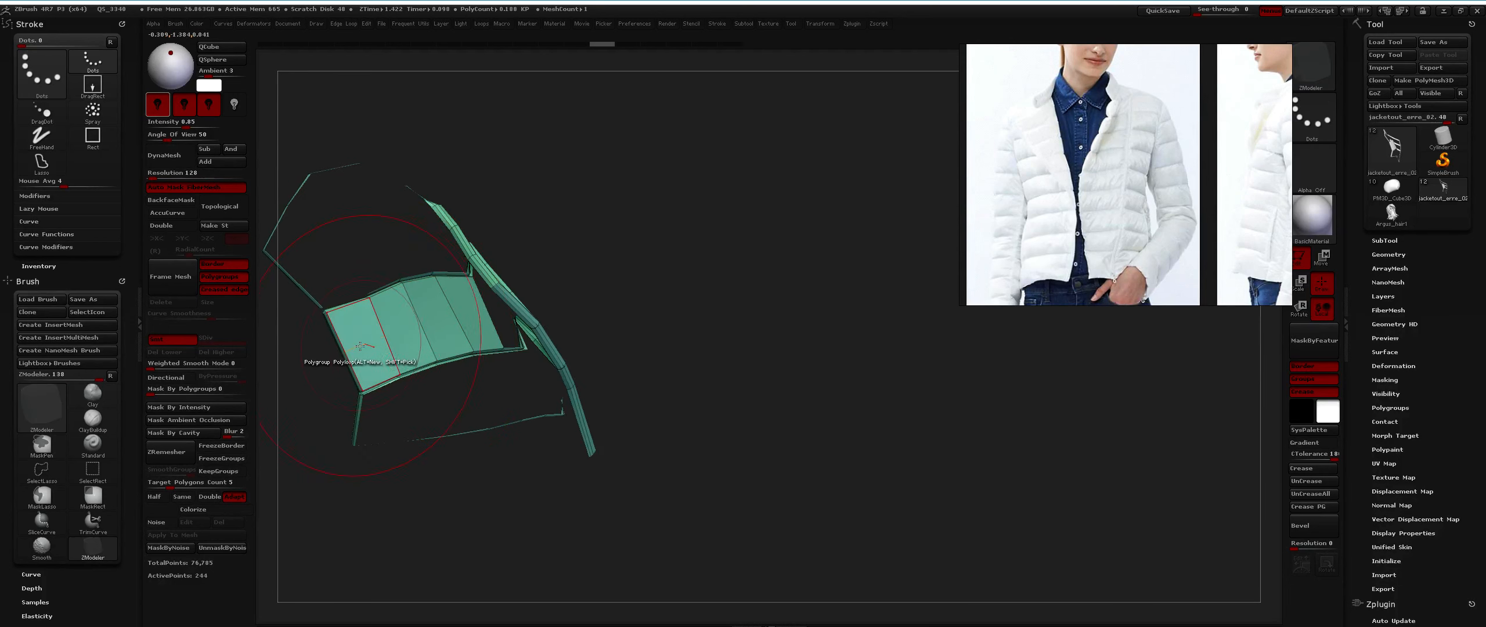
Unhide the quilted panels of the front chest piece and set ZModeler's Polygroup polygon action to target A Single Poly.
right_click_drag(450, 327, 425, 324)
key("ctrl+shift+z")
left_click(424, 323, "ctrl+shift")
mouse_move(668, 244)
left_mouse_down()
mouse_move(739, 198)
mouse_move(601, 305)
left_mouse_up()
left_click(739, 199, "ctrl+shift")
key("ctrl+shift+z")
right_click_drag(601, 305, 599, 341)
key("space")
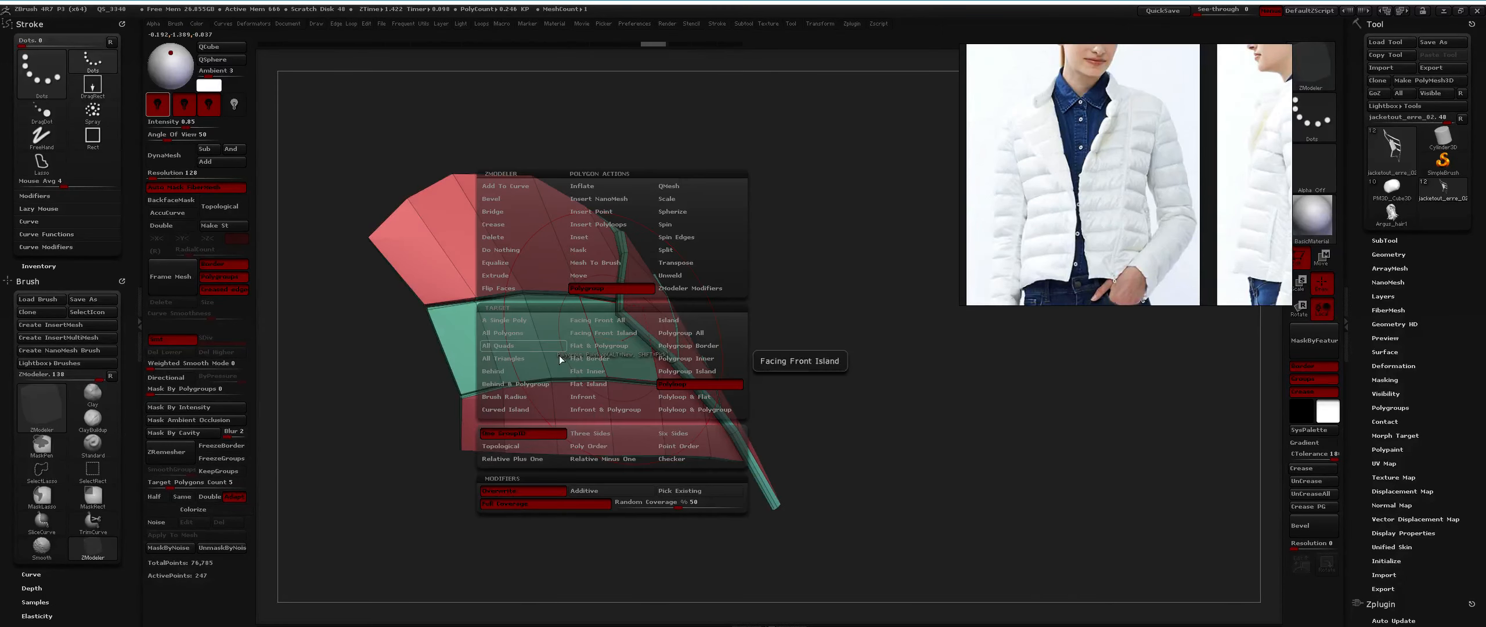
left_click(520, 320)
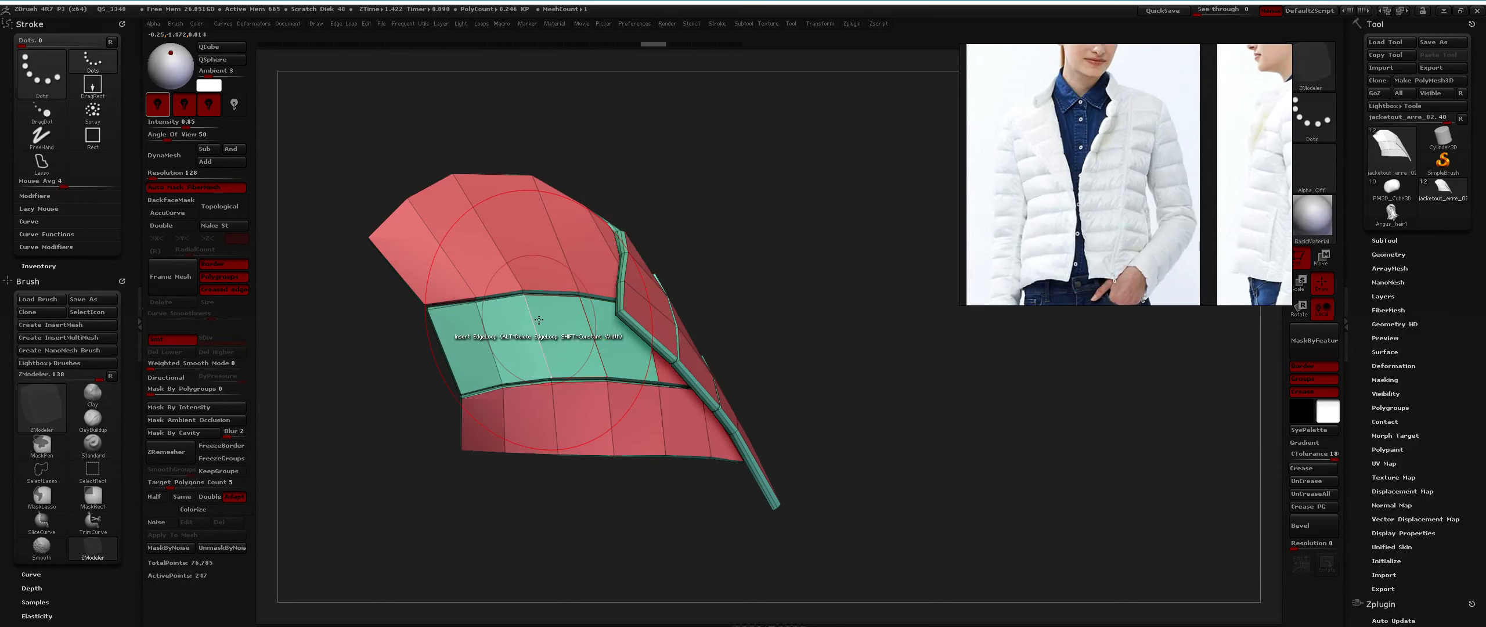
Try regrouping individual faces of the chest piece's upper and middle panels, undoing each attempt.
left_click_drag(334, 214, 498, 232)
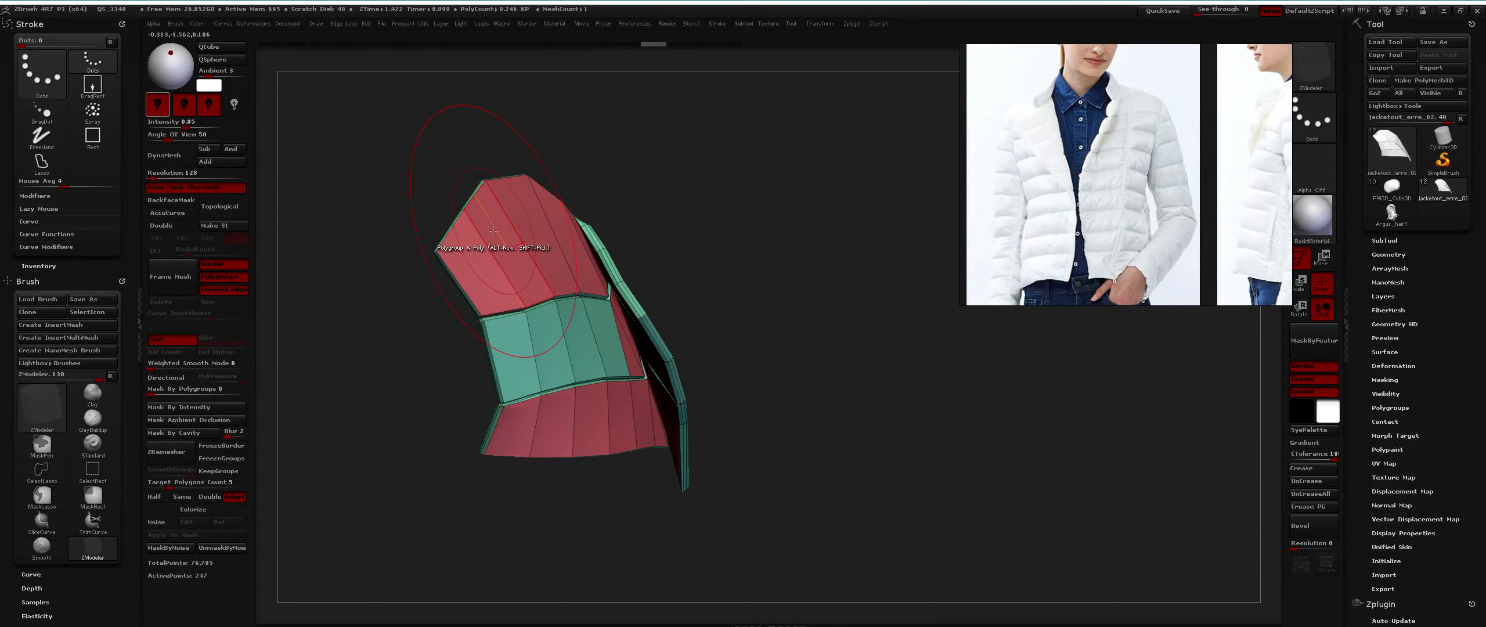
left_click(500, 233)
key("ctrl+z")
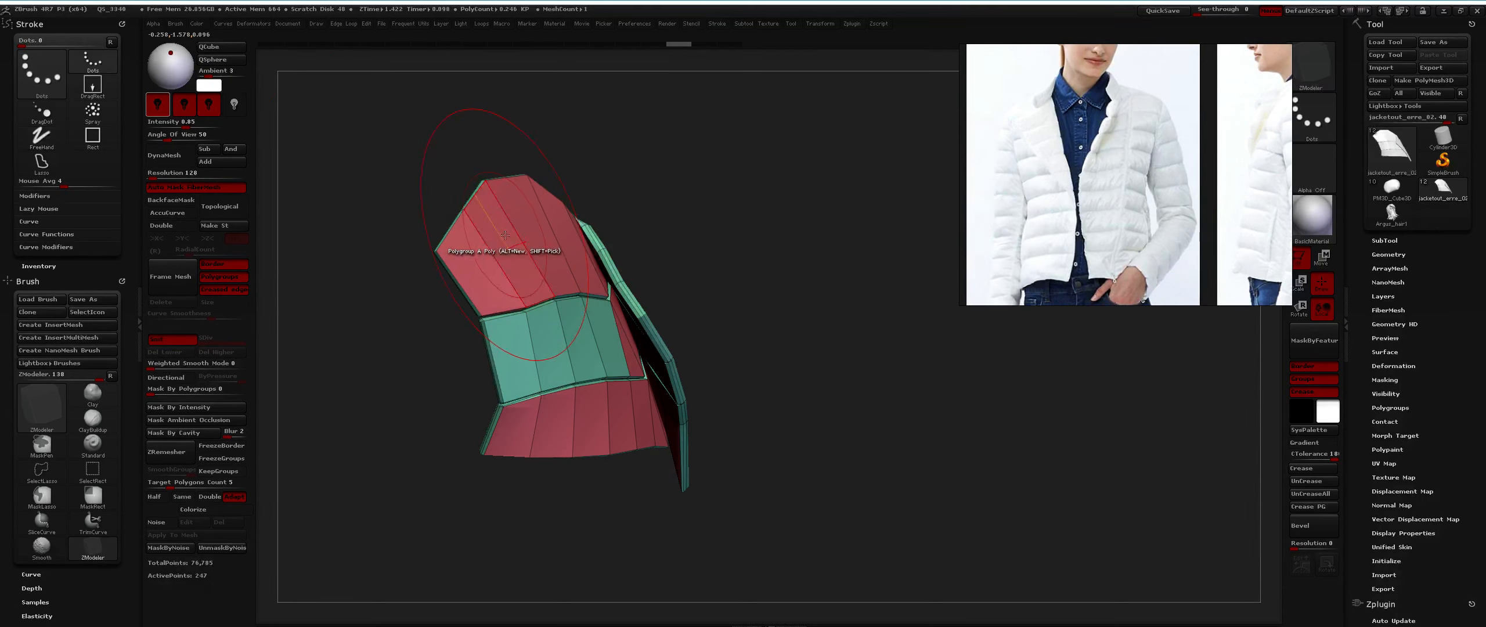
left_click(504, 239)
left_click_drag(673, 279, 513, 317)
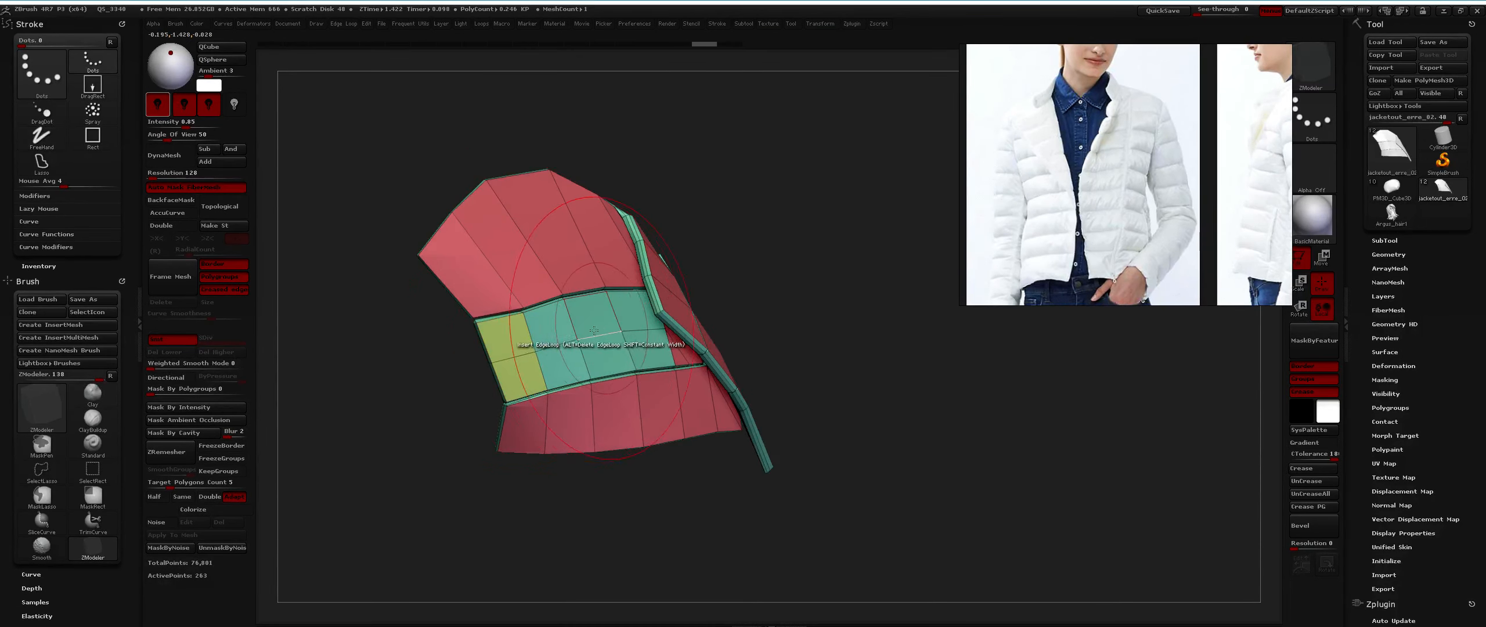
left_click(516, 352)
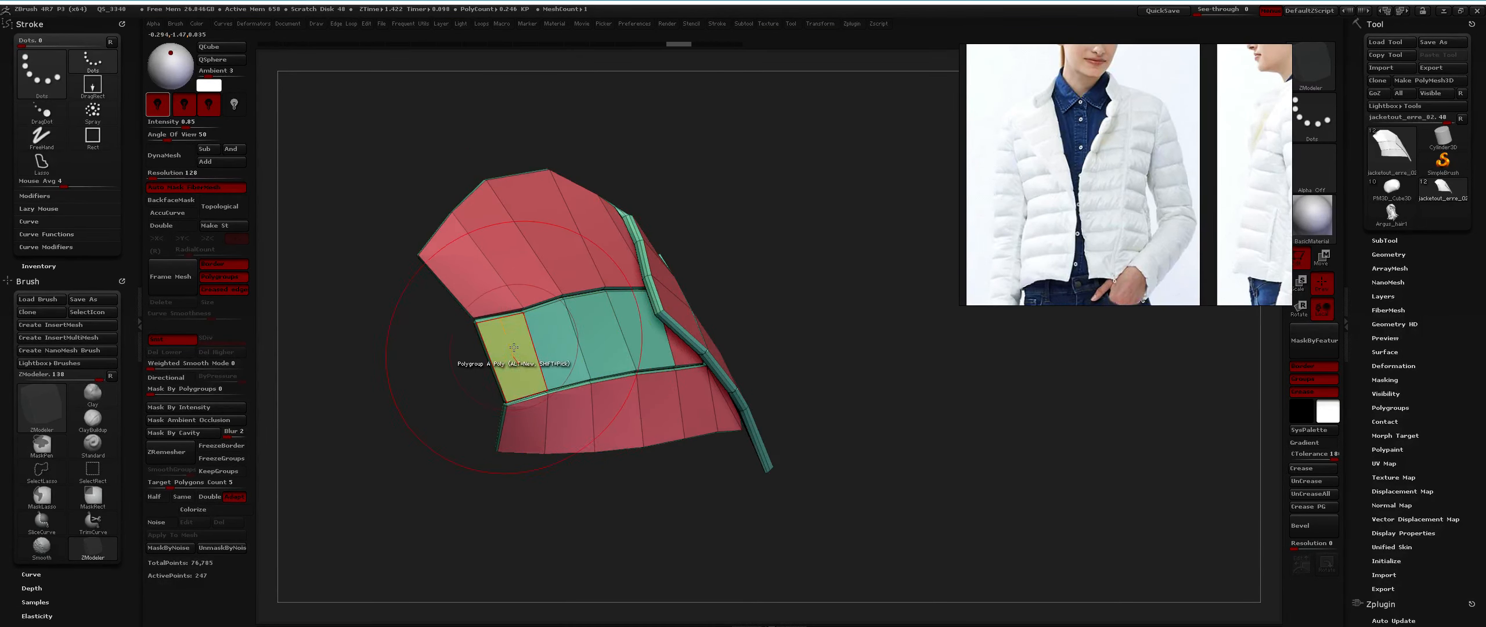
key("ctrl+z")
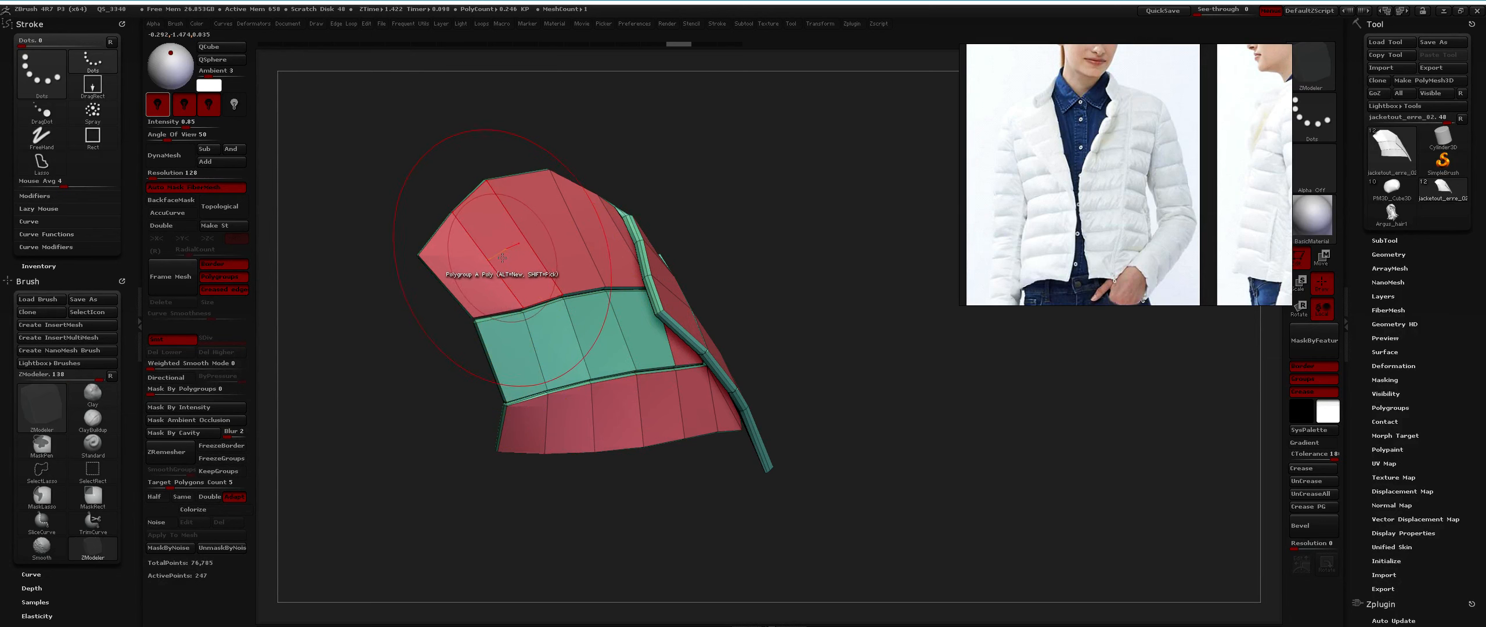
left_click(502, 257)
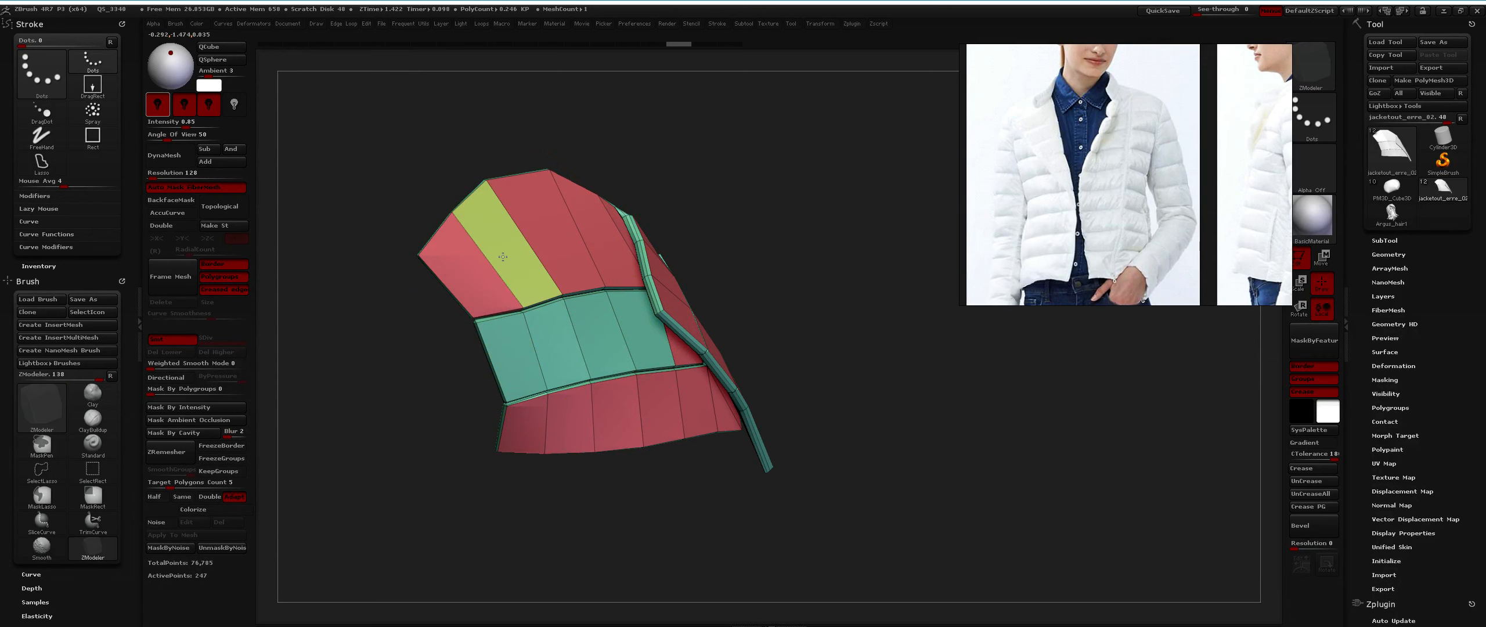
left_click(547, 335)
left_click(598, 328)
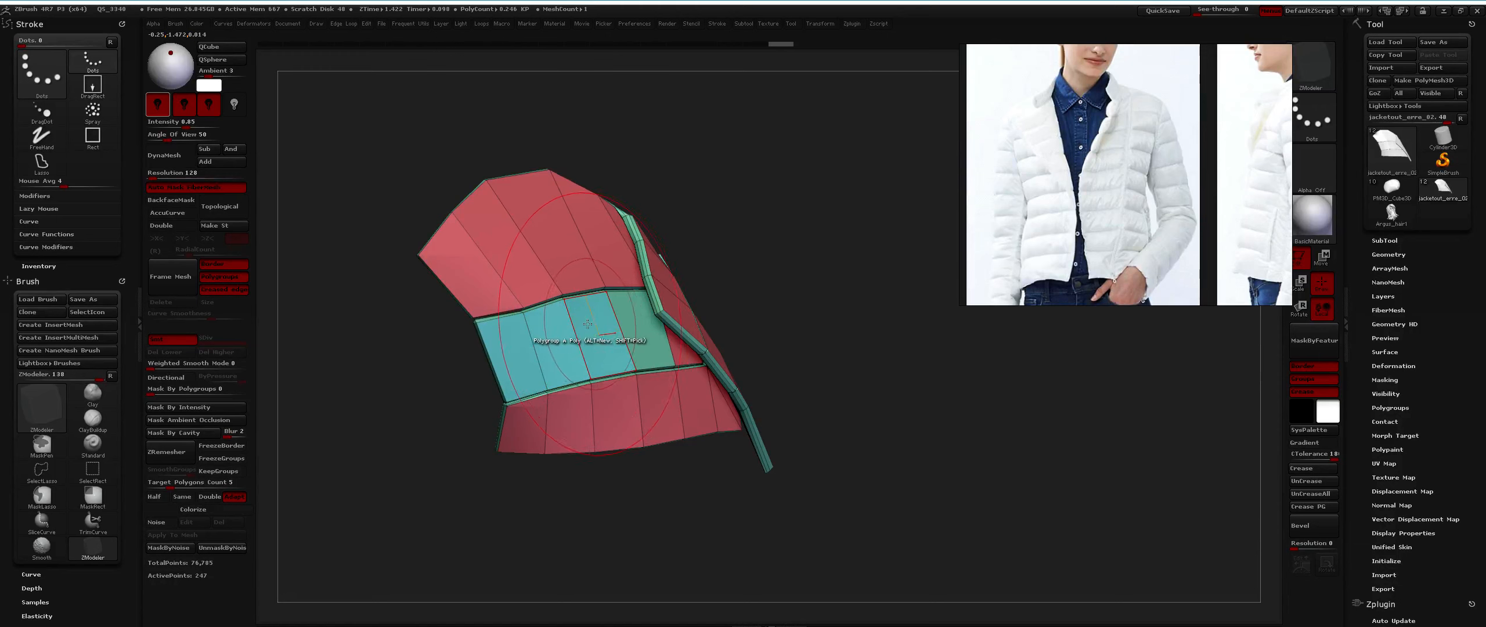
key("ctrl+z")
key("ctrl+z")
key("ctrl+z")
Try to gather the middle quilted panel's faces into one shared polygroup face by face, and undo the assignments.
left_click(526, 265)
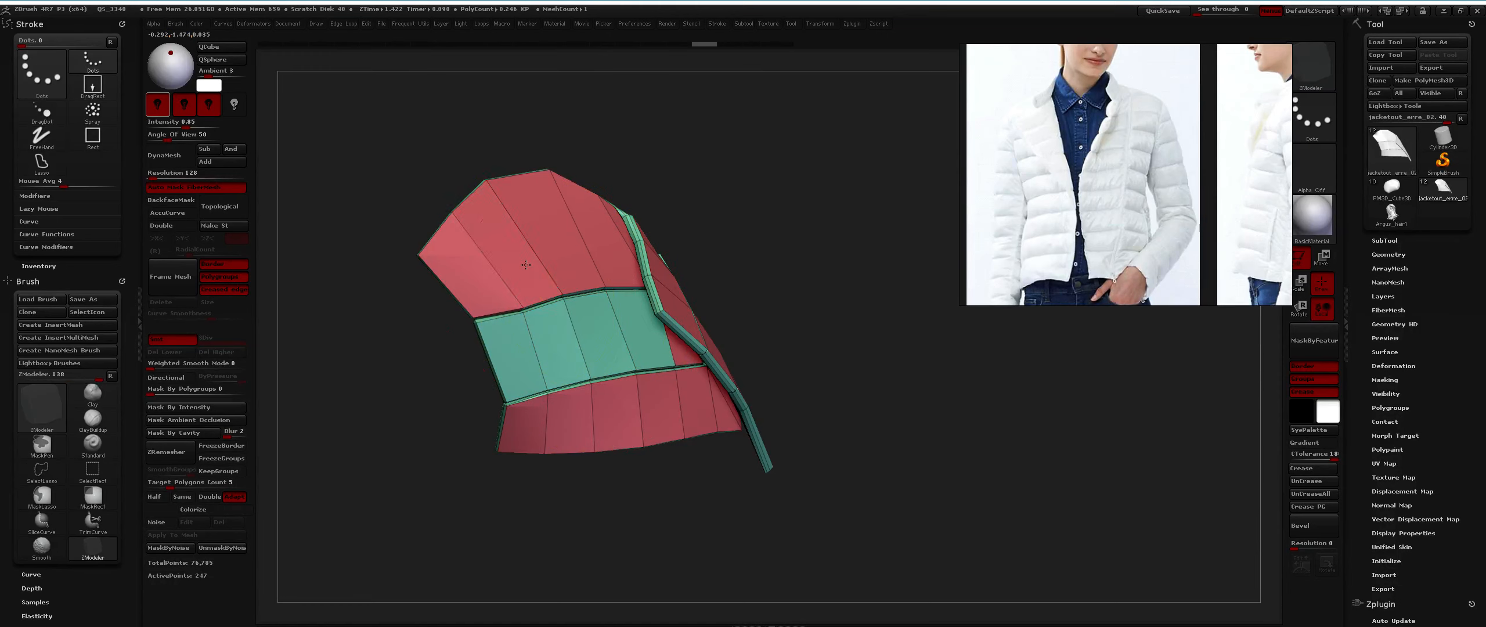
left_click(507, 358)
left_click(555, 343)
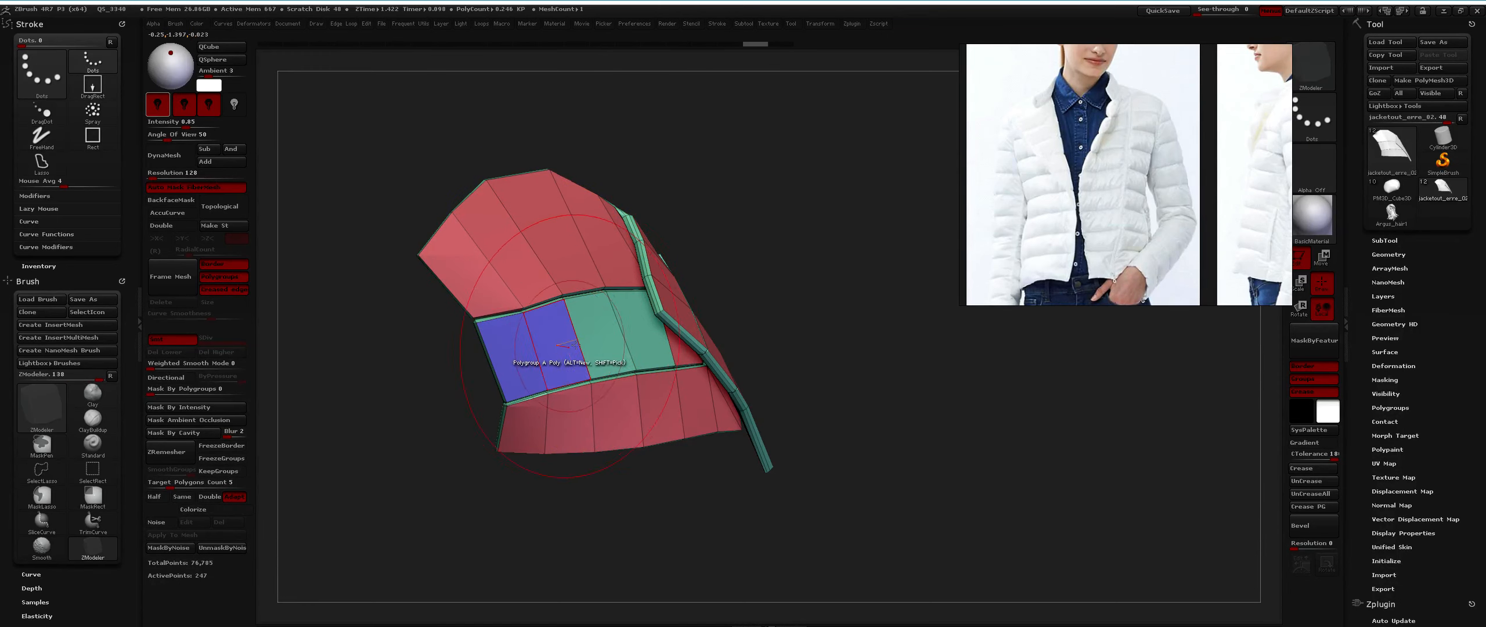
left_click(600, 336)
left_click(644, 333)
mouse_move(655, 335)
right_mouse_down()
mouse_move(634, 314)
mouse_move(769, 310)
mouse_move(690, 315)
right_mouse_up()
left_click(663, 312)
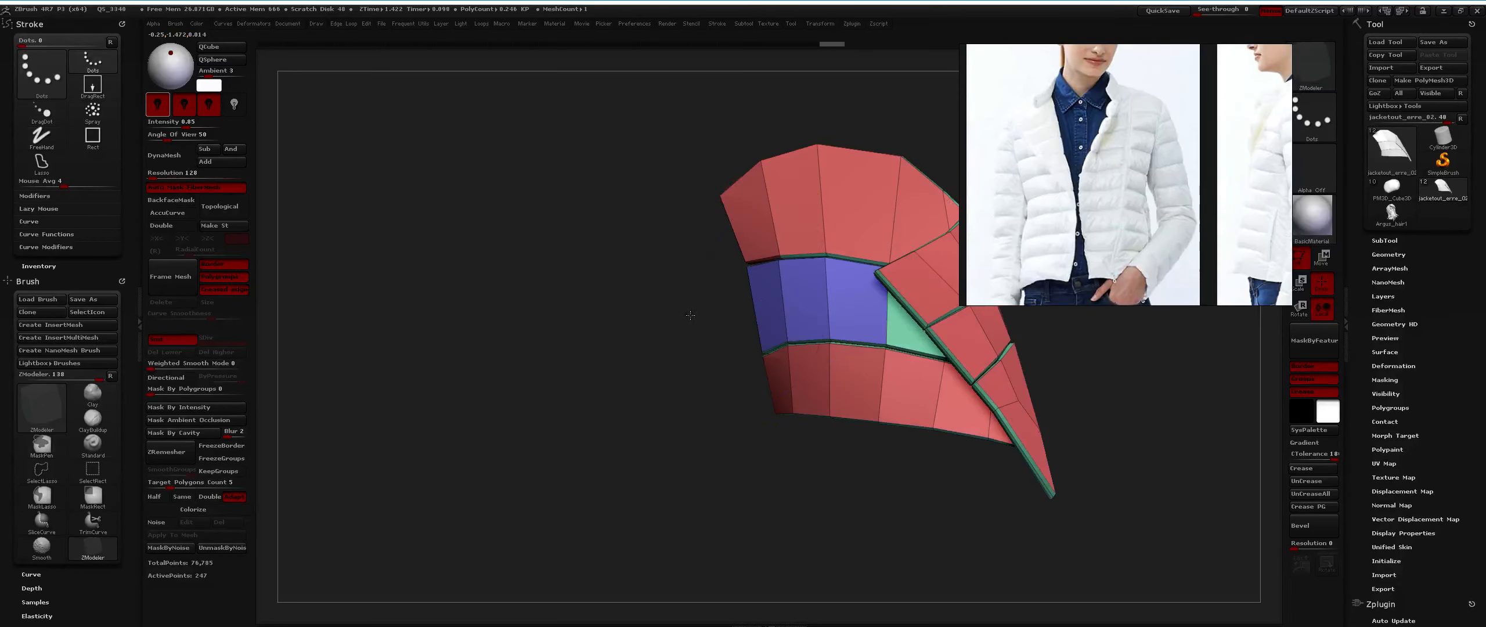
key("ctrl+z")
left_click(769, 293)
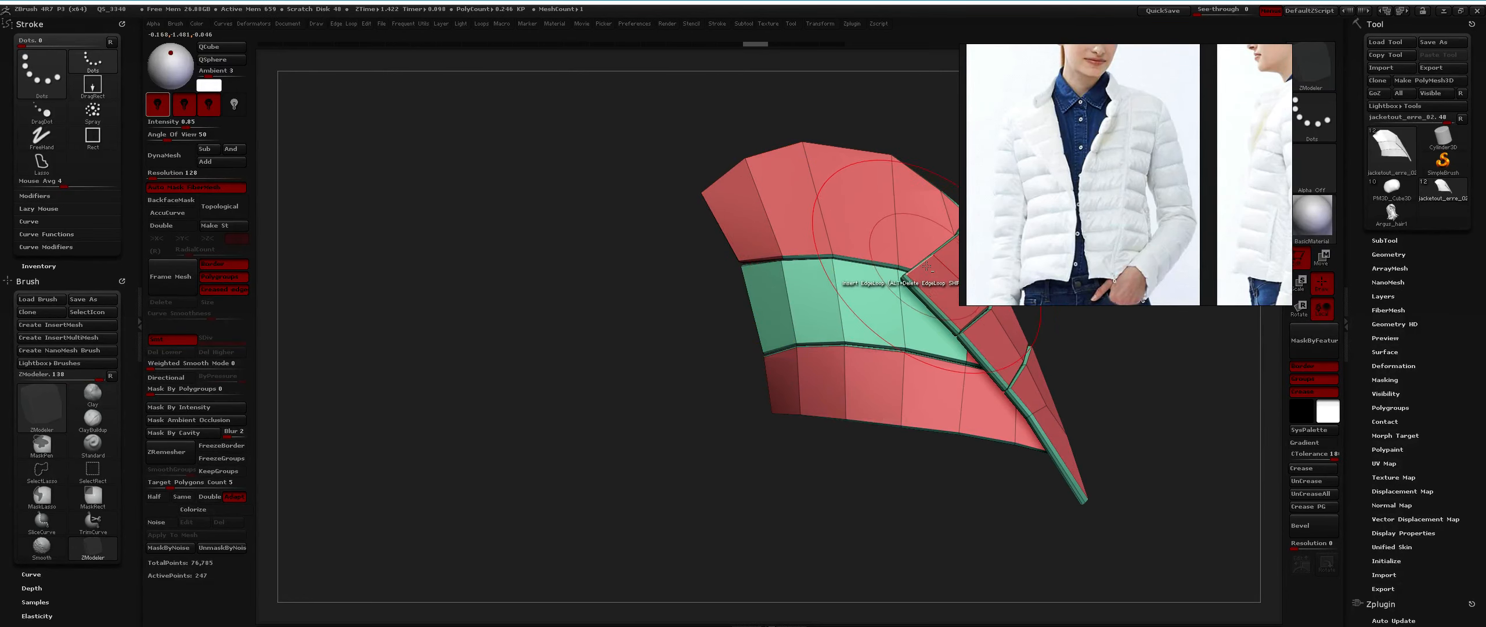
Set the Polygroup action's target to Polygroup All and give the chest piece's red quilted panels a new shared polygroup.
right_click_drag(906, 276, 670, 297)
left_click_drag(669, 296, 791, 310)
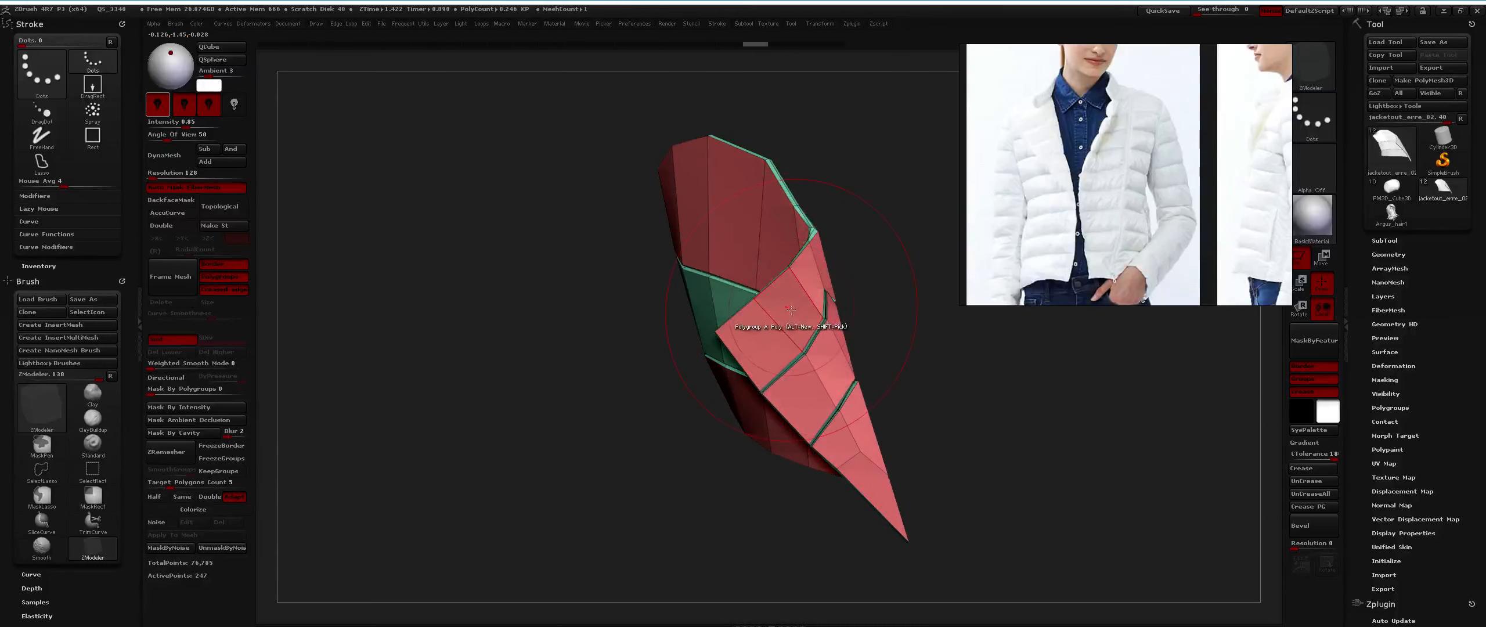
key("ctrl")
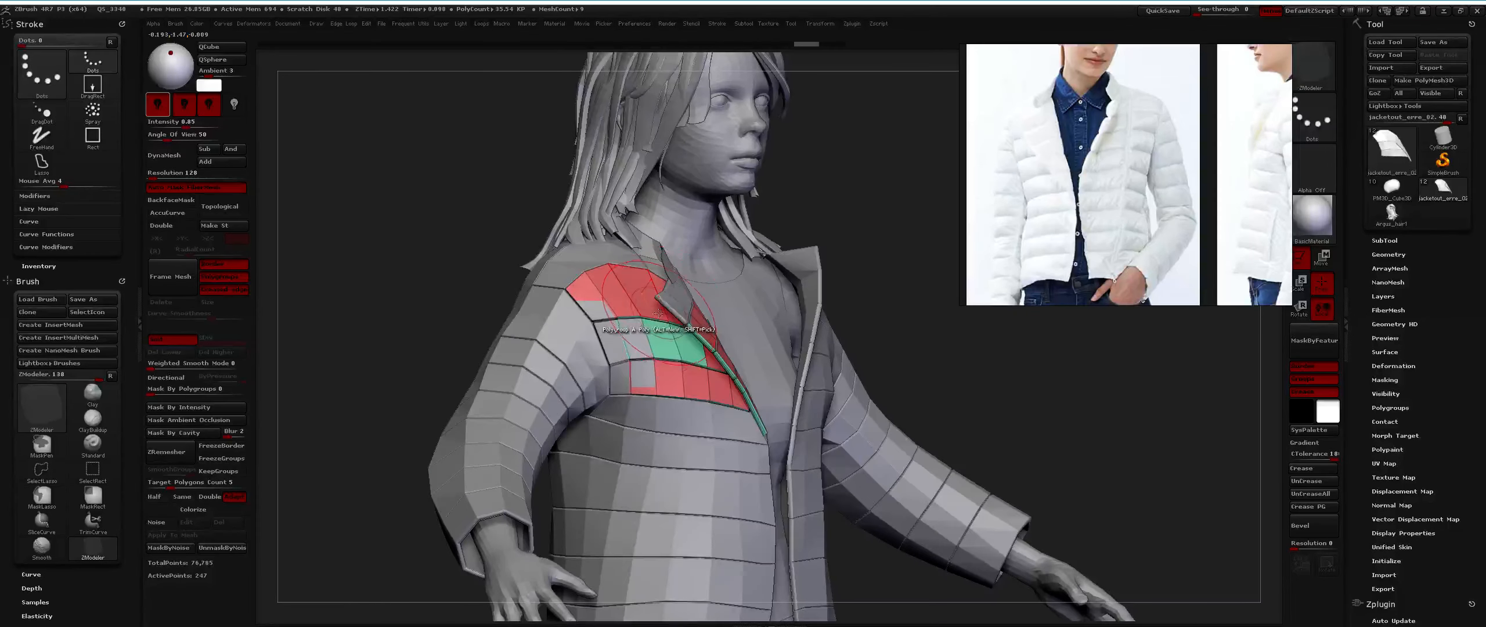
right_click_drag(613, 309, 730, 370, "ctrl")
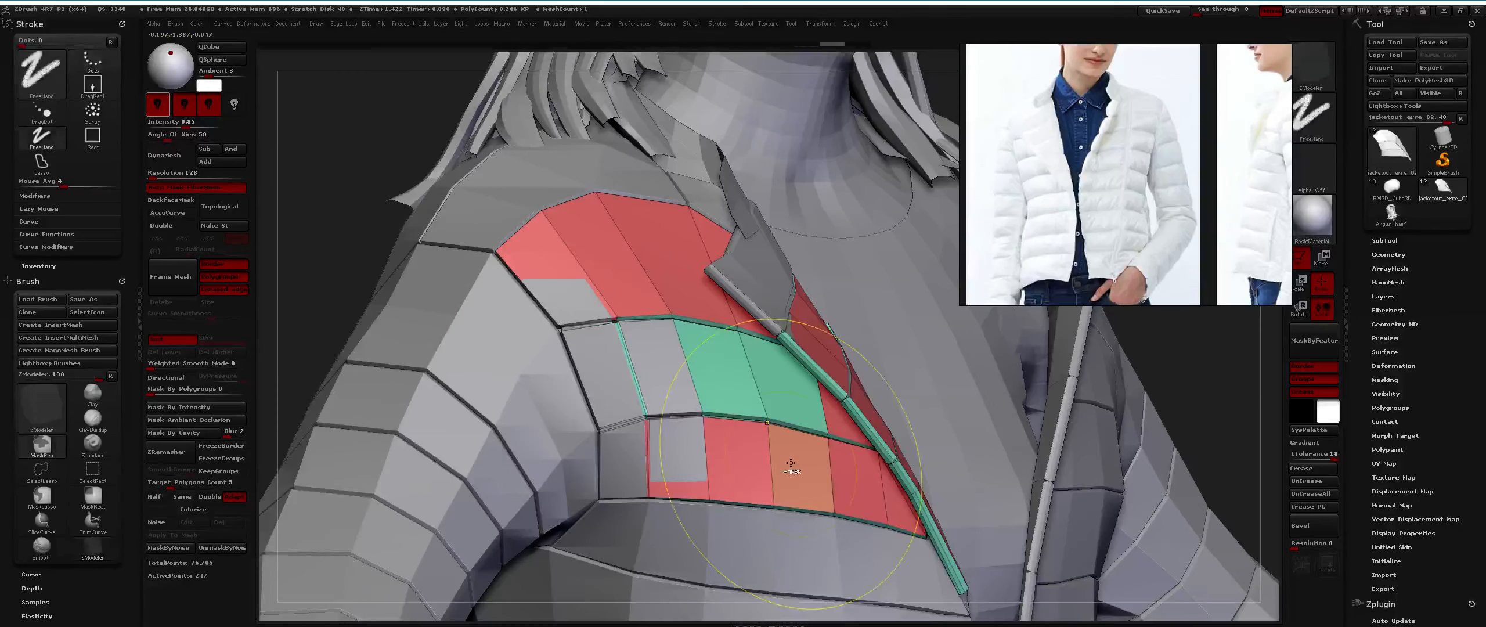
key("space")
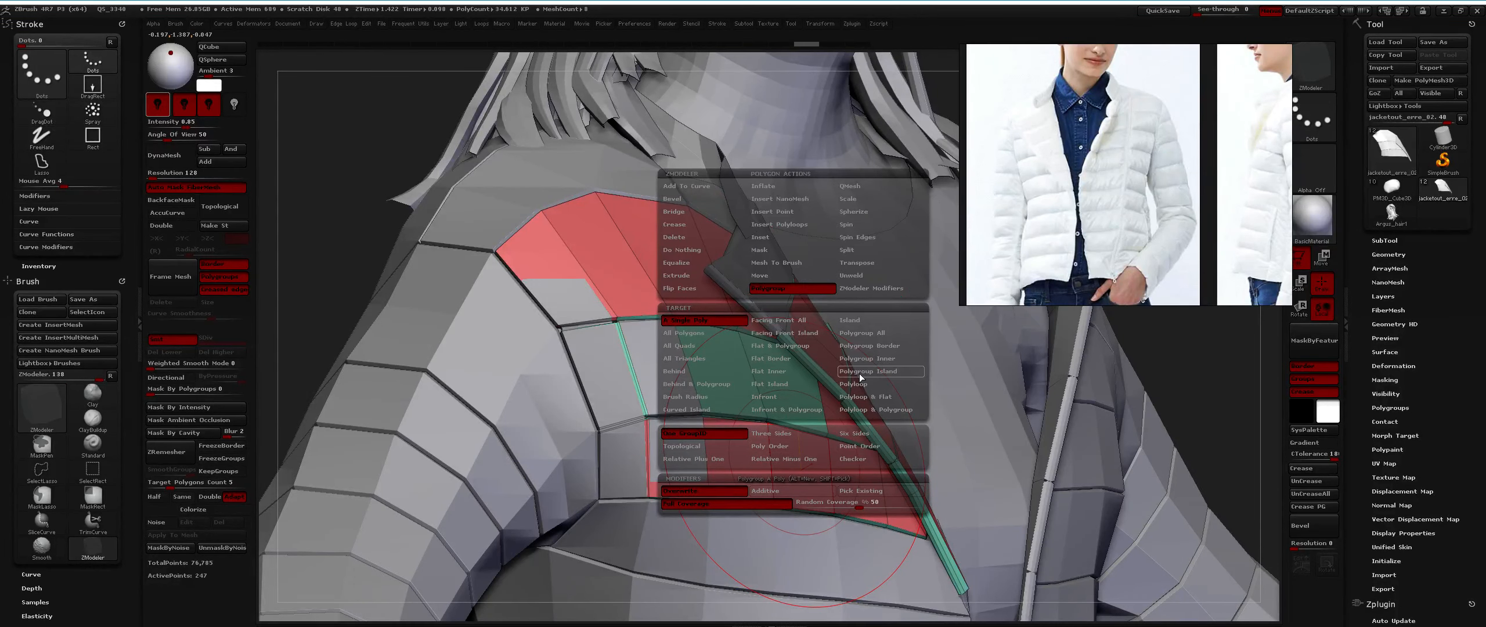
left_click(877, 334)
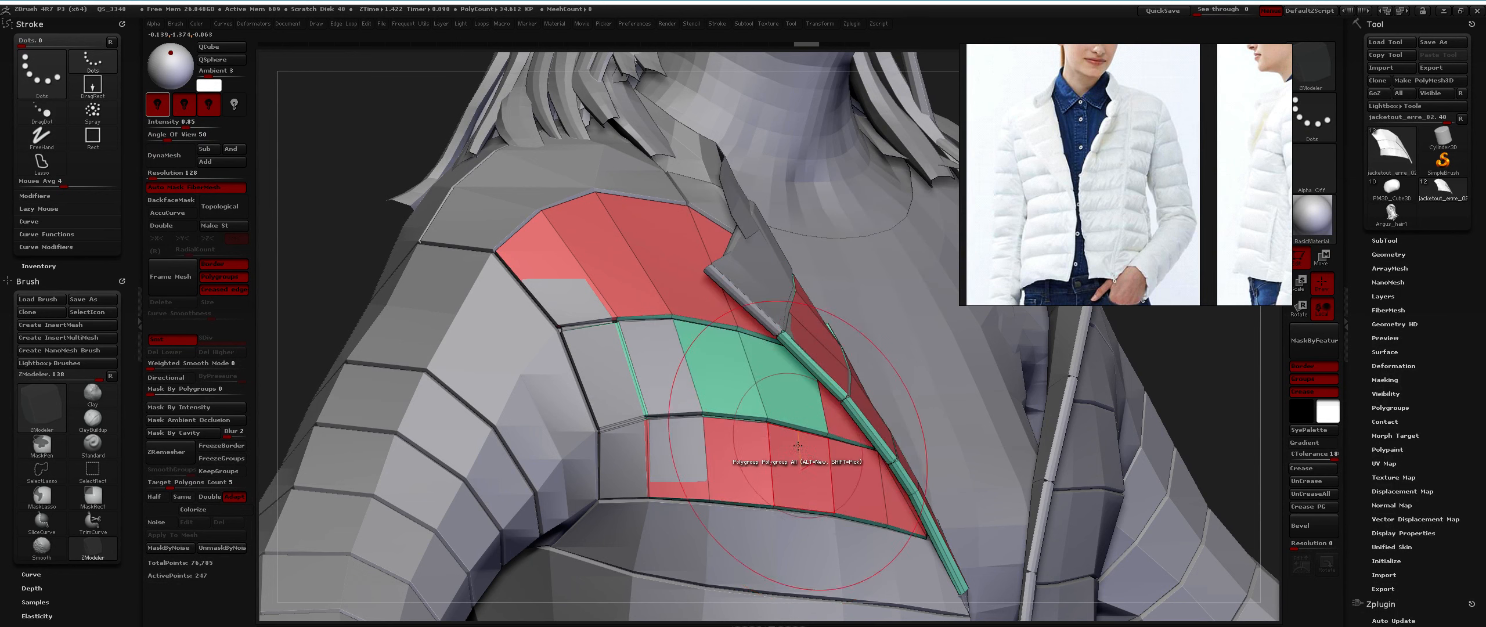
left_click(722, 378)
key("ctrl+z")
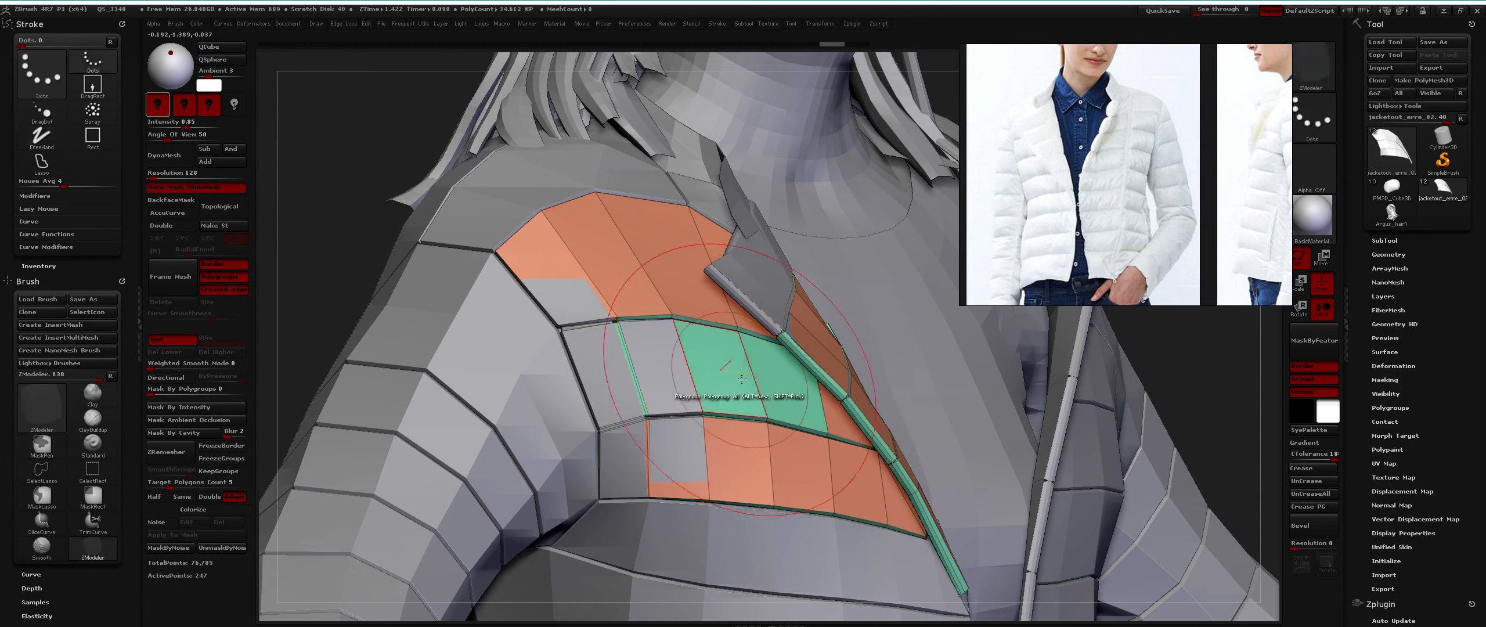
Set the target back to A Single Poly and assign each middle-panel face to the orange polygroup of the other panels.
key("space")
left_click(701, 331)
left_click(777, 379)
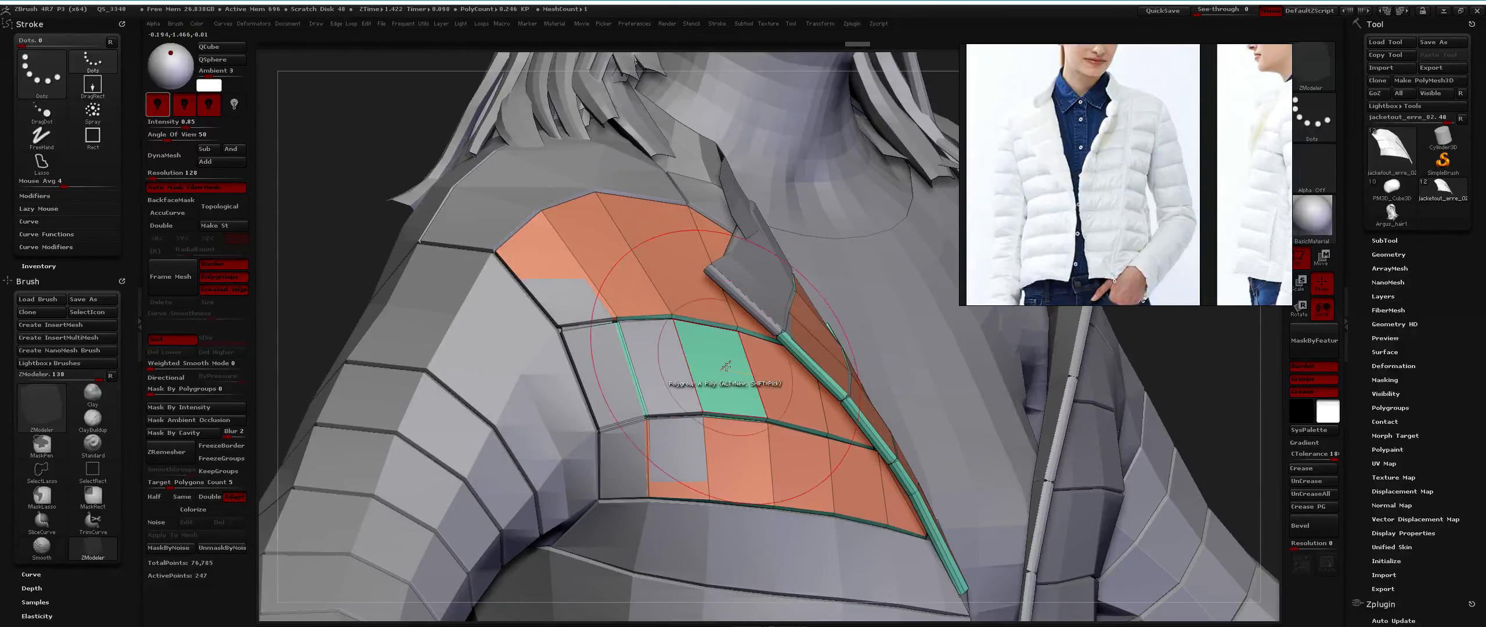
left_click(724, 372)
left_click(640, 362)
right_click_drag(656, 364, 712, 358)
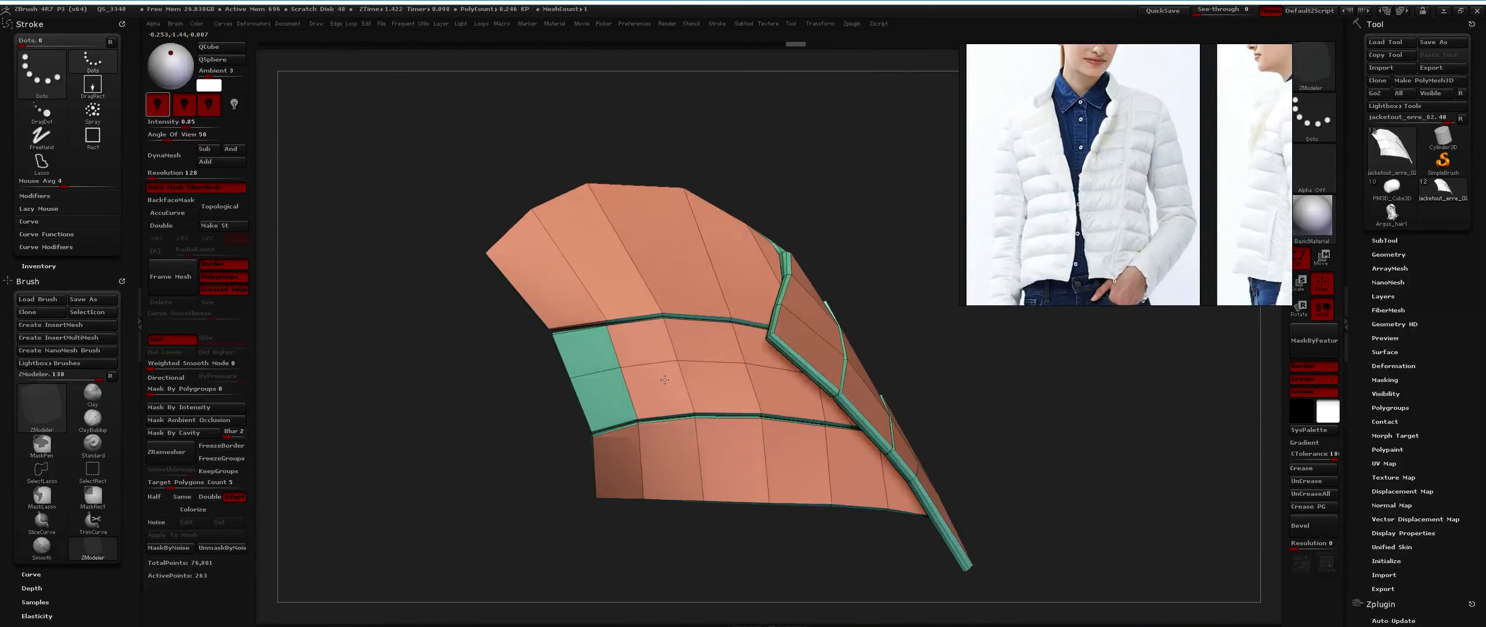
key("ctrl+z")
left_click(614, 381)
Move the chest-piece subtool up the SubTool list to sit directly above the main jacket subtool.
right_click_drag(625, 429, 646, 298, "ctrl")
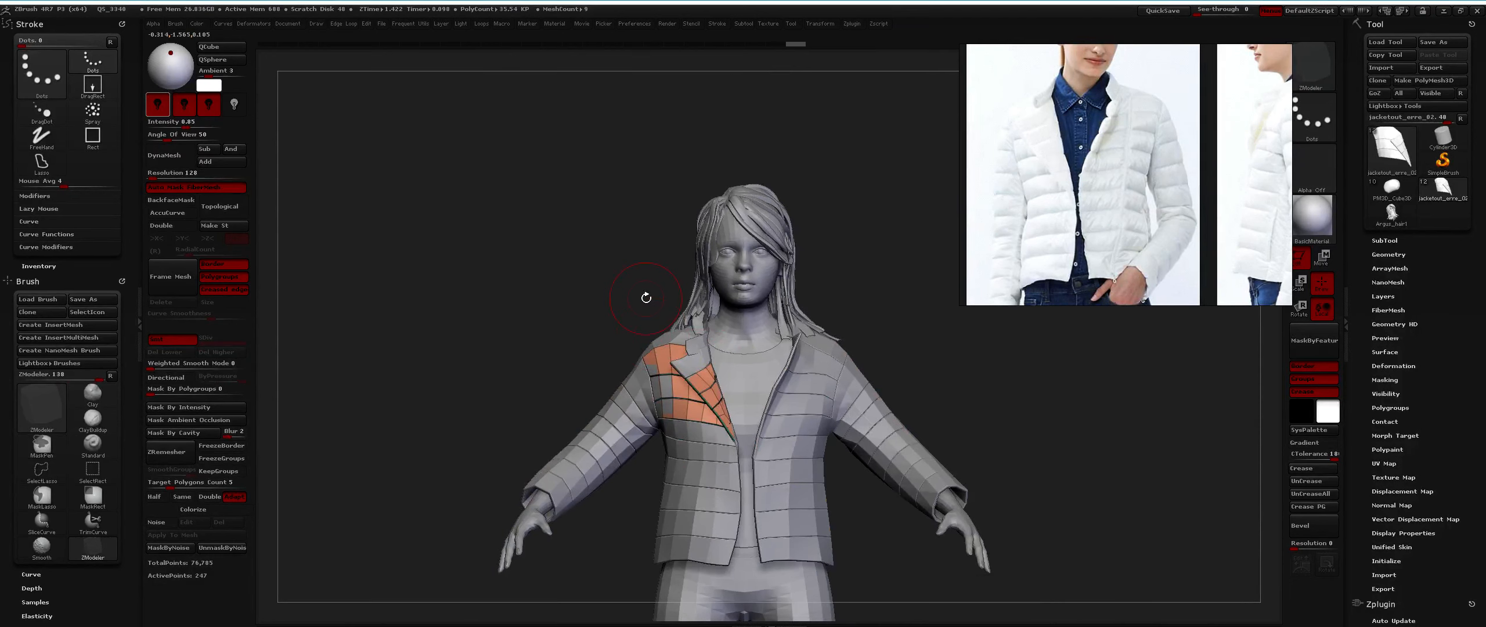
right_click_drag(646, 298, 716, 270)
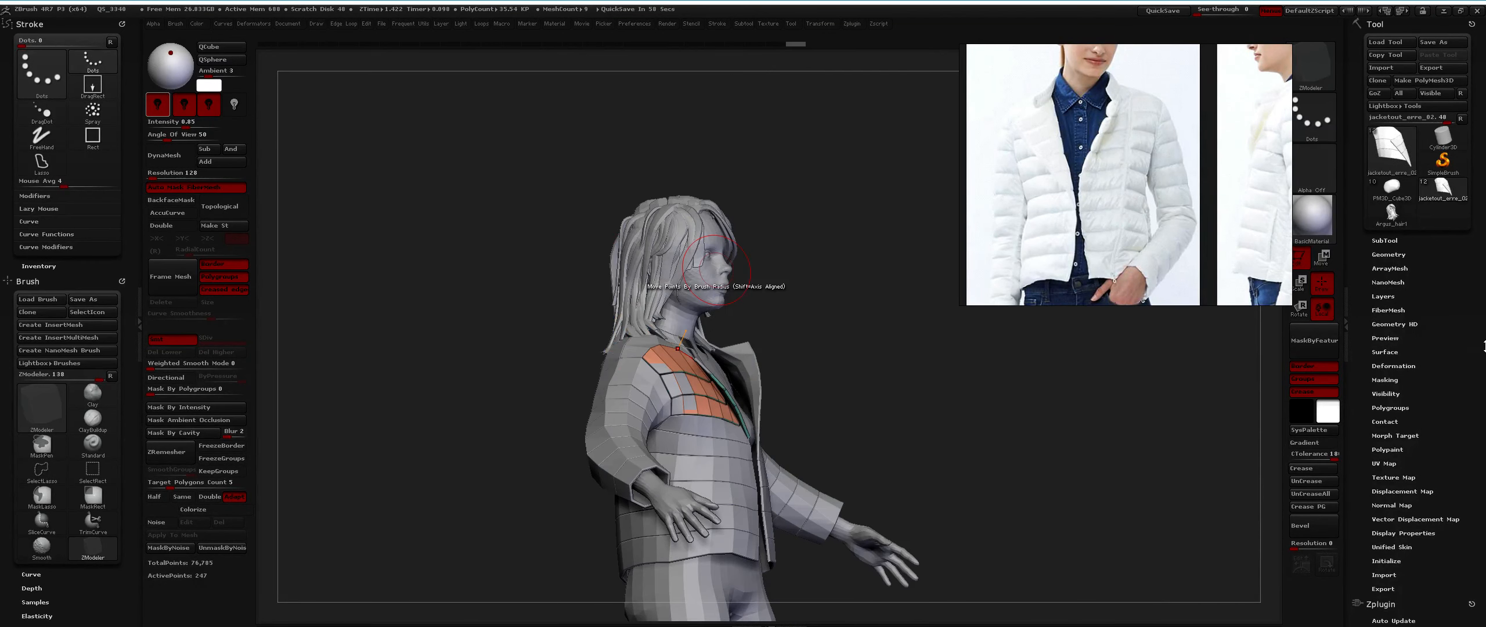
left_click(1416, 240)
left_click(1436, 433)
left_click(1436, 433)
left_click(1436, 433)
left_click(1436, 433)
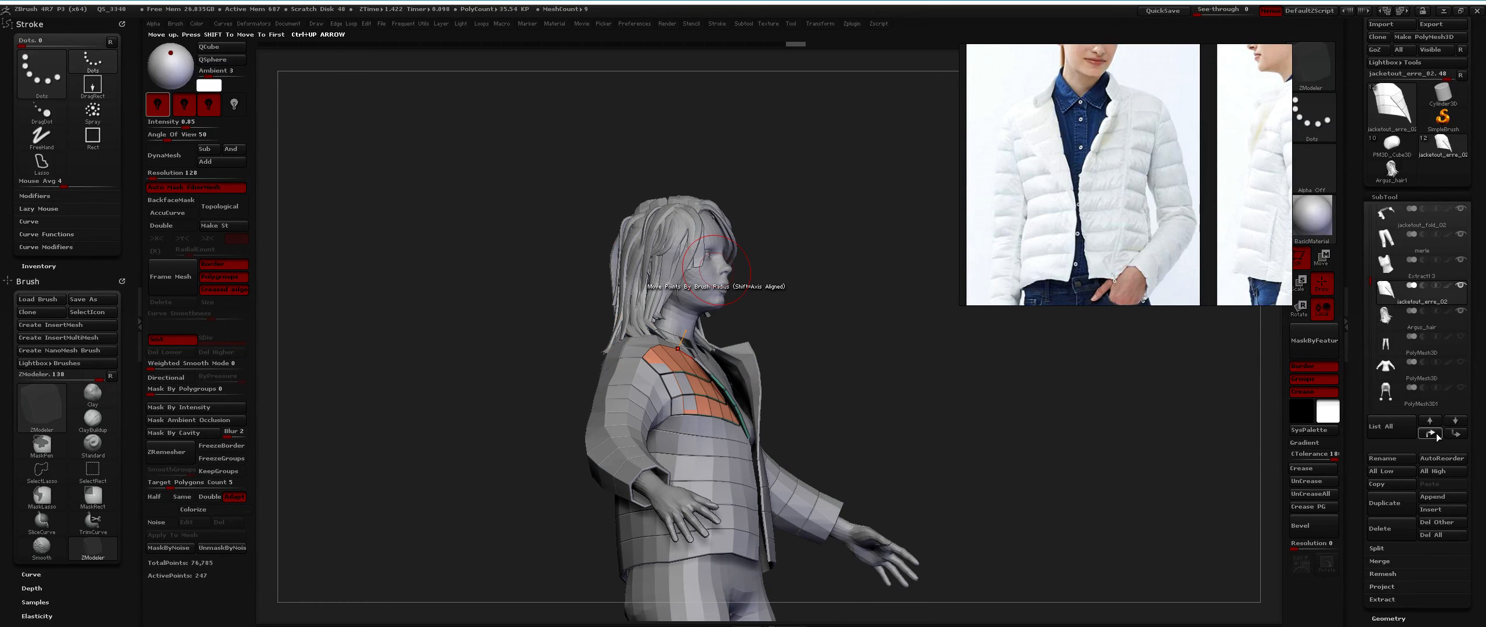
left_click(1436, 433)
left_click(1437, 433)
left_click(1436, 433)
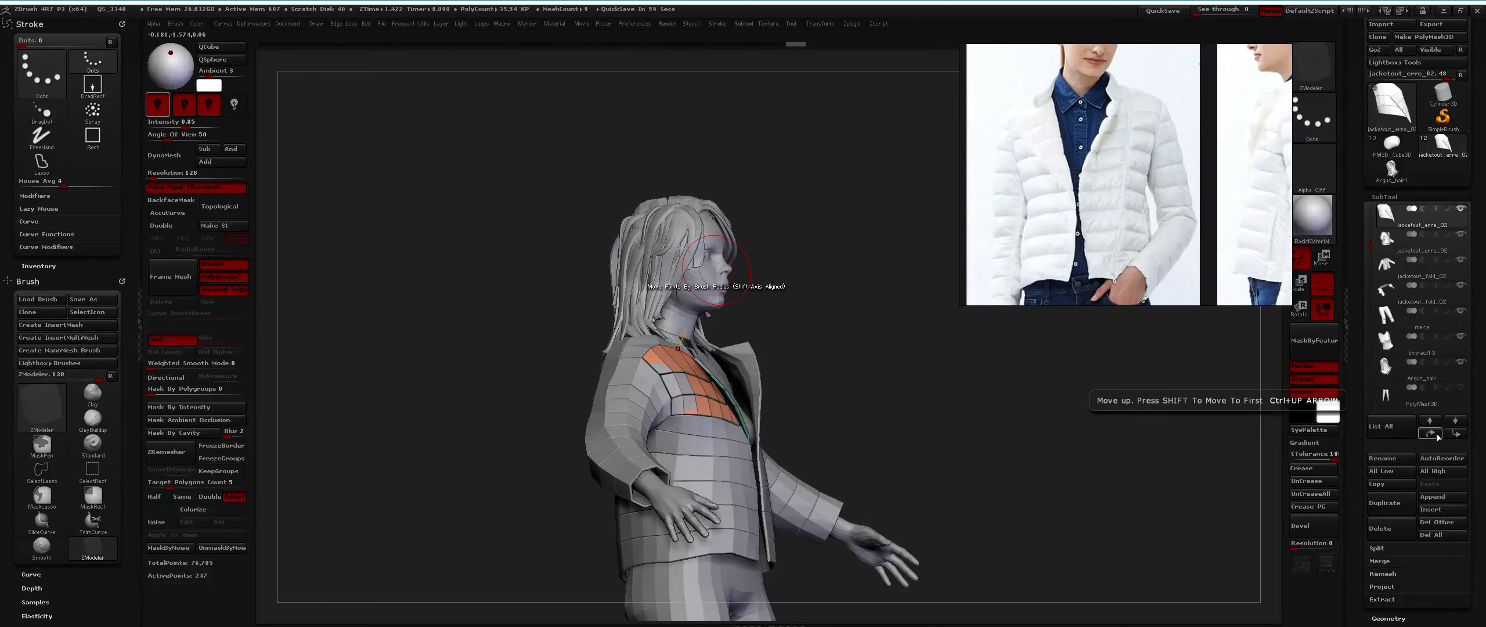
left_click(1454, 434)
Activate the main jacket subtool and unhide all of its geometry.
mouse_move(1385, 277)
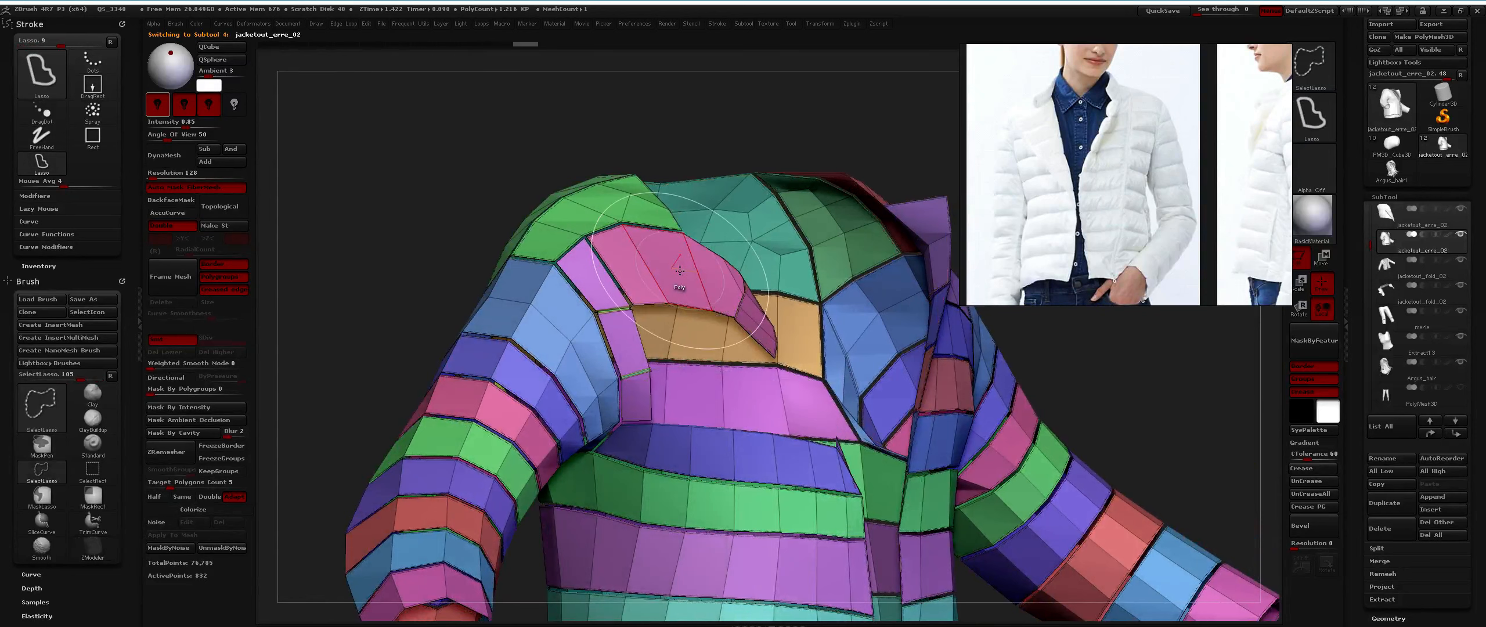
key("ctrl+shift")
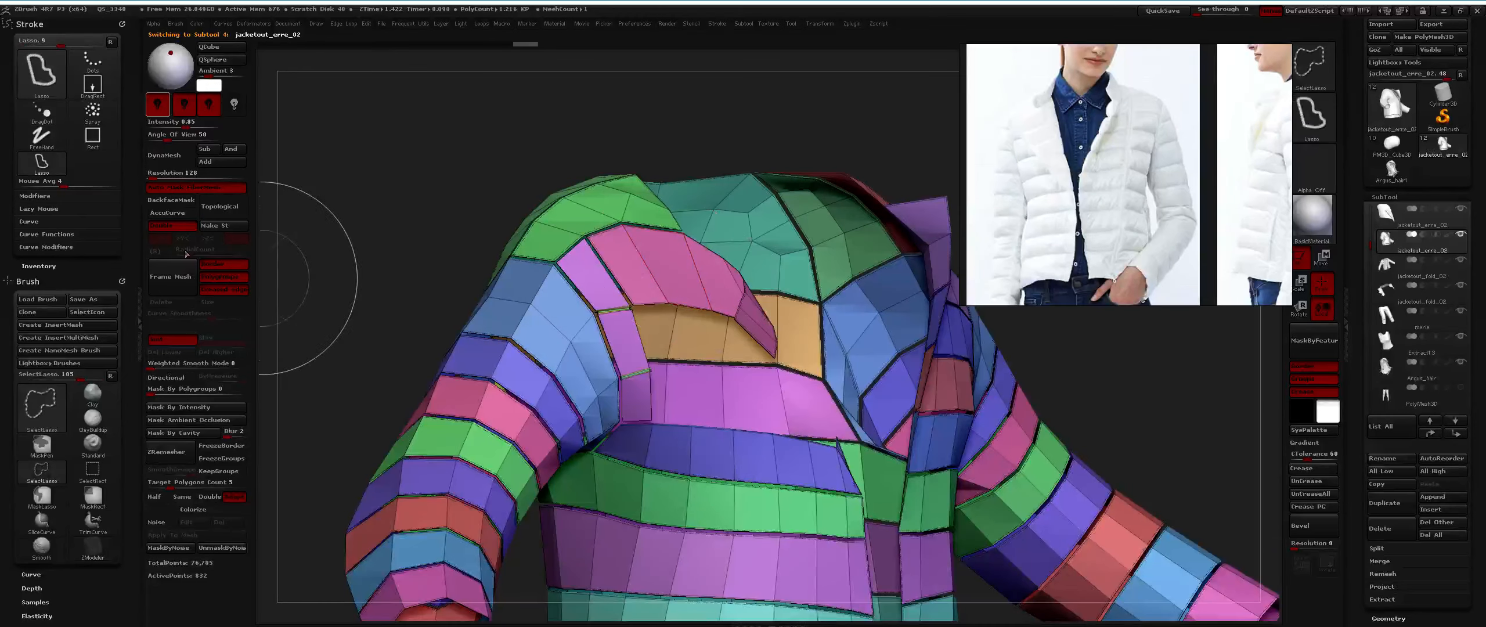
left_click(325, 261, "ctrl+shift")
mouse_move(385, 254)
right_mouse_down()
mouse_move(494, 327)
mouse_move(495, 262)
right_mouse_up()
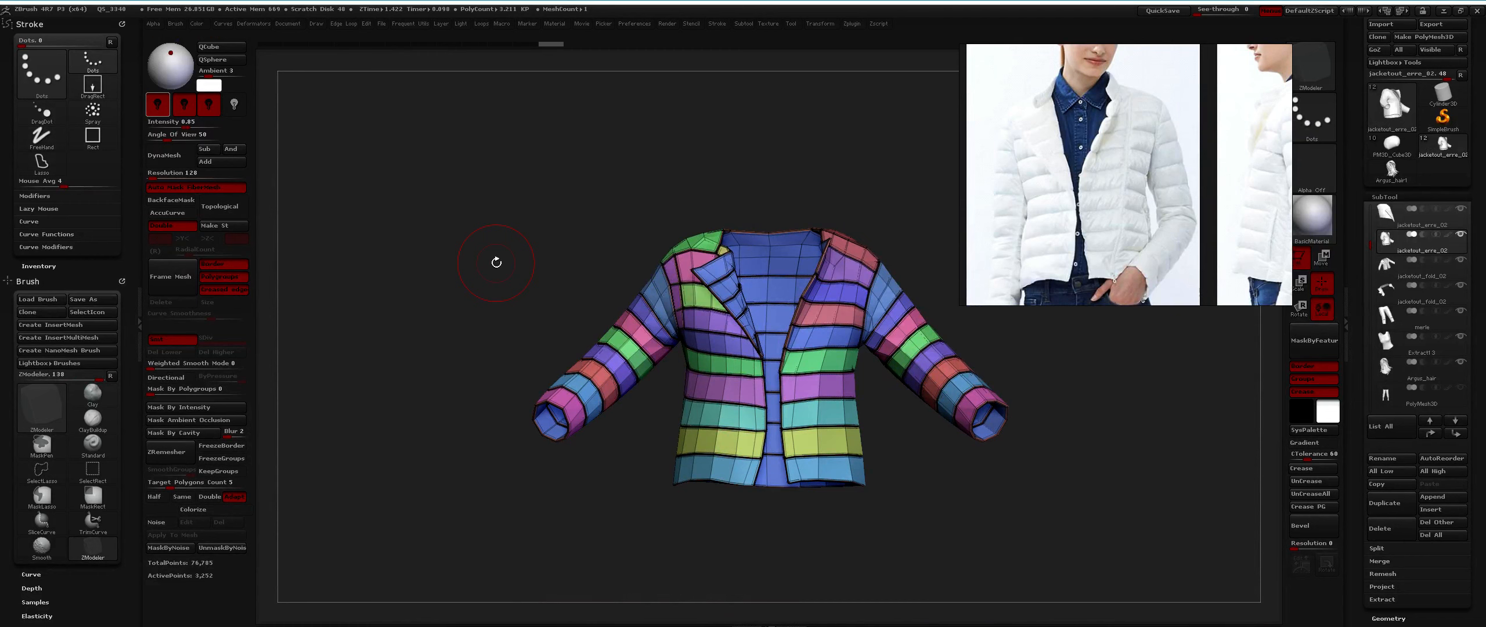
Mask everything except the jacket's old front chest panels and lapel, and split the unmasked points into a separate subtool.
key("w")
right_click_drag(496, 262, 557, 255)
right_click_drag(557, 255, 560, 307, "ctrl")
left_click_drag(725, 335, 728, 365)
right_click_drag(729, 376, 691, 386)
left_click_drag(692, 297, 692, 342, "ctrl")
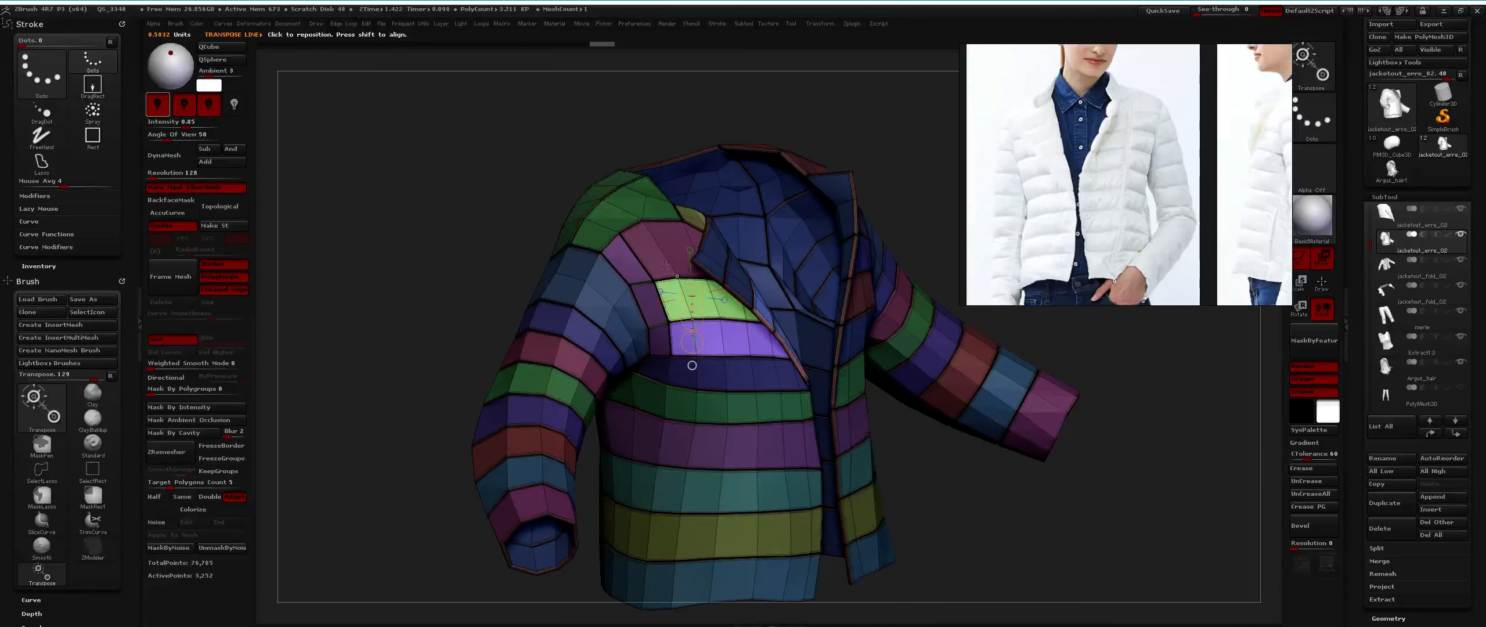
left_click_drag(667, 262, 694, 342, "ctrl")
right_click_drag(697, 349, 653, 348)
left_click_drag(713, 260, 741, 355, "ctrl")
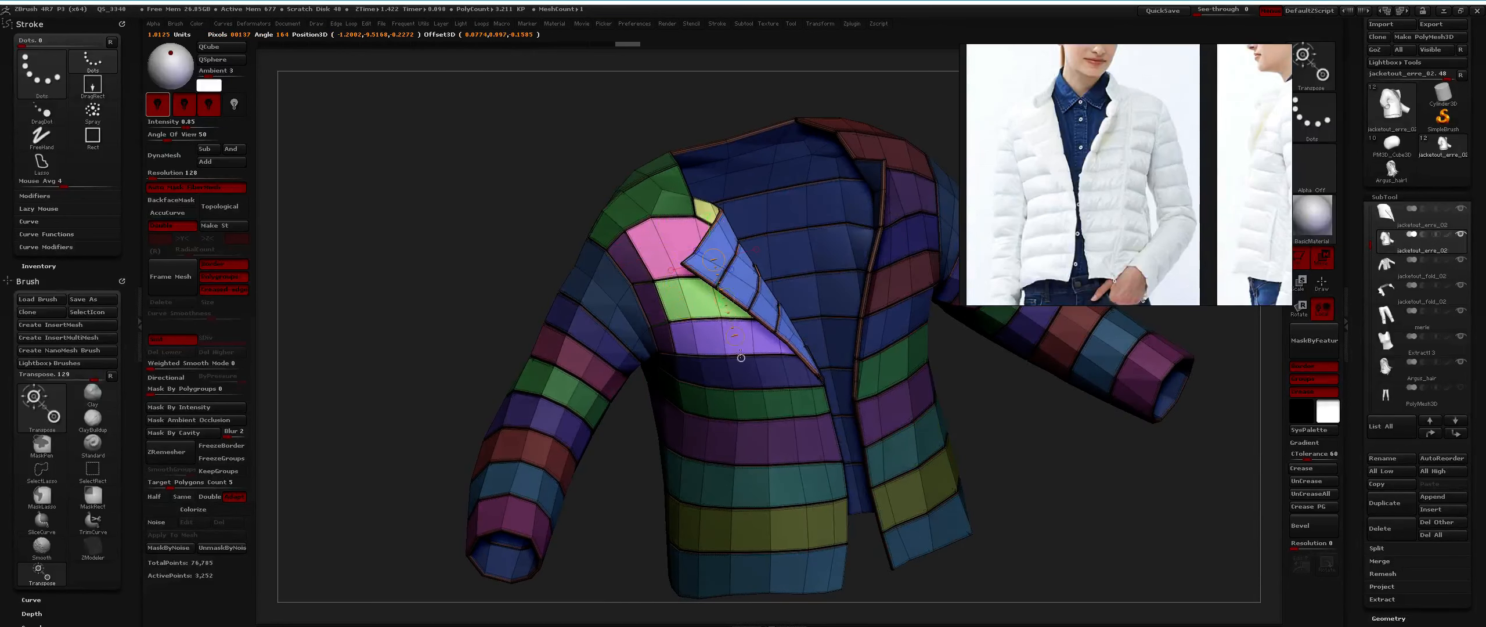
right_click_drag(747, 368, 824, 319)
key("ctrl+f")
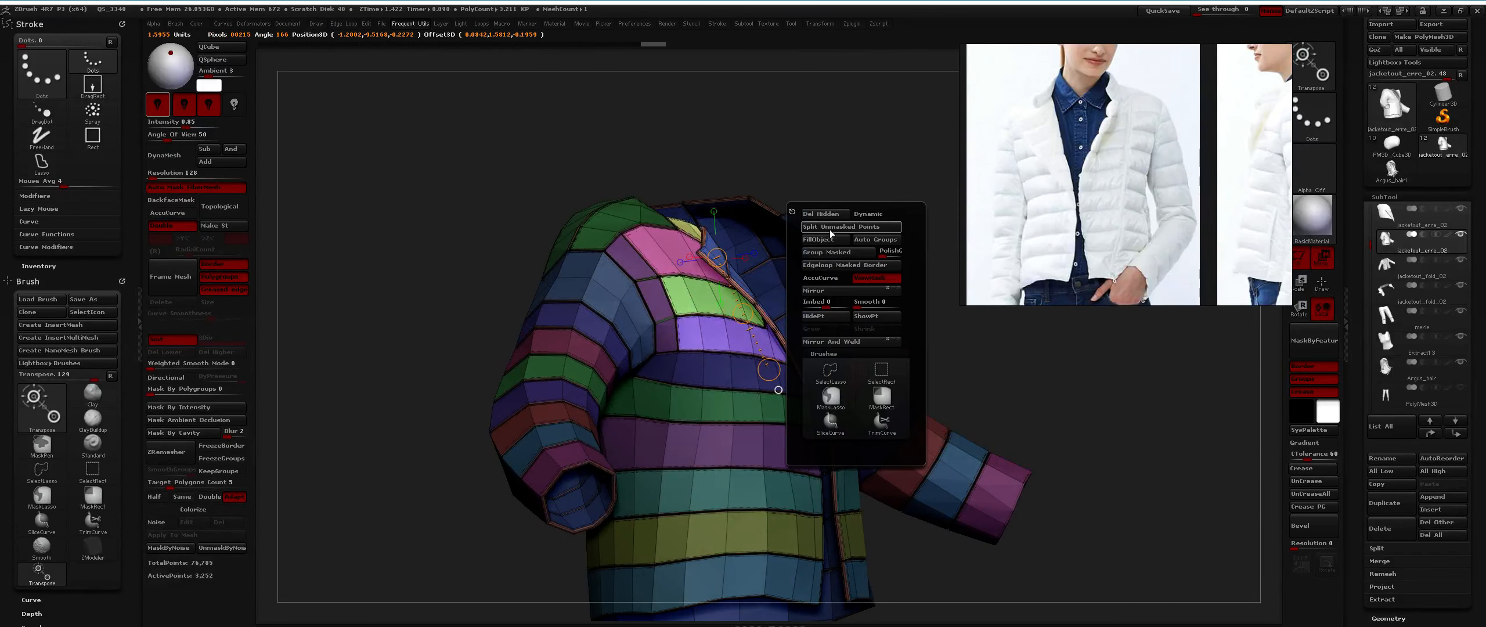
left_click(830, 228)
left_click_drag(835, 151, 768, 147)
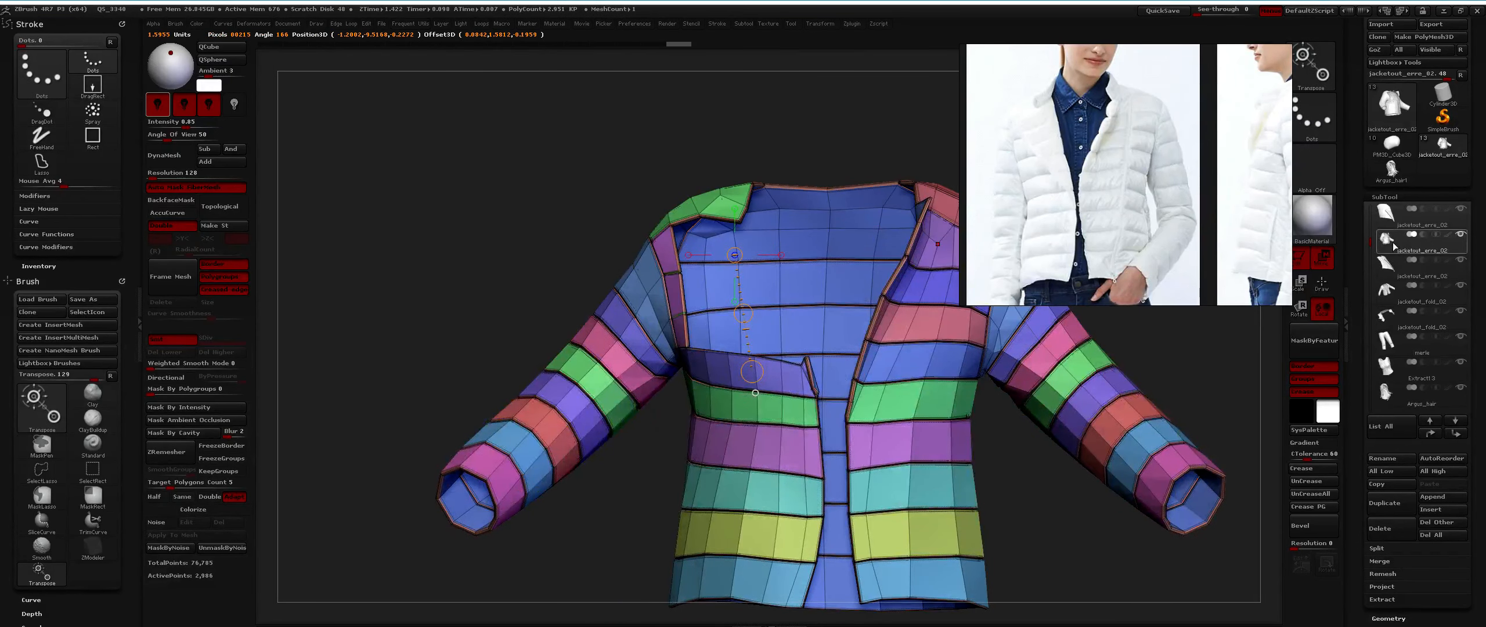
Merge the regrouped chest-piece subtool down into the main jacket subtool and accept the confirmation.
left_click(1384, 222)
key("space")
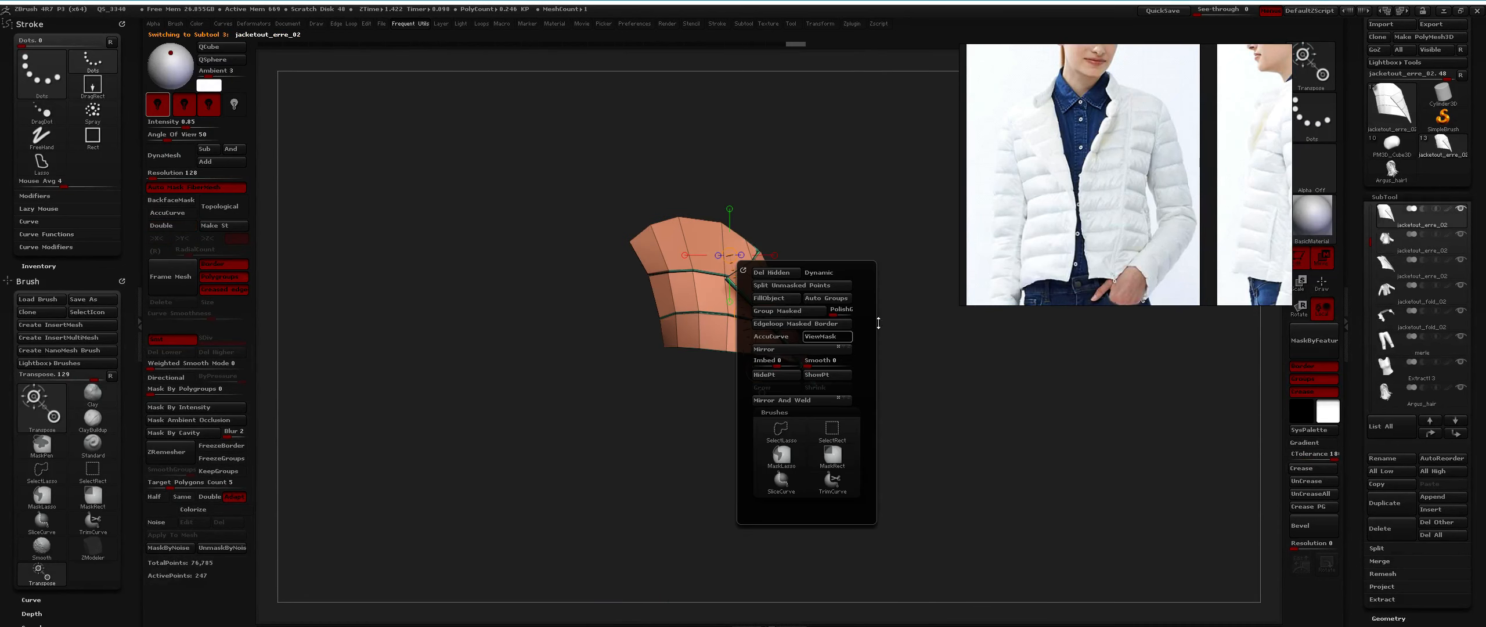
left_click(1389, 558)
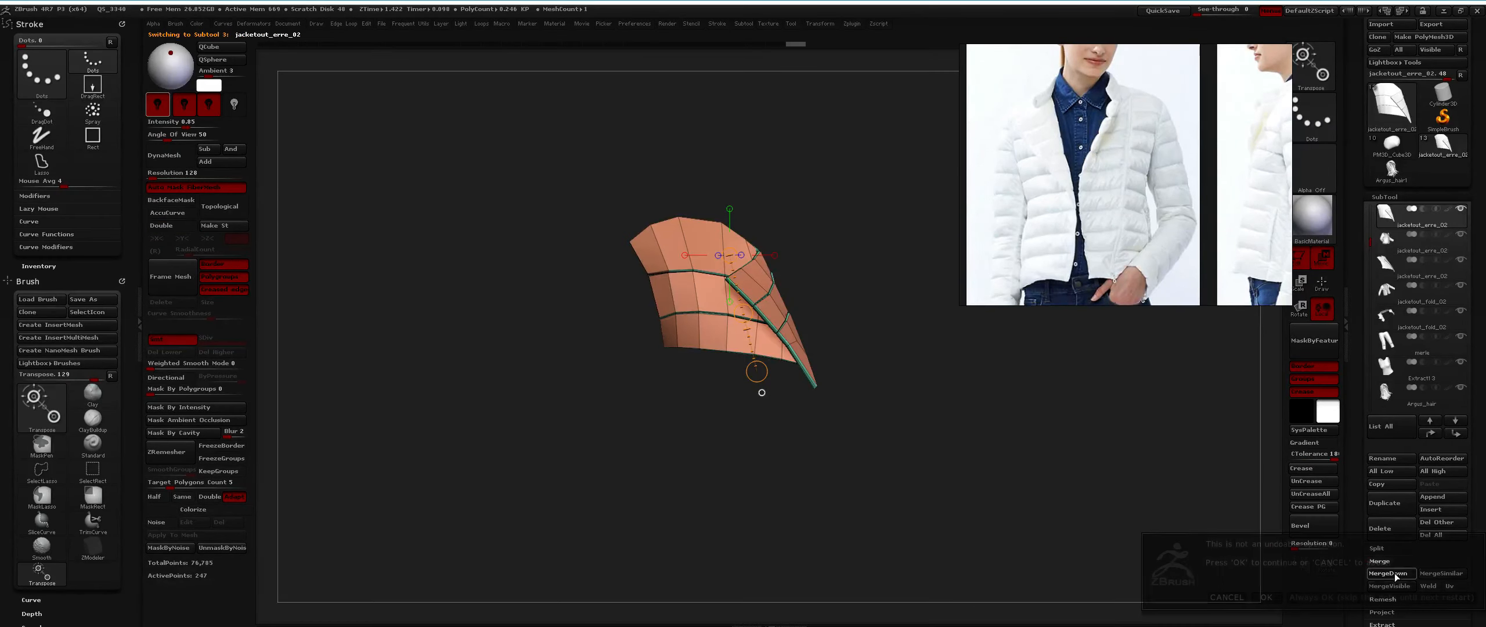
left_click(1391, 573)
left_click(1273, 597)
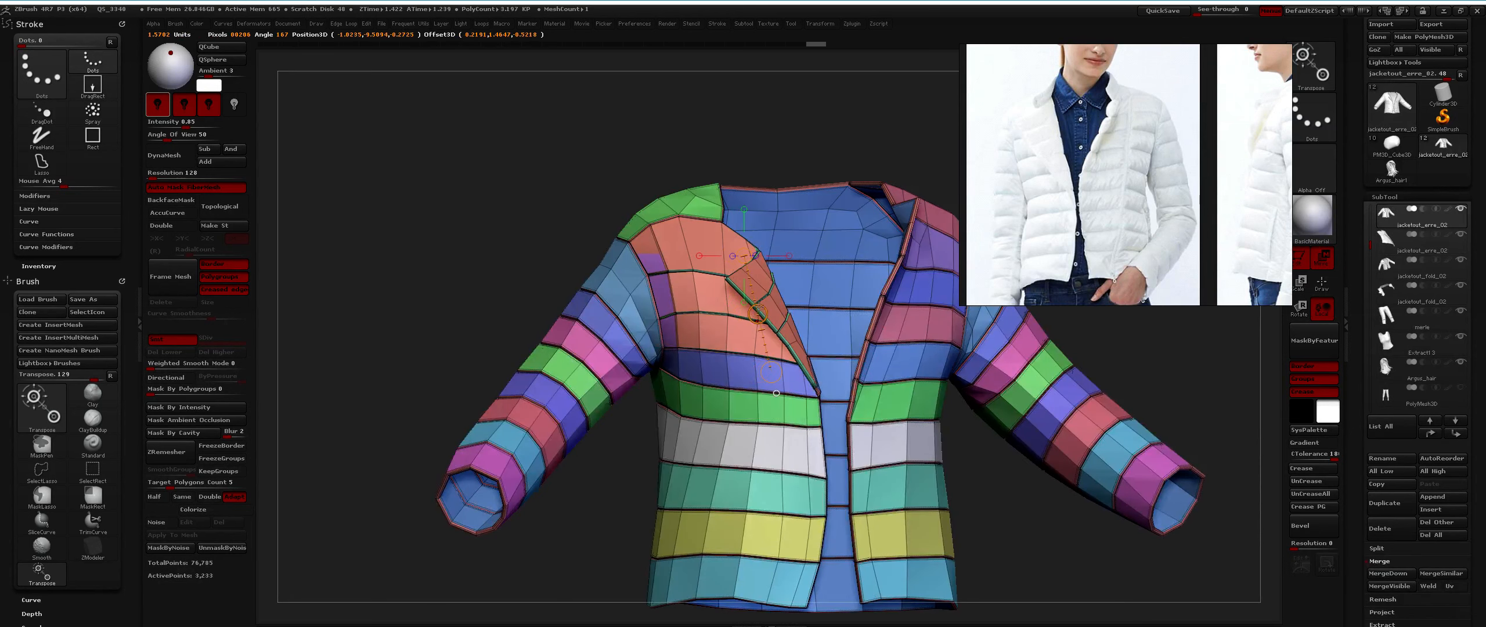
Select the split-off old chest-panel subtool and isolate it in the viewport.
left_click_drag(517, 320, 664, 300)
left_click(1393, 238)
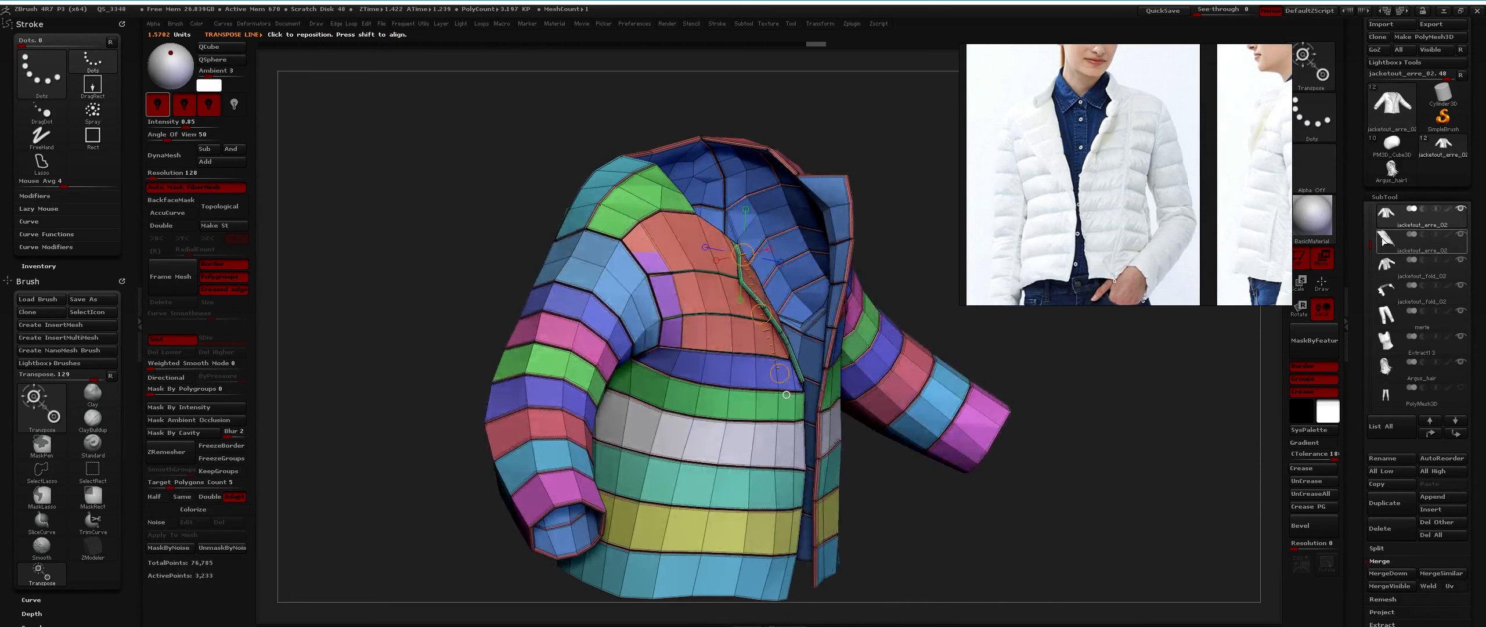
left_click(1322, 309)
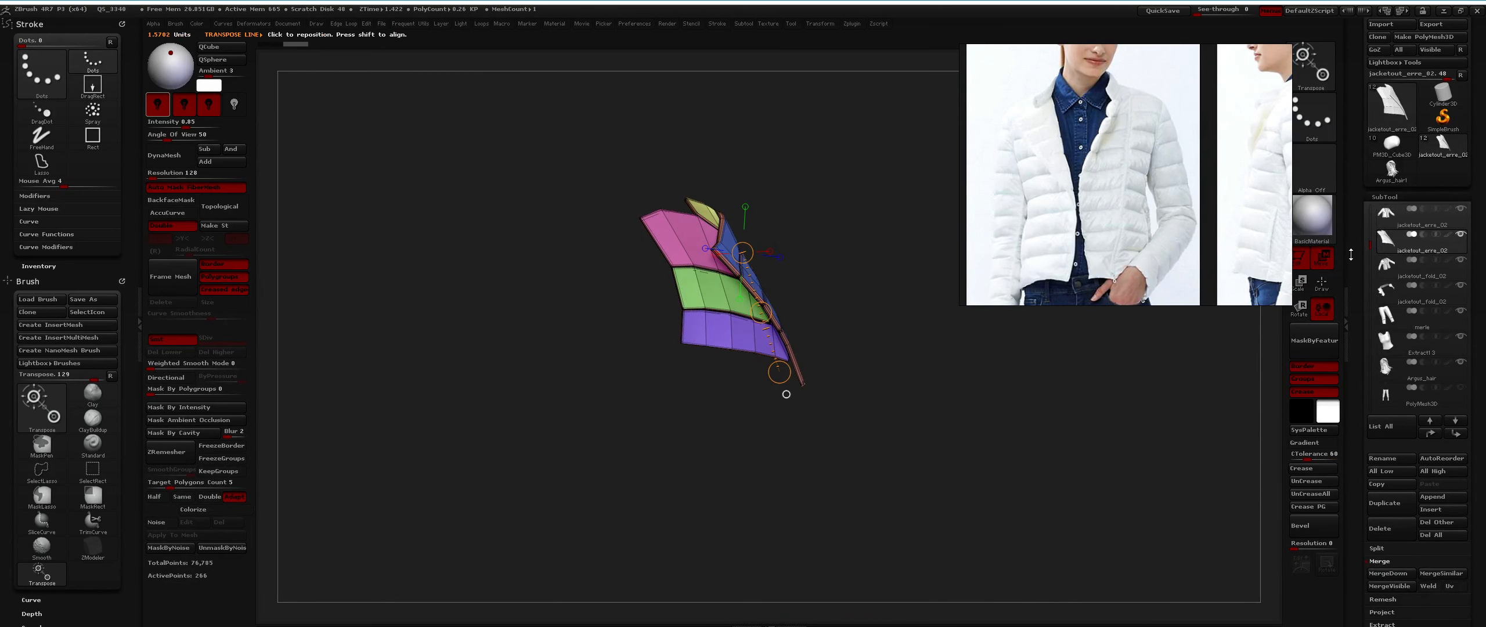
Activate the main jacket subtool, inspect its front, and turn off the polyframe display.
left_click(1388, 216)
left_click_drag(661, 287, 709, 304)
right_click_drag(695, 310, 705, 395, "ctrl")
left_click_drag(605, 281, 714, 296)
mouse_move(714, 296)
right_mouse_down("ctrl")
mouse_move(610, 278)
mouse_move(700, 365)
mouse_move(747, 352)
mouse_move(728, 347)
mouse_move(720, 295)
right_mouse_up("ctrl")
key("shift+f")
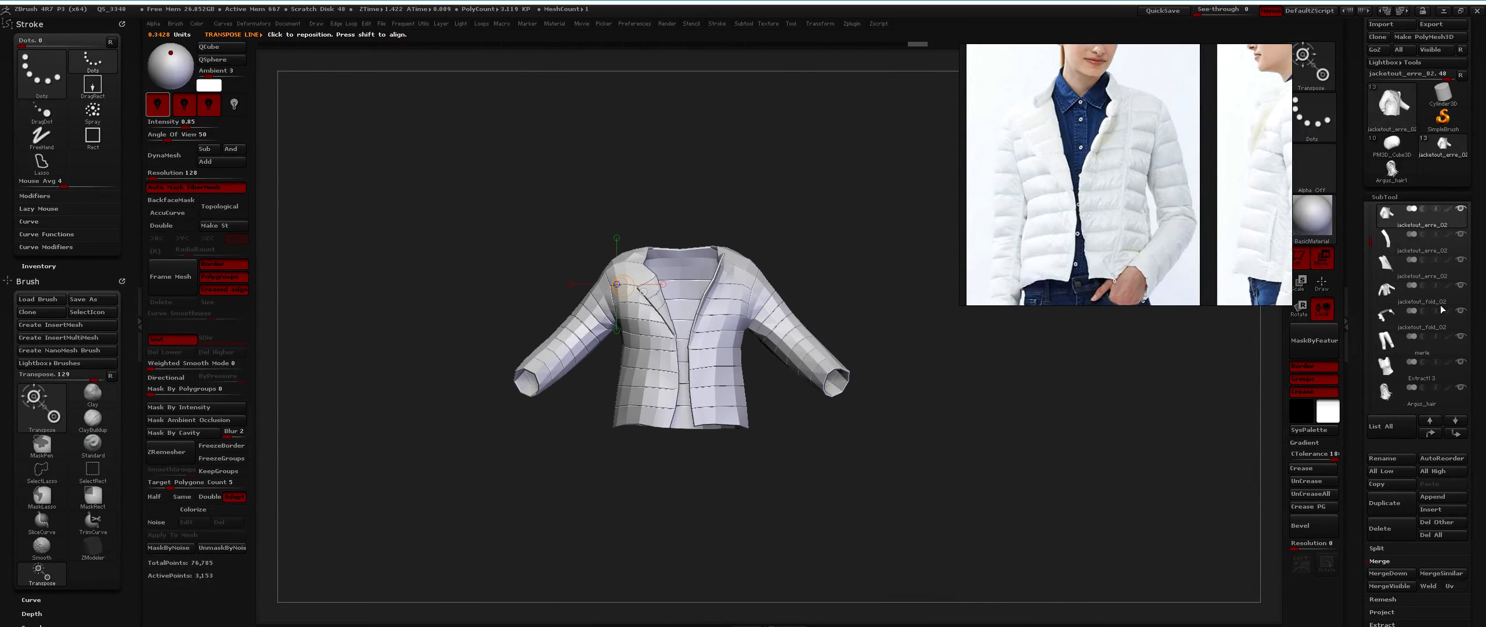
Delete the leftover thin strip subtool below the main jacket and accept the confirmation.
left_click(1416, 241)
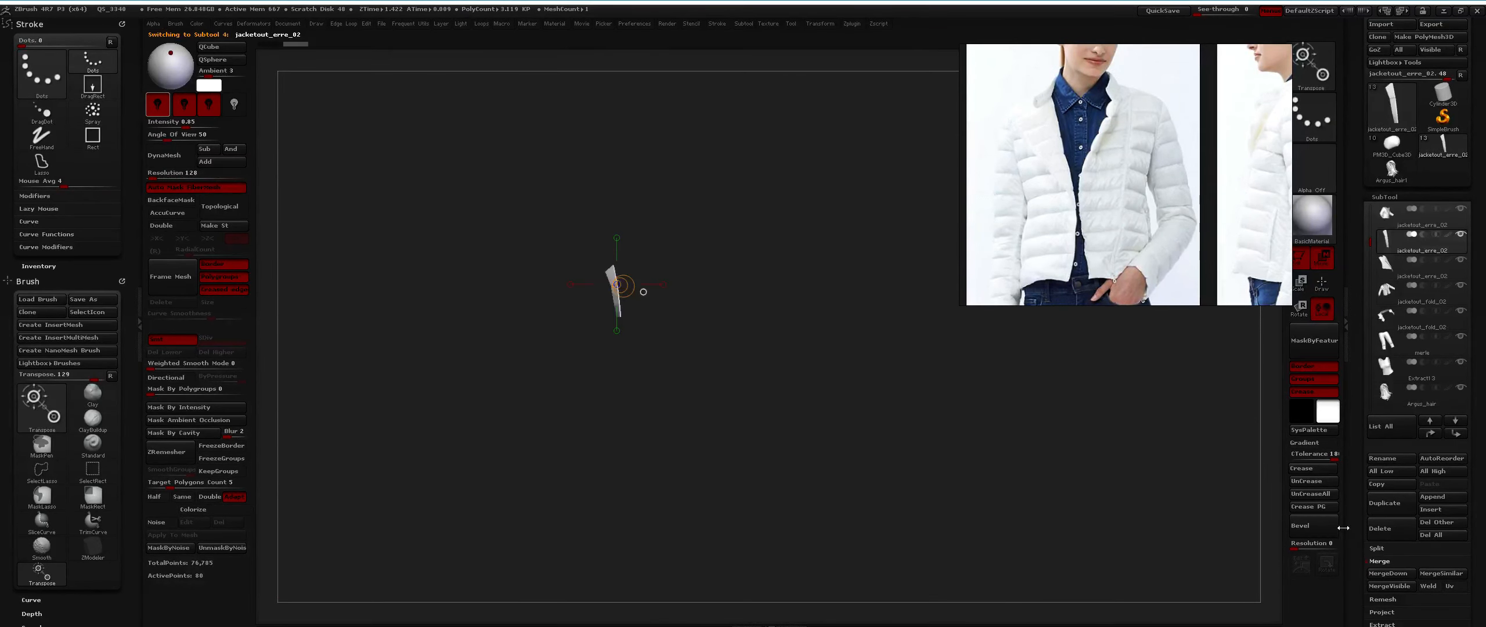
key("ctrl+shift+d")
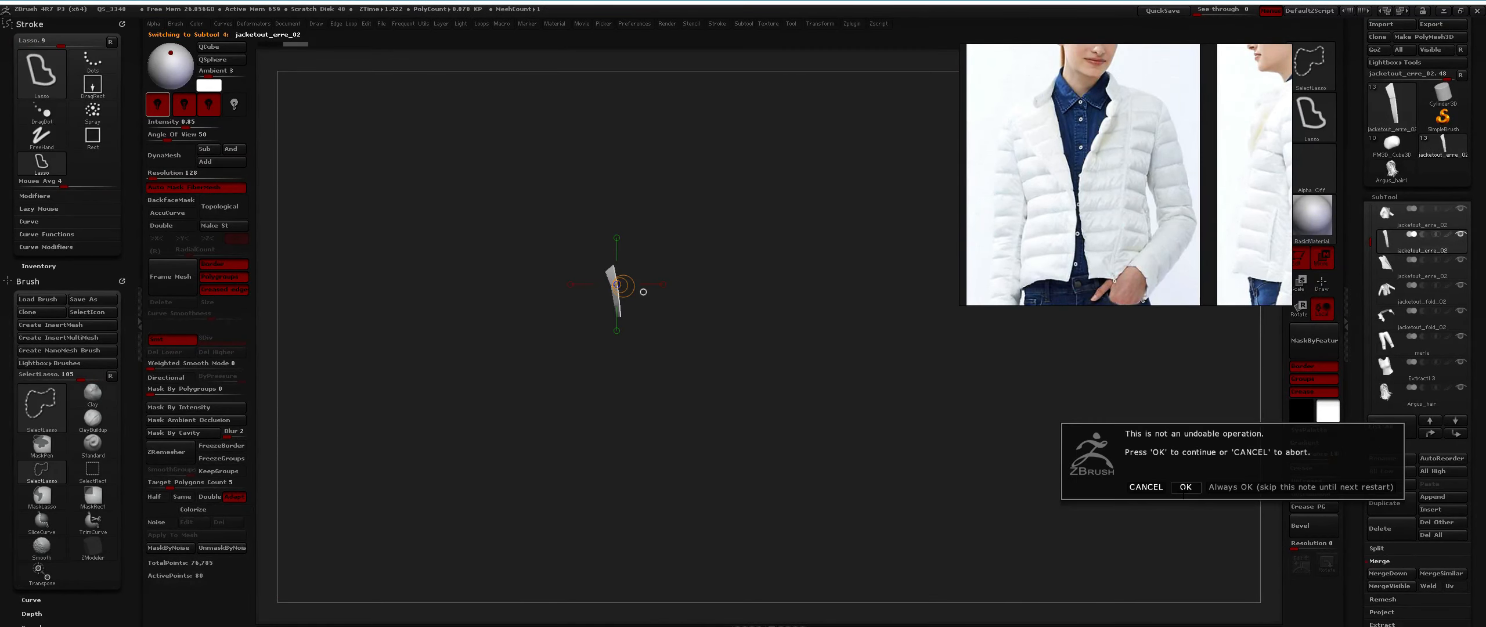
left_click(1184, 490)
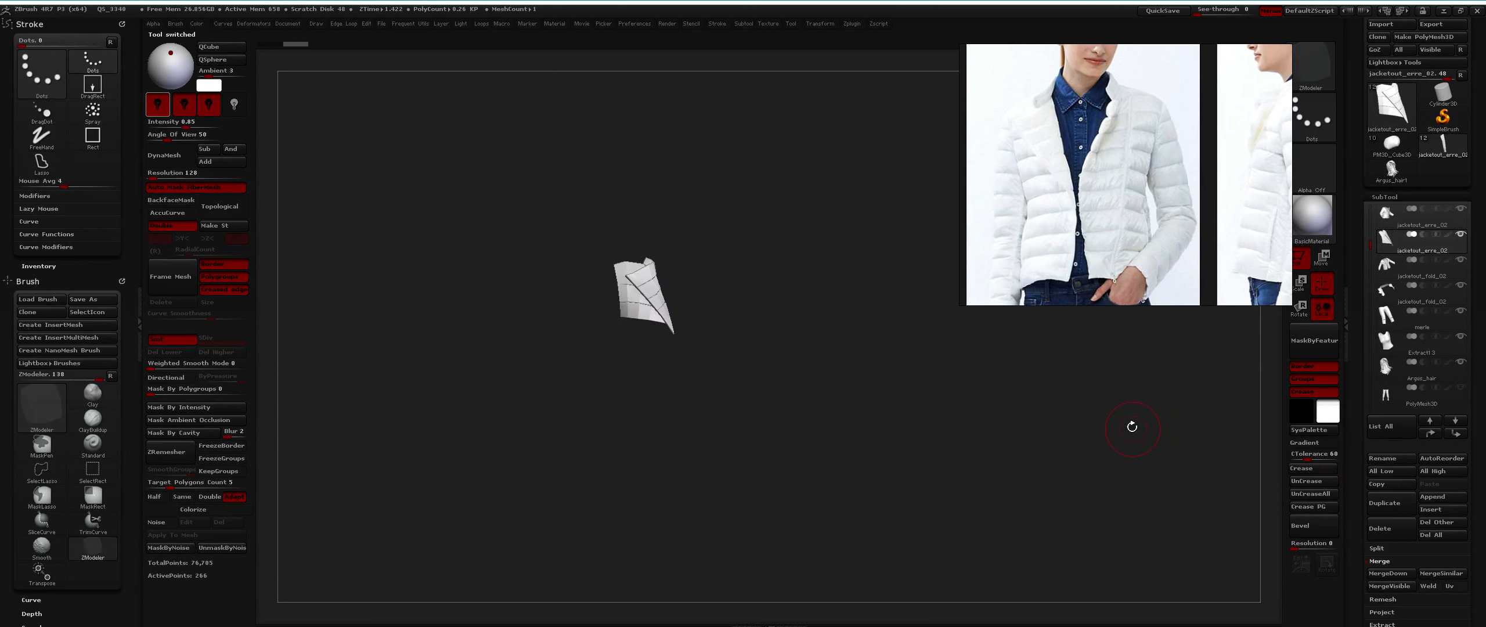
Delete the old split-off chest-panel subtool below the main jacket and accept the confirmation.
left_click(1395, 265)
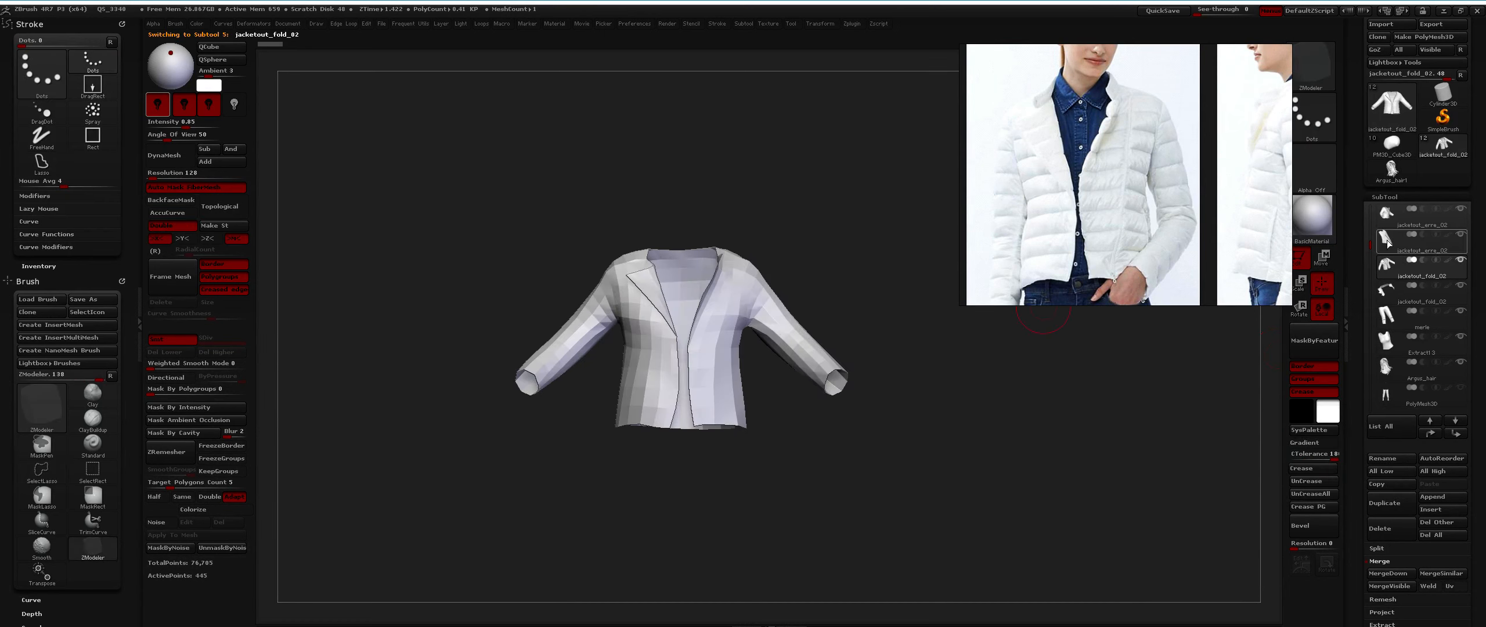
left_click(1386, 215)
left_click(1387, 235)
left_click(1384, 528)
left_click(1184, 490)
mouse_move(673, 256)
right_mouse_down()
mouse_move(772, 256)
mouse_move(678, 252)
mouse_move(659, 310)
mouse_move(632, 299)
mouse_move(651, 286)
mouse_move(627, 265)
right_mouse_up()
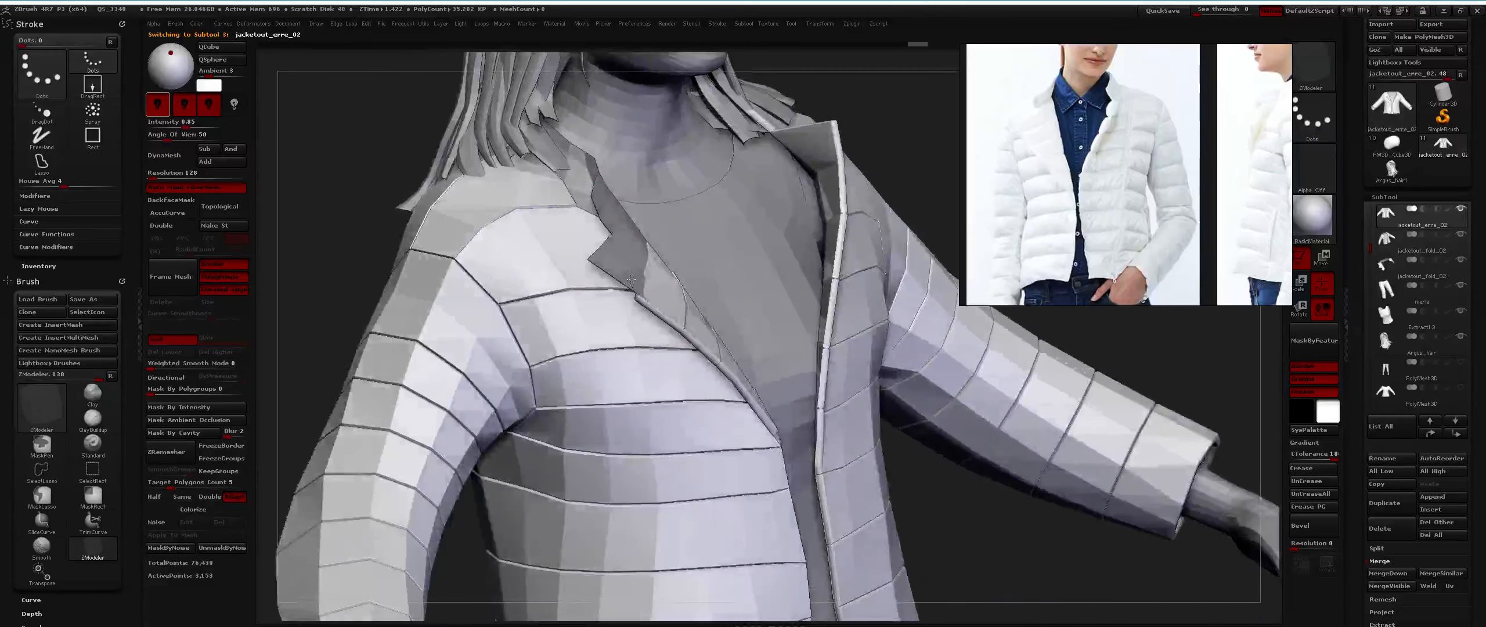
left_click(627, 266, "alt")
left_click(613, 294, "alt")
mouse_move(614, 293)
right_mouse_down()
mouse_move(575, 278)
mouse_move(622, 272)
right_mouse_up()
key("ctrl+shift+s")
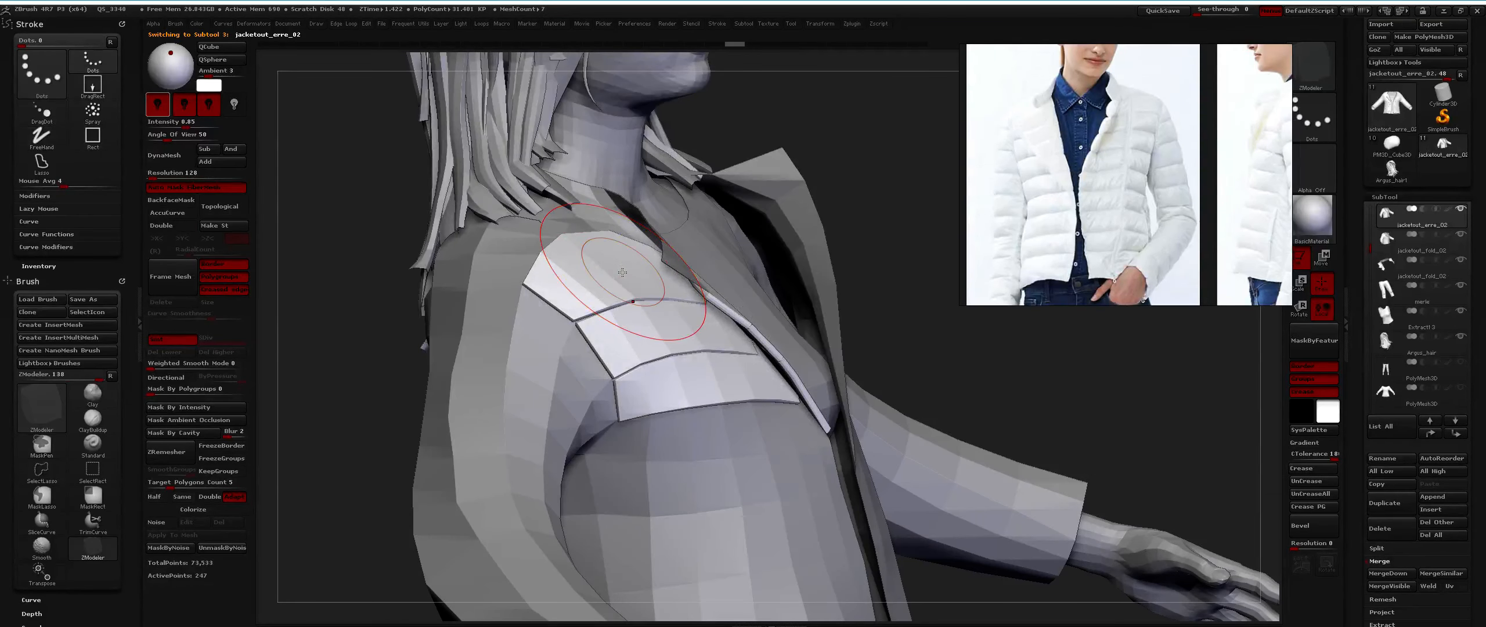
key("ctrl+shift")
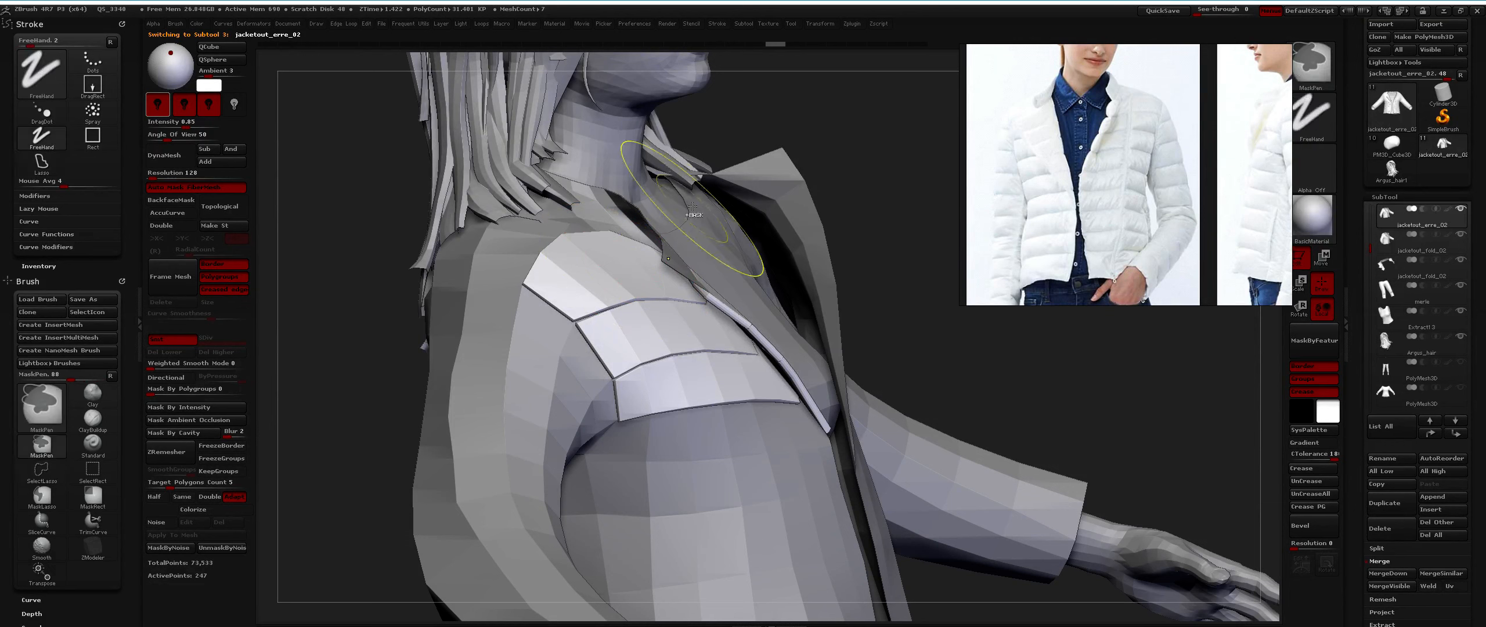
left_click_drag(800, 44, 931, 34)
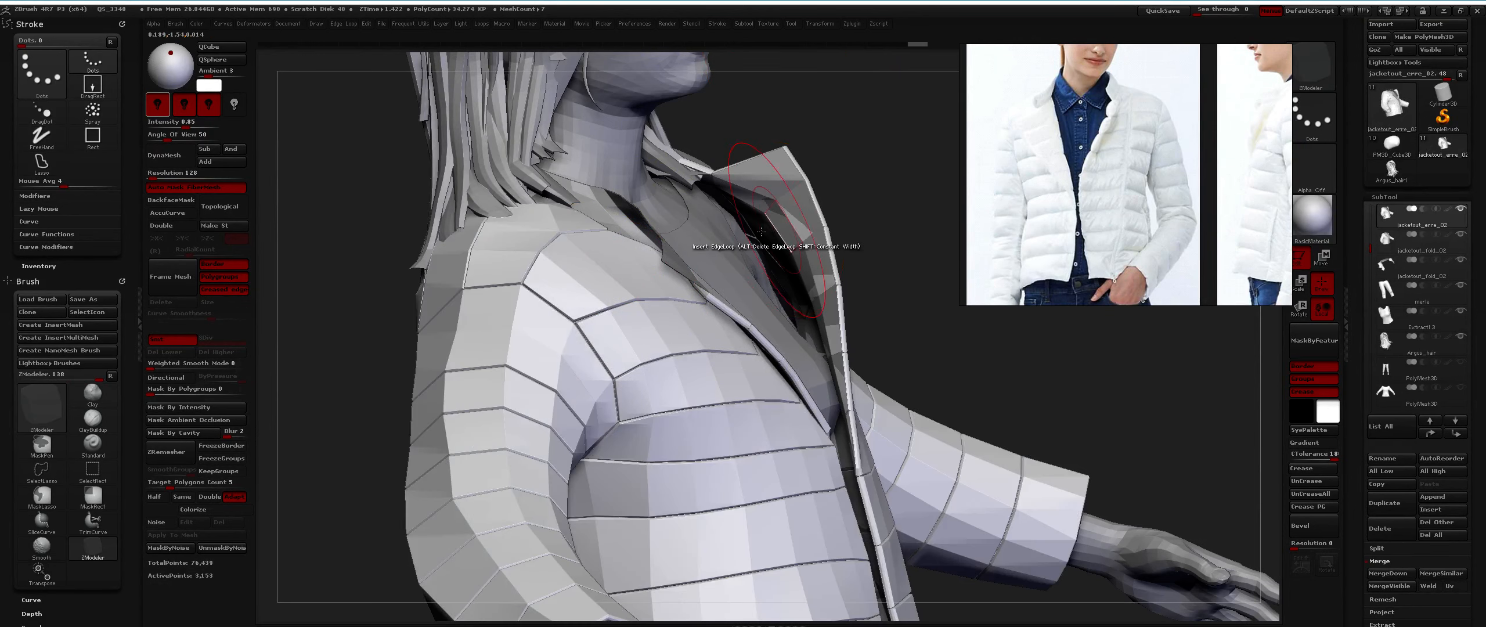
Examine the merged jacket on the full figure from the side and front.
right_click_drag(777, 248, 708, 328)
right_click_drag(604, 349, 685, 278, "ctrl")
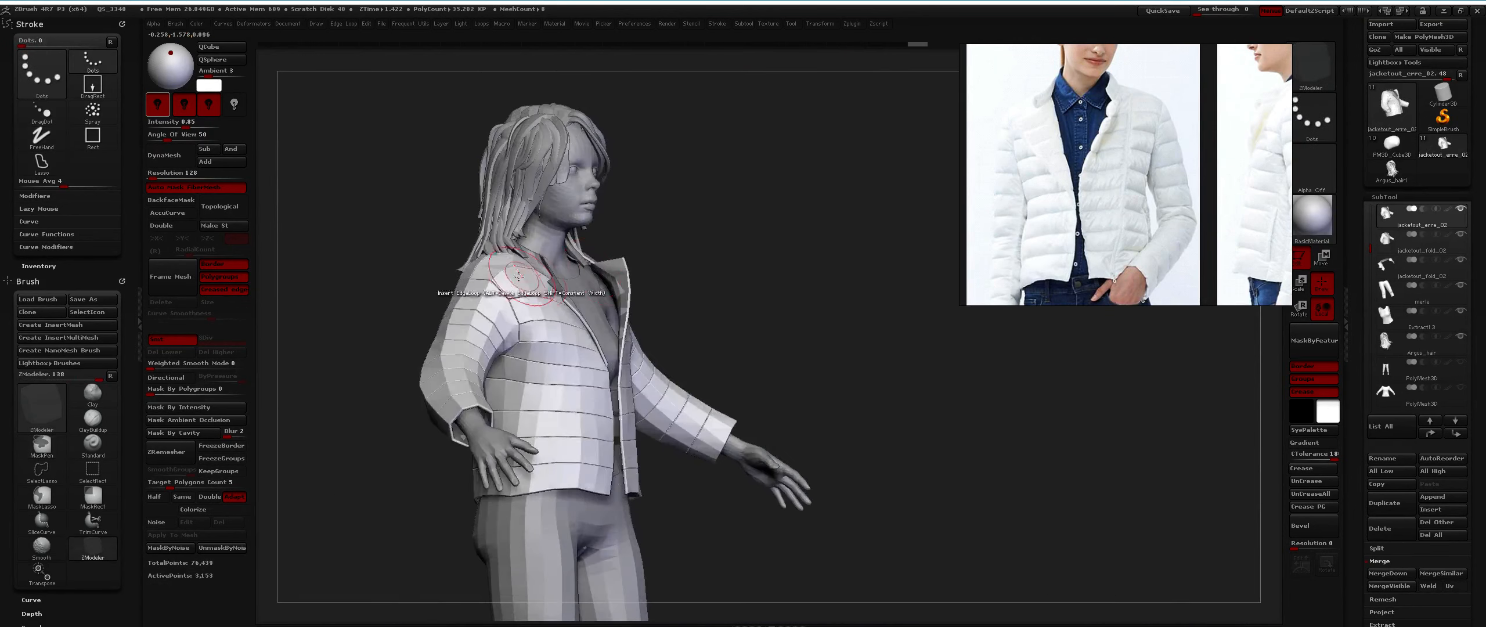
right_click_drag(531, 290, 571, 348)
right_click_drag(656, 325, 465, 276)
key("ctrl+z")
right_click_drag(555, 342, 520, 273, "alt")
right_click_drag(521, 273, 512, 225, "ctrl")
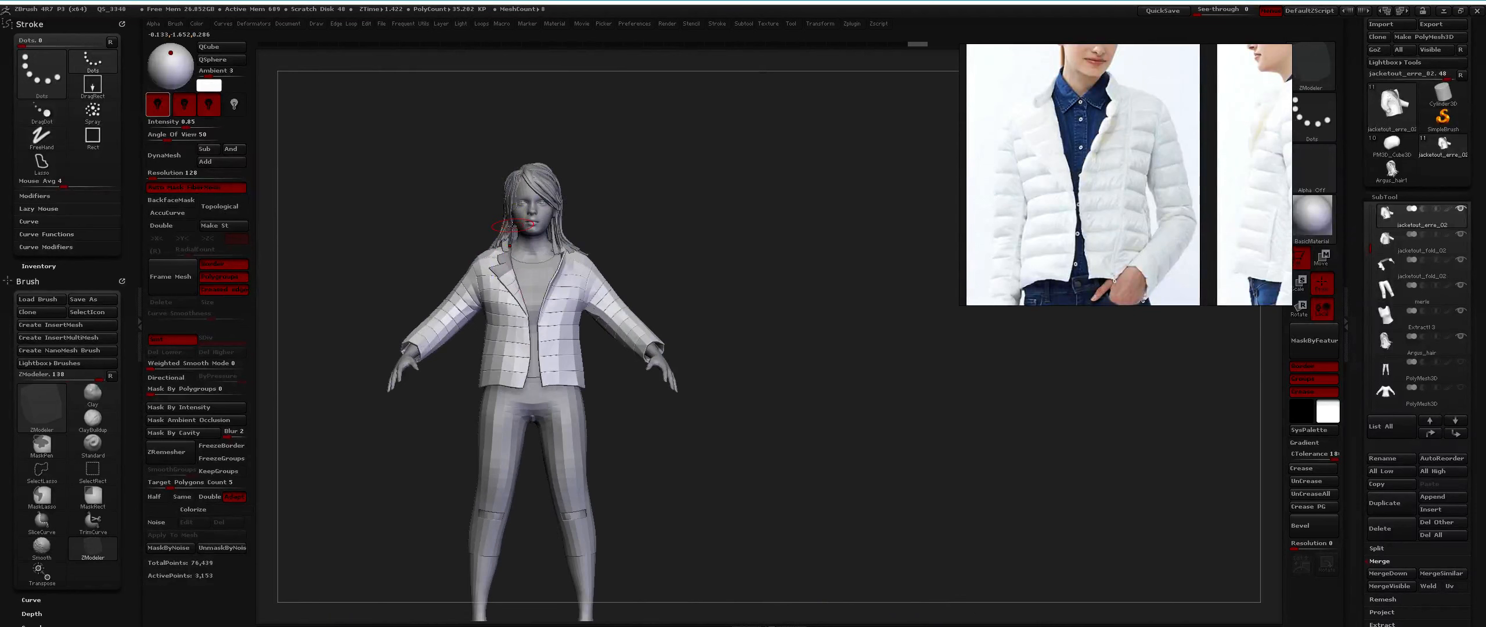